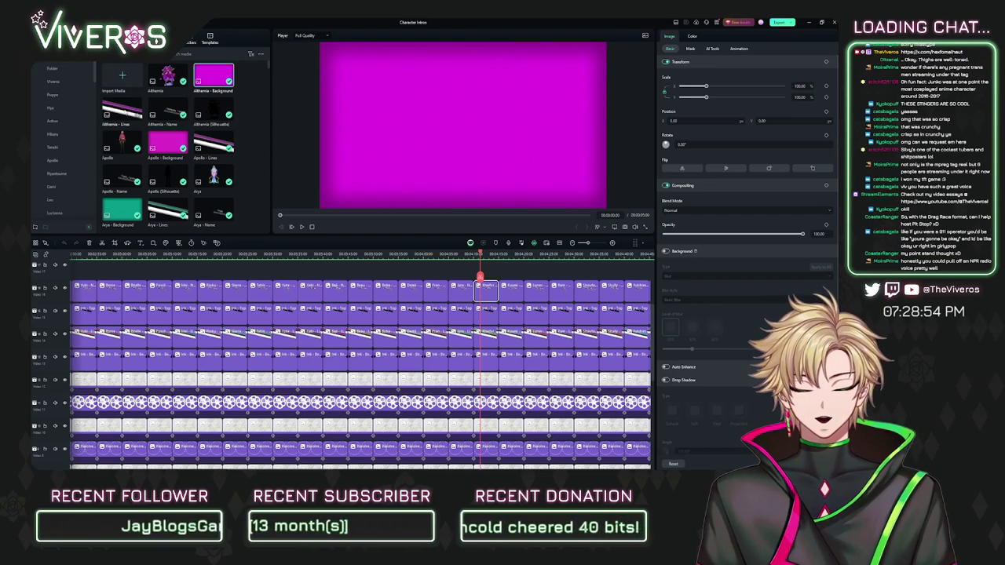
Step: Preview the Althemia - Lines media clip, and look over the full timeline of stacked character intros
double_click(124, 110)
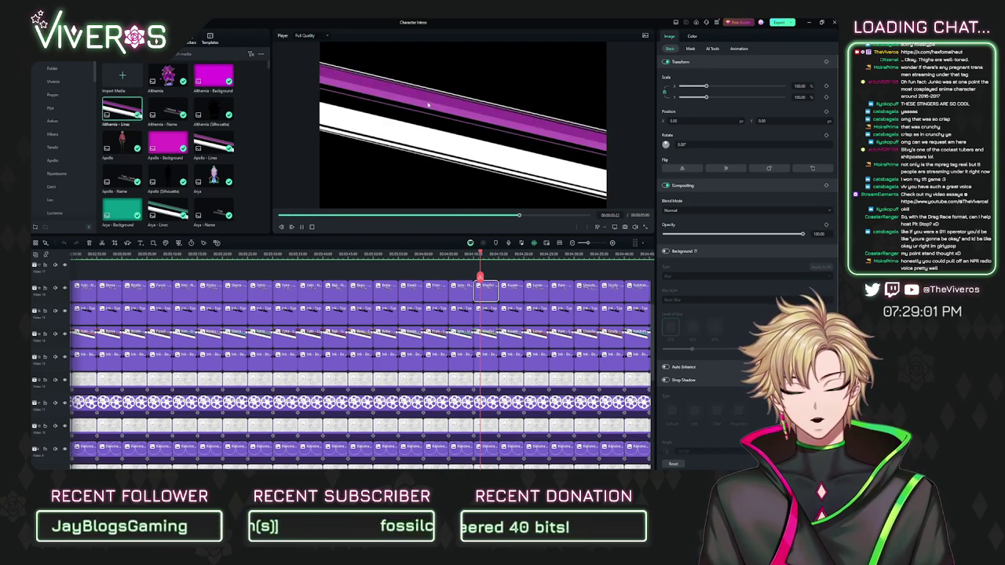
left_click_drag(544, 250, 314, 261)
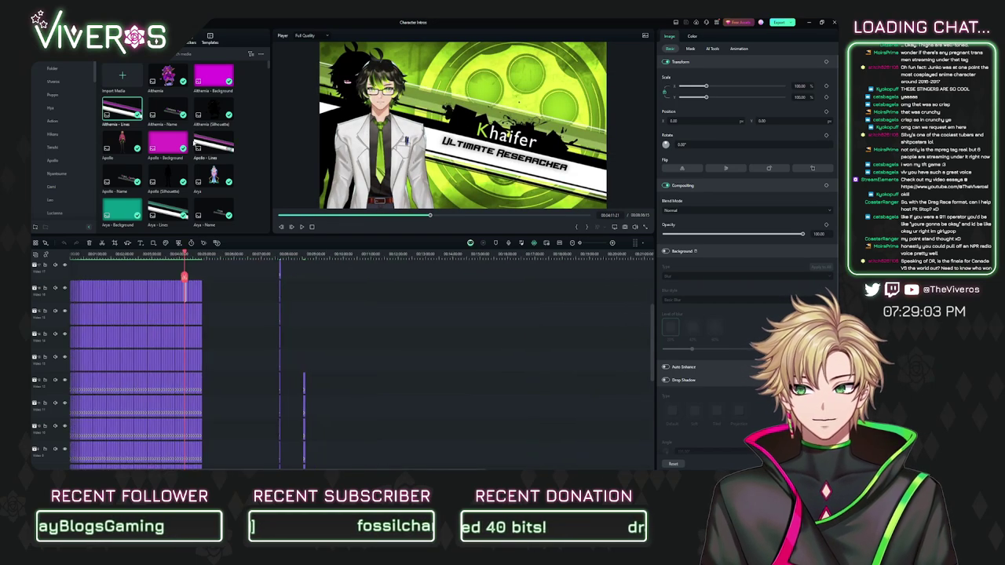
scroll(233, 158, "down", 8)
scroll(232, 157, "up", 5)
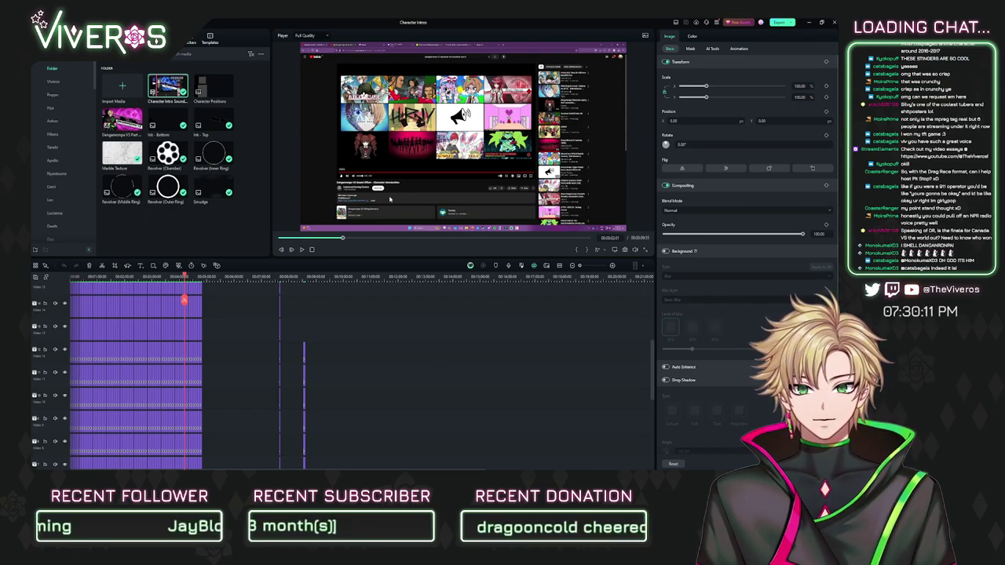
Step: Play the character intro sound reference video in the preview, then return the player to the project timeline
left_click(300, 250)
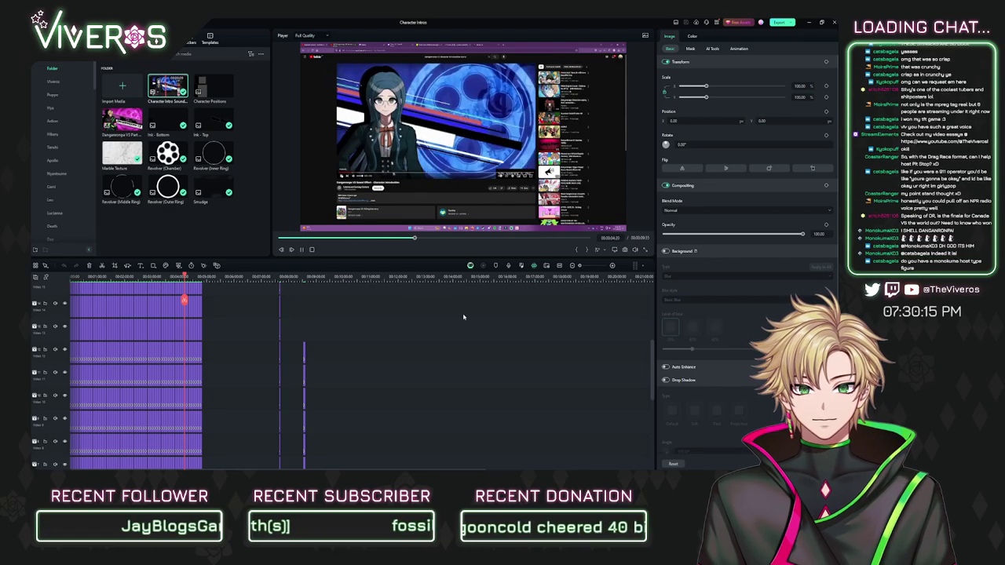
left_click(303, 250)
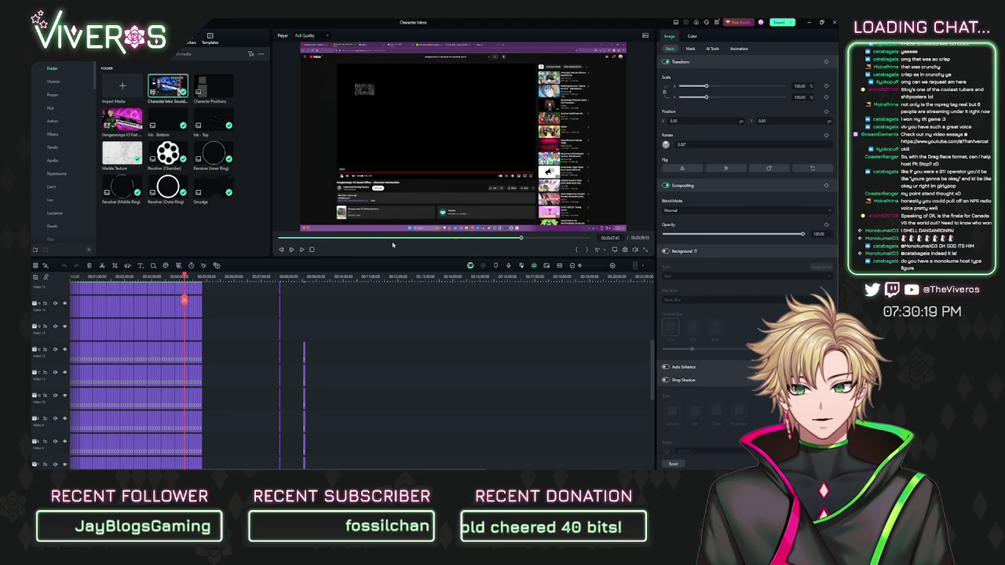
left_click_drag(393, 245, 430, 246)
left_click(337, 330)
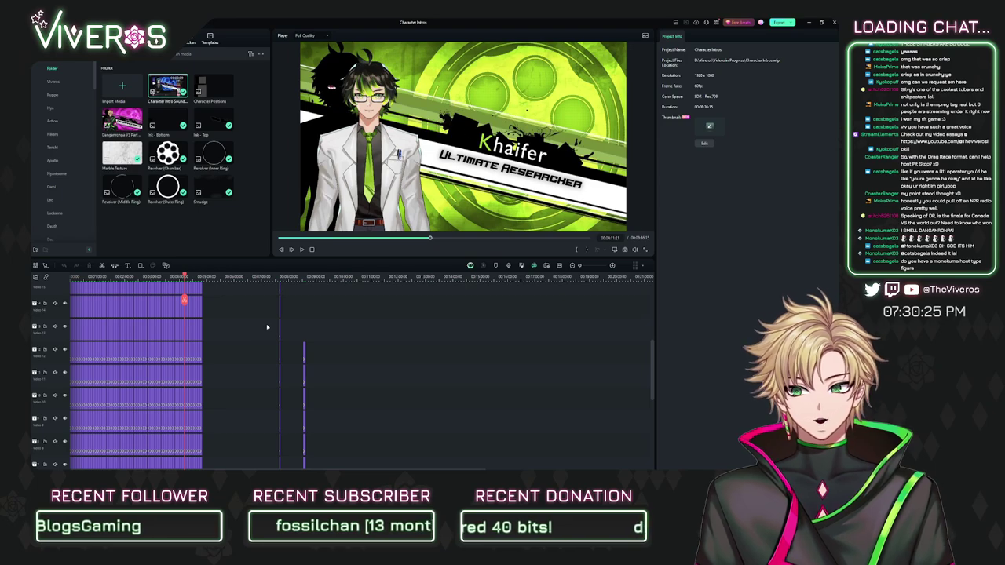
Step: Locate the separate Ultimate Bartender intro beyond the main block of clips and show its frame at about 7:40 in the preview
scroll(300, 332, "up", 1)
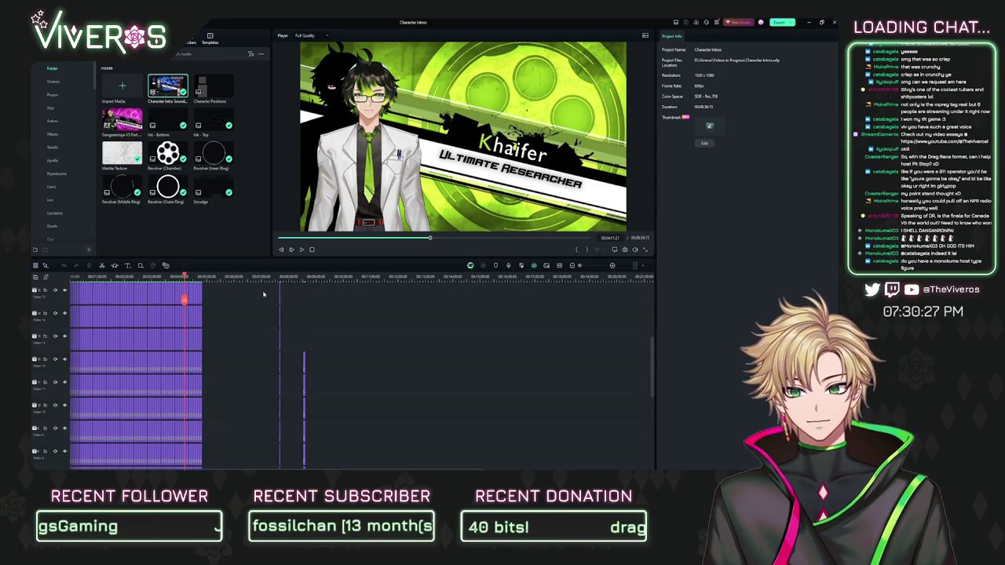
scroll(353, 306, "up", 6)
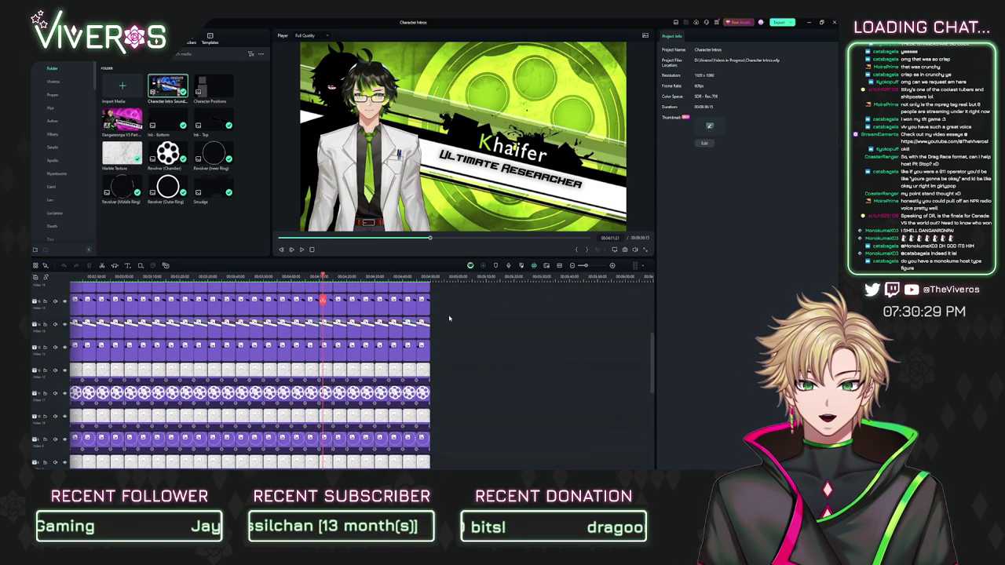
scroll(322, 329, "up", 2)
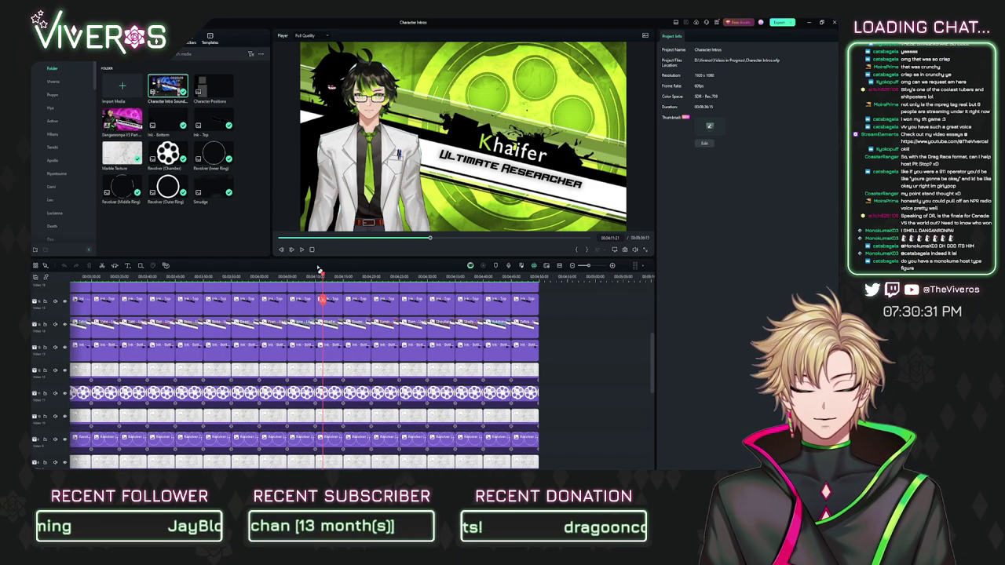
left_click_drag(318, 277, 324, 279)
scroll(388, 303, "down", 5)
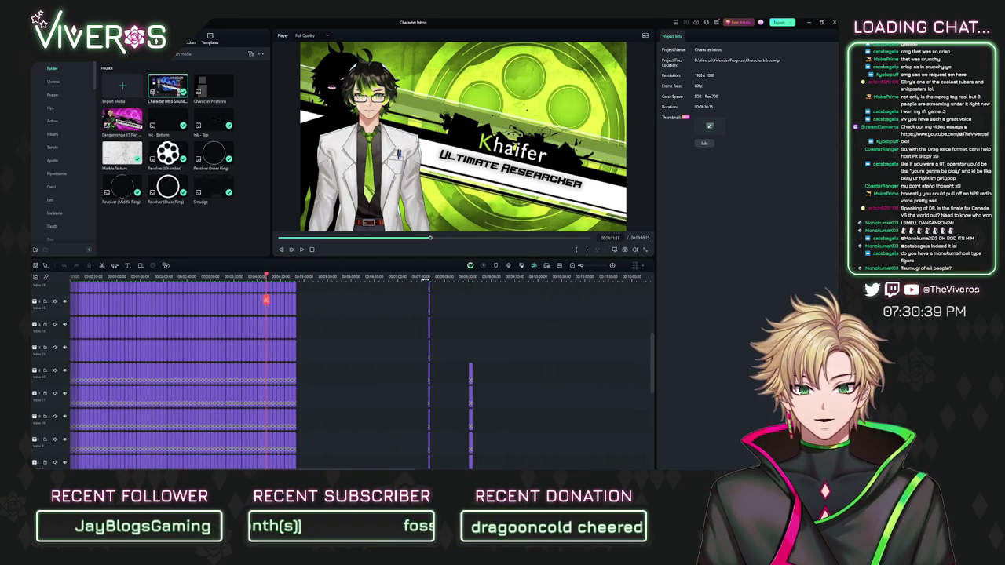
left_click(425, 280)
scroll(439, 279, "up", 5)
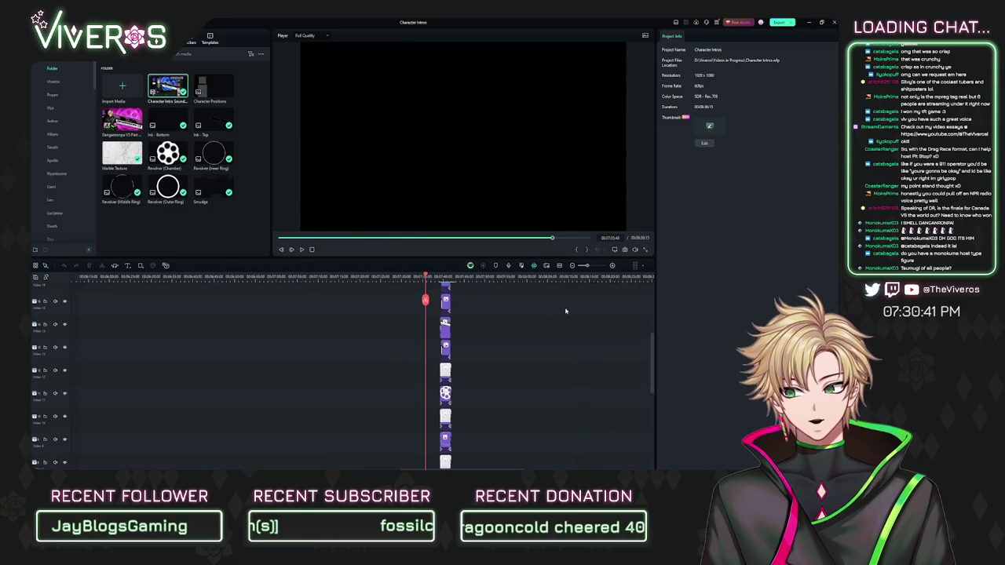
scroll(507, 334, "up", 5)
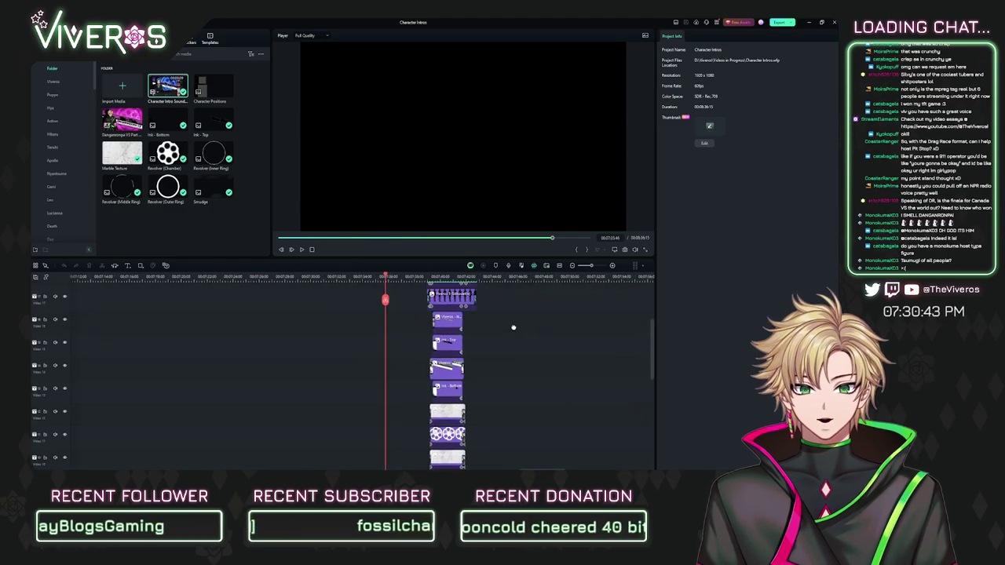
left_click(423, 279)
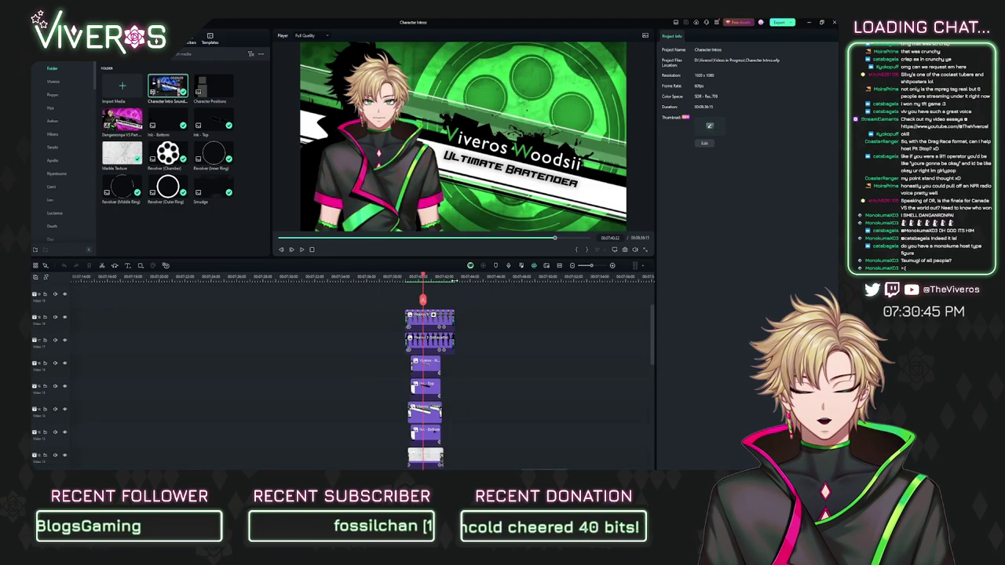
Step: Scrub through the opening of the Ultimate Bartender intro to examine how its name and lines animate in
left_click_drag(495, 439, 511, 465)
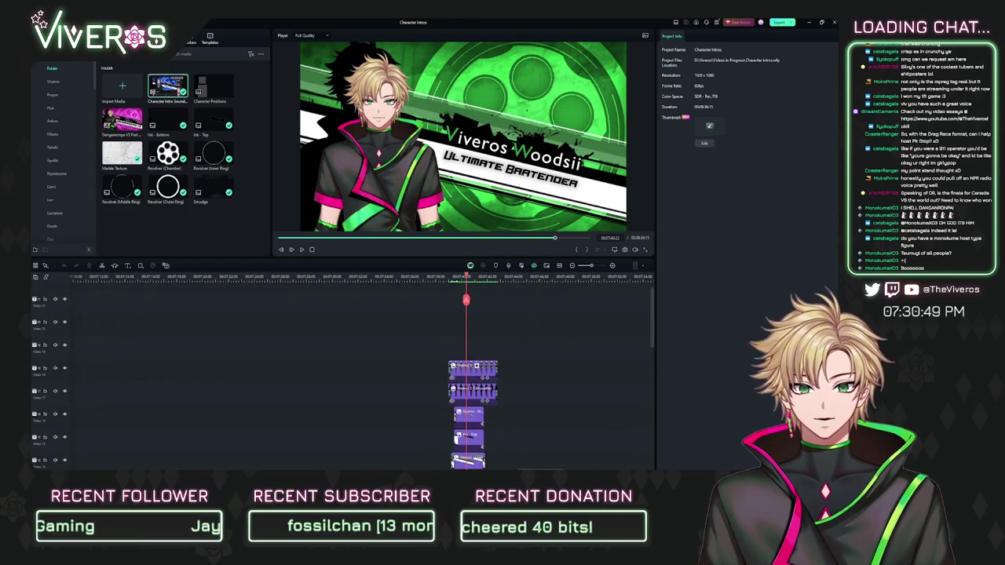
left_click_drag(453, 278, 286, 321)
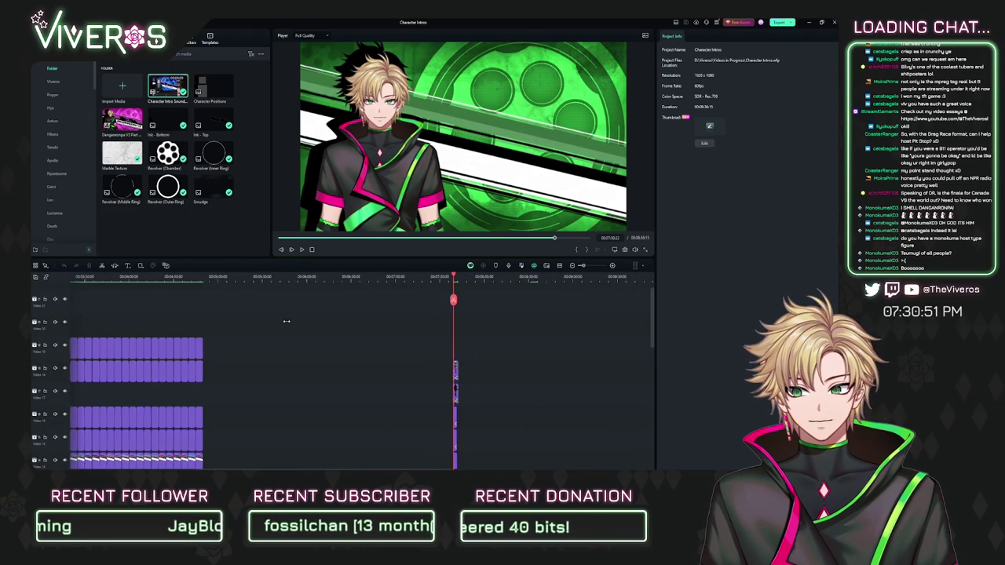
scroll(287, 322, "up", 3)
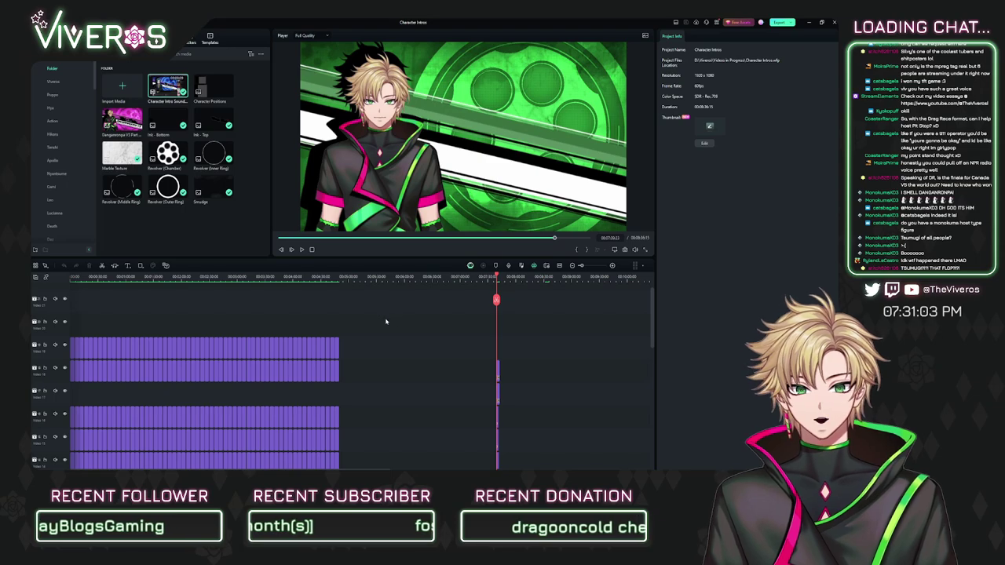
left_click_drag(540, 277, 769, 338)
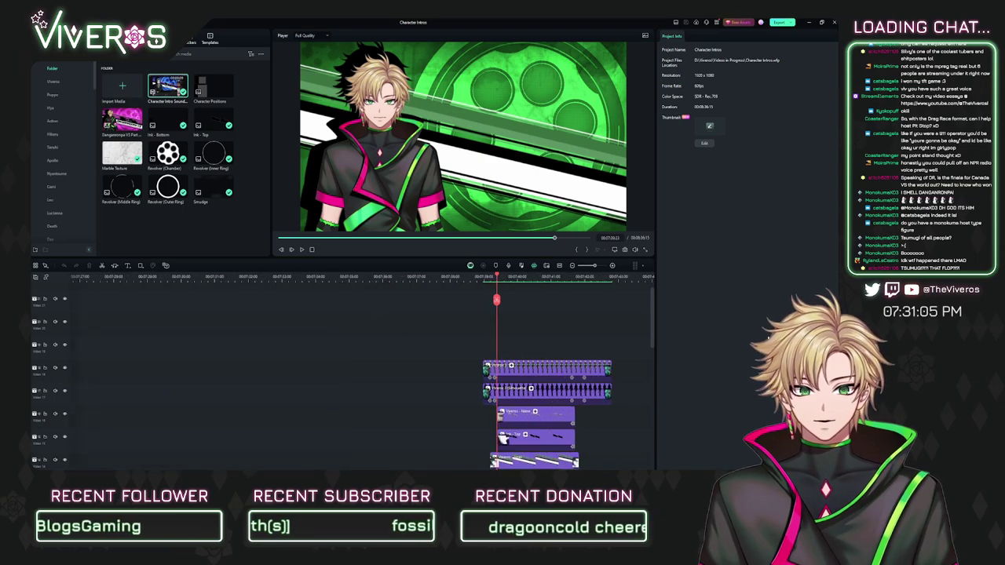
left_click_drag(524, 280, 619, 297)
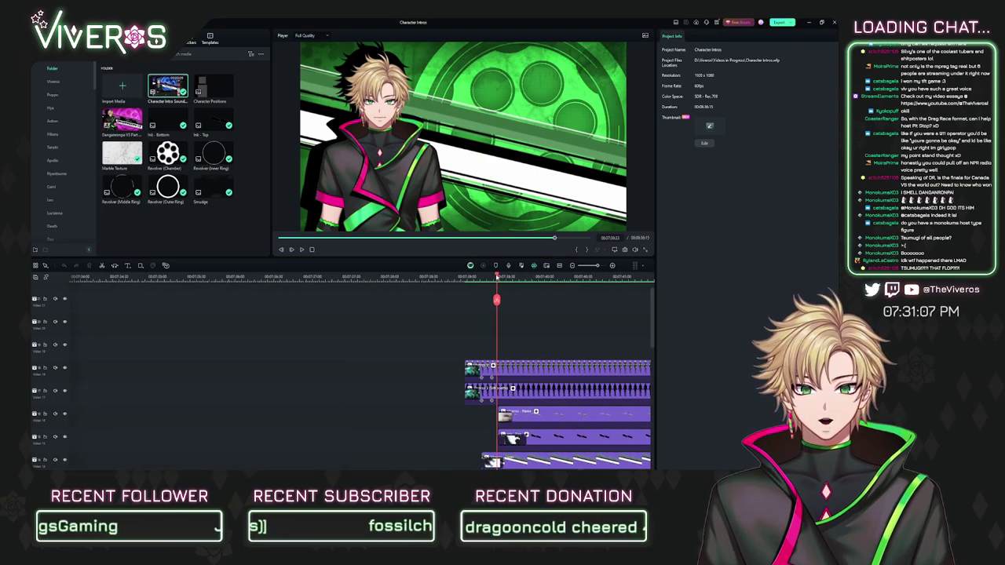
mouse_move(496, 277)
left_mouse_down()
mouse_move(463, 278)
mouse_move(493, 287)
left_mouse_up()
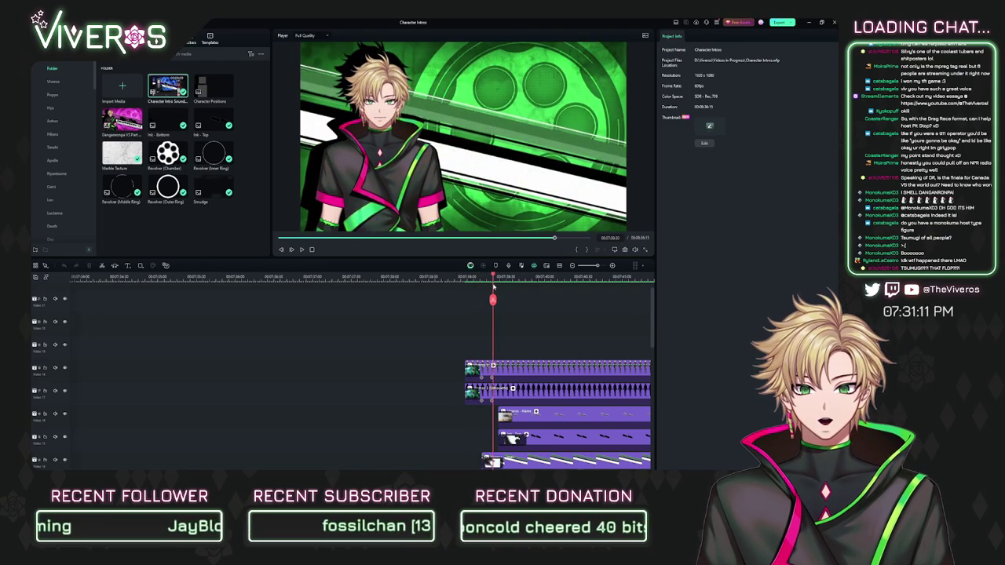
left_click_drag(542, 341, 440, 335)
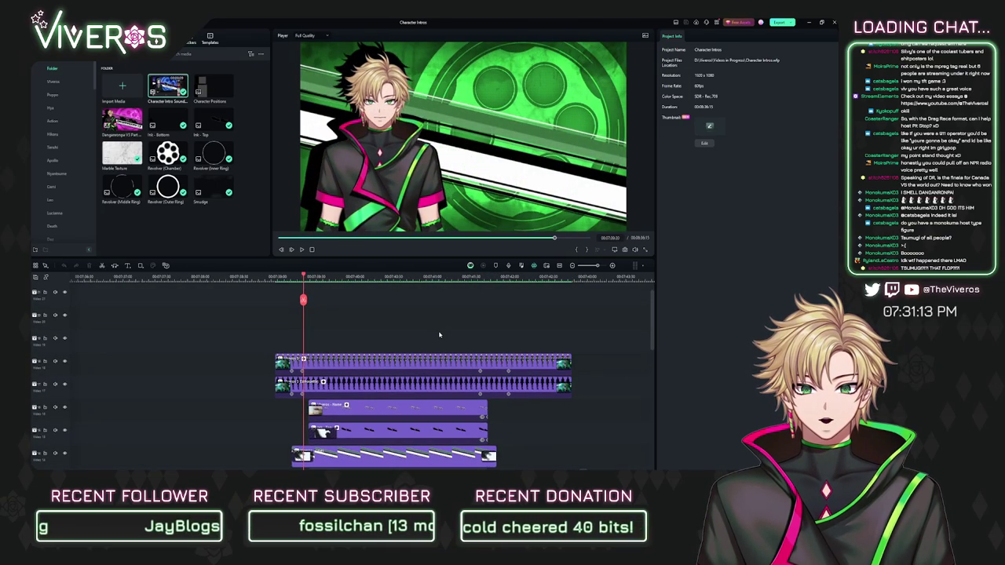
left_click_drag(304, 276, 399, 393)
Step: Examine the Ultimate Bartender intro's layer stack from the character and silhouette clips down to the smudge and green background
scroll(400, 384, "down", 2)
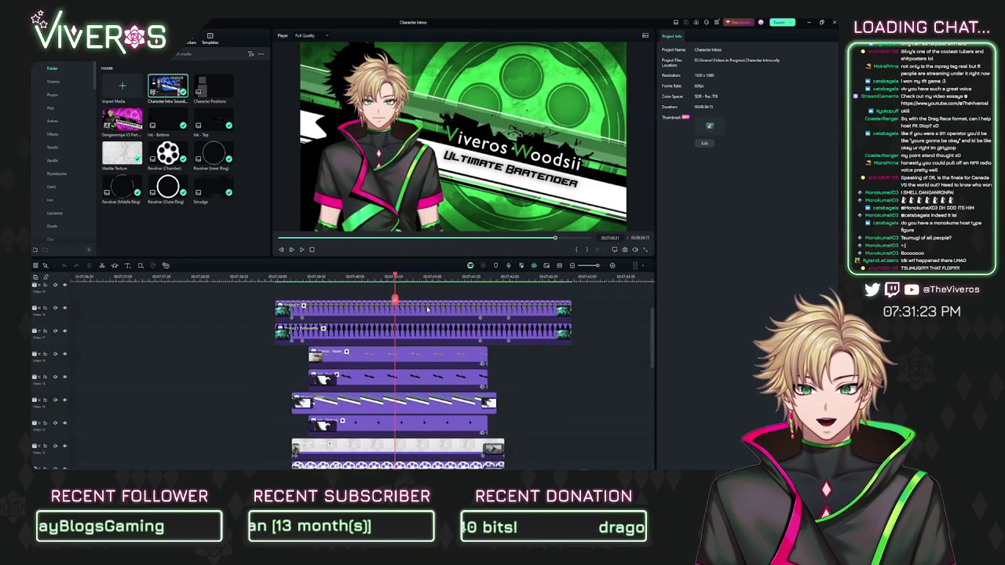
scroll(425, 383, "down", 2)
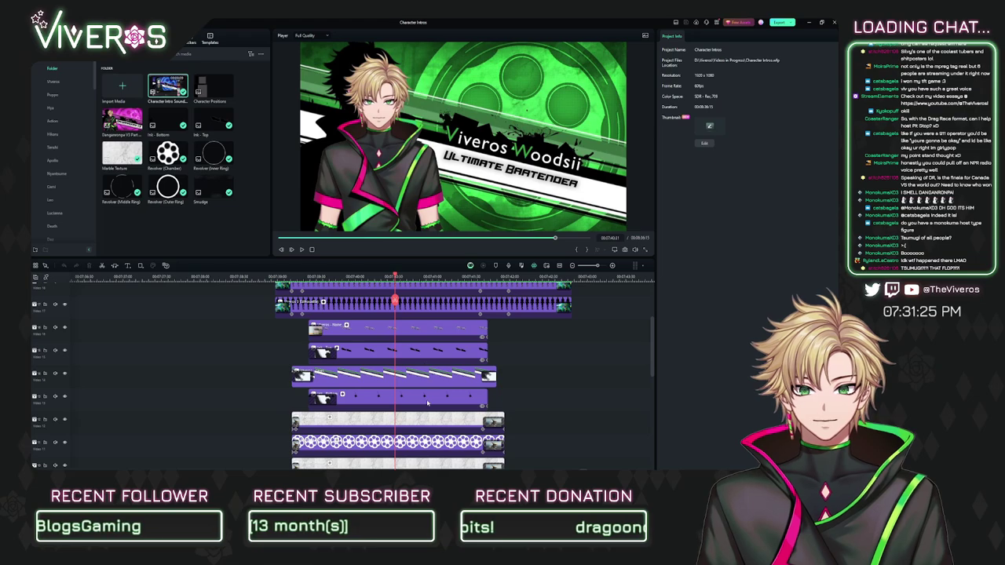
scroll(427, 444, "down", 6)
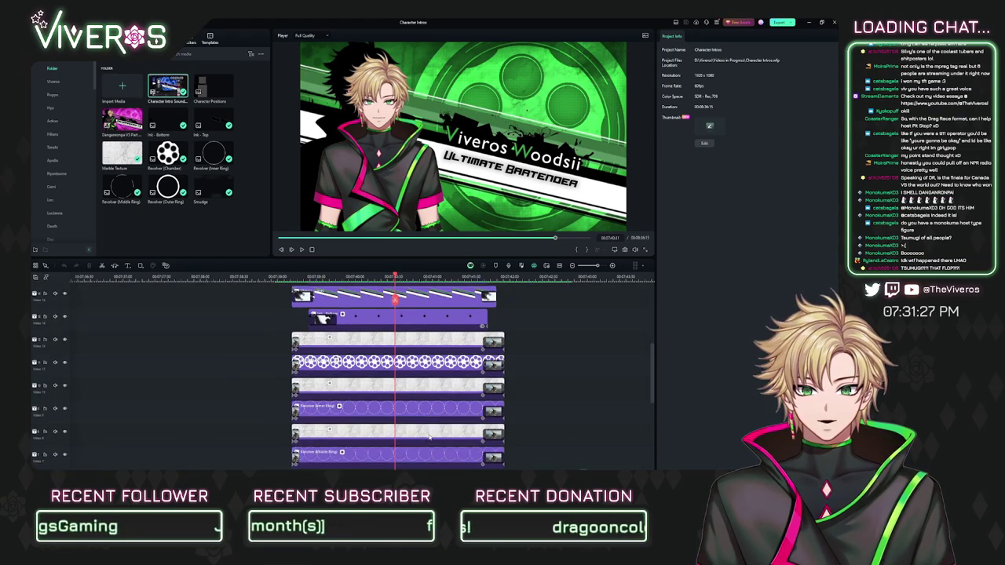
scroll(430, 436, "down", 2)
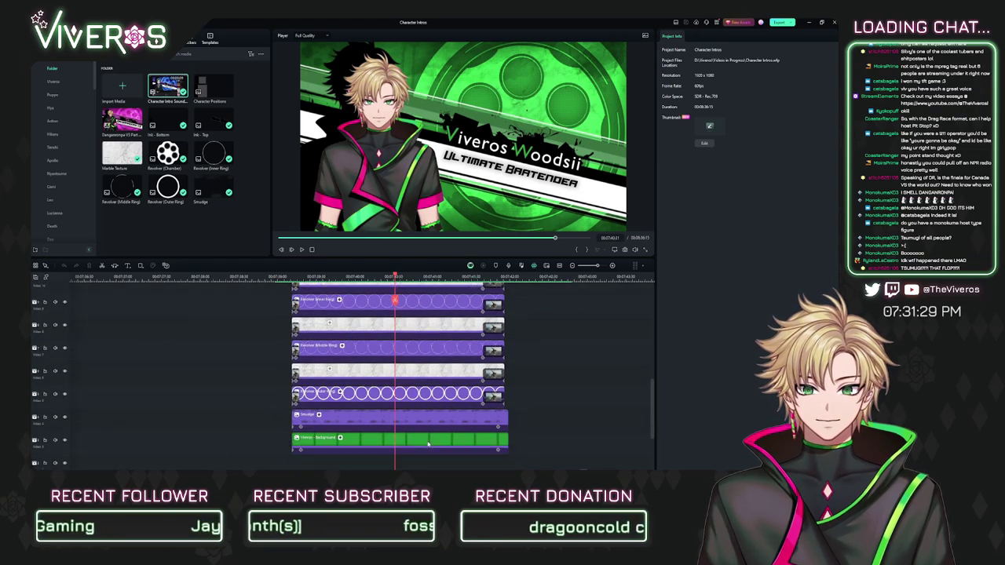
left_click_drag(543, 345, 556, 348)
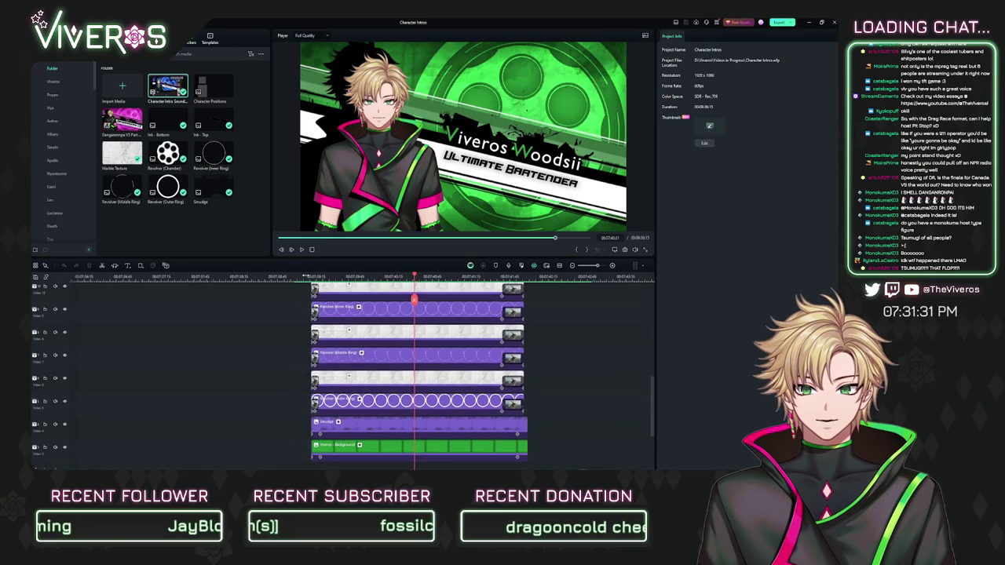
Step: Scrub through the Ultimate Bartender intro again, and play it from 7:40 to its end with the sound track in view
left_click(304, 277)
left_click_drag(303, 277, 401, 392)
scroll(401, 396, "up", 3)
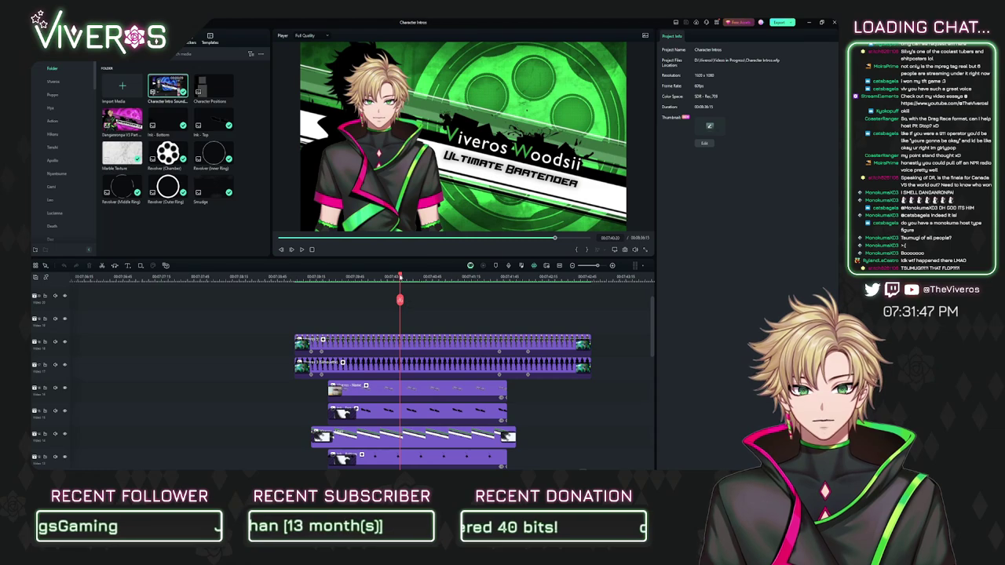
left_click_drag(400, 300, 384, 299)
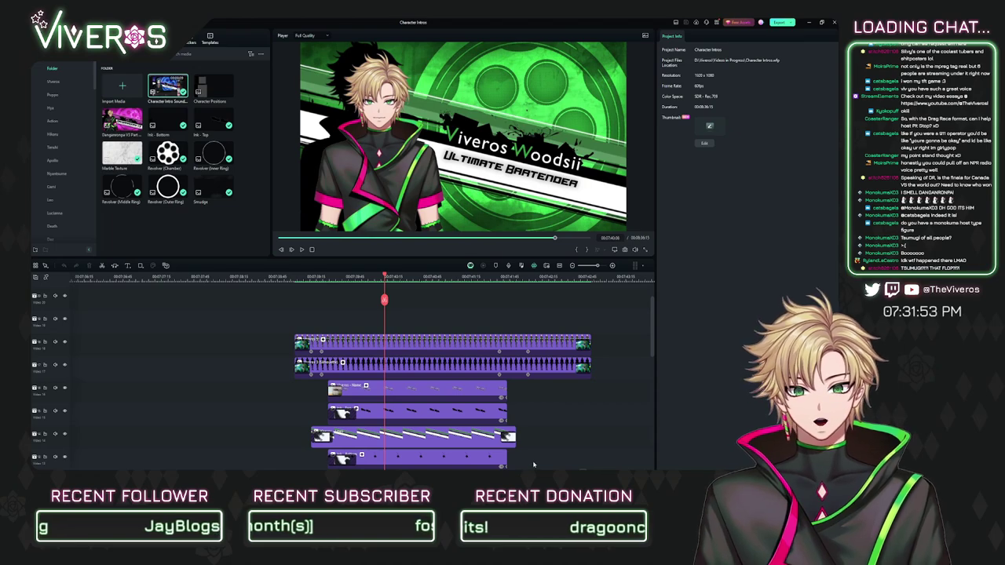
scroll(575, 437, "down", 5)
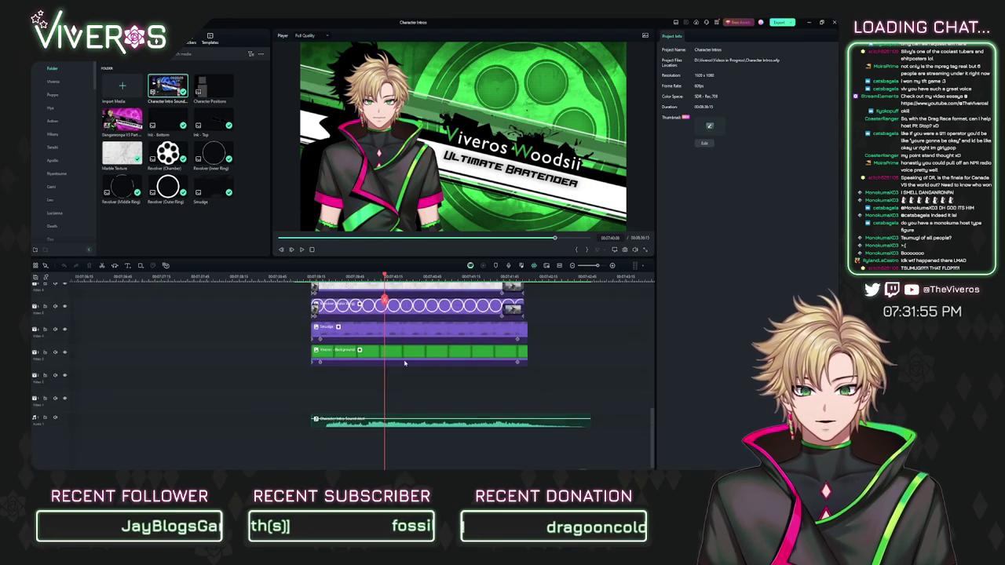
key("space")
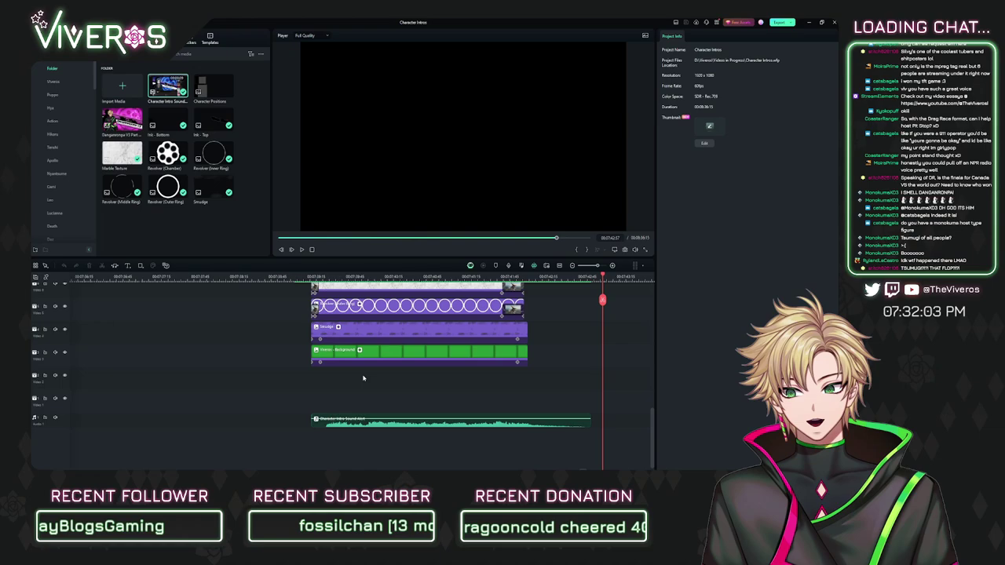
Step: Return to the start of the timeline, select the second intro's stacked clips, and look over the lower tracks of the main block
scroll(246, 361, "up", 5)
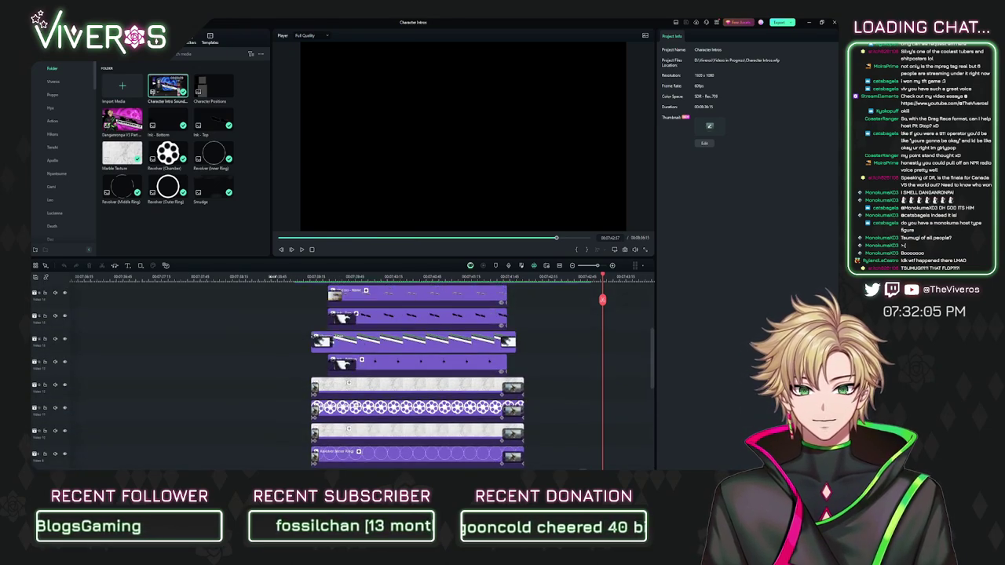
scroll(201, 290, "down", 6)
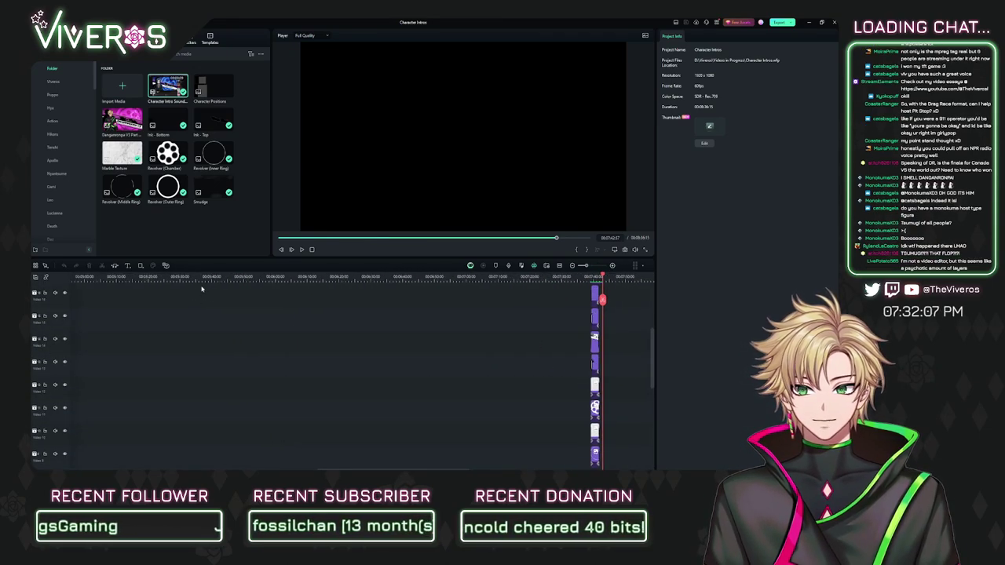
scroll(202, 290, "down", 3)
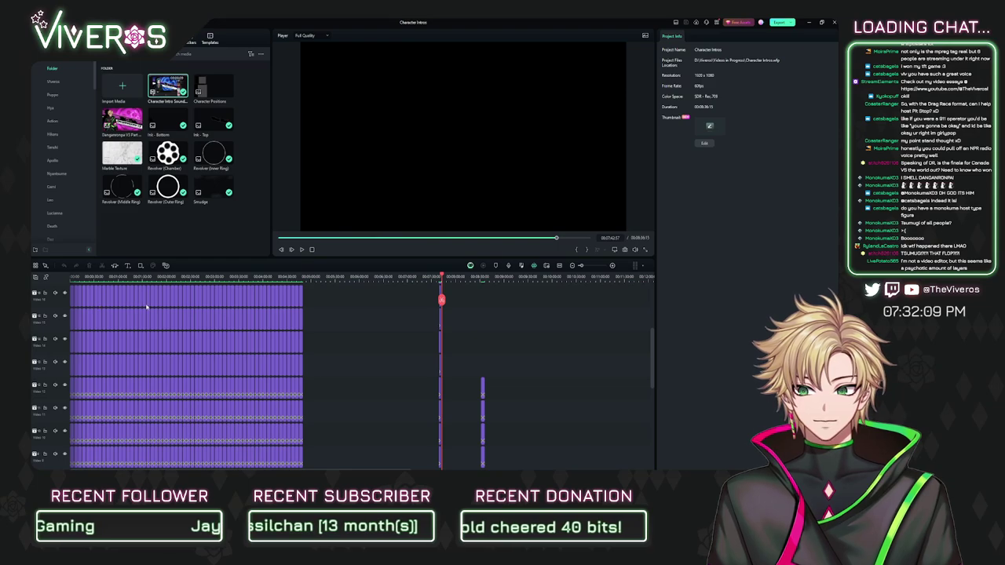
scroll(346, 343, "up", 3)
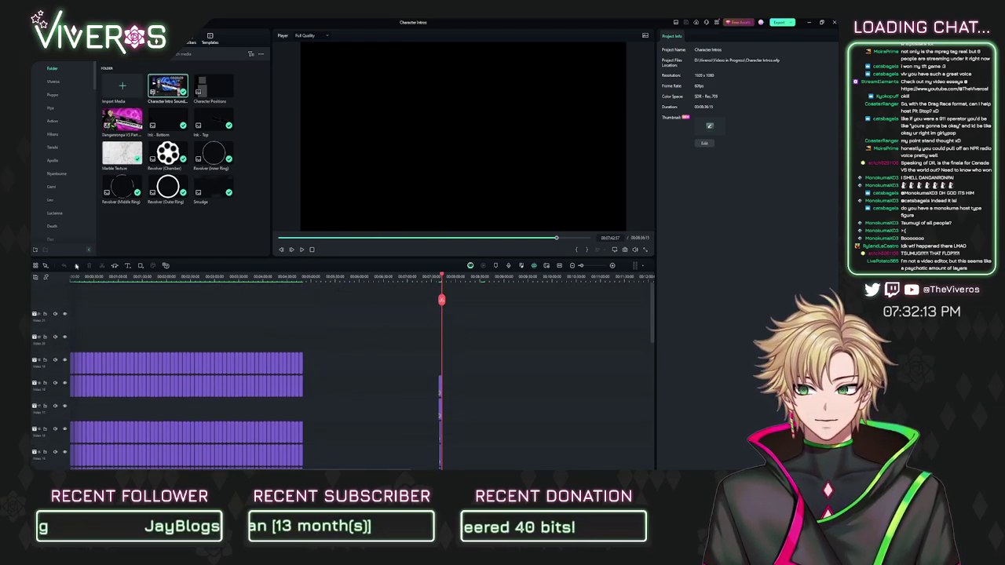
left_click_drag(70, 281, 439, 310)
scroll(160, 302, "down", 1)
left_click_drag(310, 276, 150, 402)
scroll(147, 399, "down", 10)
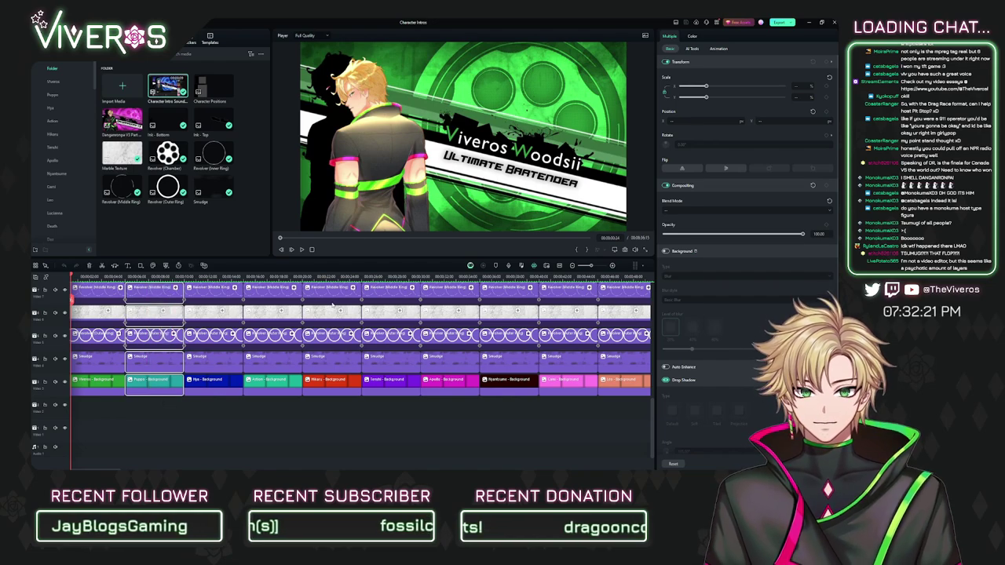
scroll(333, 305, "down", 5)
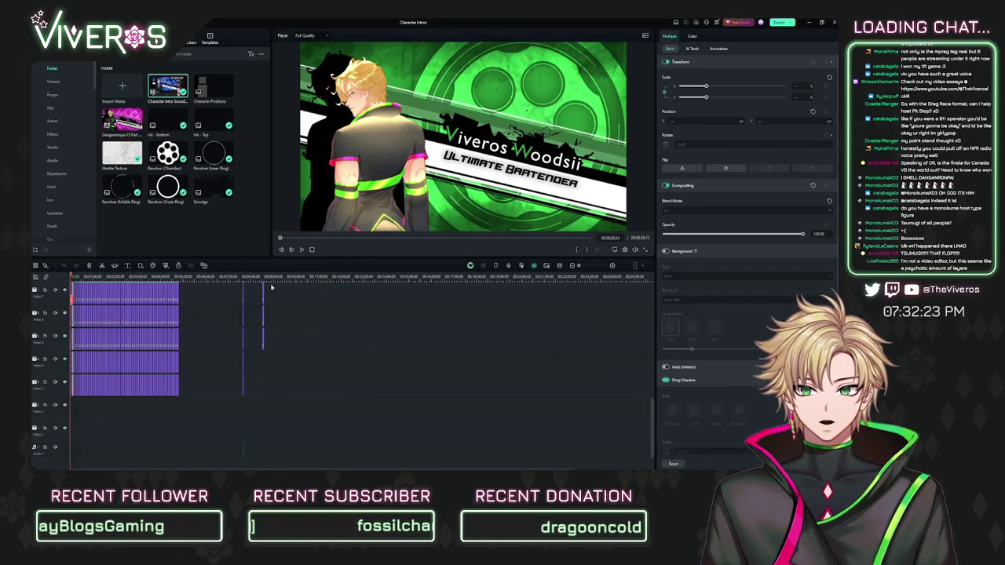
Step: Move the second intro's whole stack of clips earlier, close behind the Ultimate Bartender intro and ending at about 7:51
left_click_drag(269, 279, 464, 302)
scroll(157, 336, "up", 4)
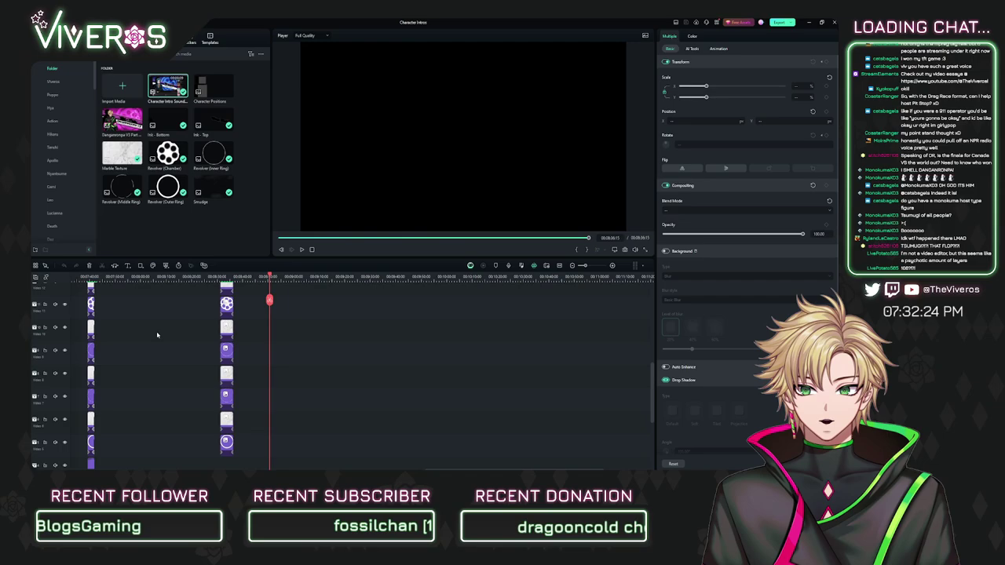
scroll(260, 381, "left", 3)
left_click(303, 279)
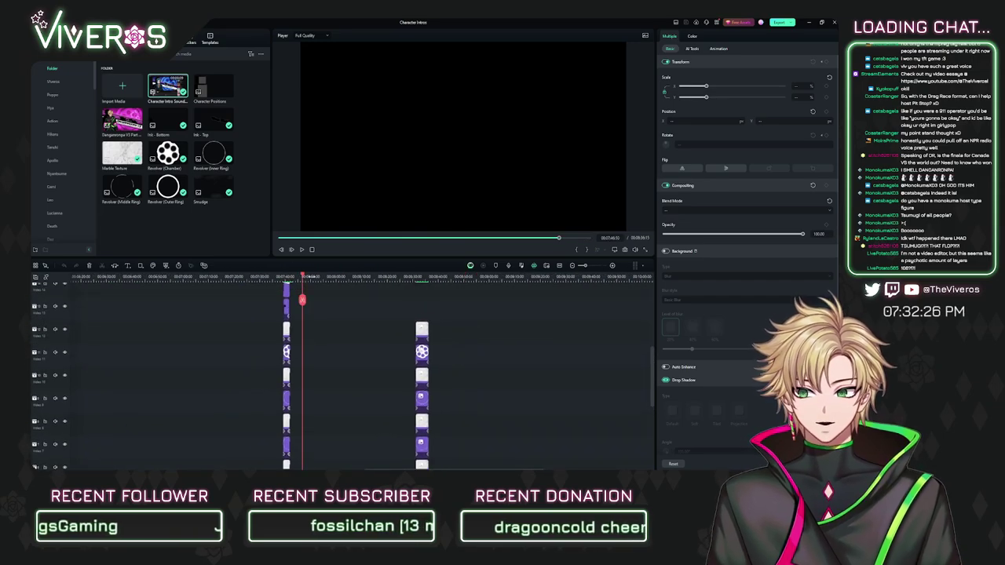
scroll(343, 272, "up", 5)
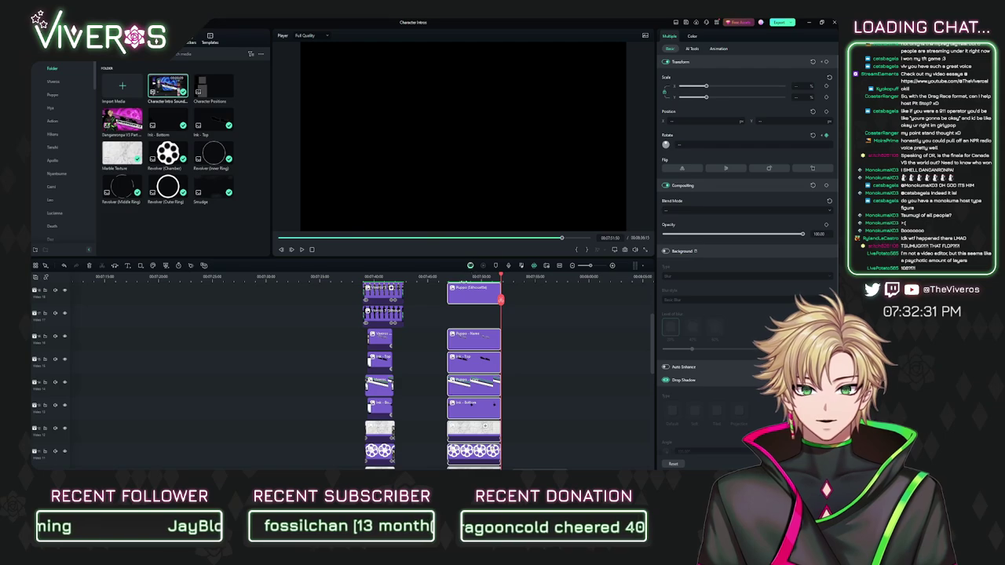
scroll(521, 345, "up", 2)
left_click(522, 345)
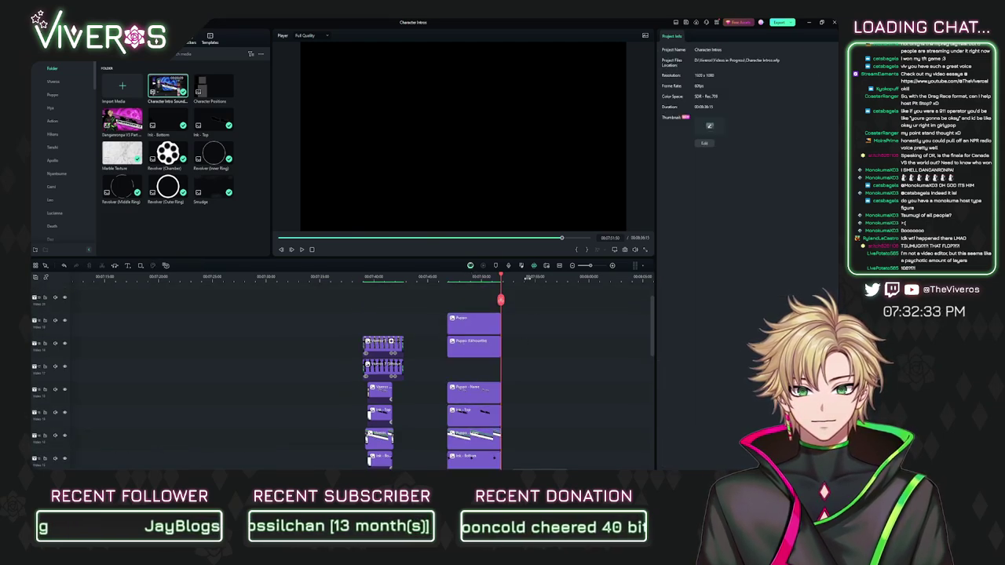
Step: Compare the two intros' layer stacks from the character and silhouette clips down to the smudge and background clips
scroll(528, 350, "up", 6)
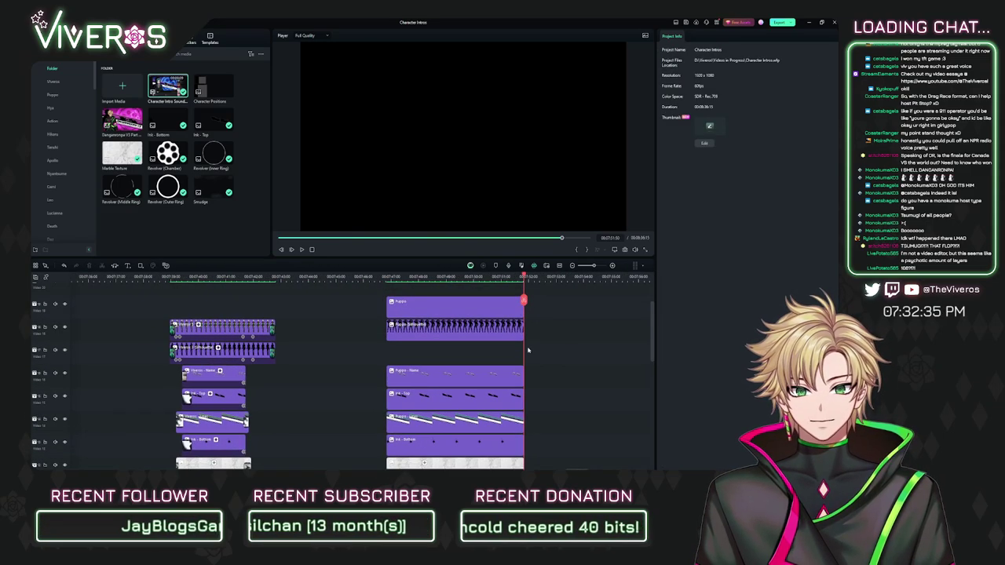
scroll(301, 398, "down", 1)
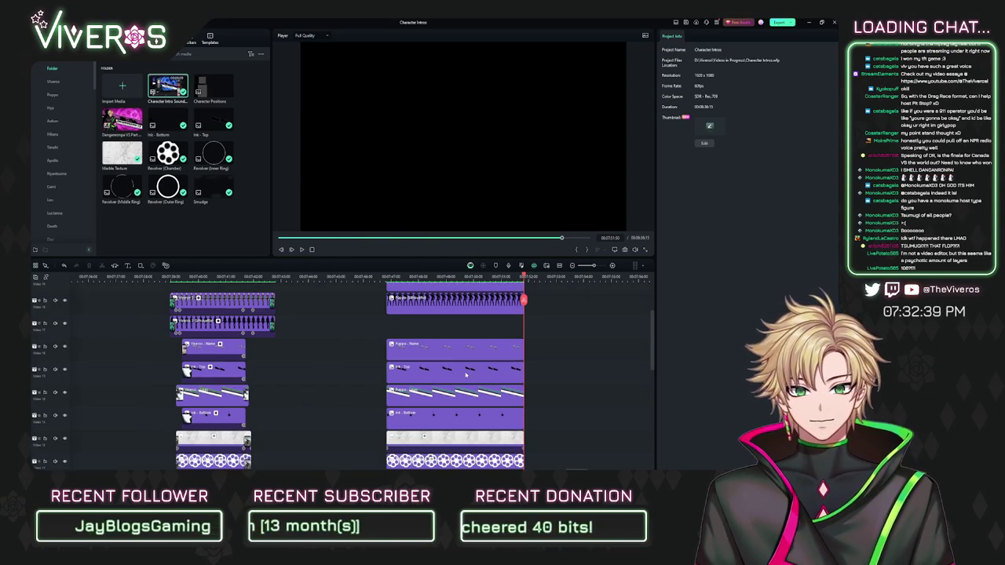
scroll(235, 385, "down", 1)
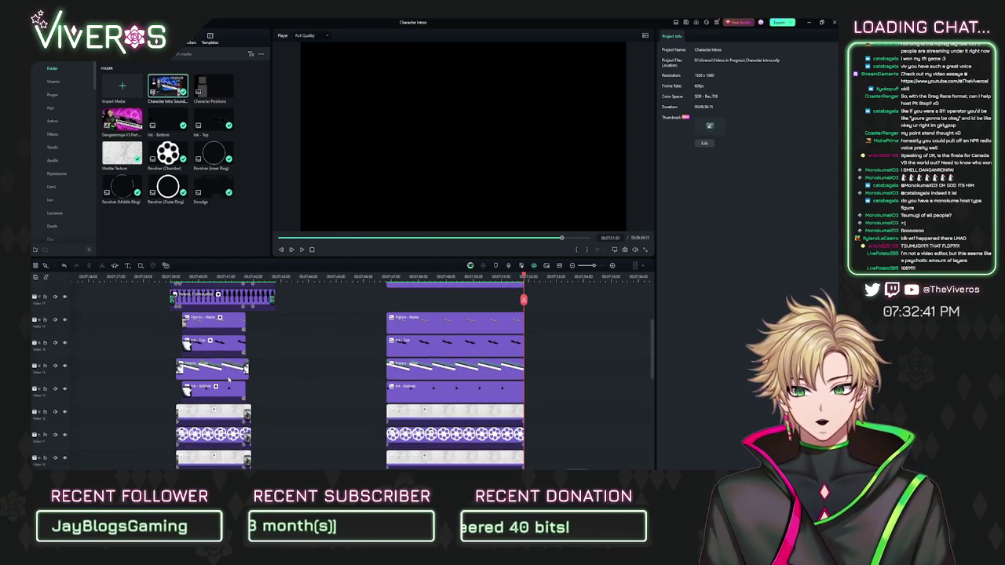
scroll(224, 381, "down", 2)
scroll(227, 377, "down", 4)
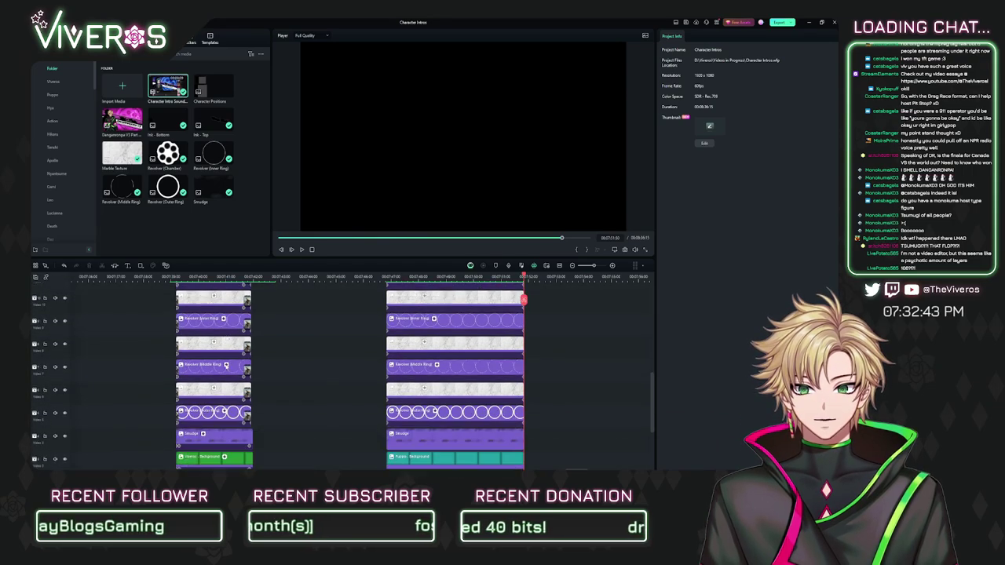
scroll(235, 424, "down", 2)
scroll(319, 393, "left", 2)
scroll(319, 382, "down", 1)
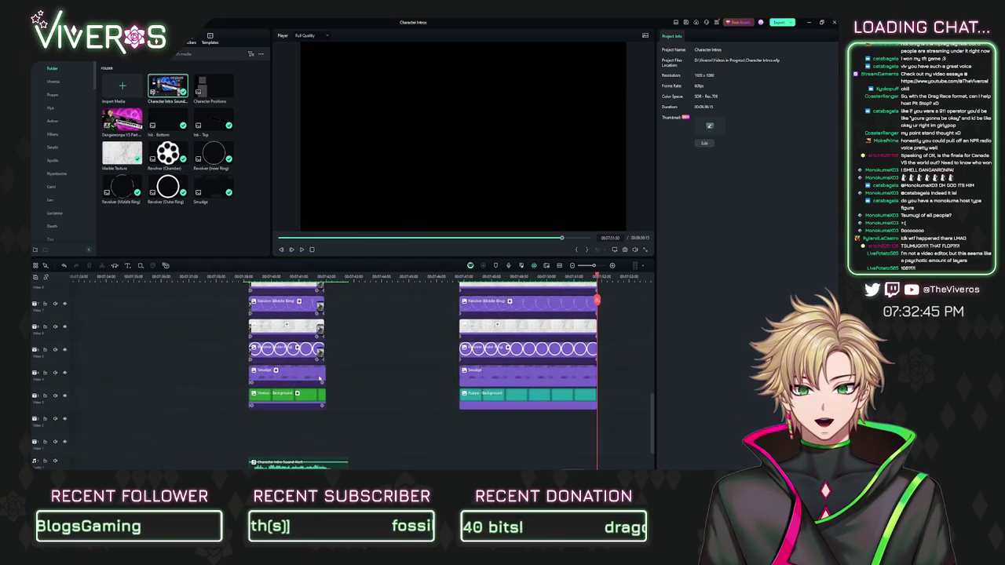
Step: Look back up both stacks, comparing clip lengths and keyframes from the revolver rings to the character clips
scroll(497, 343, "up", 4)
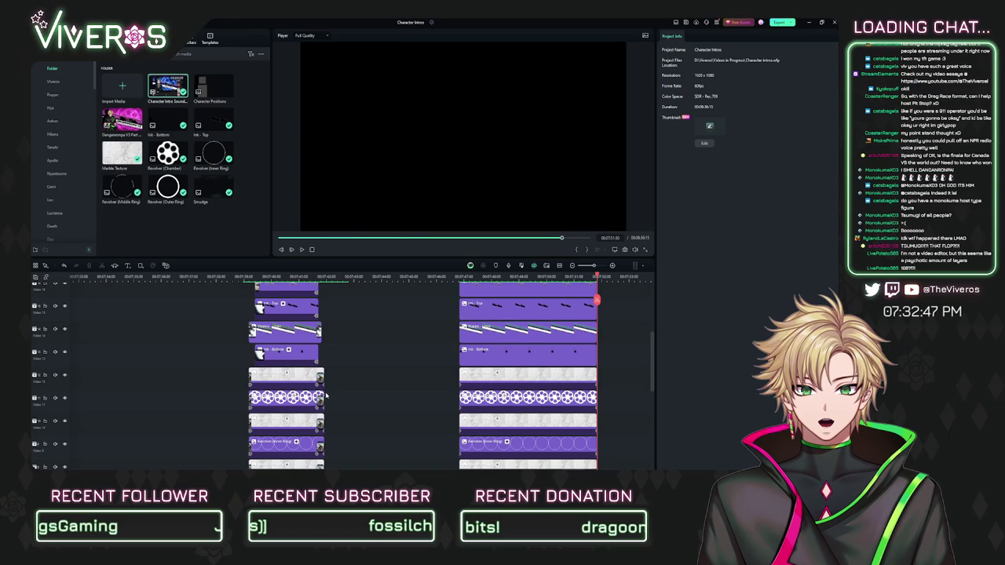
scroll(434, 338, "up", 1)
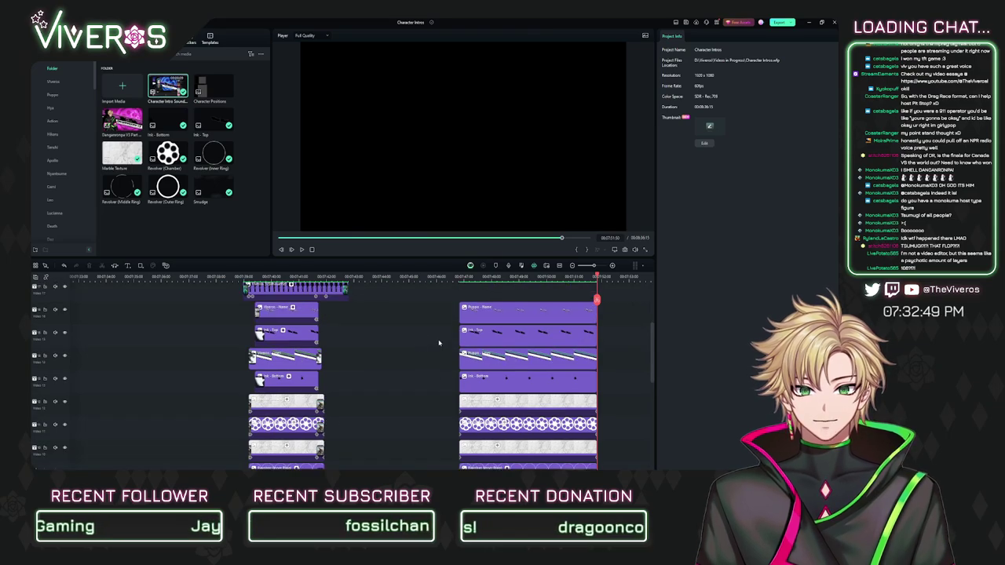
scroll(439, 344, "up", 2)
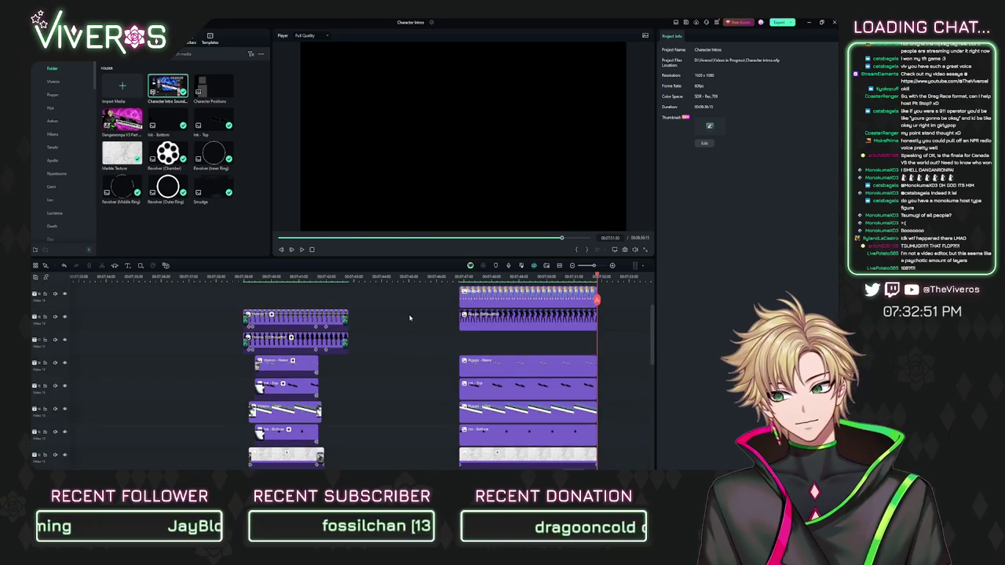
scroll(406, 358, "up", 1)
scroll(424, 355, "left", 1)
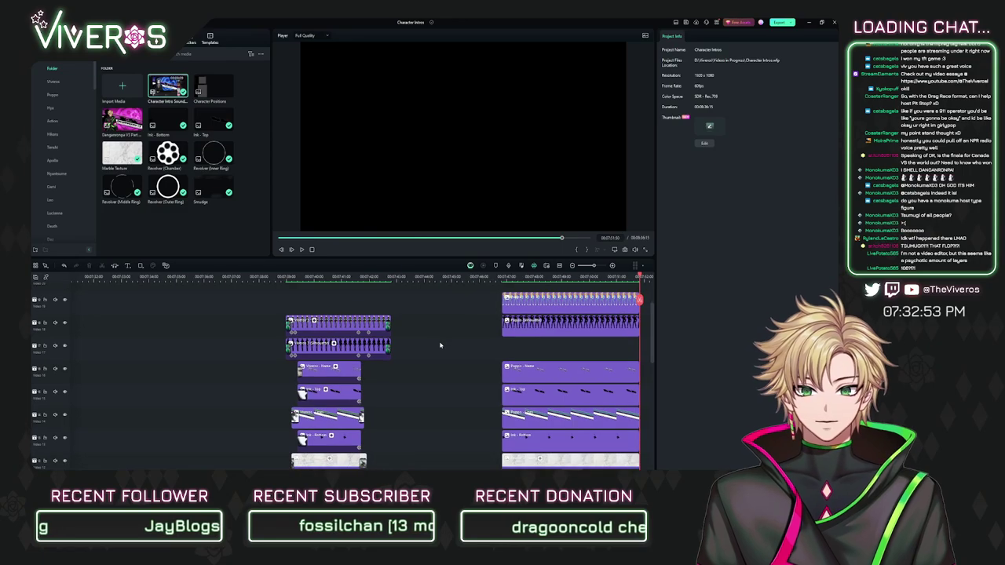
scroll(439, 346, "down", 1)
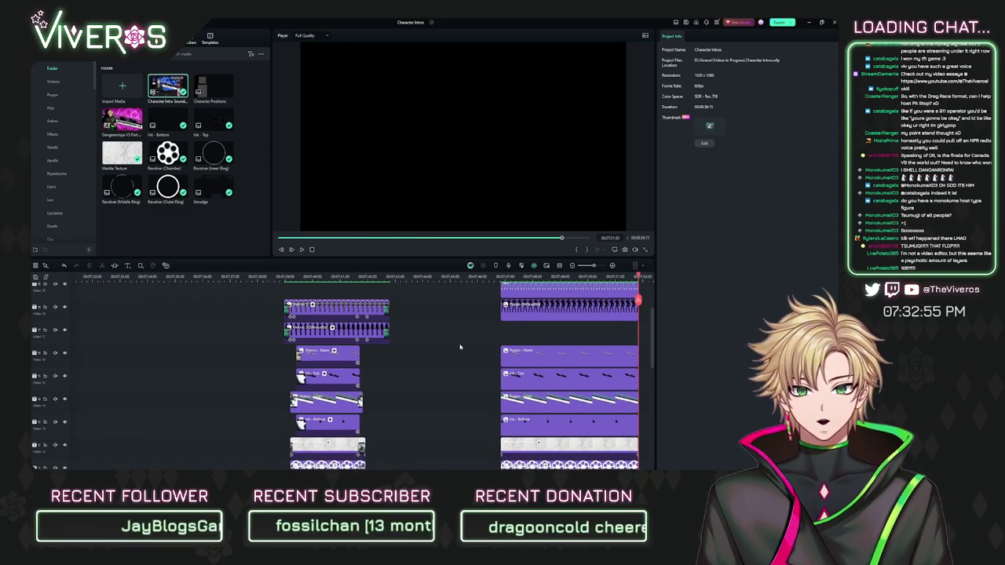
Step: Select all of the second intro's stacked clips and move them later on the timeline, to around 8:00
left_click_drag(461, 346, 429, 384)
scroll(421, 313, "down", 2)
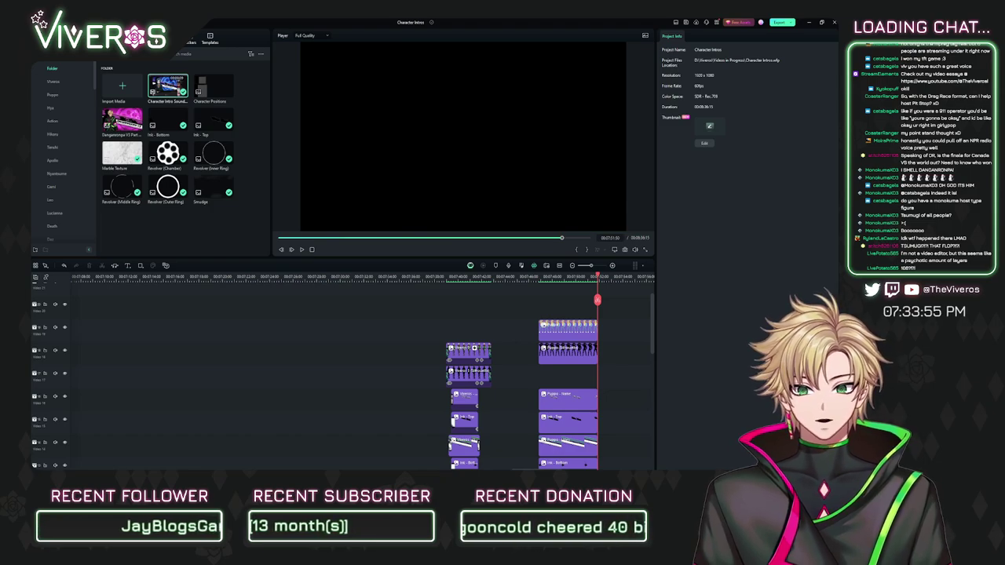
scroll(519, 314, "down", 2)
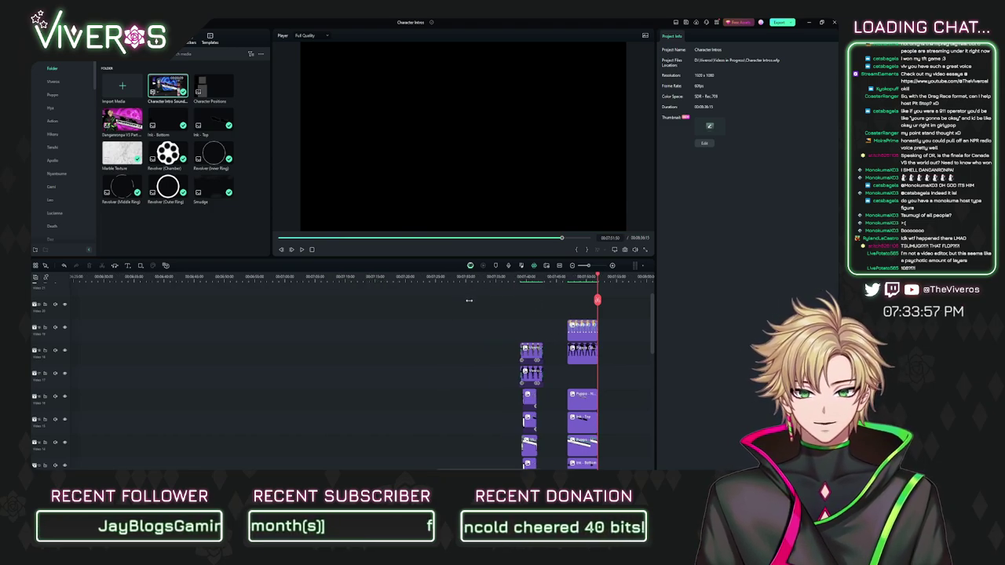
left_click_drag(630, 313, 582, 384)
scroll(583, 385, "down", 8)
left_click_drag(581, 387, 481, 387)
scroll(481, 387, "up", 8)
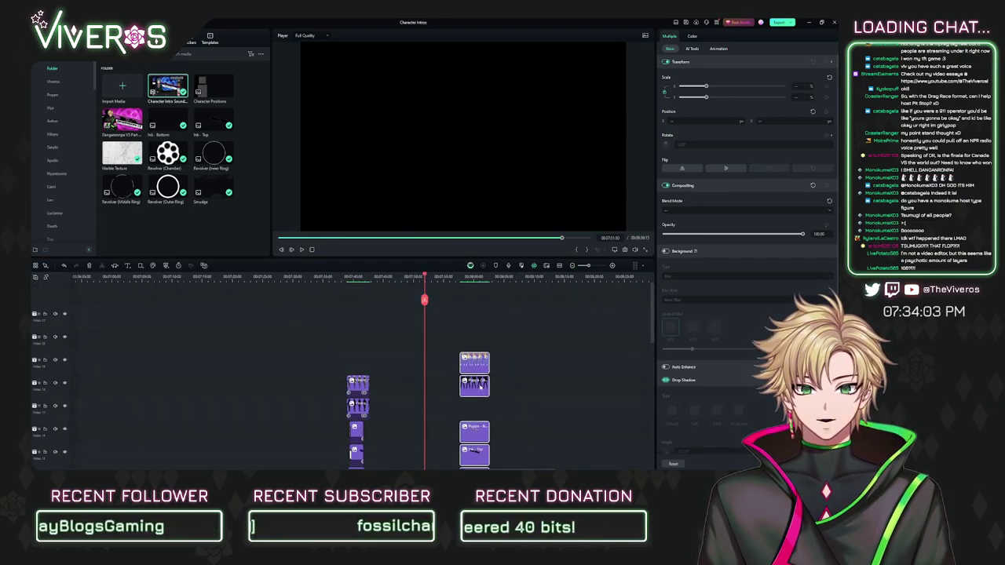
Step: Place the hooded character's clip and the Viveros character clip on adjoining tracks between the two intros, starting at the same time
left_click_drag(469, 283, 379, 352)
left_click(535, 319)
left_click_drag(373, 281, 505, 296)
left_click_drag(429, 305, 506, 312)
left_click_drag(170, 382, 498, 380)
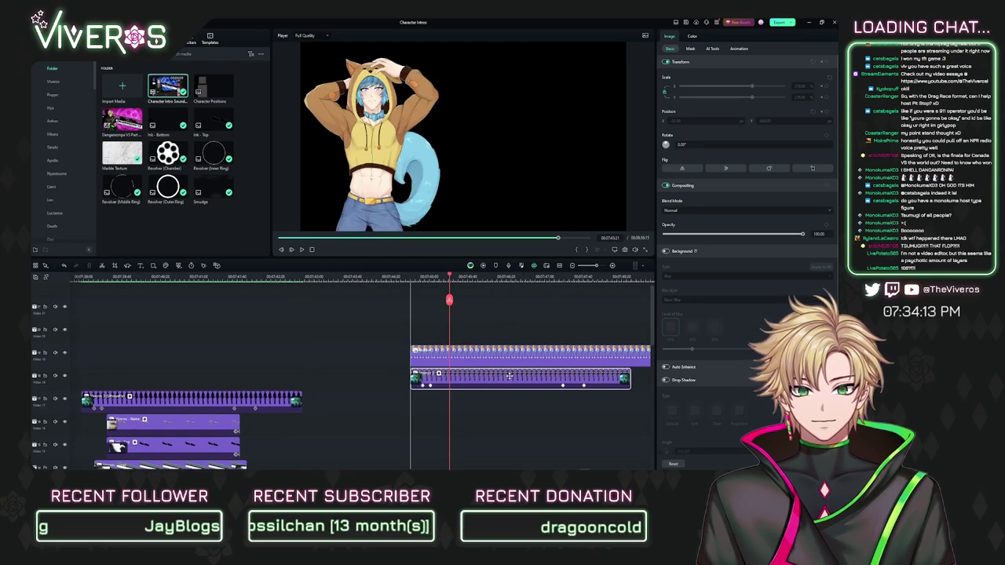
Step: Position the playhead at 7:44:53, on the Viveros clip's first keyframe, and select the hooded character's clip above it
left_click(422, 277)
left_click_drag(424, 276, 486, 300)
left_click(399, 276)
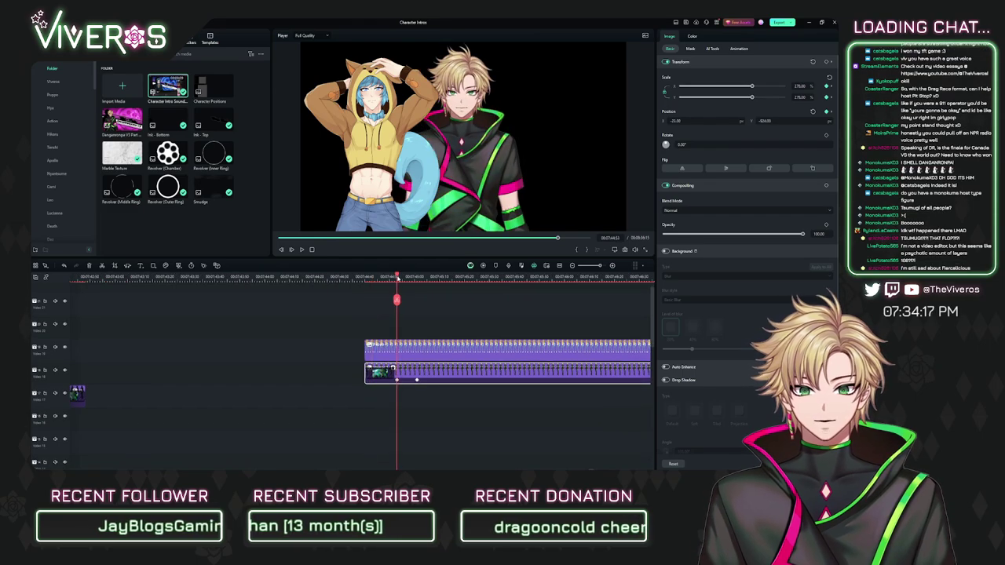
scroll(458, 328, "up", 2)
left_click_drag(459, 327, 465, 342)
scroll(465, 343, "down", 1)
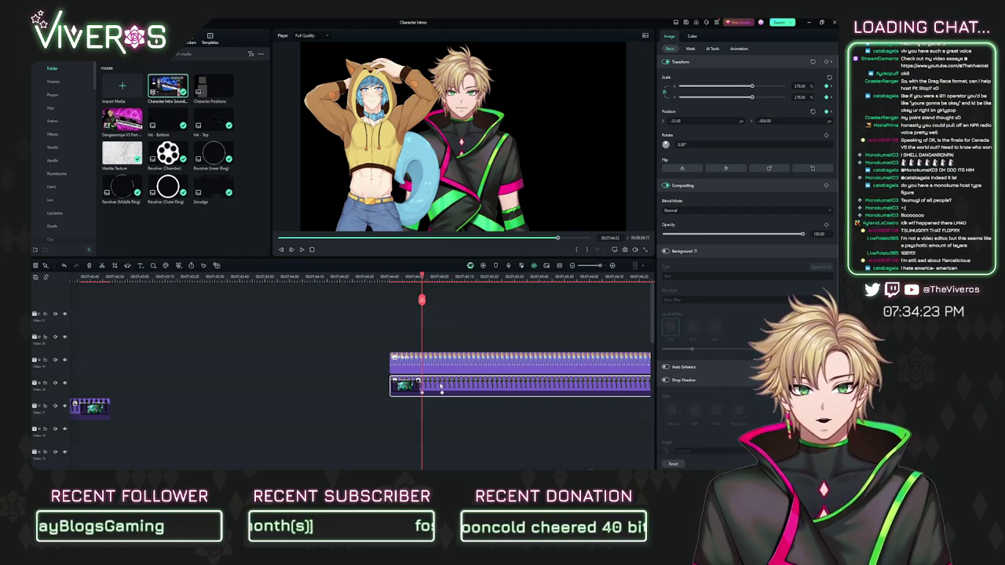
left_click(454, 365)
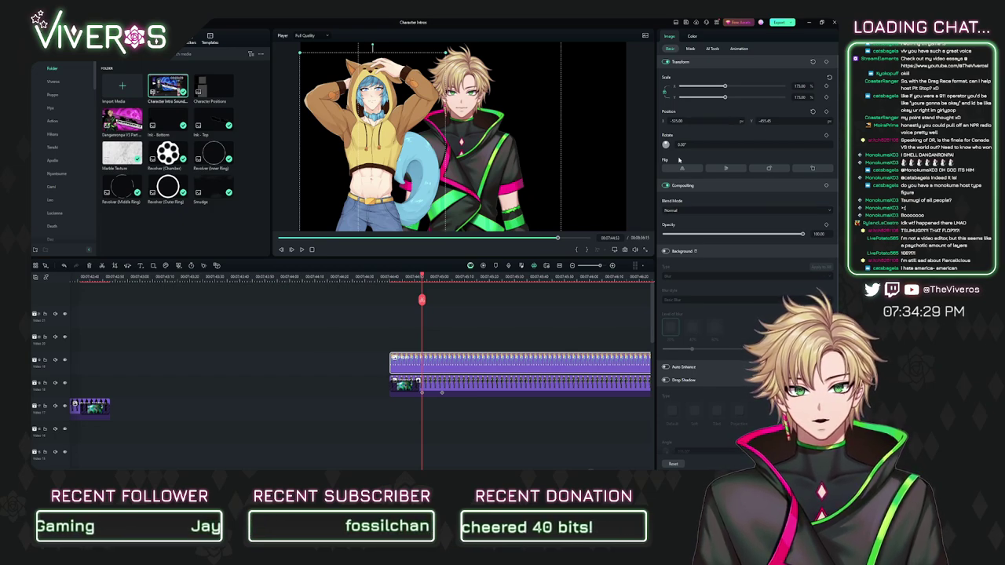
Step: Copy the Viveros clip's horizontal position value to the hooded character's clip
left_click(490, 388)
left_click(684, 121)
key("ctrl+c")
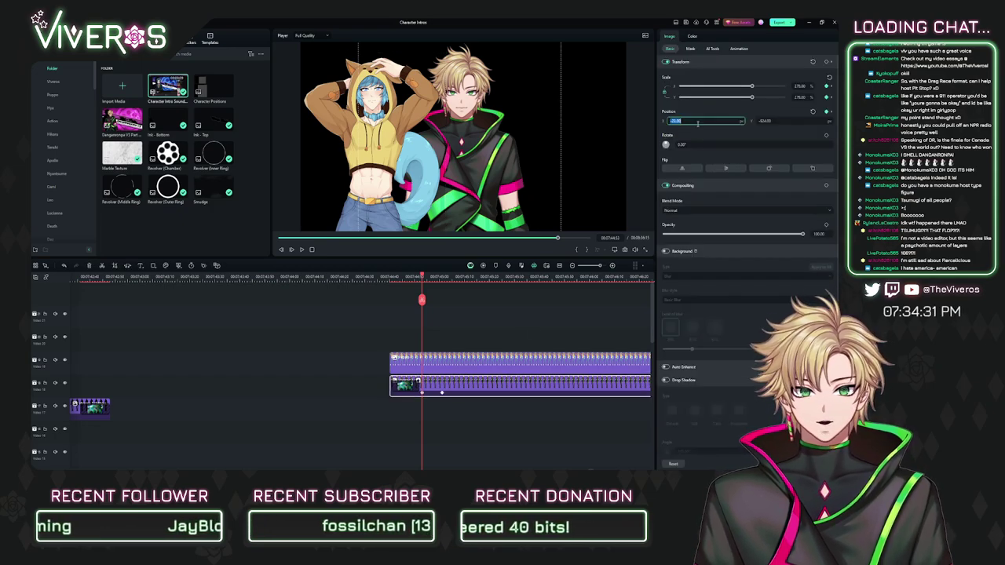
left_click(505, 363)
left_click(700, 121)
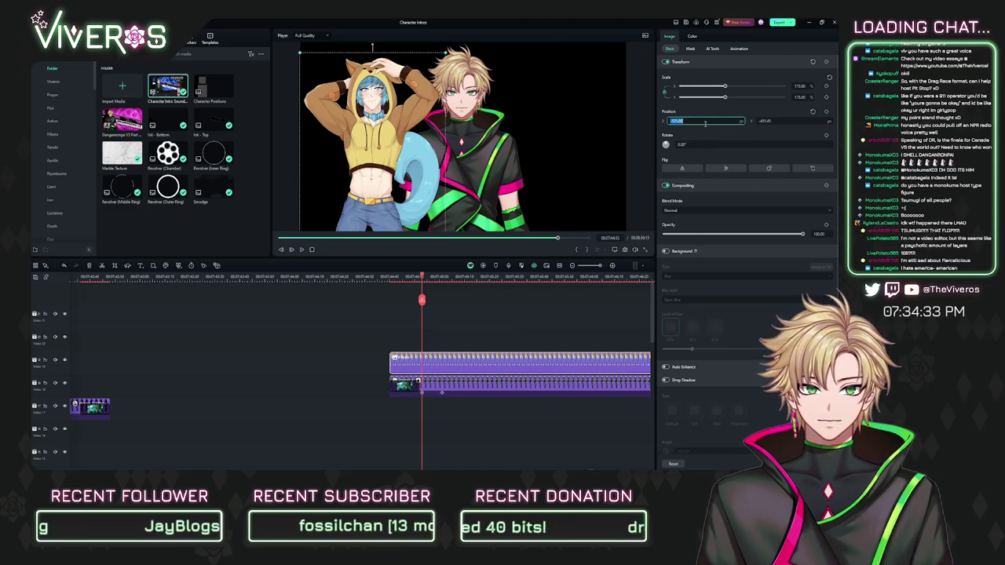
key("ctrl+v")
Step: Copy the Viveros clip's vertical position value to the hooded character's clip
left_click(488, 392)
left_click(767, 121)
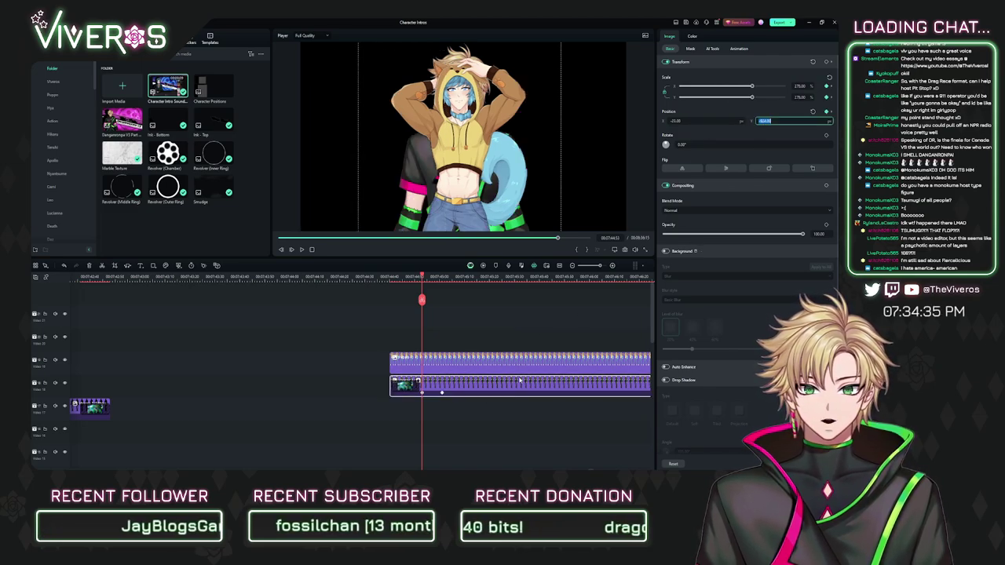
left_click(518, 366)
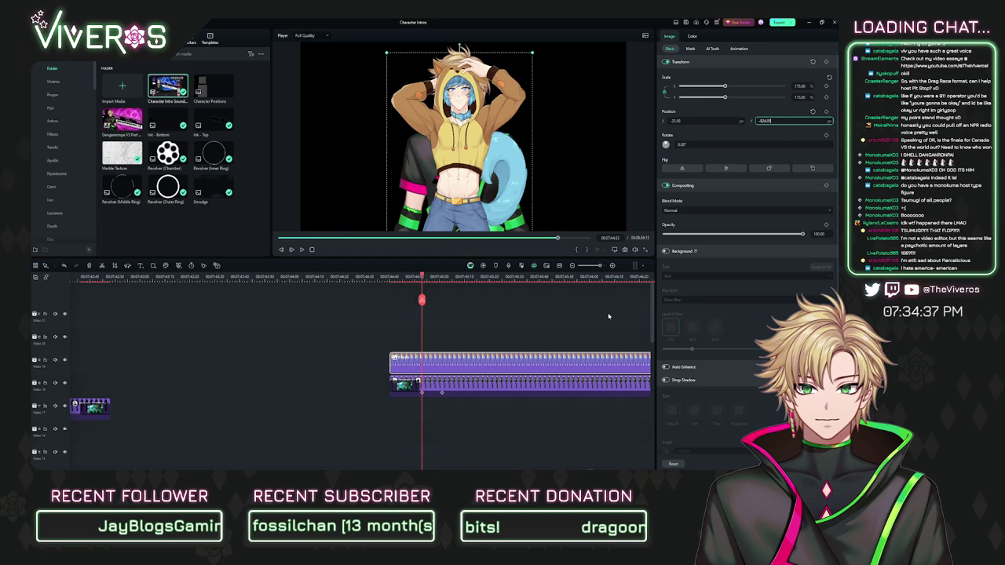
left_click(607, 291)
Step: Scale the hooded character's clip to 225% and adjust its position over the Viveros character, with the vertical position at -677
left_click(481, 368)
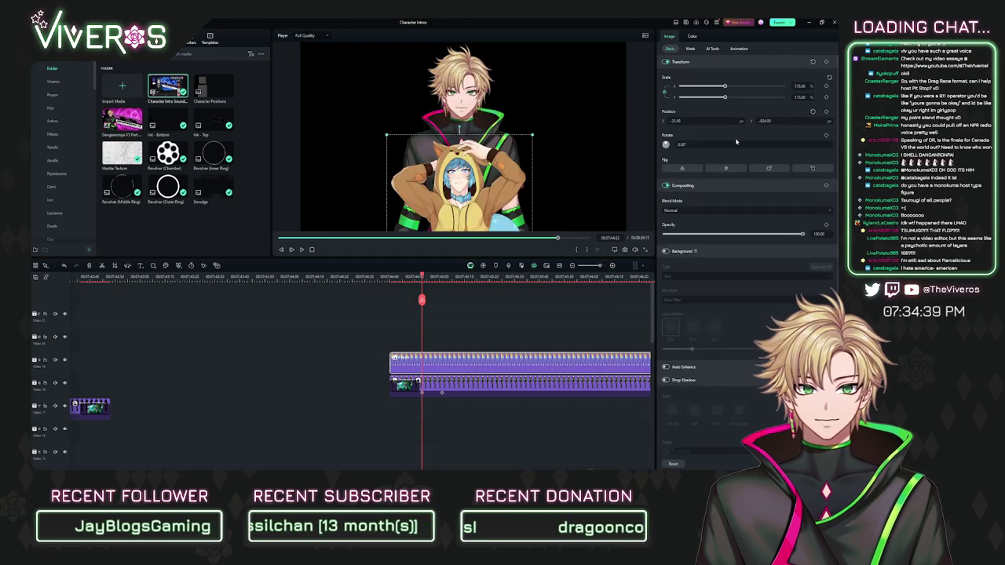
left_click_drag(798, 87, 839, 87)
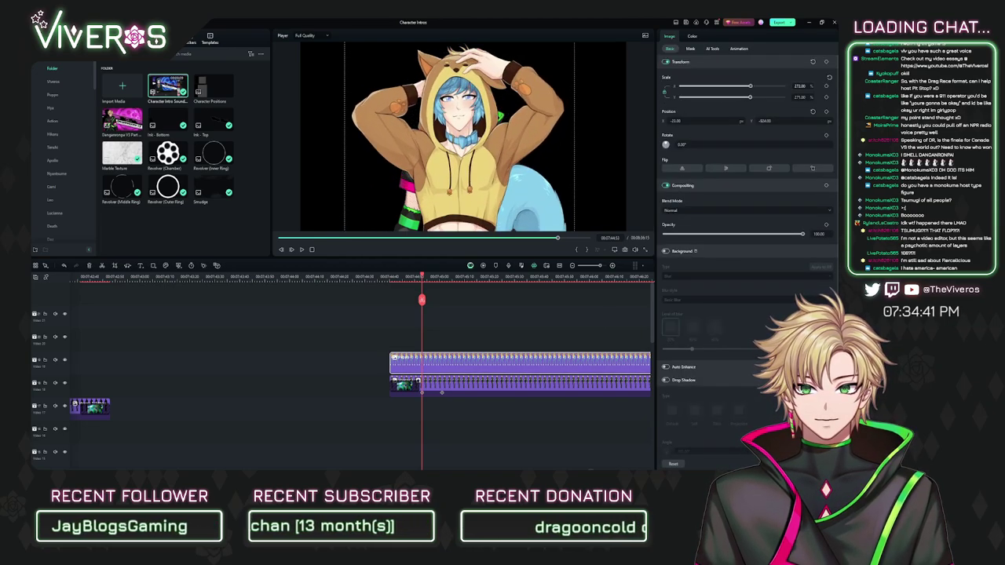
left_click_drag(750, 85, 795, 86)
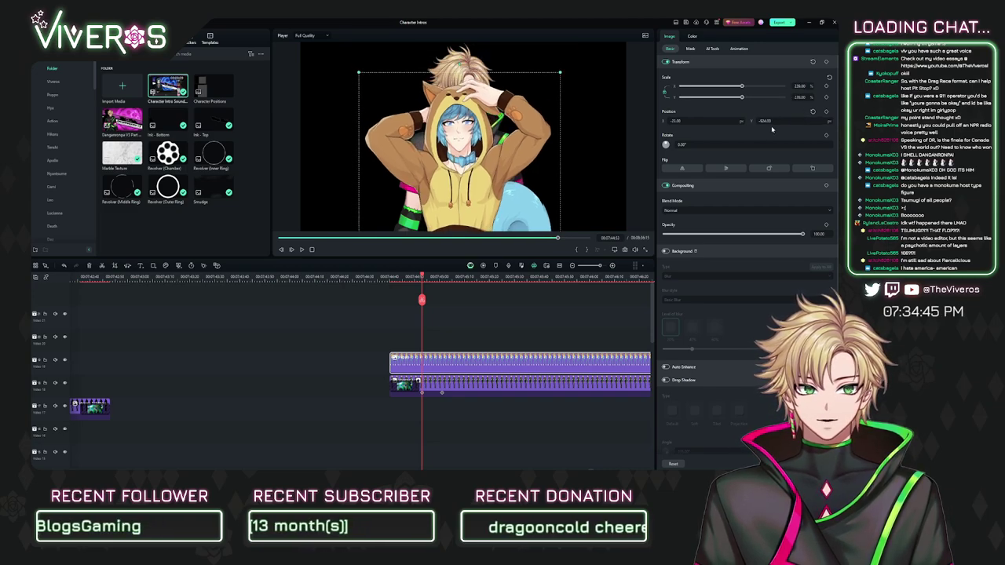
left_click_drag(766, 121, 854, 121)
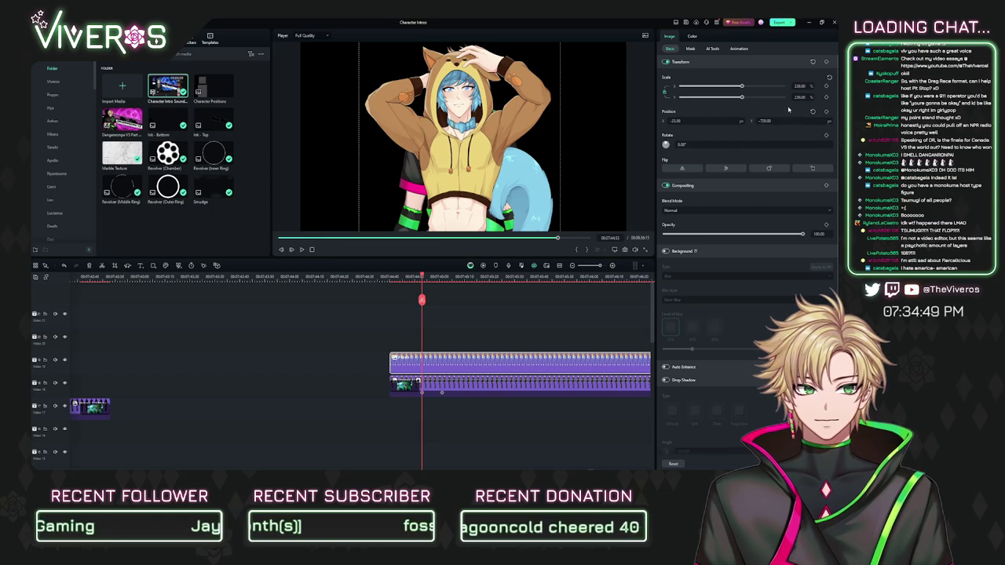
left_click_drag(802, 85, 800, 85)
mouse_move(677, 121)
left_mouse_down()
mouse_move(535, 121)
mouse_move(696, 120)
left_mouse_up()
left_click_drag(467, 150, 464, 149)
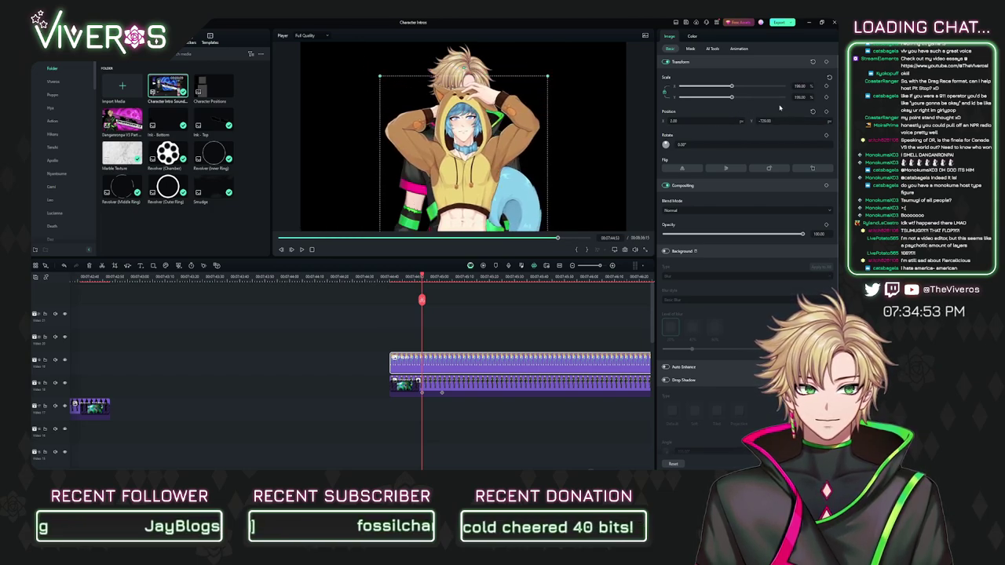
left_click_drag(800, 85, 808, 85)
left_click_drag(766, 121, 833, 121)
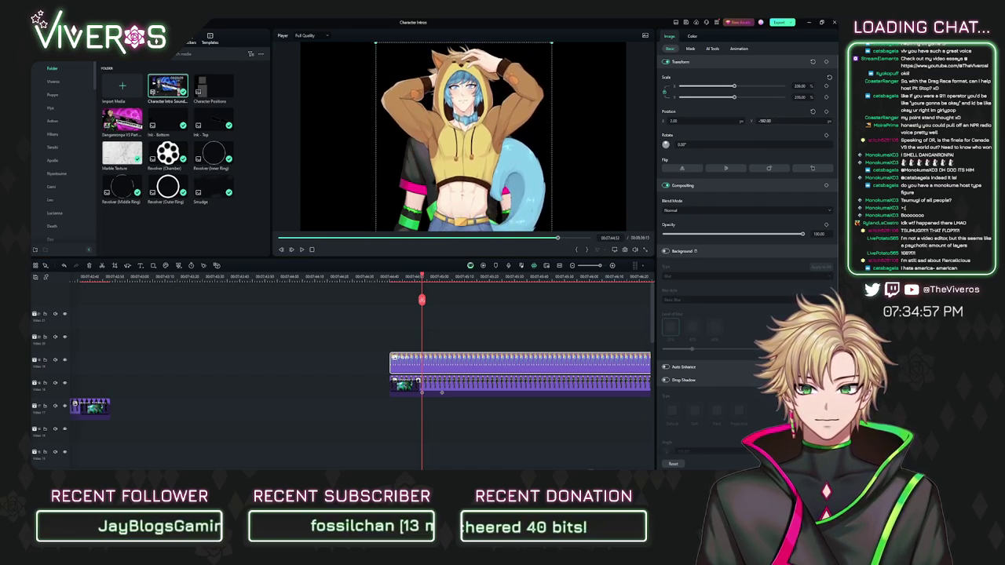
left_click_drag(801, 86, 814, 86)
left_click_drag(765, 121, 703, 121)
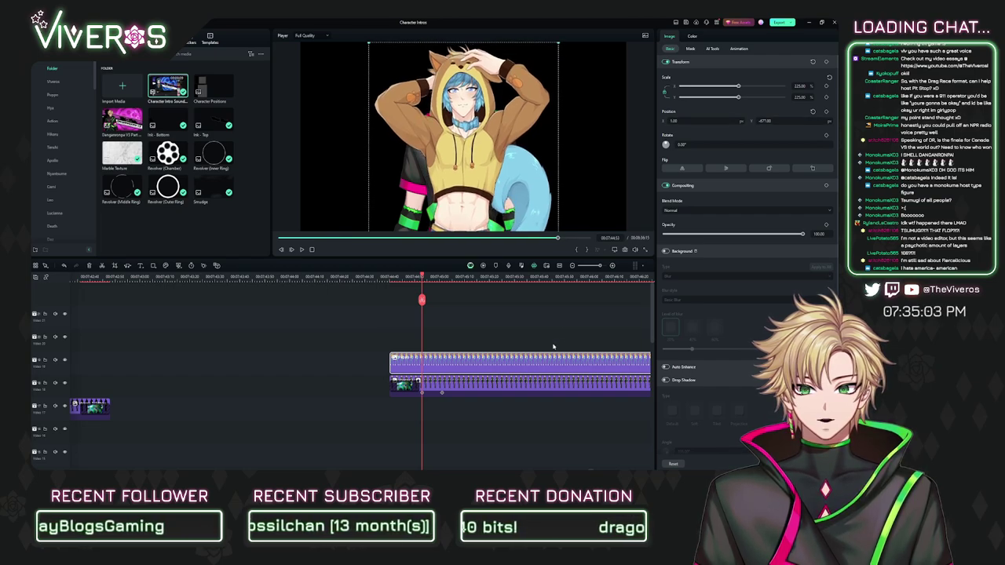
left_click(499, 318)
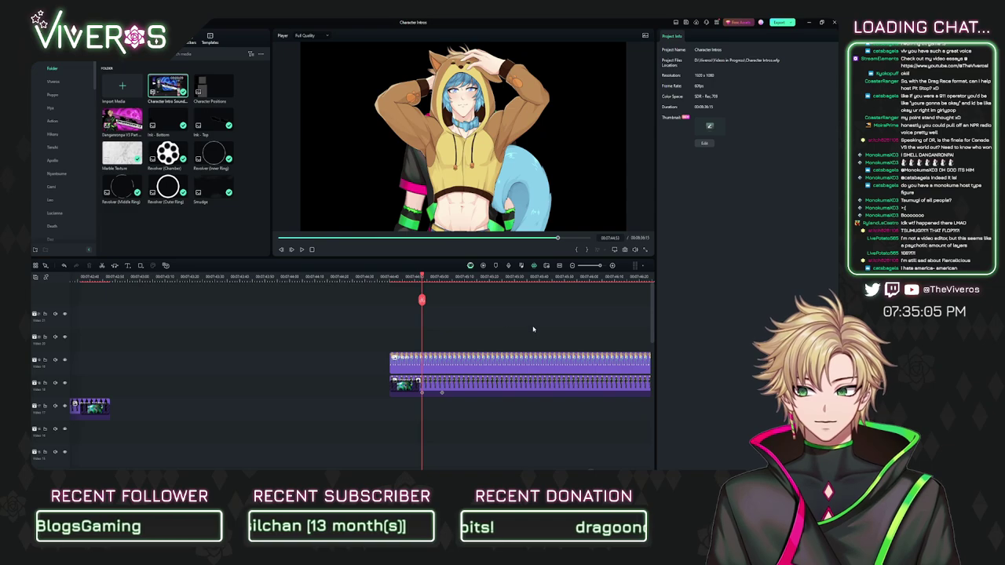
Step: Add a position keyframe to the hooded character's clip at 7:44:53, and check it against the Viveros clip's keyframe
scroll(510, 329, "right", 2)
left_click(384, 366)
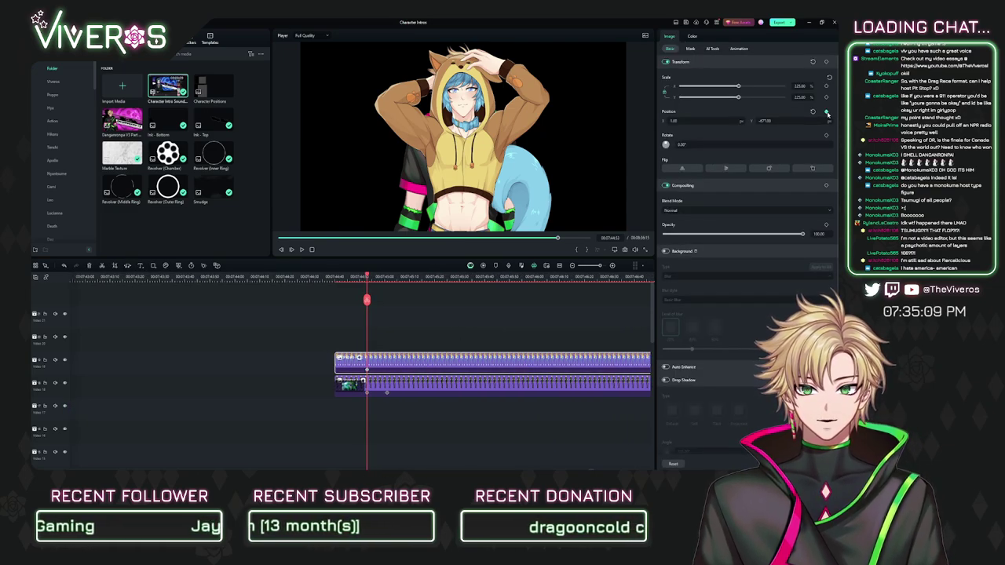
mouse_move(369, 276)
left_mouse_down()
mouse_move(390, 287)
mouse_move(368, 286)
left_mouse_up()
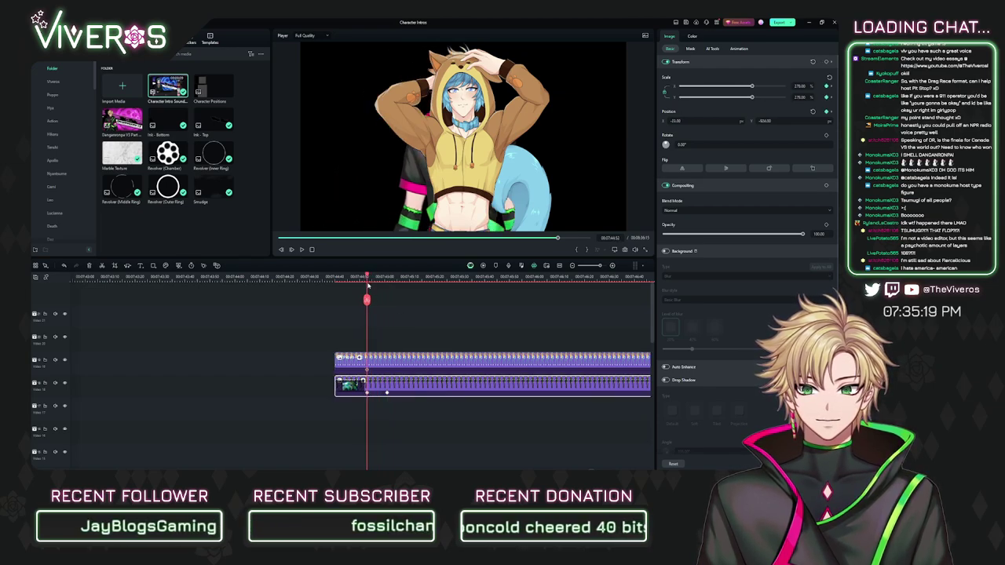
Step: Add scale and position keyframes to the hooded character's clip at 7:45:01, aligned with the Viveros clip's second keyframe
left_click(476, 366)
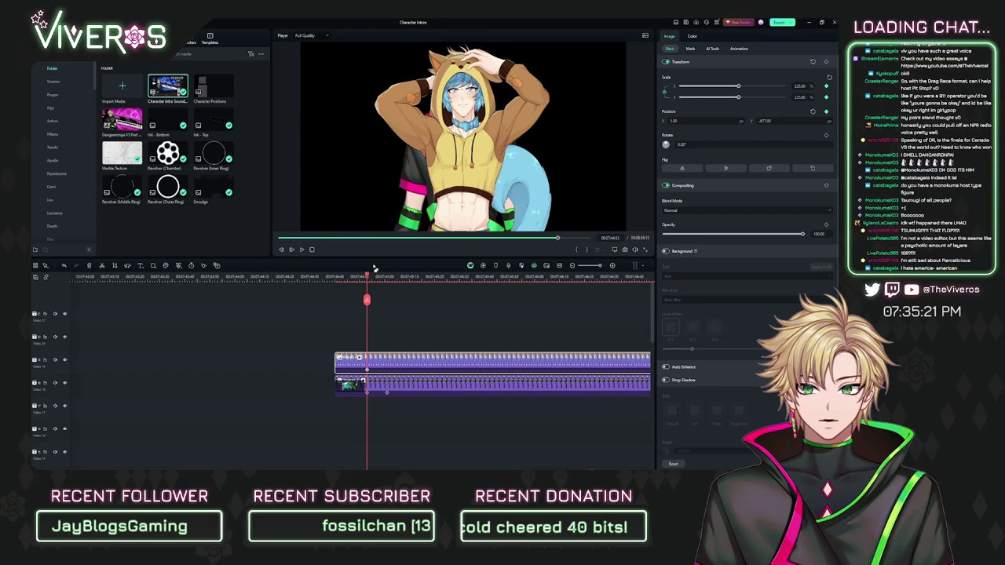
left_click_drag(367, 280, 387, 286)
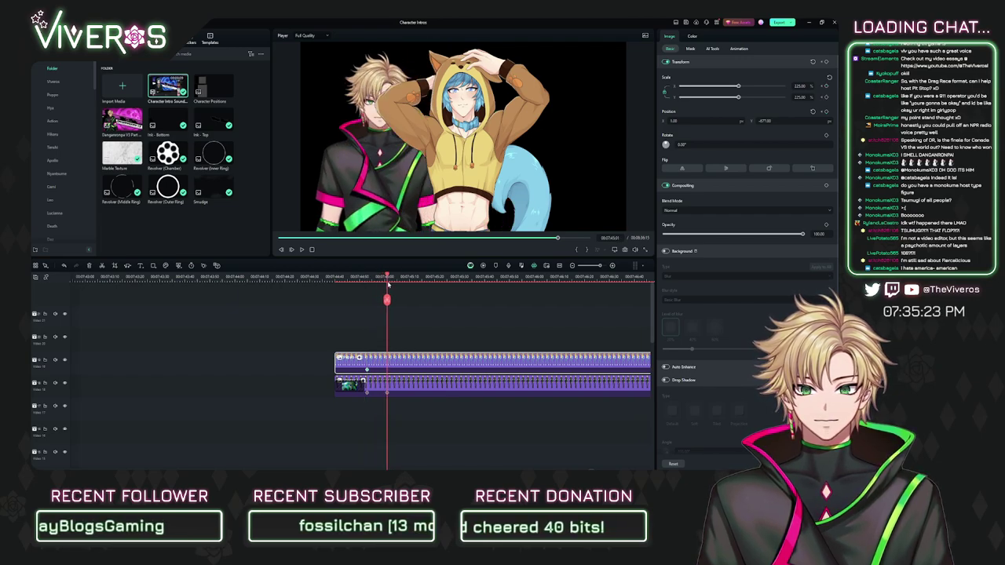
left_click(405, 392)
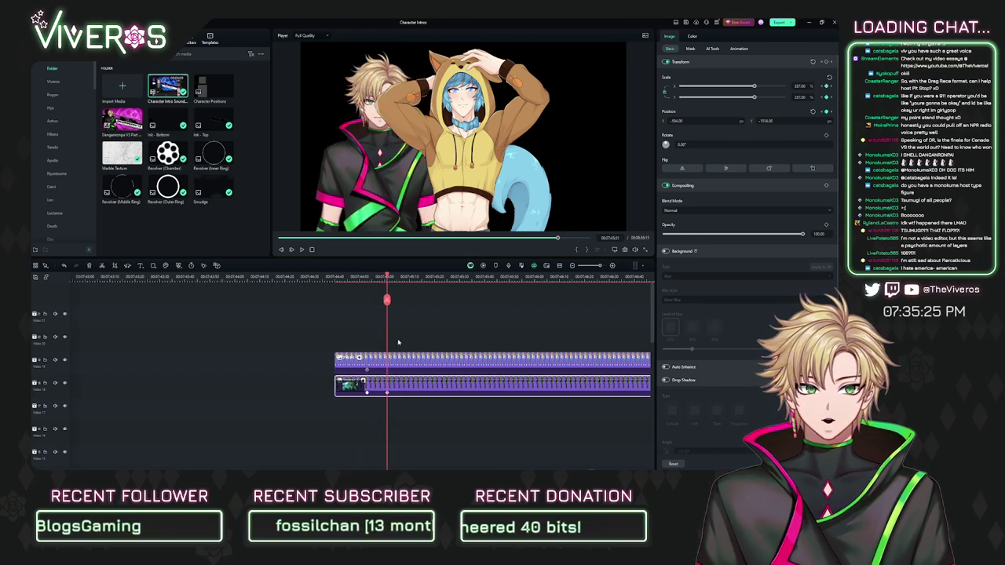
mouse_move(389, 278)
left_mouse_down()
mouse_move(368, 281)
mouse_move(386, 279)
left_mouse_up()
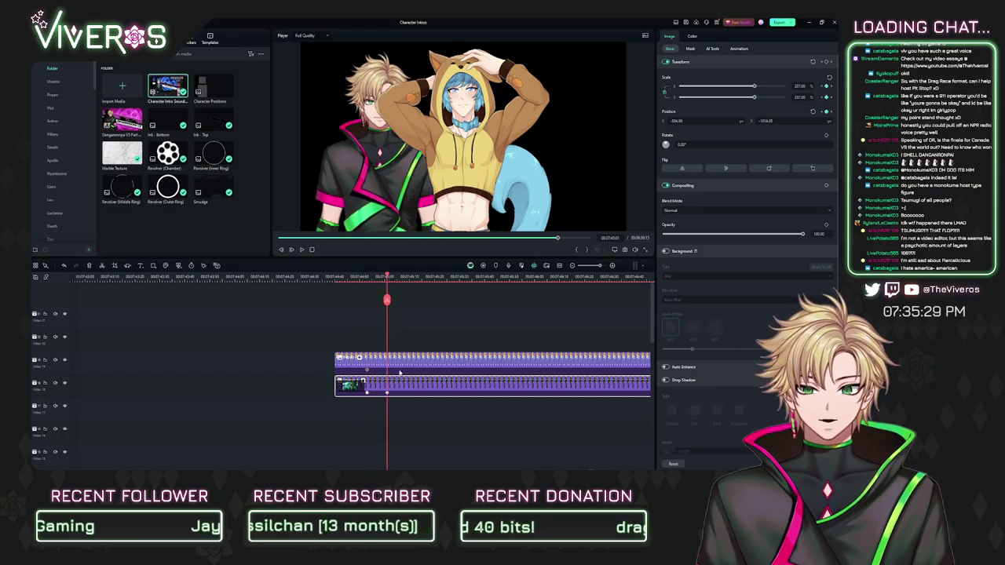
left_click(827, 86)
left_click(826, 112)
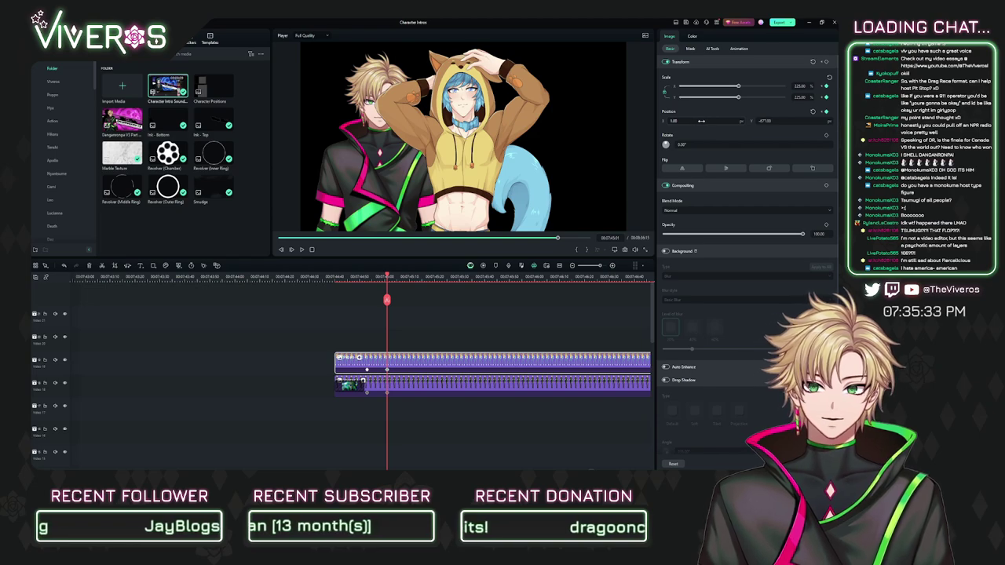
Step: At the 7:45:01 keyframe, scale the hooded character to 234%, move it left and down over the Viveros character, and preview the motion
left_click_drag(701, 121, 743, 126)
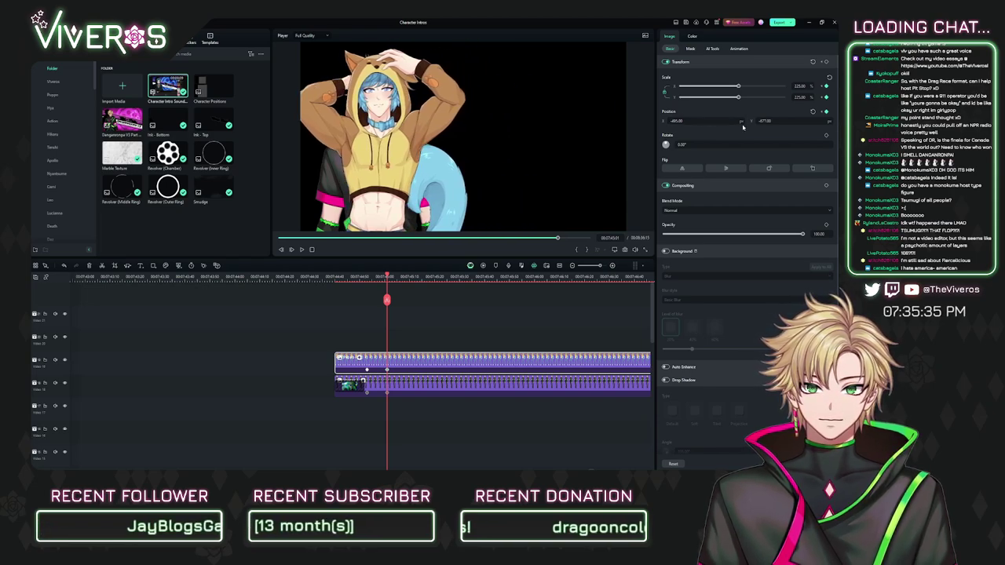
left_click(802, 86)
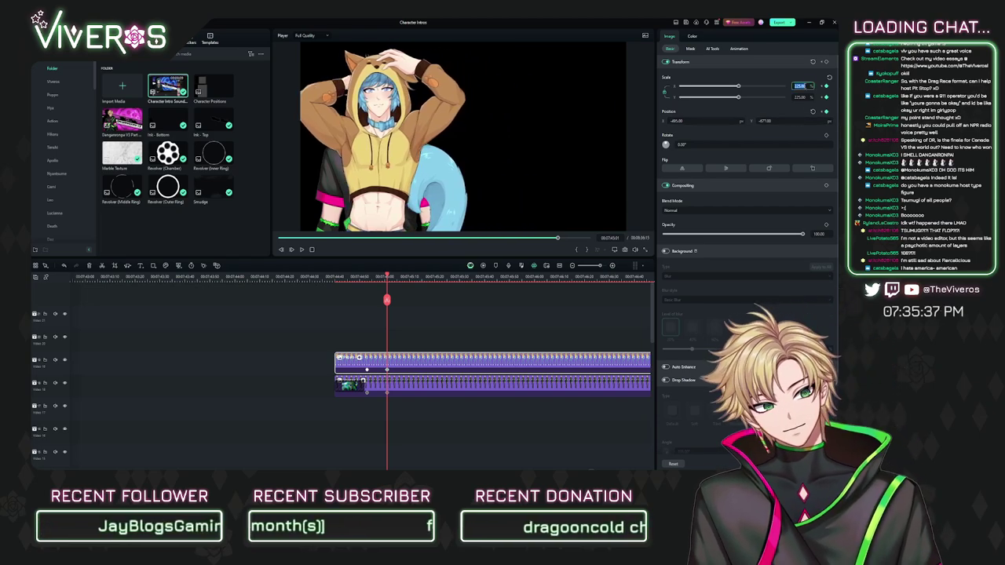
type("234")
key("Return")
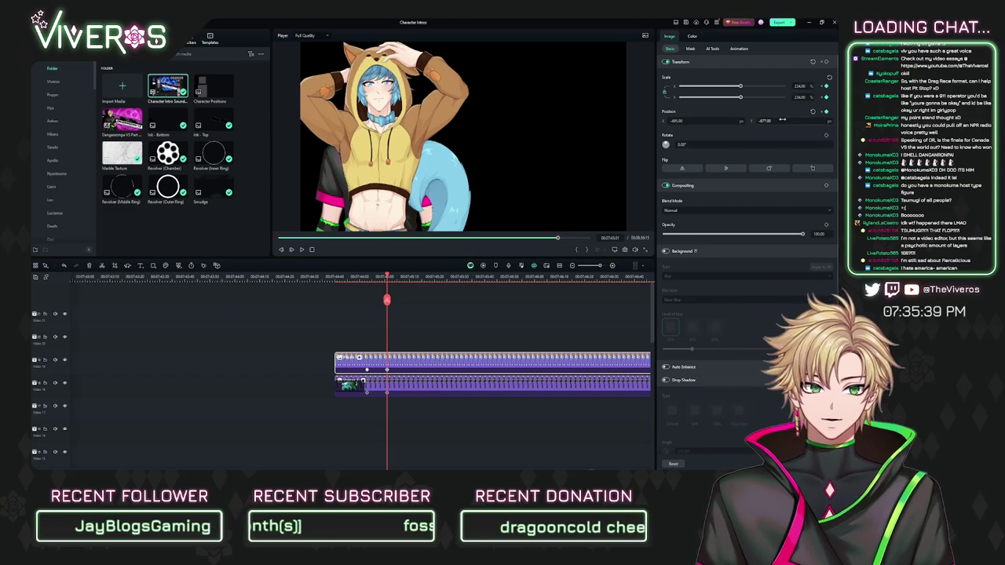
left_click_drag(783, 120, 854, 120)
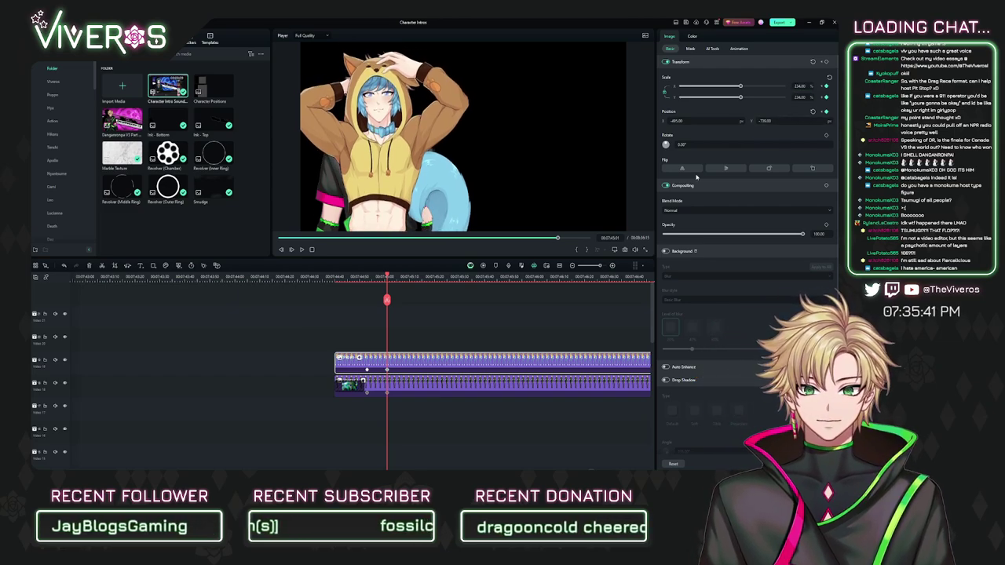
scroll(434, 327, "right", 1)
left_click(416, 316)
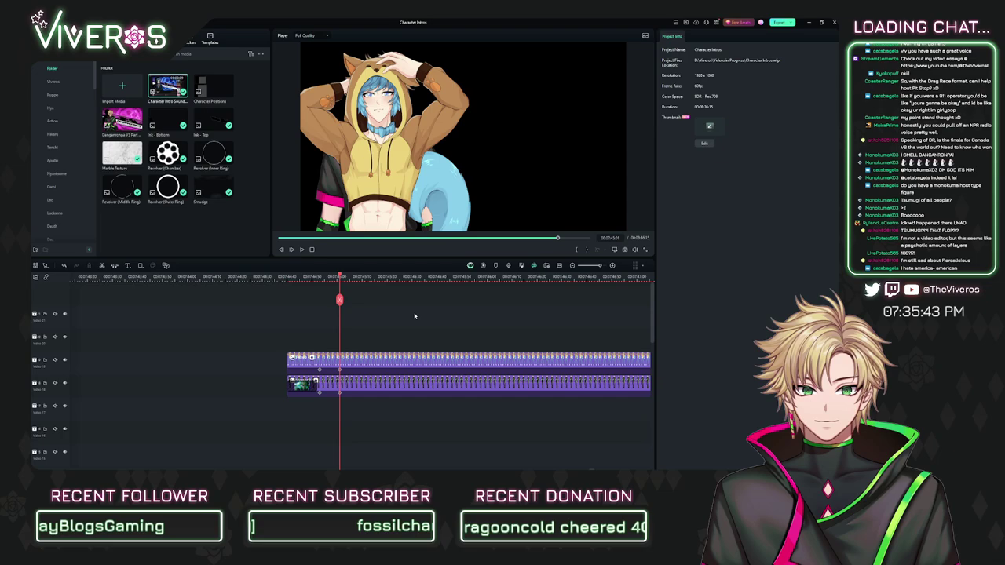
left_click(305, 277)
left_click_drag(305, 298, 375, 299)
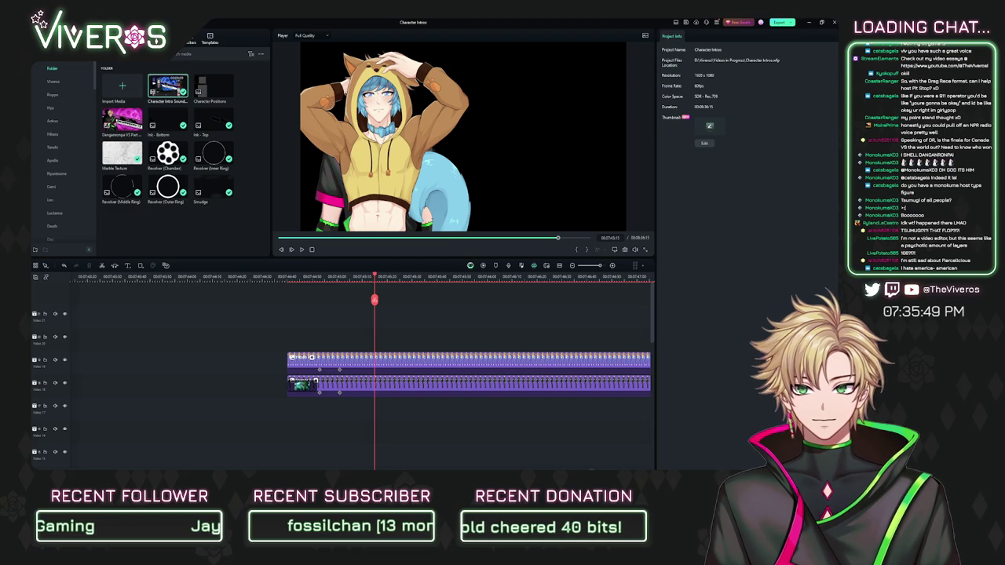
Step: Find the Glitch Blocks transition among the favorites and add it to the start of the hooded character's clip
left_click(124, 37)
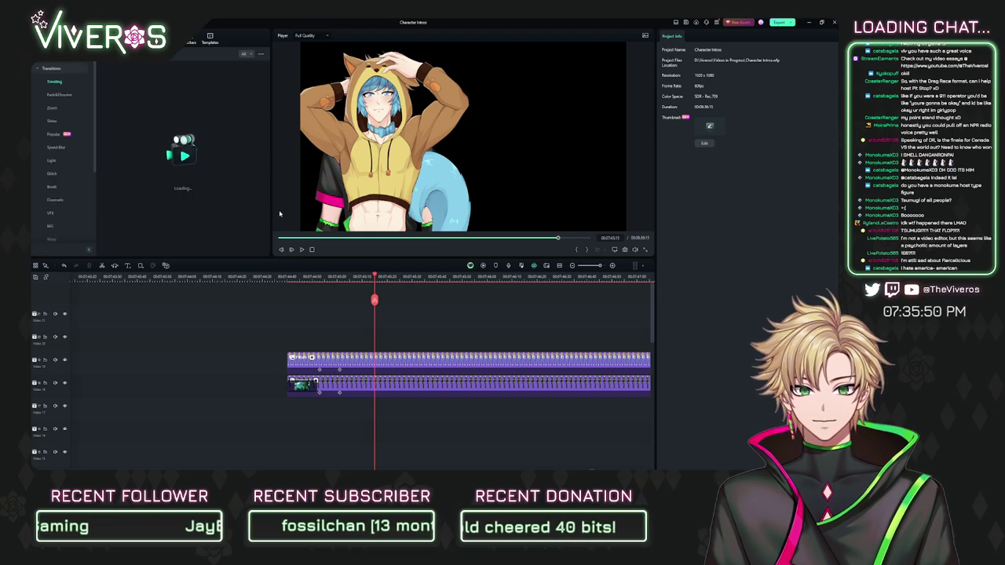
left_click(53, 71)
left_click(55, 81)
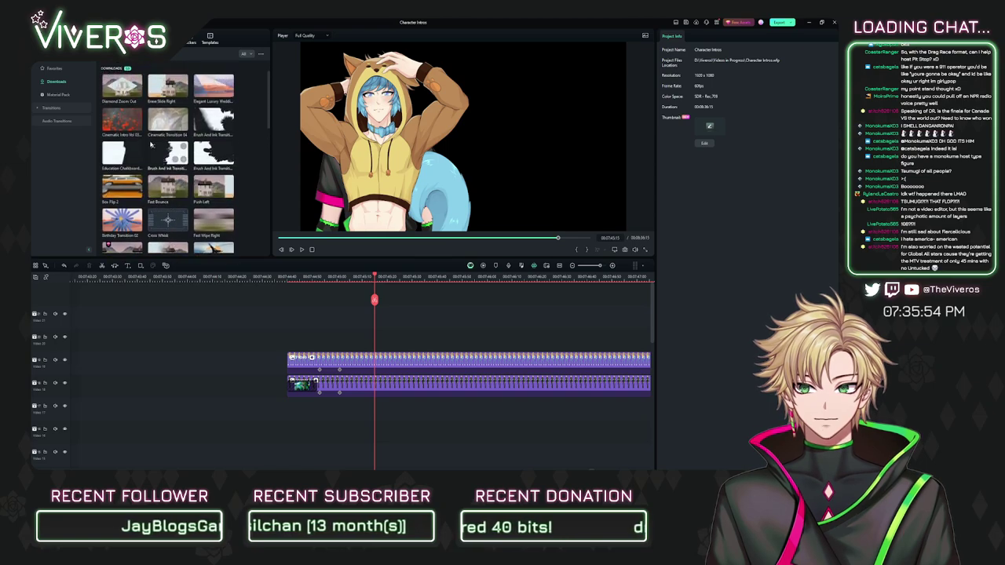
scroll(151, 144, "down", 4)
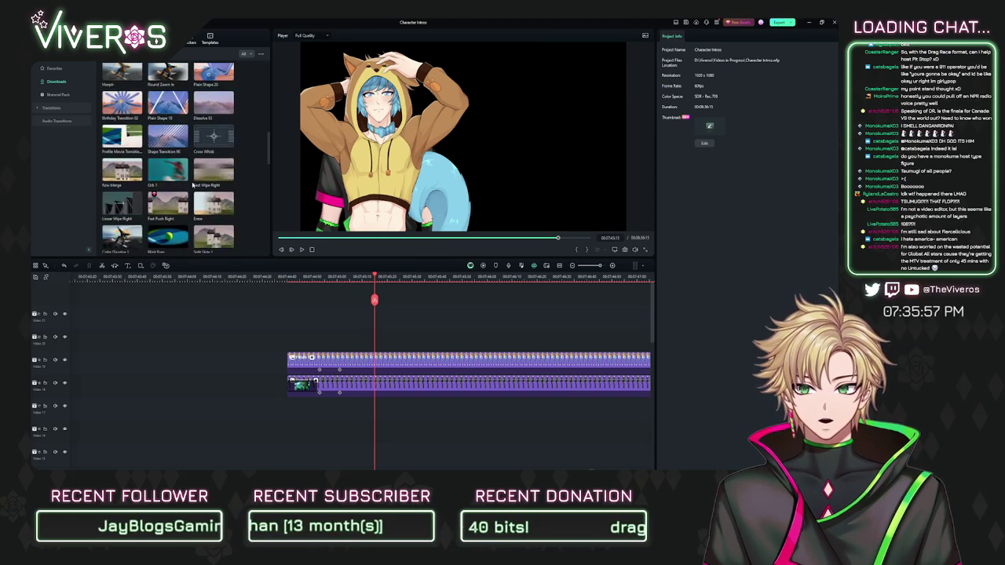
scroll(193, 186, "up", 4)
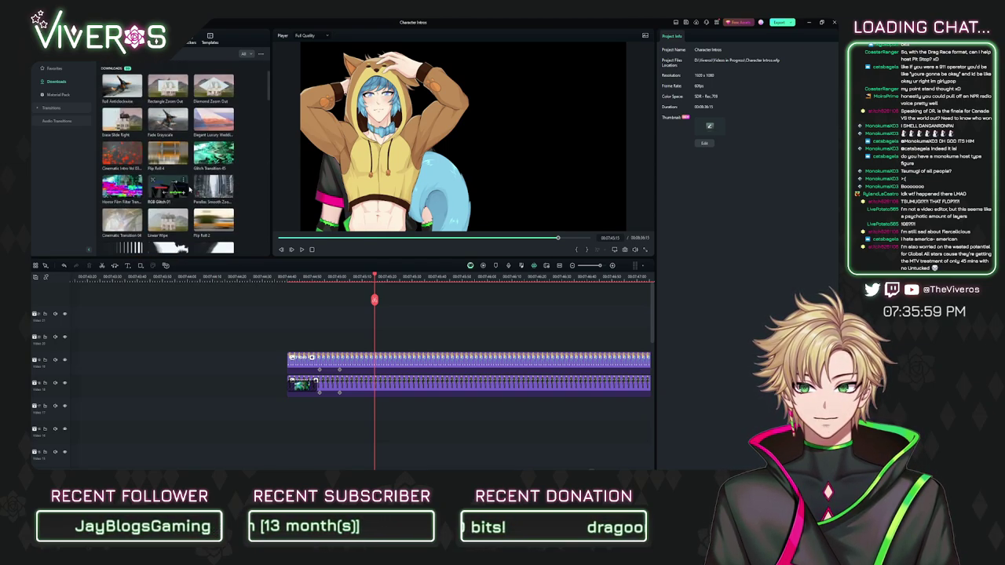
scroll(188, 188, "down", 5)
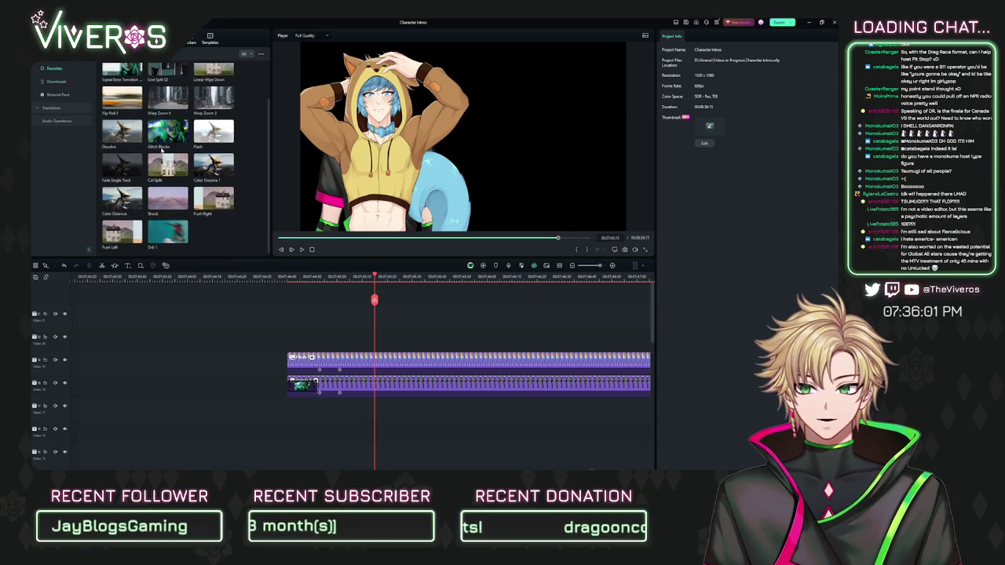
left_click_drag(163, 141, 303, 361)
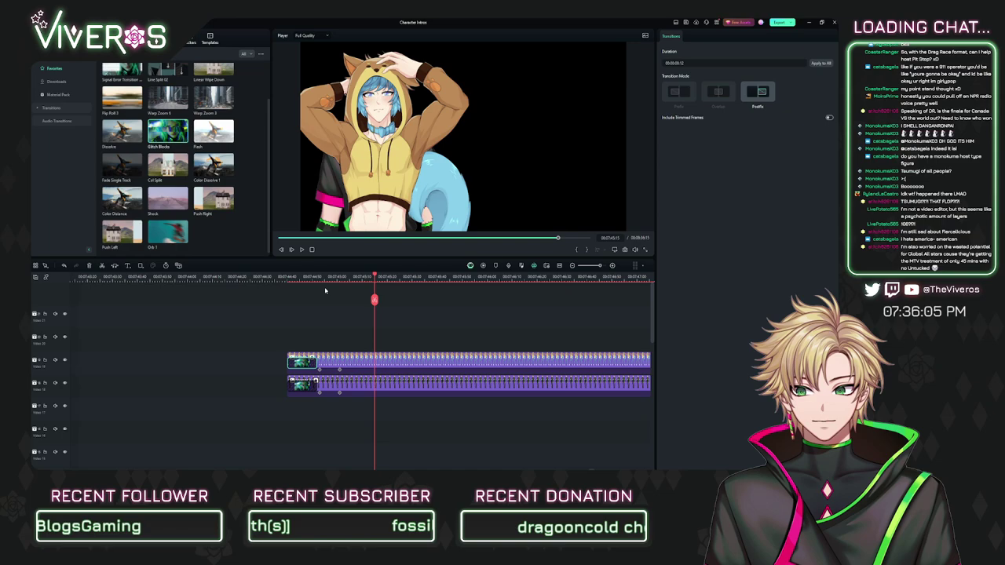
left_click(323, 276)
scroll(443, 286, "up", 2)
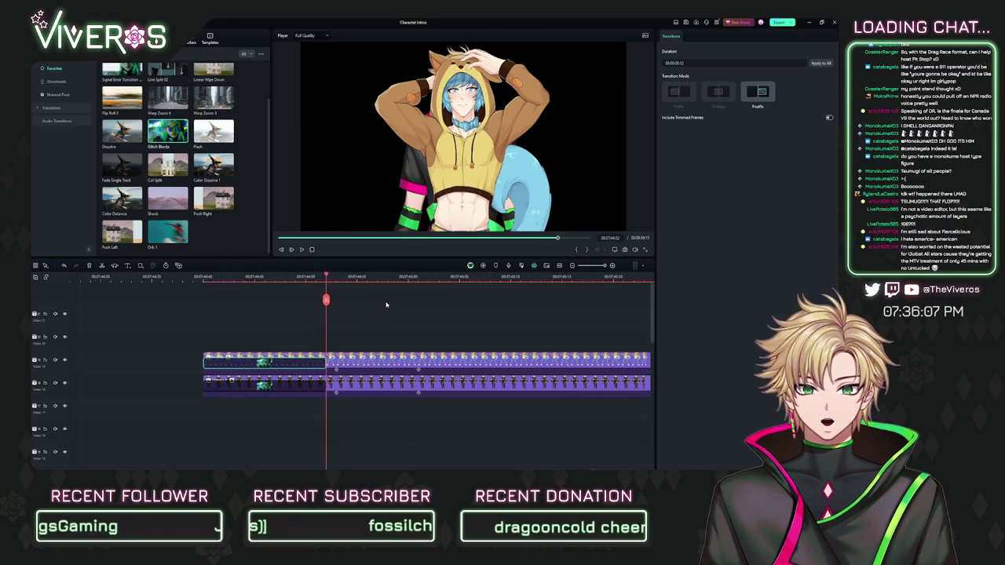
Step: Trim the end of the hooded character's clip to line up with the end of the Viveros clip
scroll(389, 314, "down", 3)
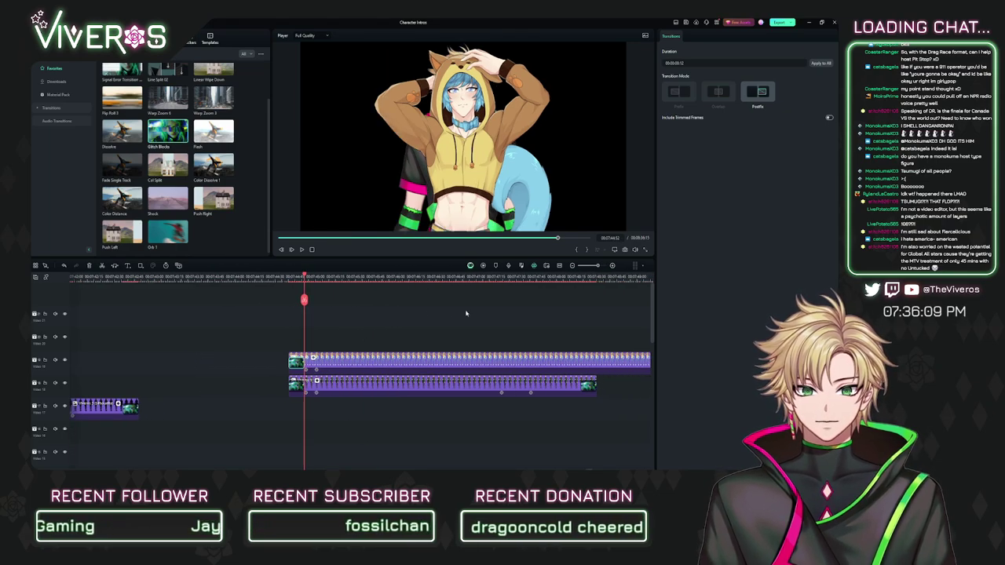
left_click_drag(466, 313, 385, 325)
left_click_drag(608, 359, 516, 362)
left_click_drag(310, 320, 348, 318)
Step: Reduce the hooded clip's opacity to about 60% and lower the character slightly at the 7:44:53 keyframe to align with Viveros
left_click_drag(264, 308, 461, 314)
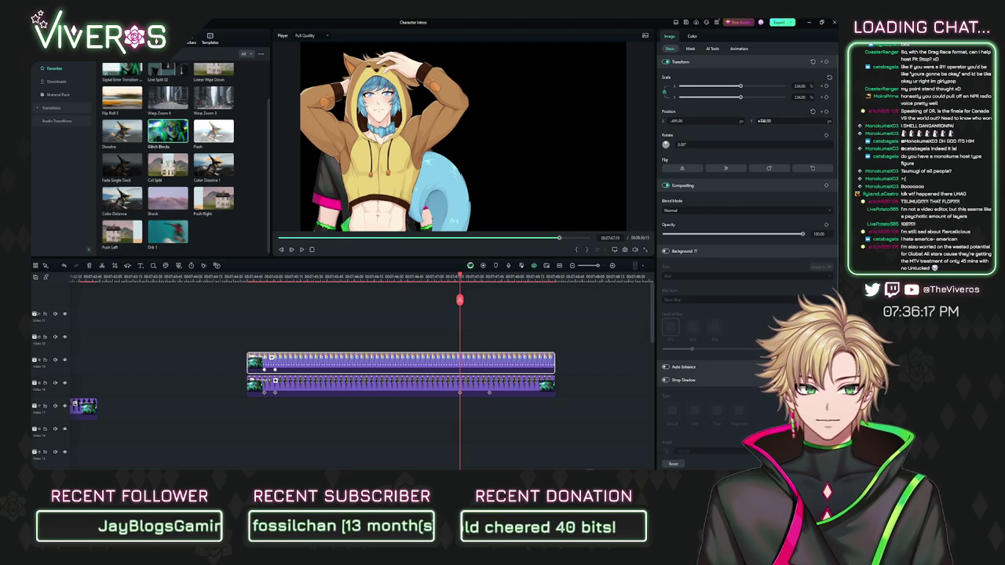
left_click_drag(802, 234, 747, 234)
left_click_drag(461, 299, 267, 303)
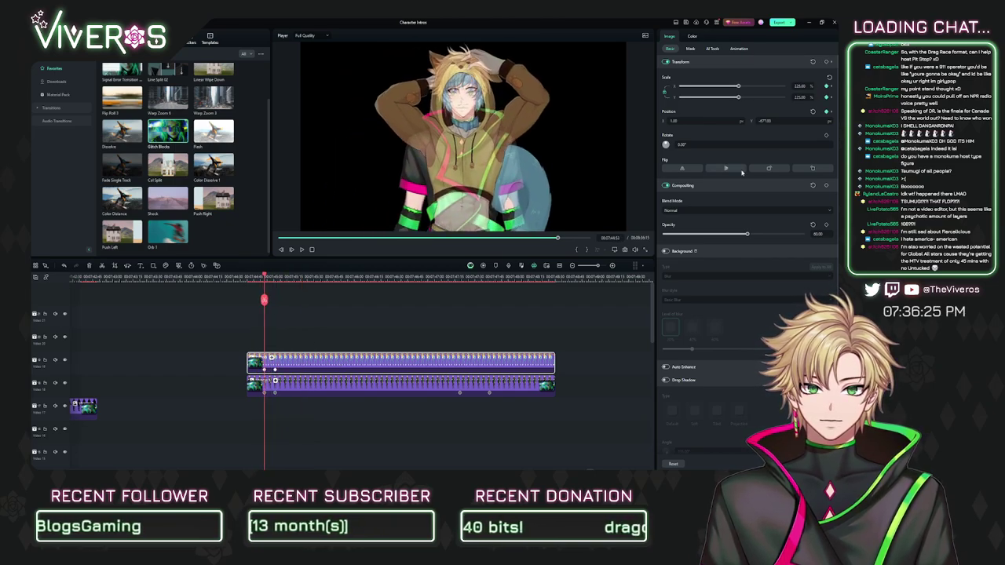
left_click_drag(783, 121, 777, 121)
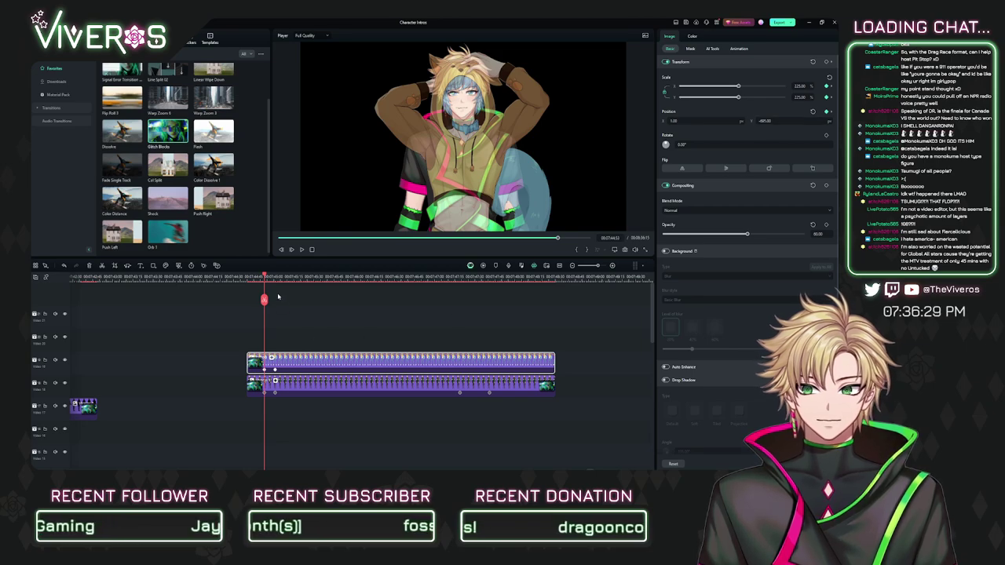
Step: At the 7:45:01 keyframe, move the hooded character slightly down and right to align with the Viveros character
left_click_drag(264, 299, 274, 299)
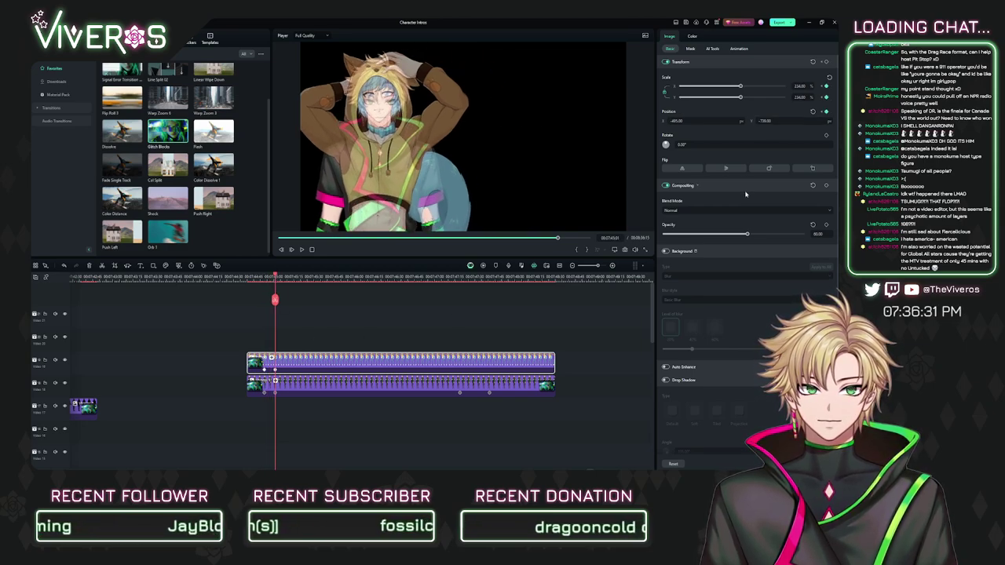
left_click_drag(763, 121, 758, 121)
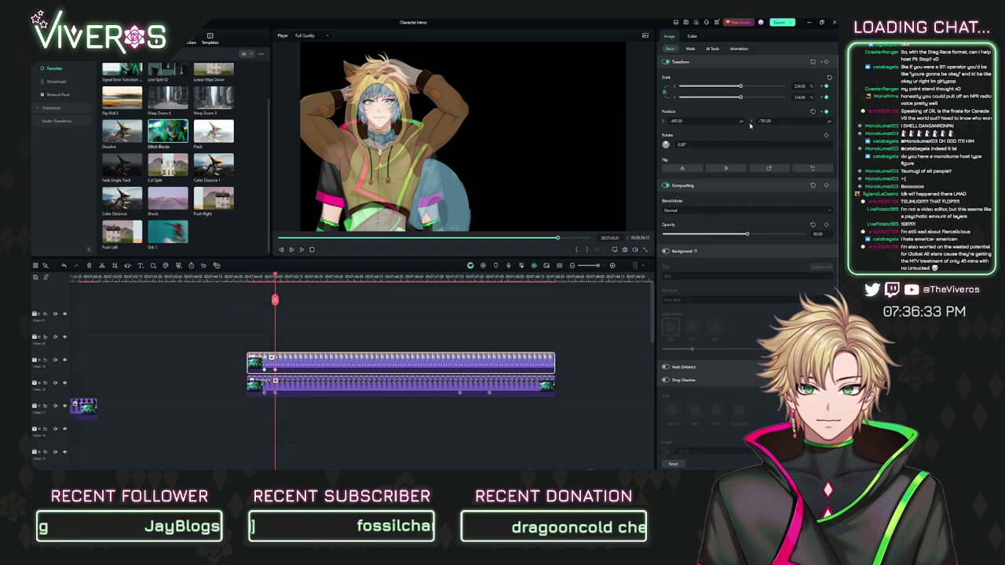
left_click_drag(685, 121, 688, 121)
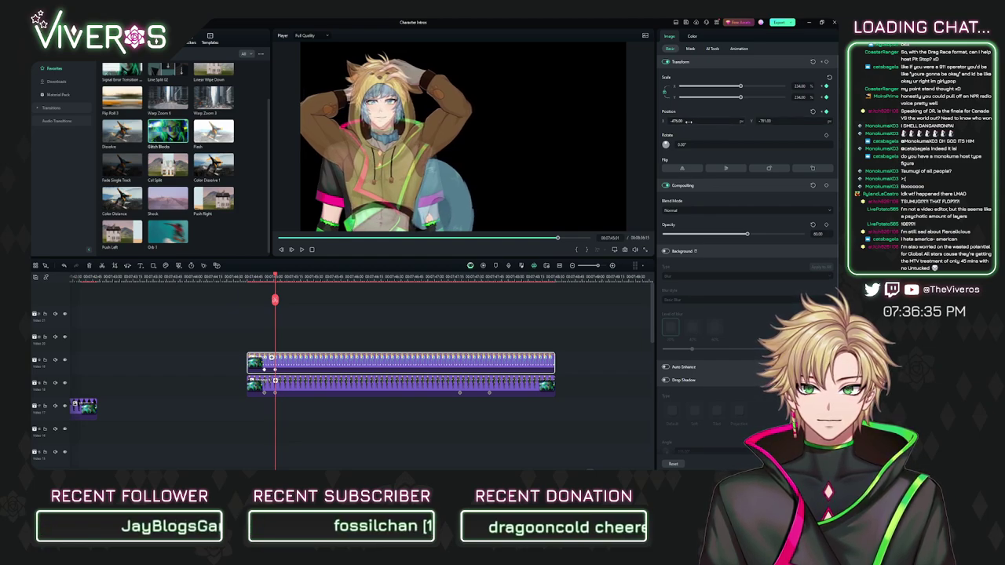
left_click_drag(773, 122, 770, 122)
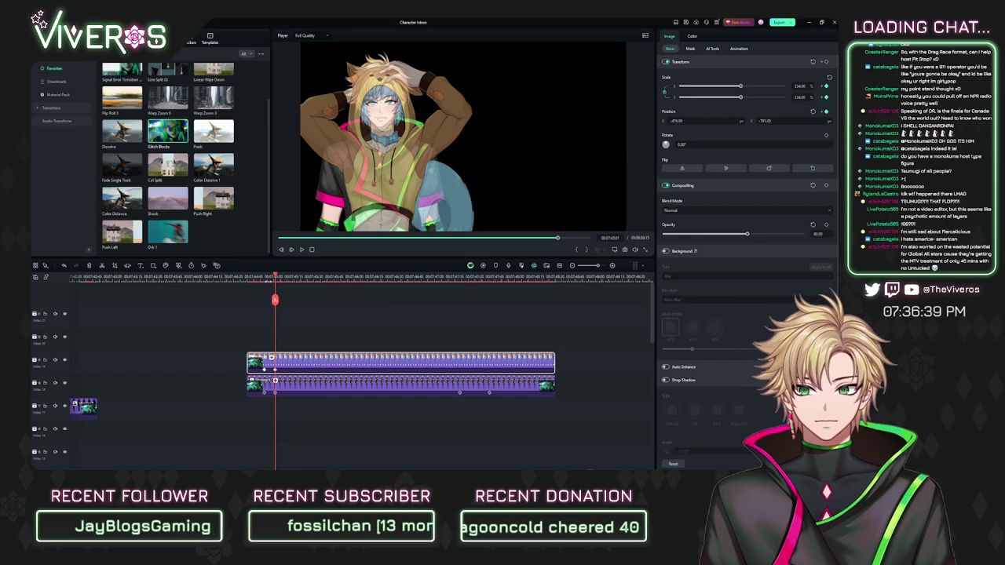
mouse_move(274, 287)
left_mouse_down()
mouse_move(265, 287)
mouse_move(275, 288)
left_mouse_up()
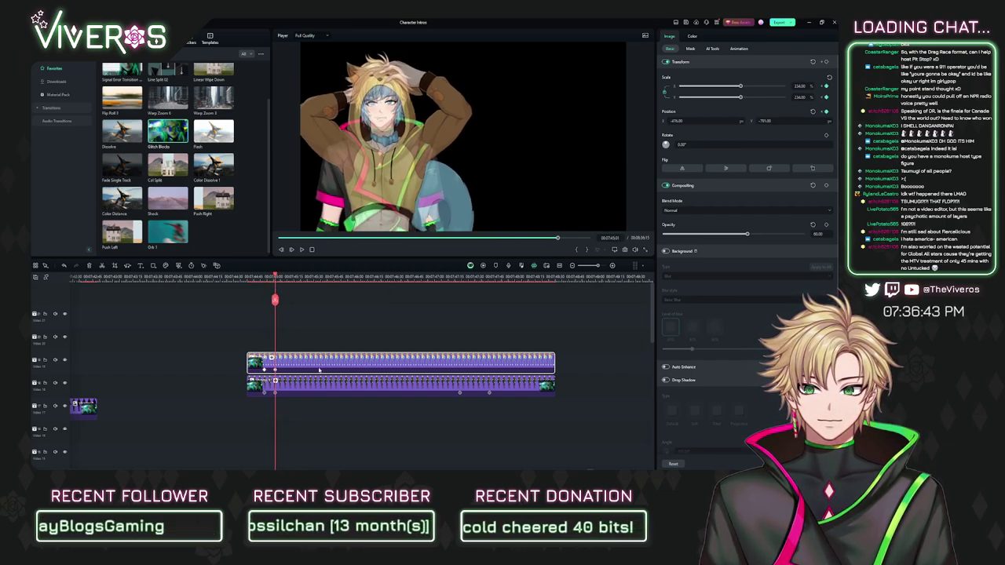
Step: Compare with the Viveros clip's scale, then set the hooded clip's scale to 236% at 7:45:01 and fine-tune its position
left_click(311, 393)
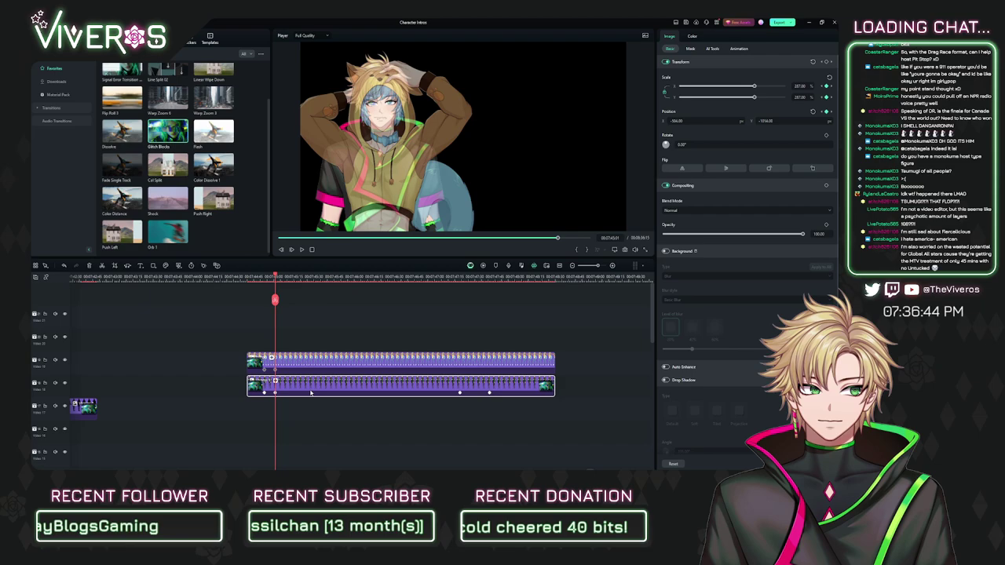
left_click(281, 362)
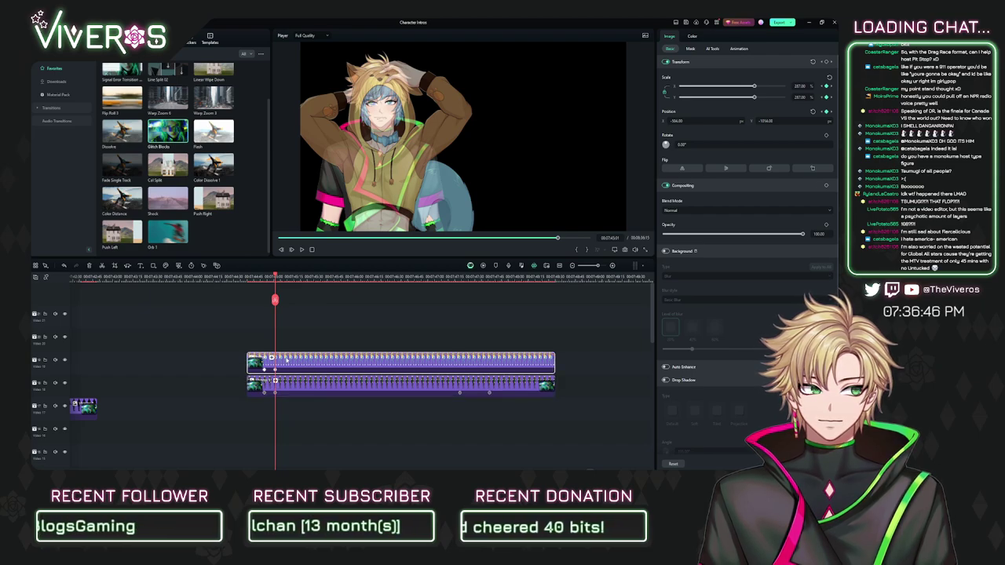
left_click(799, 87)
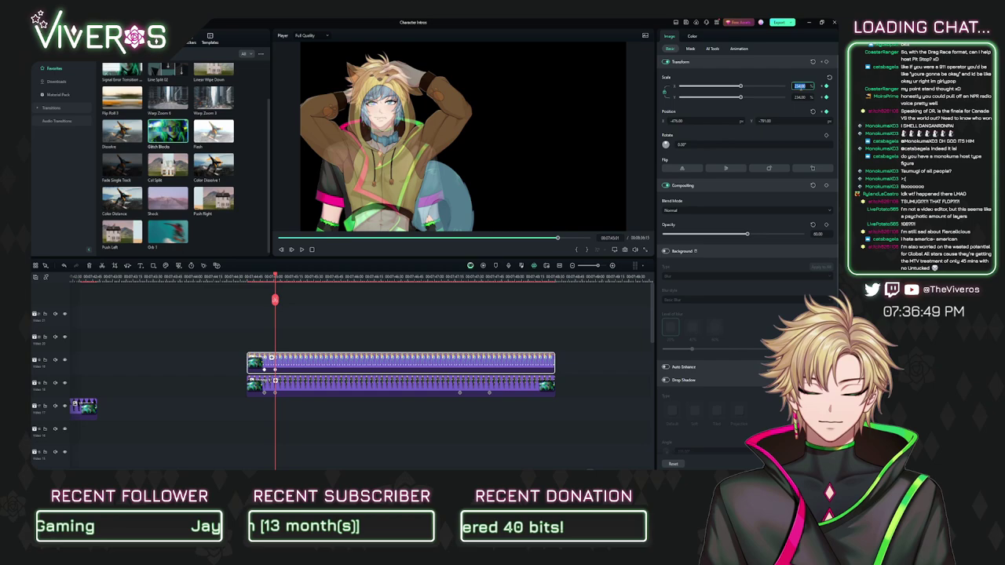
type("236")
key("Return")
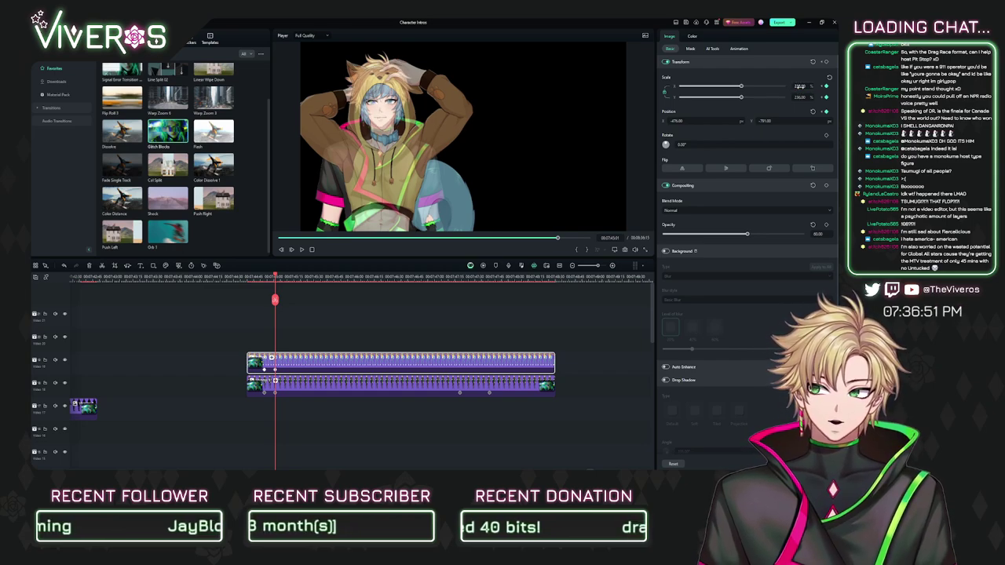
left_click_drag(764, 123, 770, 123)
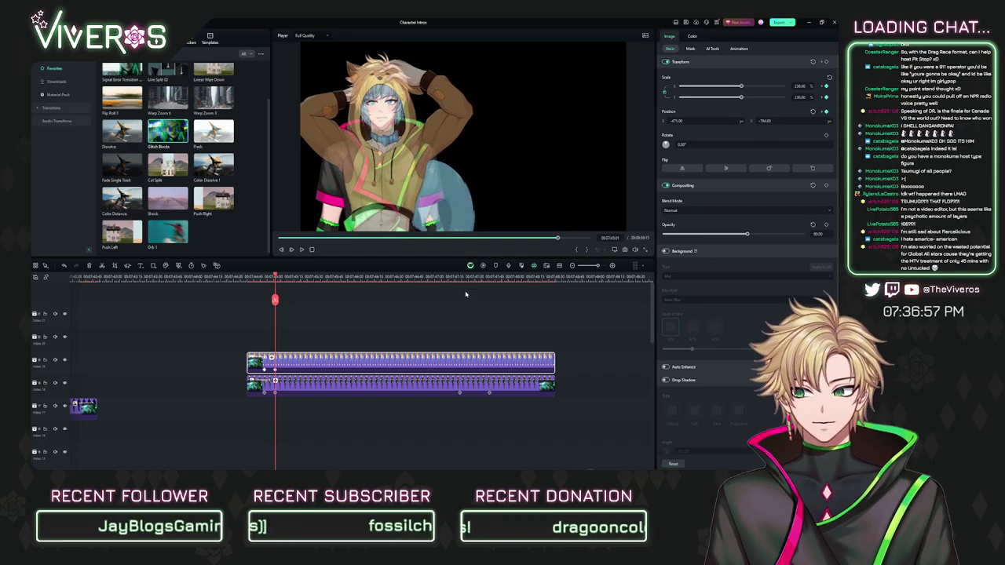
Step: Add scale and position keyframes to the hooded clip at 7:47:19, in line with the Viveros clip's third keyframe
left_click(379, 317)
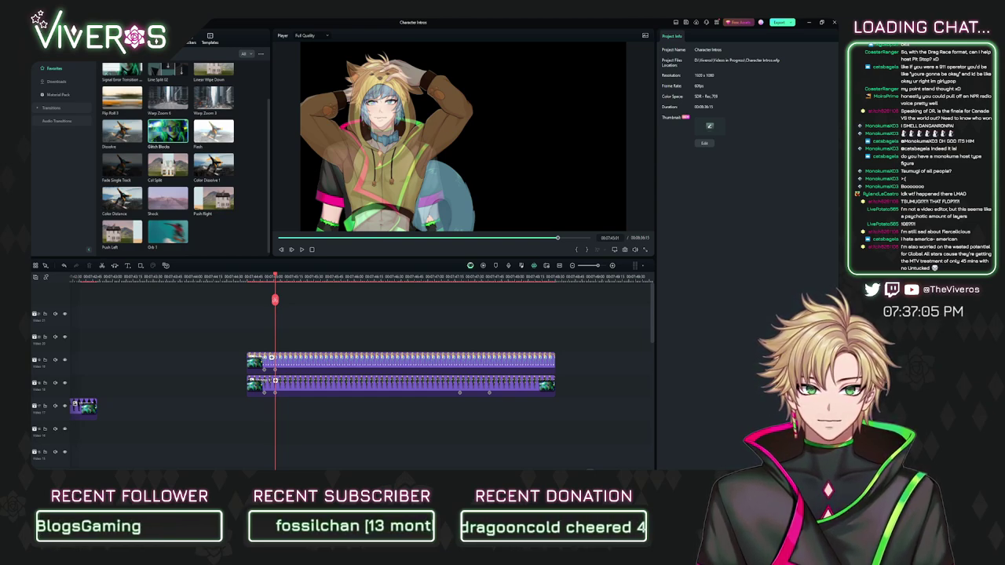
scroll(308, 290, "left", 1)
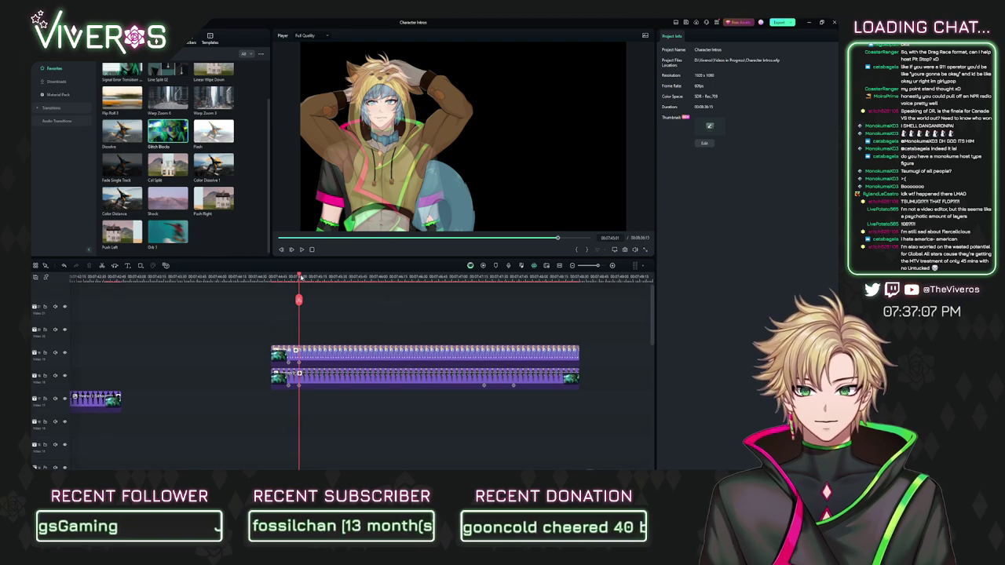
left_click(484, 276)
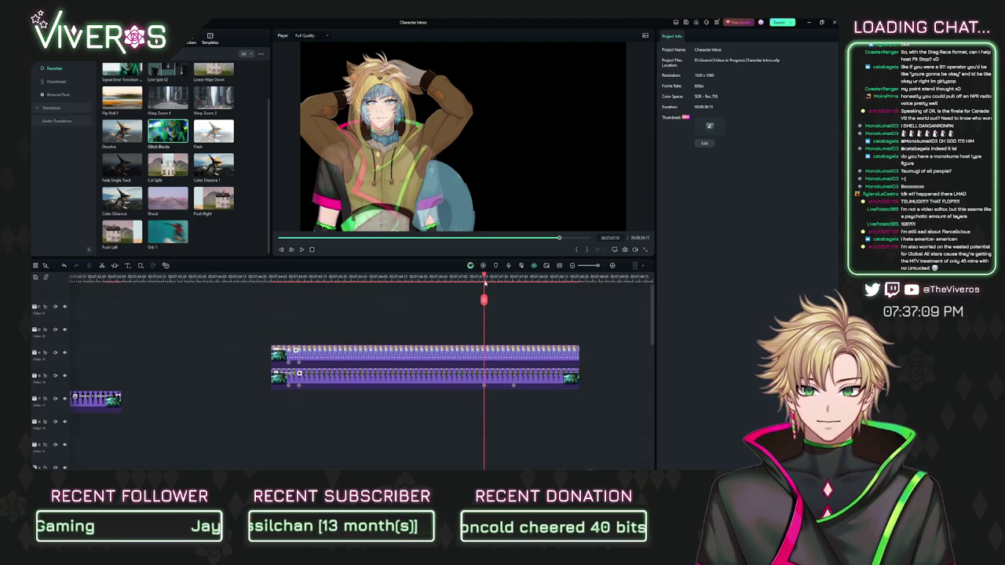
left_click(493, 355)
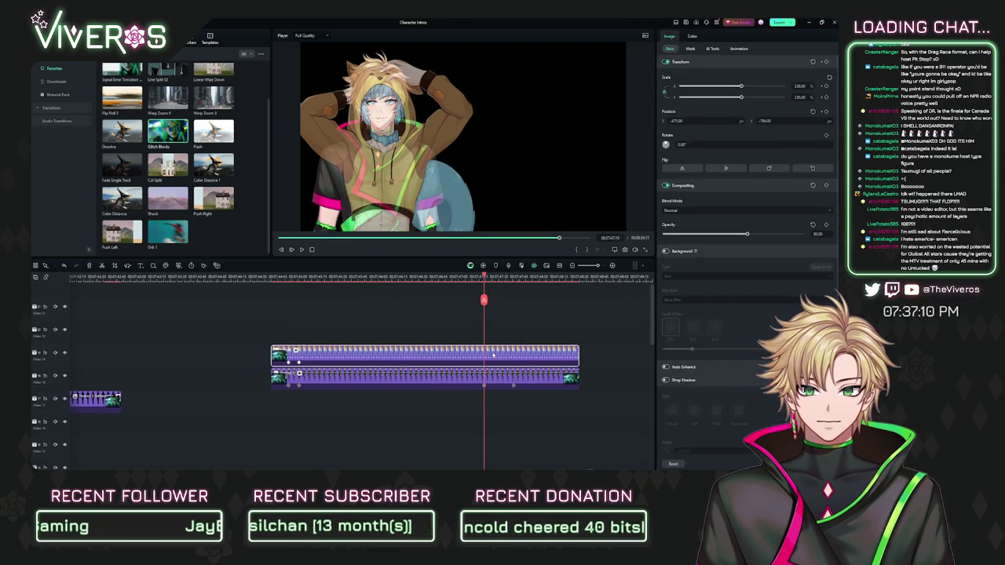
left_click(826, 86)
Step: Compare with the Viveros clip at 7:47:19, set the hooded clip's scale to 243% and align its position to X -488, Y -825
left_click(432, 377)
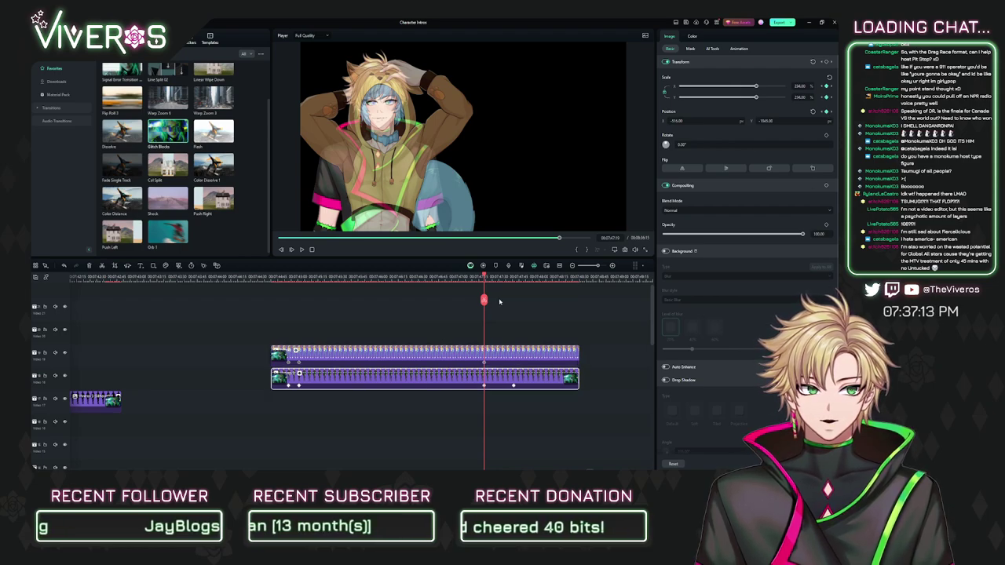
mouse_move(483, 300)
left_mouse_down()
mouse_move(341, 299)
mouse_move(465, 299)
left_mouse_up()
left_click(485, 322)
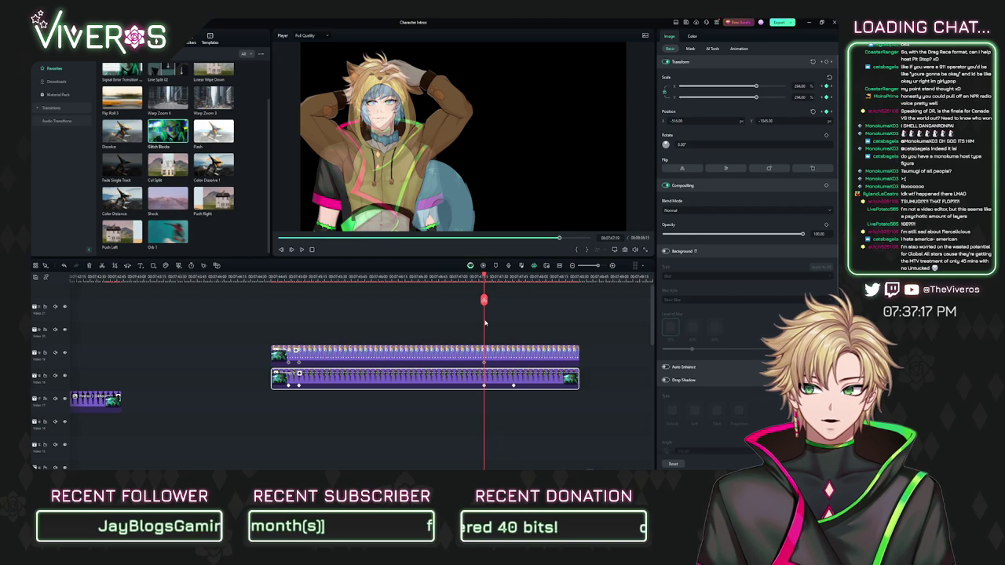
left_click(526, 356)
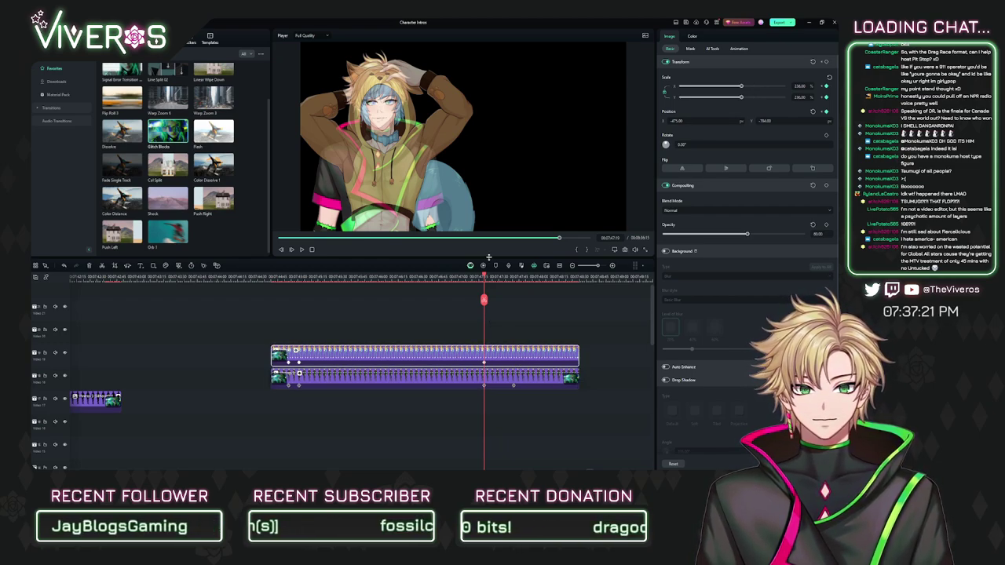
left_click(450, 381)
left_click_drag(486, 277, 484, 314)
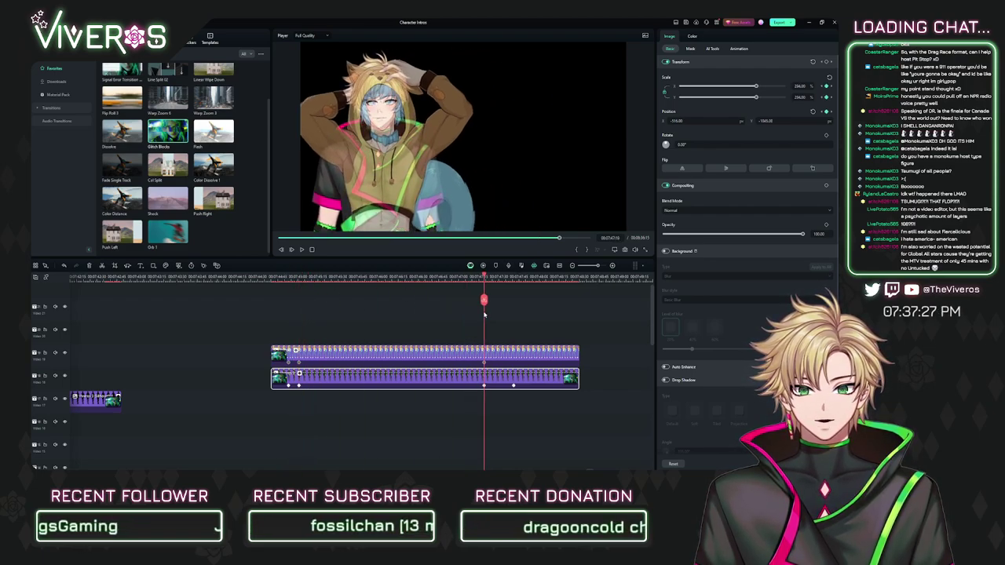
left_click(500, 353)
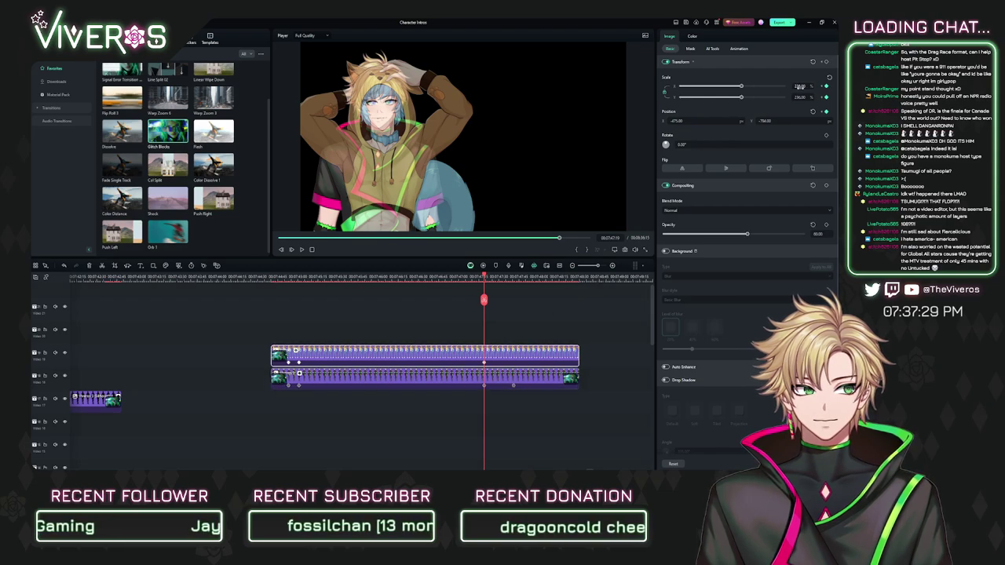
left_click(799, 86)
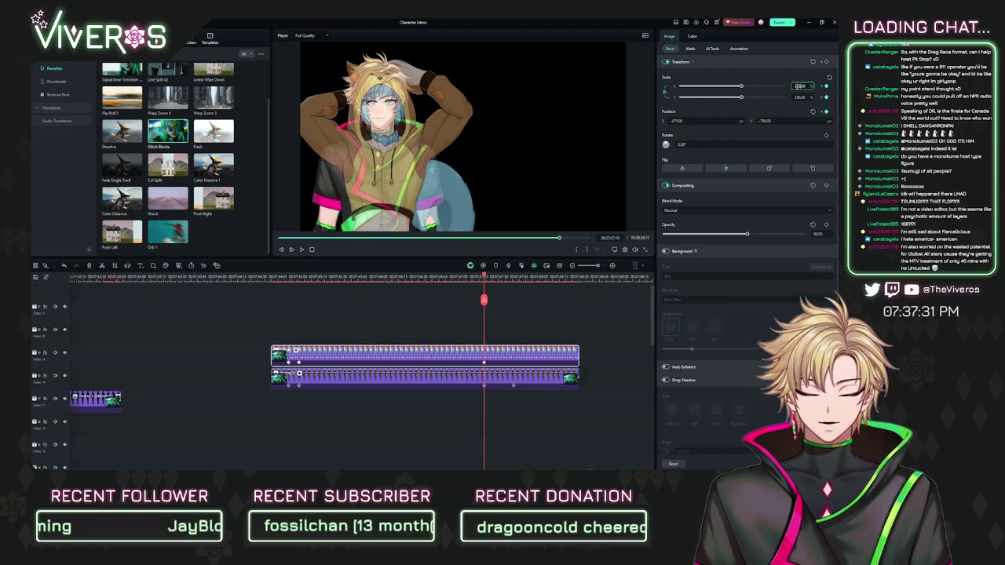
key("Return")
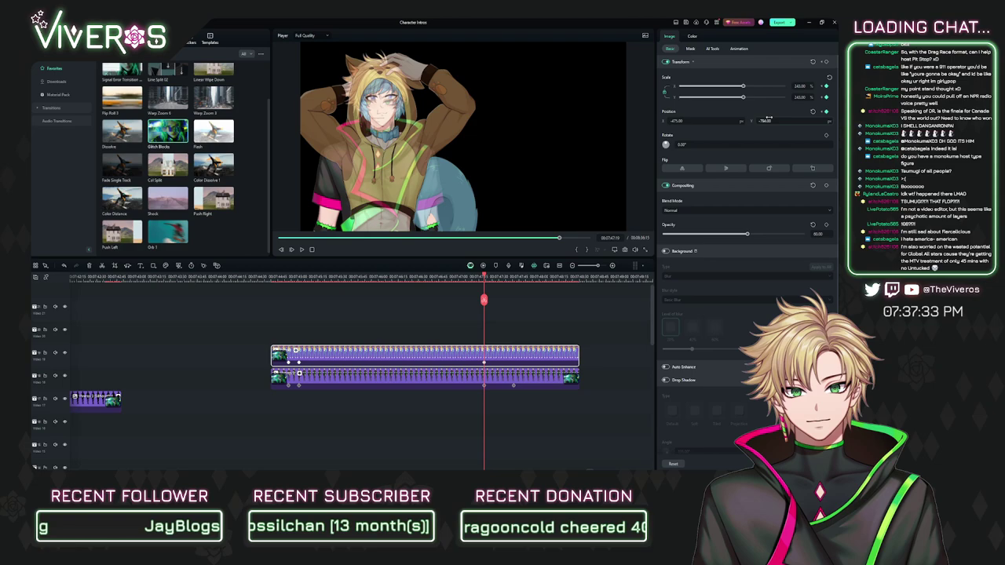
mouse_move(770, 119)
left_mouse_down()
mouse_move(715, 121)
mouse_move(770, 121)
left_mouse_up()
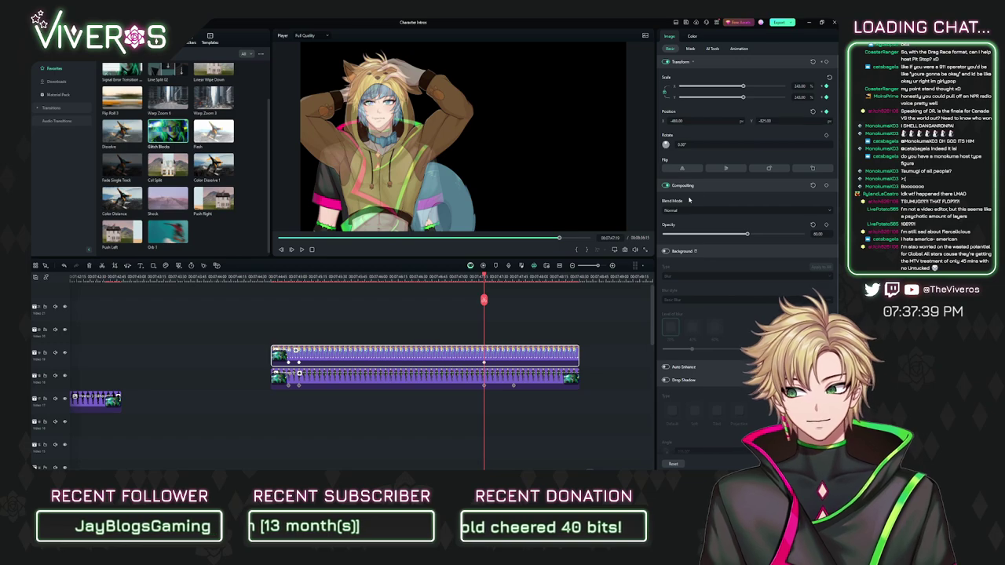
left_click(529, 332)
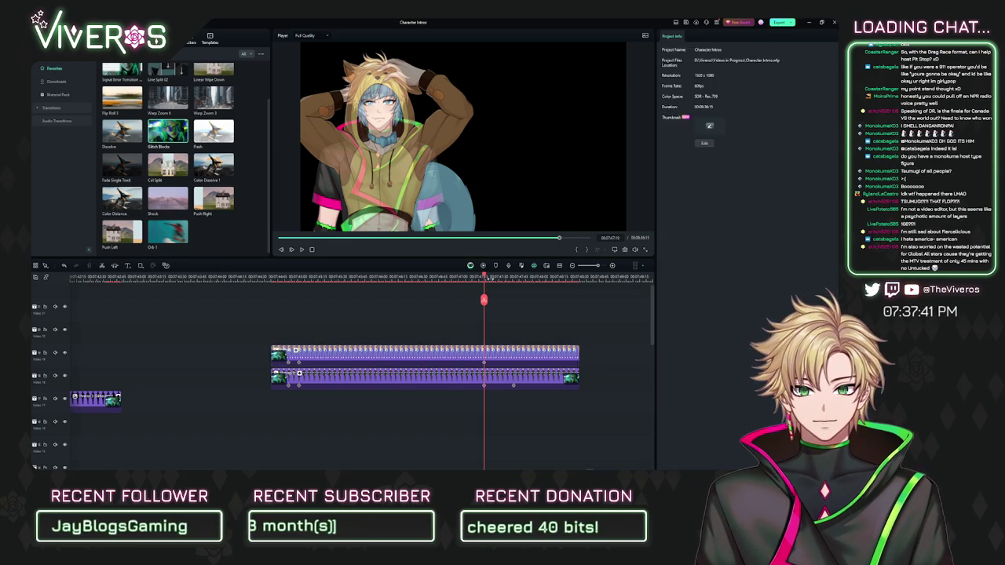
Step: Compare the Viveros clip at 7:44:53 and 7:47:41, and add a matching last keyframe to the hooded clip at 7:47:41
left_click(500, 278)
left_click_drag(501, 280, 513, 279)
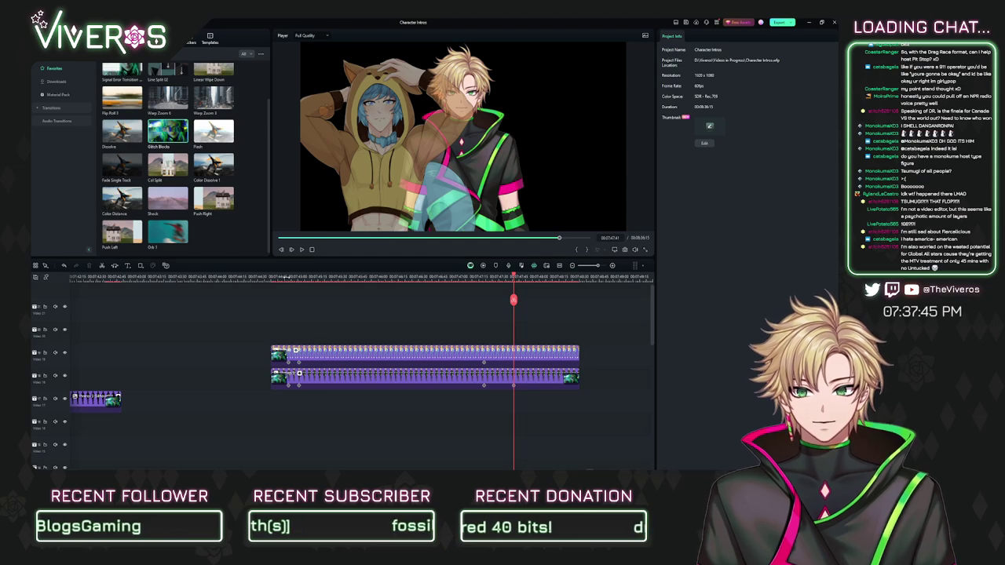
left_click_drag(292, 278, 289, 278)
left_click(341, 385)
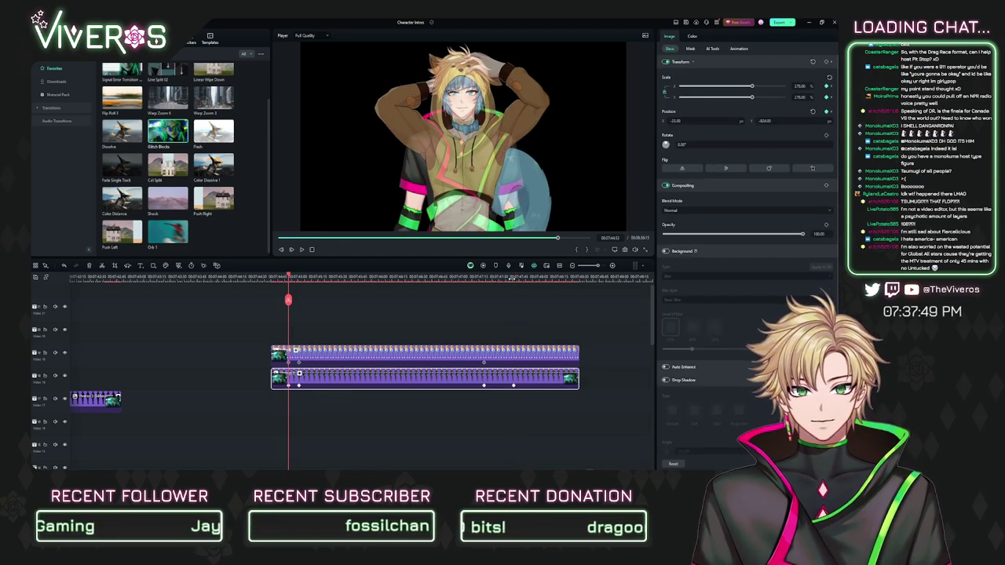
left_click(511, 277)
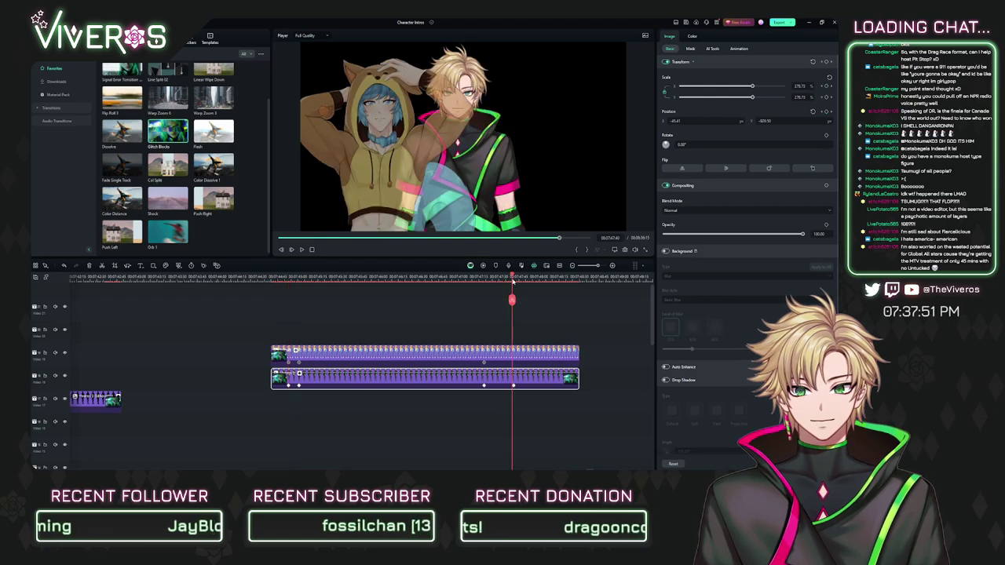
left_click(514, 281)
left_click(520, 355)
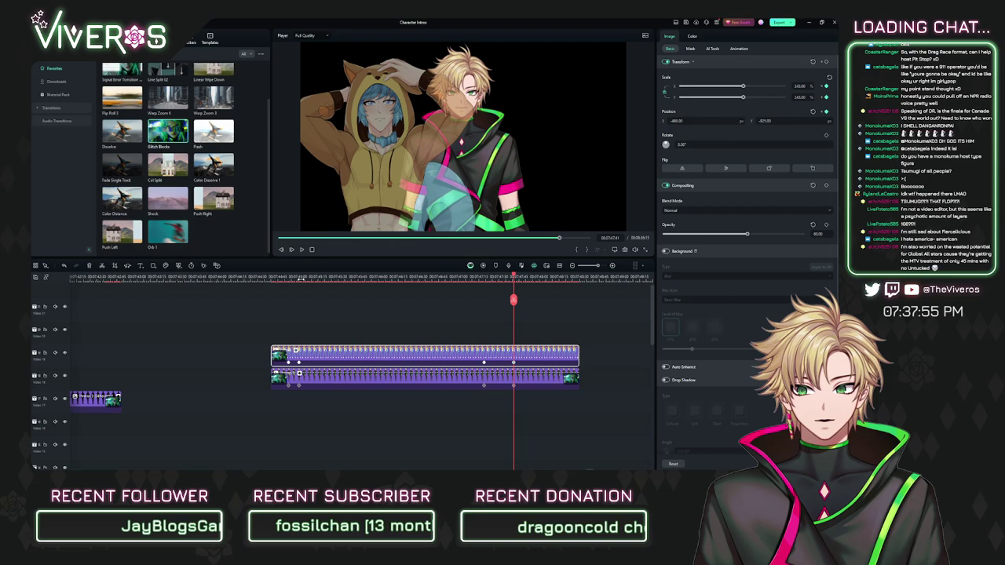
Step: Copy the hooded clip's 7:44:53 values to its 7:47:41 keyframe: scale 225%, position X 1, Y -695
left_click(288, 279)
left_click(800, 86)
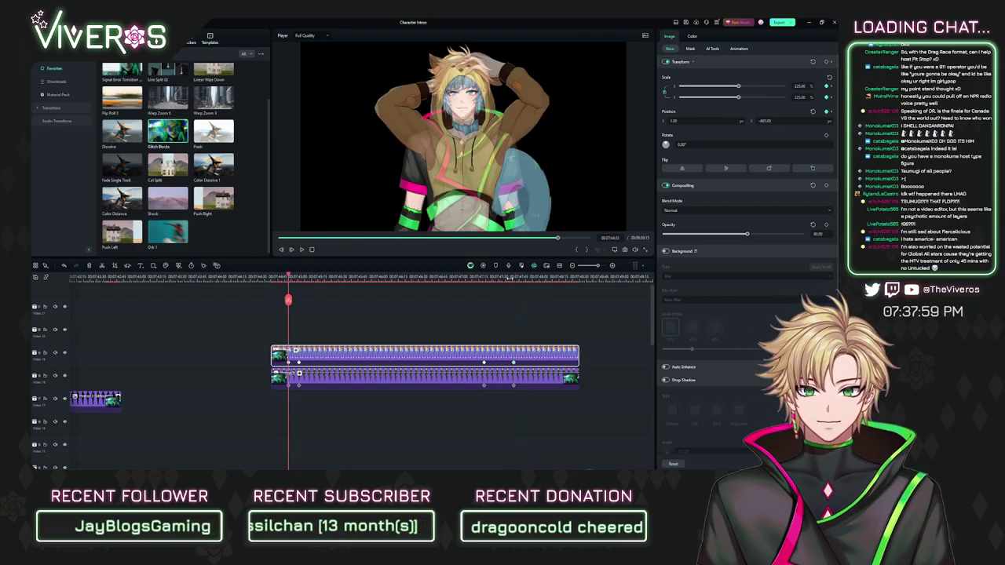
left_click(512, 278)
left_click(514, 281)
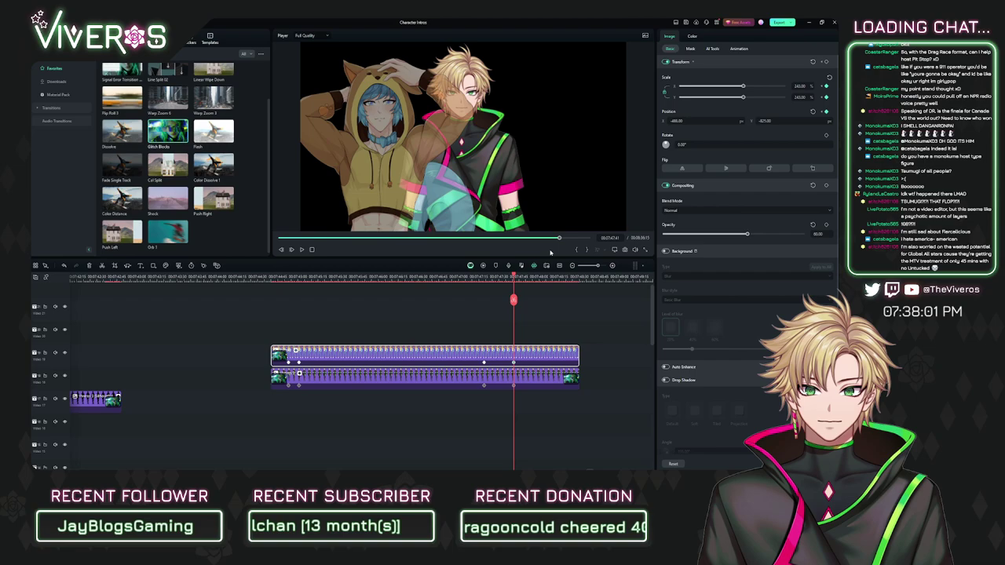
left_click(799, 86)
left_click(705, 121)
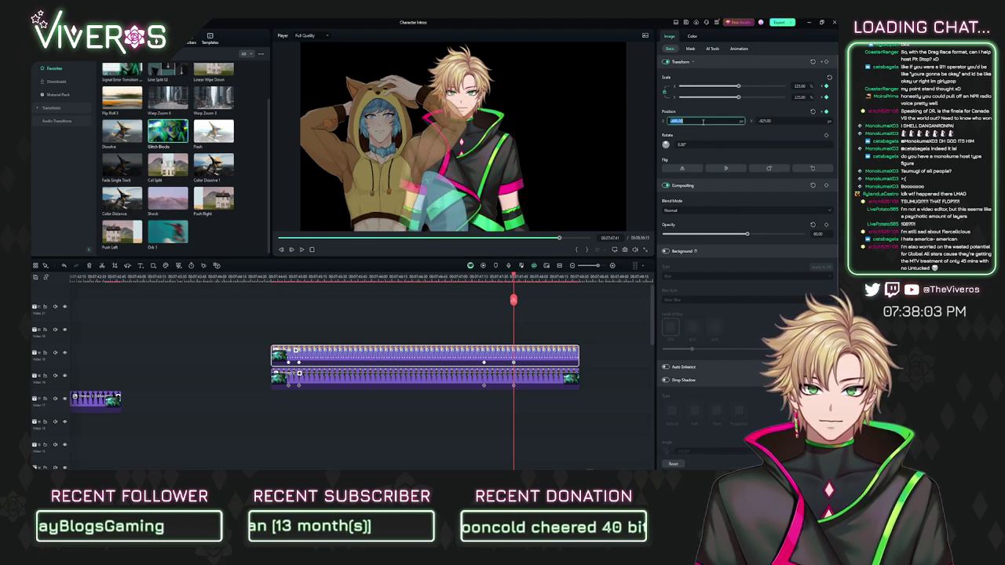
type("1")
key("Tab")
type("-")
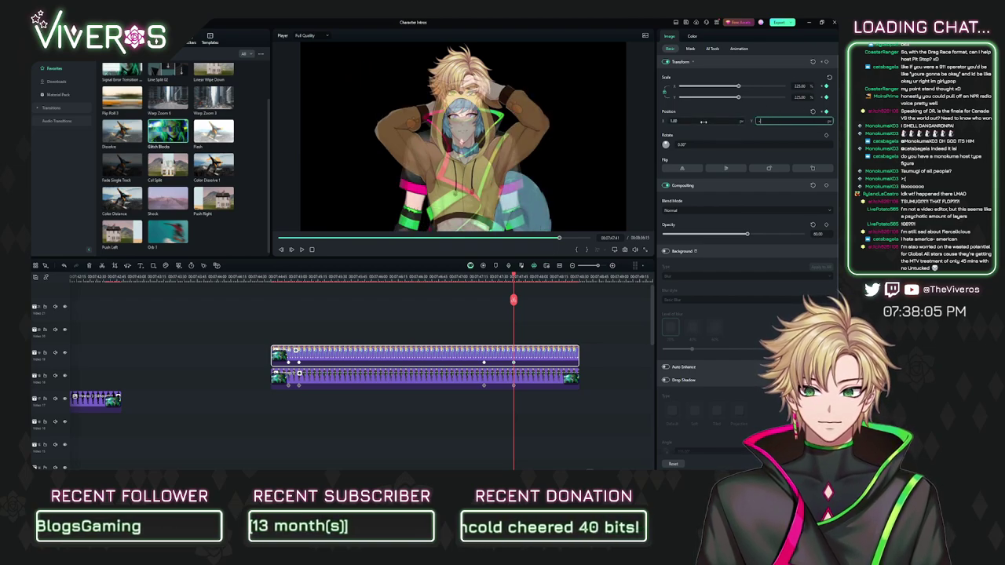
type("695")
key("Return")
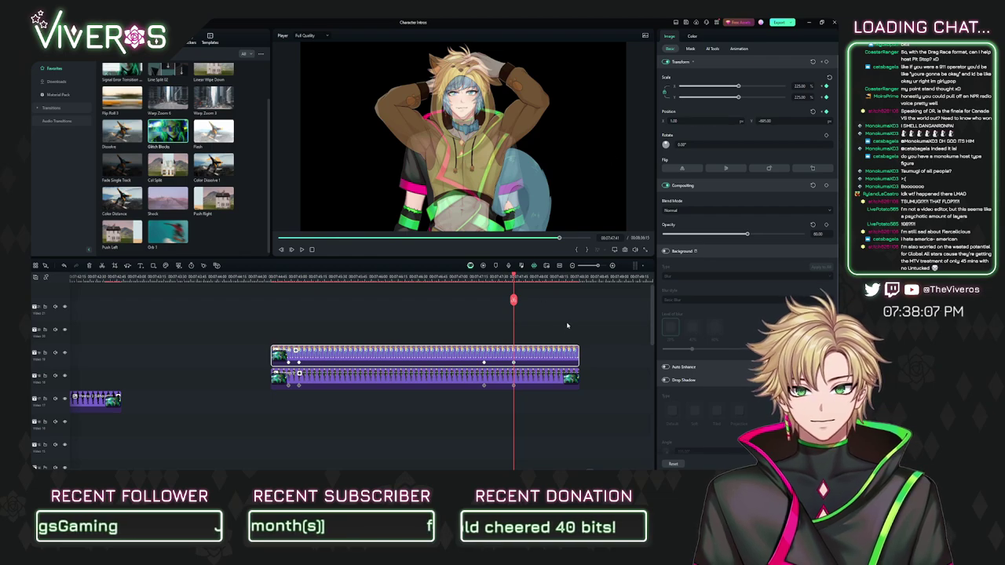
Step: Add the Glitch Blocks transition to the end of the hooded clip, in line with the Viveros clip's closing transition
left_click(567, 325)
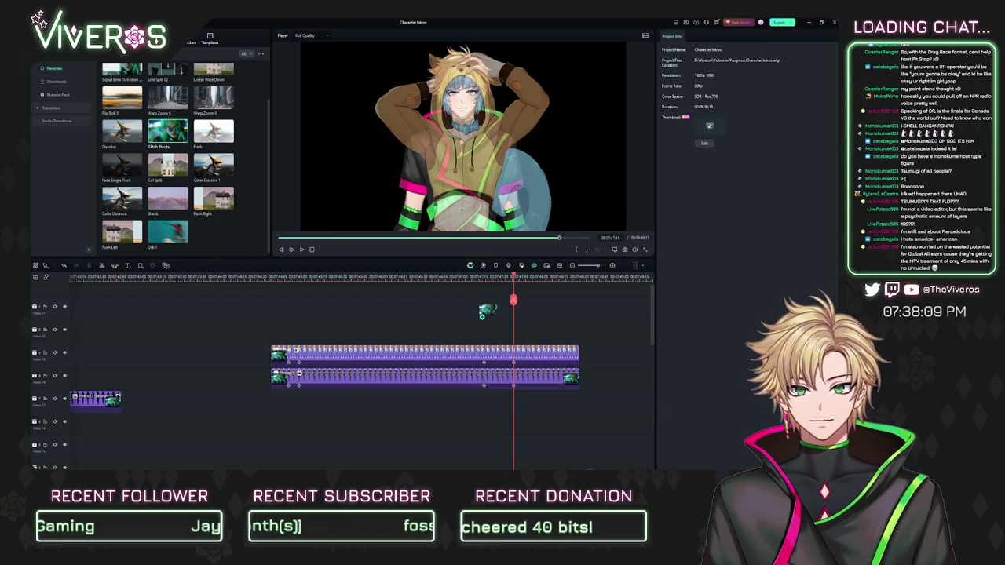
left_click_drag(481, 311, 575, 354)
left_click(564, 281)
scroll(567, 286, "up", 3)
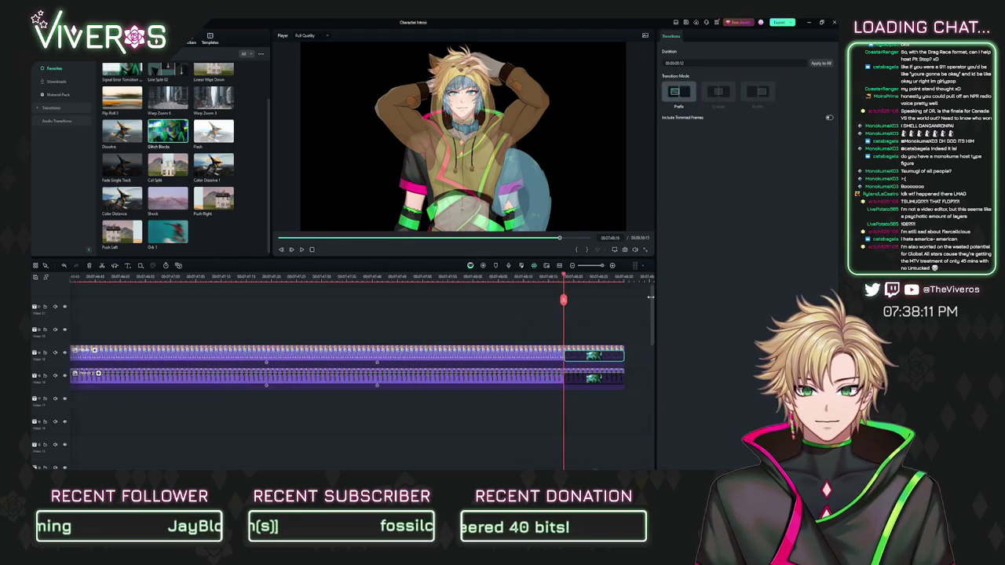
scroll(514, 332, "down", 2)
scroll(486, 315, "down", 1)
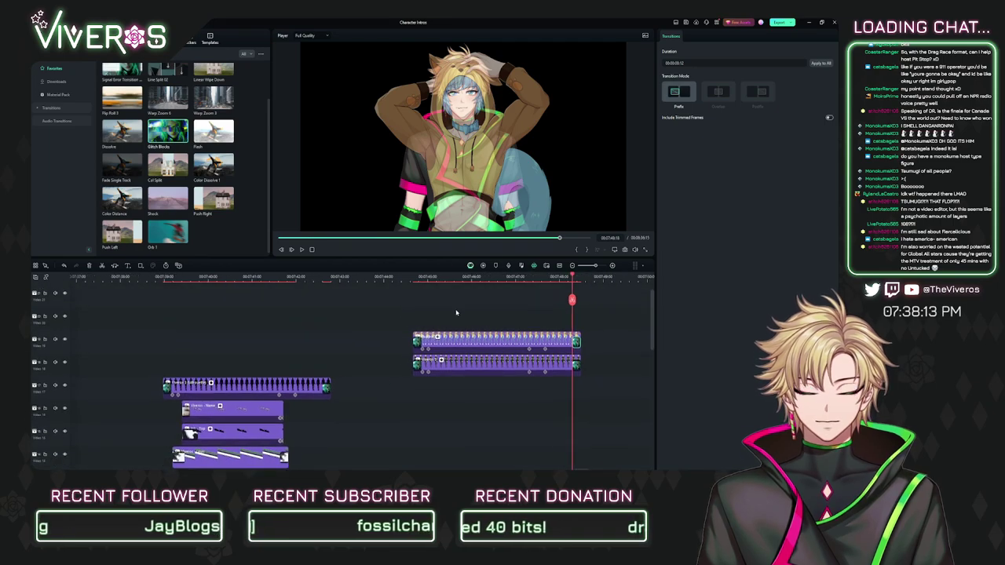
Step: Move the Viveros clip back above its silhouette clip and play the hooded clip from its start
left_click_drag(449, 362, 199, 360)
scroll(341, 337, "right", 1)
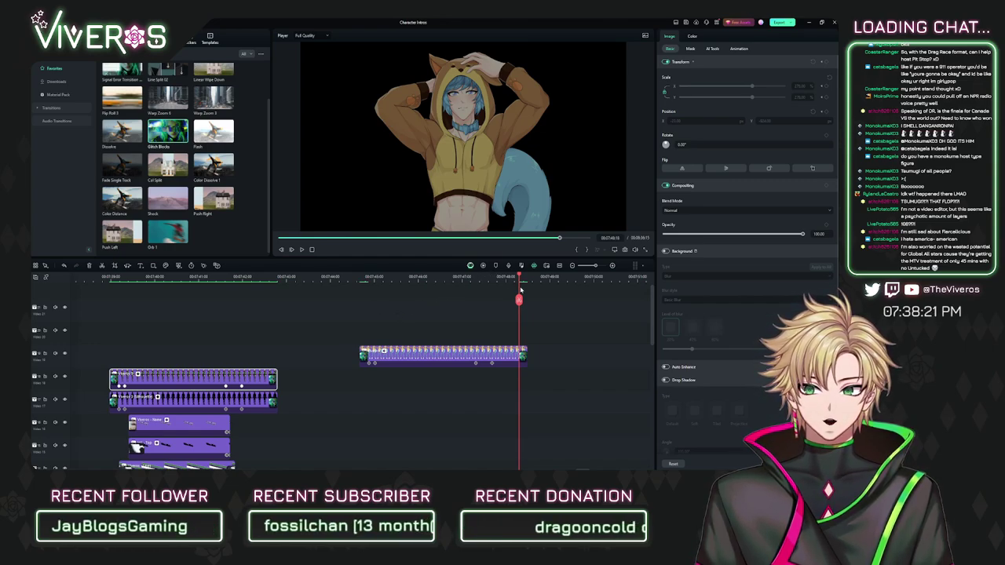
left_click(358, 276)
key("space")
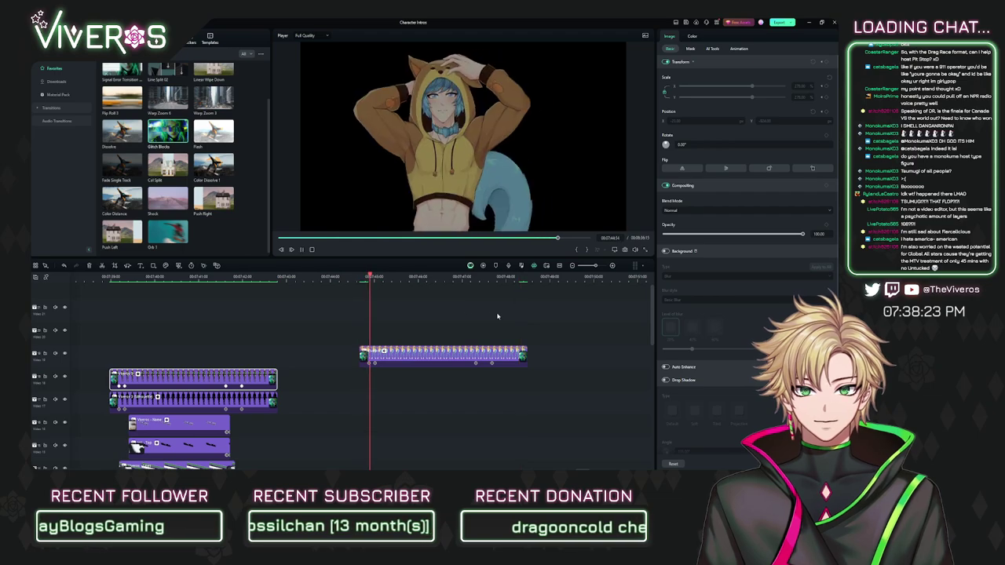
Step: Restore the hooded clip's opacity to 100% and play back its finished animation
left_click(504, 352)
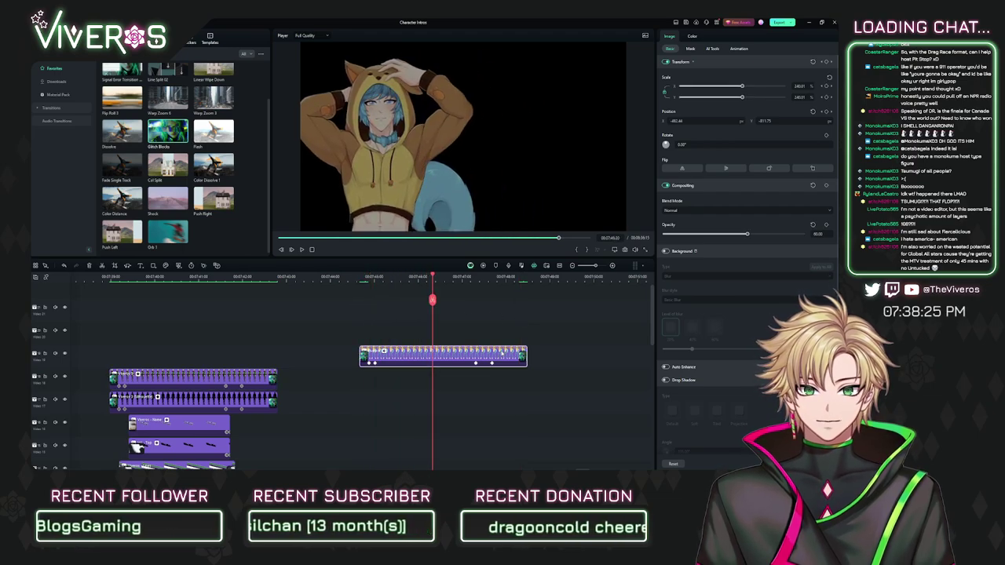
left_click(562, 328)
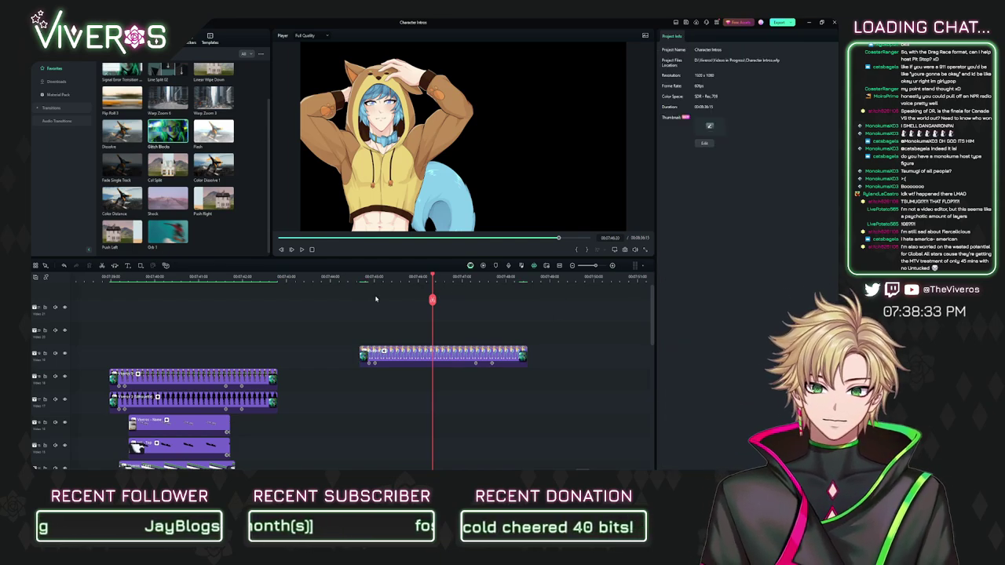
left_click(359, 280)
key("space")
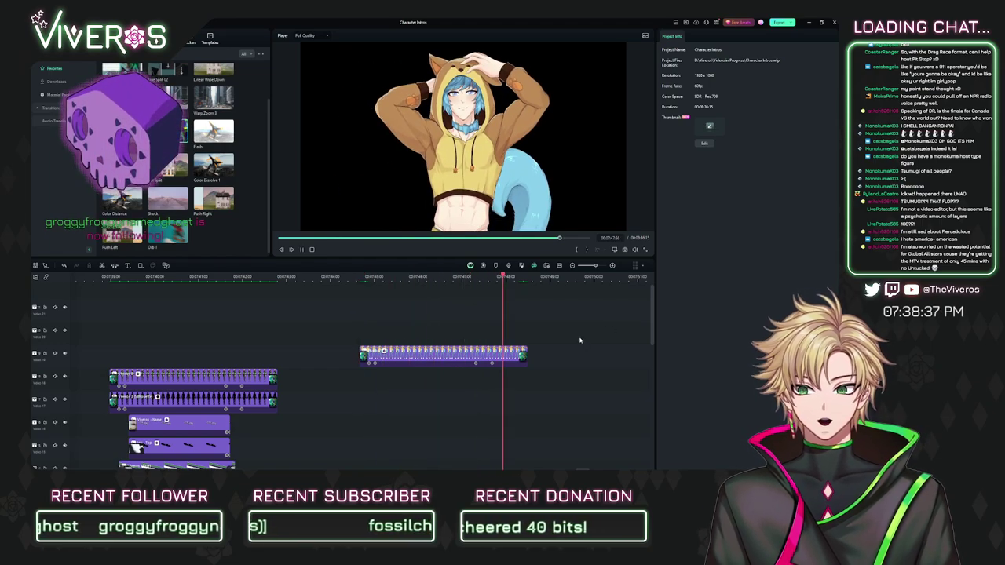
key("space")
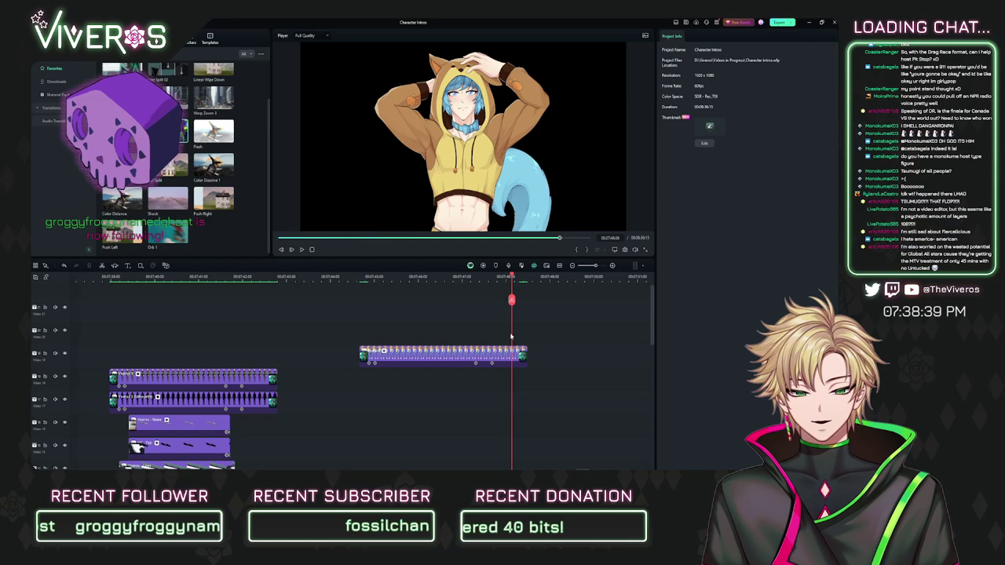
Step: Move the hooded clip down onto the Viveros clip's track and shift it further along the timeline to make room
left_click_drag(592, 332, 563, 330)
scroll(500, 289, "down", 2)
left_click_drag(480, 334, 470, 359)
left_click_drag(452, 419, 469, 354)
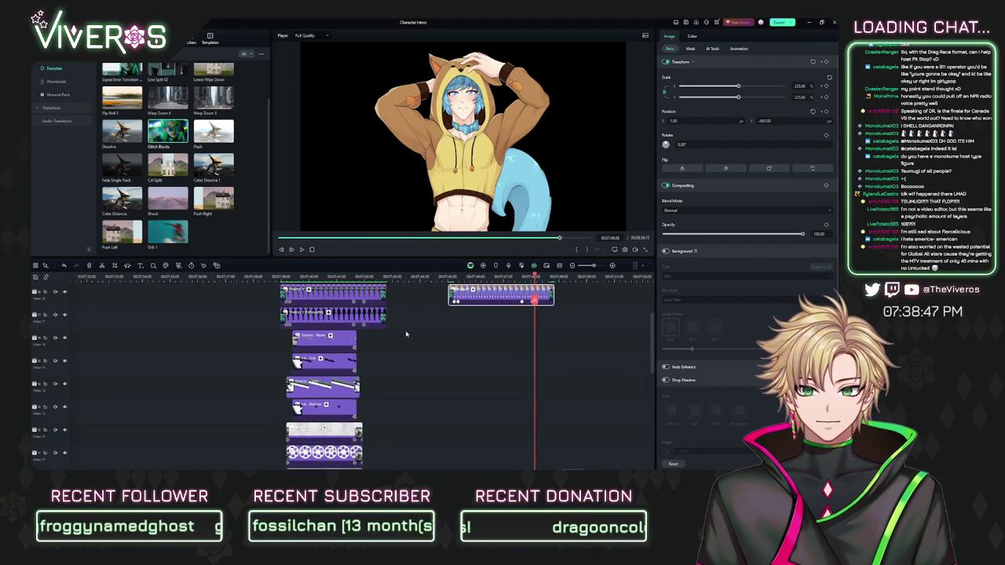
mouse_move(403, 291)
left_mouse_down()
mouse_move(358, 413)
mouse_move(394, 380)
left_mouse_up()
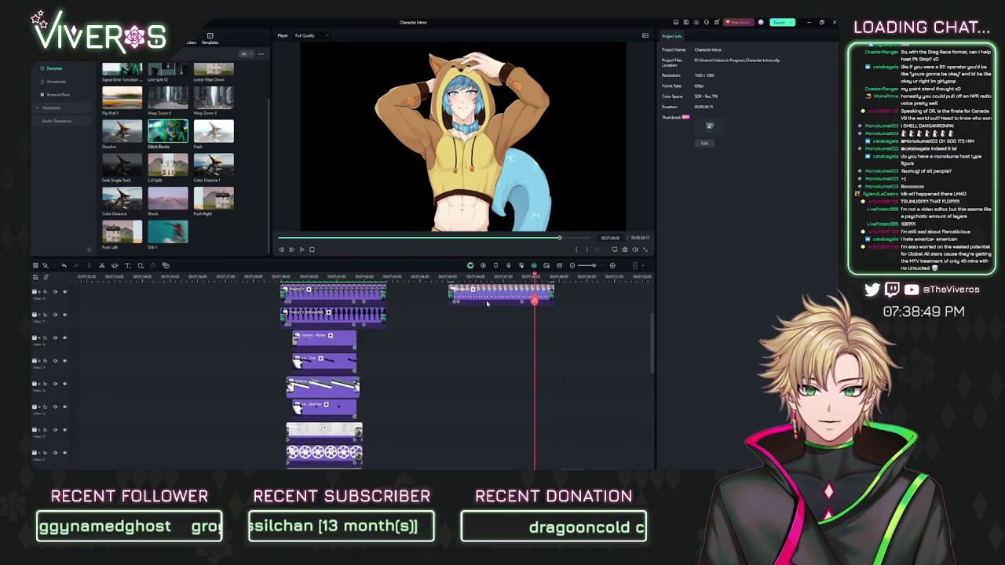
scroll(487, 314, "down", 3)
left_click_drag(371, 327, 432, 327)
Step: Copy all of the Viveros intro's layers with their sound and paste the set between that intro and the hooded clip
left_click_drag(352, 303, 322, 432)
key("ctrl+v")
scroll(477, 313, "up", 2)
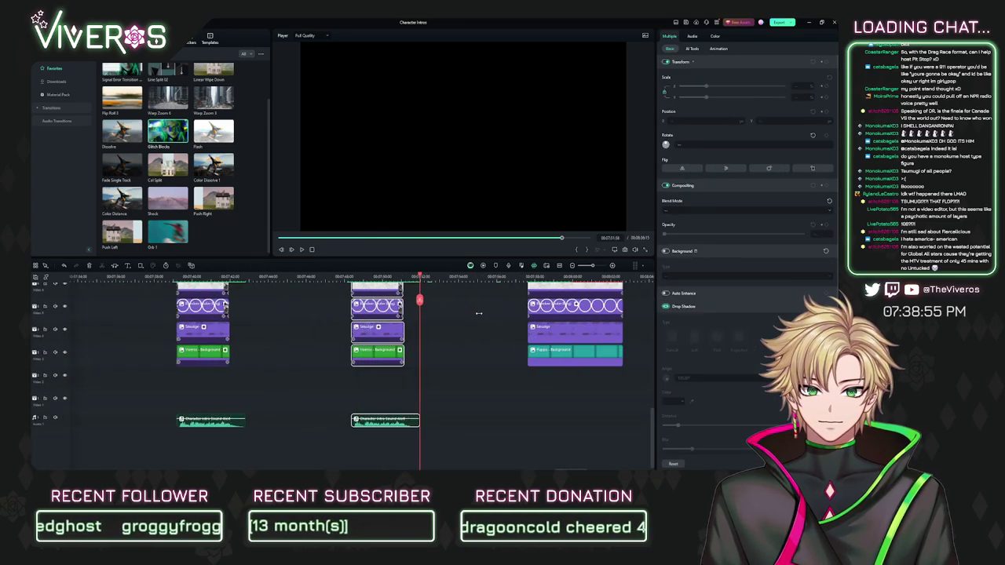
scroll(473, 350, "up", 9)
scroll(470, 360, "down", 2)
scroll(463, 350, "left", 2)
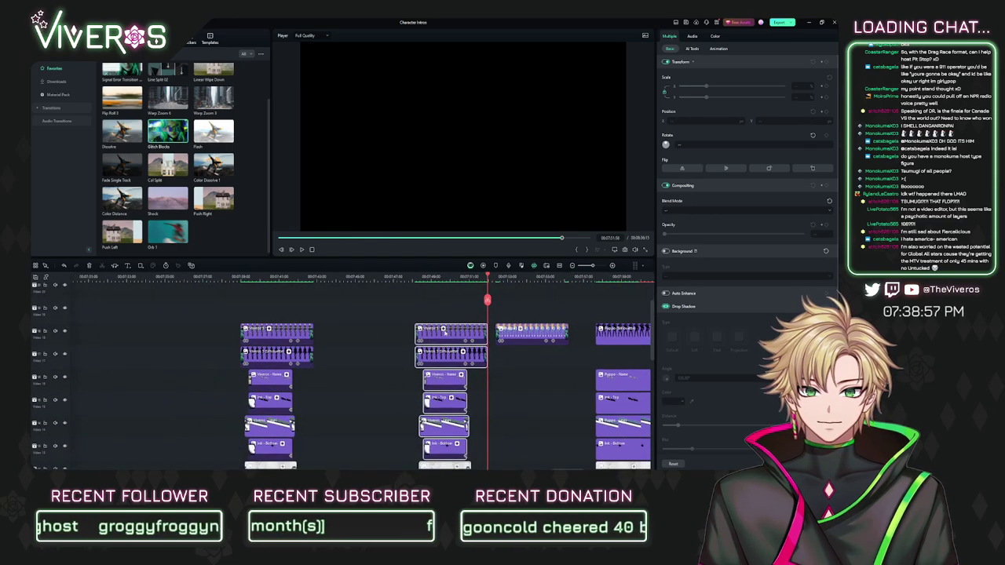
Step: Shift the pasted intro set closer to the original, swap its Viveros clip for the hooded clip and delete the replaced clip
left_click_drag(442, 334, 391, 337)
left_click(400, 302)
left_click(533, 309)
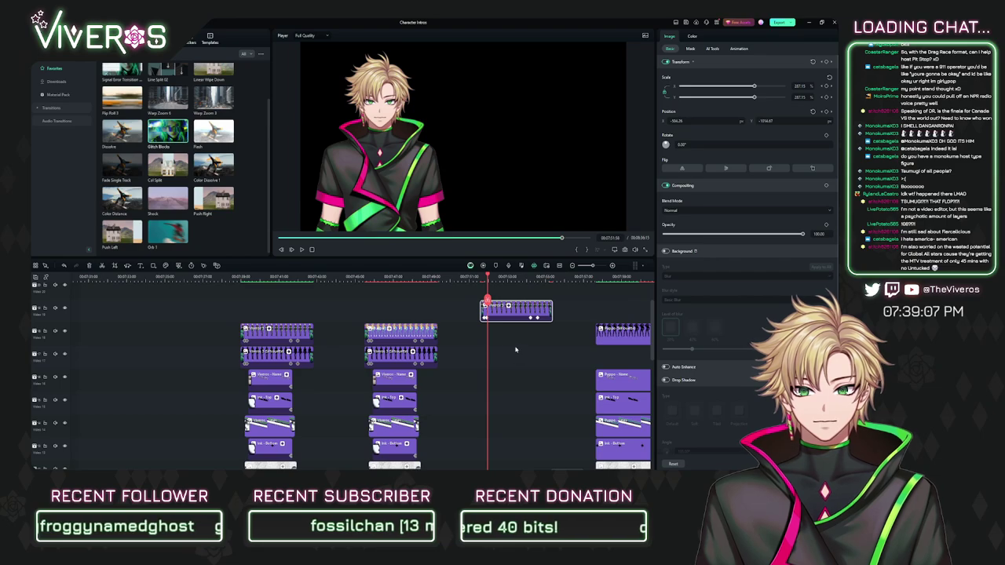
key("Delete")
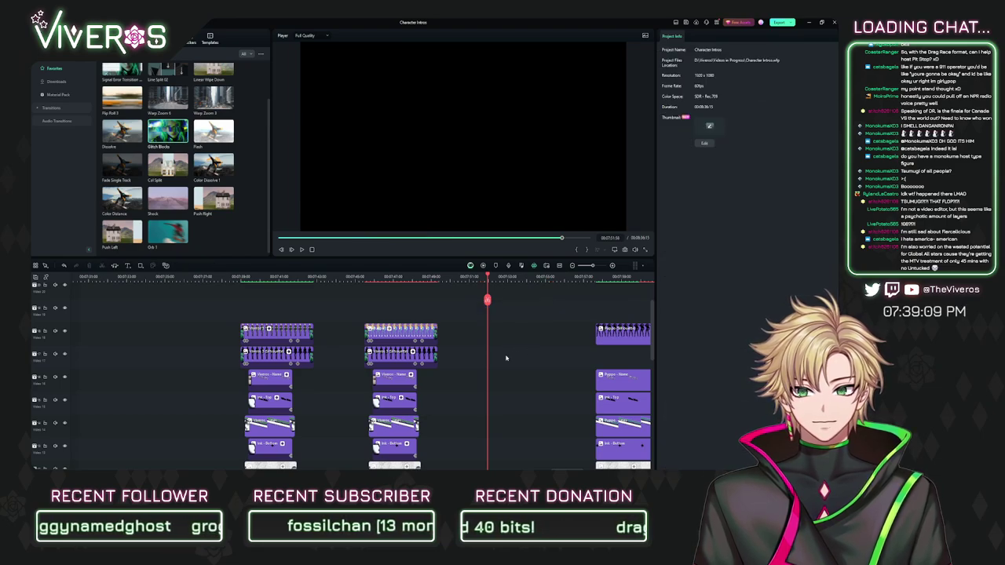
Step: Examine the combined pasted intro at several frames and check the settings of its middle ring and texture layers
left_click(396, 277)
left_click_drag(396, 277, 441, 329)
scroll(441, 329, "down", 5)
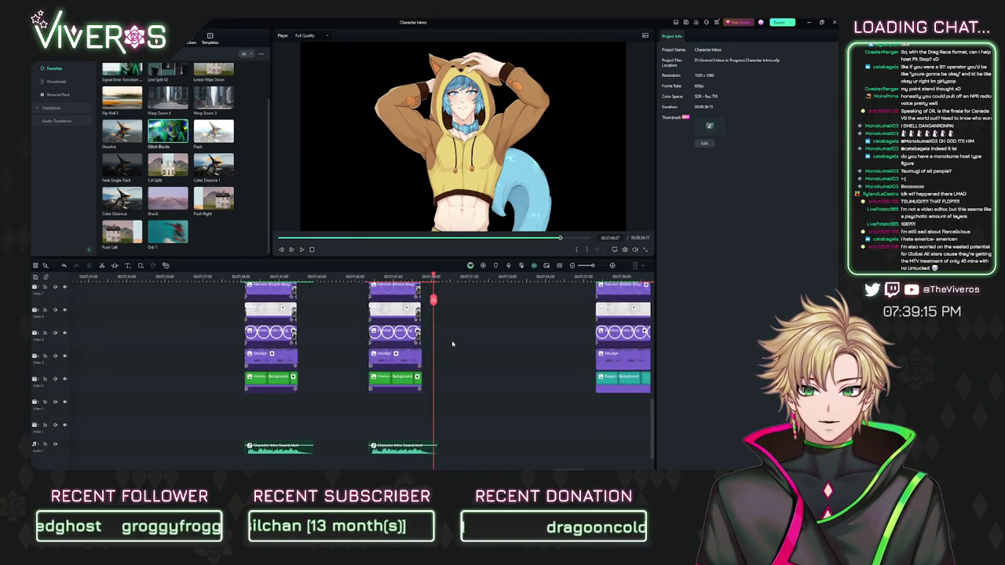
left_click(391, 278)
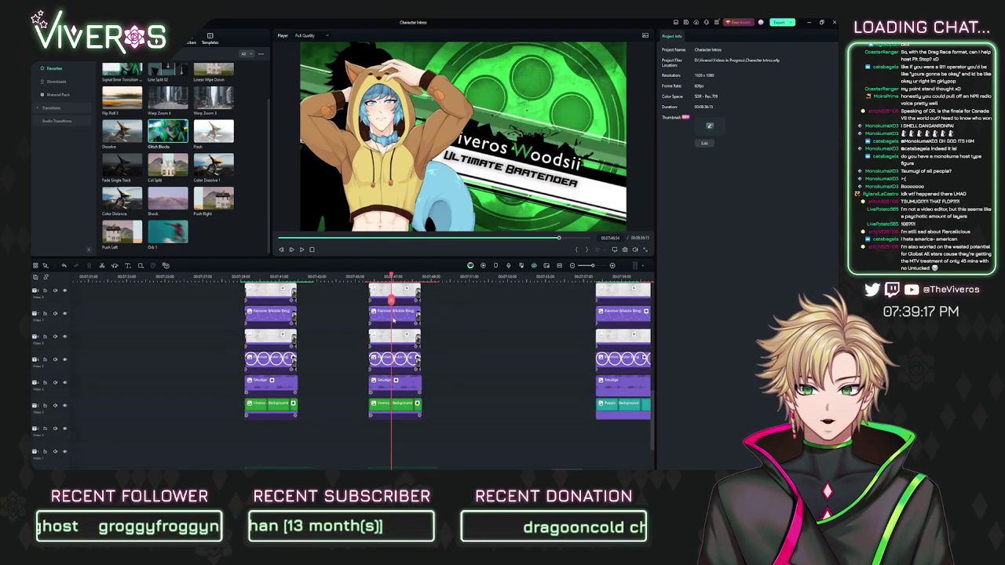
left_click(402, 315)
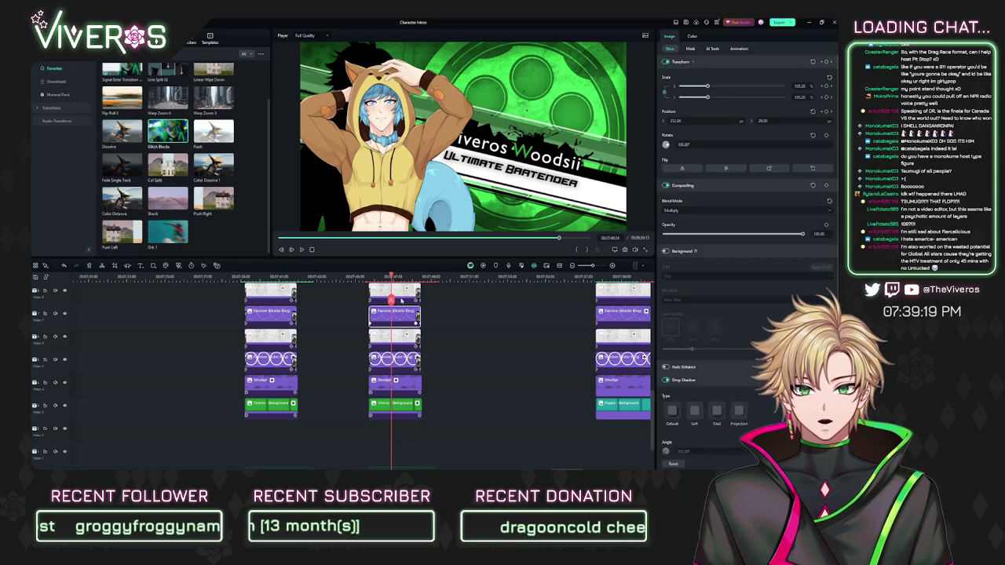
left_click(402, 299)
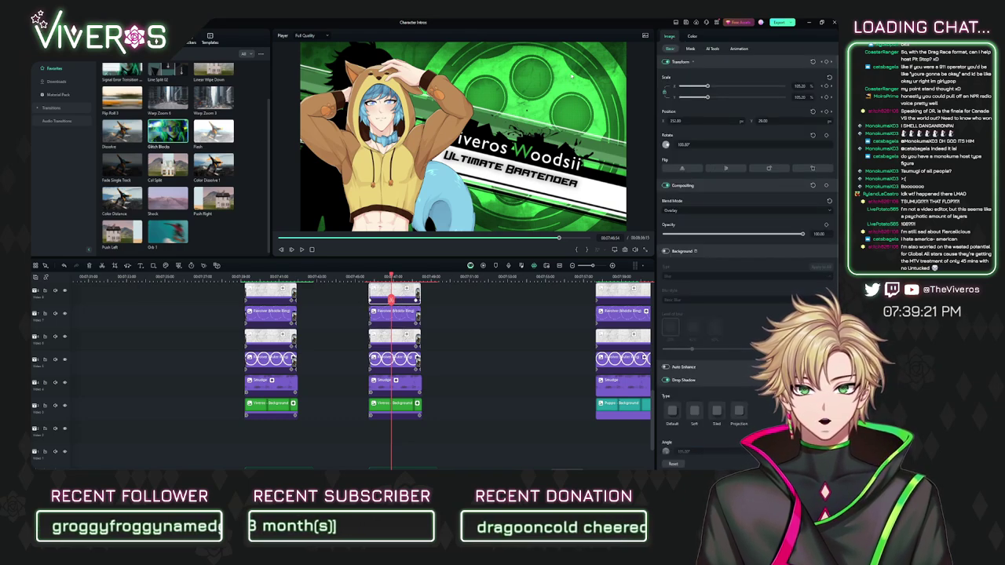
left_click_drag(392, 277, 396, 277)
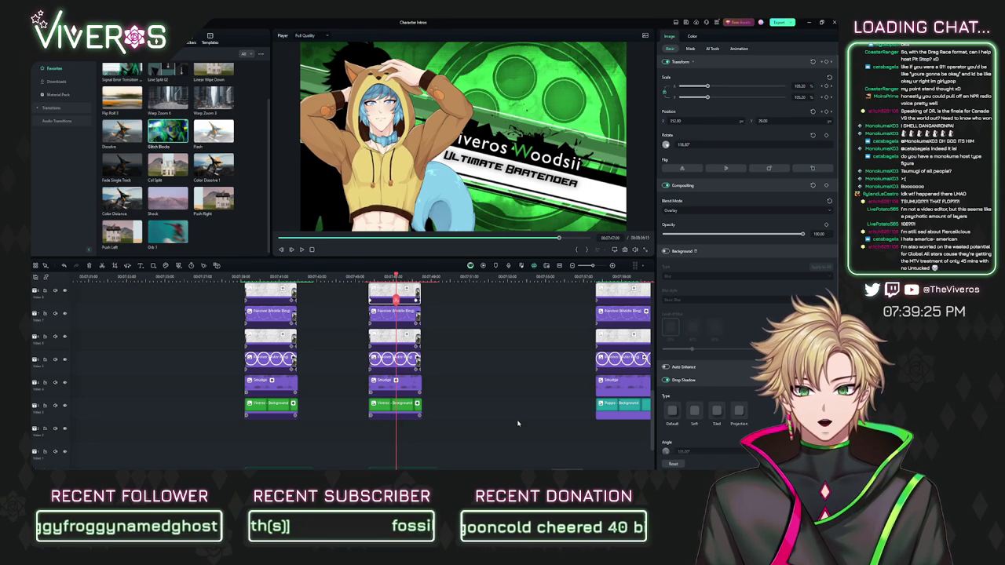
Step: Place the teal background clip after the pasted set and align the set's green Viveros background directly above it
left_click_drag(608, 414, 478, 414)
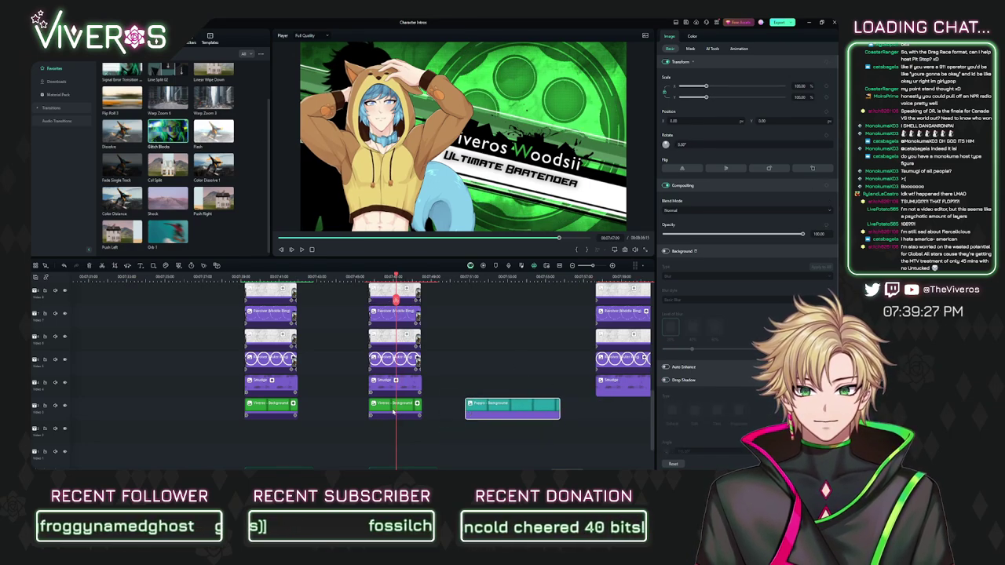
left_click_drag(405, 412, 501, 388)
left_click(477, 279)
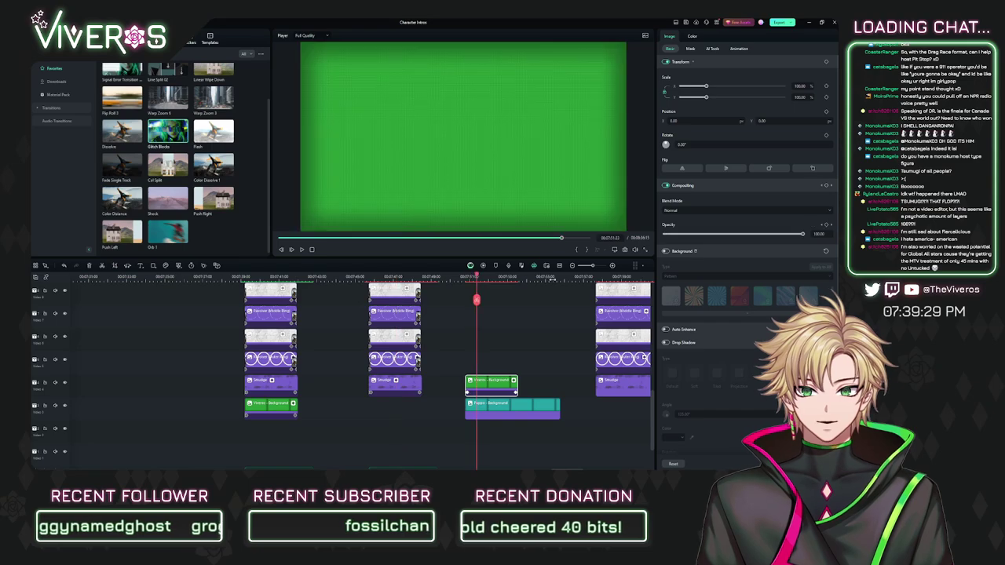
scroll(437, 329, "up", 5)
left_click_drag(416, 278, 400, 282)
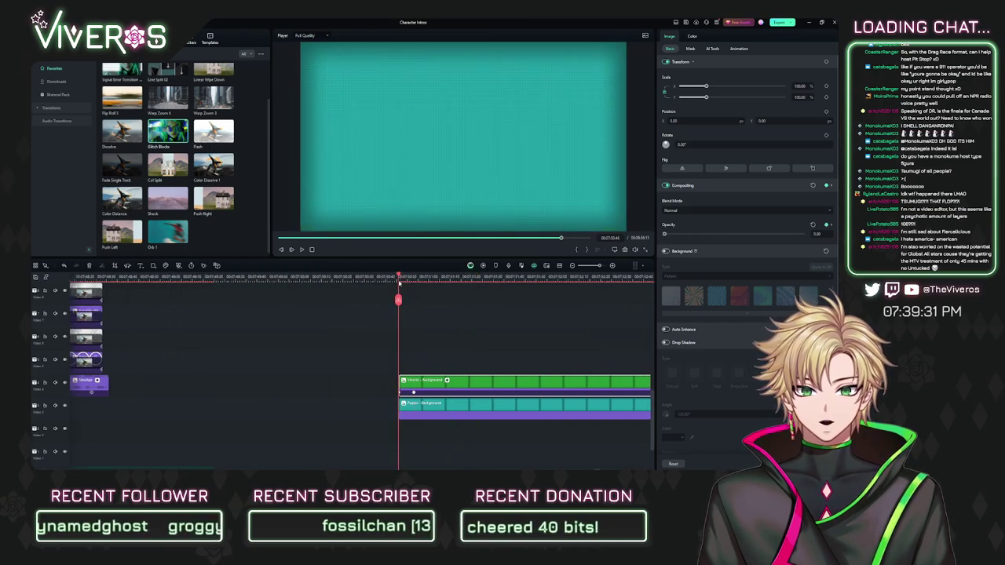
Step: Split the teal background at the end of the green Viveros background and delete the excess portion
left_click(433, 411)
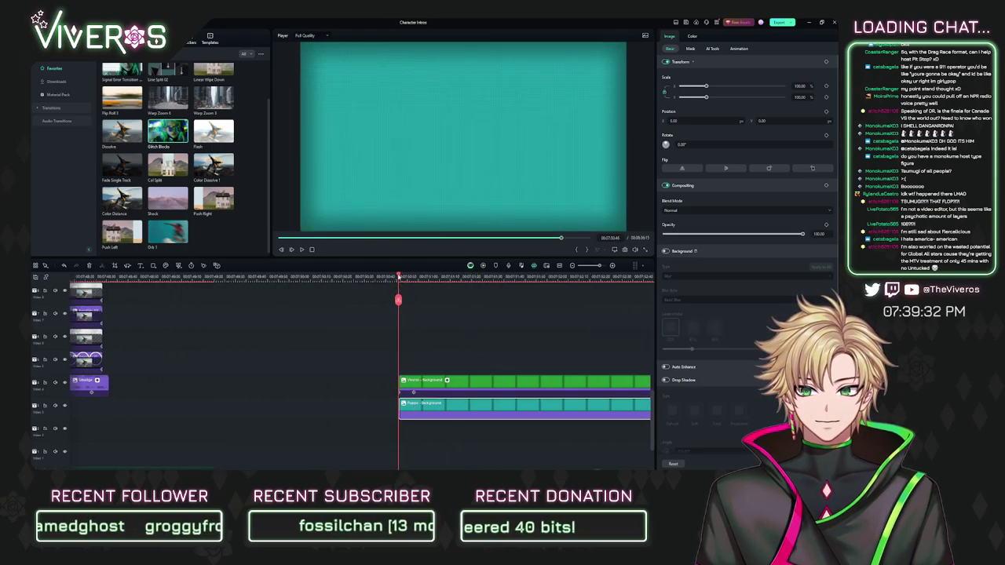
left_click(446, 390)
key("space")
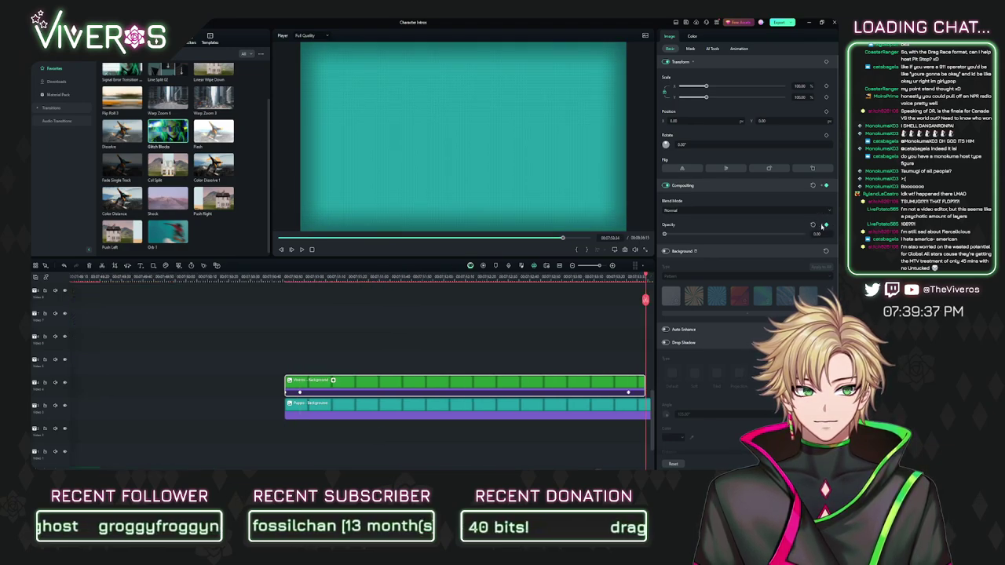
left_click(617, 416)
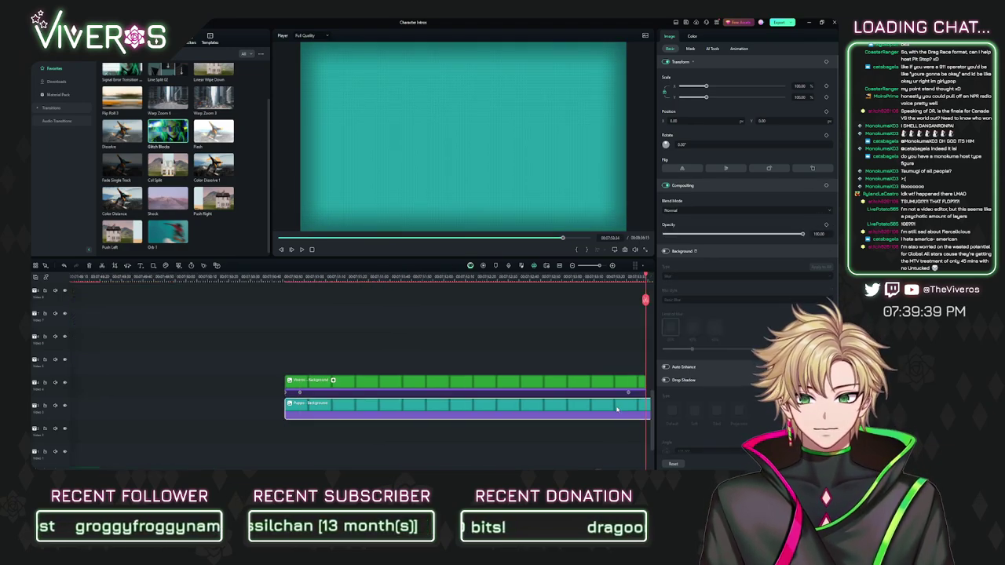
key("ctrl+b")
key("Delete")
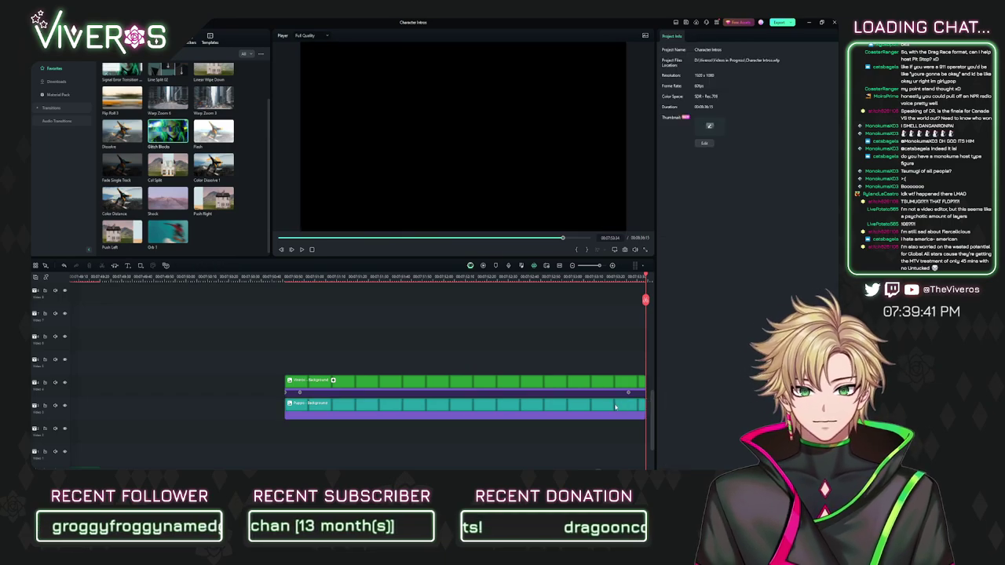
Step: Keyframe the teal background's fade-out from 100% opacity at the green clip's last fade keyframe to 0% at its end
left_click(620, 404)
left_click(826, 224)
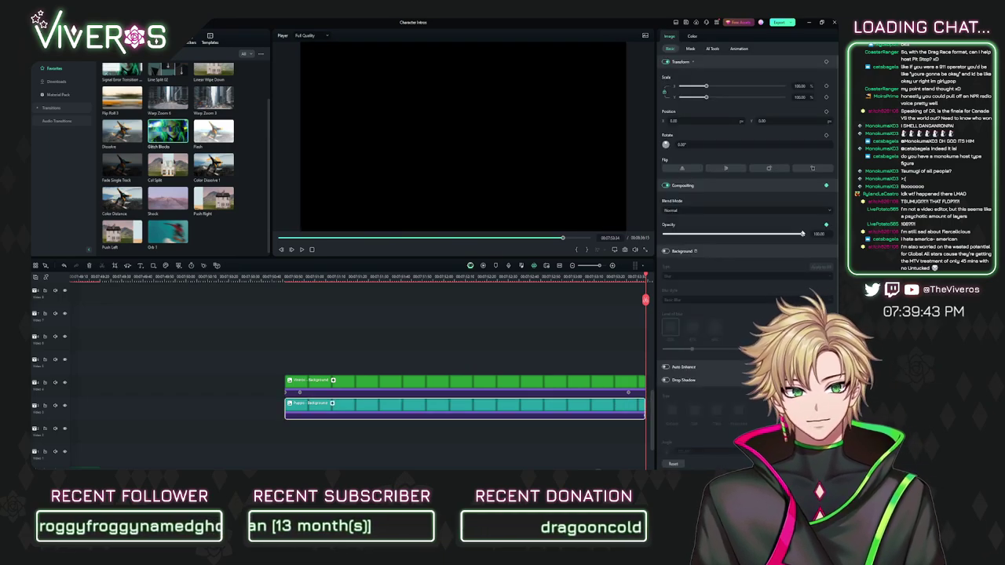
left_click_drag(646, 277, 629, 276)
left_click(827, 225)
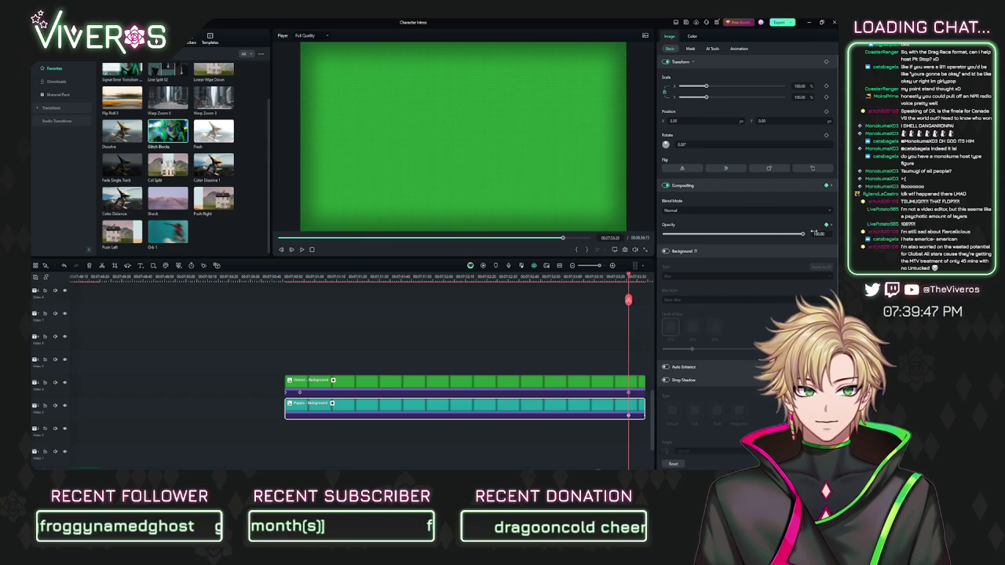
left_click(833, 225)
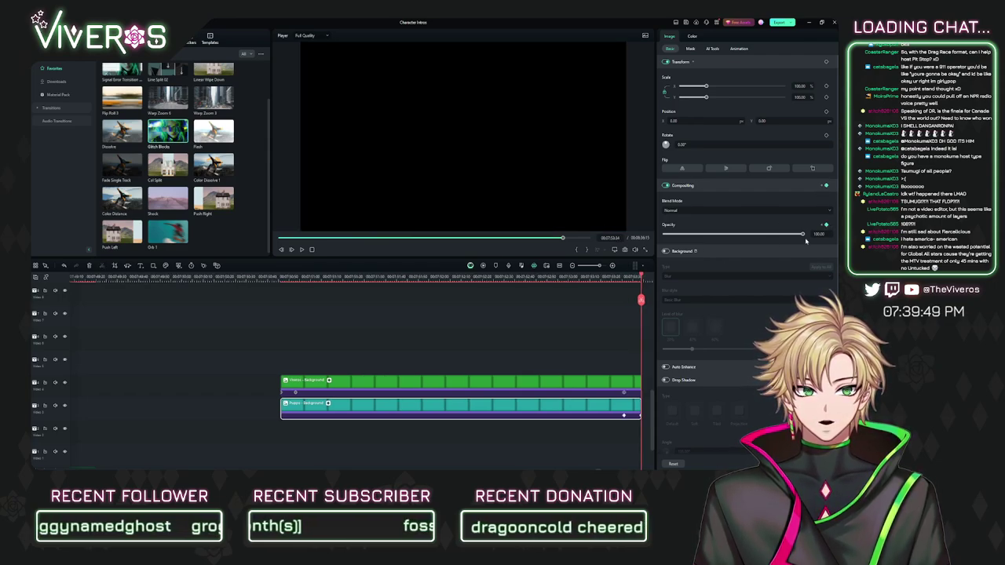
left_click_drag(803, 234, 530, 265)
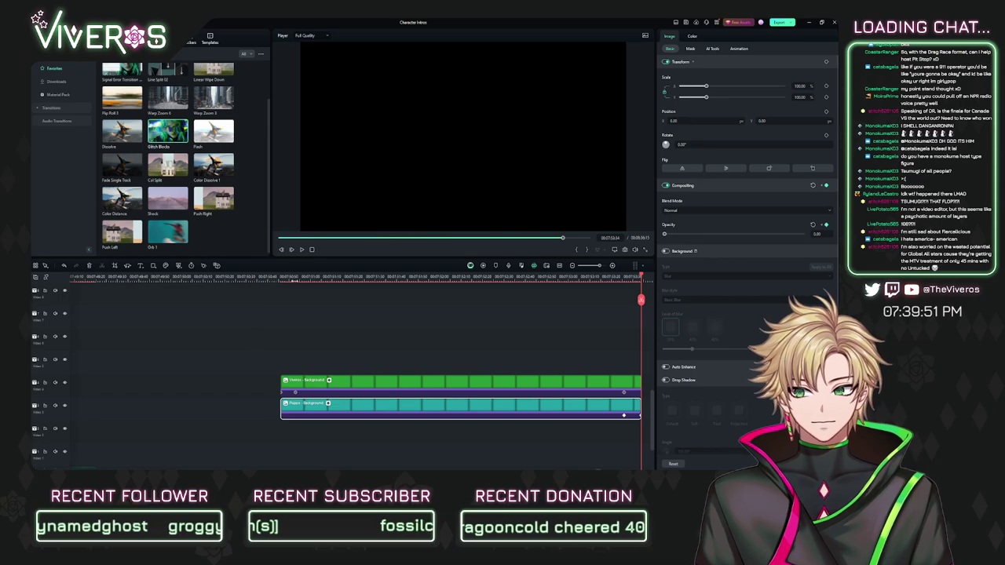
Step: Keyframe the teal background's fade-in from 0% opacity at its start to 100% at the green clip's first fade keyframe
left_click(295, 280)
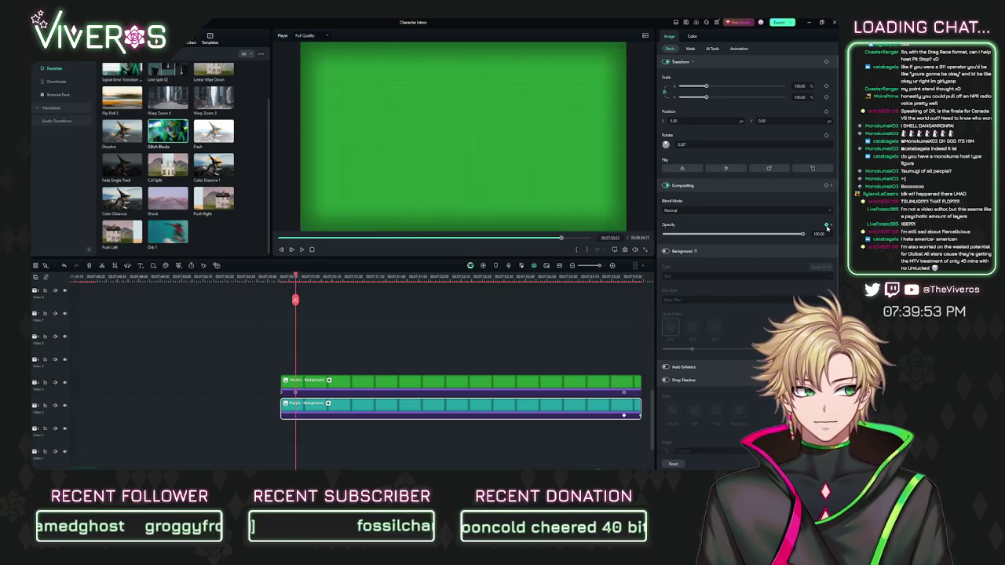
left_click(826, 226)
left_click(243, 281)
key("Down")
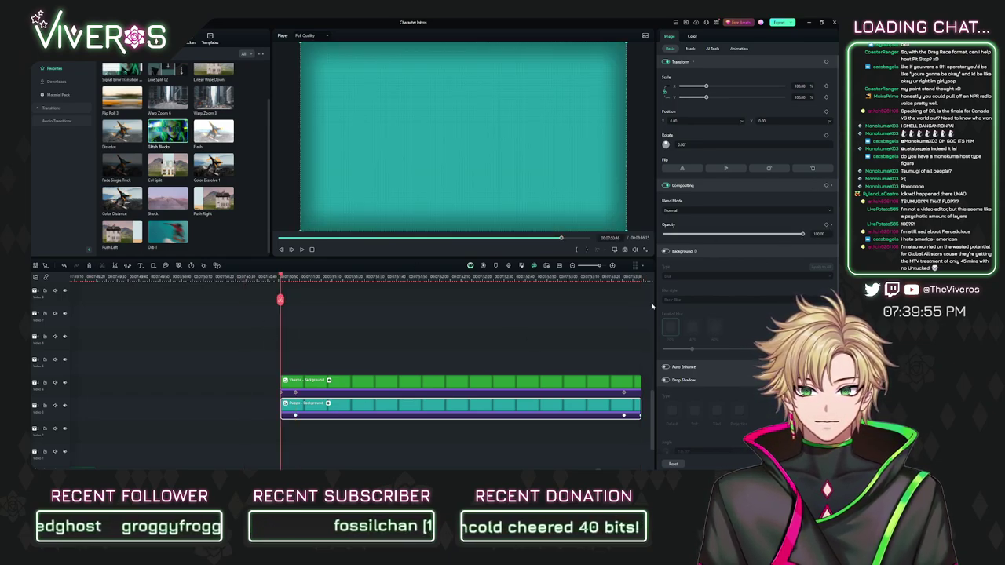
left_click_drag(803, 233, 665, 233)
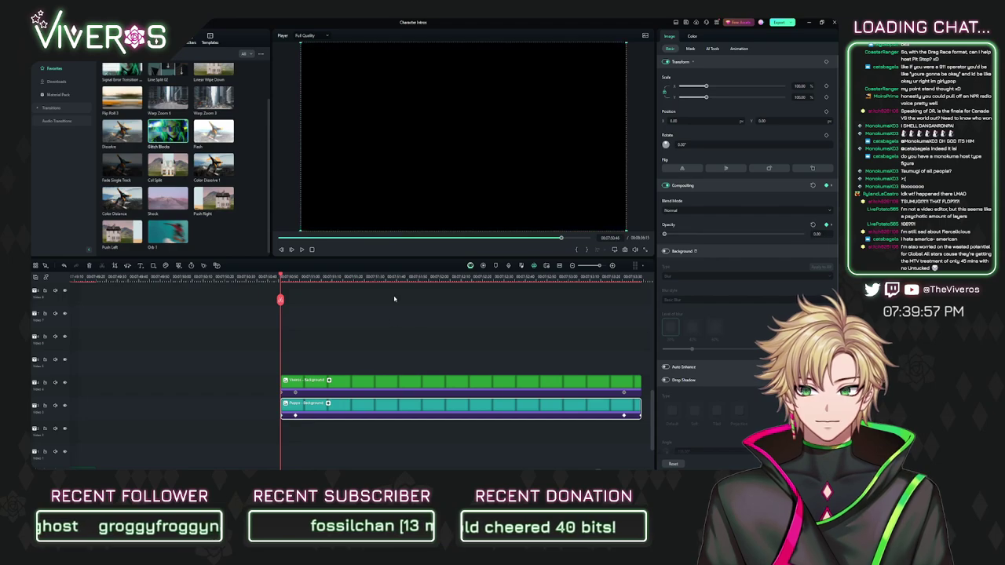
Step: Move the animated teal background into the pasted set's empty background slot and delete the leftover green background
left_click_drag(344, 291, 303, 314)
scroll(301, 321, "left", 2)
scroll(301, 322, "down", 1)
left_click_drag(434, 390, 365, 390)
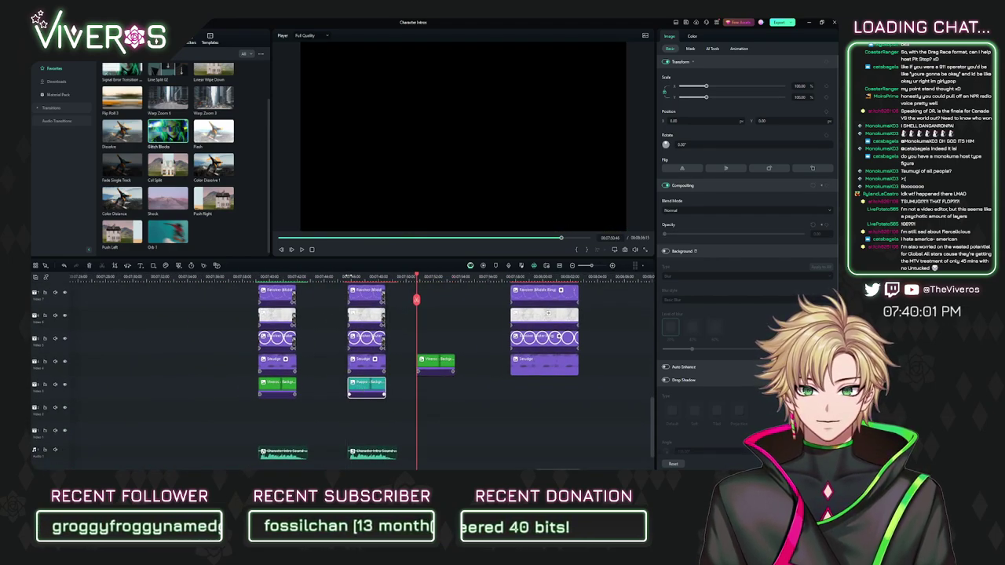
mouse_move(350, 280)
left_mouse_down()
mouse_move(644, 282)
mouse_move(440, 282)
left_mouse_up()
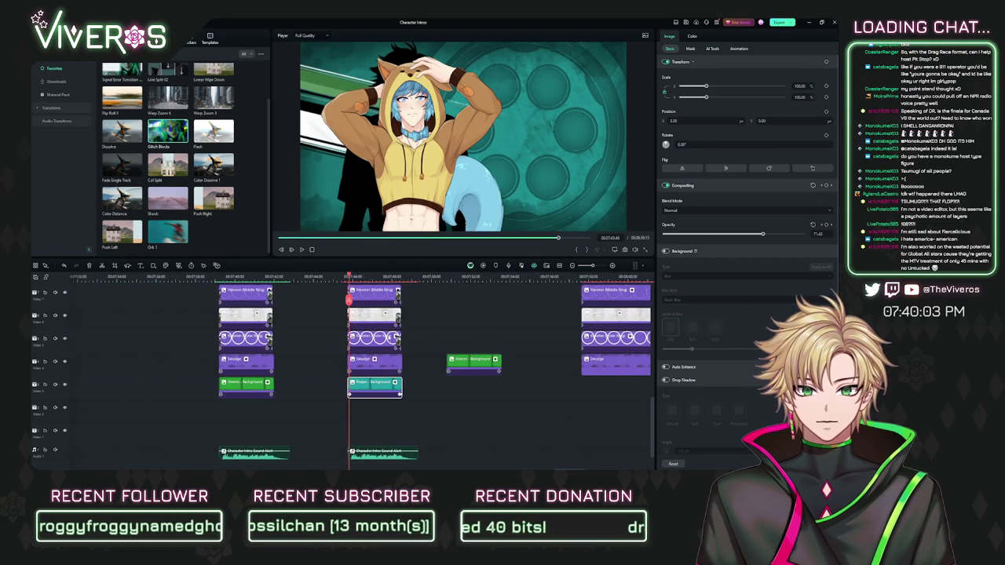
left_click_drag(564, 340, 454, 354)
left_click(374, 377)
key("Delete")
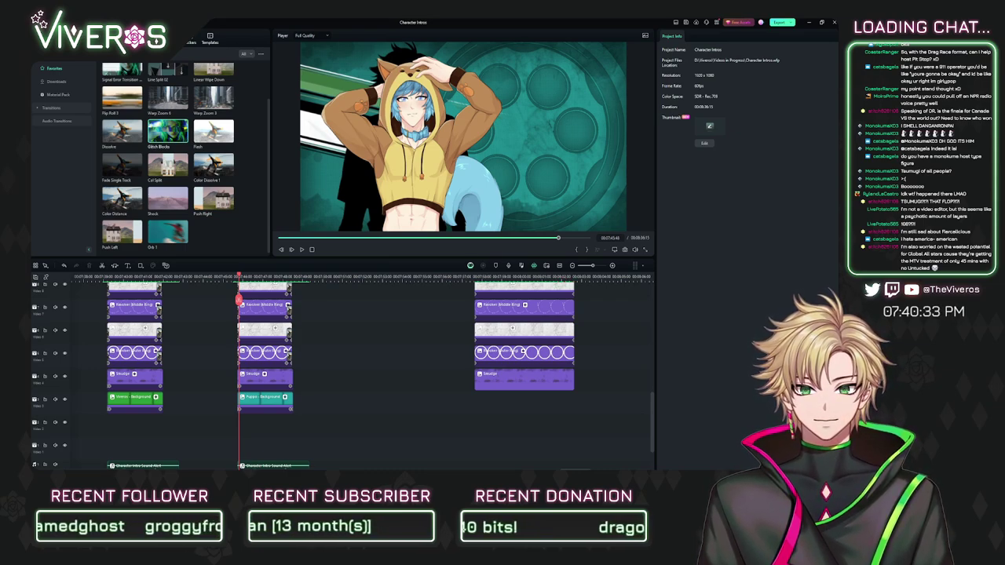
Step: Play back the pasted intro with the teal background and check the frame with the name banner
left_click_drag(303, 318, 410, 351)
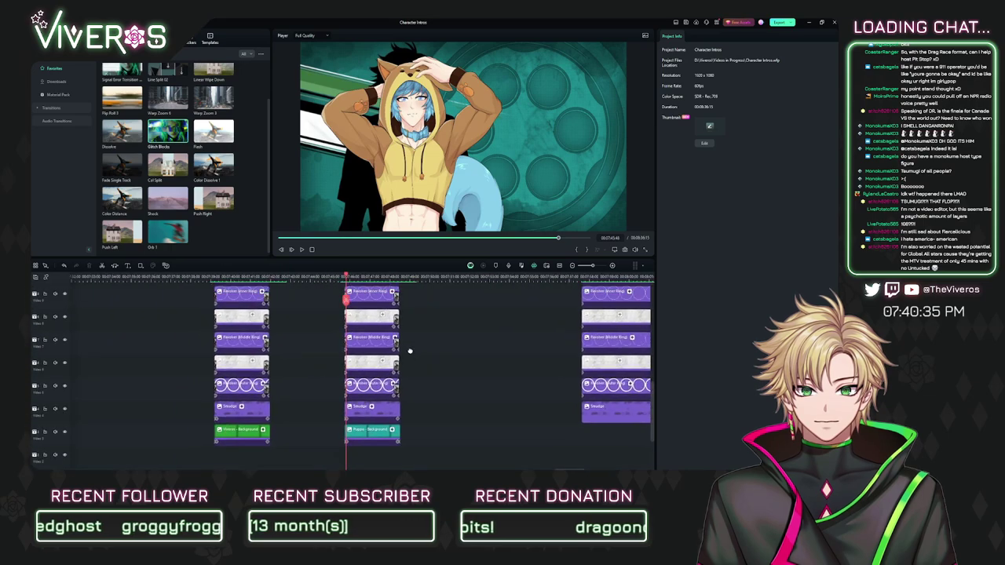
key("space")
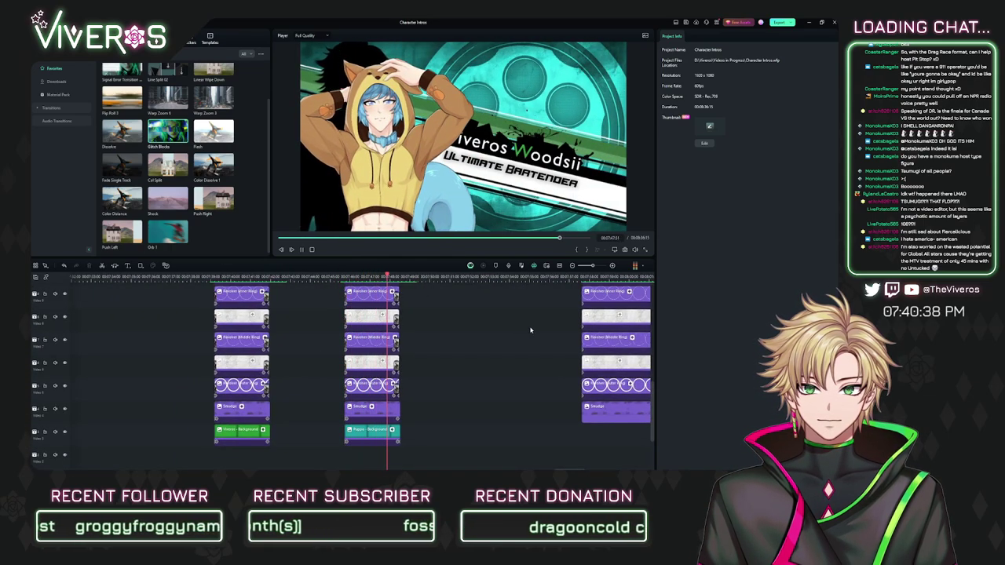
key("space")
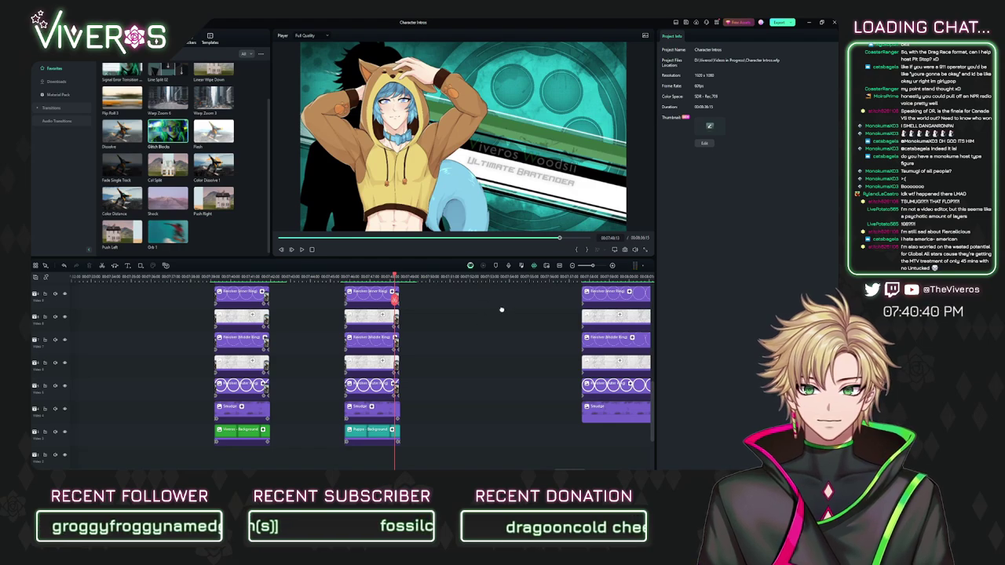
scroll(498, 307, "up", 2)
scroll(498, 307, "right", 1)
left_click_drag(355, 275, 425, 329)
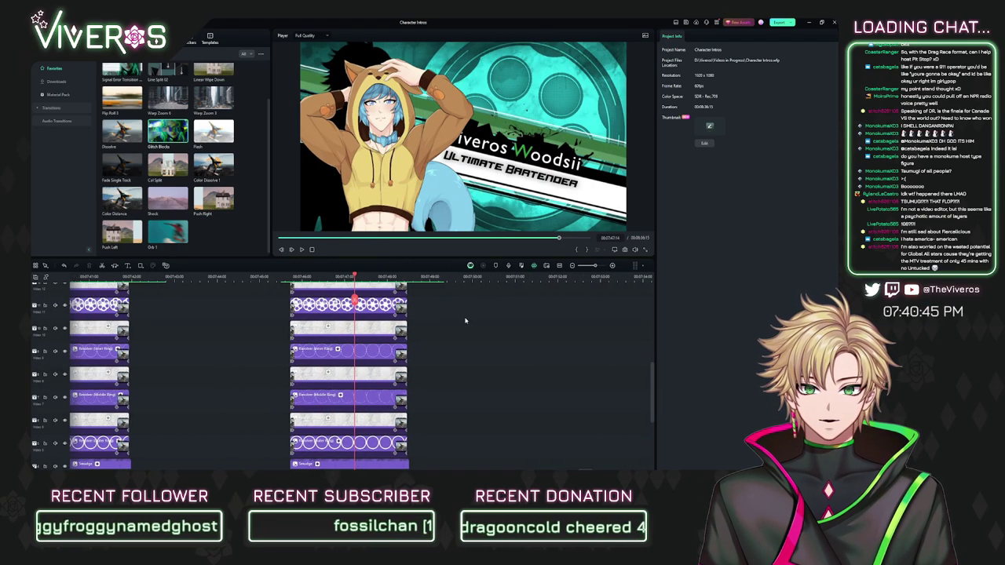
Step: Pull the Viveros silhouette out of the pasted set, then align the second character's silhouette above it, trimmed to the same length
left_click_drag(497, 278, 446, 331)
scroll(432, 329, "up", 3)
scroll(419, 328, "right", 3)
scroll(418, 328, "up", 2)
scroll(421, 322, "up", 2)
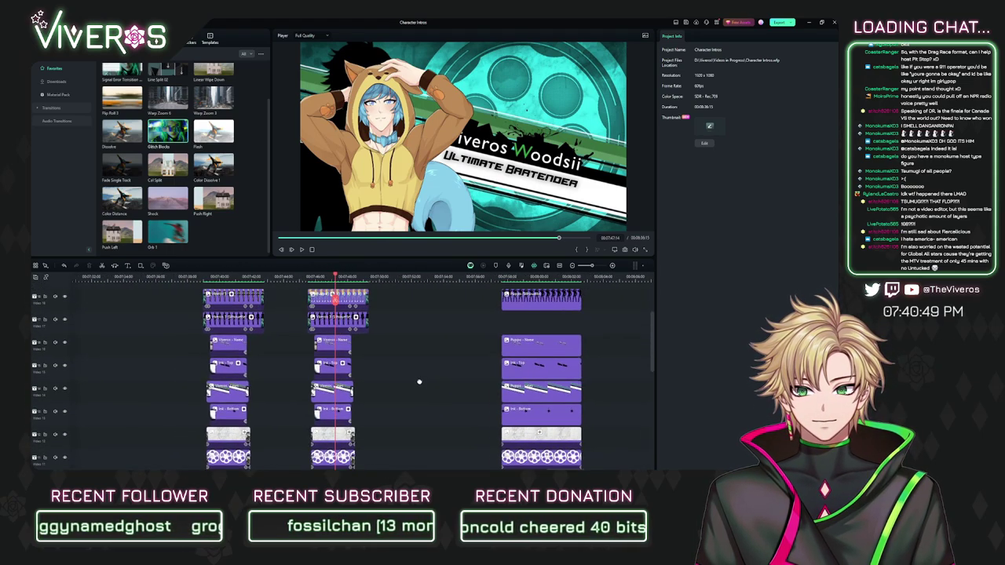
scroll(189, 355, "up", 4)
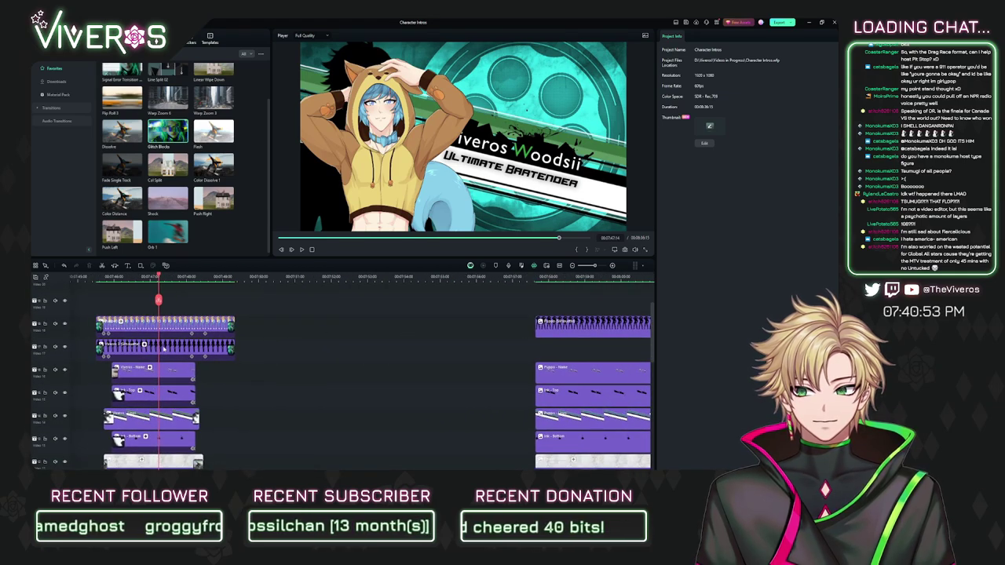
left_click_drag(168, 350, 364, 353)
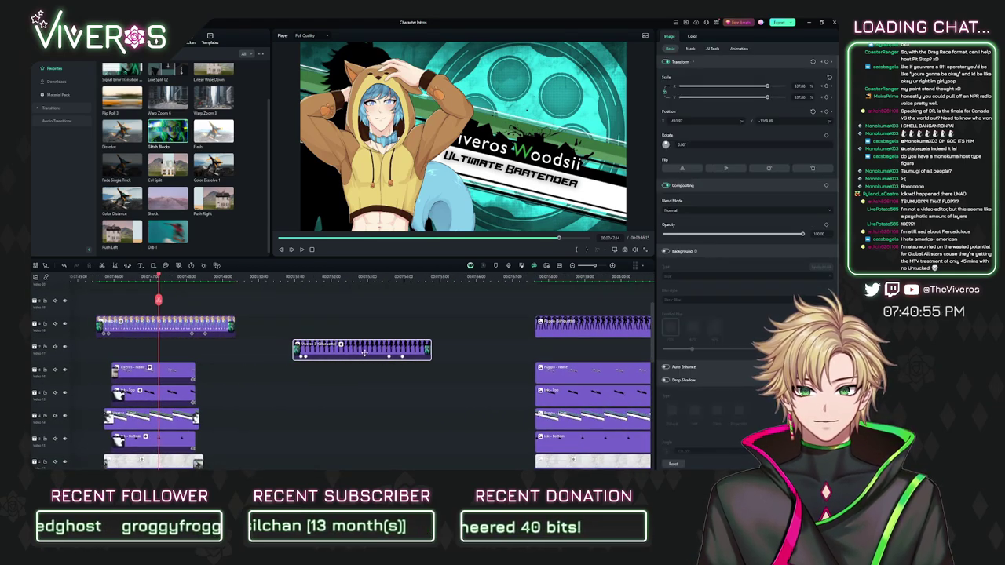
left_click_drag(560, 327, 316, 326)
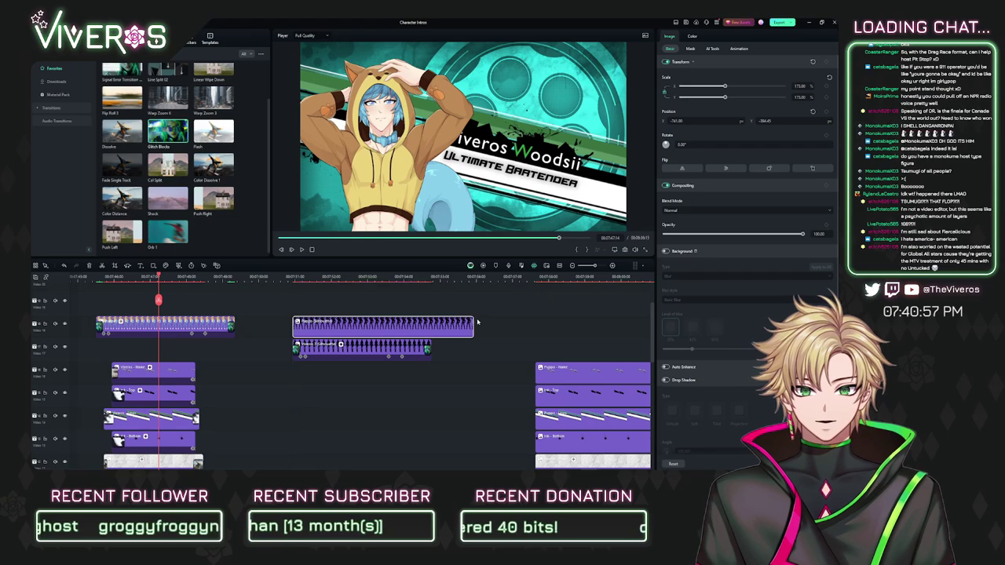
left_click_drag(476, 322, 432, 322)
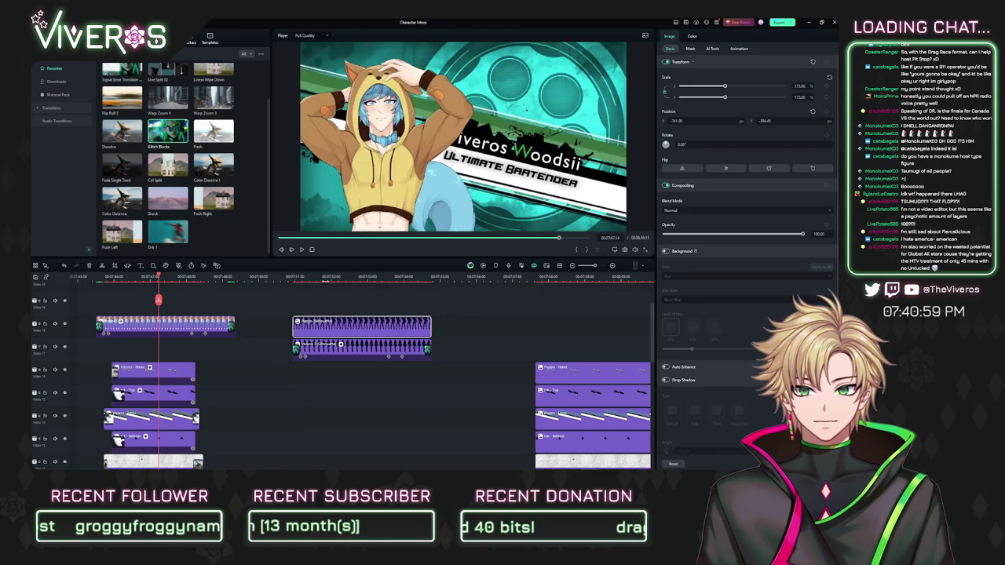
Step: Add the Glitch Blocks transition to both the start and the end of the second character's silhouette clip
left_click_drag(326, 282, 465, 289)
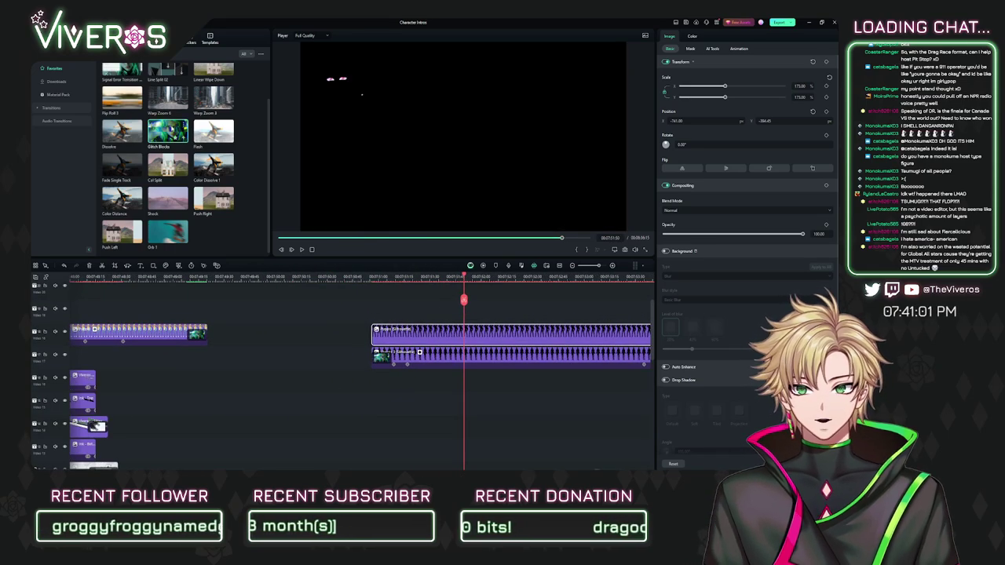
left_click_drag(172, 128, 381, 333)
scroll(250, 319, "right", 5)
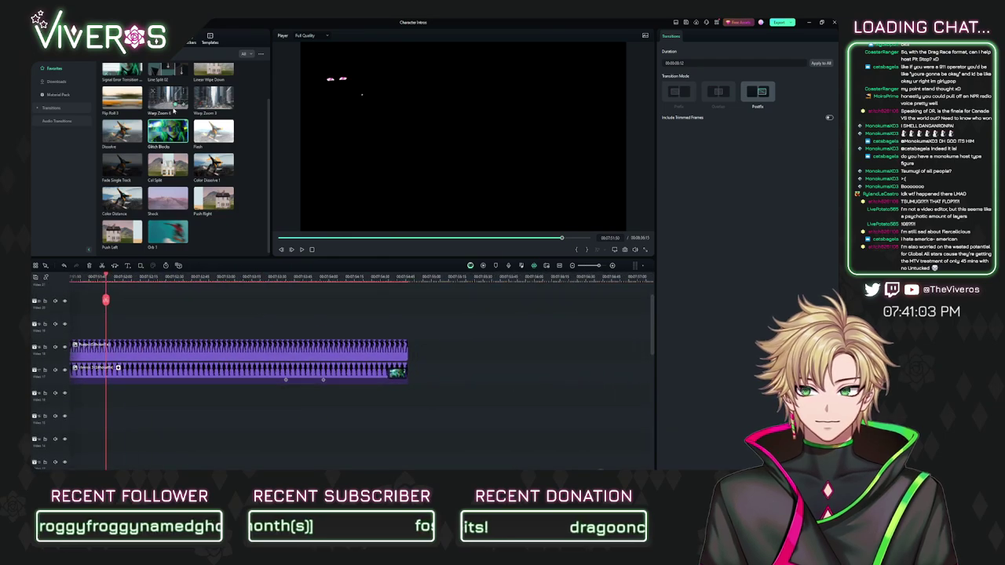
left_click_drag(176, 132, 396, 349)
scroll(450, 322, "left", 5)
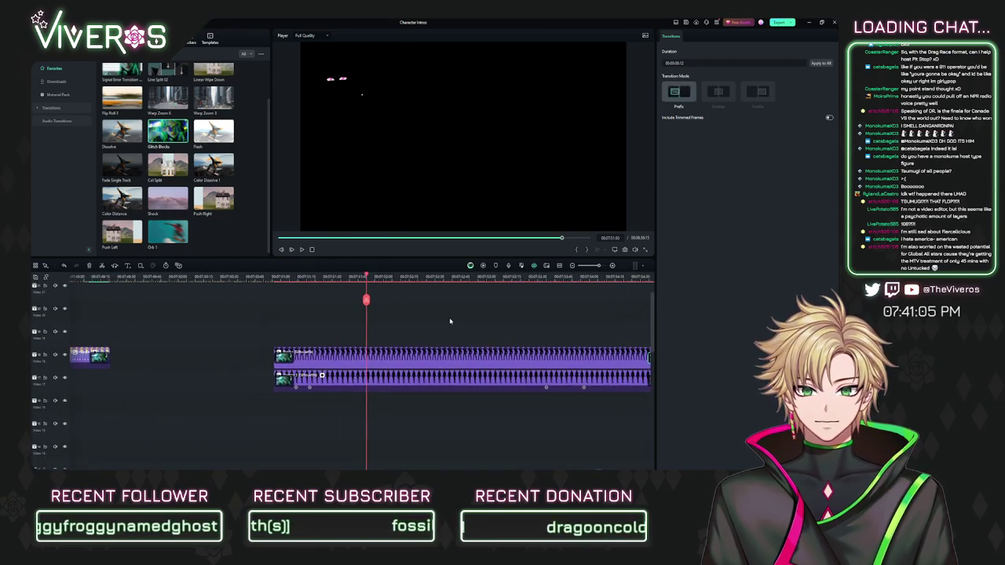
Step: Add scale and position keyframes to the second character's silhouette at the Viveros silhouette's first keyframe
left_click_drag(300, 276, 436, 287)
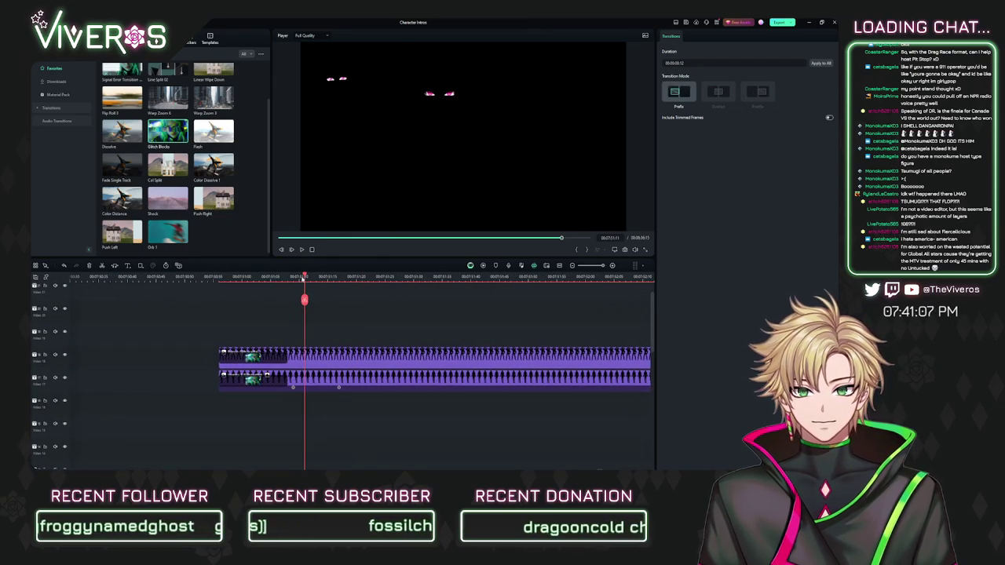
left_click_drag(303, 279, 296, 281)
left_click(350, 362)
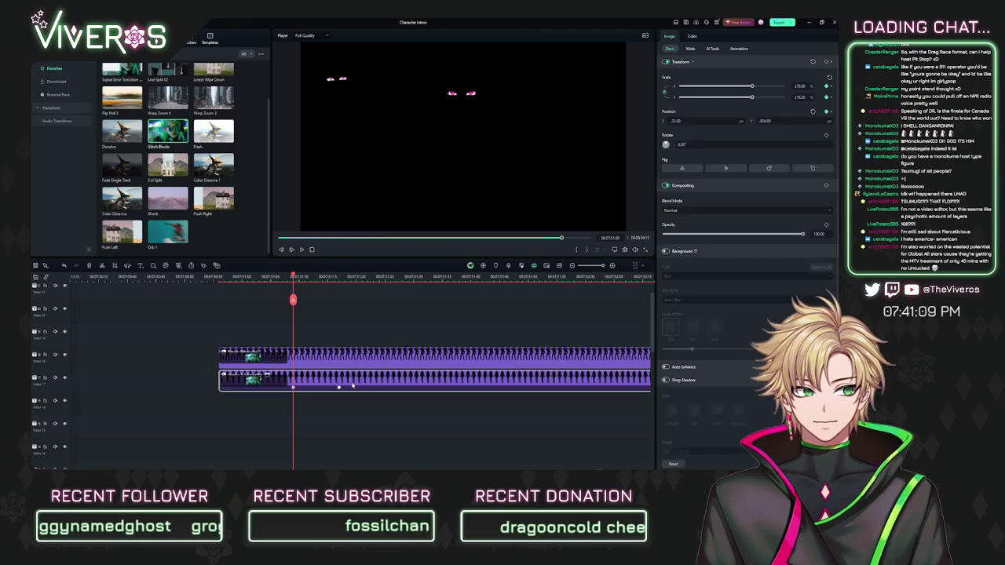
left_click(826, 87)
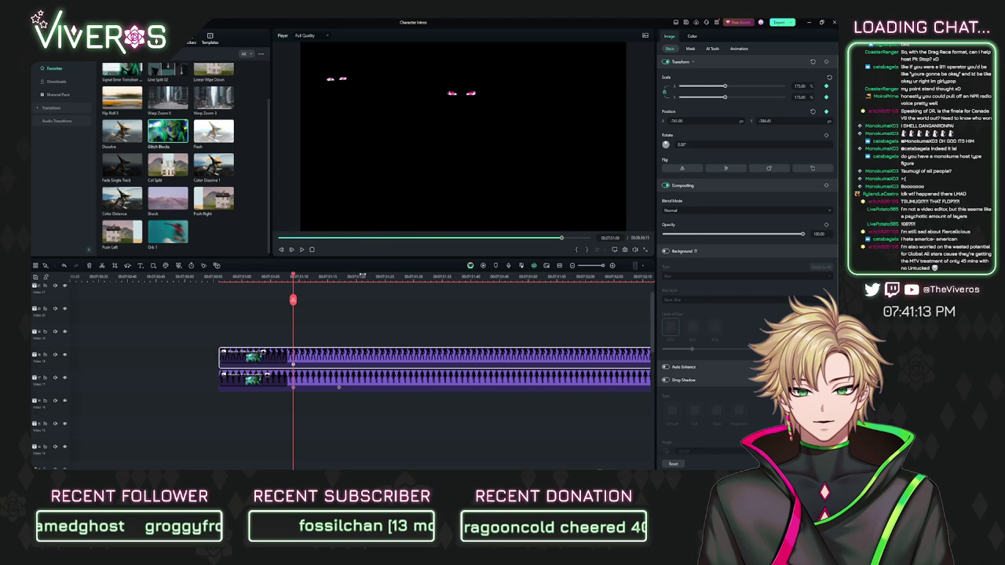
Step: Copy the teal background clip from the hooded character's intro and paste it at the silhouettes' first keyframe
left_click_drag(362, 275, 160, 320)
scroll(426, 334, "down", 5)
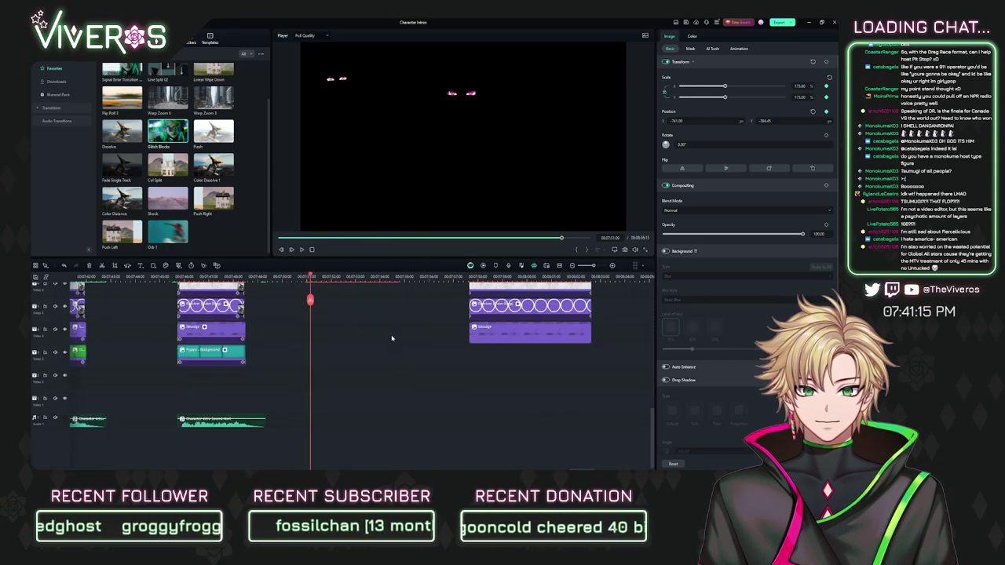
left_click(206, 354)
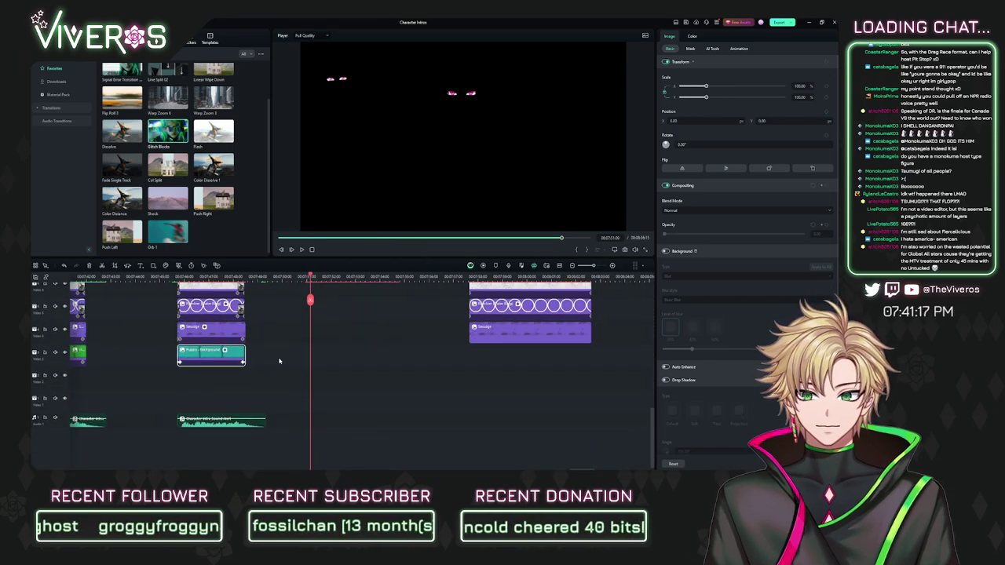
key("ctrl+v")
Step: Align the pasted teal background with the start of the two silhouette clips and extend it to their full length
scroll(333, 322, "up", 8)
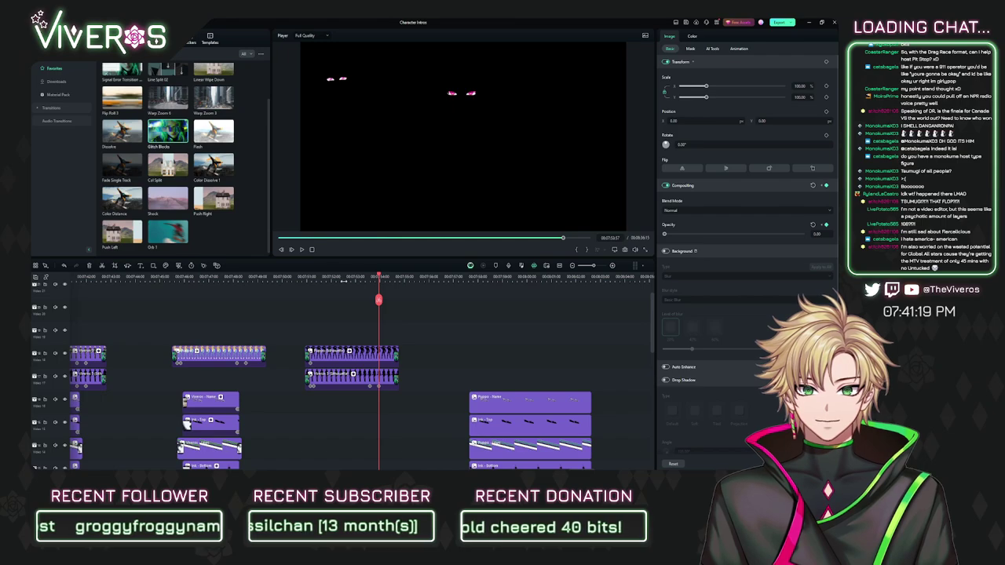
scroll(333, 300, "down", 3)
left_click(295, 276)
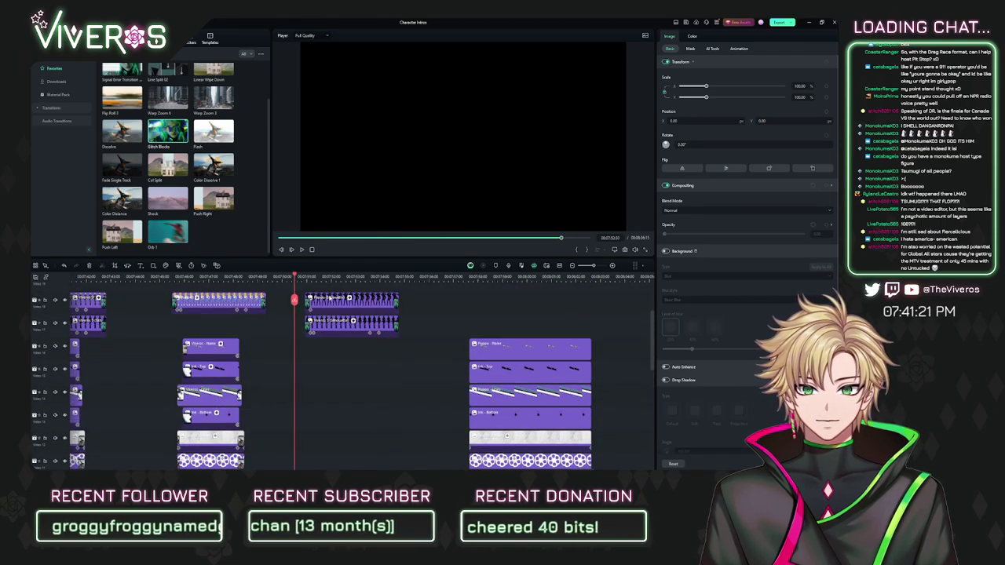
double_click(330, 299)
scroll(386, 366, "down", 6)
left_click_drag(332, 353, 399, 353)
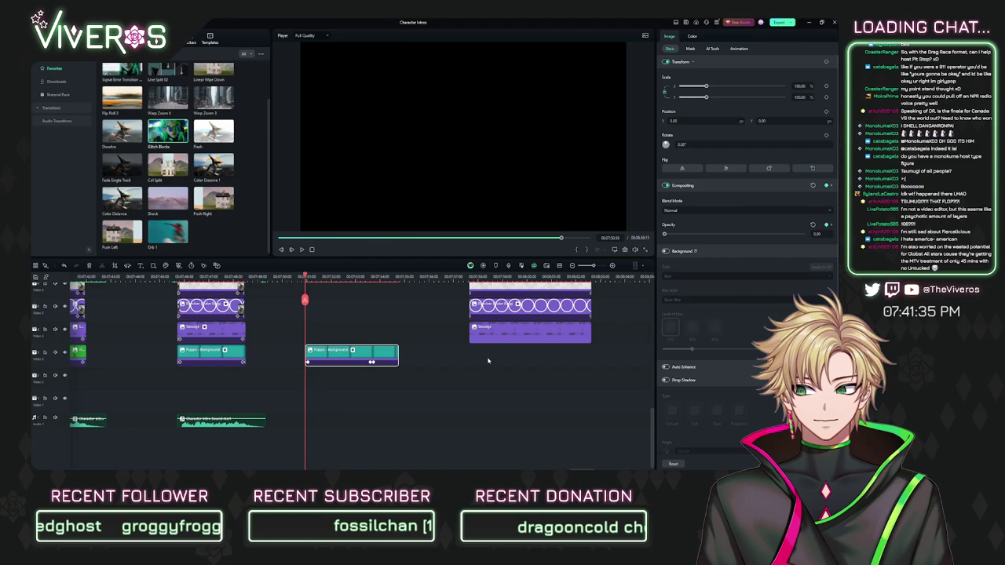
Step: Collapse the pasted teal background's fades by moving its second opacity keyframe onto the first and the third onto the fourth
scroll(424, 316, "up", 1)
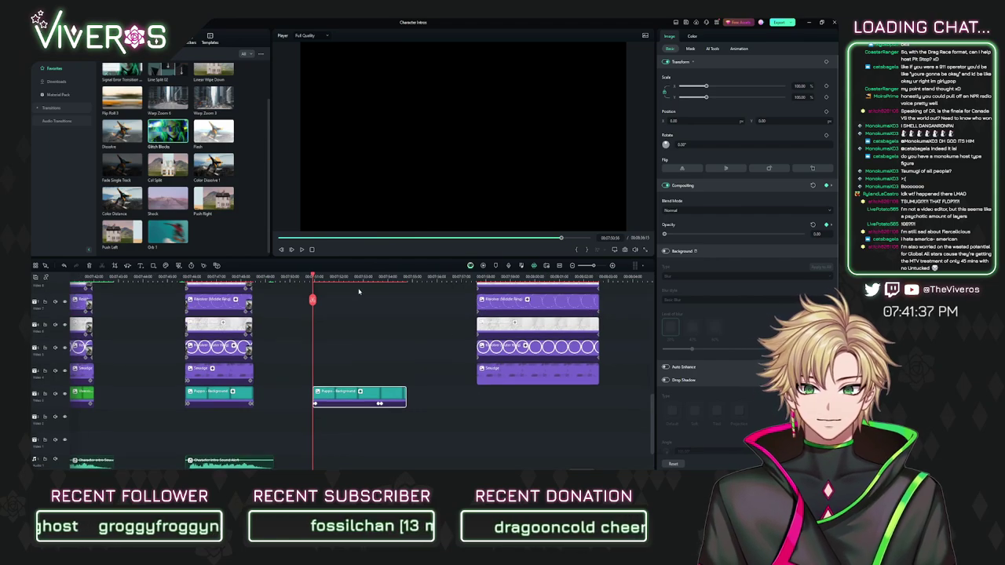
left_click_drag(339, 279, 432, 304)
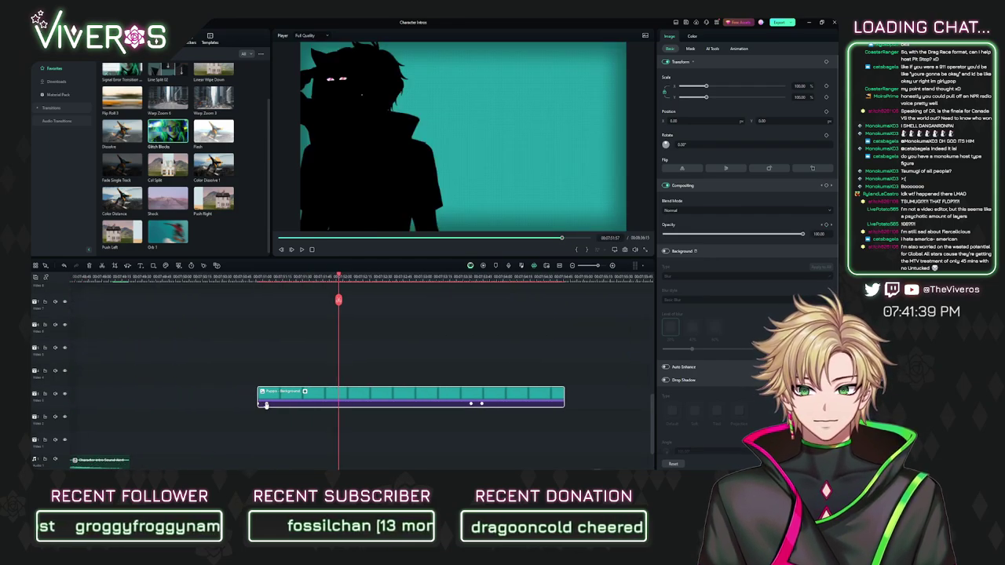
left_click_drag(267, 404, 258, 405)
left_click_drag(471, 404, 483, 404)
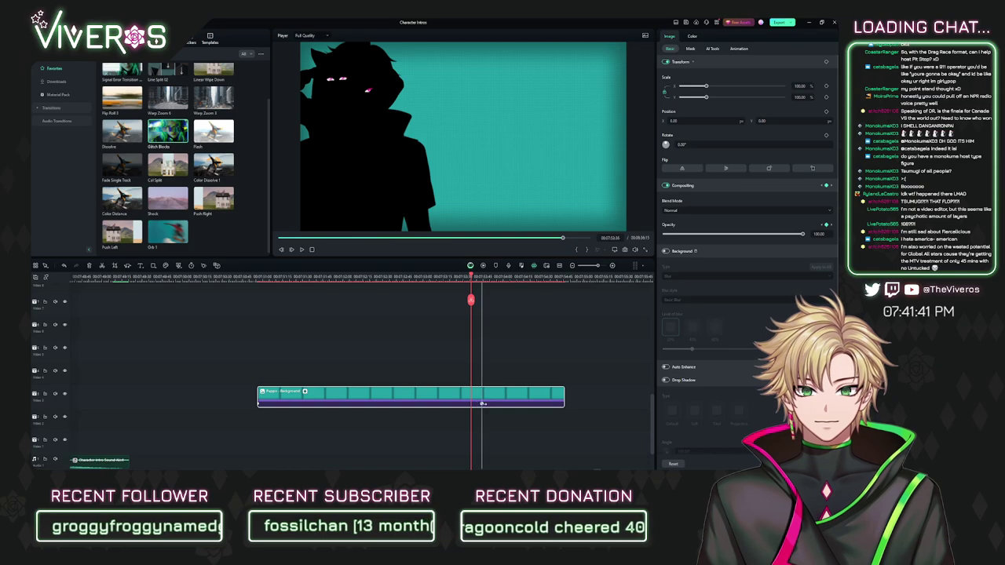
left_click(482, 406)
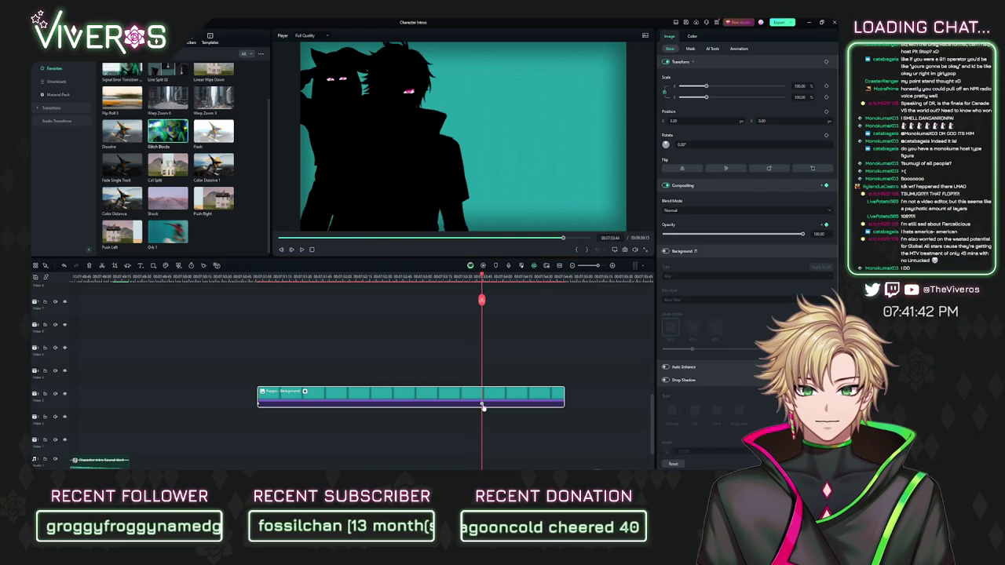
left_click(515, 350)
Step: Set the X position of the second character's silhouette to 1 at its first keyframe
scroll(513, 348, "up", 5)
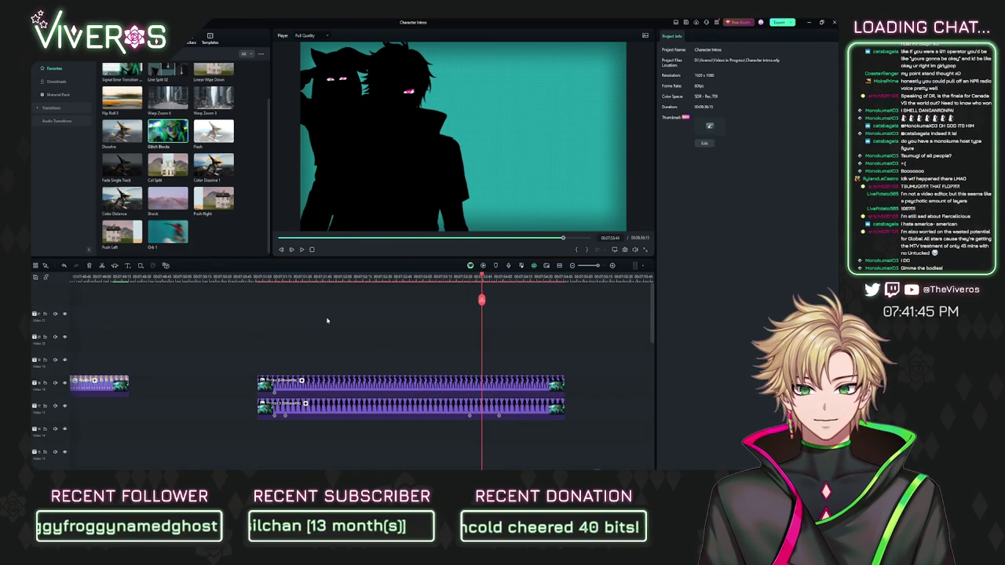
left_click(278, 276)
key("Left")
key("Left")
key("Left")
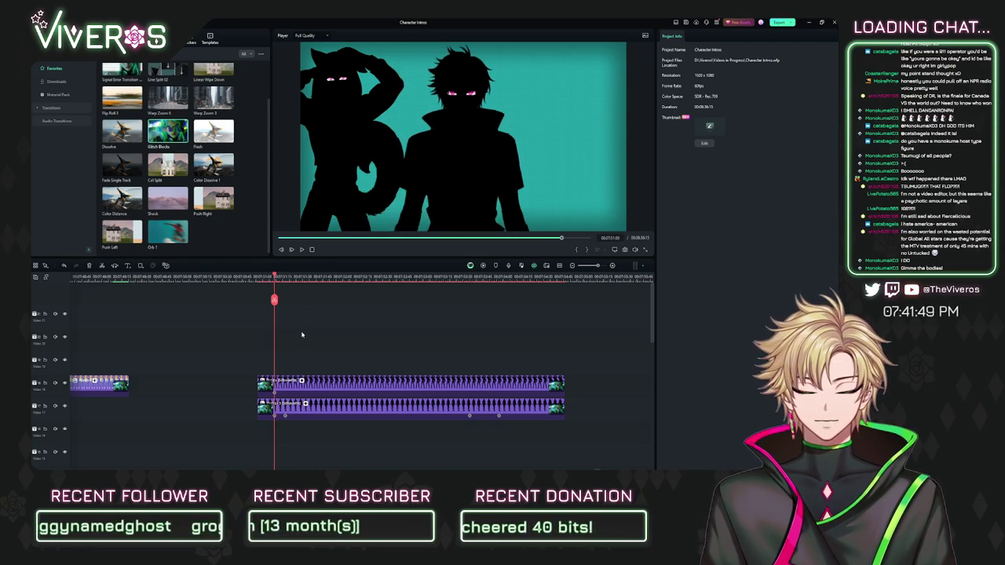
left_click(305, 386)
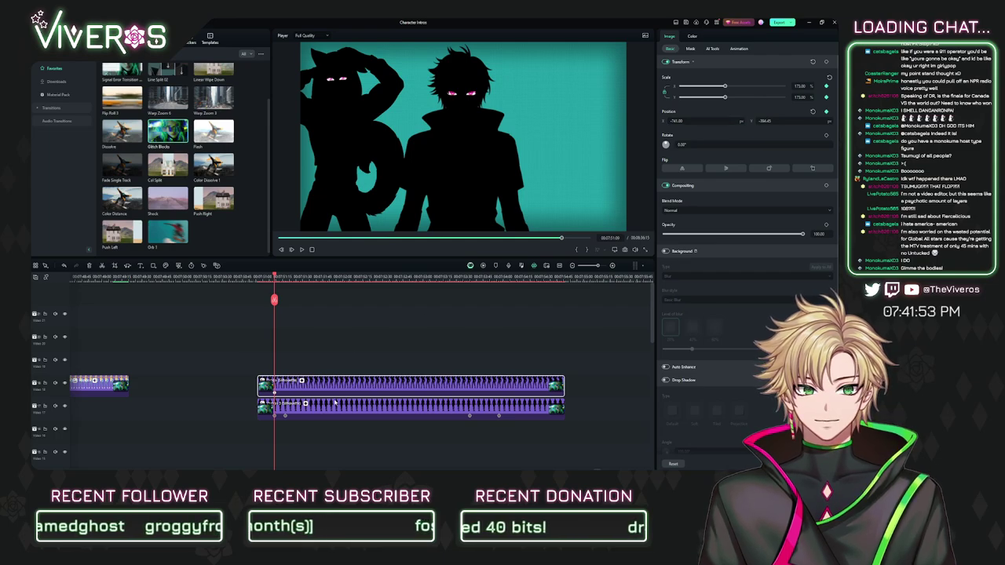
scroll(310, 376, "left", 5)
scroll(311, 377, "down", 1)
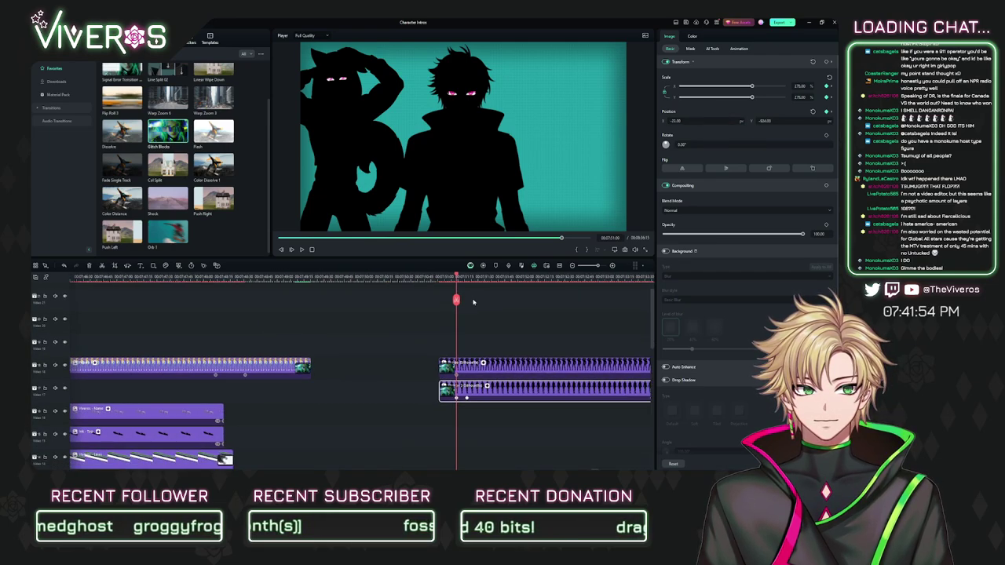
left_click(299, 363)
left_click(581, 361)
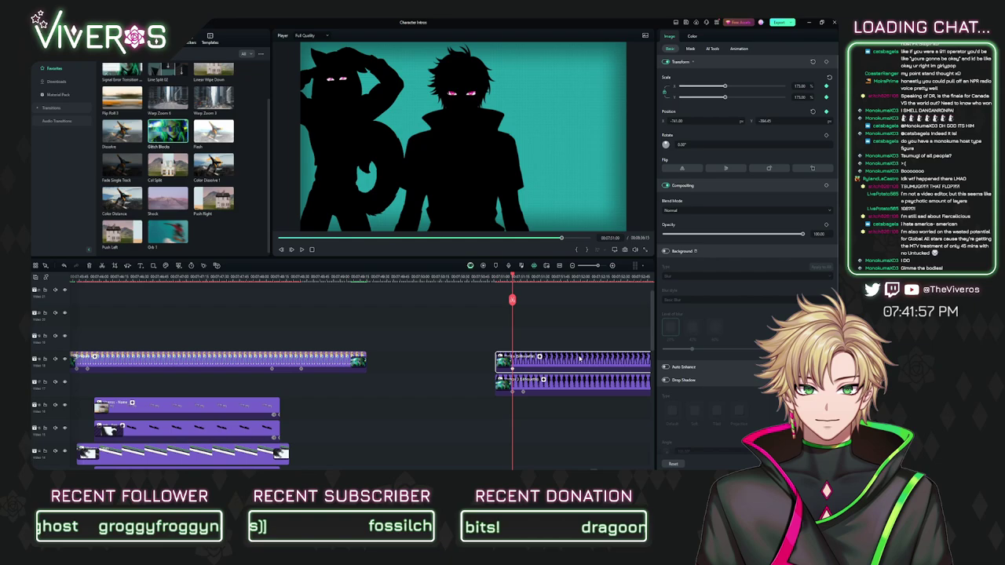
left_click(689, 122)
type("1")
key("Return")
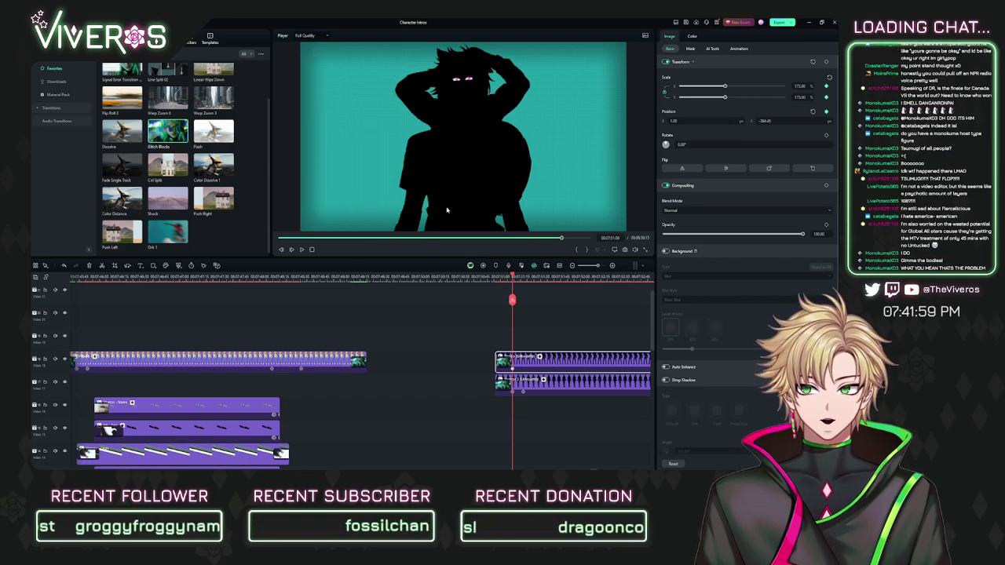
Step: Set the silhouette keyframe's scale to 225% and adjust its Y position to match the coloured hooded-character clip
left_click(228, 366)
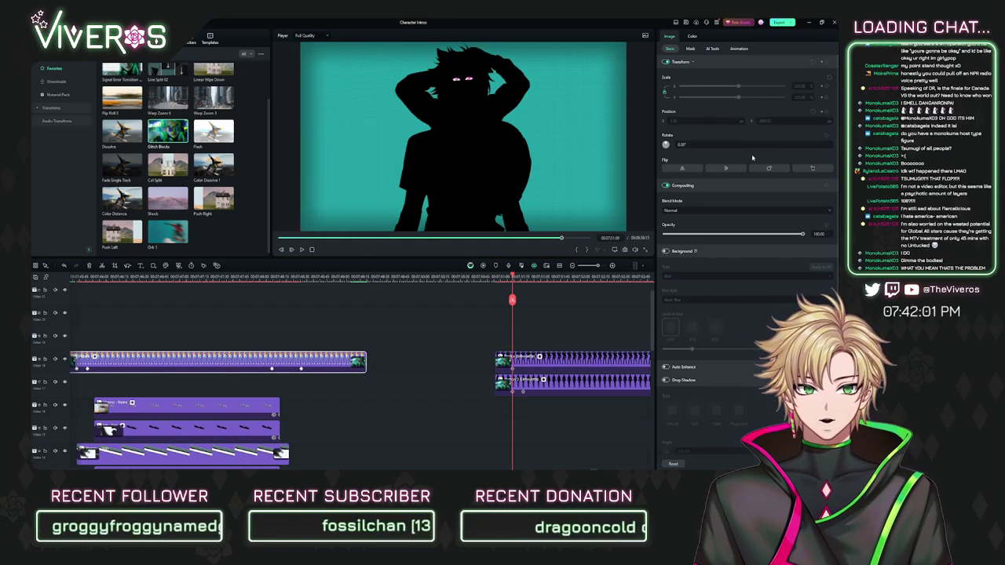
left_click(581, 362)
left_click(799, 87)
type("12")
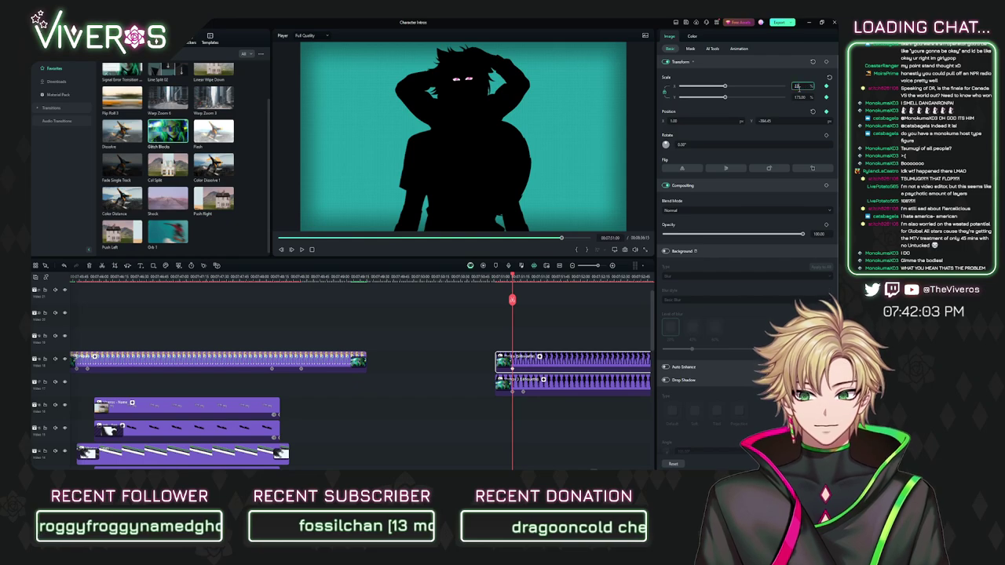
type("5")
key("Return")
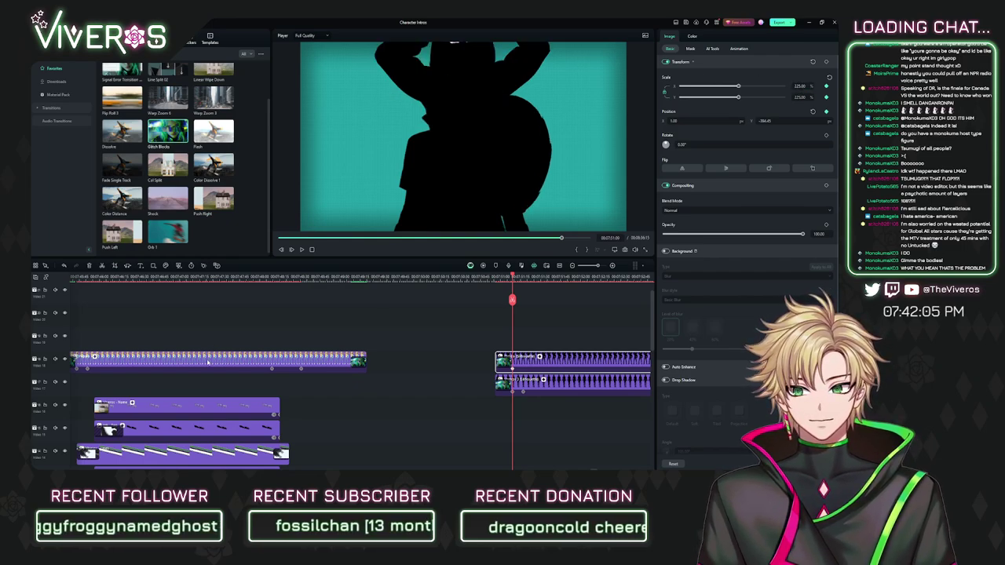
left_click(208, 362)
left_click(581, 361)
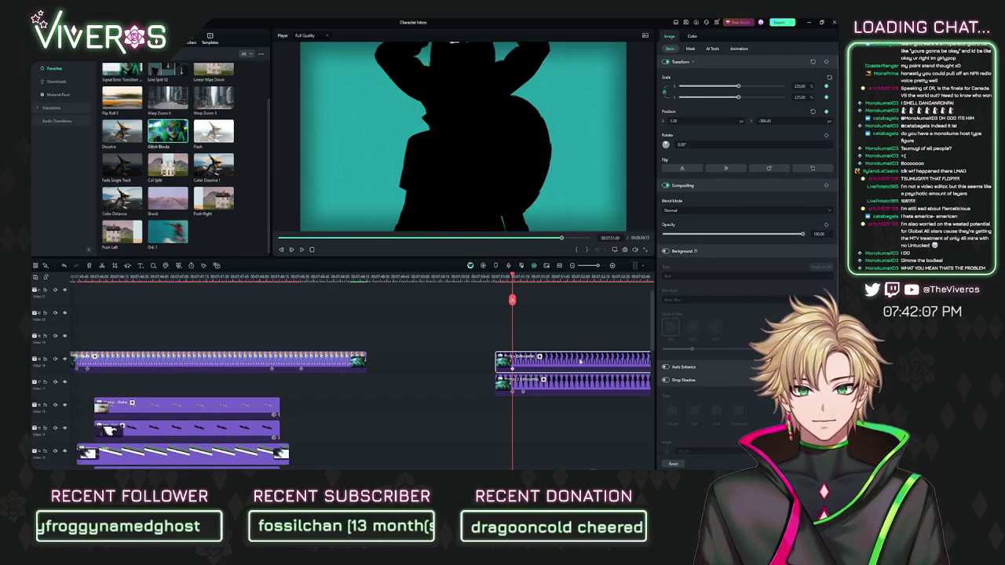
left_click(778, 120)
type("-4885")
key("Return")
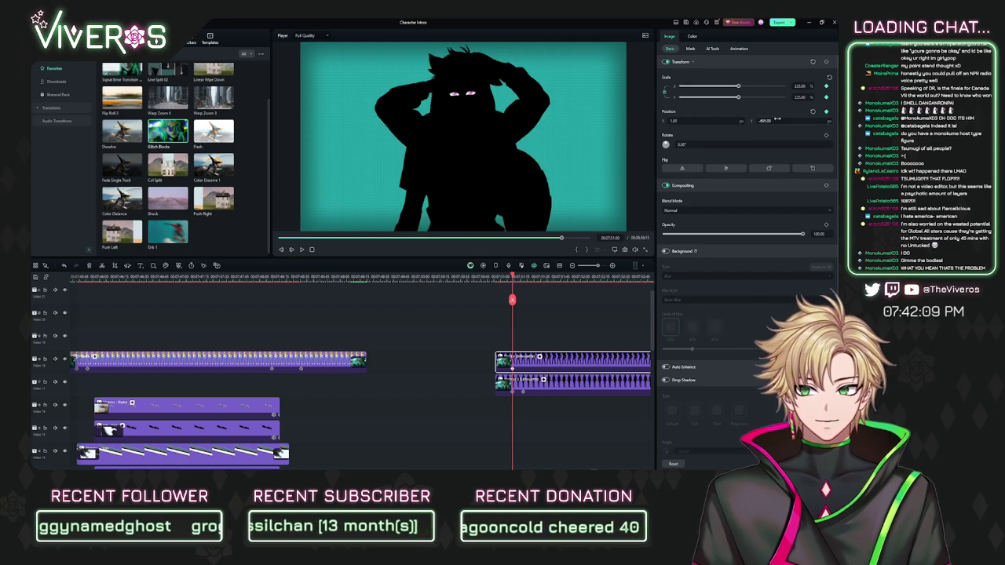
Step: Compare the coloured character's framing with the silhouette, then stack the coloured clip directly above the silhouette, aligned at the start
left_click(76, 281)
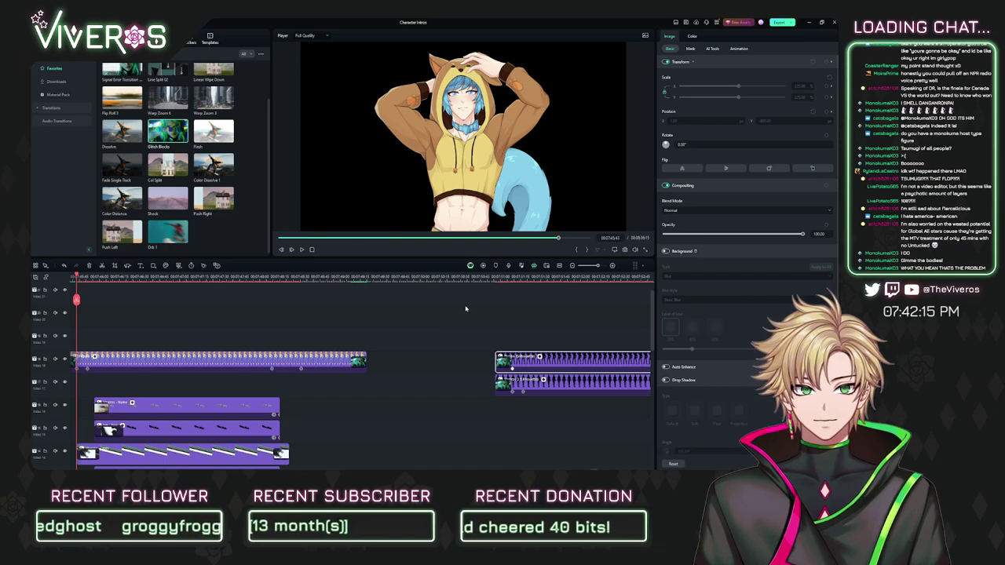
left_click(512, 278)
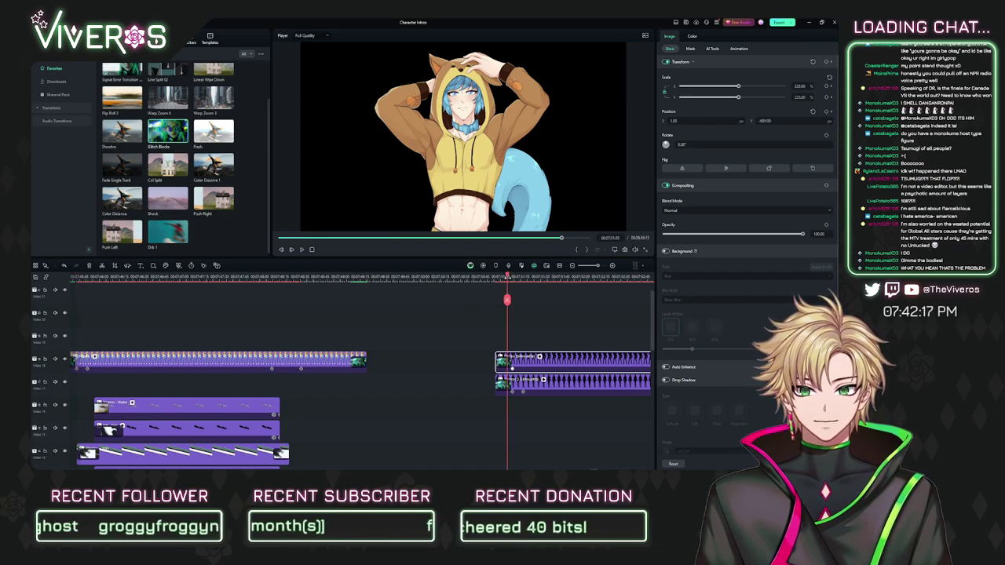
scroll(485, 330, "right", 3)
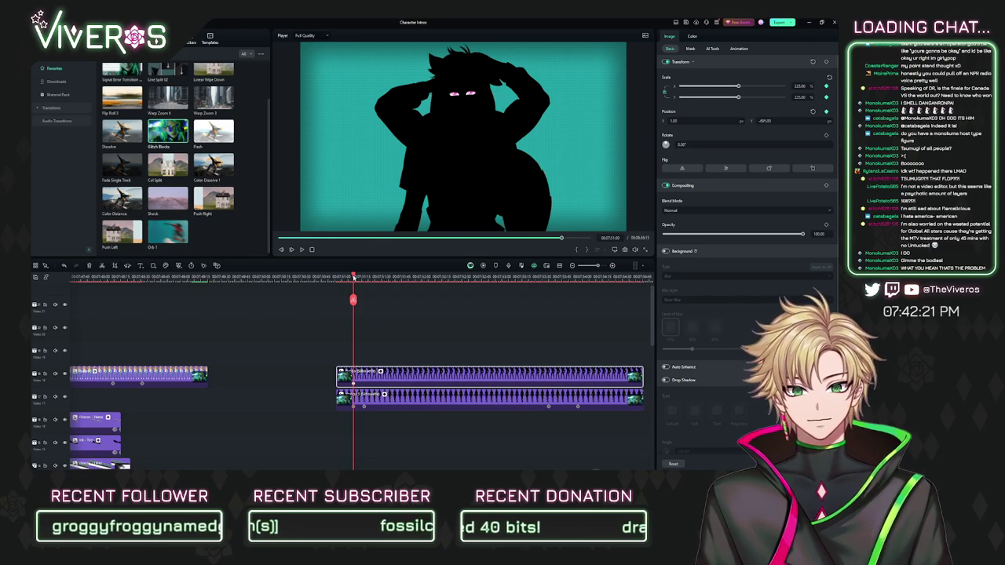
scroll(429, 304, "left", 2)
scroll(159, 316, "down", 2)
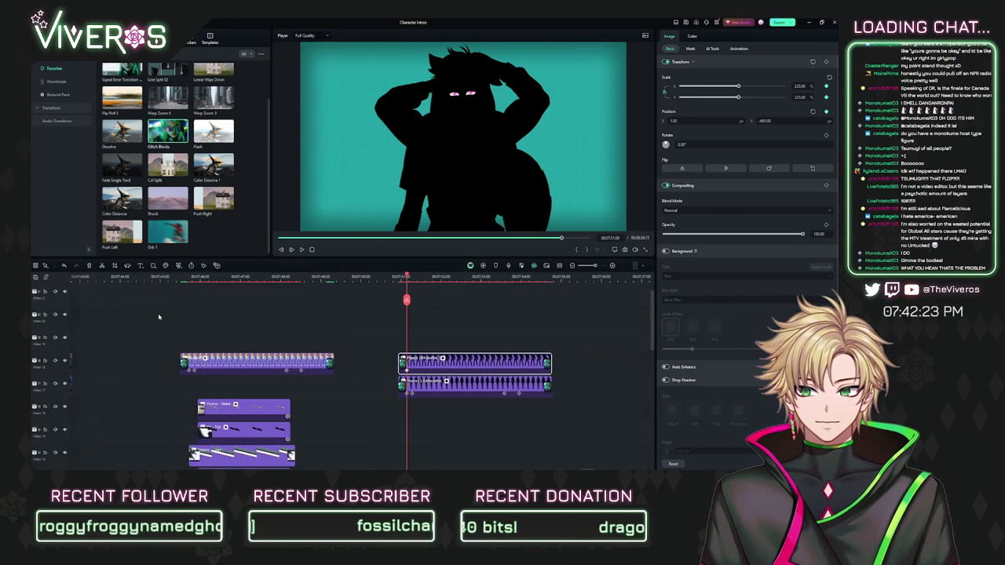
left_click_drag(270, 357, 489, 334)
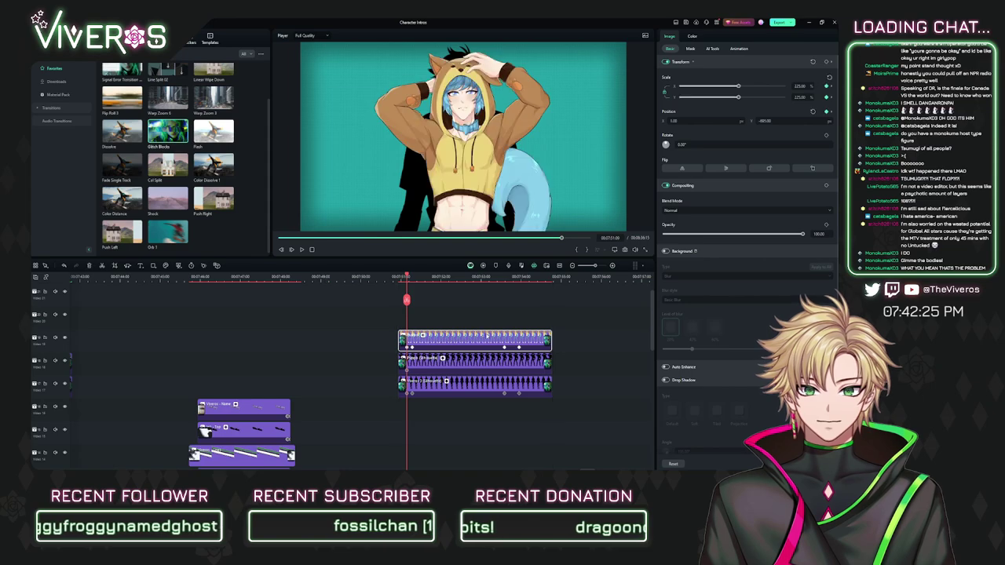
Step: Lower the opacity of both the coloured hooded-character clip and its silhouette to about 37% to compare their alignment
left_click_drag(462, 301, 496, 365)
left_click(731, 234)
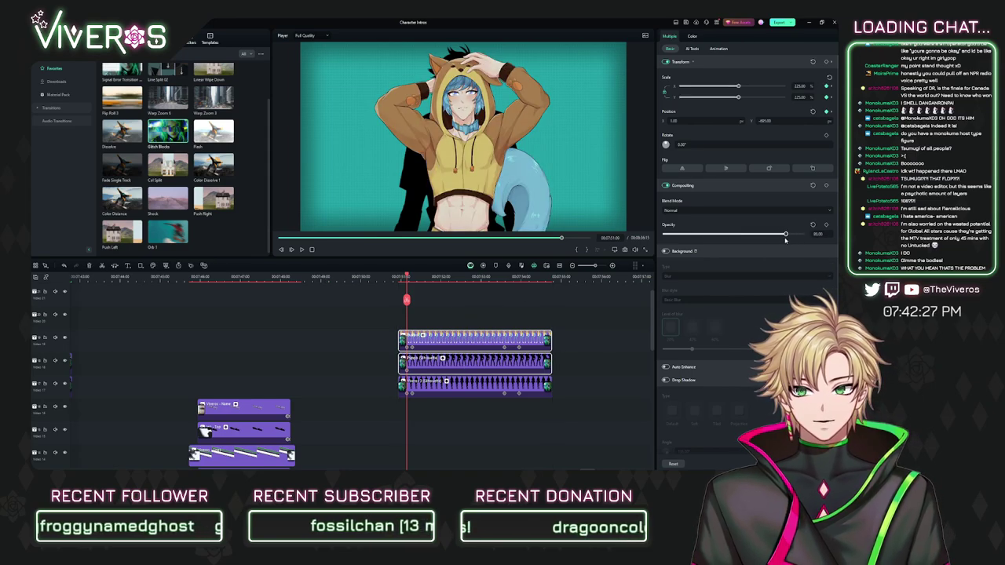
left_click_drag(733, 254, 716, 261)
Step: Copy the upper Viveros character clip from the first intro set and paste it into the empty space after the stacked clips
left_click_drag(587, 324, 587, 300)
scroll(518, 314, "down", 3)
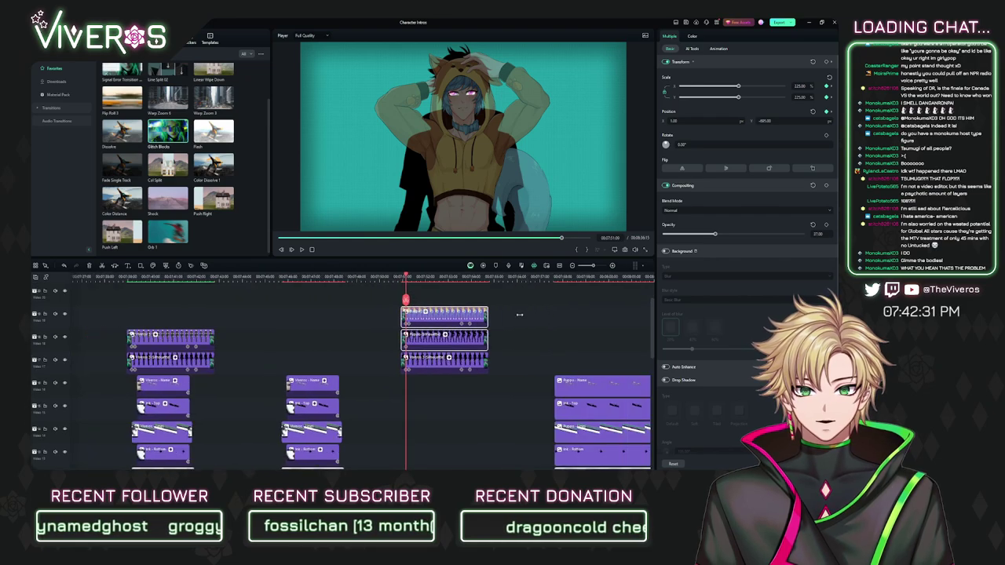
left_click(278, 337)
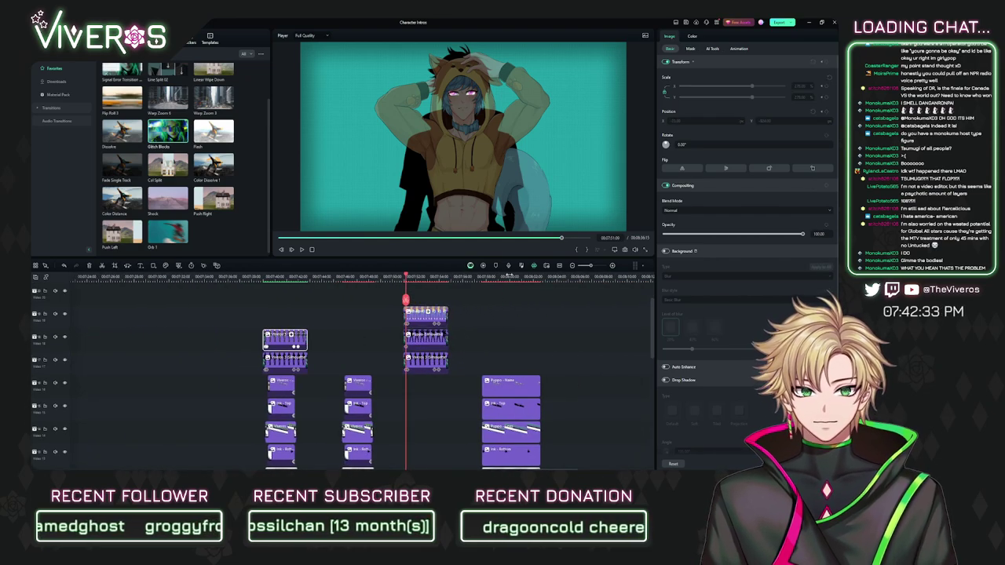
left_click(509, 277)
key("ctrl+v")
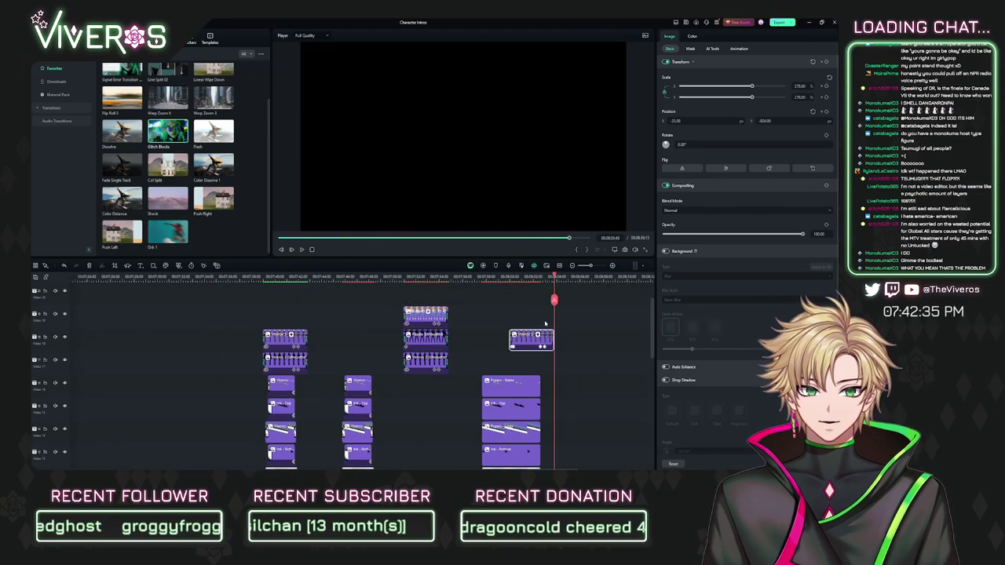
Step: Move the hooded character's coloured and silhouette clips up one track, then place the pasted Viveros clip directly beneath them, aligned at the start
left_click_drag(532, 336, 489, 315)
left_click(420, 278)
scroll(514, 294, "up", 3)
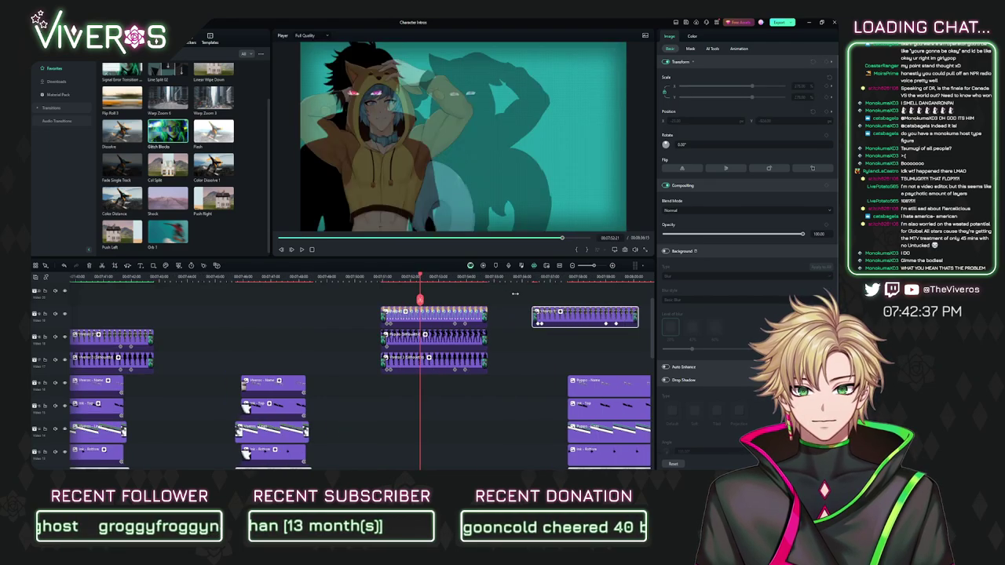
left_click_drag(549, 317, 544, 340)
left_click_drag(446, 303, 417, 337)
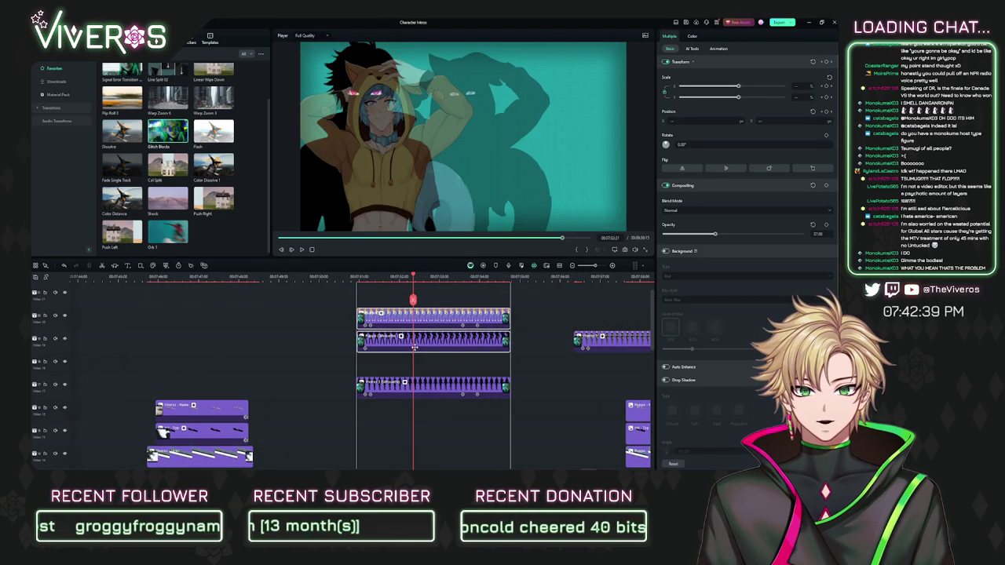
left_click_drag(610, 342, 393, 367)
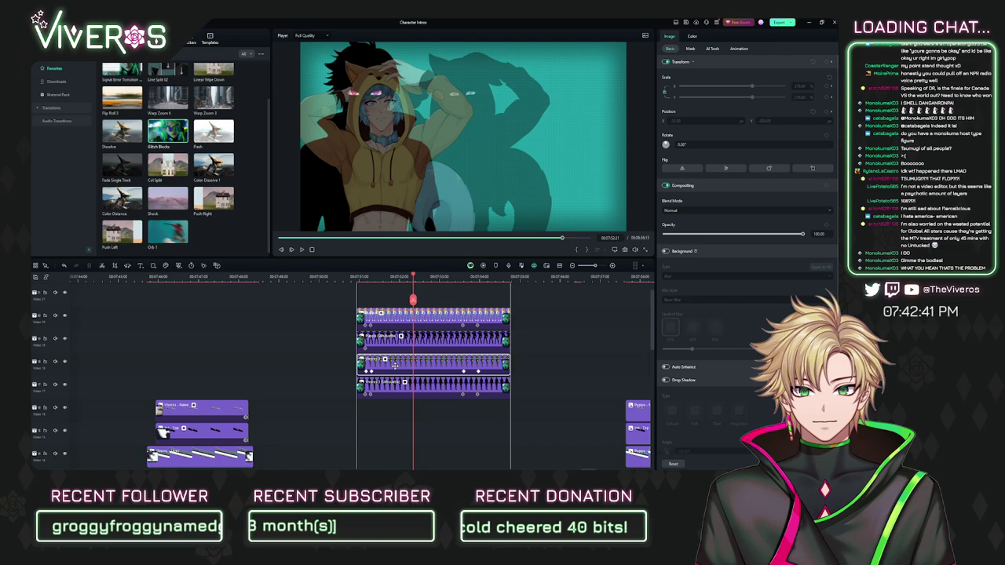
scroll(471, 292, "up", 3)
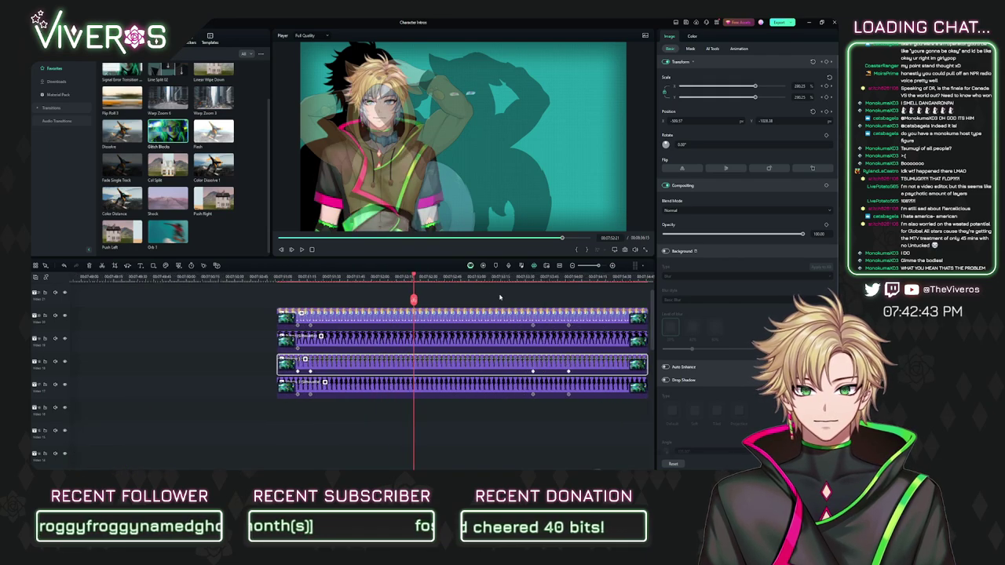
Step: Add scale and position keyframes to the hooded silhouette at the times of the Viveros clip's second, third and fourth keyframes
left_click(310, 277)
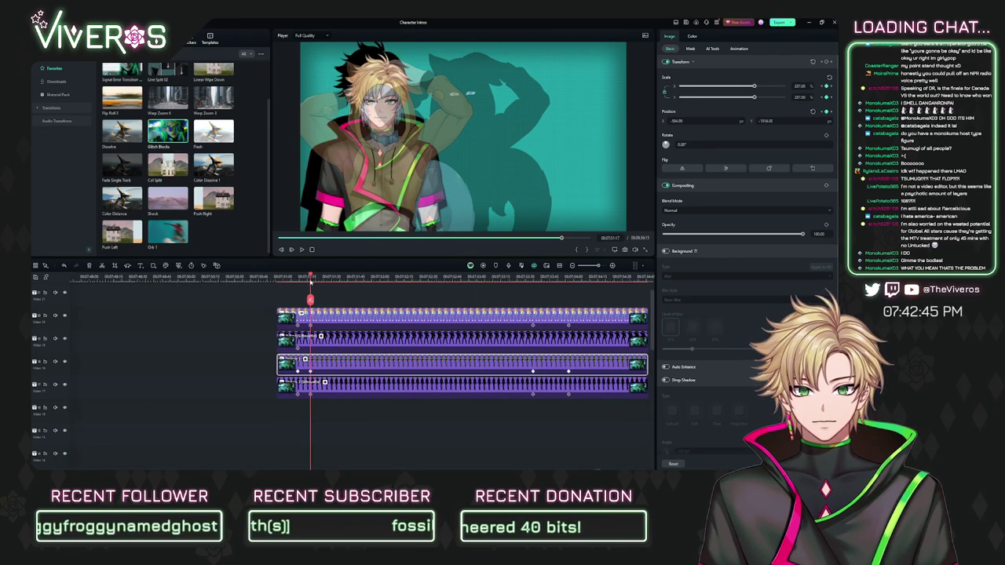
left_click(327, 344)
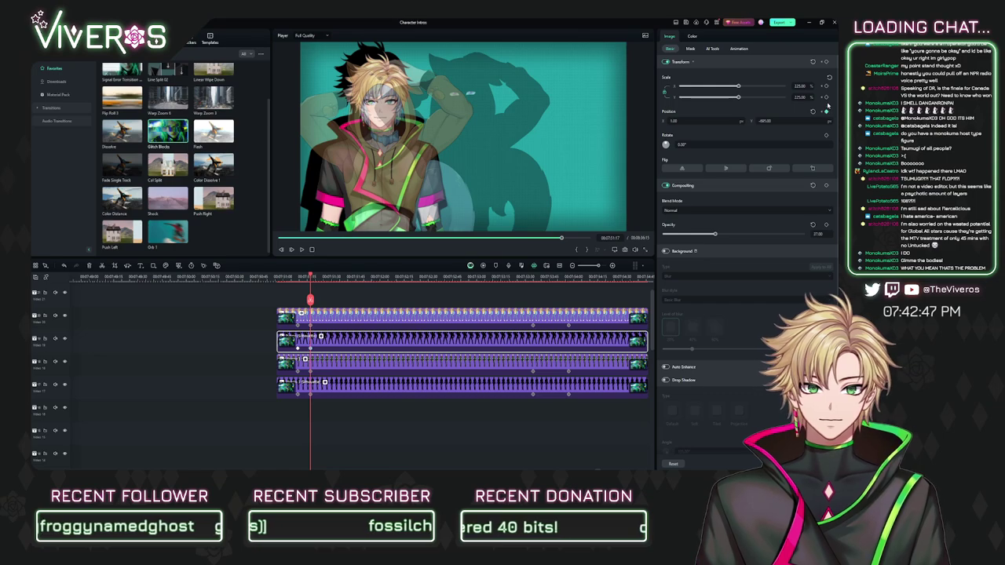
left_click(827, 98)
left_click(534, 277)
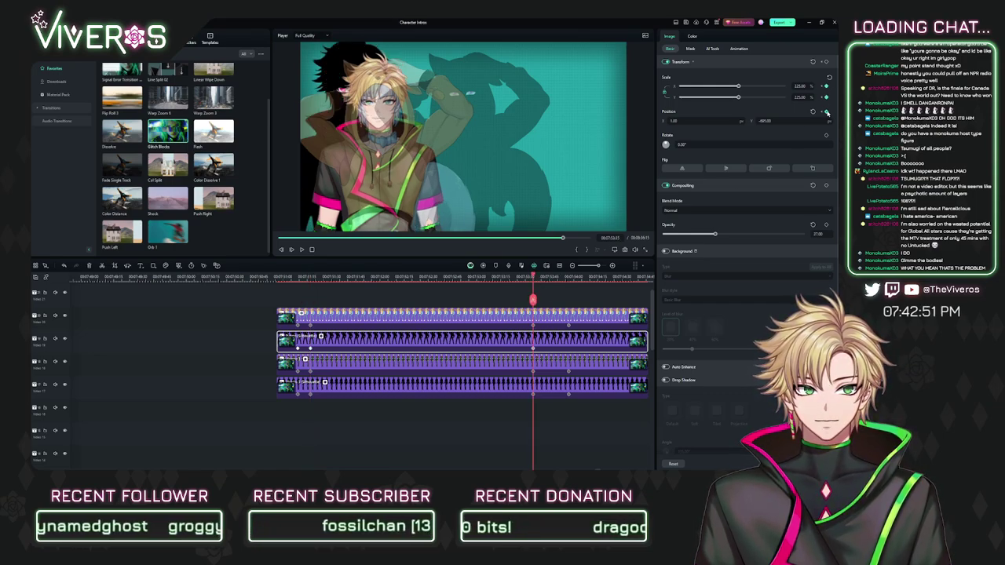
left_click(568, 277)
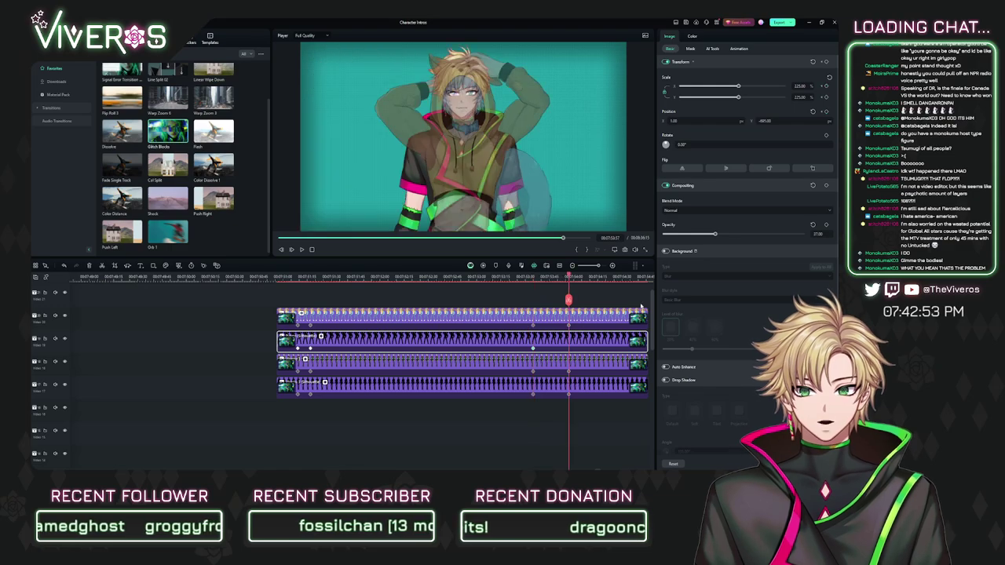
left_click(827, 87)
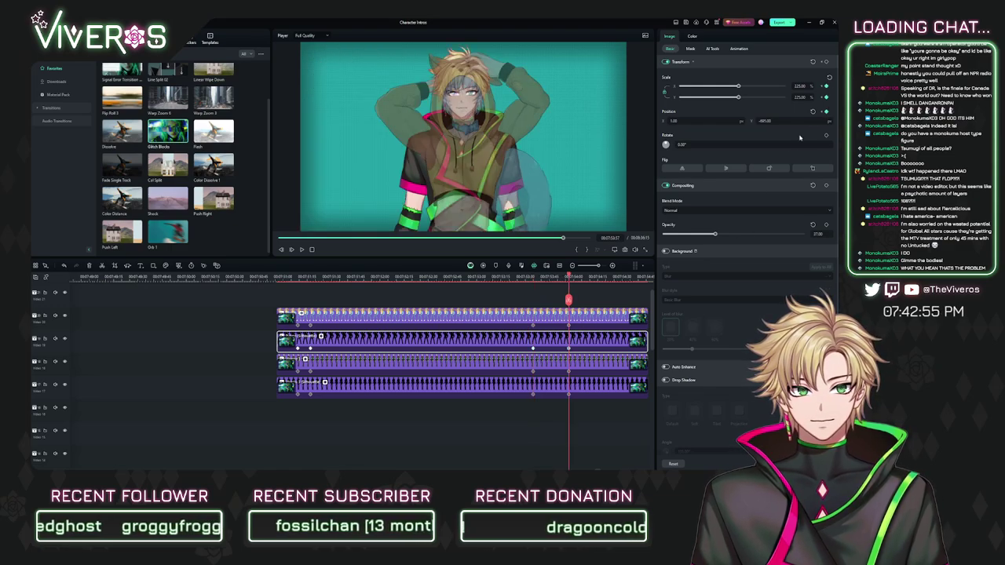
Step: At the second keyframe, lower the coloured Viveros clip's opacity to 50% so it can be compared with the hooded character
left_click_drag(519, 275, 628, 309)
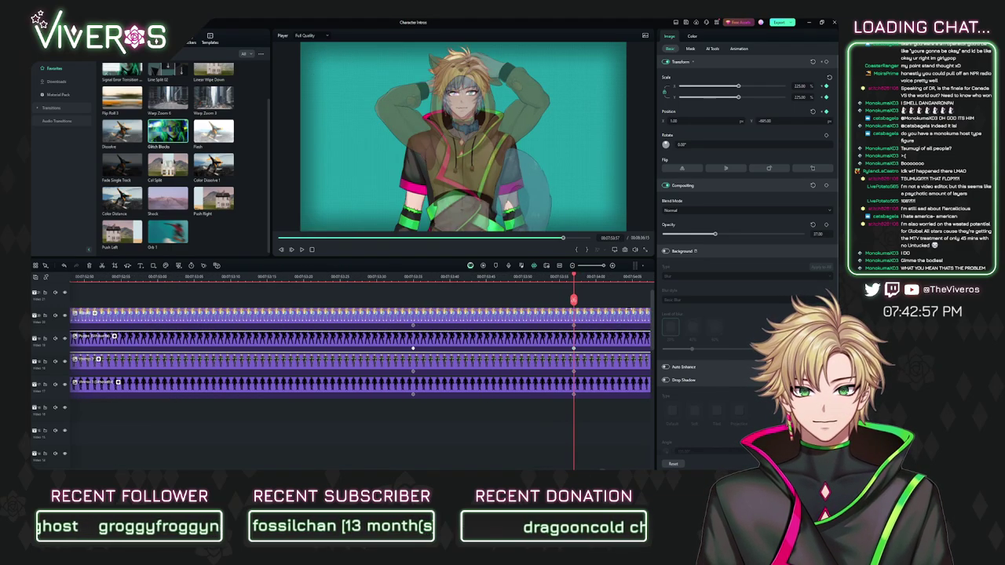
key("ctrl+minus")
key("ctrl+minus")
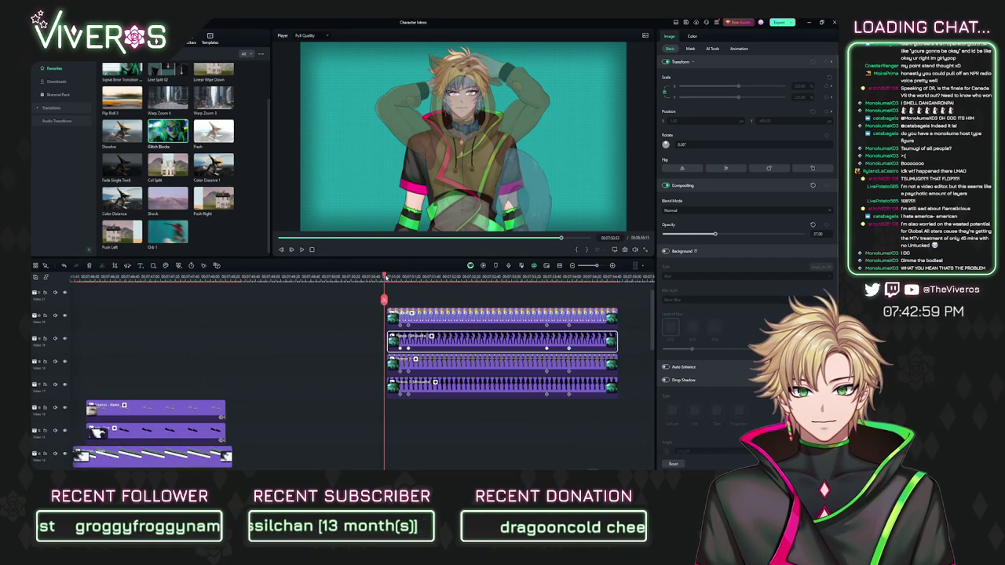
left_click_drag(386, 277, 460, 318)
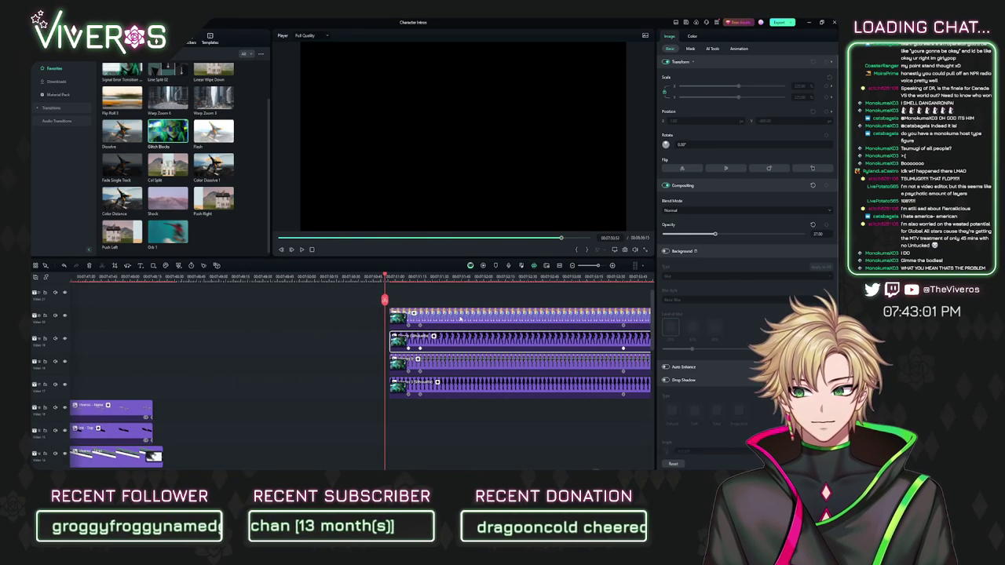
scroll(440, 309, "right", 2)
left_click_drag(326, 278, 525, 299)
left_click_drag(431, 309, 498, 314)
left_click(468, 383)
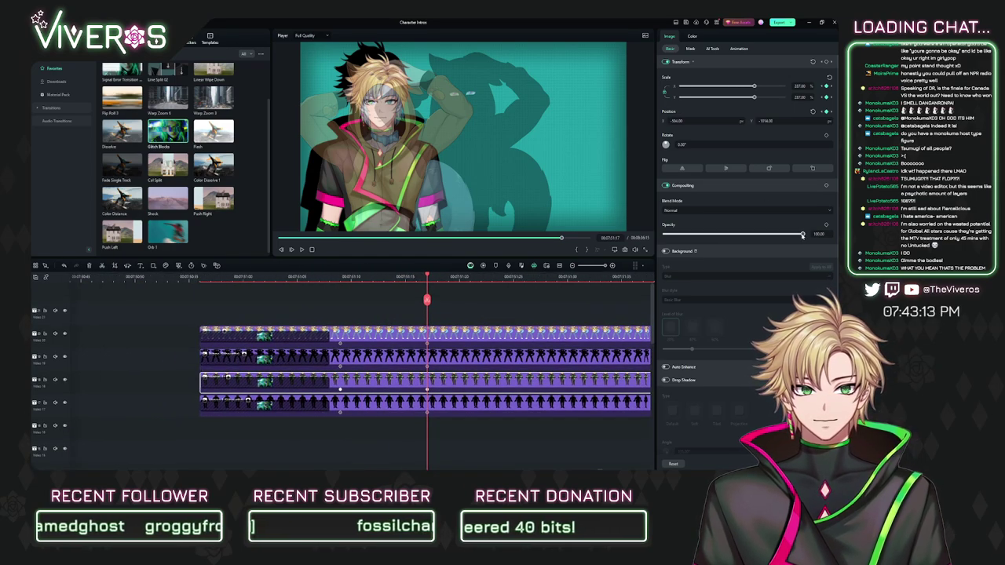
left_click_drag(802, 234, 736, 243)
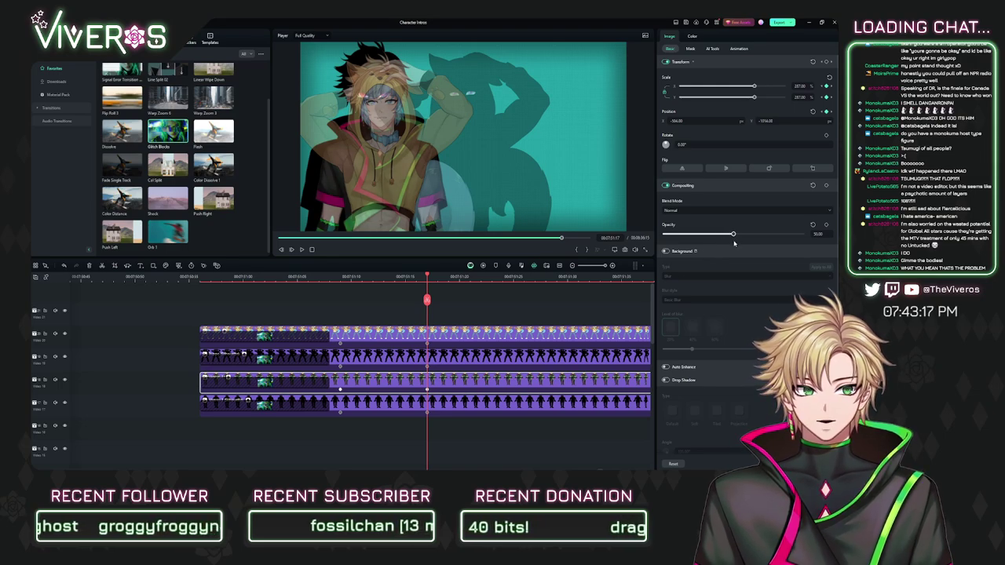
Step: Set the hooded silhouette's second keyframe to 275% scale and adjust its X and Y position to match the Viveros framing
left_click(444, 358)
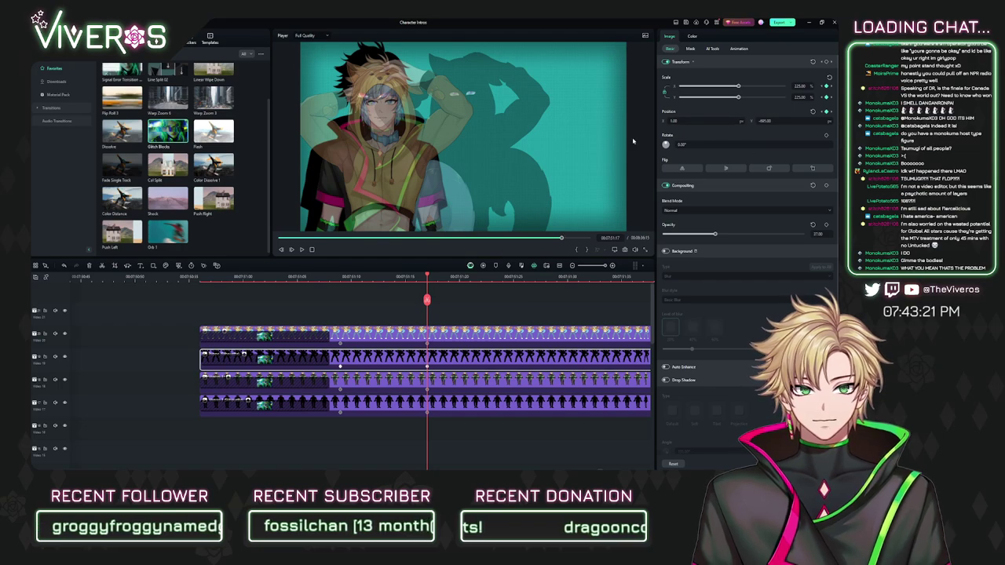
left_click(457, 381)
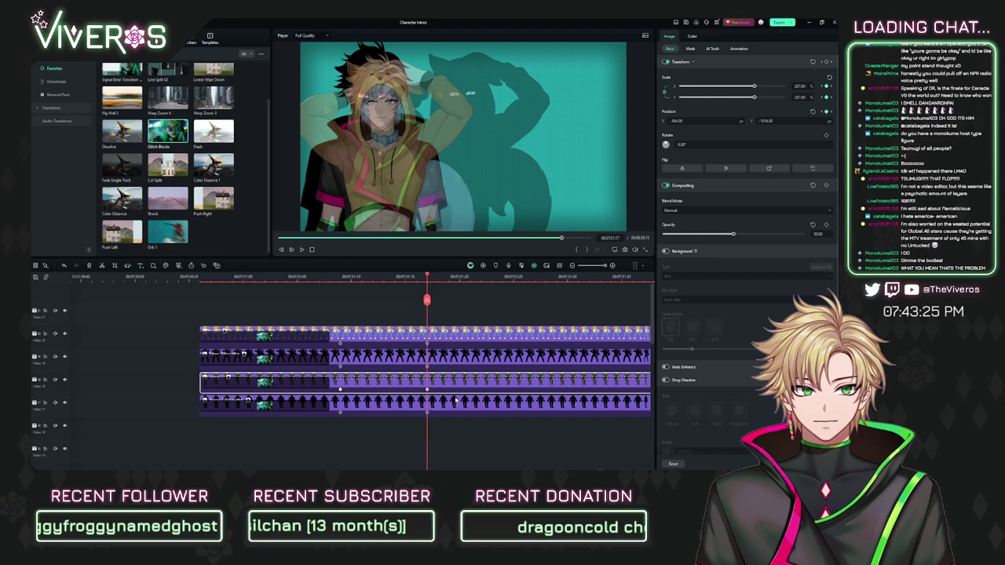
left_click(454, 355)
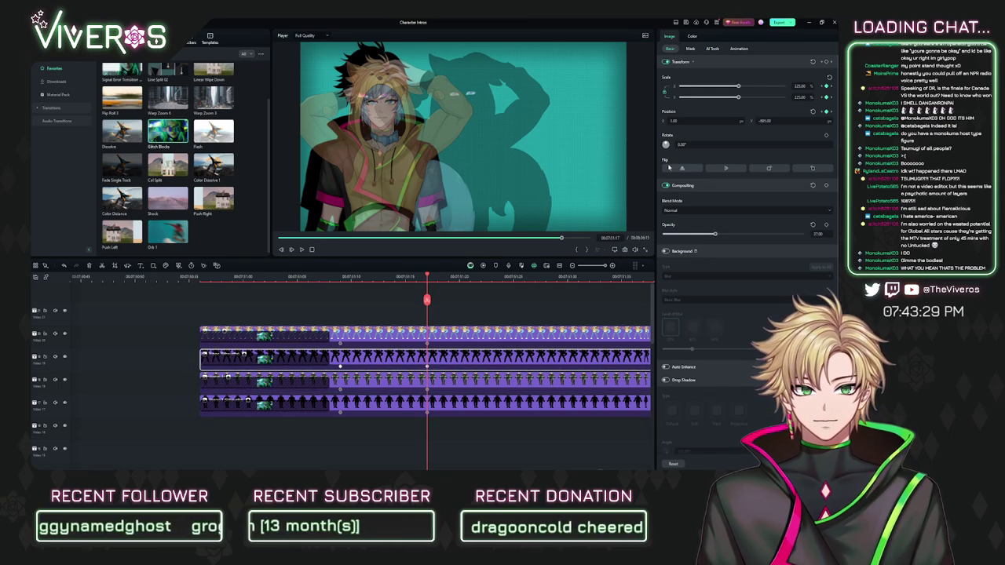
left_click_drag(707, 121, 488, 121)
left_click_drag(780, 121, 785, 122)
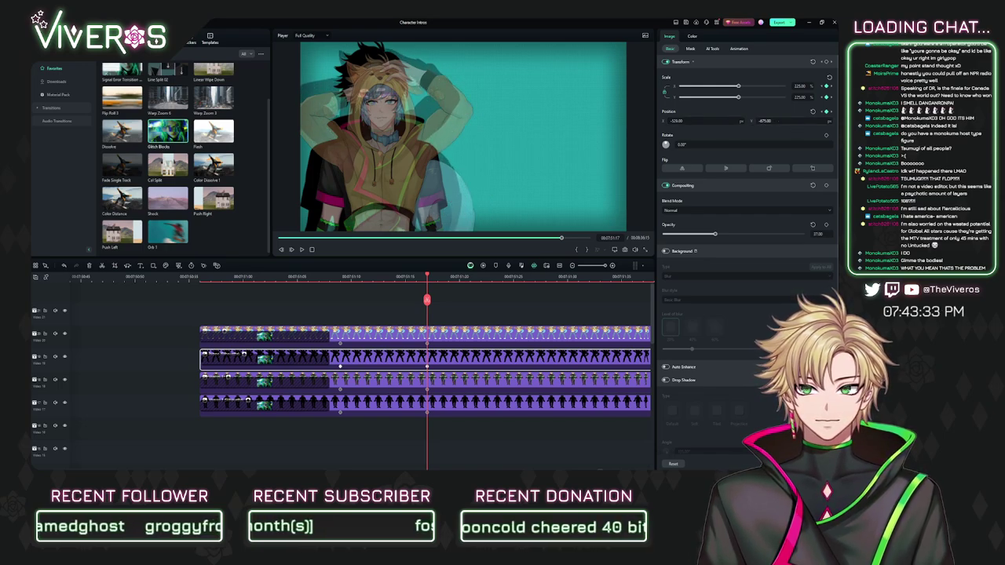
left_click_drag(800, 86, 813, 86)
left_click_drag(791, 121, 675, 122)
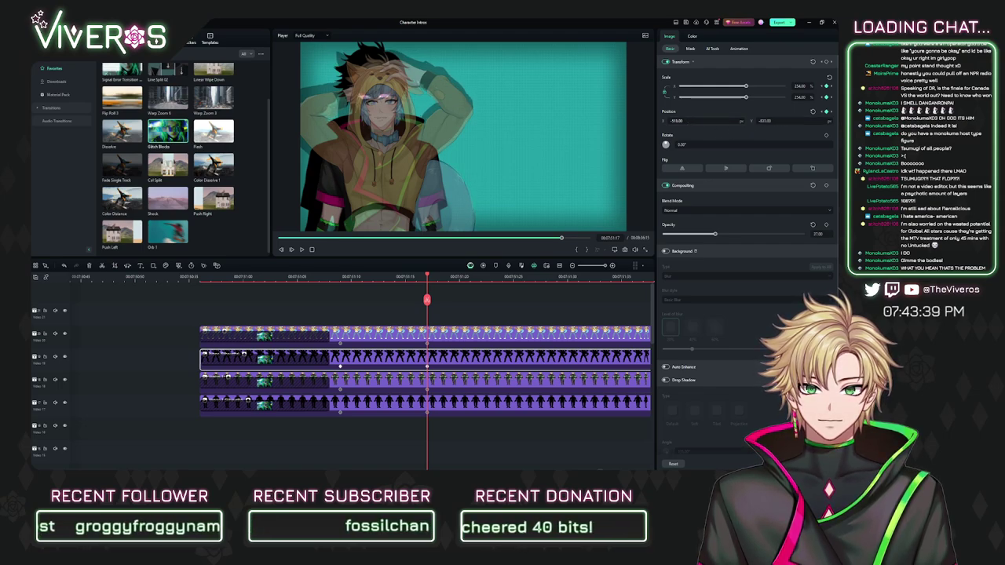
left_click_drag(775, 120, 715, 123)
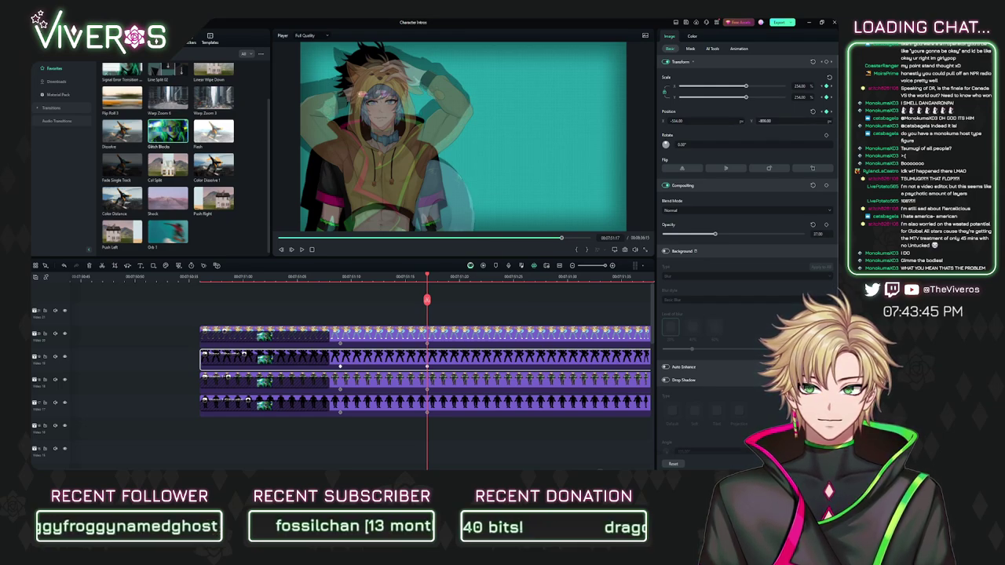
left_click_drag(770, 121, 686, 121)
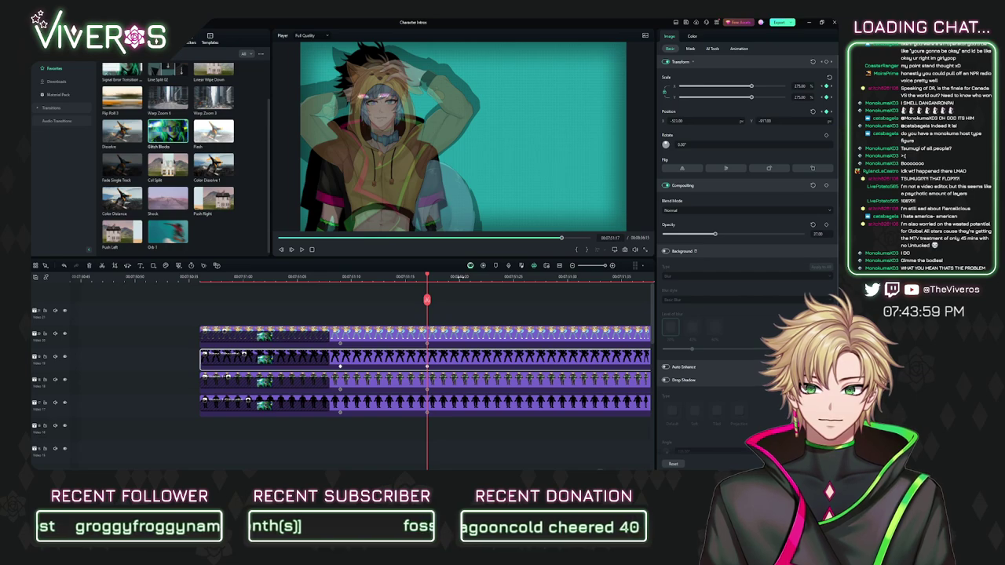
Step: Compare the hooded silhouette's second and third keyframes, then set its scale at the third keyframe to 300%
left_click(465, 308)
scroll(469, 306, "right", 2)
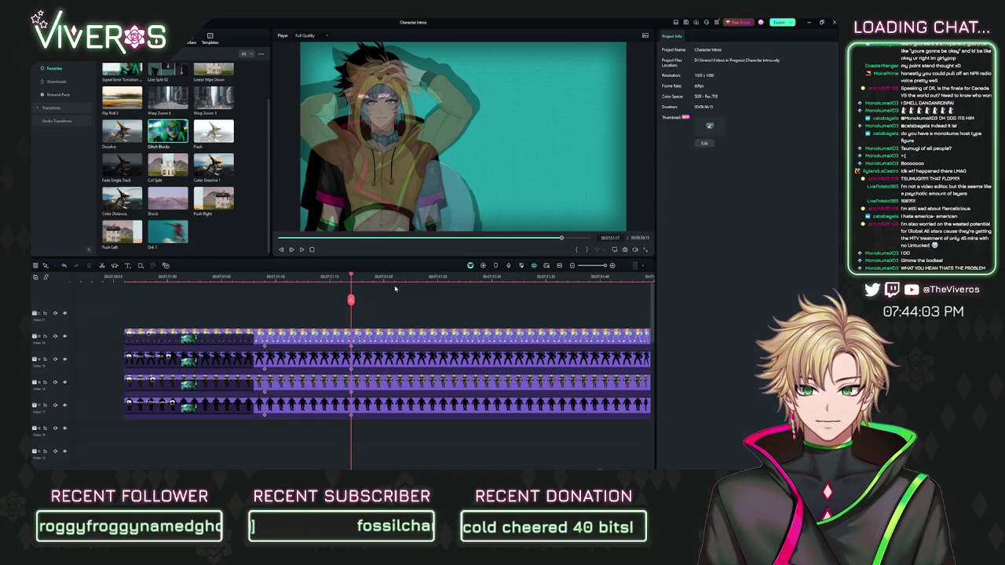
scroll(395, 289, "down", 3)
left_click_drag(518, 306, 317, 296)
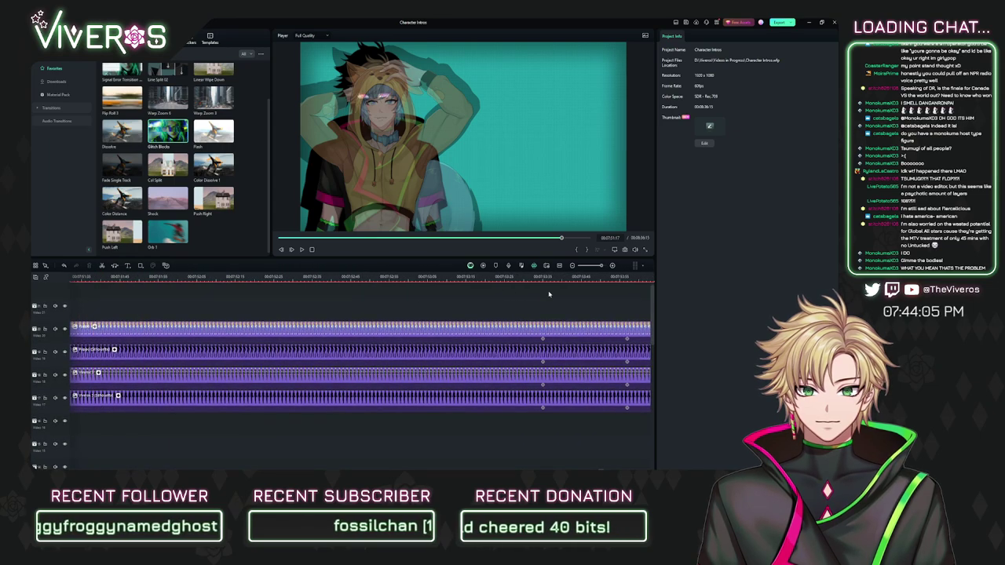
left_click(543, 282)
scroll(576, 331, "up", 1)
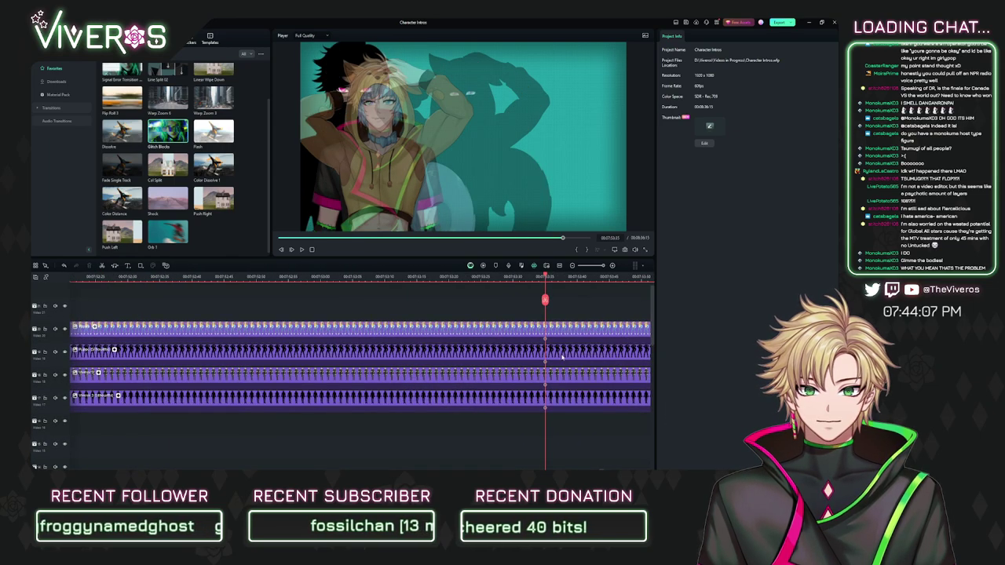
left_click(562, 356)
scroll(562, 330, "right", 2)
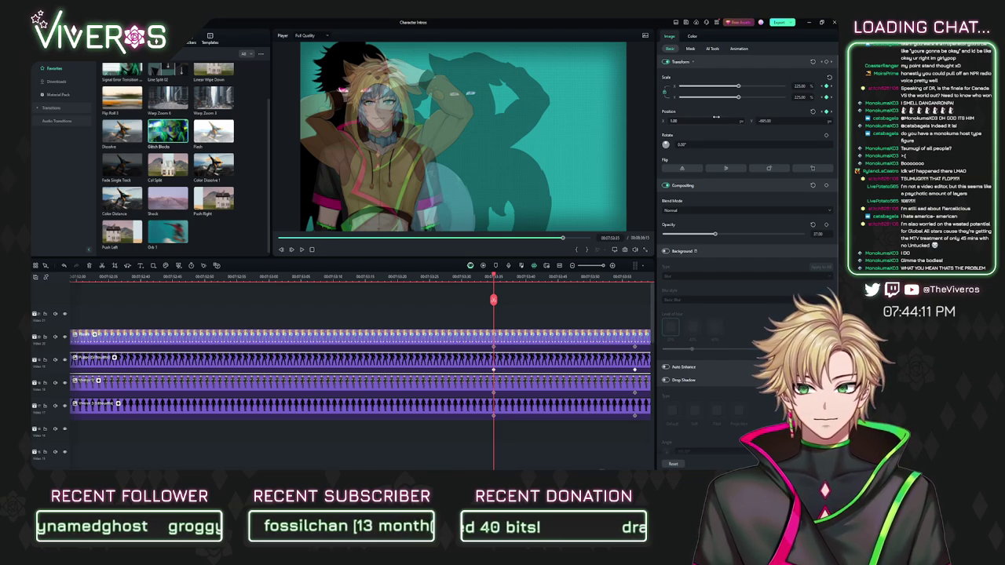
left_click_drag(470, 287, 369, 289)
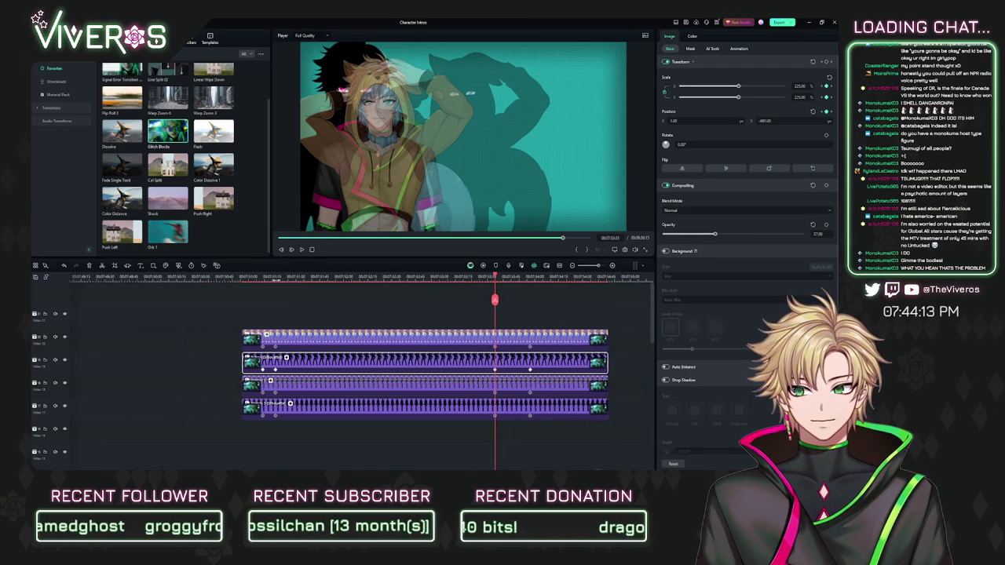
left_click(276, 280)
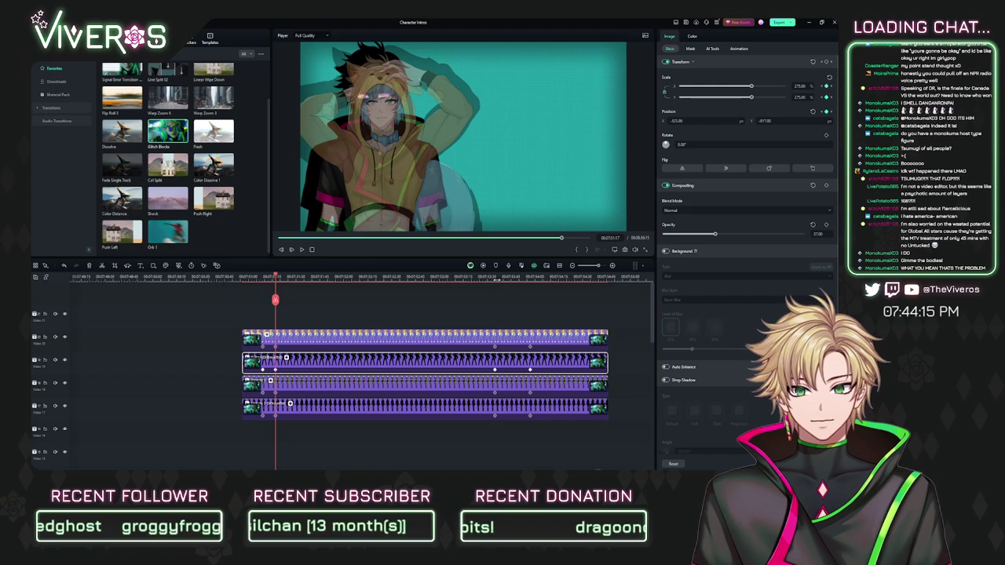
left_click(495, 278)
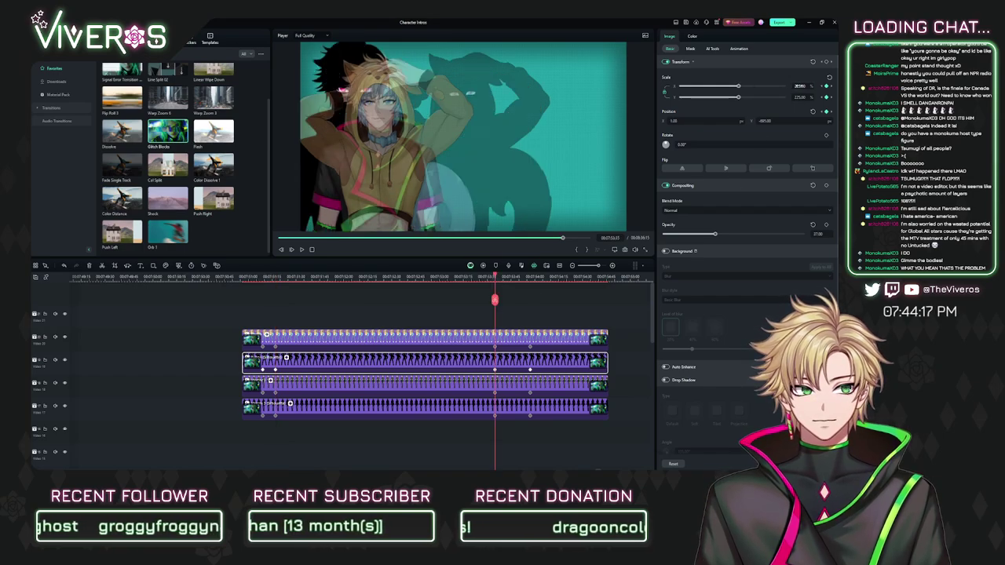
left_click(799, 85)
type("300")
key("Return")
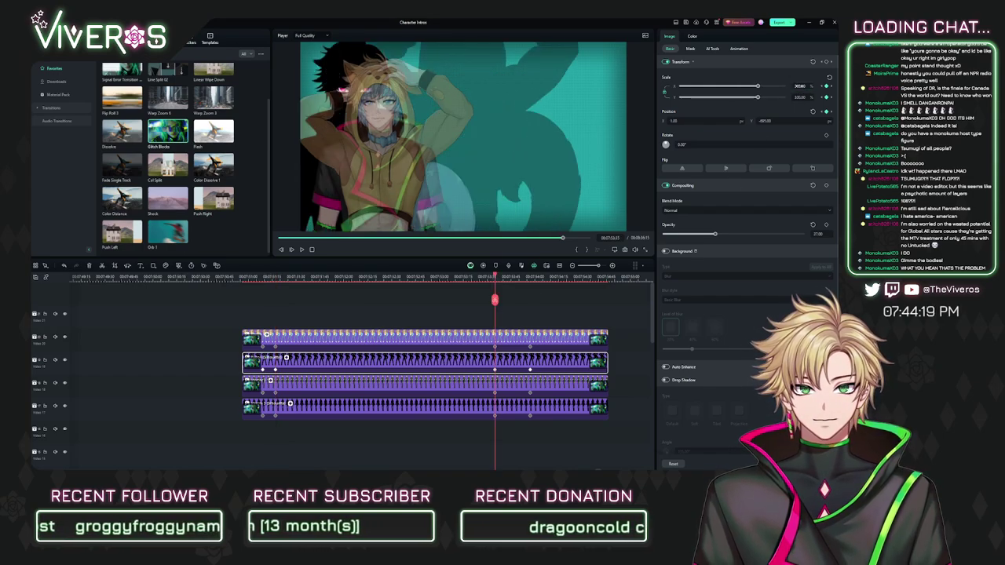
Step: Adjust the hooded silhouette's X and Y position at the third keyframe so it lines up with the Viveros character
left_click_drag(765, 121, 654, 121)
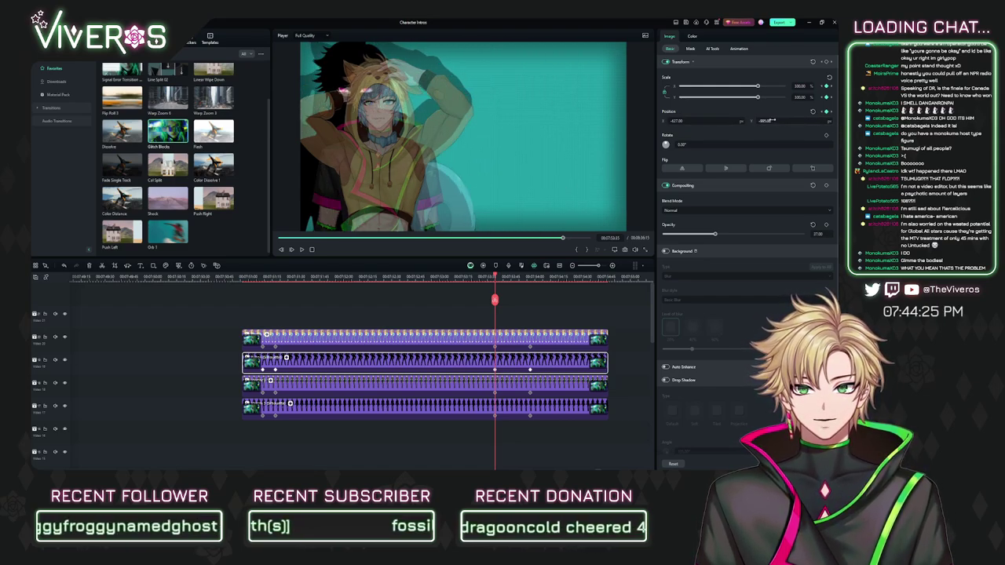
left_click_drag(772, 120, 773, 120)
left_click_drag(708, 120, 707, 120)
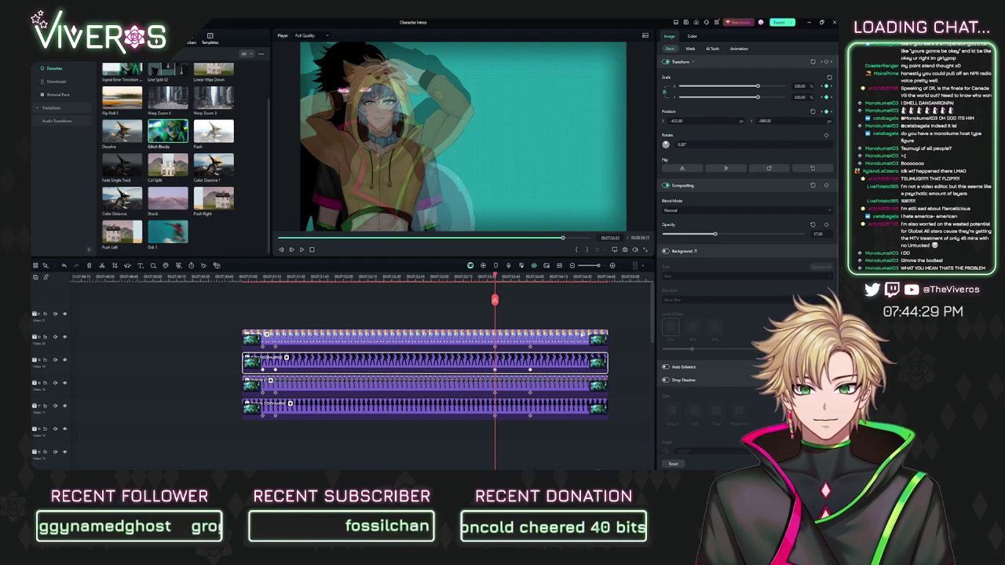
Step: Restore the opacity of the hooded character's silhouette and coloured clips to 100%
scroll(546, 307, "right", 5)
left_click_drag(464, 280, 499, 287)
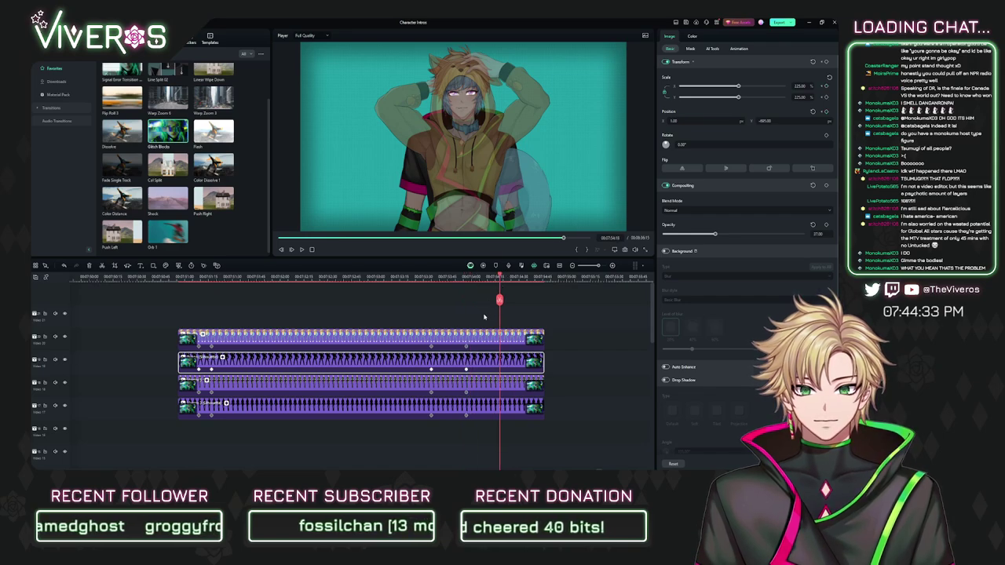
left_click(496, 338, "ctrl")
left_click_drag(716, 234, 824, 241)
left_click_drag(539, 281, 498, 363)
Step: Move the hooded character's coloured and silhouette clips above the second intro's layers, offset from them as in the first intro set
left_click(433, 308)
scroll(385, 365, "down", 1)
scroll(385, 365, "left", 1)
left_click_drag(561, 307, 448, 351)
scroll(511, 372, "down", 6)
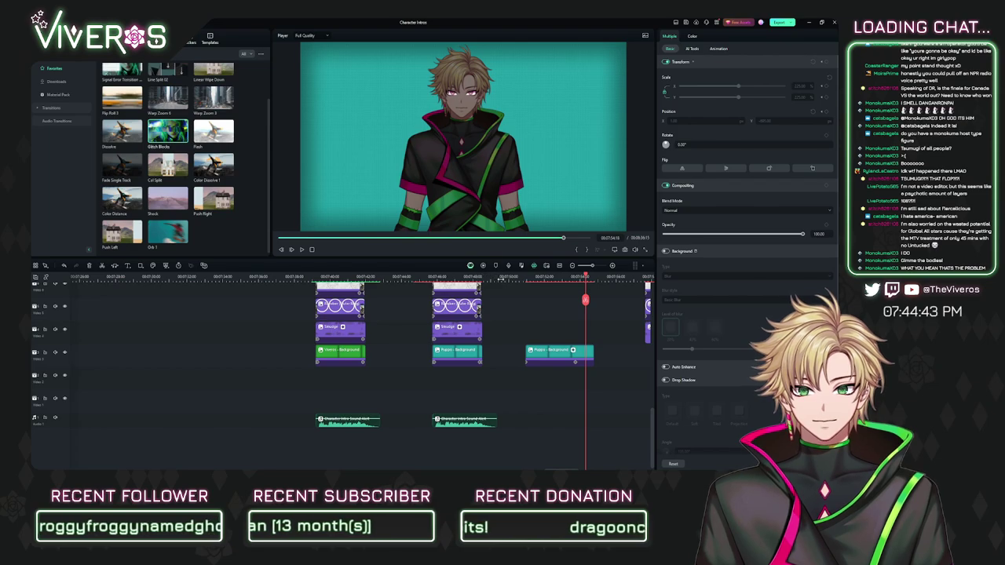
left_click_drag(501, 280, 527, 280)
scroll(298, 333, "up", 7)
left_click_drag(311, 323, 366, 271)
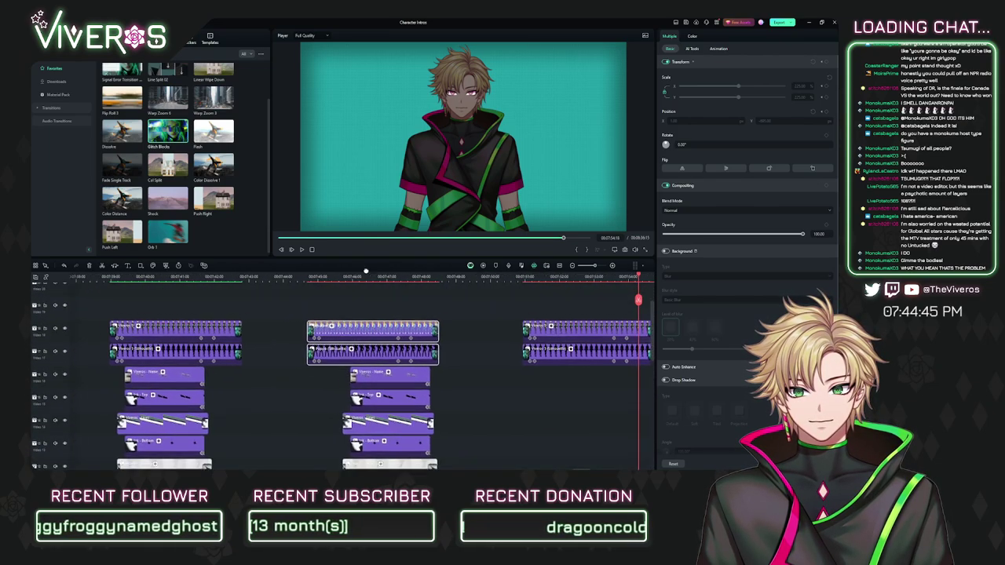
left_click_drag(364, 329, 391, 328)
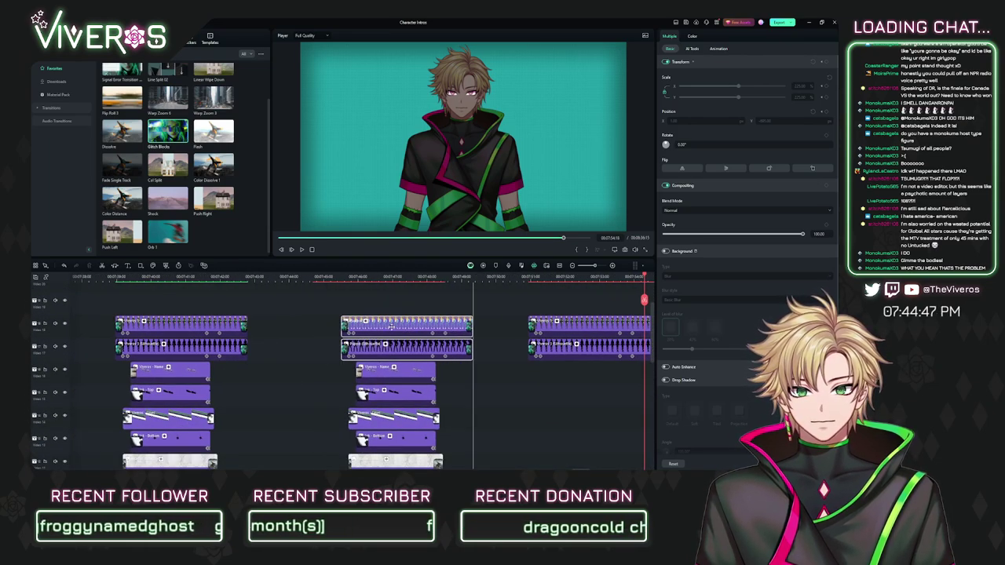
Step: Compare the layer stacks and mid-intro frames of the hooded character's intro and the first Viveros intro
left_click(411, 277)
scroll(479, 297, "down", 3)
scroll(479, 297, "down", 4)
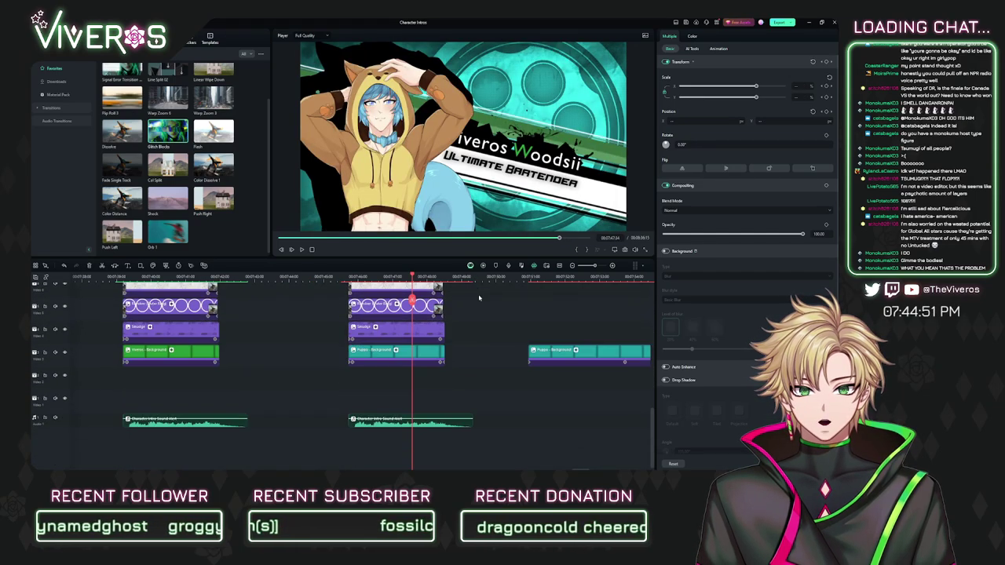
scroll(252, 335, "up", 1)
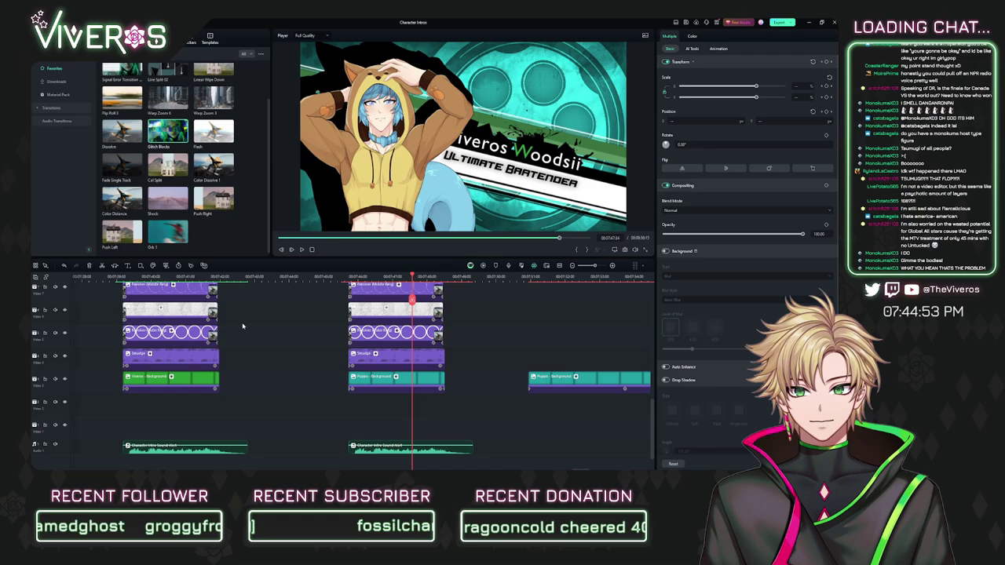
scroll(243, 326, "up", 6)
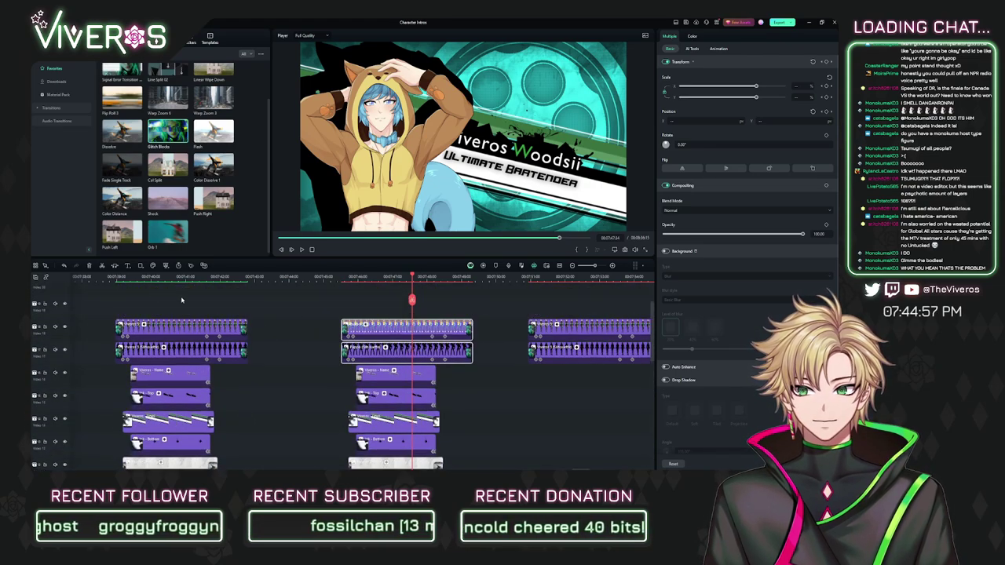
left_click(128, 277)
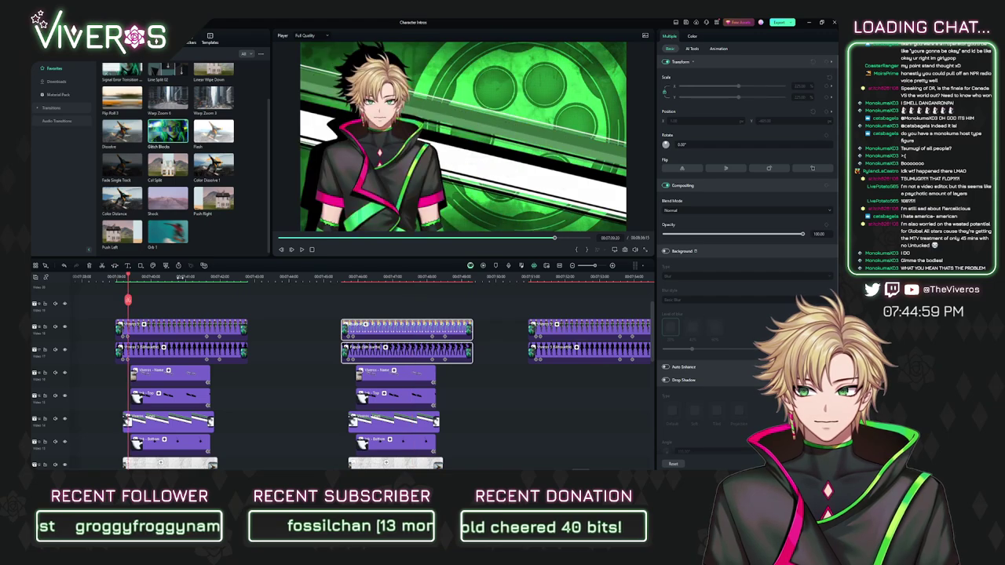
scroll(285, 305, "up", 5)
left_click_drag(236, 304, 413, 281)
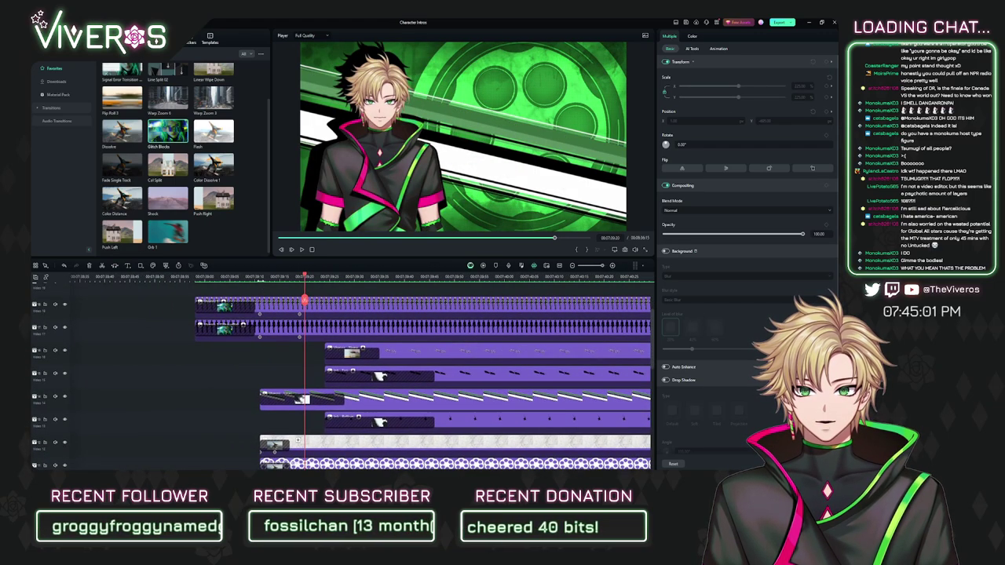
Step: Preview the second intro from its start and check its layers and their timing around the title frame
scroll(498, 310, "right", 5)
scroll(497, 309, "up", 1)
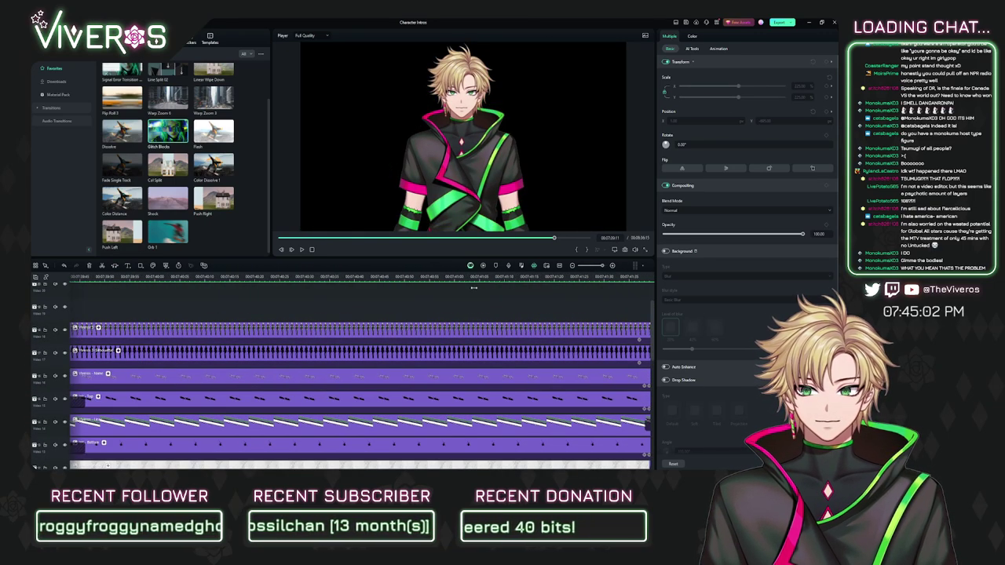
scroll(472, 288, "down", 5)
scroll(440, 315, "up", 2)
scroll(401, 346, "right", 4)
left_click(321, 277)
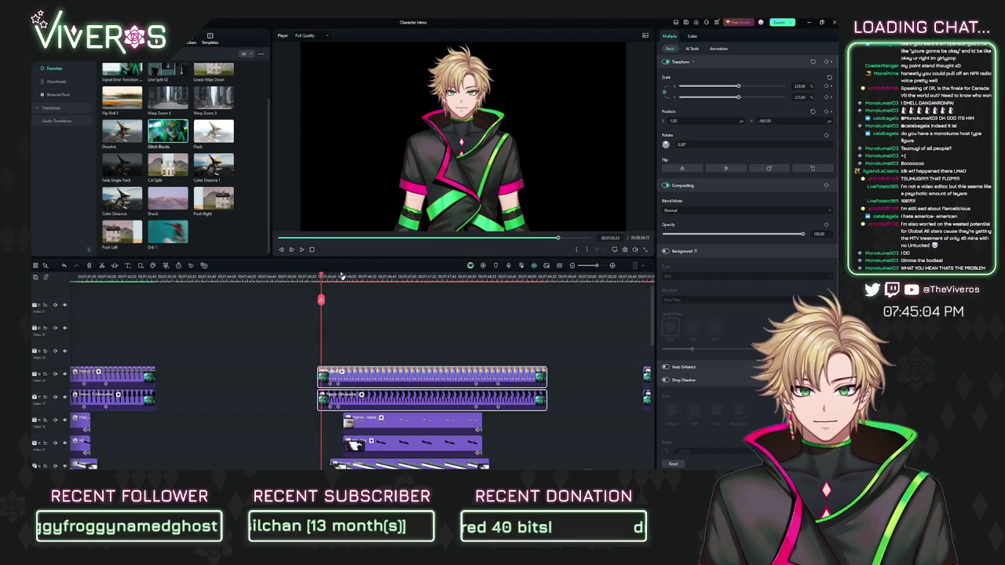
key("alt+Return")
key("Escape")
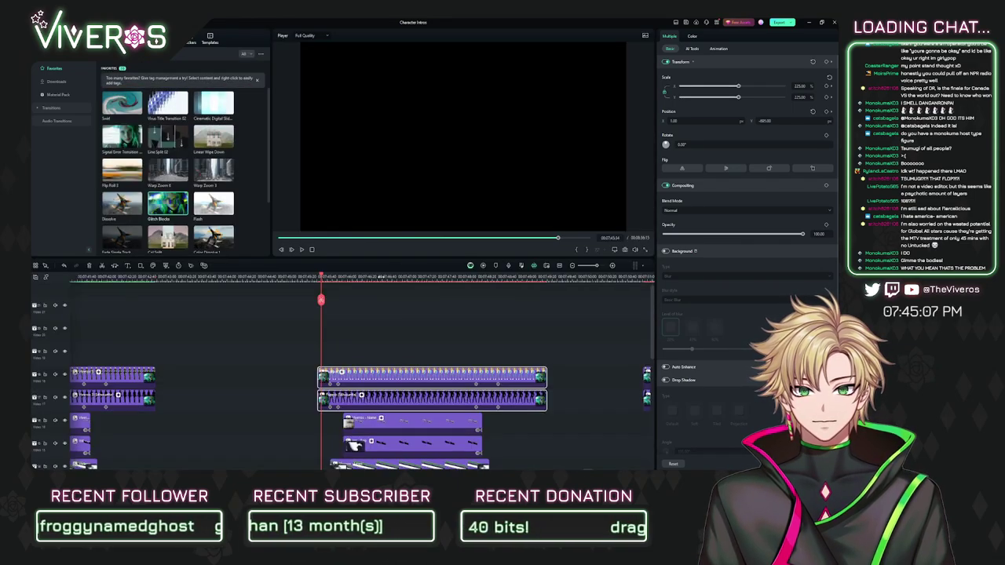
left_click_drag(381, 276, 528, 306)
scroll(528, 306, "down", 3)
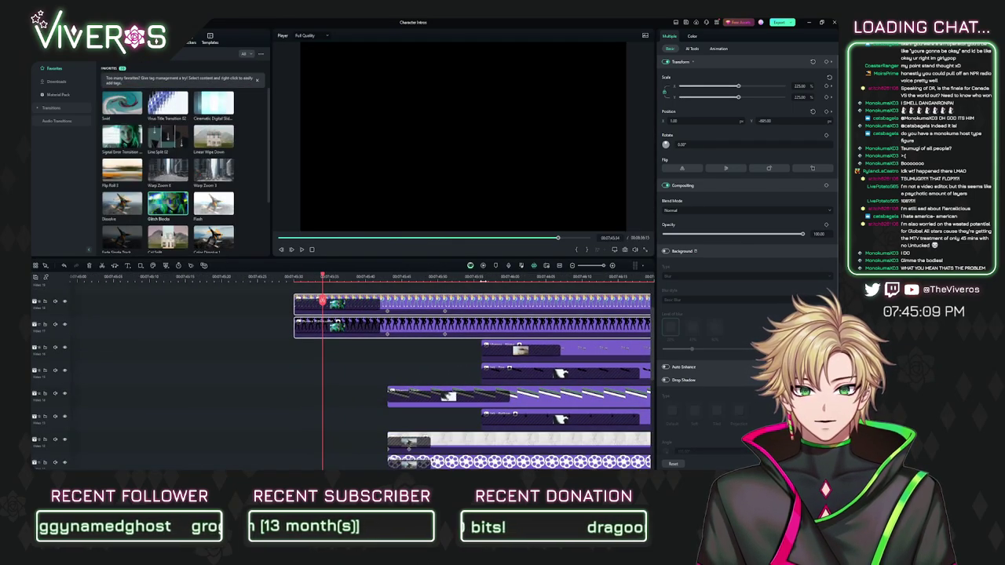
scroll(408, 362, "down", 4)
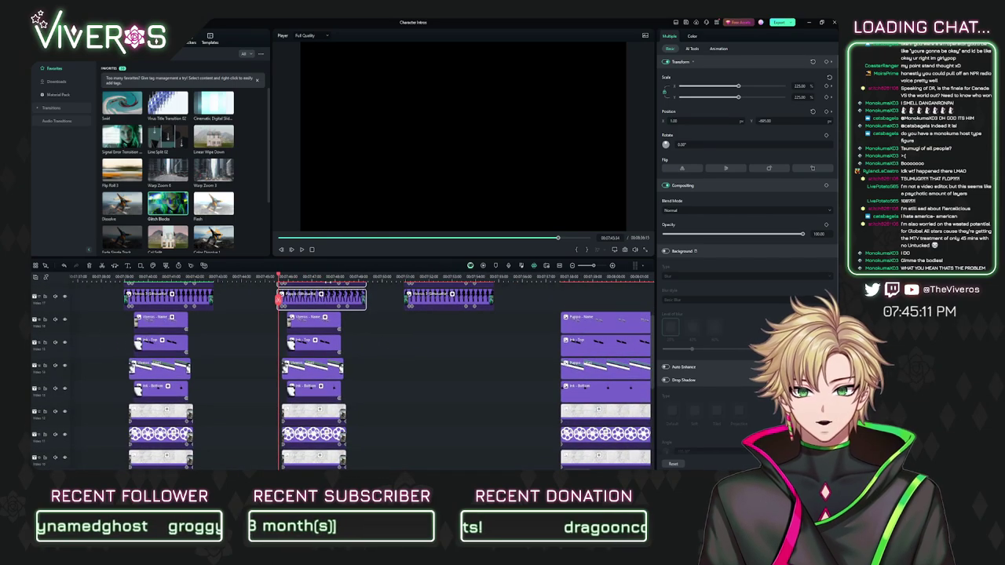
left_click(322, 277)
scroll(447, 324, "up", 3)
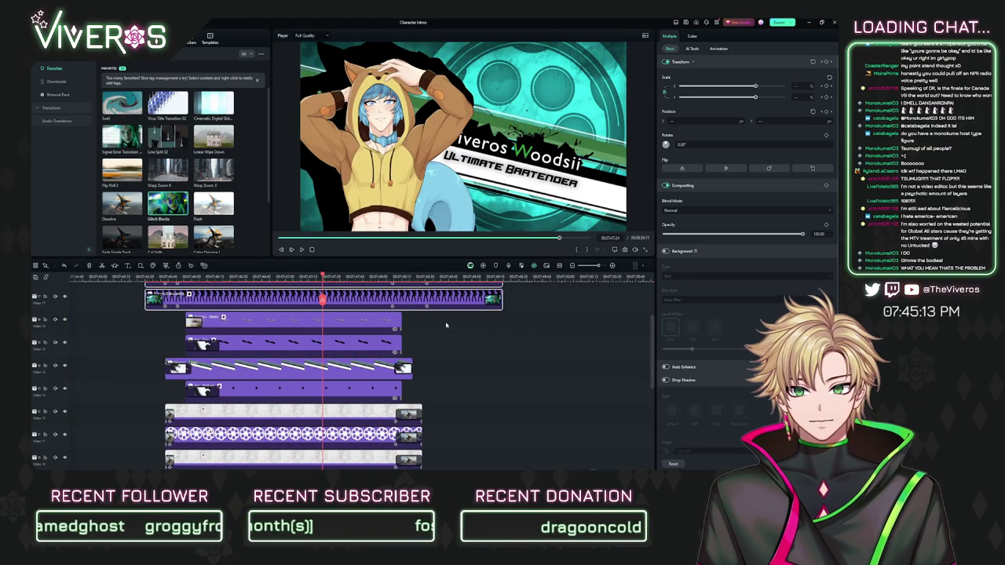
mouse_move(461, 328)
left_mouse_down()
mouse_move(462, 314)
mouse_move(476, 321)
left_mouse_up()
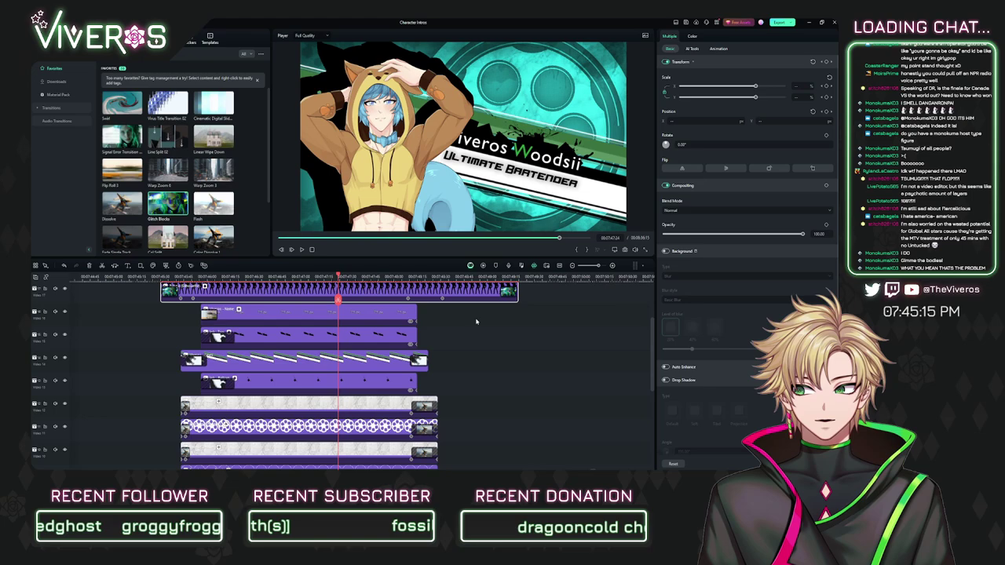
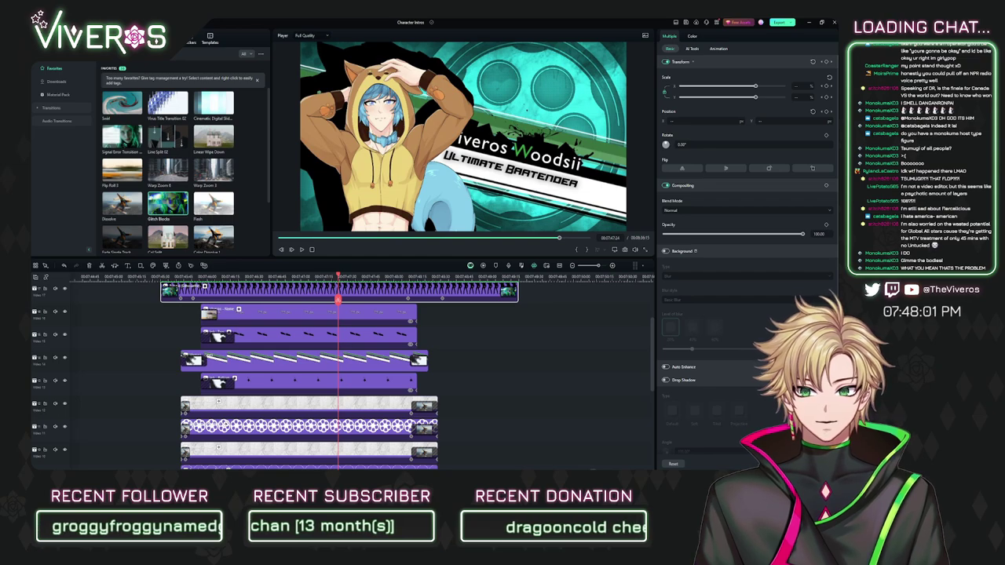
Step: Move the Puppy lines clip from the spare layers further along the timeline to the empty space just after the second intro's layers
scroll(503, 369, "down", 1)
scroll(508, 392, "left", 2)
scroll(509, 405, "up", 2)
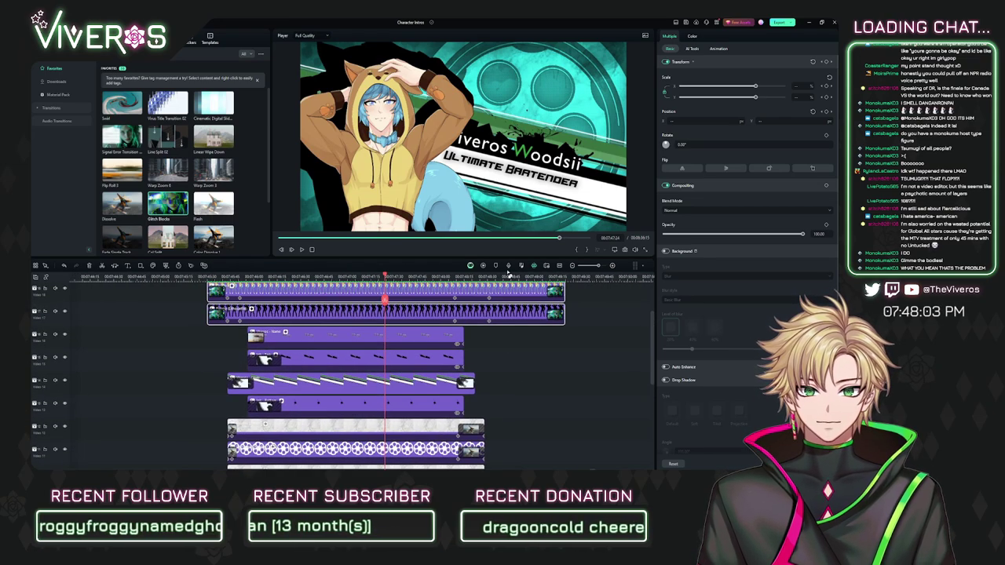
scroll(508, 358, "down", 4)
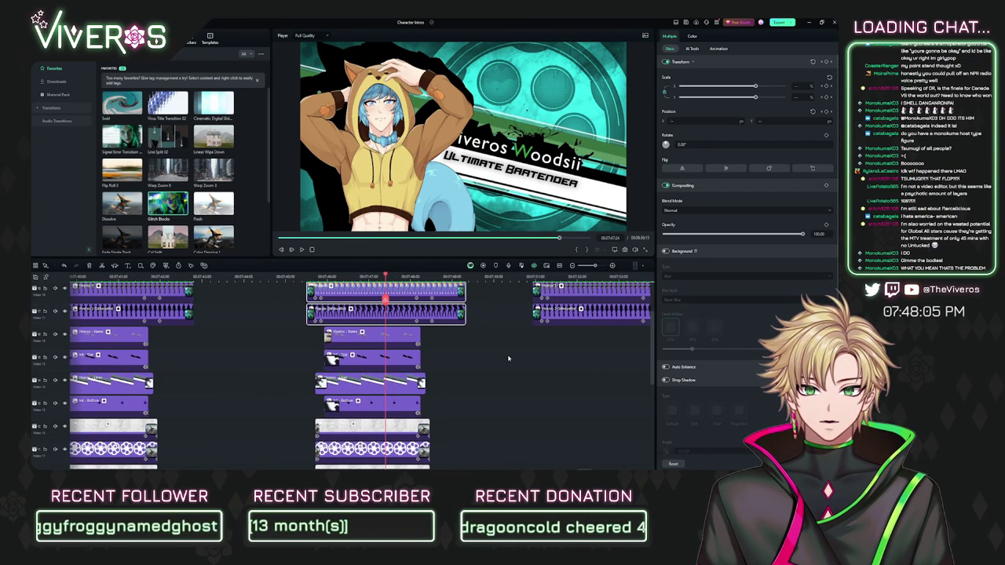
left_click_drag(508, 359, 499, 333)
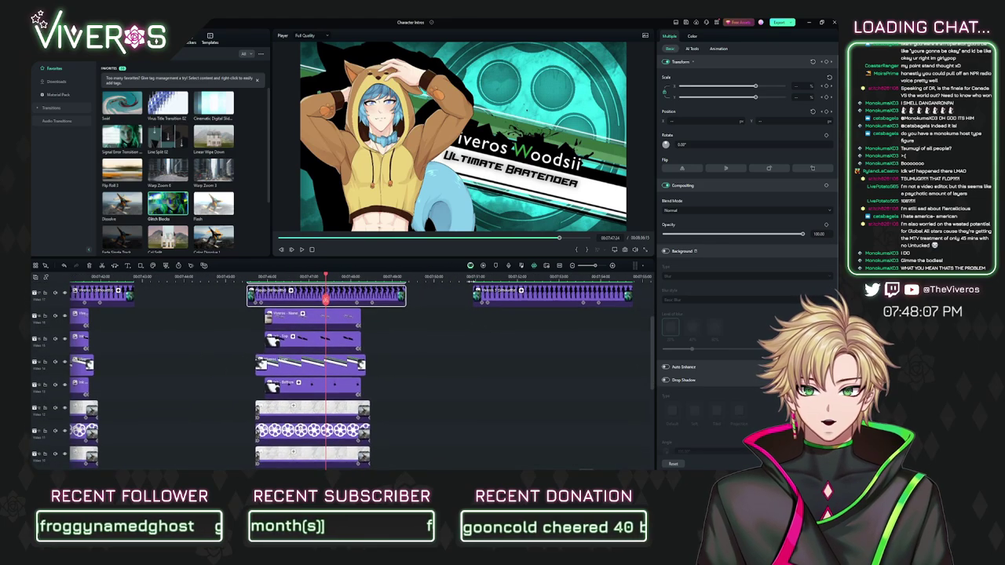
scroll(451, 354, "down", 3)
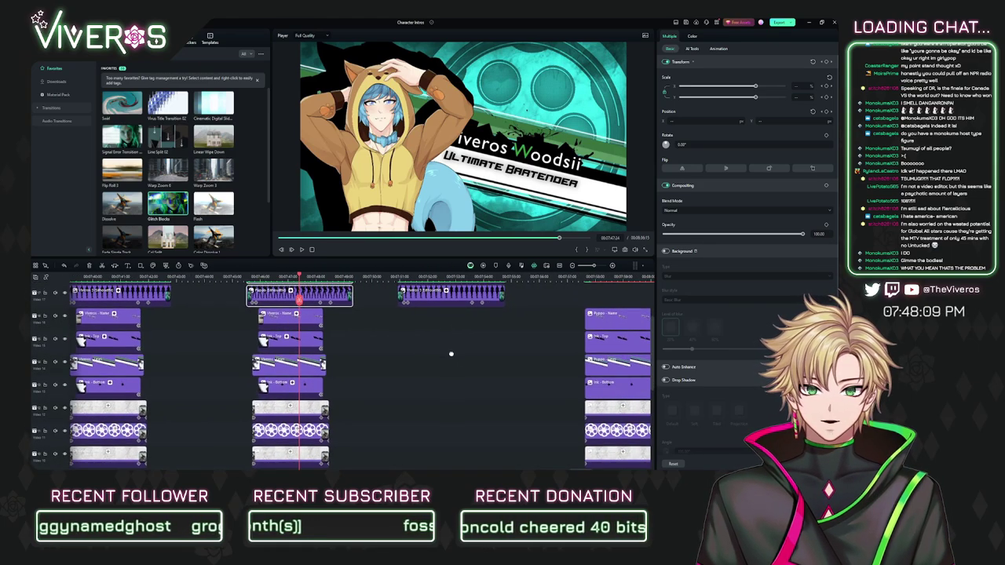
scroll(451, 355, "up", 1)
scroll(450, 354, "left", 2)
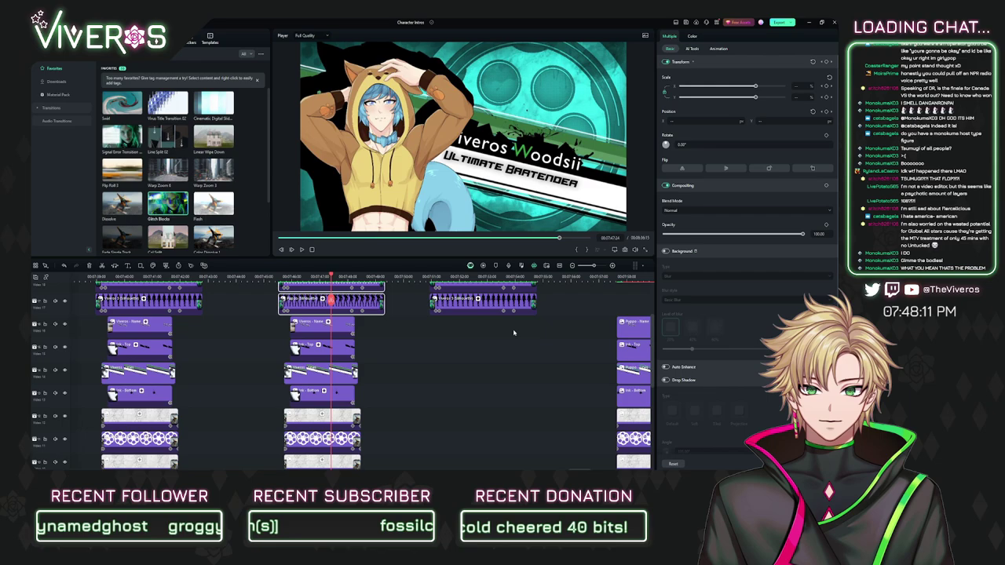
scroll(514, 333, "down", 1)
scroll(491, 326, "right", 2)
left_click_drag(597, 369, 364, 388)
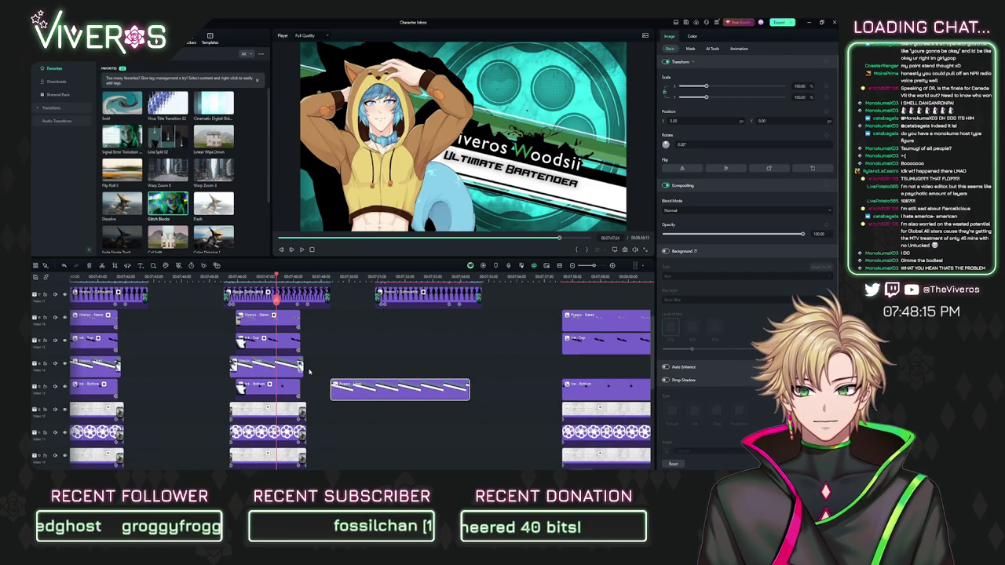
Step: Copy the second intro's Viveros lines clip and paste it directly above the start of the Puppy lines clip as a reference
scroll(314, 362, "down", 2)
scroll(315, 363, "left", 2)
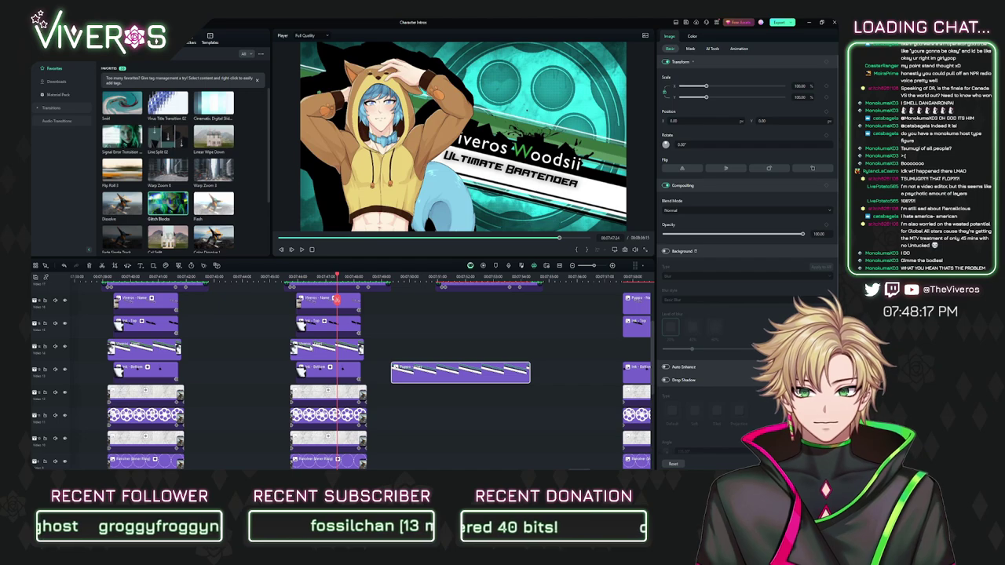
left_click(318, 348)
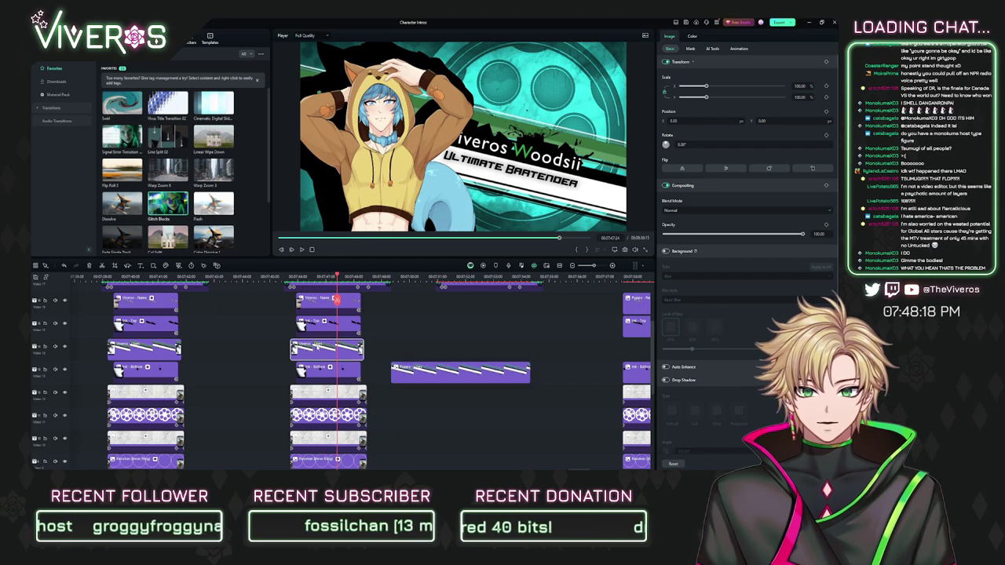
left_click(397, 275)
key("ctrl+v")
left_click(398, 275)
scroll(476, 308, "up", 3)
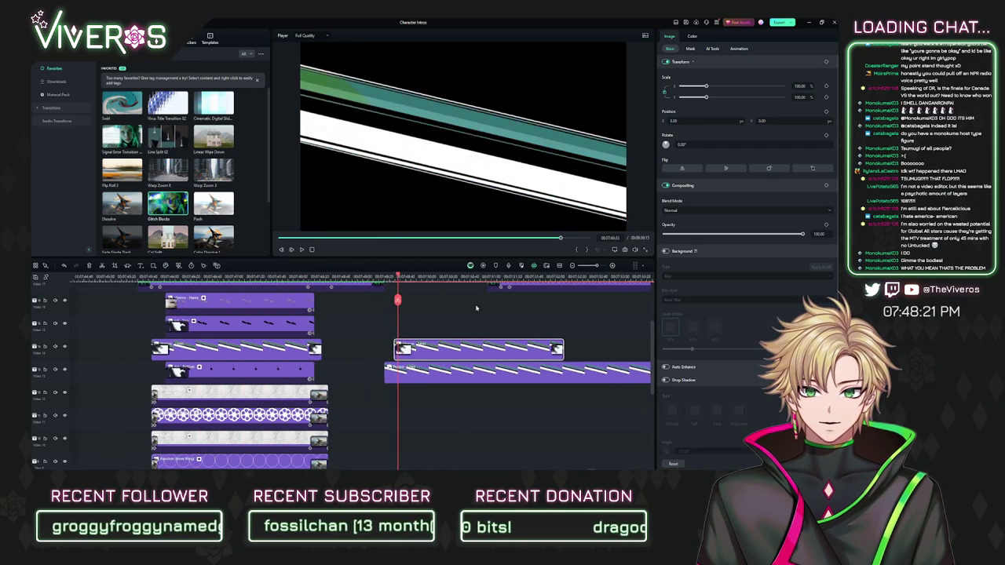
Step: Shift the Puppy lines clip so its start lines up with the start of the pasted Viveros lines clip
scroll(476, 308, "right", 1)
left_click_drag(414, 373, 424, 374)
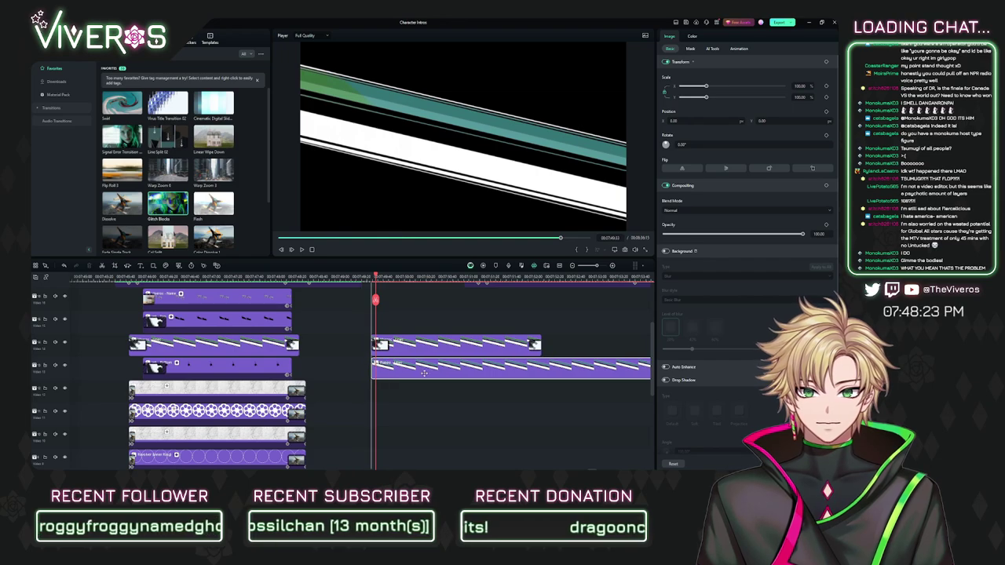
scroll(563, 334, "up", 1)
scroll(411, 353, "right", 3)
scroll(411, 353, "left", 2)
scroll(397, 295, "up", 2)
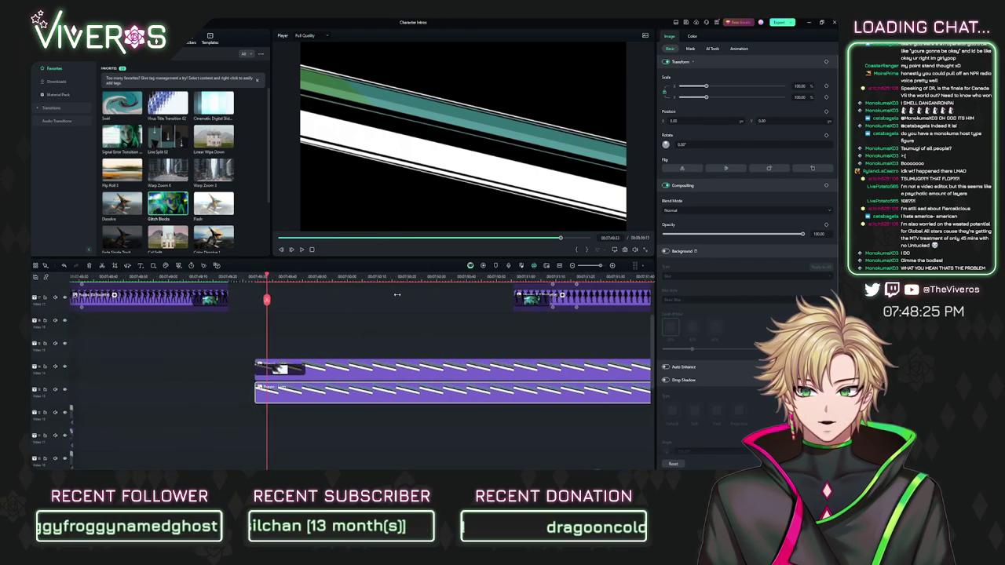
Step: Apply the downloaded Rustic Transition 4 to the start of the Puppy lines clip
scroll(397, 294, "down", 2)
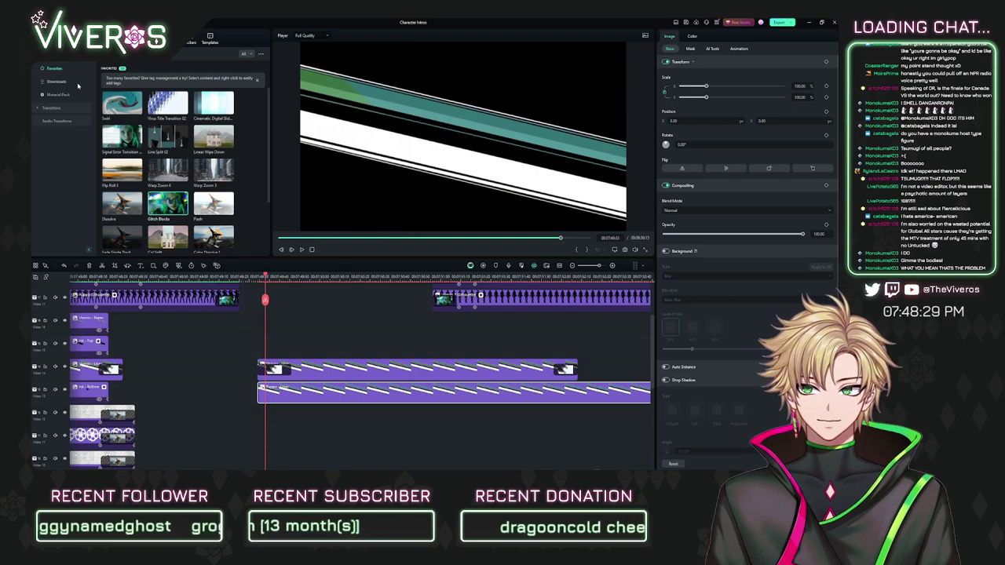
scroll(127, 171, "down", 2)
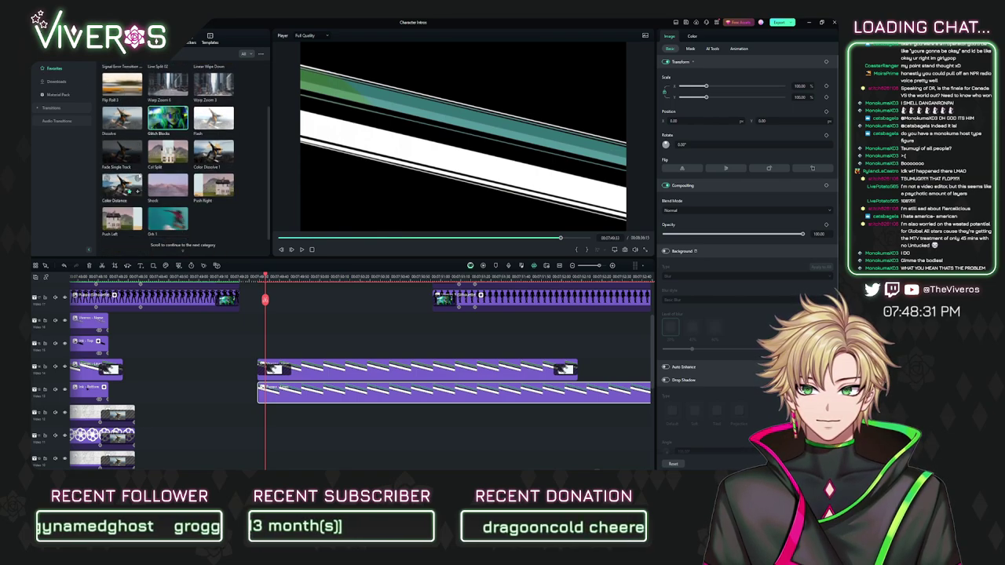
left_click(63, 79)
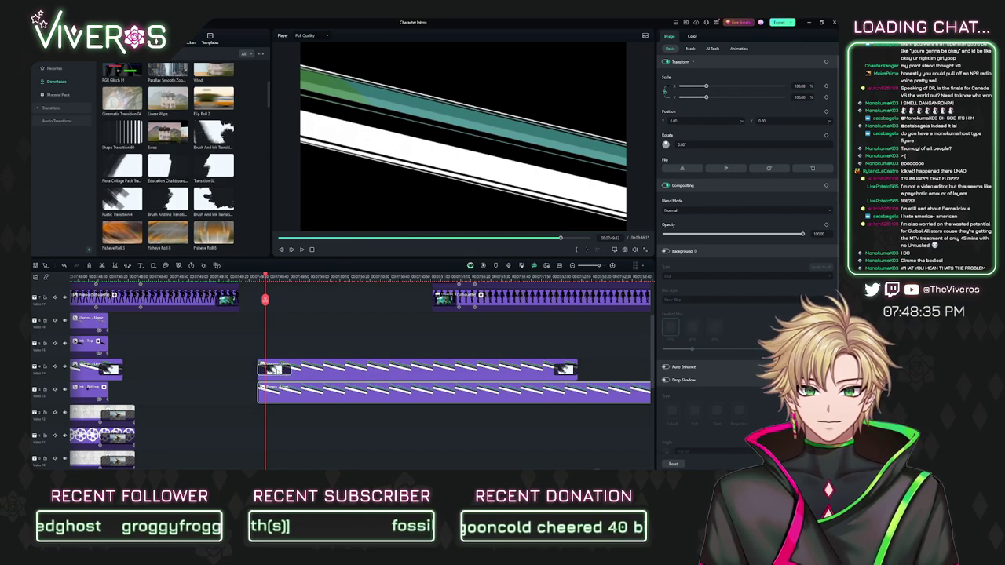
left_click_drag(122, 201, 276, 397)
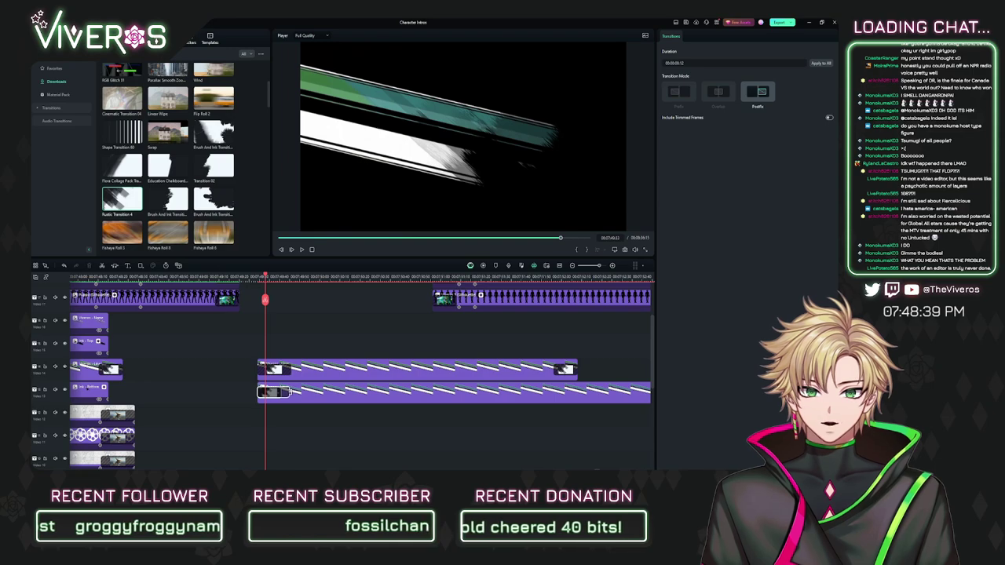
Step: Lengthen the opening transition on the Puppy lines clip to 17 frames to match the Viveros lines clip's transition
left_click(284, 278)
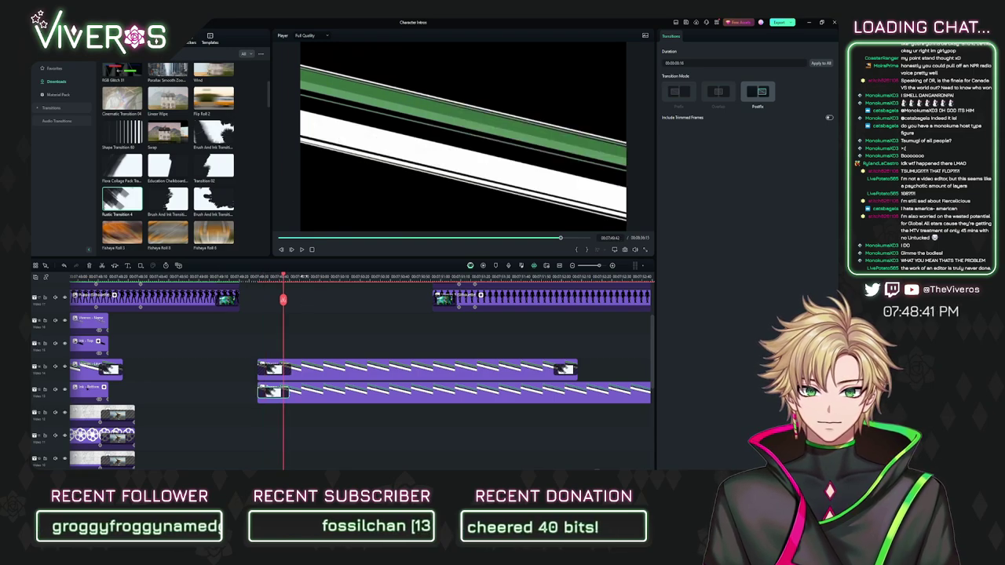
left_click_drag(305, 276, 306, 278)
left_click(302, 278)
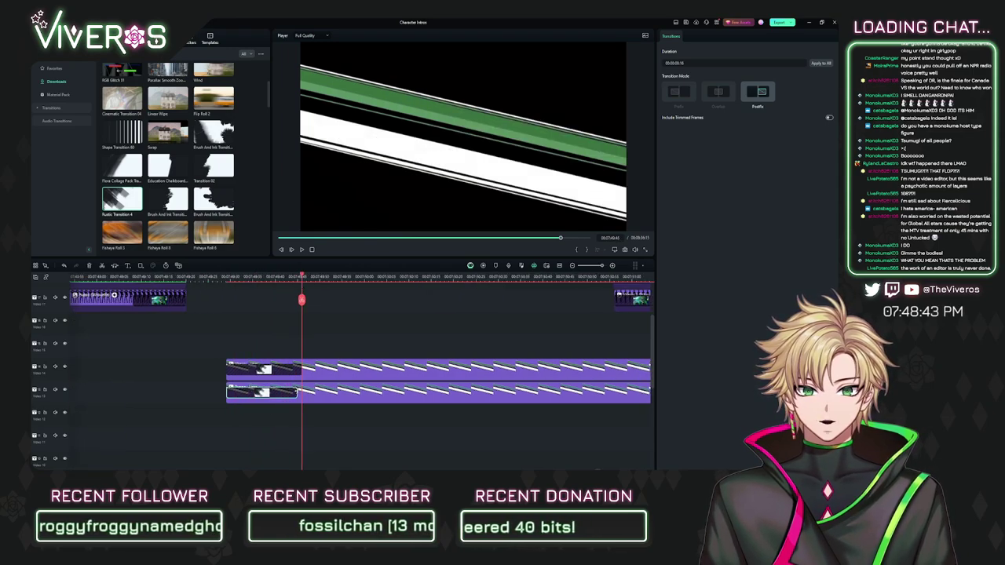
scroll(366, 319, "down", 3)
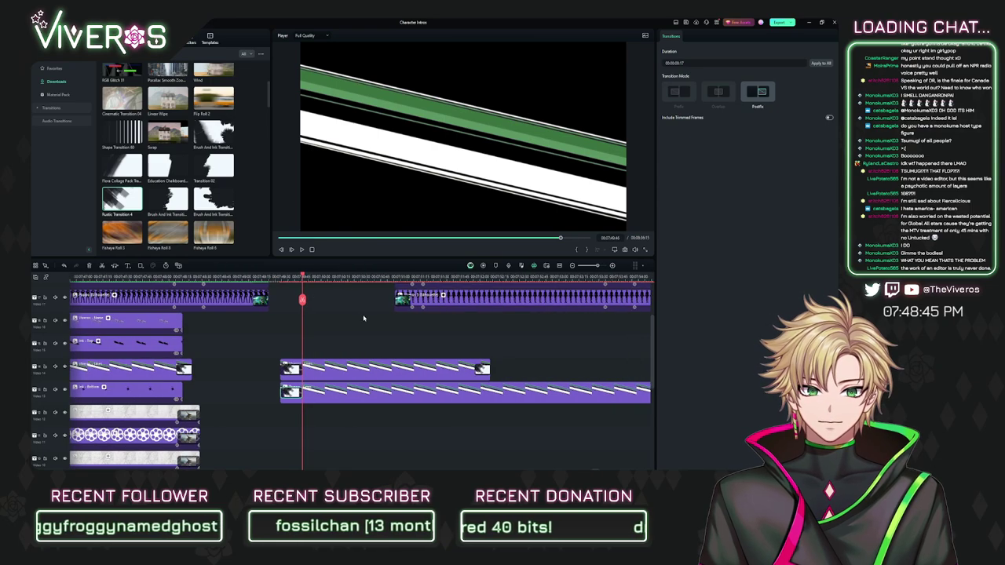
Step: Trim the Puppy lines clip to end with the Viveros lines clip and apply Rustic Transition 4 to its end
scroll(366, 319, "up", 1)
scroll(366, 319, "right", 4)
left_click_drag(562, 410, 377, 410)
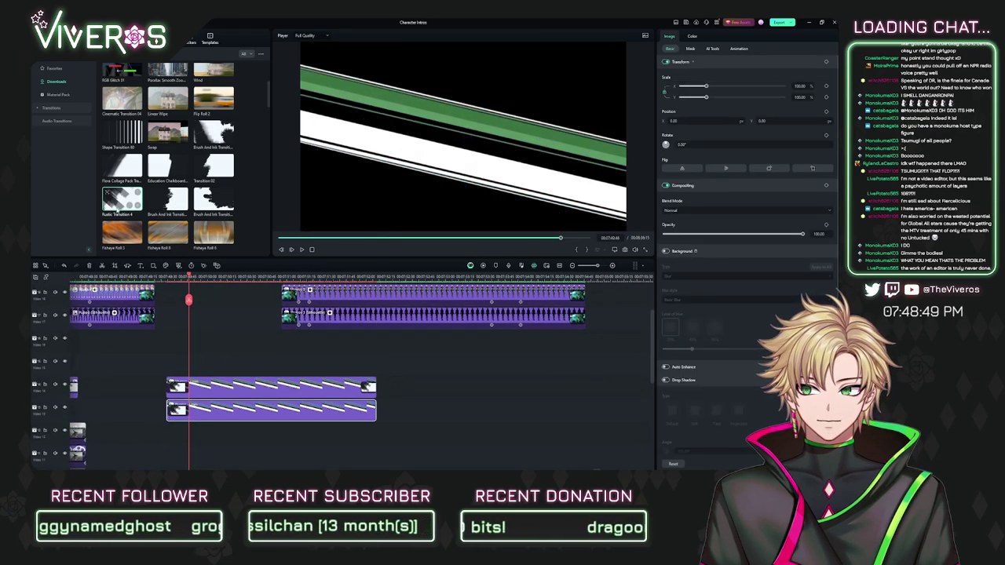
left_click(358, 355)
left_click(362, 281)
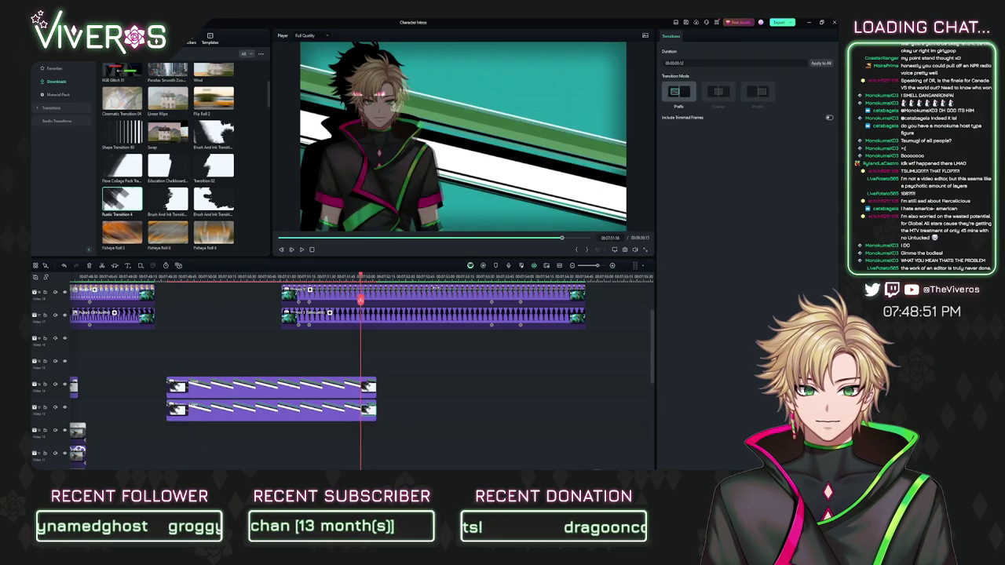
Step: Move the copied Viveros lines clip further along its track, clear of the Puppy lines clip
scroll(350, 314, "up", 5)
scroll(325, 344, "down", 7)
scroll(303, 359, "left", 2)
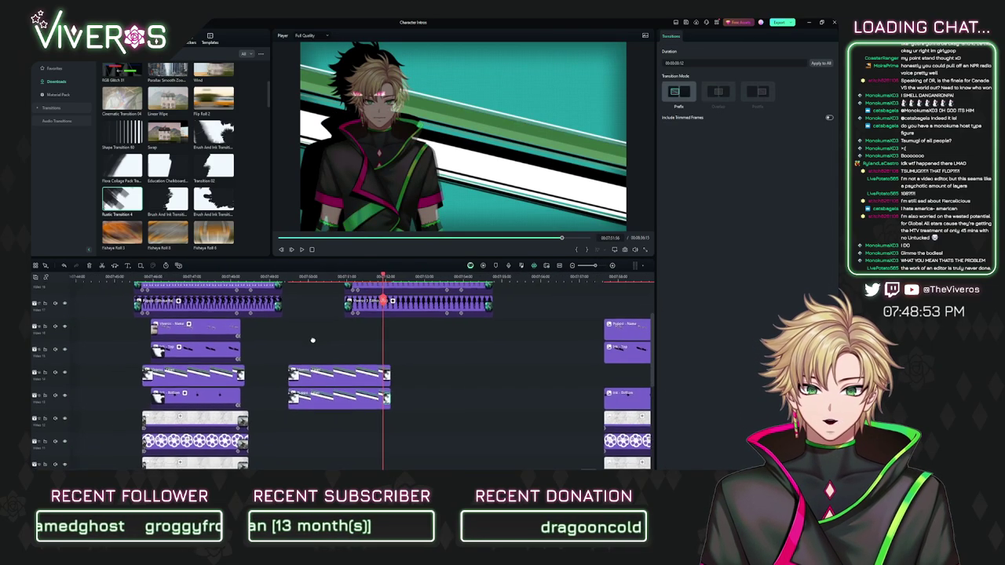
left_click_drag(315, 350, 507, 361)
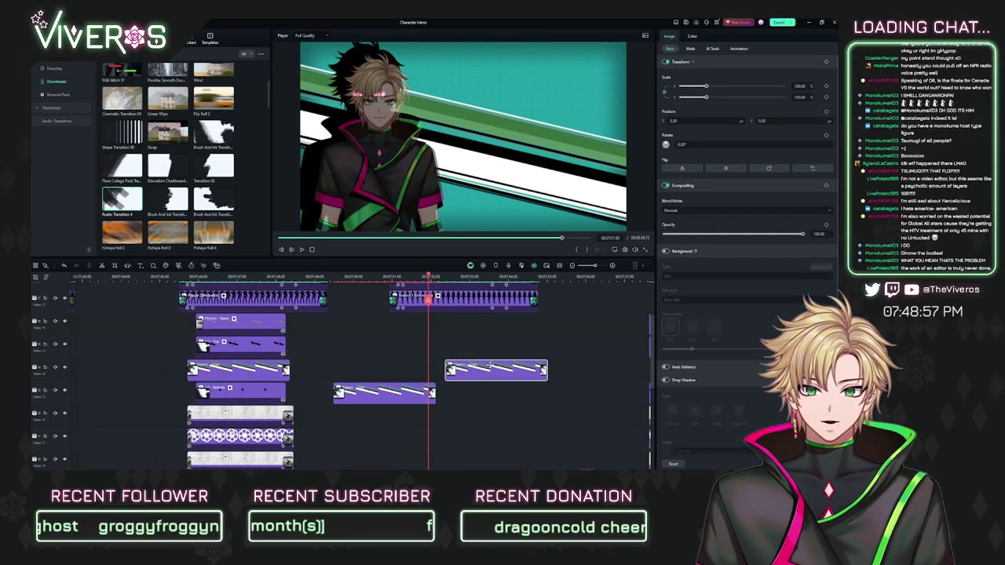
Step: Shift the Puppy intro layers from the lines clip upward by one track and place the Puppy lines clip beneath the Viveros lines clip, aligned to its start
scroll(326, 361, "up", 2)
left_click_drag(179, 287, 305, 416)
left_click_drag(245, 402, 246, 391)
left_click(322, 406)
left_click_drag(365, 431, 228, 414)
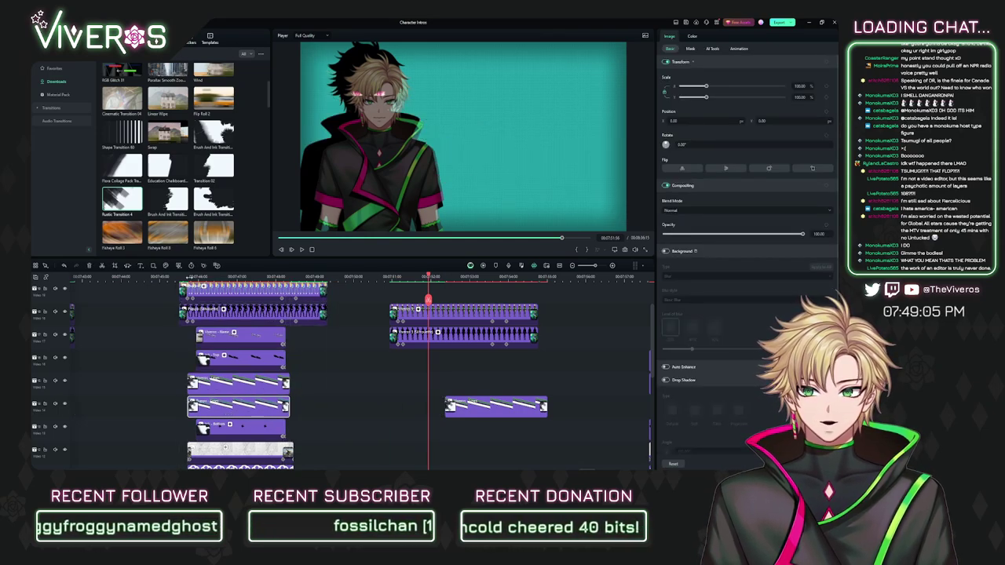
Step: Delete the Viveros lines clip from the Puppy intro and play back the scene
left_click(190, 278)
scroll(189, 279, "up", 4)
scroll(189, 279, "down", 5)
left_click(248, 392)
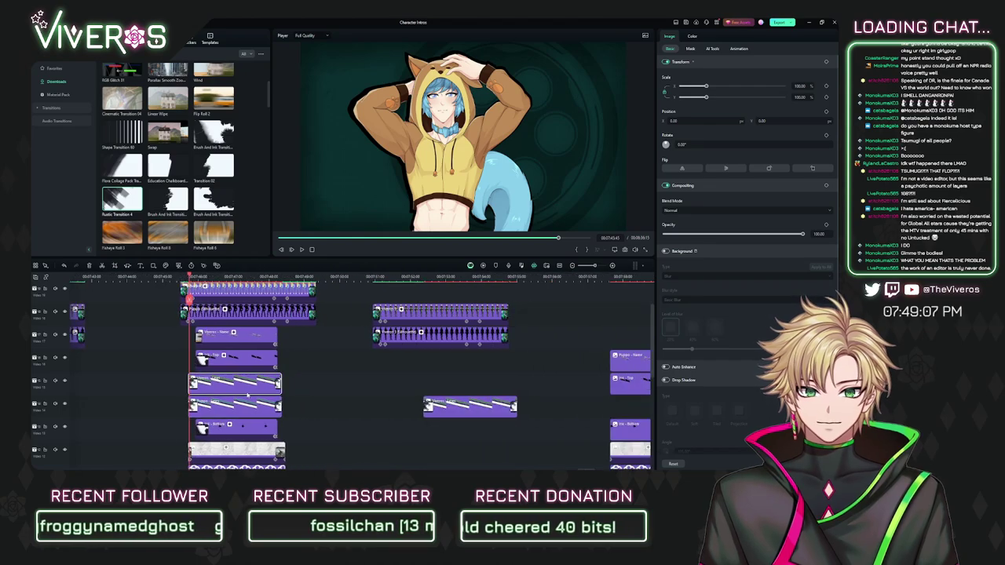
key("Delete")
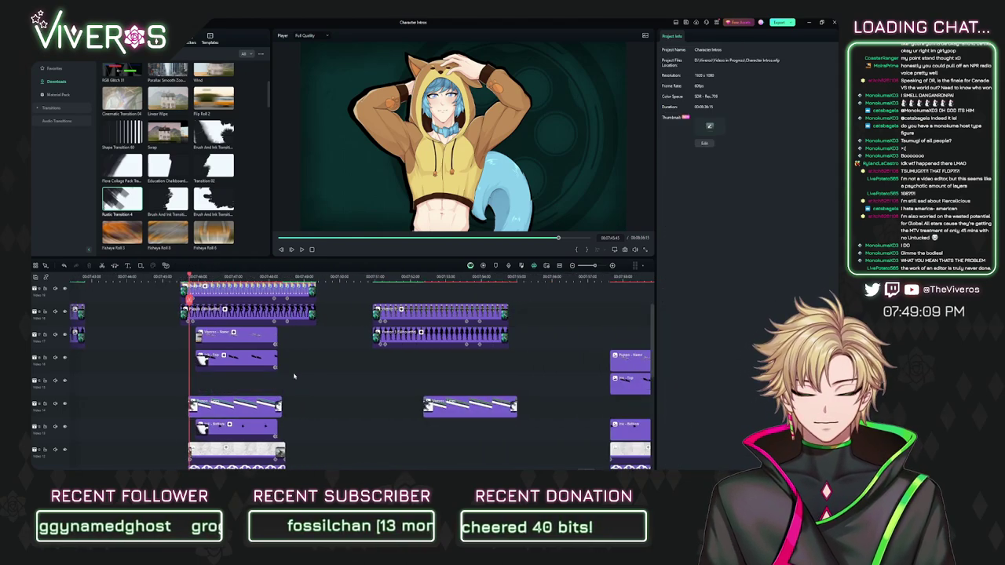
key("space")
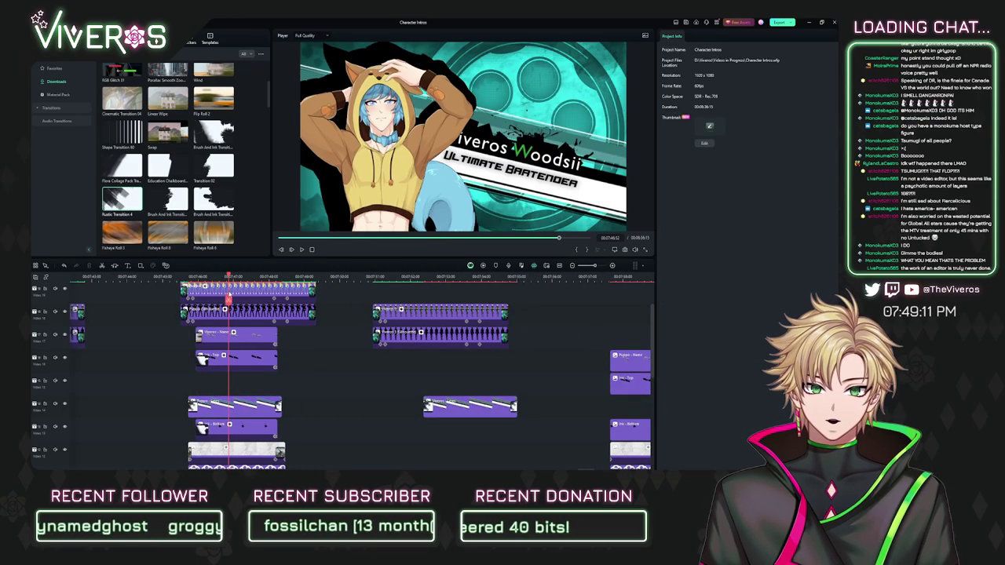
Step: Move the Ink - Top clip down to the empty track directly above the Puppy lines clip
scroll(325, 327, "down", 2)
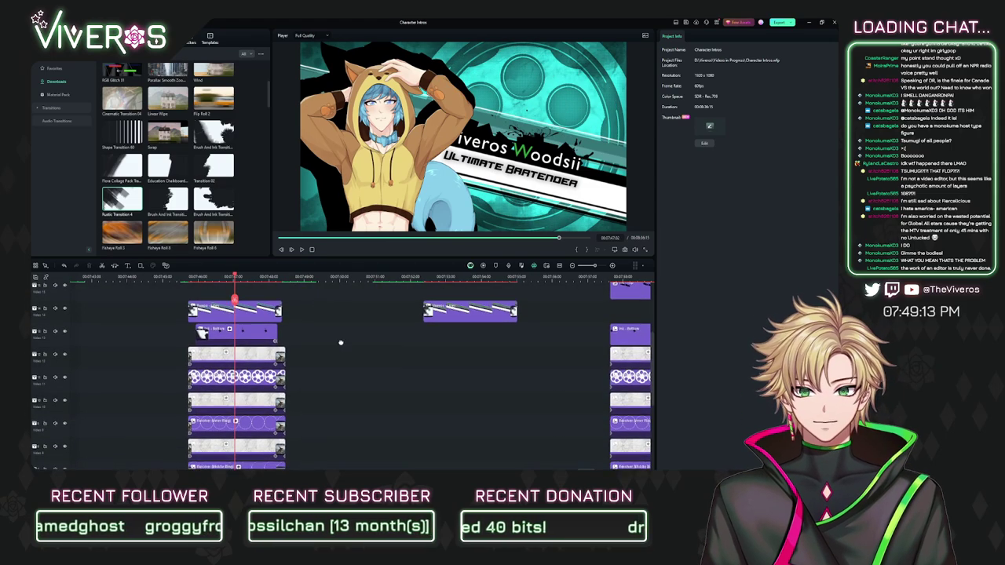
left_click_drag(341, 343, 377, 403)
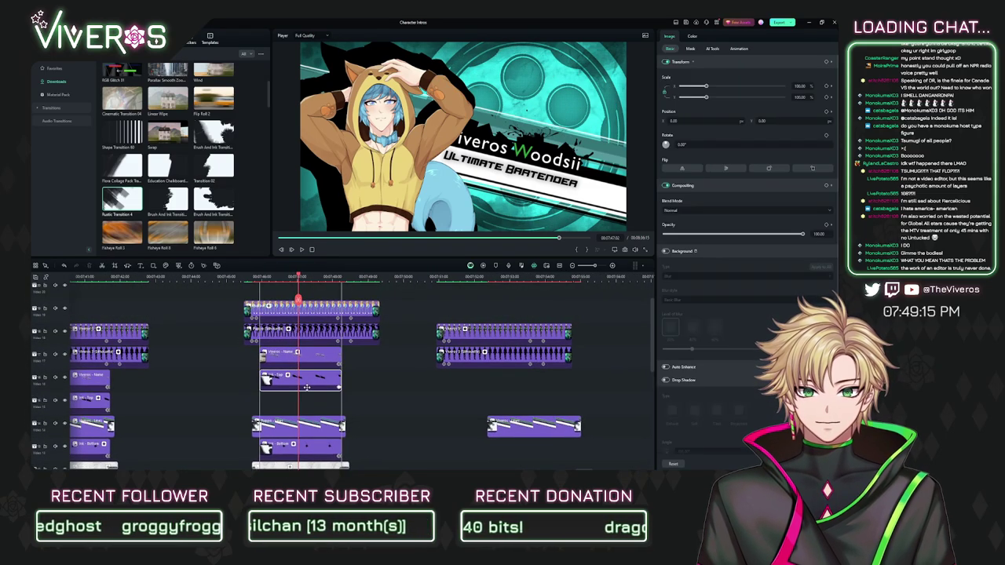
left_click_drag(306, 378, 306, 400)
Step: Delete the leftover reference copies of the Viveros character, silhouette and lines clips beside the Puppy intro
left_click_drag(524, 434, 495, 436)
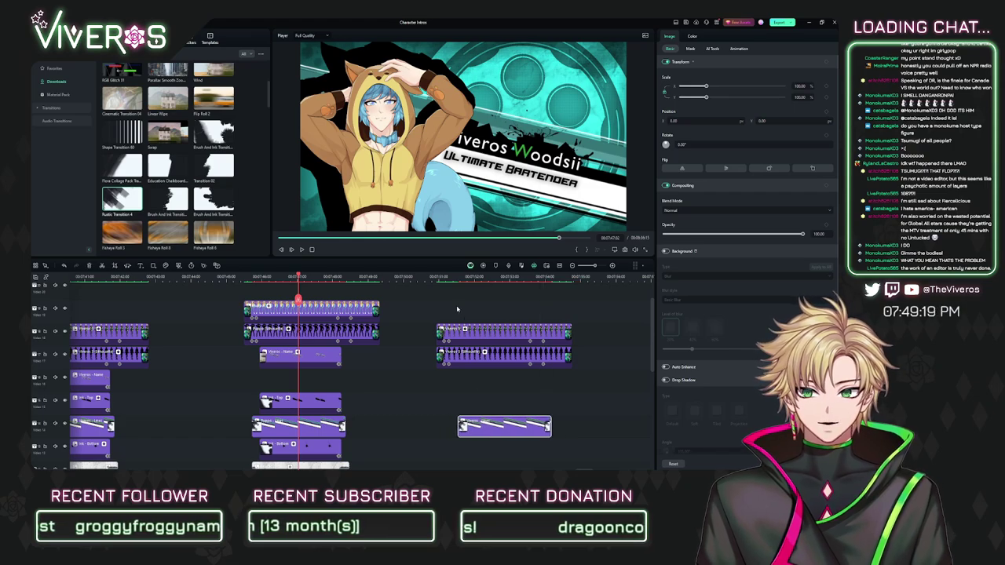
left_click_drag(442, 306, 478, 435)
key("Delete")
Step: Copy the Viveros name clip from the Puppy intro and paste it further along the same track
left_click_drag(407, 376, 367, 392)
left_click(305, 312)
key("ctrl+c")
left_click(366, 278)
key("ctrl+v")
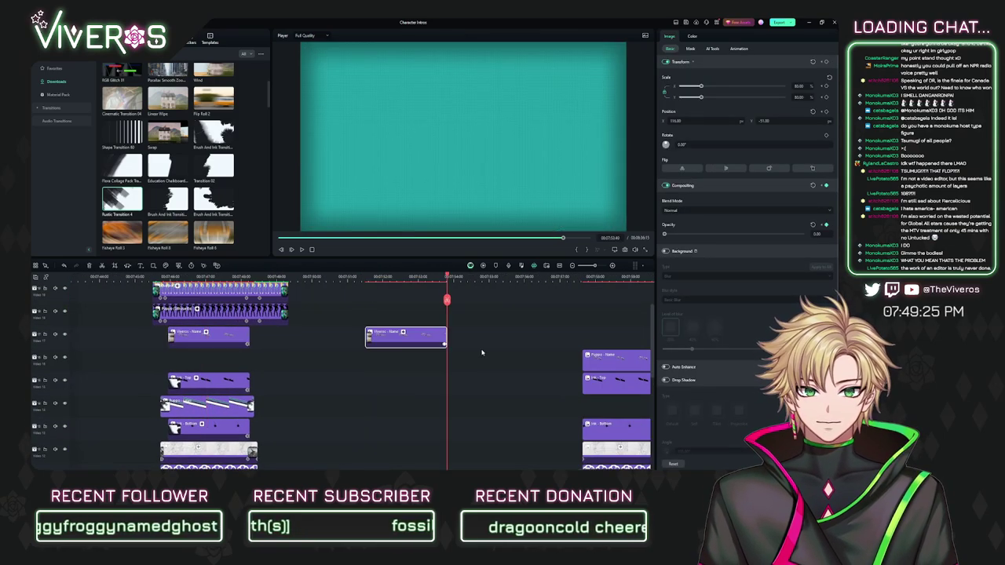
Step: Move the Puppy name clip to the track beneath the copied Viveros name clip, aligned to its start
scroll(483, 353, "right", 3)
left_click_drag(479, 360, 263, 361)
left_click_drag(288, 278, 418, 292)
scroll(306, 304, "left", 2)
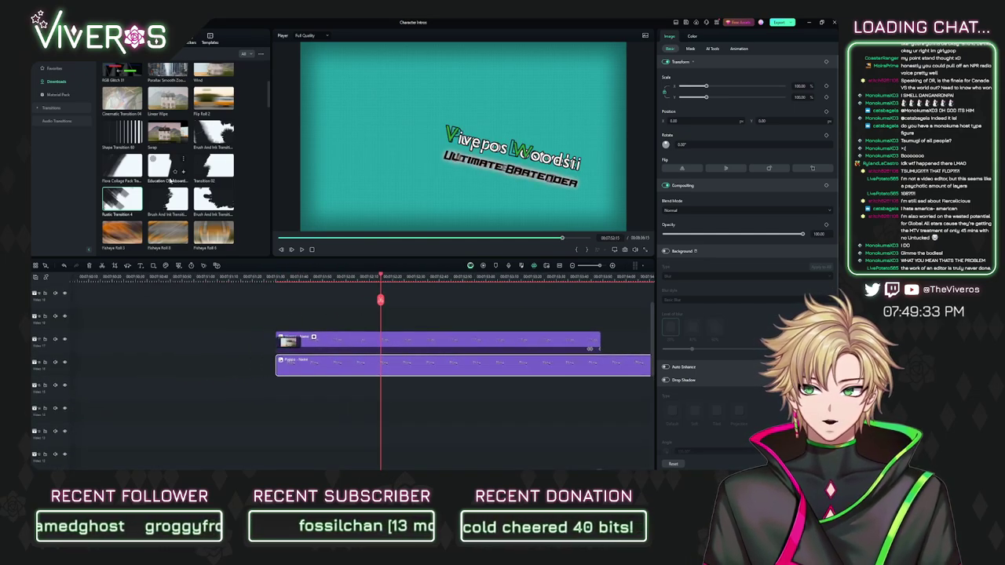
Step: Apply the downloaded Wind transition to the start of the Puppy name clip with a duration of 11 frames
scroll(171, 181, "up", 3)
left_click_drag(214, 210, 301, 367)
left_click(302, 286)
scroll(327, 289, "down", 1)
scroll(337, 288, "right", 3)
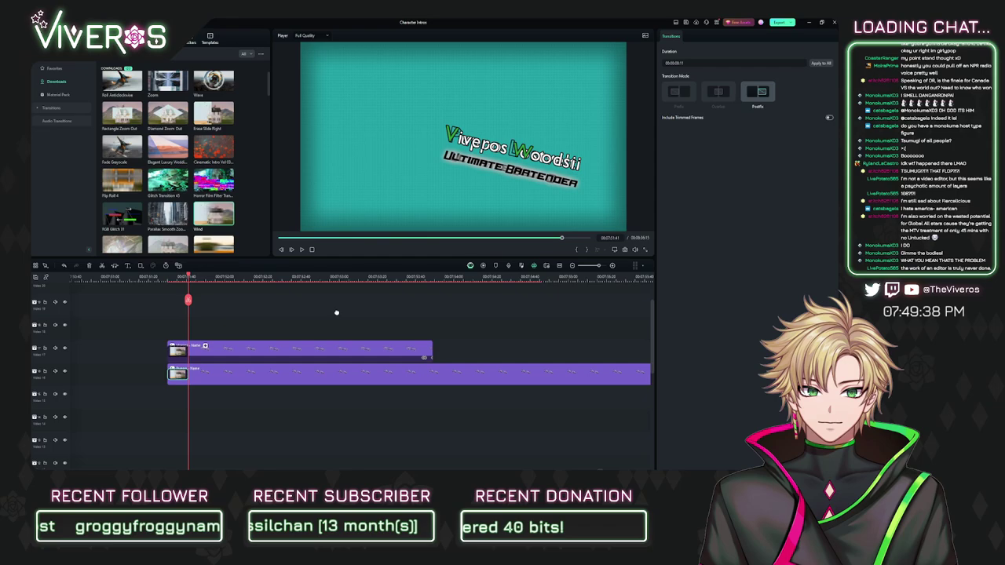
Step: Trim the Puppy name clip to end together with the Viveros name clip
scroll(495, 295, "down", 1)
left_click_drag(509, 385, 305, 388)
left_click_drag(313, 278, 380, 312)
scroll(378, 318, "right", 3)
left_click(362, 278)
left_click_drag(388, 278, 483, 290)
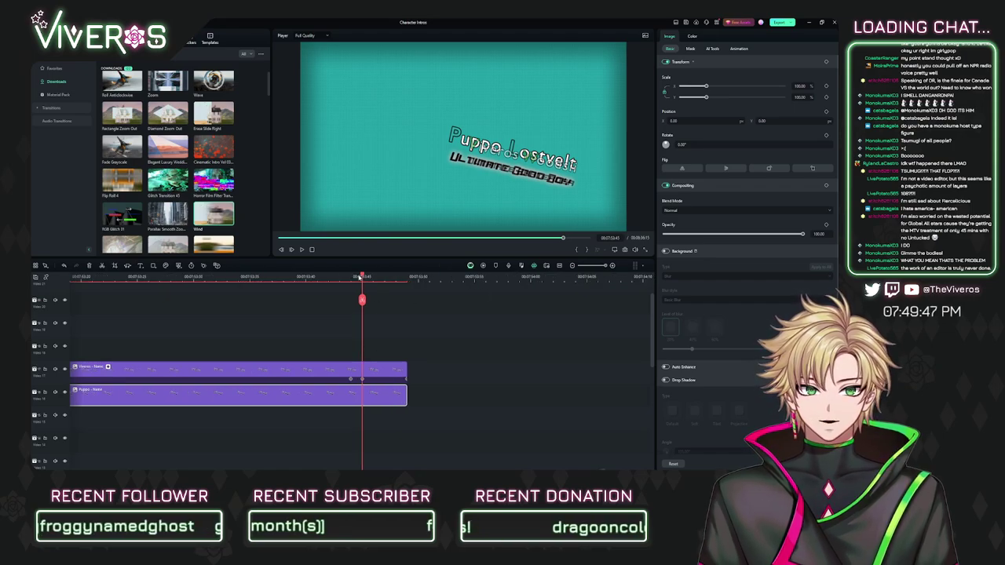
Step: Add scale, position and opacity keyframes to the Puppy name clip at the Viveros name clip's first keyframe
left_click(352, 278)
left_click(386, 372)
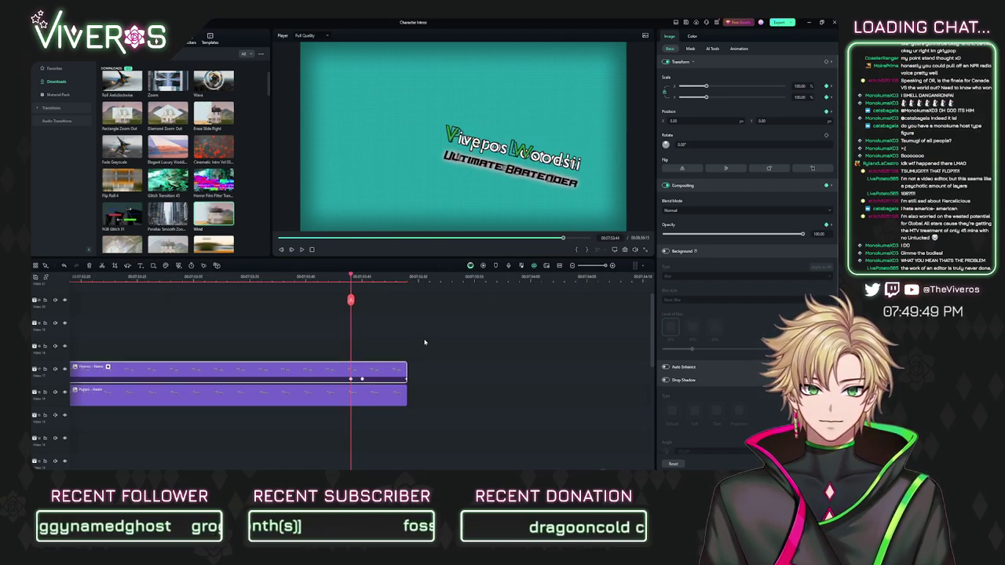
mouse_move(425, 342)
left_mouse_down()
mouse_move(652, 309)
mouse_move(421, 340)
left_mouse_up()
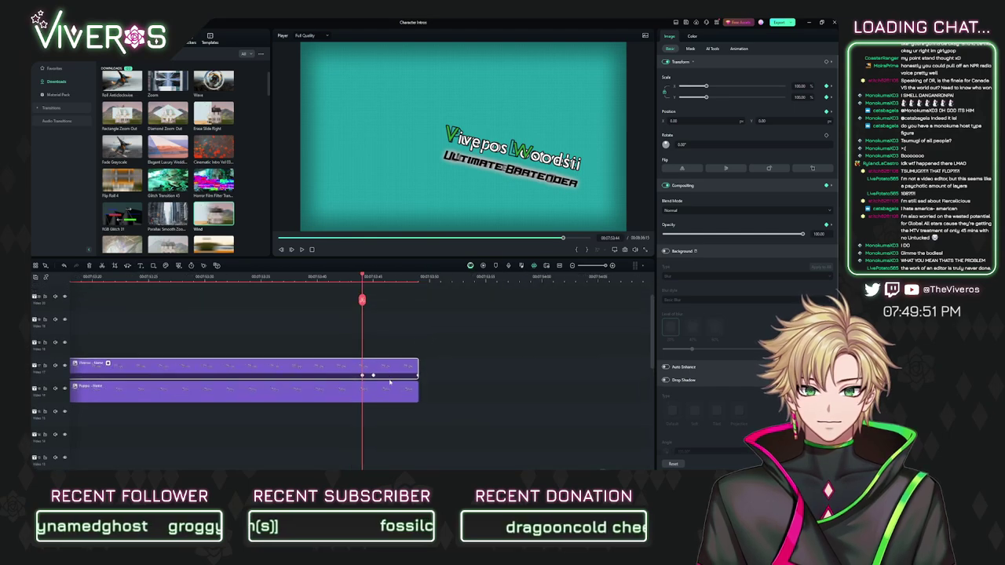
left_click(385, 388)
left_click(826, 87)
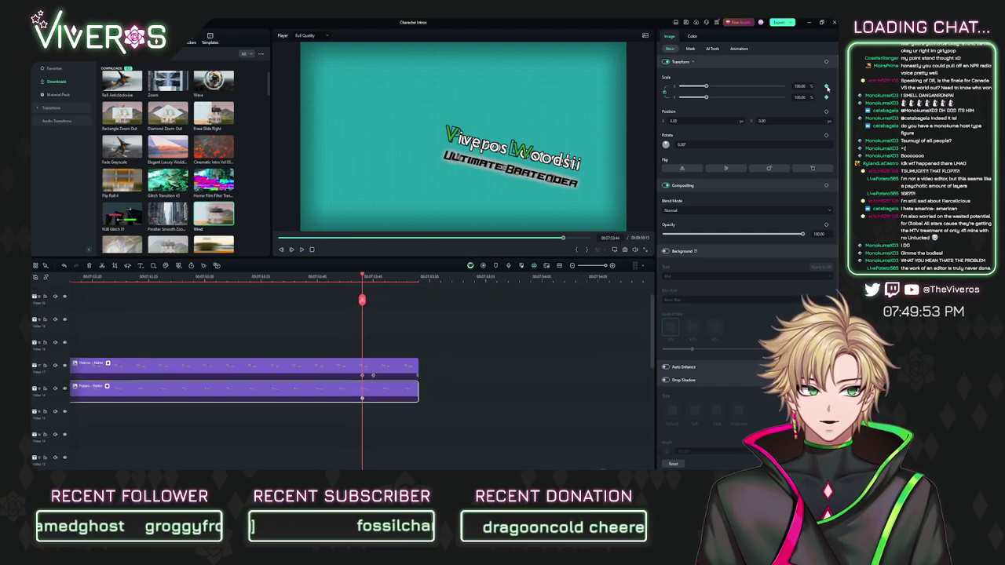
left_click(826, 111)
left_click(827, 226)
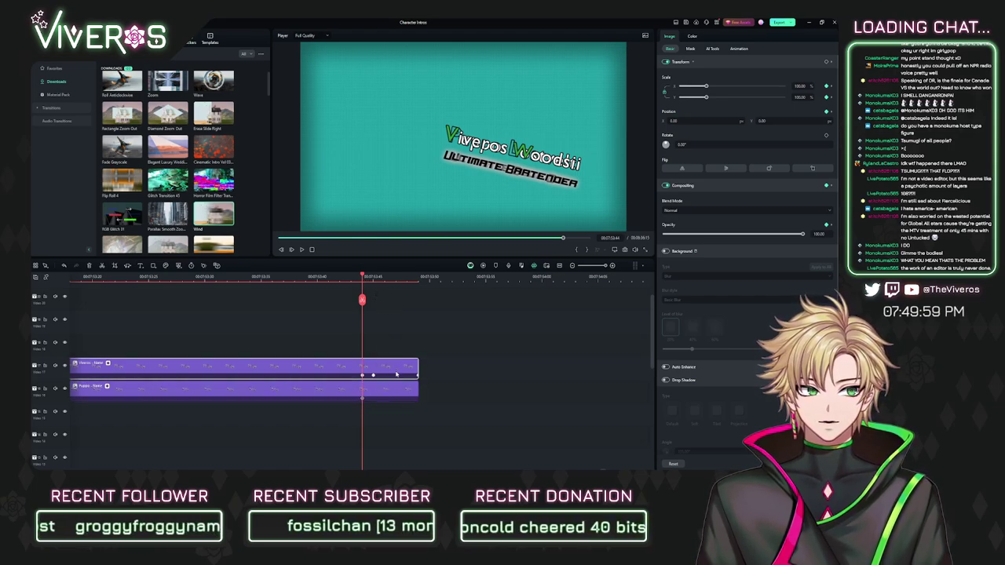
Step: Add scale, position and opacity keyframes to the Puppy name clip at the Viveros name clip's second and final keyframes
left_click(374, 279)
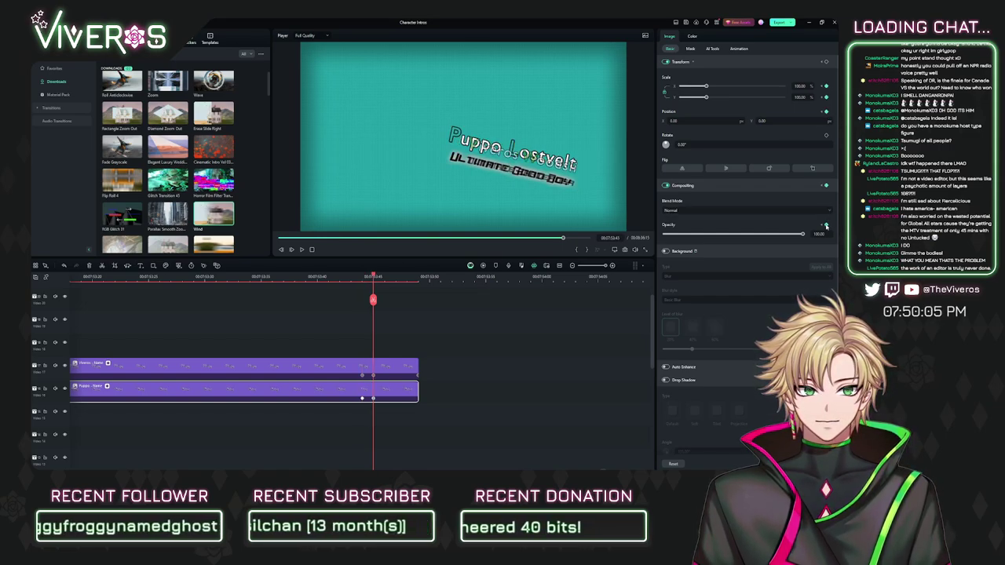
left_click(417, 278)
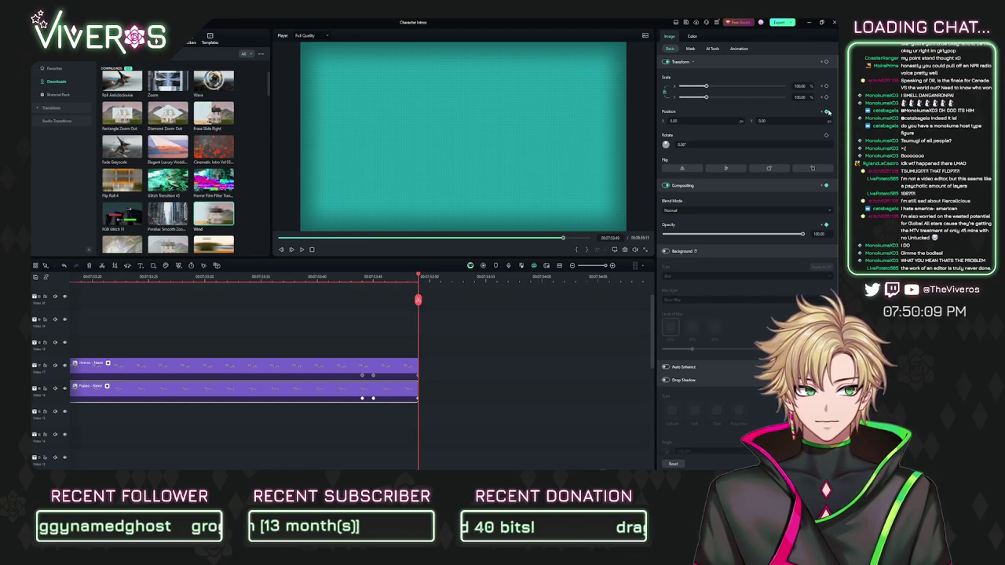
left_click(520, 351)
Step: Set the Puppy name clip's opacity to 50 at its second keyframe to match the Viveros name clip
left_click(373, 278)
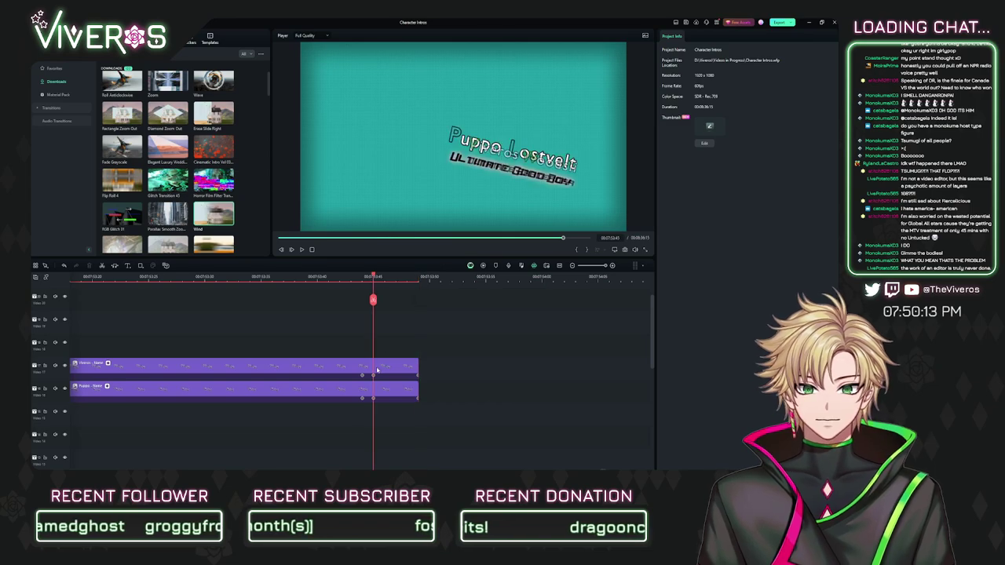
left_click(385, 366)
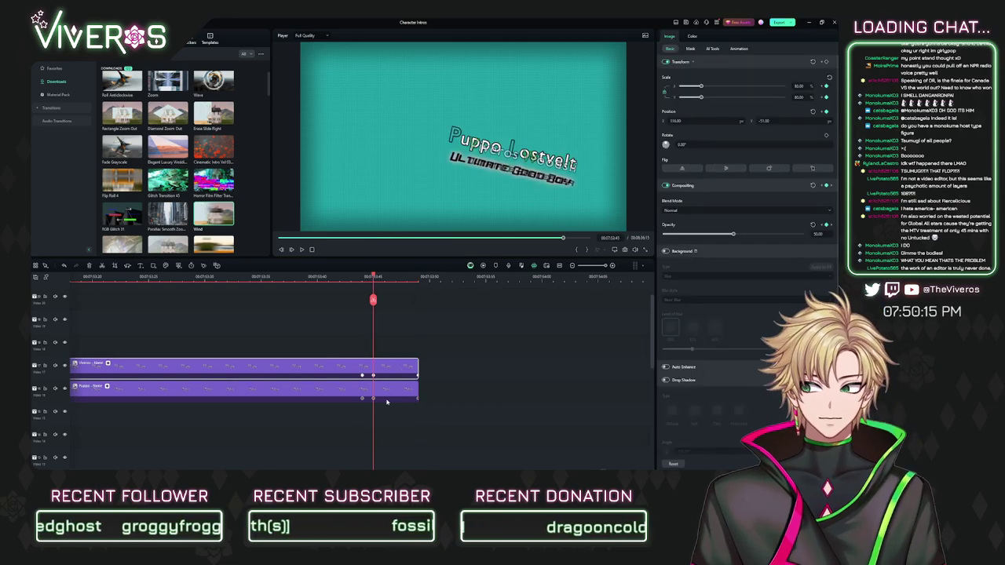
left_click(385, 398)
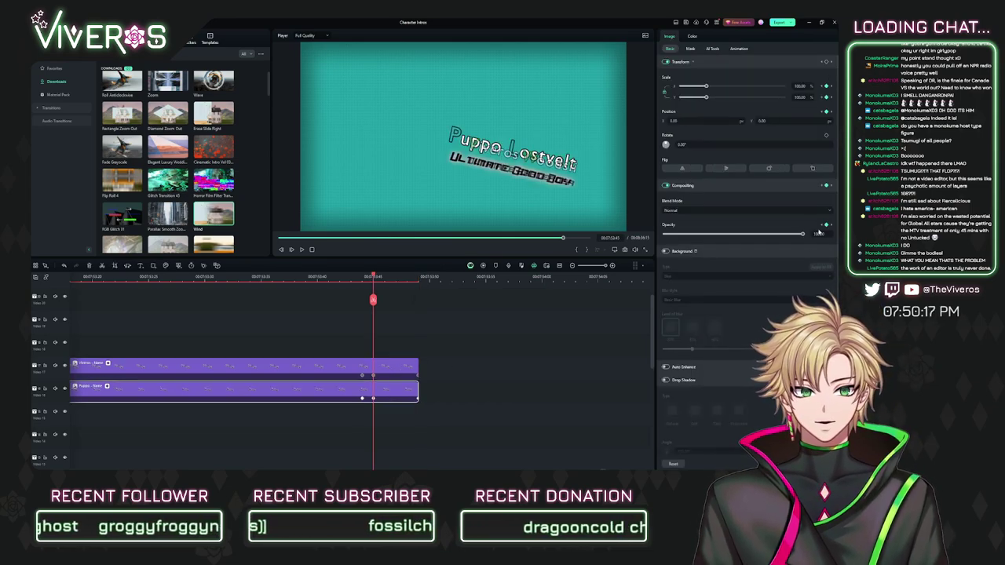
left_click(819, 233)
type("50")
key("Return")
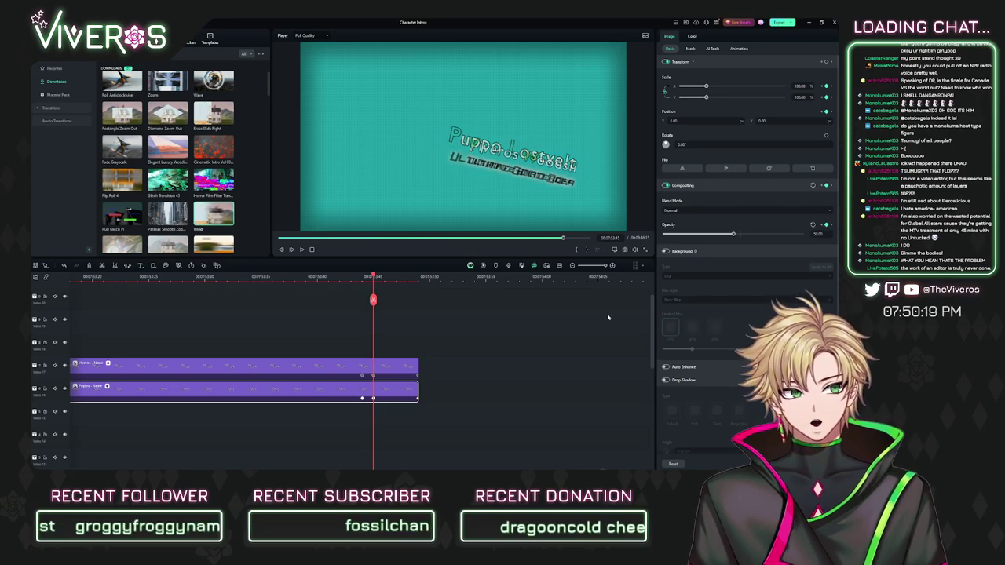
Step: Set the Puppy name clip's scale to 80% at its second keyframe to match the Viveros name clip
left_click(385, 367)
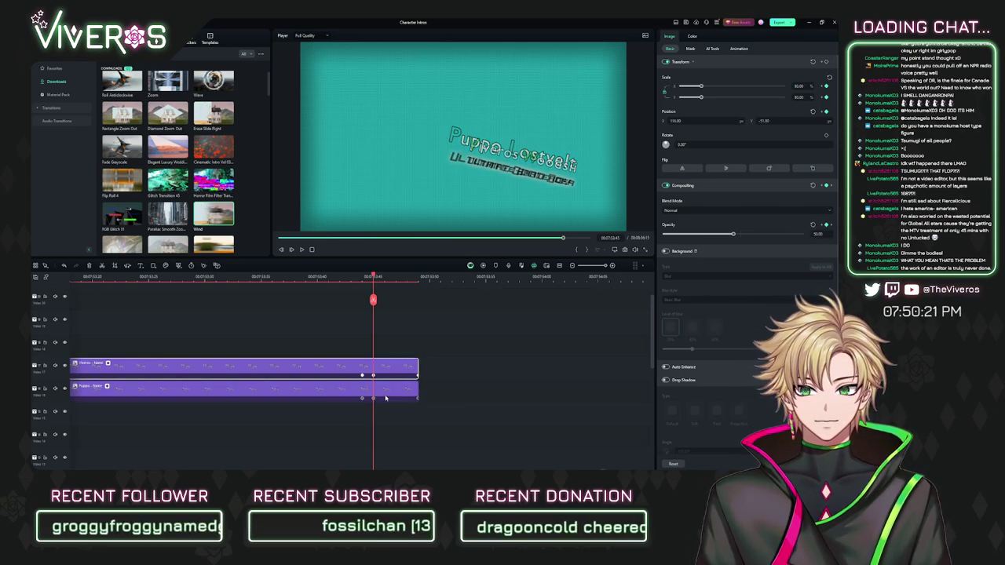
left_click(385, 394)
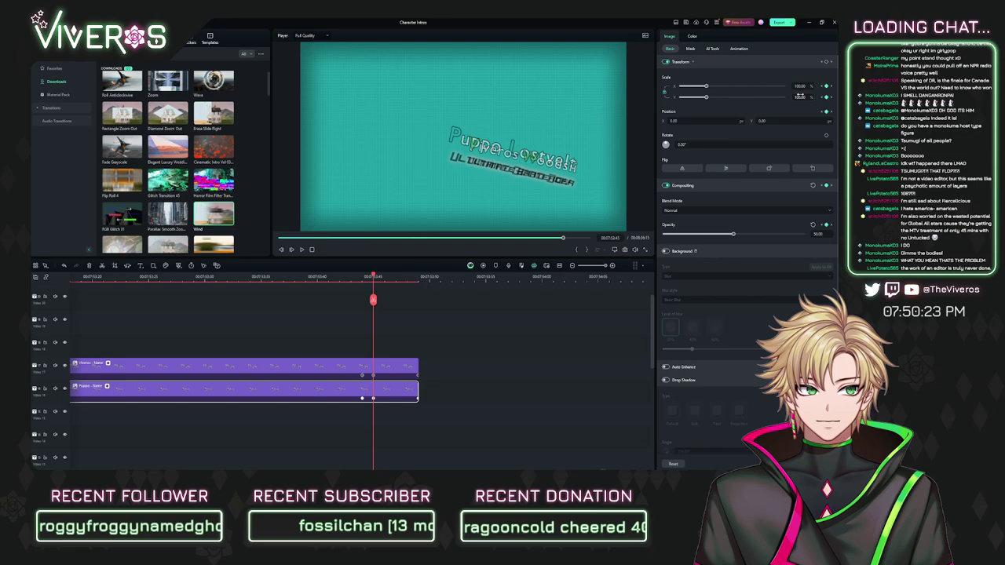
left_click(398, 369)
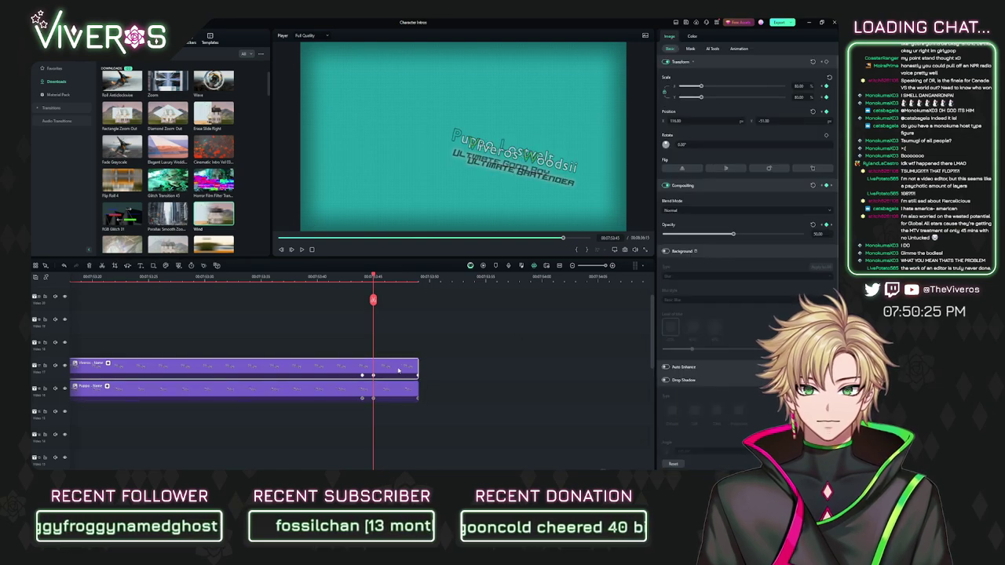
left_click(387, 393)
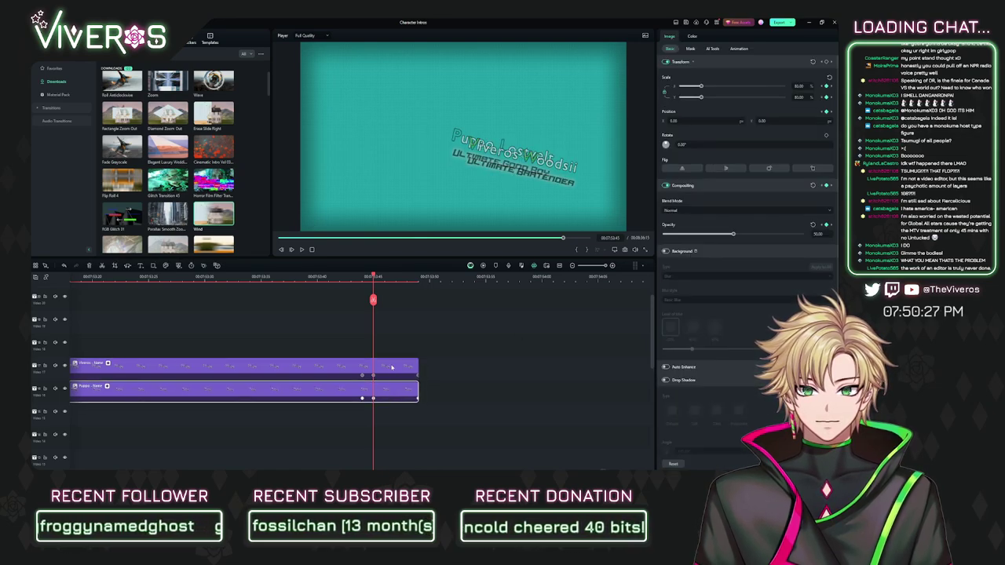
Step: Copy the Viveros name clip's X and Y position values at the second keyframe to the Puppy name clip
left_click(392, 367)
left_click(705, 121)
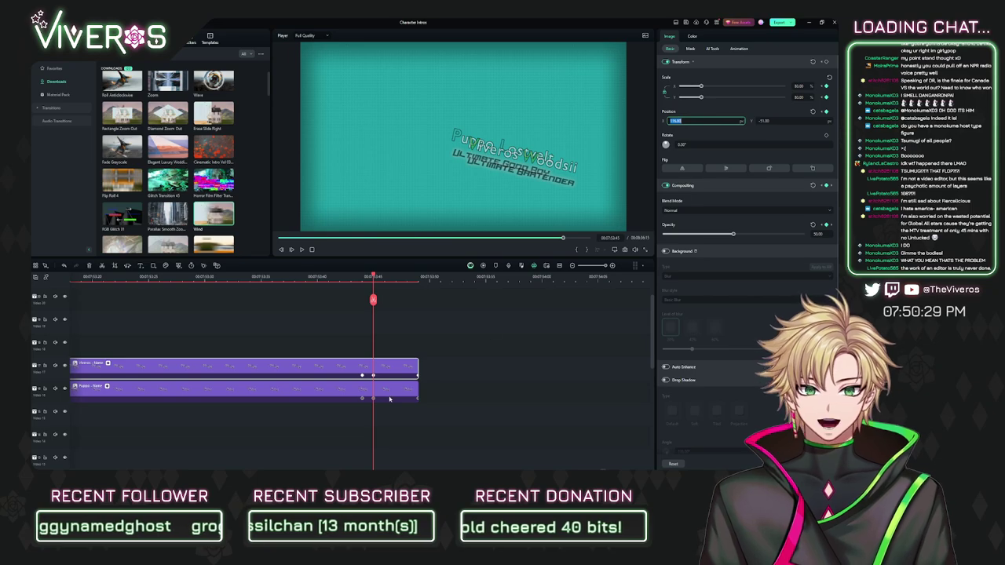
left_click(548, 359)
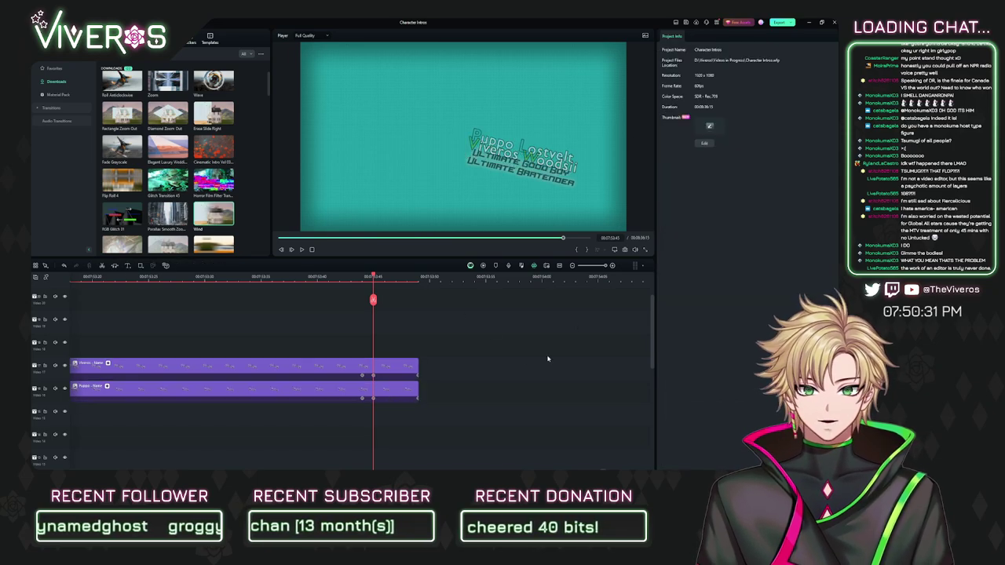
left_click(401, 368)
left_click(793, 121)
key("ctrl+c")
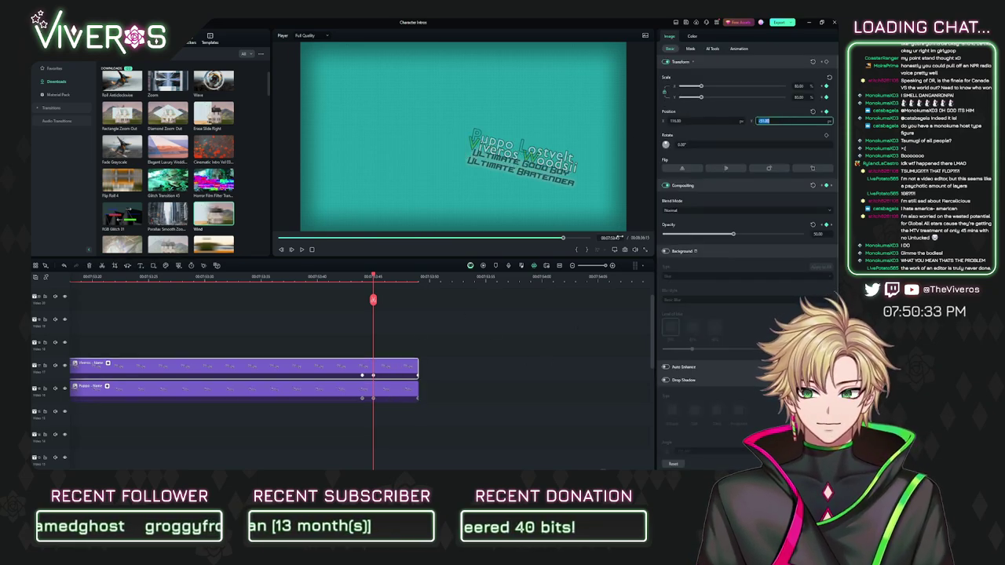
left_click(406, 386)
left_click(774, 120)
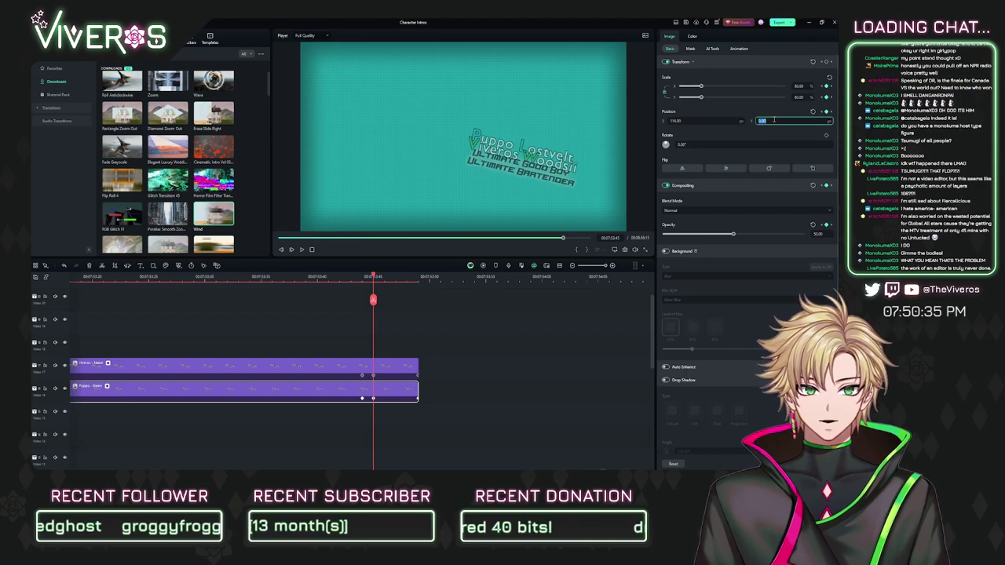
key("ctrl+v")
left_click(494, 371)
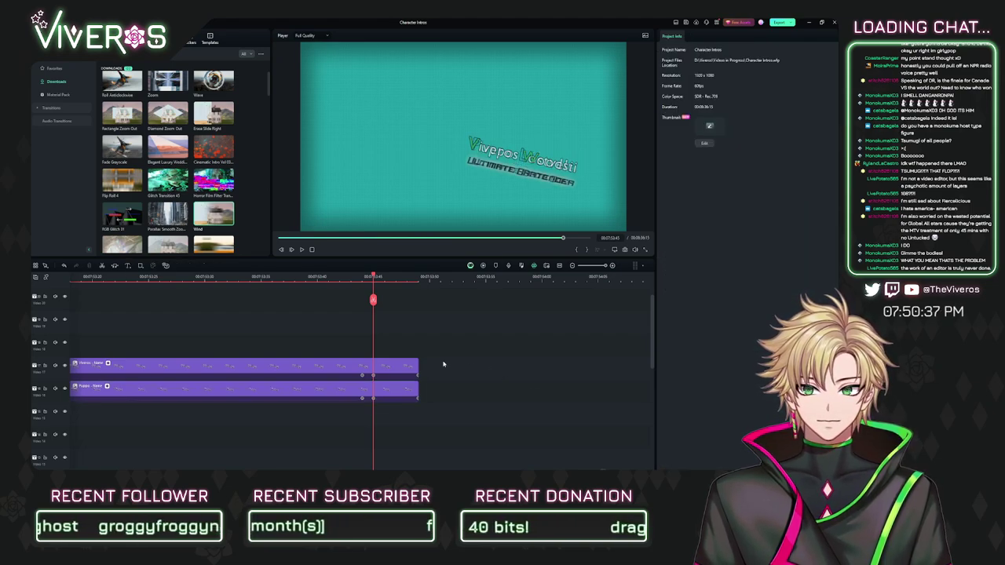
Step: Set the Puppy name clip's scale to 80% at its final keyframe to match the Viveros name clip
left_click(363, 277)
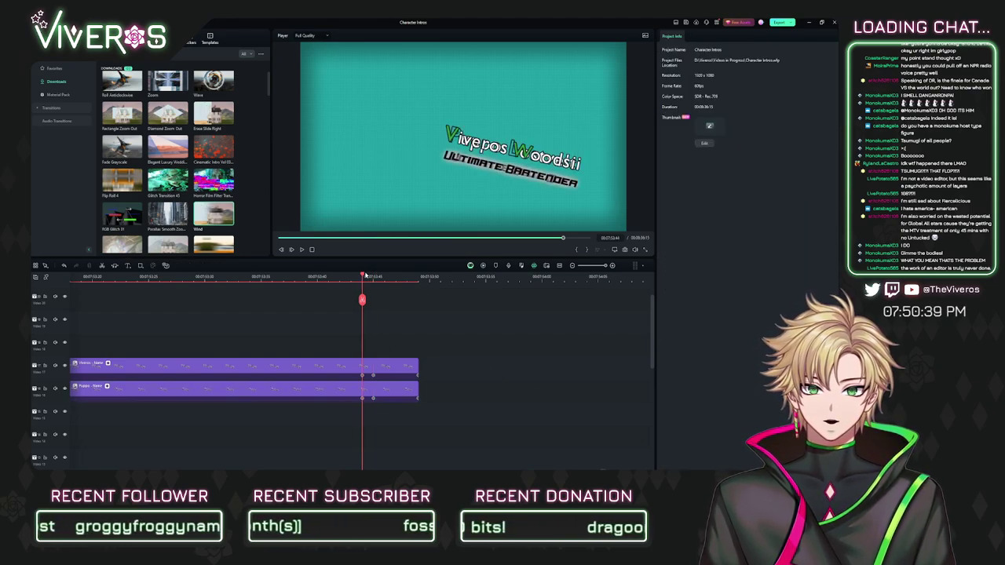
left_click_drag(366, 279, 417, 301)
left_click(402, 377)
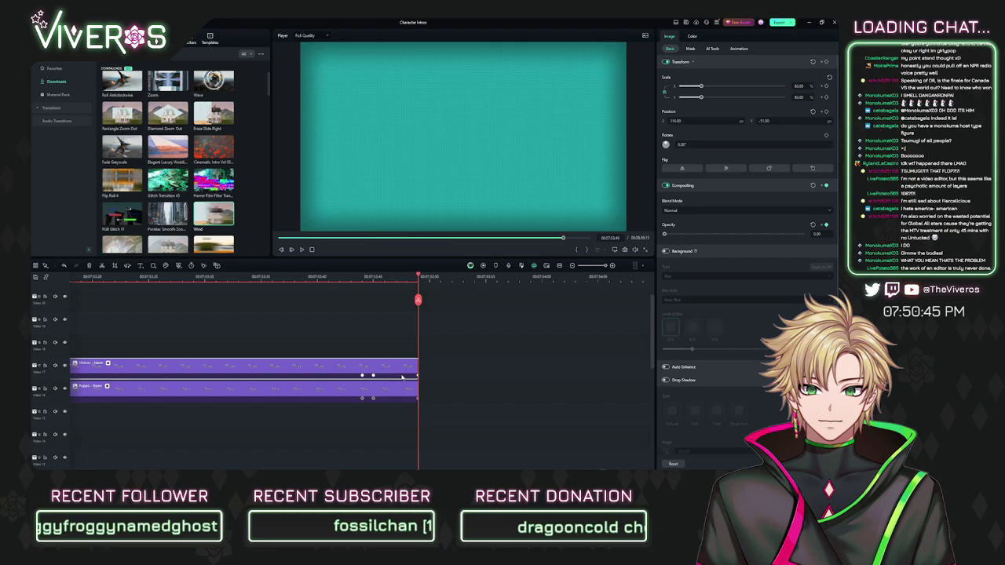
left_click(399, 395)
left_click(396, 369)
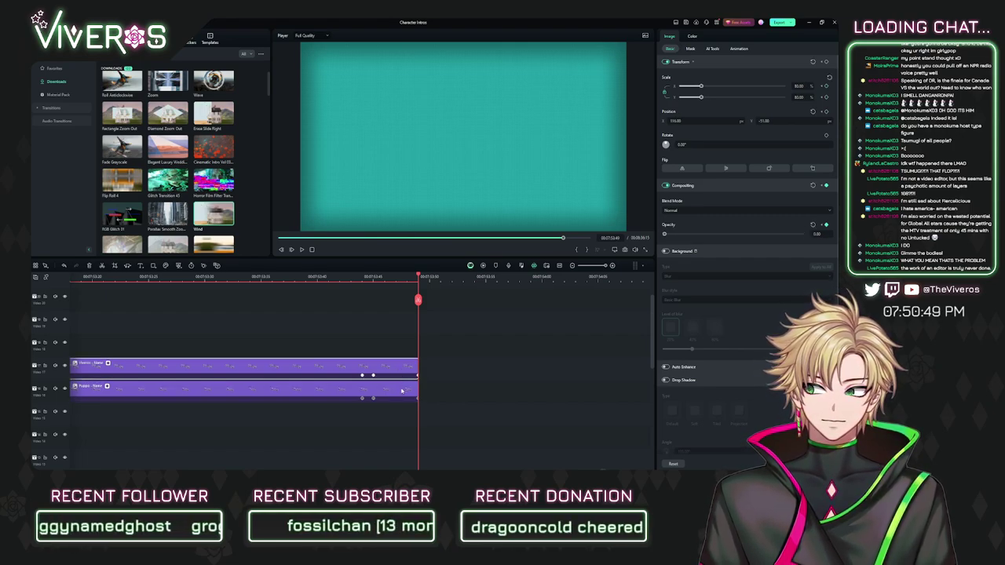
left_click(400, 395)
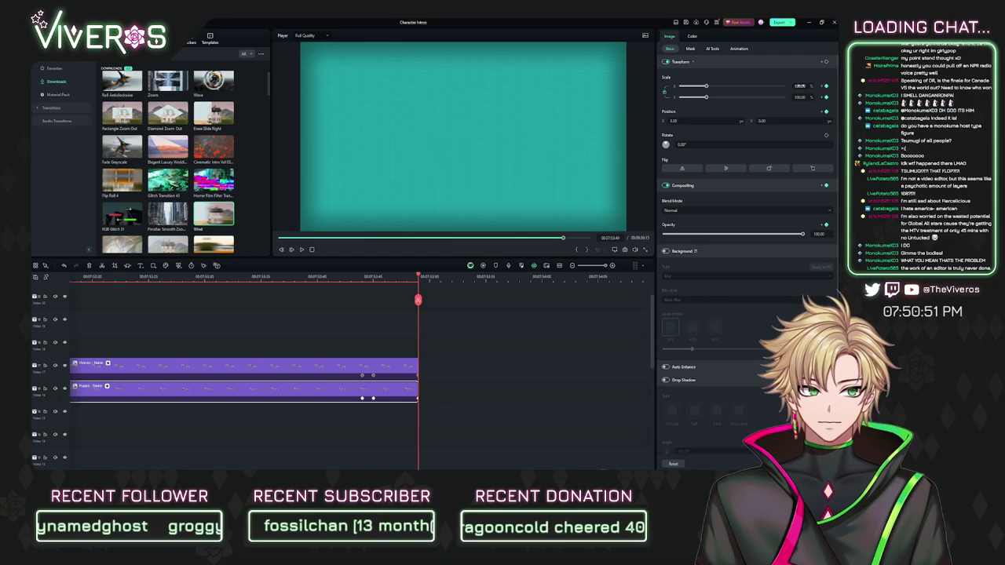
left_click(800, 85)
type("80")
key("Return")
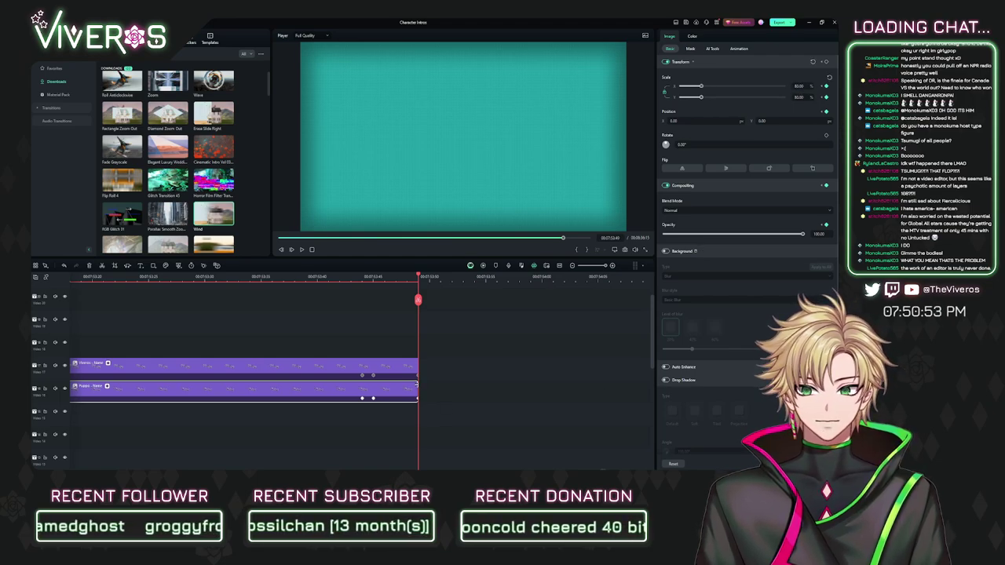
Step: Match the Puppy name clip's X and Y position at its final keyframe to the Viveros name clip and set its opacity to 0
left_click(407, 368)
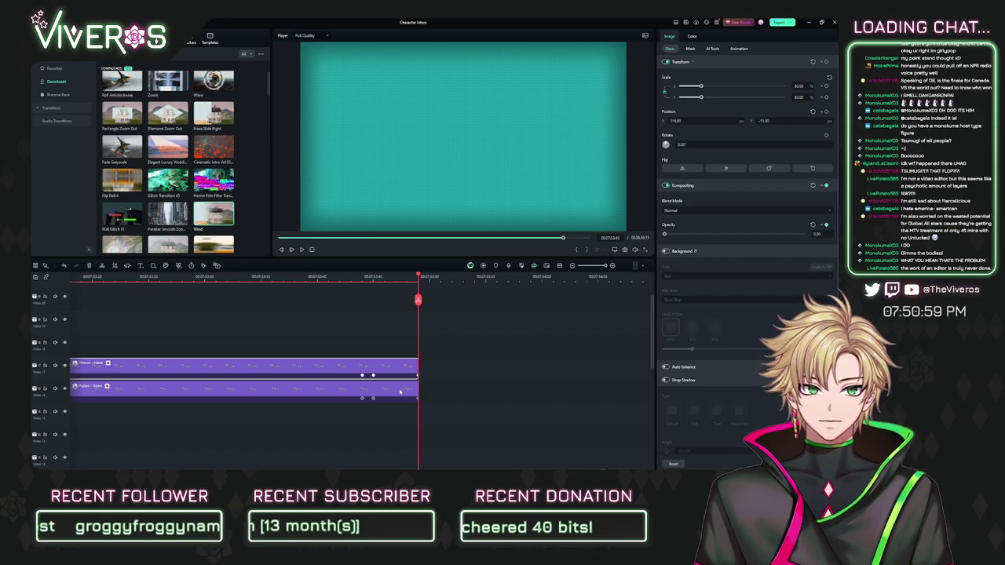
left_click(399, 391)
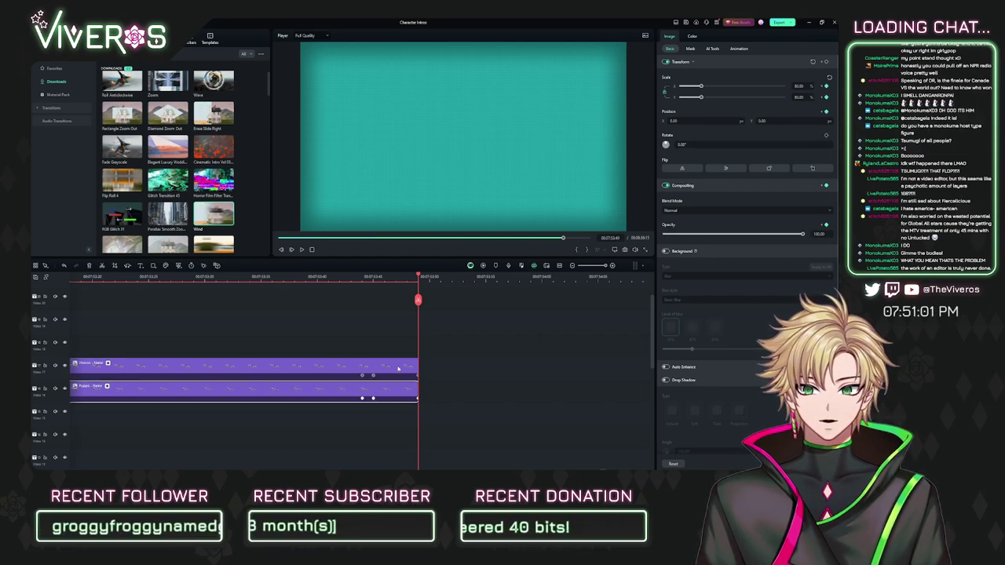
left_click(393, 367)
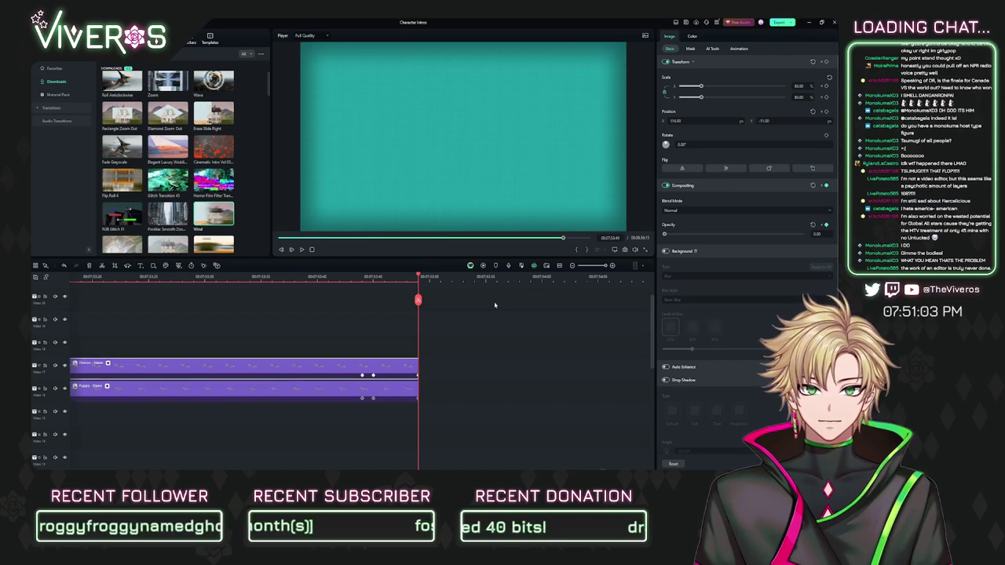
left_click(382, 393)
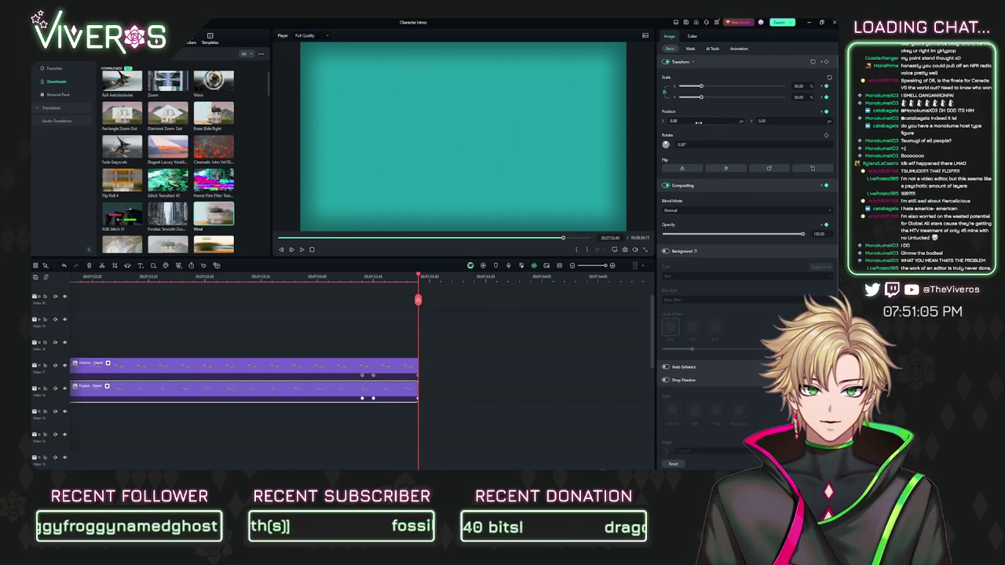
left_click(699, 123)
type("156")
key("Tab")
type("-")
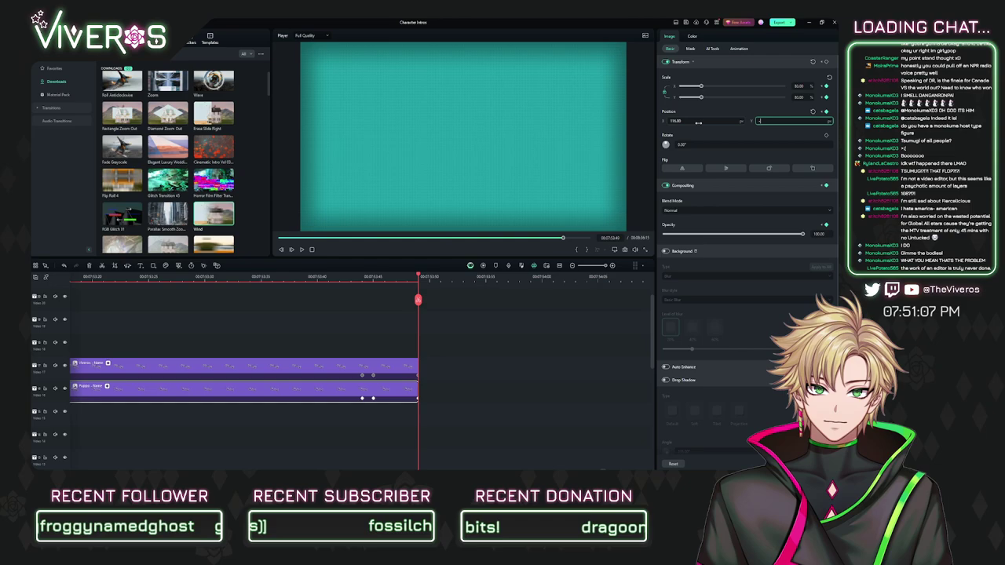
type("51")
key("Return")
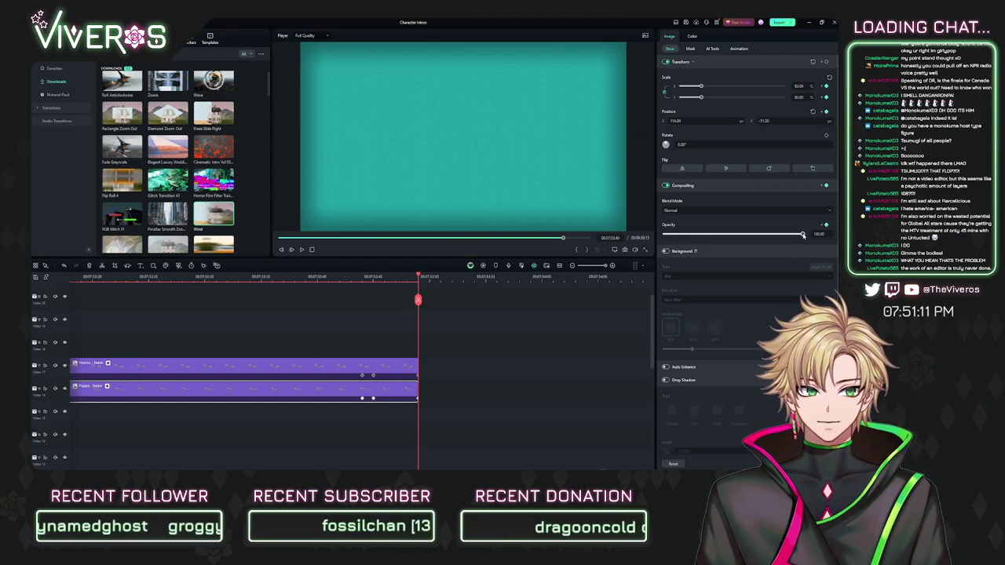
left_click_drag(802, 235, 425, 286)
left_click(512, 336)
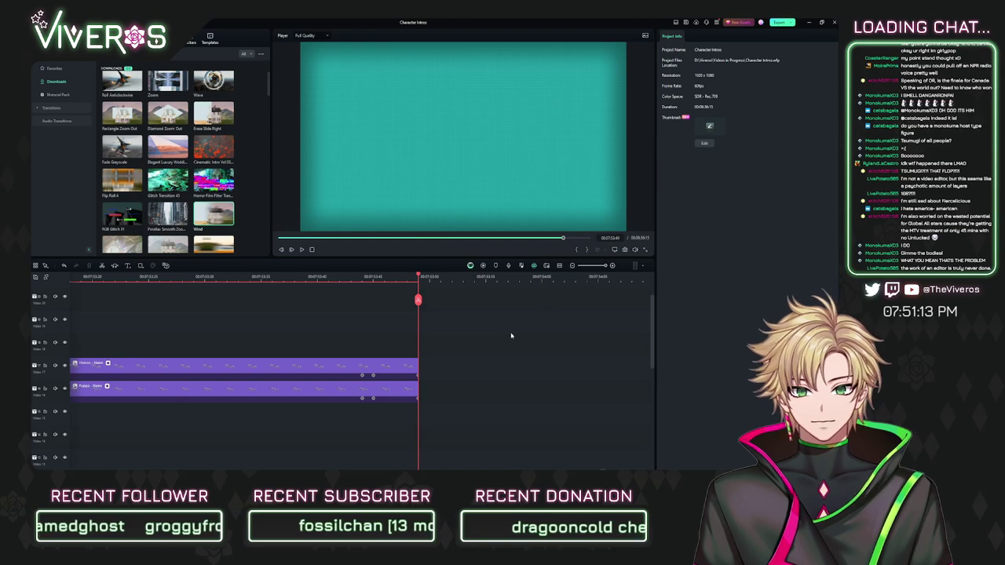
Step: Play back the overlapping Viveros and Puppy name clips to compare their closing animation
scroll(288, 305, "down", 3)
scroll(288, 305, "up", 1)
left_click(209, 277)
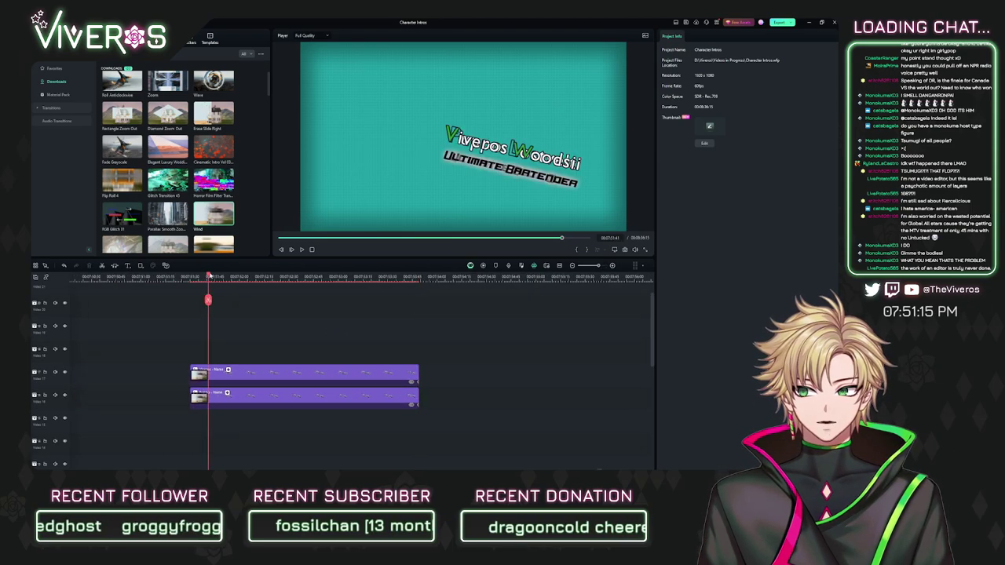
key("space")
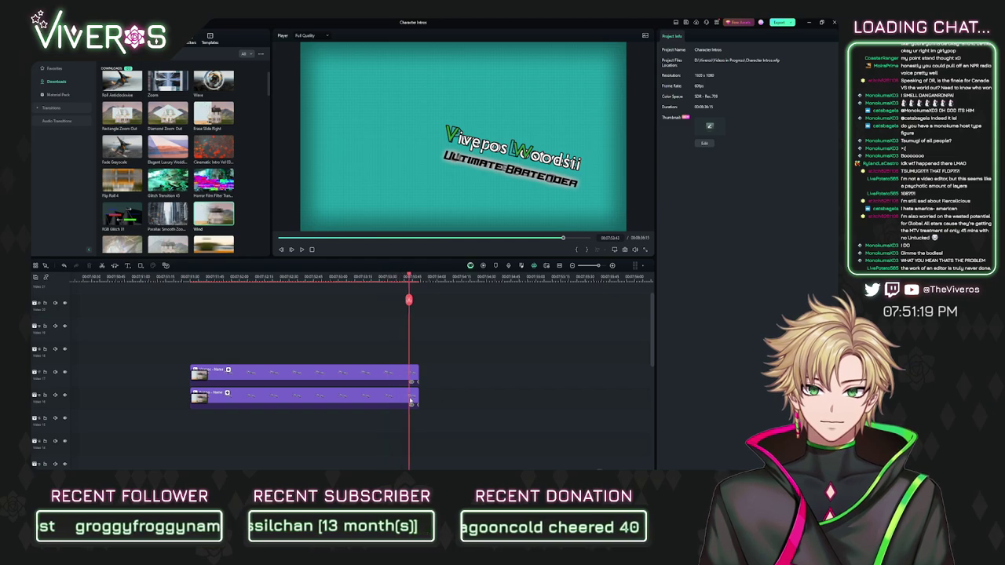
Step: Delete the Viveros reference name clip stacked above the finished Puppy name clip
left_click_drag(410, 401, 423, 404)
left_click_drag(478, 384, 613, 363)
left_click(425, 346)
key("Delete")
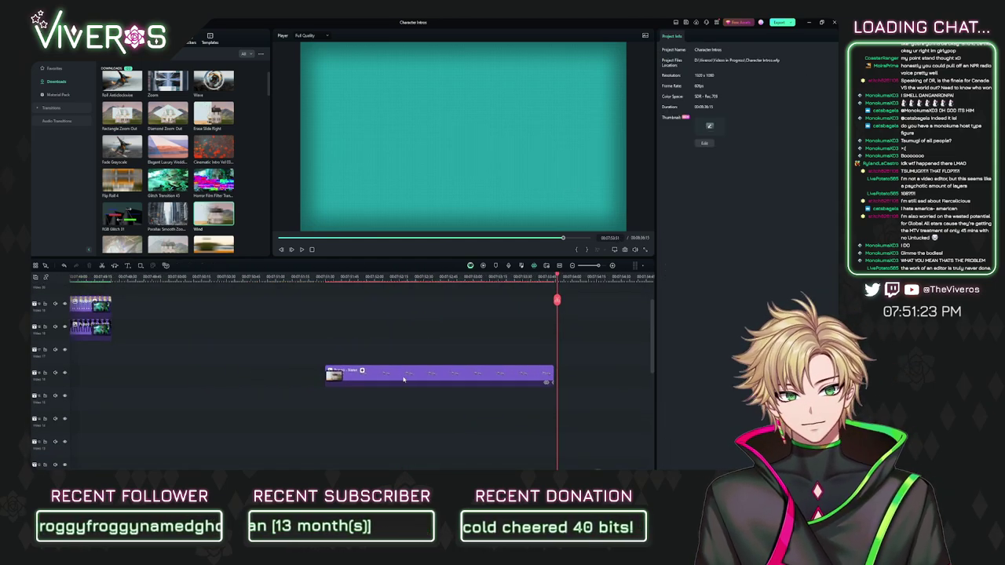
Step: Move the finished Puppy name clip into the second intro, directly below the Viveros name clip and aligned with its start
left_click_drag(404, 380, 208, 378)
scroll(410, 312, "left", 3)
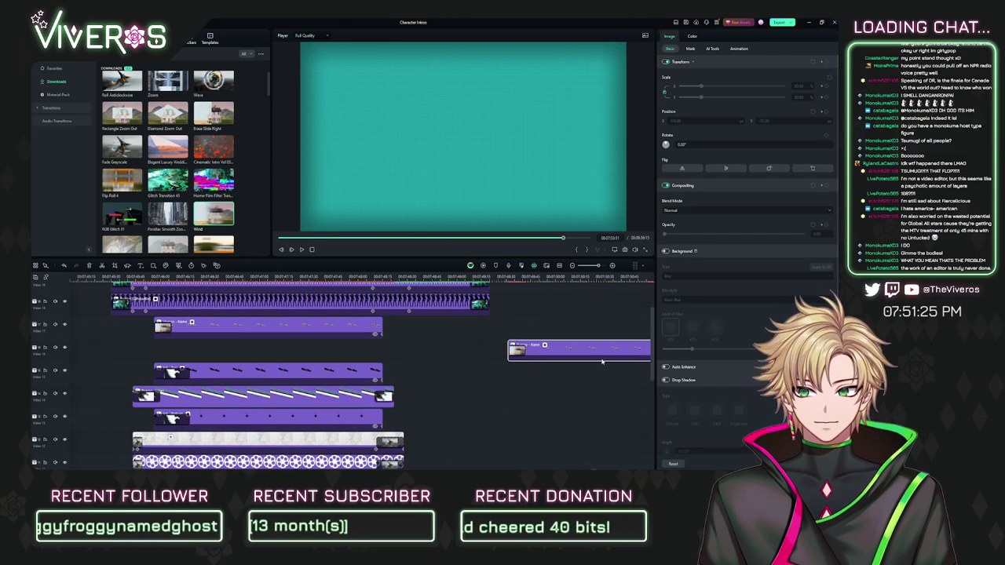
left_click_drag(603, 362, 247, 357)
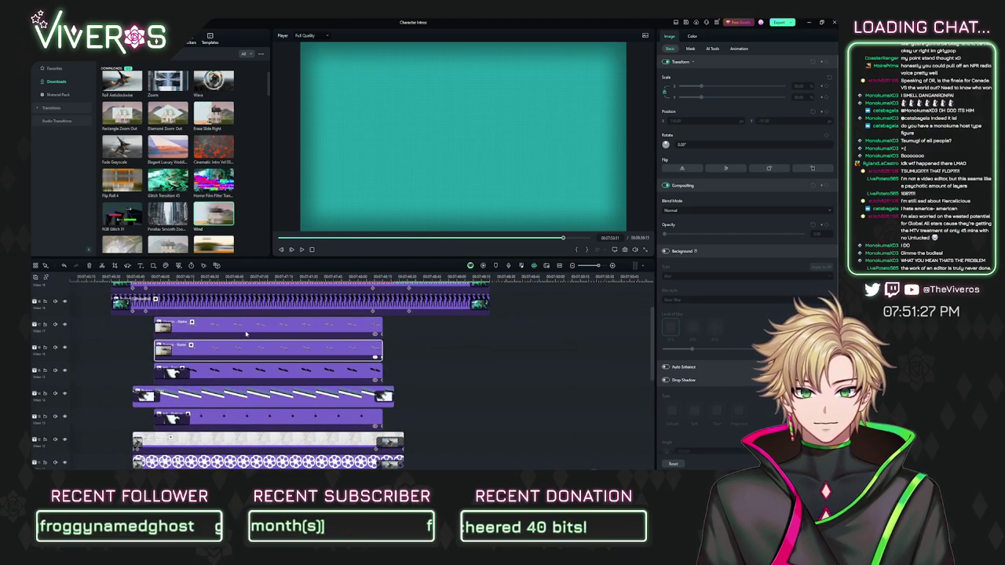
Step: Remove the original Viveros name clip from the second intro, keeping the Puppy replacement
left_click(246, 332)
key("Delete")
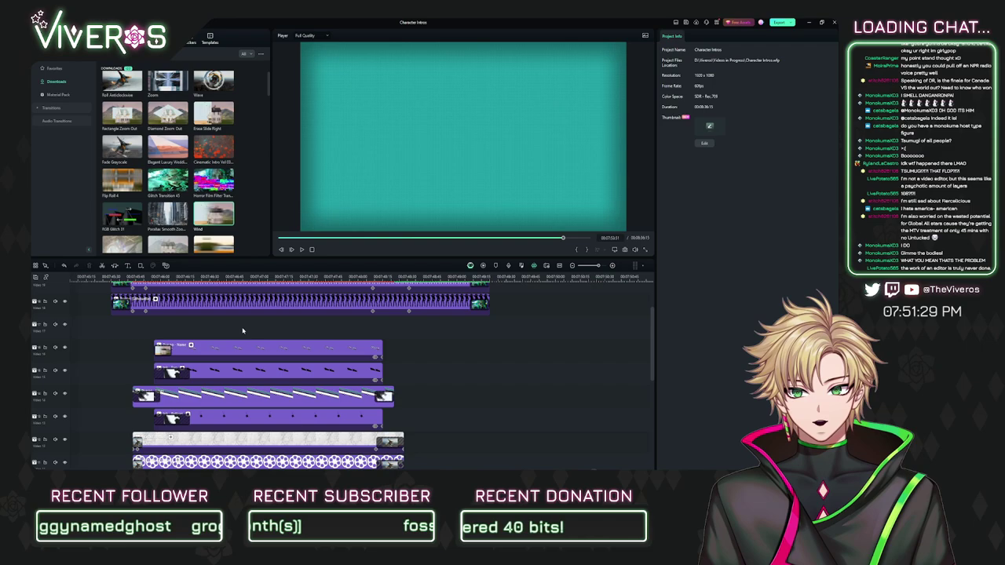
scroll(236, 353, "down", 5)
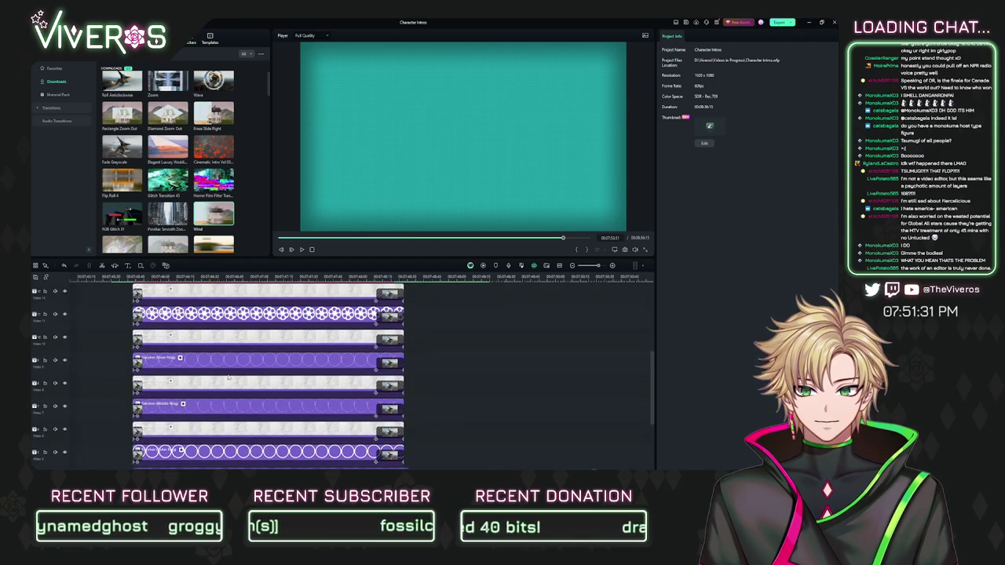
Step: Play back the character's entrance and inspect the top character clip's transform at its second keyframe
scroll(235, 354, "up", 5)
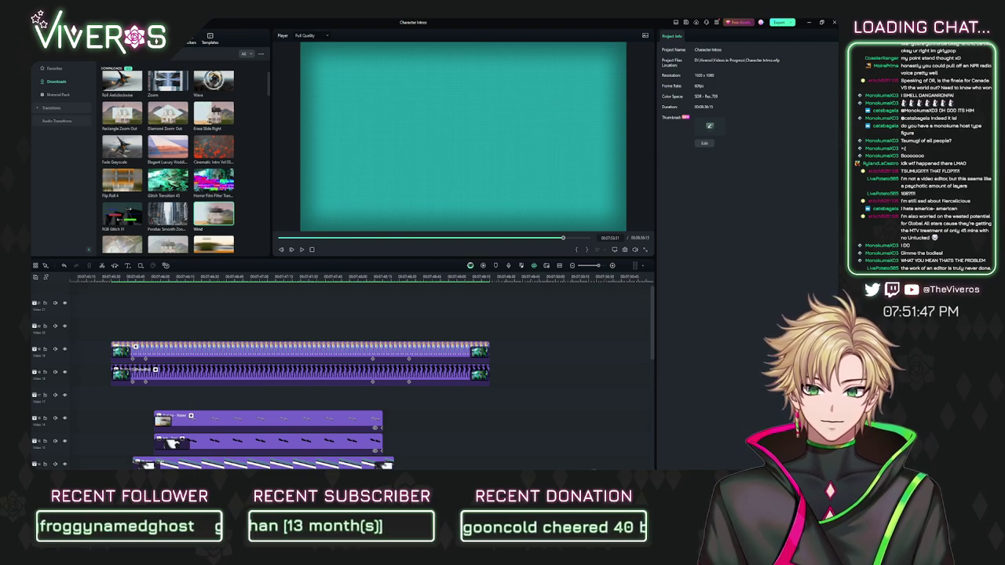
left_click(86, 278)
key("space")
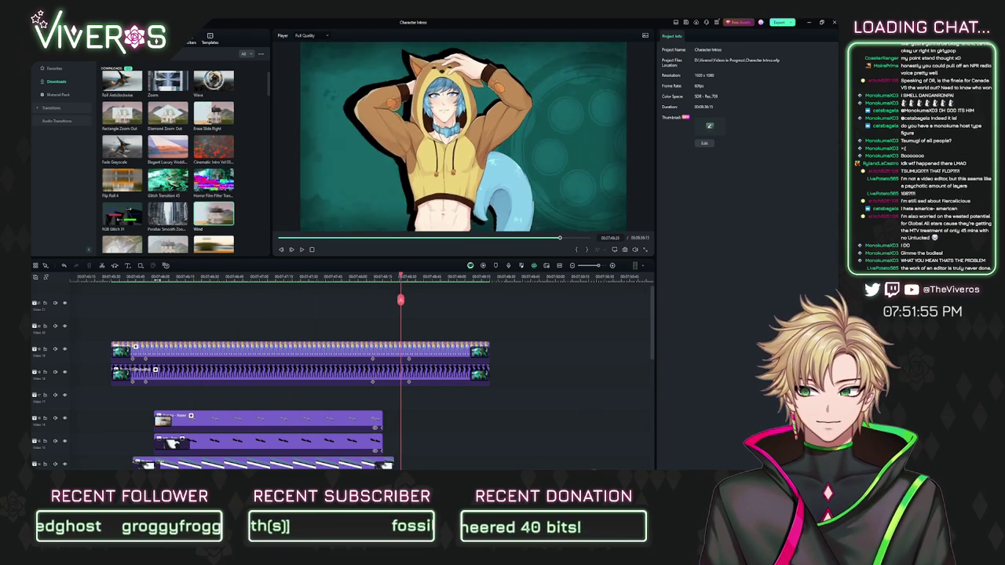
left_click(158, 276)
left_click_drag(190, 277, 205, 284)
left_click_drag(180, 319, 240, 329)
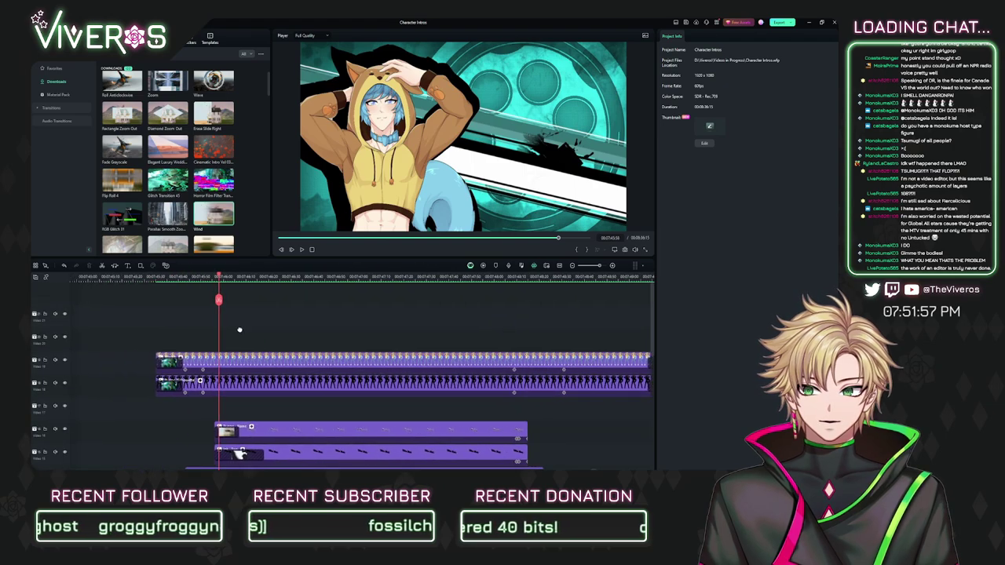
left_click(212, 277)
left_click_drag(212, 277, 203, 277)
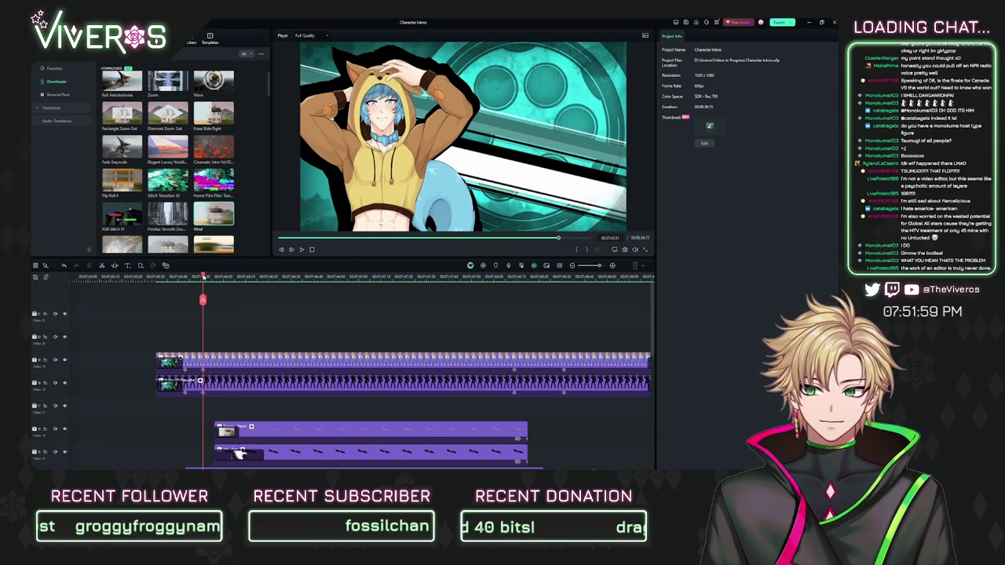
left_click(251, 362)
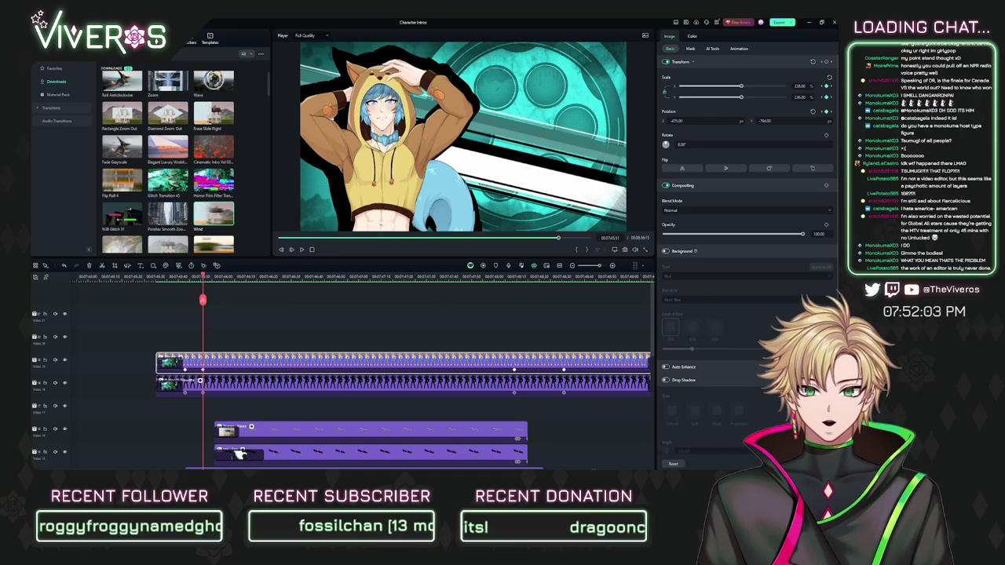
Step: Duplicate the character and silhouette clips onto Video 21 and Video 20, aligned in time with the originals
left_click(377, 314)
left_click_drag(401, 279, 344, 314)
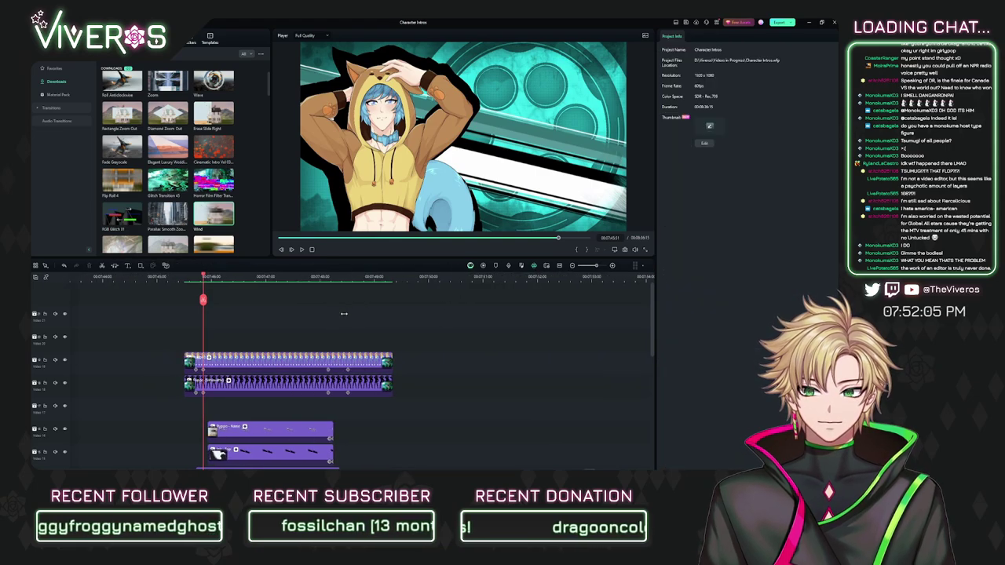
left_click(304, 369)
left_click(417, 279)
scroll(518, 328, "right", 6)
key("ctrl+v")
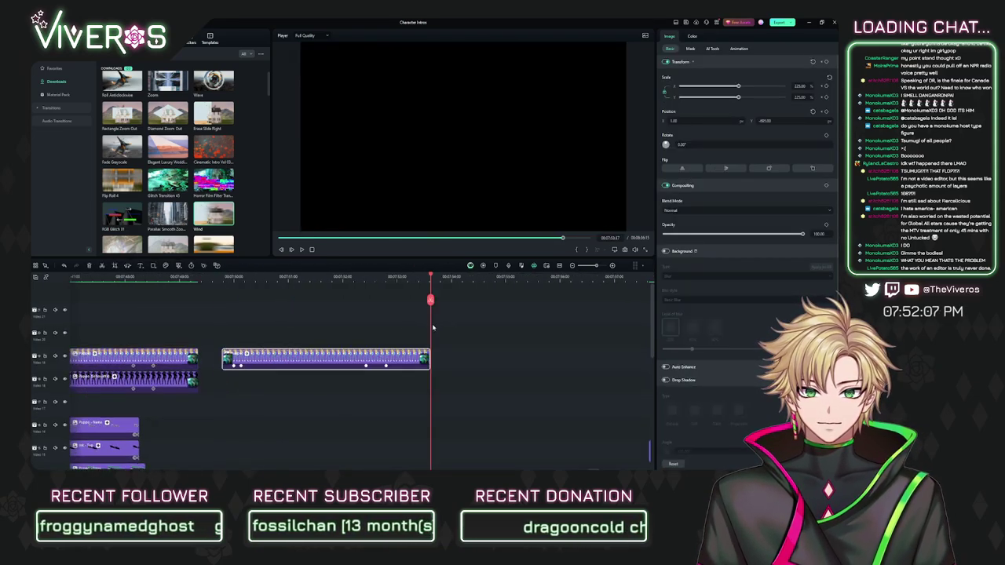
scroll(397, 317, "left", 5)
left_click_drag(458, 370, 224, 324)
left_click_drag(203, 385, 203, 336)
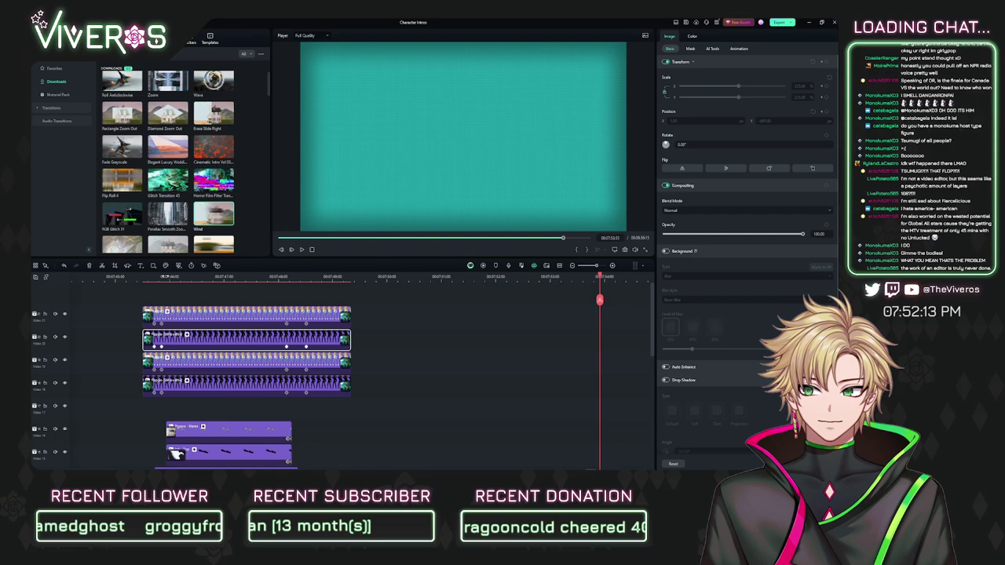
Step: Set the X position of the duplicated character clip on Video 21 to -525 at its second keyframe
left_click(165, 279)
scroll(242, 294, "up", 4)
key("space")
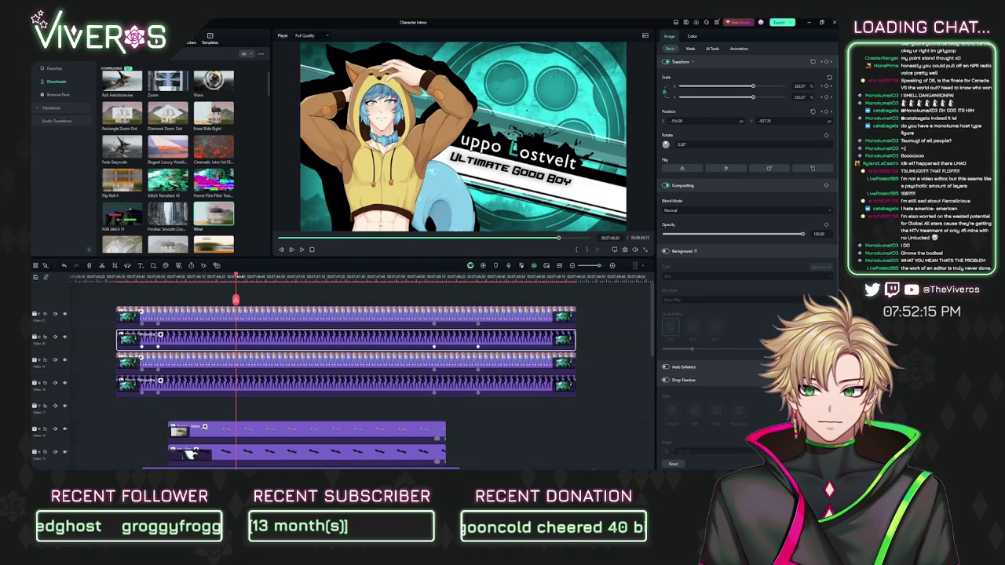
left_click_drag(237, 277, 159, 285)
left_click(177, 316)
scroll(251, 297, "left", 4)
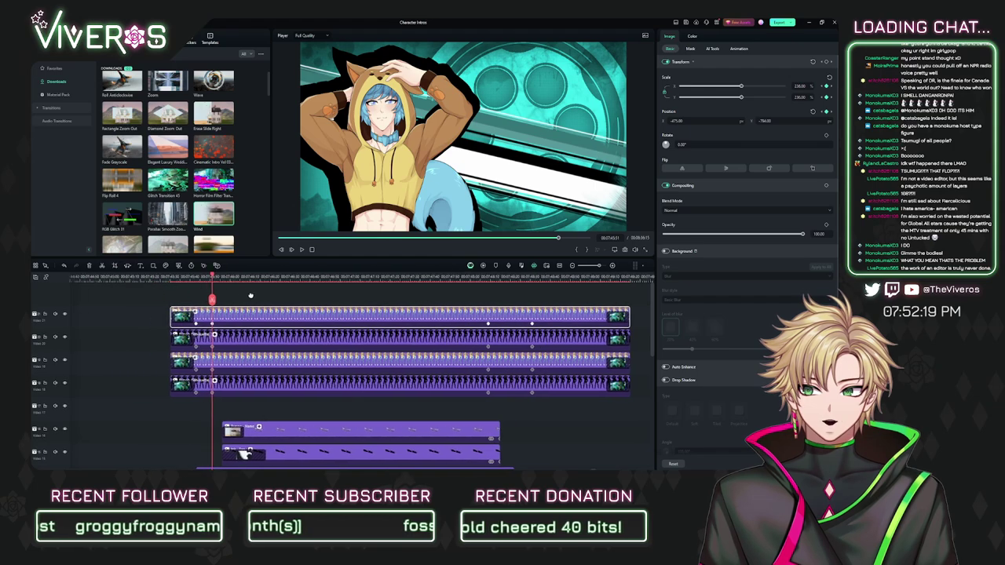
left_click(703, 121)
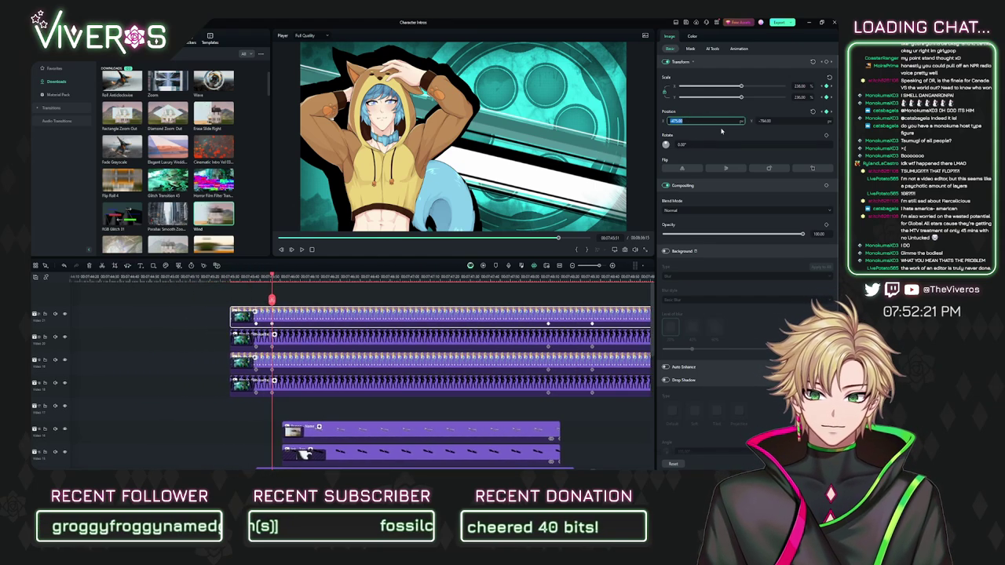
key("BackSpace")
key("Return")
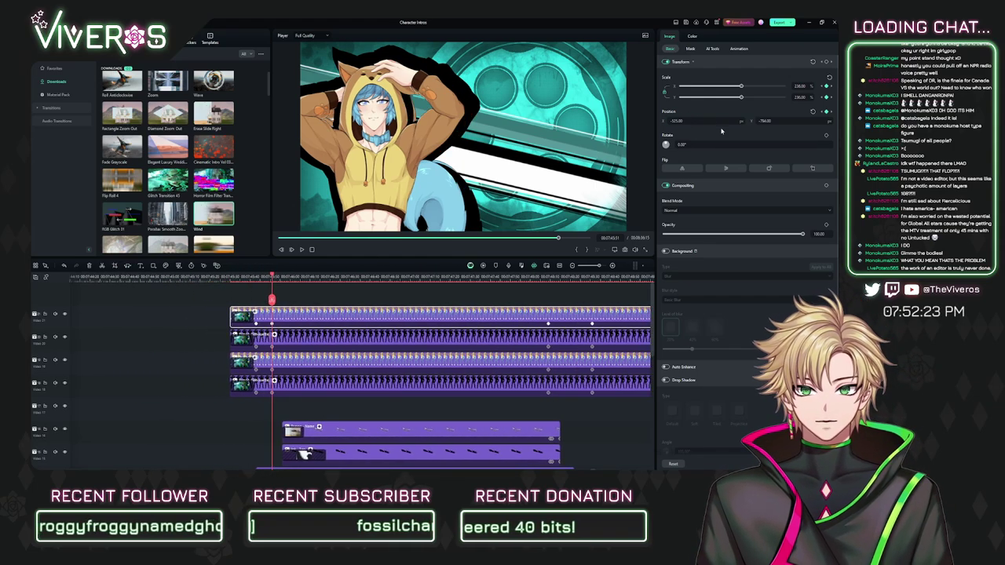
Step: Set the X position of the duplicated silhouette clip on Video 20 to -573 at the same keyframe
left_click(322, 328)
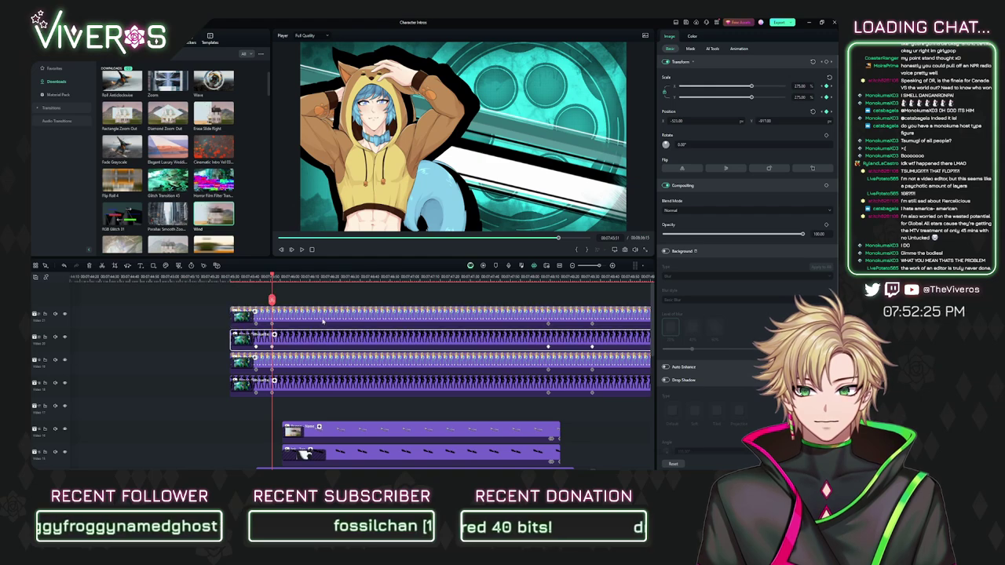
left_click(717, 120)
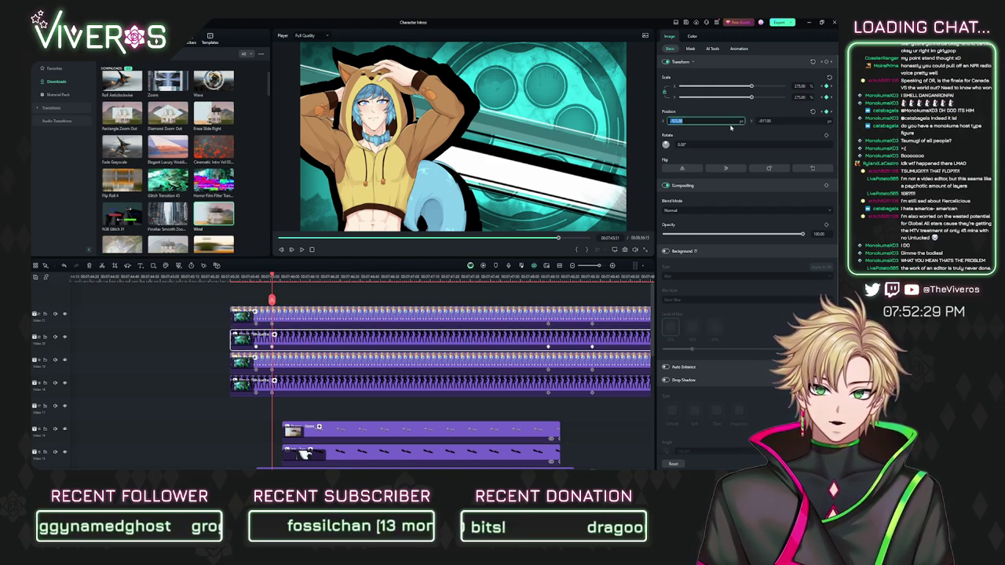
type("-57")
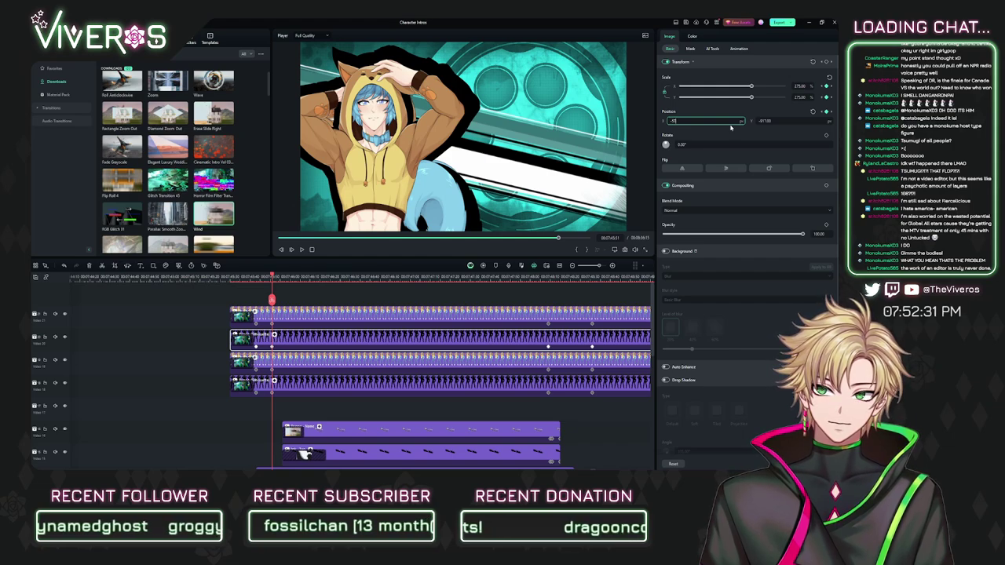
type("3")
key("Return")
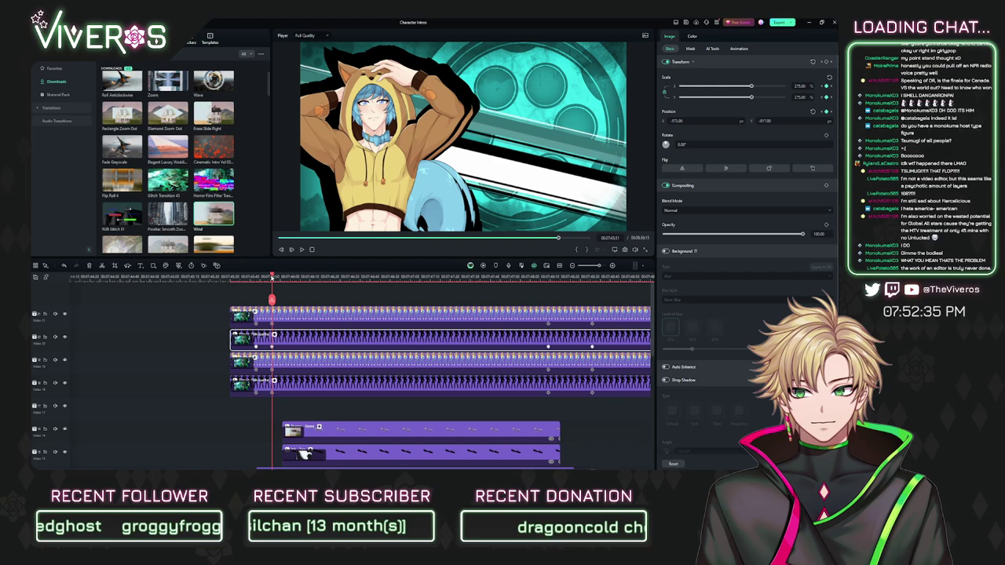
Step: Hide the original character and silhouette tracks, Video 19 and Video 18
left_click(64, 360)
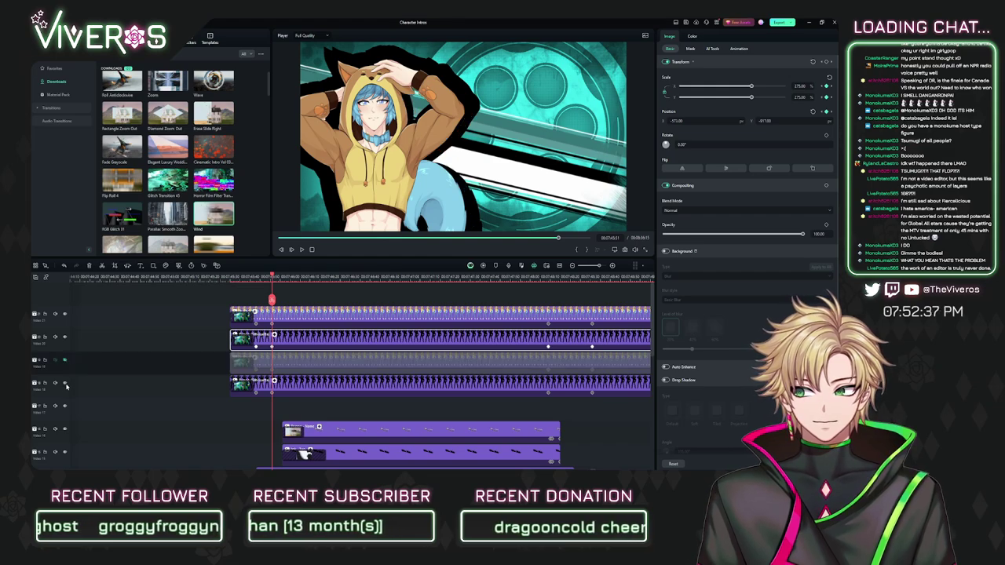
left_click(64, 382)
mouse_move(273, 297)
left_mouse_down()
mouse_move(326, 297)
mouse_move(272, 299)
left_mouse_up()
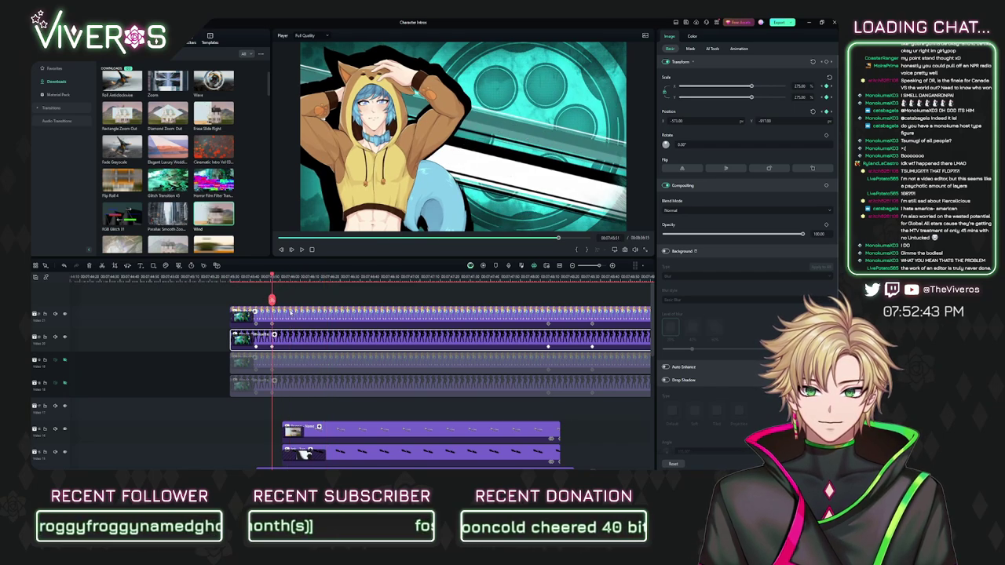
Step: Shift the duplicated character upward at its second keyframe and scrub through the entrance to check the motion
left_click(291, 313)
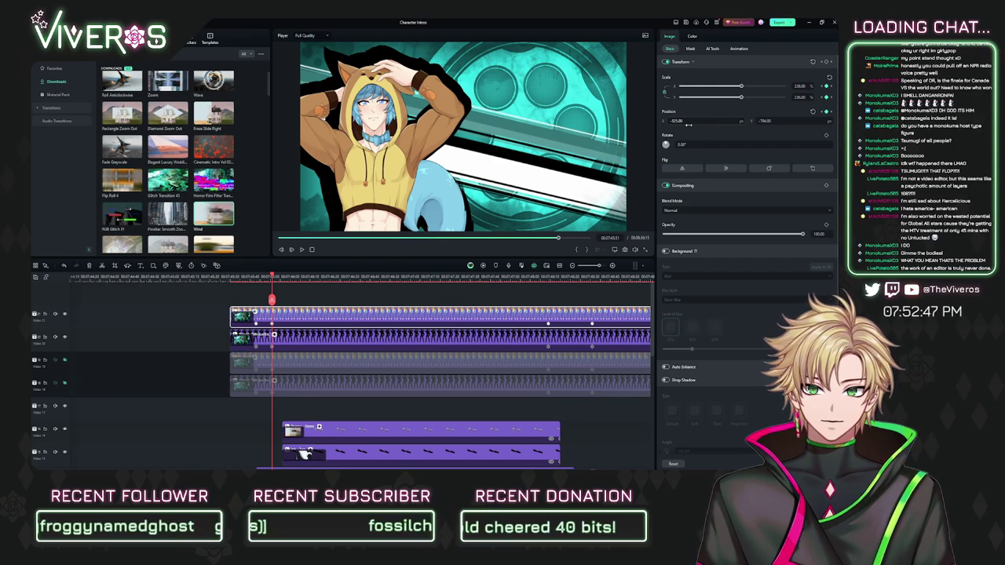
left_click_drag(689, 125, 779, 121)
left_click(322, 277)
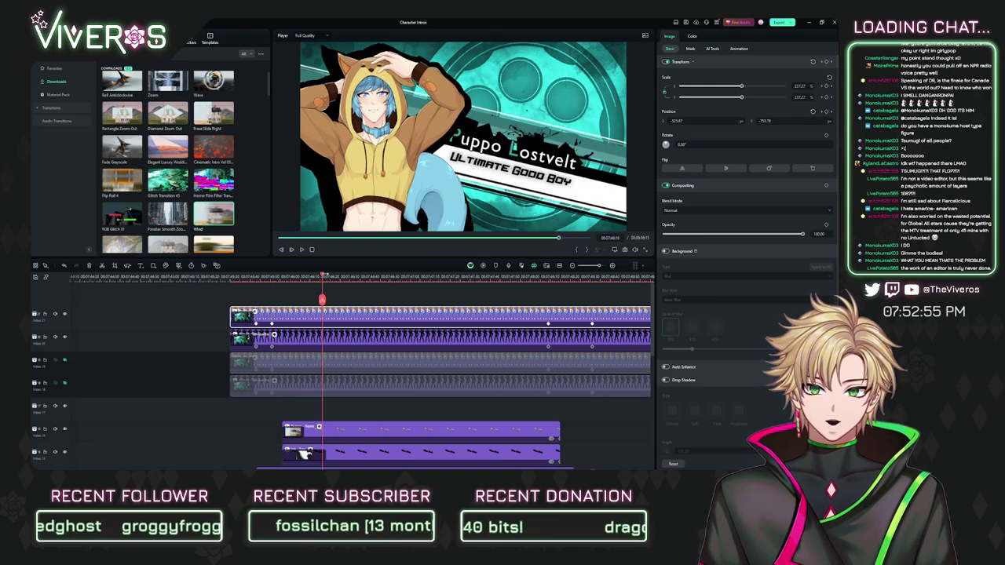
left_click_drag(322, 279, 275, 284)
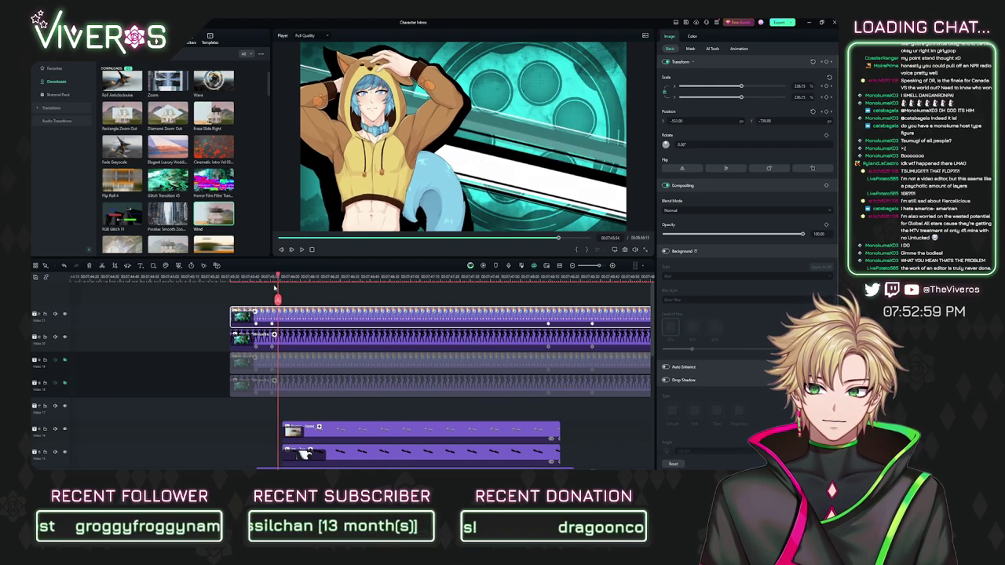
Step: Move the duplicated silhouette farther left and raise its Y position at the second keyframe
left_click(300, 338)
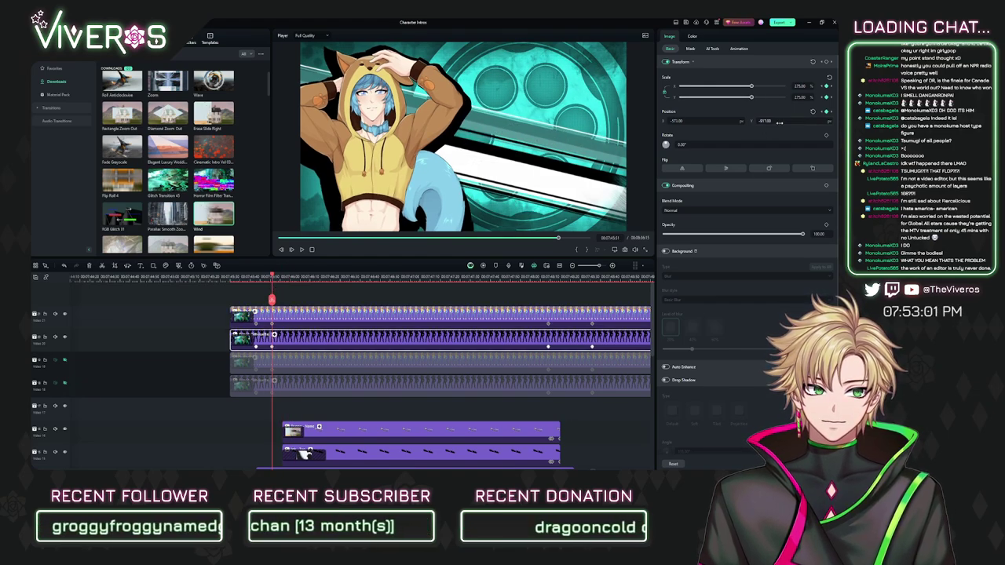
left_click_drag(677, 121, 644, 121)
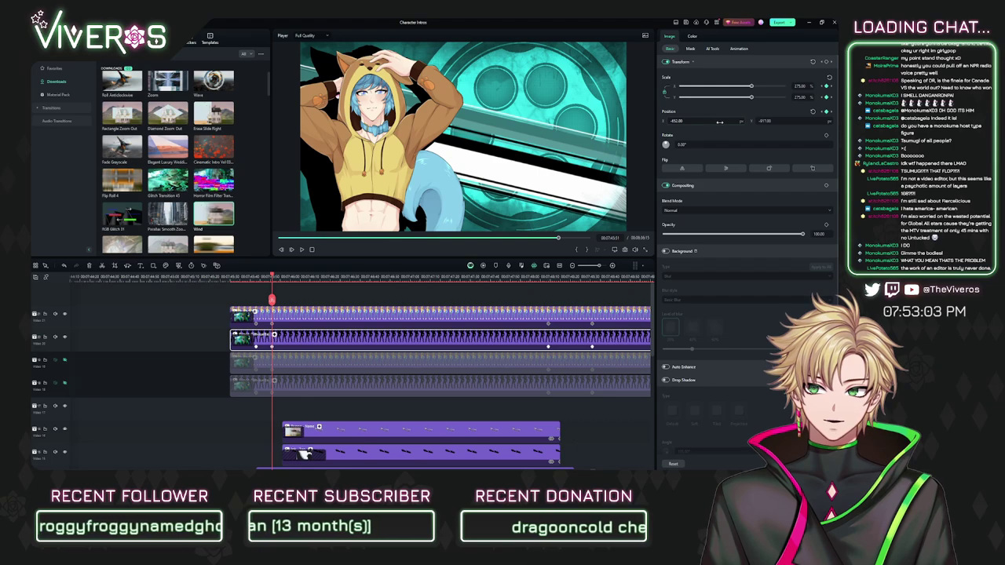
left_click_drag(765, 121, 787, 120)
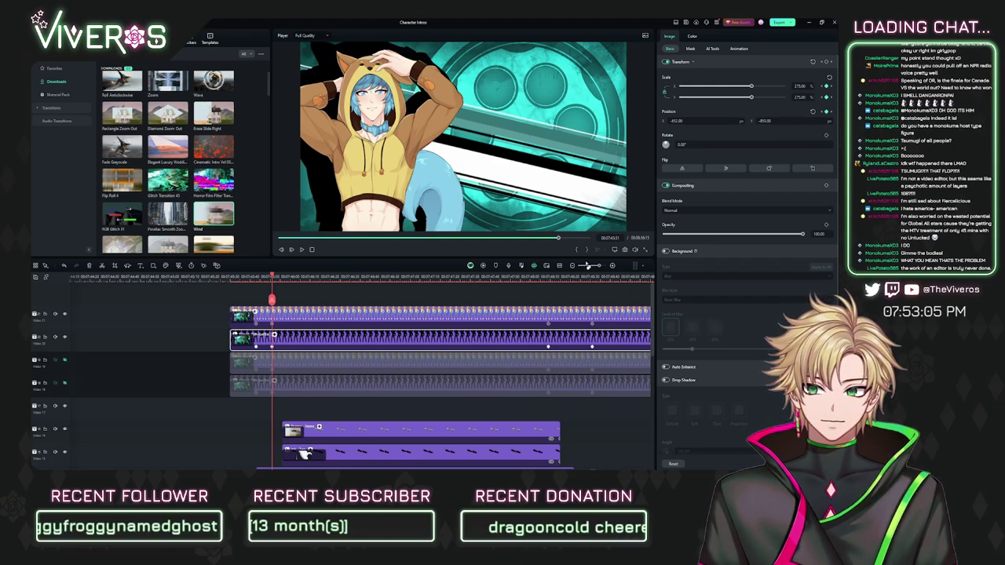
Step: Show the original tracks again and briefly hide both duplicate tracks to compare the two poses
left_click(66, 361)
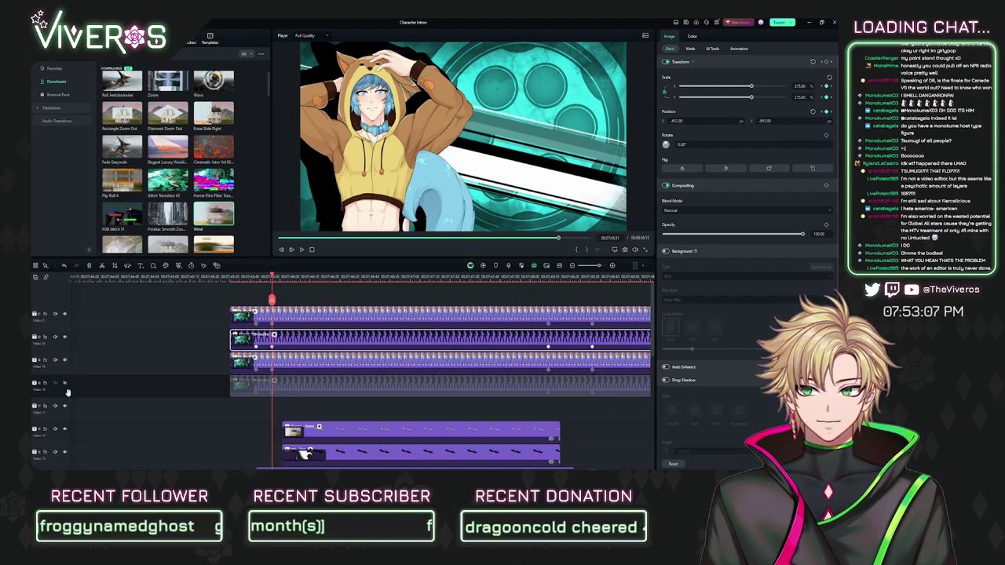
left_click(64, 384)
left_click(64, 314)
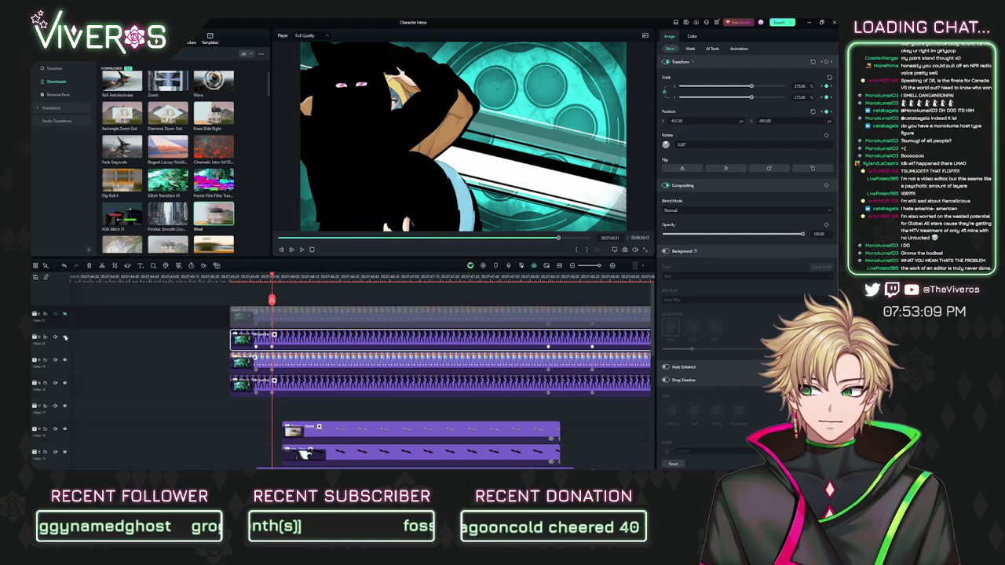
left_click(65, 336)
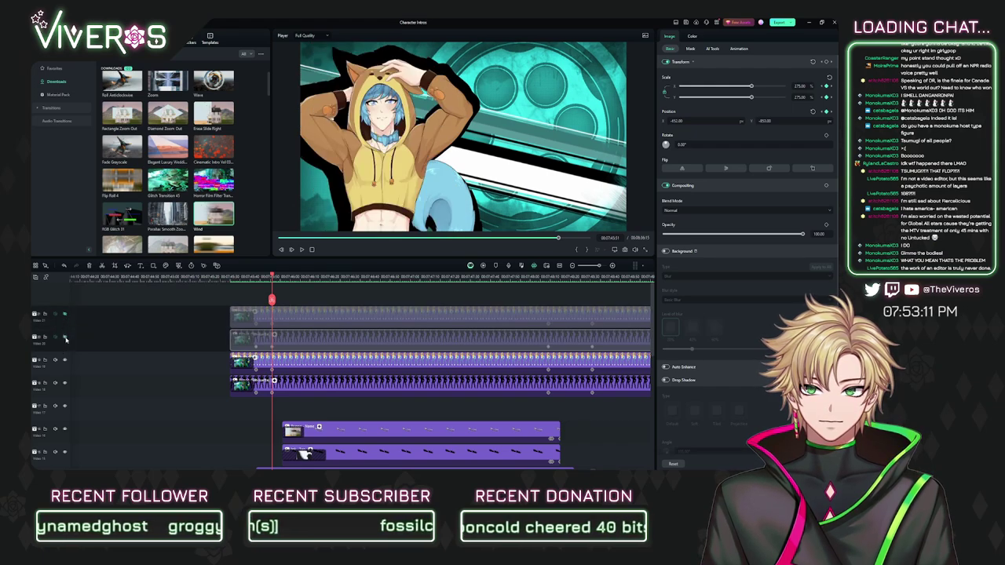
left_click(66, 338)
left_click(66, 315)
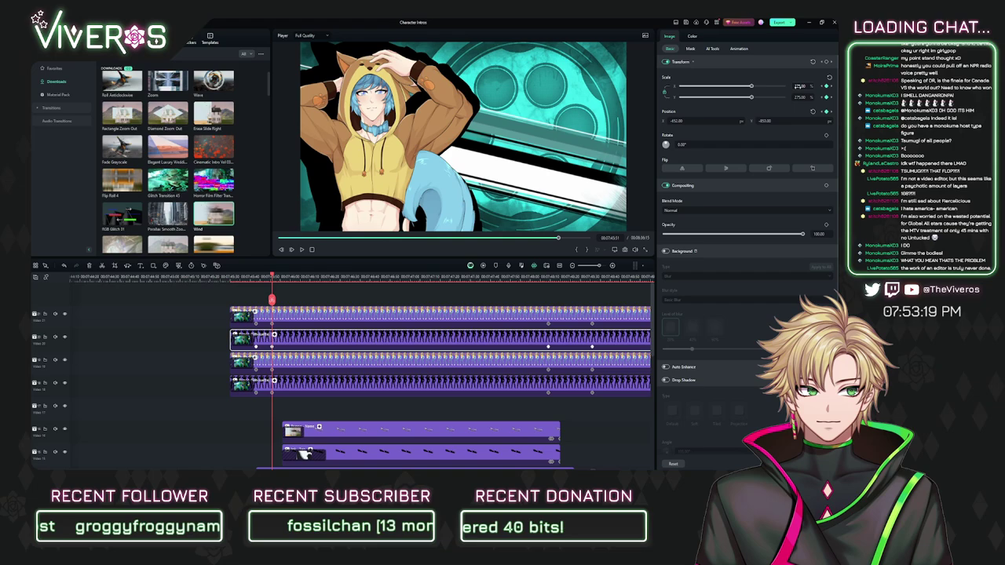
Step: Check the original silhouette's transform values and set the duplicated silhouette's scale to 260% at the second keyframe
left_click(331, 389)
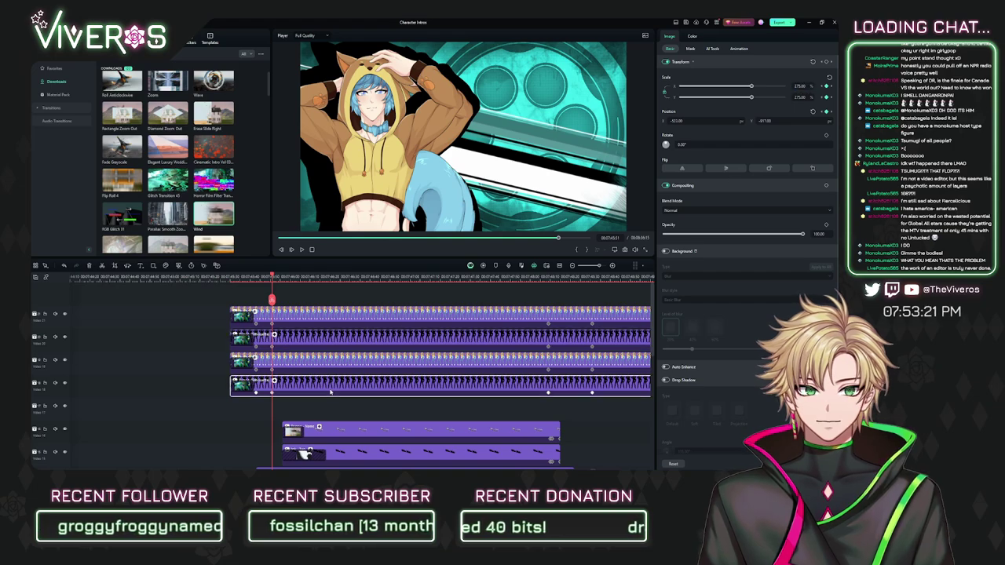
left_click(339, 341)
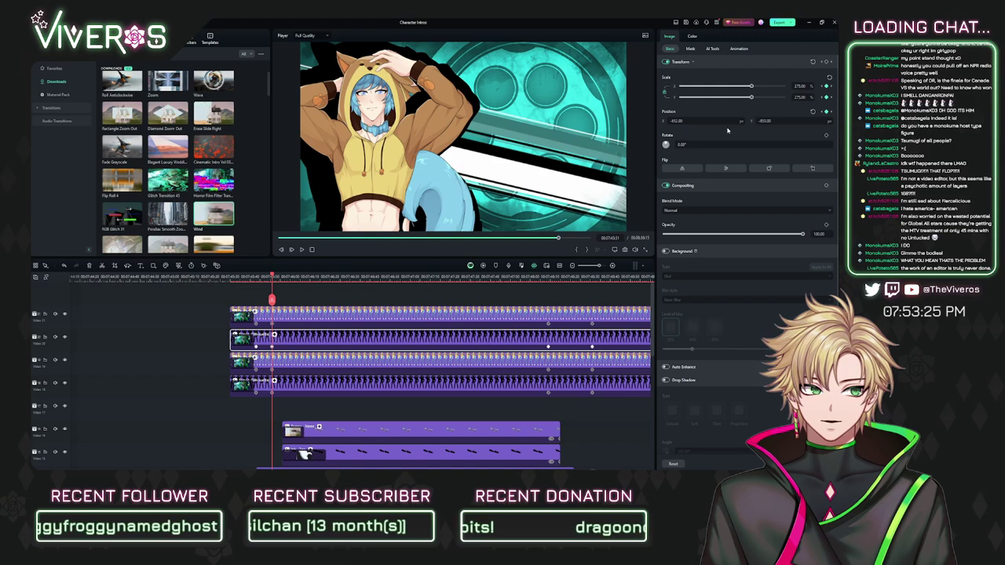
left_click(800, 85)
type("280")
key("Return")
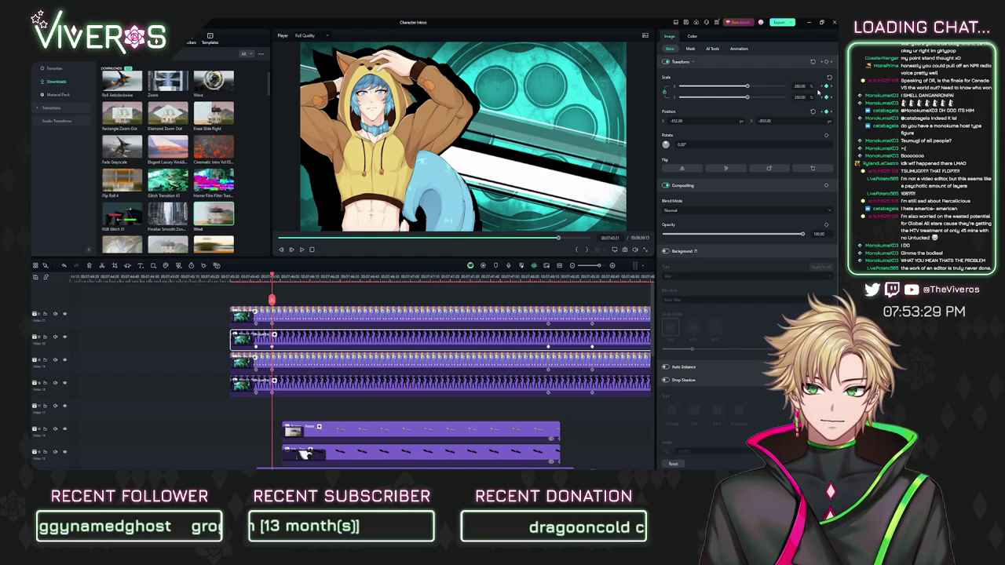
Step: Move the duplicated silhouette to the right and fine-tune its height behind the character
left_click_drag(769, 120, 800, 121)
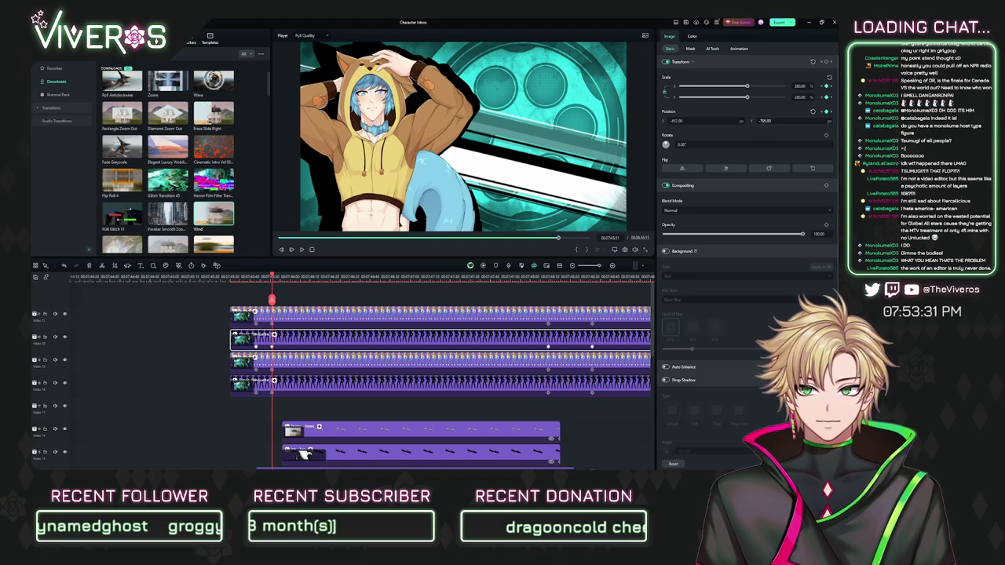
left_click_drag(678, 121, 704, 121)
left_click_drag(775, 120, 765, 121)
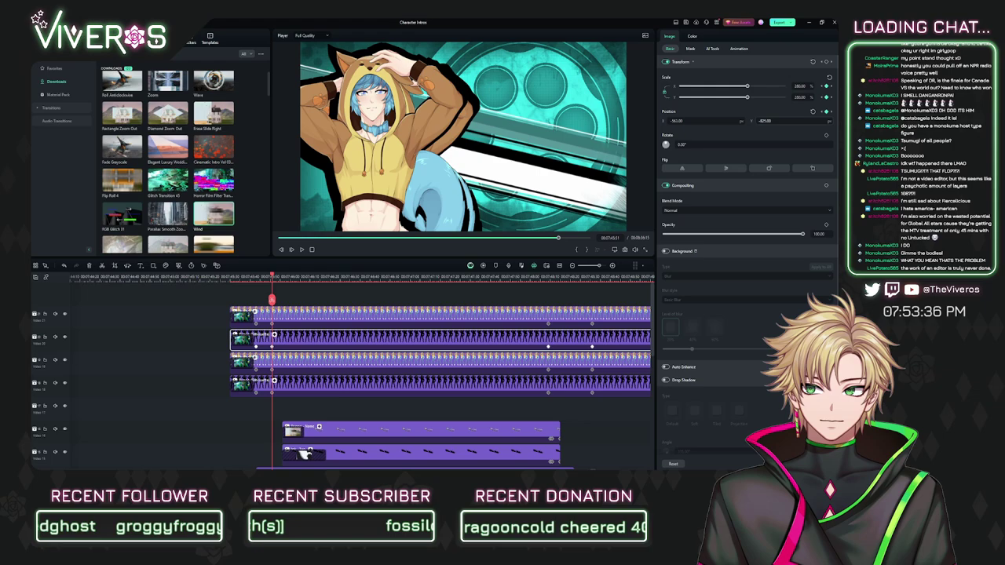
Step: Set the duplicated silhouette's scale to 275% and lower its Y position behind the character
left_click(800, 86)
type("275")
key("Return")
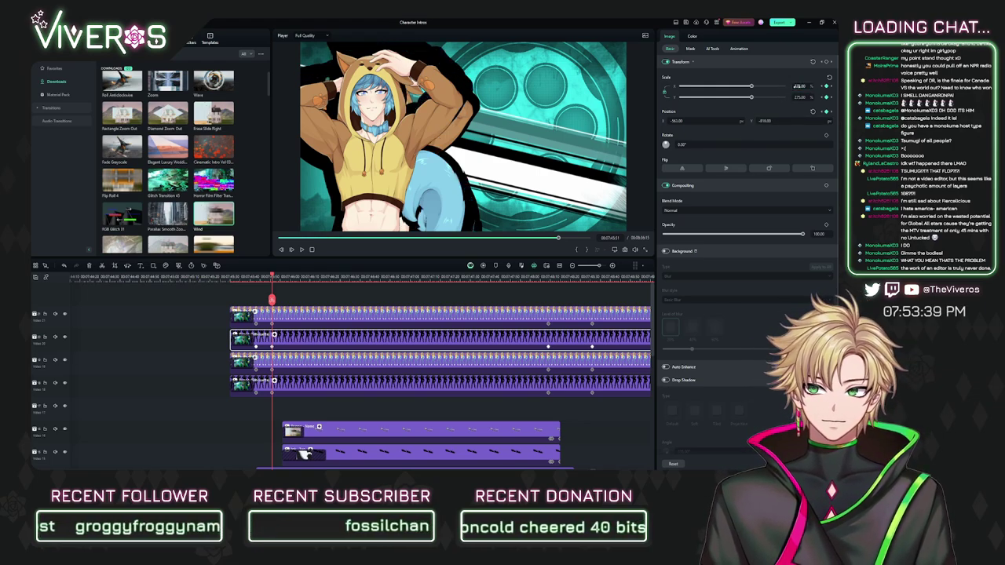
left_click_drag(775, 120, 757, 121)
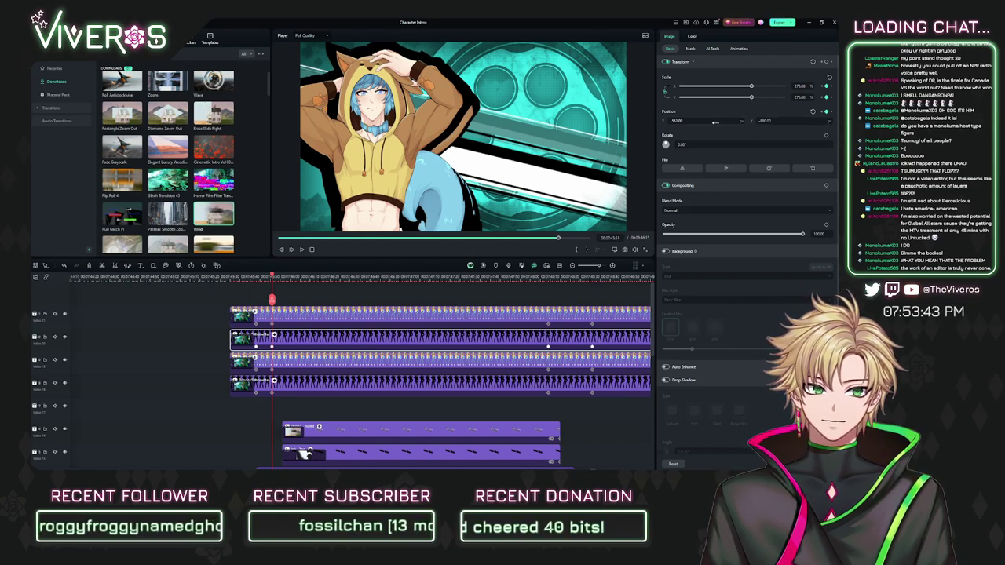
Step: Set the duplicated silhouette's scale to 250% and adjust its X position behind the character at the second keyframe
left_click_drag(679, 121, 682, 121)
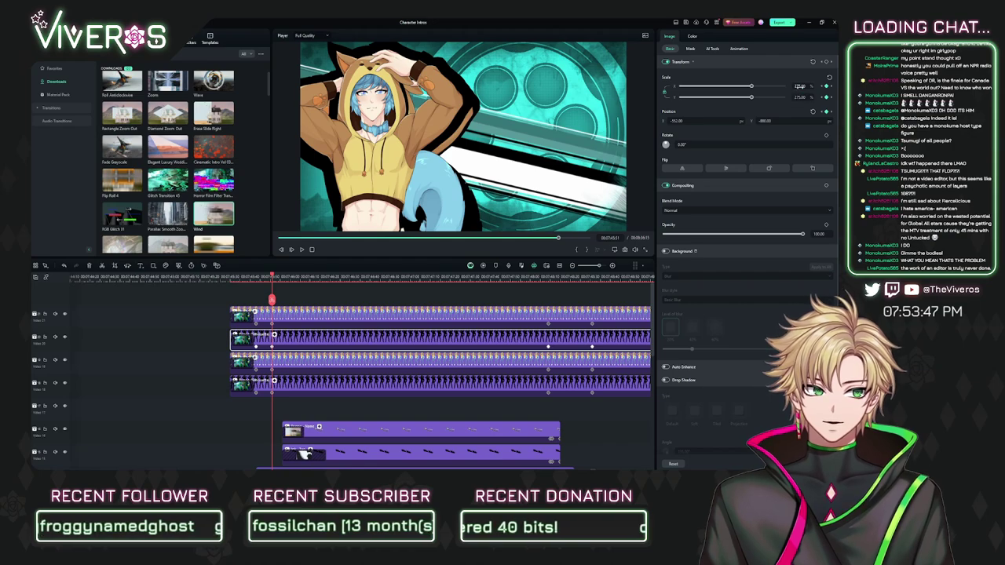
left_click(800, 86)
type("250")
key("Return")
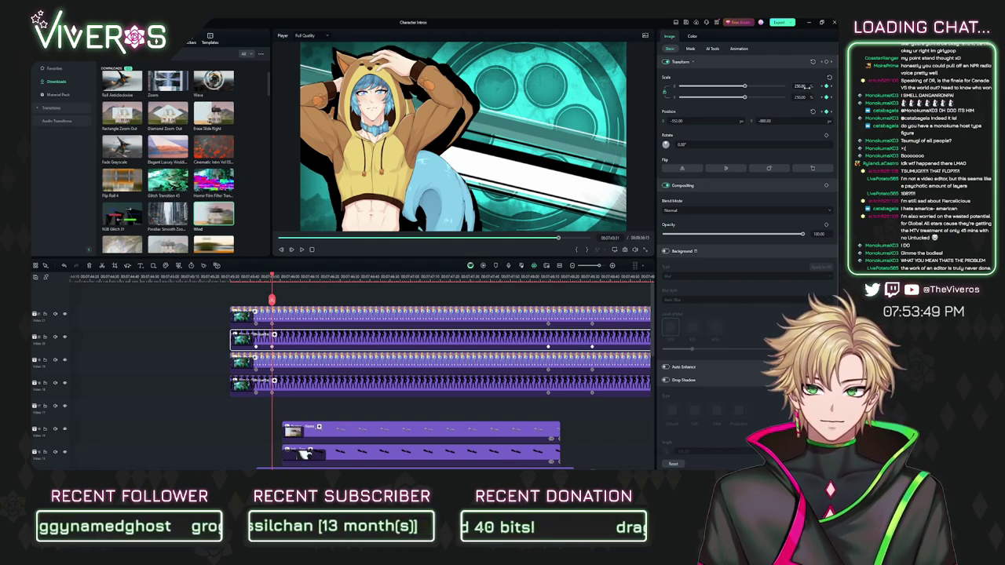
left_click(803, 123)
left_click(762, 122)
left_click_drag(704, 122, 680, 122)
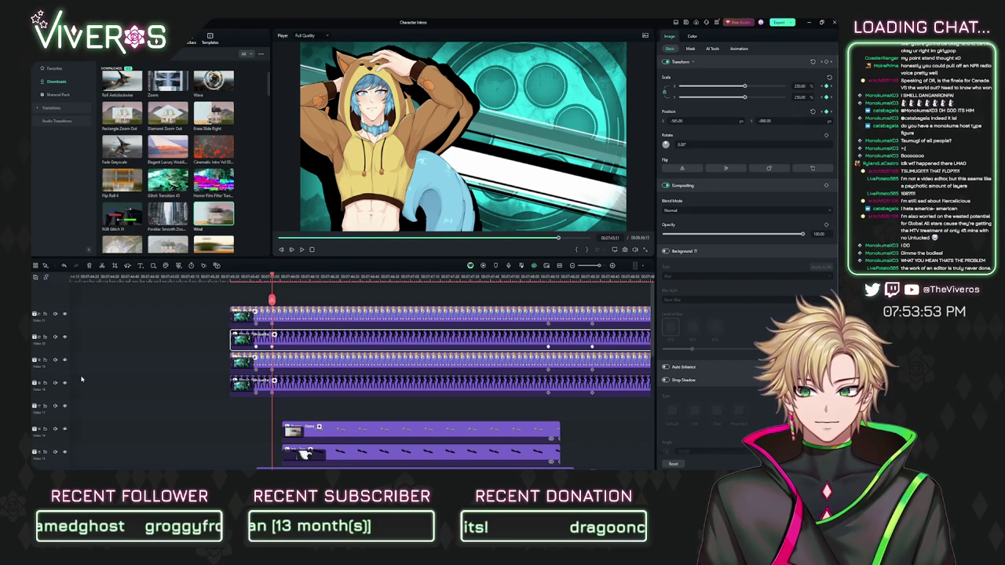
Step: Hide both original character and silhouette tracks, and raise the duplicated silhouette's Y position behind the character
left_click(65, 383)
left_click(65, 359)
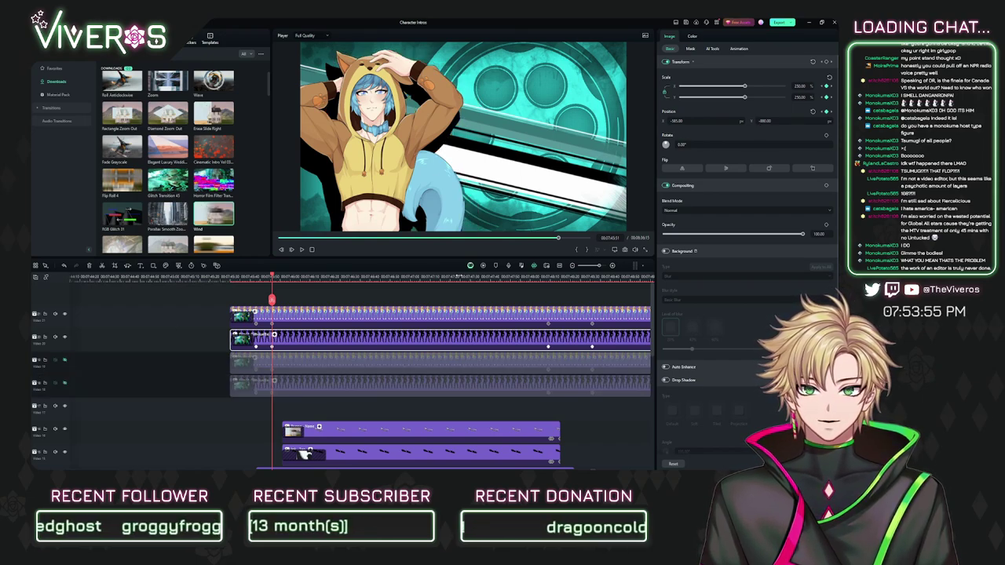
left_click_drag(765, 121, 824, 121)
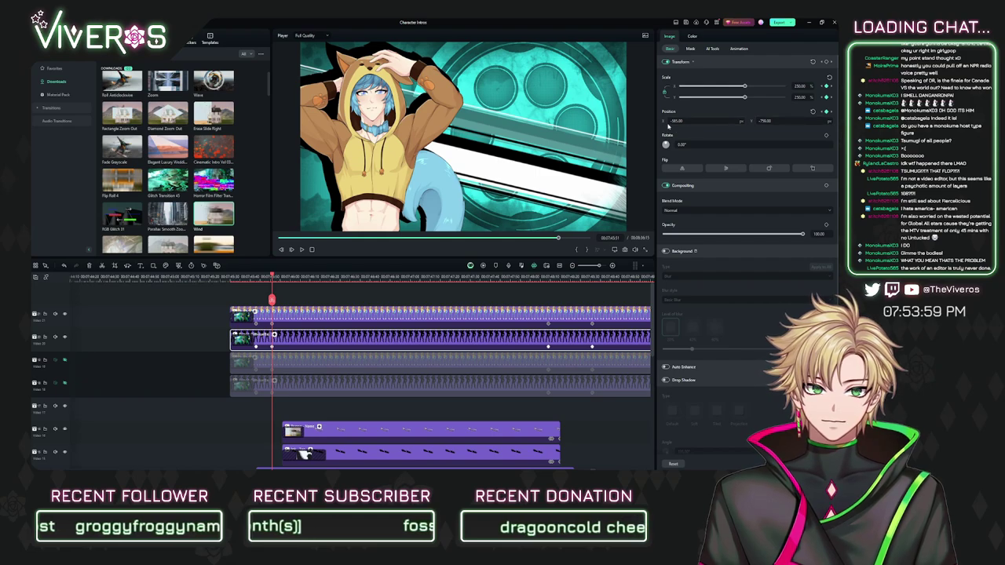
Step: Compare the silhouette placement with the previous character's intro, showing its track temporarily, and return to the duplicated silhouette's second keyframe
scroll(260, 317, "left", 3)
scroll(210, 310, "down", 2)
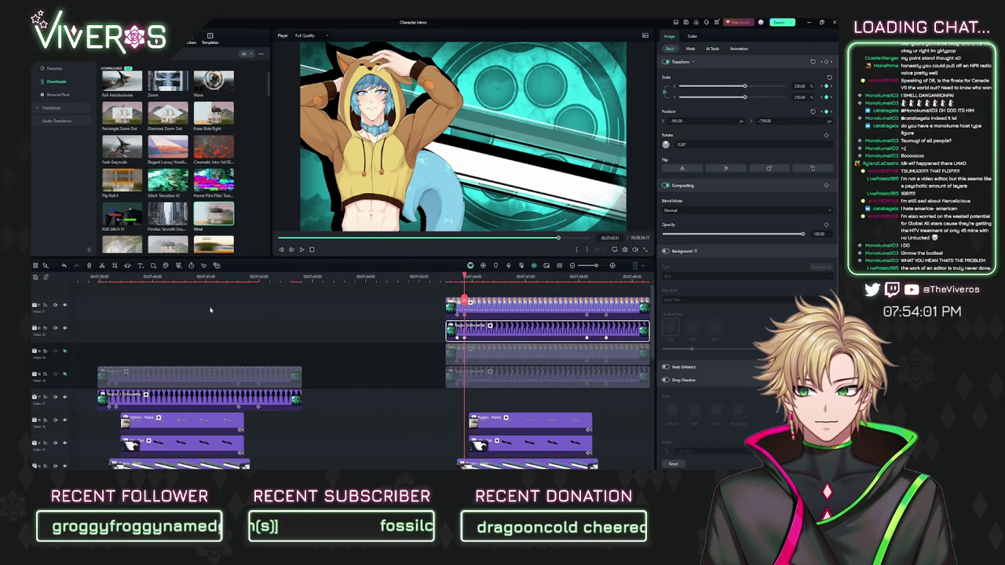
scroll(210, 310, "left", 2)
left_click(65, 365)
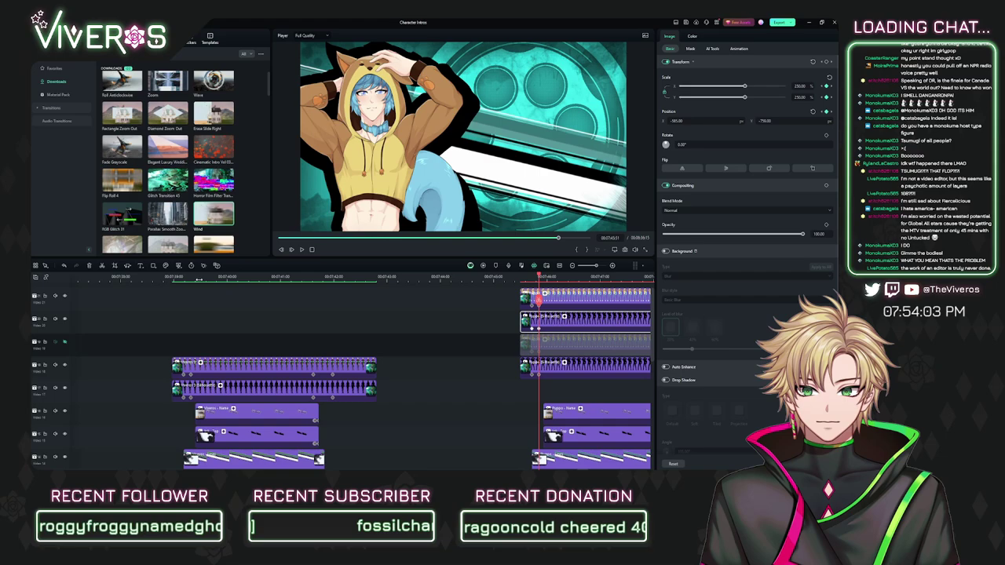
left_click(191, 278)
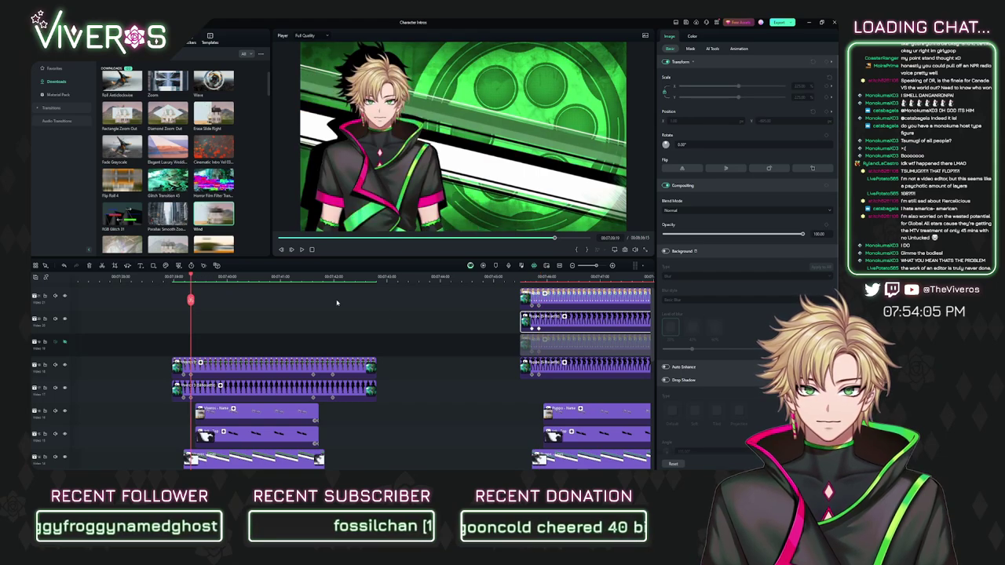
scroll(337, 302, "right", 3)
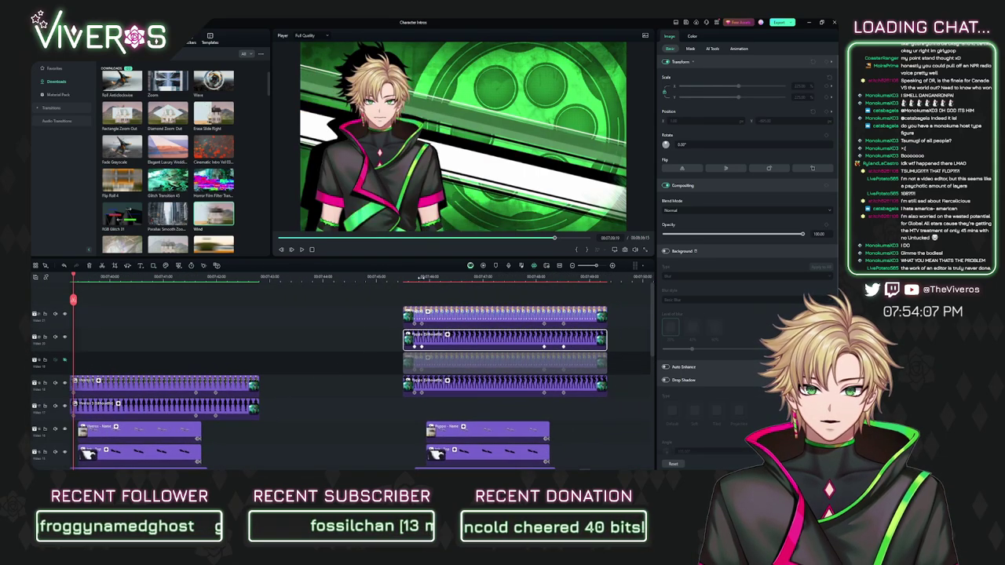
left_click(422, 278)
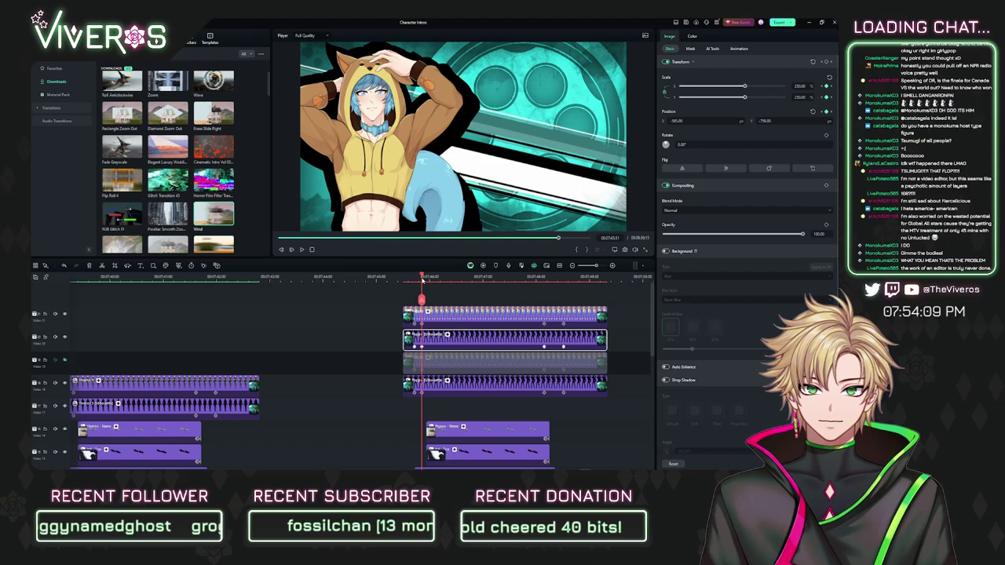
left_click(55, 384)
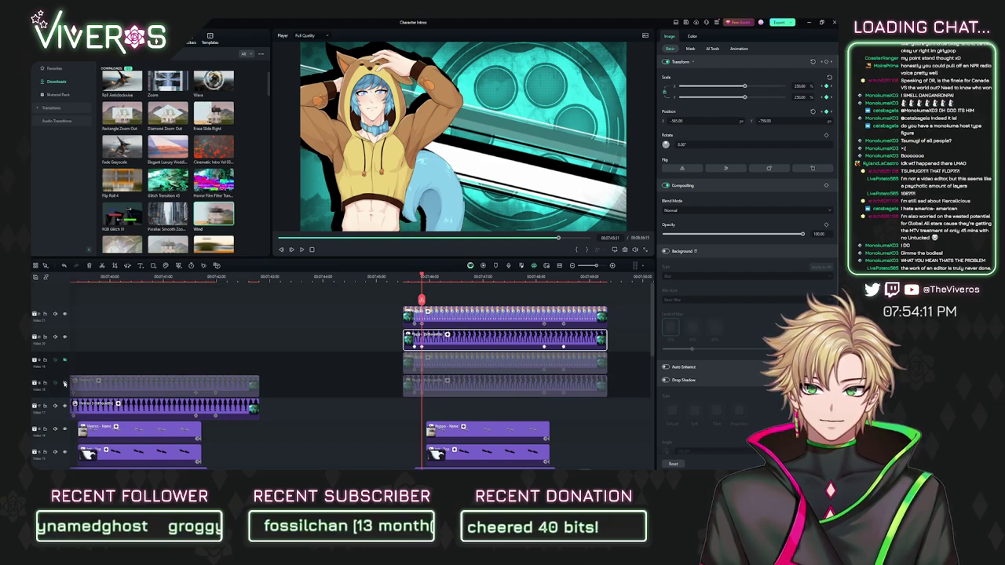
Step: Show both original tracks again and lower the opacity of the duplicated character and silhouette clips to about 66%
scroll(291, 379, "right", 1)
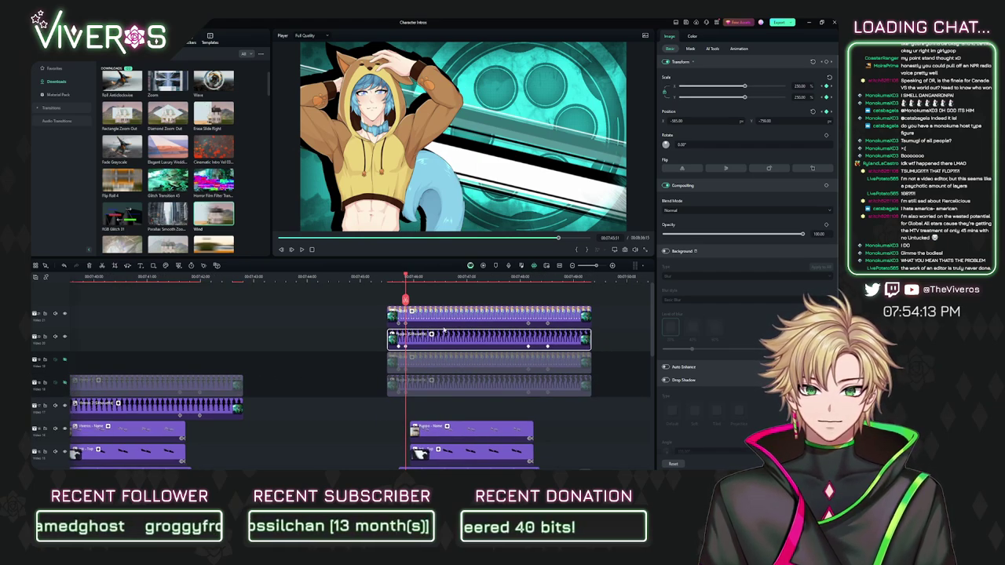
scroll(440, 298, "right", 2)
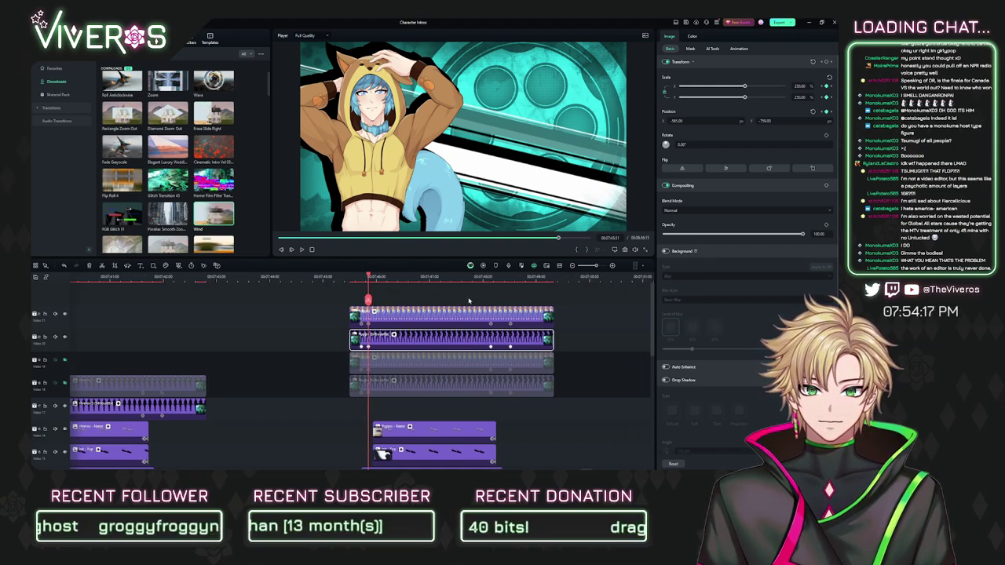
left_click(65, 359)
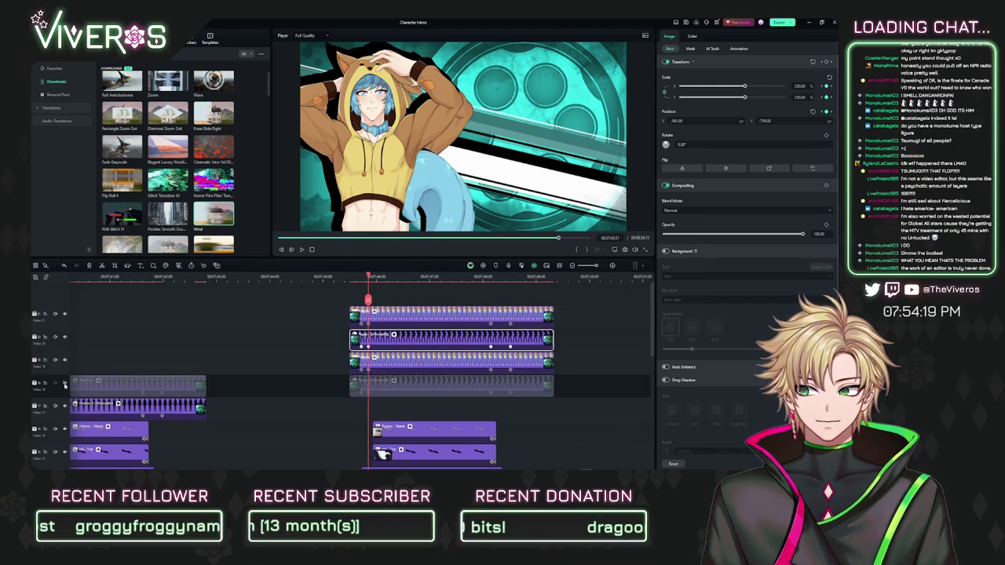
left_click(64, 383)
scroll(189, 338, "right", 3)
left_click(417, 317, "ctrl")
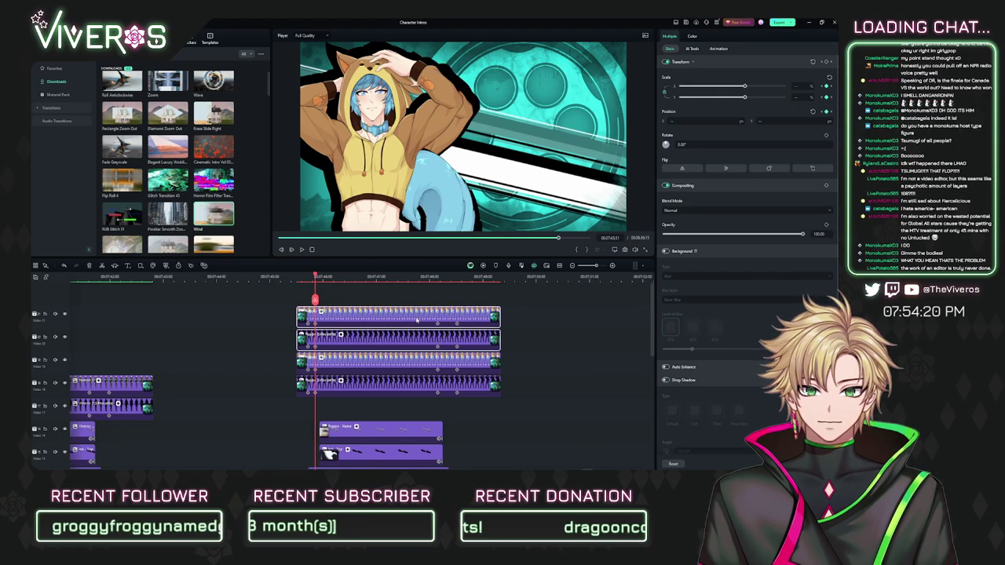
left_click_drag(802, 234, 758, 244)
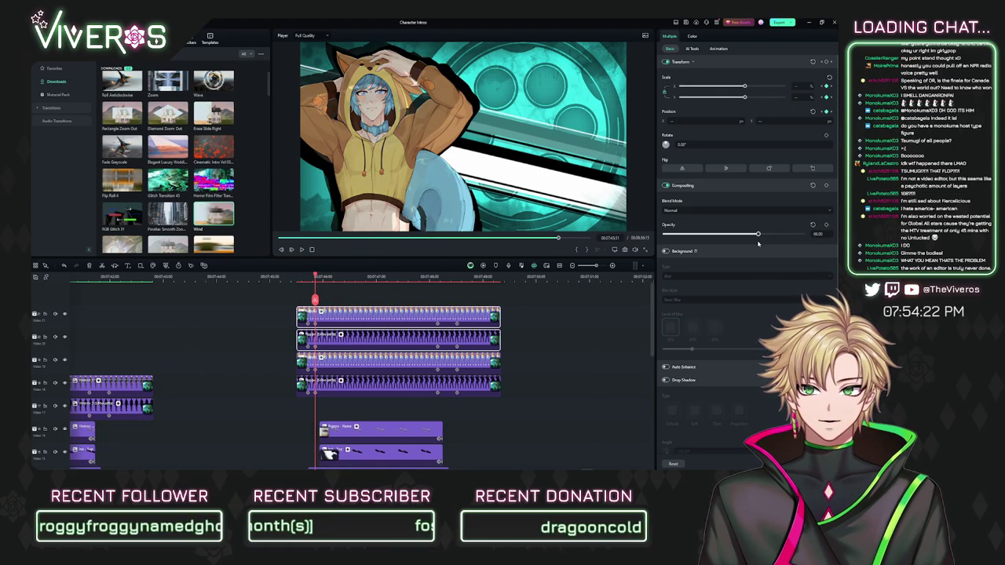
Step: Compare the duplicated character's transform values at its second and third keyframes, ending on the third
left_click(548, 315)
scroll(549, 315, "right", 1)
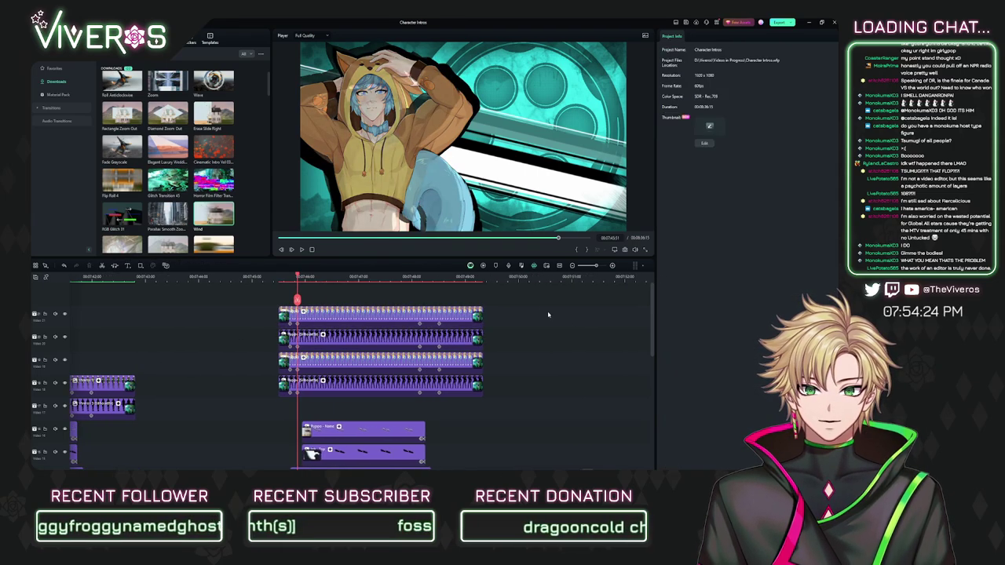
left_click(419, 278)
left_click_drag(421, 280, 420, 278)
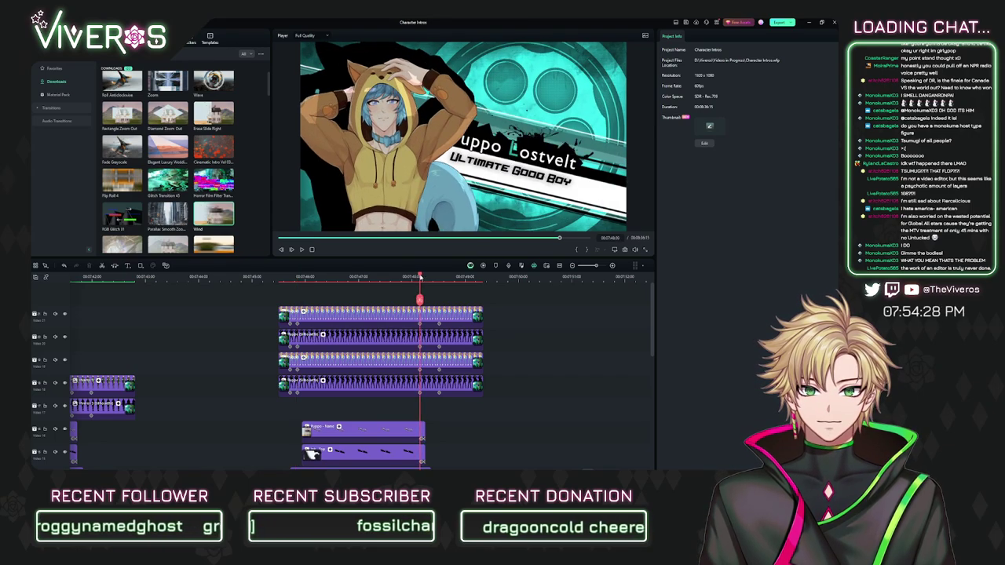
left_click(431, 315)
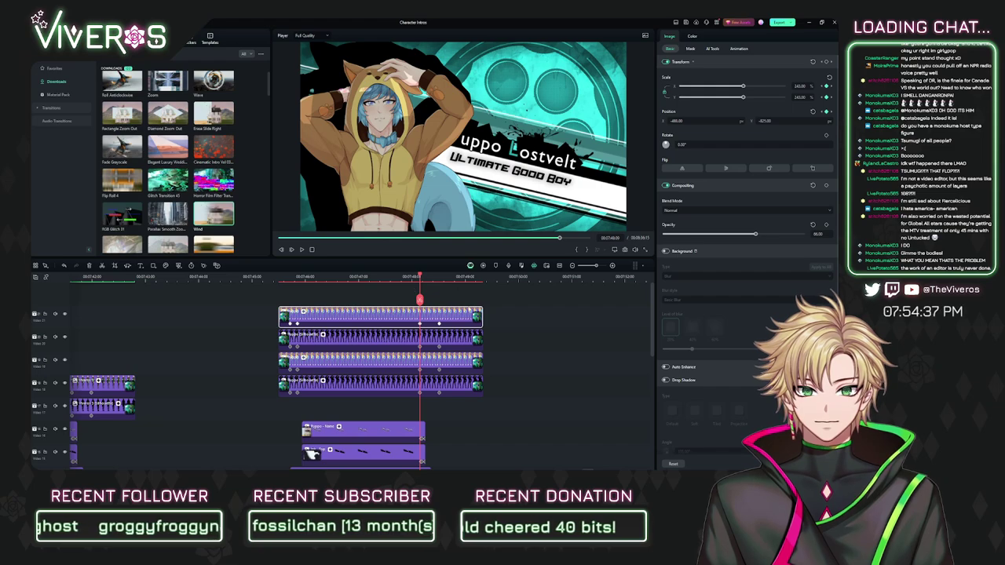
left_click(295, 277)
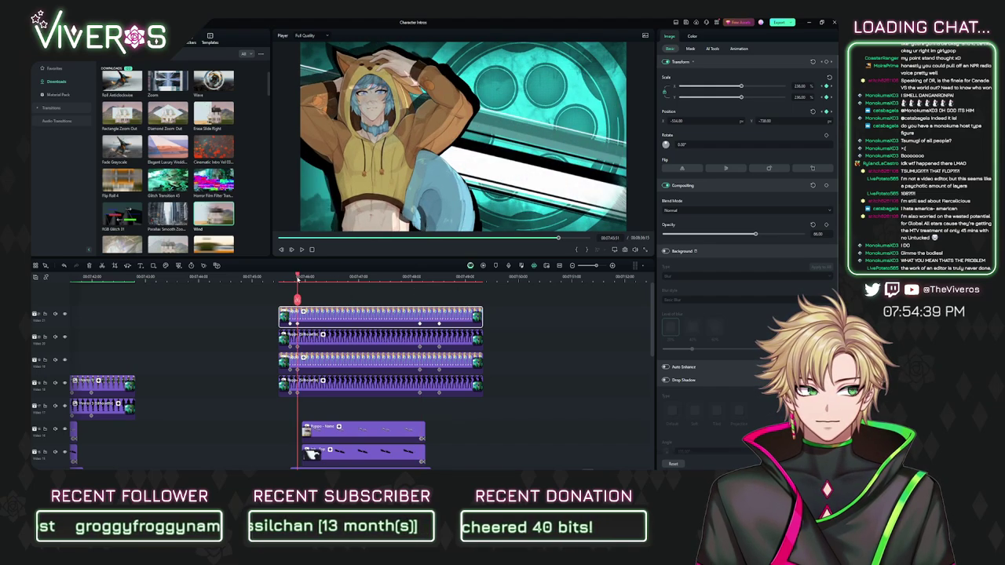
left_click_drag(298, 277, 420, 308)
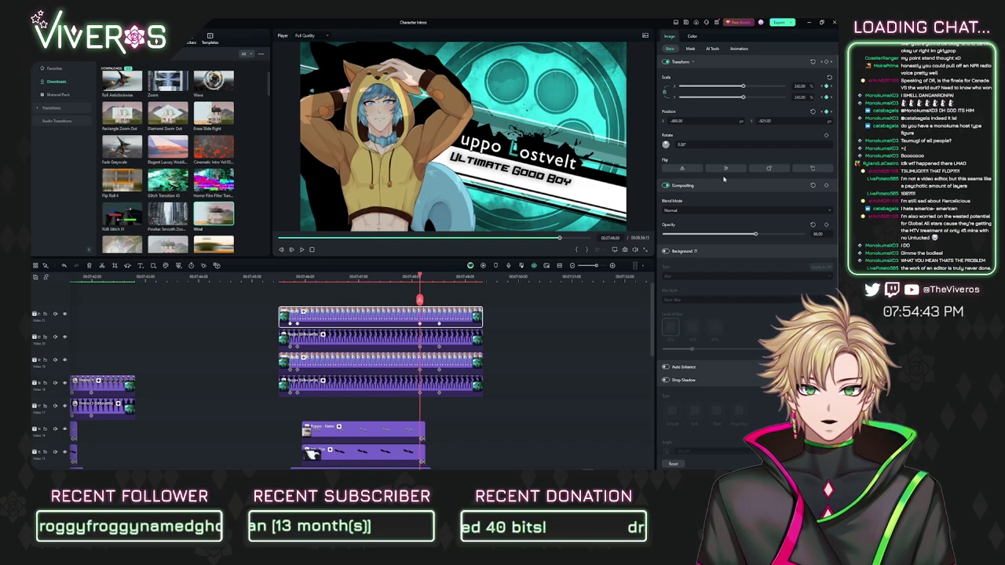
Step: Set the duplicated character's position to X -534 and Y -578 at the third keyframe
left_click_drag(678, 121, 651, 121)
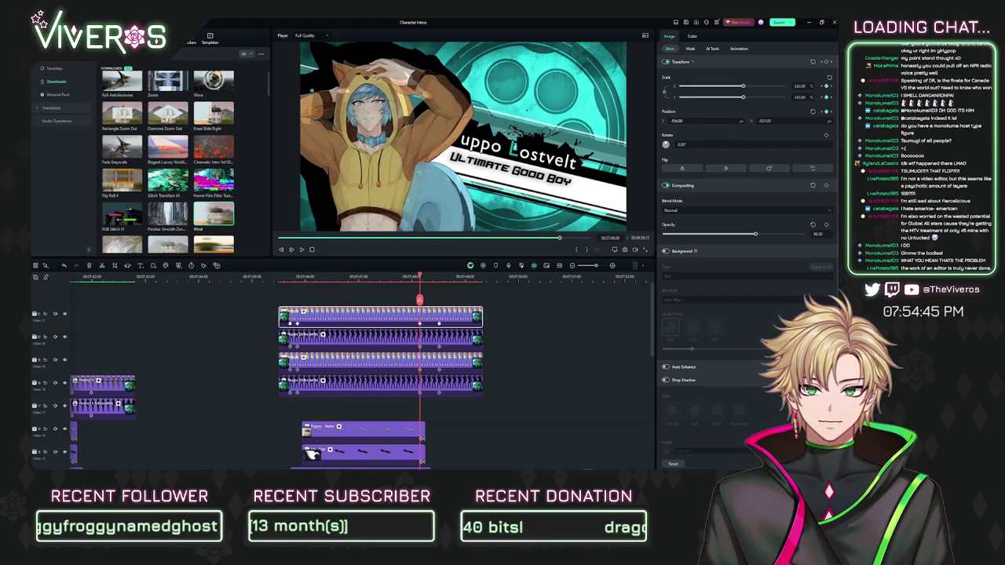
left_click(295, 281)
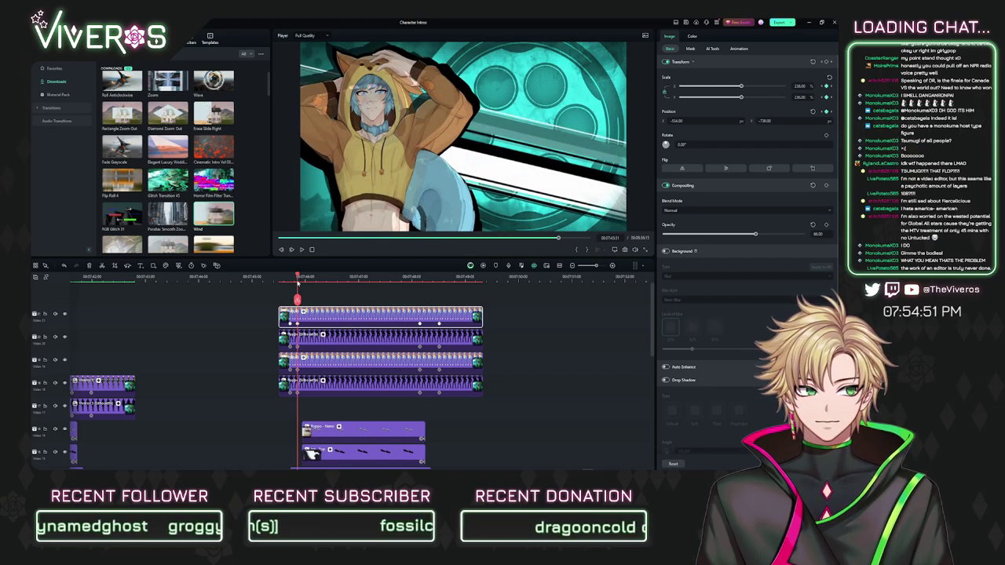
left_click(419, 276)
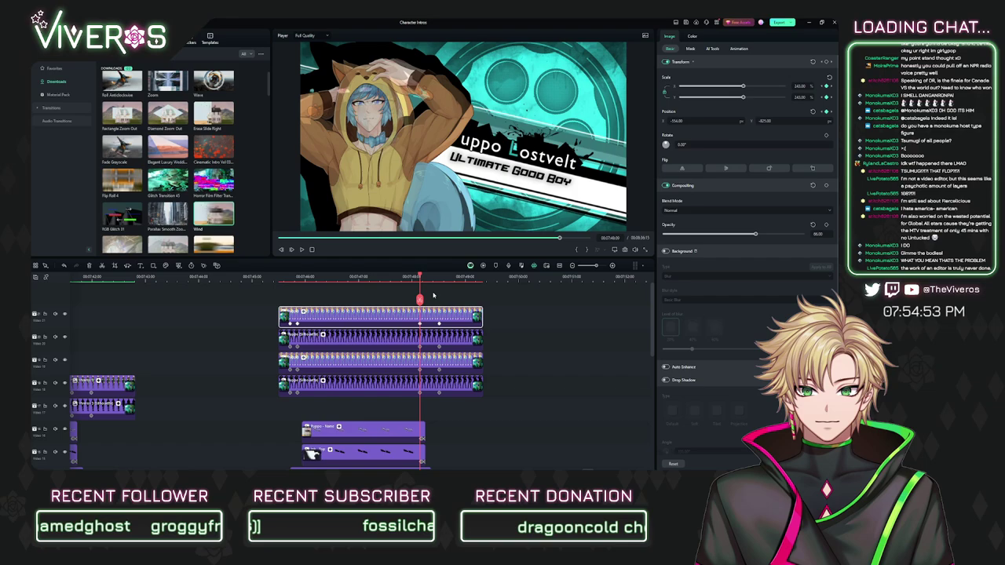
left_click(706, 122)
type("-534")
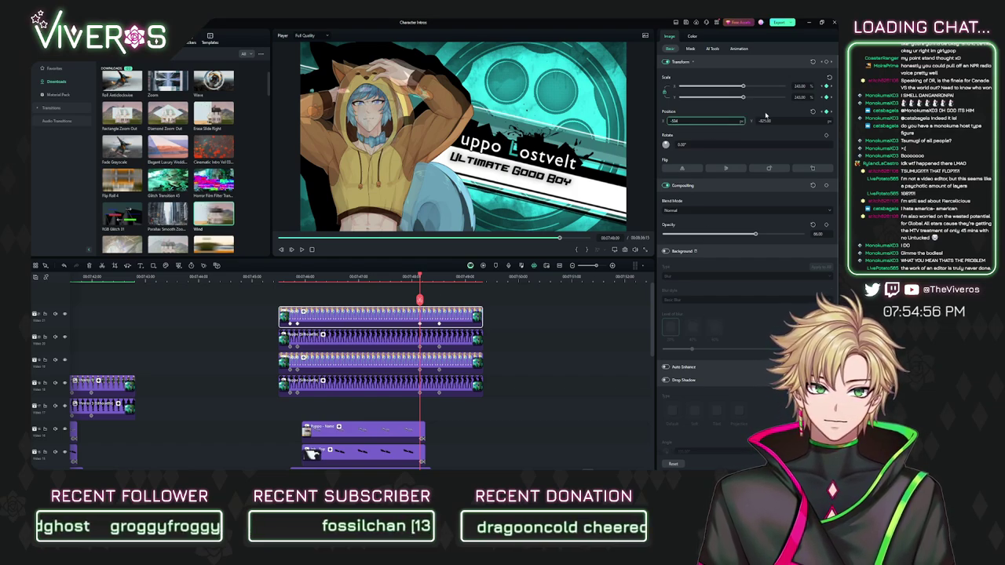
left_click(765, 120)
type("-578")
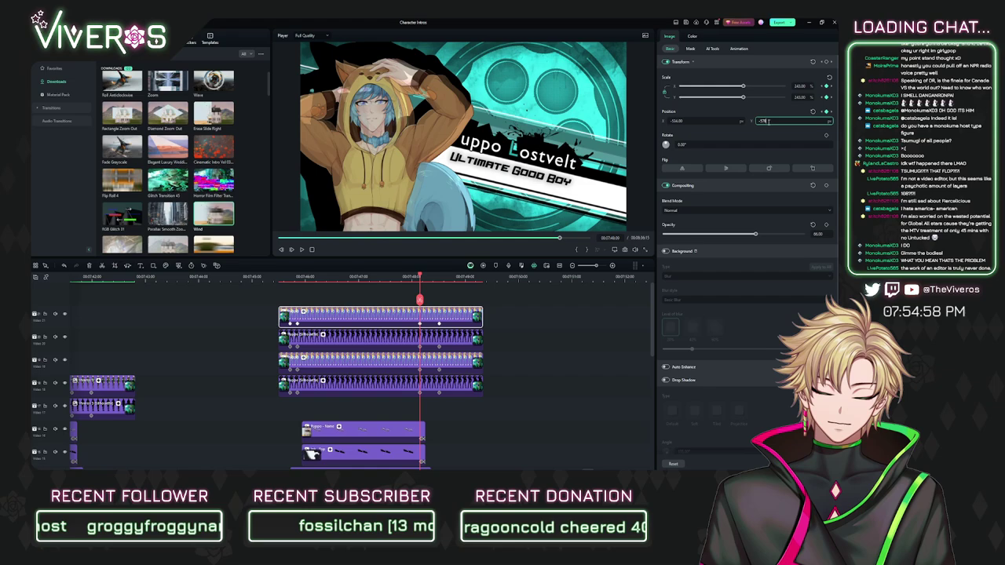
key("Return")
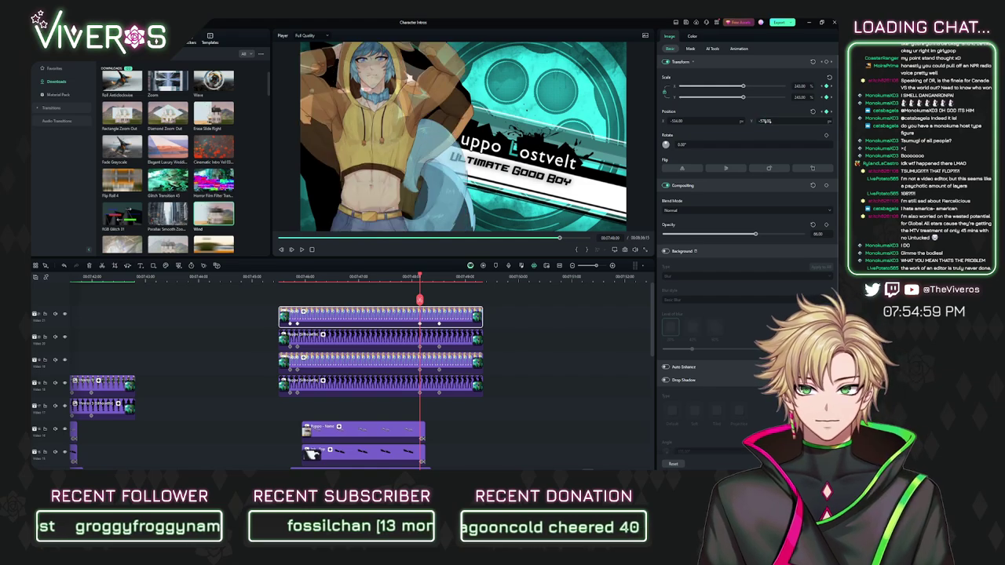
Step: Set the duplicated character's Y position to -738 at the third keyframe and shift its X position to about -577
left_click(299, 276)
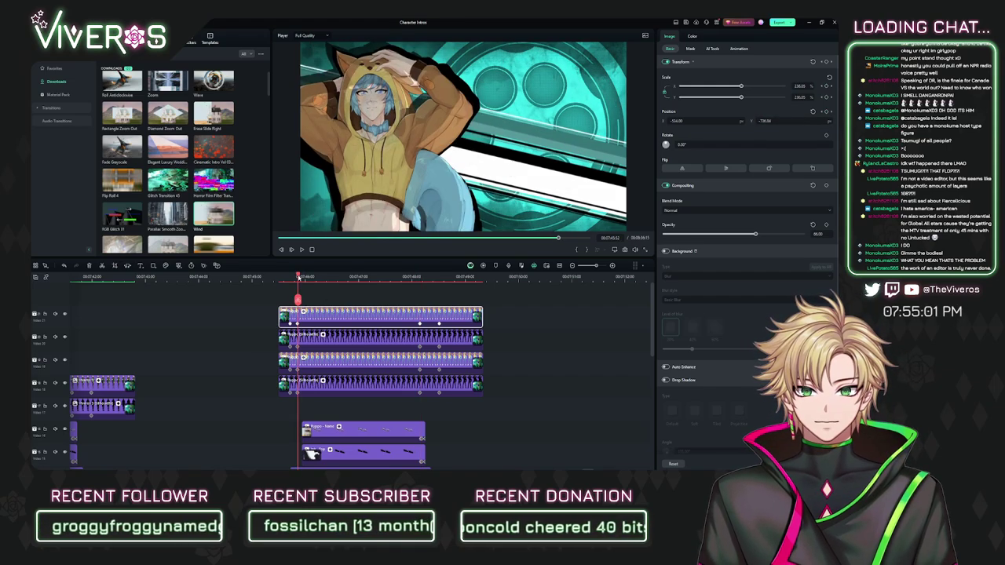
key("Left")
key("Right")
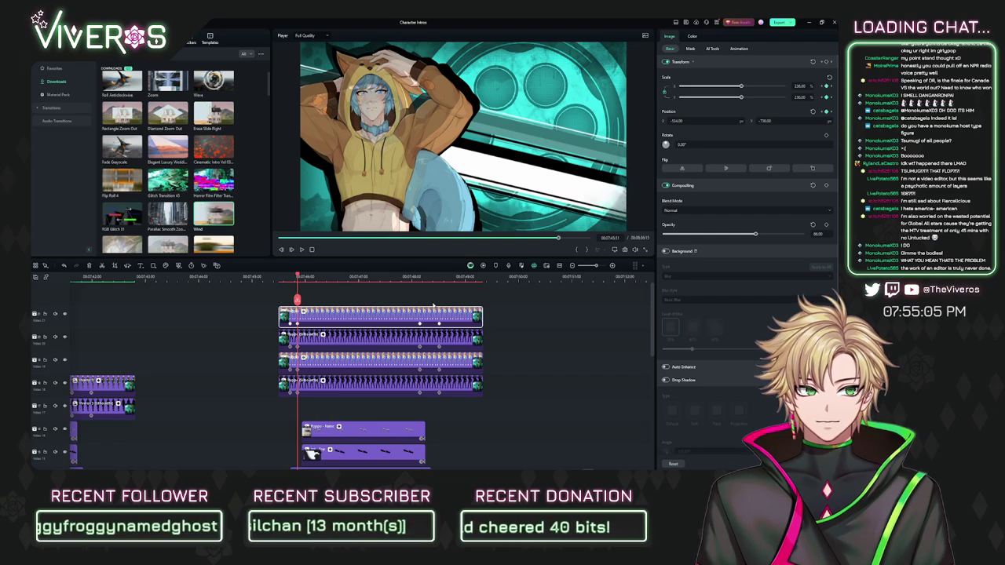
left_click(420, 276)
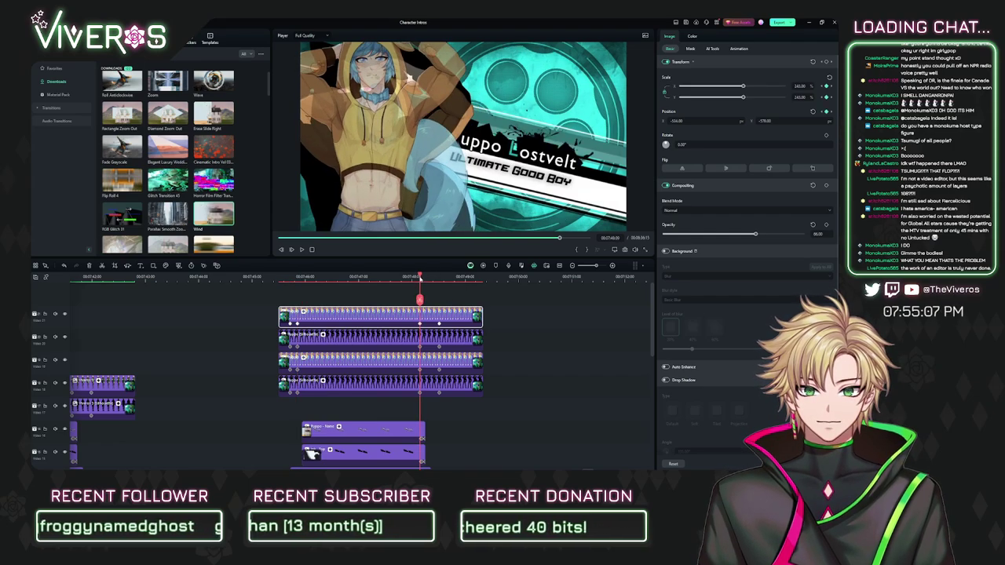
left_click(774, 122)
type("-7")
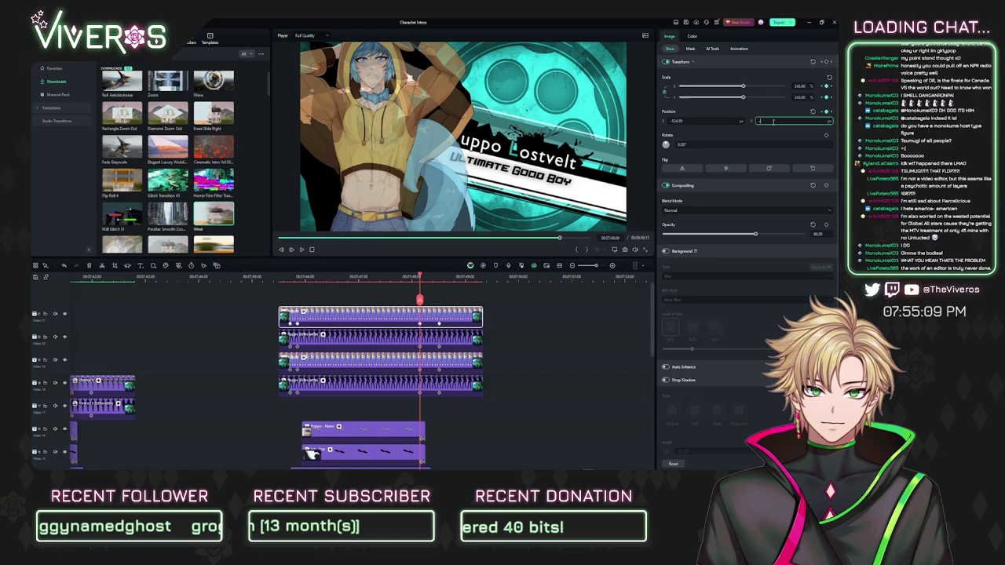
type("738")
key("Return")
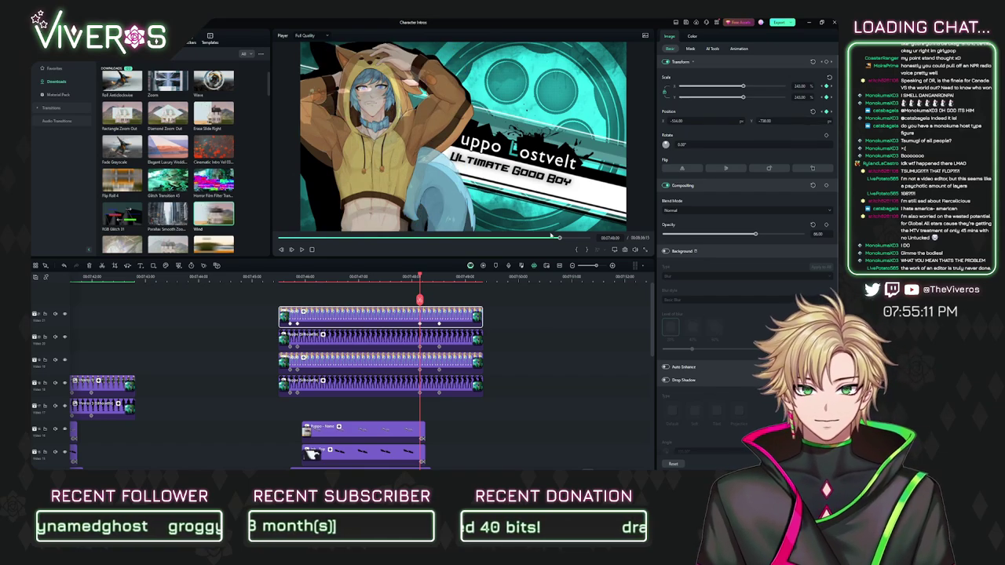
left_click_drag(316, 280, 420, 300)
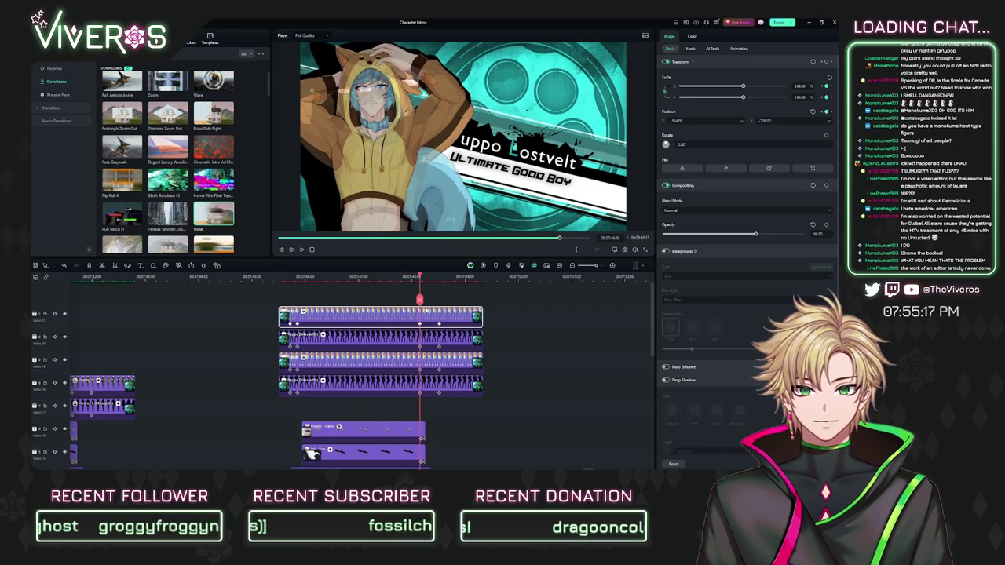
left_click_drag(680, 121, 662, 121)
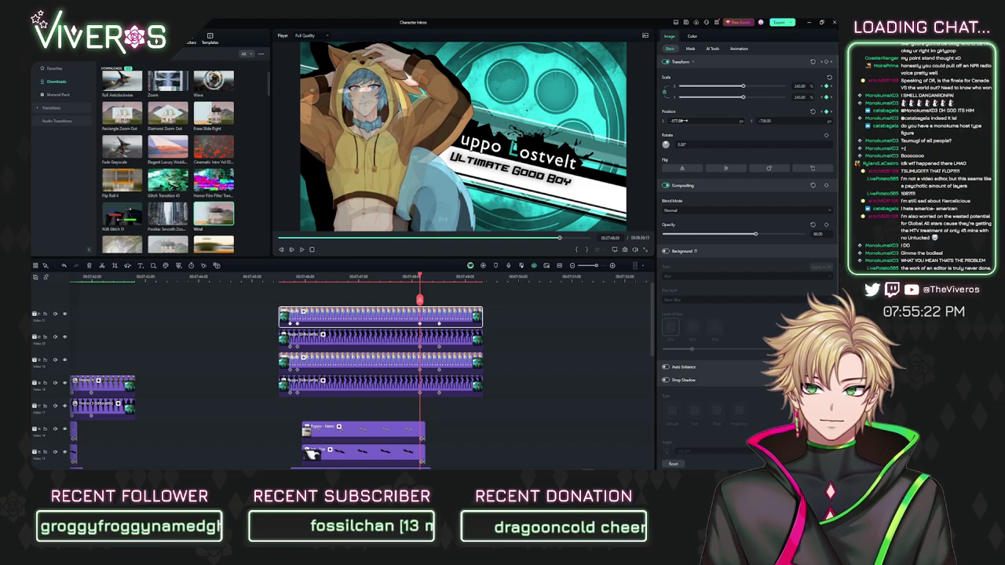
Step: Set the duplicated silhouette's scale to 260% at its third keyframe
left_click(392, 340)
left_click(300, 277)
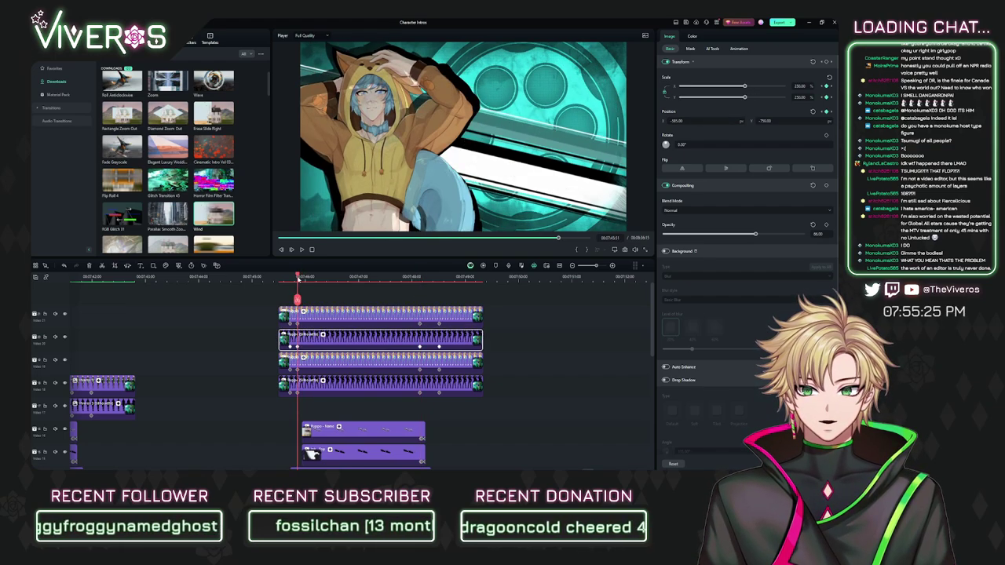
left_click_drag(299, 279, 420, 298)
left_click(801, 87)
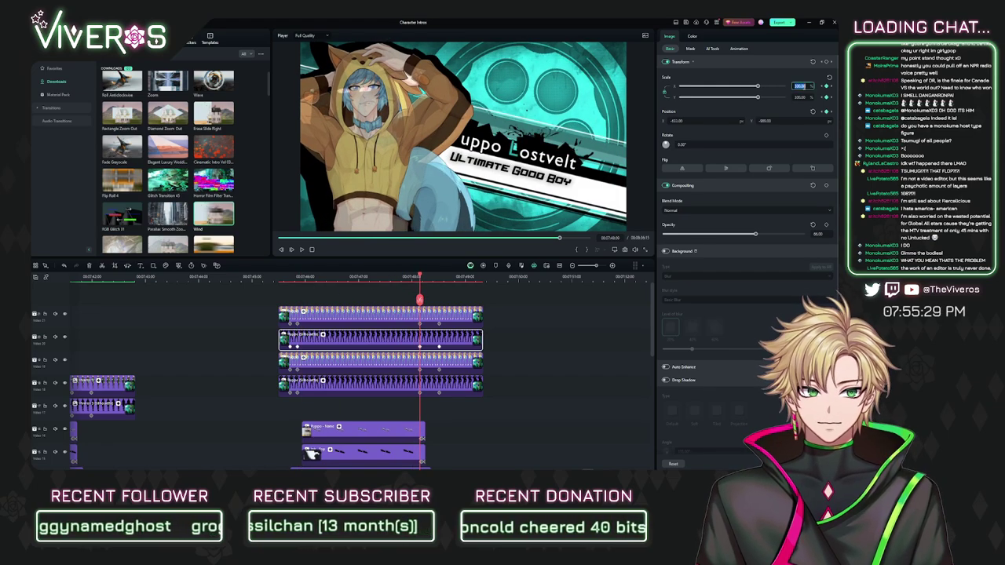
type("1")
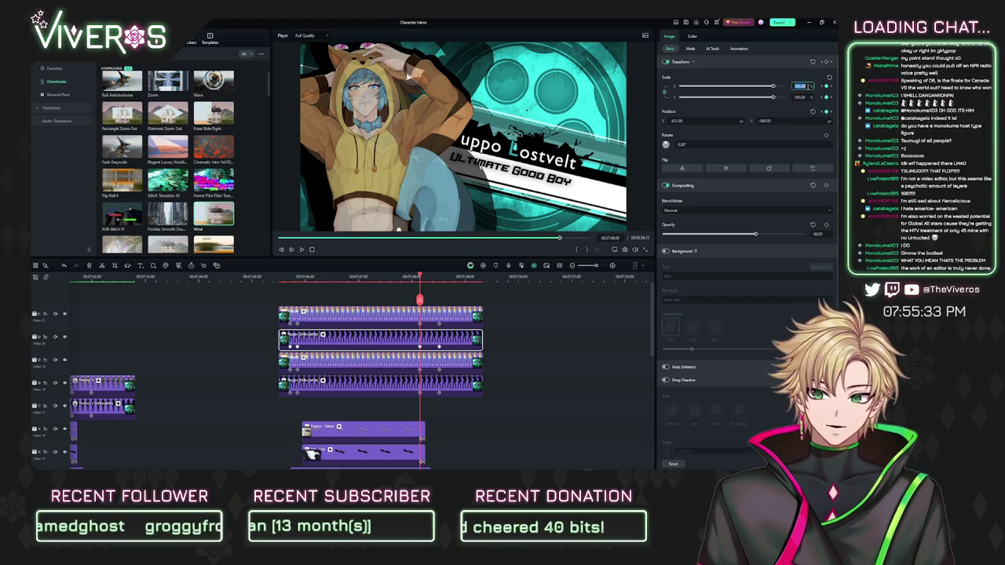
type("260")
key("Return")
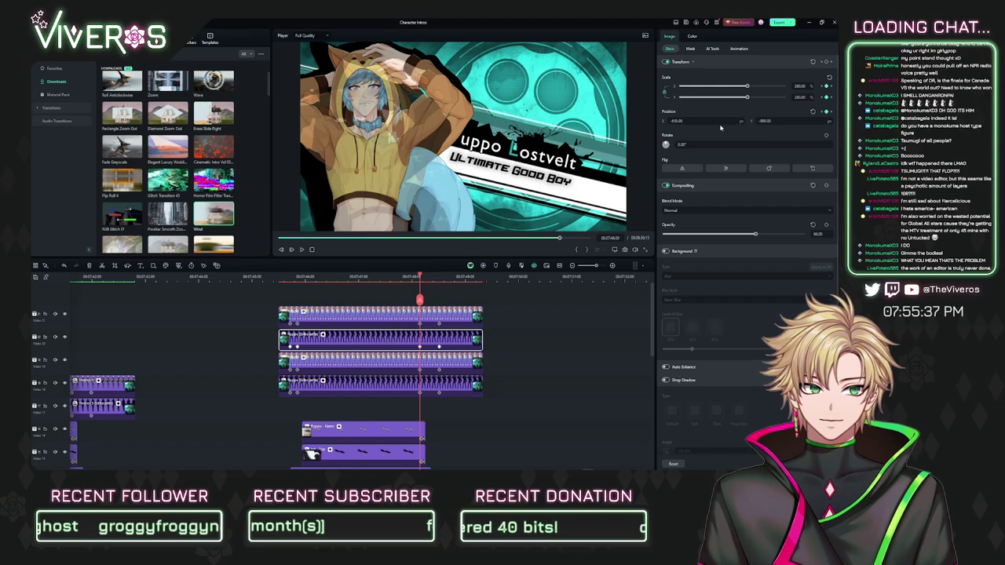
Step: Reposition the duplicated silhouette in X and Y behind the character at the third keyframe, hiding both original tracks
left_click_drag(765, 121, 832, 121)
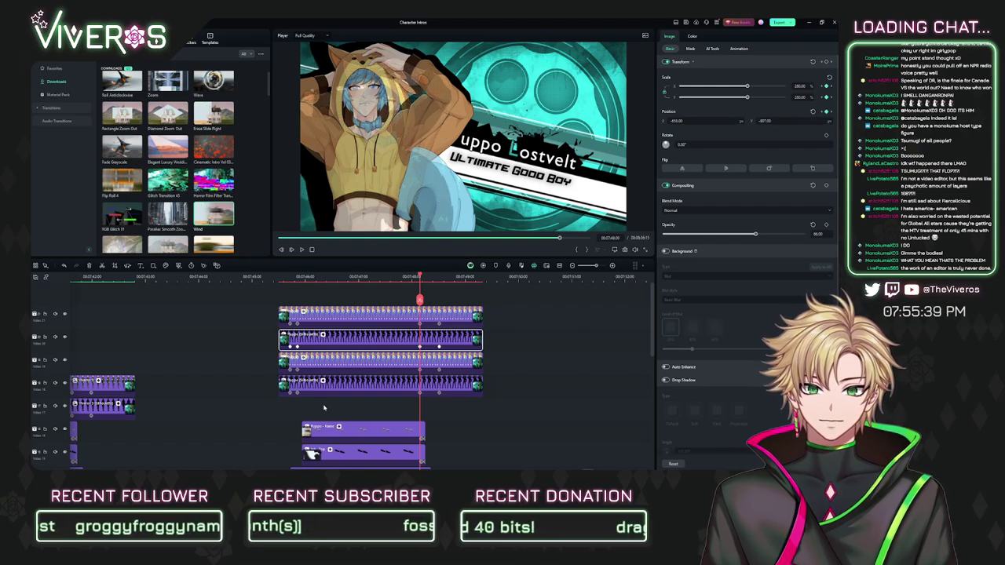
left_click(66, 384)
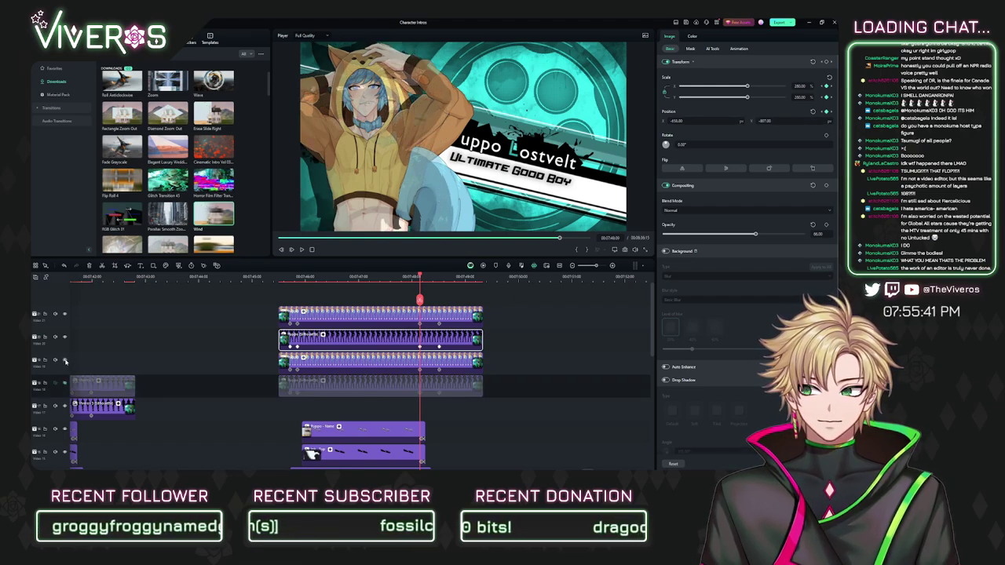
left_click(65, 361)
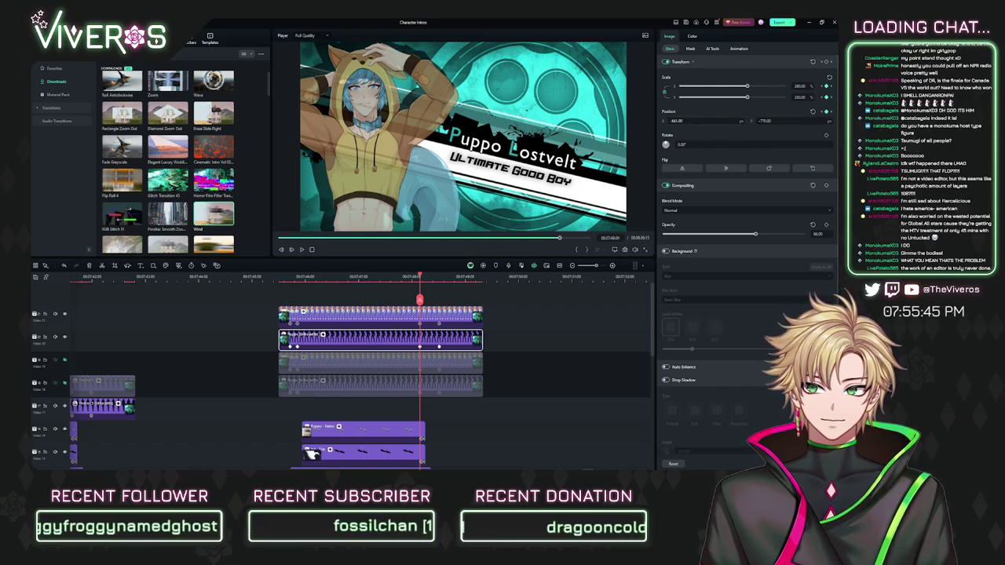
mouse_move(688, 121)
left_mouse_down()
mouse_move(652, 121)
mouse_move(707, 121)
left_mouse_up()
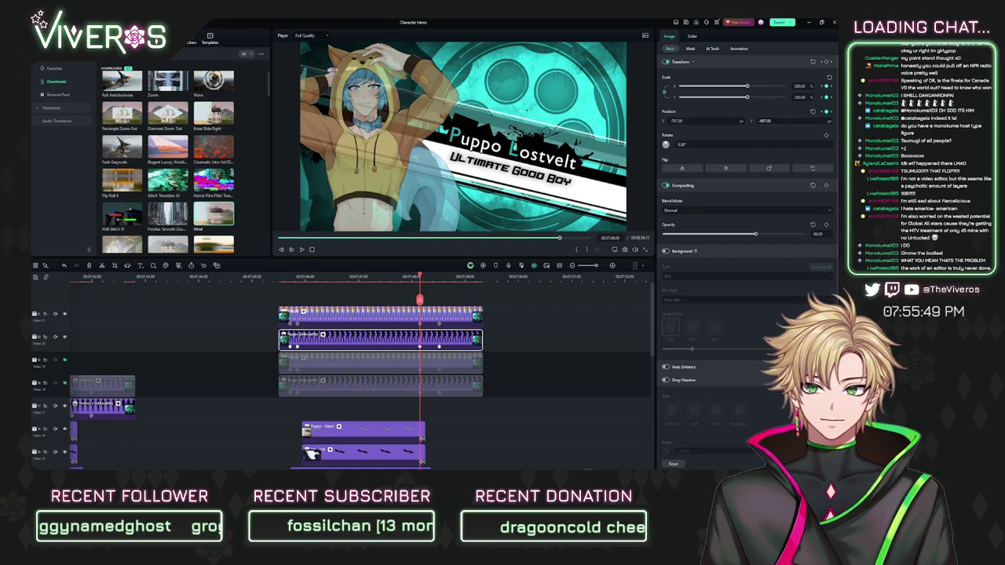
Step: Play the green Ultimate Bartender intro with its character track visible and compare its silhouette offset with the Ultimate Good Boy intro's third keyframe
scroll(286, 304, "left", 3)
scroll(286, 304, "left", 4)
left_click(223, 276)
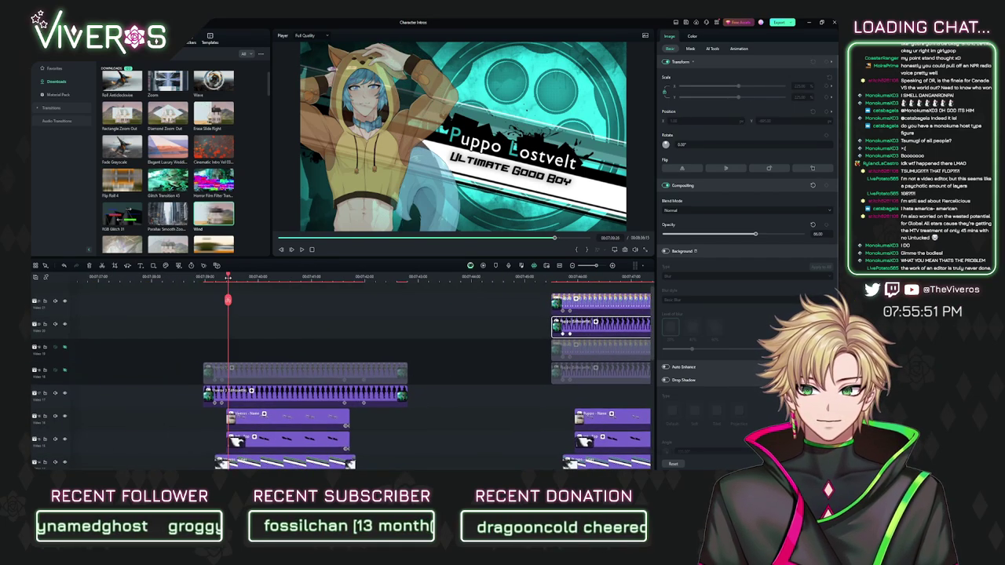
left_click_drag(223, 276, 220, 276)
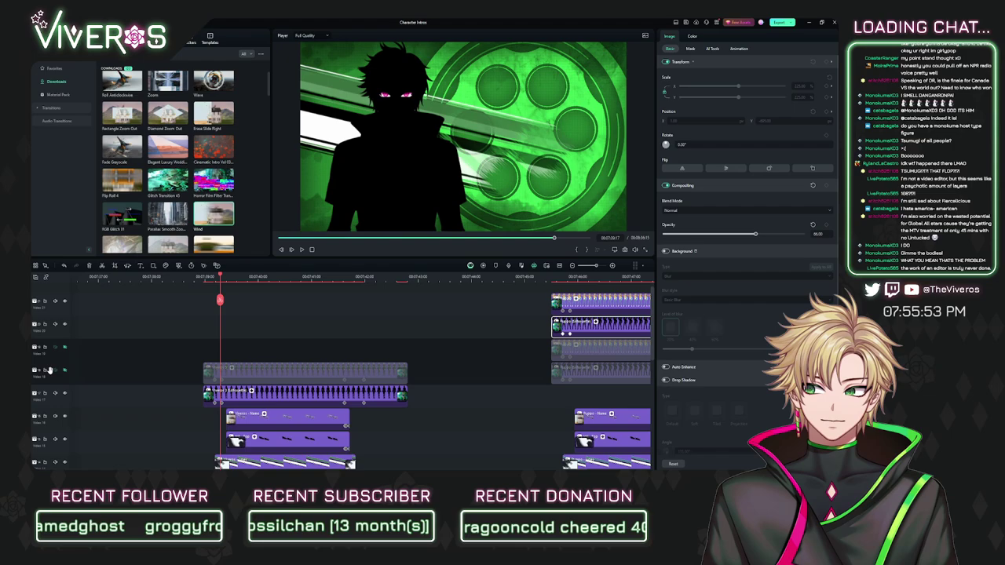
left_click(64, 370)
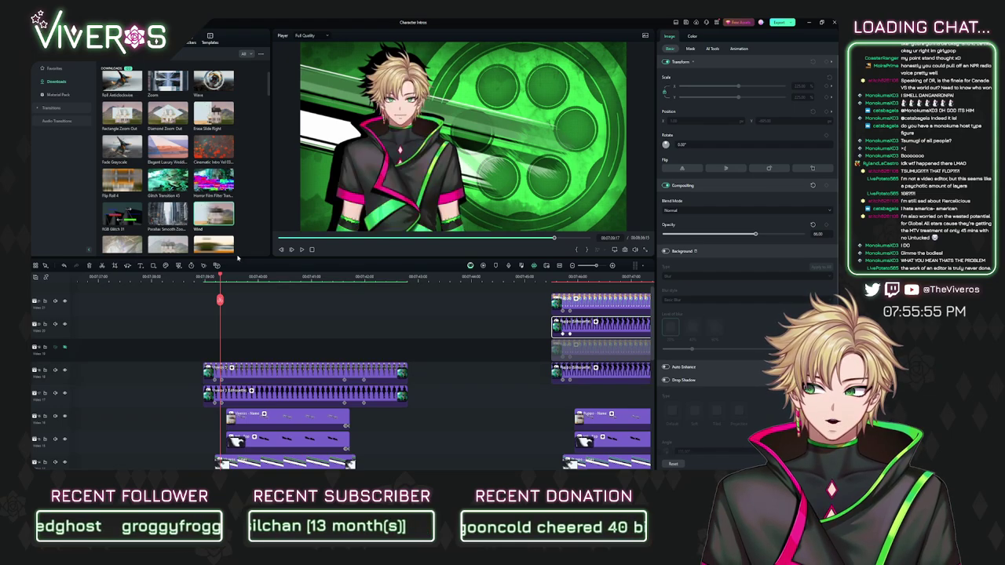
key("space")
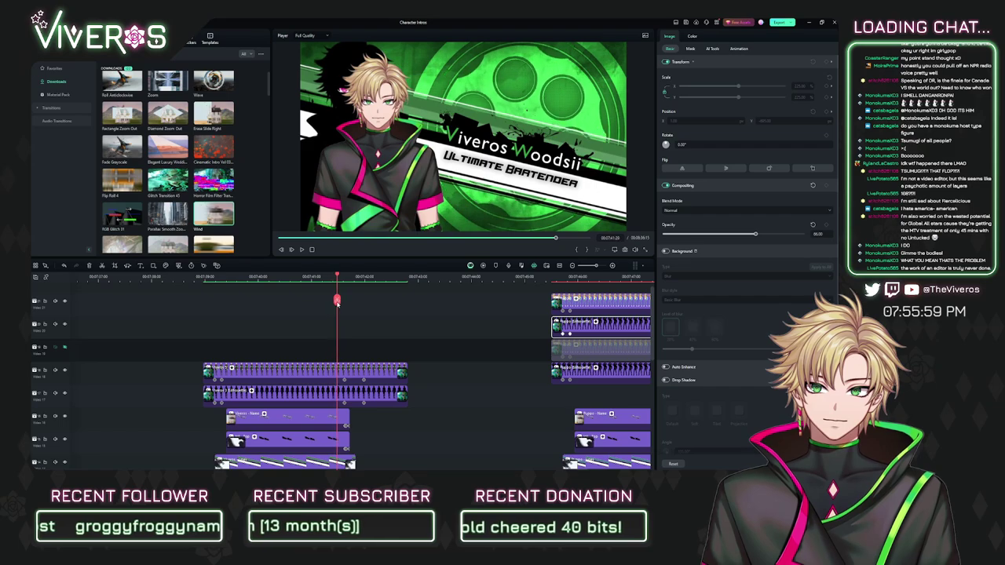
scroll(442, 336, "right", 3)
left_click(427, 276)
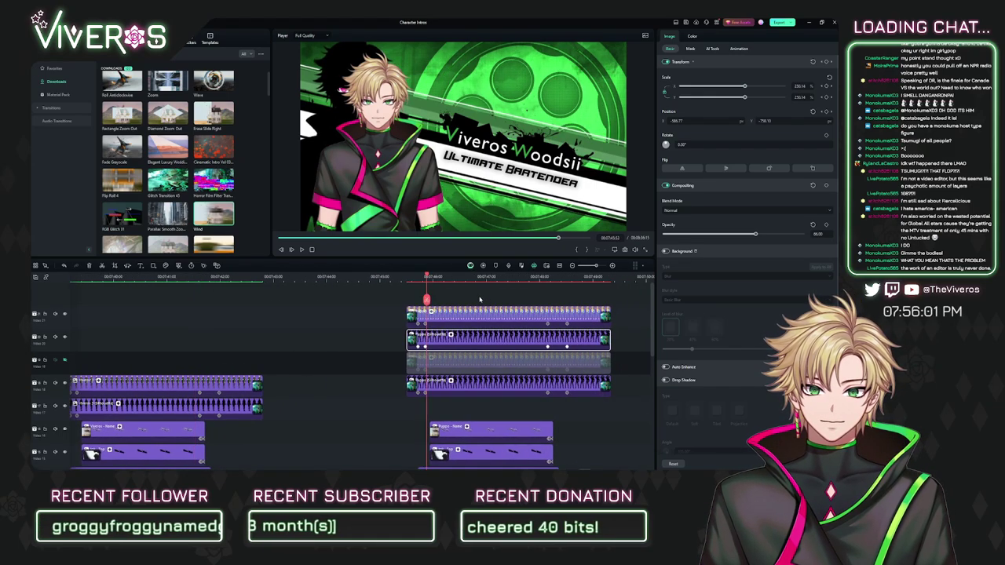
scroll(470, 291, "right", 1)
left_click(503, 277)
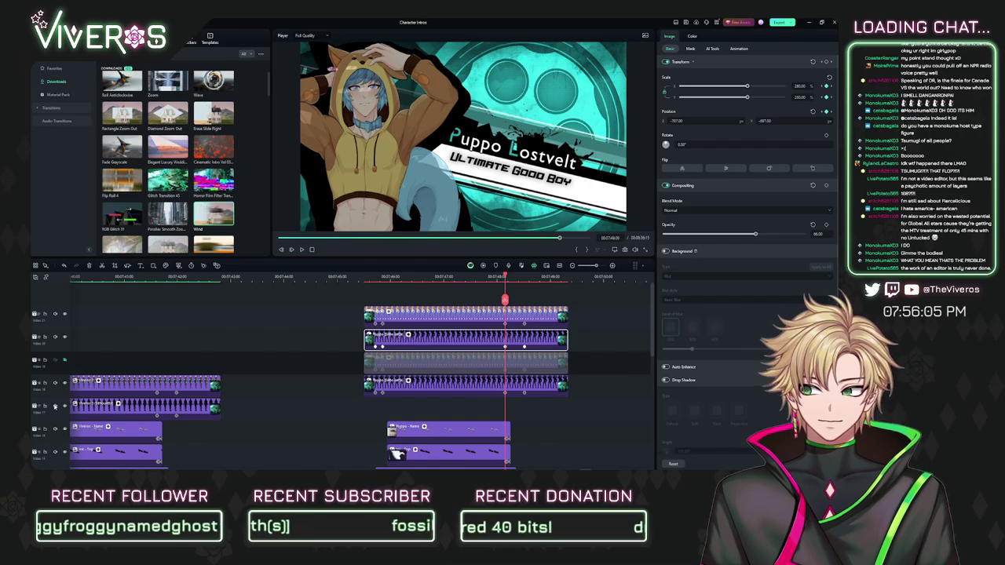
Step: Hide the original silhouette's track again and nudge the duplicated silhouette's X and Y position at the third keyframe
left_click(66, 385)
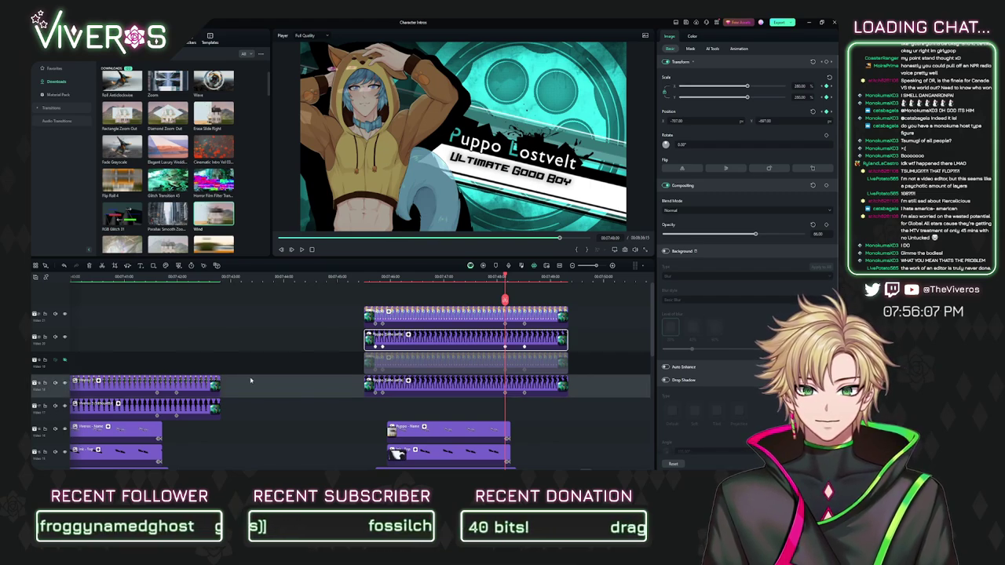
left_click(64, 384)
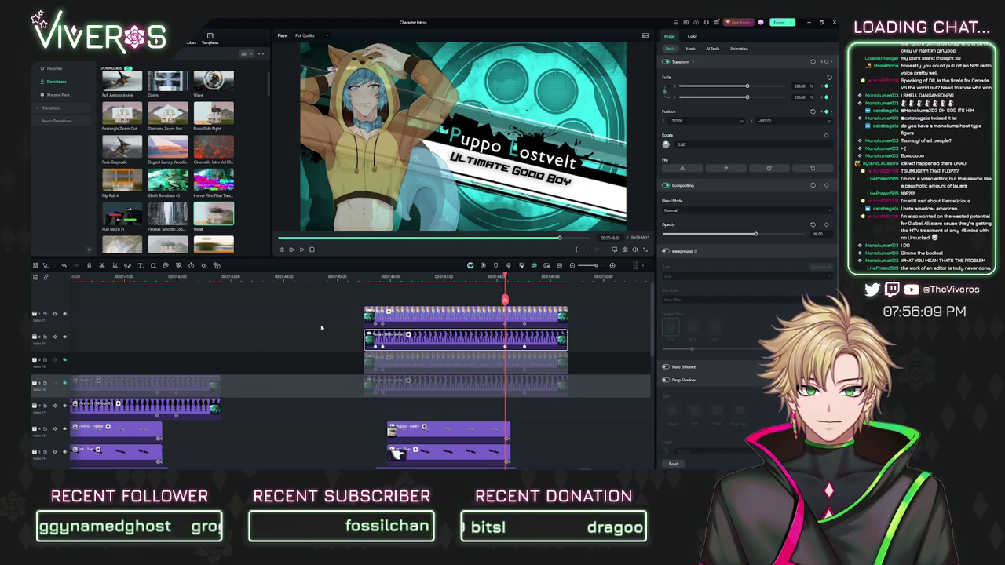
scroll(288, 335, "right", 1)
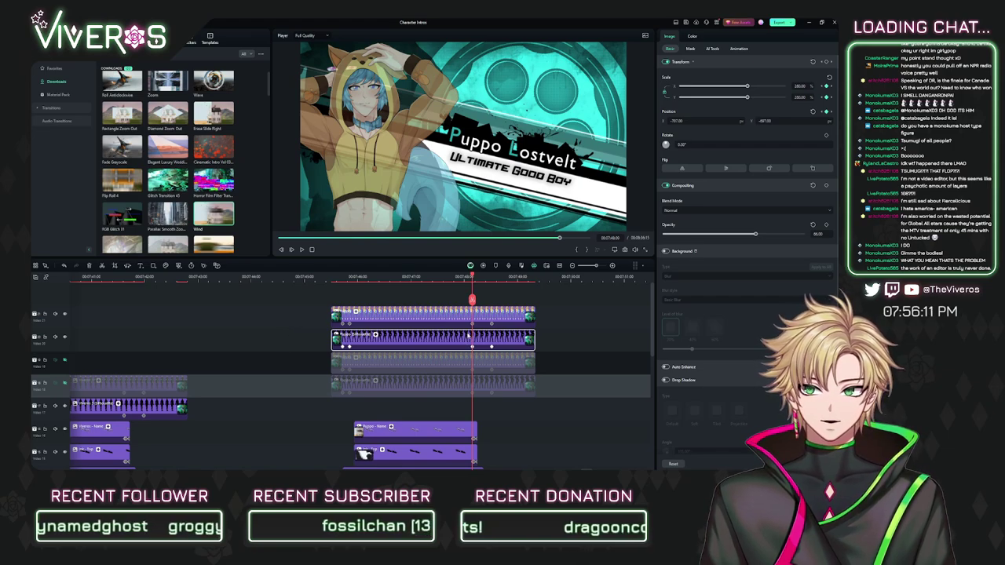
left_click_drag(696, 120, 682, 120)
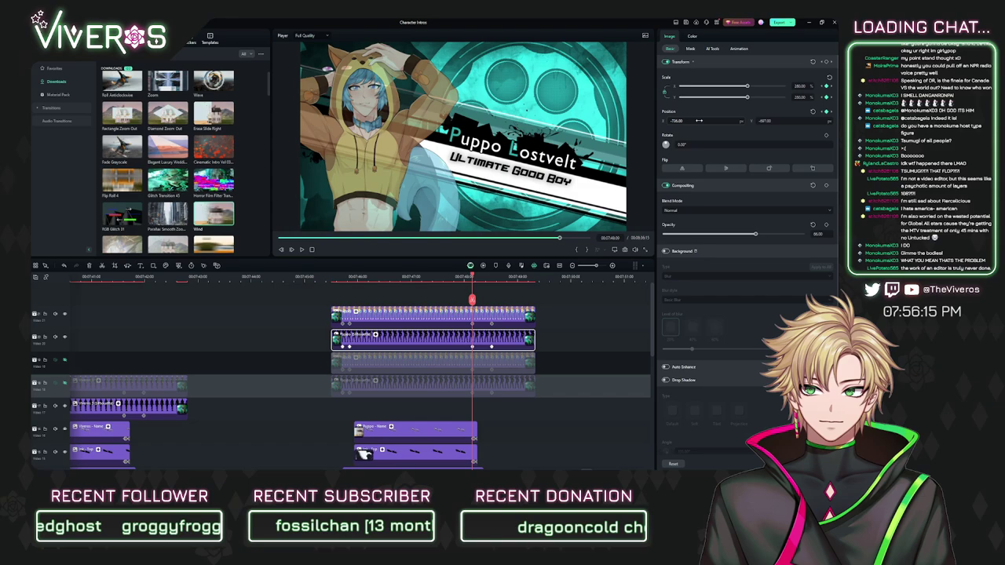
mouse_move(769, 121)
left_mouse_down()
mouse_move(709, 121)
mouse_move(756, 120)
left_mouse_up()
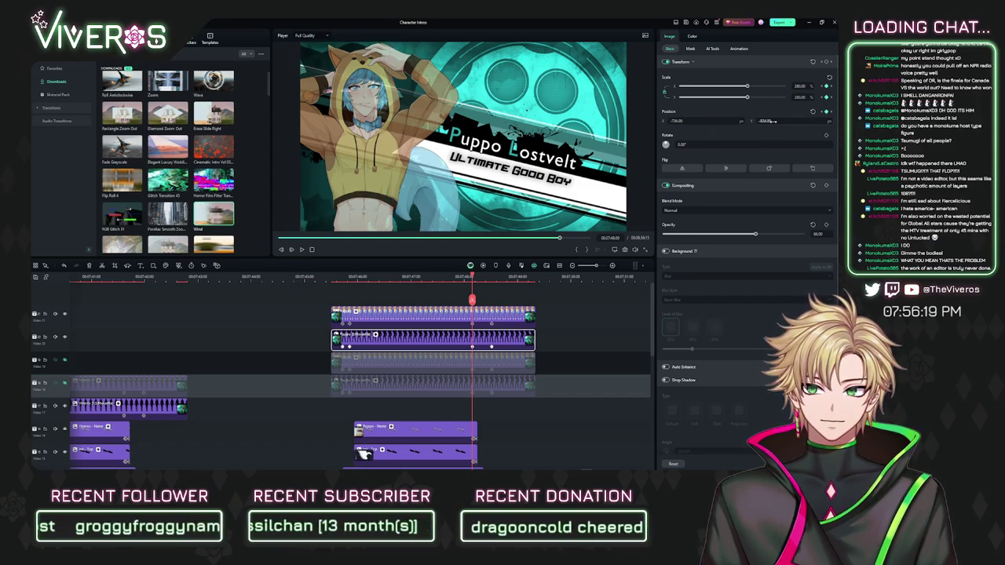
left_click(439, 293)
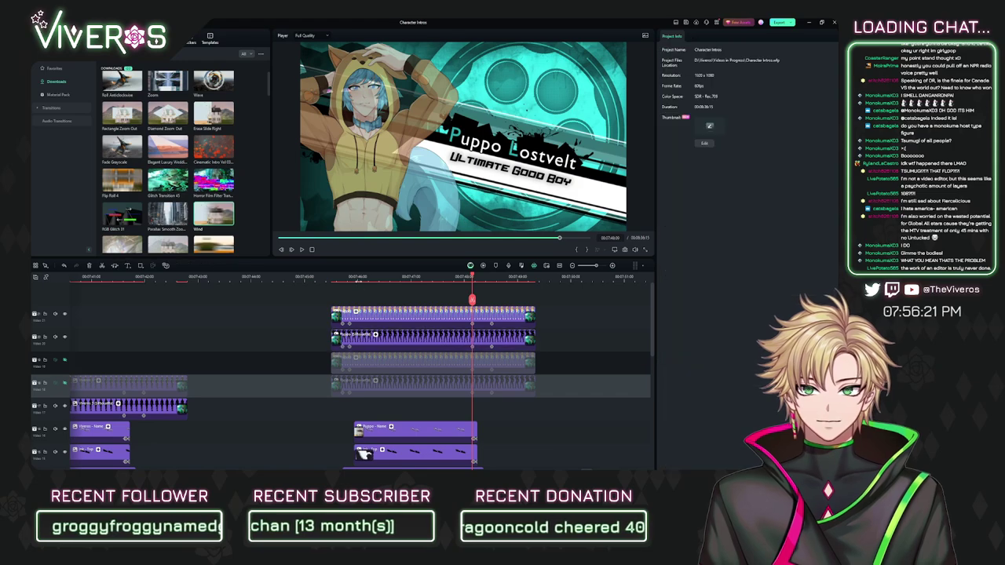
Step: Scrub through the duplicated clips' motion and readjust the silhouette's position at the third keyframe
left_click(353, 278)
left_click_drag(352, 278, 473, 301)
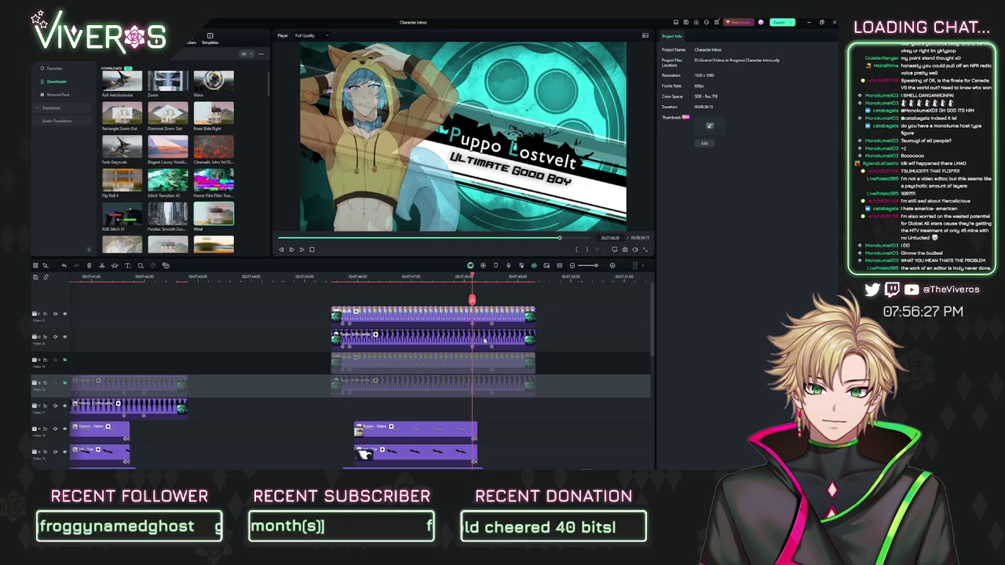
left_click(471, 338)
left_click_drag(771, 121, 821, 121)
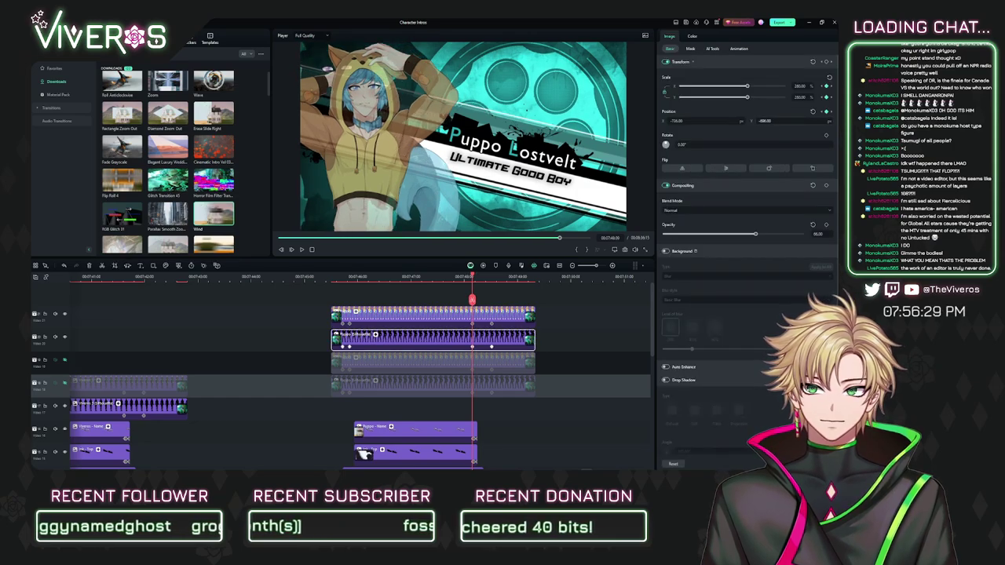
left_click_drag(704, 122, 766, 121)
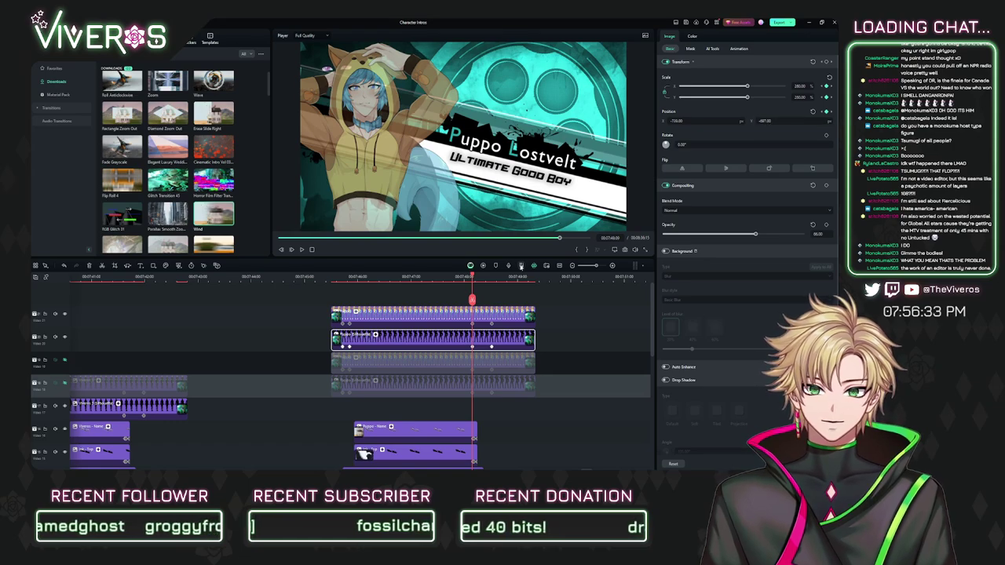
Step: Restore the opacity of the duplicated character and silhouette clips to 100% together at the last keyframe
left_click(476, 277)
left_click_drag(475, 276, 510, 341)
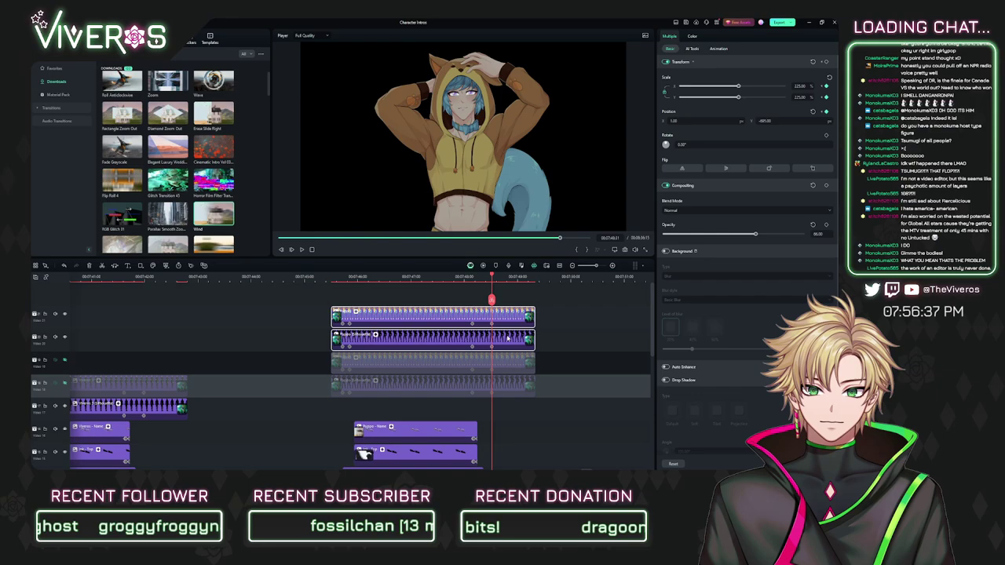
left_click_drag(756, 234, 803, 234)
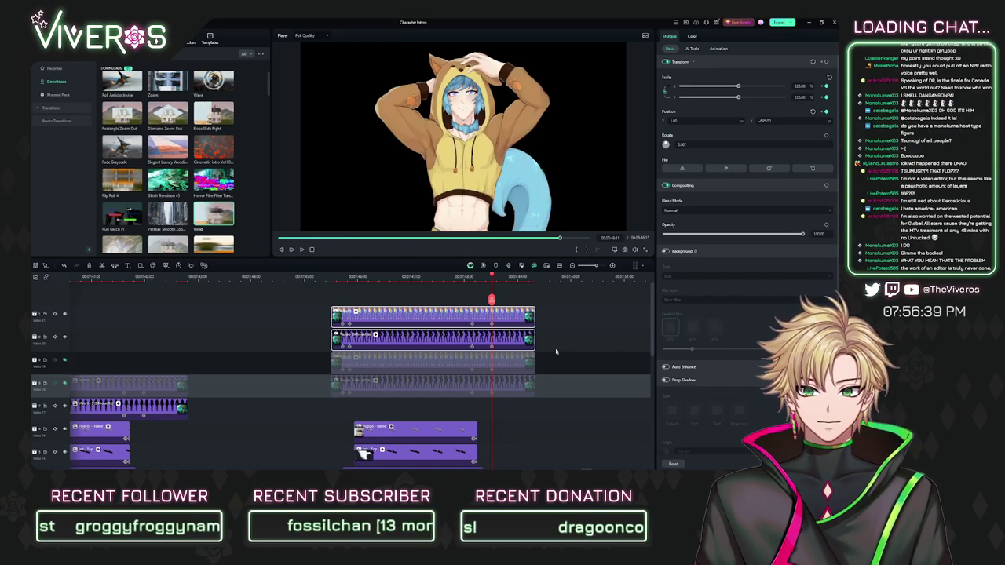
Step: Delete the original character and silhouette clips below the duplicates and show the hidden Video 18 track again
left_click_drag(557, 357, 513, 401)
key("Delete")
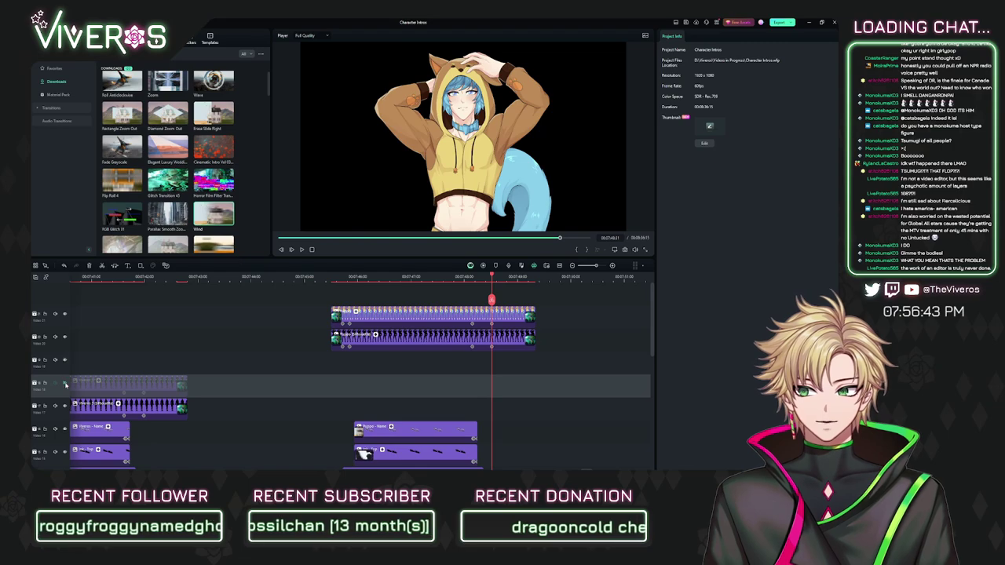
left_click(63, 383)
Step: Play the refined Ultimate Good Boy intro from just before its start, twice through to the end
scroll(320, 375, "down", 1)
scroll(321, 375, "right", 1)
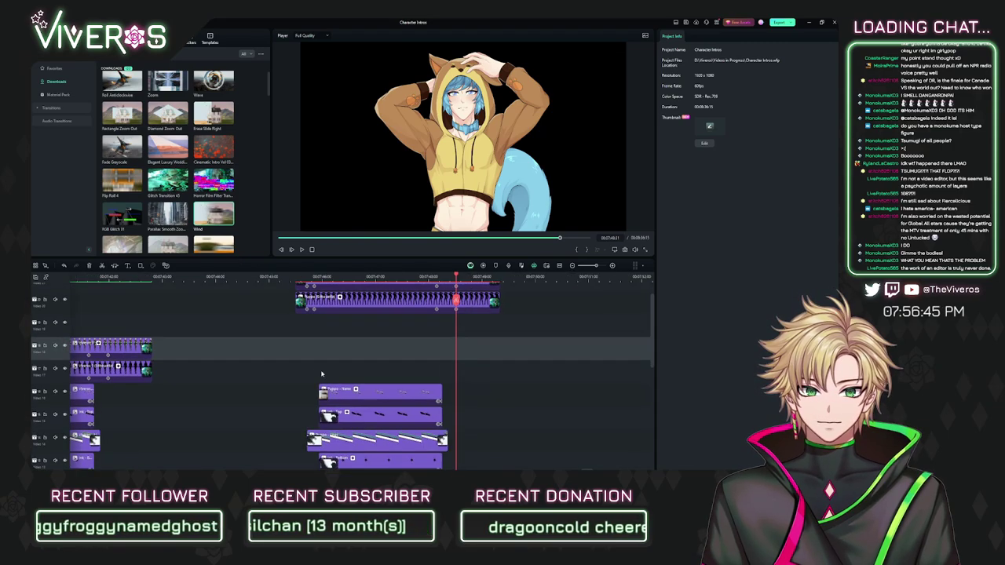
scroll(313, 381, "up", 1)
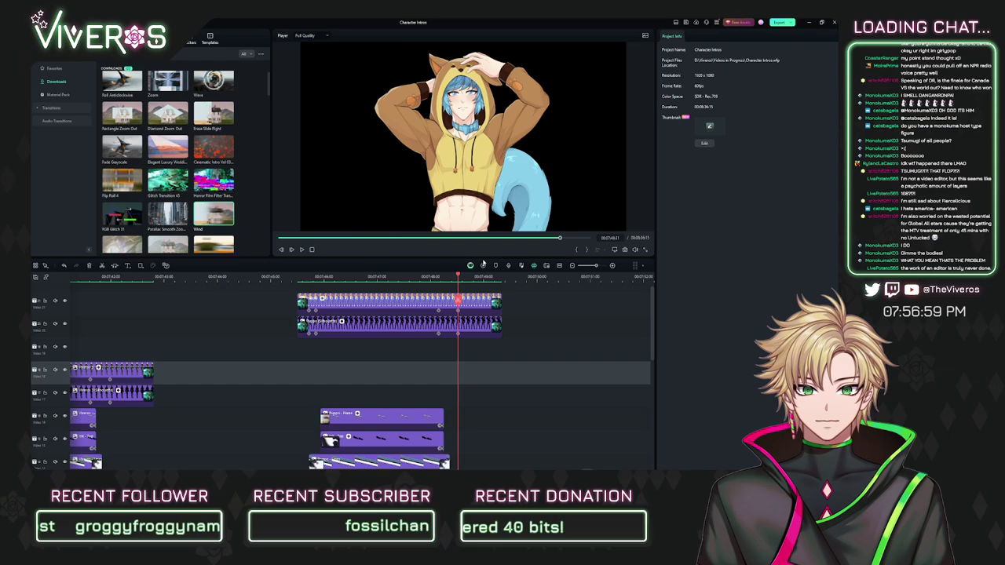
left_click(292, 277)
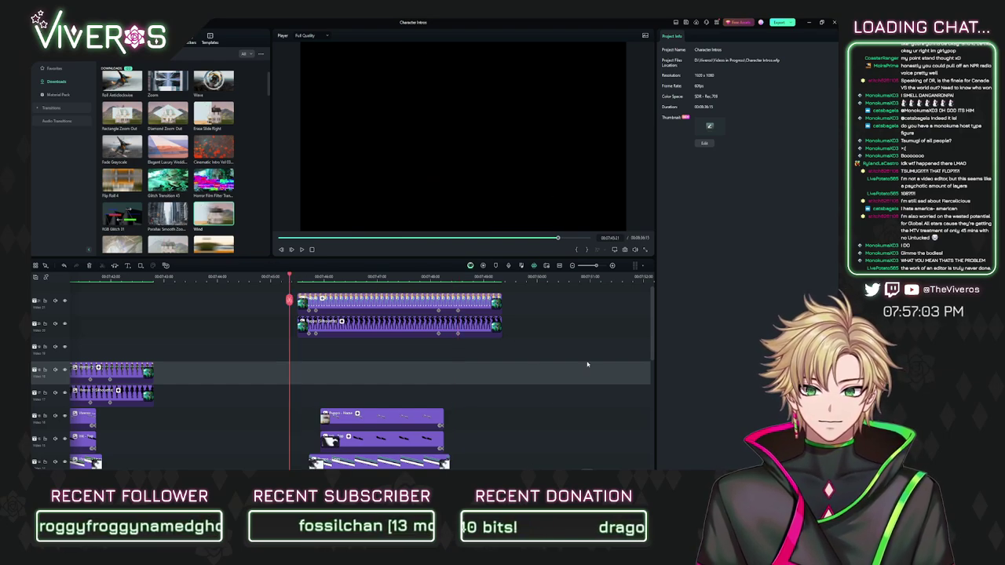
key("space")
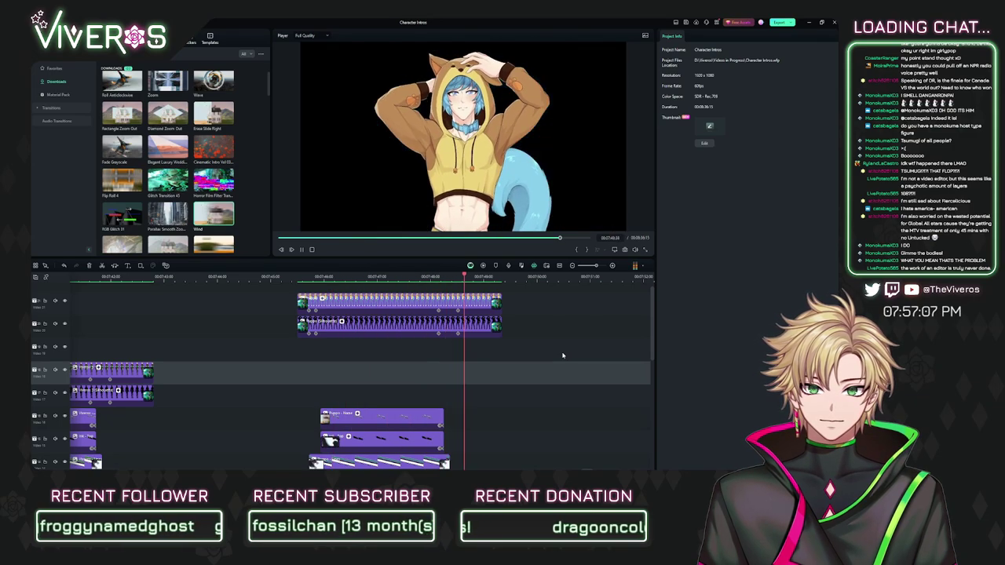
left_click(272, 277)
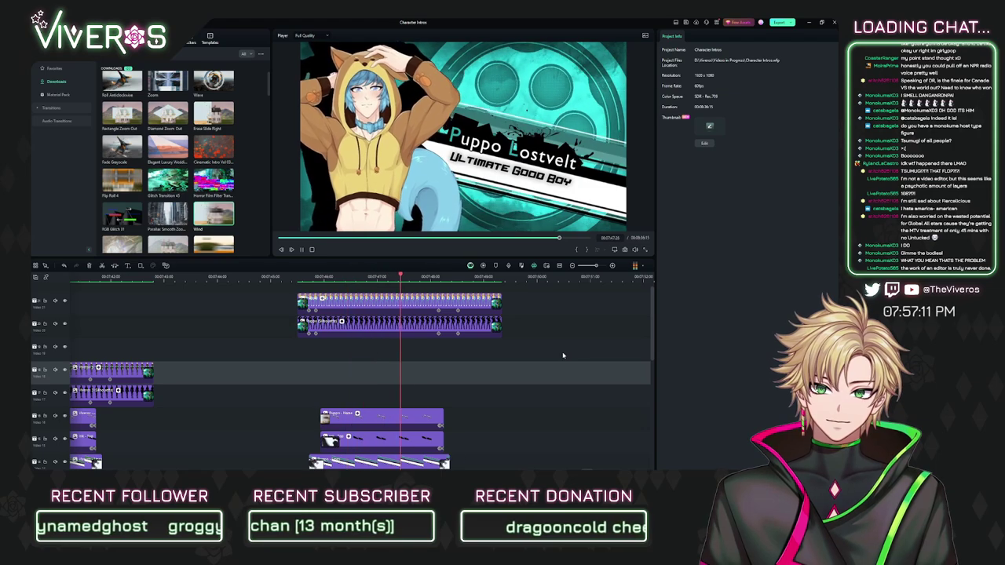
key("space")
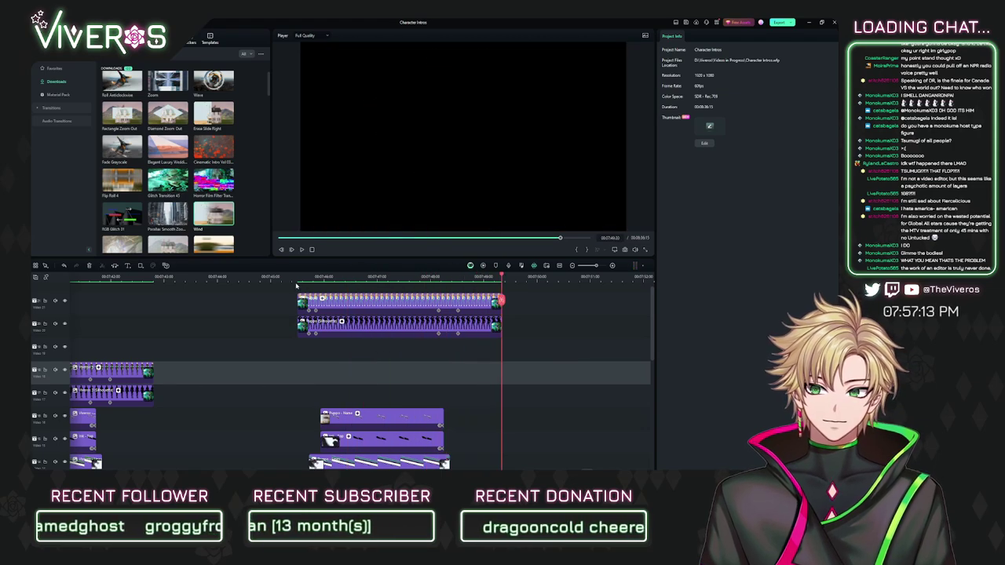
Step: Return the playhead to just before the intro, zoom out the timeline to its lower tracks and open the project's media folder
left_click(289, 277)
left_click_drag(531, 280, 407, 281)
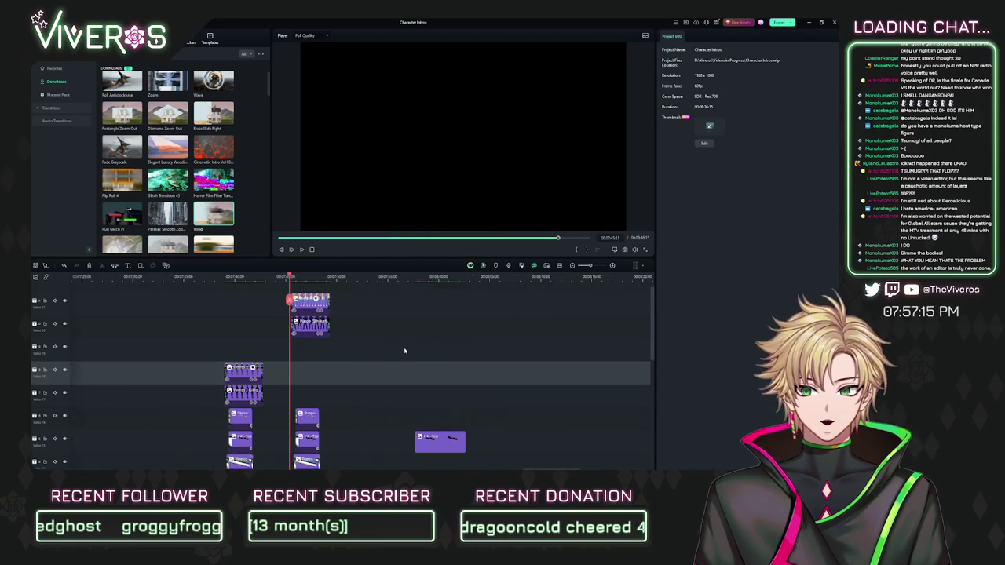
scroll(402, 399, "down", 6)
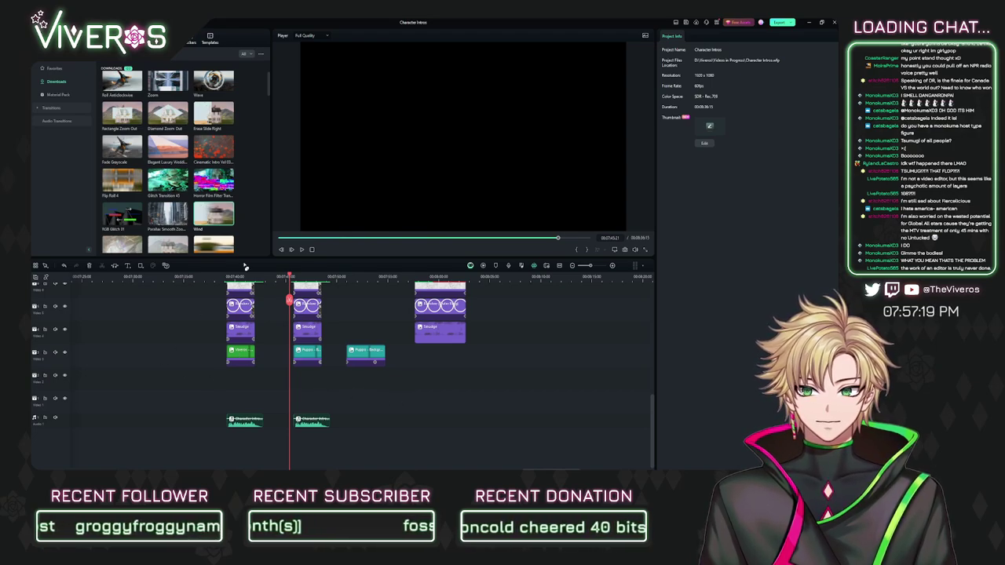
left_click(43, 38)
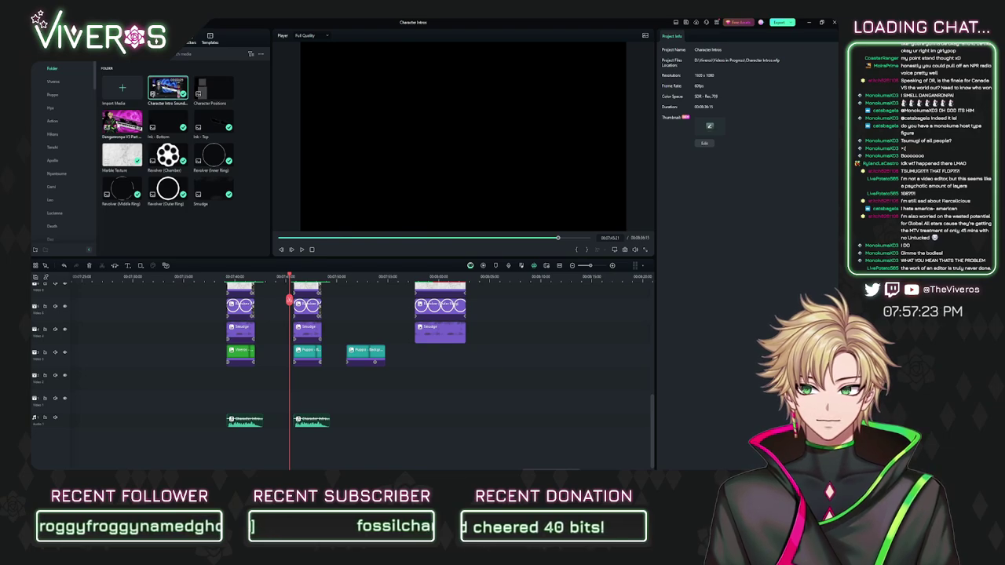
Step: Place the Danganronpa V3 Part 1 image and the Character Intro Sound video end to end on the empty track below the background clips
left_click_drag(122, 122, 280, 378)
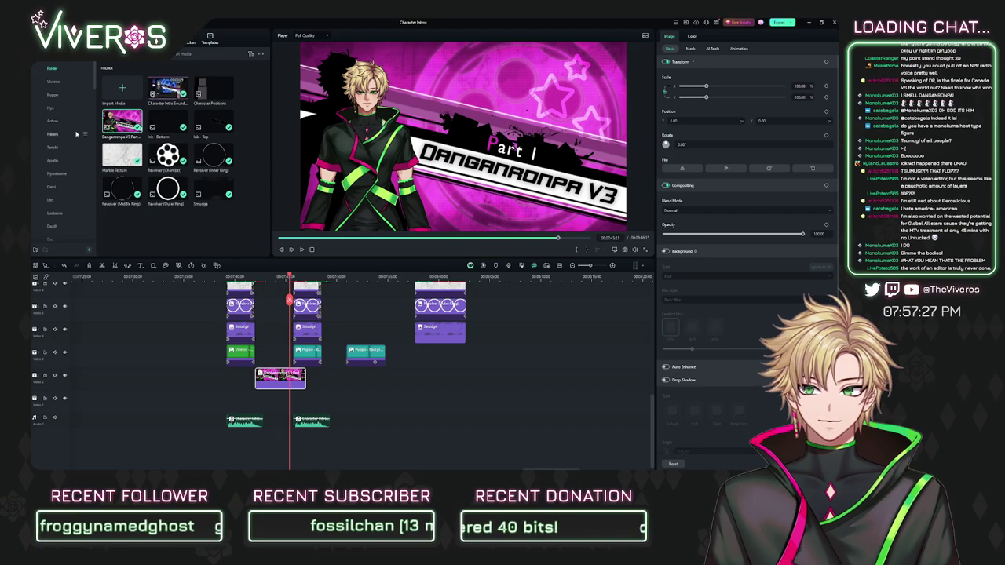
left_click(168, 90)
left_click_drag(168, 89, 307, 391)
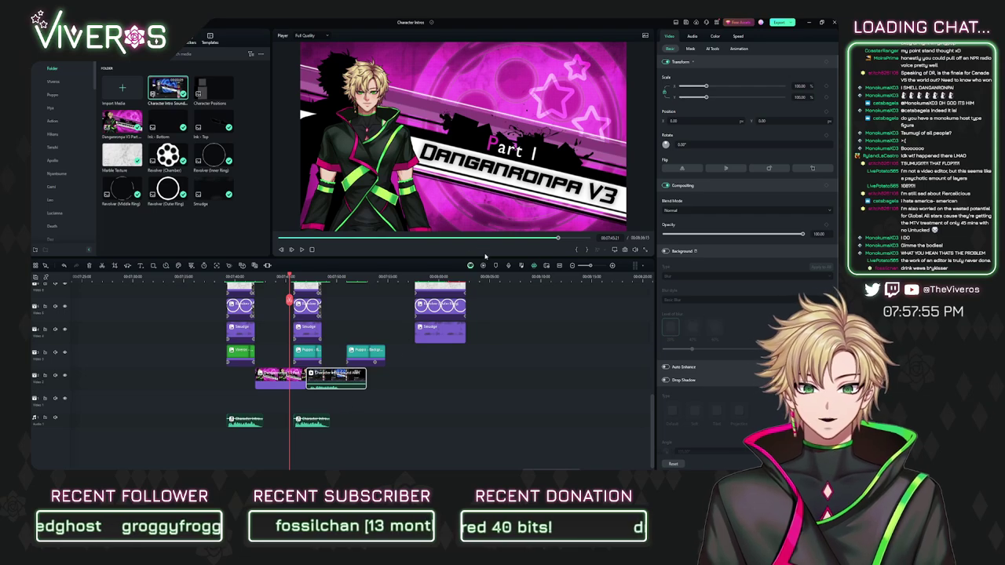
Step: Play the timeline through the two added reference clips and delete both of them
key("space")
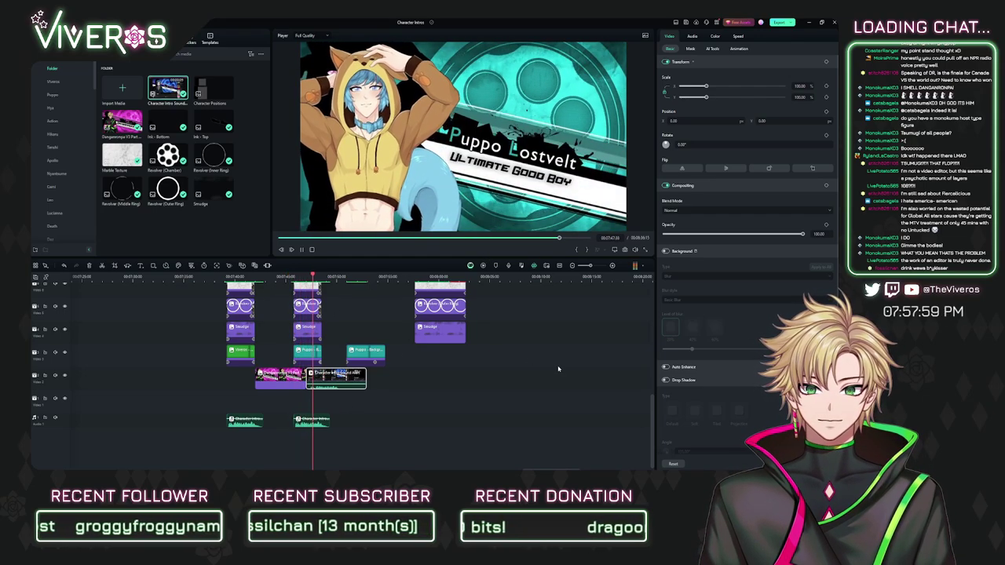
key("space")
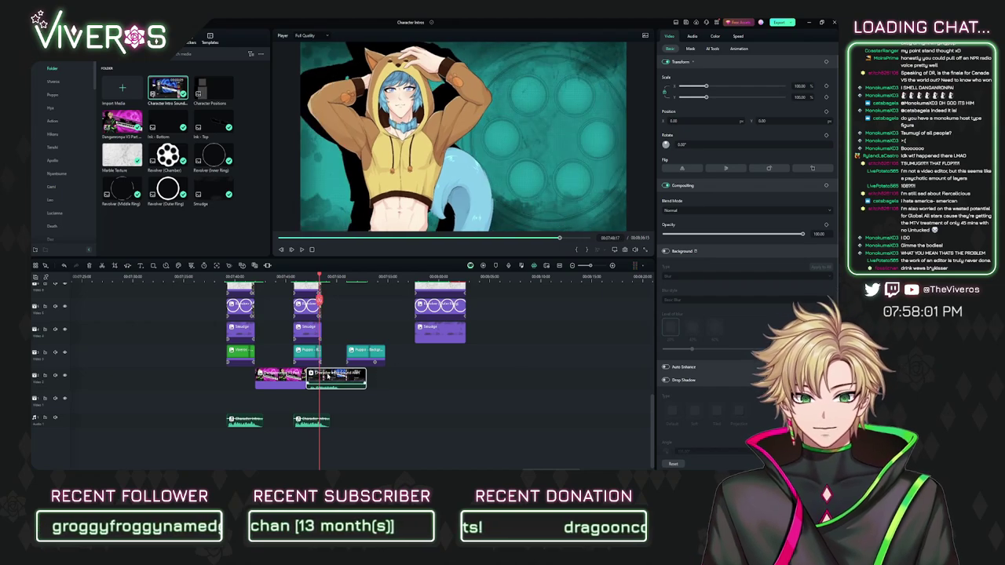
left_click(286, 281)
key("space")
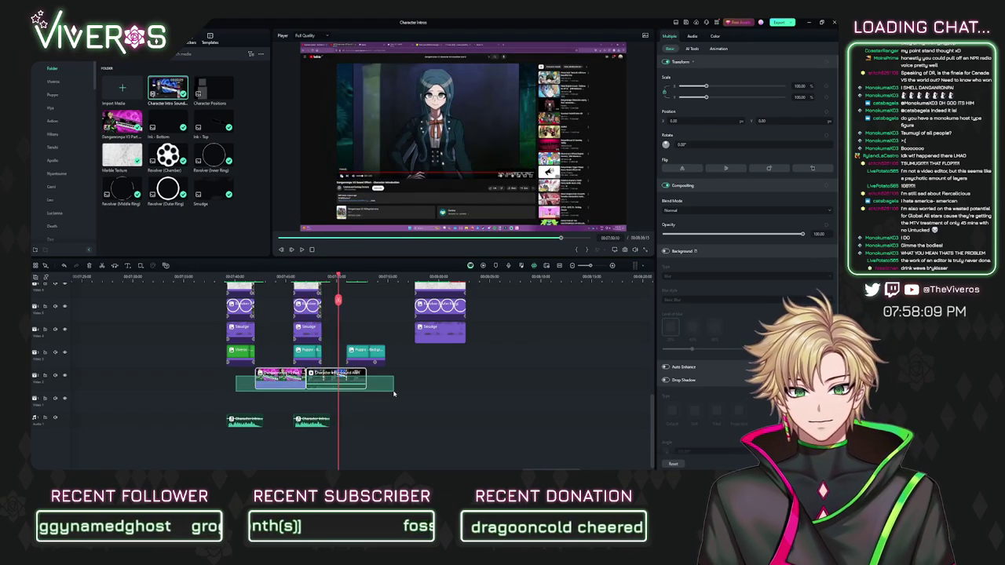
key("Delete")
Step: Move the refined Ultimate Good Boy character and silhouette clips down together onto the Video 18 and Video 17 tracks
scroll(369, 302, "up", 3)
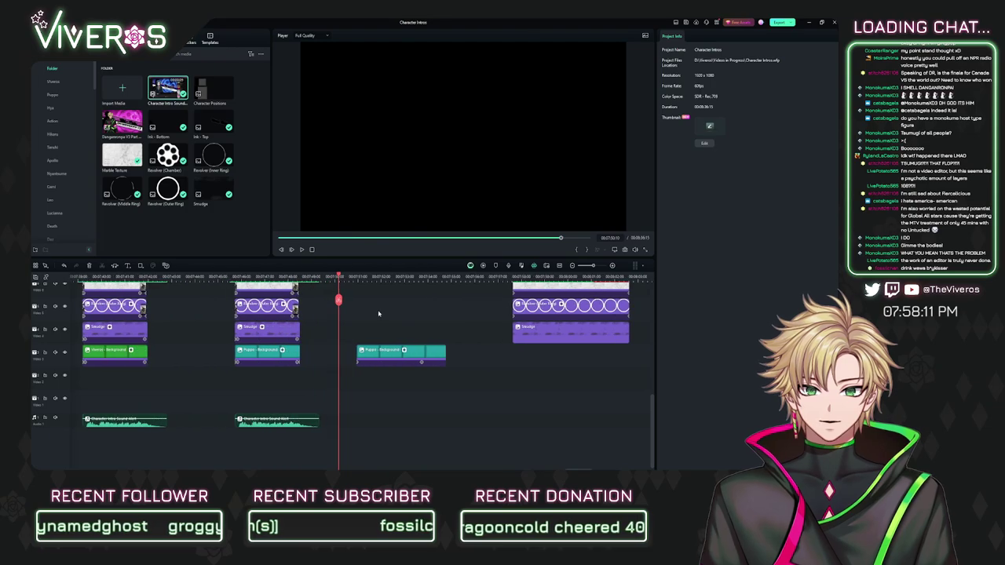
scroll(409, 353, "left", 3)
scroll(432, 388, "up", 5)
left_click_drag(515, 315, 547, 429)
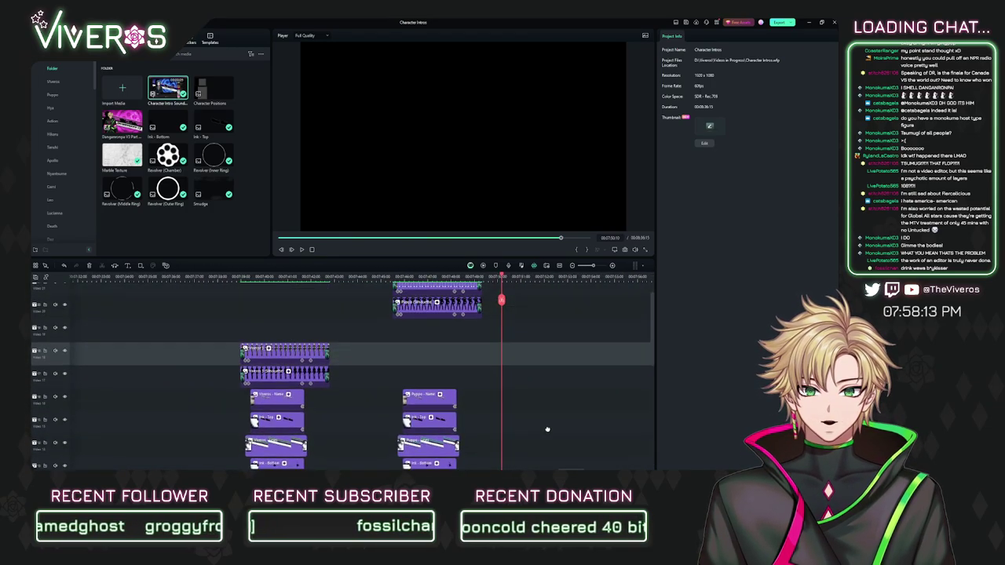
scroll(468, 379, "up", 1)
left_click_drag(436, 297, 411, 356)
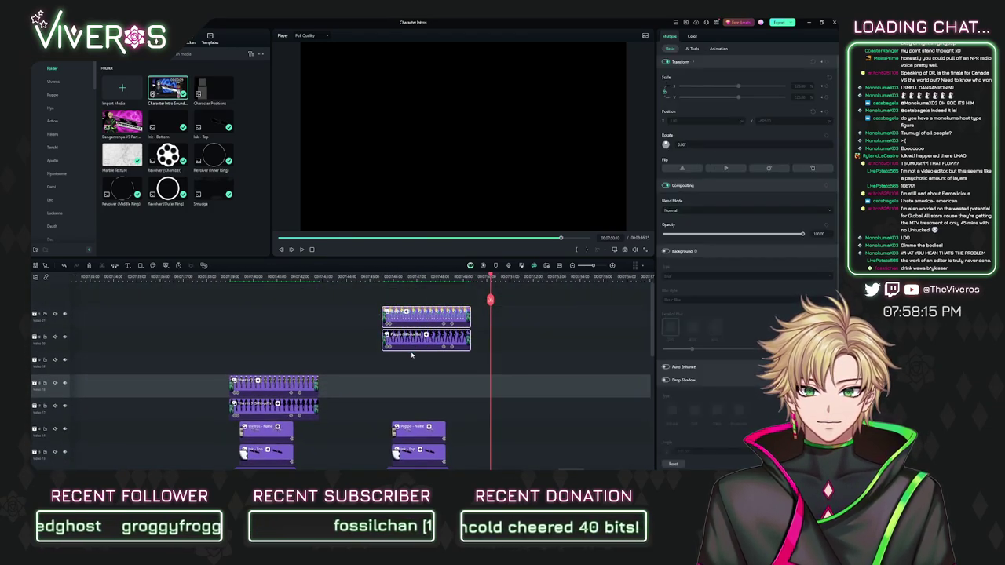
left_click_drag(413, 312, 412, 381)
Step: Mark an in-to-out range on the timeline spanning the Ultimate Good Boy character clip from its start to its end
scroll(412, 381, "down", 5)
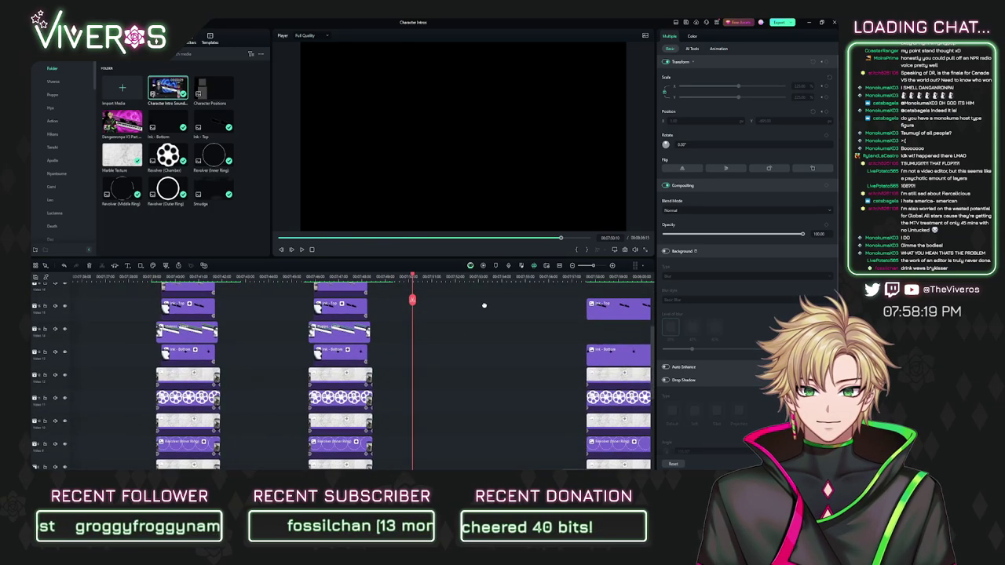
scroll(498, 332, "down", 4)
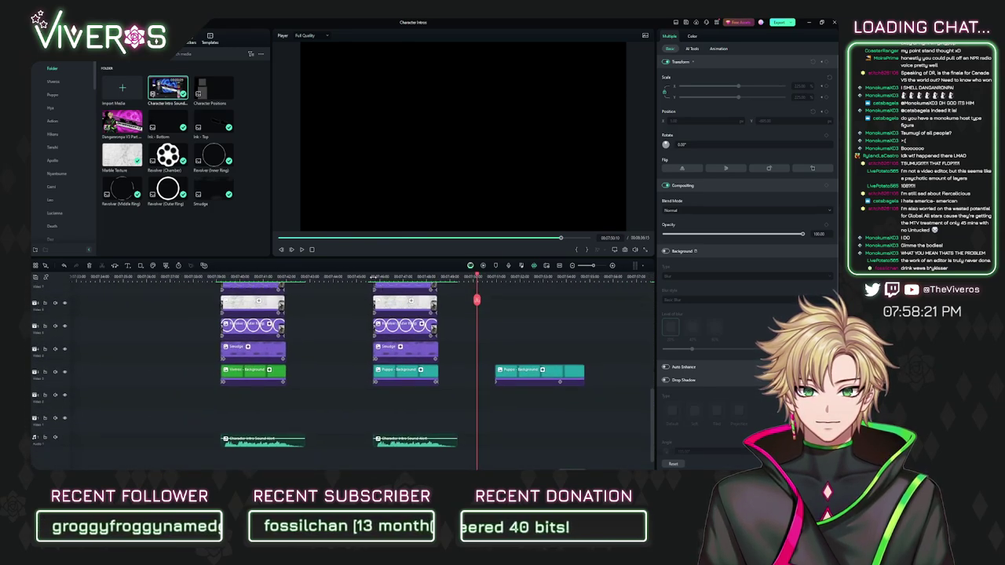
left_click(369, 278)
scroll(318, 430, "up", 3)
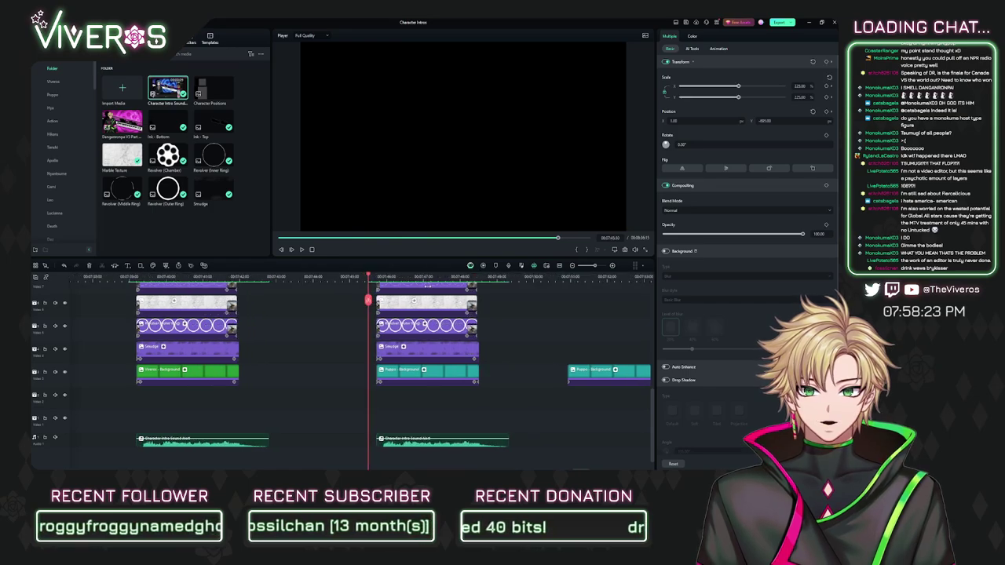
scroll(314, 435, "up", 8)
left_click_drag(394, 280, 389, 314)
key("i")
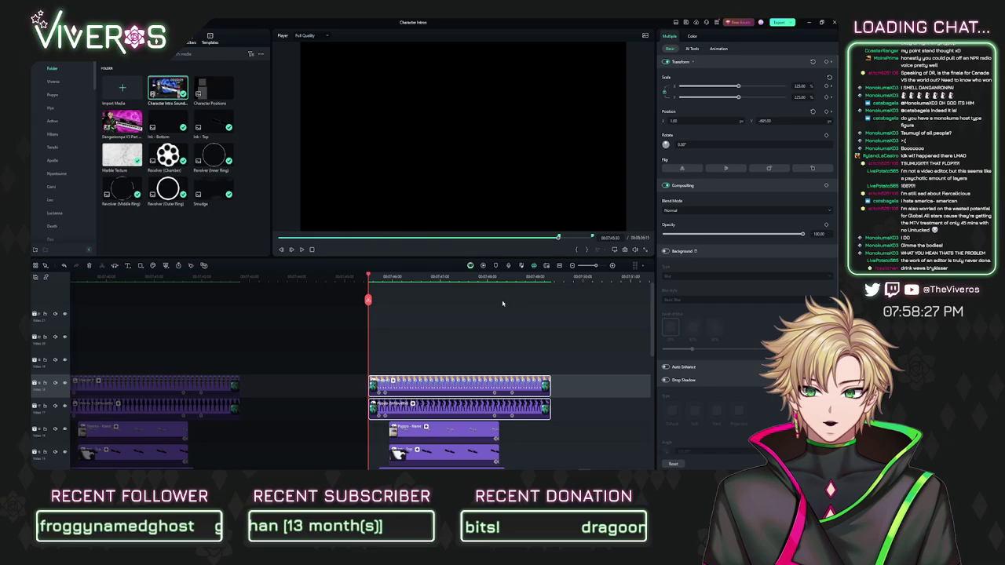
left_click(551, 280)
left_click_drag(552, 280, 559, 281)
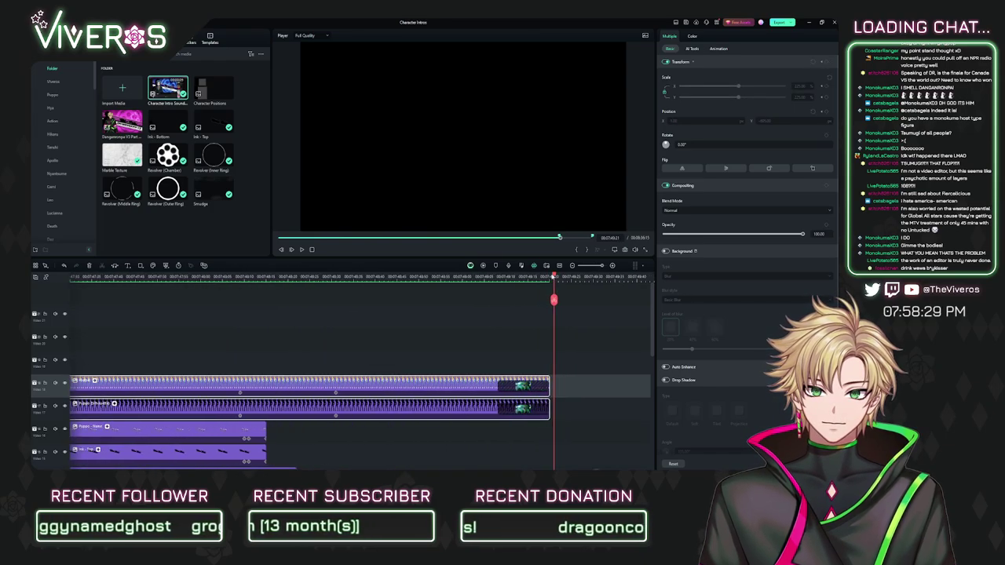
scroll(440, 314, "down", 5)
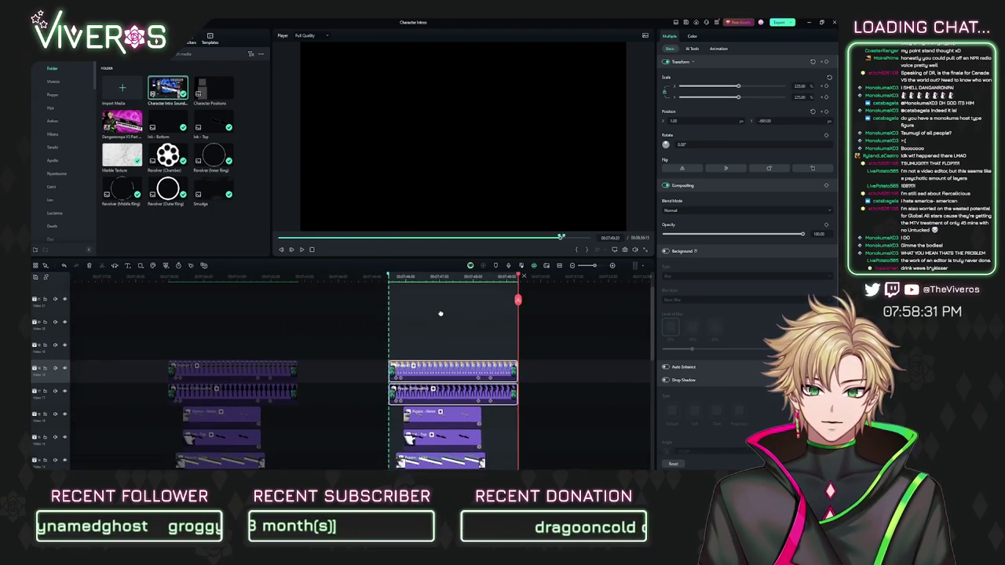
Step: Inspect the stacked layers inside the marked range from the character clips down to the smudge layer
left_click_drag(441, 315, 408, 272)
left_click_drag(456, 374, 461, 335)
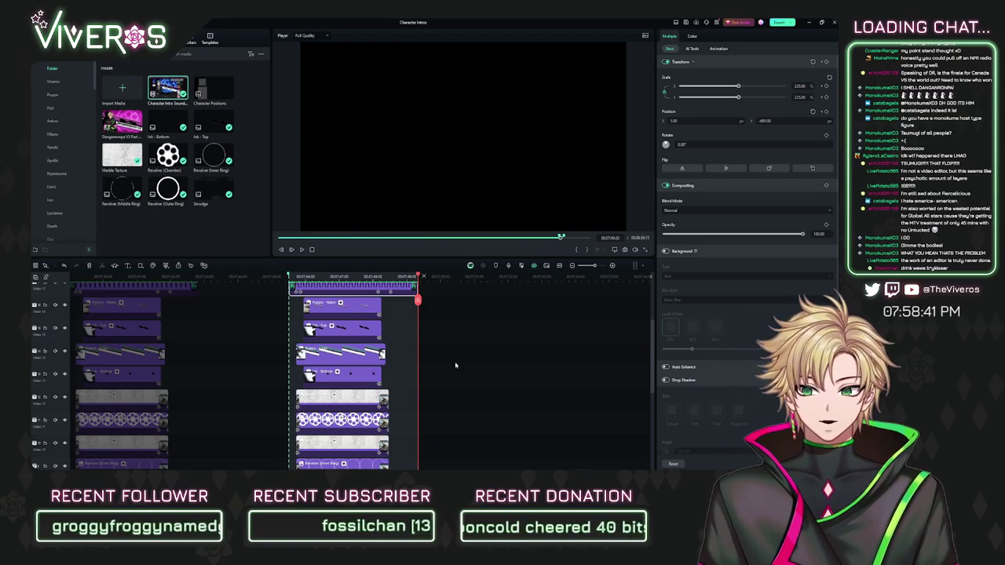
scroll(506, 339, "down", 2)
scroll(506, 340, "left", 2)
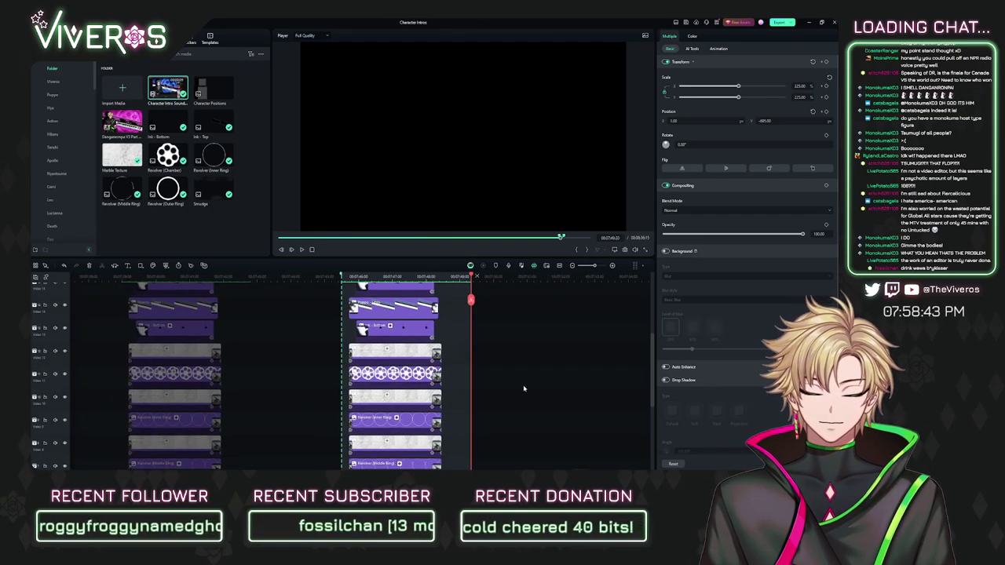
scroll(524, 388, "down", 3)
scroll(524, 388, "right", 2)
scroll(487, 343, "left", 1)
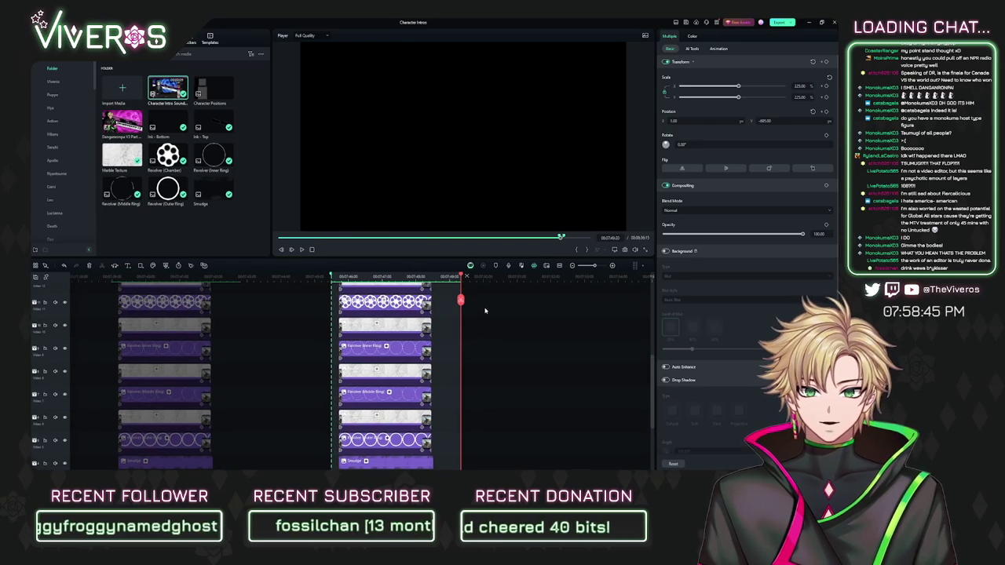
Step: Play the marked Ultimate Good Boy range, clear the clip selection and return the playhead to the range's start
key("space")
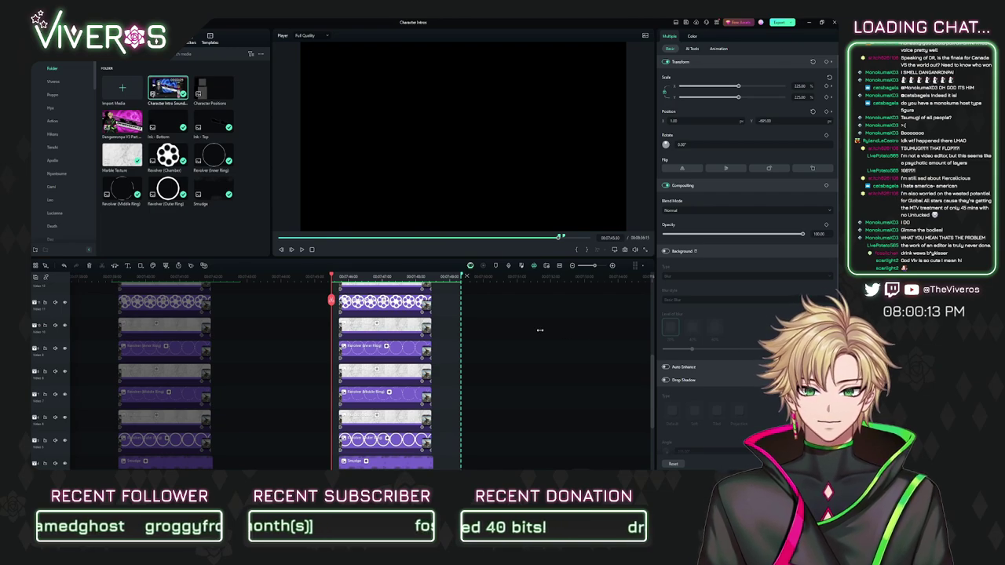
scroll(471, 373, "up", 5)
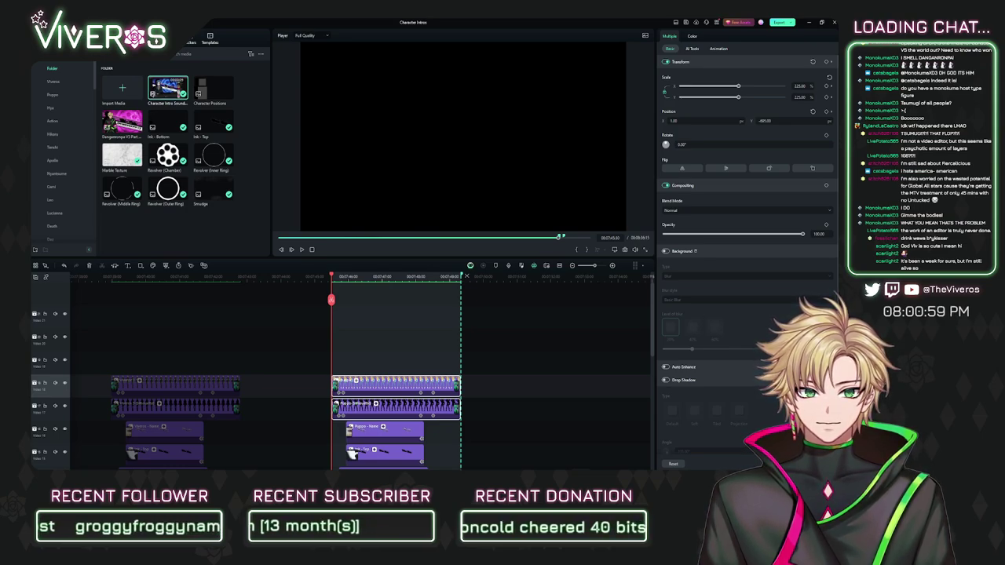
scroll(521, 309, "down", 1)
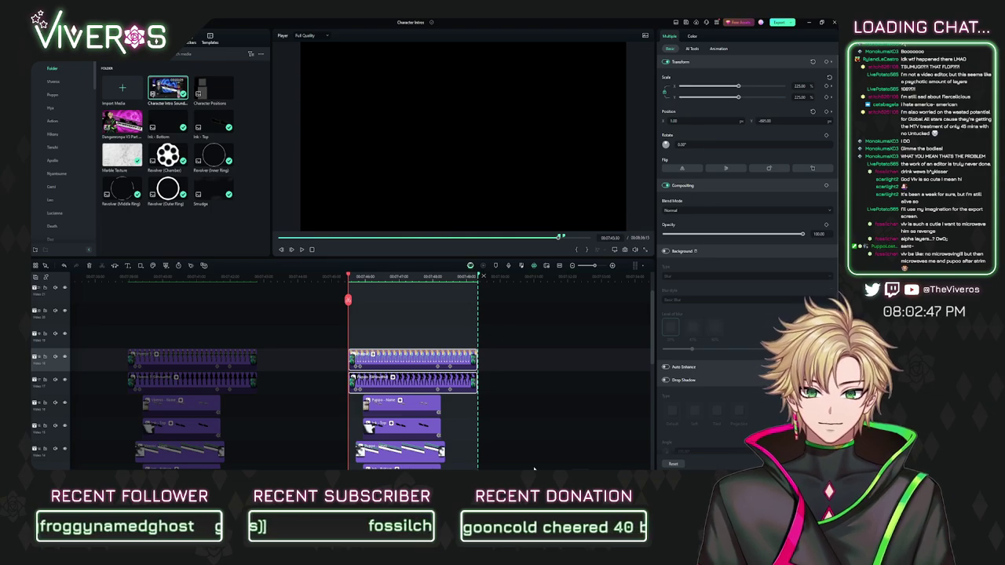
left_click(561, 317)
key("space")
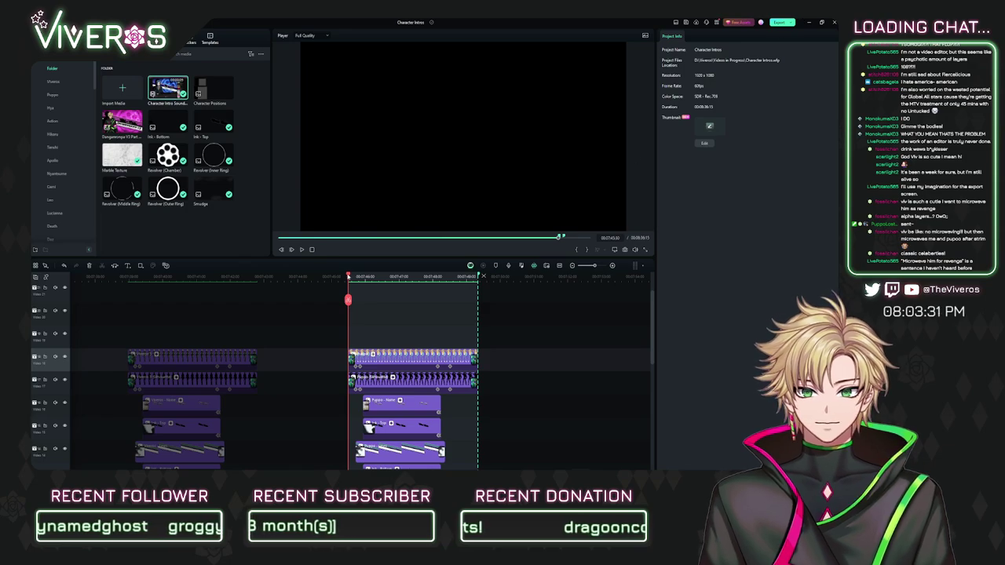
mouse_move(348, 276)
left_mouse_down()
mouse_move(381, 284)
mouse_move(350, 284)
left_mouse_up()
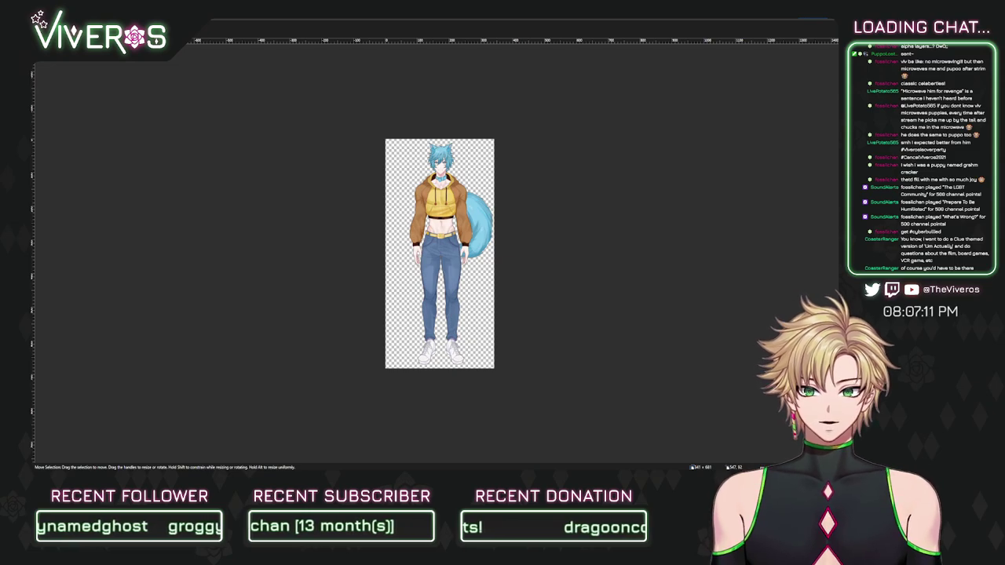
Step: Examine the full-body image of the blue-haired character in Paint.NET, up close and as a whole
scroll(441, 271, "up", 6)
scroll(469, 311, "down", 4)
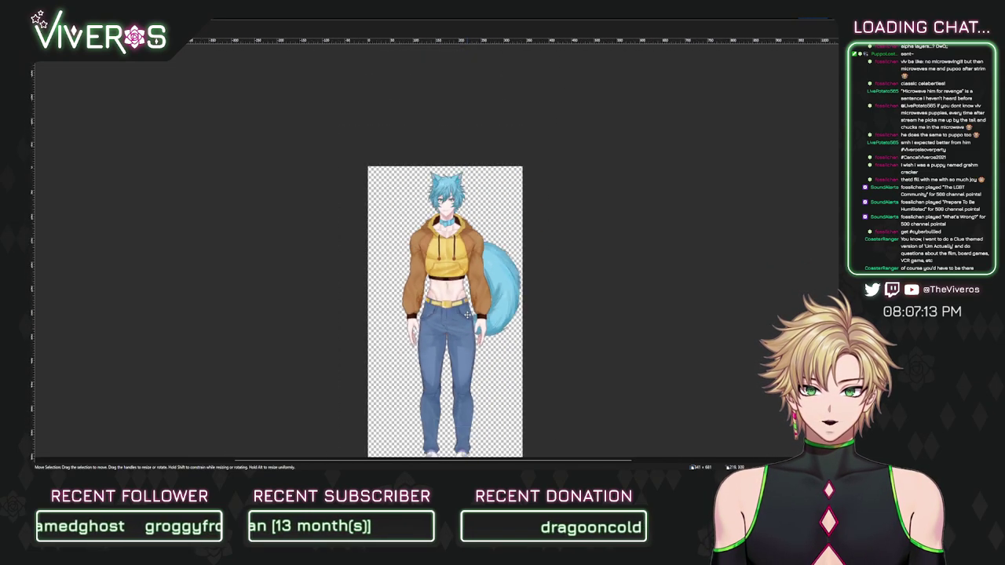
left_click_drag(467, 315, 463, 266)
scroll(447, 216, "up", 4)
scroll(450, 216, "down", 4)
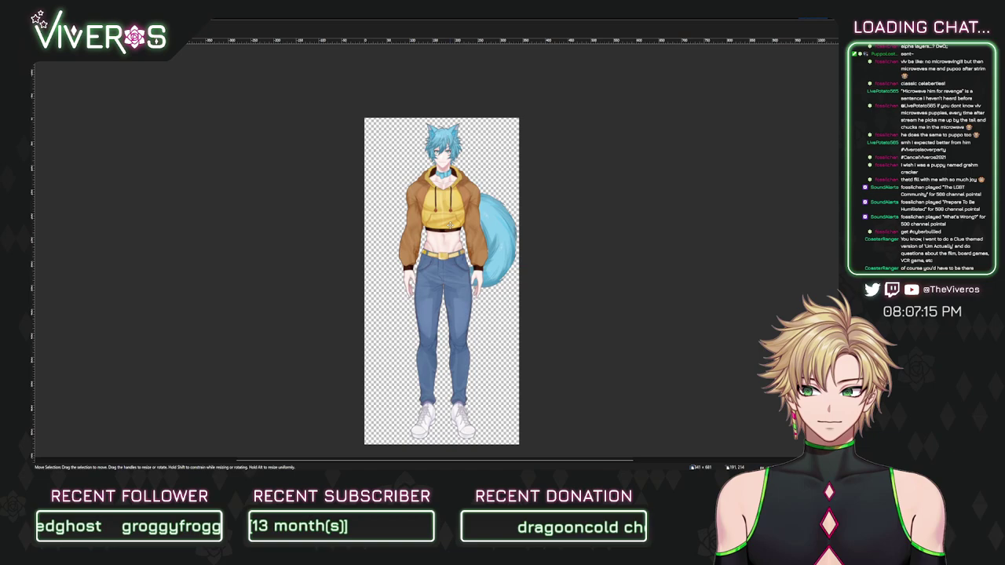
Step: Select the entire character image and clear the selection again
key("ctrl+a")
scroll(439, 197, "up", 1)
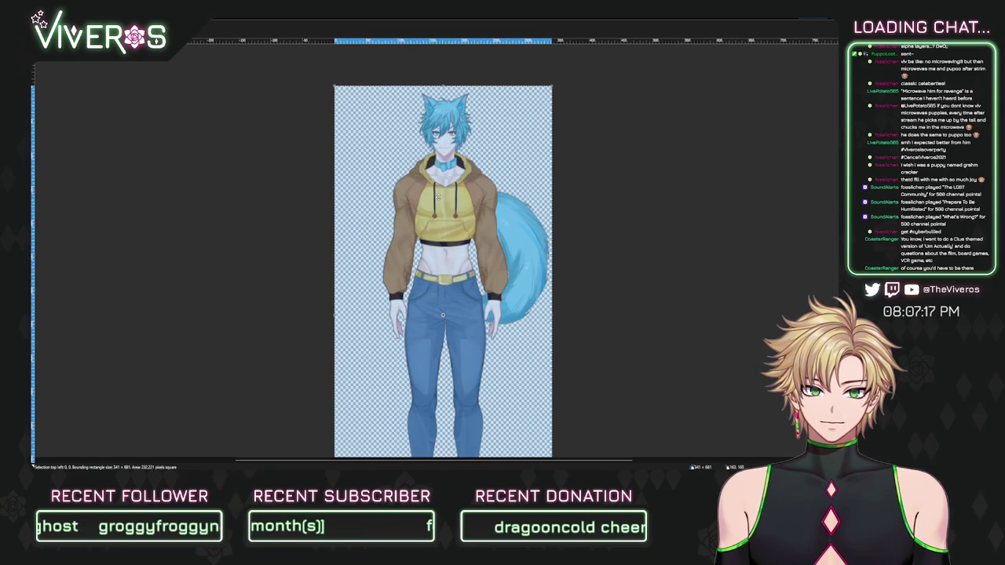
scroll(439, 196, "down", 1)
left_click_drag(457, 236, 438, 190)
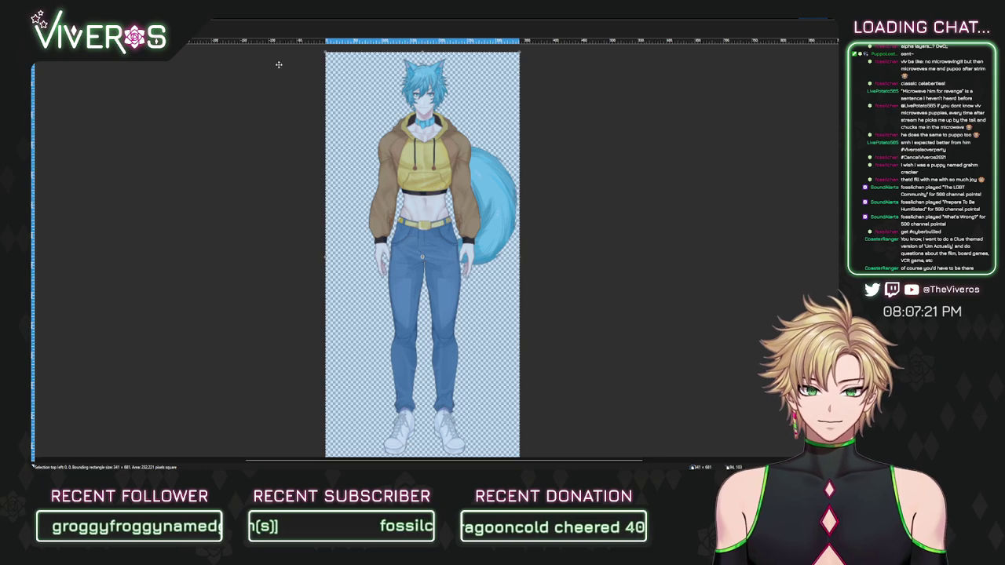
left_click(91, 67)
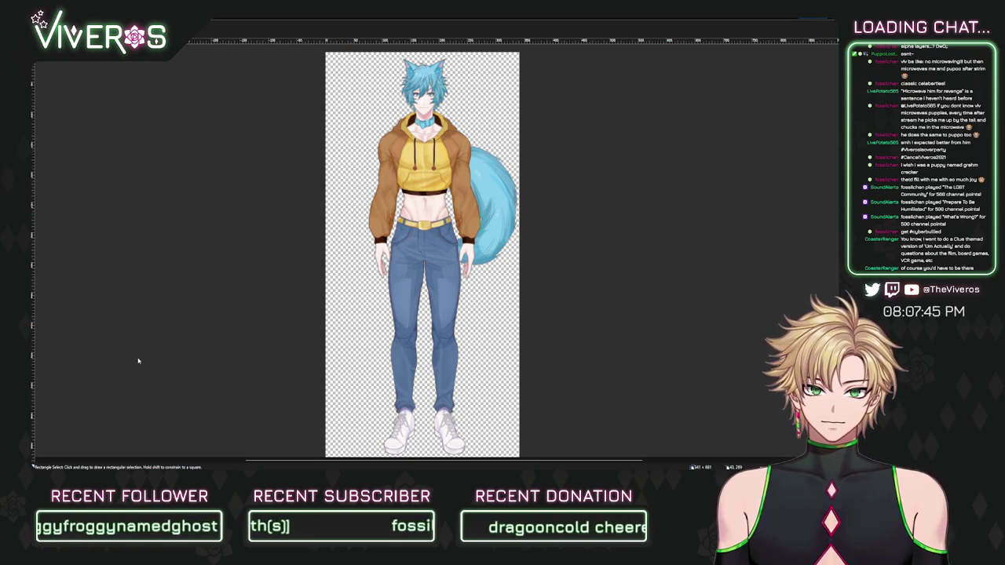
Step: Check the noted values -58, 155 and 11 in the other open image and recolour the character in monochrome pink
scroll(316, 276, "down", 1)
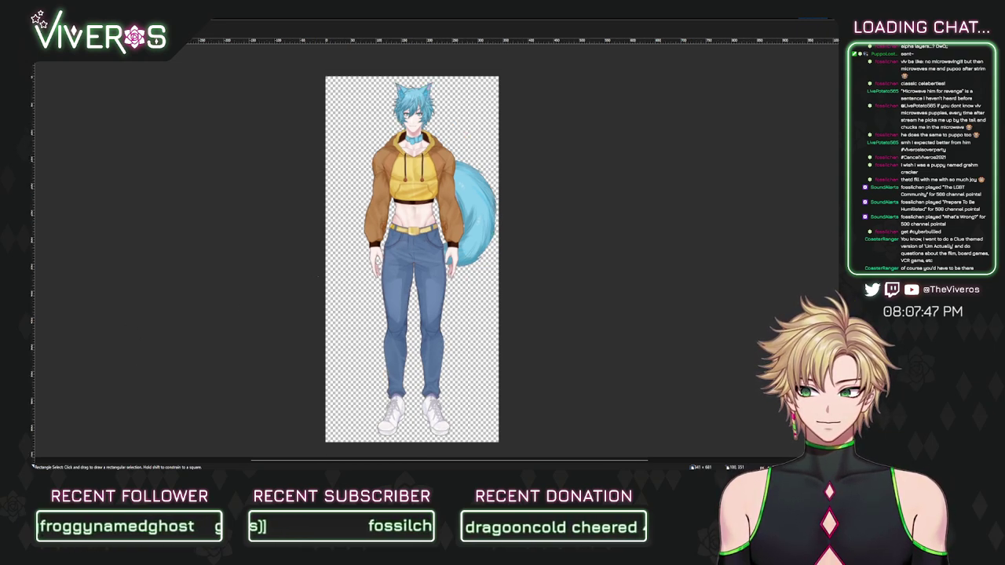
left_click_drag(380, 254, 406, 247)
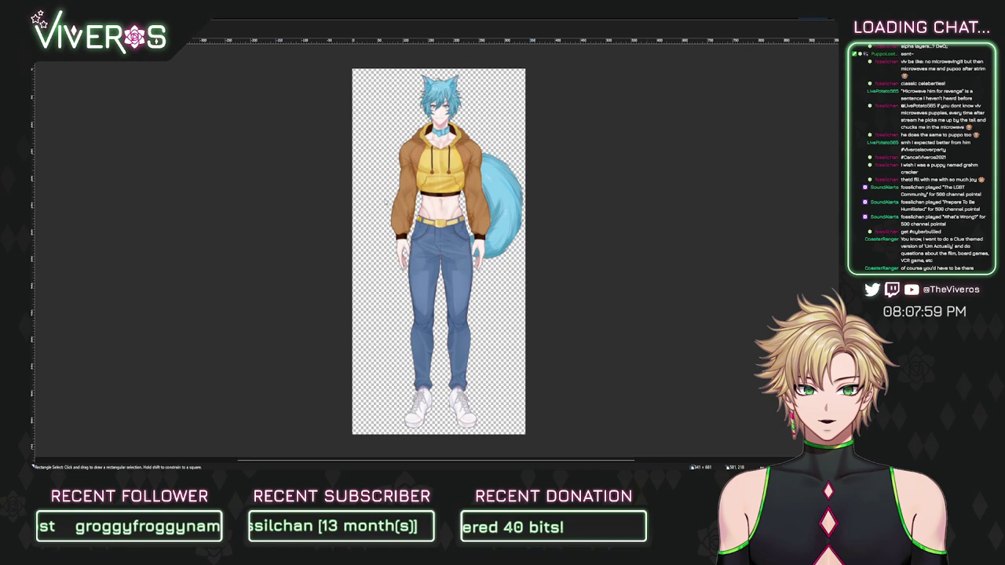
key("ctrl+Tab")
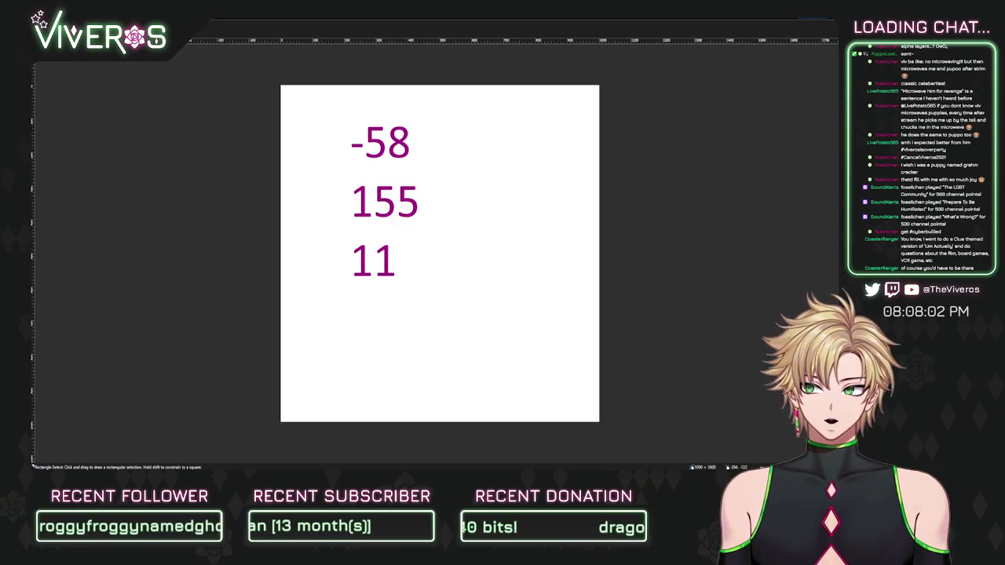
key("ctrl+Page_Up")
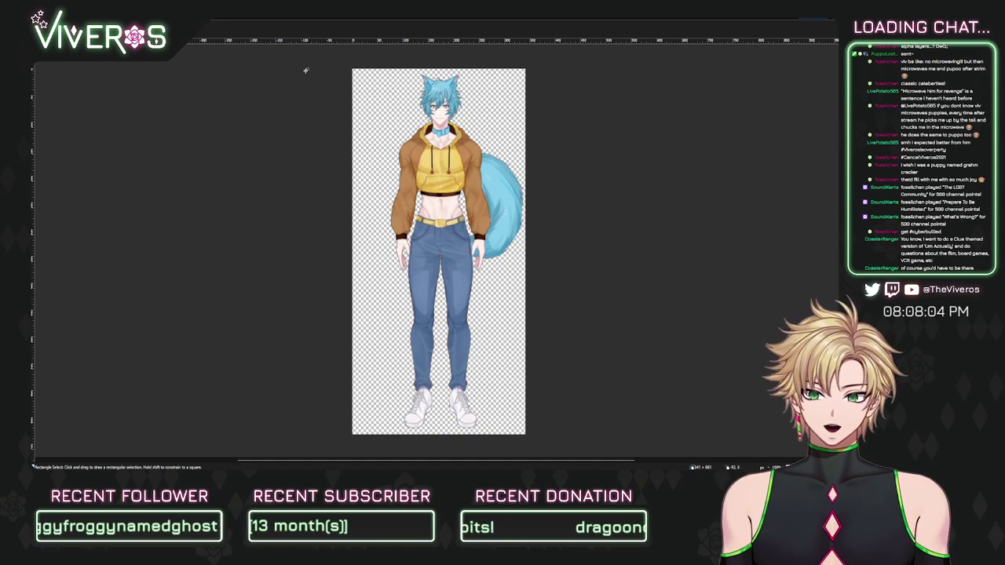
key("ctrl+shift+e")
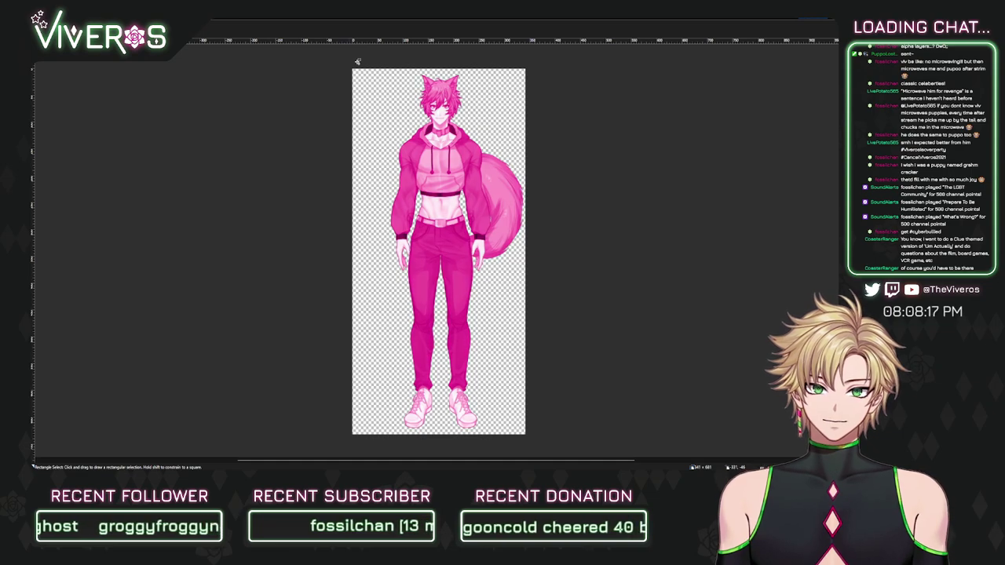
Step: Examine the pink recoloured character up close and at full length
scroll(429, 111, "up", 3)
scroll(429, 110, "down", 3)
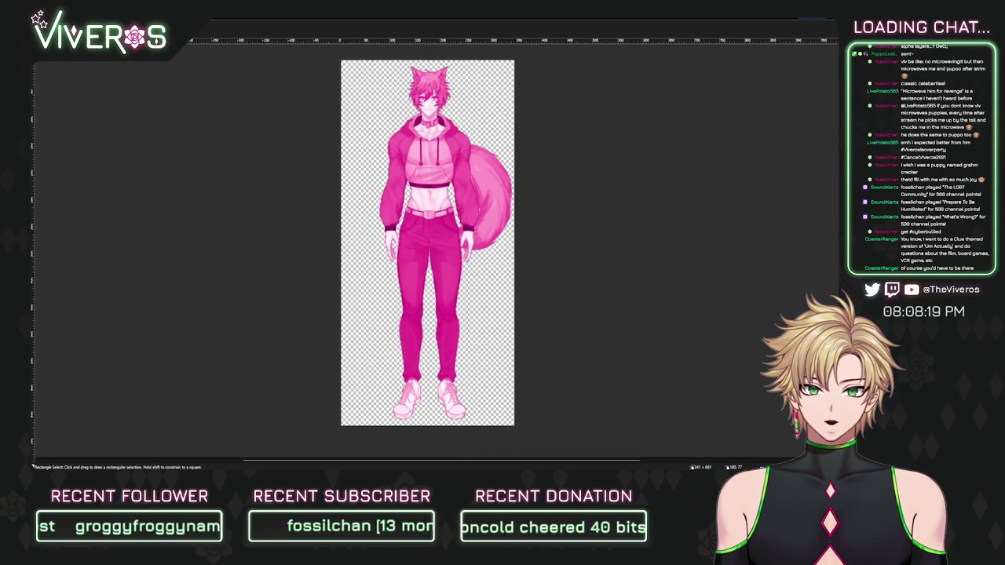
scroll(429, 111, "up", 4)
scroll(437, 248, "down", 4)
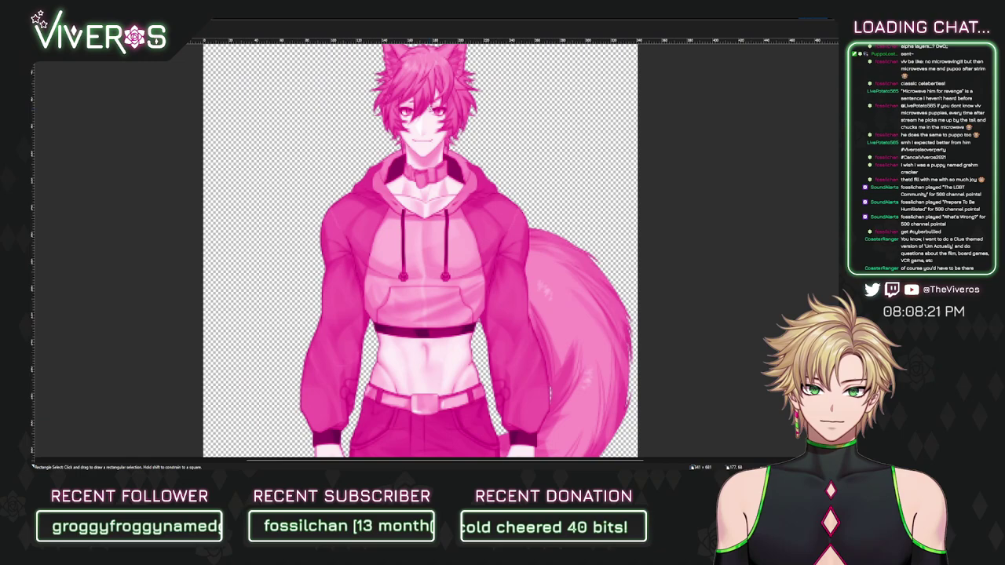
scroll(446, 256, "down", 3)
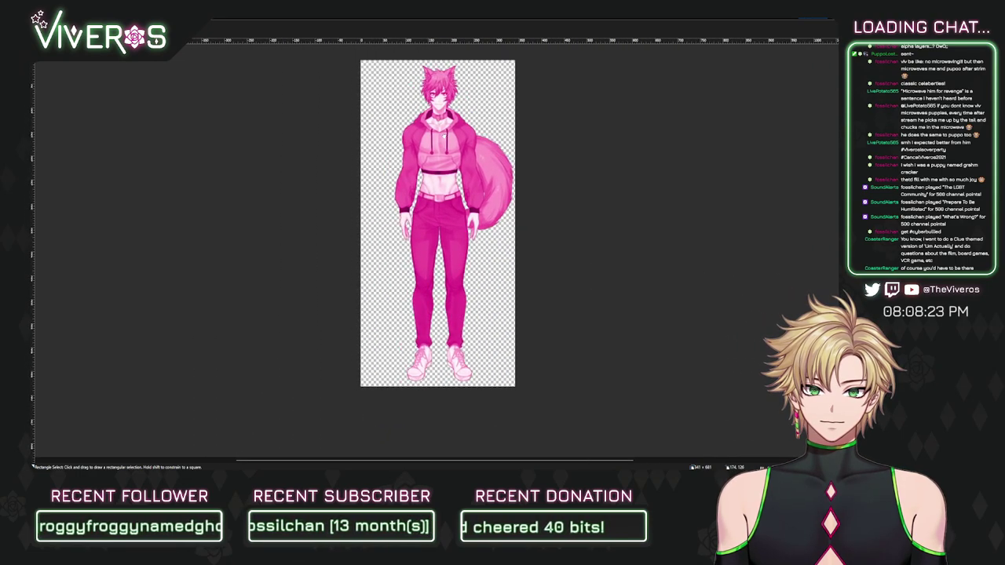
Step: Compare the pink recoloured character with the blond character's image, up close and from further away
scroll(445, 123, "up", 2)
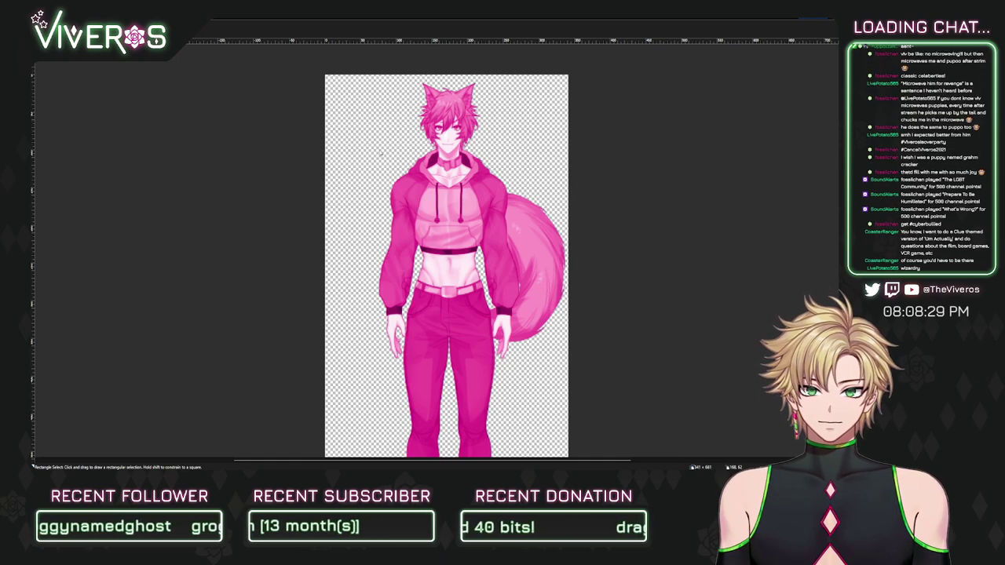
key("ctrl+Tab")
scroll(456, 88, "up", 5)
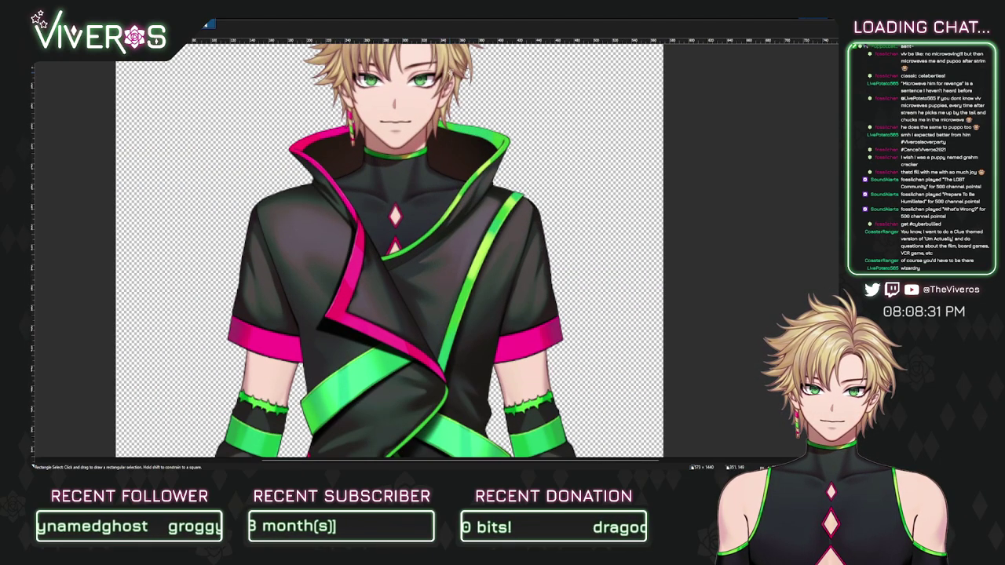
left_click(206, 25)
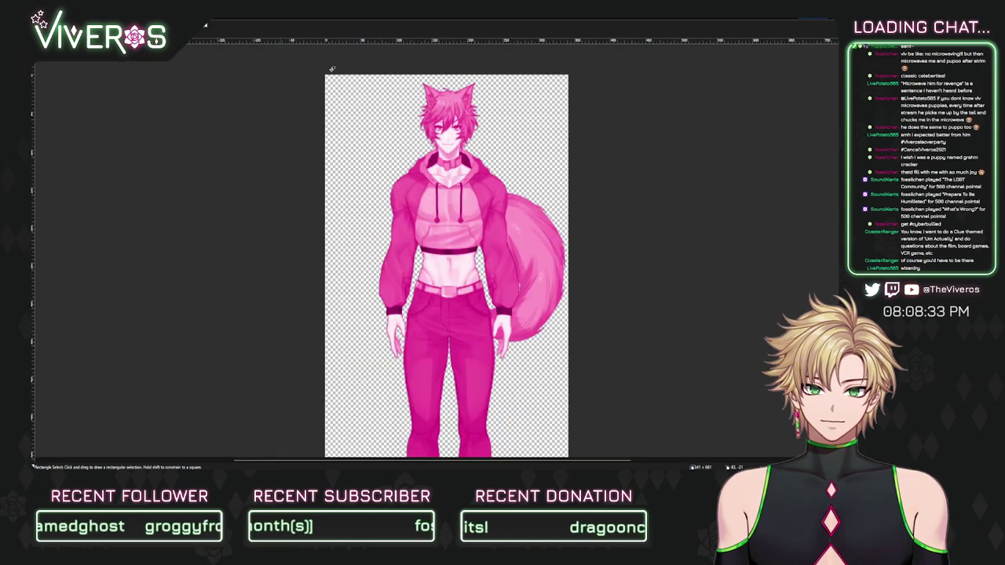
scroll(439, 95, "up", 6)
left_click(208, 25)
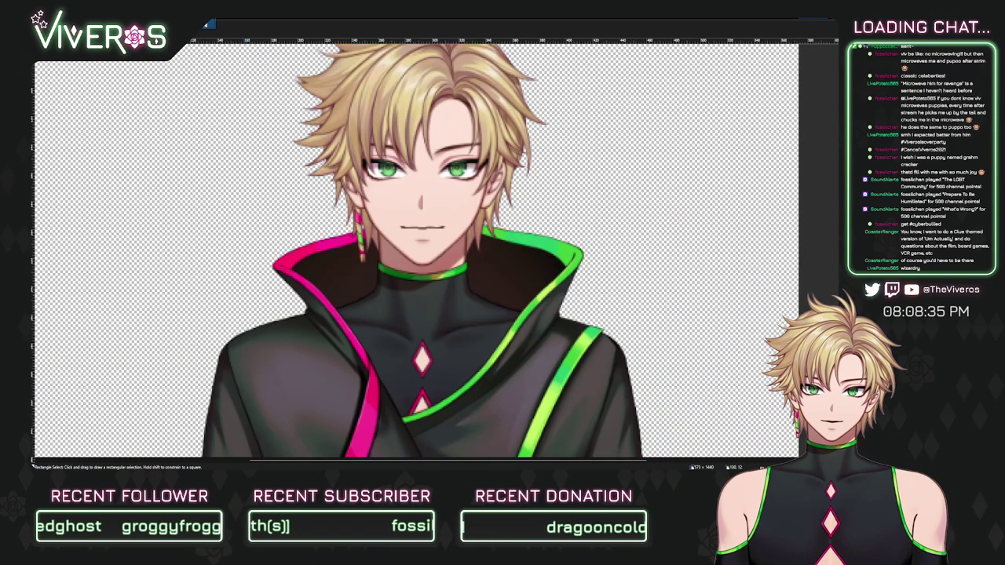
left_click(207, 25)
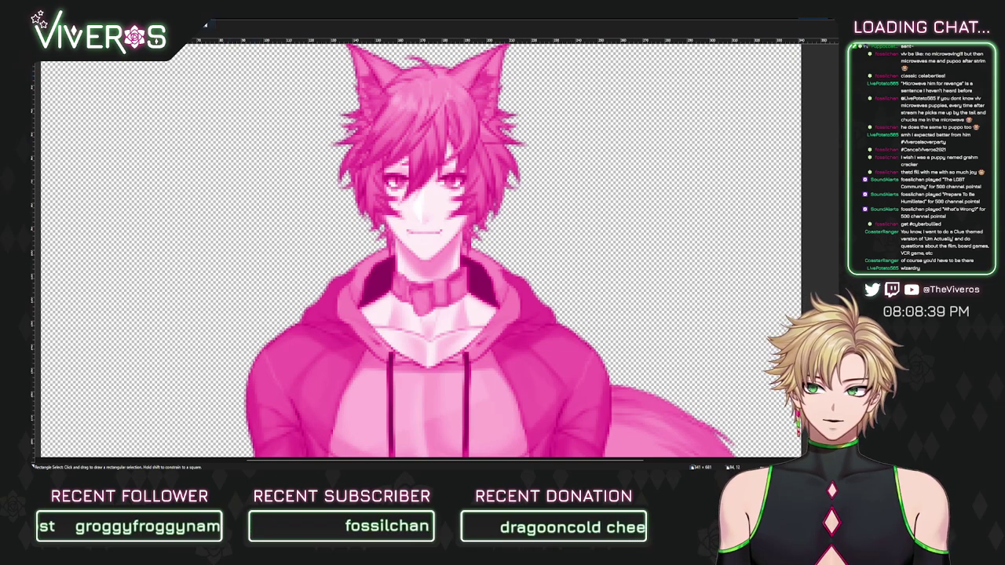
key("ctrl+Tab")
key("ctrl+Tab")
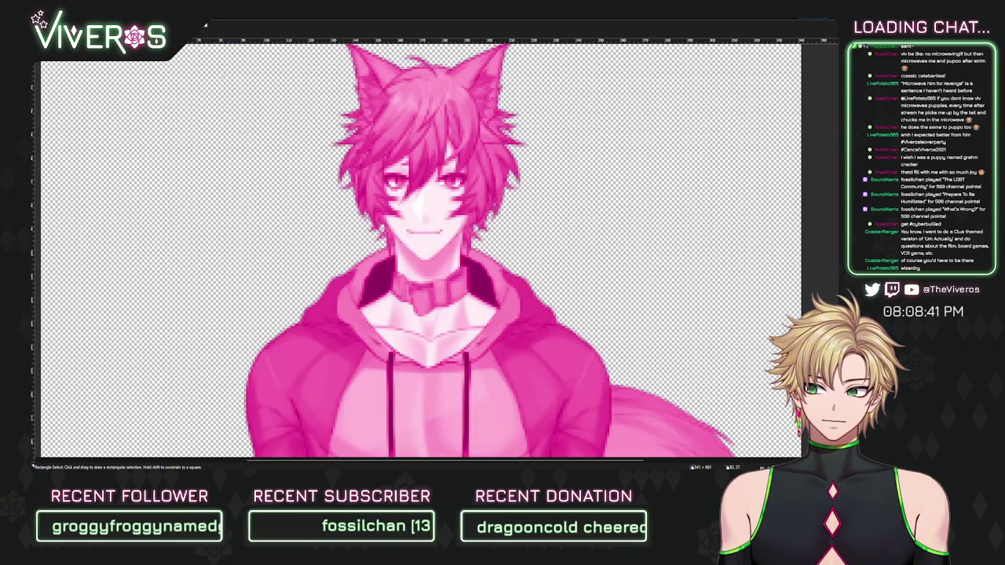
key("ctrl+minus")
key("ctrl+minus")
key("ctrl+minus")
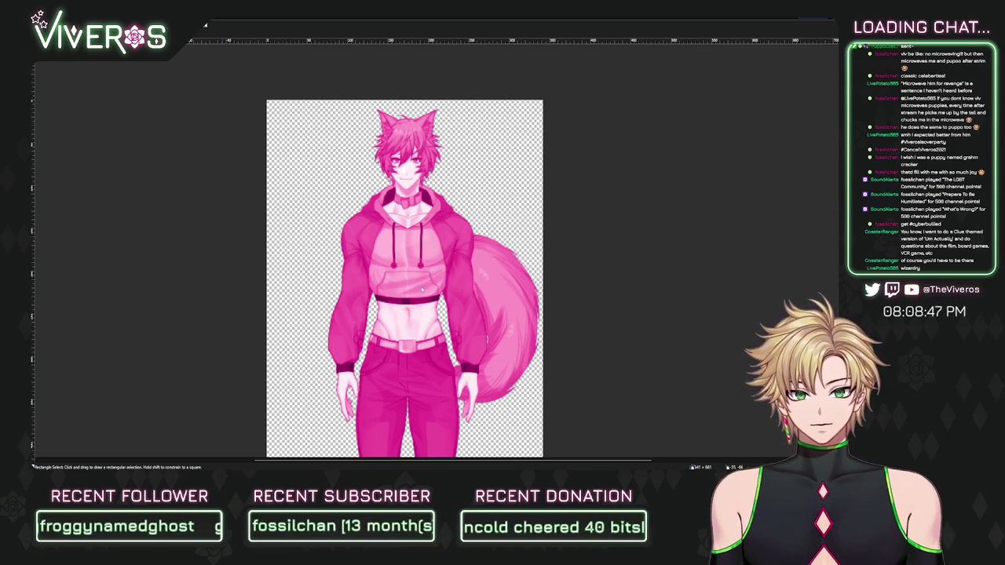
Step: Check the noted values -58, 155 and 11 and recolour the blond character with a sepia tone and a monochrome pink hue
key("ctrl+Tab")
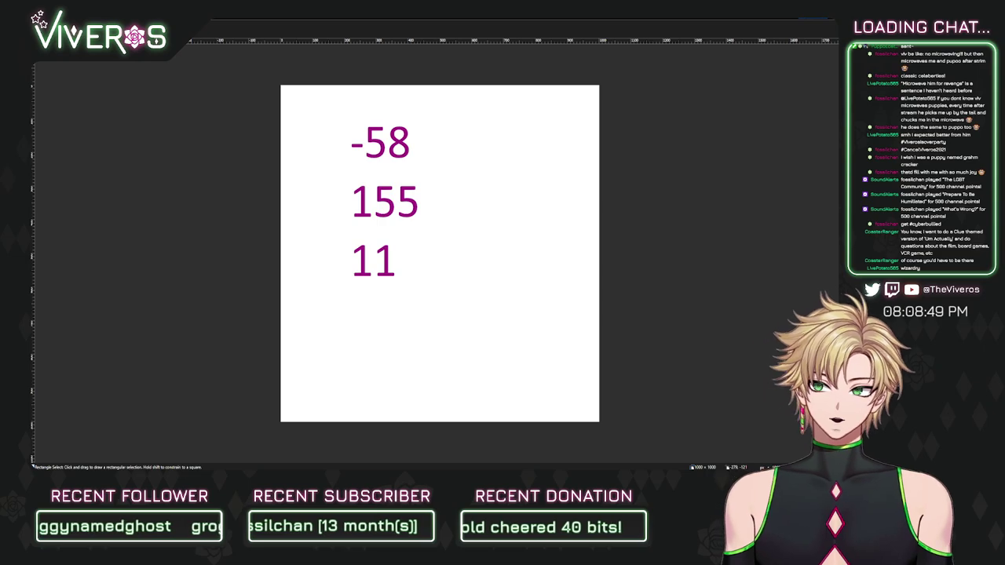
key("ctrl+Tab")
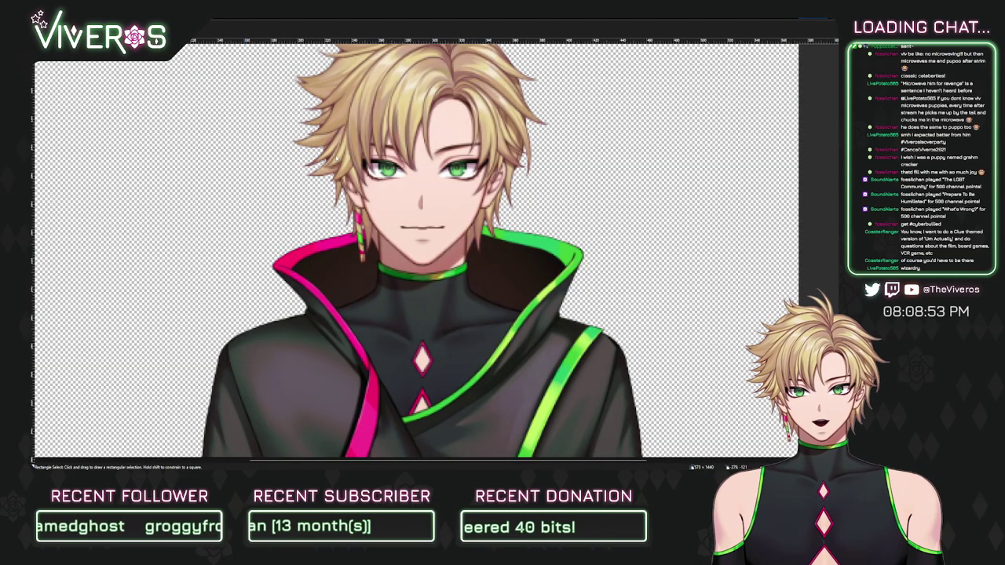
key("ctrl+Tab")
scroll(445, 77, "up", 5)
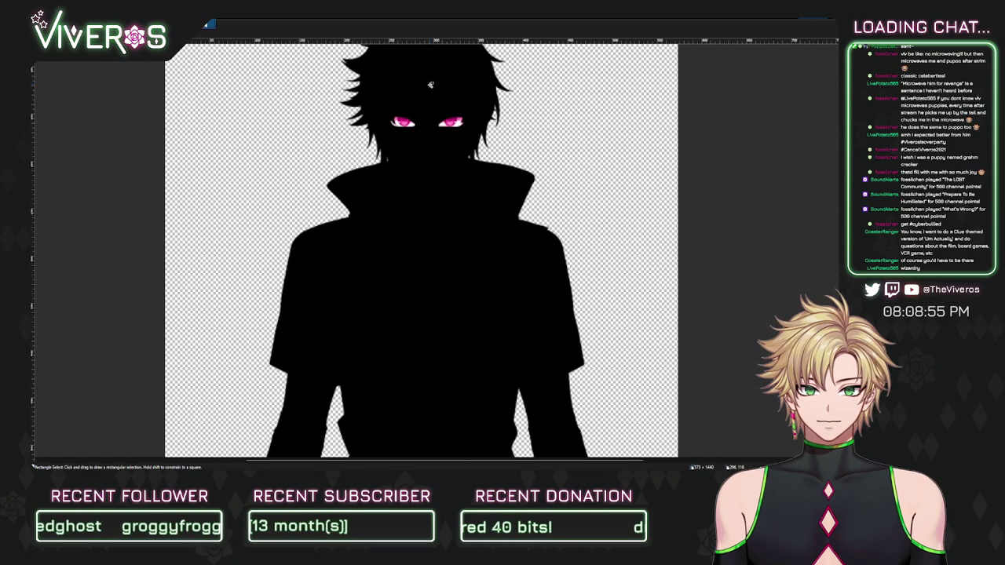
scroll(424, 83, "up", 1)
left_click(177, 28)
left_click(190, 28)
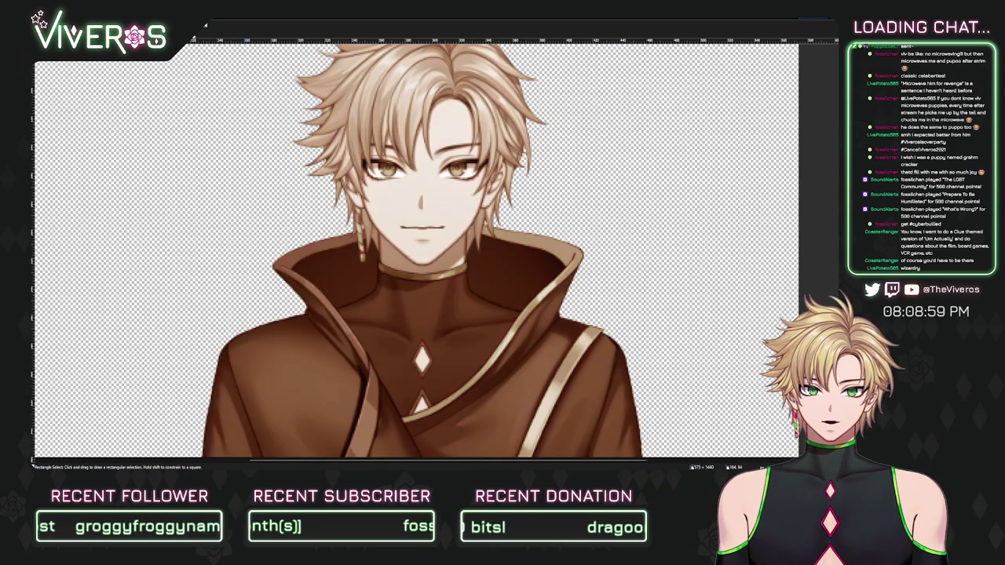
key("ctrl+Tab")
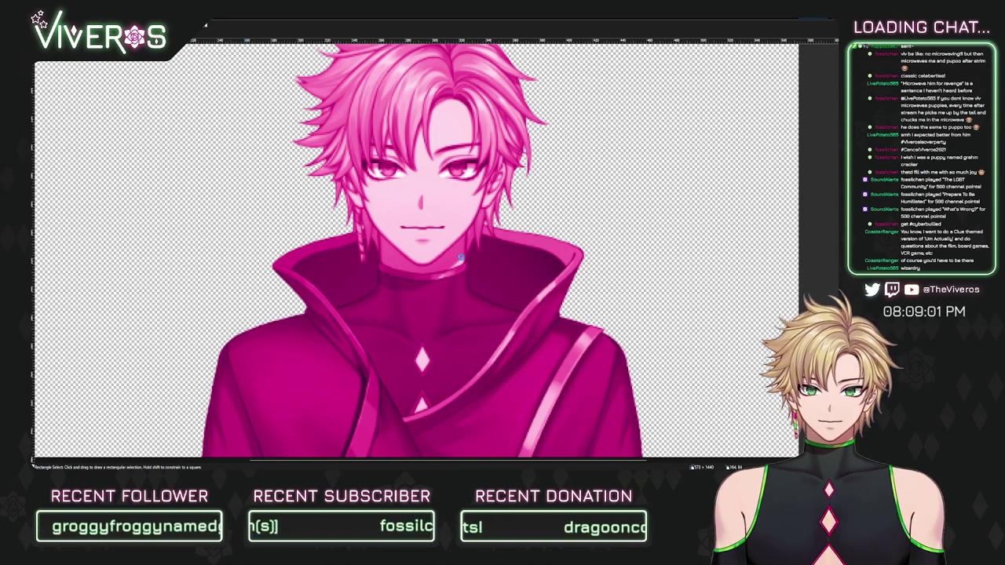
Step: Select the whole pink image, add a black silhouette layer of the character over it and make that layer semi-transparent
scroll(462, 257, "down", 5)
key("ctrl+a")
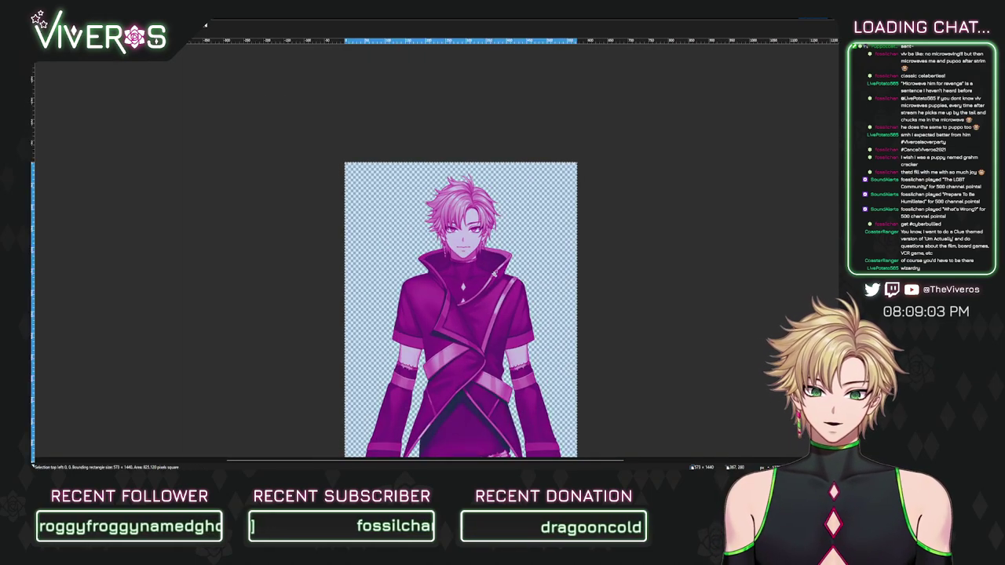
key("m")
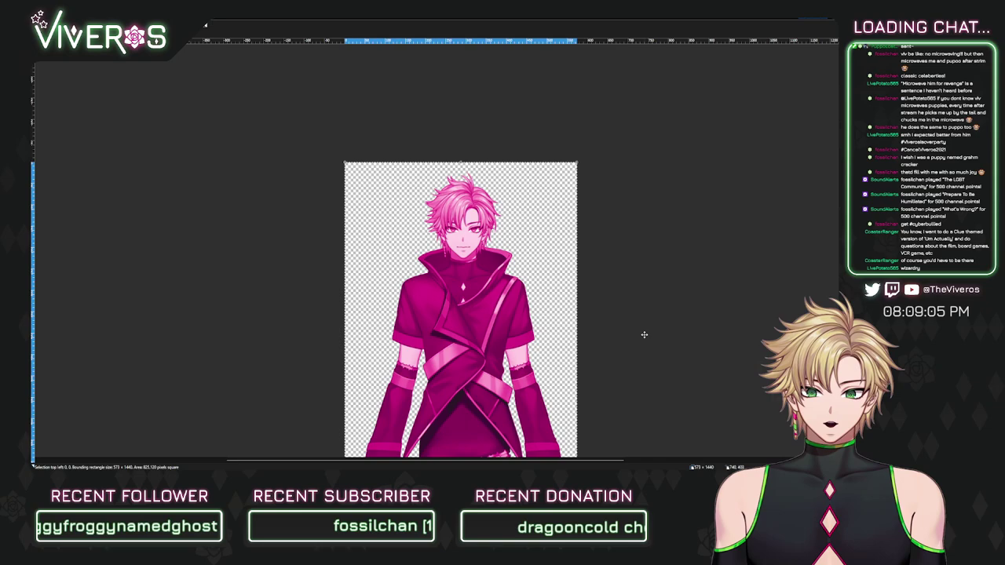
key("ctrl+shift+m")
left_click_drag(428, 257, 301, 258)
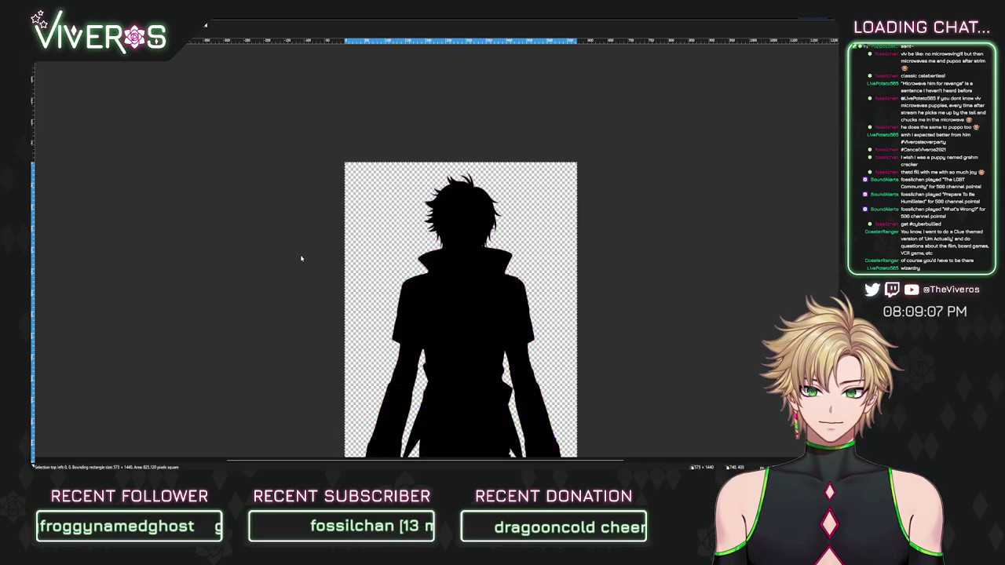
scroll(468, 216, "up", 3)
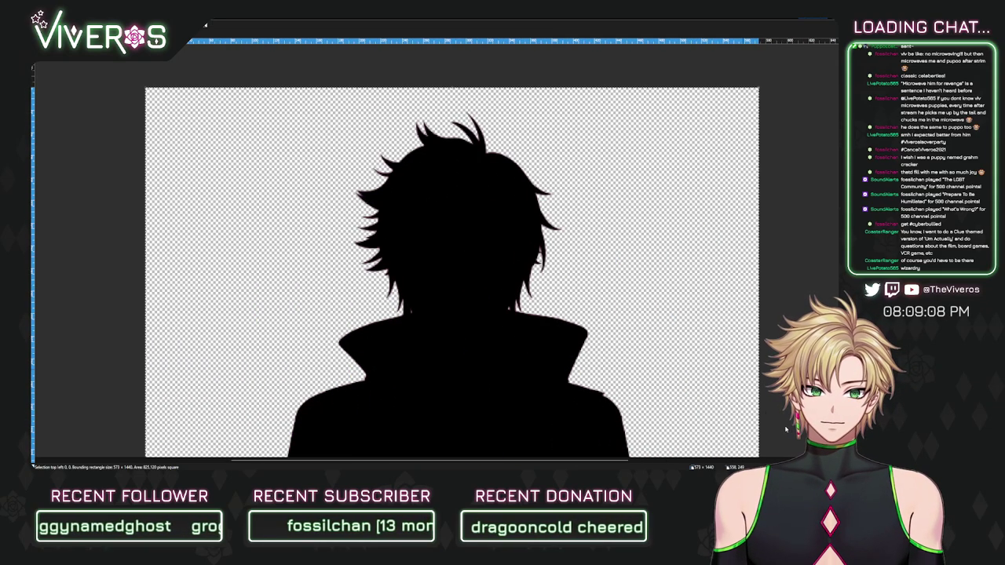
left_click_drag(453, 234, 436, 239)
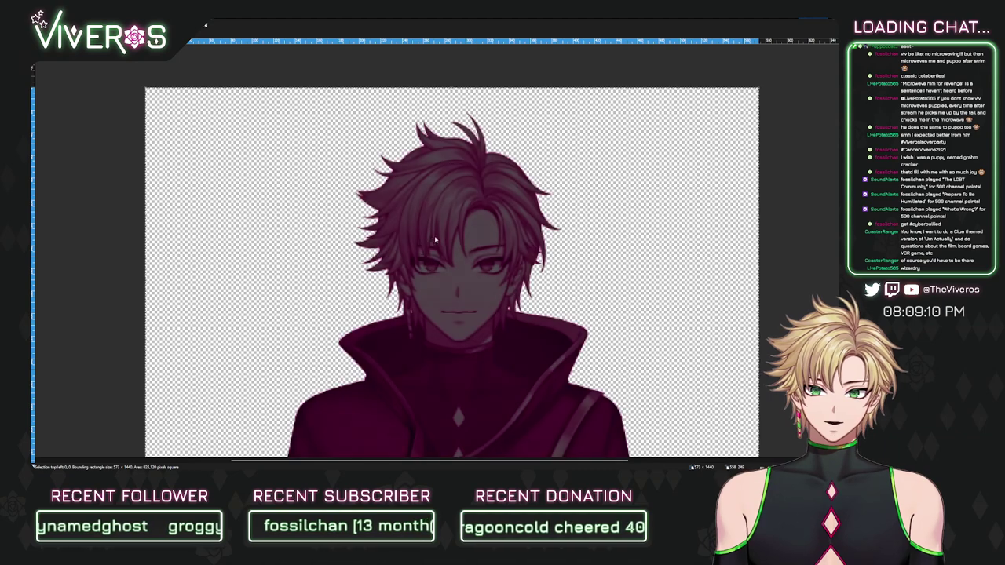
Step: Erase the silhouette over one eye, restore the layer's full opacity and compare it with the two-eyed silhouette image
scroll(472, 266, "up", 3)
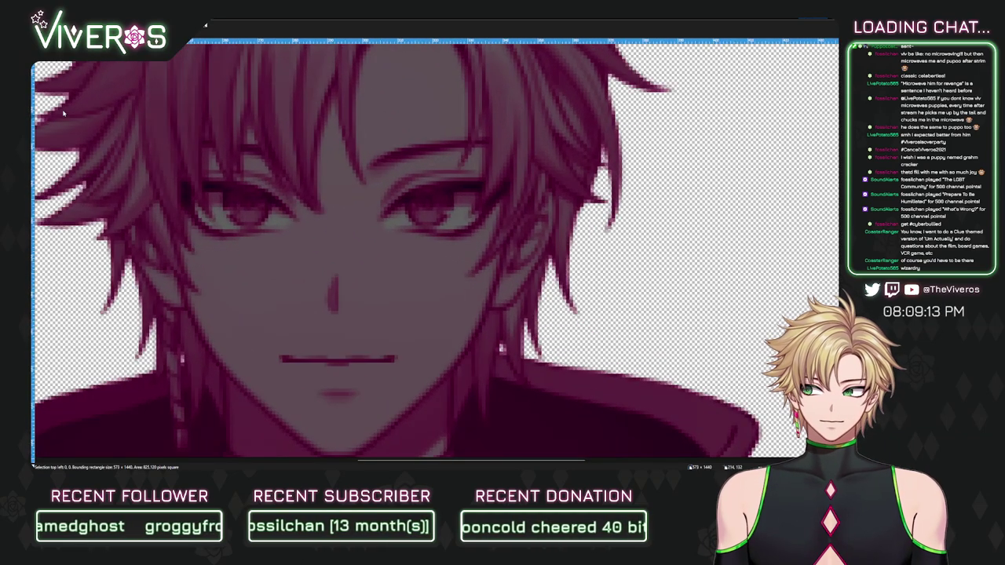
key("e")
mouse_move(385, 223)
left_mouse_down()
mouse_move(476, 195)
mouse_move(465, 219)
mouse_move(476, 214)
mouse_move(454, 228)
mouse_move(389, 224)
mouse_move(428, 199)
mouse_move(465, 196)
mouse_move(412, 211)
mouse_move(469, 214)
mouse_move(421, 225)
mouse_move(444, 220)
left_mouse_up()
scroll(450, 206, "down", 5)
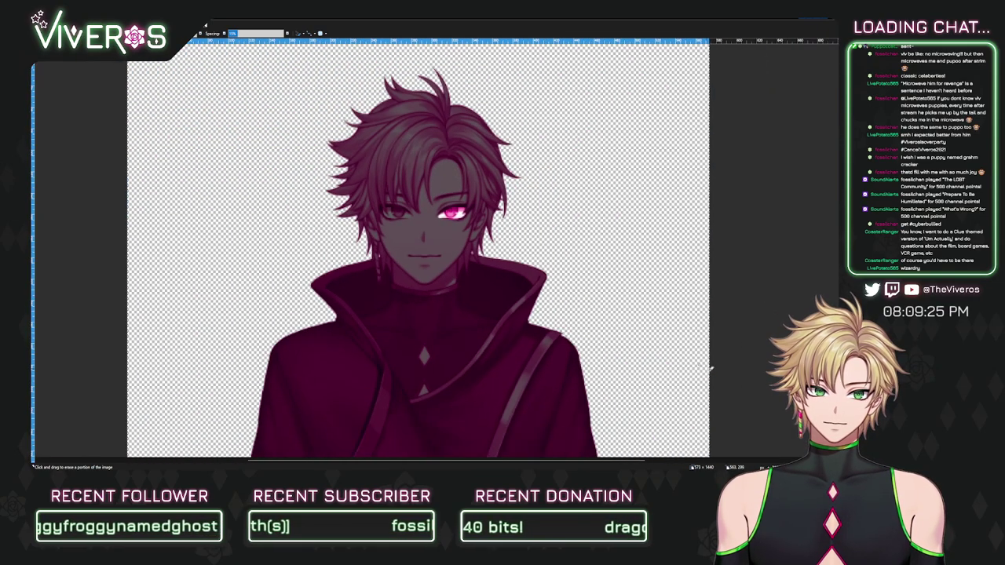
left_click_drag(427, 237, 477, 238)
scroll(452, 300, "down", 4)
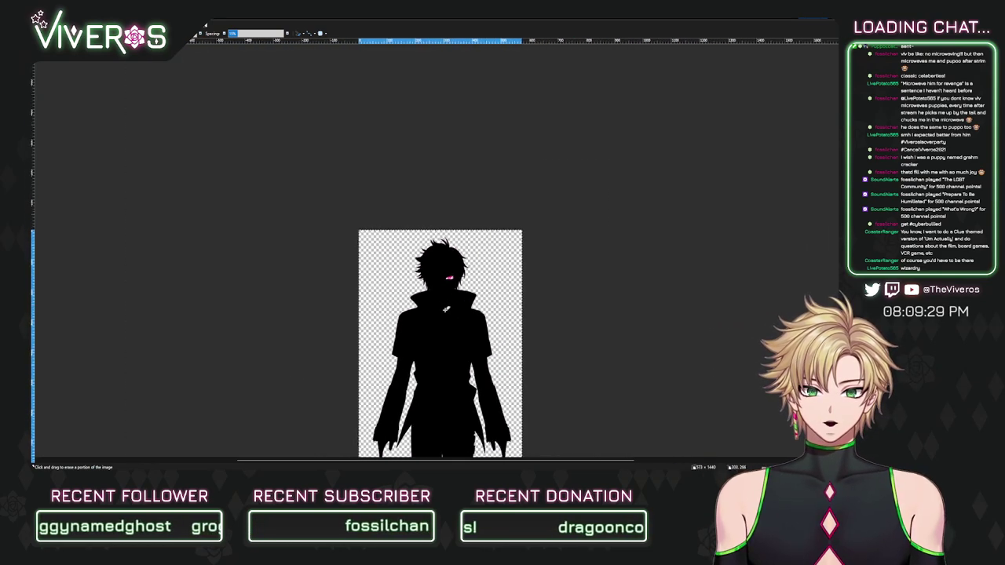
scroll(448, 303, "up", 3)
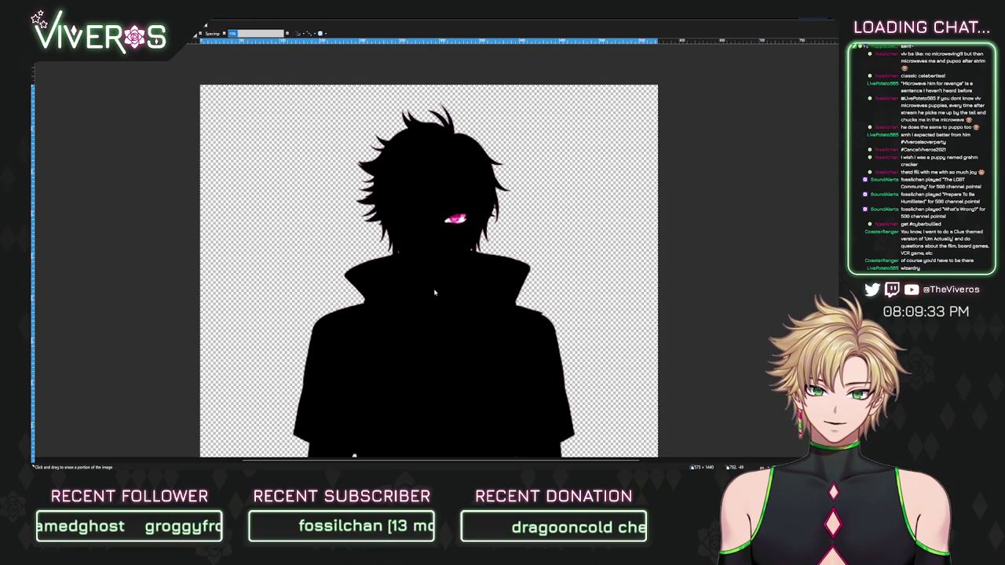
key("ctrl+Tab")
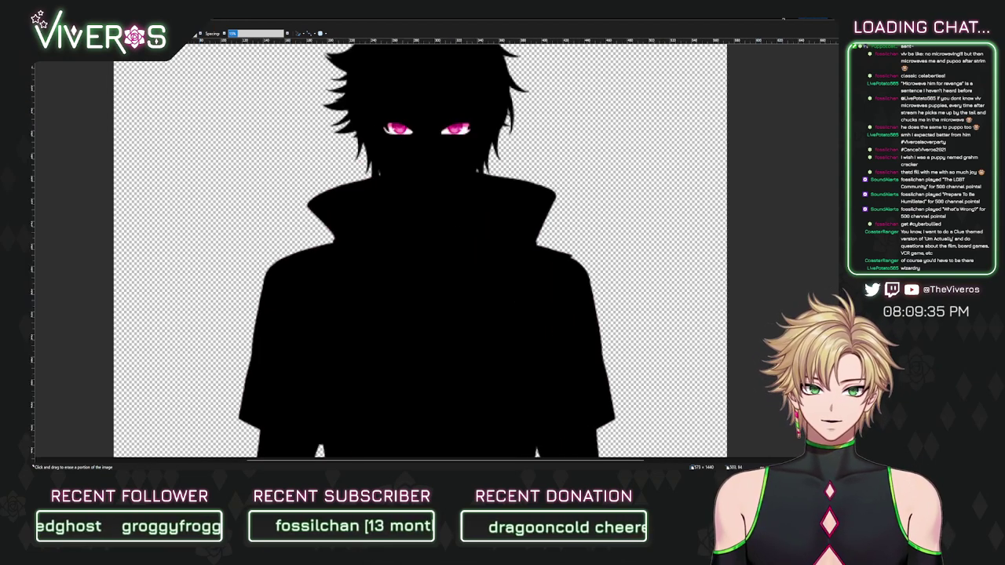
Step: Switch to Filmora and select all stacked clips of the red-background character intro in the timeline
key("ctrl+Tab")
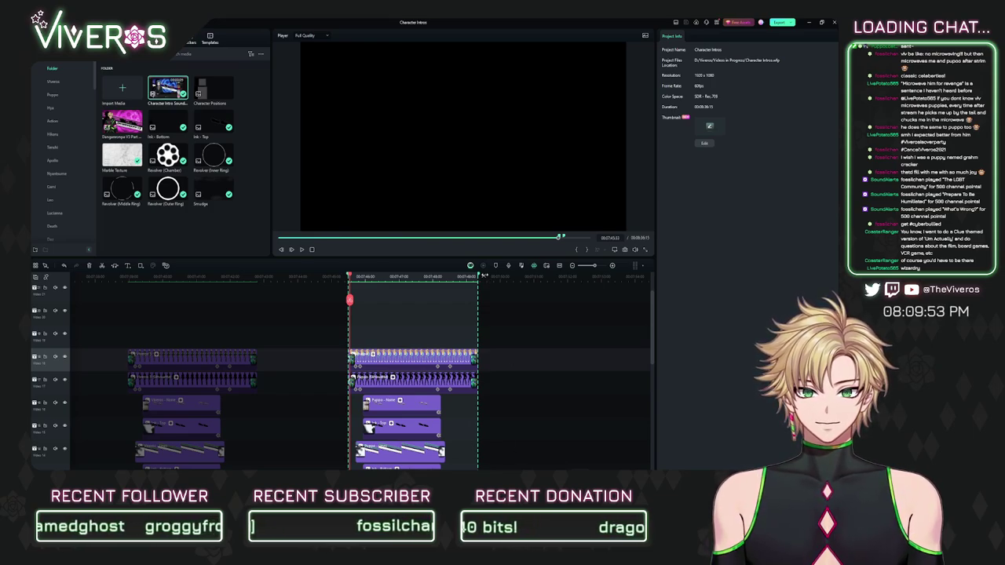
scroll(350, 338, "down", 5)
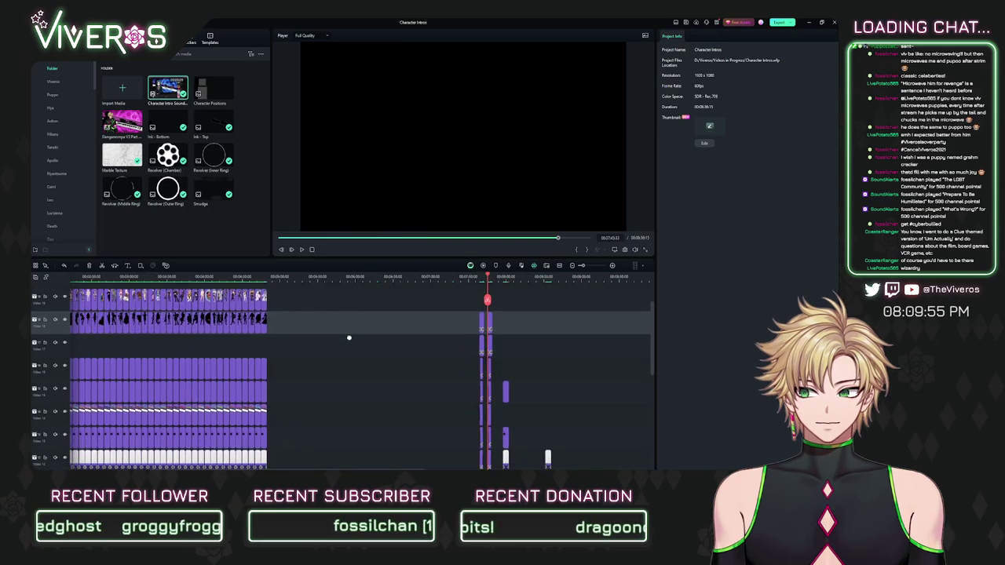
left_click_drag(350, 338, 444, 338)
left_click(114, 276)
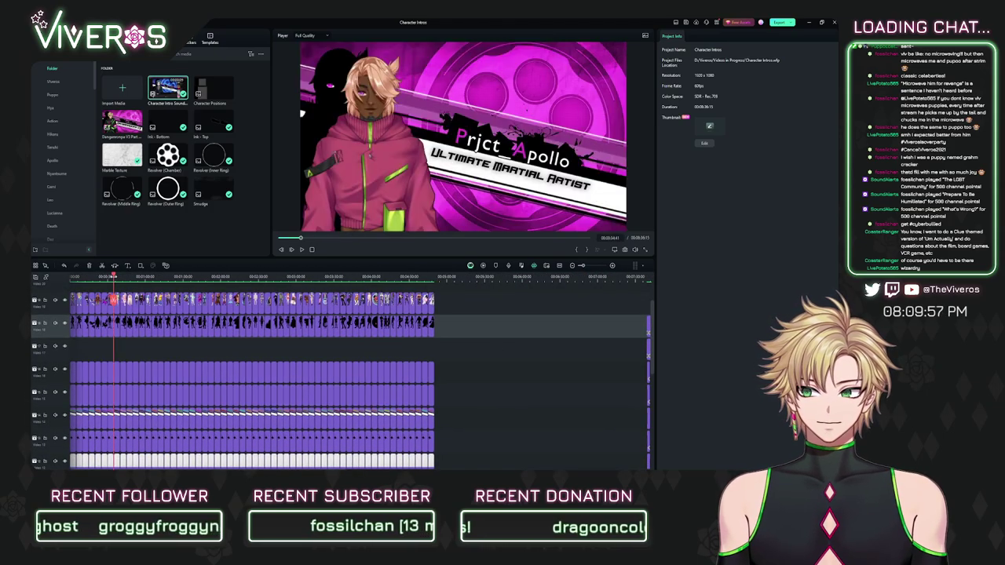
left_click_drag(114, 276, 98, 276)
scroll(296, 310, "up", 4)
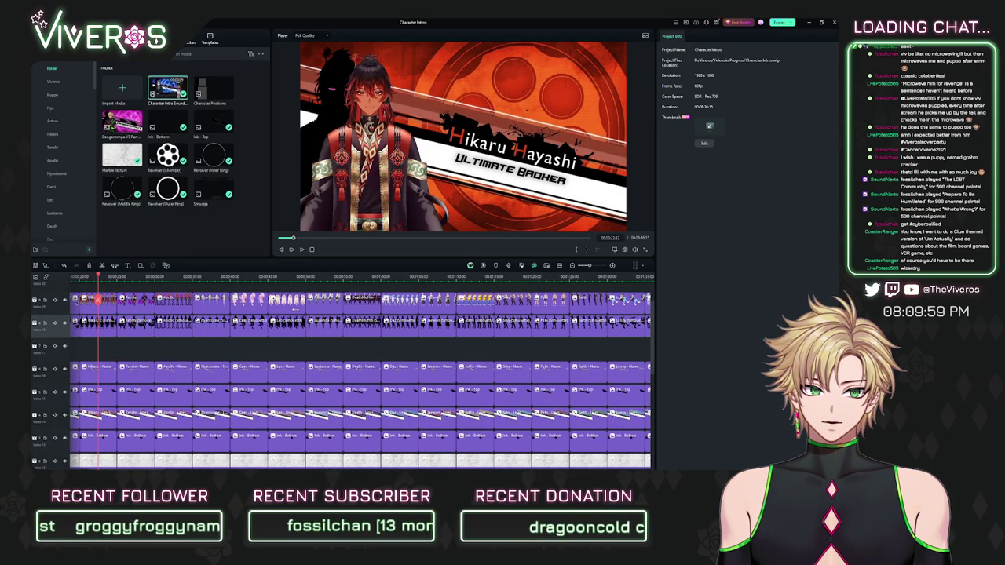
scroll(296, 309, "up", 3)
left_click(403, 316)
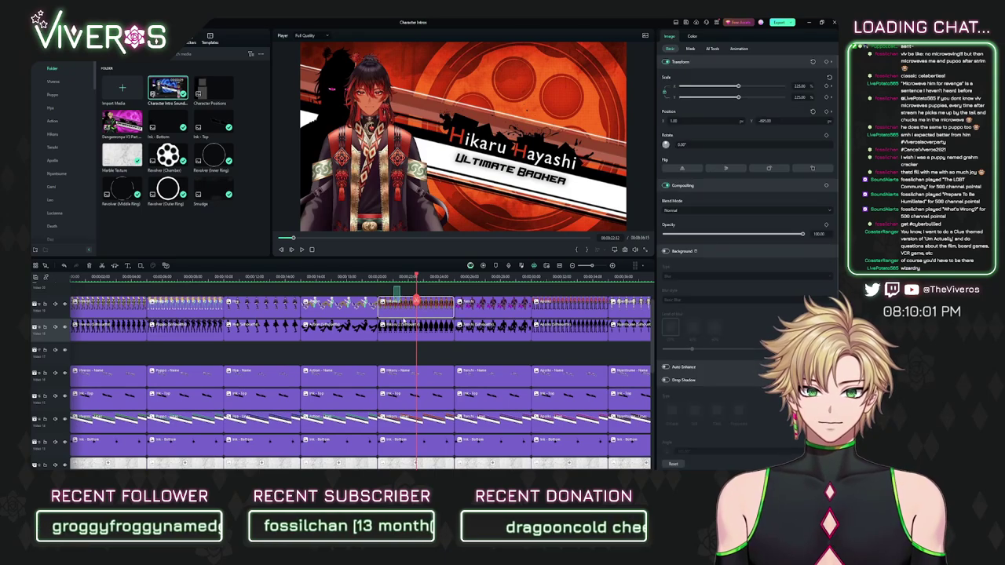
left_click_drag(394, 286, 424, 395)
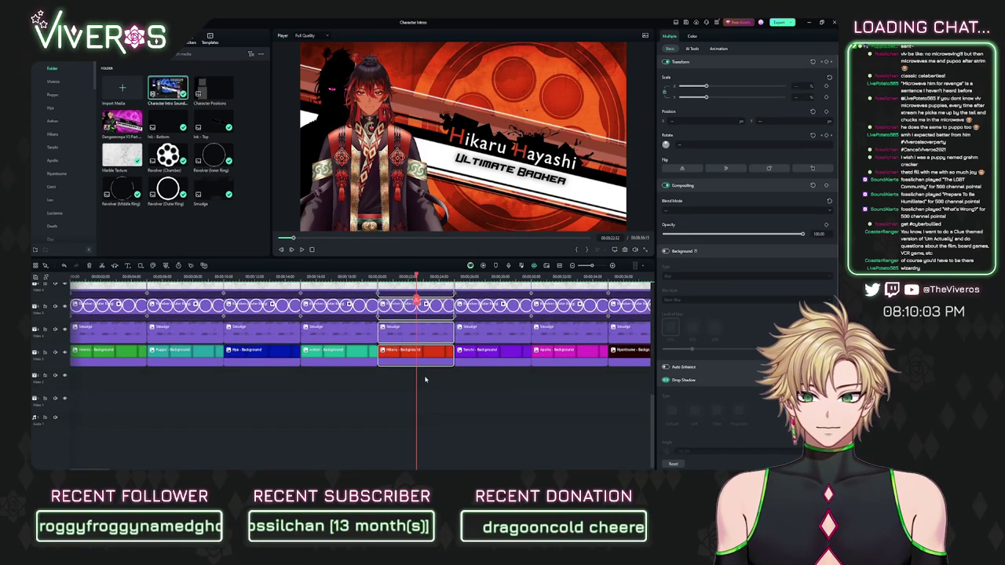
Step: Delete the leftover stack of ink, marble, revolver and smudge clips near 00:08:00 on the timeline
left_click_drag(463, 276, 231, 316)
scroll(413, 354, "up", 3)
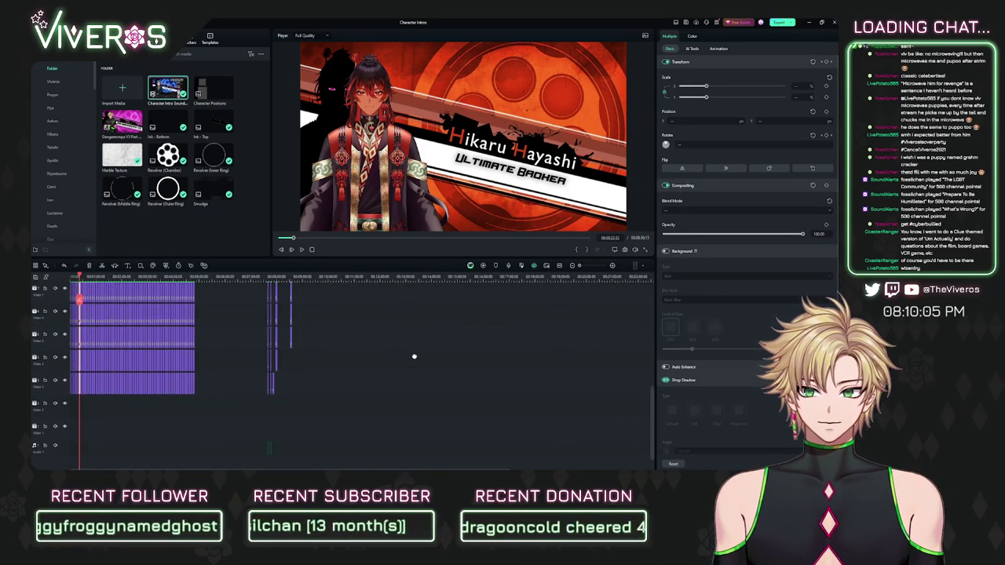
left_click(300, 279)
scroll(310, 279, "up", 5)
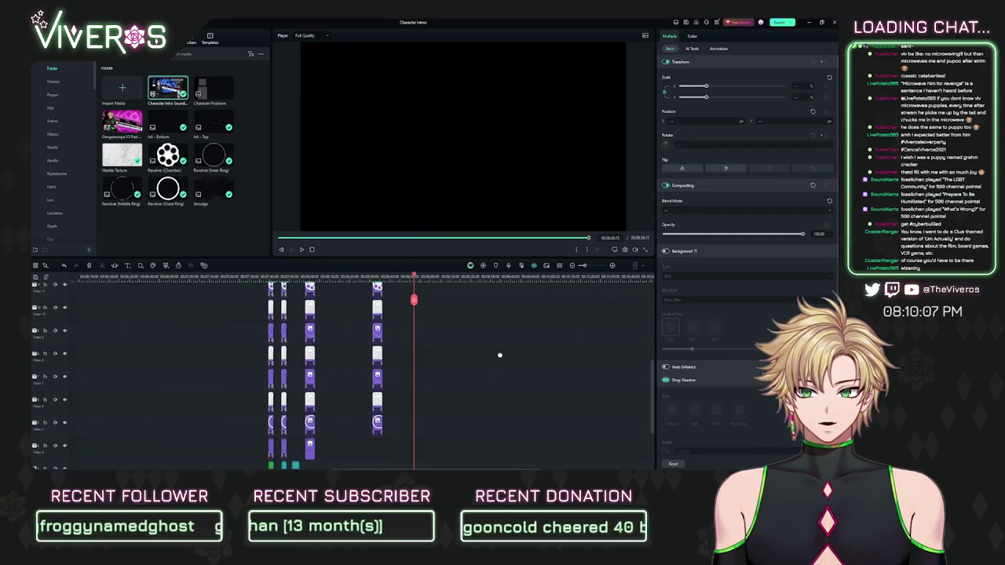
left_click_drag(361, 276, 453, 289)
scroll(462, 325, "up", 6)
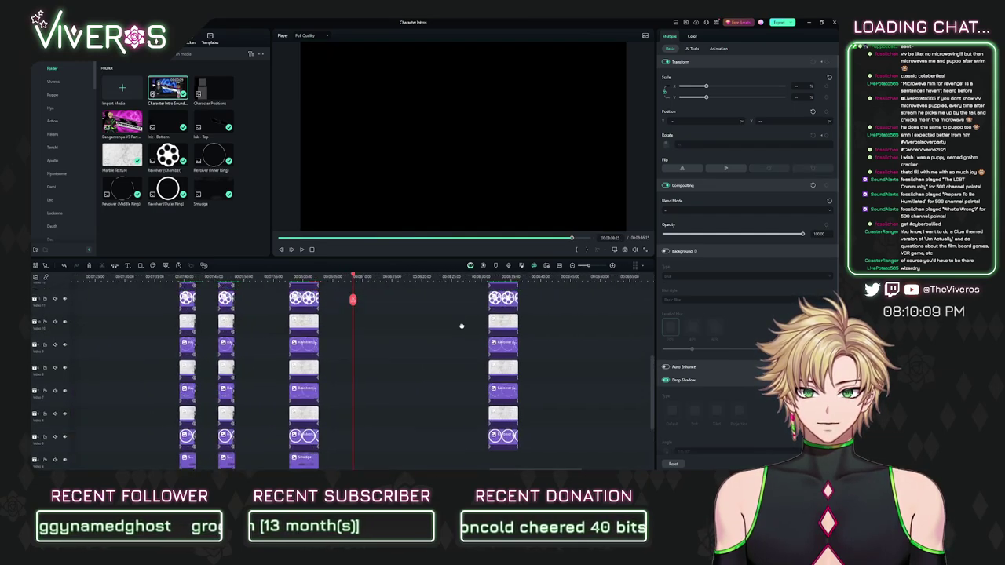
scroll(464, 399, "down", 3)
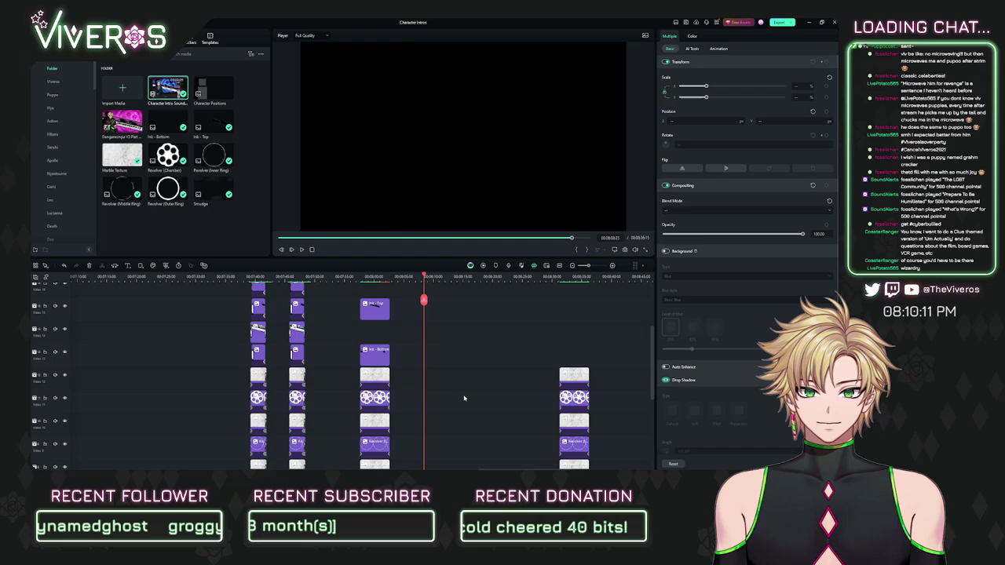
scroll(464, 399, "up", 1)
left_click_drag(370, 317, 332, 453)
scroll(452, 422, "down", 5)
scroll(349, 422, "up", 5)
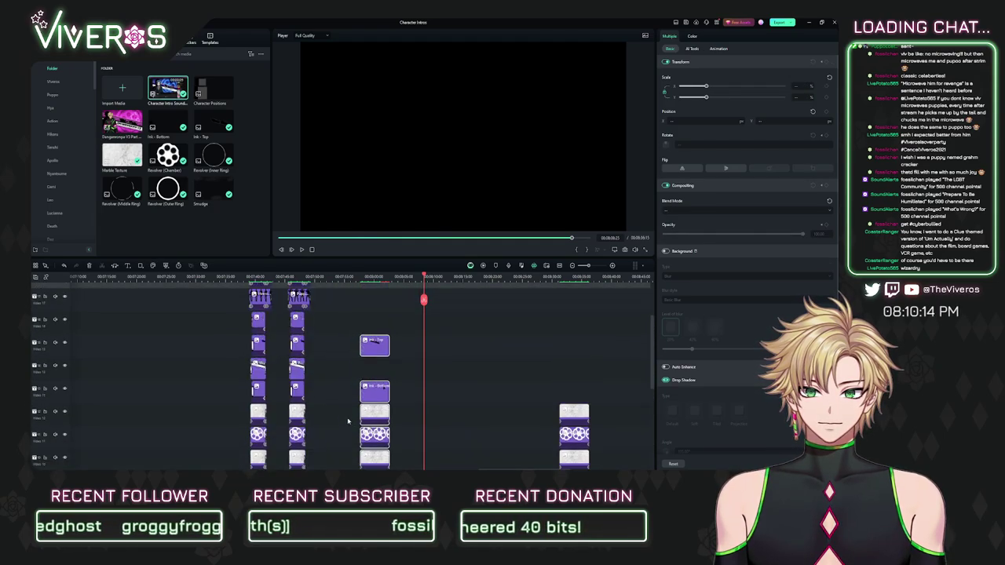
scroll(348, 422, "down", 4)
scroll(351, 419, "up", 3)
scroll(354, 416, "down", 1)
key("Delete")
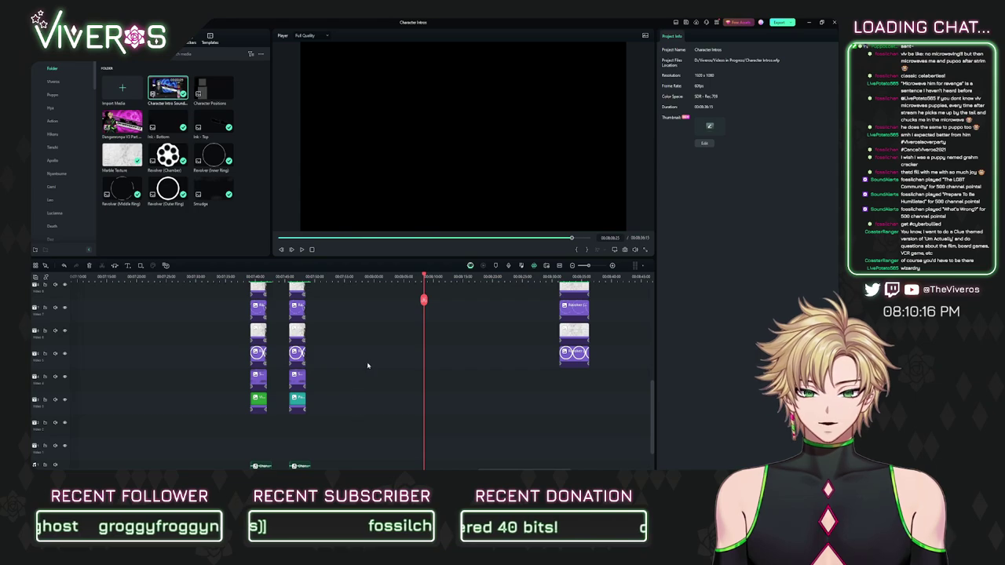
Step: Delete the remaining stack of leftover clips near 00:08:35 at the end of the timeline
left_click_drag(353, 365, 379, 336)
left_click_drag(511, 346, 438, 451)
left_click_drag(446, 336, 528, 429)
key("Delete")
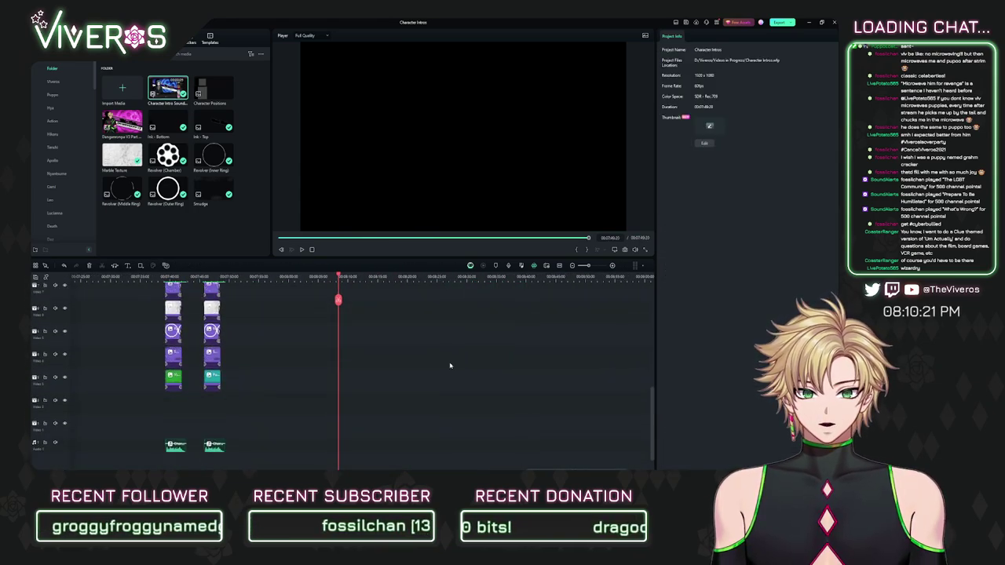
Step: Paste the red-background character intro stack back onto the end of the timeline near 00:08:10
key("ctrl+v")
left_click_drag(402, 309, 417, 430)
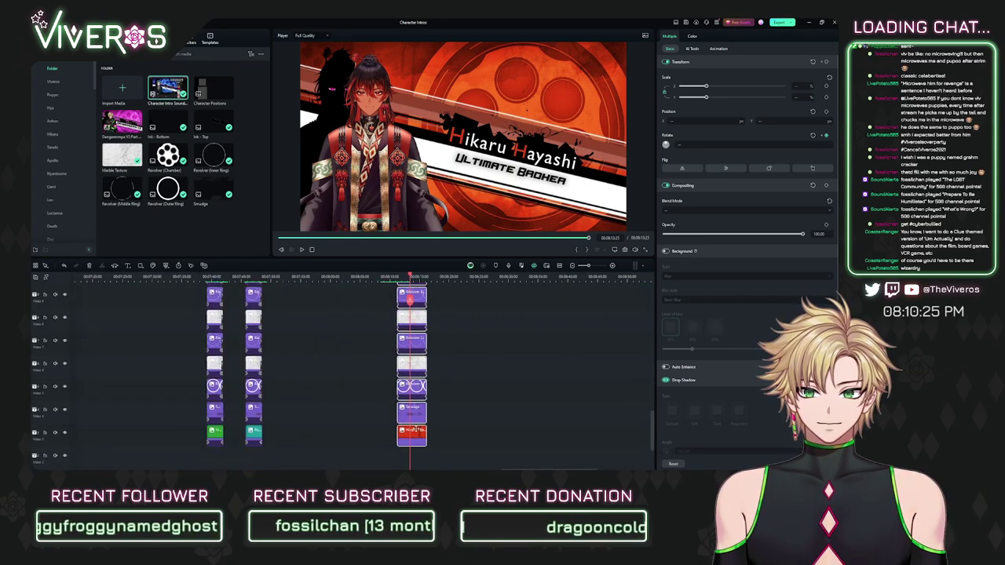
left_click(340, 342)
scroll(342, 344, "up", 3)
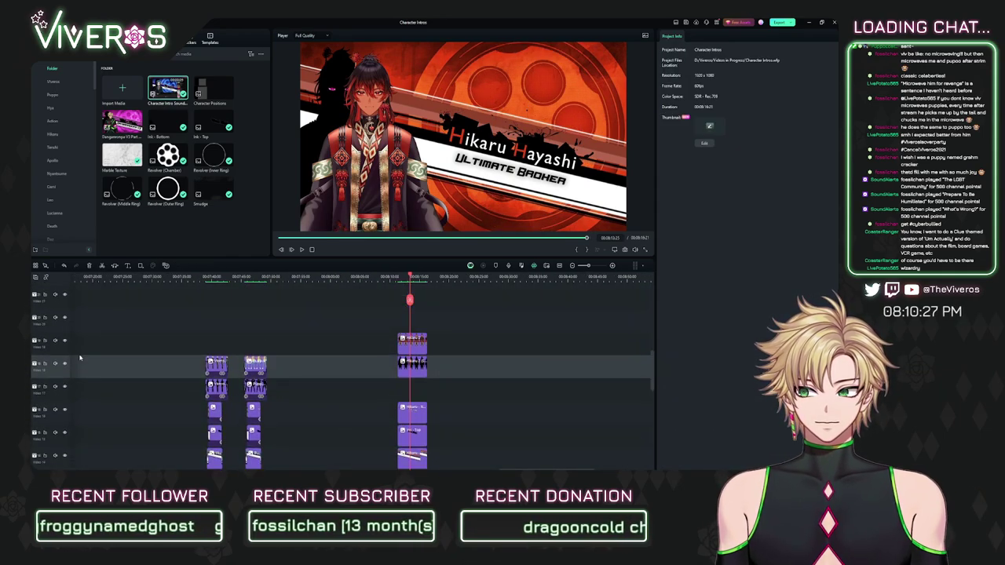
Step: Select the character and silhouette clips of the pasted red intro and compare the stack with the two preceding intros
scroll(508, 340, "down", 1)
scroll(509, 339, "left", 1)
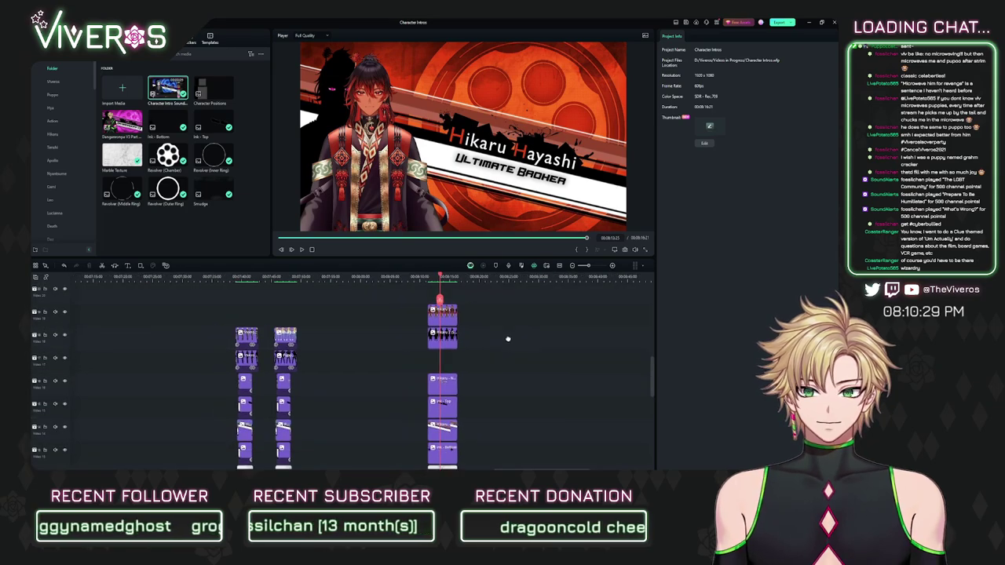
left_click_drag(508, 339, 471, 323)
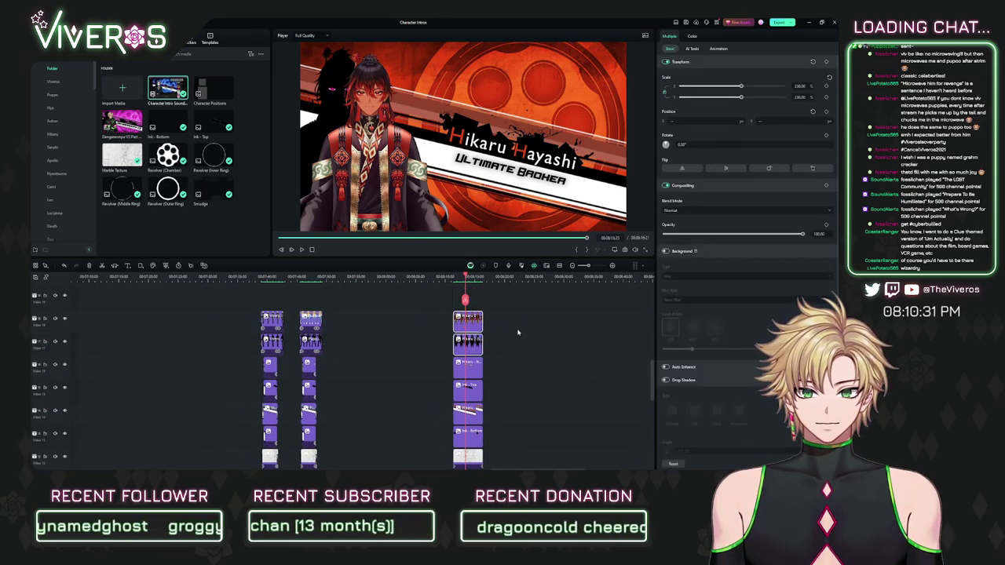
scroll(517, 332, "down", 1)
scroll(540, 318, "left", 1)
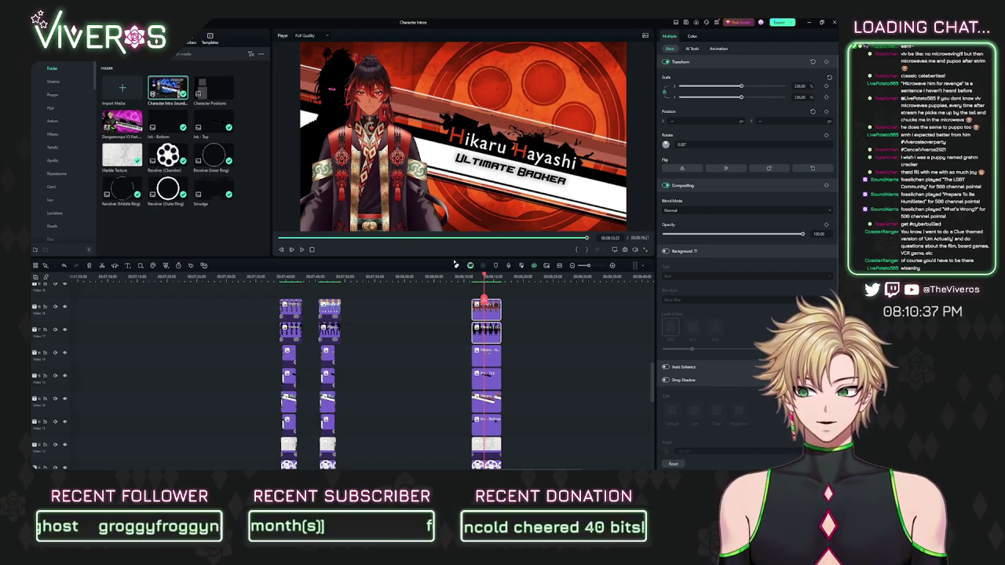
scroll(381, 314, "right", 2)
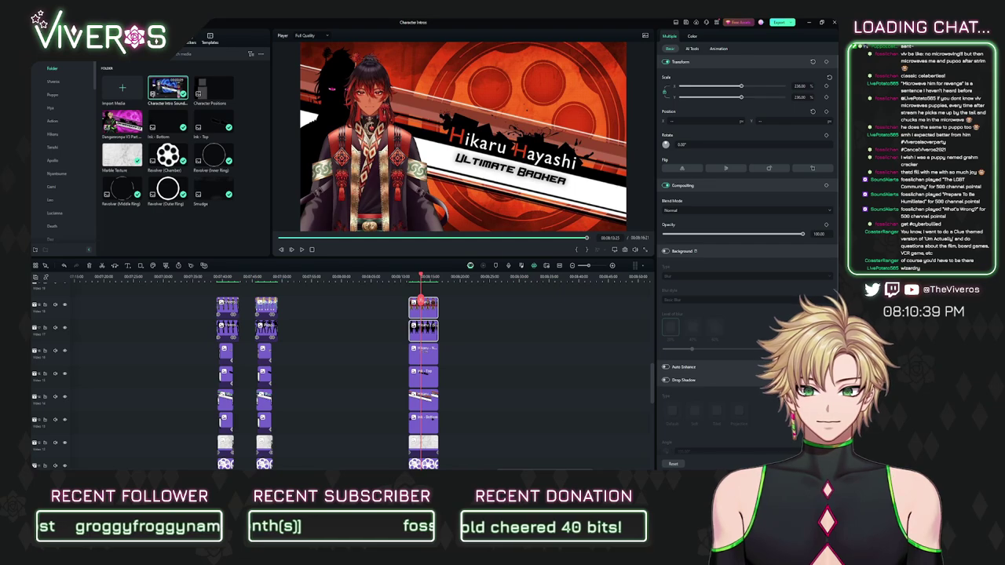
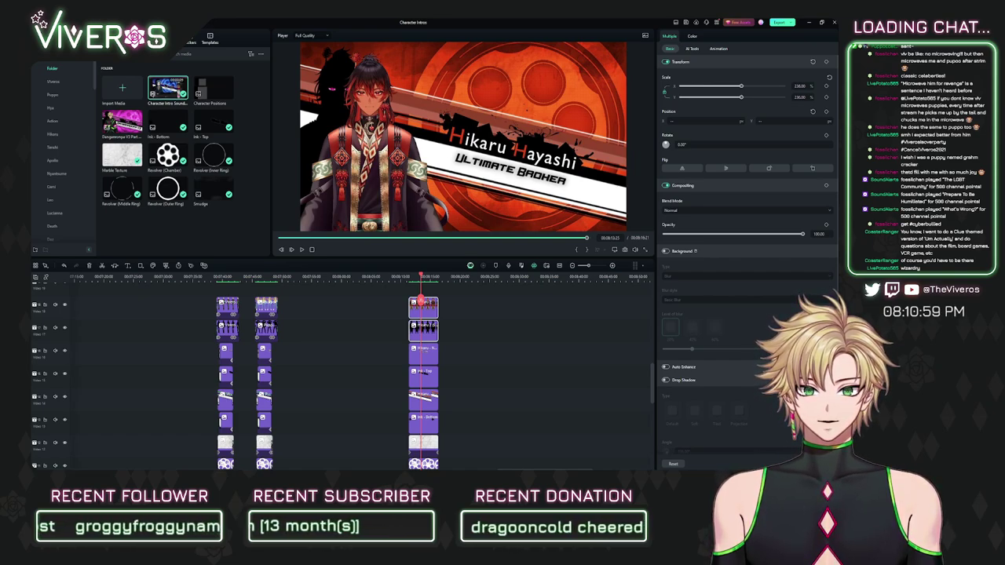
scroll(536, 331, "left", 4)
scroll(535, 331, "up", 1)
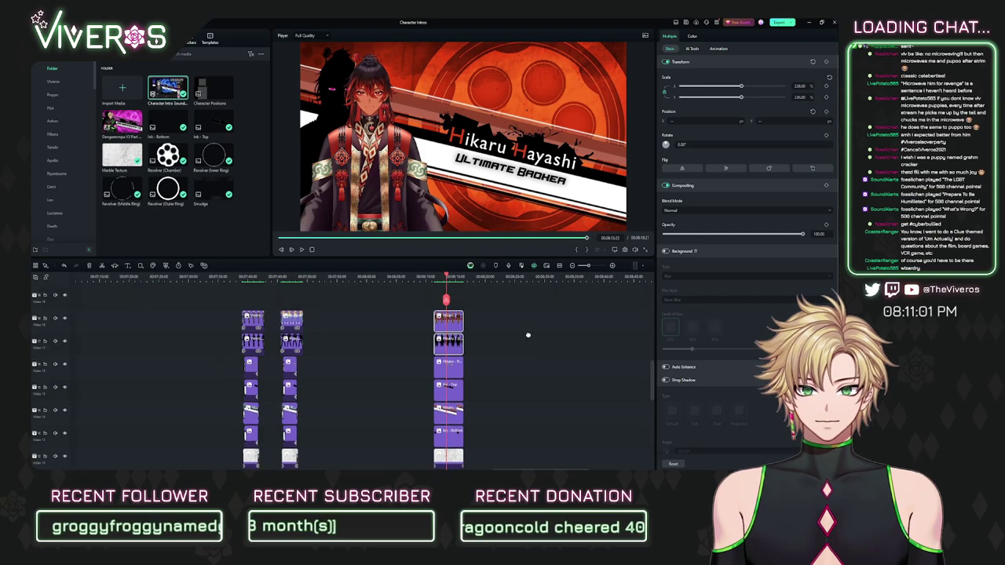
scroll(535, 331, "up", 3)
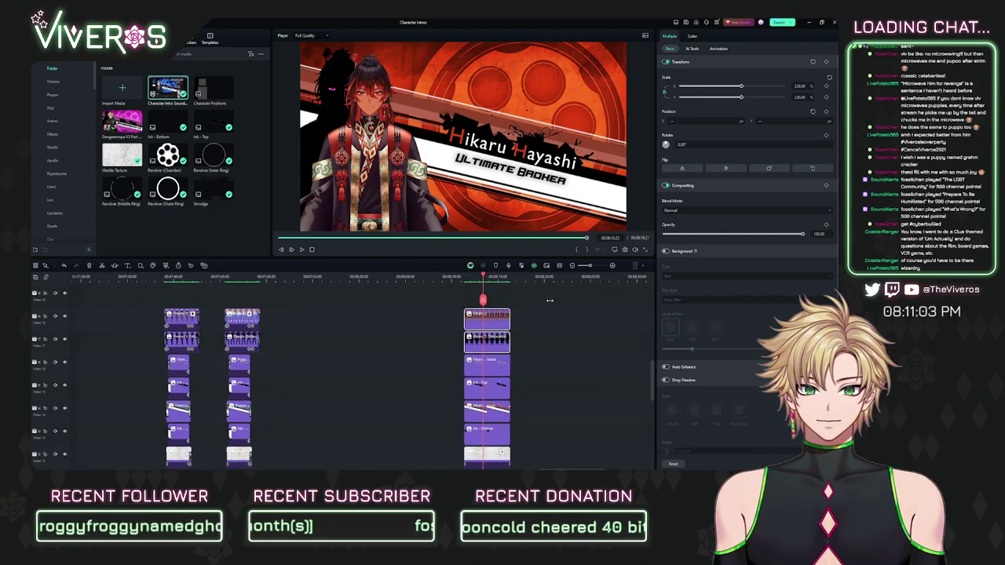
scroll(548, 367, "down", 1)
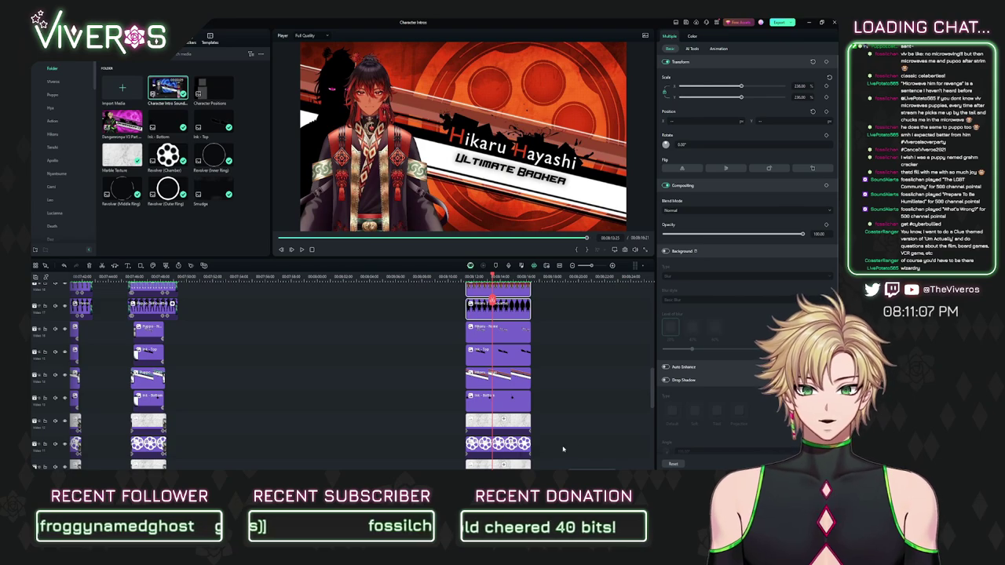
scroll(545, 359, "left", 1)
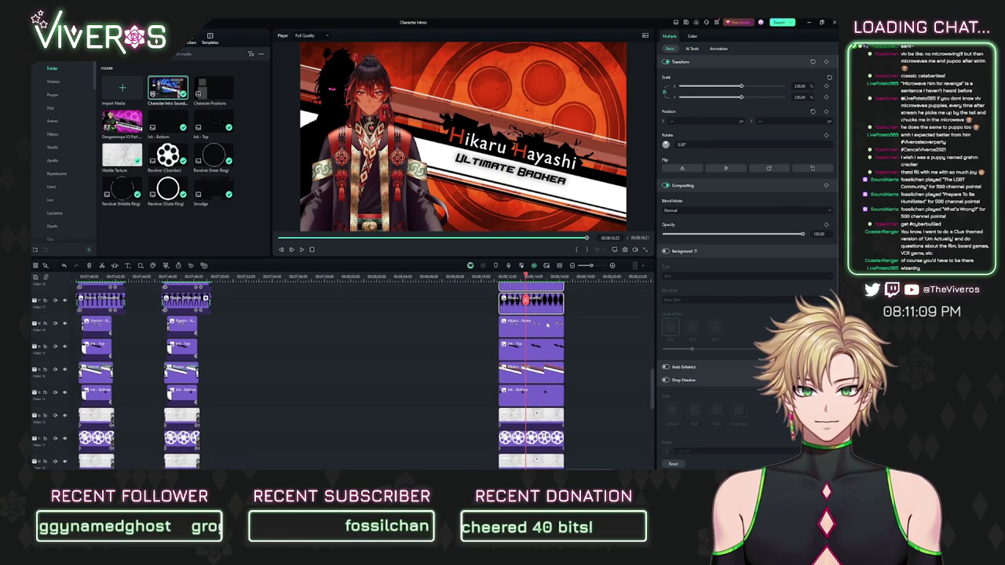
scroll(380, 302, "down", 3)
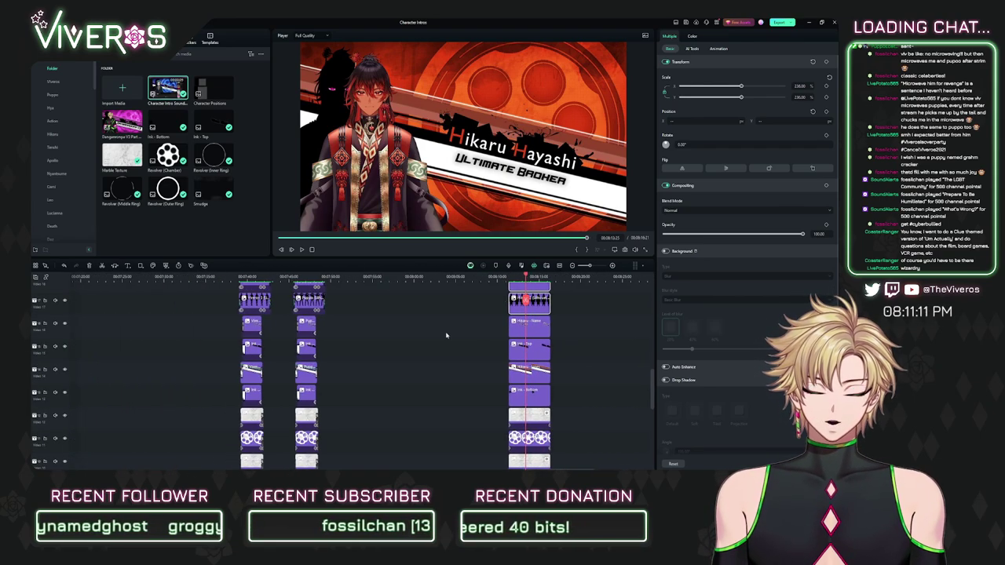
Step: Copy the full green-background intro stack with its audio and paste it after the teal intro near 00:07:50
left_click(337, 277)
scroll(432, 323, "left", 1)
scroll(431, 323, "down", 1)
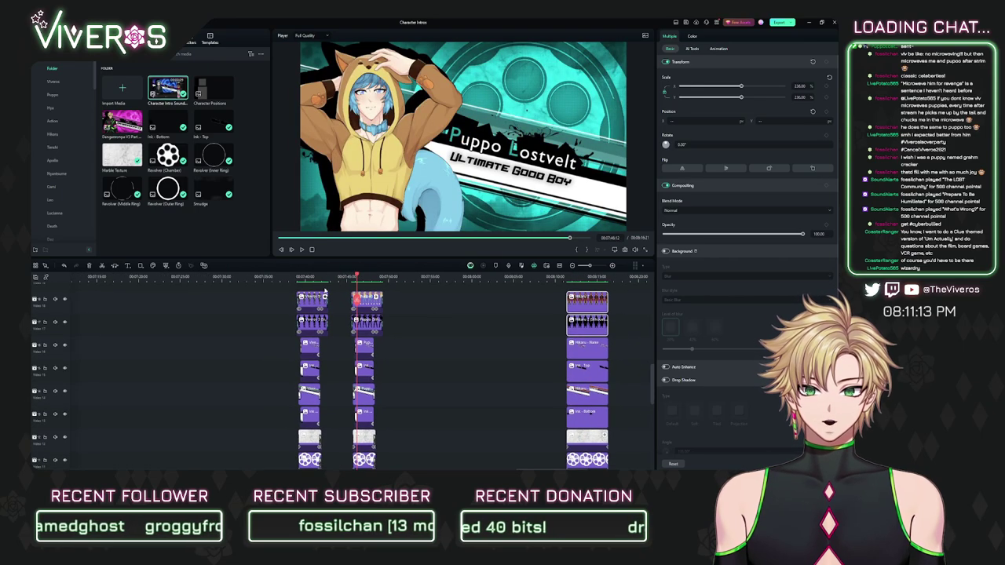
left_click_drag(295, 287, 322, 469)
scroll(318, 418, "down", 5)
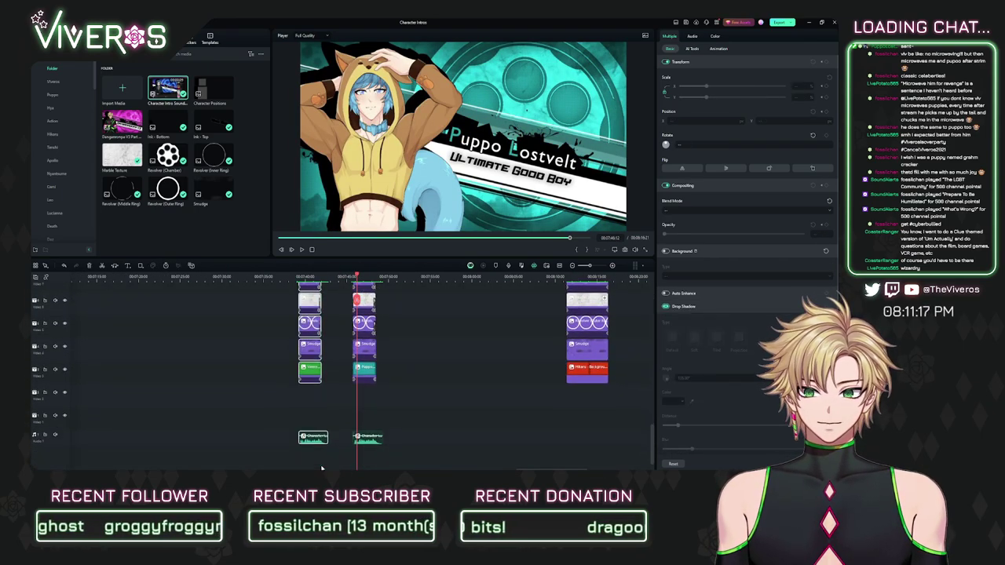
left_click(401, 278)
key("ctrl+v")
scroll(451, 331, "up", 5)
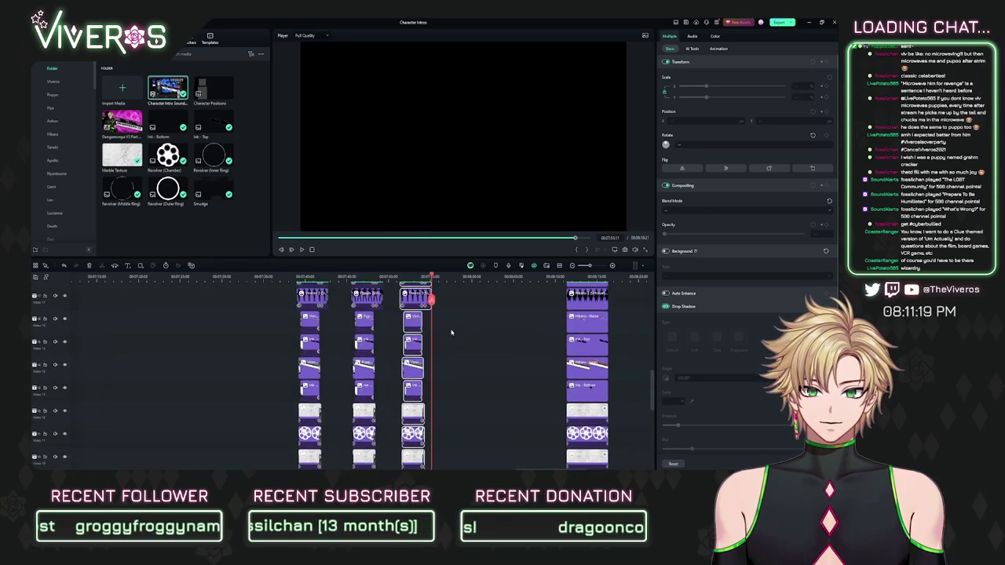
Step: Move the entire red-background intro stack earlier on the timeline so it starts near 00:08:05
scroll(452, 332, "up", 2)
scroll(479, 331, "right", 2)
left_click_drag(474, 319, 470, 400)
scroll(556, 436, "down", 5)
scroll(555, 435, "down", 4)
scroll(542, 416, "up", 1)
scroll(502, 385, "down", 3)
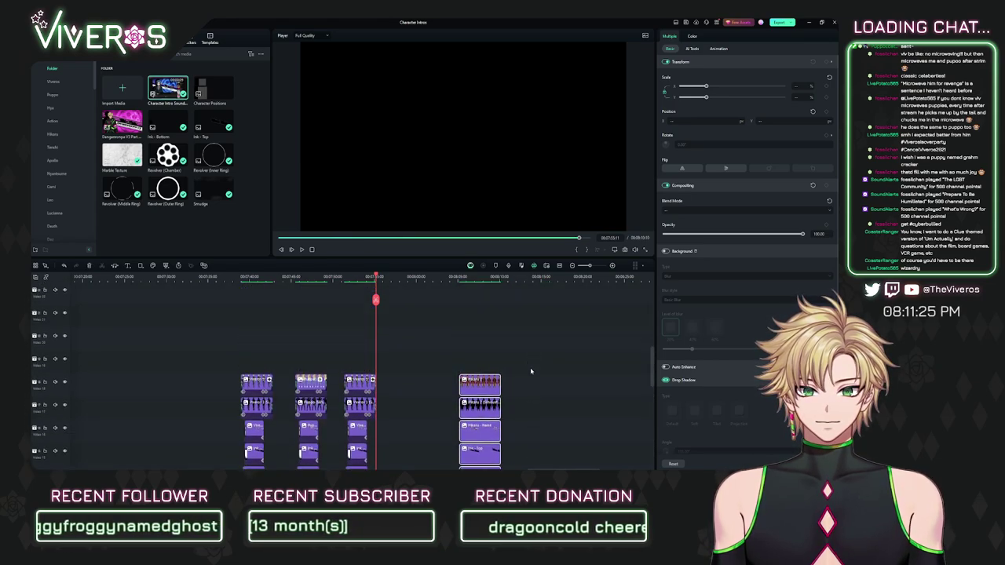
Step: Move the character and silhouette clips of the red intro and the copied green intro into the gap near 00:07:56, stacked on adjacent tracks
left_click(491, 279)
left_click(514, 321)
left_click_drag(536, 279, 577, 289)
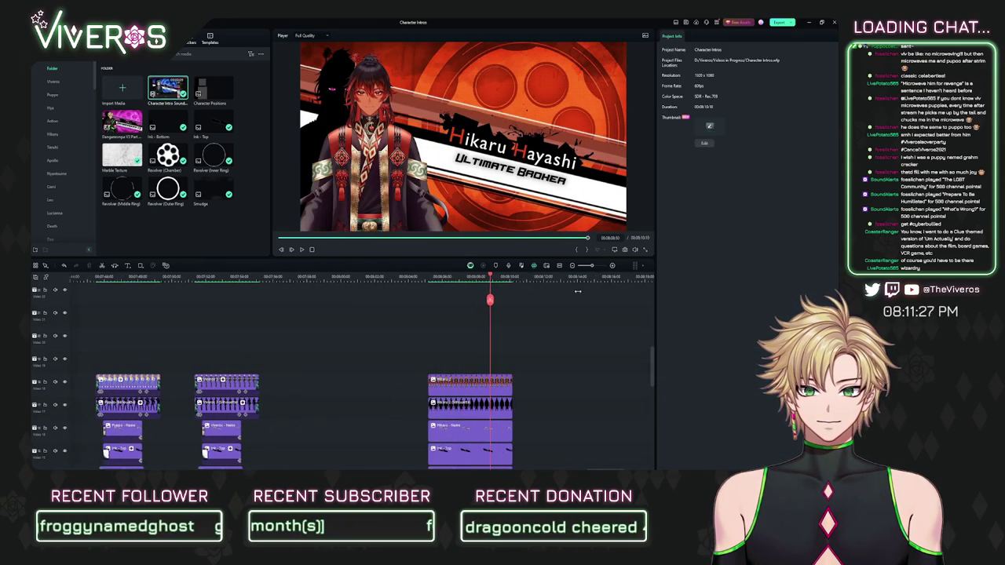
left_click_drag(522, 333, 594, 300)
scroll(595, 300, "up", 4)
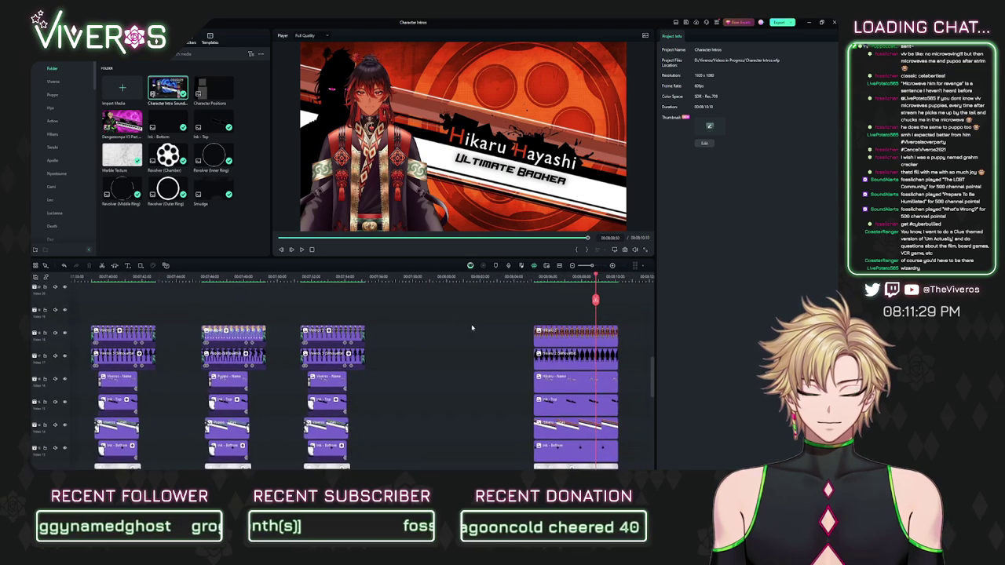
left_click(591, 369)
left_click_drag(591, 369, 464, 313)
left_click_drag(323, 315, 453, 370)
left_click(425, 277)
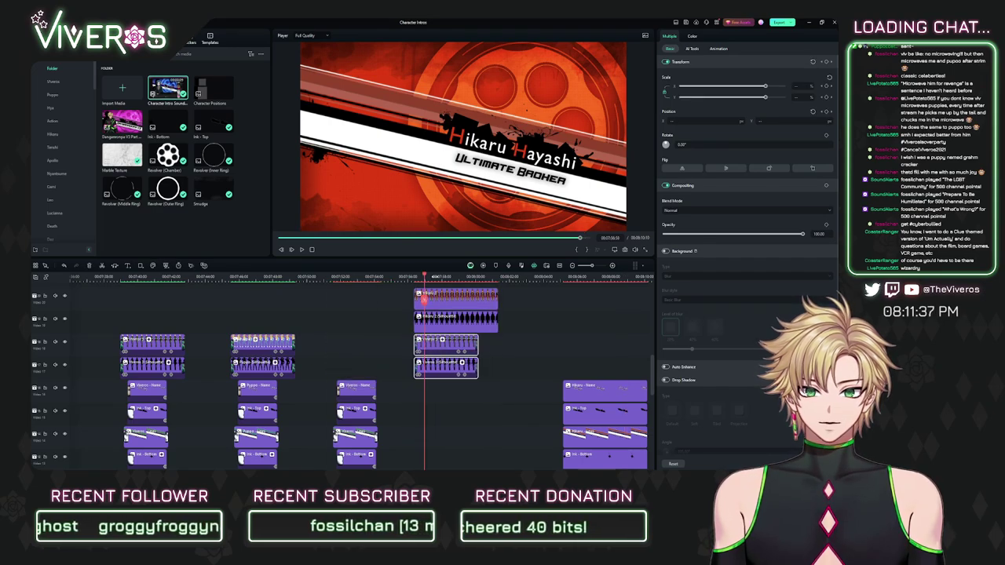
Step: Preview the overlapping character clips up close and open the favorite transitions
scroll(560, 303, "up", 3)
scroll(559, 303, "up", 1)
left_click(142, 38)
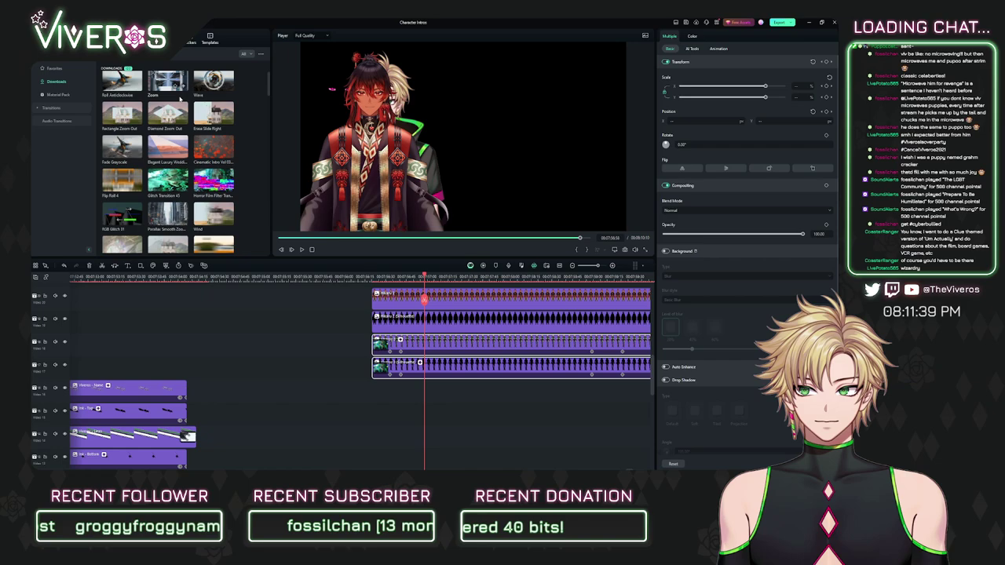
left_click(54, 69)
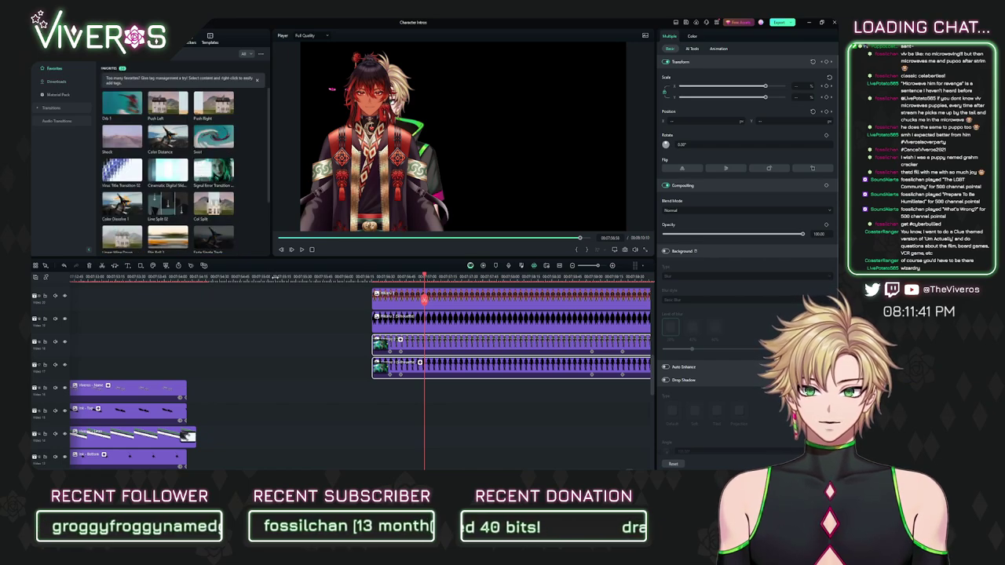
Step: Go to the pink-background intro near 00:02:26 and view its marble texture and revolver tracks
scroll(66, 290, "down", 3)
scroll(66, 290, "down", 4)
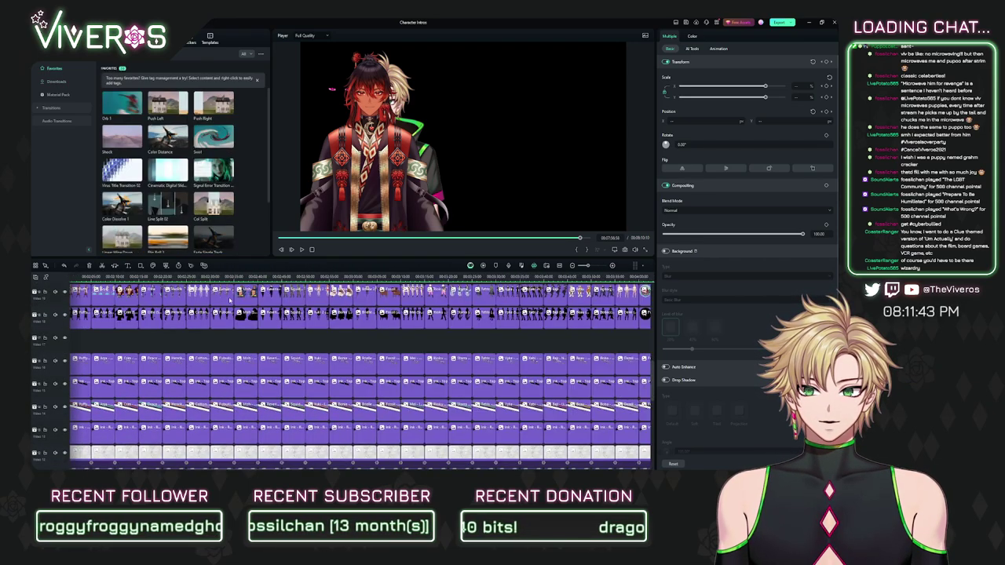
left_click(194, 339)
left_click(192, 278)
scroll(292, 320, "up", 4)
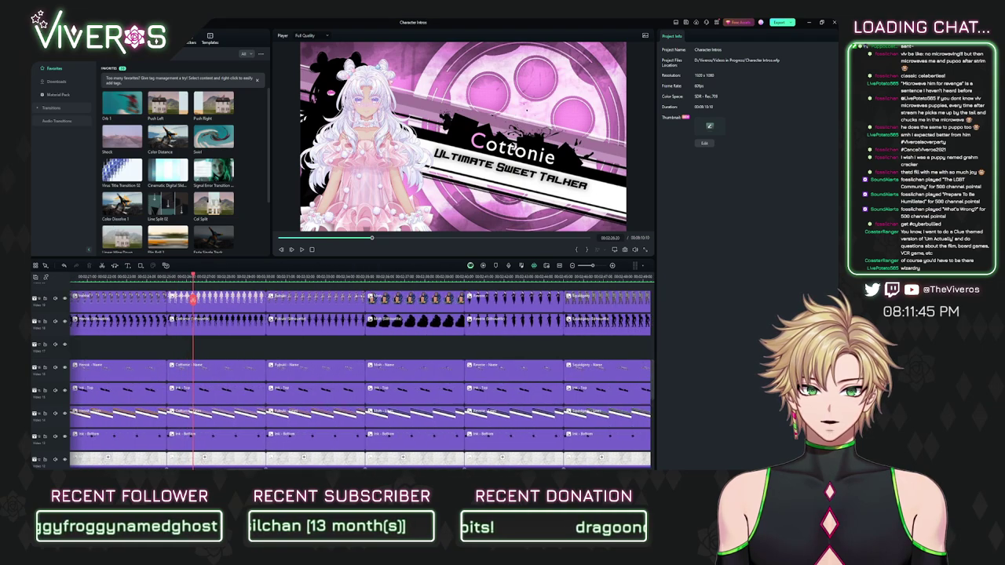
scroll(252, 343, "down", 3)
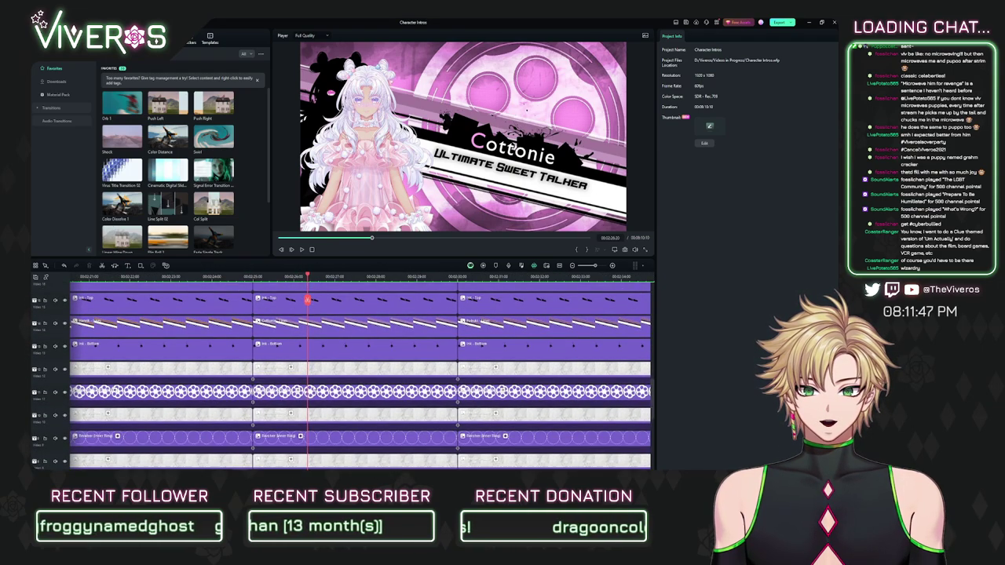
Step: Inspect the blend modes and mask of the pink intro's marble texture and revolver chamber clips, and scrub through their motion
left_click(324, 369)
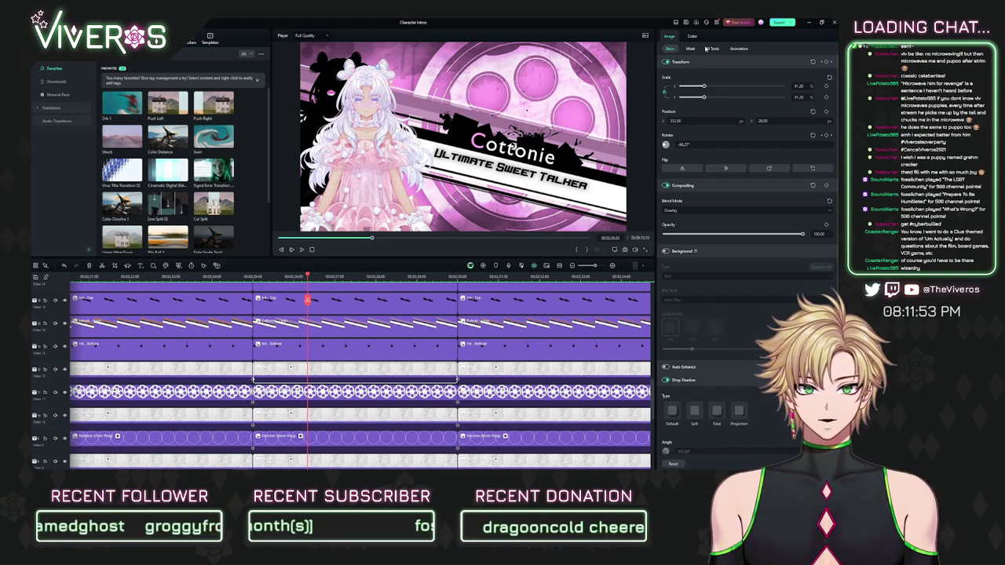
left_click(355, 393)
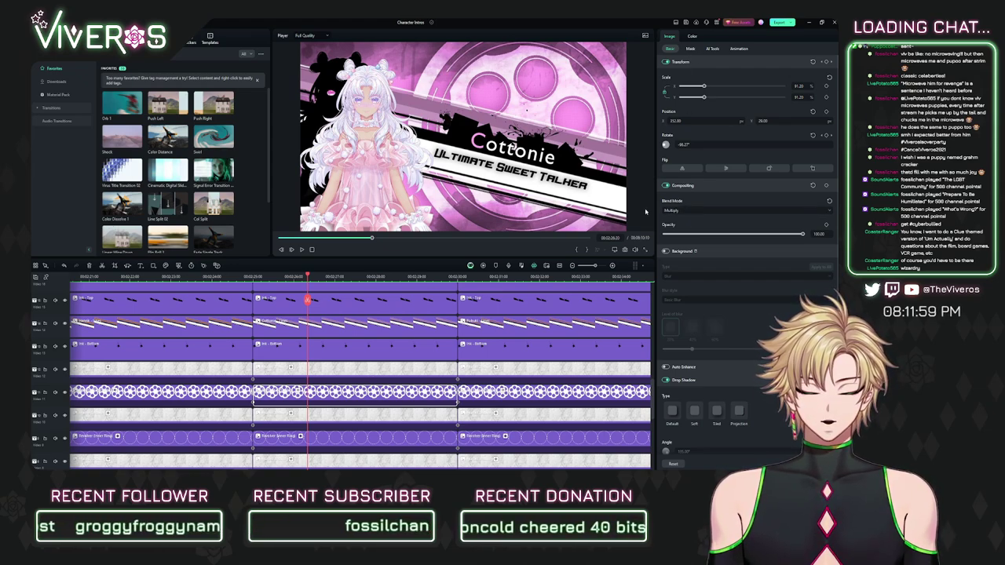
left_click(408, 370)
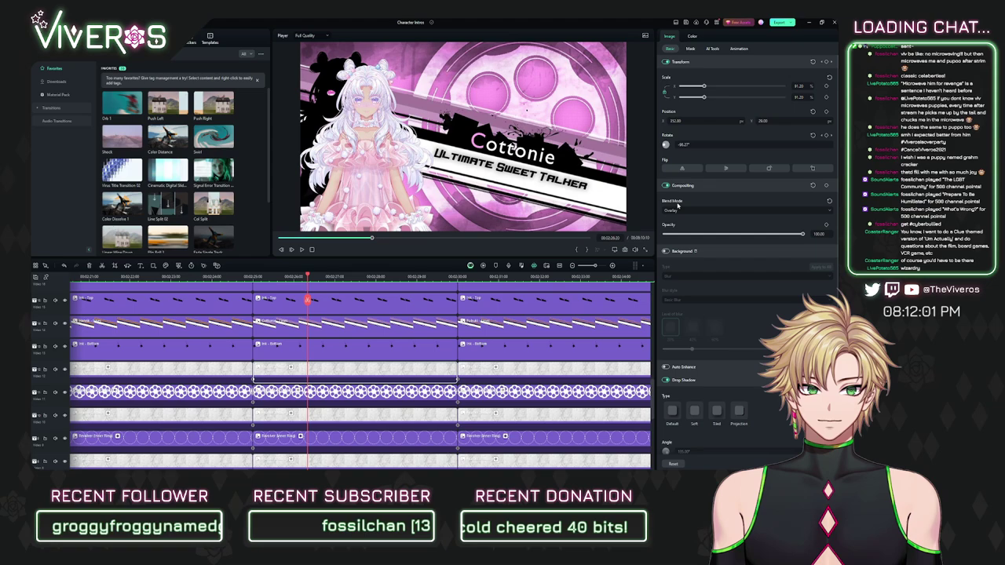
left_click(702, 47)
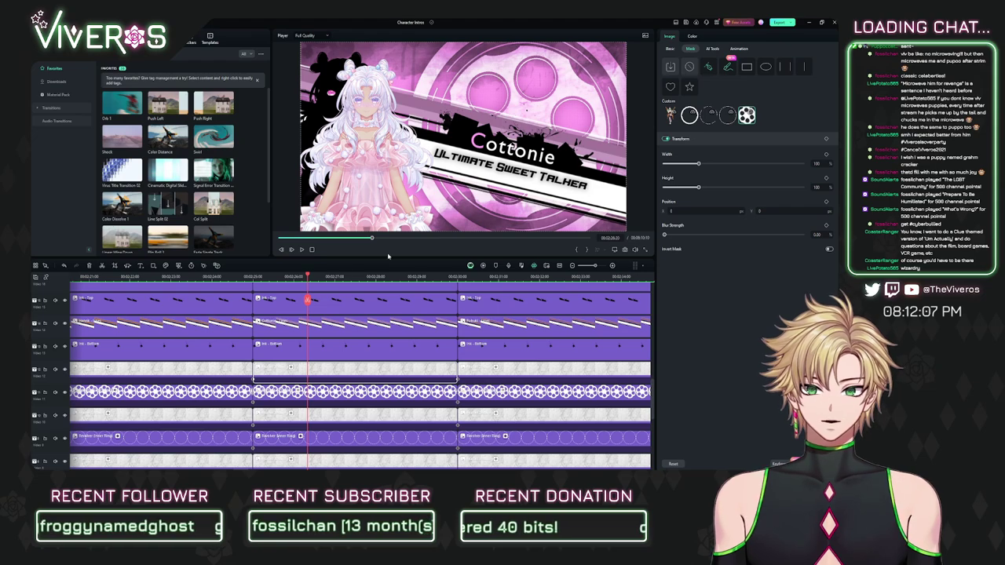
left_click_drag(308, 277, 328, 276)
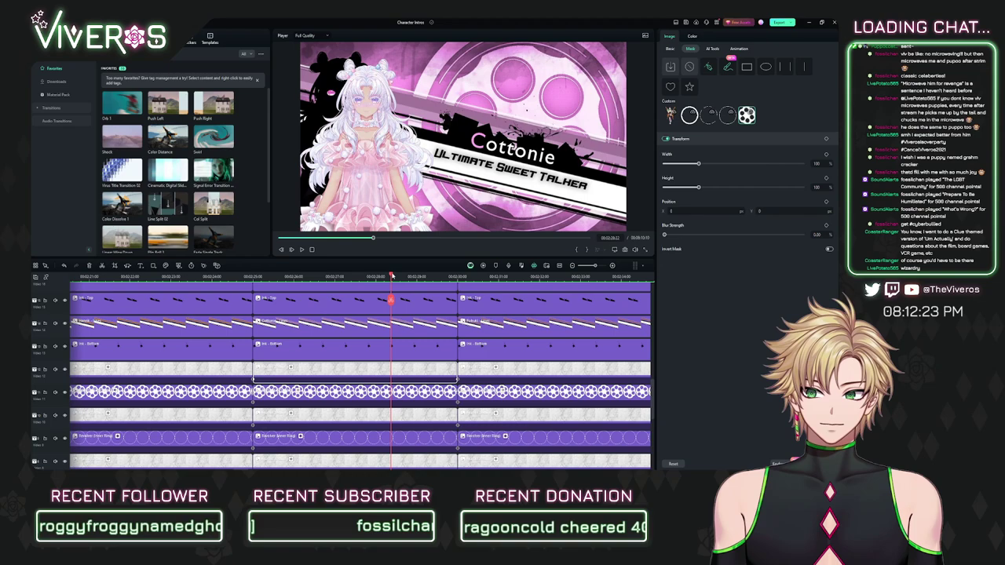
left_click_drag(392, 275, 374, 276)
Step: Temporarily hide the revolver inner ring track and the marble texture track above the outer ring while scrubbing through the pink intro
scroll(301, 397, "down", 2)
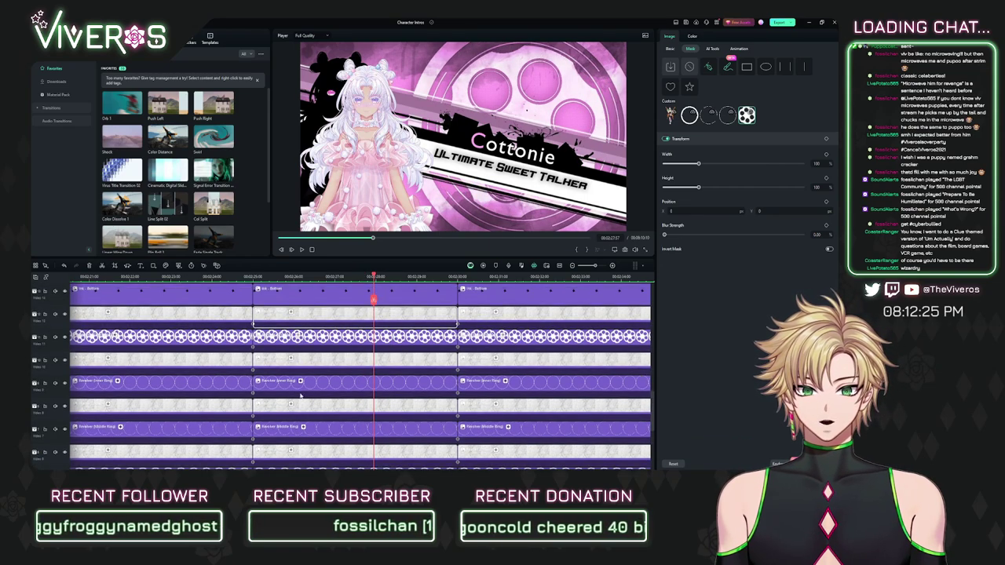
left_click(66, 384)
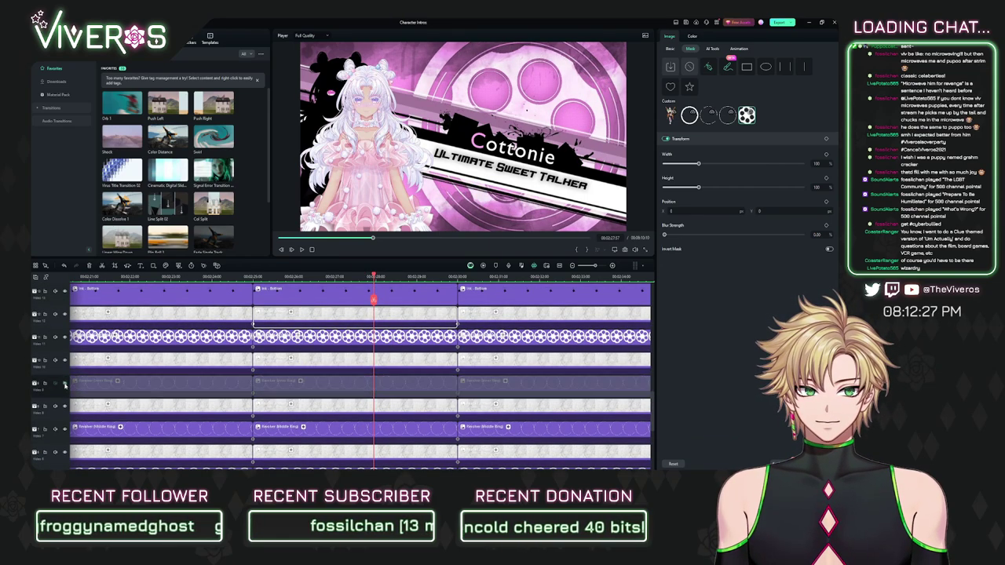
scroll(179, 374, "down", 1)
scroll(181, 362, "down", 1)
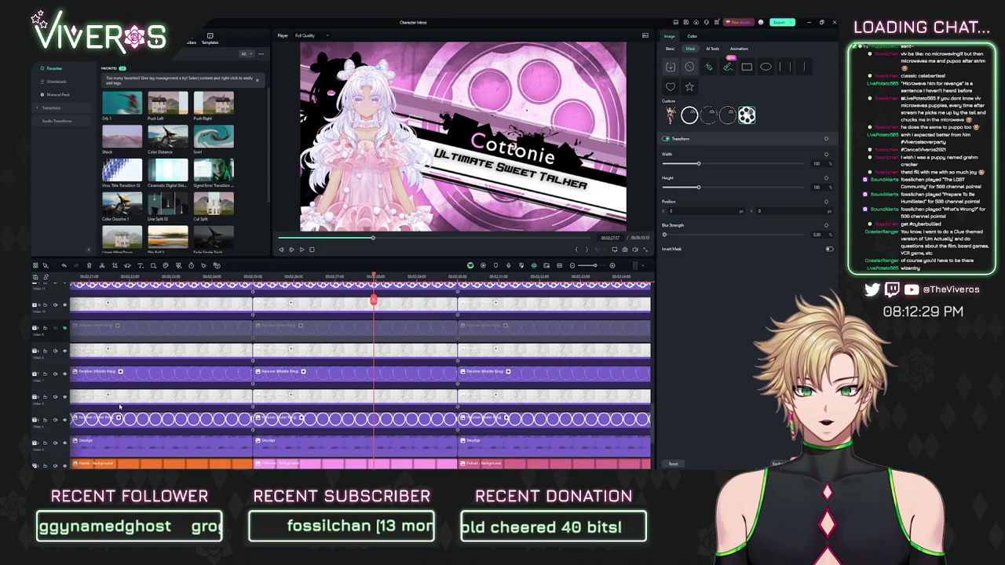
left_click(65, 398)
scroll(279, 337, "up", 1)
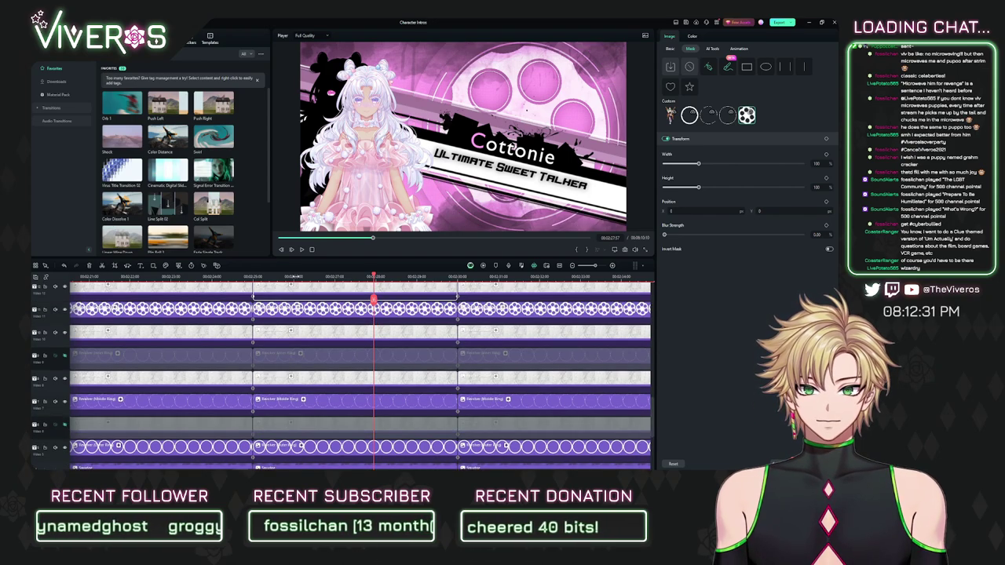
left_click(287, 276)
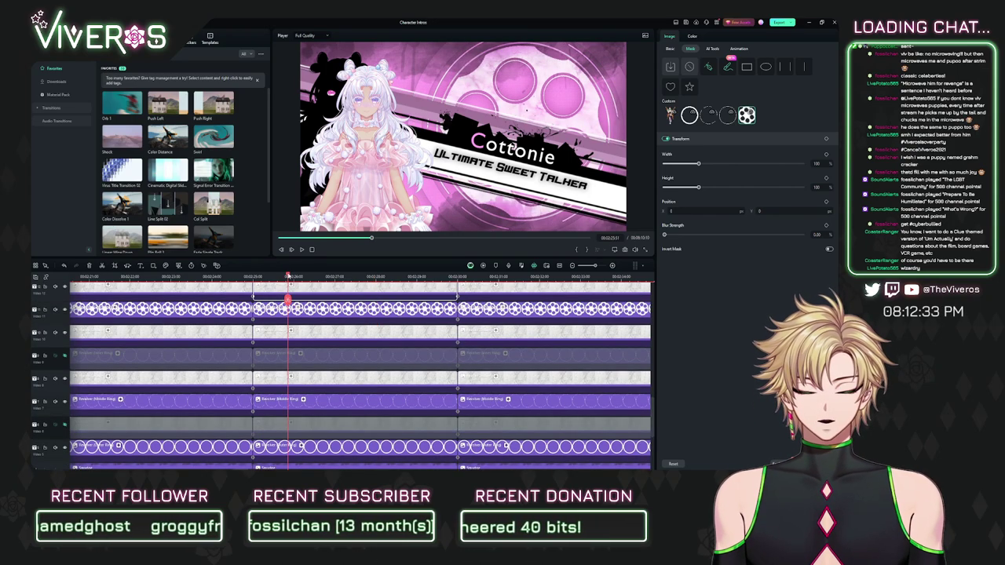
left_click_drag(288, 277, 369, 296)
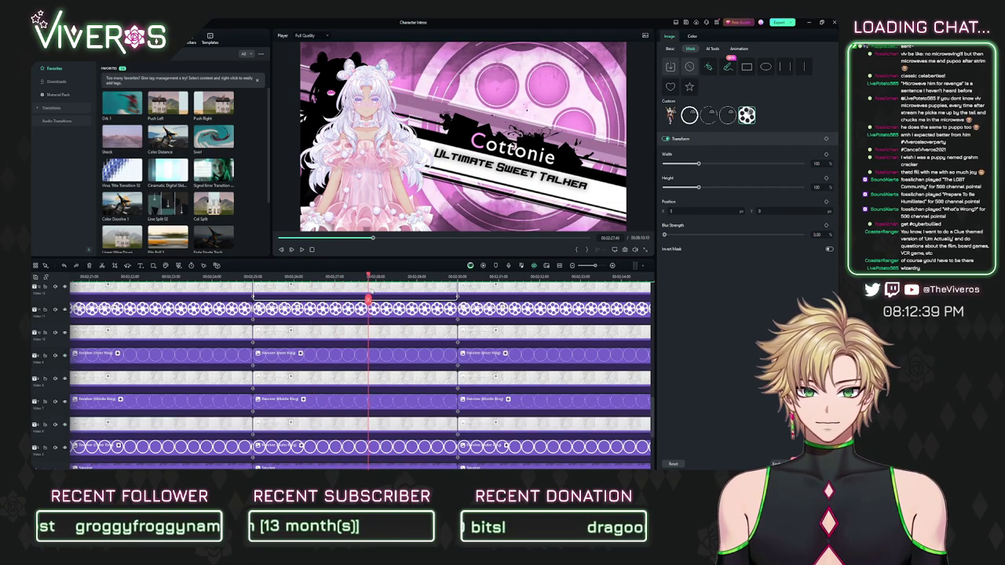
Step: Return to the red-robed character's overlay and add scale and position keyframes to its image and silhouette clips at 00:07:56:41
scroll(329, 313, "down", 5)
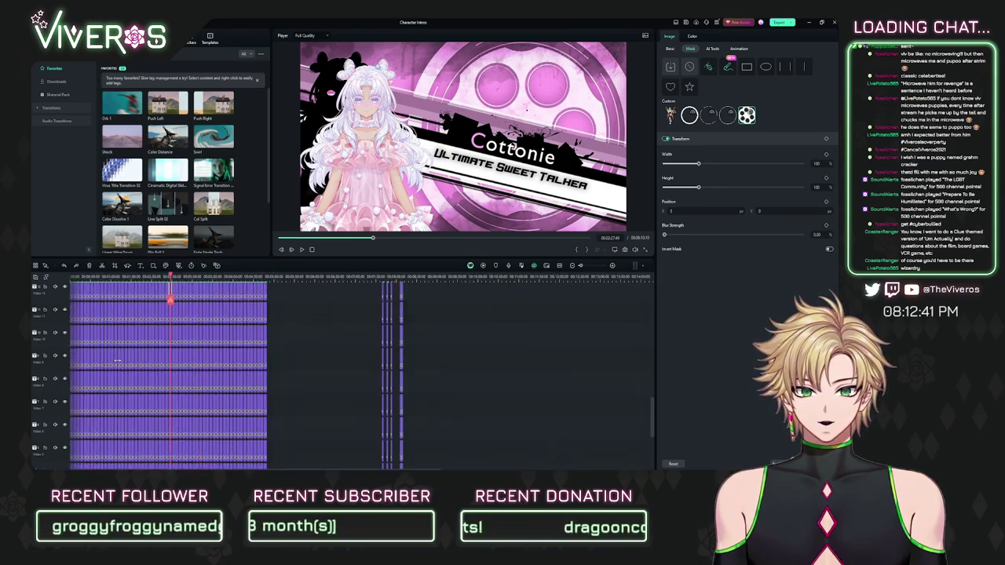
left_click(313, 278)
scroll(428, 290, "up", 5)
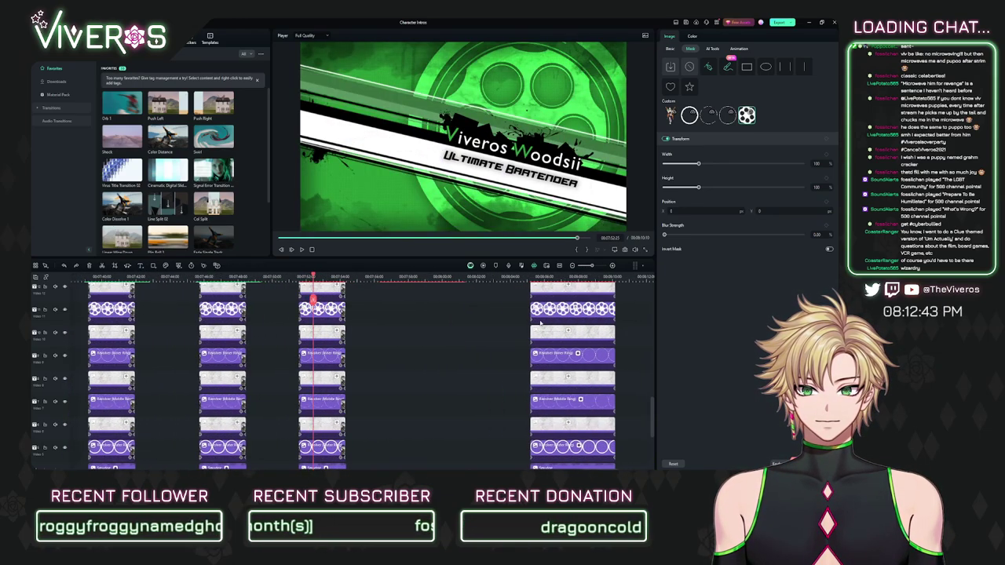
left_click_drag(410, 309, 491, 436)
left_click_drag(482, 353, 363, 428)
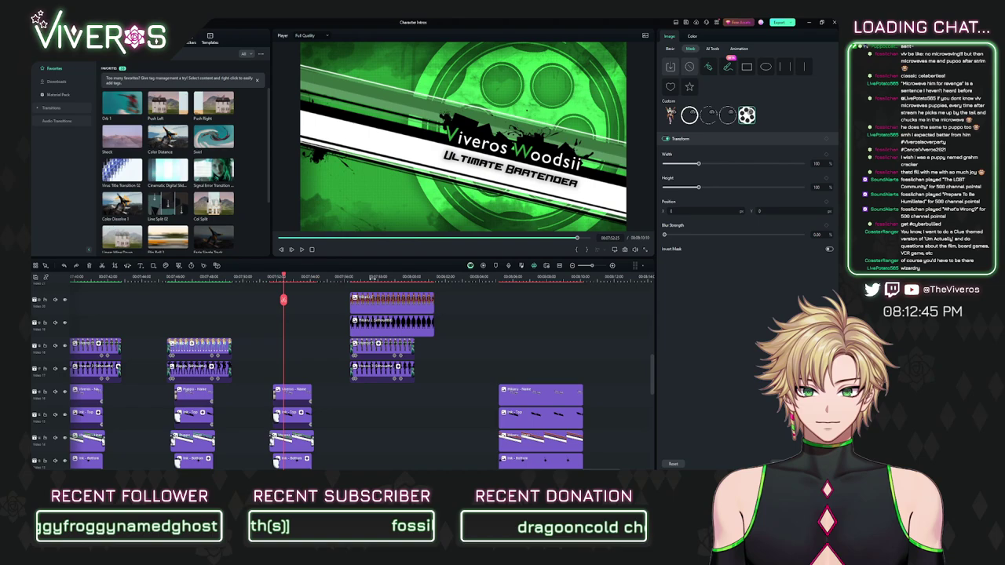
left_click(370, 279)
scroll(454, 291, "up", 2)
left_click_drag(520, 293, 459, 336)
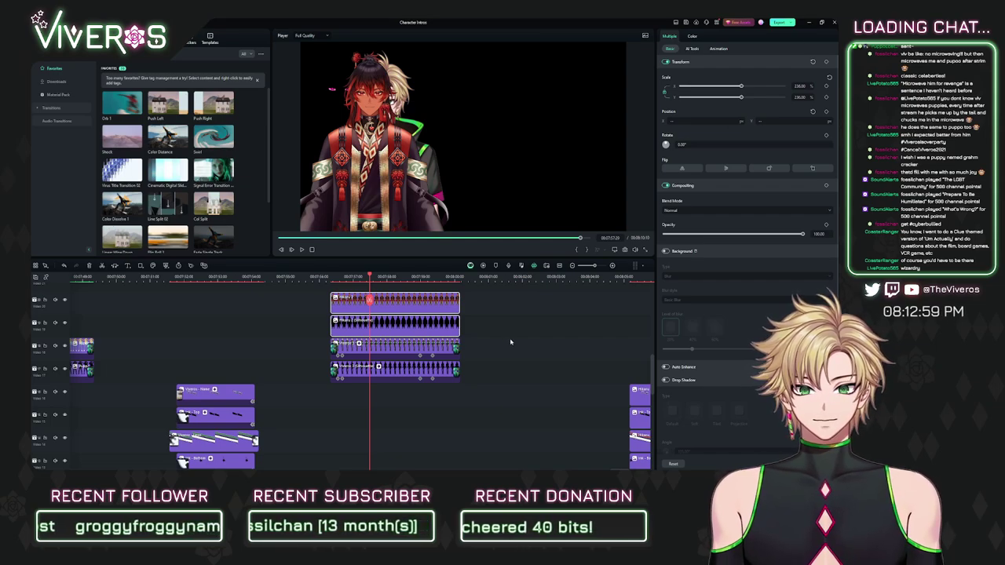
scroll(406, 424, "up", 4)
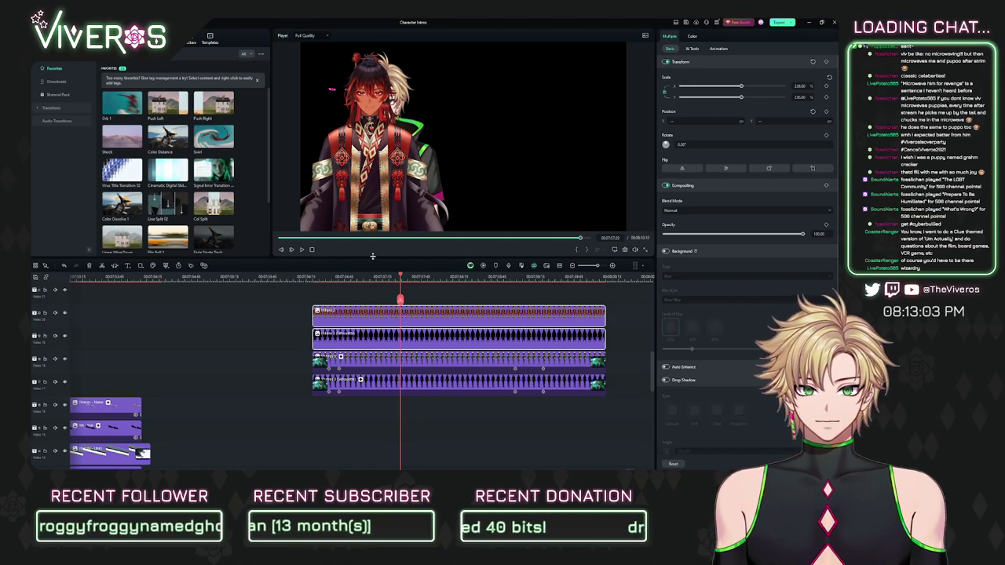
left_click_drag(350, 279, 387, 337)
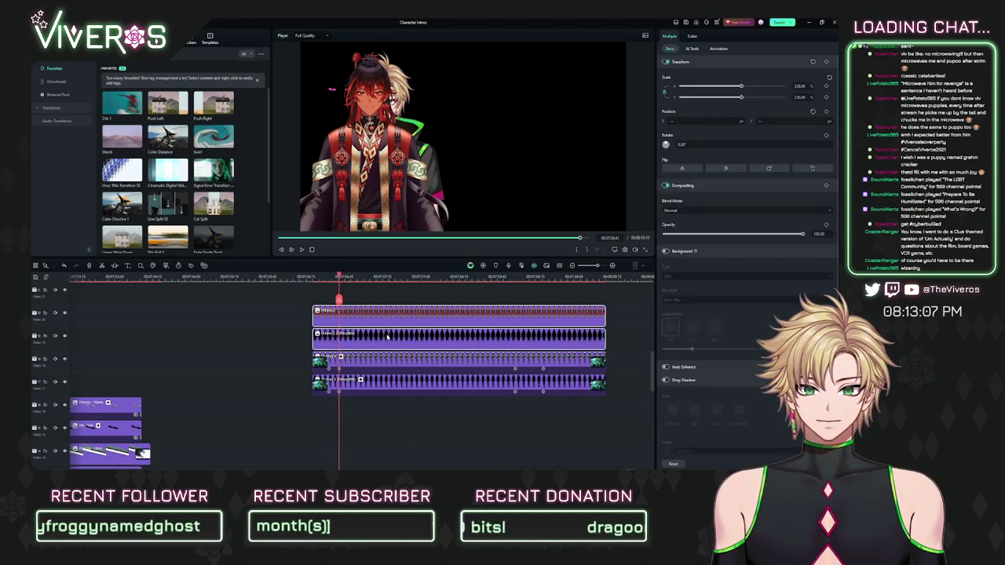
left_click(826, 87)
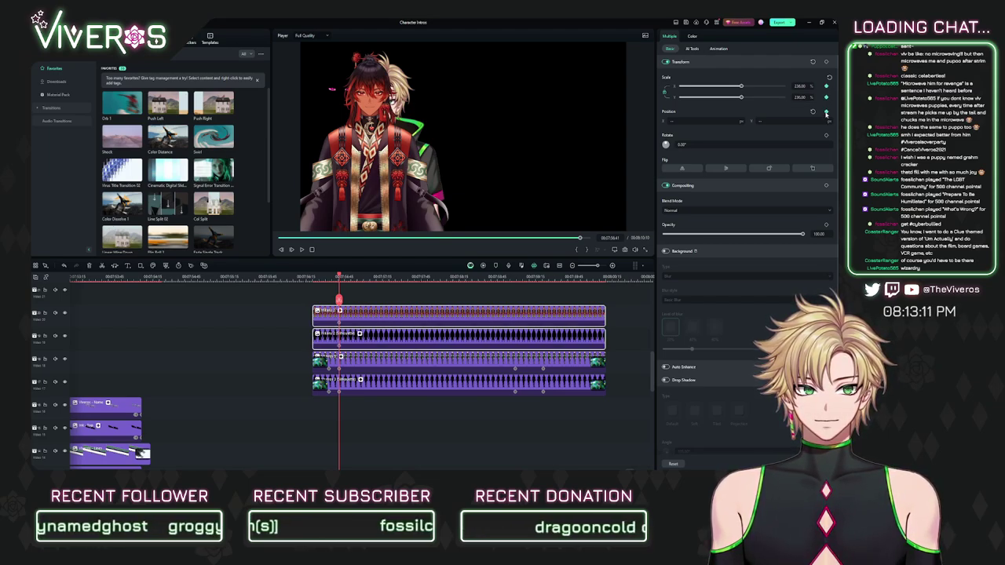
left_click(826, 111)
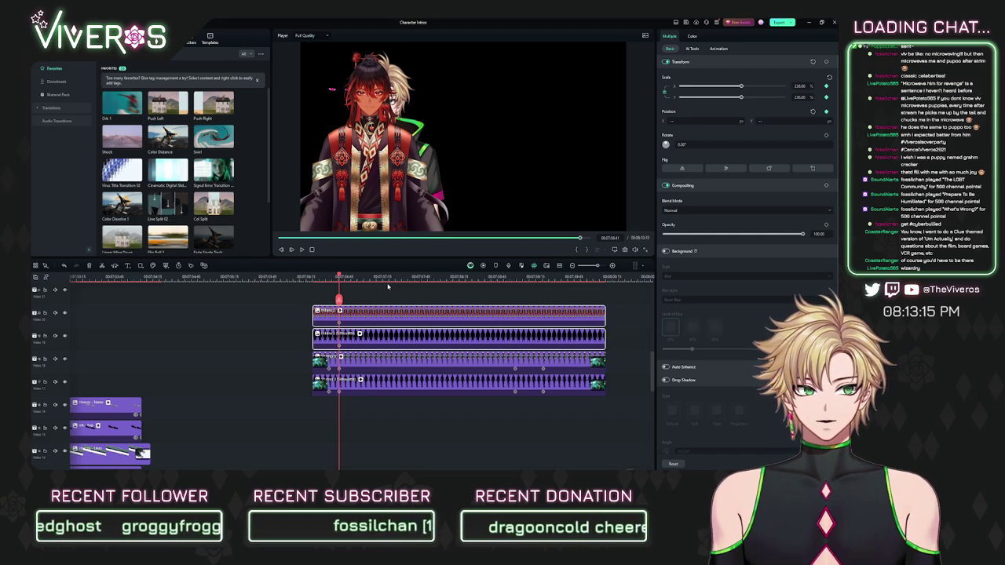
Step: Check the transform settings of the reference character and silhouette clips below, and reselect the red-robed character's two clips
left_click(372, 362)
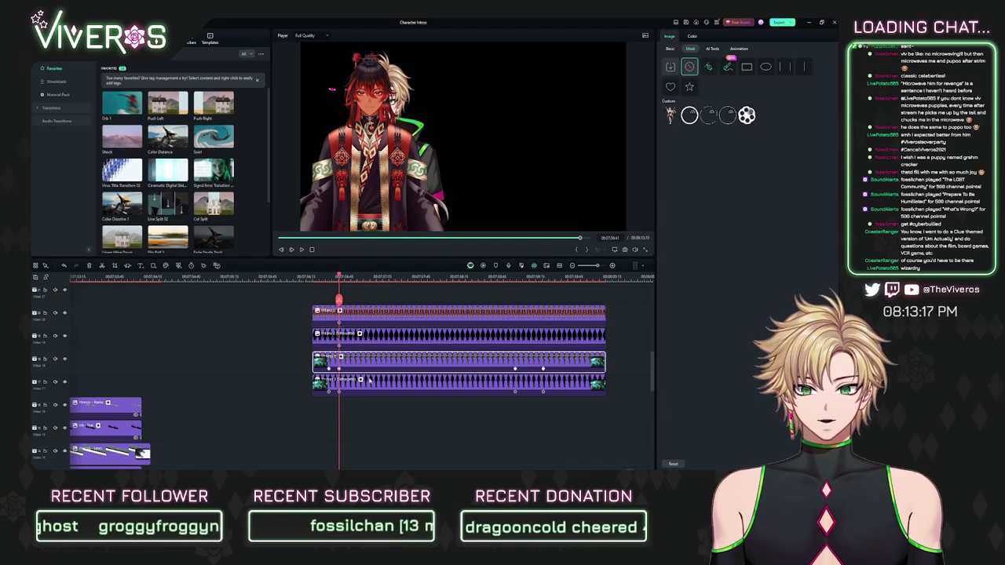
left_click(670, 48)
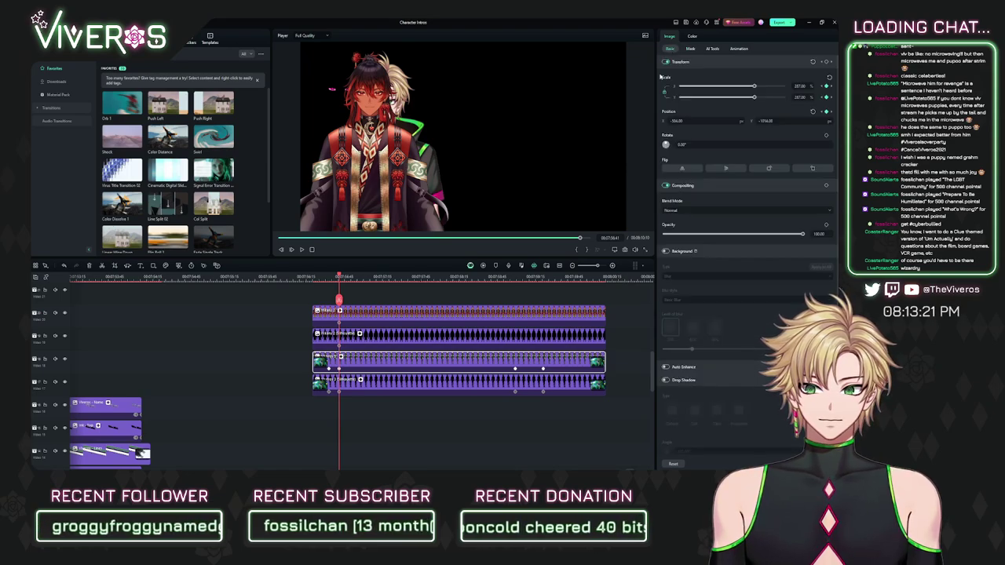
left_click(465, 392, "ctrl")
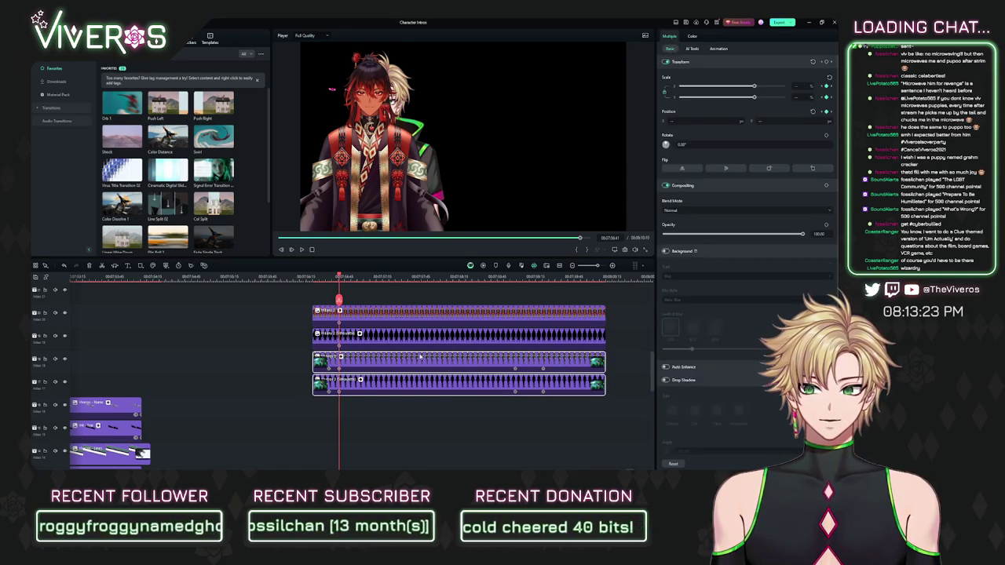
left_click(406, 314)
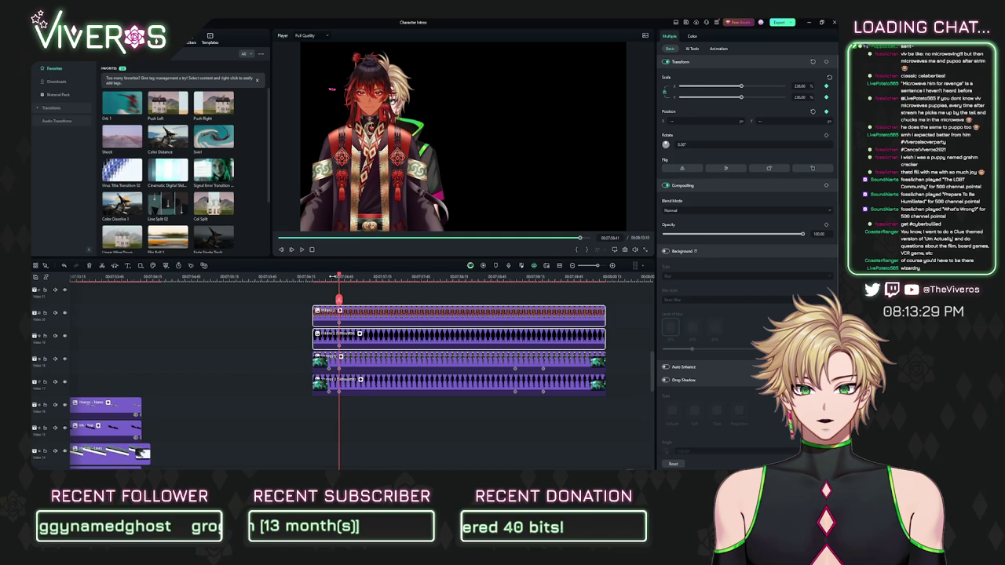
Step: Move the red background clip earlier in the timeline, beneath the overlapping character clips
scroll(338, 314, "down", 11)
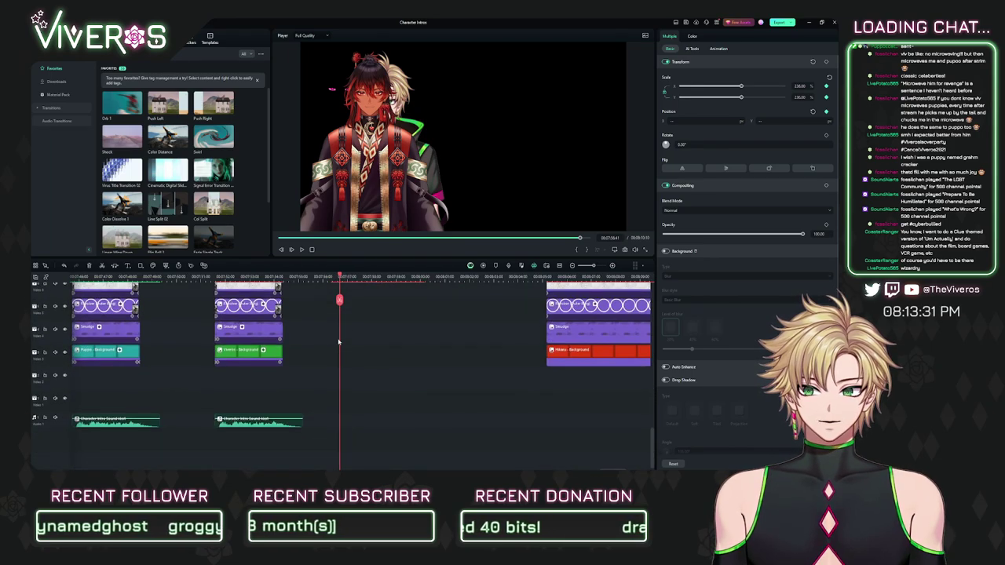
left_click_drag(552, 356, 342, 357)
scroll(364, 359, "up", 8)
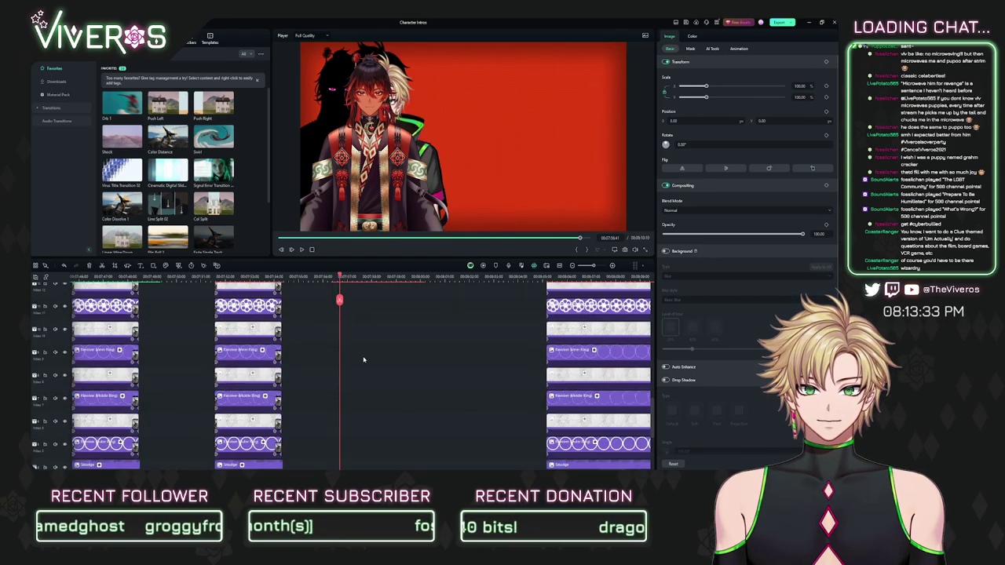
left_click_drag(370, 273, 441, 288)
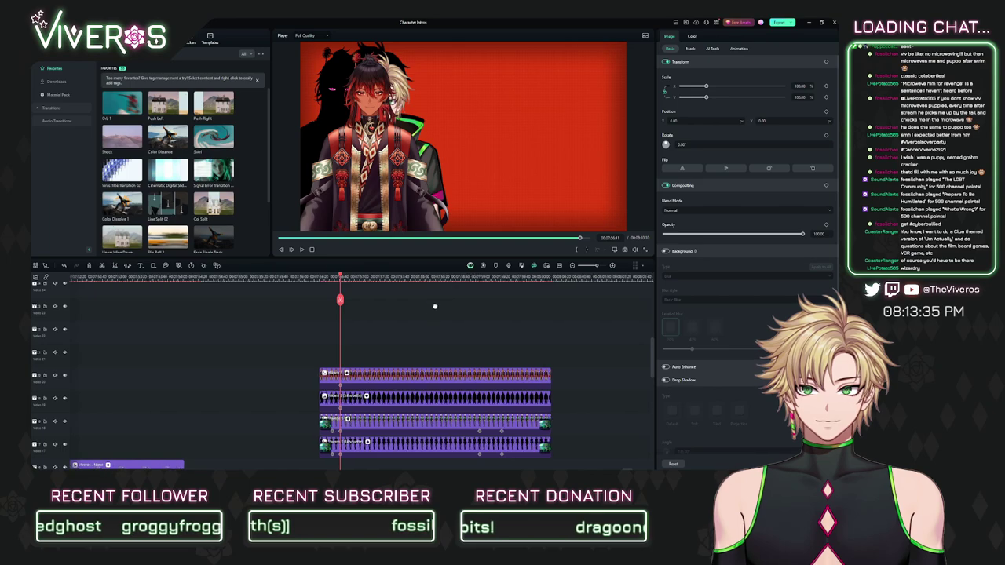
scroll(435, 305, "down", 1)
scroll(357, 274, "up", 2)
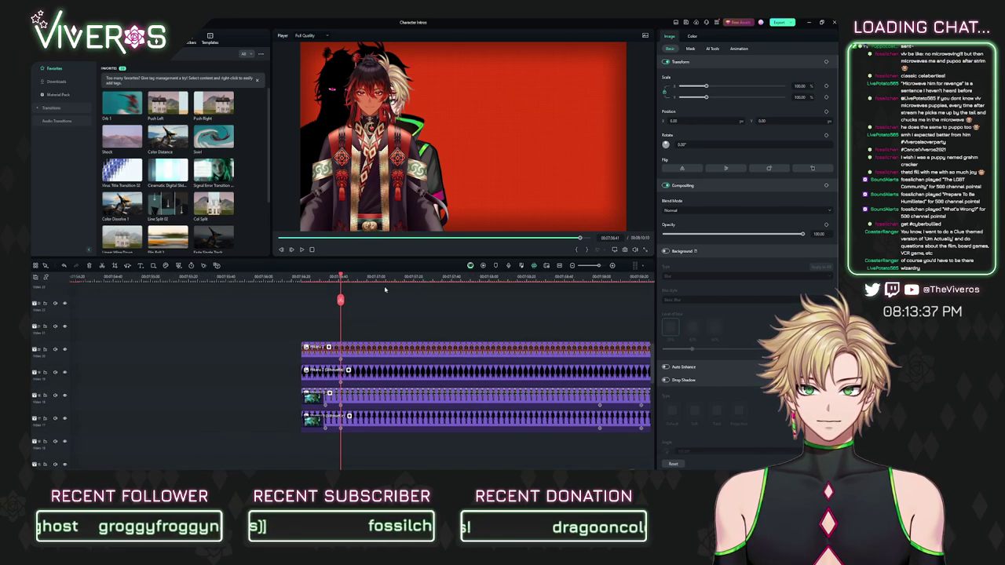
Step: At 00:07:56:33, center the red-robed character and silhouette clips over the reference character and lower their opacity to about 56%
left_click(358, 276)
left_click_drag(362, 280, 342, 302)
left_click(358, 397)
left_click(371, 416)
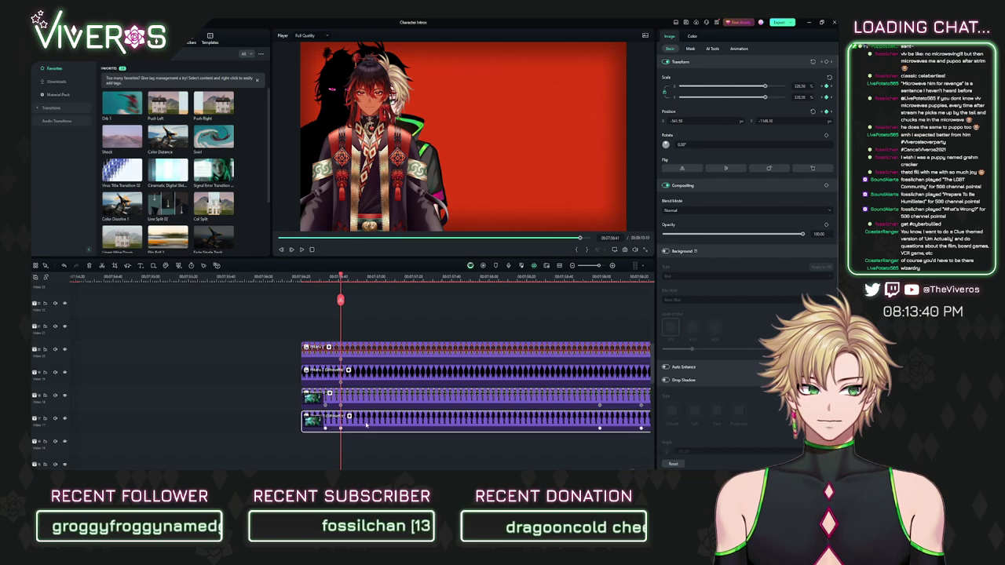
left_click(394, 399)
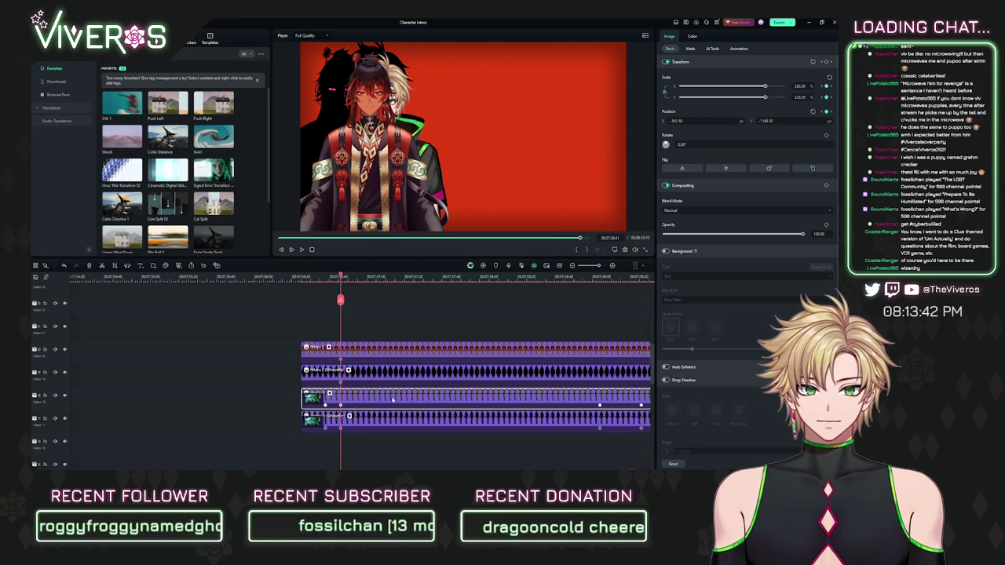
left_click(325, 280)
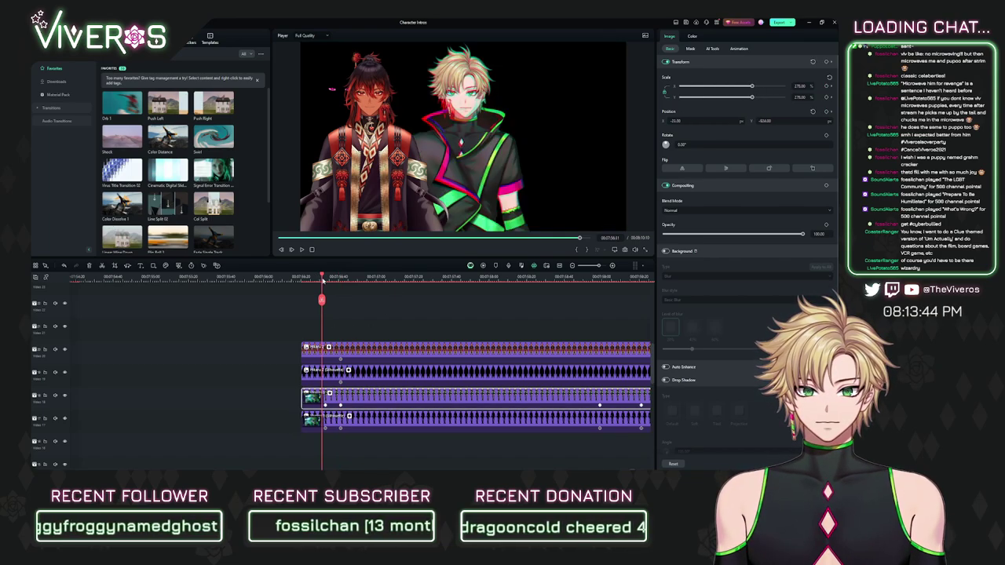
left_click_drag(352, 316, 388, 375)
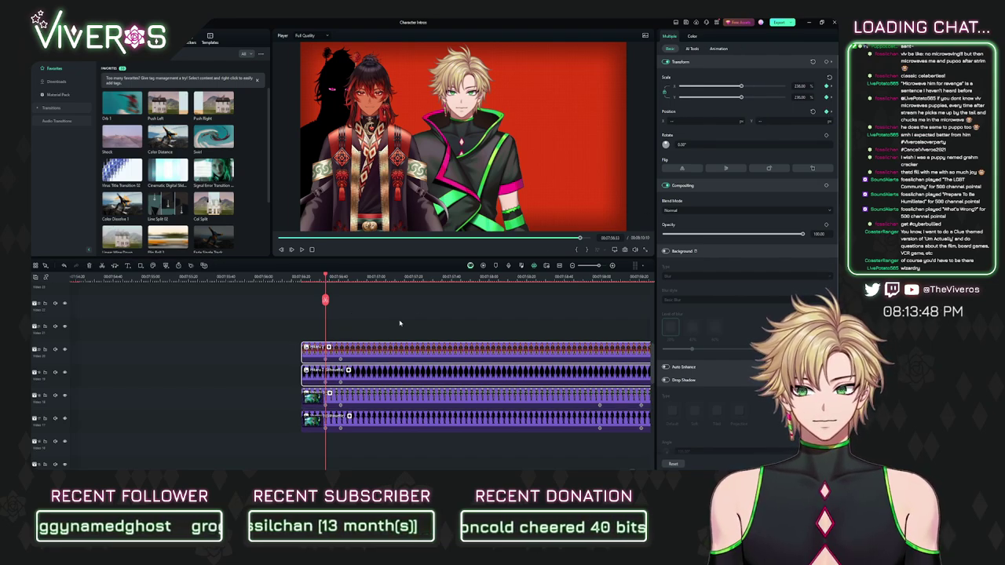
left_click_drag(681, 122, 792, 118)
left_click_drag(682, 121, 698, 131)
left_click_drag(804, 234, 743, 236)
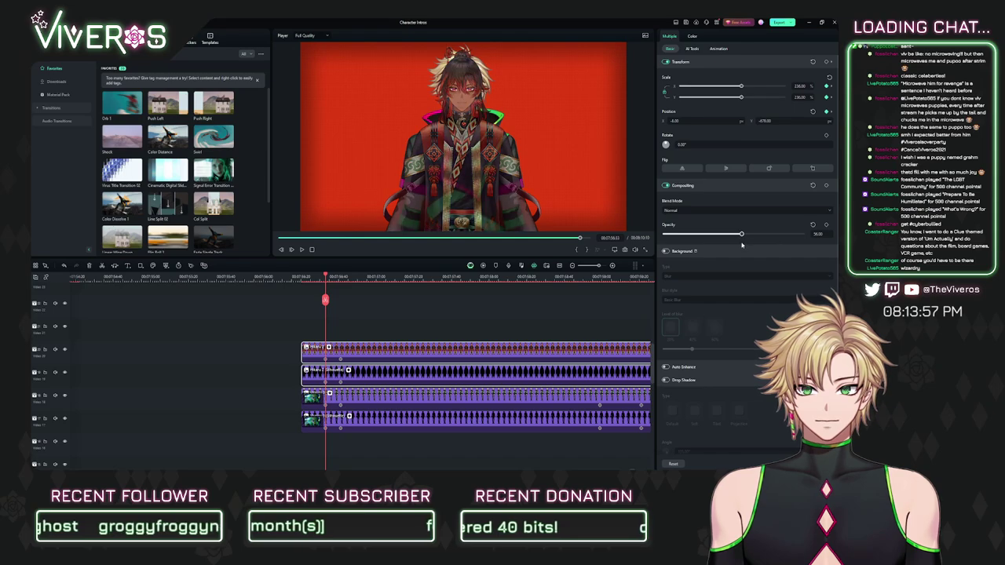
Step: Scale the red-robed character and silhouette to 244%, shift them down and set their horizontal position to 0
left_click_drag(773, 120, 763, 121)
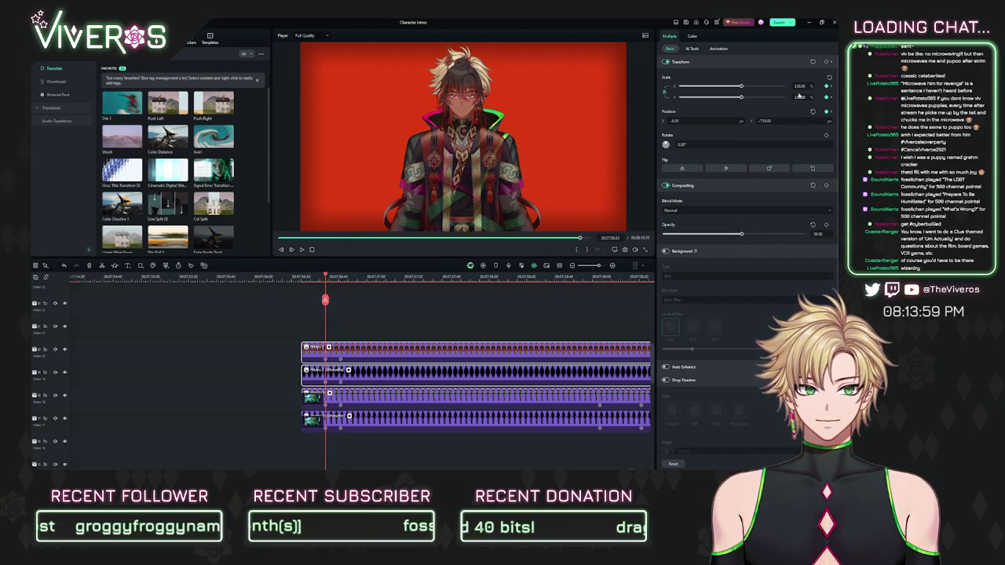
left_click_drag(800, 86, 808, 87)
left_click_drag(744, 87, 743, 86)
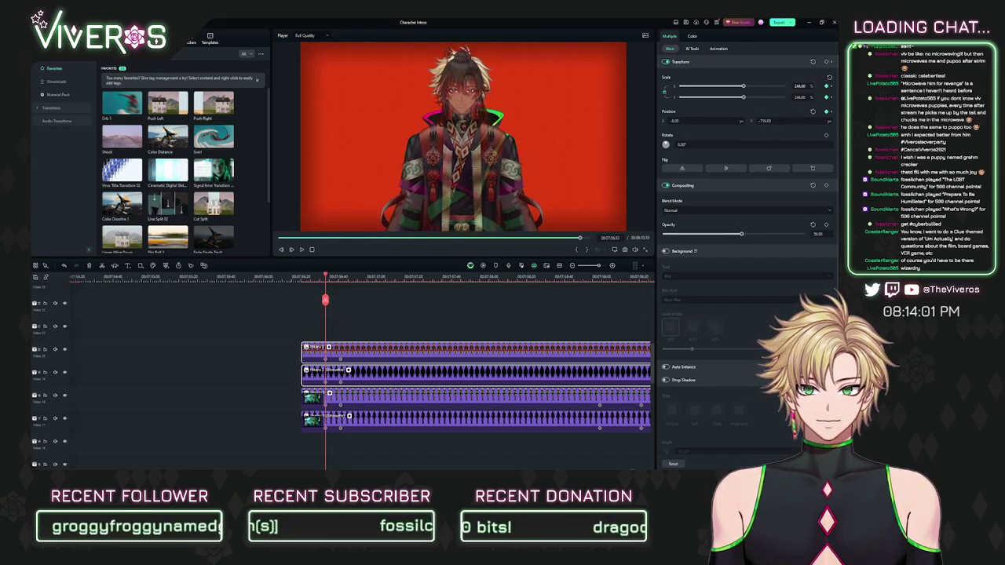
left_click_drag(773, 121, 762, 121)
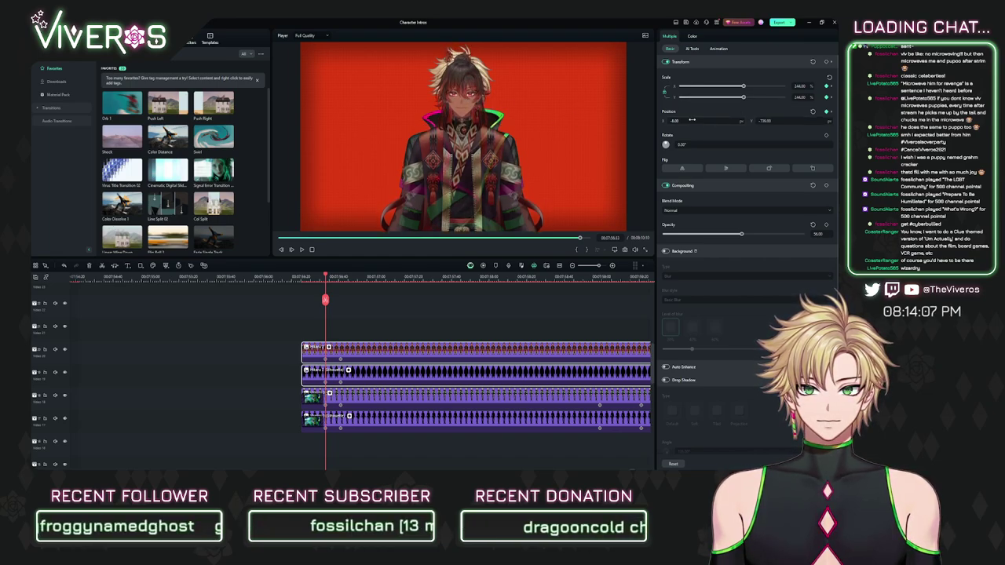
mouse_move(685, 121)
left_mouse_down()
mouse_move(696, 121)
mouse_move(683, 121)
left_mouse_up()
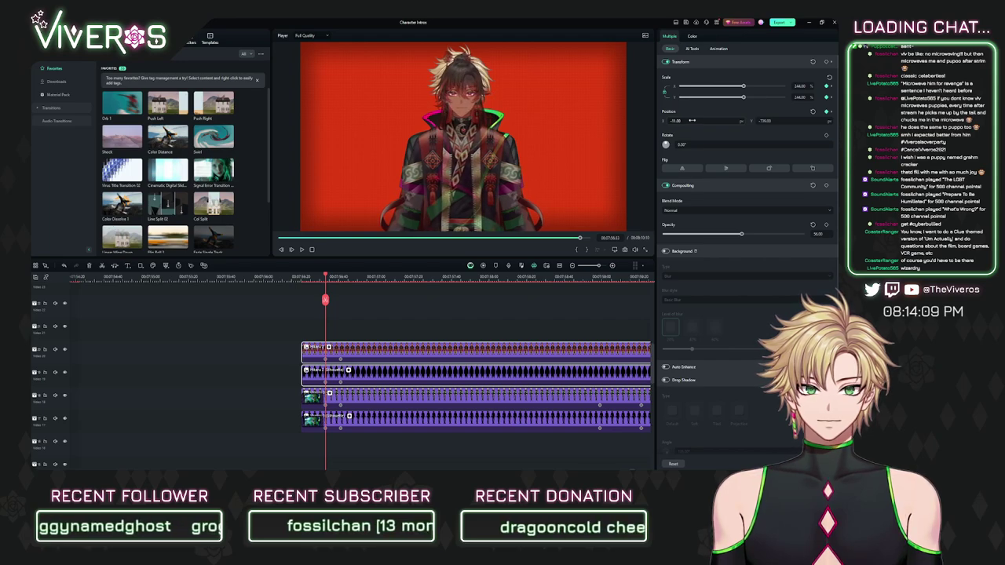
left_click(693, 121)
type("0")
key("Return")
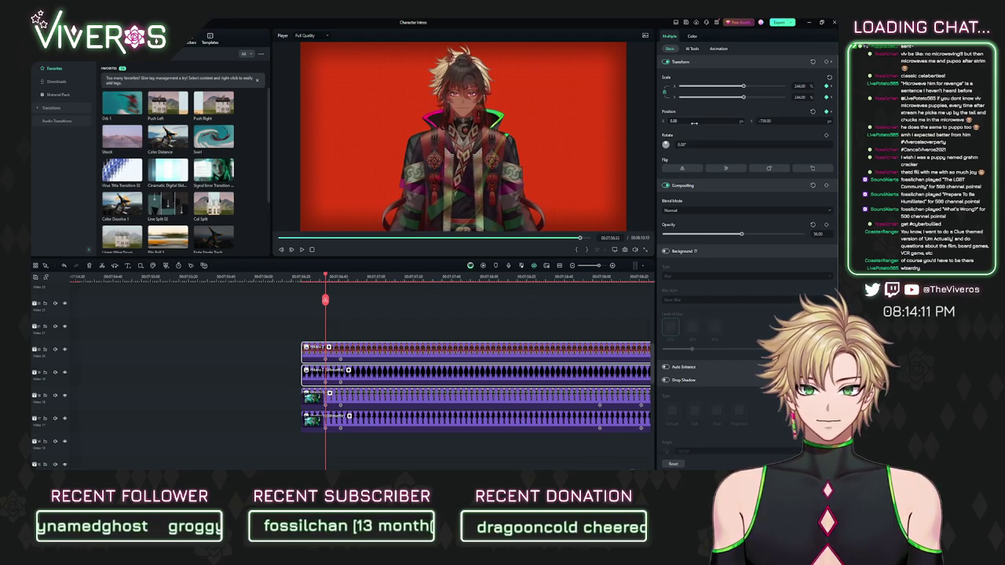
Step: Increase the two clips' scale to 252% and lower their vertical position to line up with the reference character
left_click_drag(765, 121, 765, 121)
left_click(800, 86)
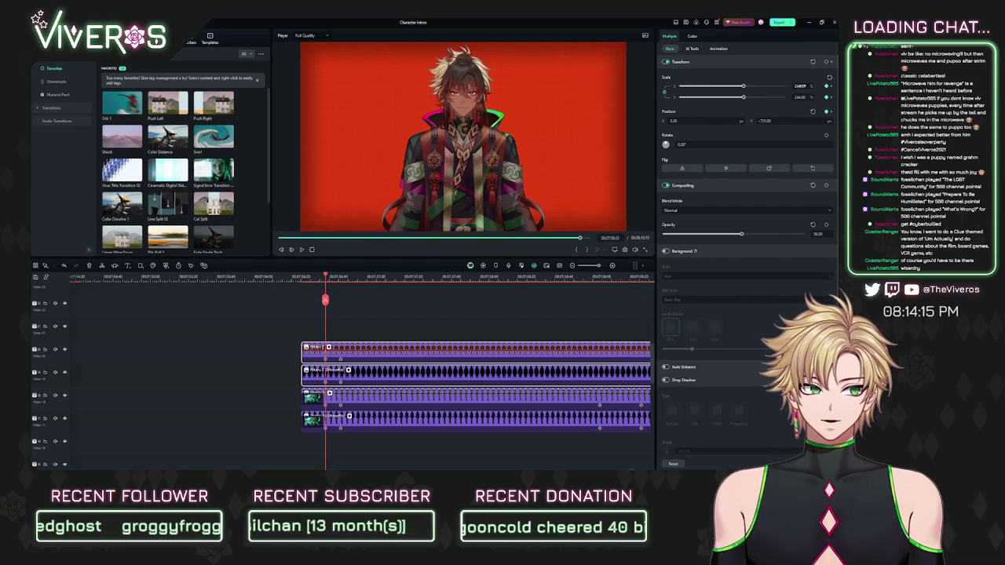
left_click_drag(799, 85, 806, 85)
left_click_drag(765, 121, 743, 121)
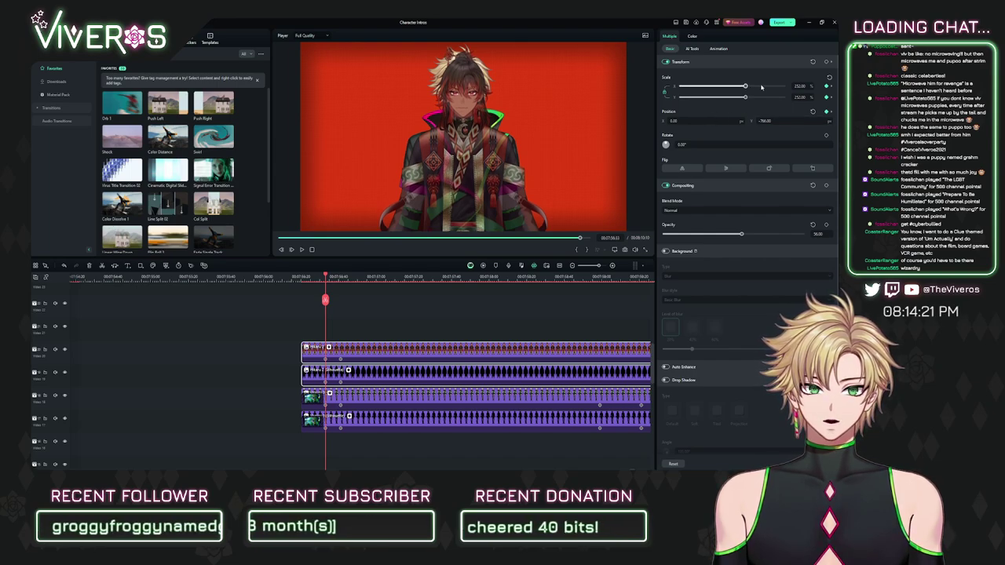
left_click_drag(799, 86, 800, 85)
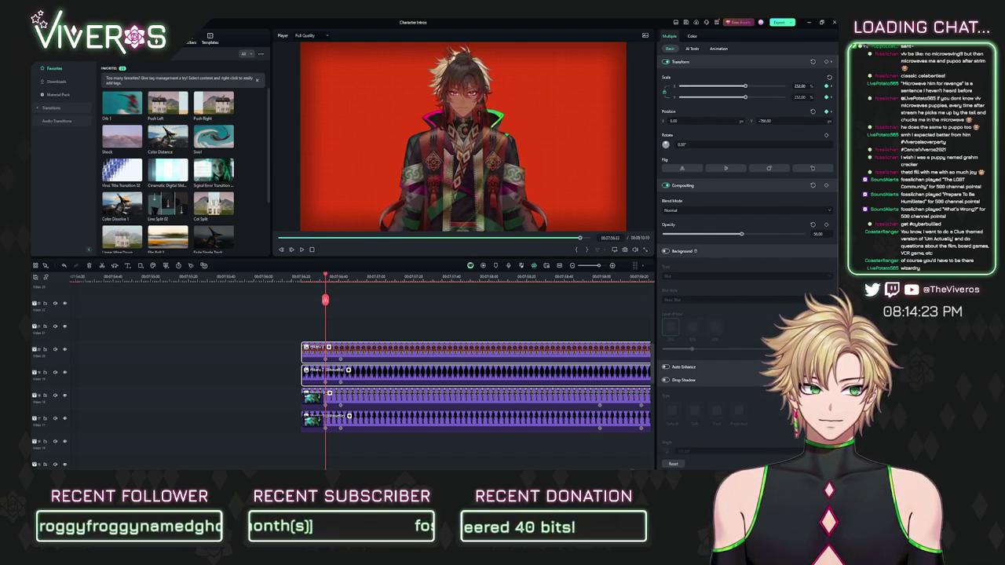
left_click_drag(782, 119, 780, 118)
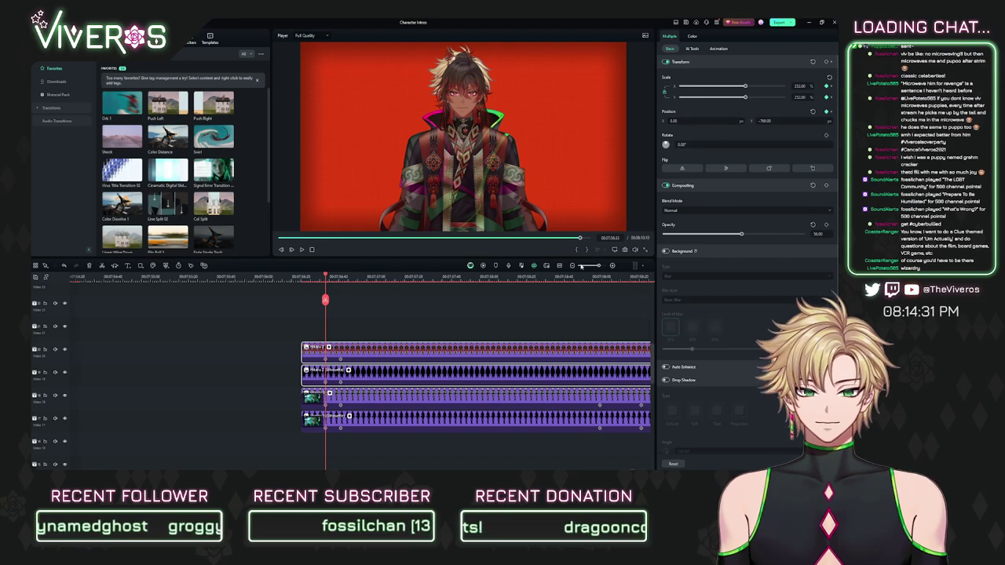
Step: Scrub between 00:07:56:33 and 00:07:56:41 to compare the overlapping characters, and check the transform values of both character clips
left_click(550, 309)
left_click(314, 277)
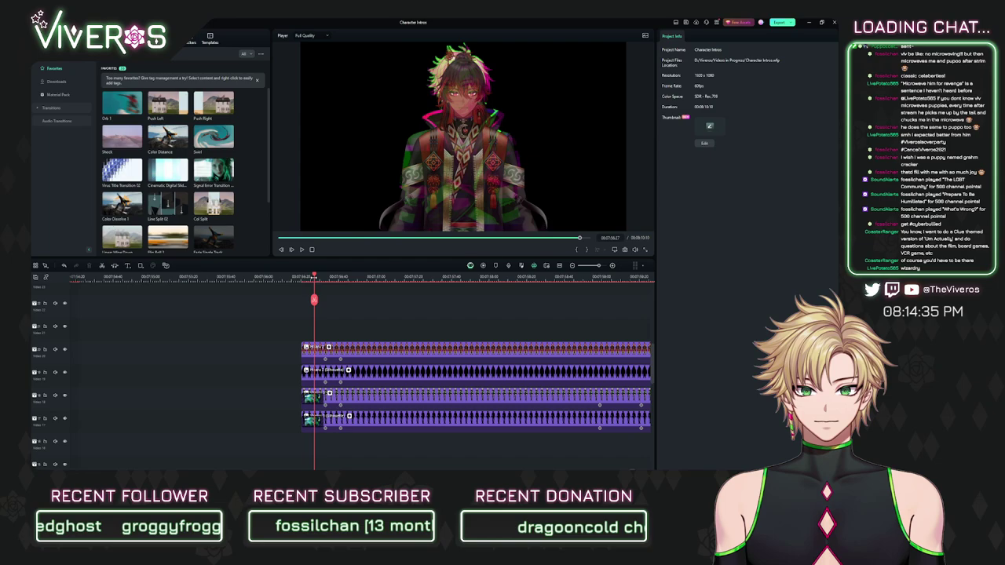
left_click_drag(314, 288, 340, 287)
left_click(511, 207)
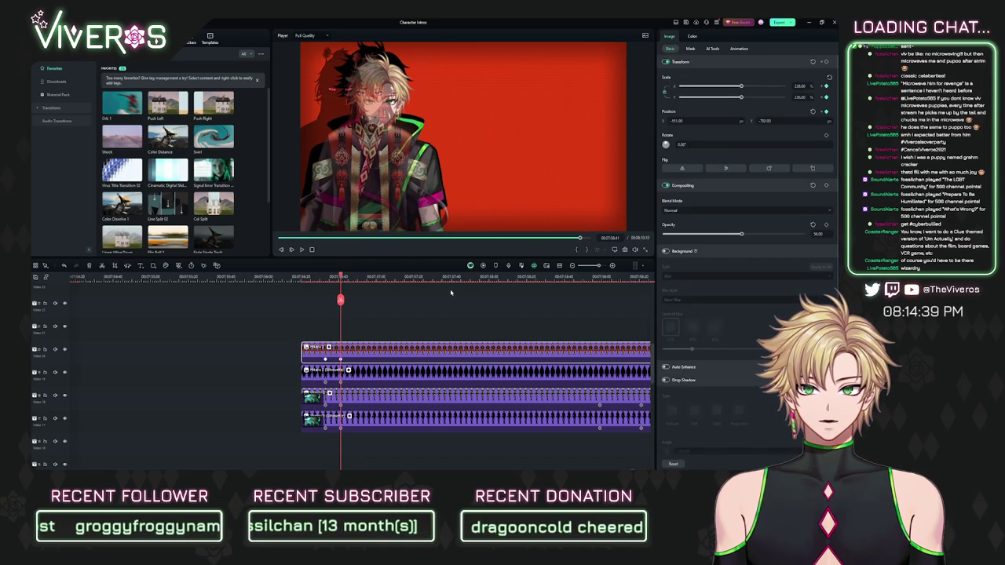
left_click(323, 277)
left_click(358, 395)
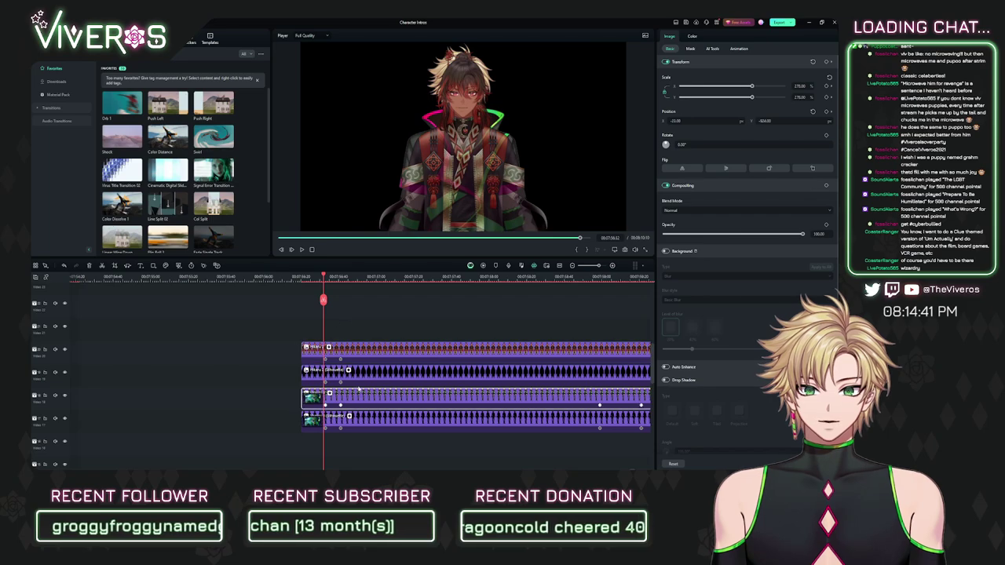
left_click(327, 277)
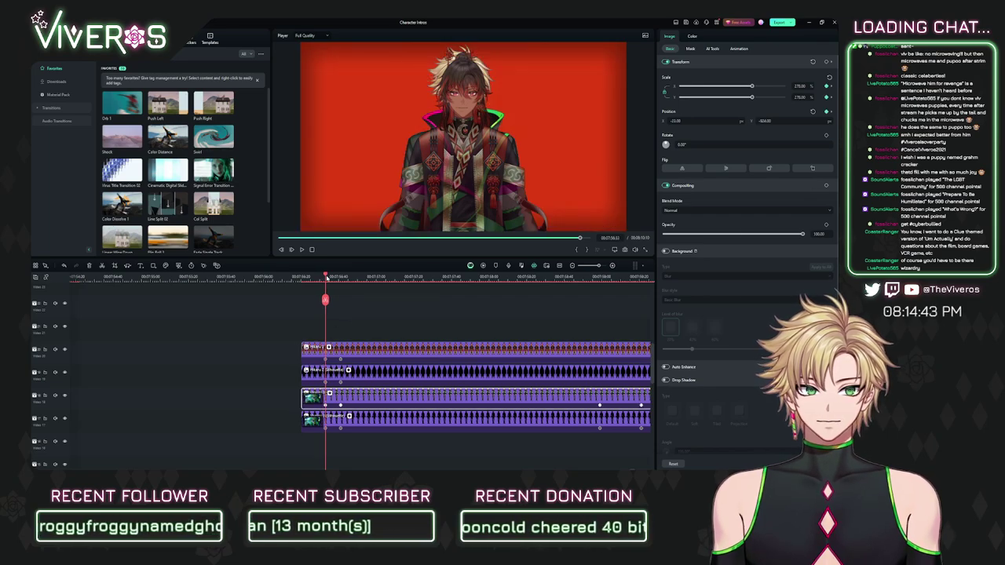
mouse_move(326, 278)
left_mouse_down()
mouse_move(348, 277)
mouse_move(341, 283)
left_mouse_up()
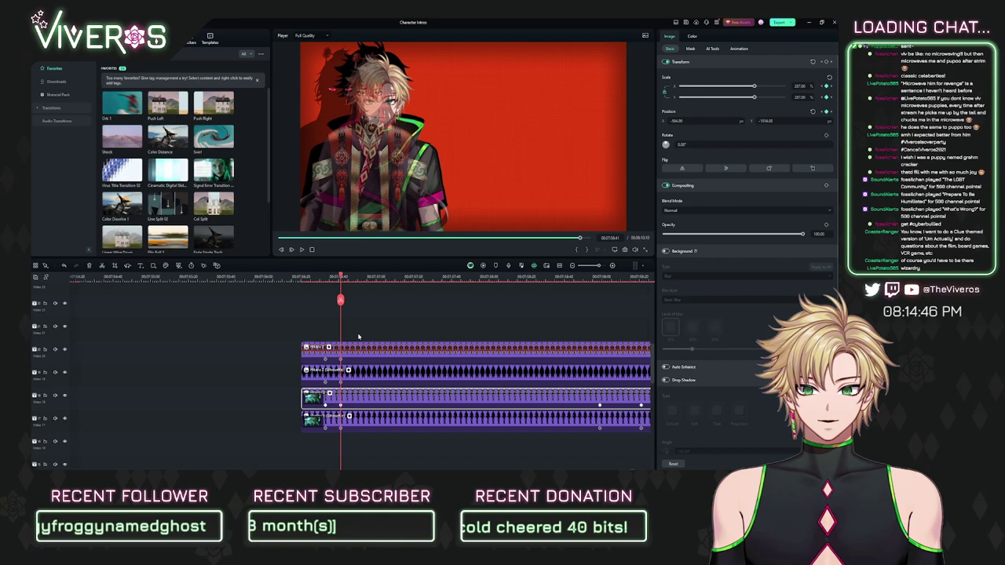
Step: Set the red-robed character clip's scale to 245% at 00:07:56:41 and shift it left over the reference character
left_click(359, 339)
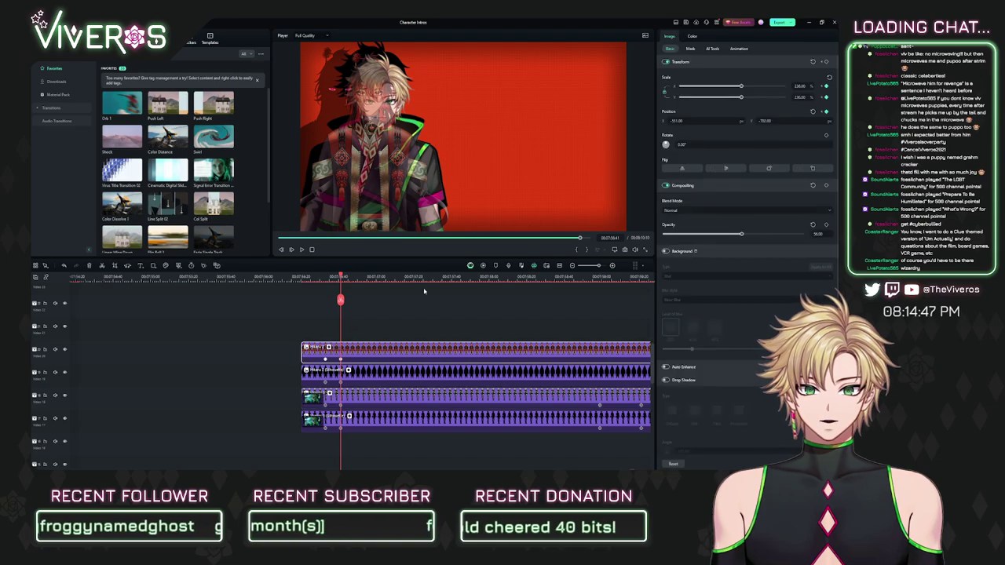
double_click(799, 87)
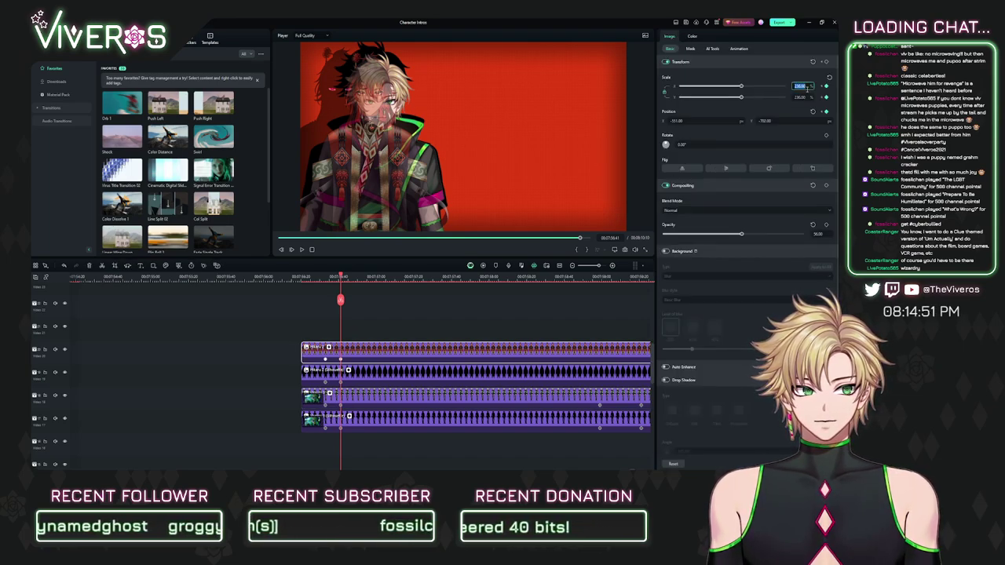
key("Return")
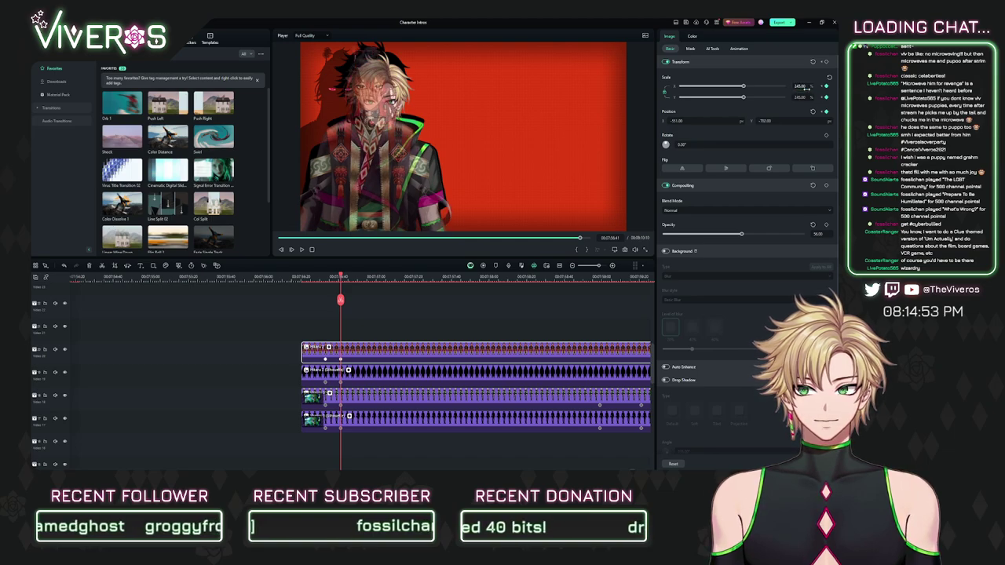
left_click_drag(772, 121, 688, 121)
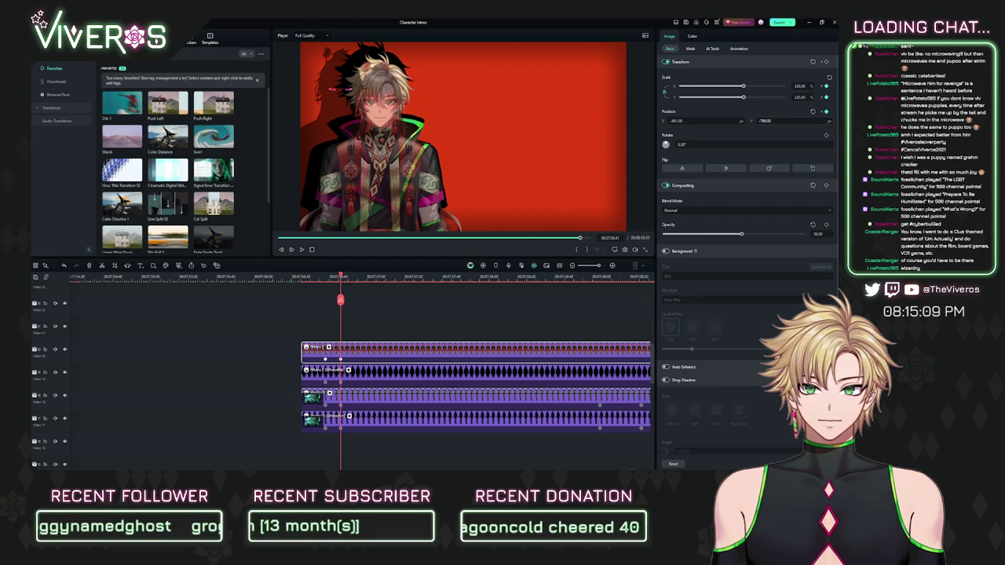
Step: Increase the red-robed character's scale to 250%, refine it to 252%, and lower its vertical position to match the reference character
left_click(806, 86)
type("2")
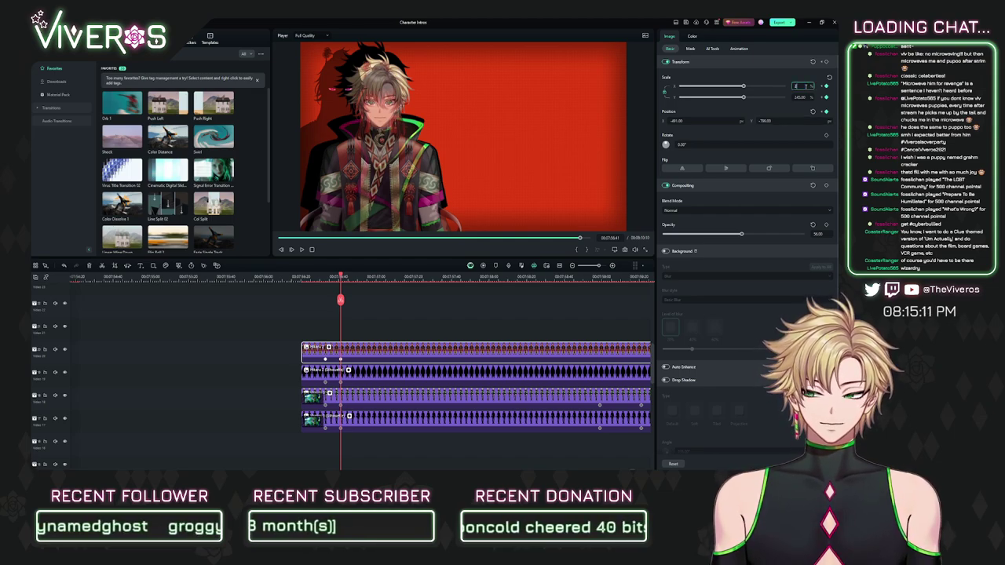
type("50")
key("Return")
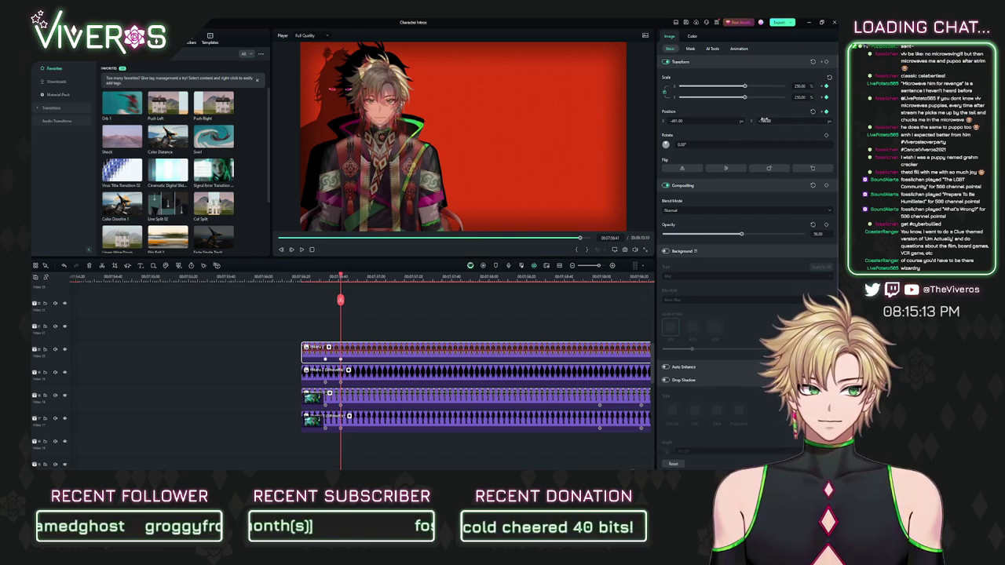
left_click_drag(764, 120, 751, 120)
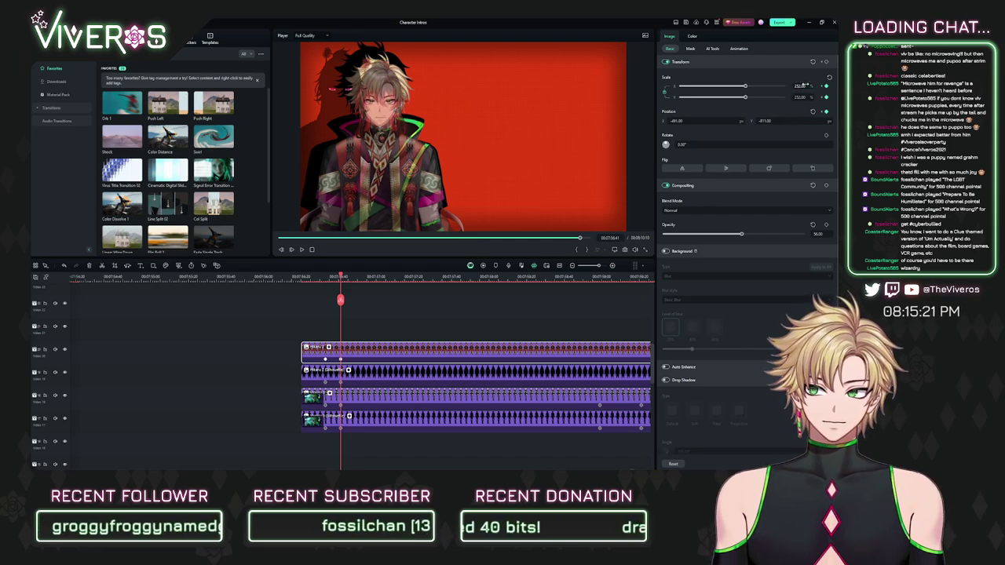
left_click_drag(765, 121, 758, 121)
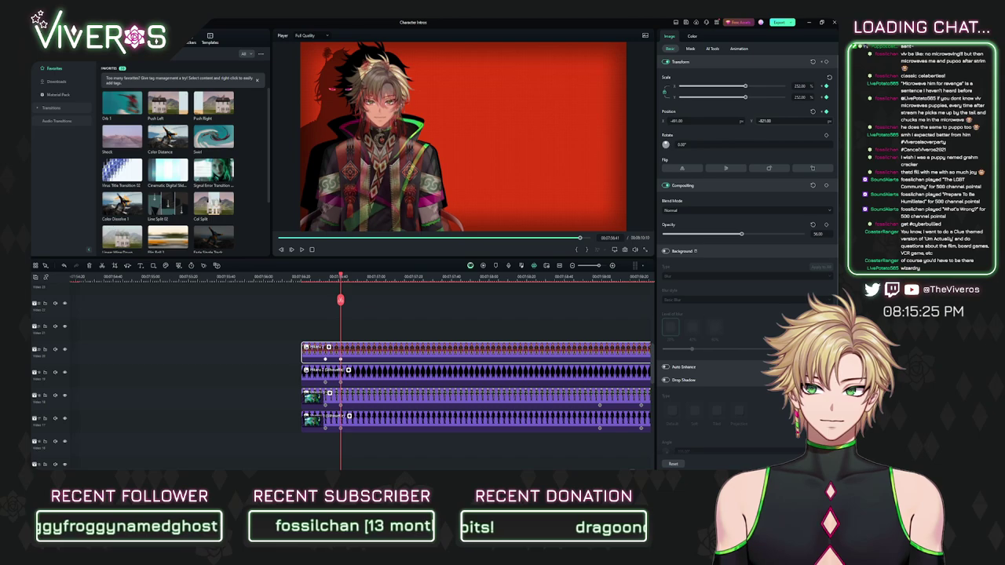
Step: Set the red-robed character's scale to 260% and lower it further to line up with the reference face
left_click(800, 87)
type("260")
key("Return")
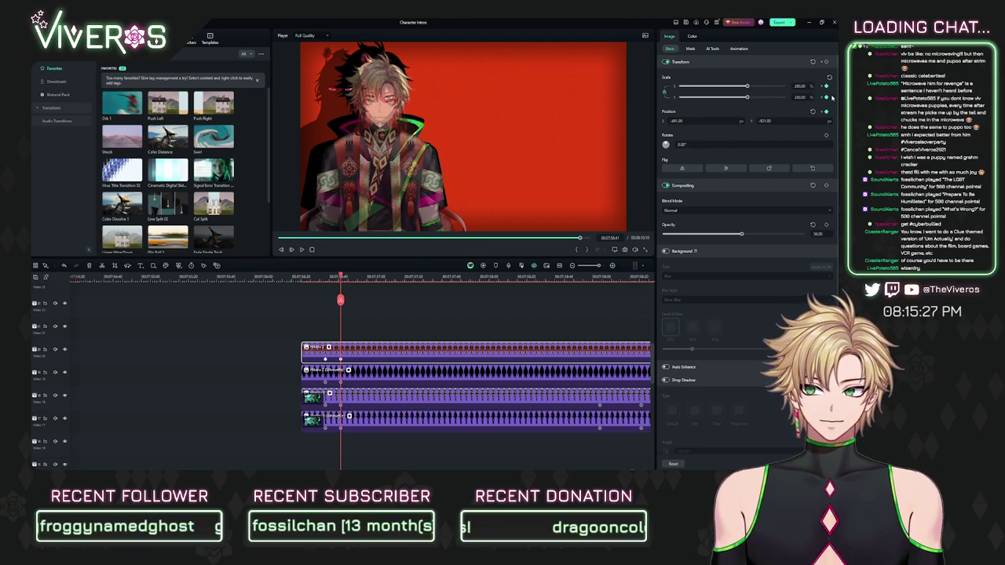
left_click_drag(768, 121, 745, 121)
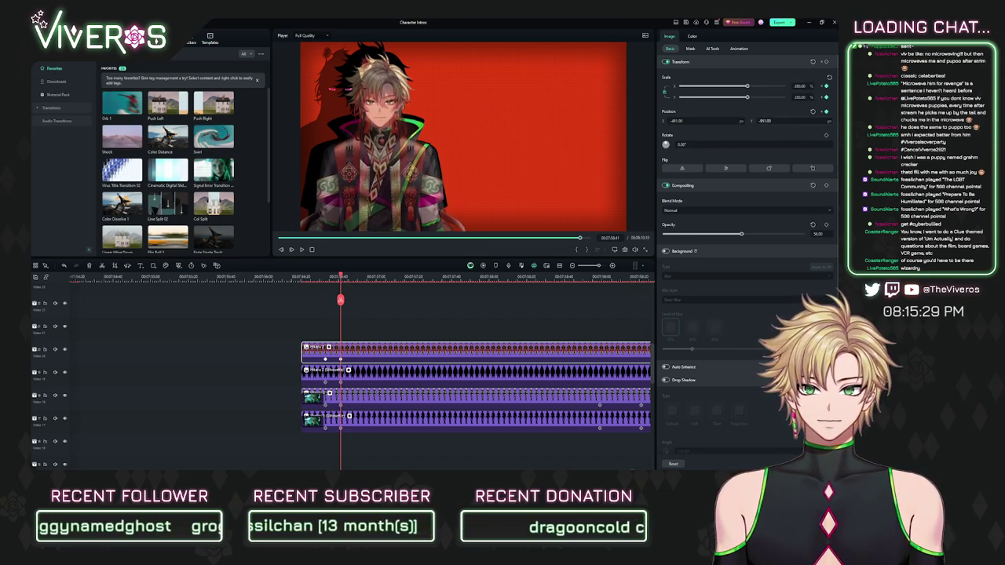
Step: Scrub between the keyframes at 00:07:56:33 and 00:07:56:41 to compare how the two overlapping characters move
left_click(326, 277)
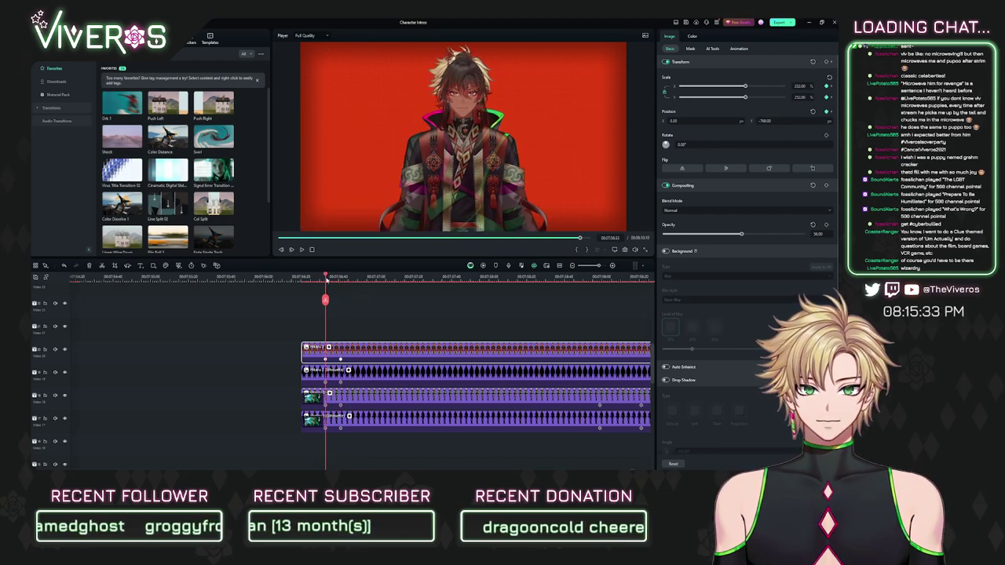
left_click_drag(326, 279, 340, 279)
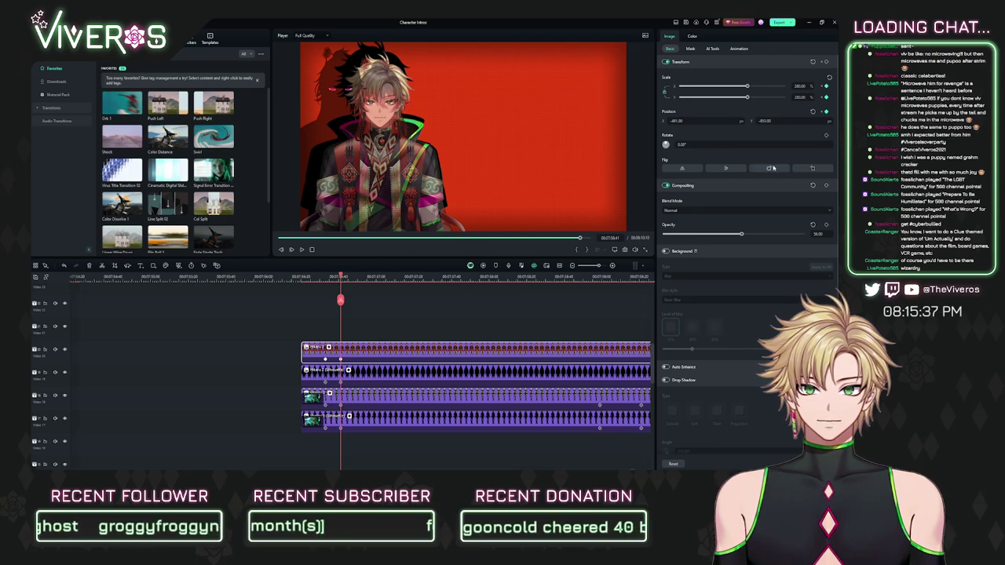
left_click(324, 279)
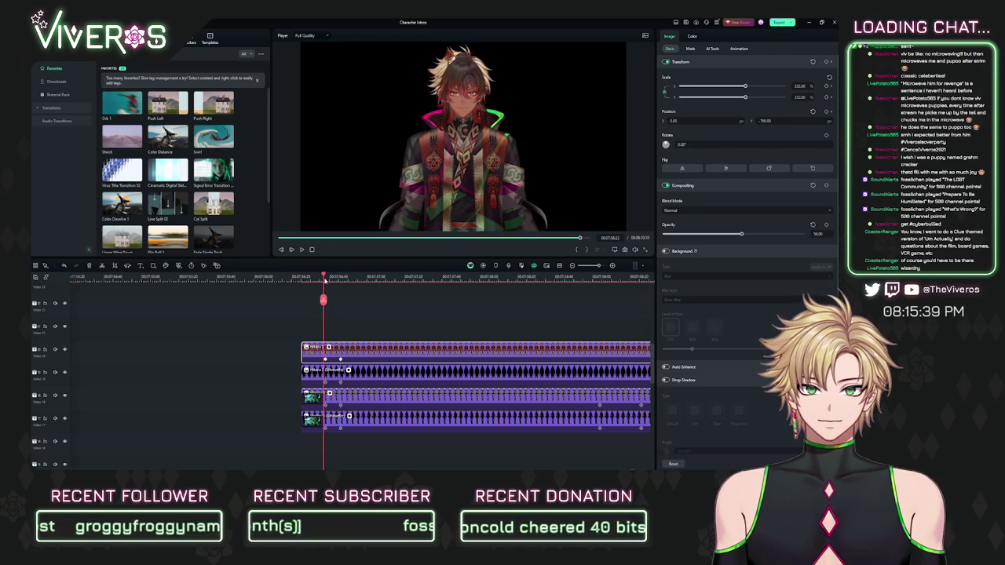
left_click_drag(325, 280, 341, 280)
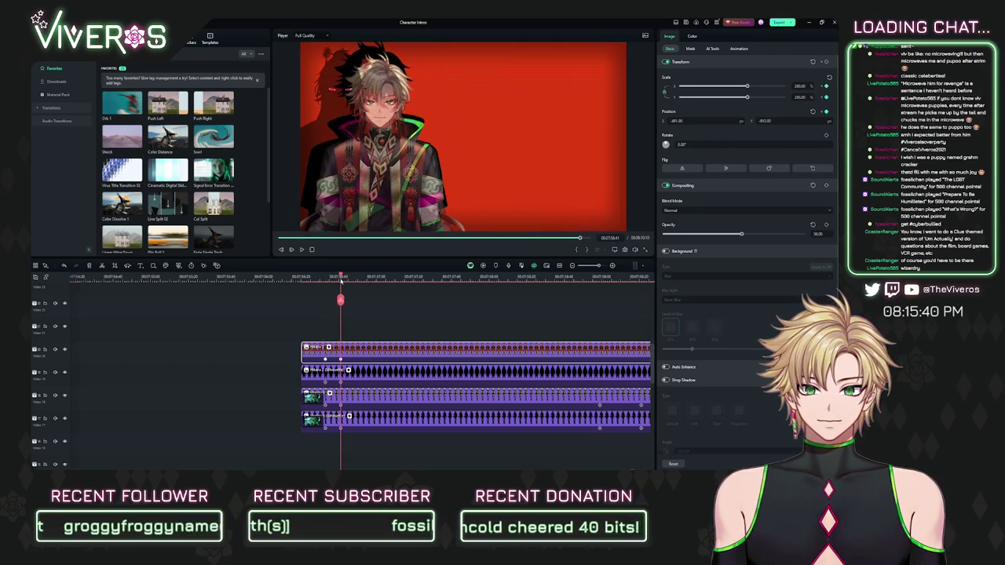
Step: Set the red-robed character's scale to 270% at 00:07:56:41 and lower its vertical position until the faces overlap
left_click(804, 87)
type("270")
key("Return")
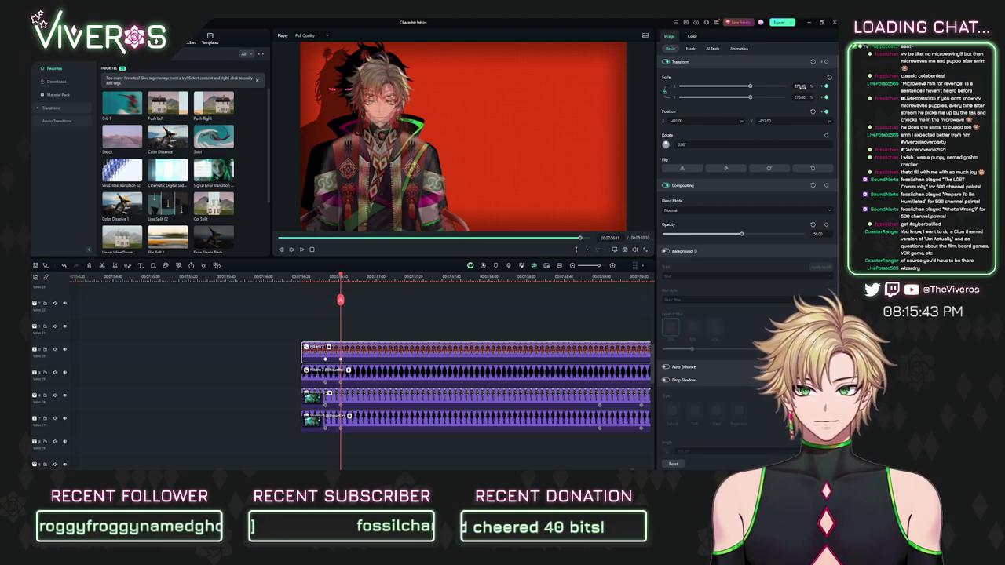
left_click_drag(771, 121, 738, 121)
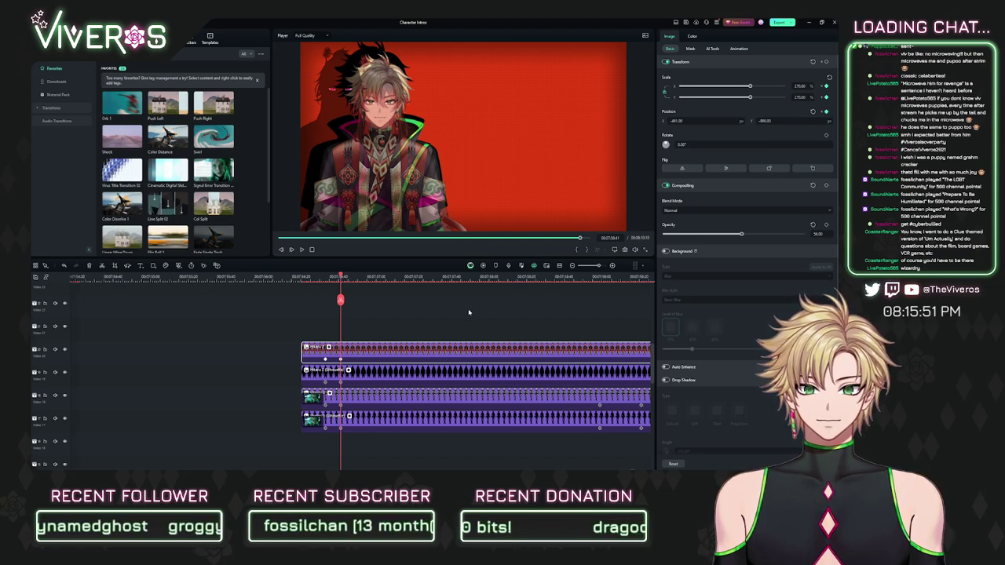
Step: Compare the transform values of the reference character clip and the red-robed character clip
left_click(405, 393)
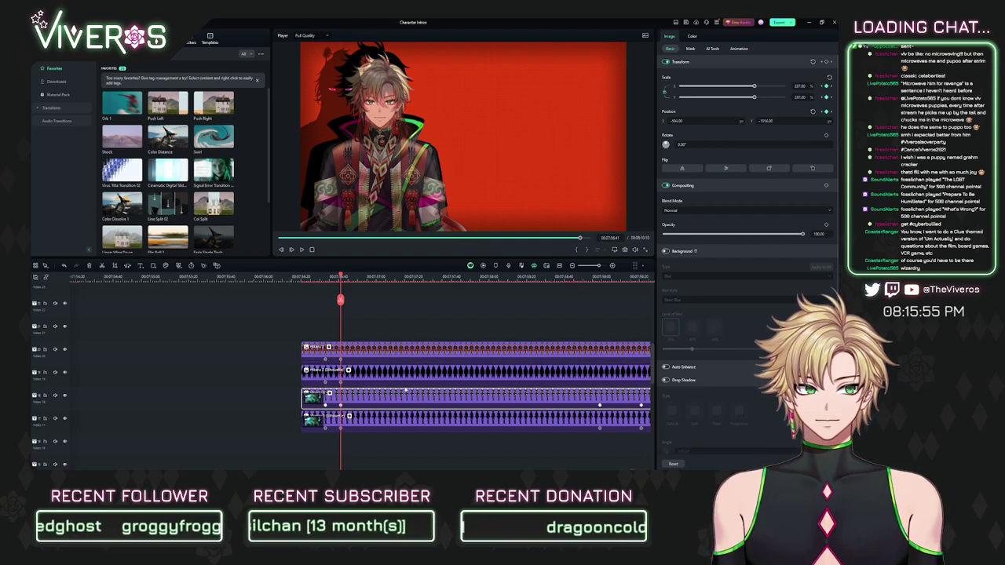
left_click(408, 351)
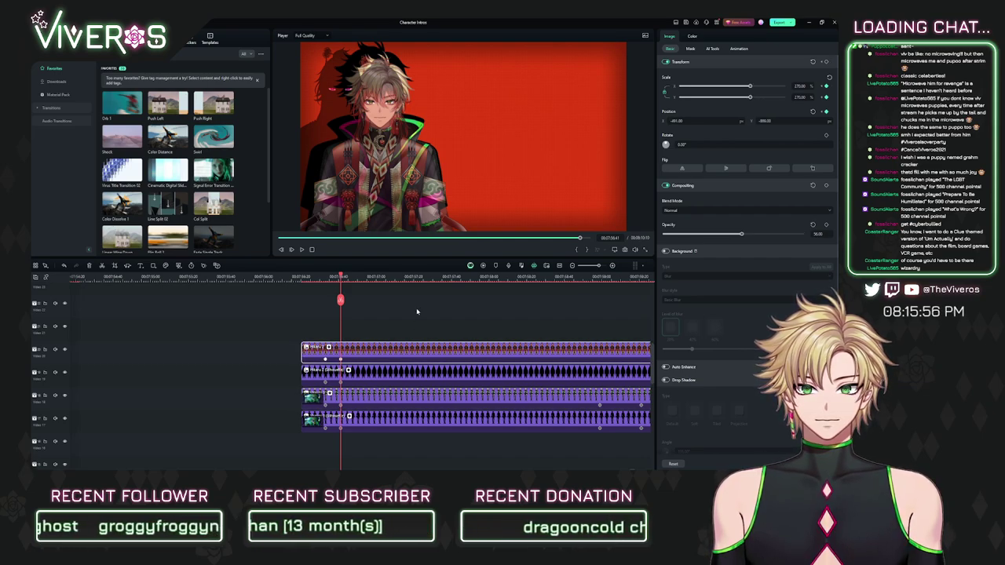
left_click(417, 312)
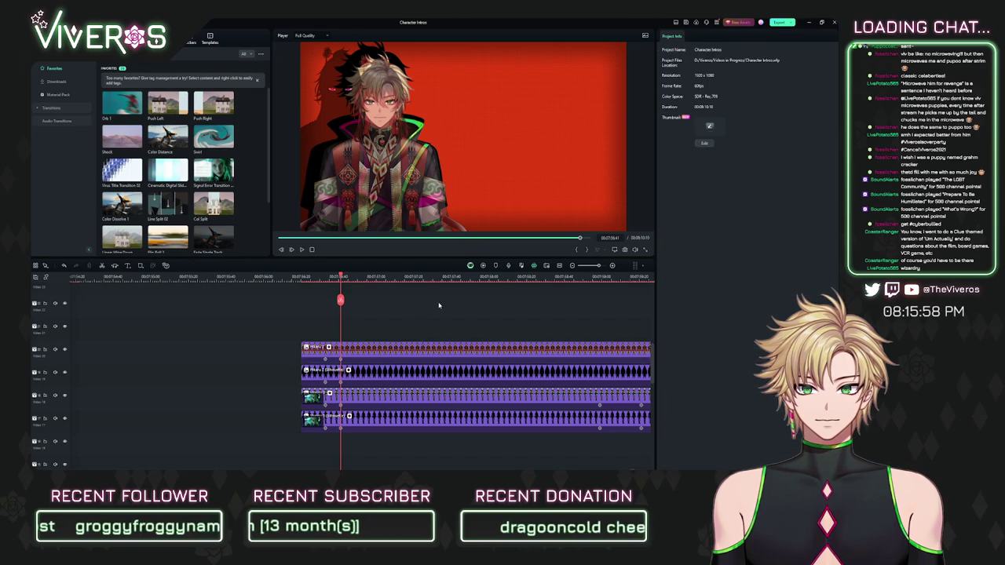
Step: Shift the red-robed character's silhouette clip right behind the character and set its scale to 260%
scroll(383, 324, "right", 2)
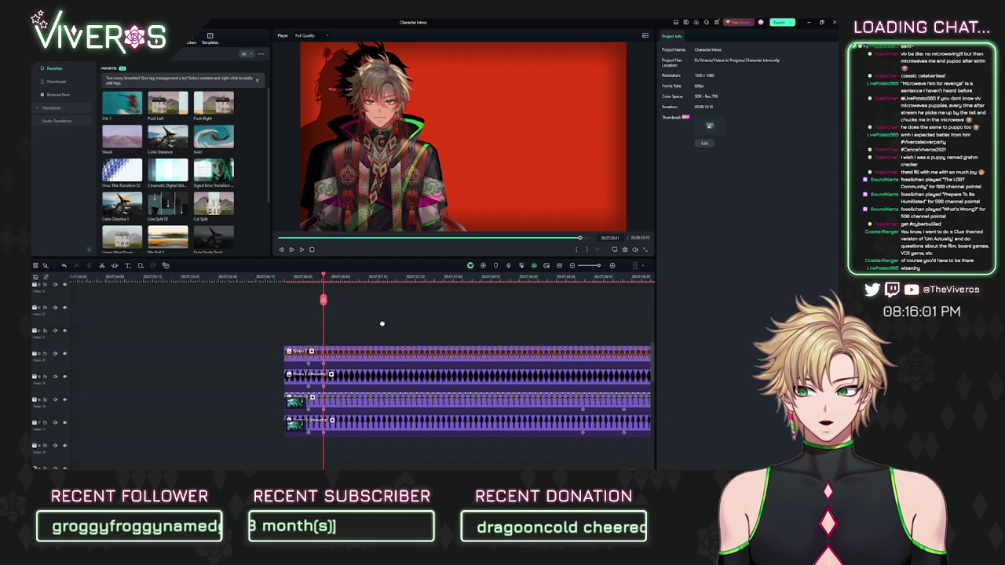
left_click(345, 354)
left_click(364, 379)
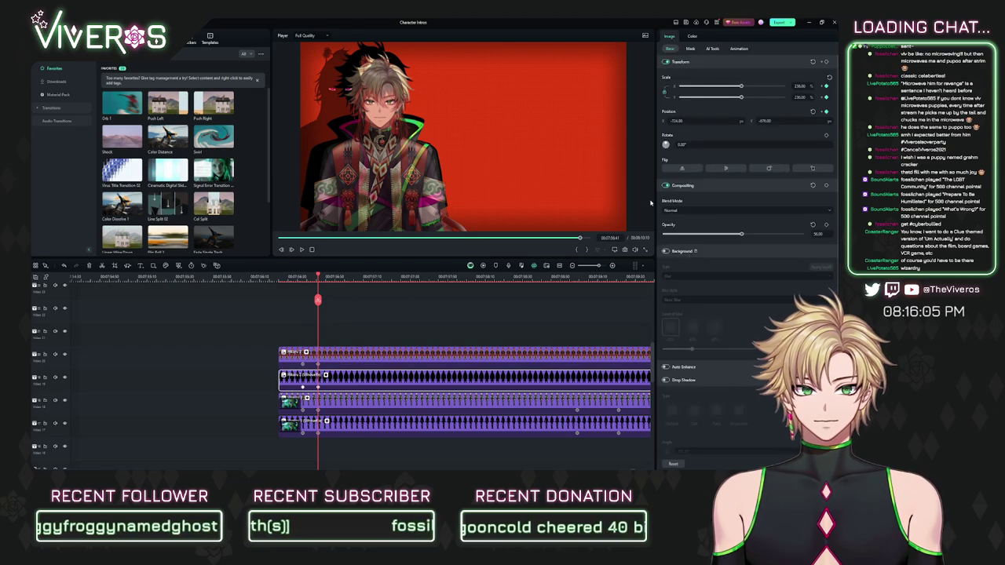
left_click_drag(693, 121, 761, 121)
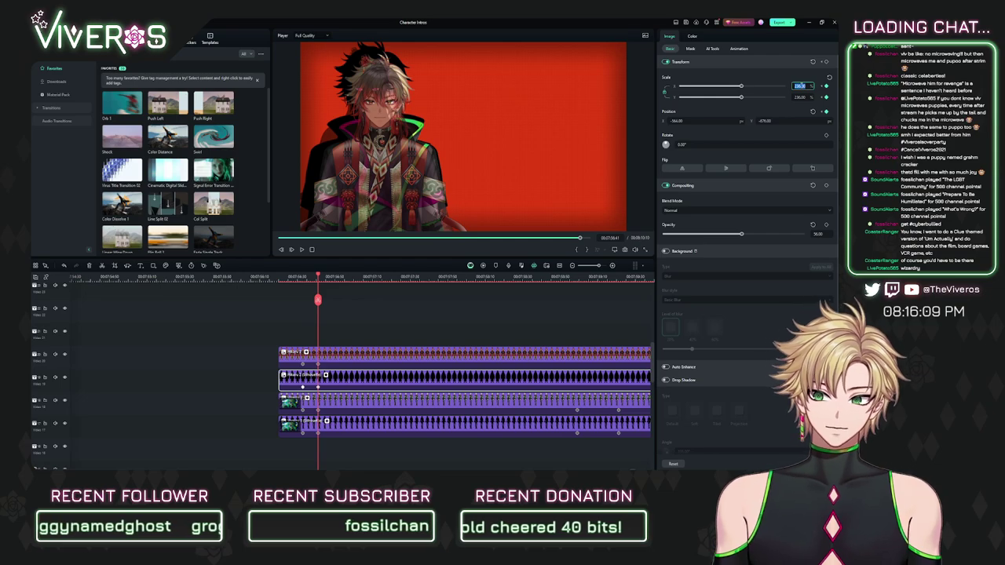
left_click(801, 85)
type("260")
key("Return")
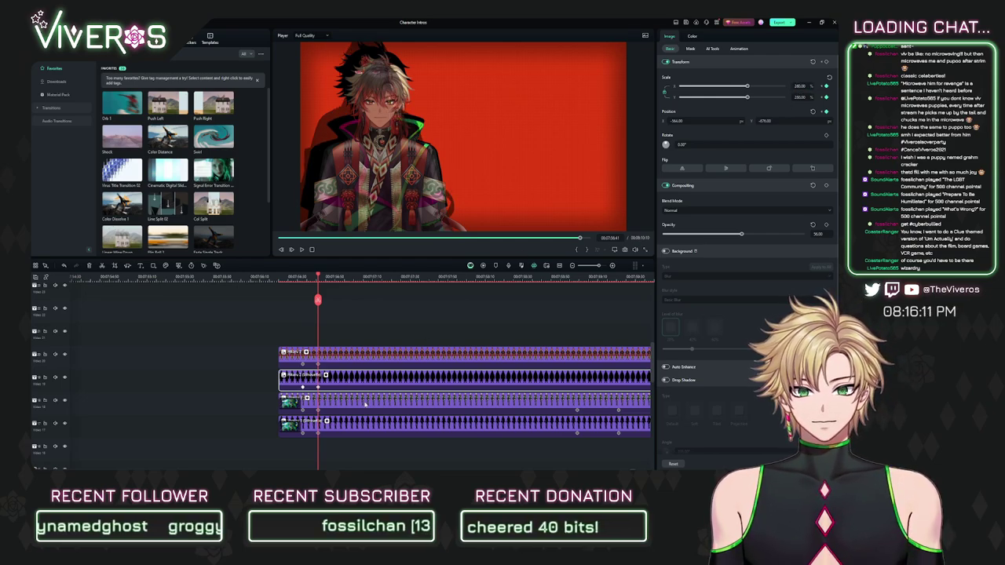
Step: Check the reference silhouette clip, set the red-robed character's silhouette scale to 300%, and lower its vertical position
left_click(357, 425)
left_click(336, 377)
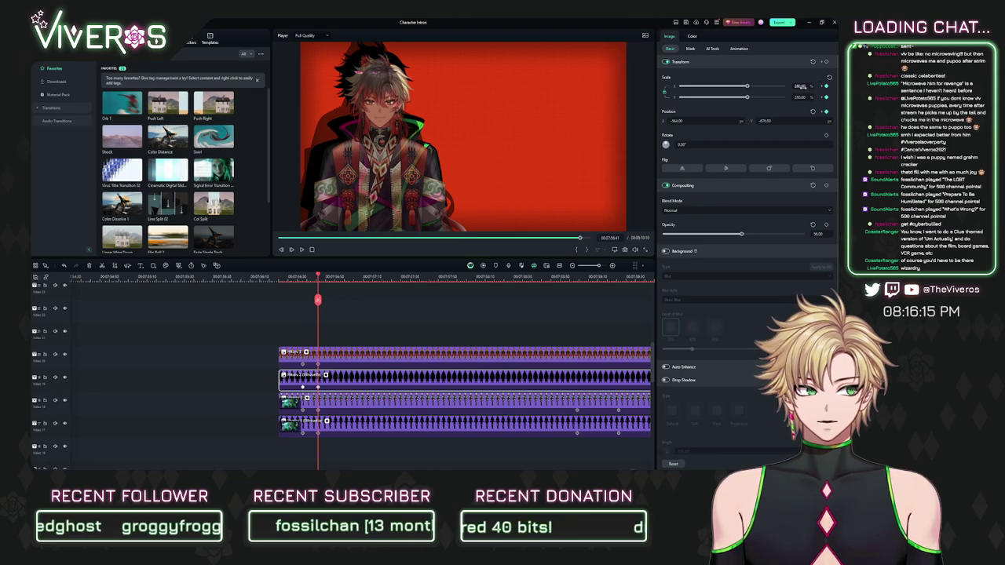
left_click(803, 87)
type("300")
key("Return")
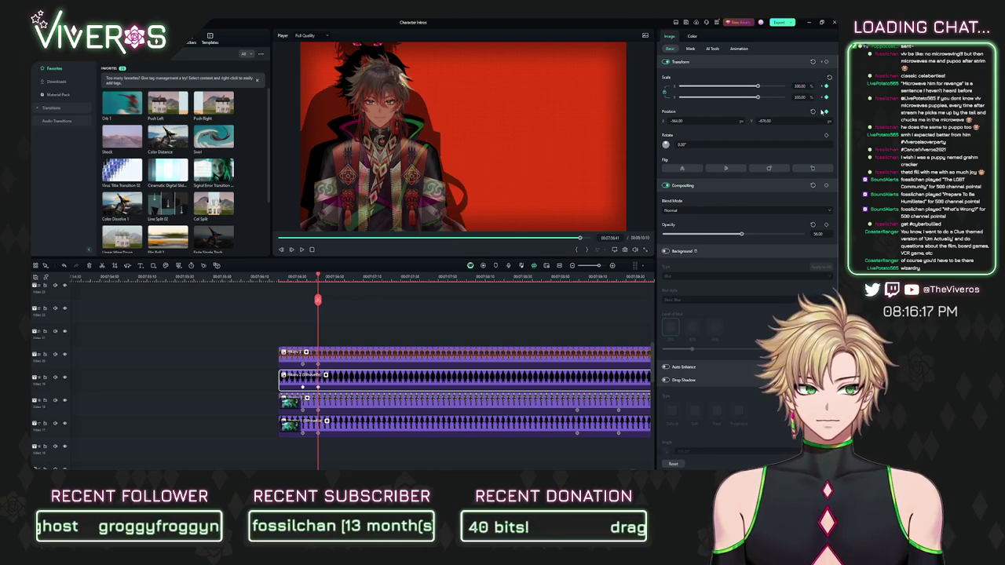
left_click_drag(765, 121, 707, 121)
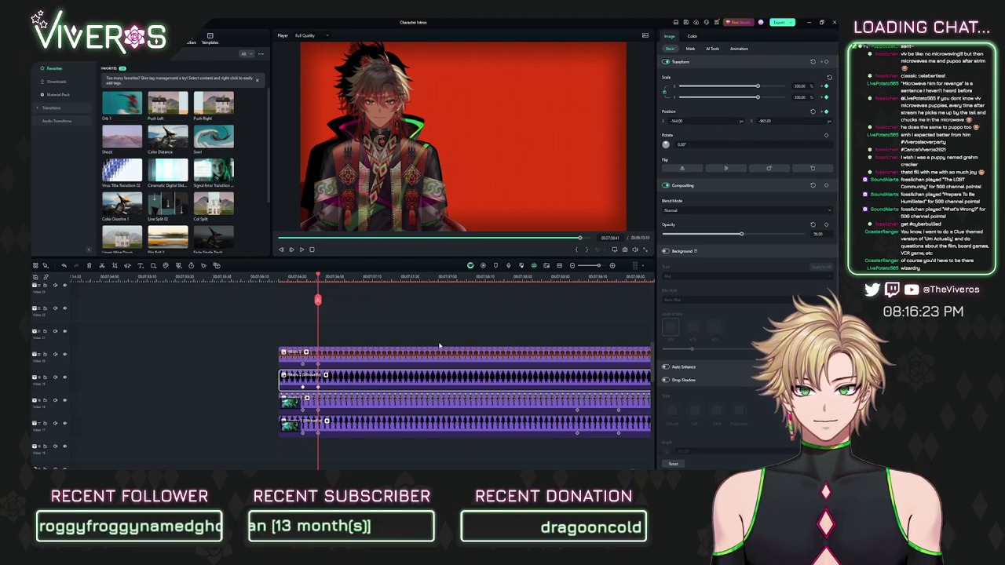
Step: Set the reference character clip's opacity to 0% and fine-tune the silhouette's horizontal and vertical position behind the red-robed character
left_click(380, 409)
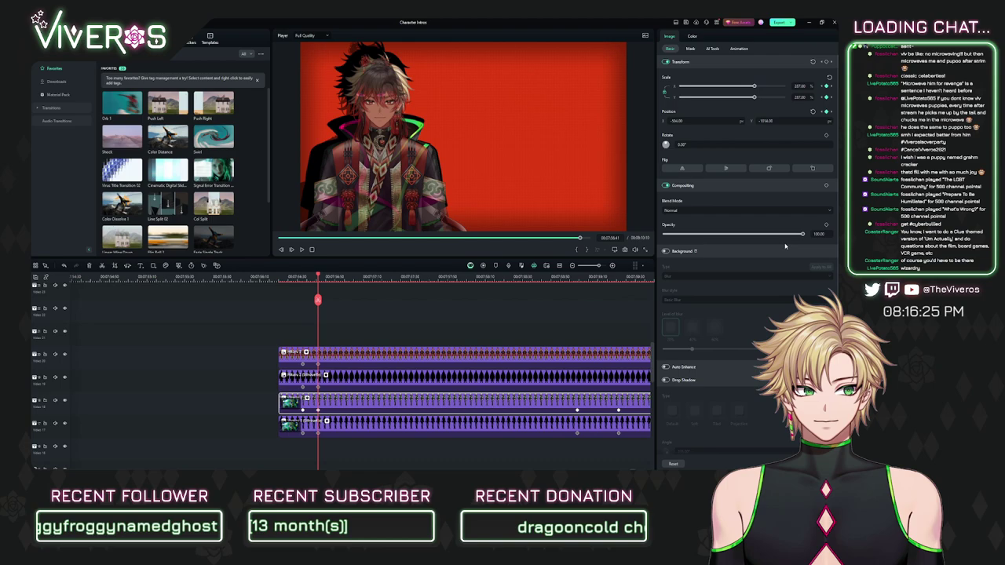
left_click_drag(802, 234, 665, 234)
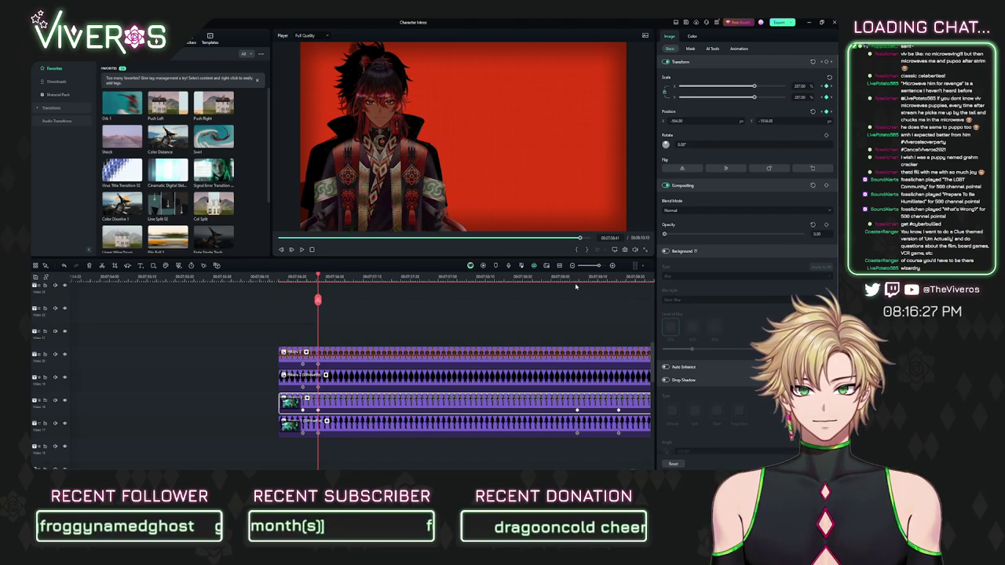
key("Return")
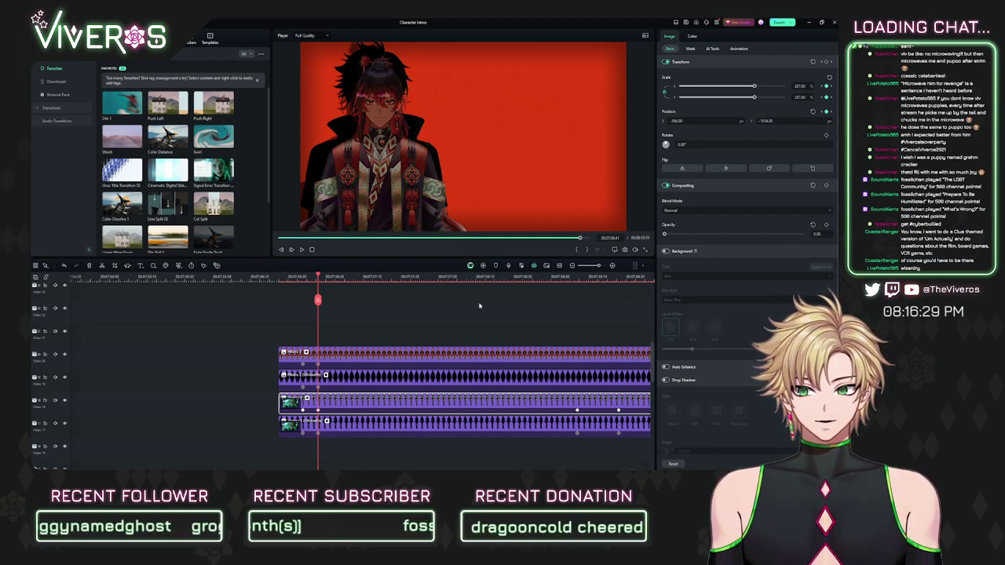
left_click(366, 379)
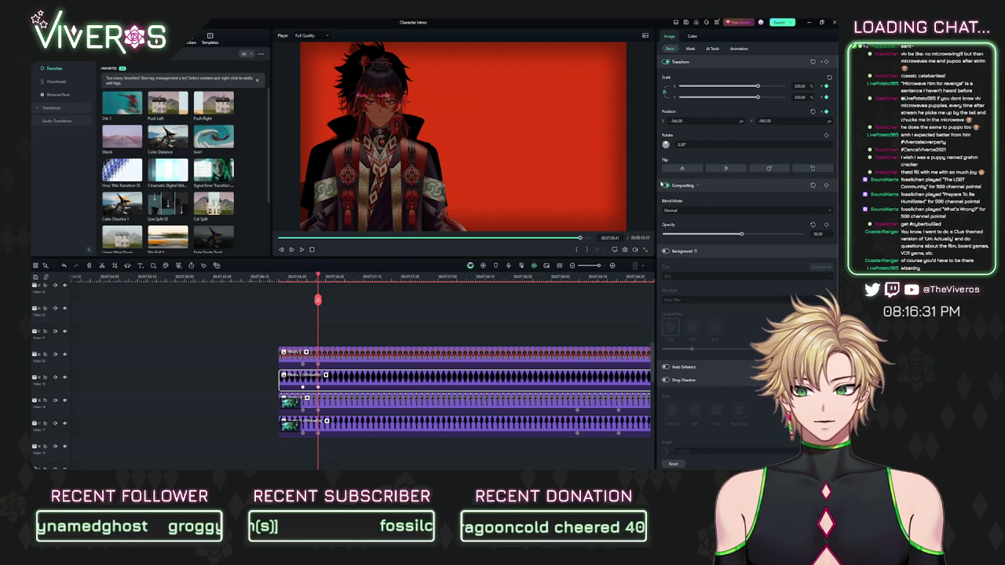
left_click_drag(686, 123, 694, 123)
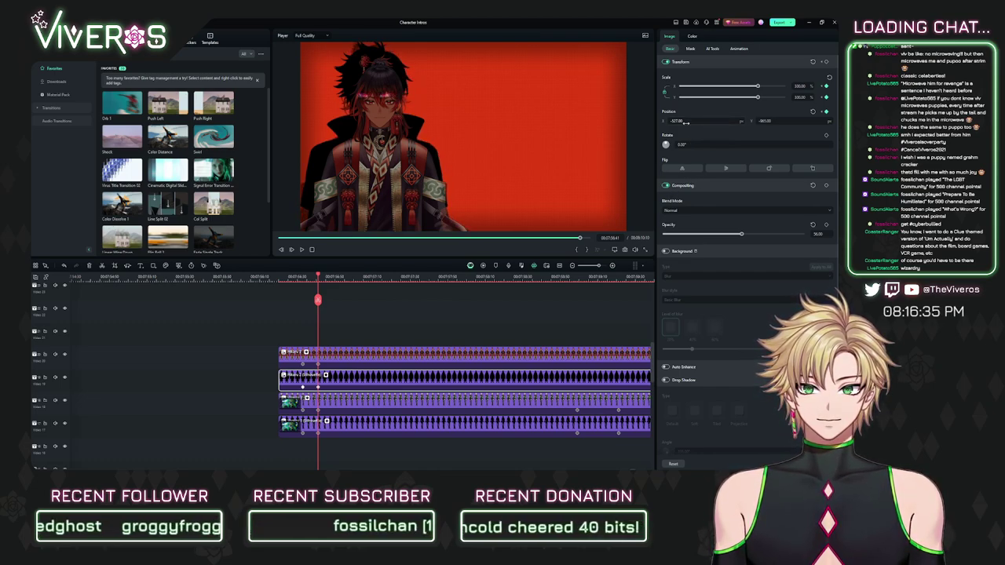
left_click_drag(781, 121, 776, 121)
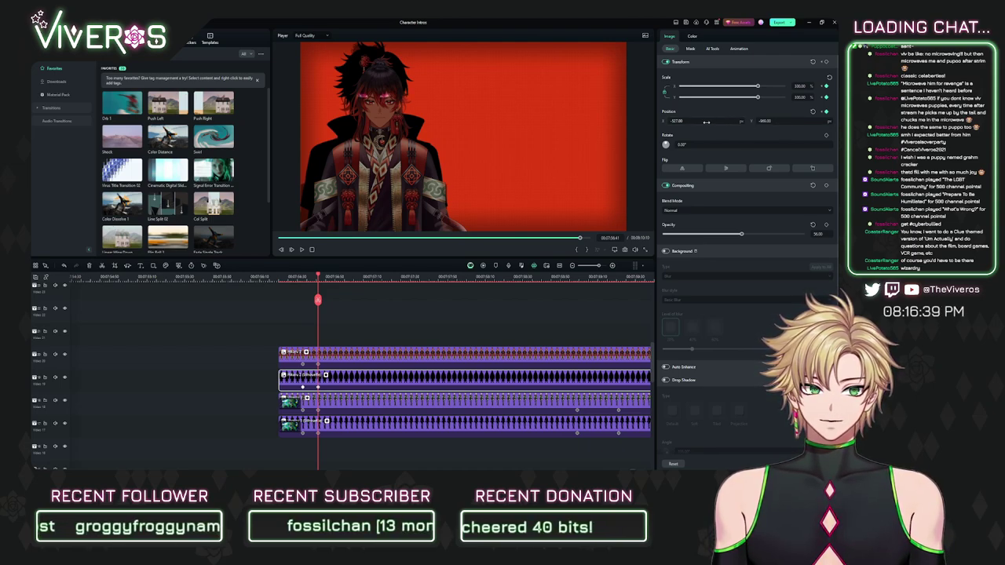
left_click_drag(706, 122, 702, 122)
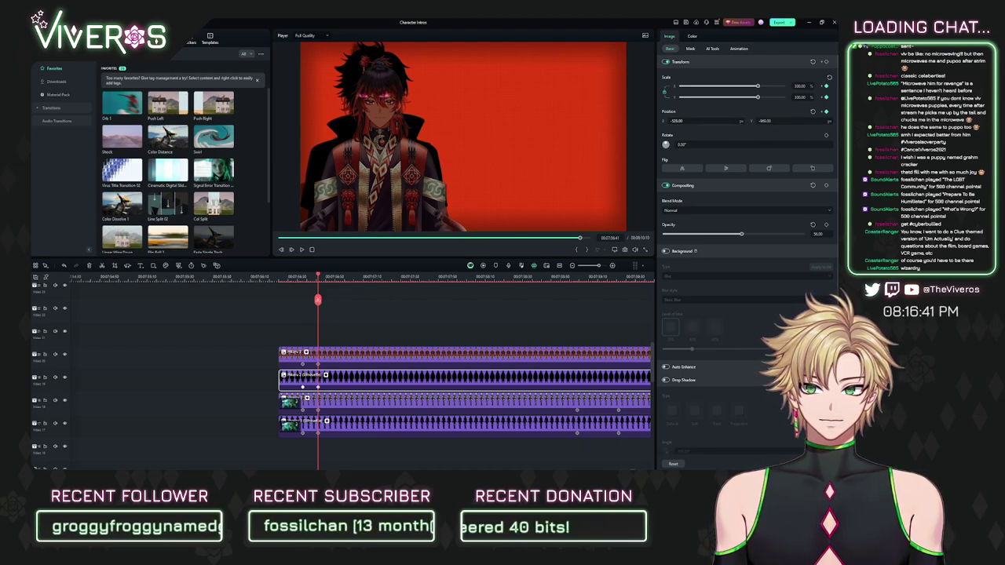
Step: Restore the reference character clip's opacity to 100%
left_click(366, 327)
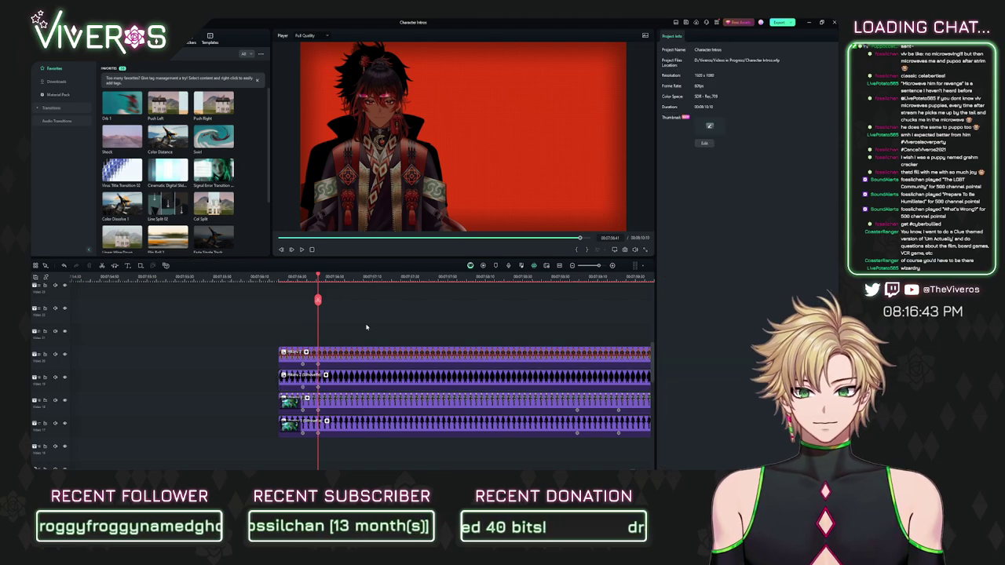
left_click(340, 405)
left_click_drag(666, 234, 806, 234)
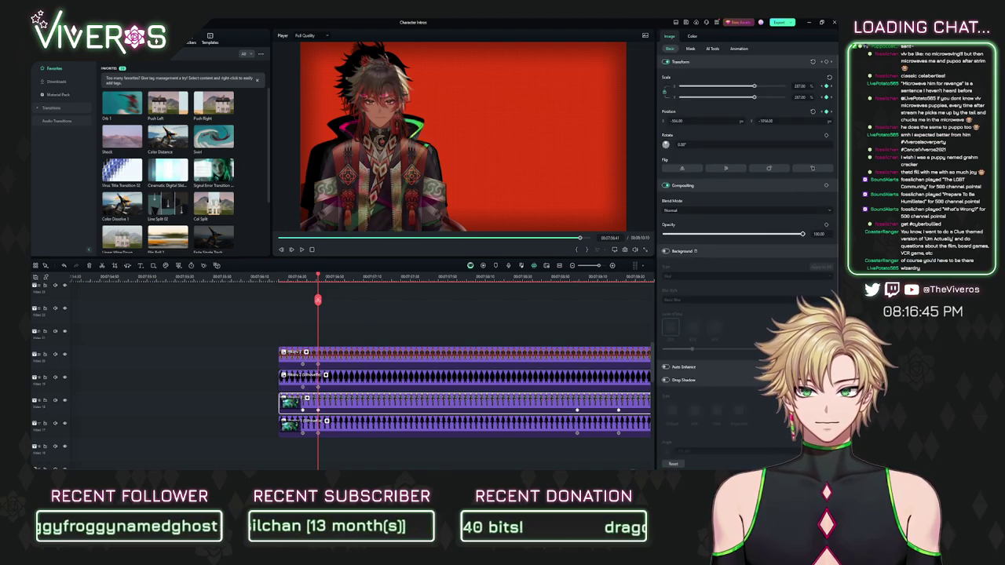
Step: Add scale and position keyframes to the red-robed character and its silhouette at the reference clips' third keyframe
left_click(342, 330)
left_click_drag(505, 325, 465, 326)
scroll(465, 326, "right", 1)
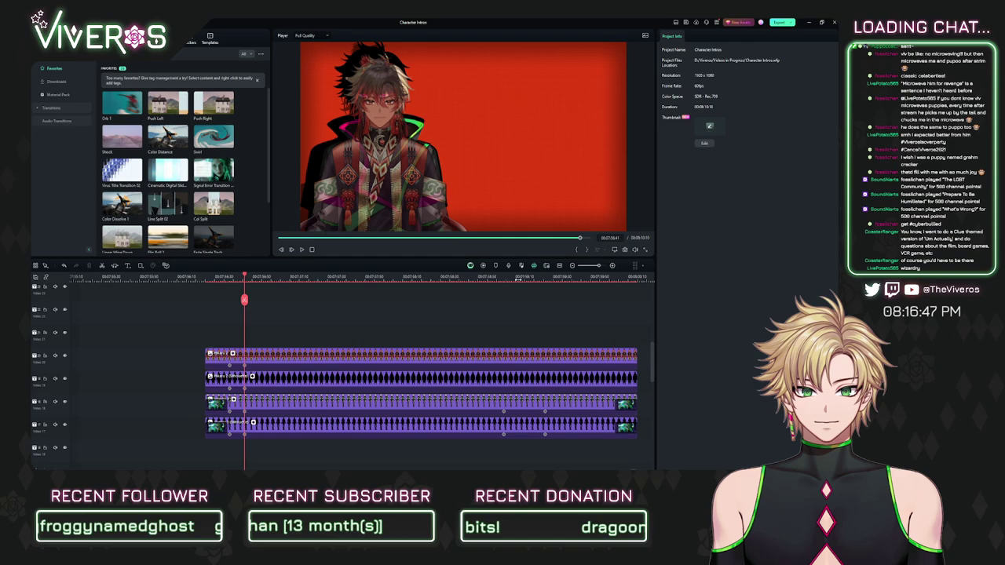
left_click(504, 279)
left_click_drag(524, 301, 560, 382)
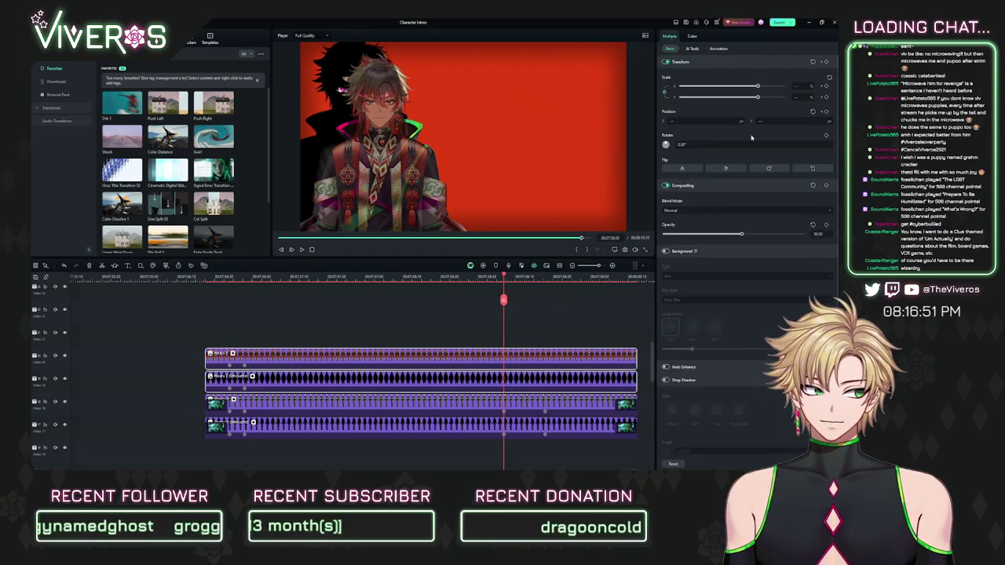
left_click(827, 87)
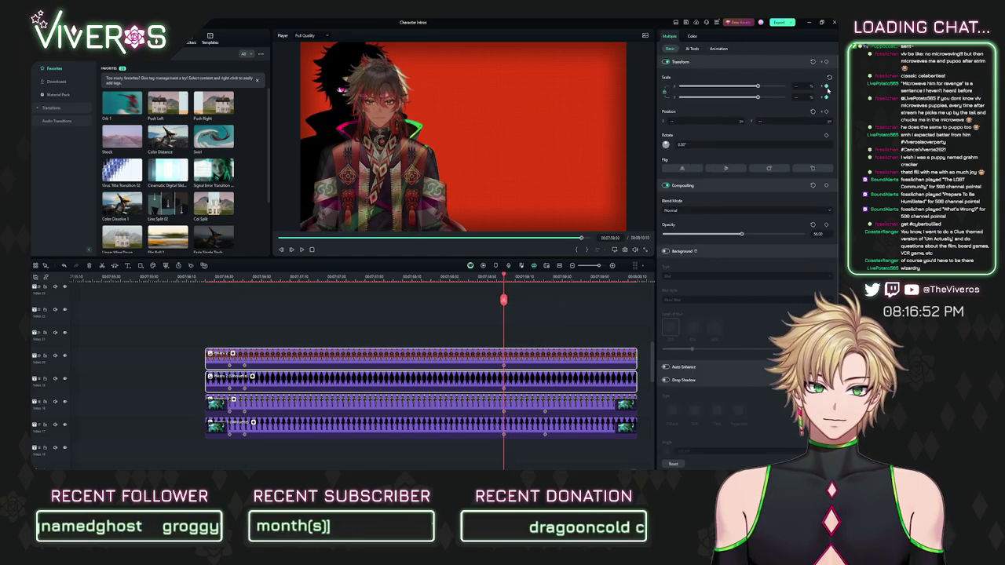
left_click(540, 331)
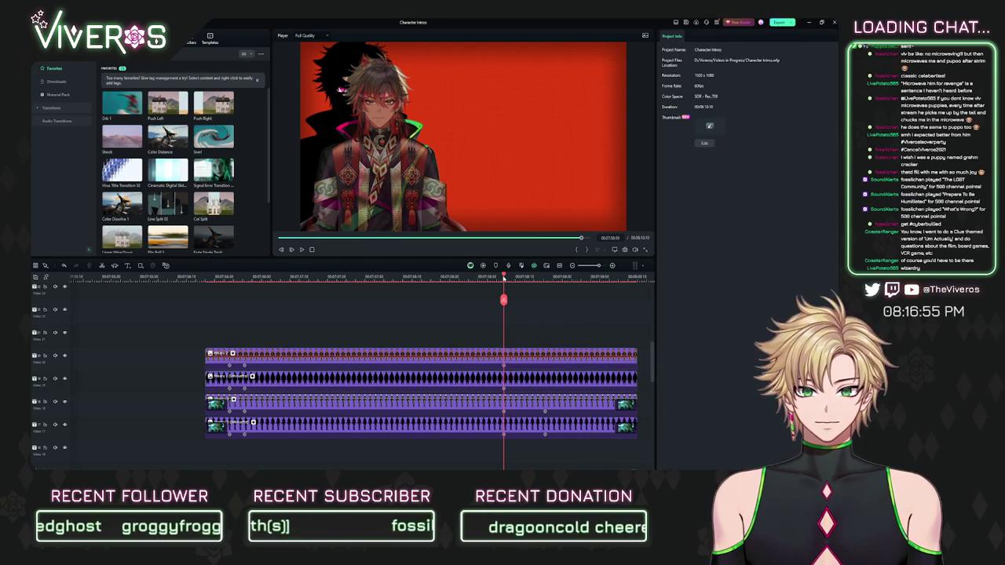
Step: Compare with the reference clip, set the red-robed character's scale to 280% at the third keyframe, and shift its position to line up
left_click(529, 359)
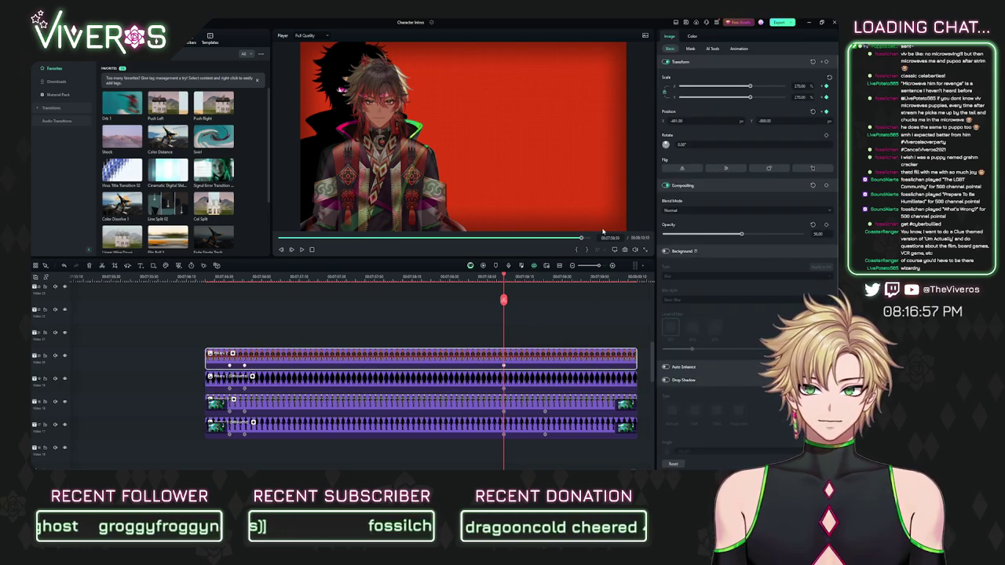
left_click(440, 405)
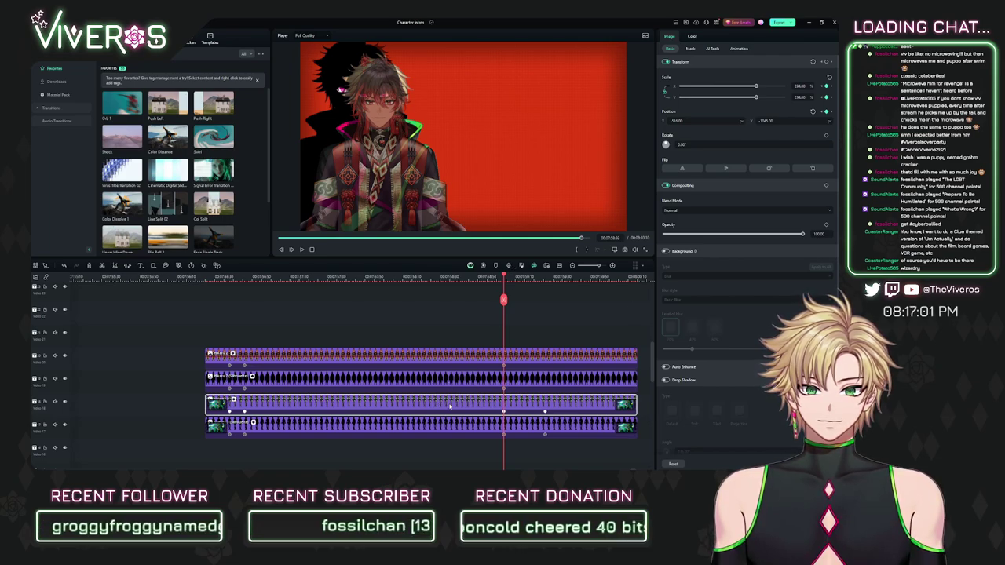
left_click(243, 277)
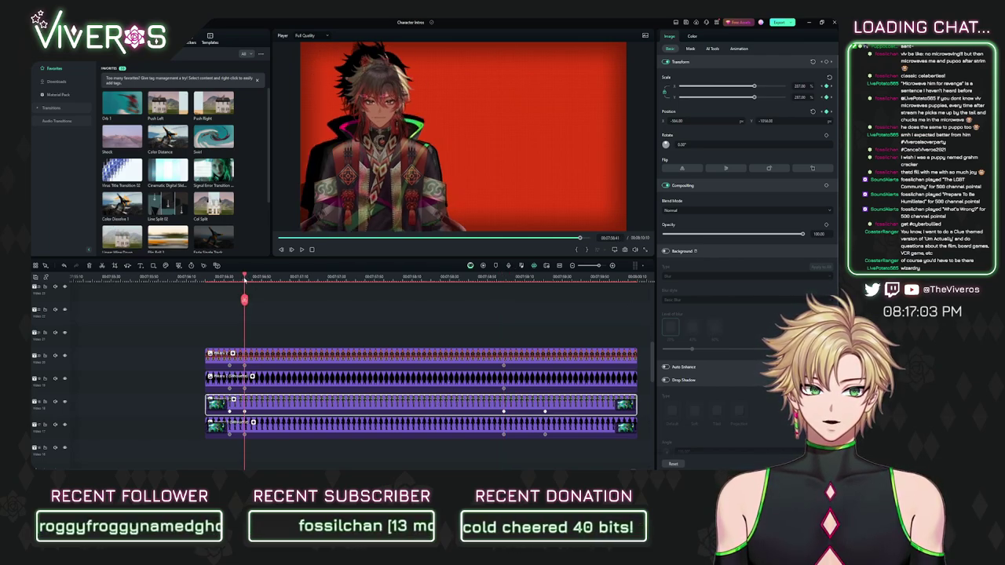
left_click_drag(244, 279, 504, 317)
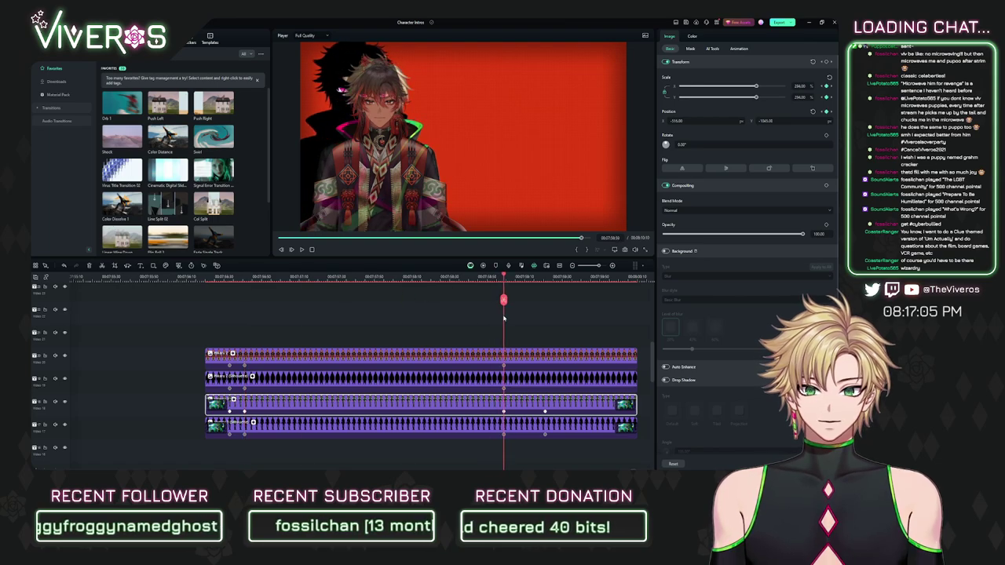
left_click(523, 359)
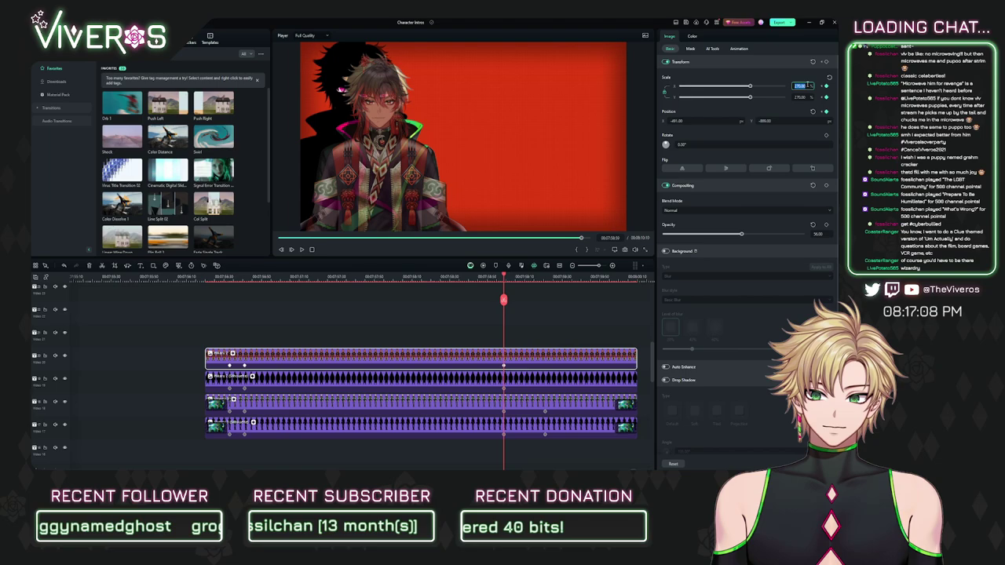
type("280")
key("Return")
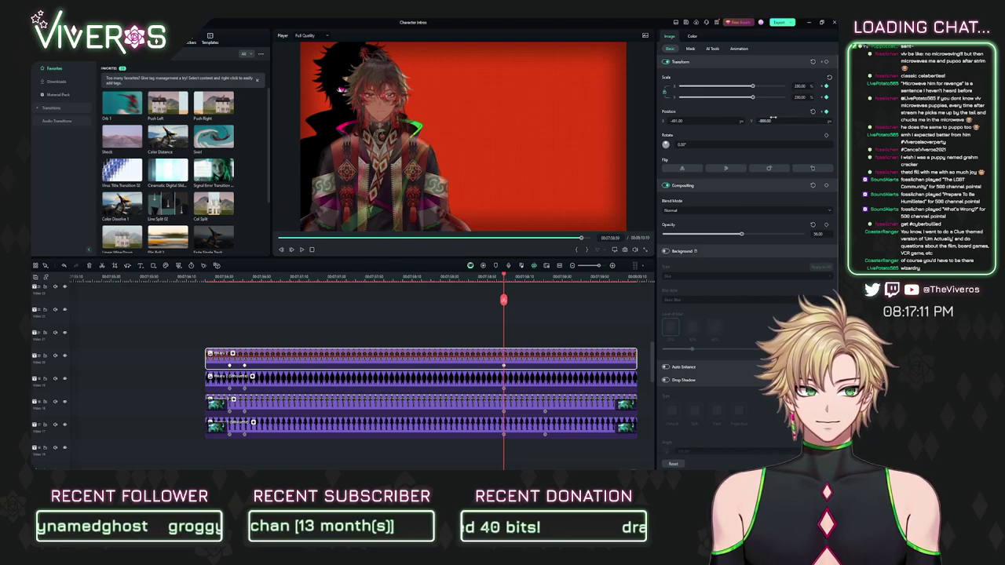
left_click_drag(773, 120, 699, 121)
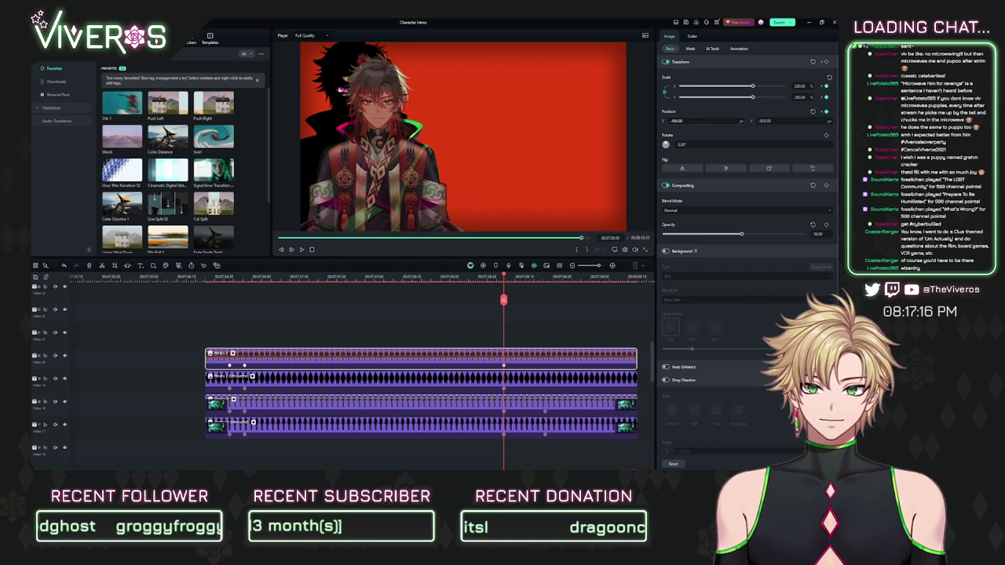
Step: Set the red-robed character's scale to 278% at the third keyframe and nudge its vertical position
left_click(801, 86)
type("278")
key("Return")
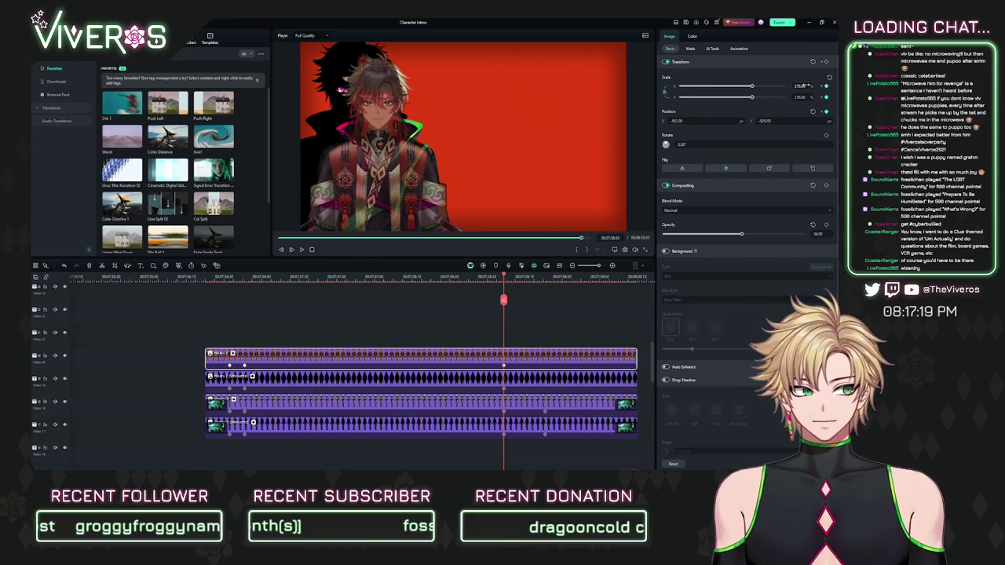
left_click_drag(765, 121, 770, 120)
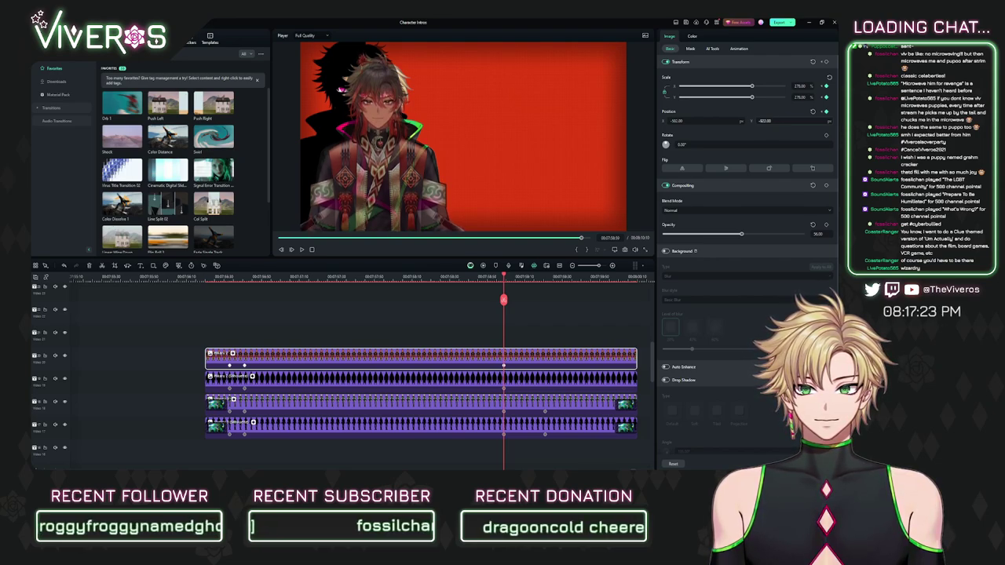
Step: Shift the red-robed silhouette away from the character horizontally, enlarge it to about 370%, and lower it at the third keyframe
left_click(462, 378)
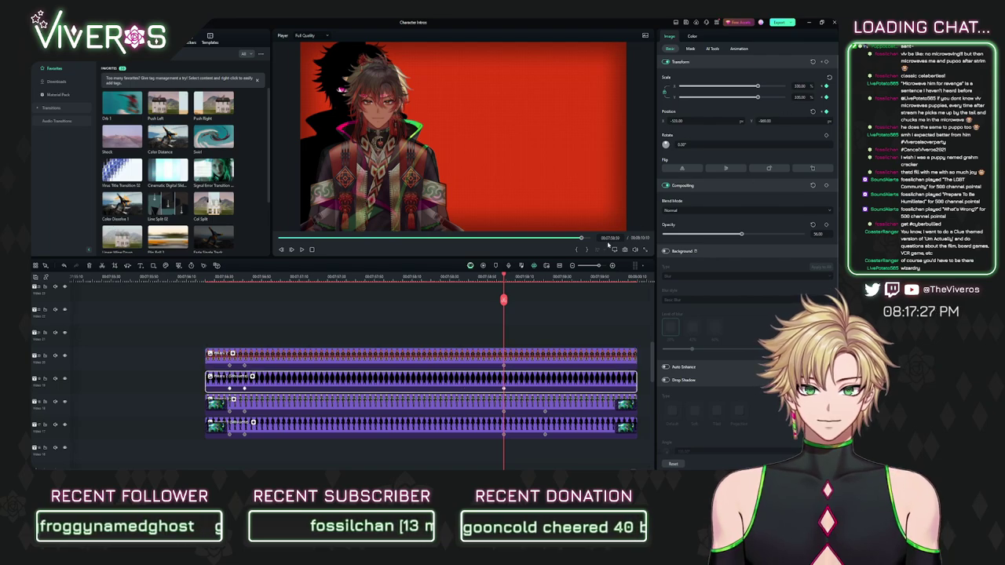
left_click_drag(695, 122, 686, 122)
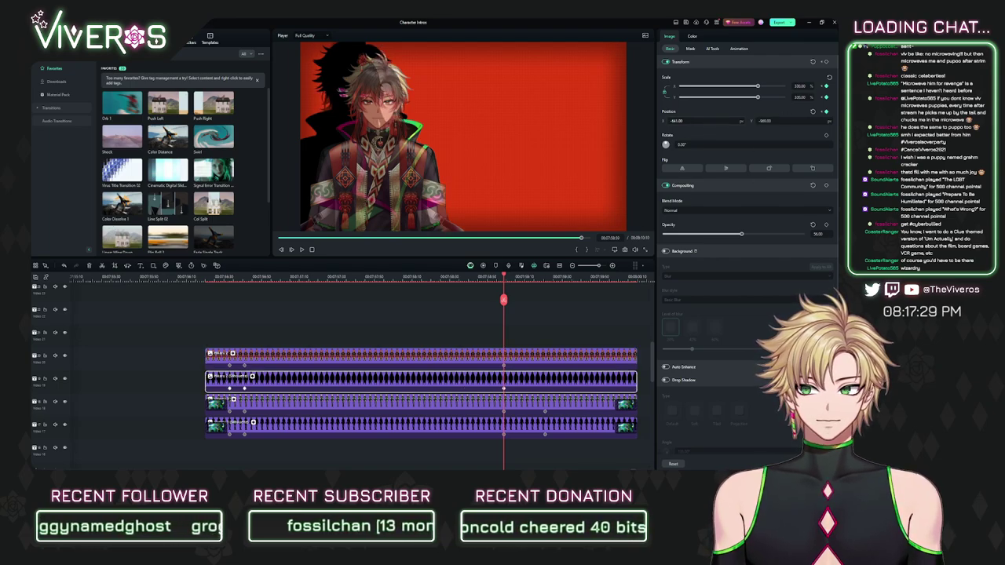
left_click_drag(809, 86, 838, 86)
left_click_drag(766, 121, 667, 121)
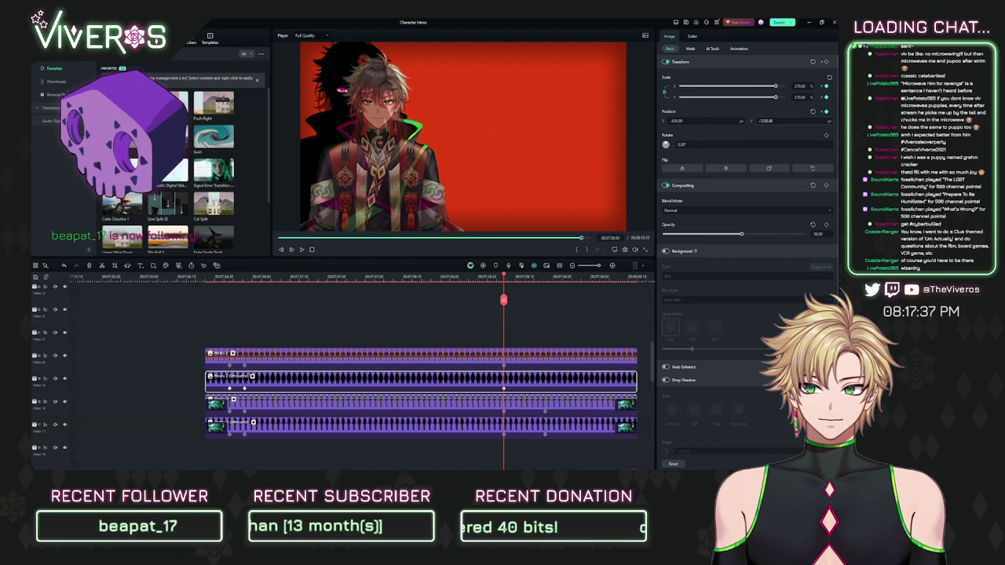
Step: Set the reference character clip's opacity to 0% and refine the red-robed silhouette's scale and position against the reference silhouette
left_click(493, 405)
left_click_drag(803, 234, 665, 234)
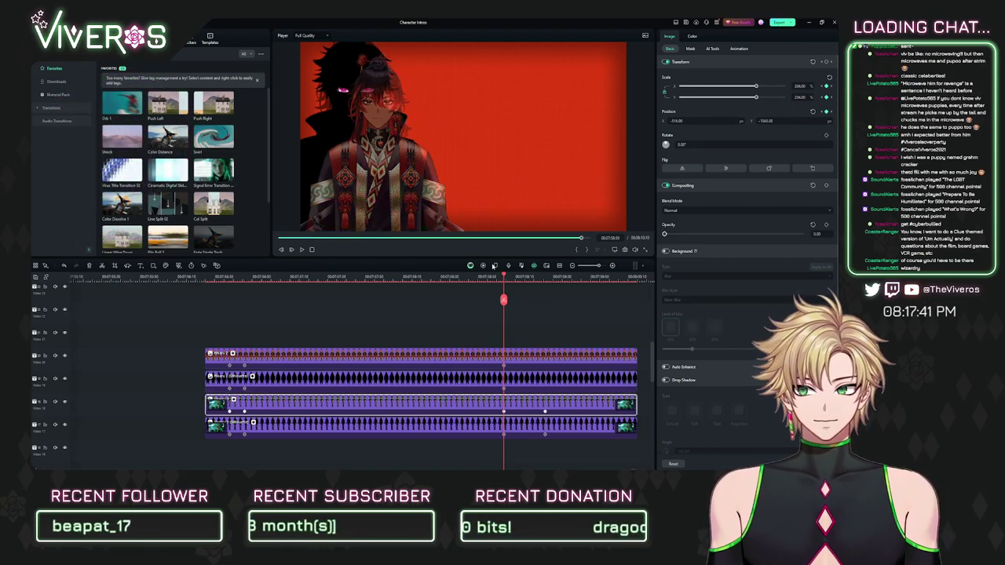
left_click(443, 382)
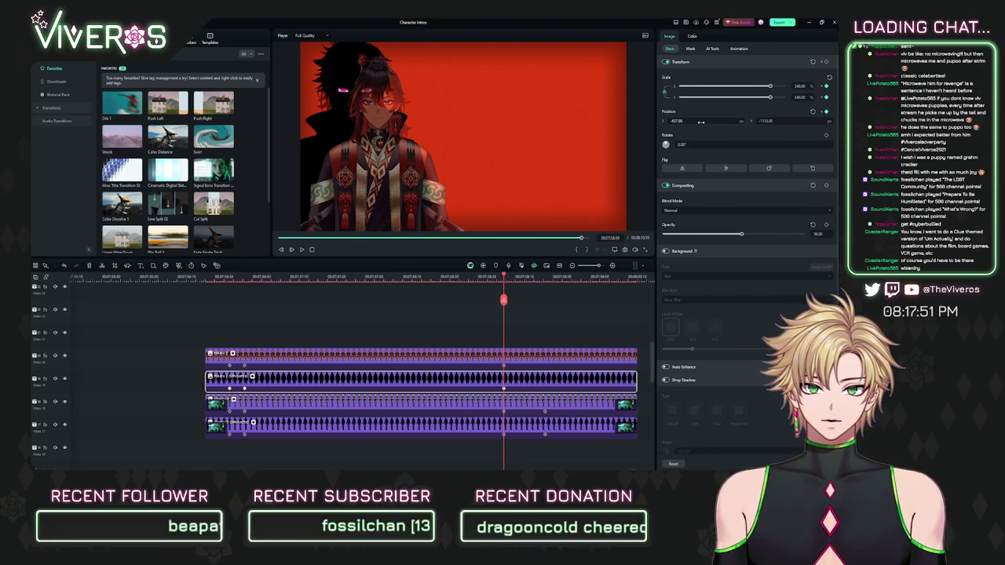
Step: Try a 245% scale on the red-robed silhouette with a raised vertical position
left_click(801, 86)
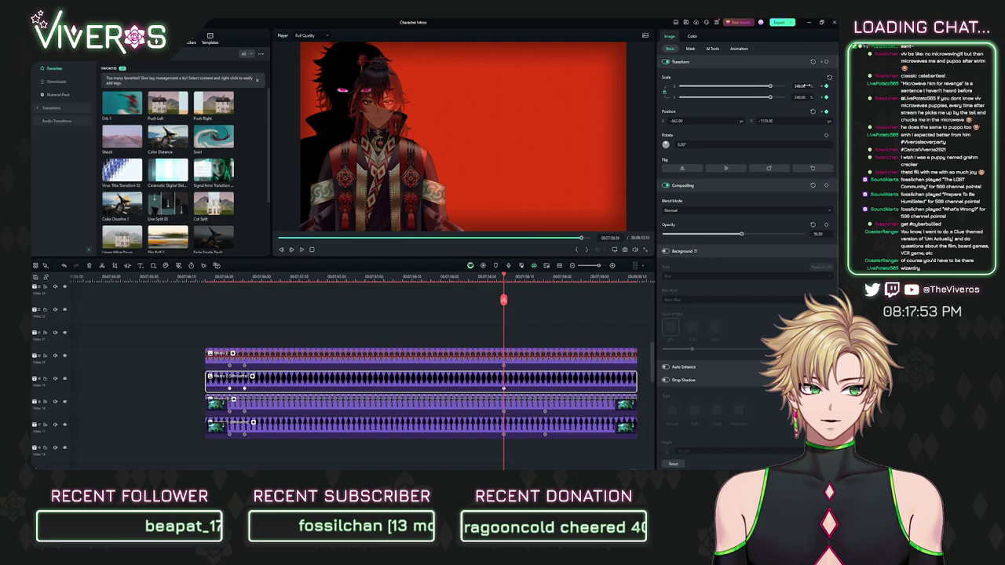
type("245")
key("Return")
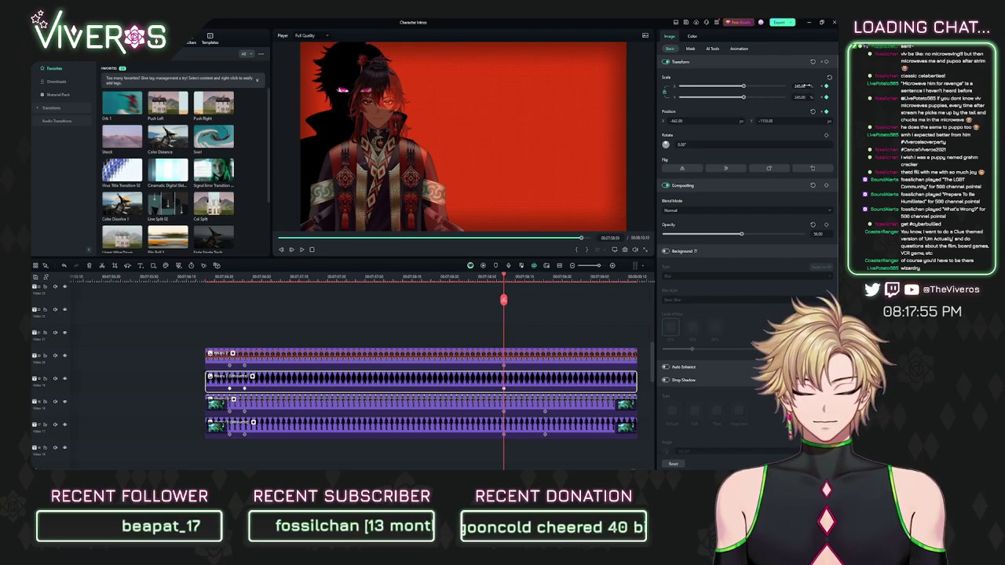
left_click_drag(774, 126, 789, 96)
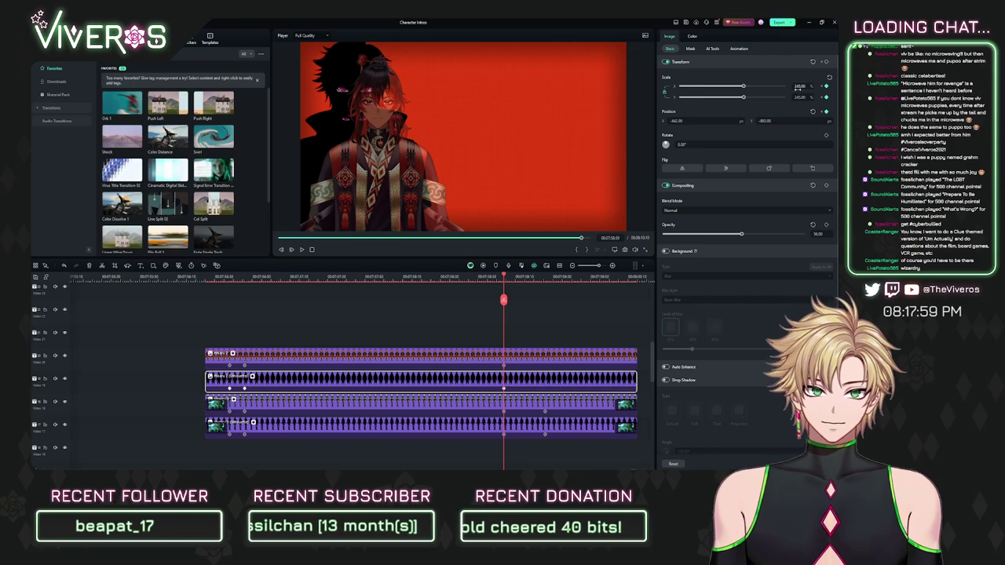
Step: Set the red-robed silhouette's scale to 345%, realign its vertical and horizontal position, and check the frame in an enlarged preview
left_click(798, 86)
type("345")
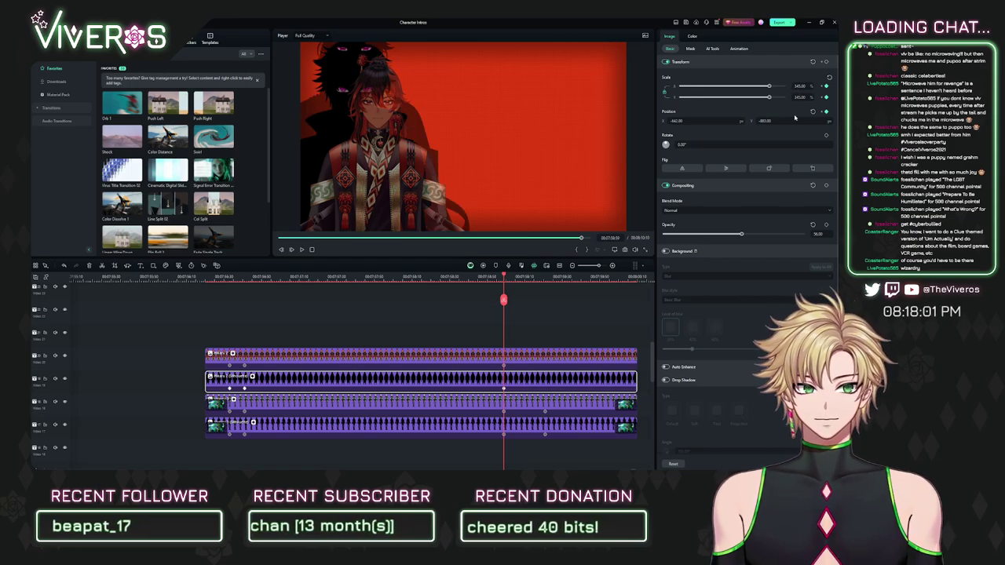
key("Return")
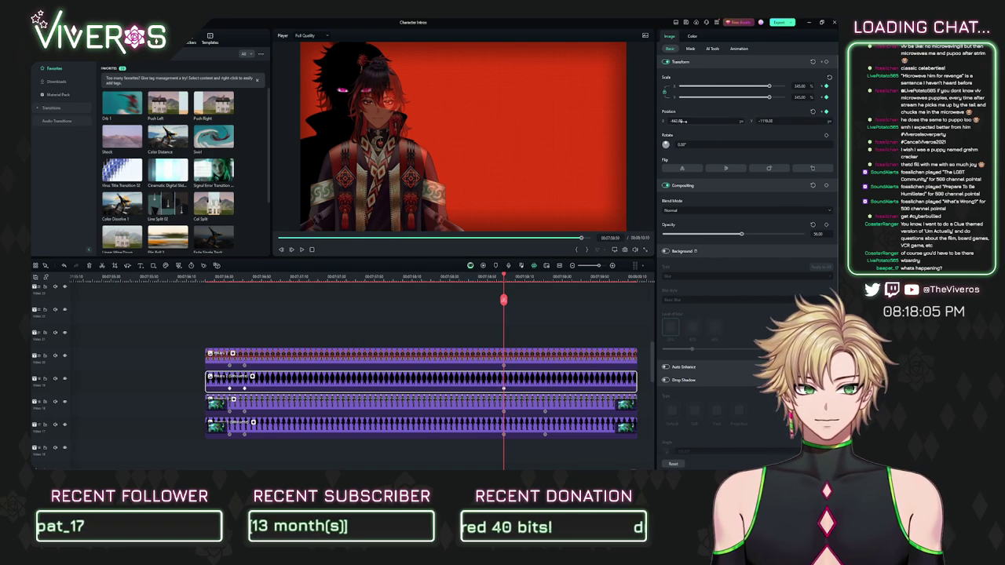
mouse_move(678, 121)
left_mouse_down()
mouse_move(687, 121)
mouse_move(679, 121)
left_mouse_up()
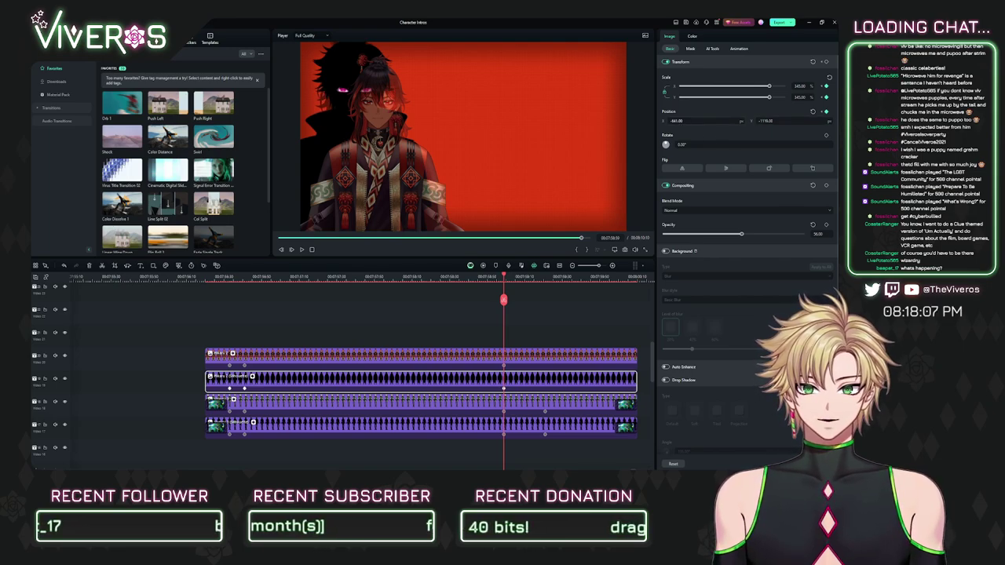
left_click(516, 327)
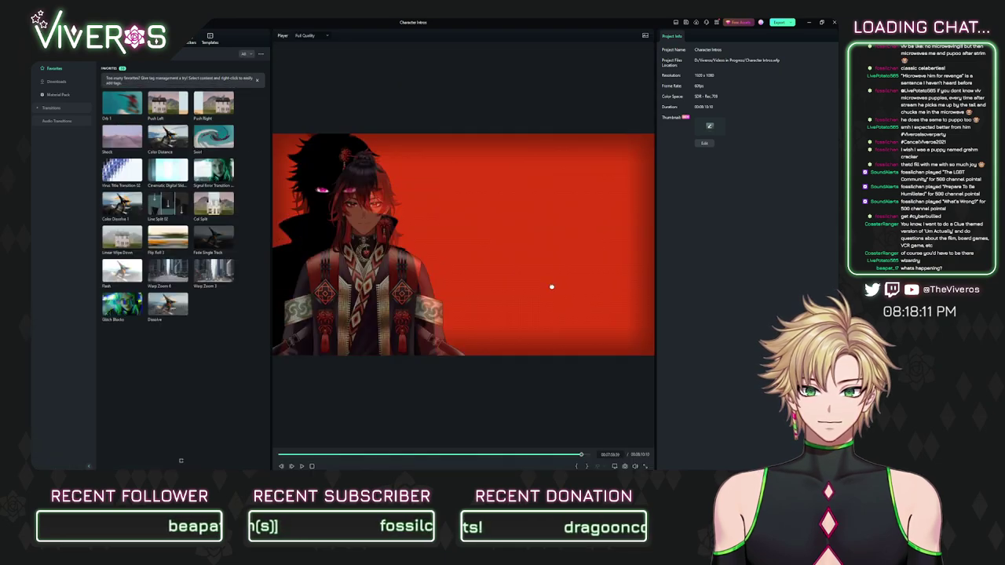
left_click_drag(551, 287, 495, 277)
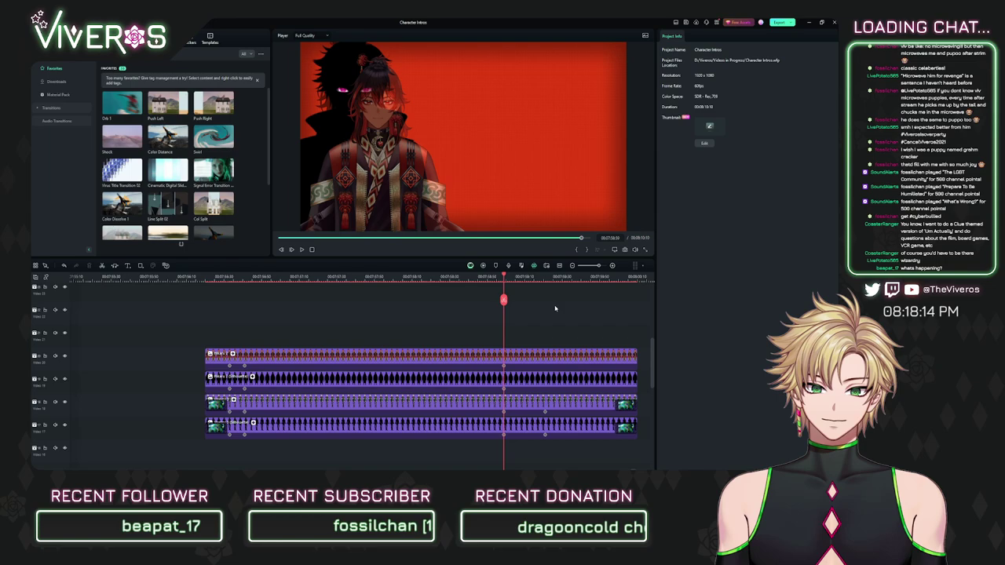
Step: Go to the reference clips' fourth keyframe and restore the reference character clip's opacity to 100%
left_click(533, 291)
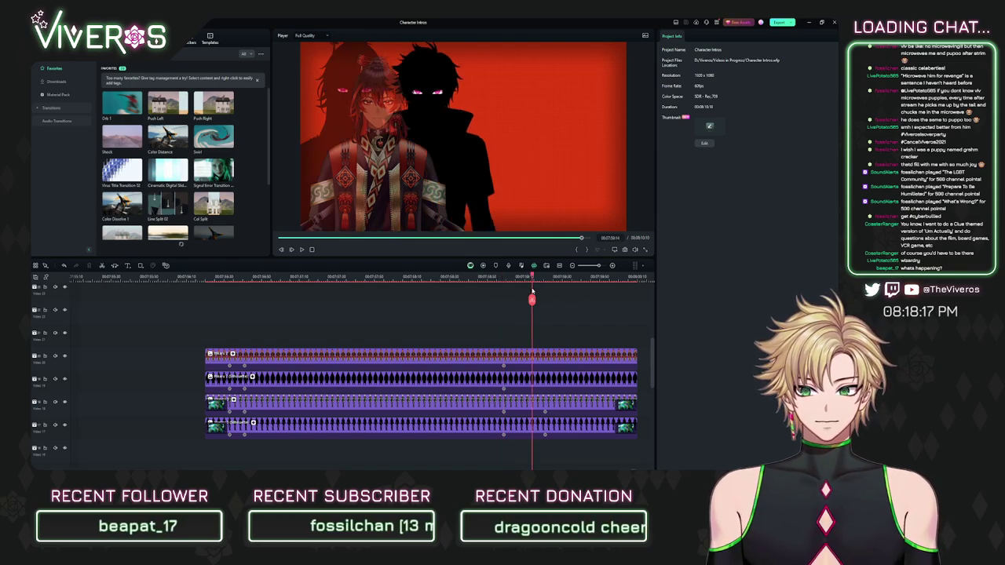
left_click_drag(532, 290, 545, 291)
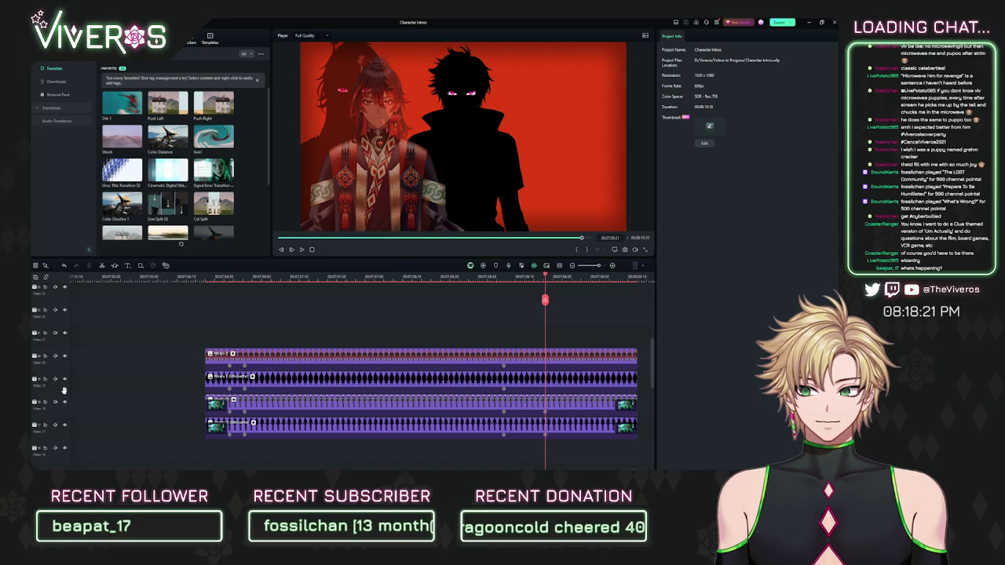
left_click(236, 405)
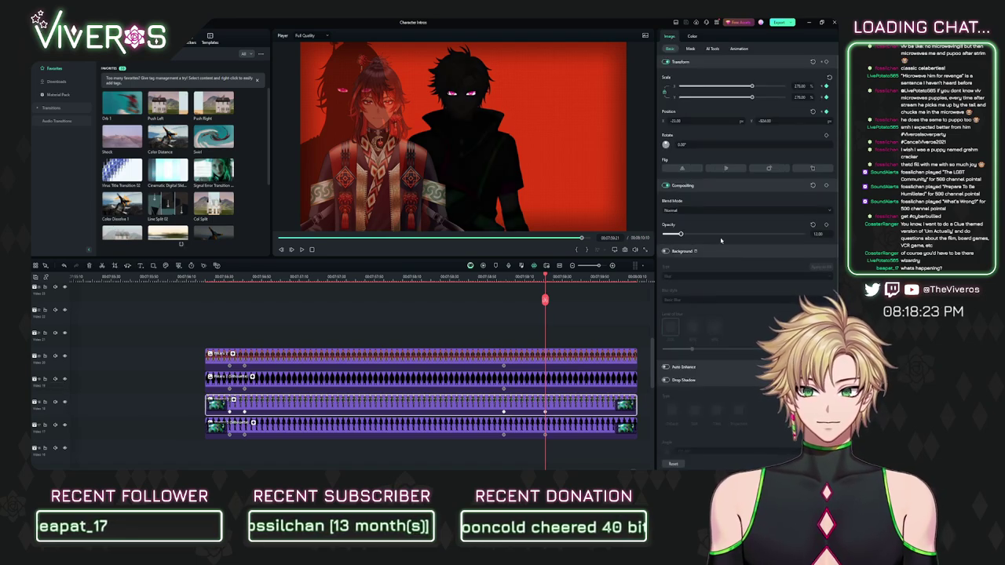
left_click_drag(721, 240, 806, 234)
Step: Add scale and position keyframes to the red-robed character and its silhouette at the reference clips' fourth keyframe
left_click(539, 381)
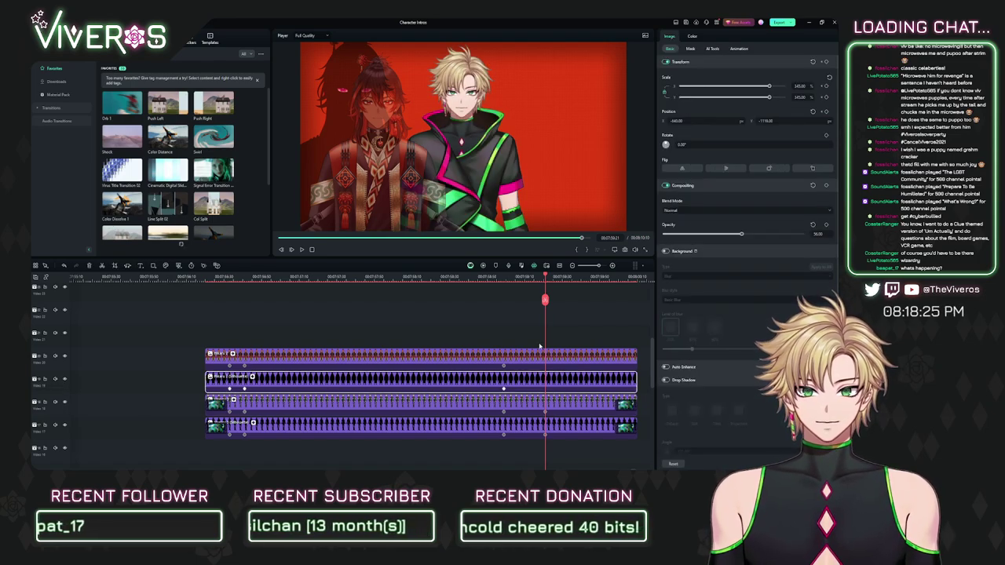
left_click_drag(539, 345, 595, 383)
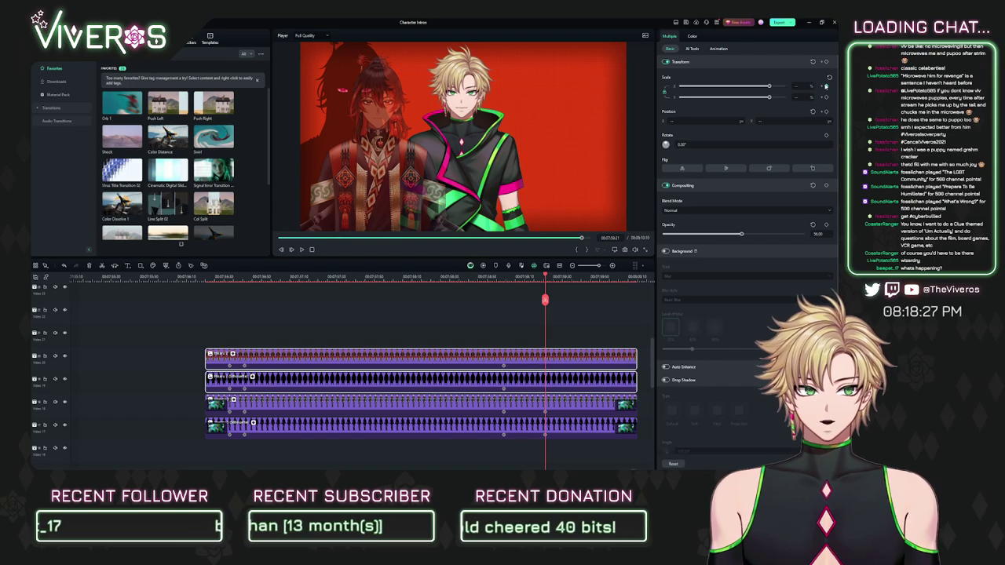
left_click(827, 86)
left_click(826, 111)
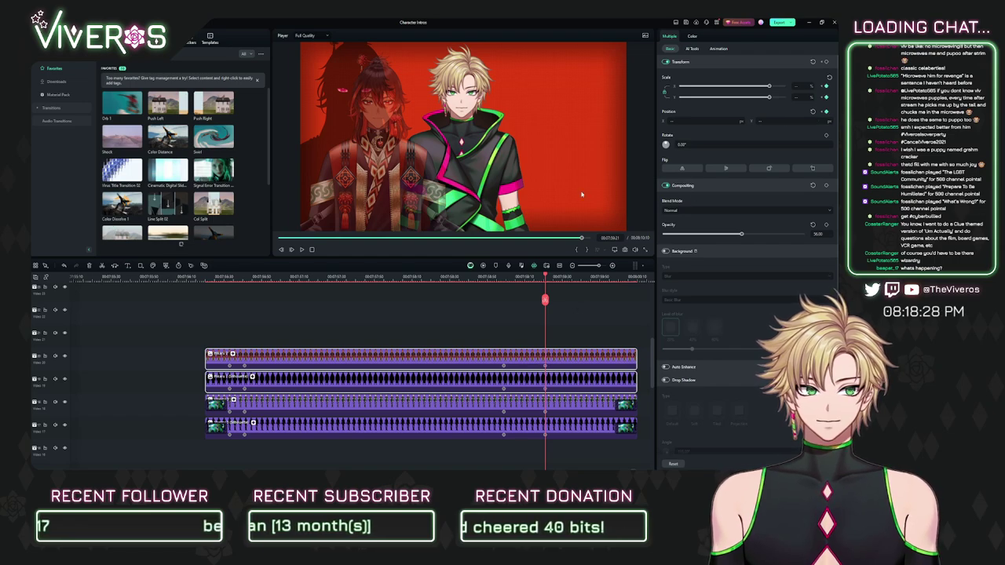
Step: At the fourth keyframe, match the red-robed character and silhouette to their first keyframe: scale 252%, horizontal position 0, vertical position -768
left_click(229, 278)
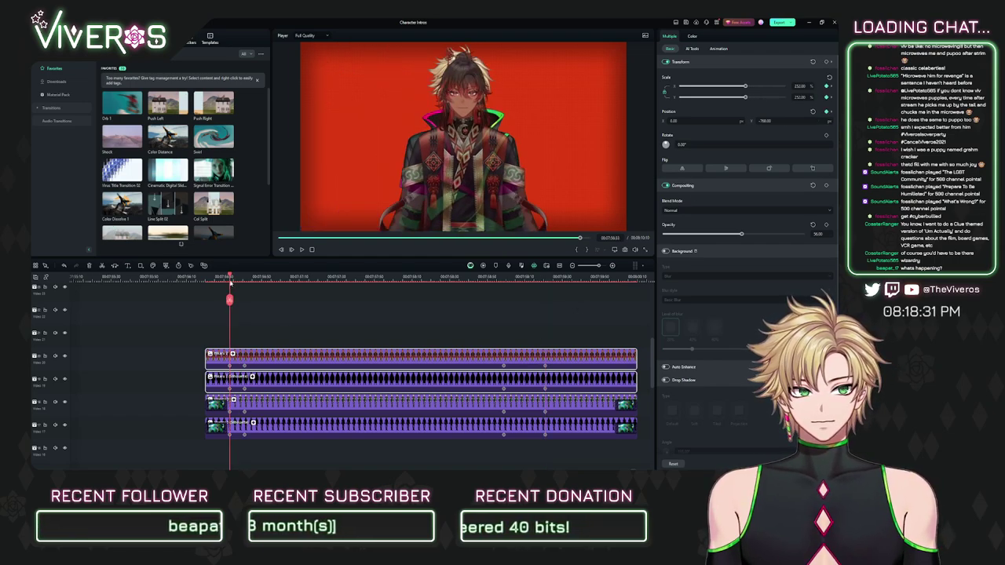
left_click_drag(230, 284, 545, 316)
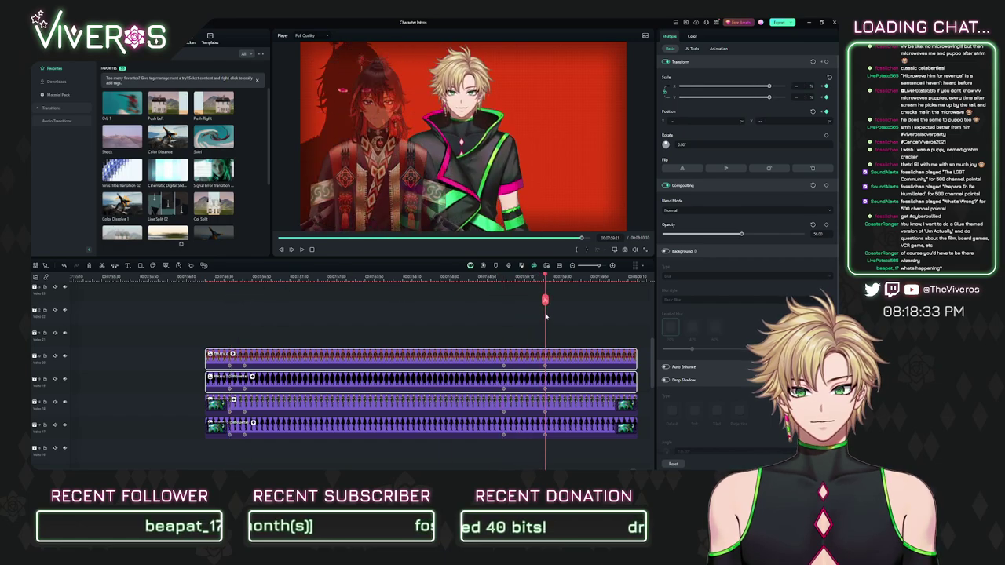
left_click(797, 86)
type("252")
left_click(709, 121)
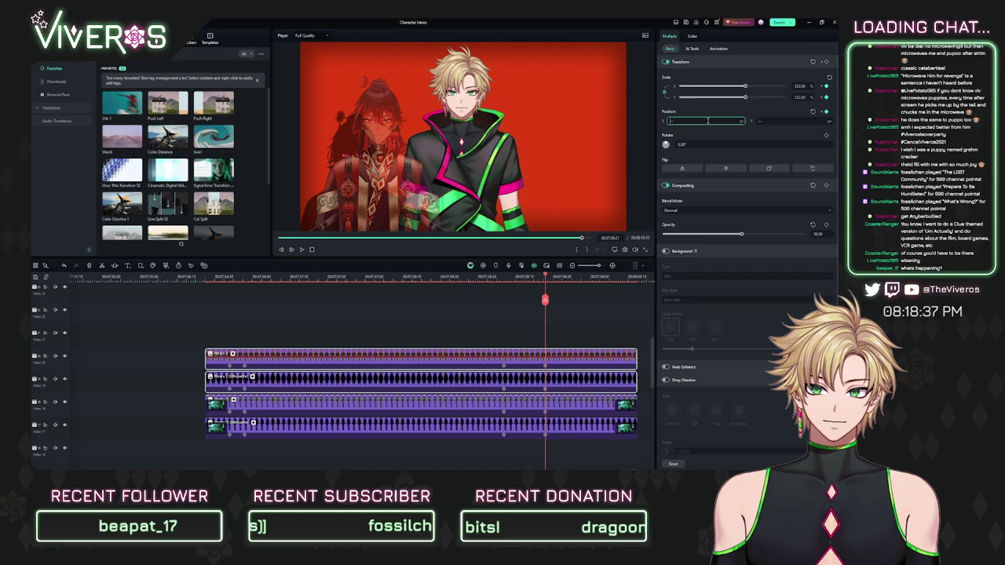
type("0")
key("Return")
left_click(772, 121)
type("-")
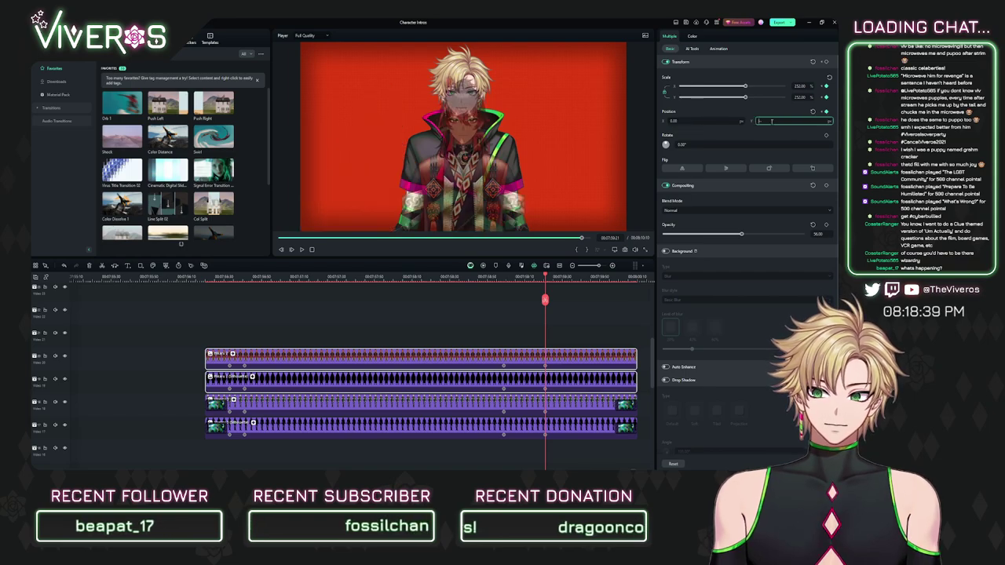
type("768")
key("Return")
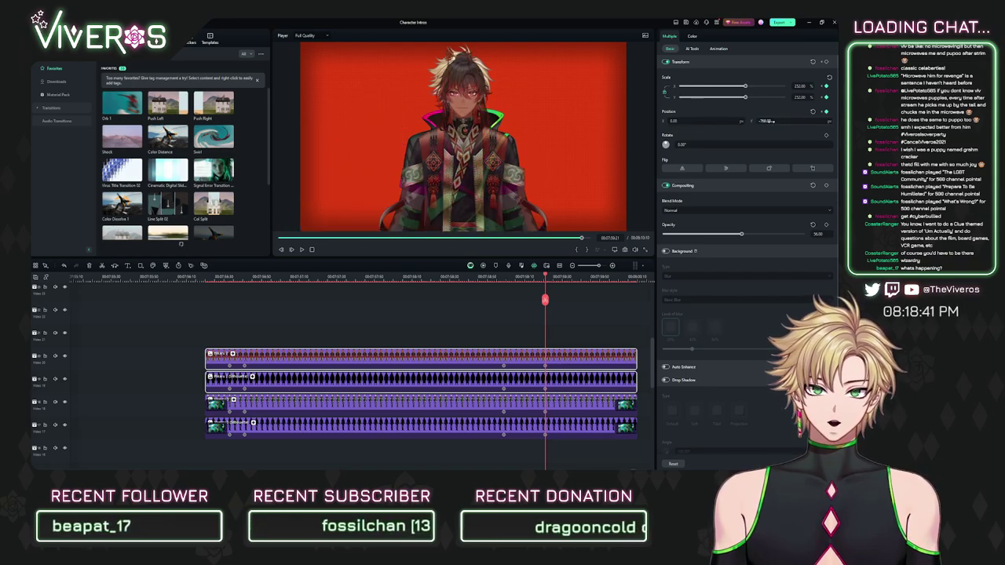
Step: Compare the red-robed character's framing at its first and fourth keyframes
left_click(230, 278)
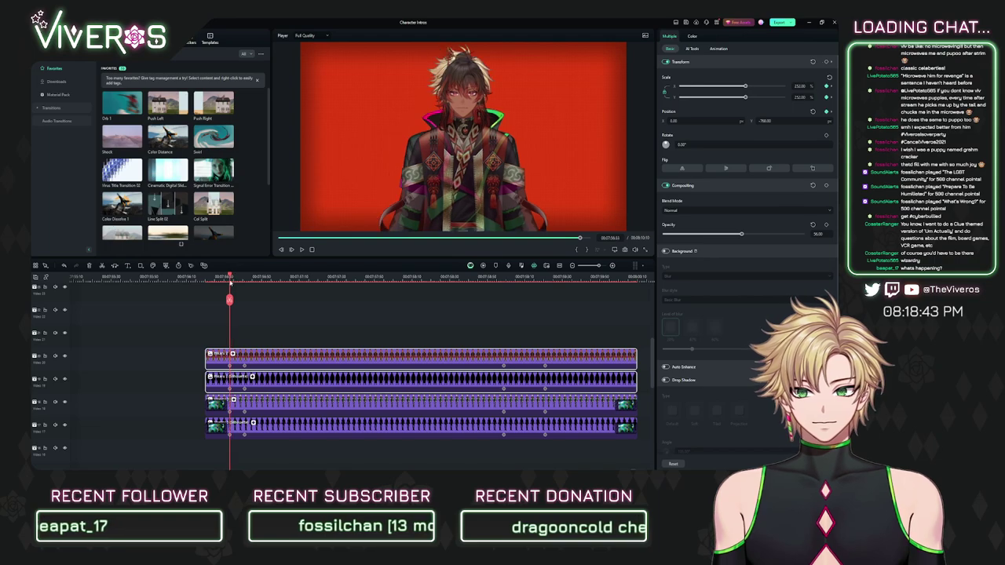
key("space")
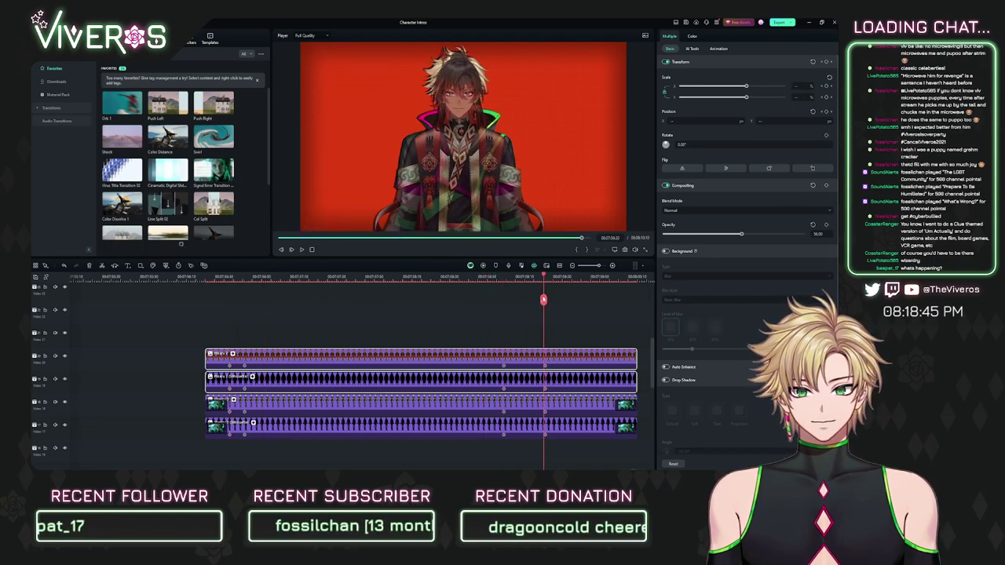
scroll(477, 298, "down", 2)
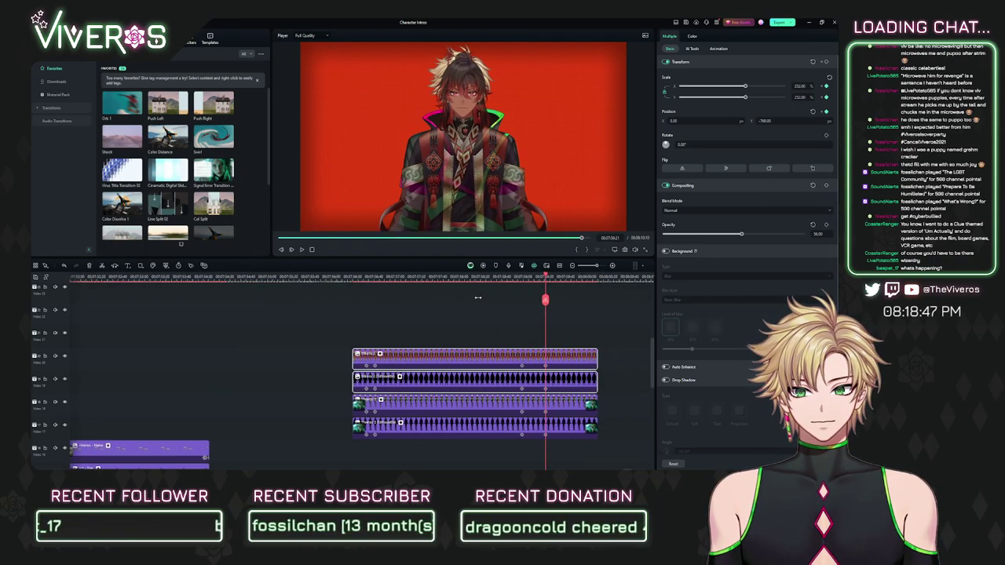
scroll(477, 298, "up", 2)
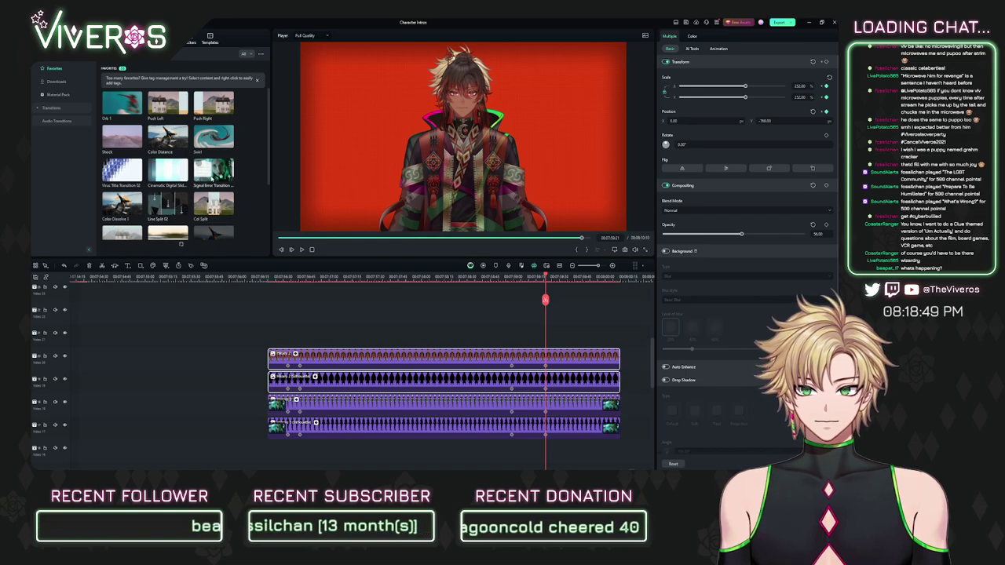
Step: Add the Glitch Blocks transition to the start and end of the red-robed character and silhouette clips
scroll(159, 167, "down", 2)
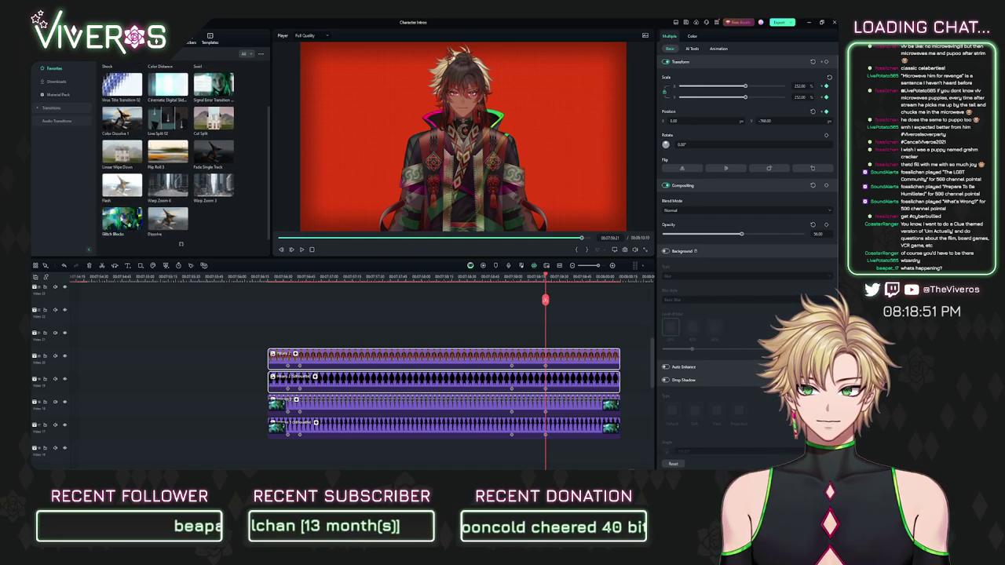
left_click_drag(122, 219, 280, 380)
left_click(286, 278)
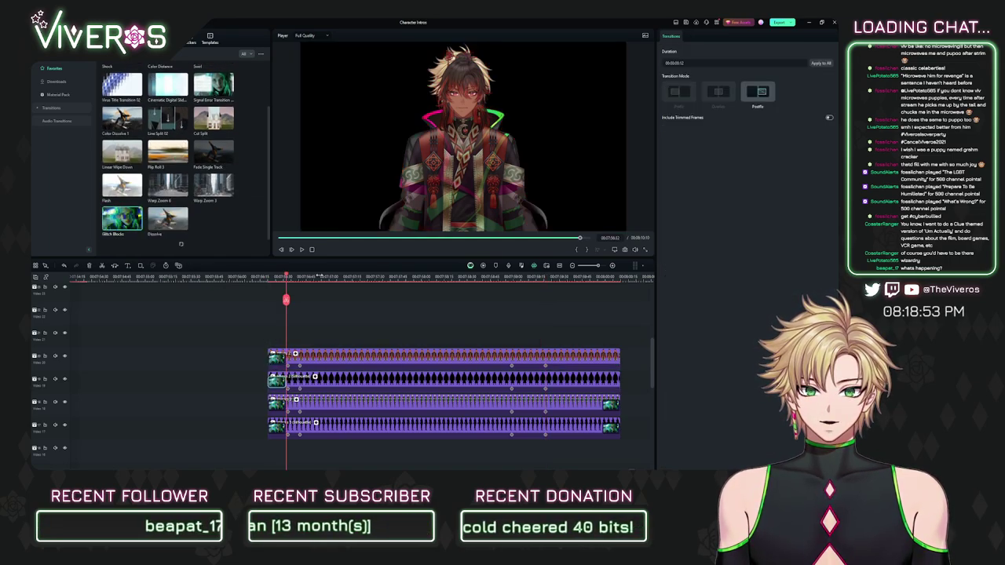
left_click_drag(286, 278, 307, 308)
scroll(386, 321, "right", 2)
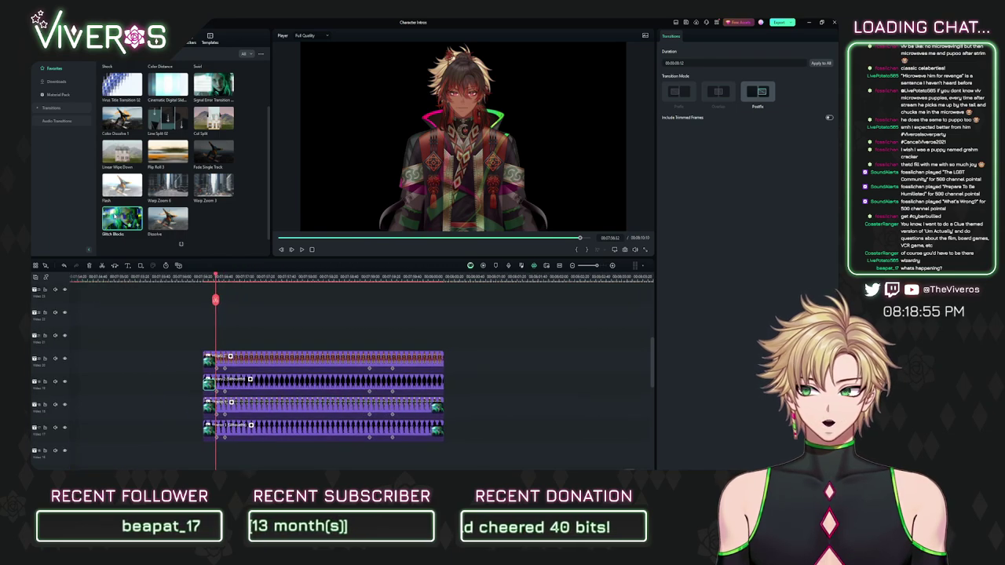
left_click_drag(122, 218, 428, 382)
left_click_drag(431, 278, 432, 383)
Step: Select the red-robed character and silhouette clips in the earlier intro section and go to just after their first keyframe there
scroll(380, 327, "left", 1)
scroll(291, 322, "left", 2)
scroll(292, 322, "down", 1)
left_click_drag(436, 336, 291, 380)
left_click_drag(239, 278, 460, 300)
scroll(460, 301, "up", 1)
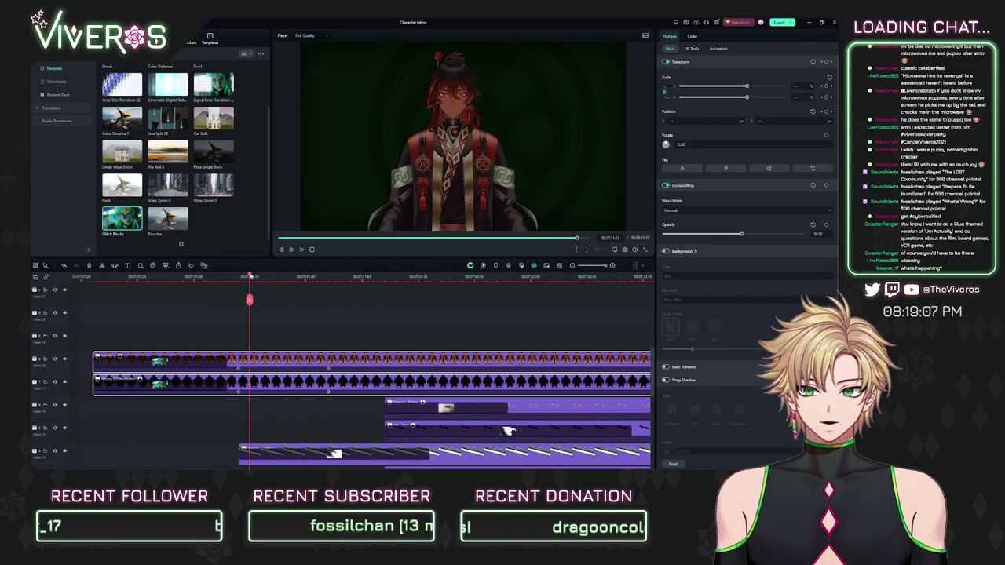
Step: Delete the leftover pair of character and silhouette clips that stand alone after the last intro on the timeline
left_click_drag(249, 313, 351, 313)
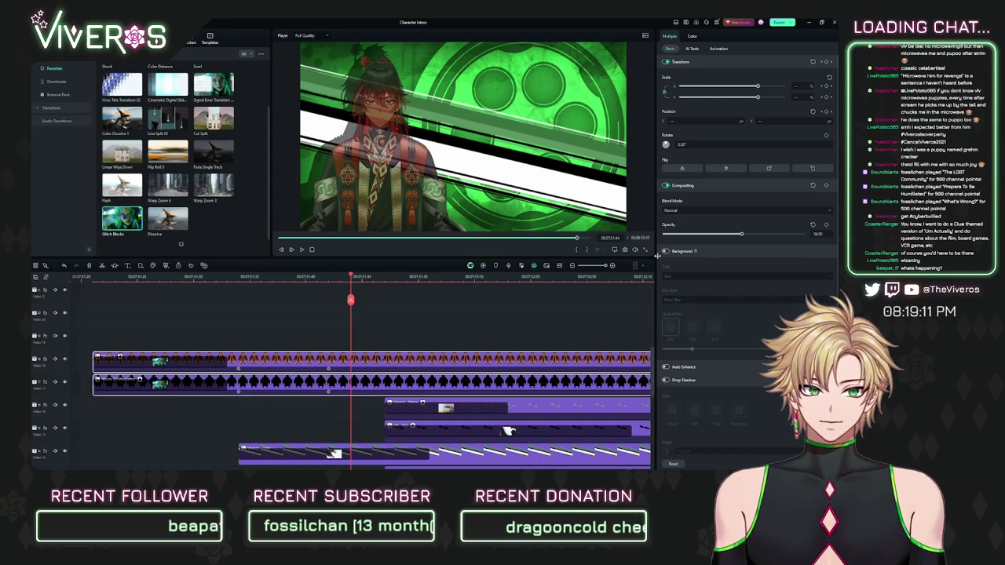
scroll(348, 325, "down", 1)
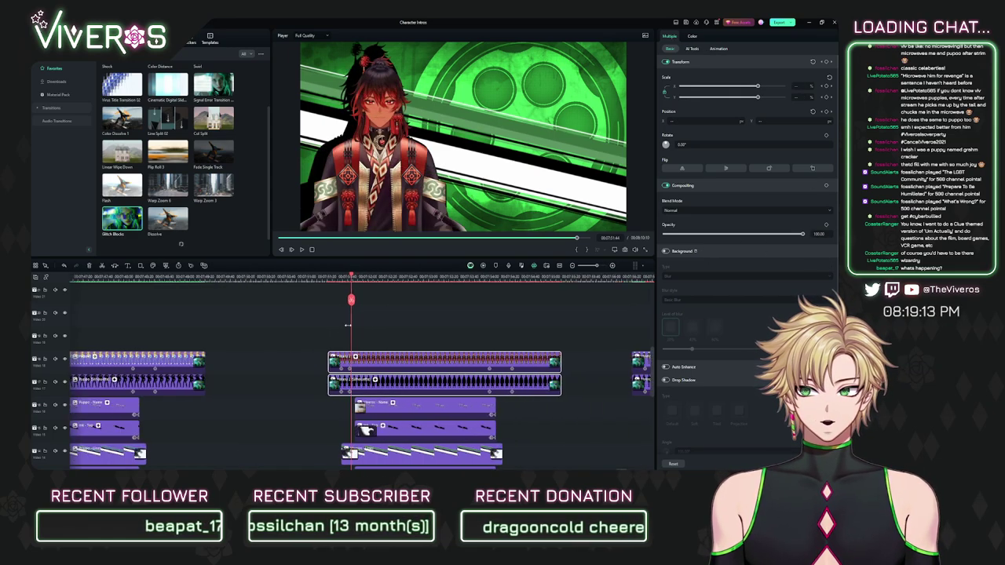
scroll(348, 325, "down", 1)
scroll(454, 314, "right", 4)
left_click_drag(325, 308, 383, 383)
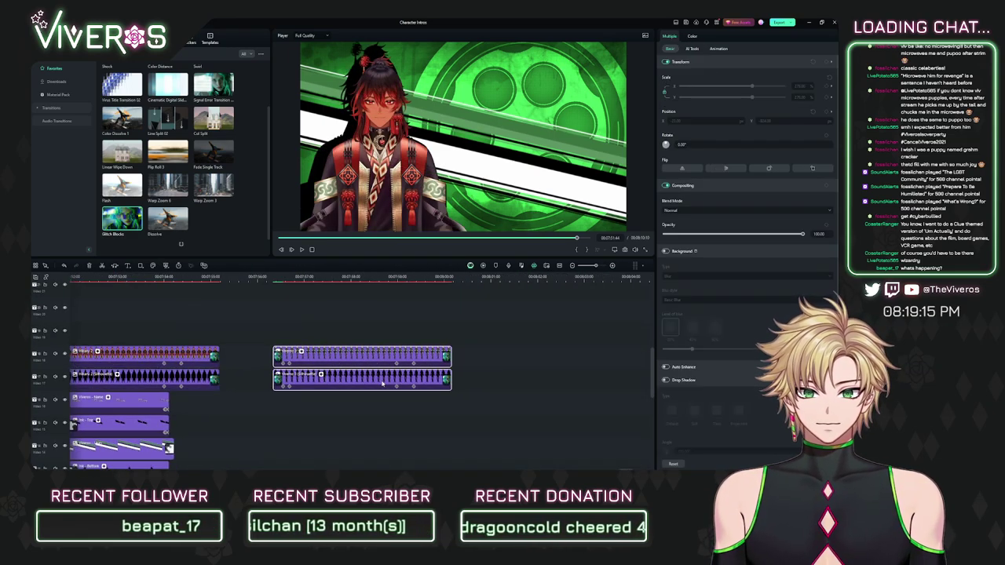
key("Delete")
scroll(362, 318, "down", 3)
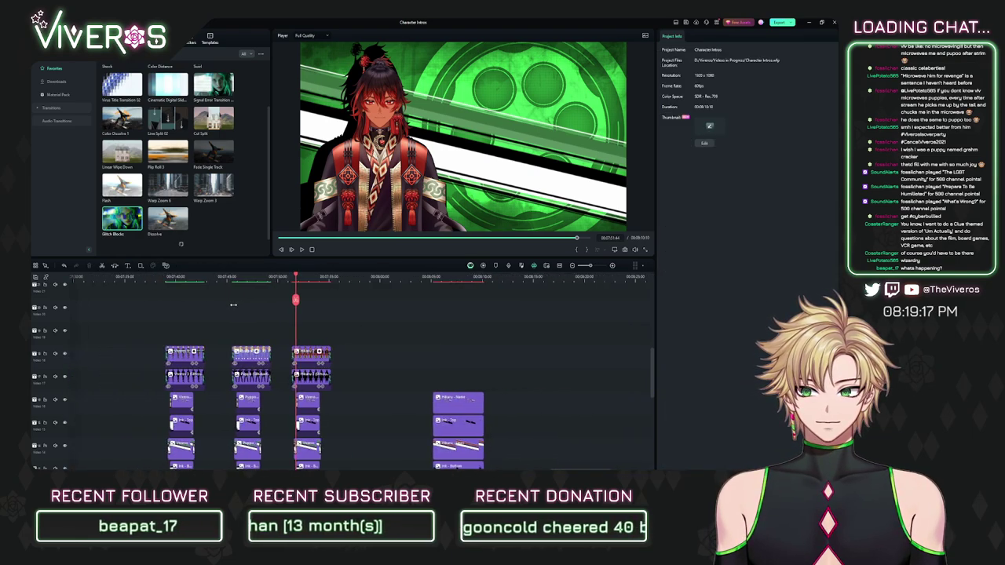
Step: Play back and scrub through the newest red-haired character's intro to check its animation and name card
scroll(234, 305, "up", 3)
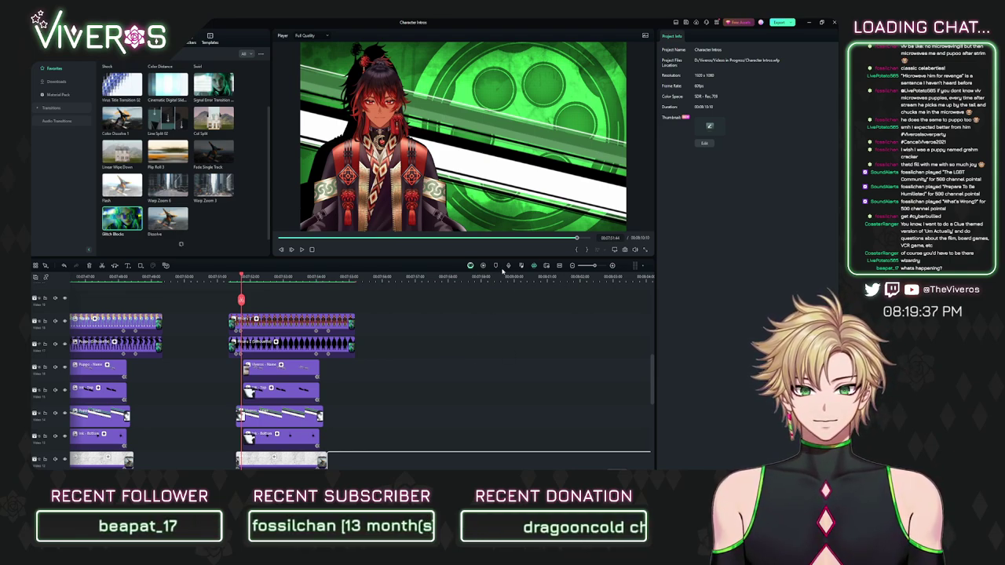
left_click_drag(456, 349, 494, 326)
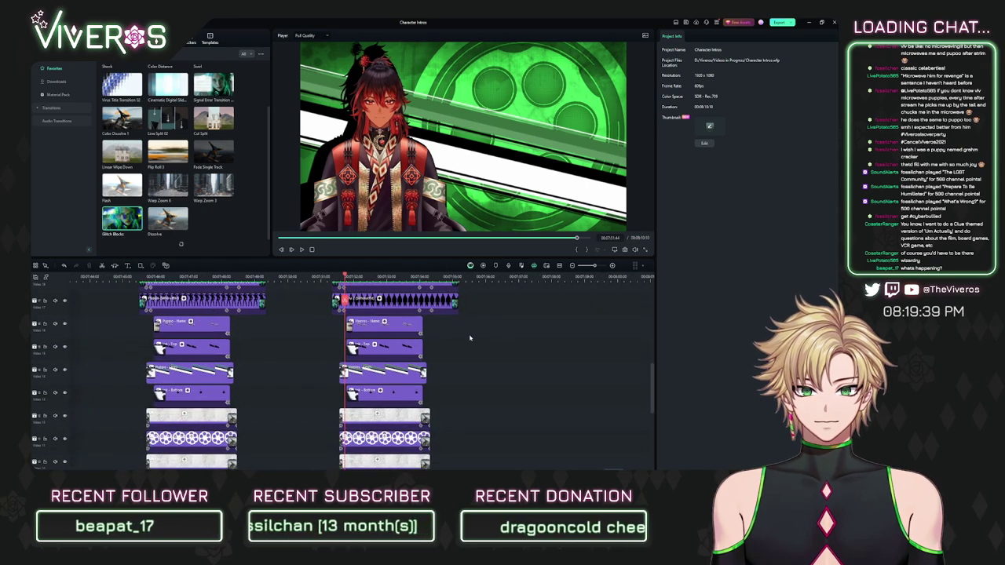
scroll(471, 350, "up", 2)
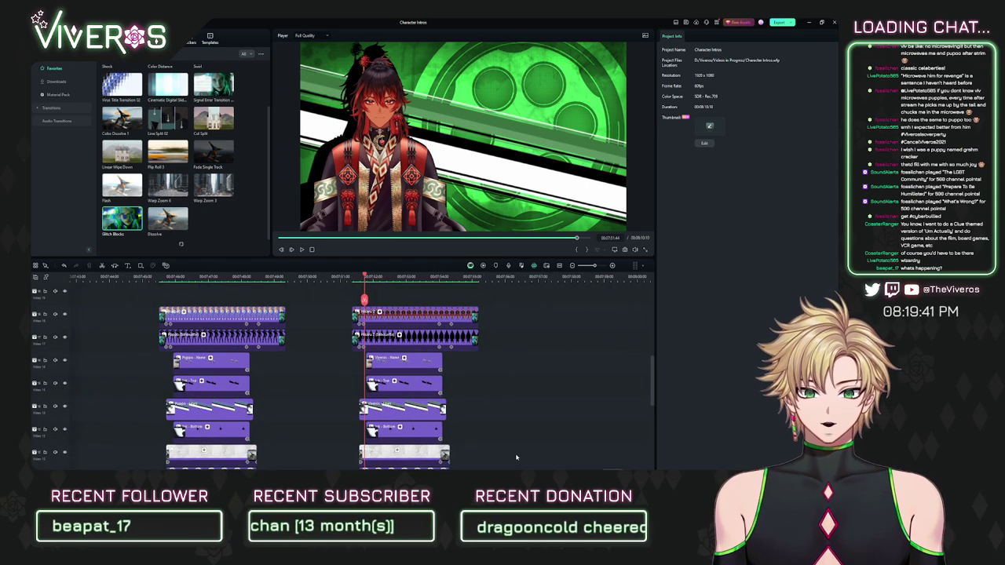
key("space")
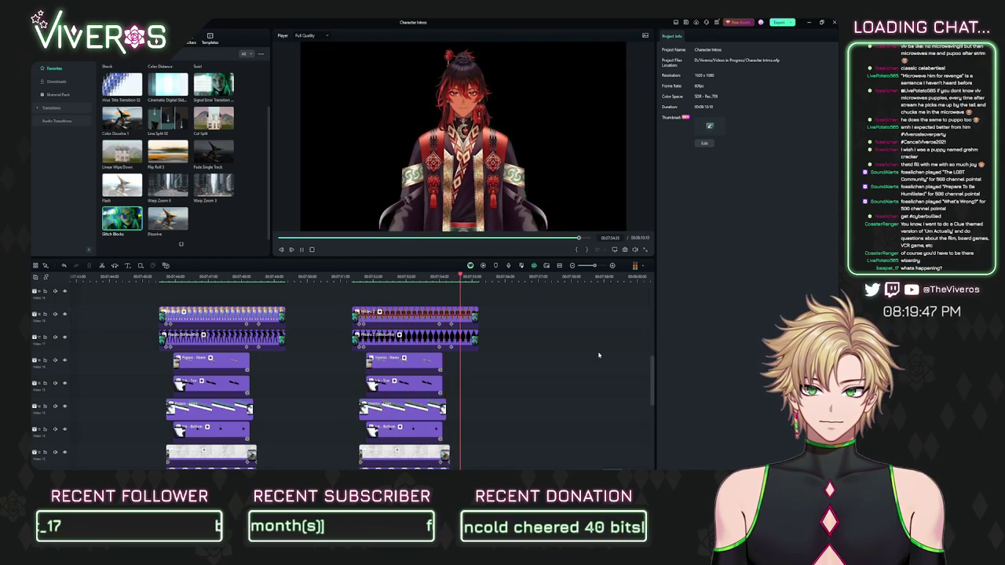
left_click_drag(366, 279, 385, 281)
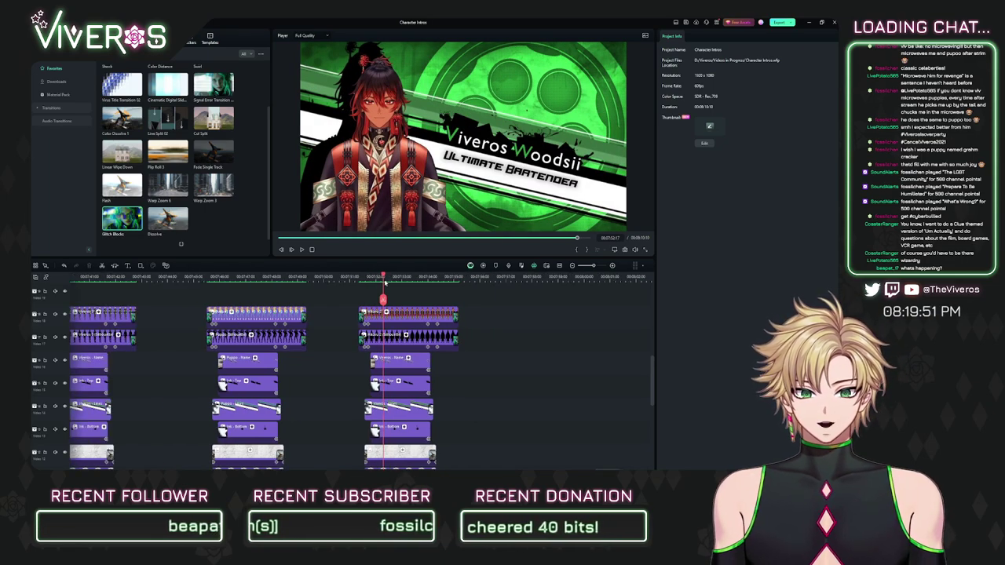
Step: Move both name clips into the empty timeline area, aligned one above the other, and trim the Ultimate Broker clip to the Ultimate Bartender clip's length
scroll(444, 383, "right", 5)
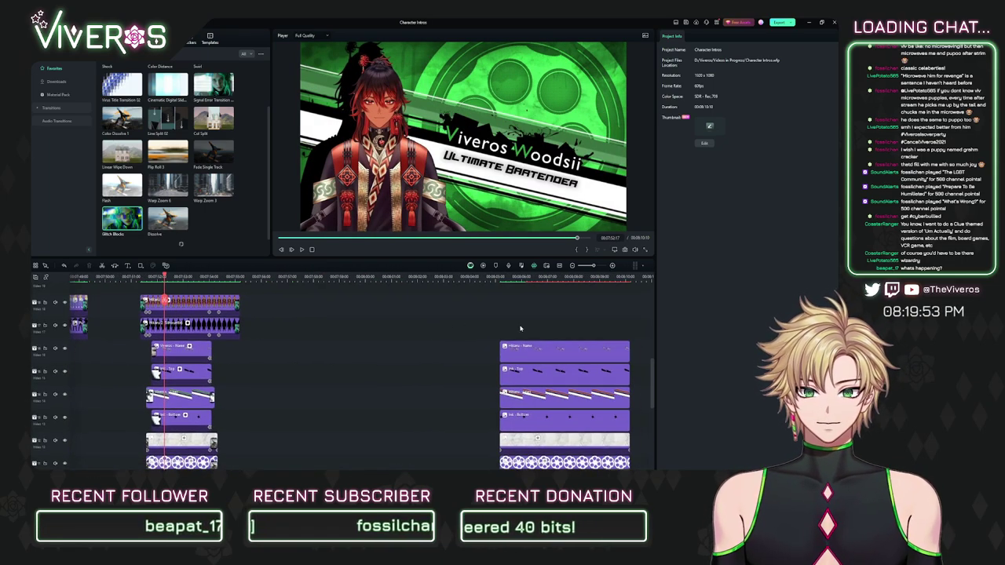
left_click_drag(509, 351, 306, 350)
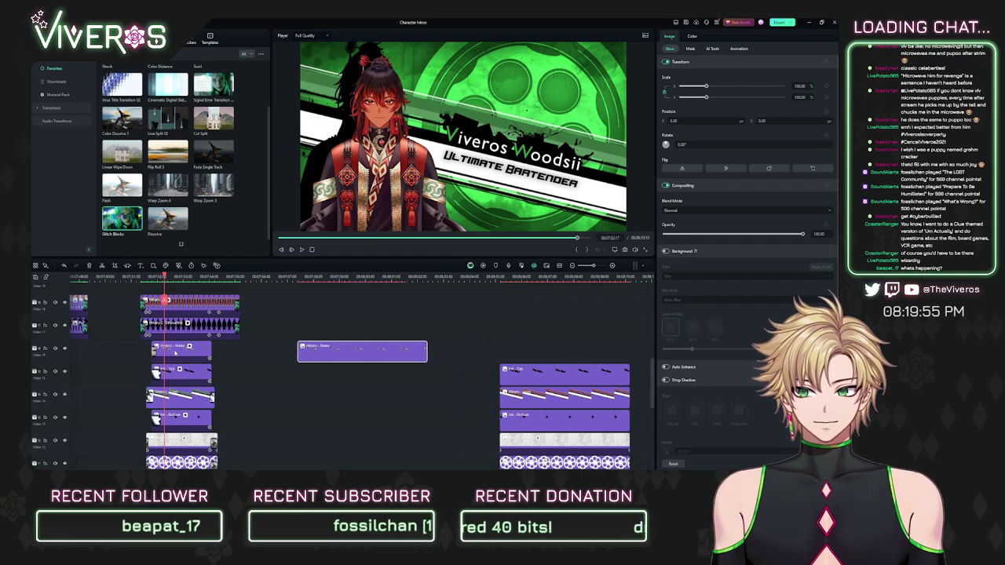
left_click_drag(178, 351, 323, 381)
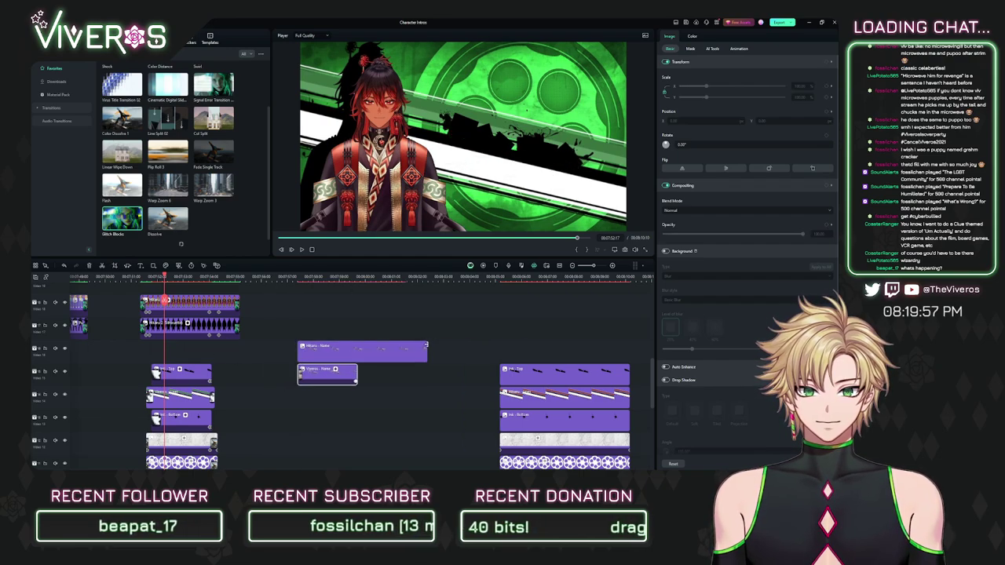
left_click_drag(426, 353, 358, 359)
Step: Add the downloaded Wind transition to the start of the Ultimate Broker name clip and match its duration to the reference clip's transition
left_click(314, 277)
scroll(429, 307, "up", 3)
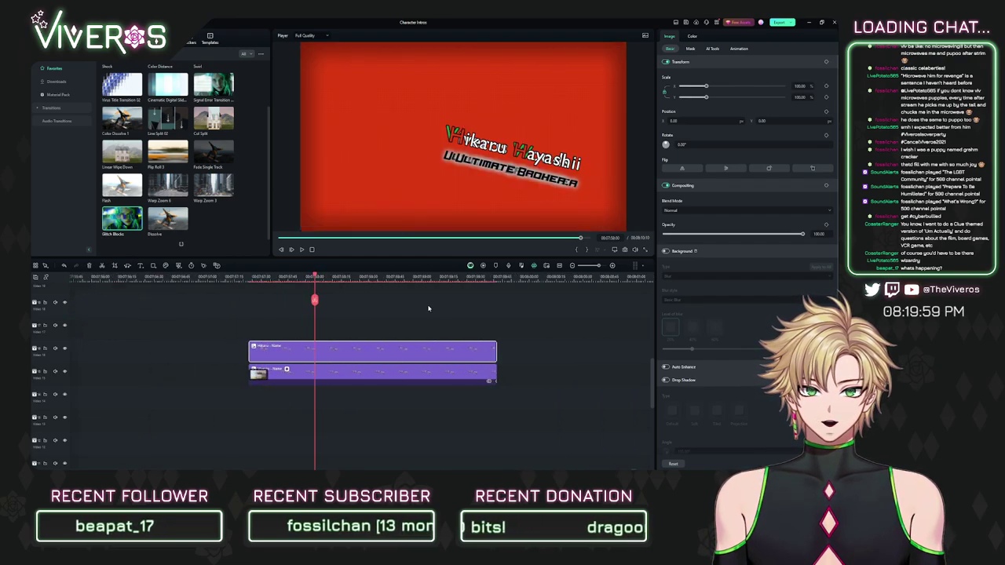
scroll(393, 343, "left", 1)
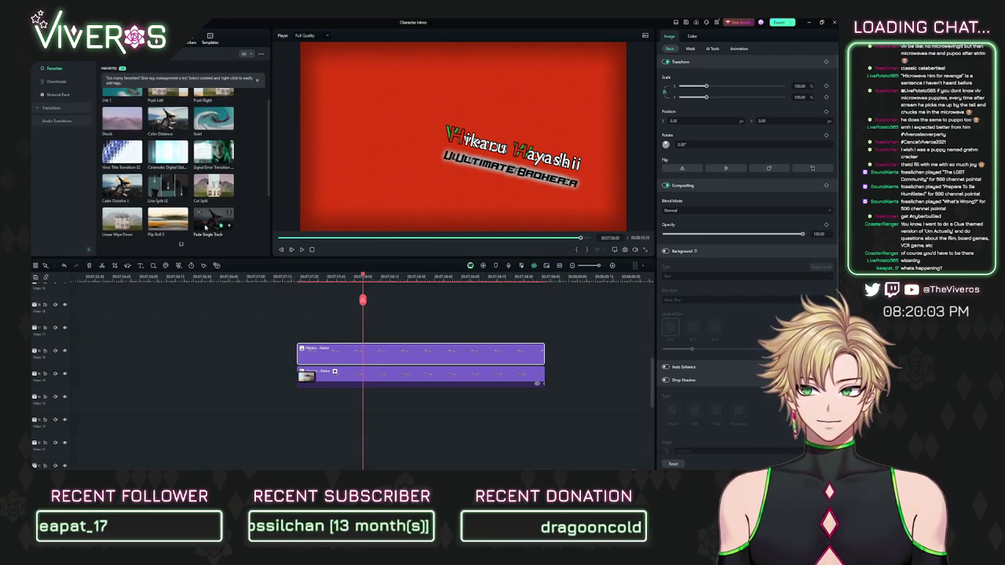
left_click(57, 81)
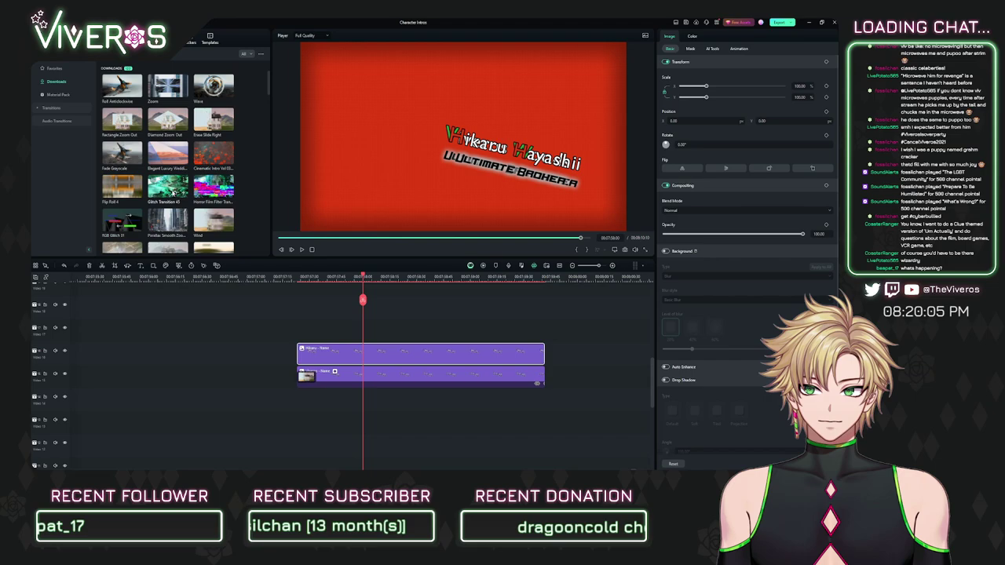
scroll(173, 196, "down", 3)
left_click_drag(214, 118, 310, 353)
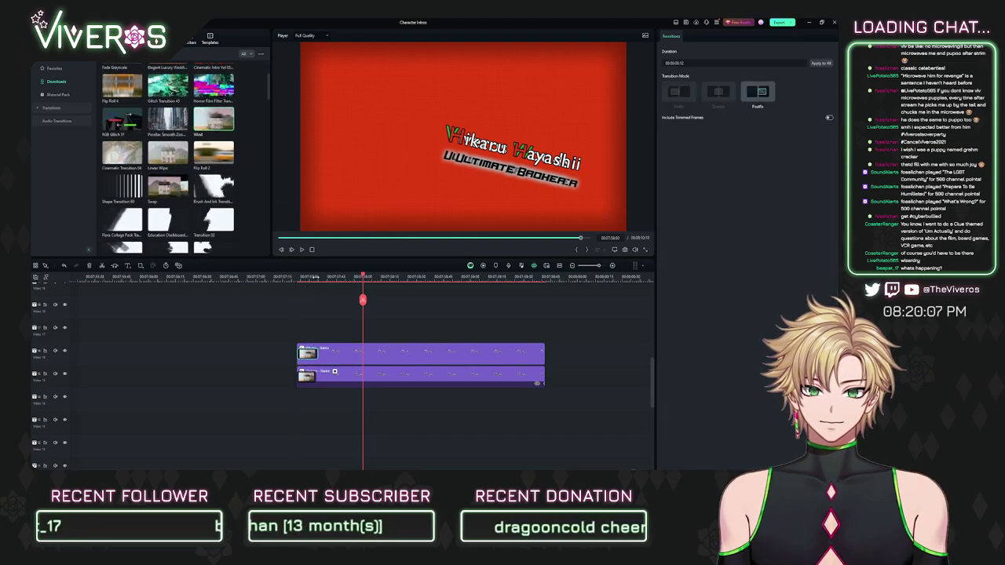
left_click(317, 276)
left_click_drag(599, 266, 607, 265)
left_click_drag(325, 354, 318, 354)
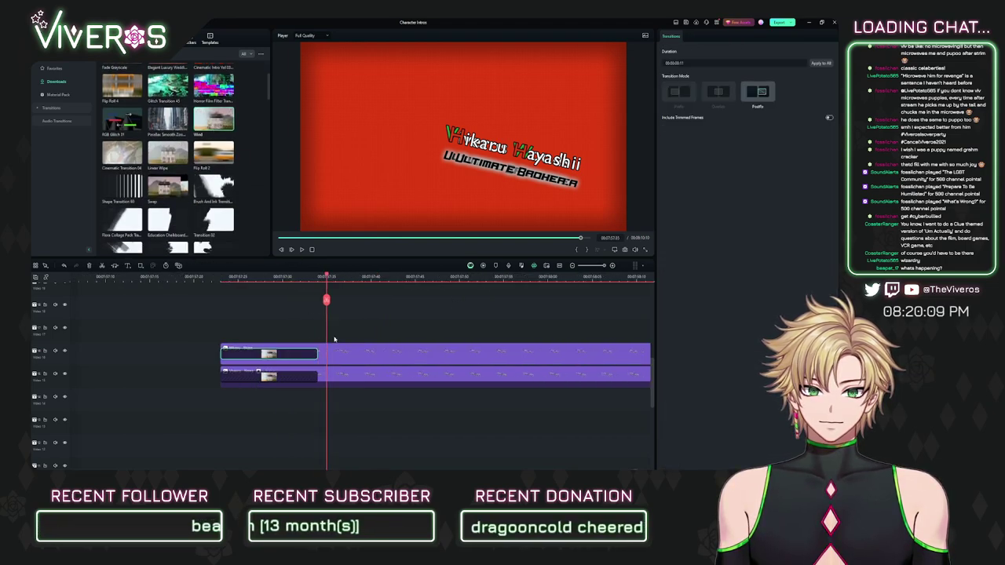
Step: Add scale and position keyframes to the Ultimate Broker name clip at the time of the reference clip's first keyframe
scroll(325, 318, "down", 3)
scroll(325, 318, "right", 3)
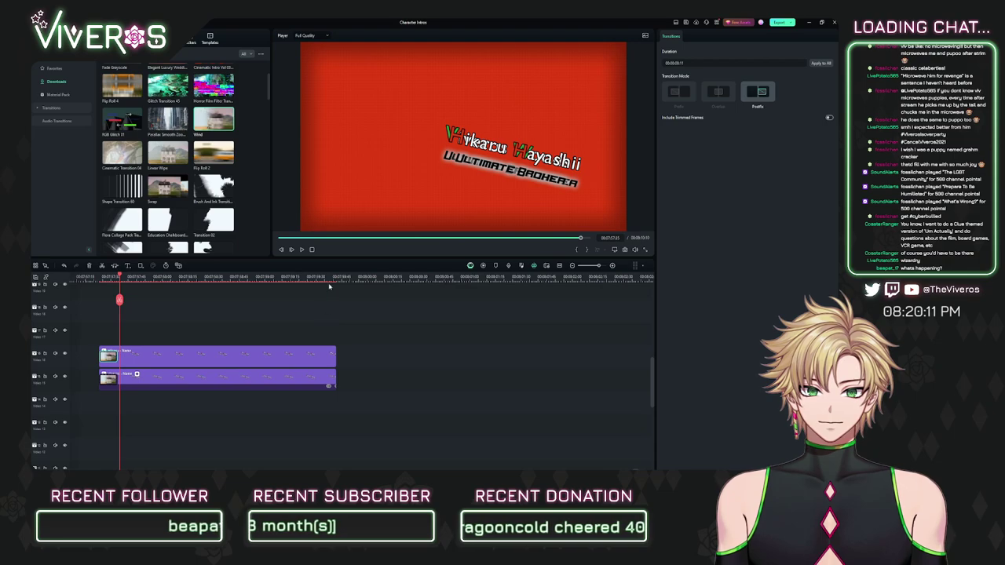
left_click(329, 286)
scroll(312, 289, "up", 2)
left_click(324, 276)
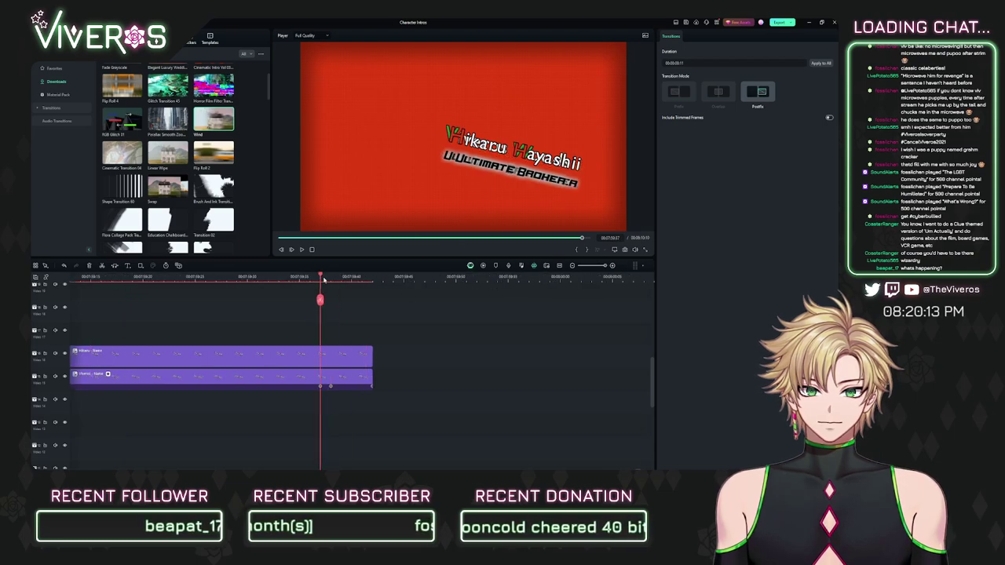
left_click_drag(340, 307, 384, 363)
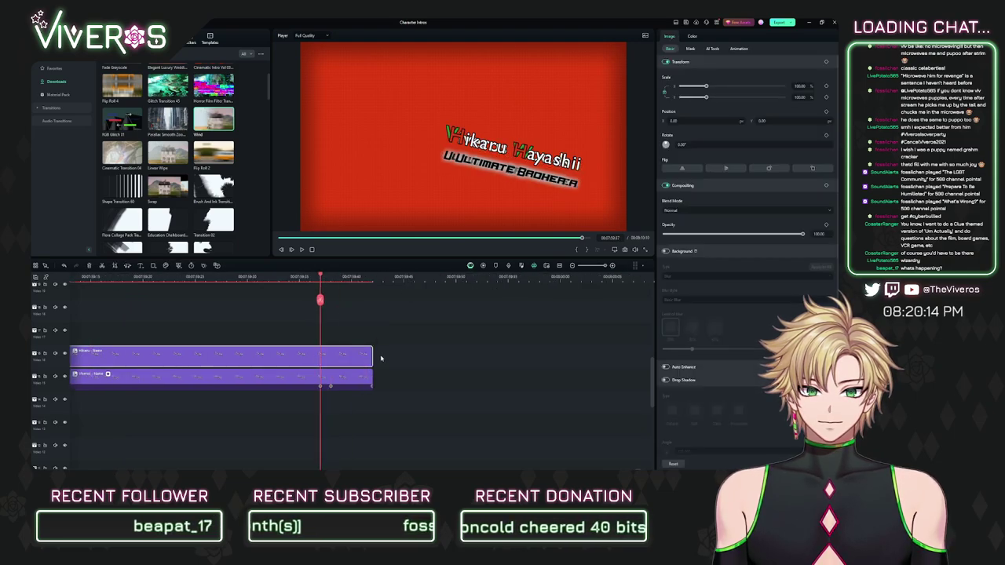
left_click(827, 86)
left_click(826, 113)
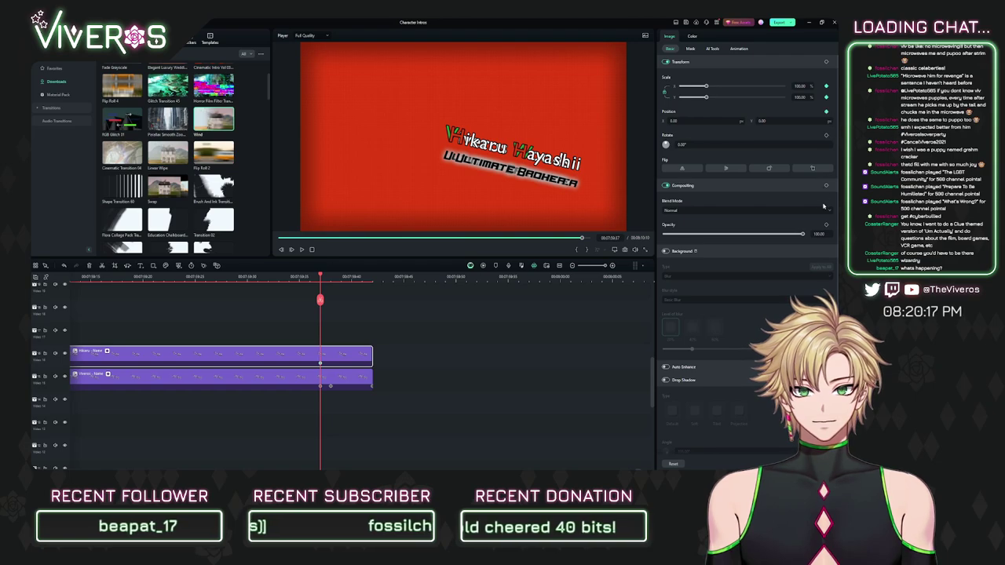
Step: Keyframe the Ultimate Broker clip's scale, position and opacity at the reference's second keyframe, and set its opacity to 0 at the clip's end
left_click(330, 276)
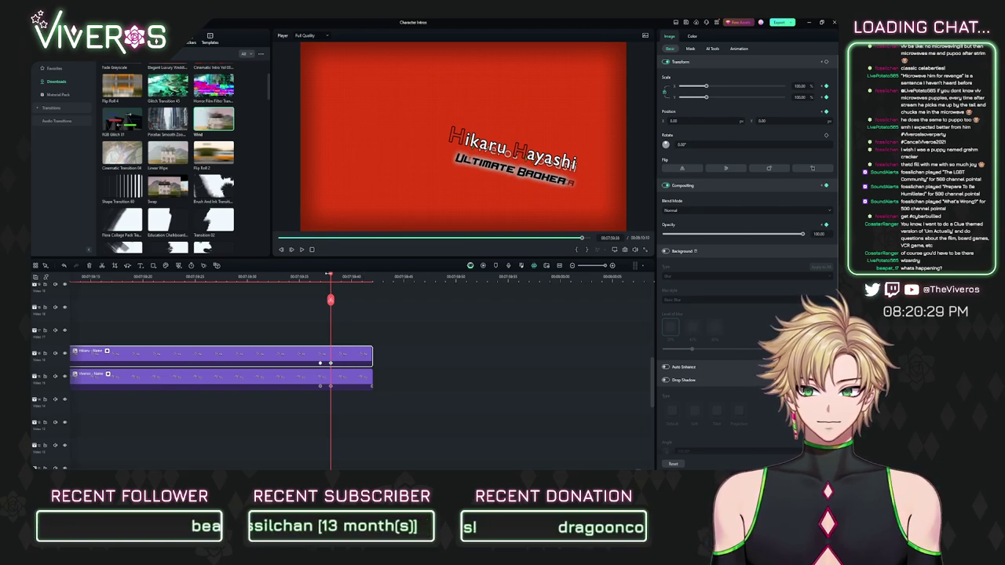
left_click_drag(331, 300, 372, 297)
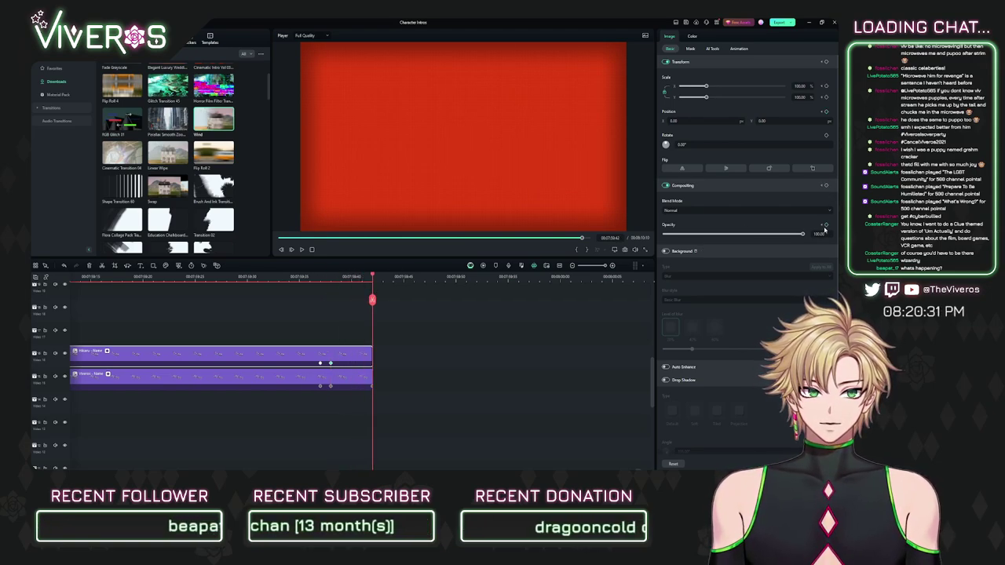
left_click_drag(824, 231, 480, 245)
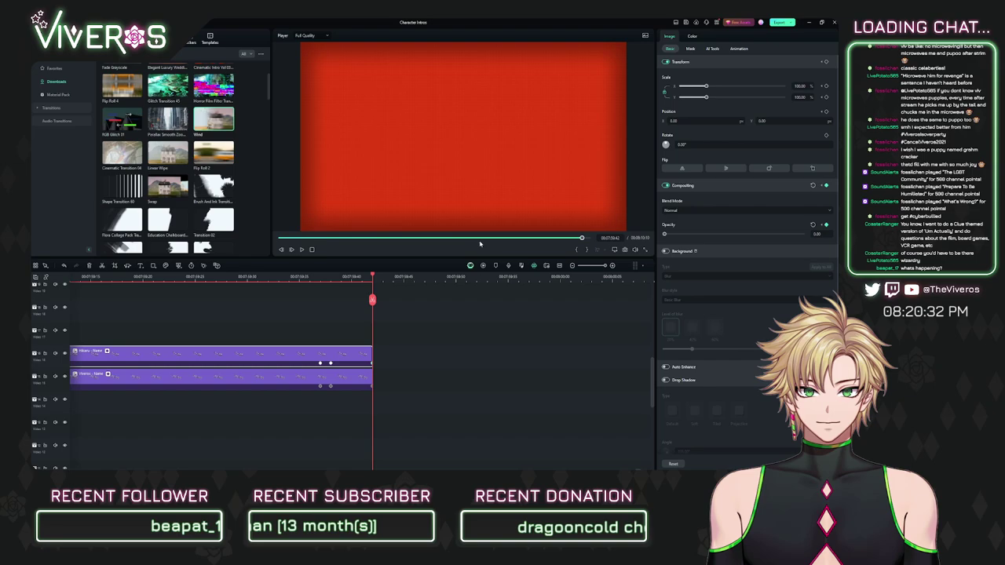
Step: Check the reference clip's second keyframe and set the Ultimate Broker name clip's scale to 80% at that time
left_click(330, 277)
left_click(348, 381)
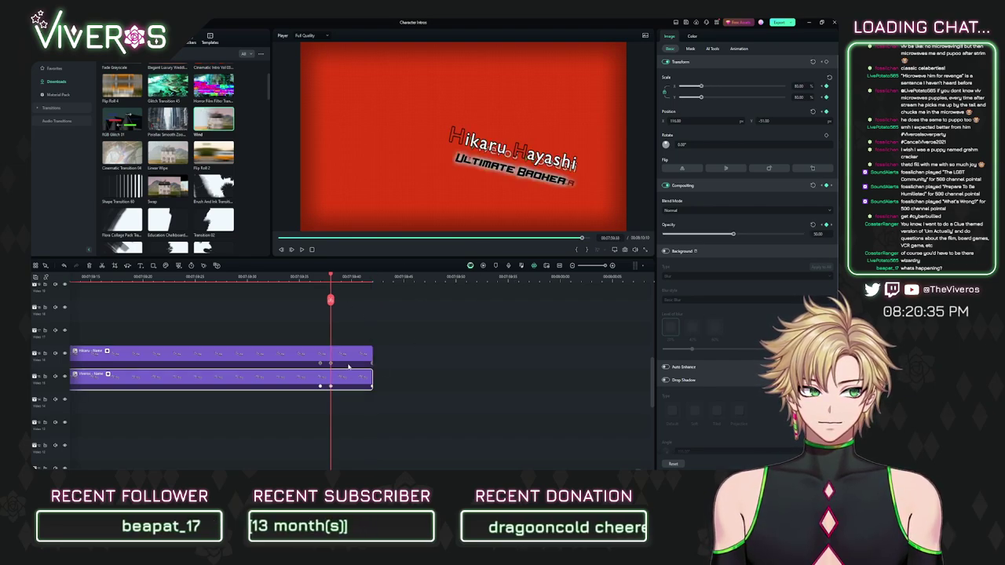
left_click(348, 361)
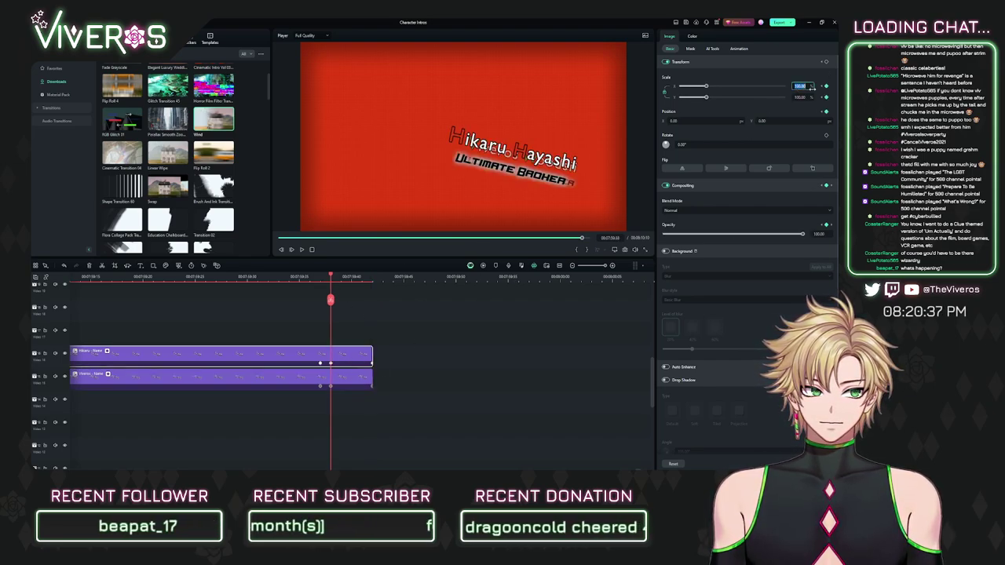
type("80")
key("Return")
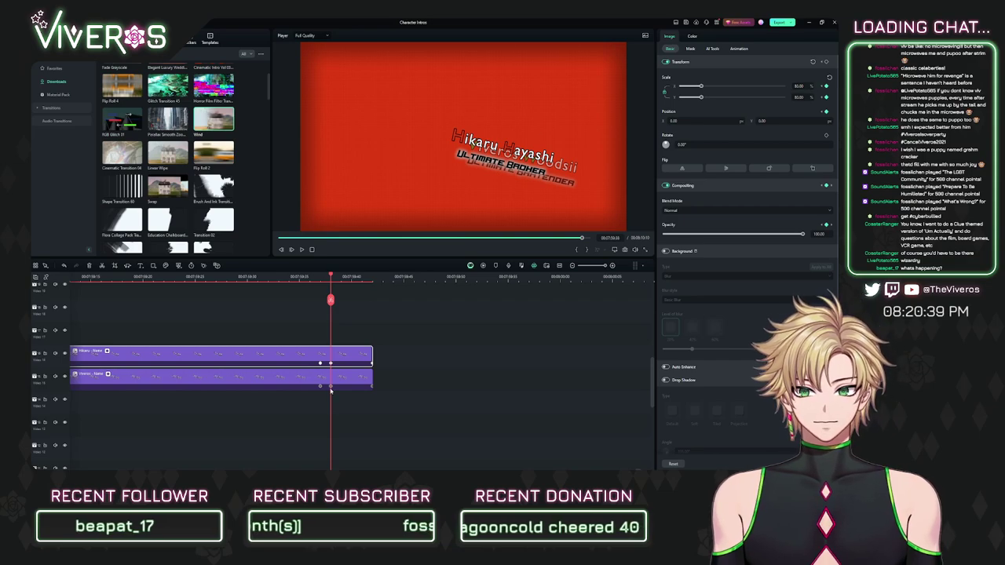
Step: Set the Ultimate Broker name clip's X and Y position at the second keyframe to the reference clip's values
left_click(344, 382)
left_click(351, 359)
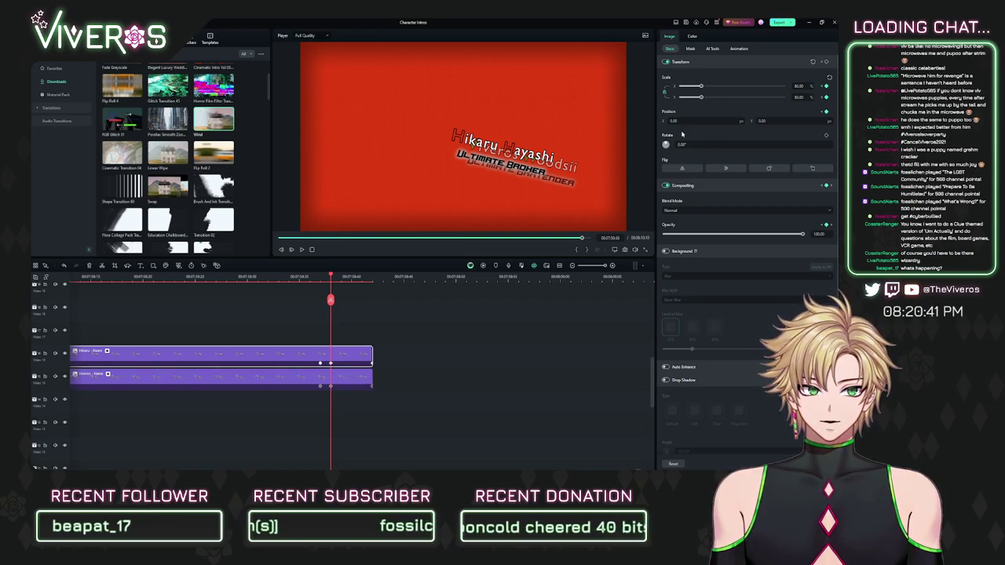
left_click(688, 123)
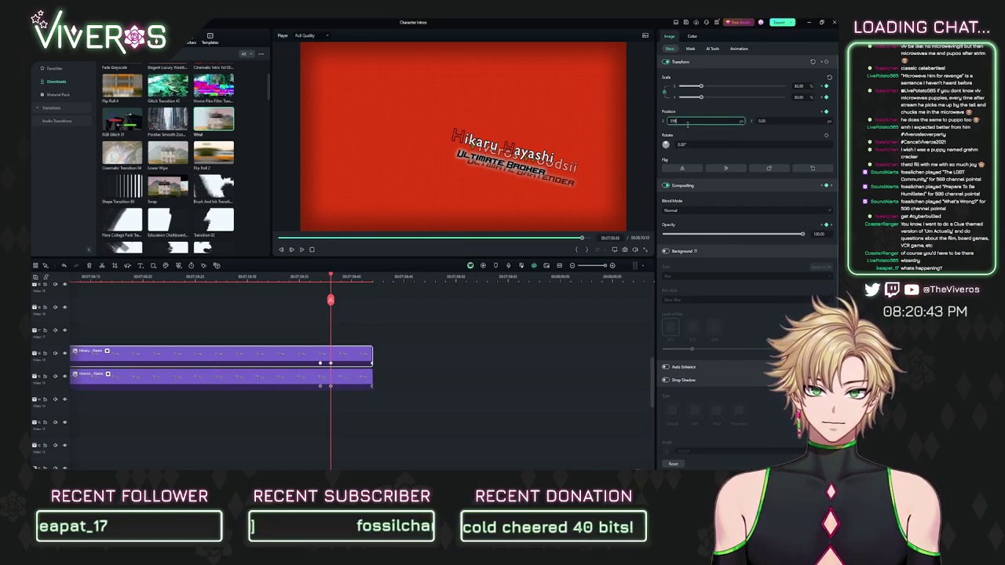
key("Tab")
key("Return")
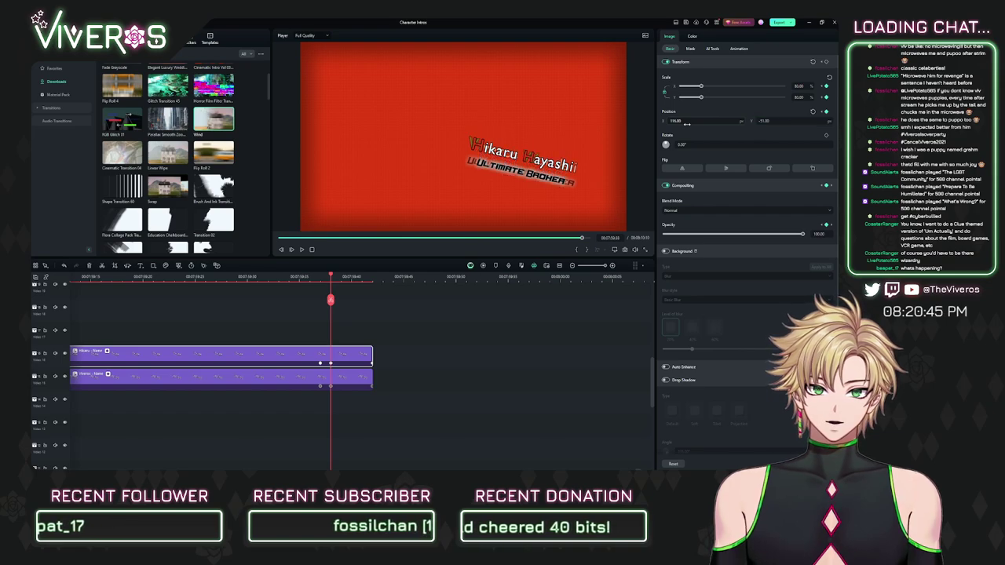
Step: Move the finished Ultimate Broker name clip into the newest intro's empty name slot and delete the leftover Ultimate Bartender reference clip
left_click(407, 380)
scroll(307, 353, "down", 5)
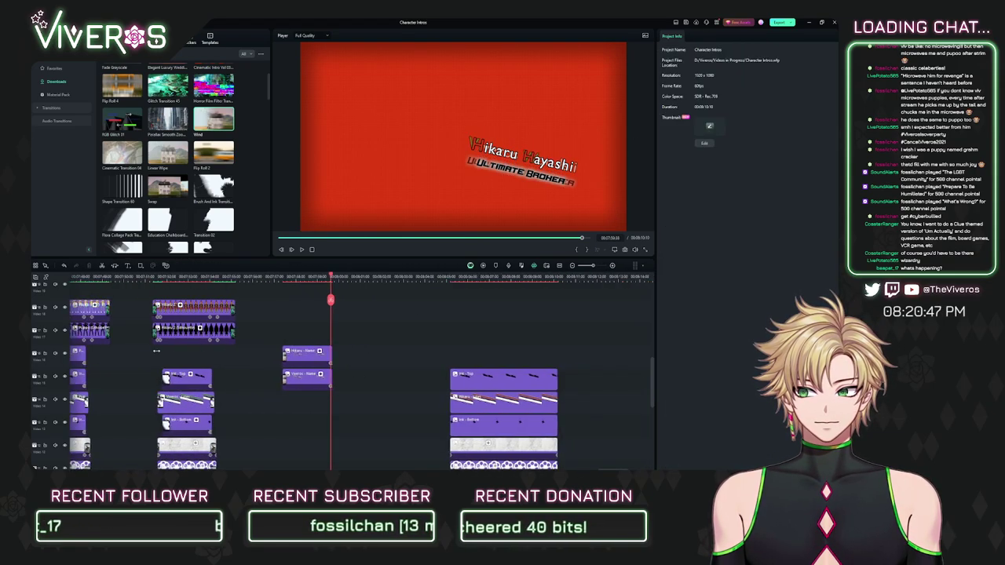
left_click_drag(308, 356, 188, 356)
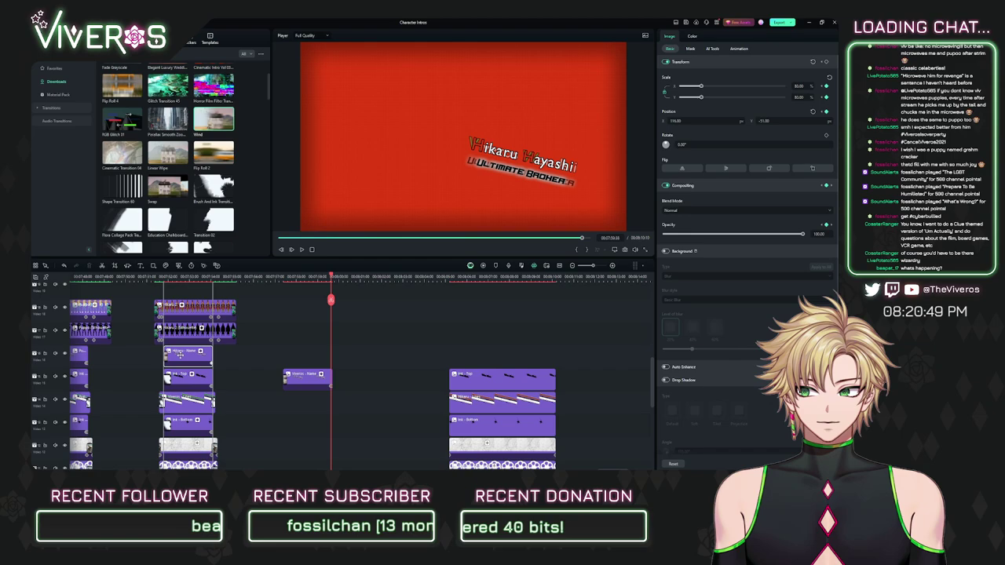
left_click(304, 375)
key("Delete")
Step: Scrub through the opening of the newest intro to check how the replaced name card animates in
scroll(323, 325, "left", 3)
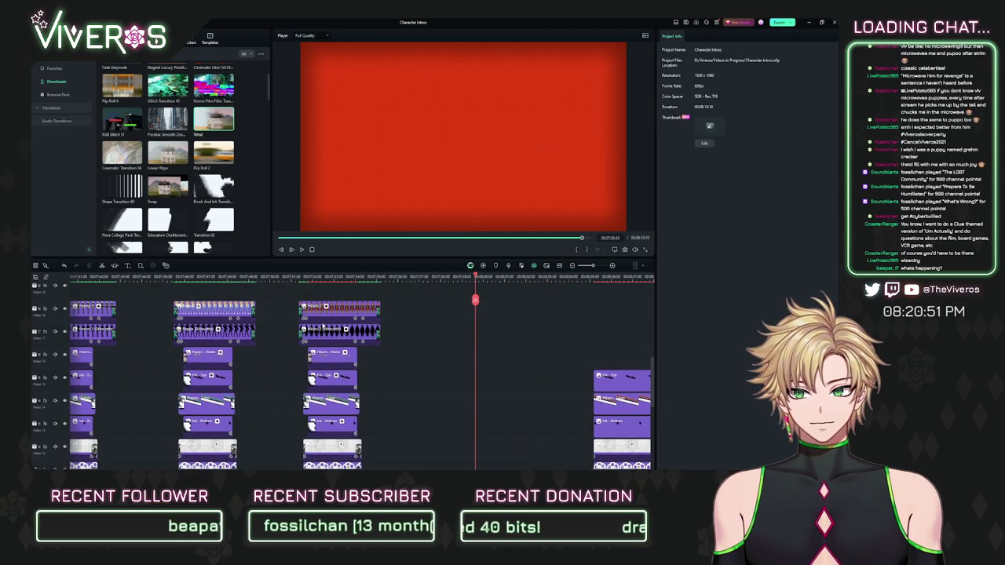
left_click_drag(307, 278, 519, 296)
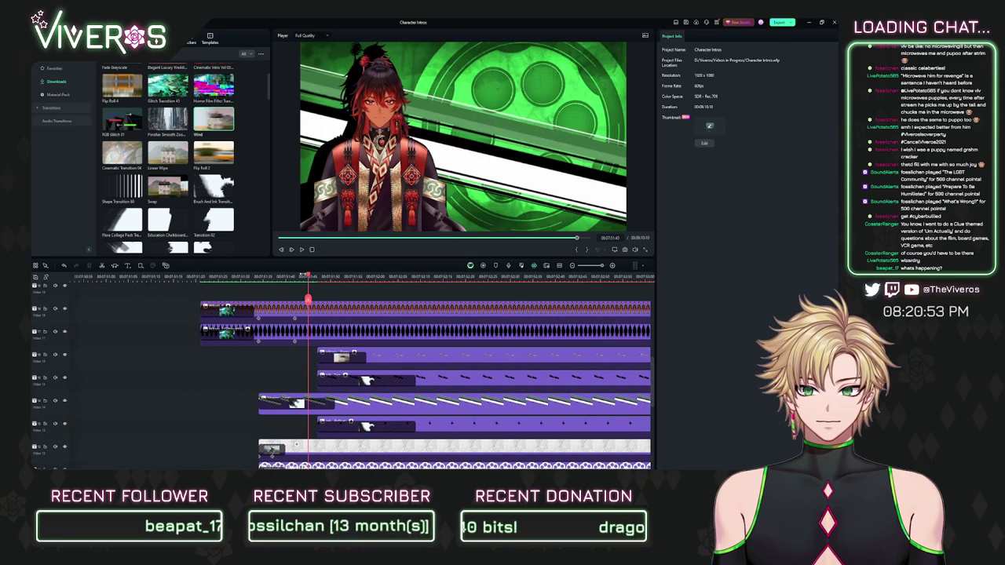
left_click_drag(308, 276, 374, 301)
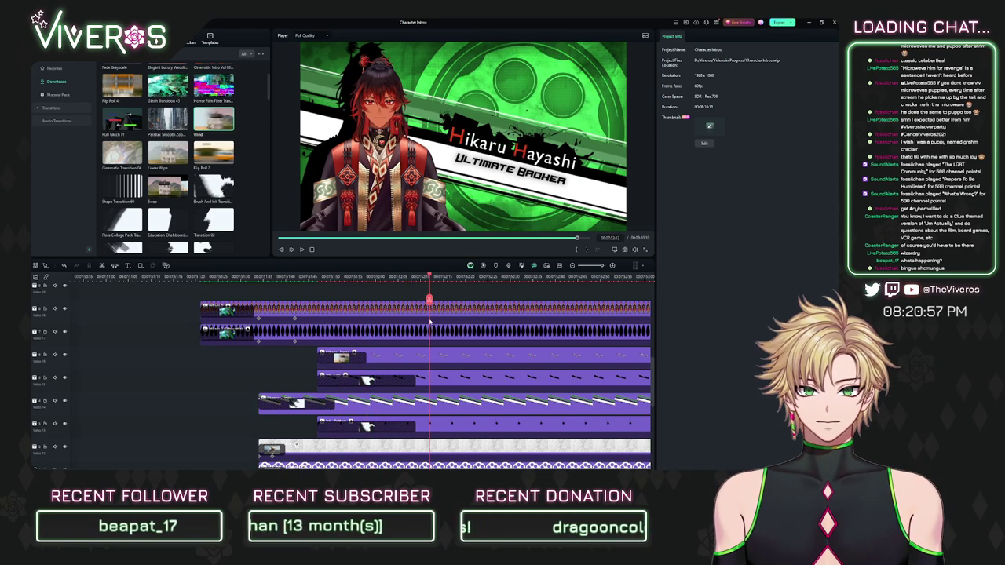
Step: Move the green background clip out of the newest intro and trim the red background clip below it to the same length
scroll(429, 322, "down", 5)
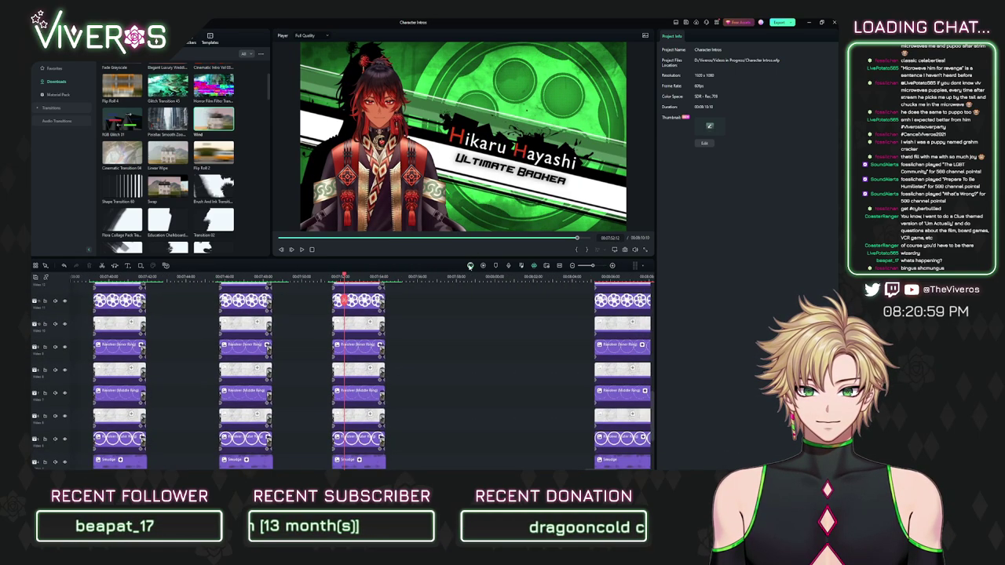
scroll(456, 330, "down", 5)
left_click_drag(366, 351, 465, 328)
left_click_drag(511, 357, 469, 358)
Step: Add opacity keyframes to the red background, 0% at its start and 100% at the green reference clip's second keyframe
left_click(423, 277)
scroll(404, 292, "up", 5)
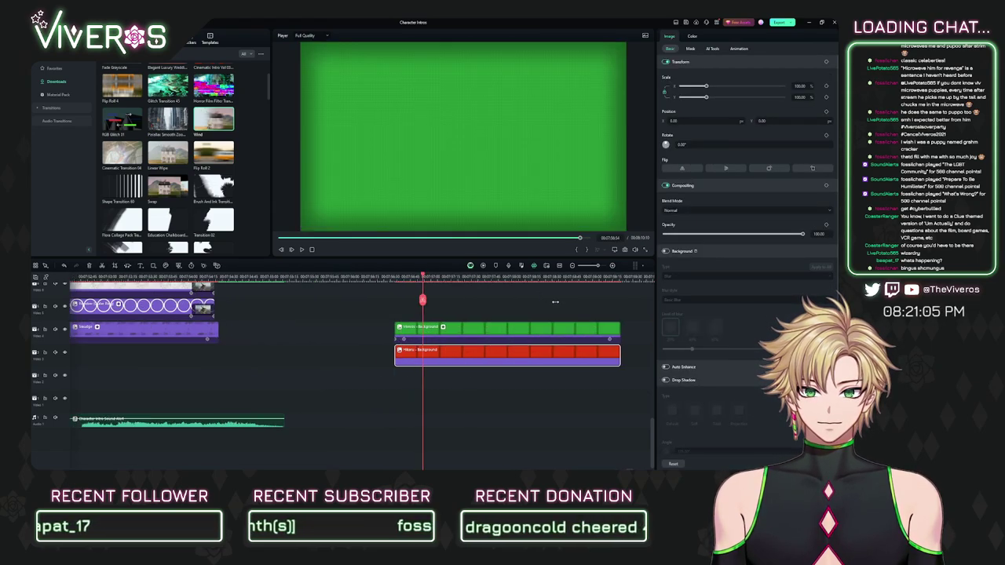
left_click(391, 276)
left_click(362, 279)
key("space")
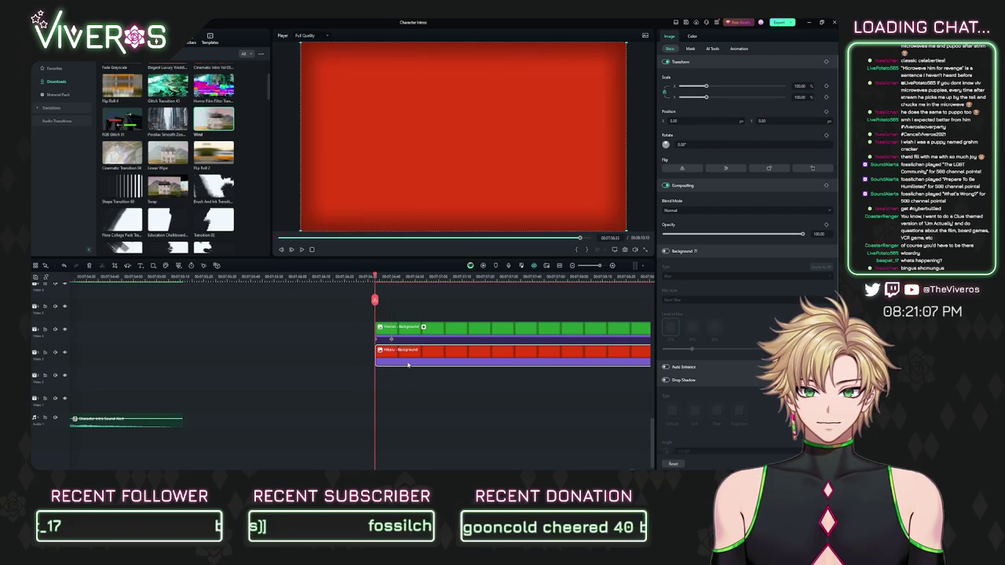
left_click(825, 226)
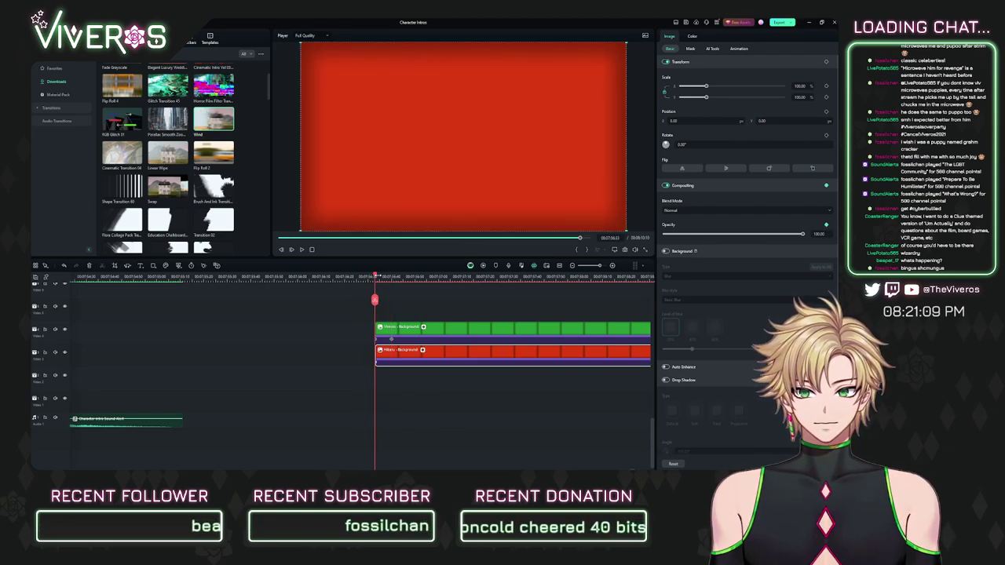
left_click_drag(376, 278, 392, 282)
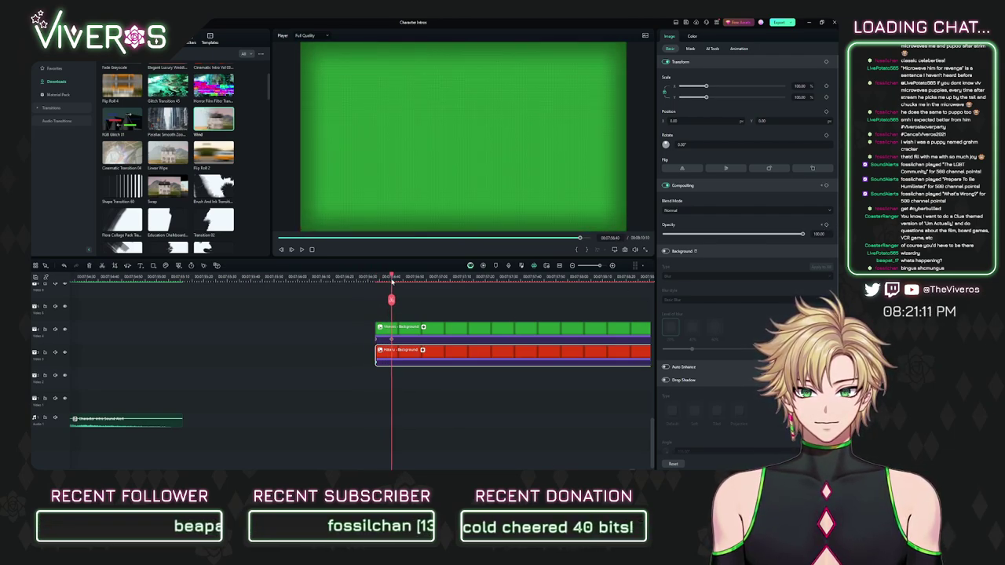
left_click(823, 226)
left_click_drag(803, 234, 665, 235)
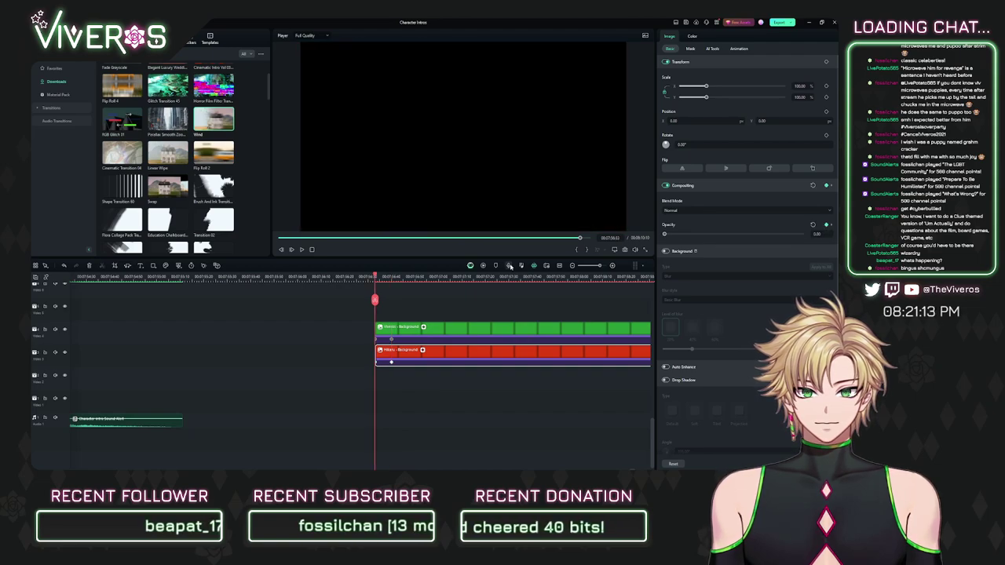
Step: Add closing opacity keyframes to the red background, 100% at the green clip's late keyframe and 0% at the clip's end
scroll(419, 300, "right", 5)
left_click_drag(327, 280, 323, 283)
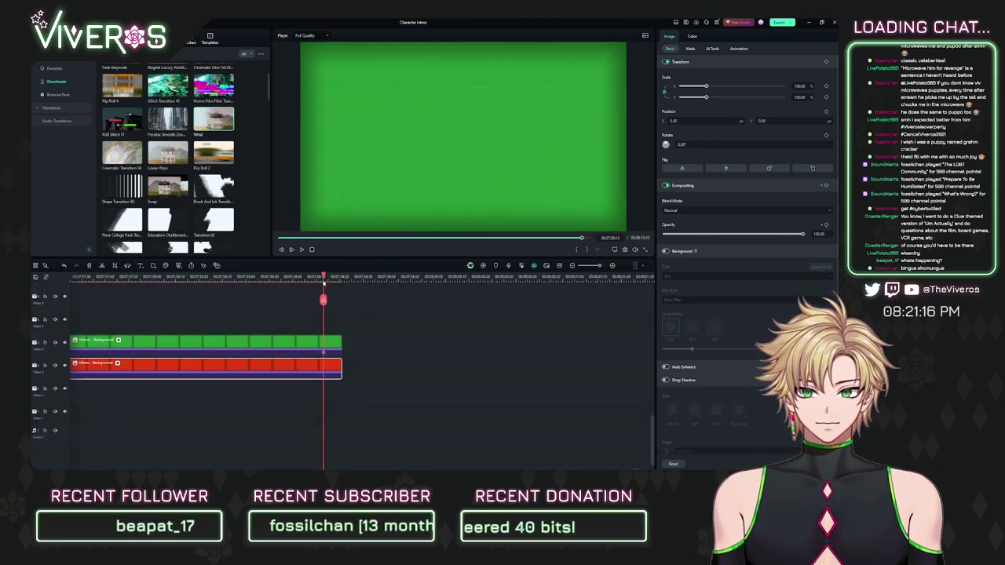
left_click(825, 226)
left_click_drag(323, 278, 342, 278)
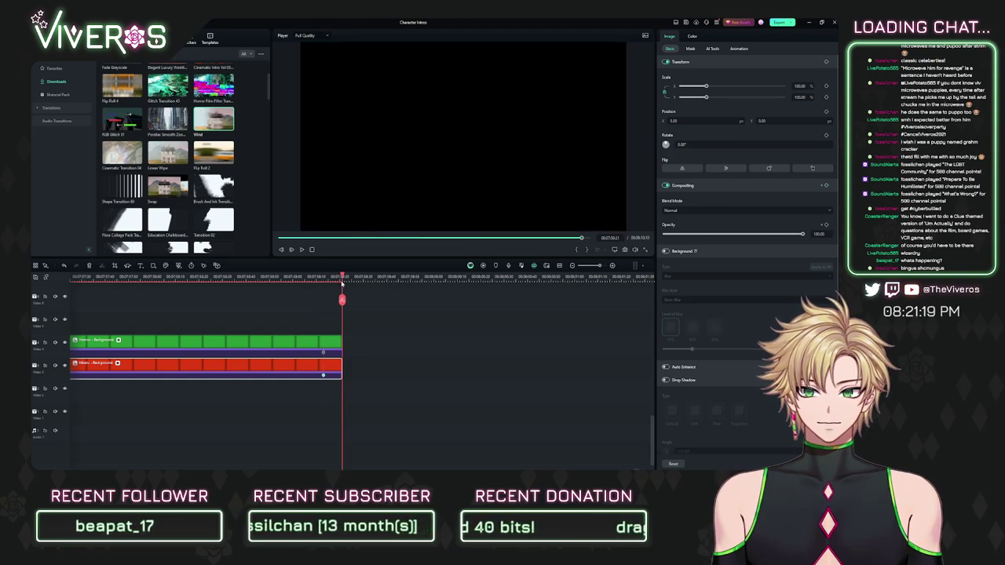
left_click_drag(803, 234, 663, 234)
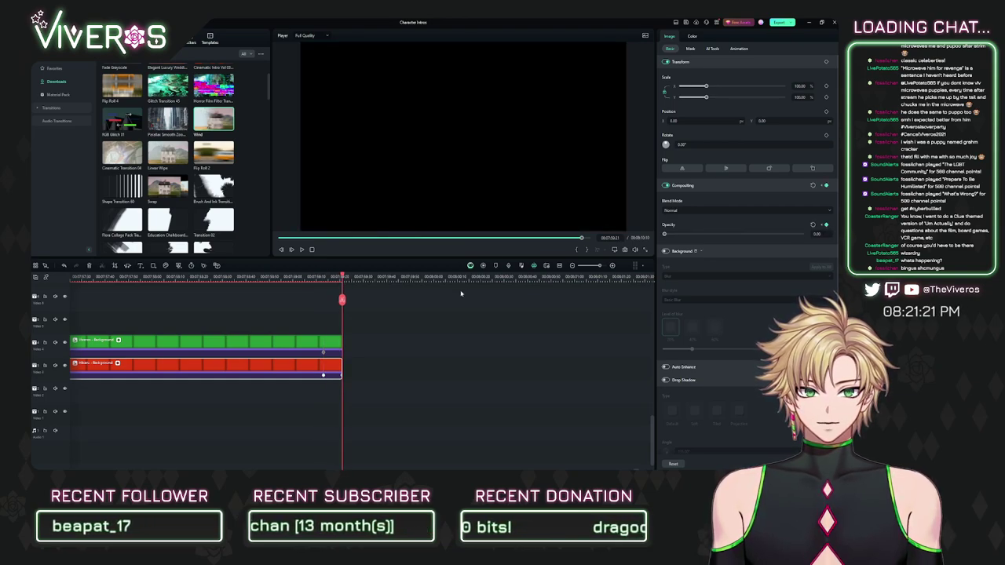
Step: Move the red background into the newest intro's empty background slot and delete the leftover green background clip
scroll(462, 294, "down", 5)
left_click_drag(318, 363, 268, 363)
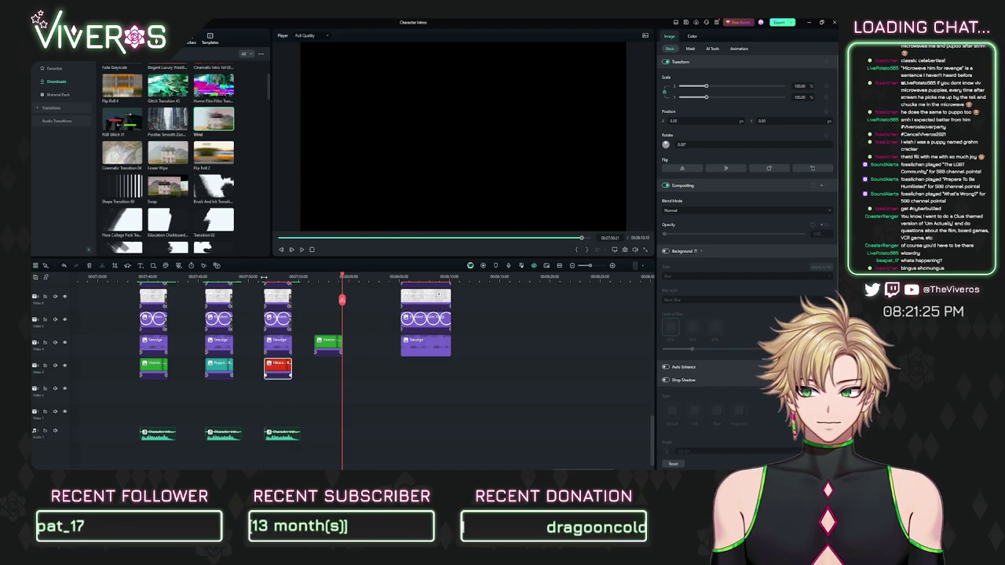
left_click(264, 276)
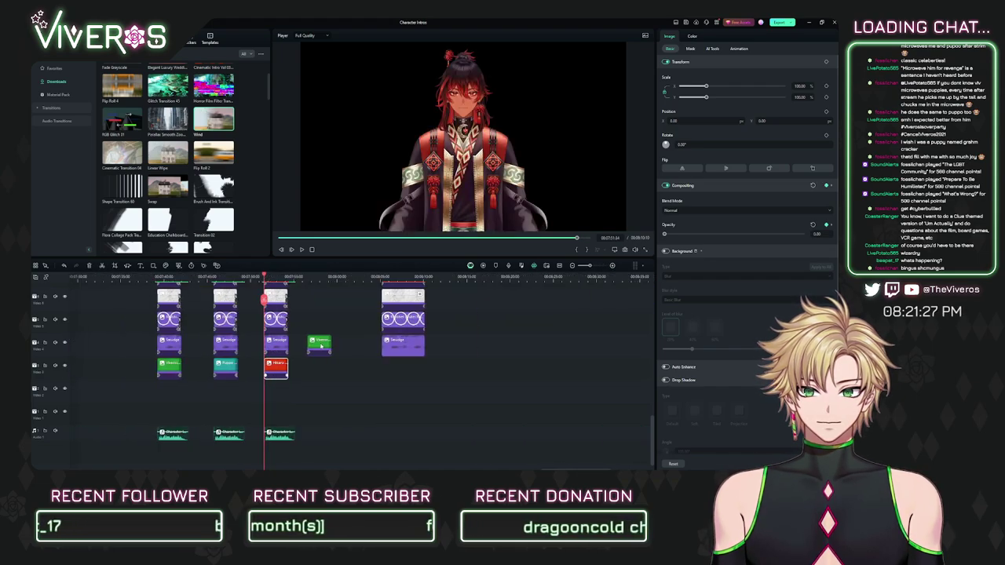
left_click(321, 346)
key("Delete")
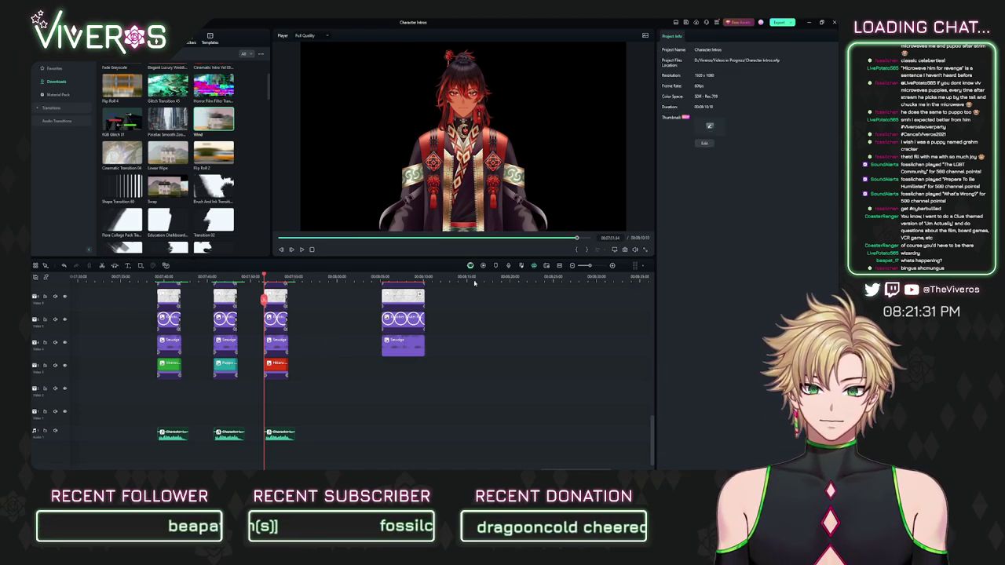
Step: Pull the old banner out of the newest intro, align the red banner above it, and trim the red one to the same length
scroll(321, 373, "up", 6)
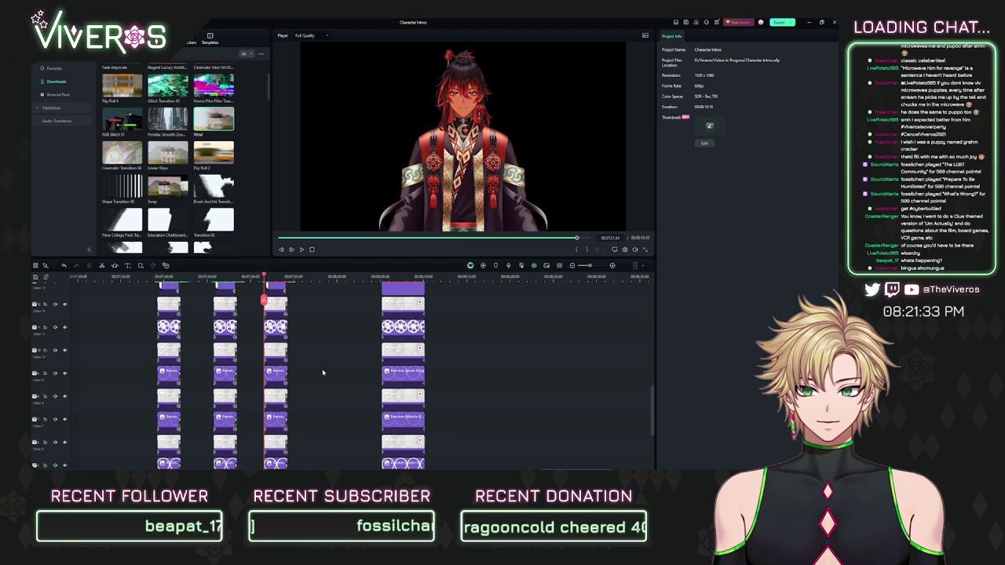
scroll(361, 368, "up", 4)
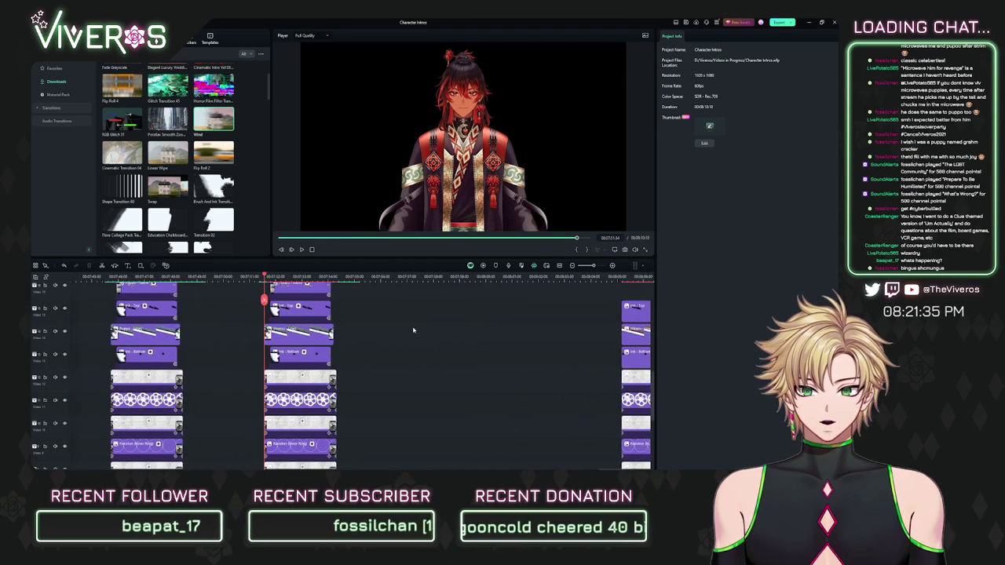
left_click_drag(193, 375, 321, 375)
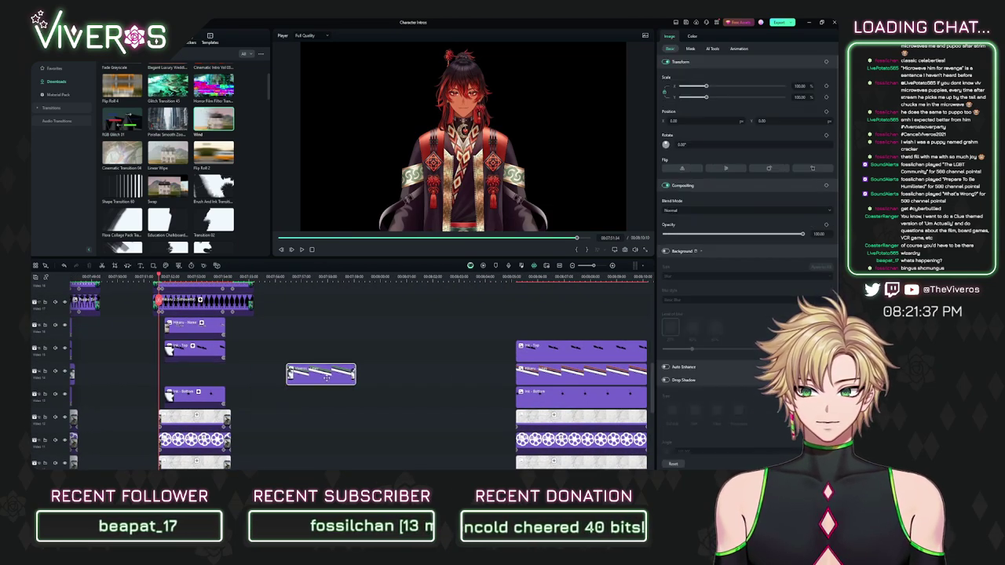
left_click_drag(541, 374, 312, 351)
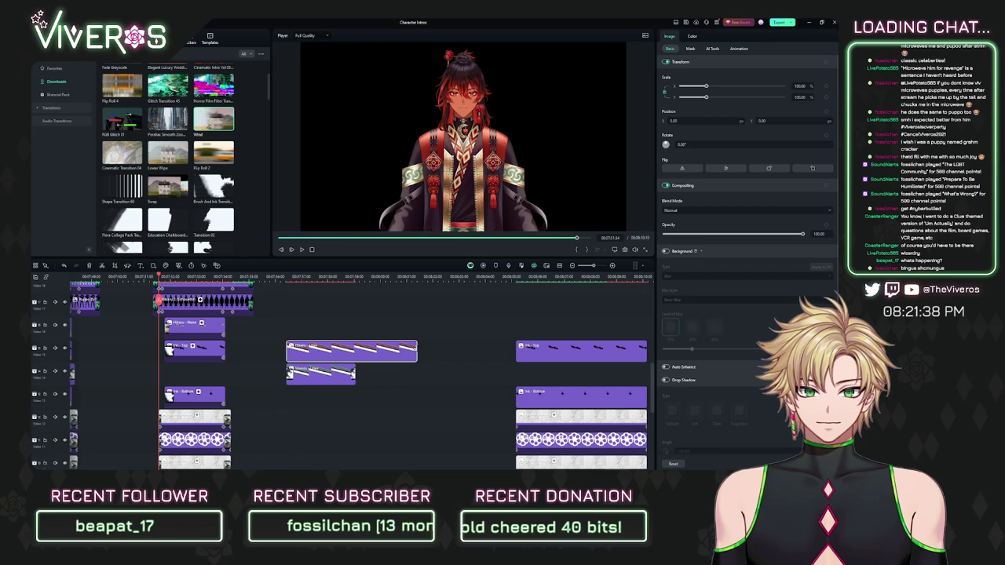
left_click_drag(416, 351, 356, 351)
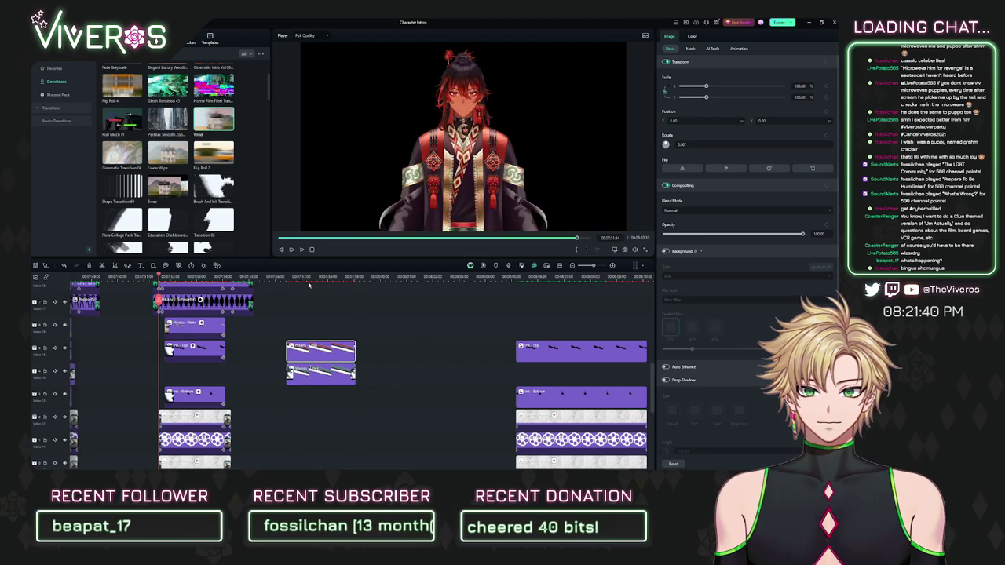
Step: Apply the Rustic Transition 4 effect to the start and end of the red banner clip
left_click_drag(307, 281, 399, 297)
scroll(380, 338, "up", 1)
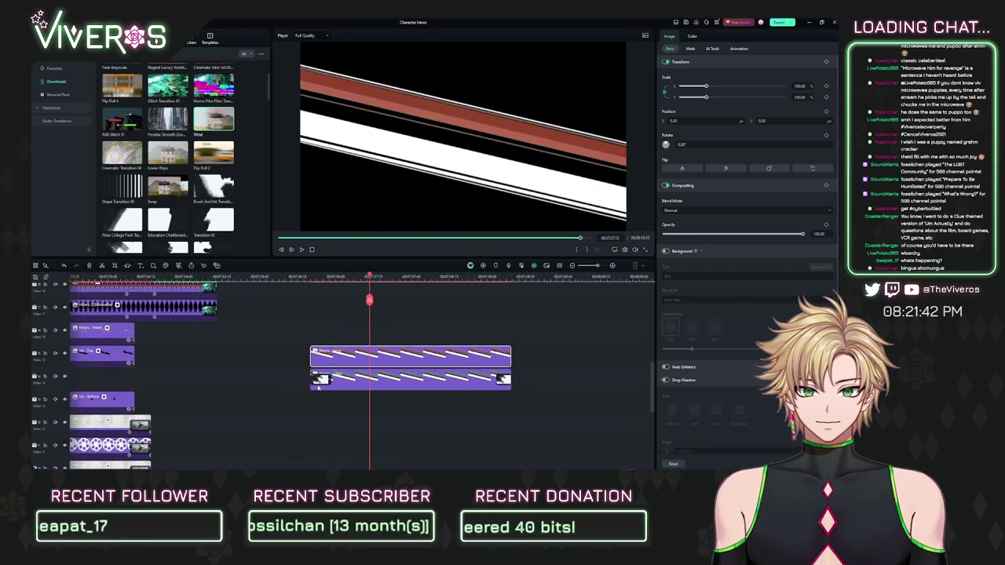
scroll(154, 205, "down", 2)
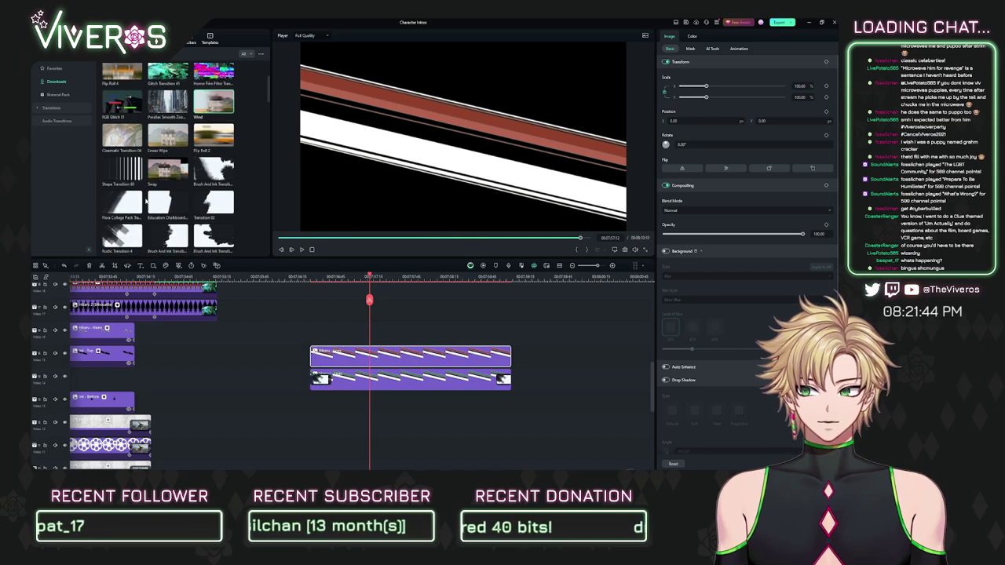
left_click_drag(123, 209, 320, 358)
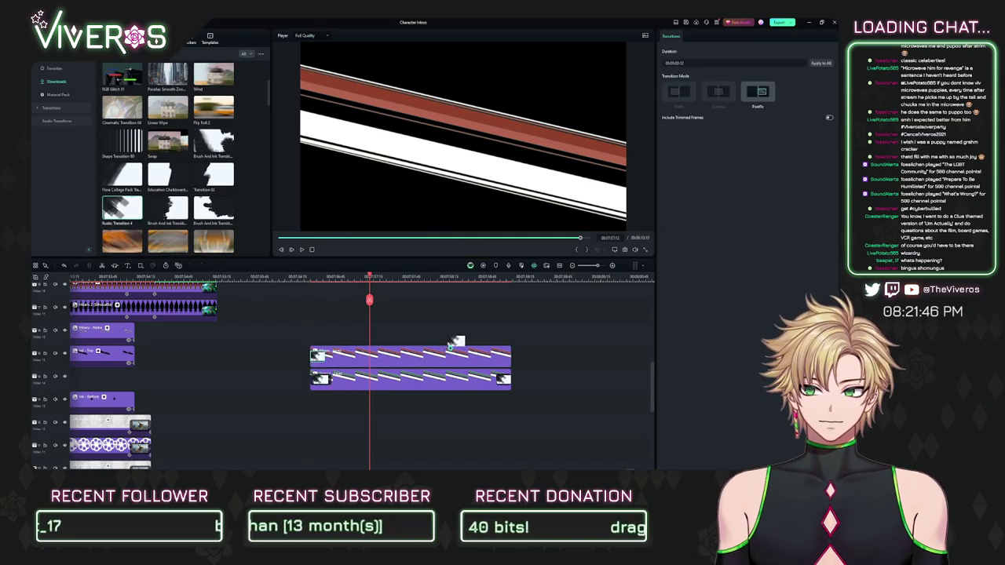
left_click_drag(451, 346, 447, 347)
Step: Set the red banner's opening transition to 17 frames to match the reference banner, and compare the closing transitions
scroll(494, 314, "up", 2)
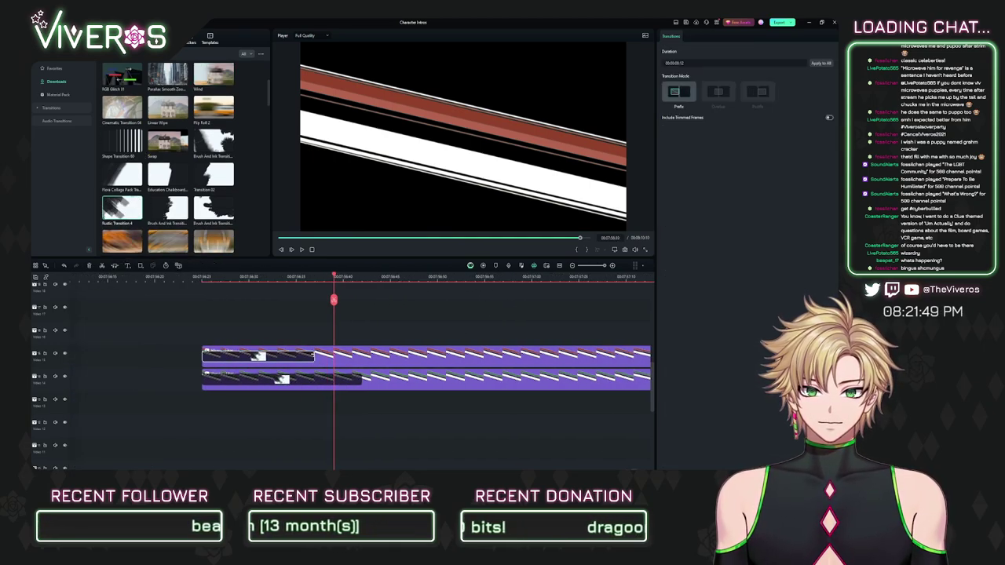
left_click_drag(315, 356, 361, 358)
scroll(399, 322, "down", 3)
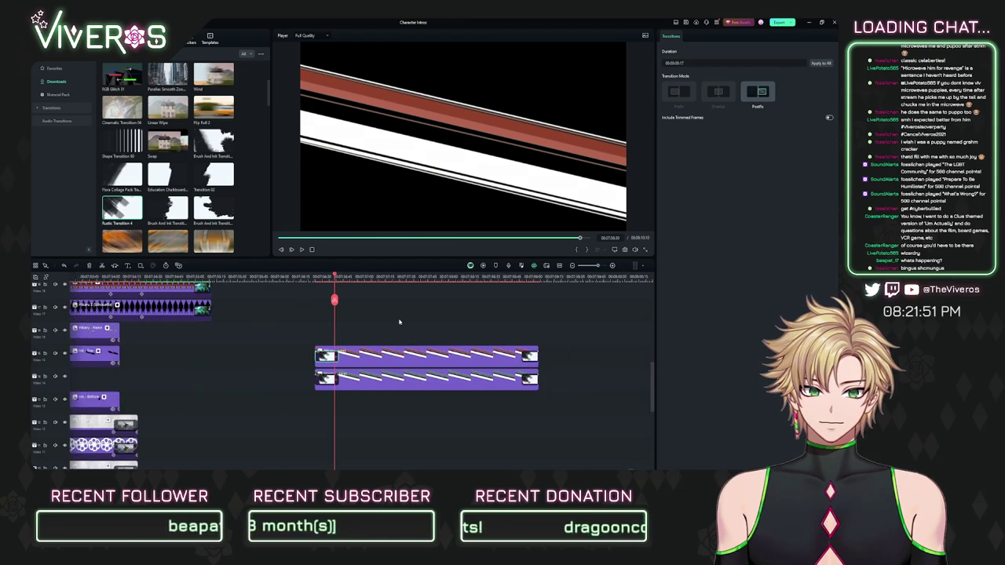
left_click(523, 275)
scroll(523, 274, "up", 2)
scroll(523, 275, "down", 4)
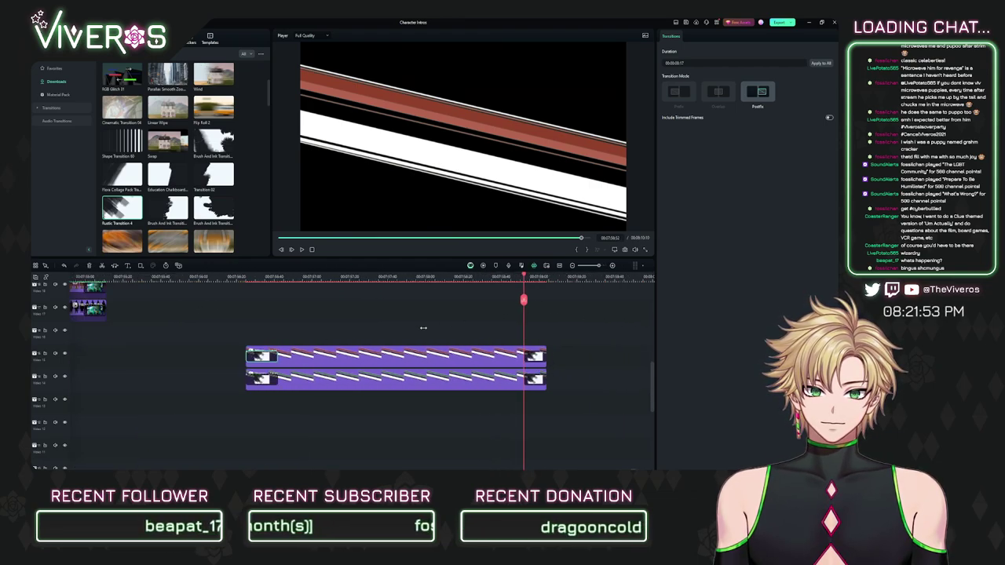
Step: Move the red banner into the newest intro's empty banner slot and compare its start with the blue-haired character's intro
left_click_drag(487, 356, 352, 381)
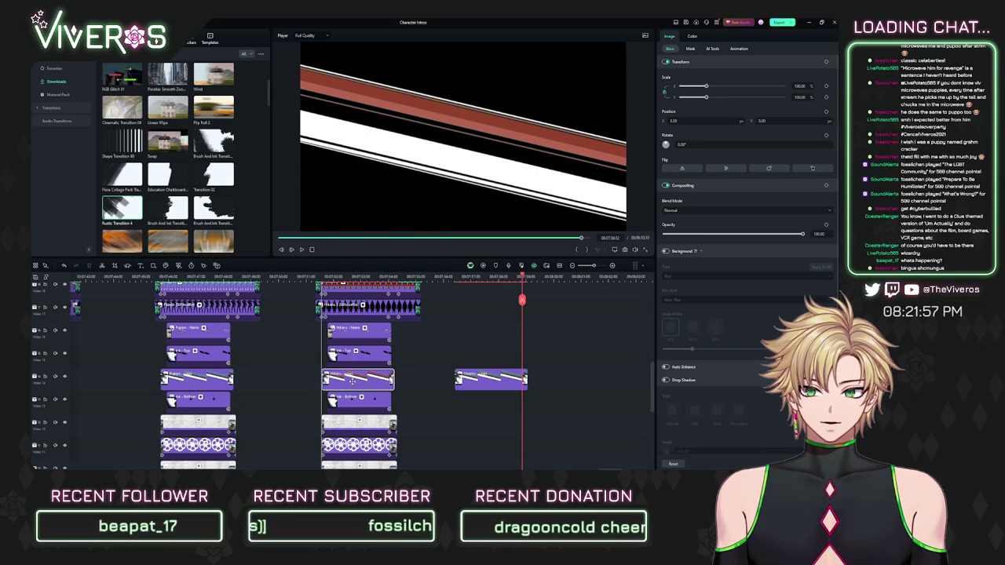
left_click(161, 276)
scroll(163, 277, "up", 5)
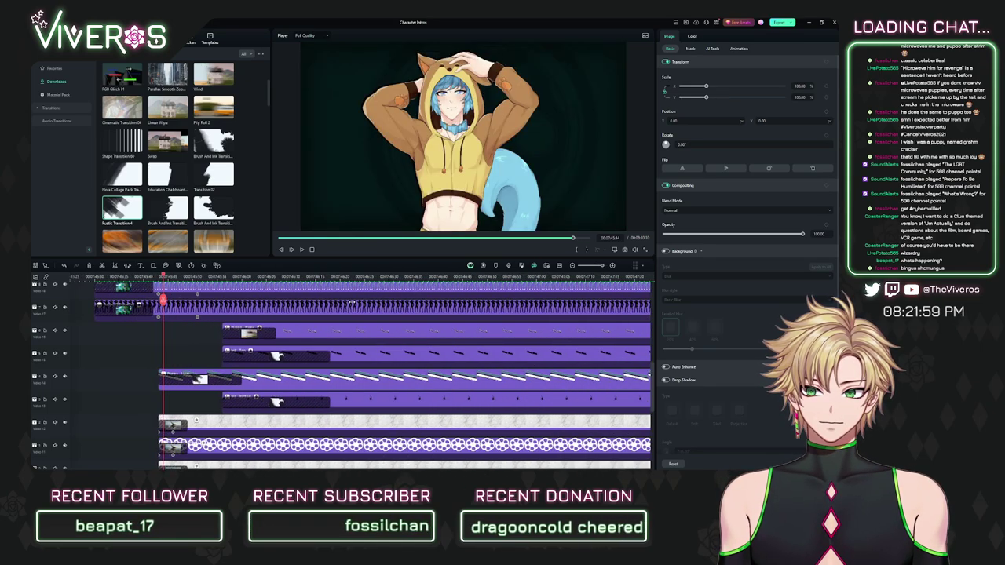
scroll(260, 296, "down", 3)
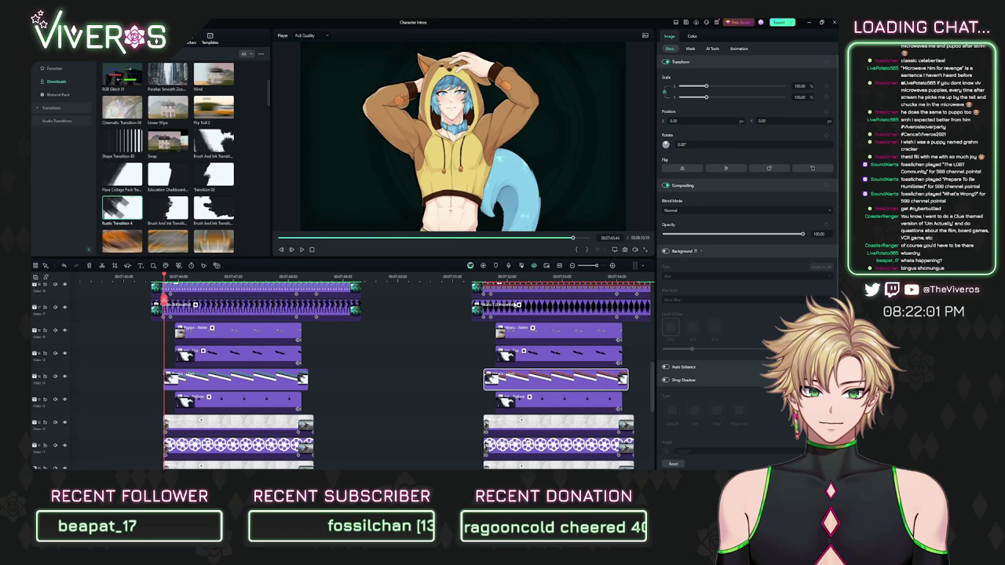
left_click(484, 277)
scroll(624, 308, "up", 3)
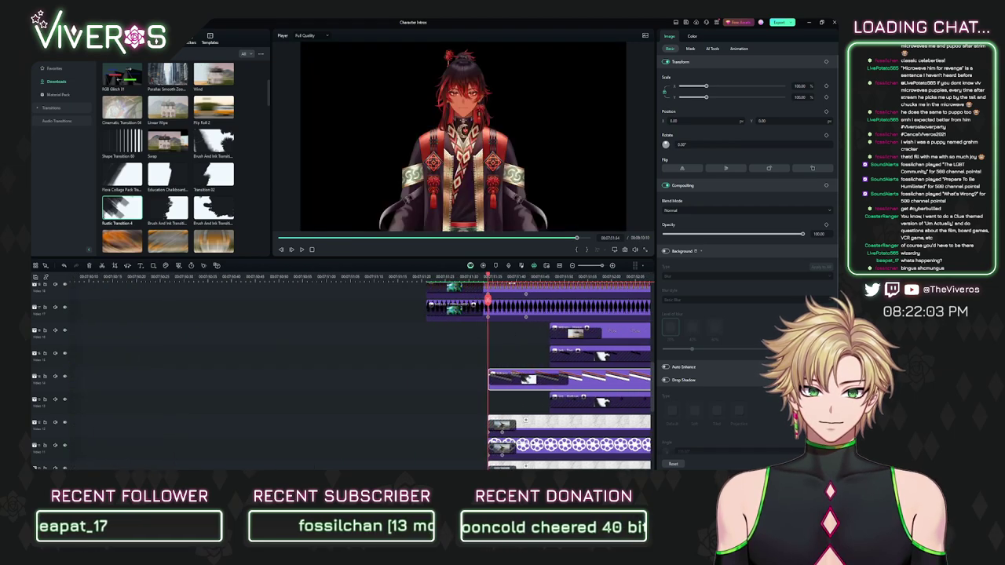
Step: Delete the leftover reference banner and all the spare asset clips after the newest intro
scroll(624, 309, "down", 3)
left_click(603, 377)
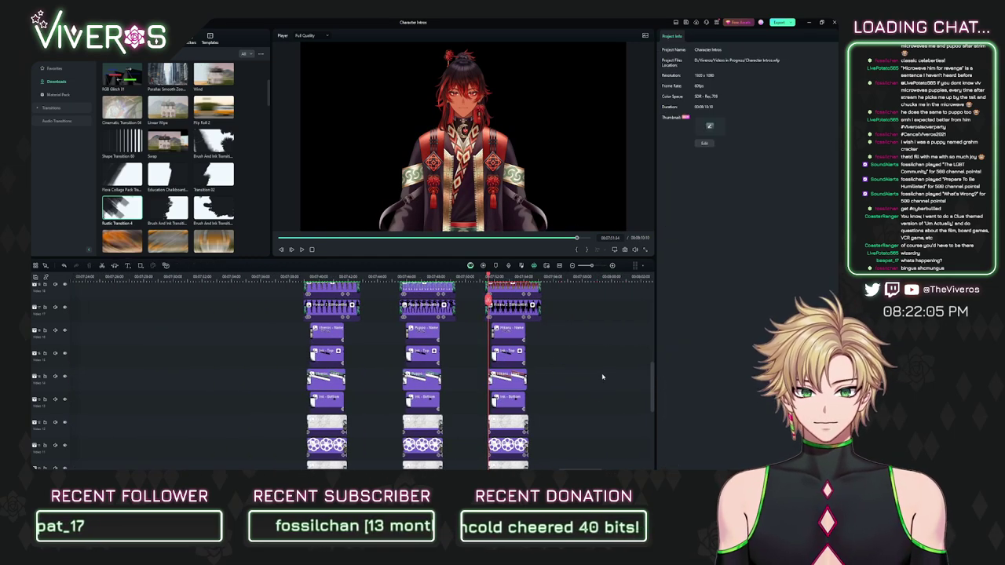
scroll(428, 331, "right", 5)
scroll(378, 284, "down", 1)
scroll(372, 353, "down", 5)
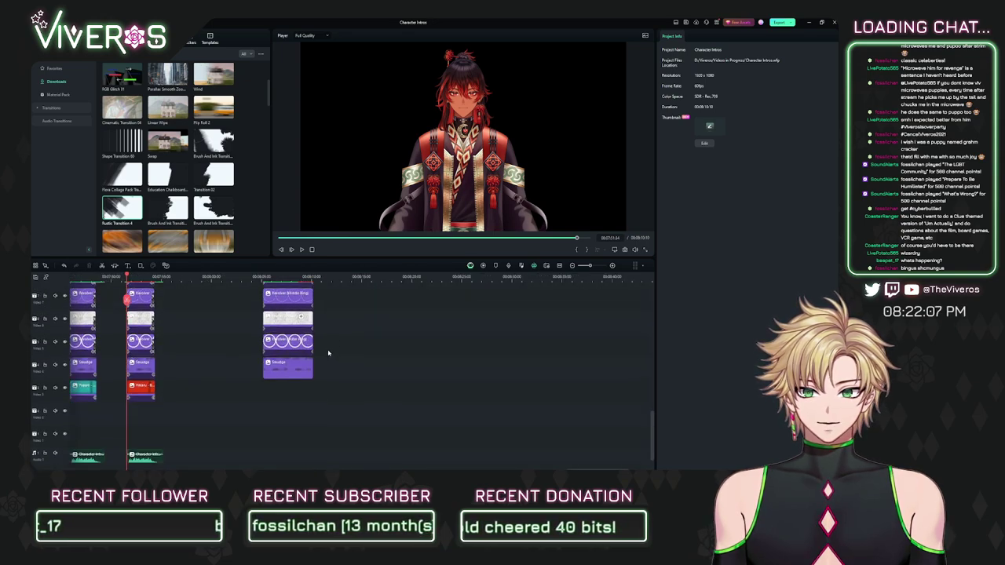
left_click_drag(333, 399, 283, 337)
scroll(287, 335, "up", 5)
scroll(282, 336, "up", 4)
key("Delete")
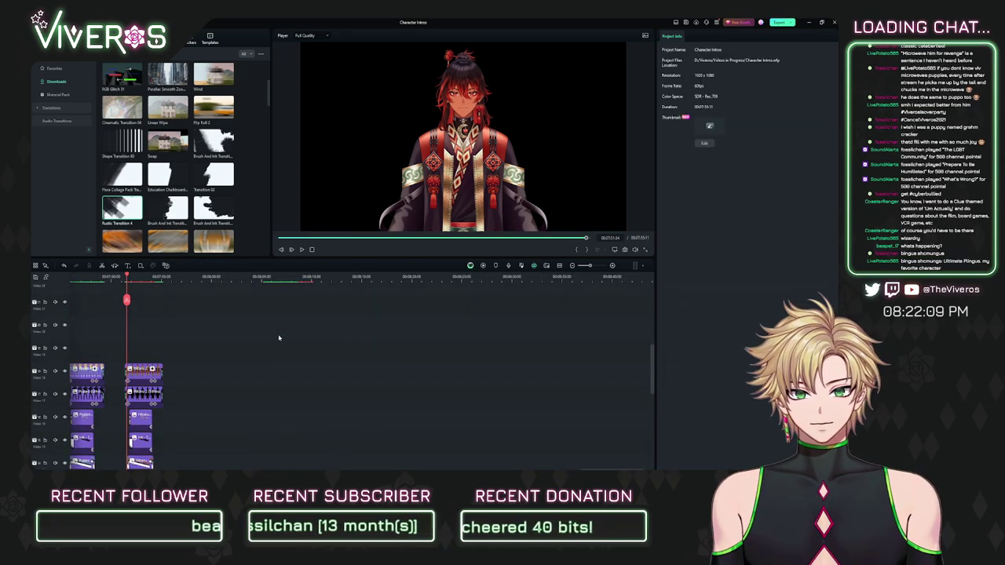
Step: Play the newest intro from its start to review the completed red version
scroll(358, 336, "left", 3)
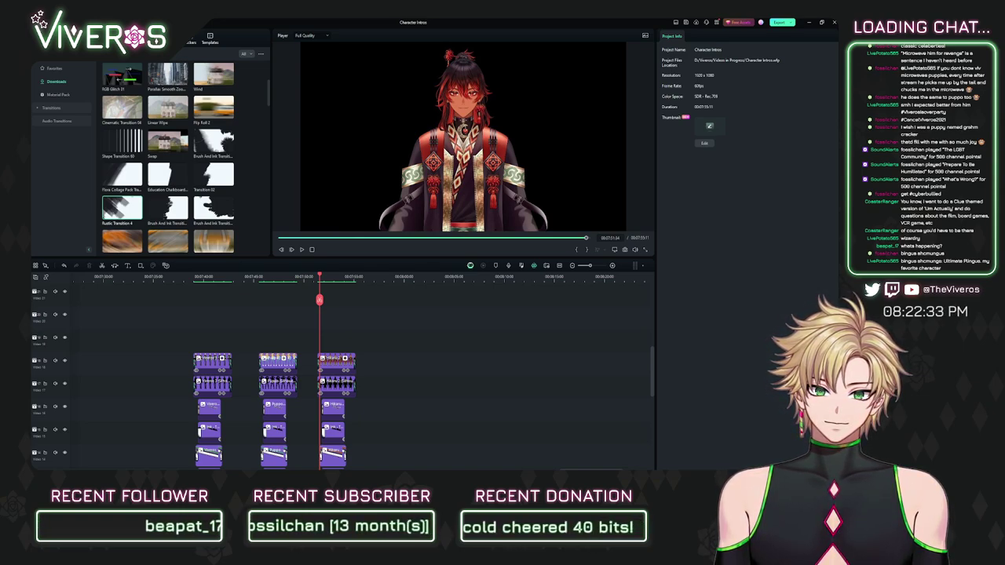
scroll(476, 346, "down", 2)
scroll(475, 346, "left", 2)
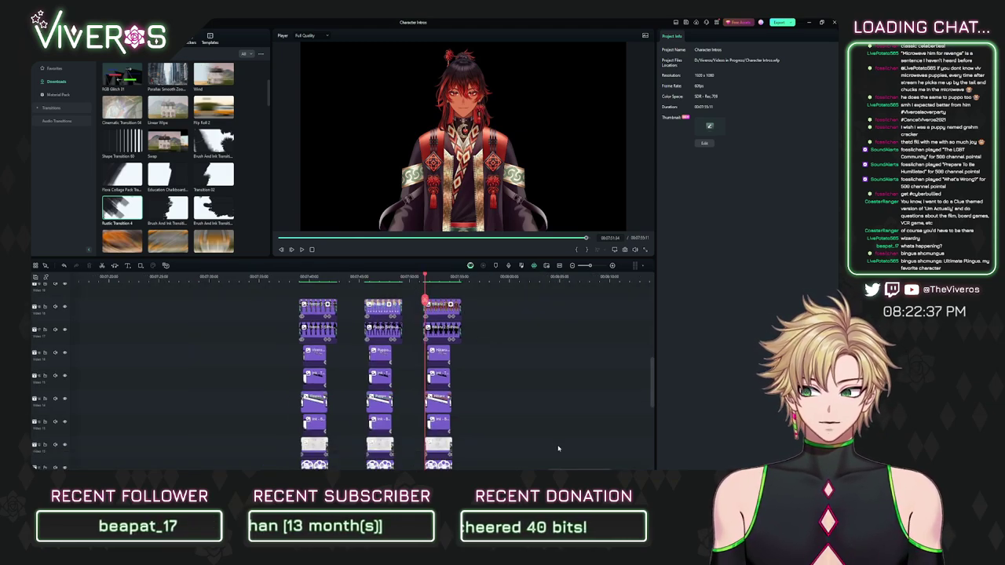
key("space")
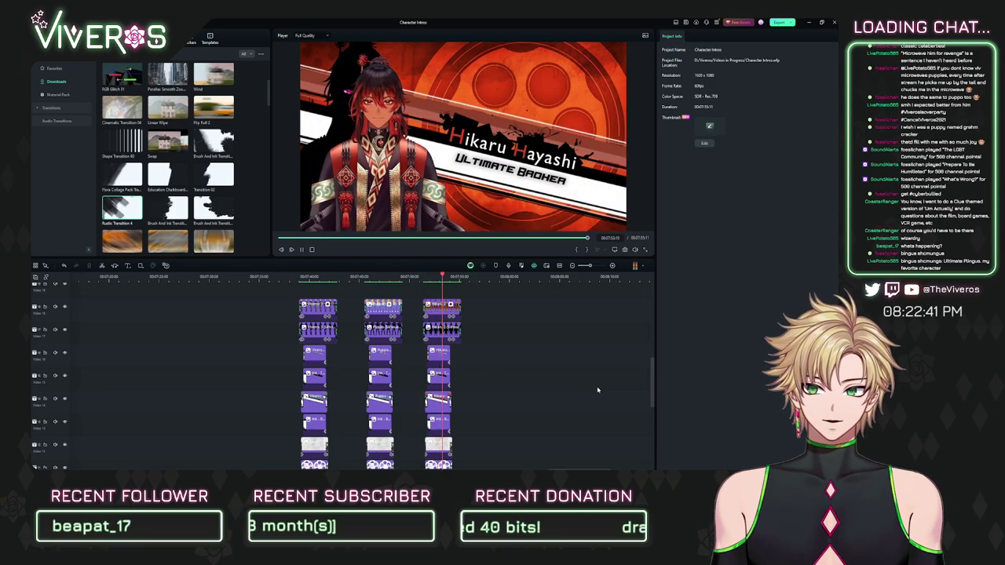
Step: Place the playhead at the end of the project, just after the newest intro
key("shift+z")
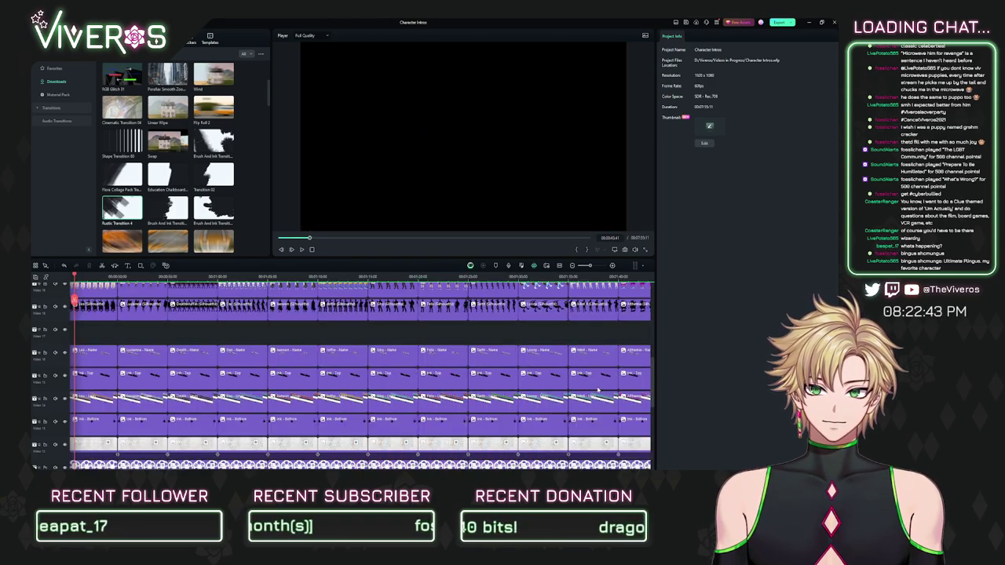
left_click_drag(509, 272, 247, 326)
left_click(243, 276)
scroll(488, 318, "up", 3)
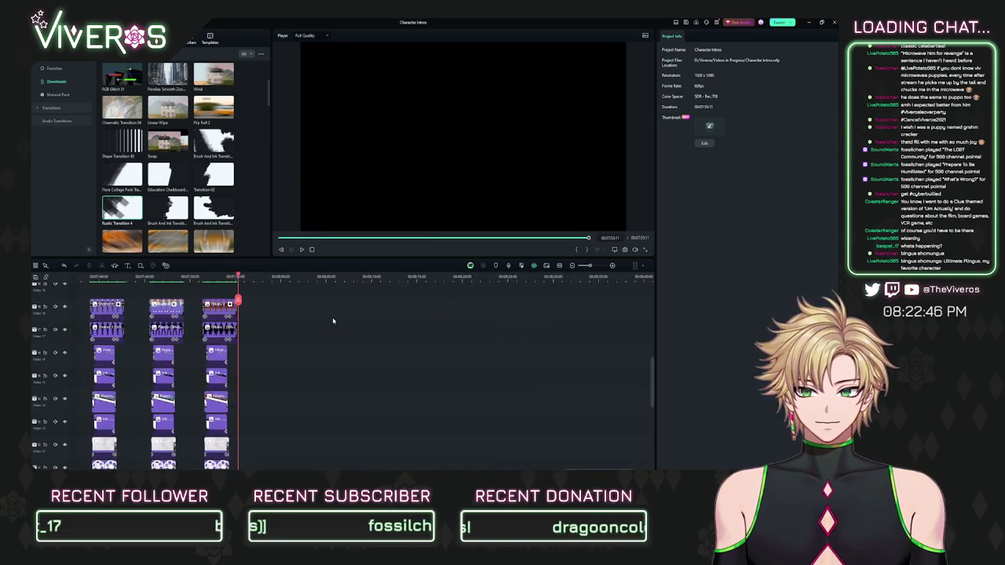
Step: Export only the newest intro's time range, from its first frame to its end, and clear the range marks
left_click(201, 278)
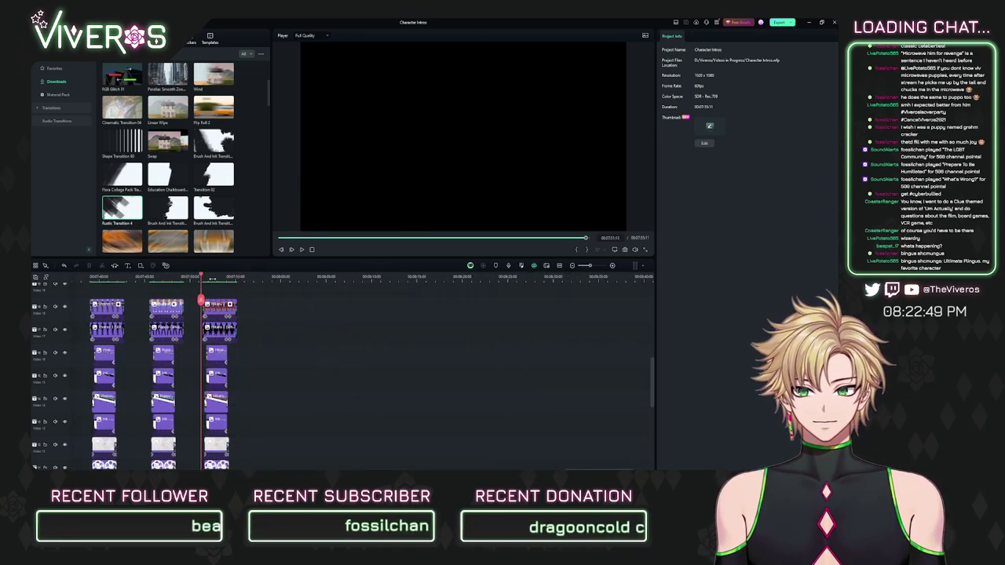
scroll(415, 293, "up", 3)
left_click_drag(202, 275, 217, 275)
scroll(326, 292, "up", 3)
scroll(325, 293, "down", 5)
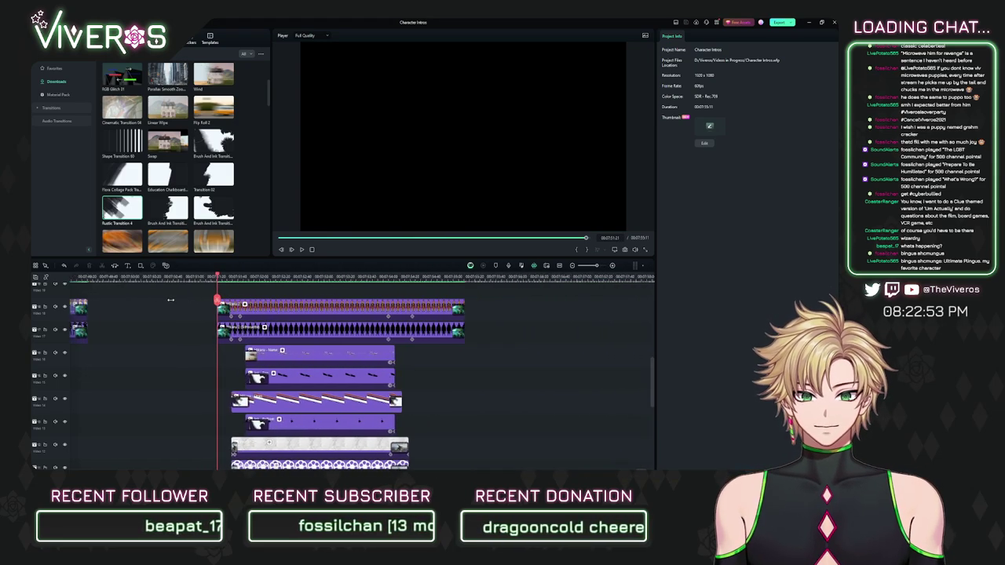
scroll(406, 287, "up", 2)
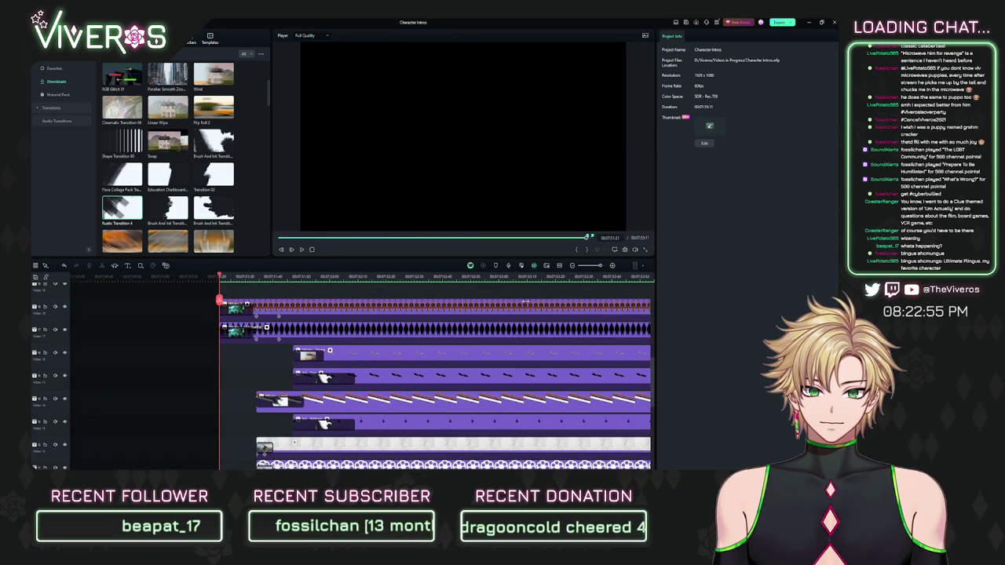
scroll(353, 292, "down", 4)
left_click(778, 24)
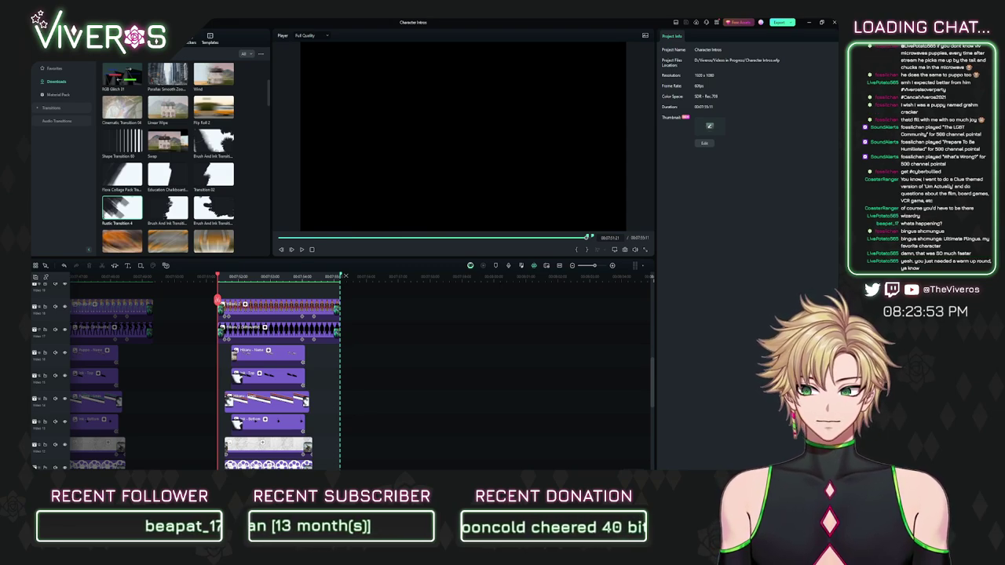
left_click(345, 276)
Step: Find the Ultimate Lapdancer intro among the earlier intros and inspect its stacked clips
left_click_drag(369, 281, 422, 324)
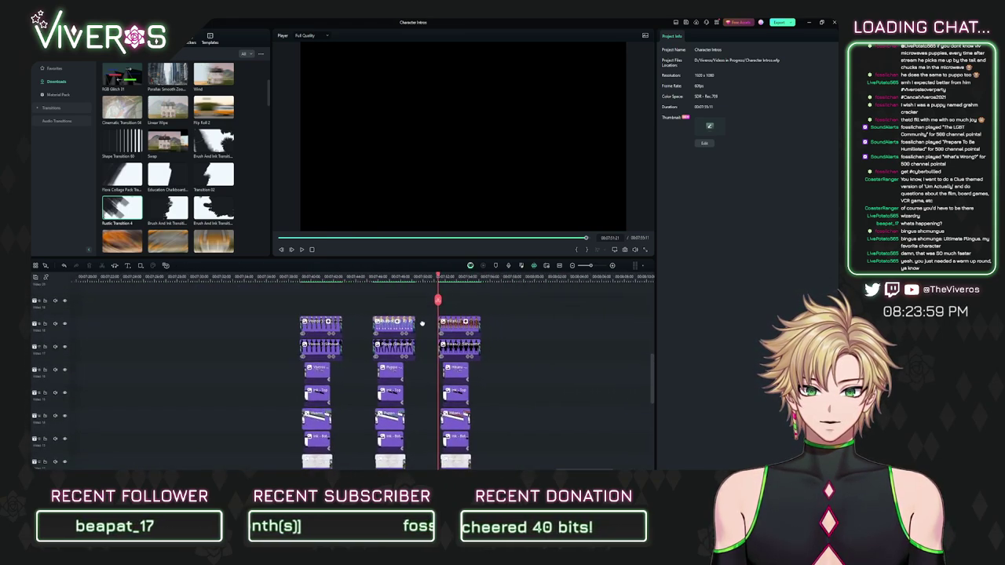
scroll(421, 324, "right", 1)
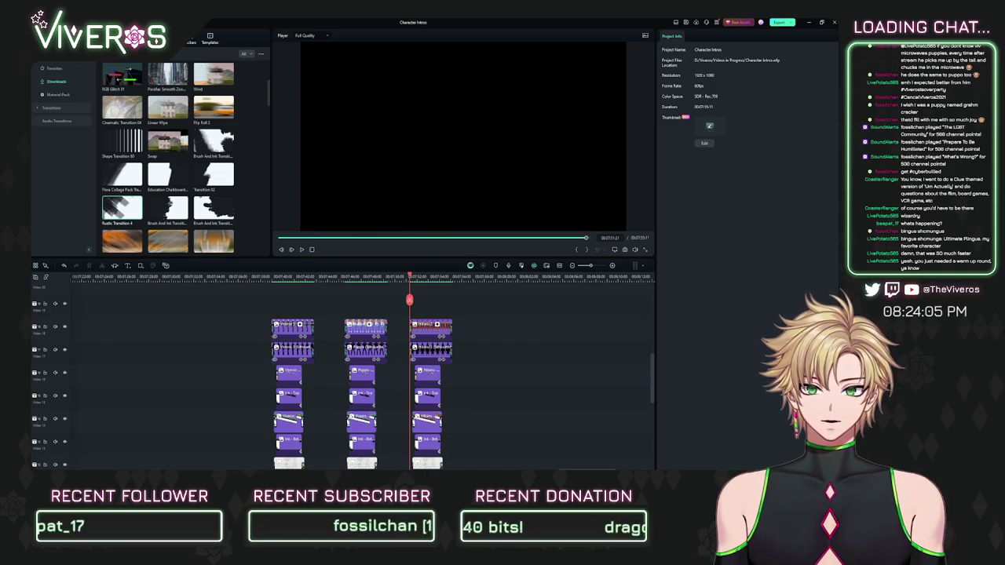
scroll(492, 314, "right", 2)
scroll(491, 314, "down", 1)
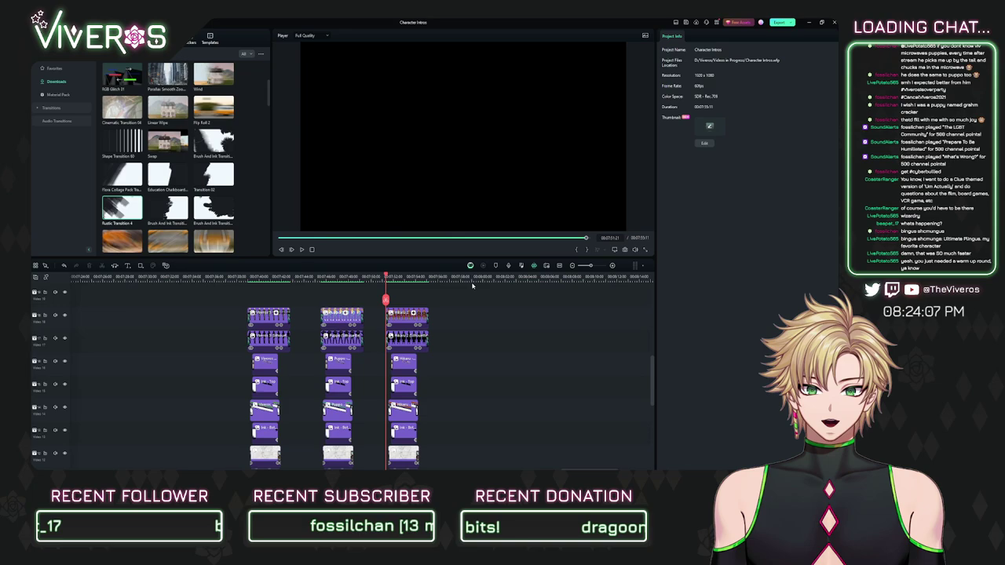
scroll(310, 314, "down", 6)
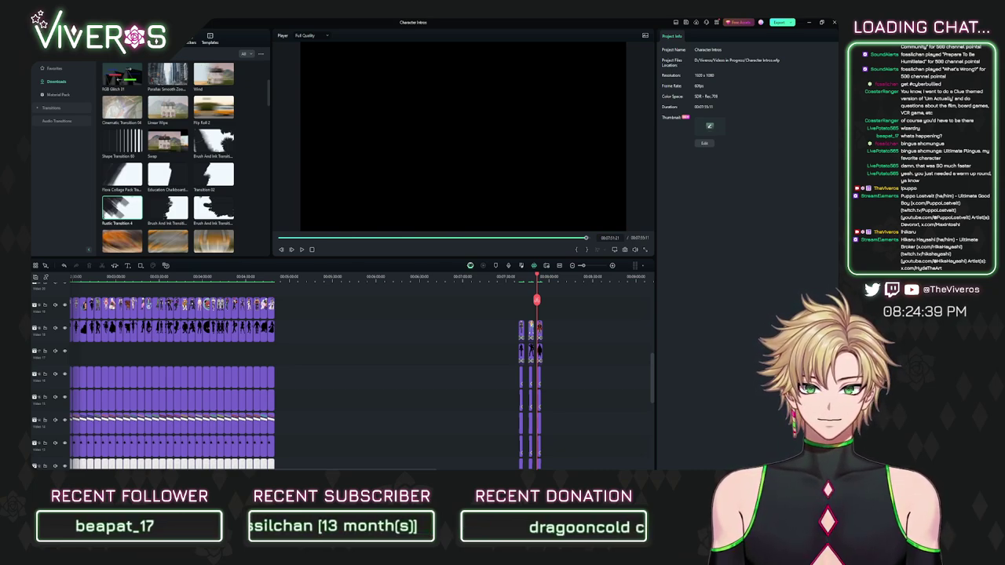
left_click_drag(559, 307, 655, 290)
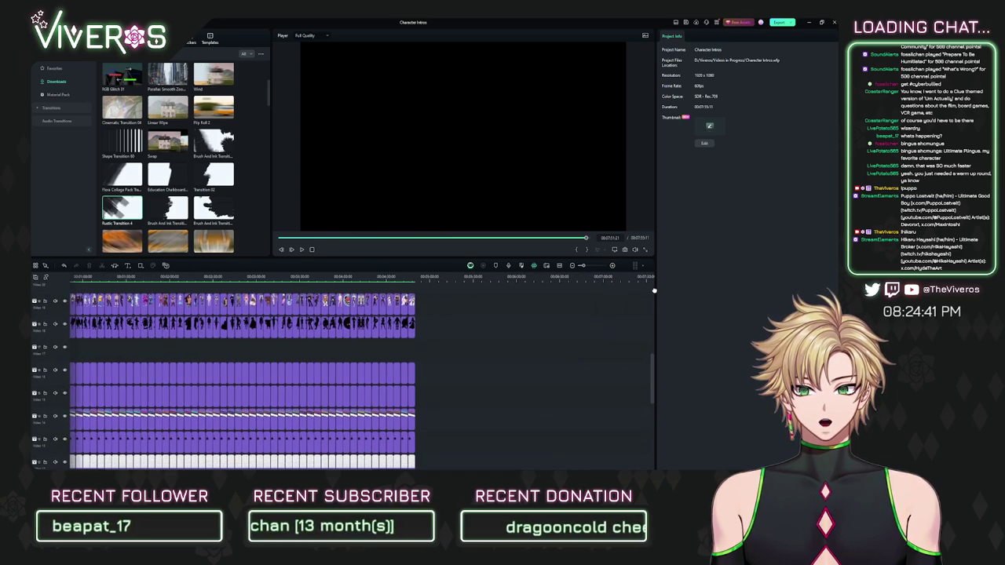
scroll(285, 314, "up", 2)
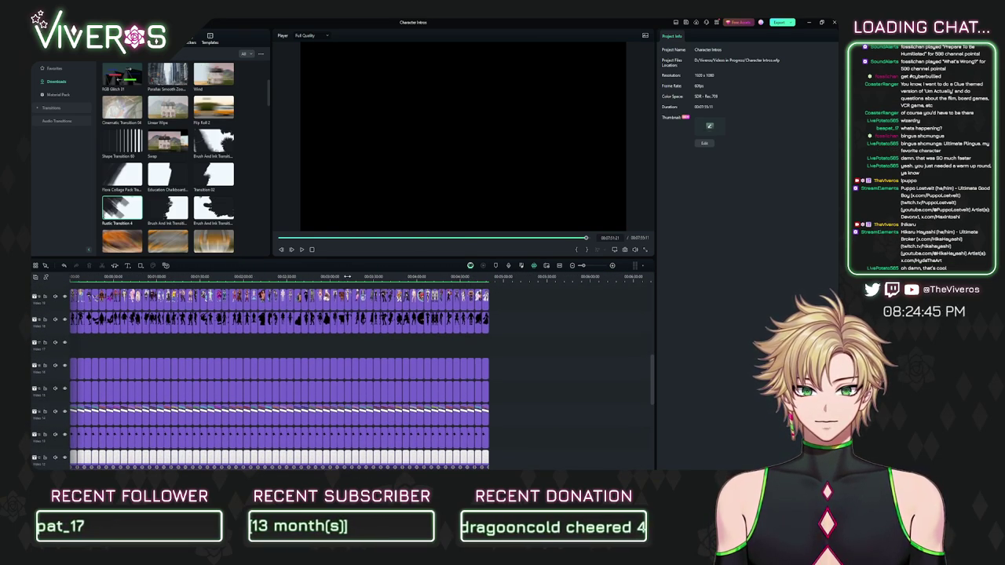
left_click(383, 277)
scroll(390, 325, "up", 3)
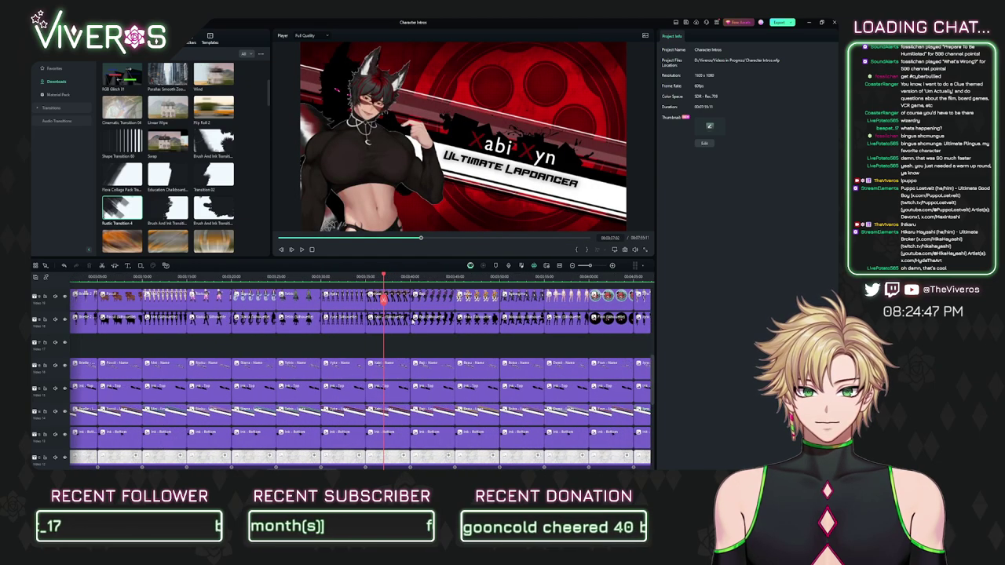
mouse_move(395, 311)
left_mouse_down()
mouse_move(369, 378)
mouse_move(385, 435)
mouse_move(382, 299)
left_mouse_up()
scroll(384, 432, "down", 5)
scroll(382, 306, "up", 5)
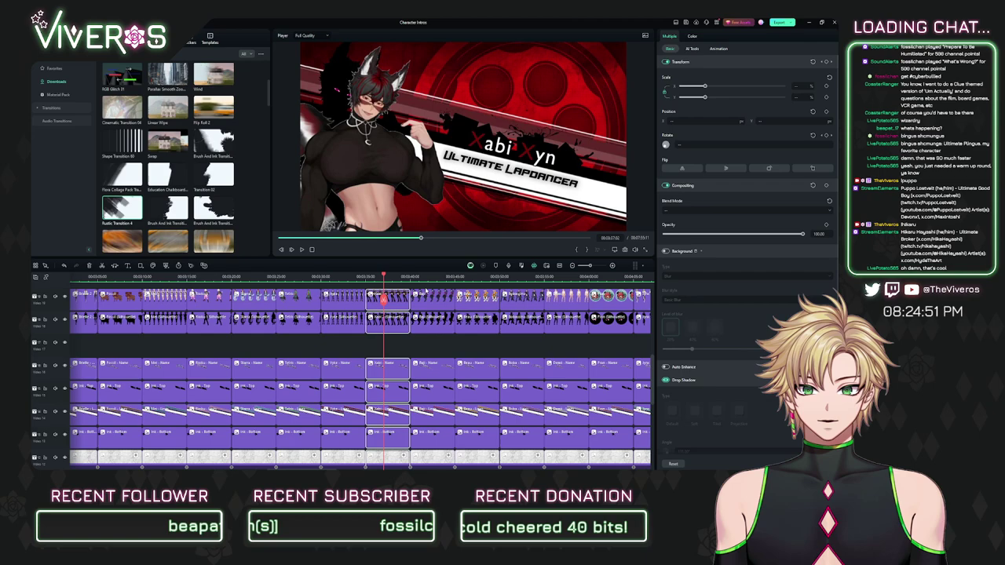
scroll(329, 331, "down", 5)
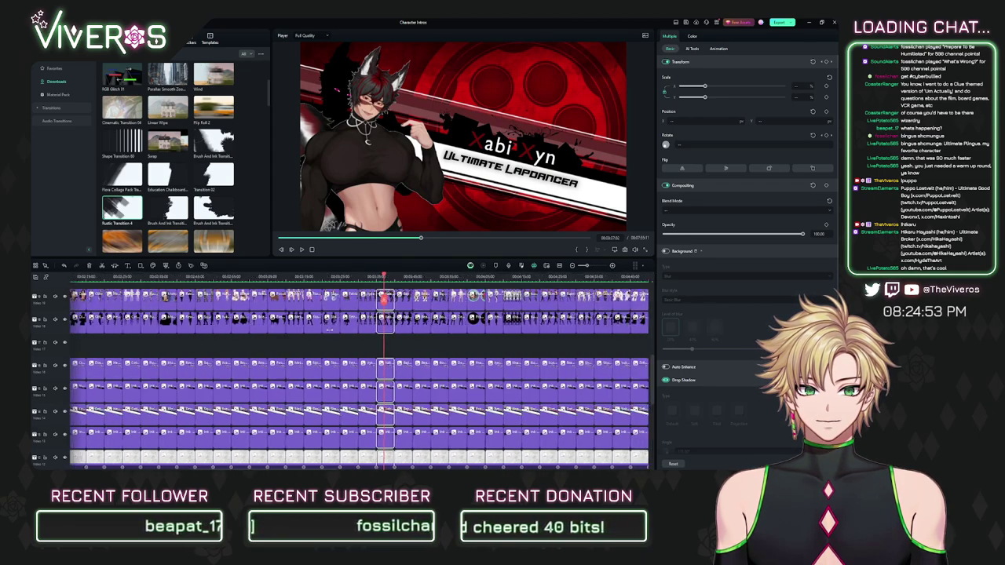
scroll(318, 333, "down", 3)
left_click(194, 342)
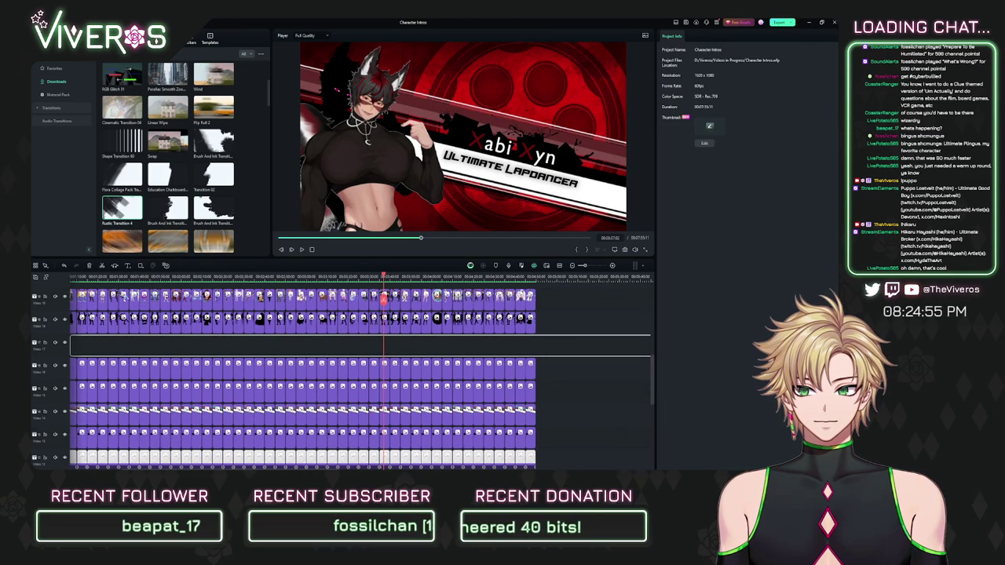
Step: Check the finished frames of the Ultimate Ninja, Ultimate Marine Biologist and Ultimate Explorer intros
scroll(194, 354, "up", 3)
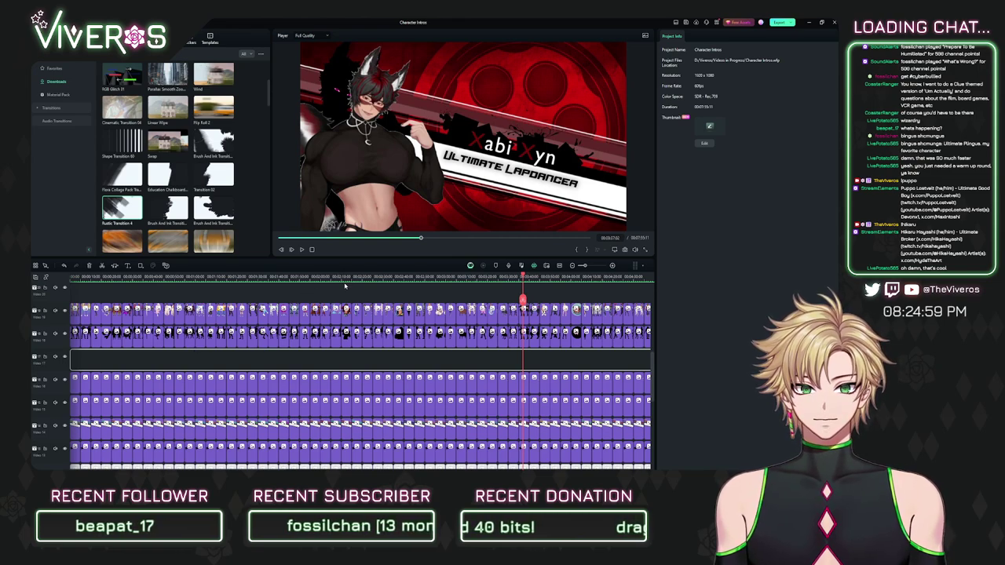
left_click(385, 277)
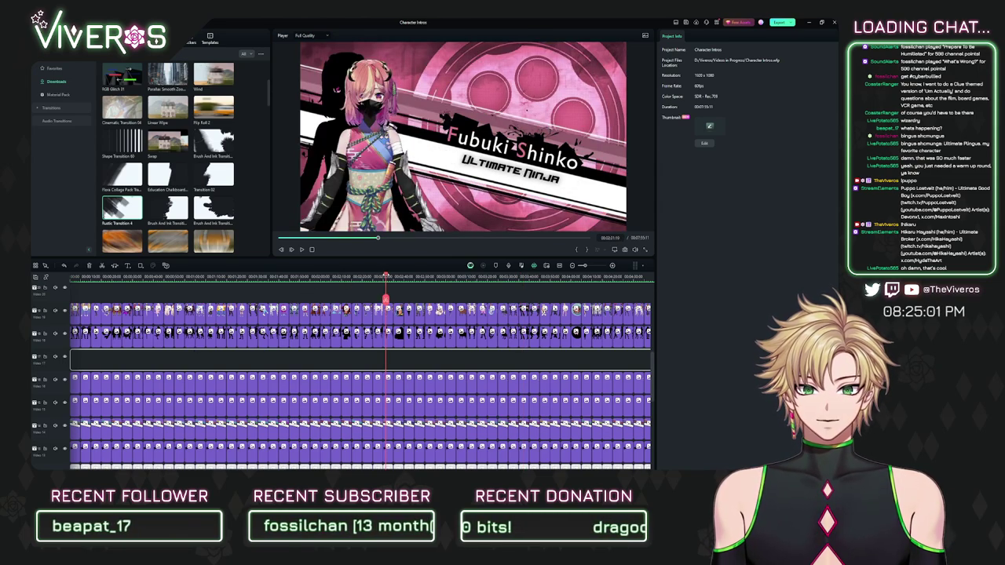
left_click_drag(386, 276, 399, 279)
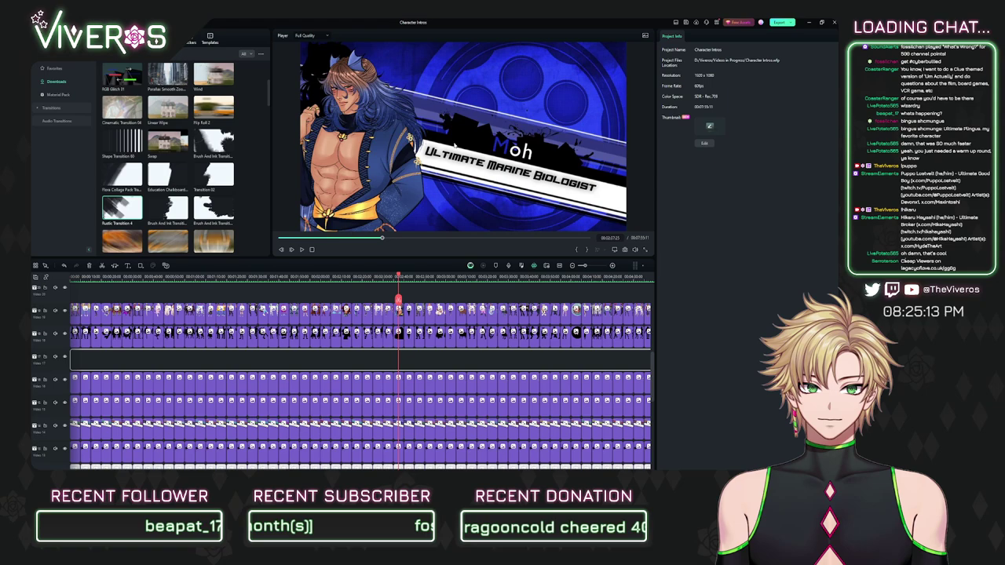
left_click(252, 280)
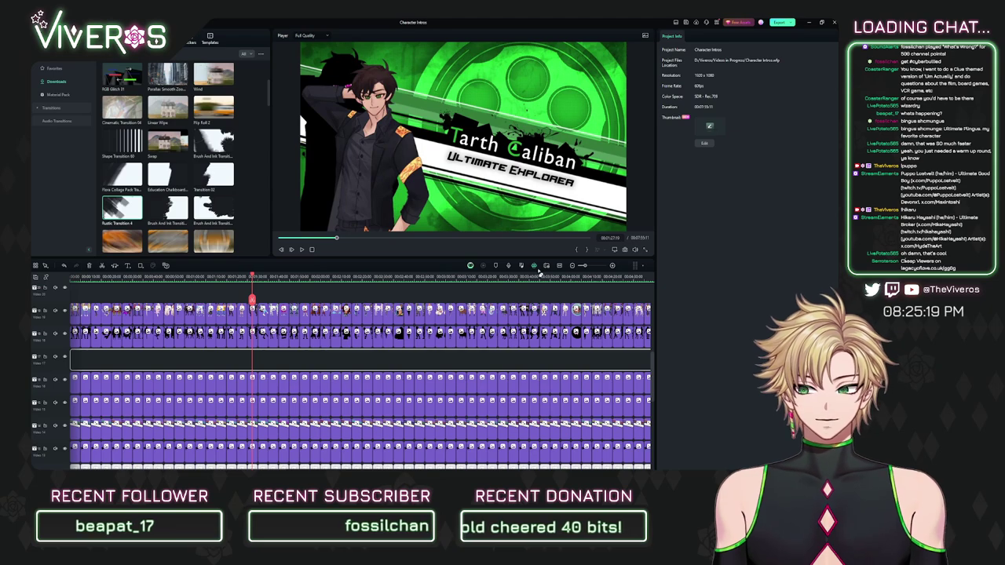
left_click(198, 299)
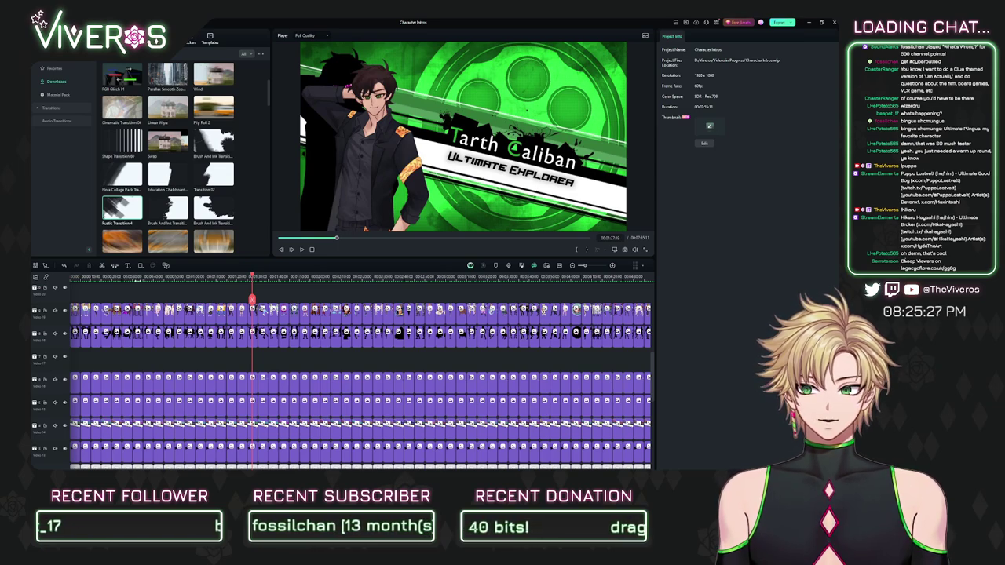
Step: Compare the Ultimate Funeral Director intro with the character's full-body artwork from its media folder
left_click(150, 278)
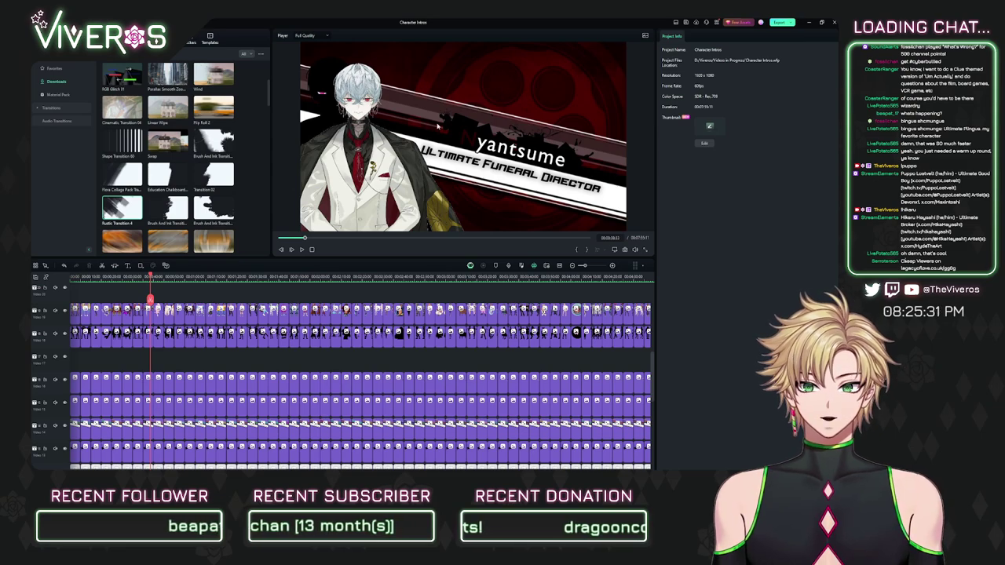
left_click(46, 37)
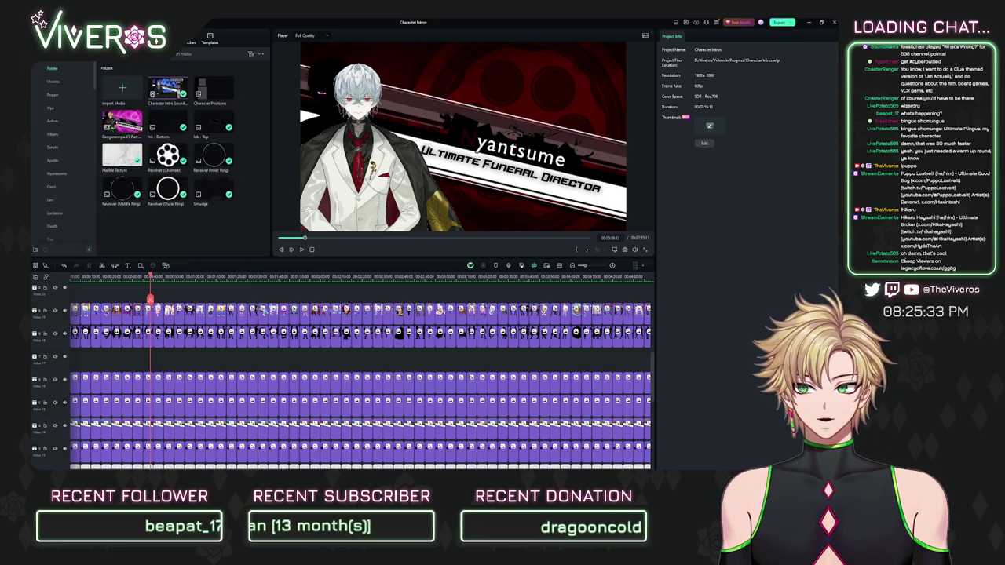
left_click(57, 173)
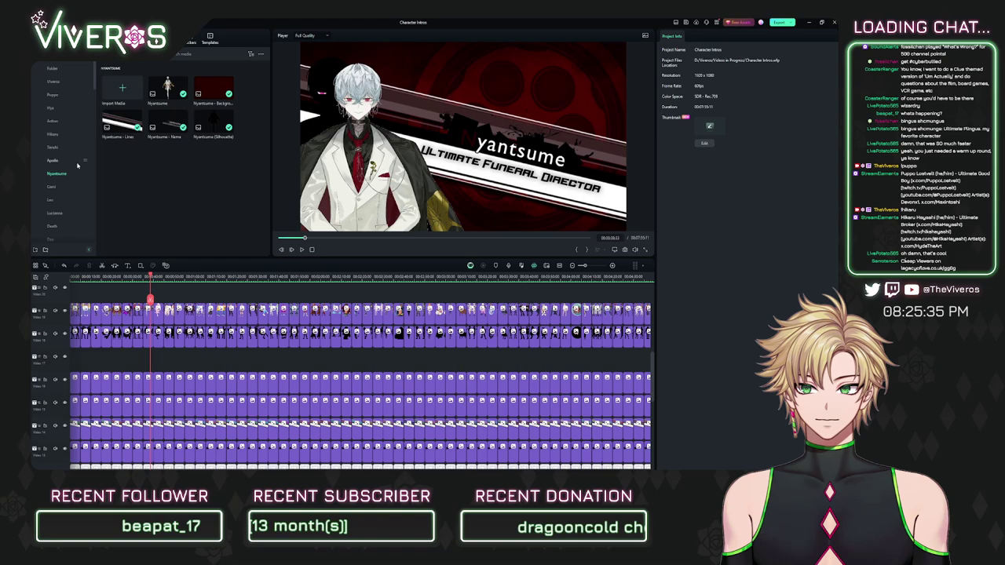
double_click(167, 87)
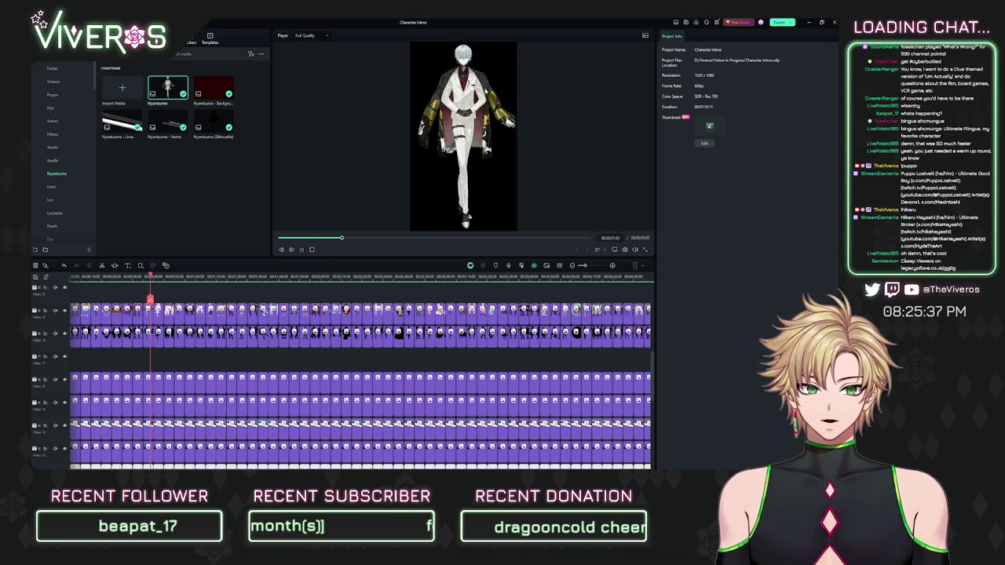
left_click(301, 249)
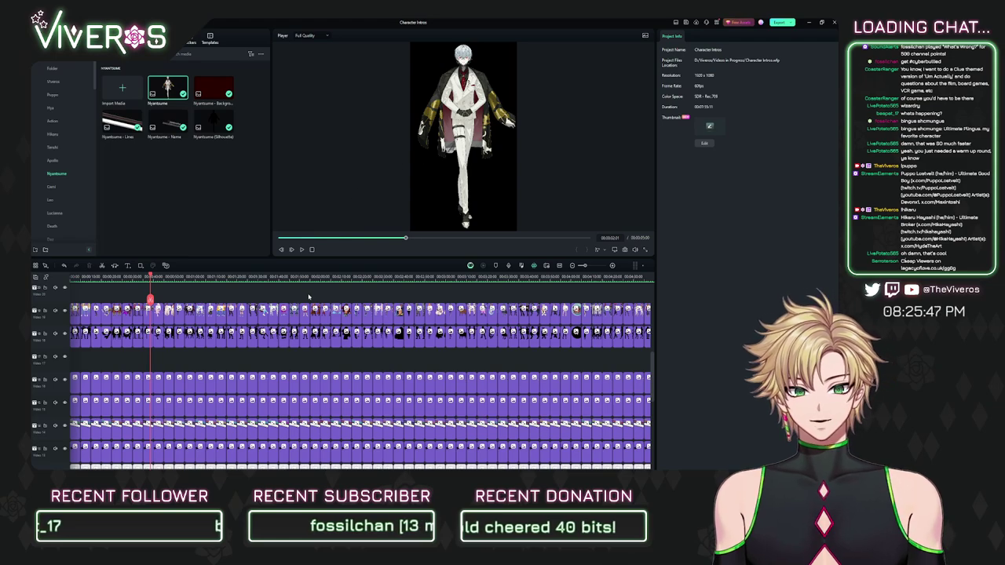
left_click(190, 297)
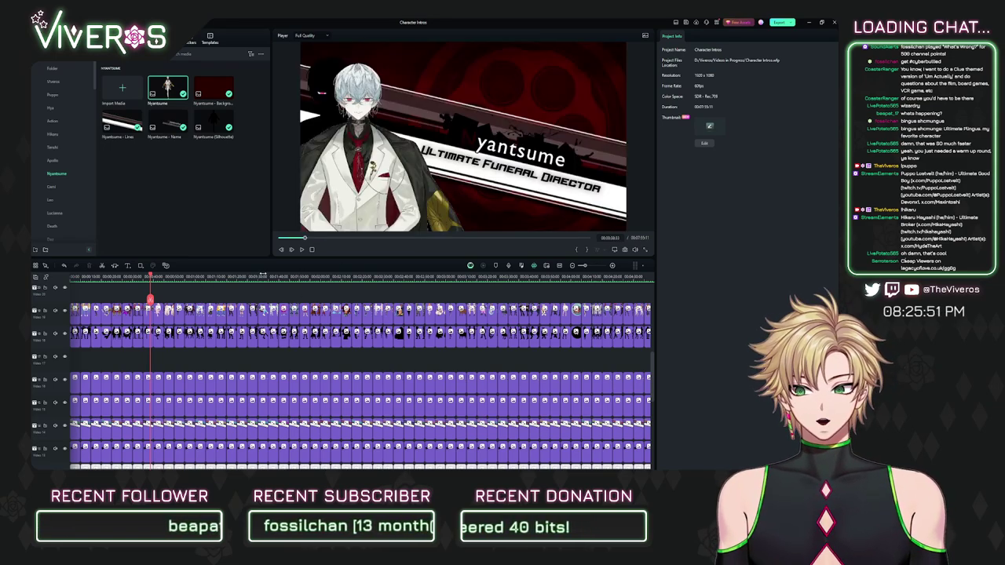
Step: Locate the Ultimate Yandere intro in the project and view its finished frame and character clips
scroll(275, 290, "up", 2)
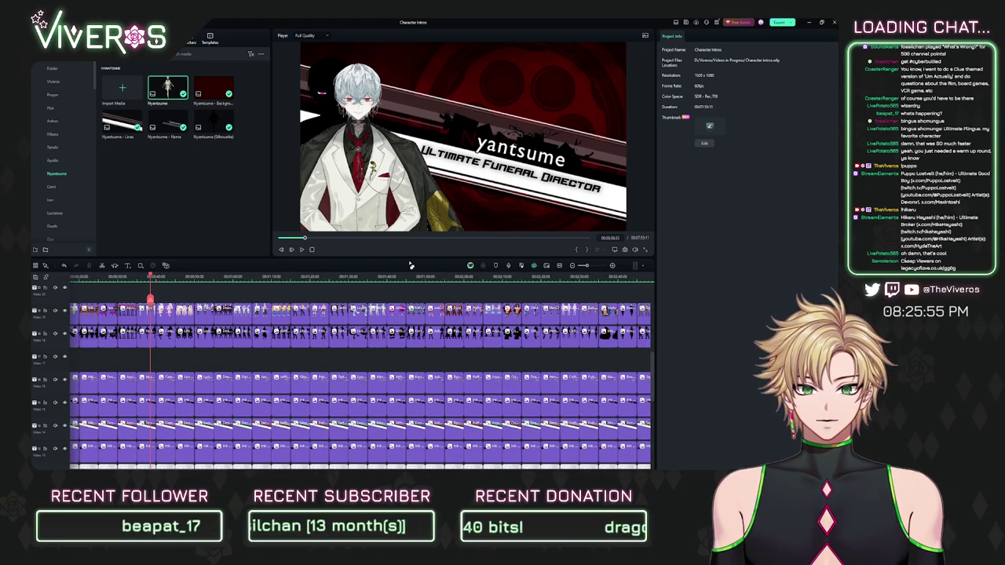
scroll(170, 296, "down", 4)
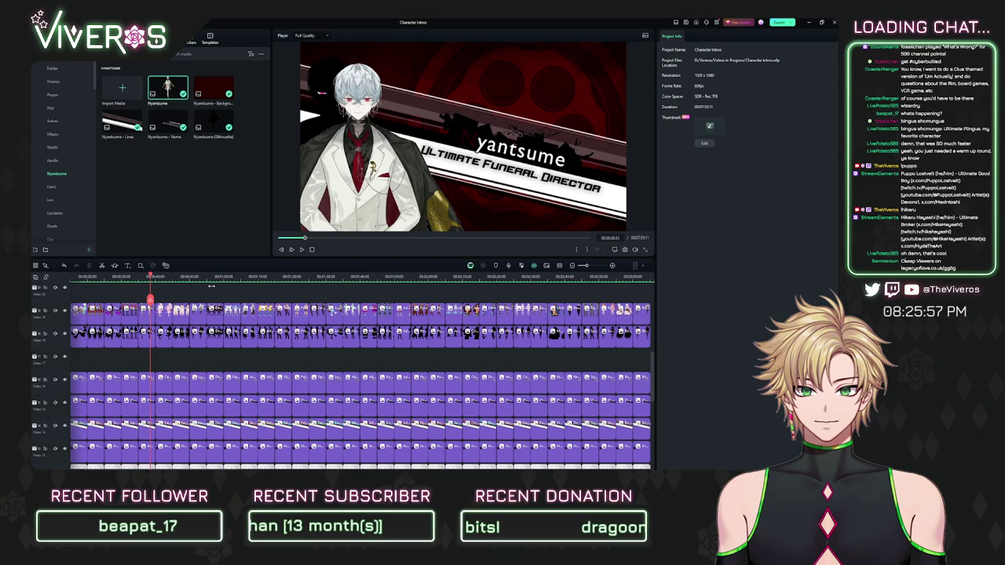
scroll(171, 296, "down", 2)
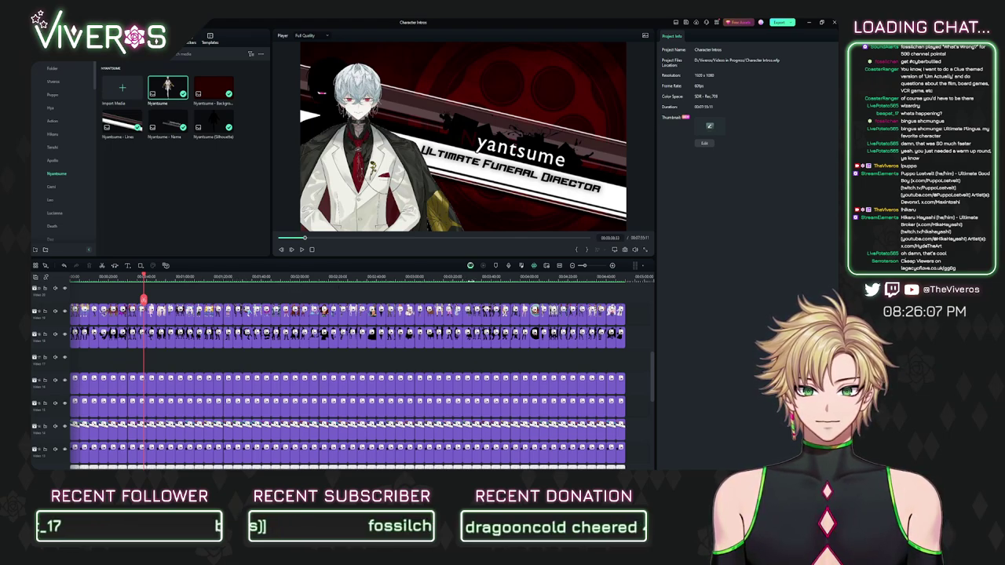
left_click(475, 278)
scroll(470, 291, "up", 5)
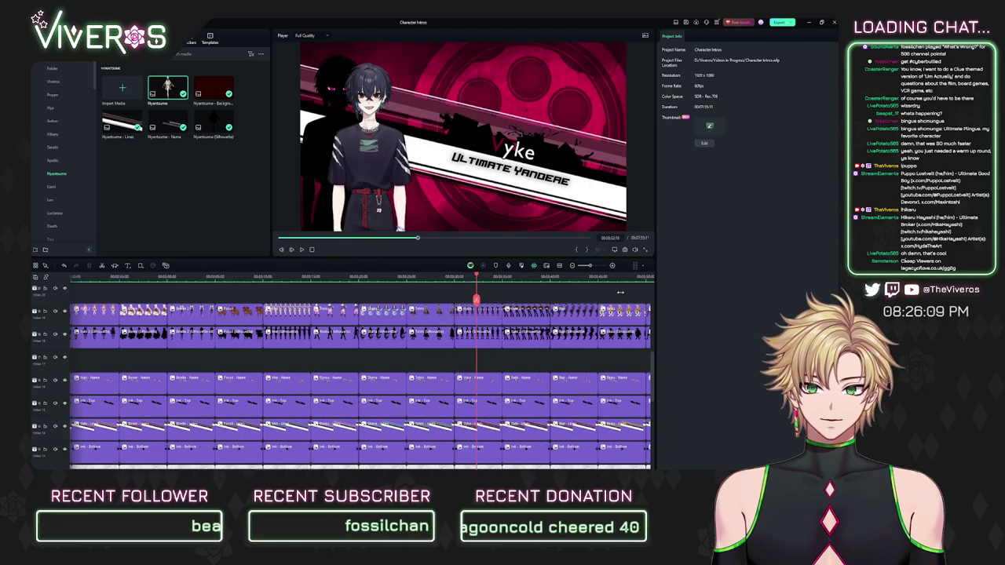
left_click_drag(424, 277, 460, 340)
left_click_drag(428, 299, 424, 311)
scroll(425, 306, "down", 2)
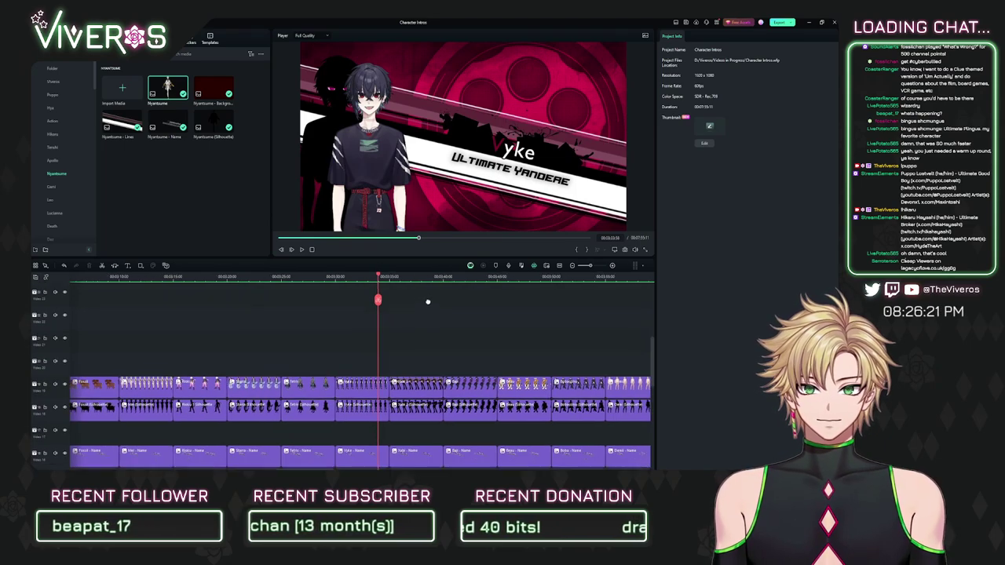
Step: Preview the Ultimate Yandere character's full-body artwork and background from its media folder
scroll(71, 202, "down", 5)
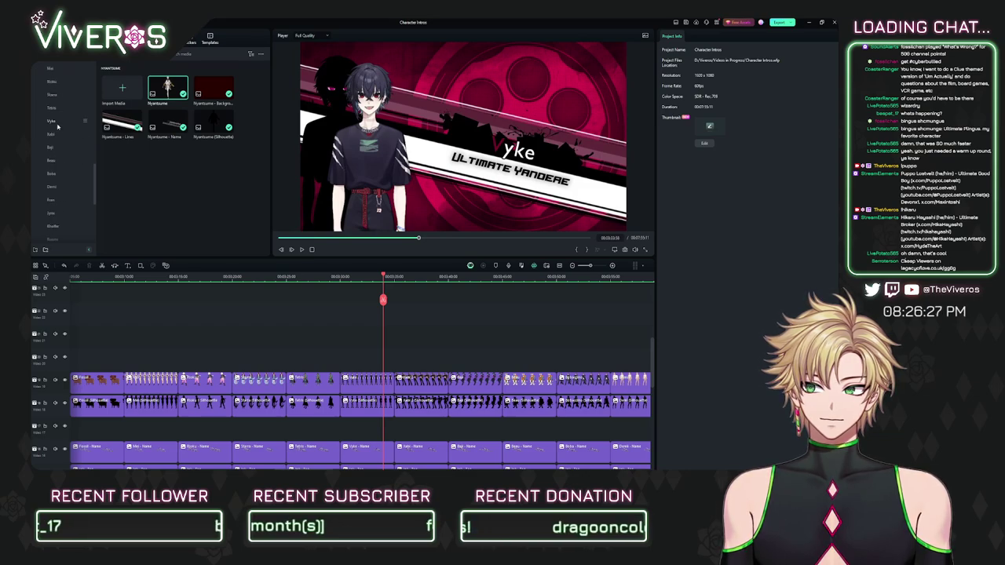
left_click(68, 123)
left_click(168, 86)
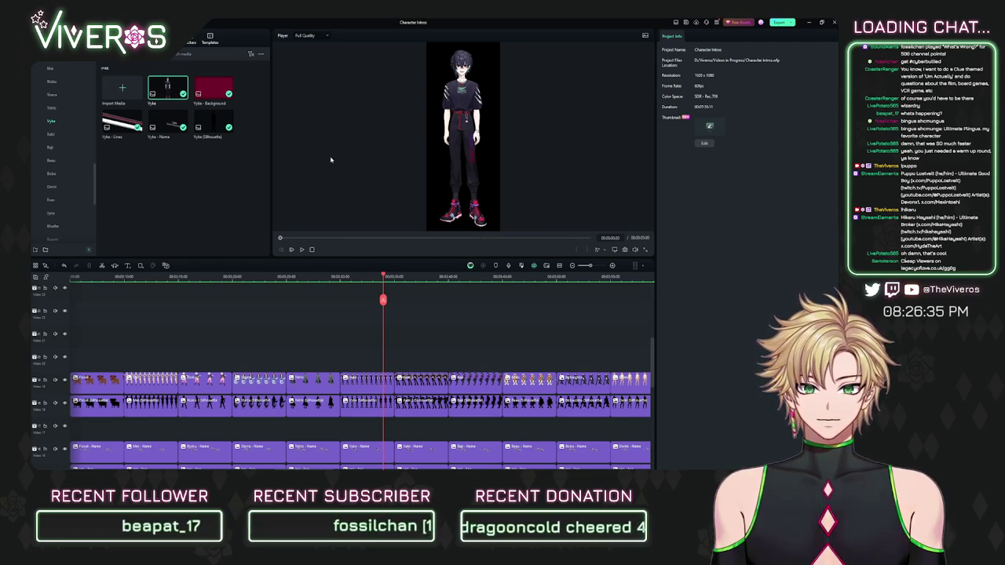
double_click(216, 86)
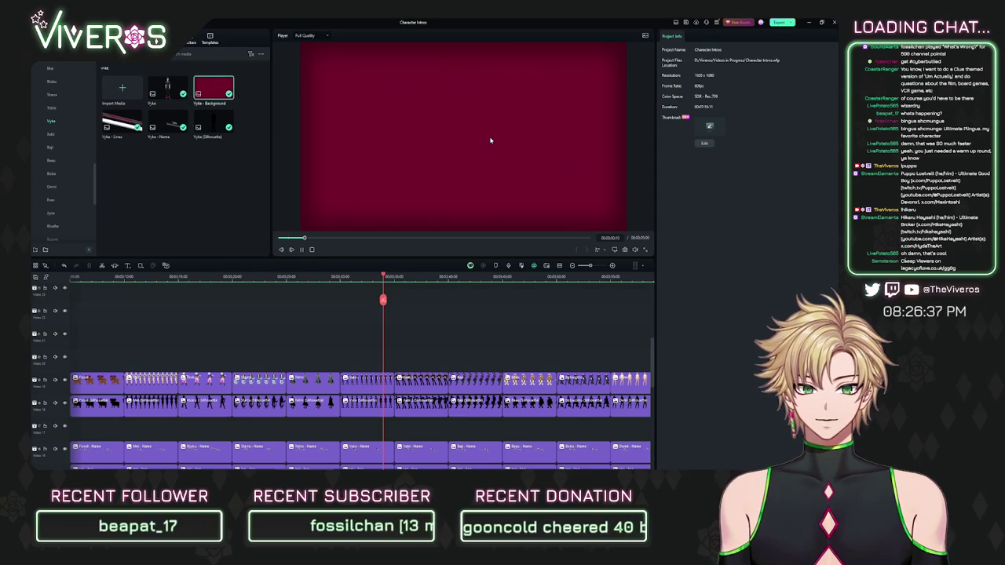
scroll(71, 151, "up", 5)
left_click(368, 321)
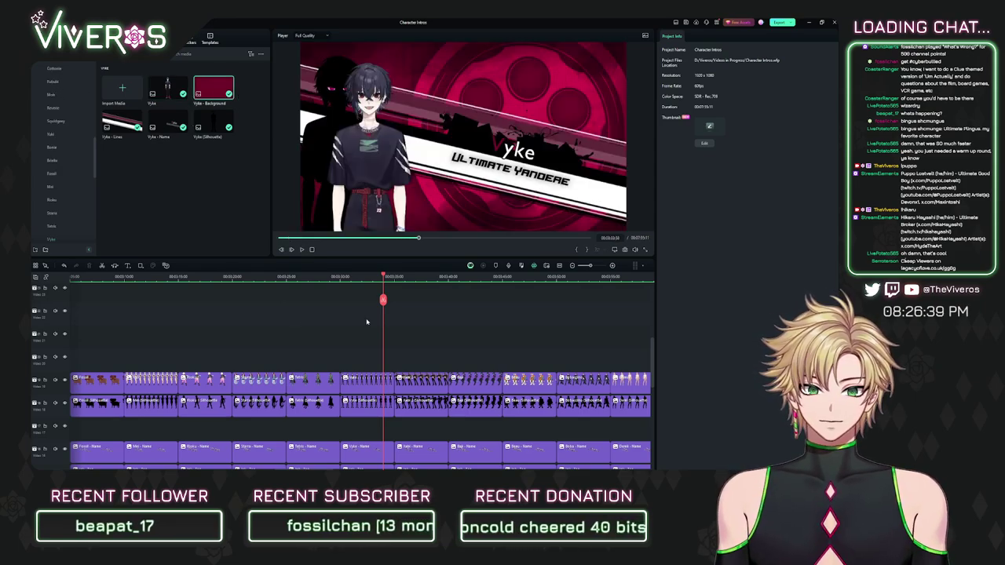
Step: Copy all clip layers of the Ultimate Lapdancer intro and paste them after the last intro on the timeline
left_click(421, 275)
left_click_drag(437, 336, 416, 468)
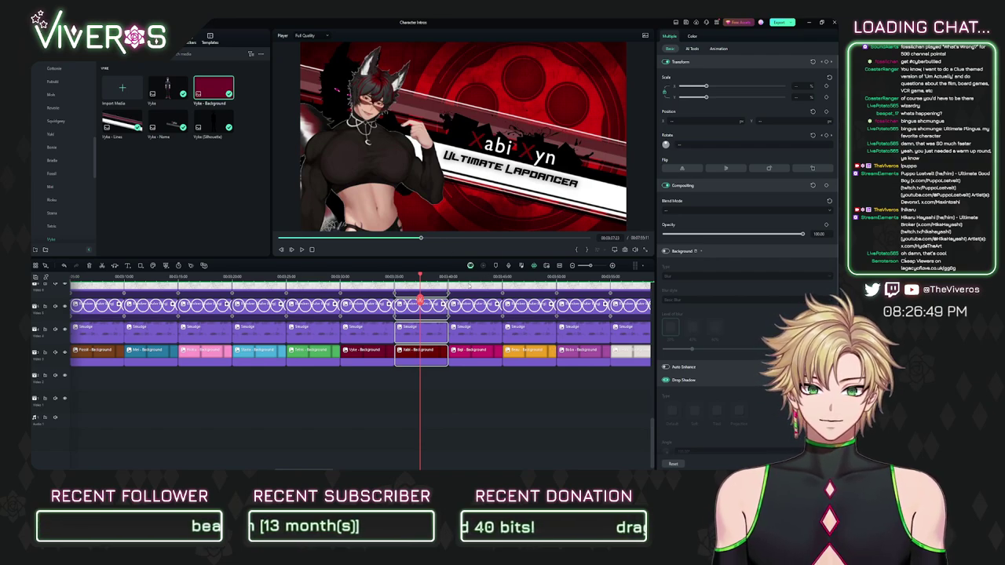
scroll(393, 328, "down", 8)
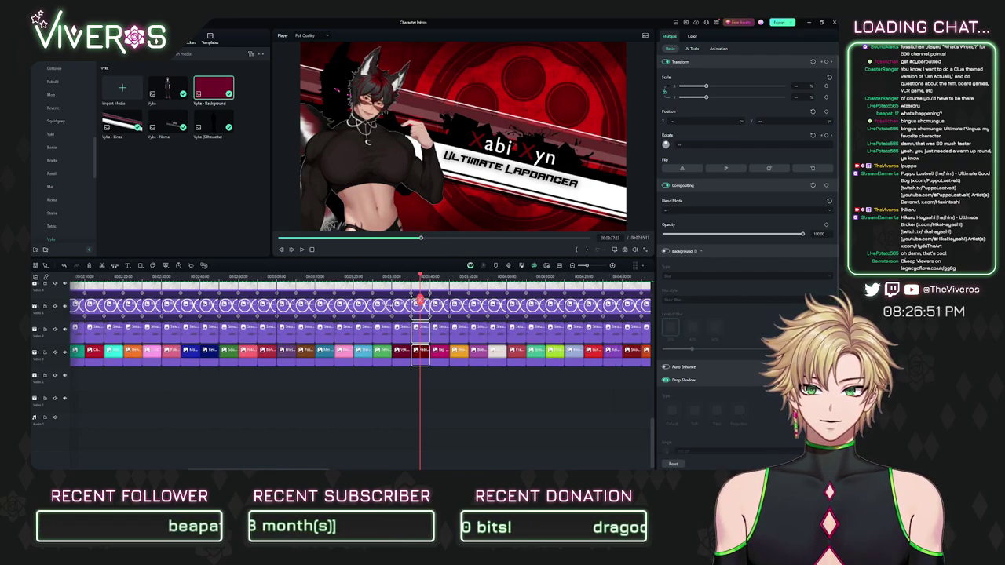
scroll(359, 372, "down", 2)
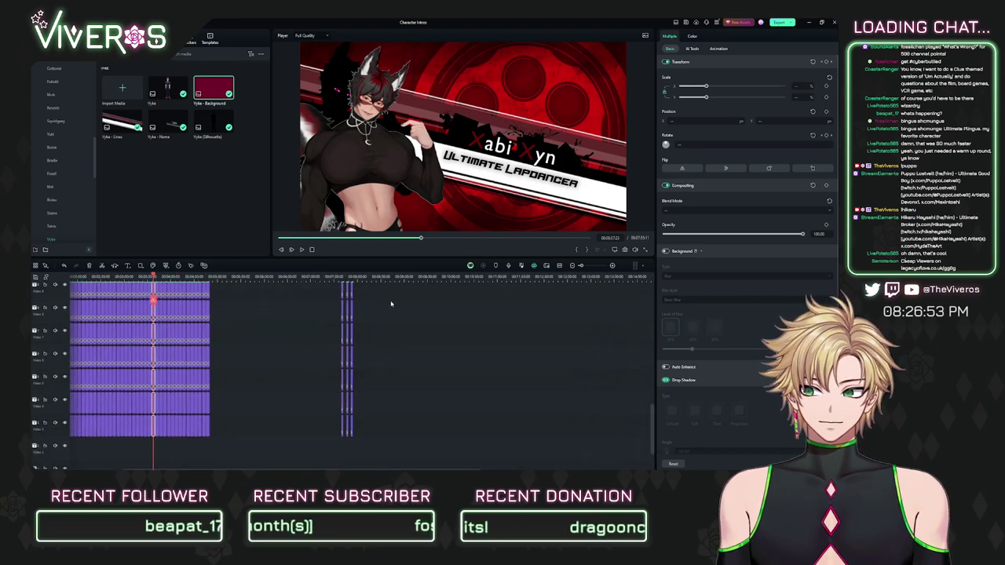
left_click(362, 276)
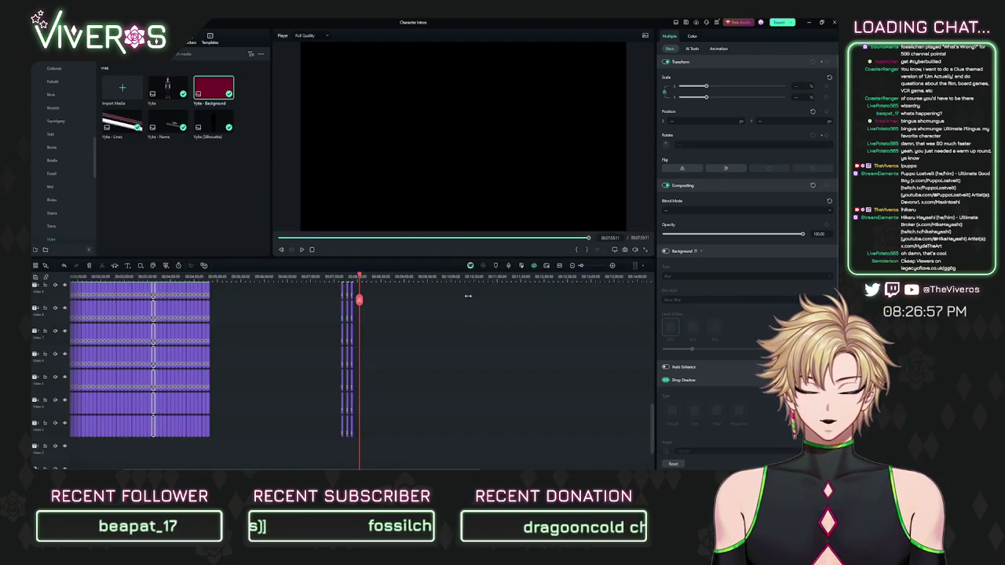
left_click_drag(468, 296, 492, 301)
left_click_drag(424, 319, 438, 404)
left_click_drag(391, 315, 444, 378)
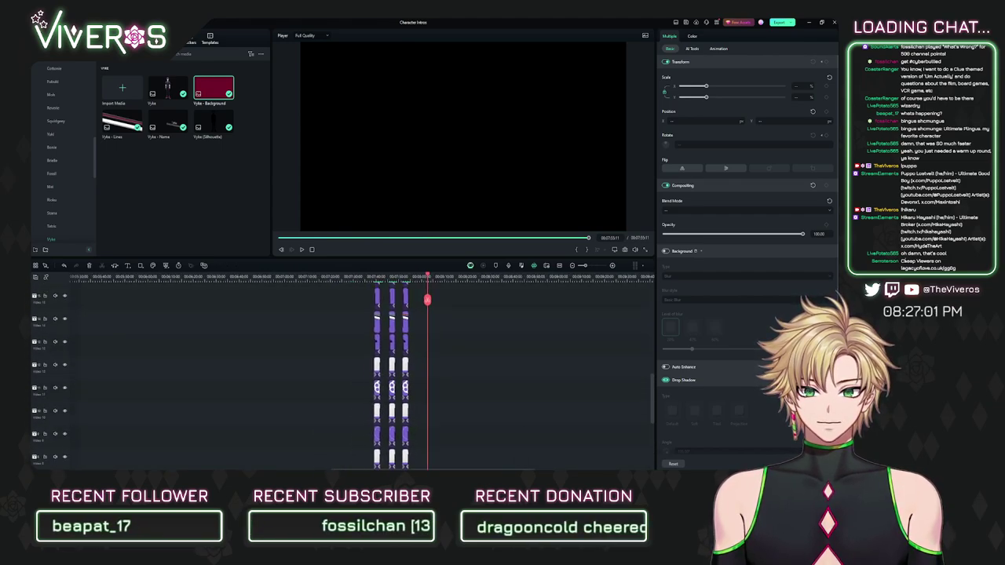
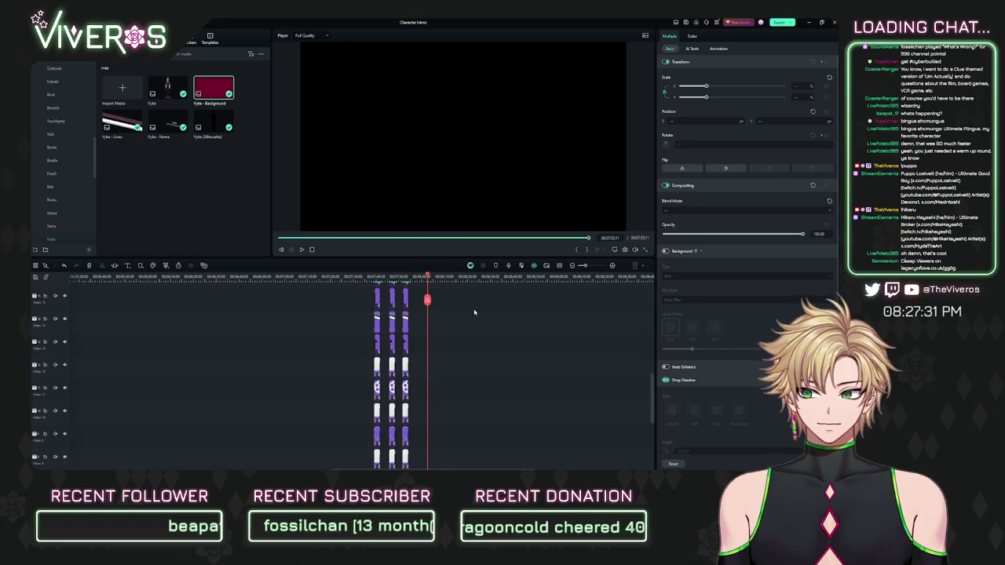
key("ctrl+v")
left_click(432, 278)
scroll(554, 308, "up", 5)
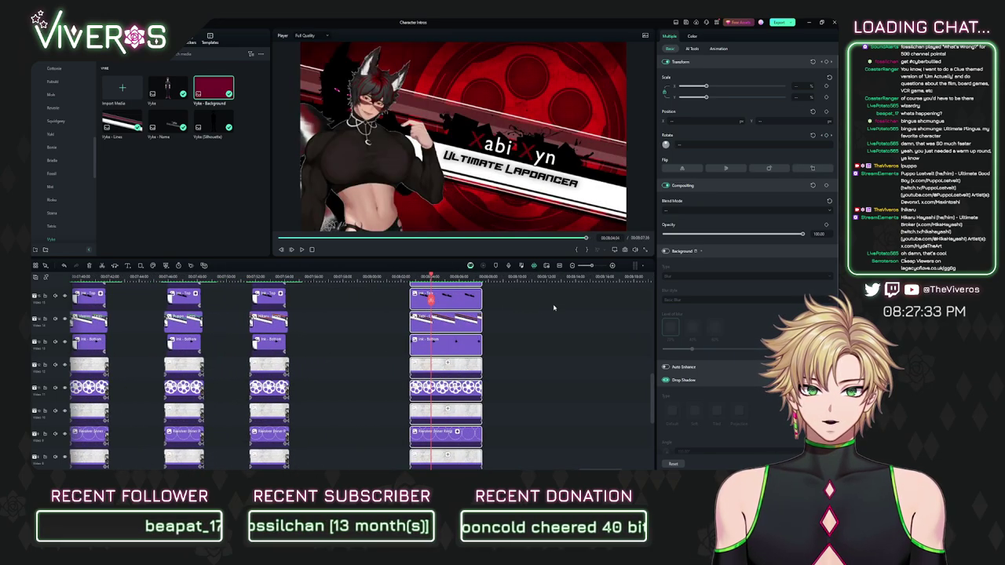
Step: Move the pasted Lapdancer character and silhouette clips down one track to line up with the other intros
scroll(553, 308, "up", 3)
scroll(554, 308, "left", 3)
scroll(468, 361, "up", 2)
scroll(466, 369, "right", 3)
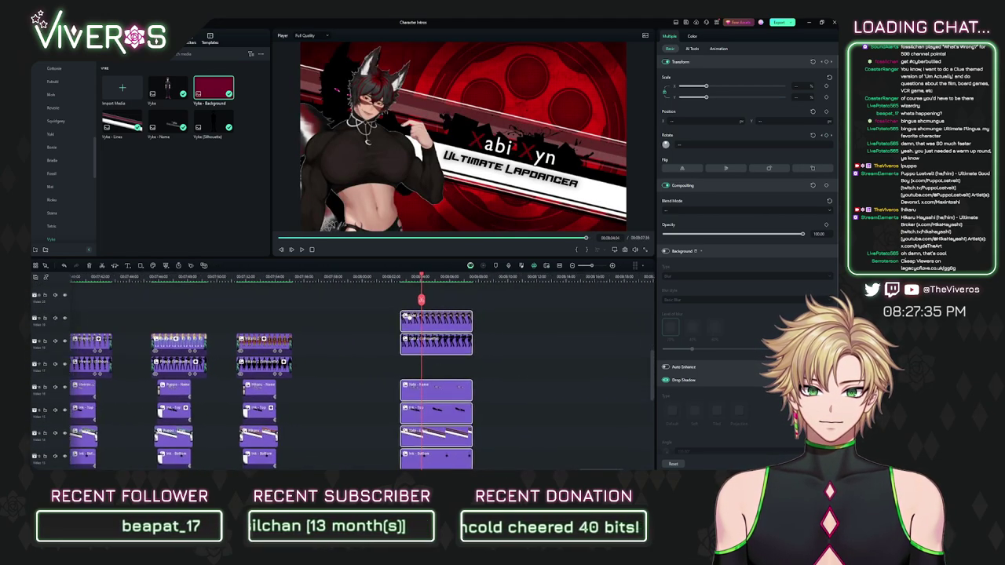
left_click_drag(480, 296, 449, 340)
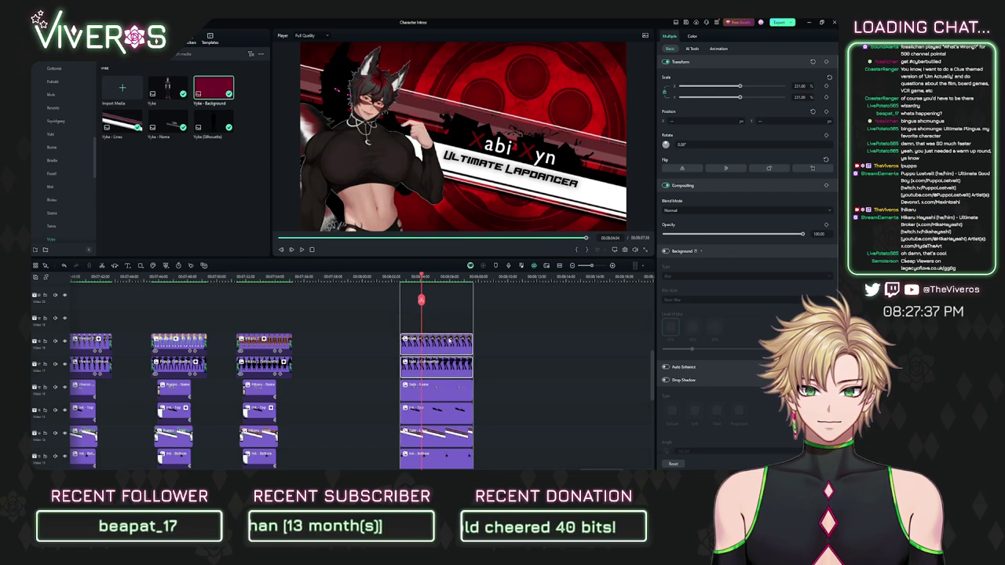
Step: Shift the whole pasted Lapdancer clip stack later on the timeline to leave a gap after the Ultimate Broker intro
scroll(353, 292, "down", 1)
scroll(361, 295, "right", 1)
left_click_drag(373, 299, 484, 409)
scroll(482, 410, "down", 6)
left_click_drag(423, 350, 524, 350)
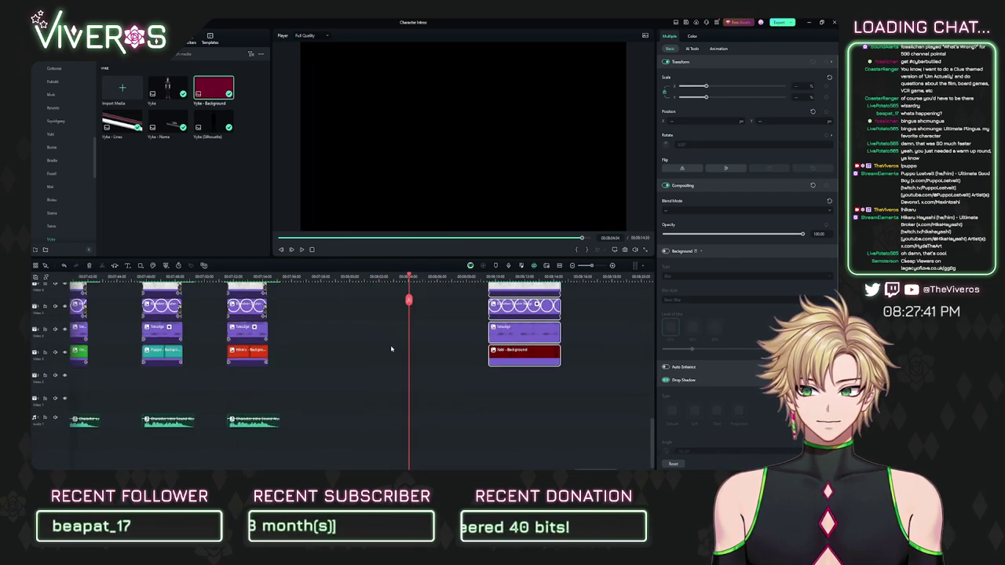
Step: Paste a copy of the green Ultimate Bartender intro, including its sound, between the Ultimate Broker intro and the pasted Lapdancer clips
scroll(391, 349, "up", 3)
scroll(393, 392, "left", 4)
left_click(402, 317)
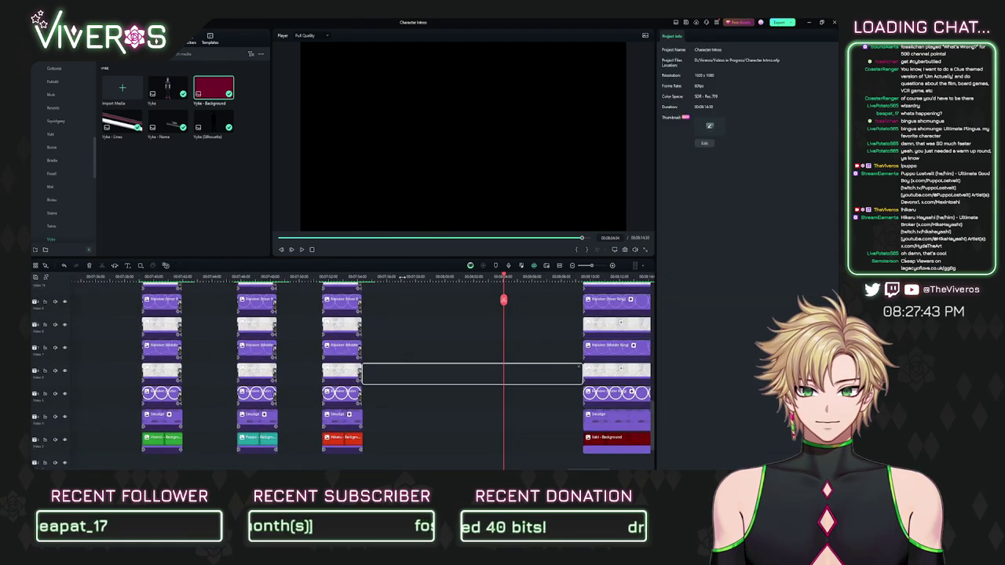
left_click_drag(403, 277, 308, 425)
scroll(236, 296, "up", 5)
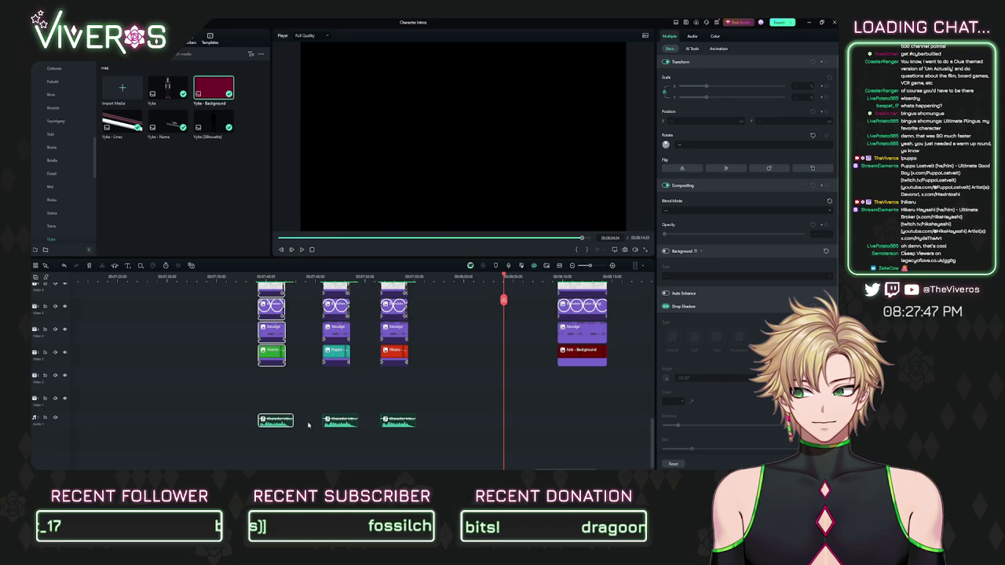
left_click(449, 278)
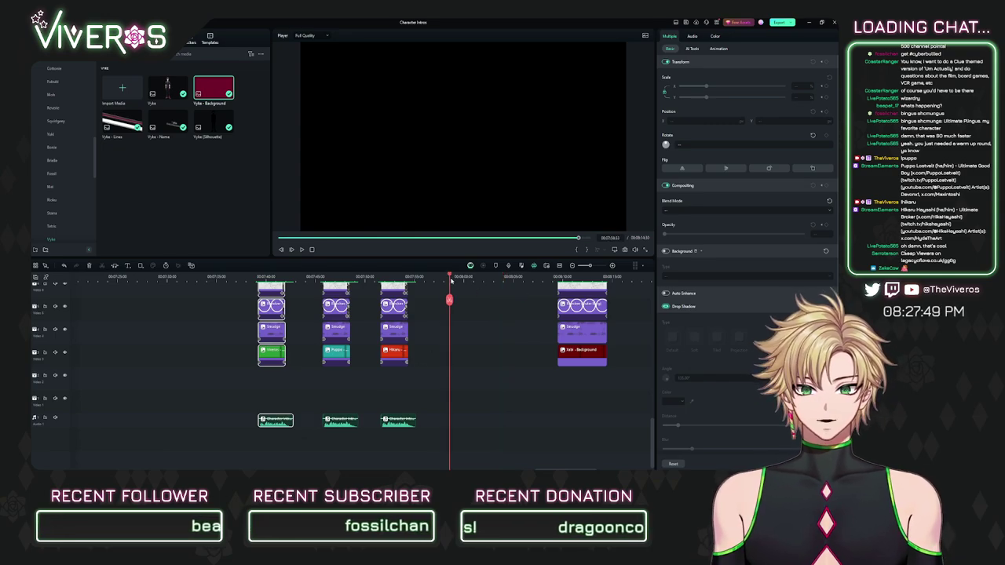
key("ctrl+v")
left_click_drag(472, 279, 559, 313)
left_click(559, 313)
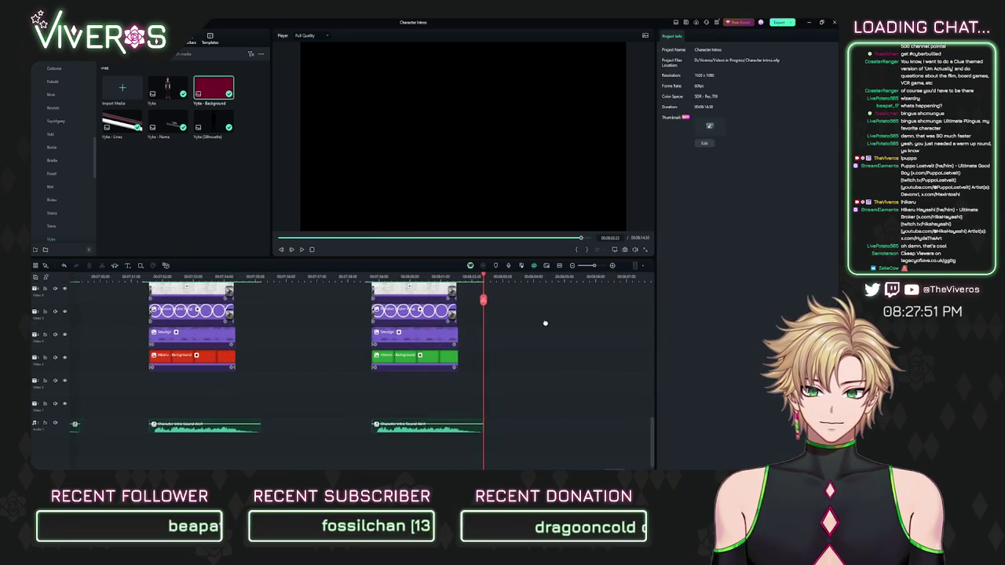
scroll(545, 322, "up", 3)
left_click(413, 276)
scroll(451, 307, "down", 1)
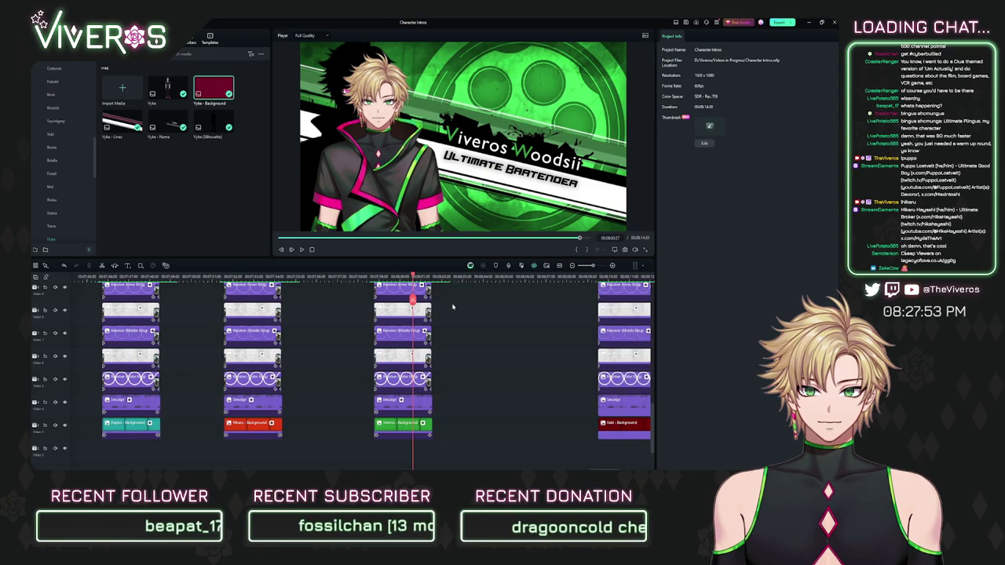
Step: Move the copied intro's green background into the empty gap and align the Lapdancer's dark red background directly above it
scroll(424, 334, "right", 2)
scroll(400, 359, "down", 1)
left_click_drag(295, 424, 369, 392)
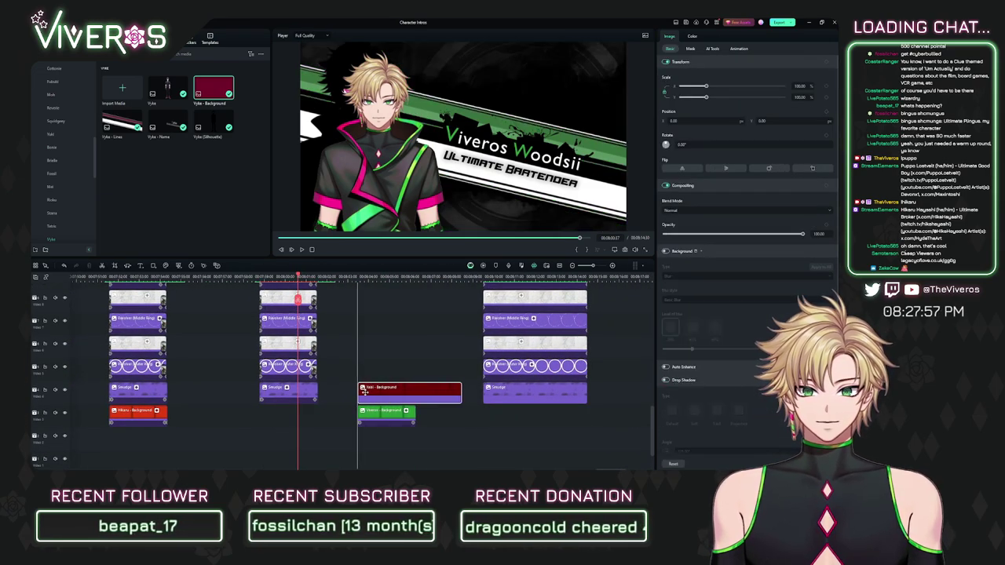
Step: Split the dark red background at the green background's end and move the leftover piece aside
left_click(369, 276)
scroll(509, 337, "up", 3)
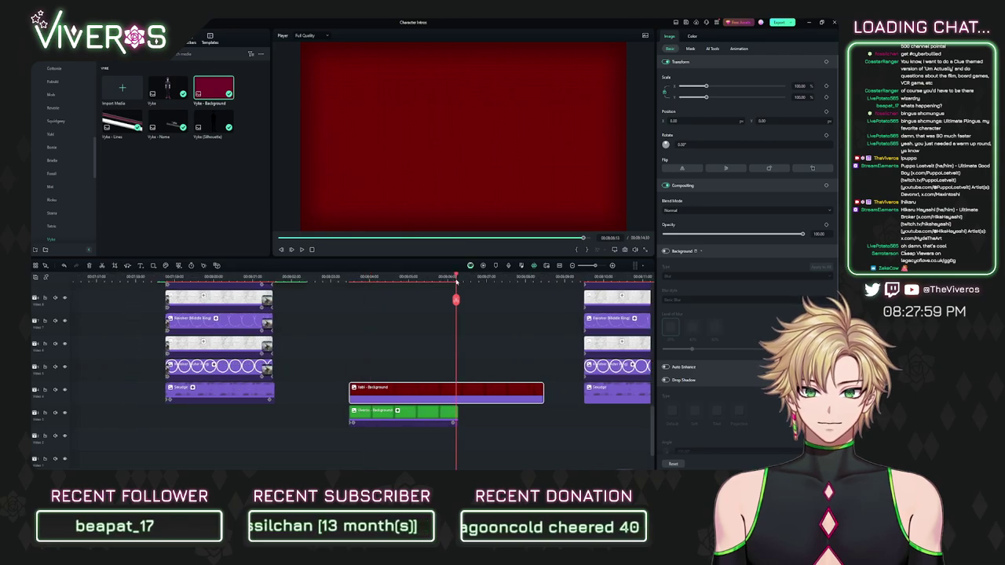
left_click(457, 387)
left_click_drag(488, 398, 505, 397)
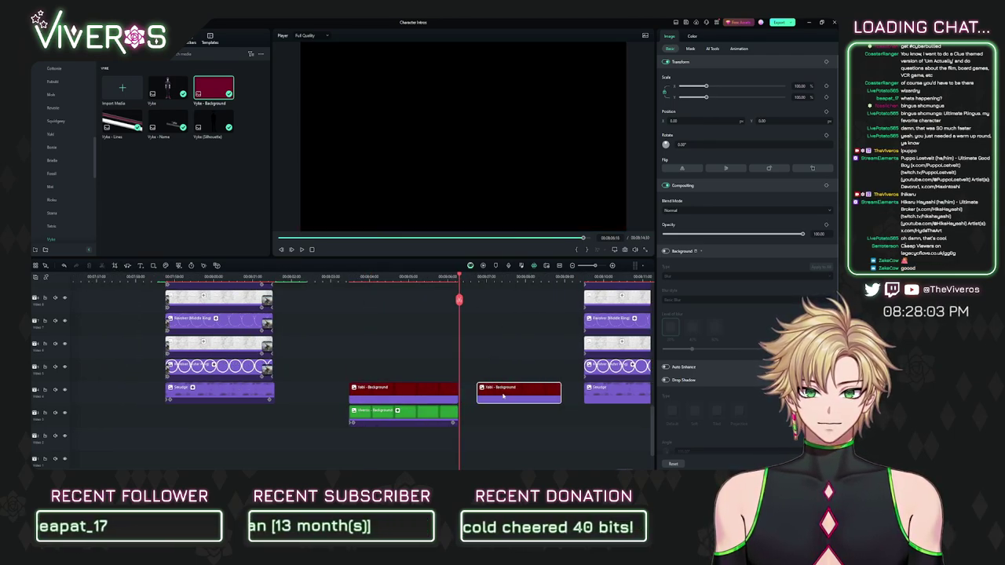
Step: Keyframe a fade-in on the dark red background, from 0 opacity at its start to 100 at the green clip's first inner keyframe
left_click_drag(509, 277, 460, 282)
left_click(334, 278)
left_click_drag(335, 277, 318, 281)
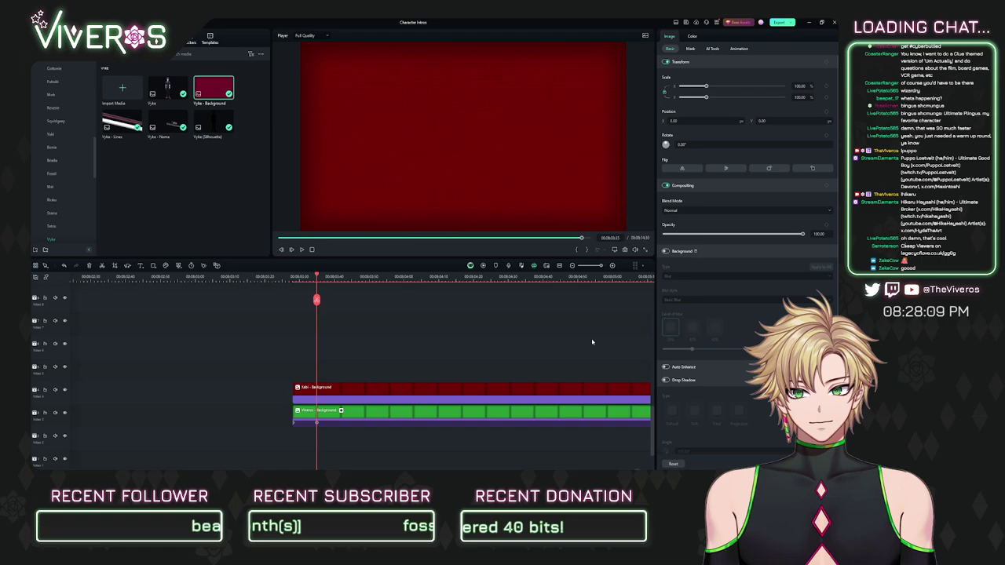
left_click(559, 389)
left_click(826, 226)
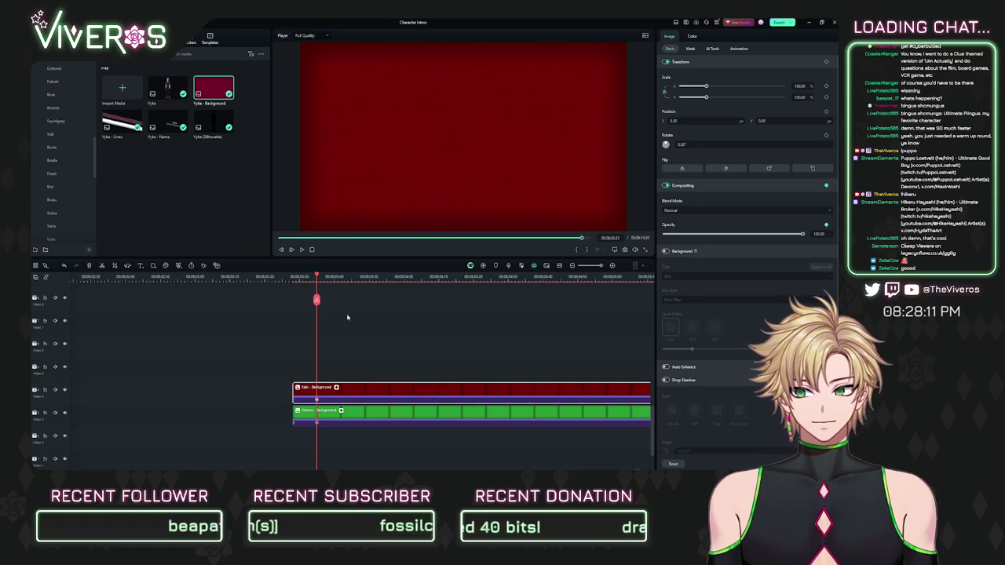
left_click_drag(319, 278, 293, 278)
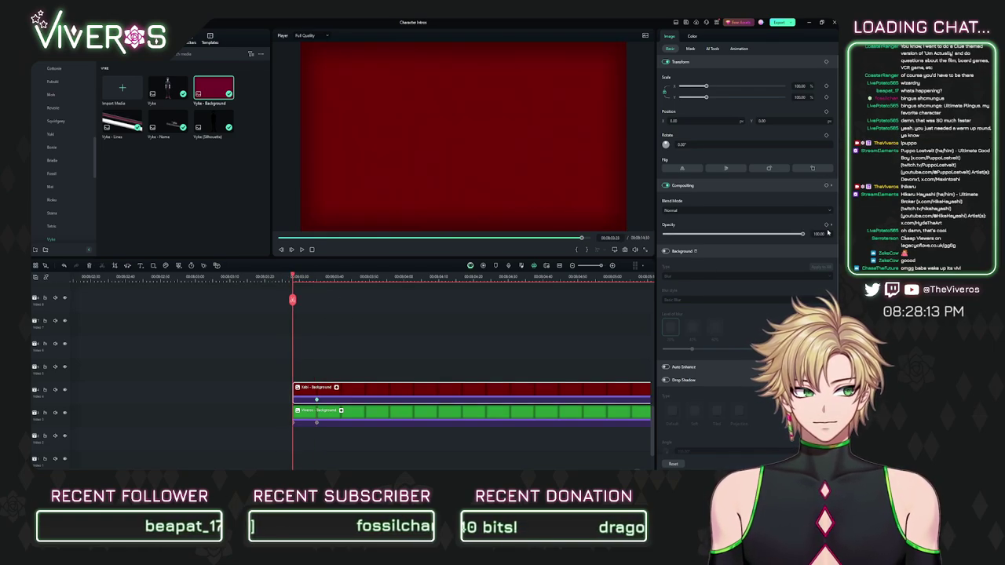
left_click_drag(803, 234, 664, 234)
Step: Keyframe a fade-out on the dark red background, from 100 opacity at the green clip's last inner keyframe to 0 at its end
left_click_drag(504, 331, 233, 337)
left_click_drag(448, 333, 379, 337)
left_click(405, 277)
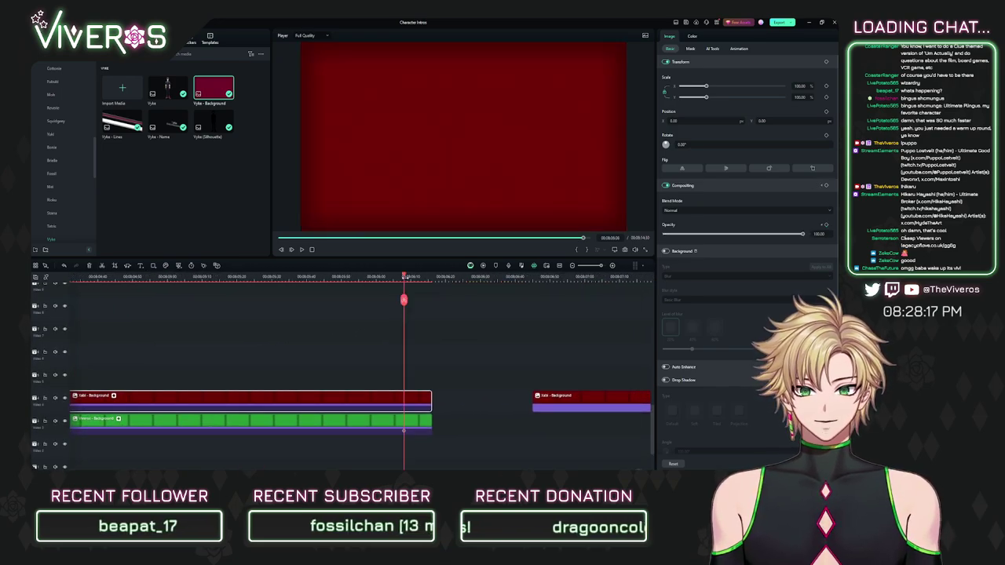
left_click(825, 225)
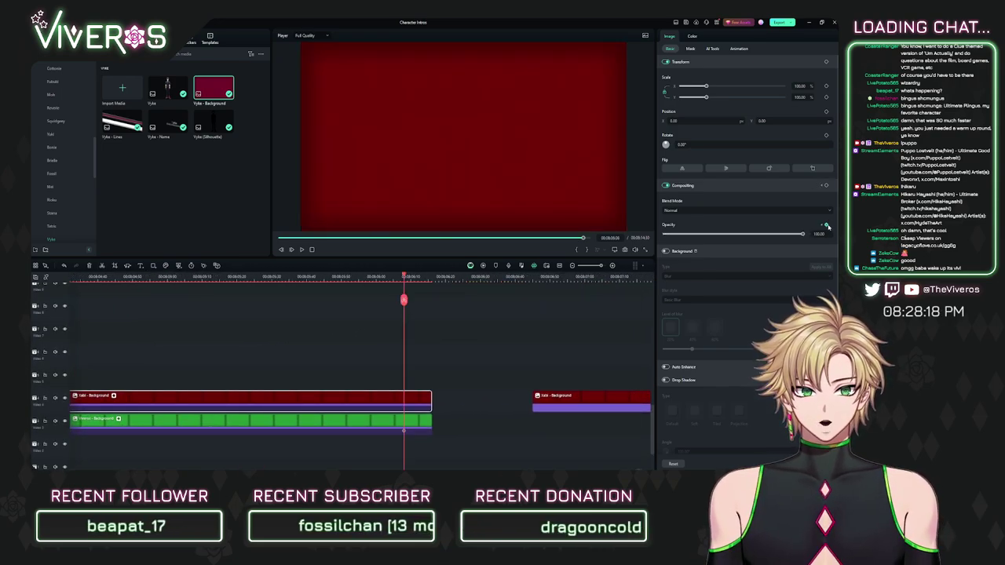
left_click(431, 279)
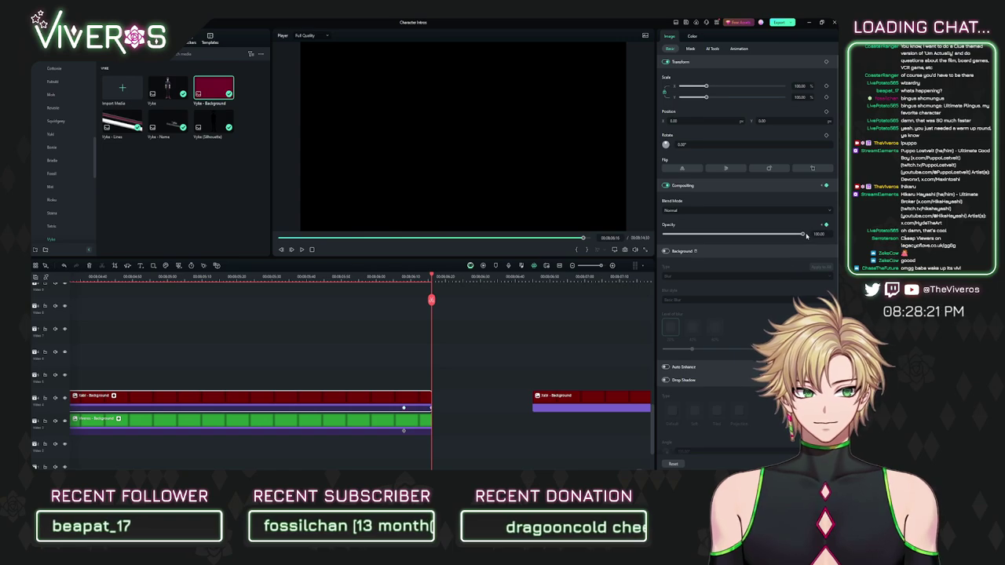
left_click_drag(804, 235, 545, 251)
Step: Place the faded dark red background under the copied Bartender intro, aligned to its start, and preview the result
left_click(490, 339)
scroll(268, 336, "down", 5)
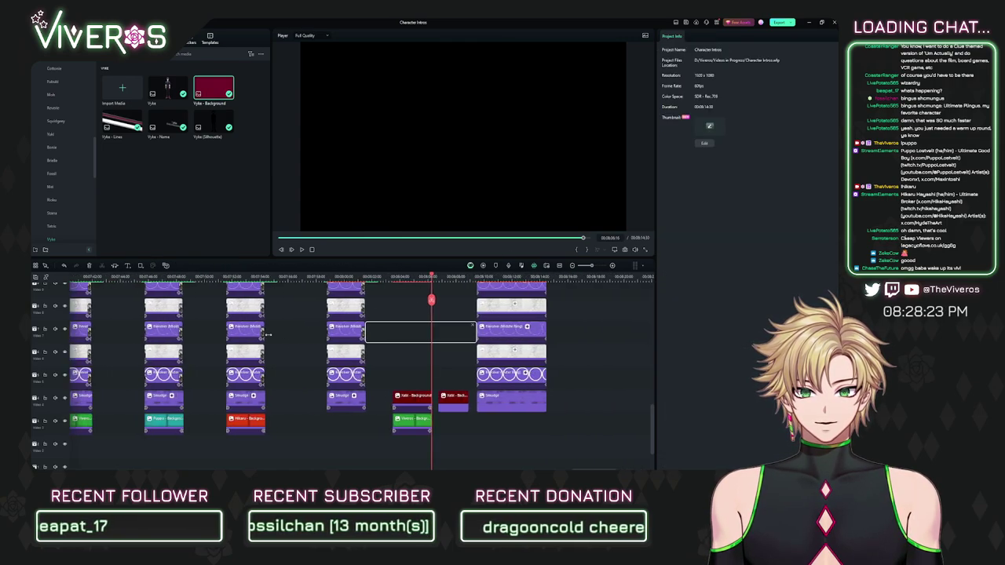
left_click_drag(412, 405, 349, 428)
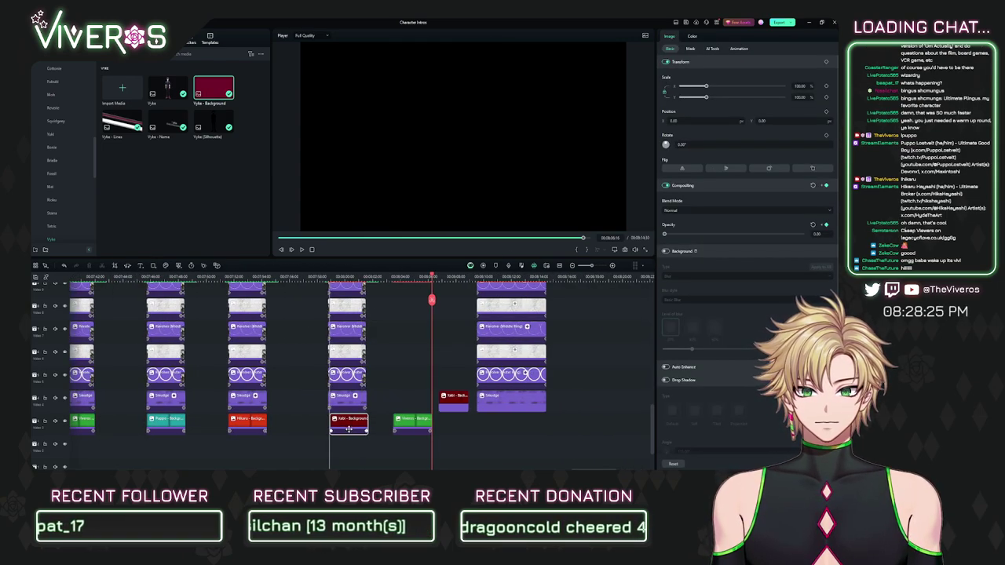
left_click(329, 278)
scroll(333, 292, "up", 5)
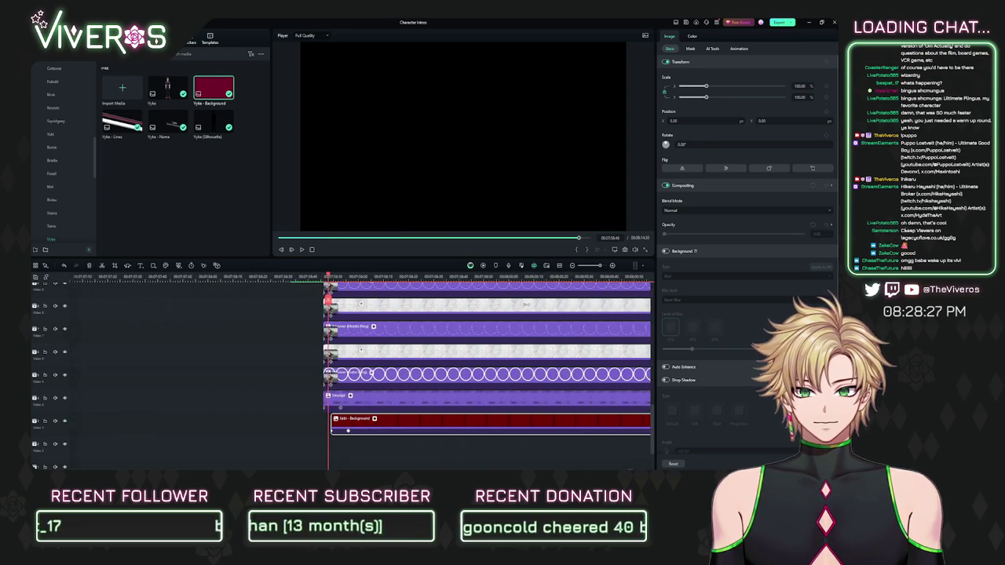
left_click_drag(395, 424, 387, 424)
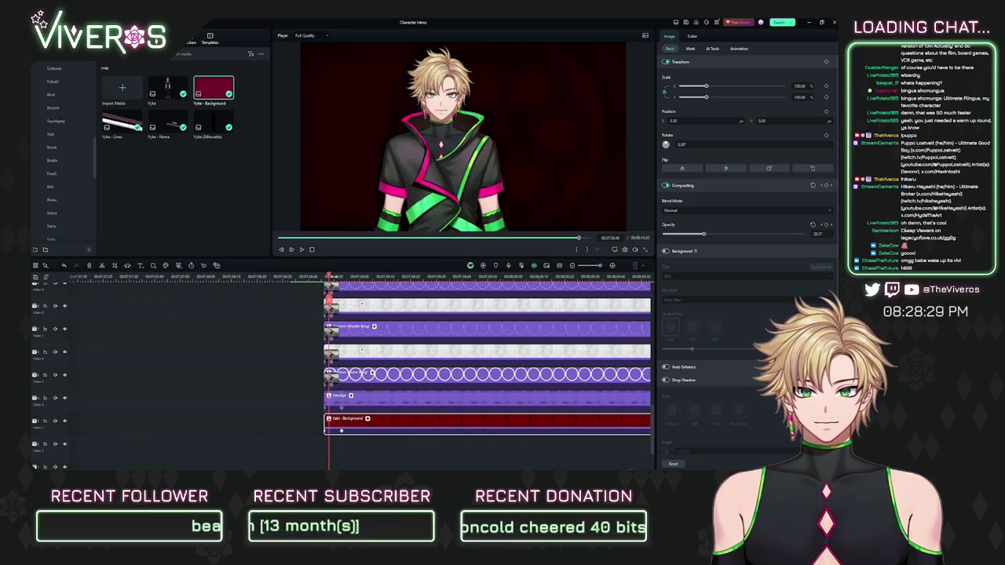
left_click_drag(329, 277, 459, 279)
scroll(397, 319, "down", 5)
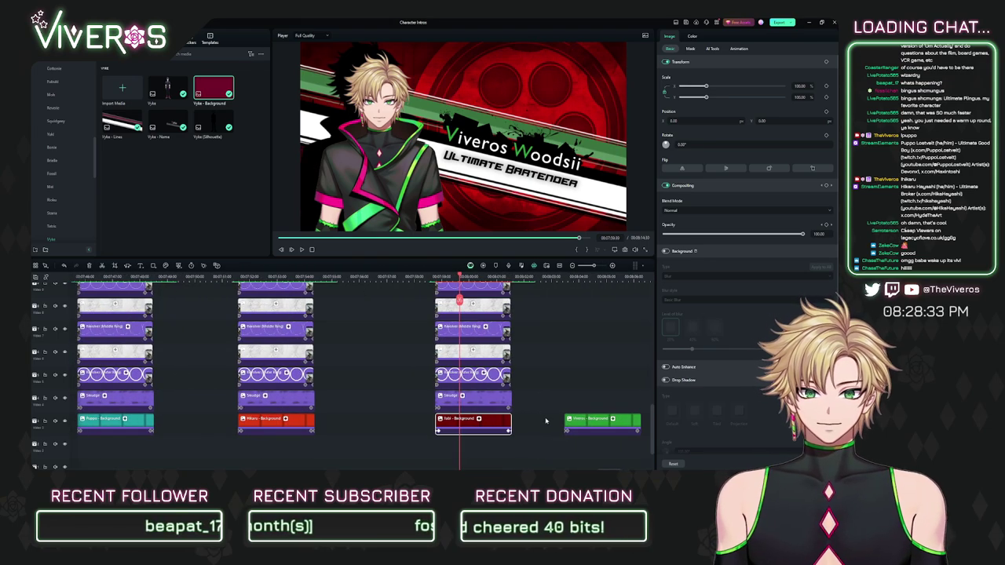
Step: Delete the replaced green background and move the leftover dark red background piece down to the background track
scroll(547, 422, "right", 5)
left_click_drag(431, 396, 391, 448)
key("Delete")
left_click(457, 396)
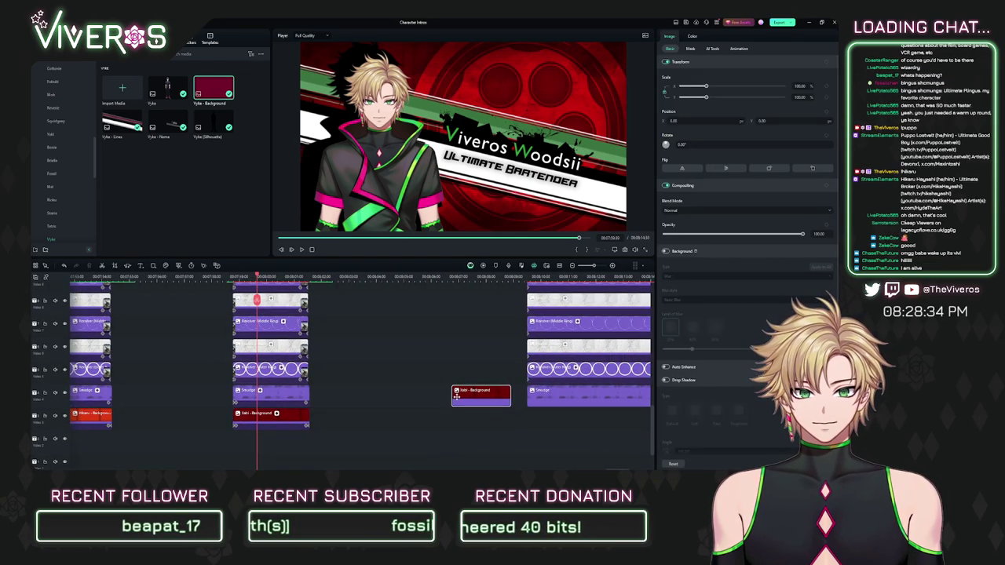
left_click_drag(457, 395, 373, 418)
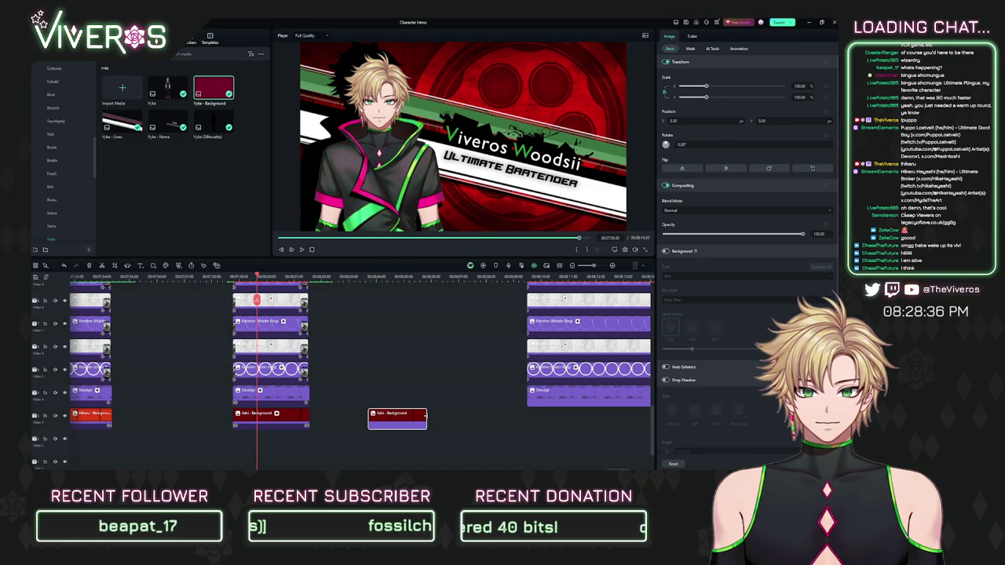
Step: Move the copied intro's Bartender lines clip into the gap and align the Lapdancer lines clip on the track above it
scroll(469, 390, "up", 3)
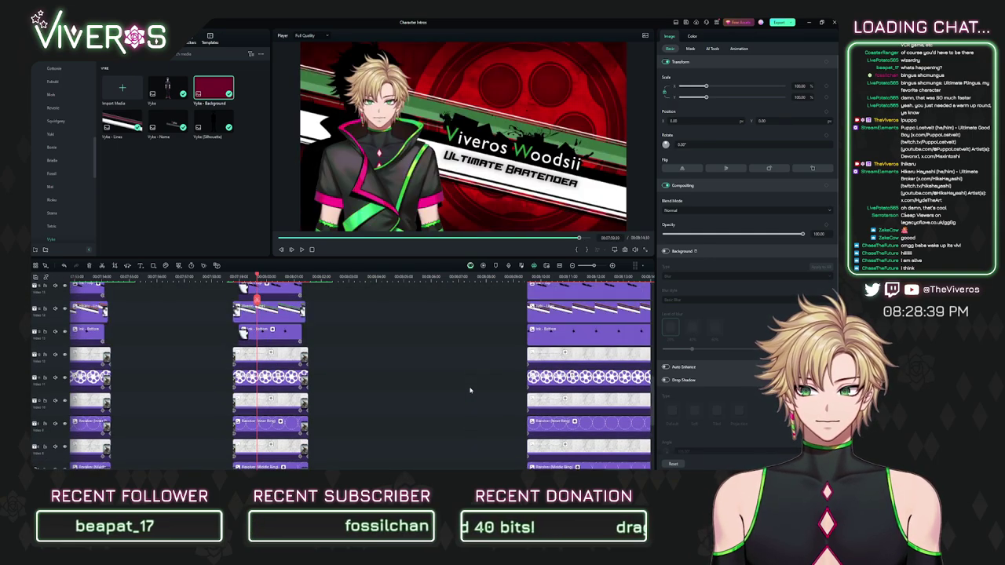
scroll(469, 390, "up", 4)
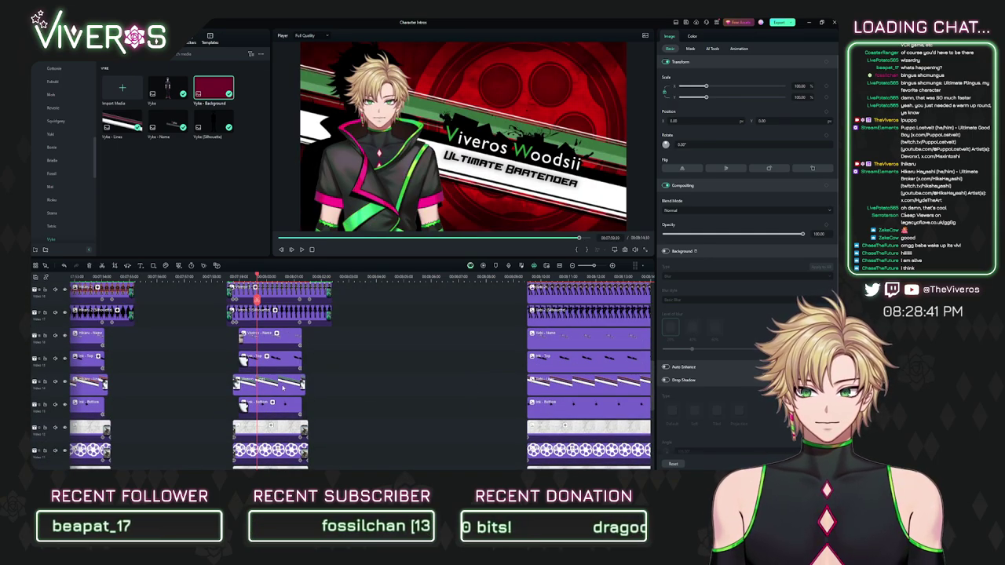
left_click(333, 289)
scroll(411, 288, "up", 4)
left_click_drag(420, 335, 453, 312)
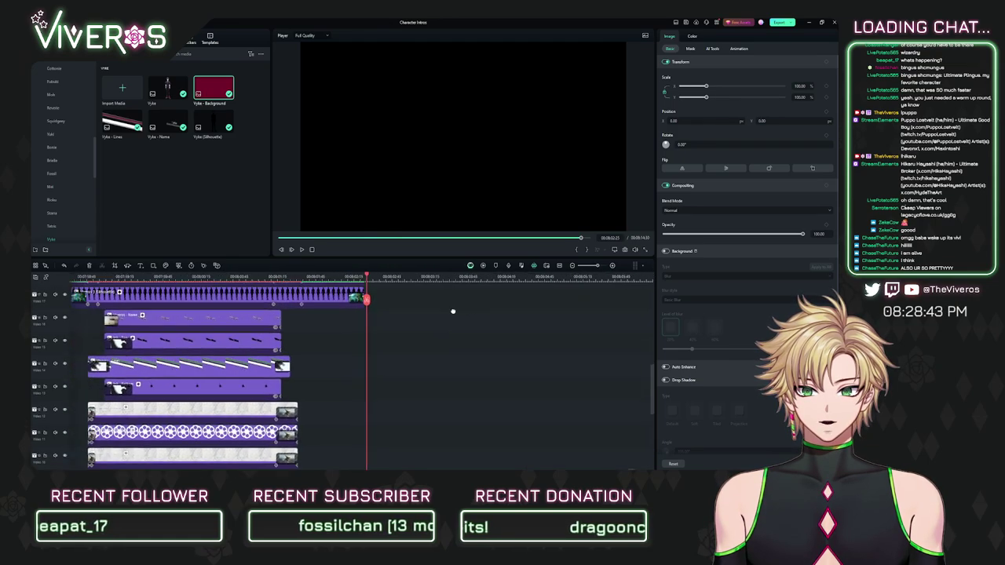
left_click_drag(237, 363, 374, 354)
left_click_drag(615, 389, 107, 366)
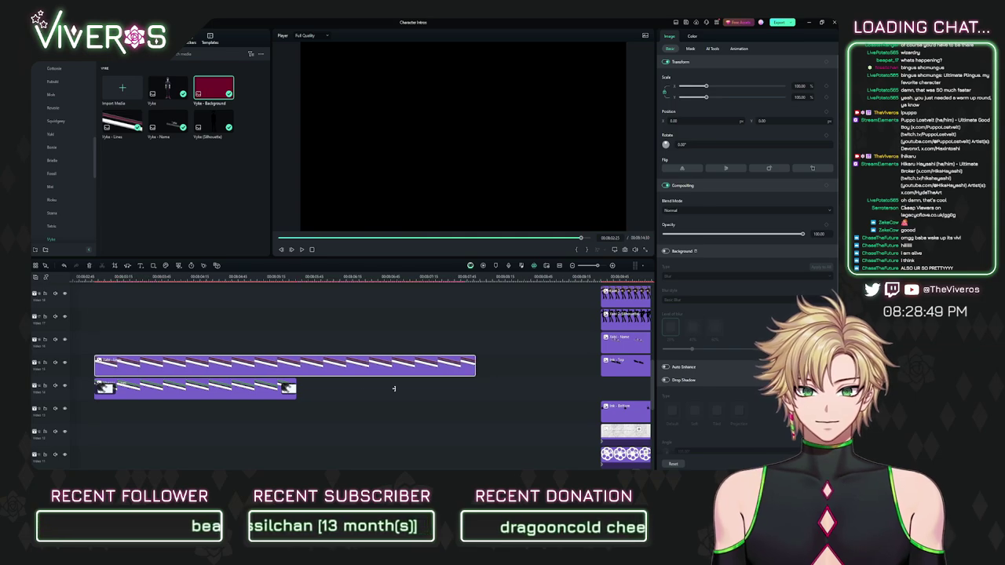
Step: Trim the Lapdancer lines clip to the same length as the Bartender lines clip beneath it
left_click_drag(395, 389, 294, 389)
scroll(410, 362, "left", 5)
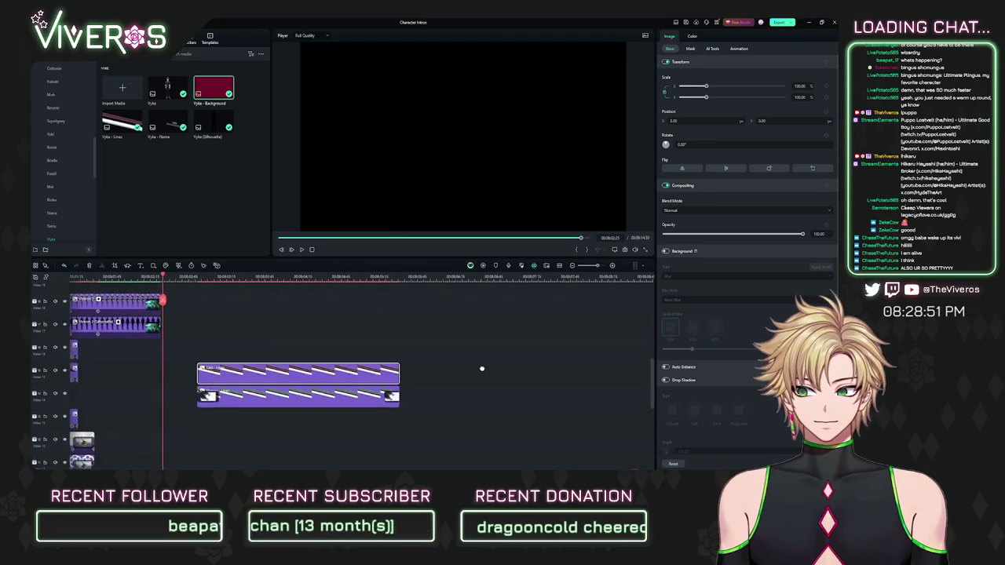
scroll(409, 317, "left", 3)
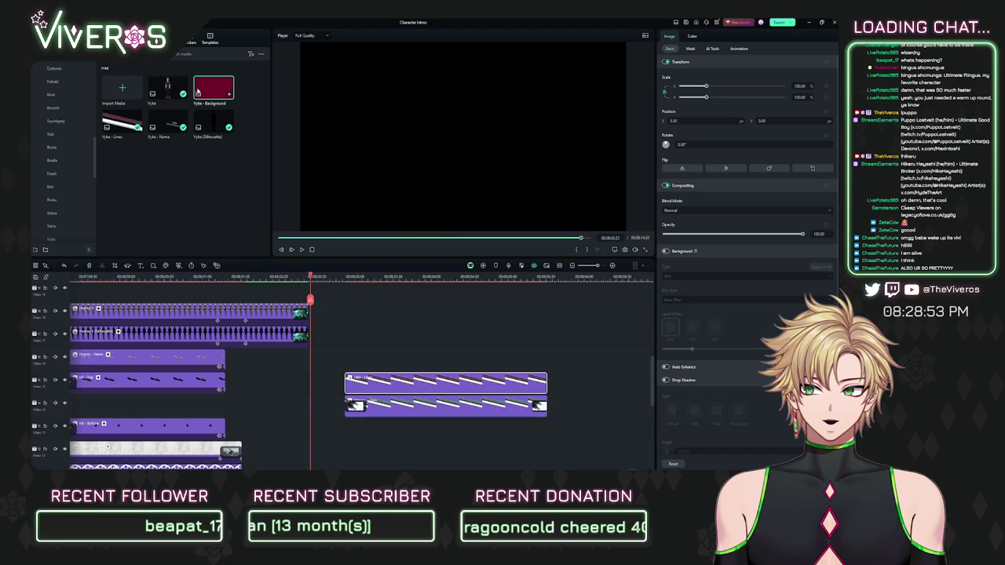
Step: Add Rustic Transition 4 to both ends of the Lapdancer lines clip and lengthen the opening one to match the Bartender lines clip's
left_click(126, 38)
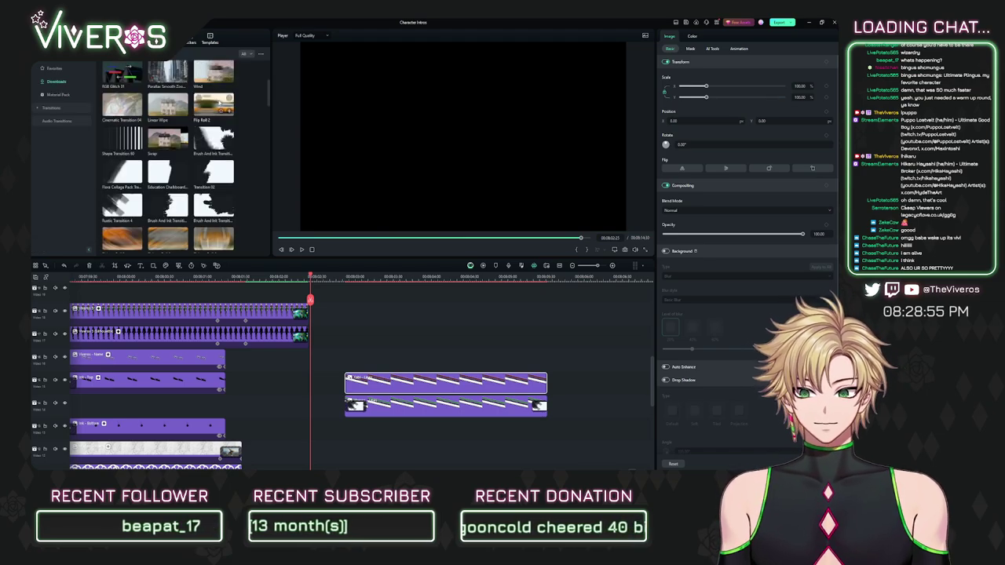
left_click_drag(126, 206, 352, 381)
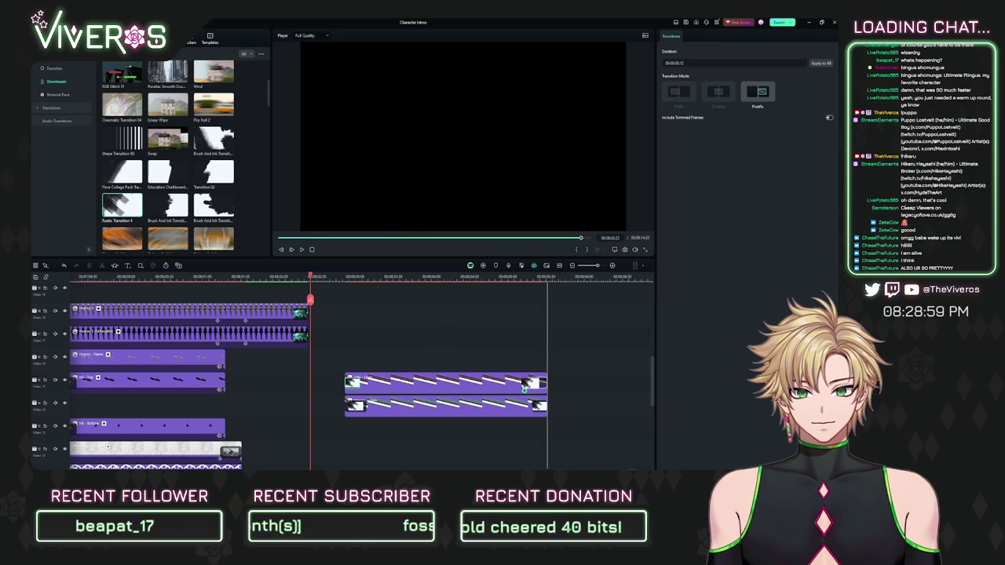
left_click_drag(525, 388, 528, 387)
left_click(367, 277)
scroll(367, 280, "up", 4)
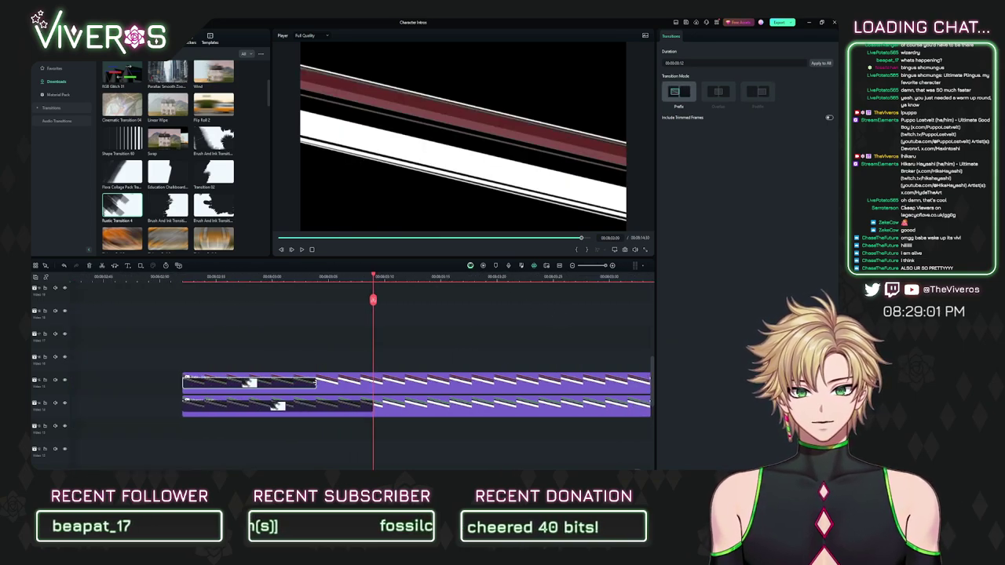
left_click_drag(315, 382, 373, 399)
Step: Move the Lapdancer lines clip into the empty lines track of the copied intro and preview the result
left_click_drag(482, 281, 302, 334)
left_click_drag(390, 382, 203, 405)
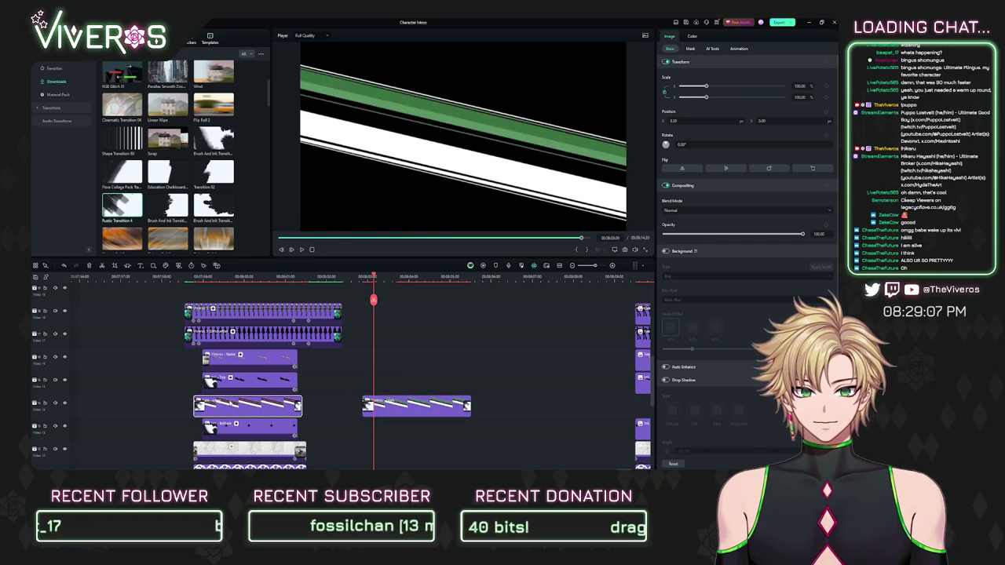
left_click_drag(197, 281, 217, 283)
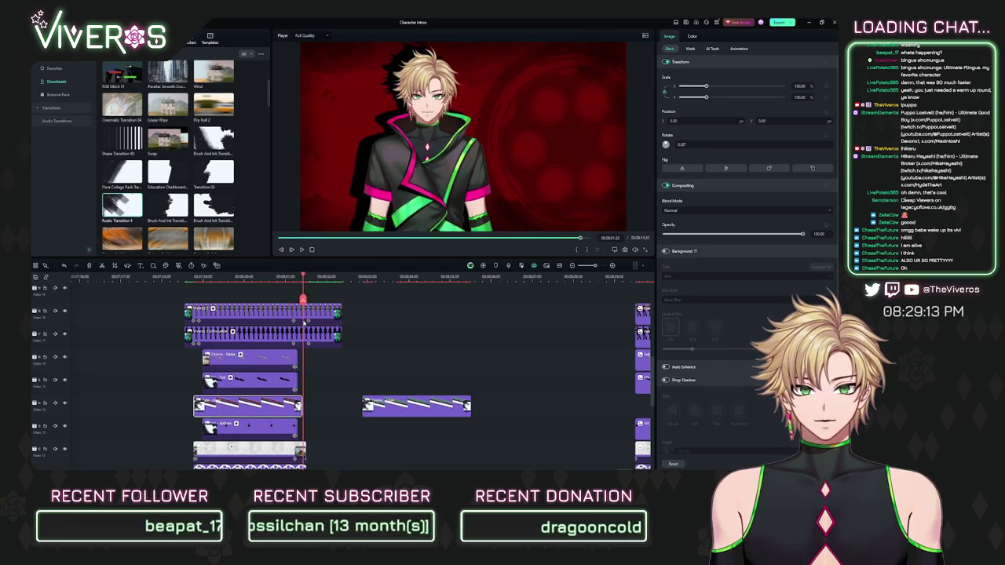
key("space")
Step: Delete the replaced Bartender lines clip from the gap
left_click(393, 387)
left_click(405, 405)
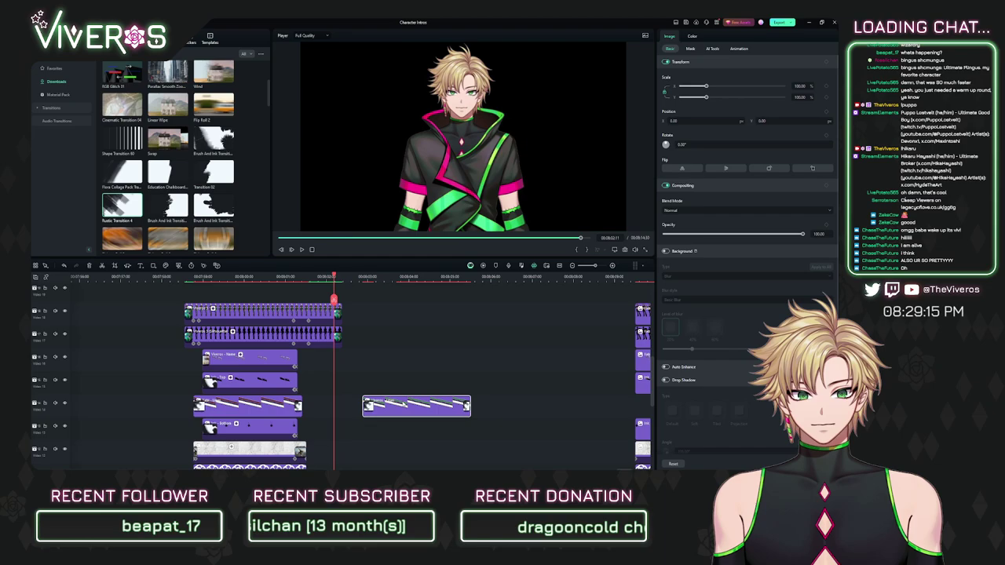
key("Delete")
Step: Move the copied intro's Bartender name clip into the gap and align the Lapdancer name clip's start on the track beneath it
left_click_drag(337, 385, 316, 404)
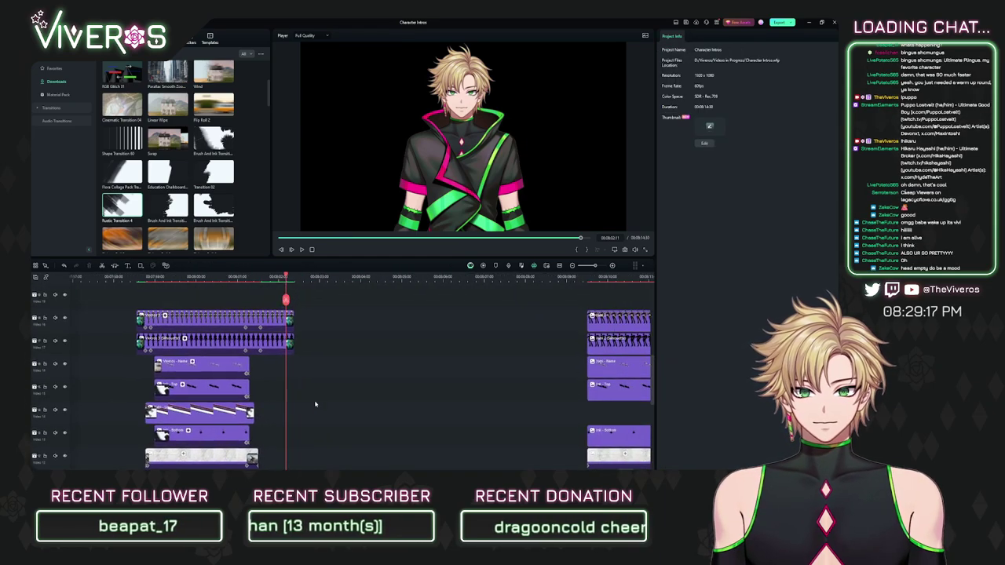
left_click_drag(197, 364, 411, 364)
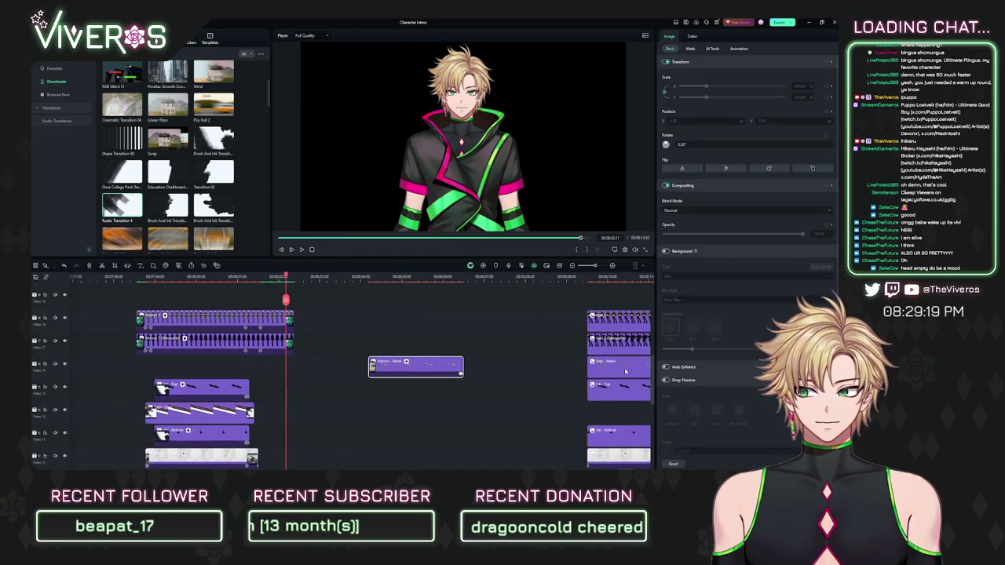
left_click_drag(592, 365, 401, 389)
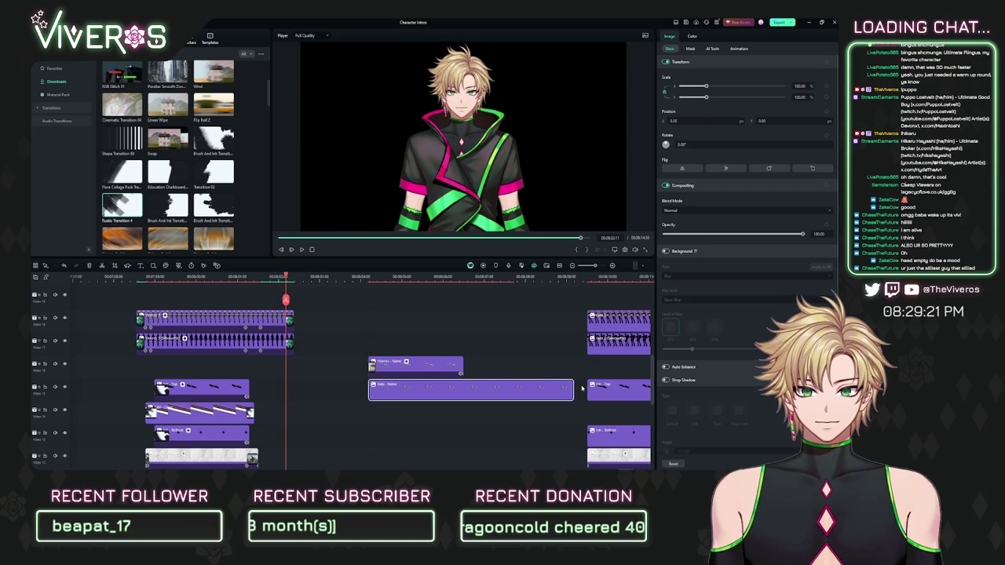
Step: Trim the Lapdancer name clip to the Bartender name clip's length and add the Wind transition to its start
left_click_drag(569, 389, 464, 389)
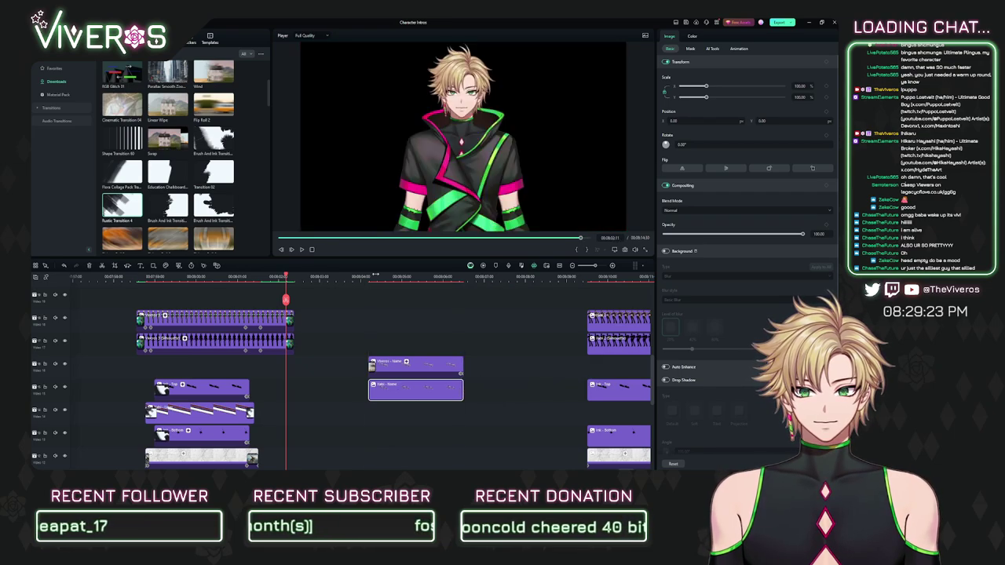
left_click_drag(376, 278, 575, 297)
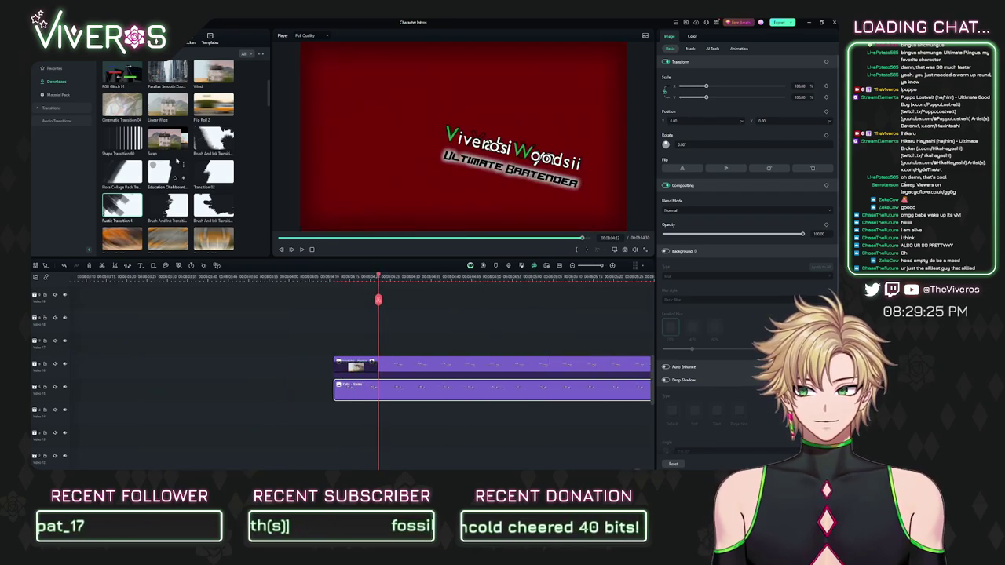
left_click_drag(122, 206, 378, 391)
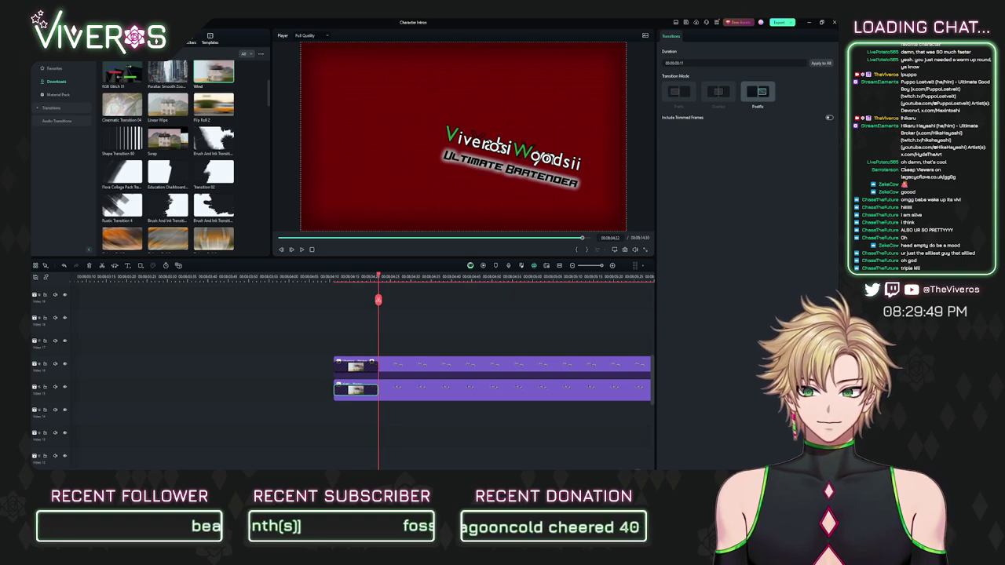
Step: Keyframe the Lapdancer name clip's scale, position and opacity at the Bartender name clip's first fade-out keyframe
scroll(378, 328, "right", 2)
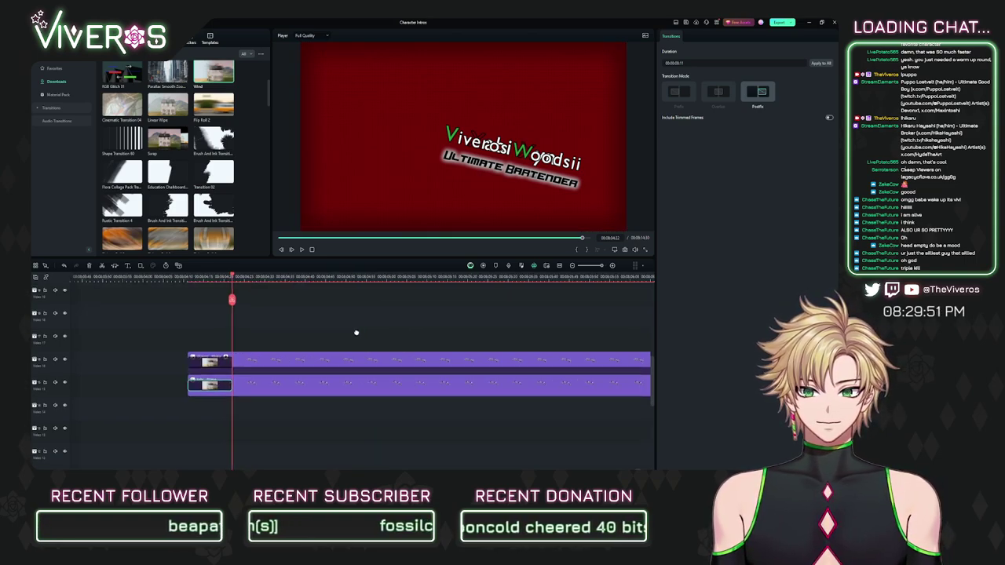
scroll(370, 331, "right", 4)
left_click_drag(355, 346, 274, 367)
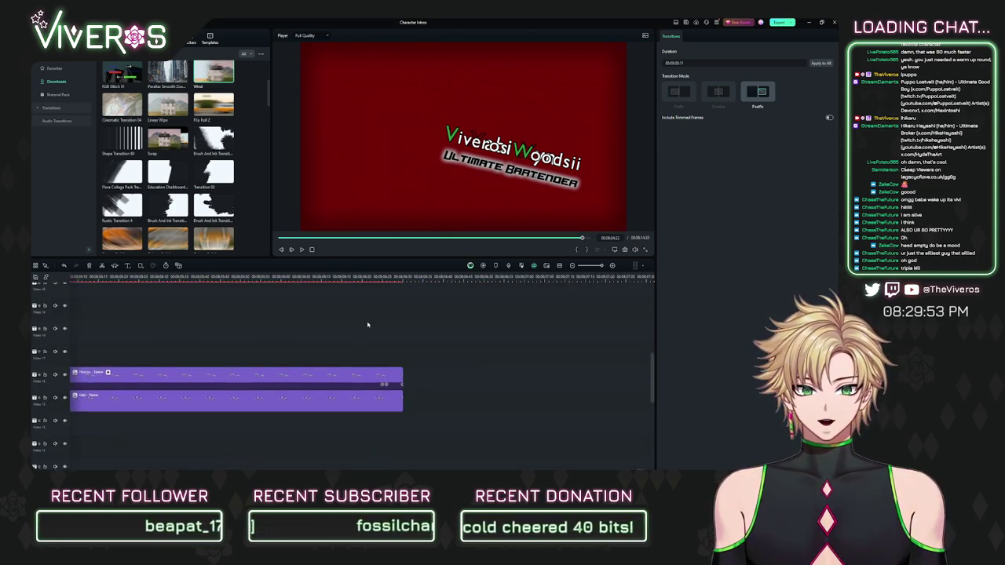
left_click(385, 280)
left_click_drag(385, 280, 390, 280)
left_click(391, 280)
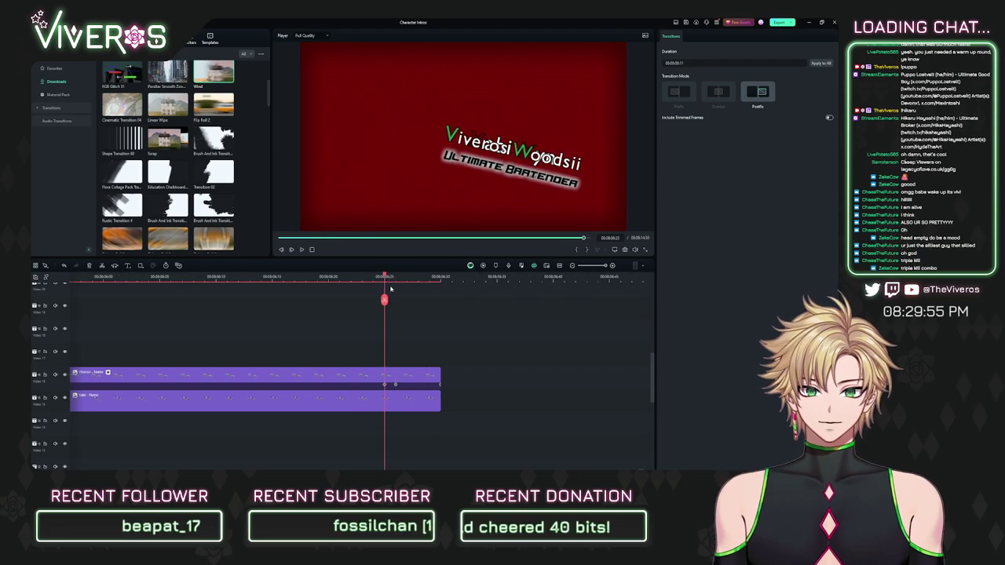
left_click(408, 397)
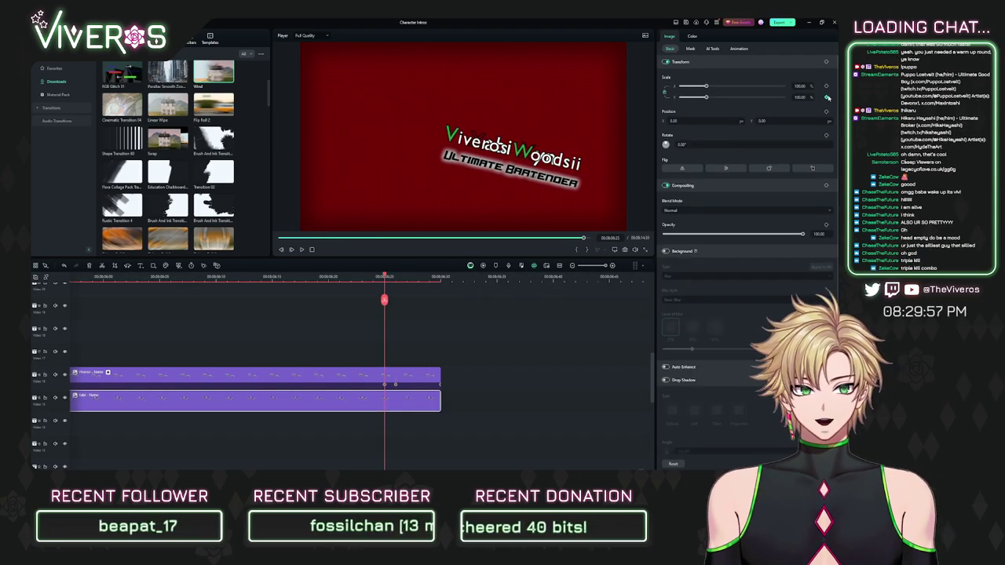
left_click(827, 86)
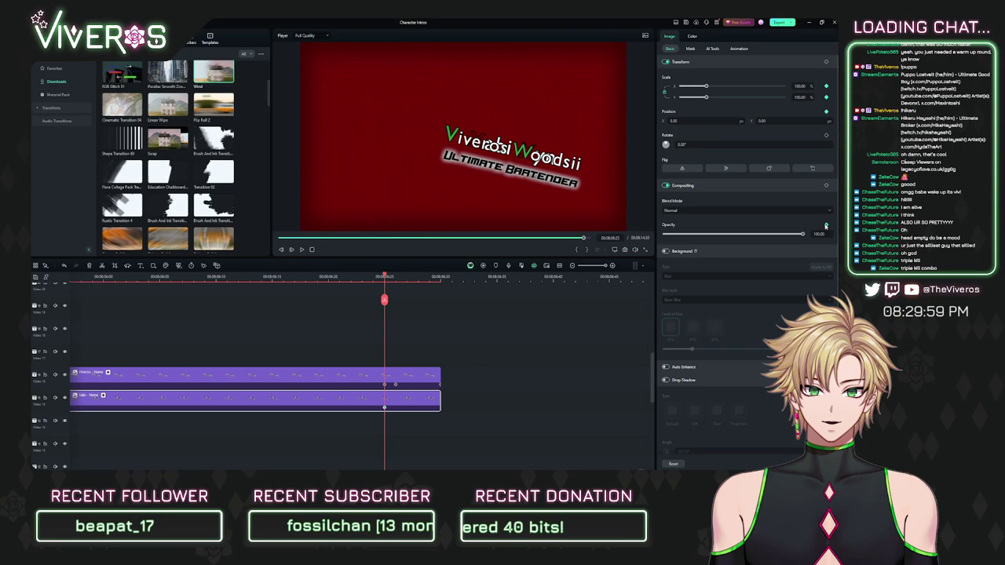
Step: At the Bartender name clip's second keyframe, set the Lapdancer name clip's opacity to 80 and its scale to 80%
left_click(396, 279)
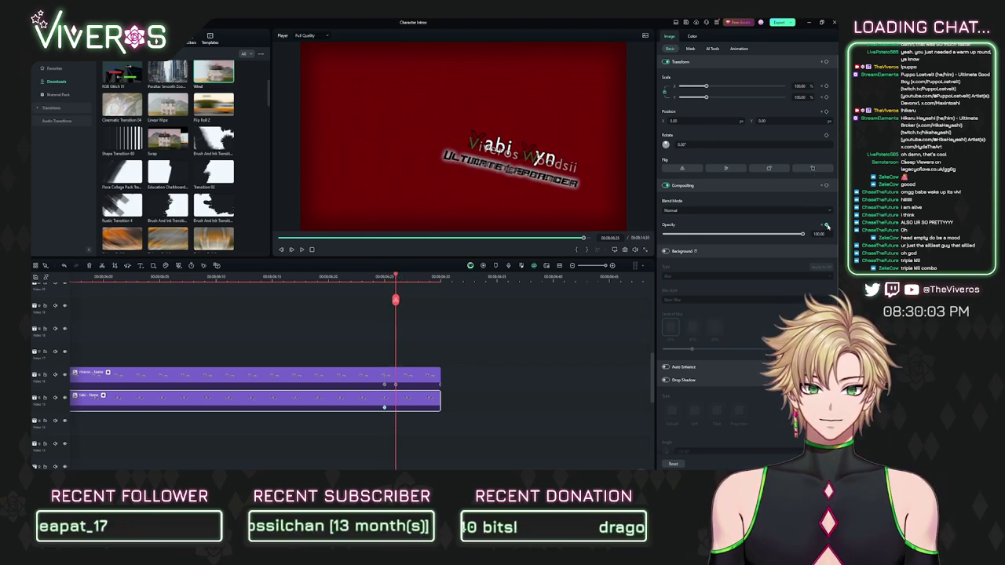
left_click(826, 226)
type("0")
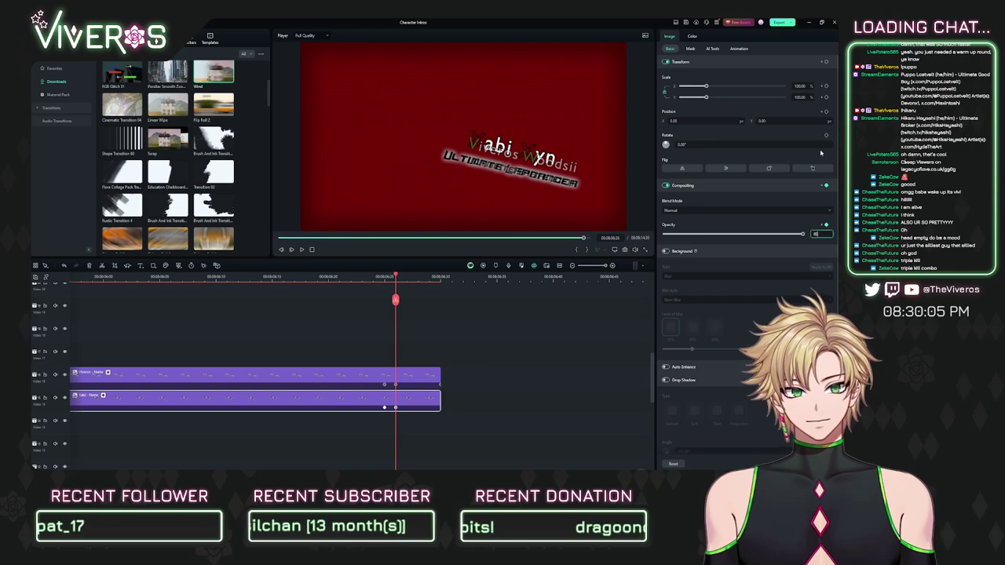
left_click(801, 87)
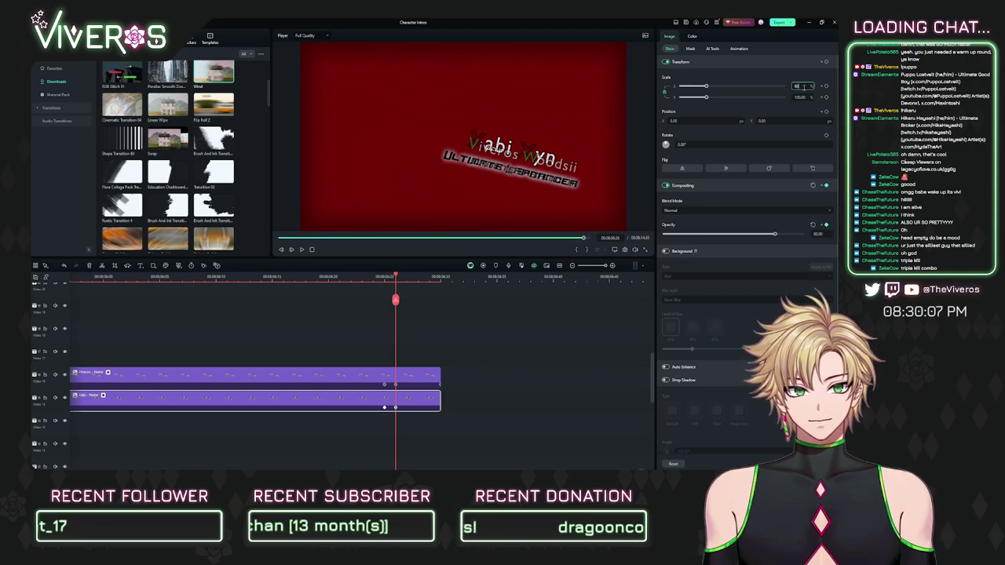
left_click(565, 318)
Step: Try to reposition the name text in the preview, and undo the move
left_click(499, 141)
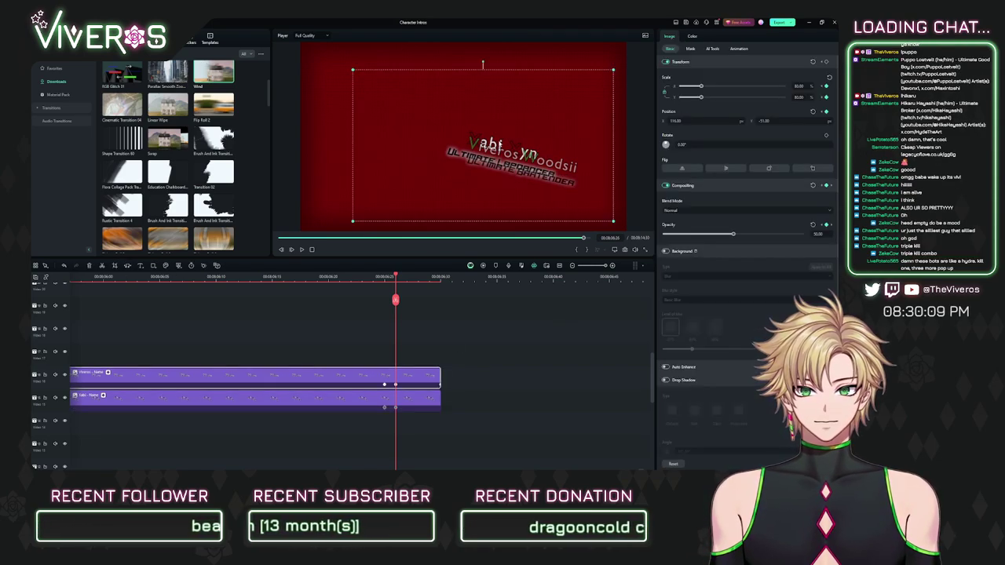
left_click_drag(499, 140, 503, 143)
key("ctrl+z")
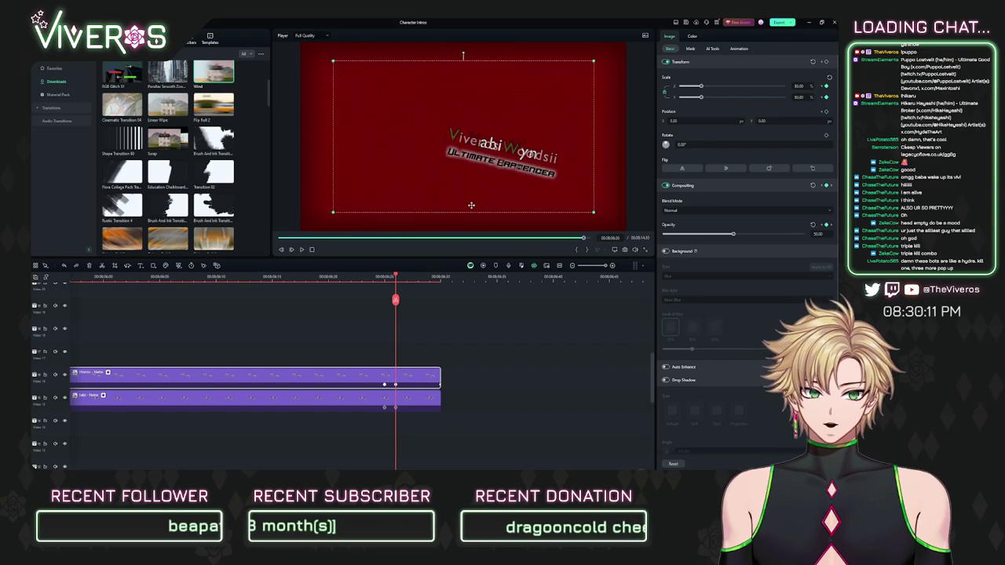
Step: Compare the scale, position and opacity of the Bartender name clip at its fade-out keyframes with the Lapdancer name clip
left_click(328, 403)
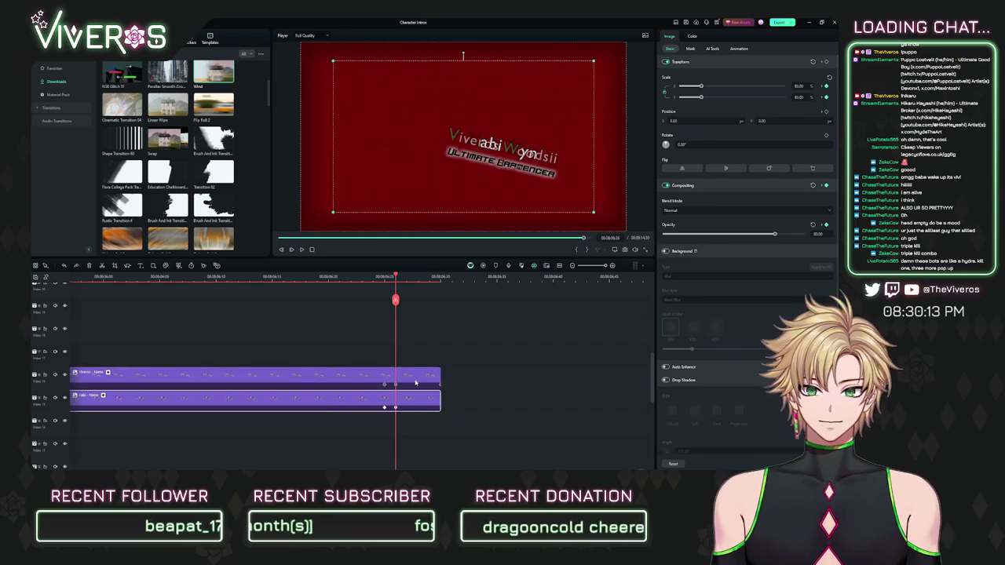
left_click(416, 383)
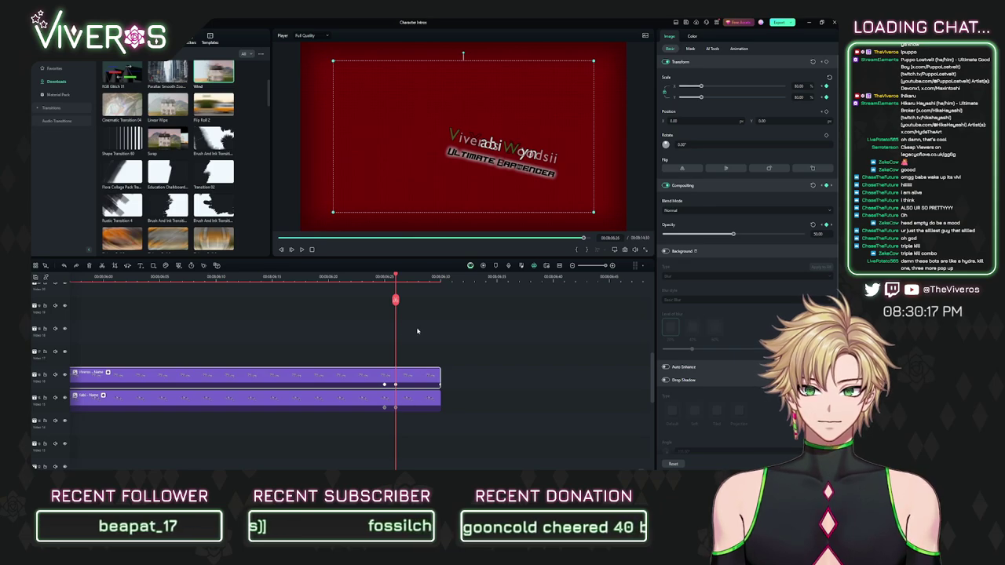
left_click(429, 334)
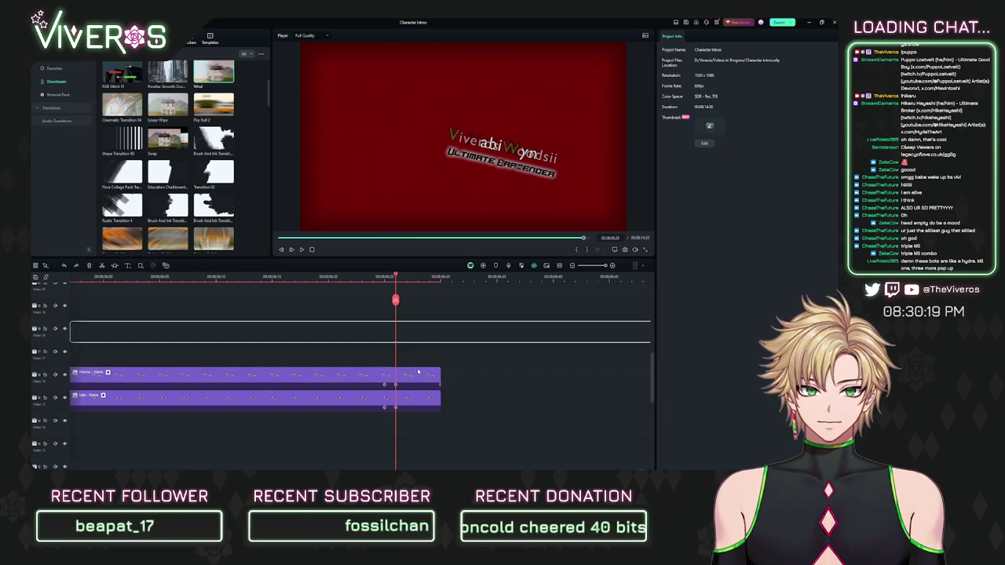
left_click(418, 376)
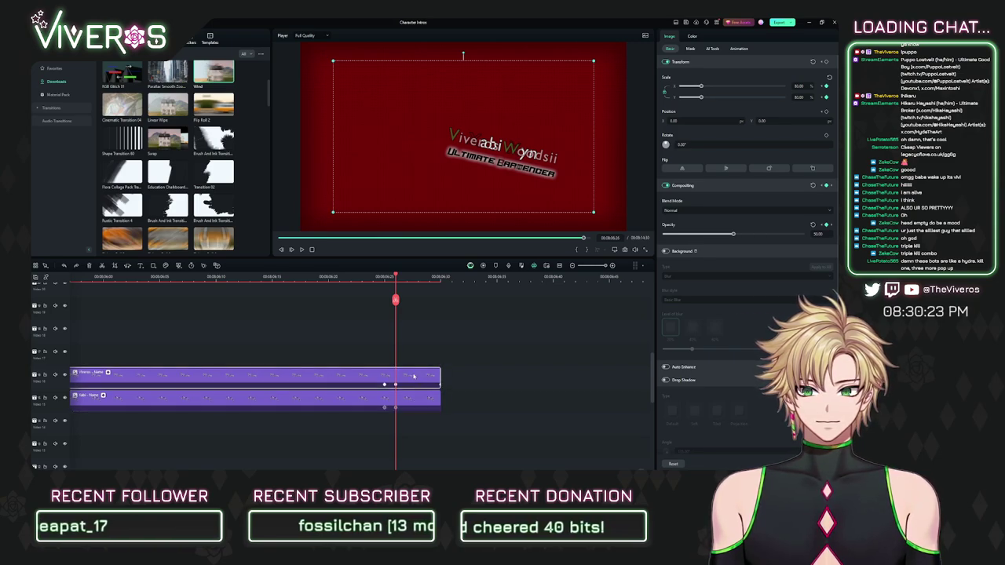
left_click_drag(386, 341, 476, 327)
left_click(474, 280)
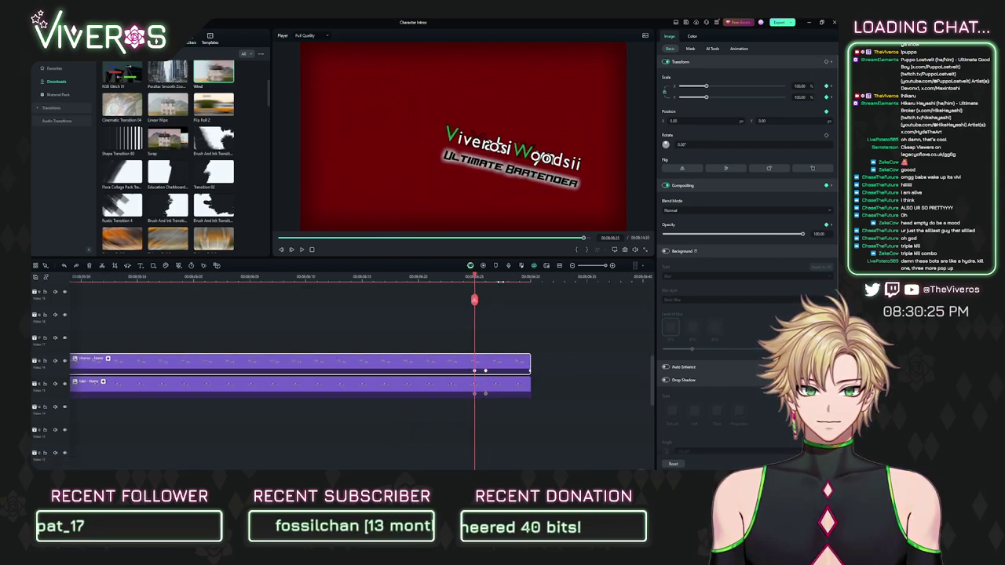
left_click(531, 278)
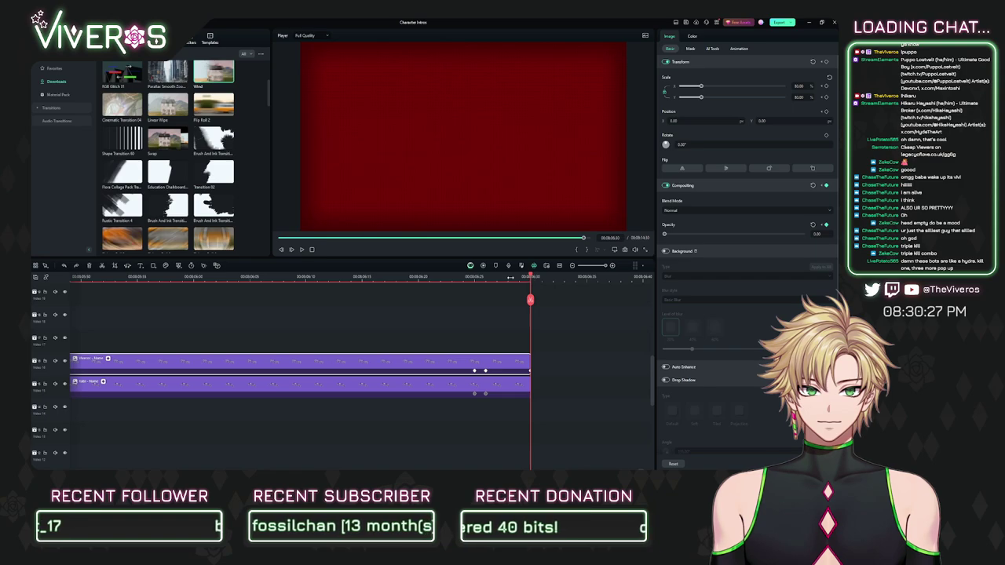
left_click(489, 277)
scroll(283, 305, "down", 3)
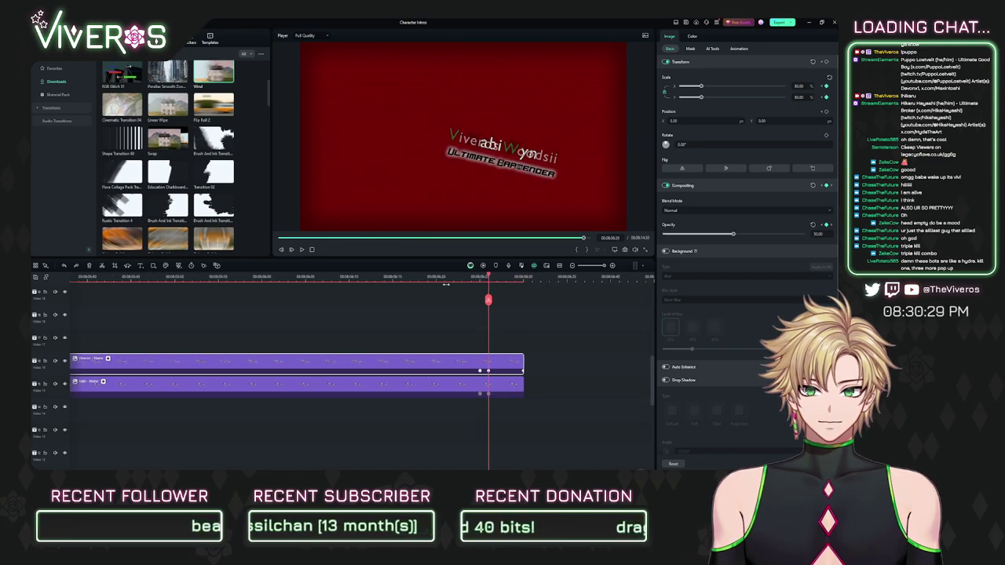
scroll(282, 306, "up", 5)
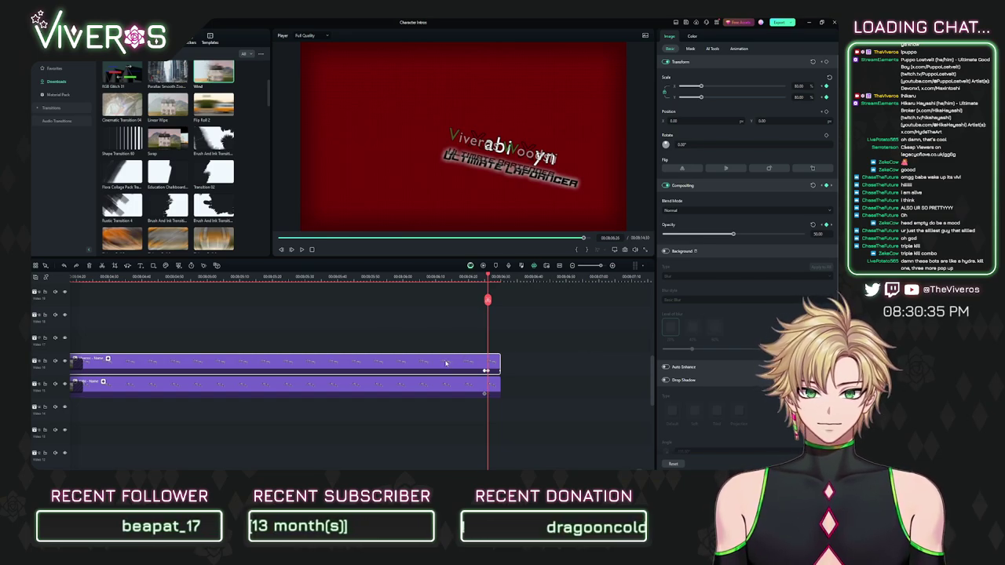
Step: Restore the Lapdancer name clip's second fade-out keyframe with 80% scale and 80 opacity
left_click(444, 389)
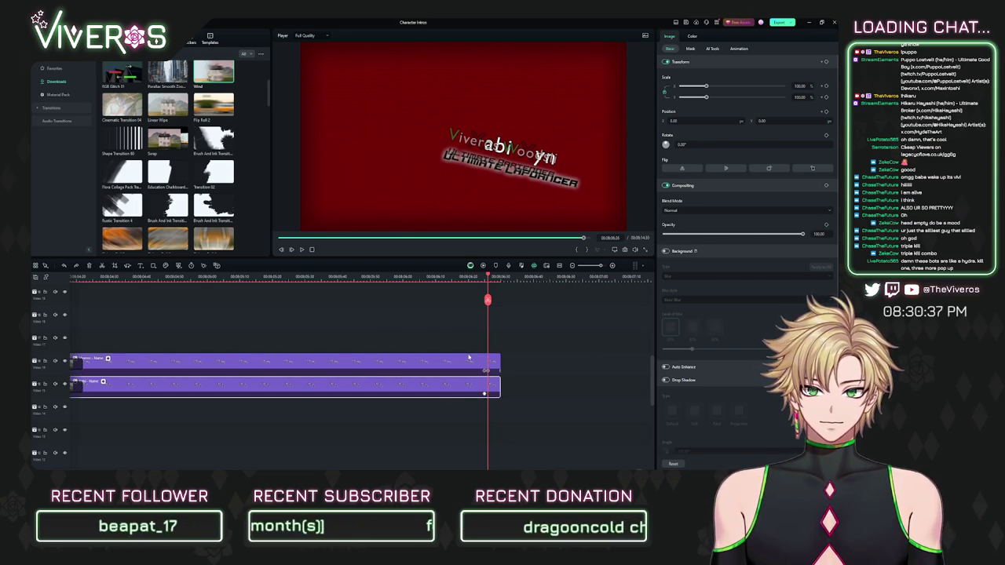
key("ctrl+alt+v")
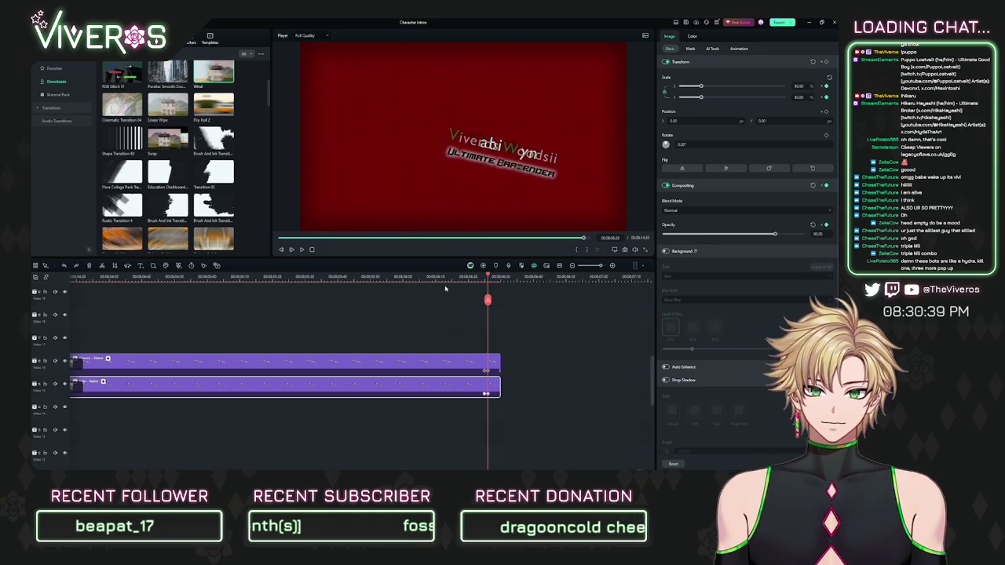
scroll(314, 317, "down", 5)
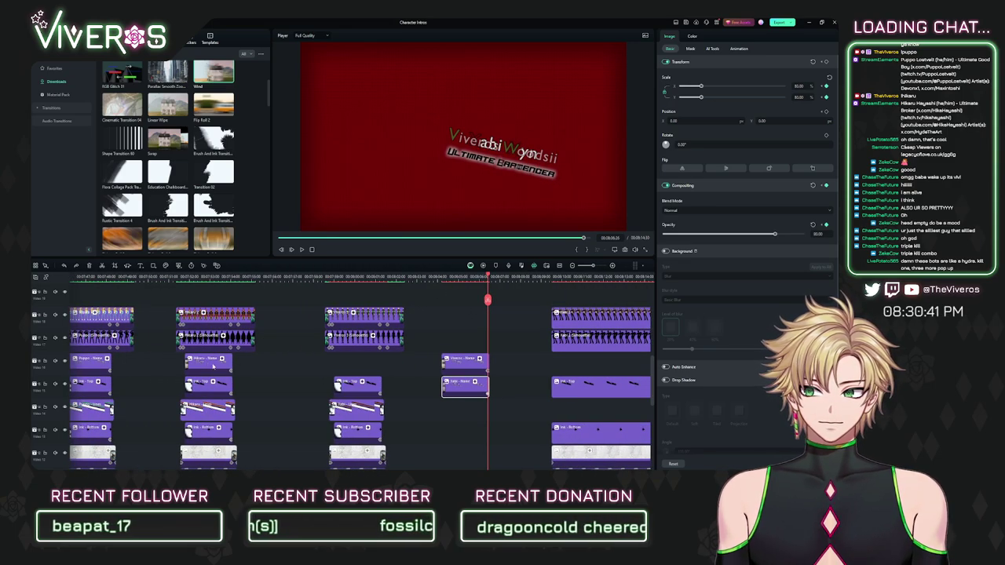
Step: Inspect the scale, position and opacity of the original Bartender intro's name clip at its fade-out keyframes
left_click(213, 366)
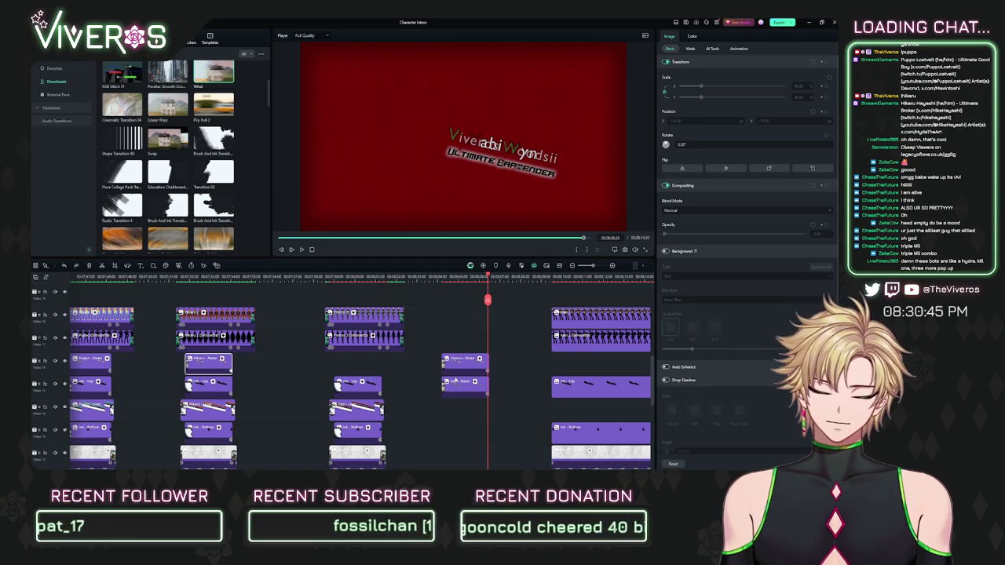
scroll(280, 353, "left", 5)
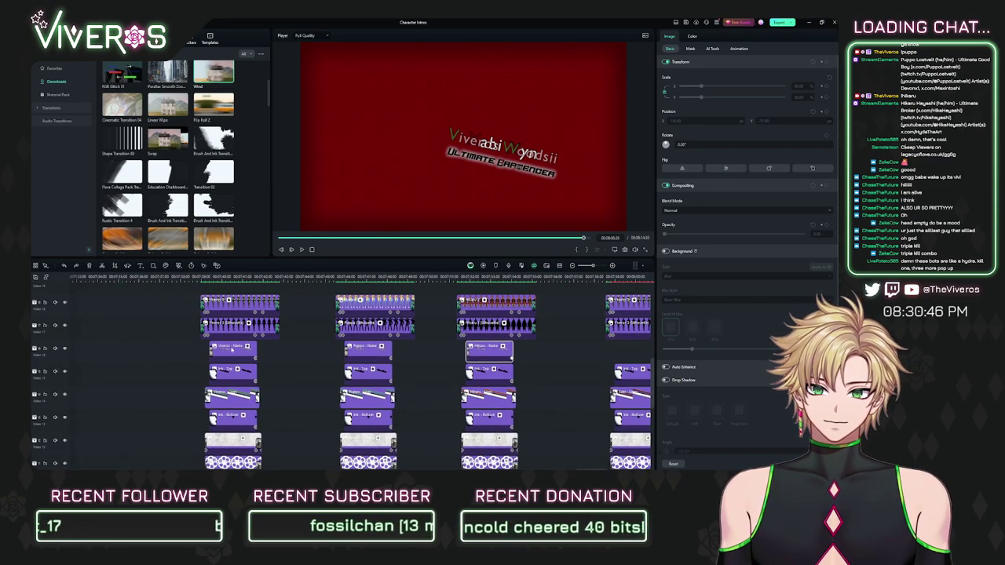
left_click(231, 351)
left_click(256, 278)
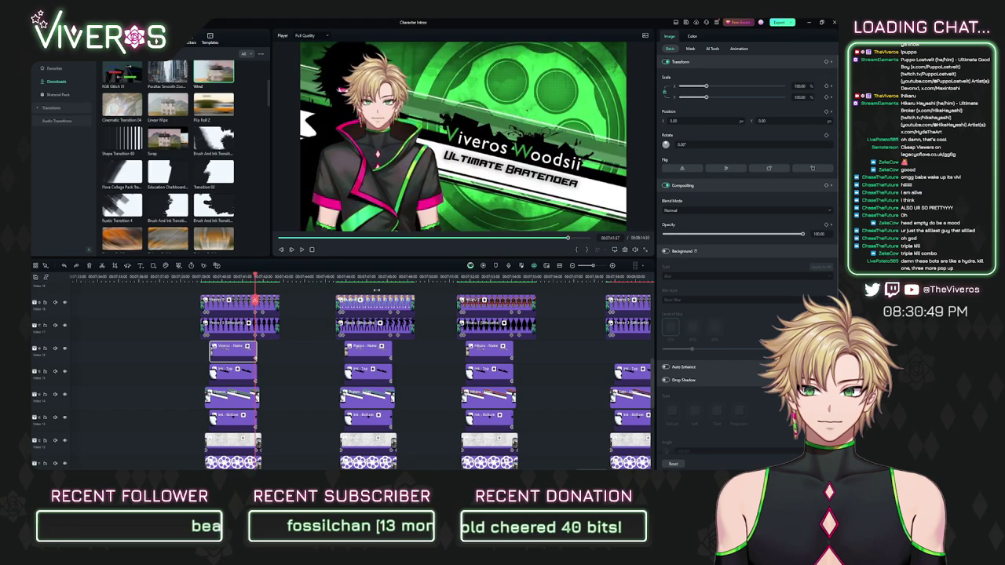
scroll(253, 292, "up", 5)
left_click_drag(259, 277, 276, 279)
scroll(87, 316, "down", 5)
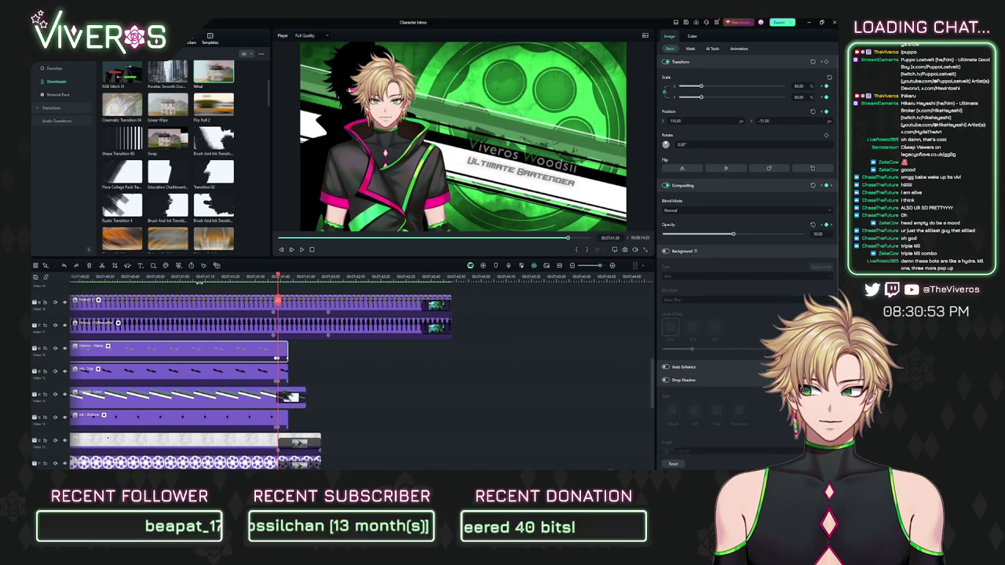
scroll(425, 349, "right", 5)
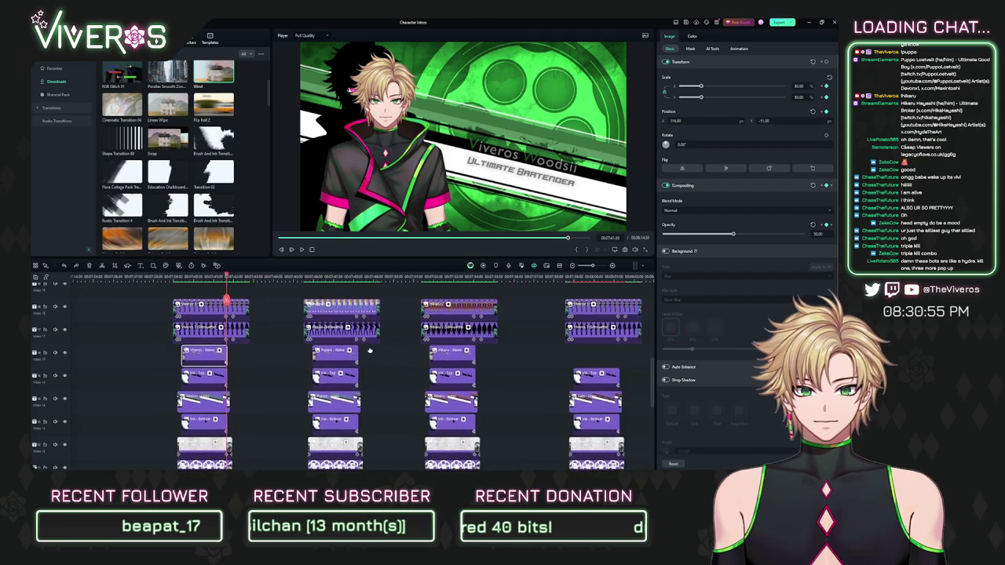
Step: Compare the second fade-out keyframe of the Lapdancer name clip with that of the Bartender name copy above it
left_click(563, 277)
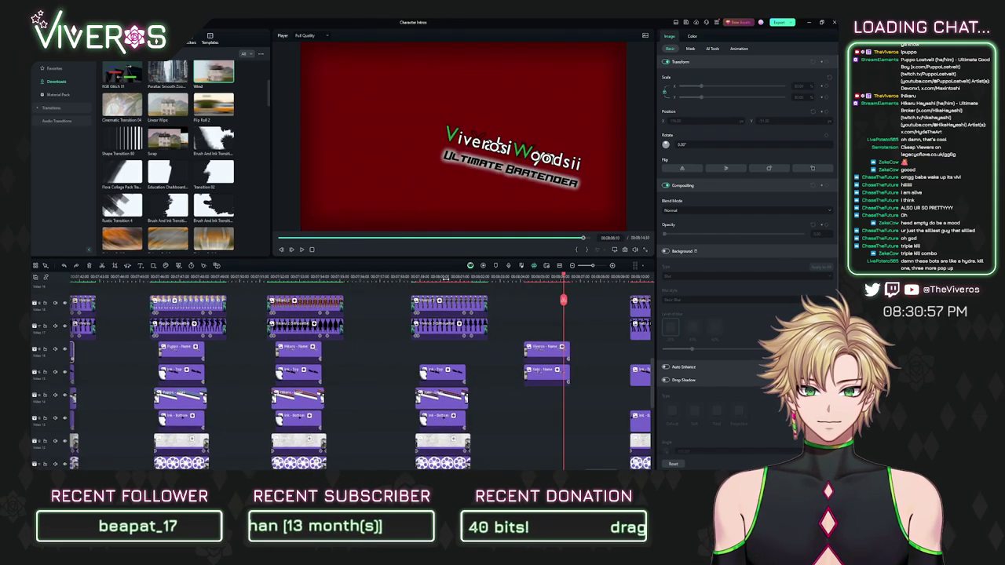
left_click(298, 355)
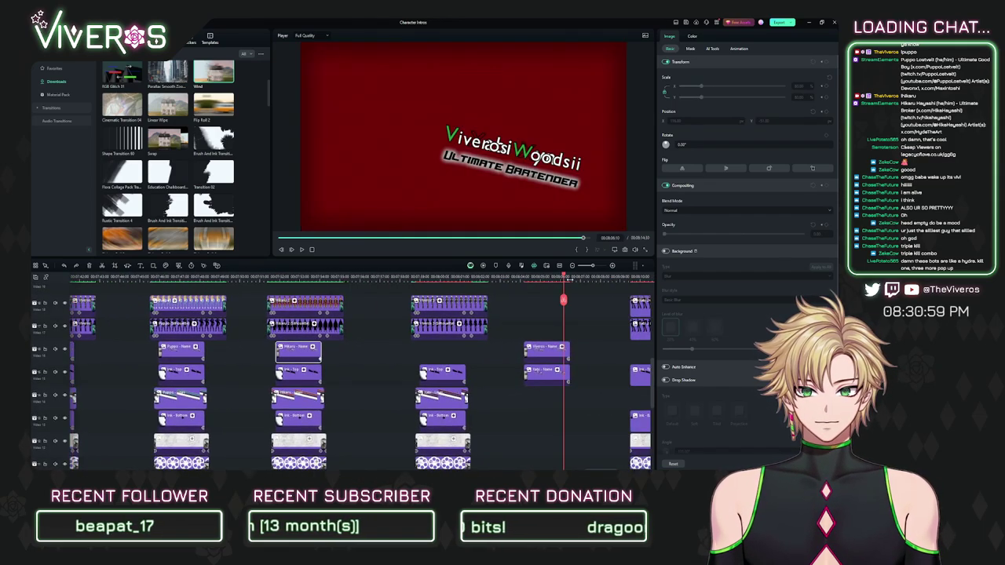
left_click_drag(570, 281, 640, 301)
scroll(519, 314, "right", 3)
left_click(474, 278)
mouse_move(476, 278)
left_mouse_down()
mouse_move(592, 277)
mouse_move(469, 279)
left_mouse_up()
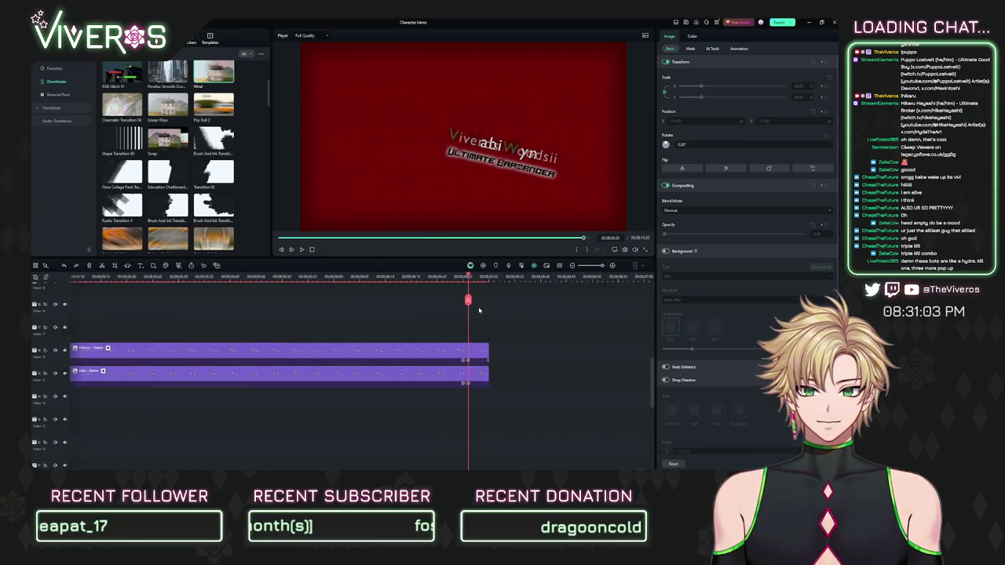
left_click(481, 381)
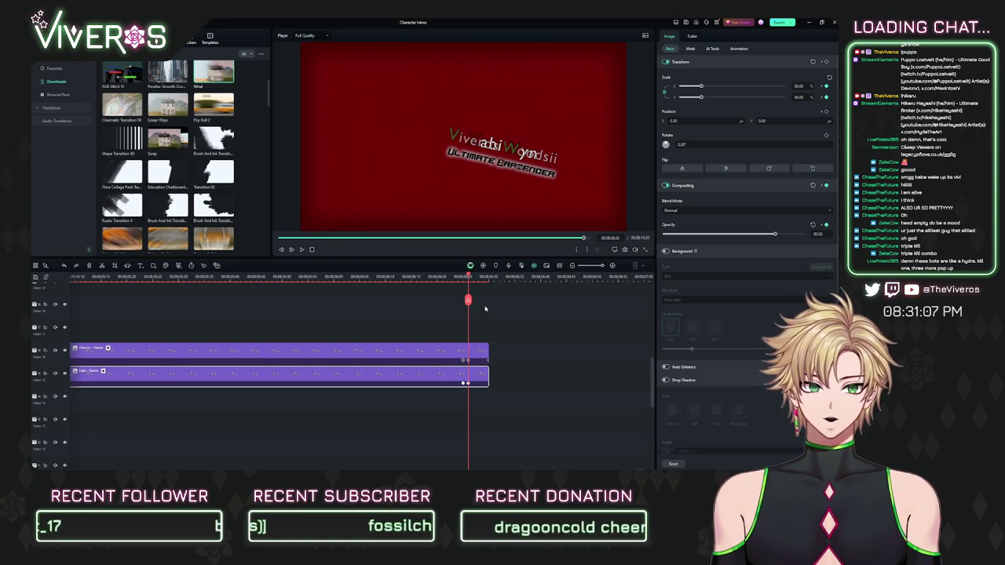
left_click(475, 360)
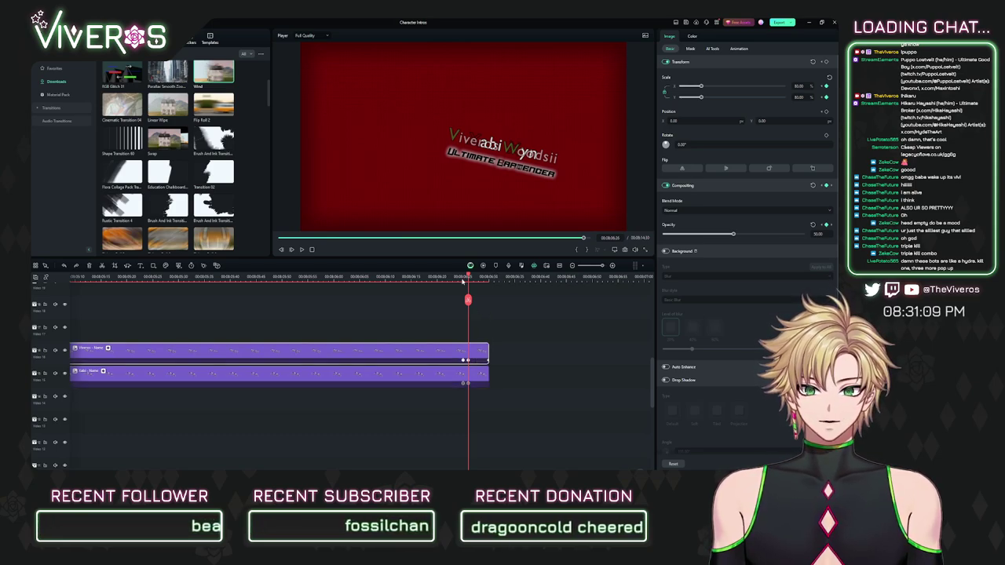
Step: Replace the Bartender name copy above the Lapdancer name clip with a fresh copy from the original Bartender intro, aligned to the same start
scroll(463, 282, "down", 4)
left_click_drag(443, 320, 401, 352)
key("Delete")
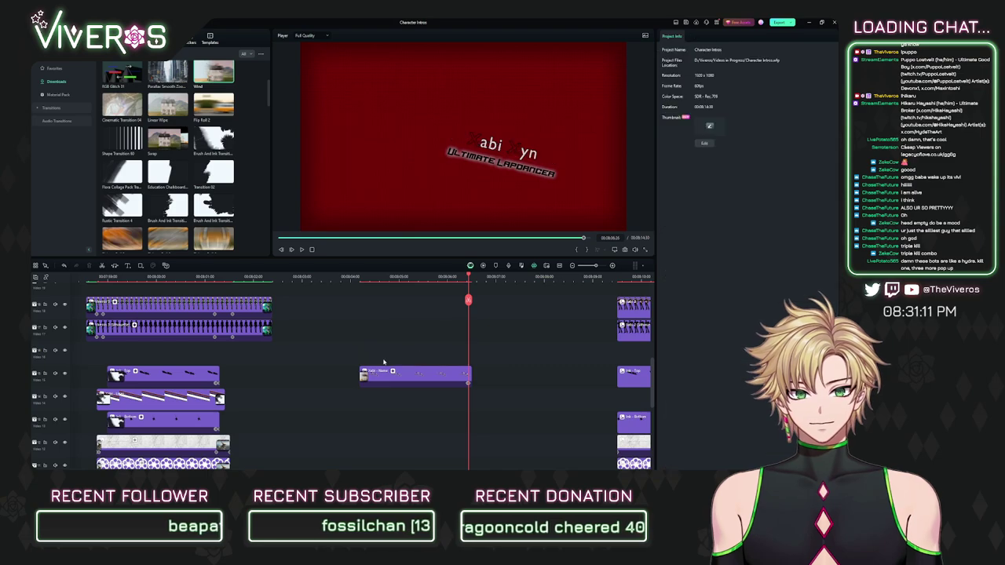
scroll(384, 362, "left", 10)
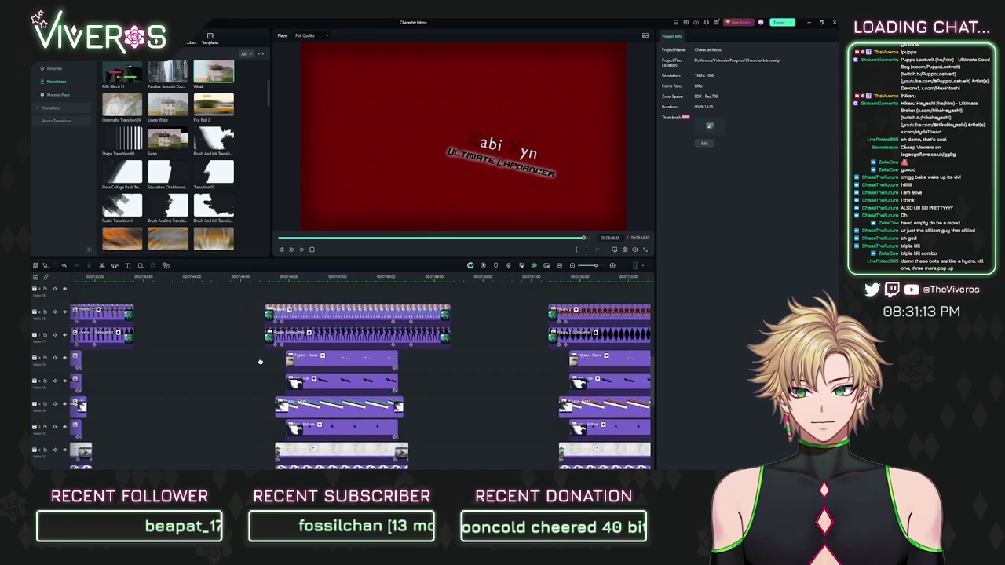
left_click_drag(261, 362, 430, 357)
left_click(194, 354)
key("ctrl+c")
key("ctrl+v")
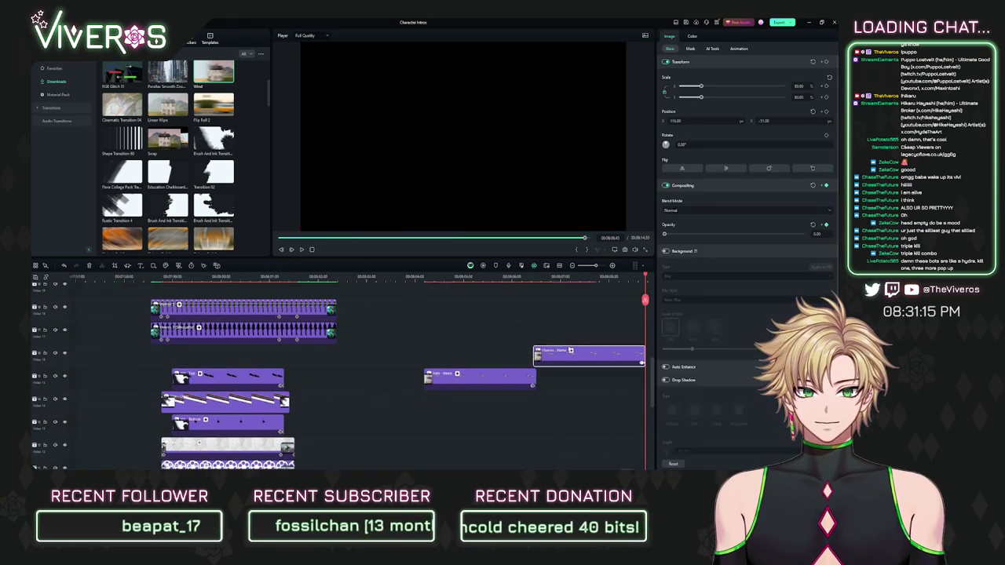
left_click_drag(589, 355, 479, 355)
left_click(525, 276)
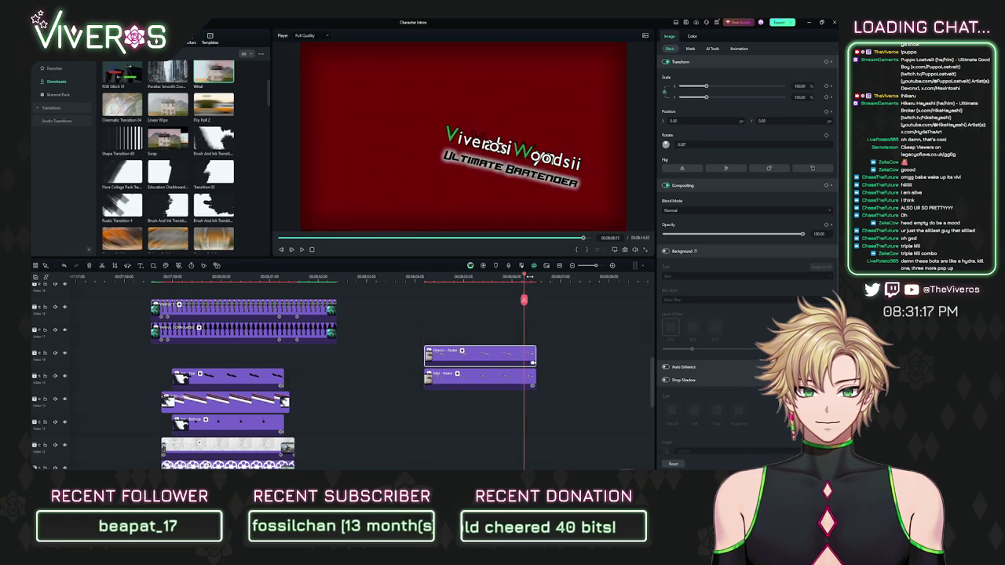
Step: Add an opacity keyframe at the very end of the Lapdancer name clip
scroll(529, 276, "up", 4)
left_click_drag(649, 311, 500, 318)
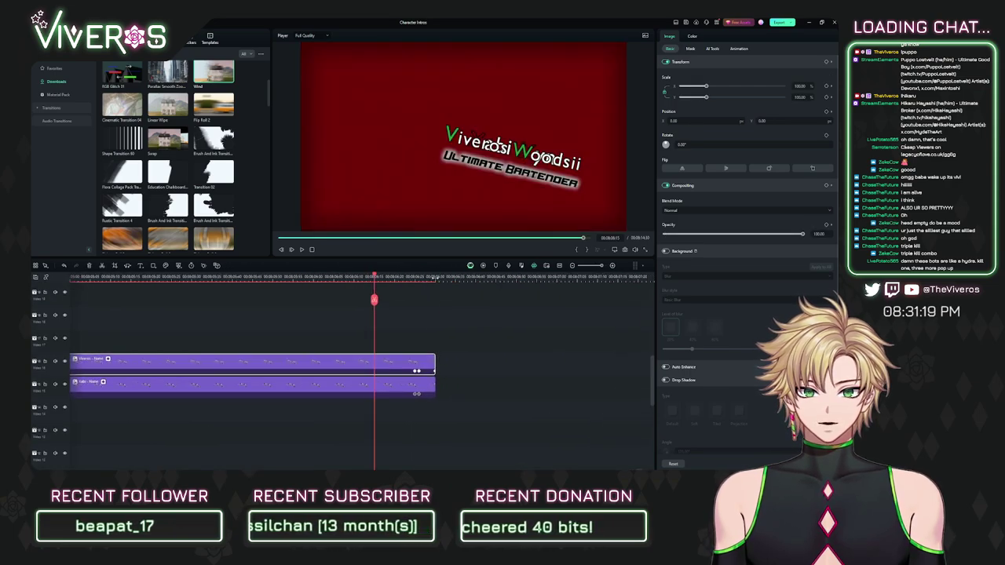
left_click(436, 278)
left_click(424, 384)
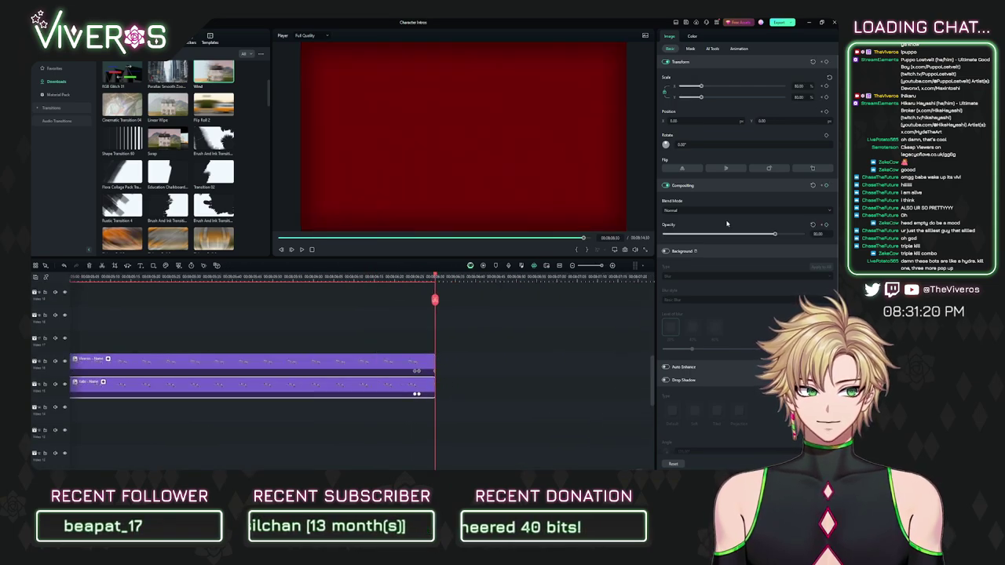
left_click(826, 226)
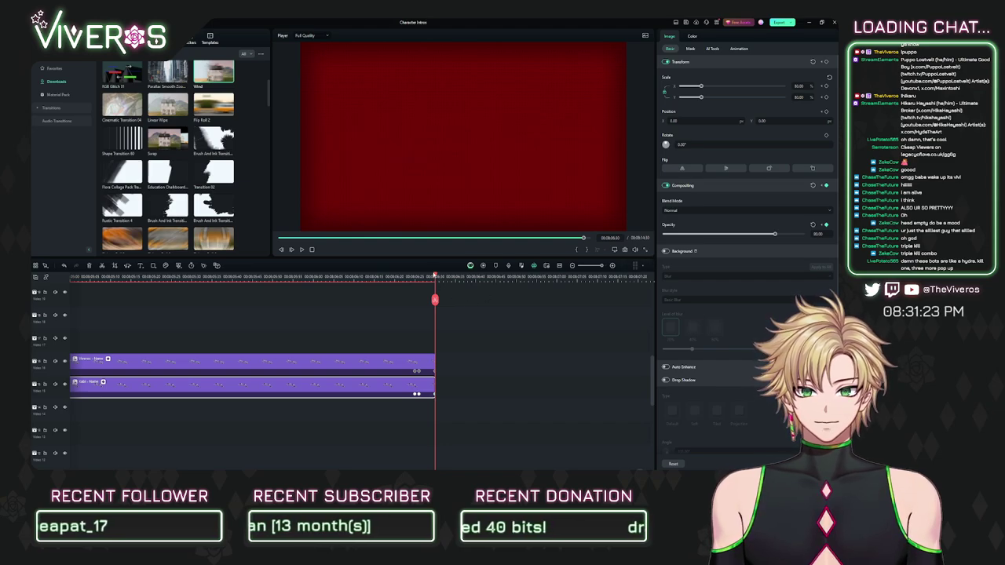
Step: At the second fade-out keyframe, match the Lapdancer name clip's X position to the Bartender name clip and set Y to -51
left_click_drag(435, 276, 419, 277)
left_click(427, 362)
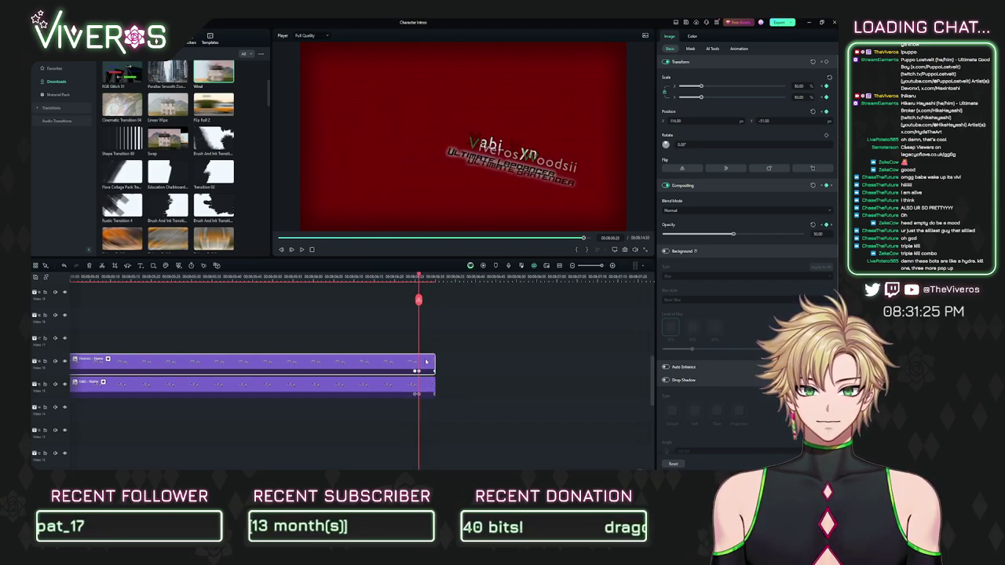
left_click(427, 385)
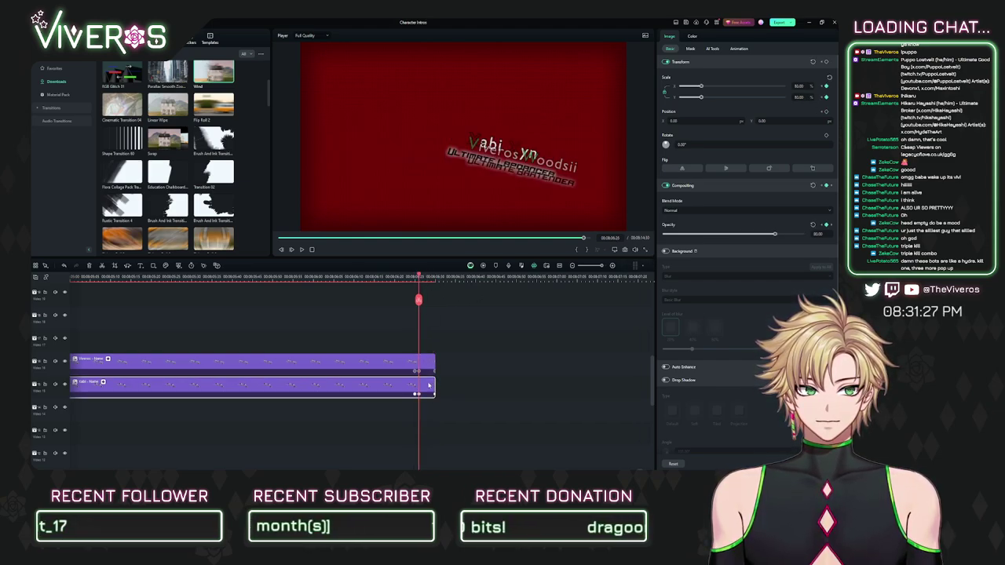
left_click(693, 120)
key("Tab")
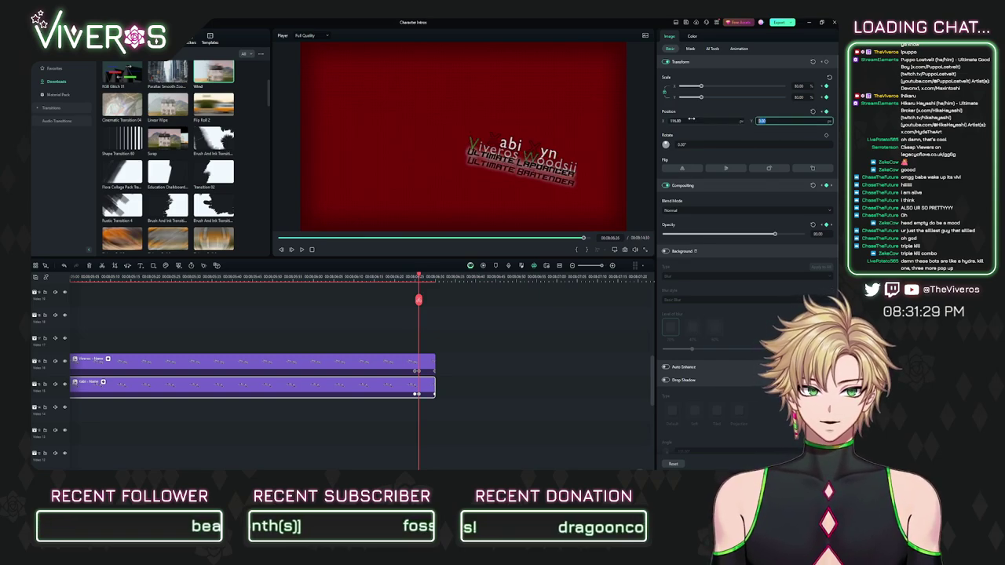
type("-51")
key("Return")
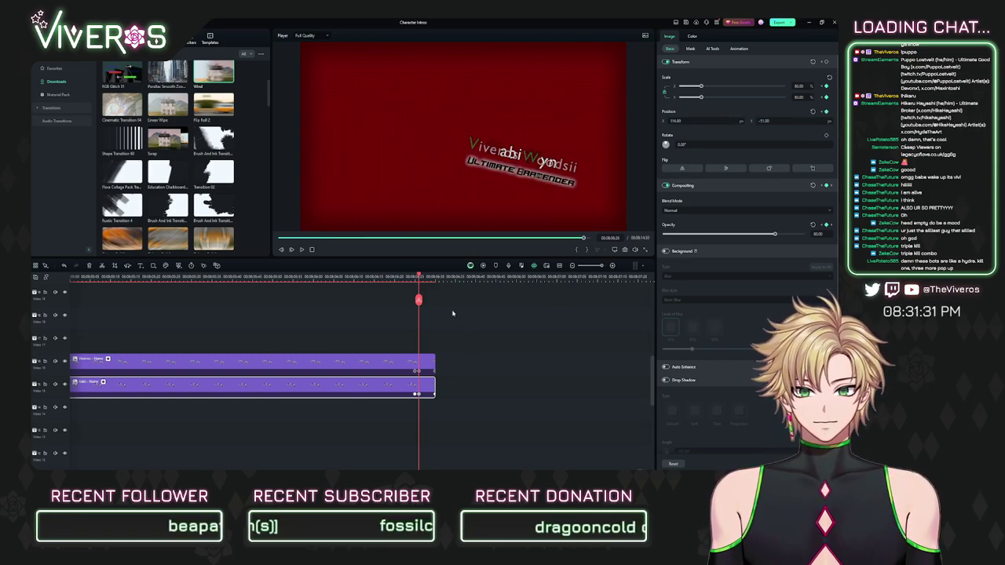
Step: Set the Lapdancer name clip's opacity to 0 at its end keyframe
left_click(435, 277)
mouse_move(436, 281)
left_mouse_down()
mouse_move(422, 278)
mouse_move(434, 287)
left_mouse_up()
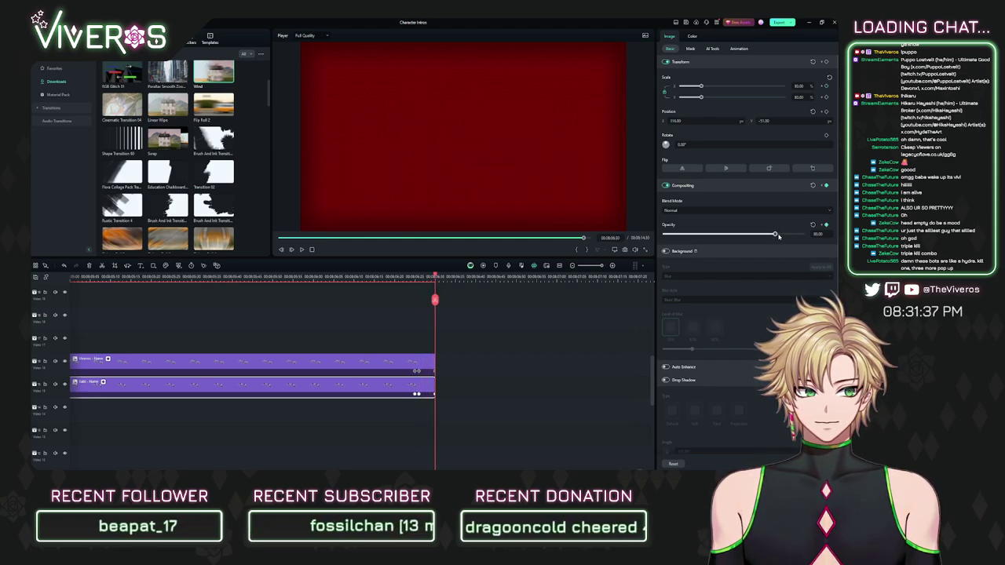
left_click_drag(776, 234, 603, 238)
mouse_move(434, 284)
left_mouse_down()
mouse_move(407, 285)
mouse_move(437, 287)
left_mouse_up()
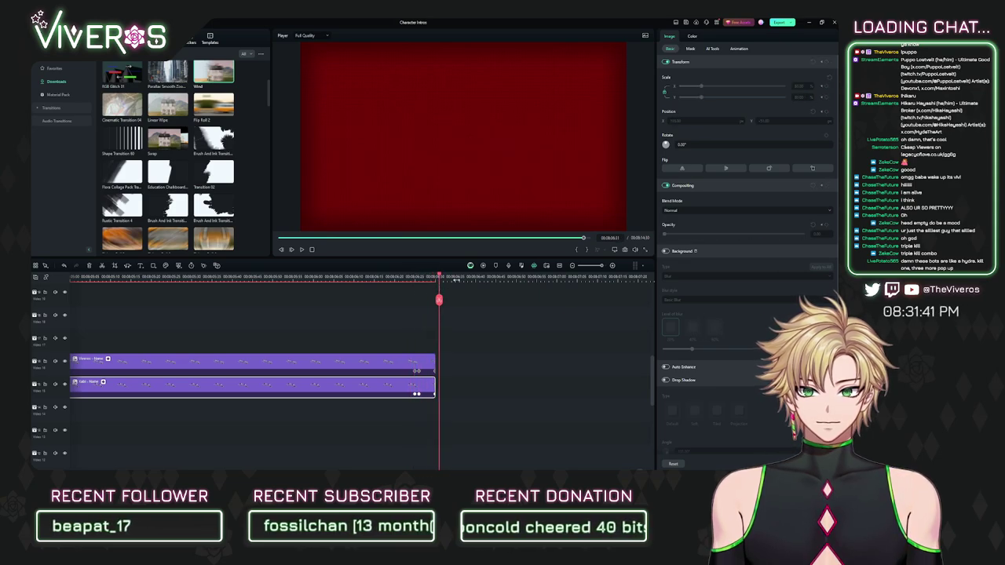
Step: Move the Lapdancer name clip into the Lapdancer intro above the top ink clip and delete the leftover Bartender name clip
scroll(380, 388, "down", 3)
left_click_drag(379, 388, 175, 367)
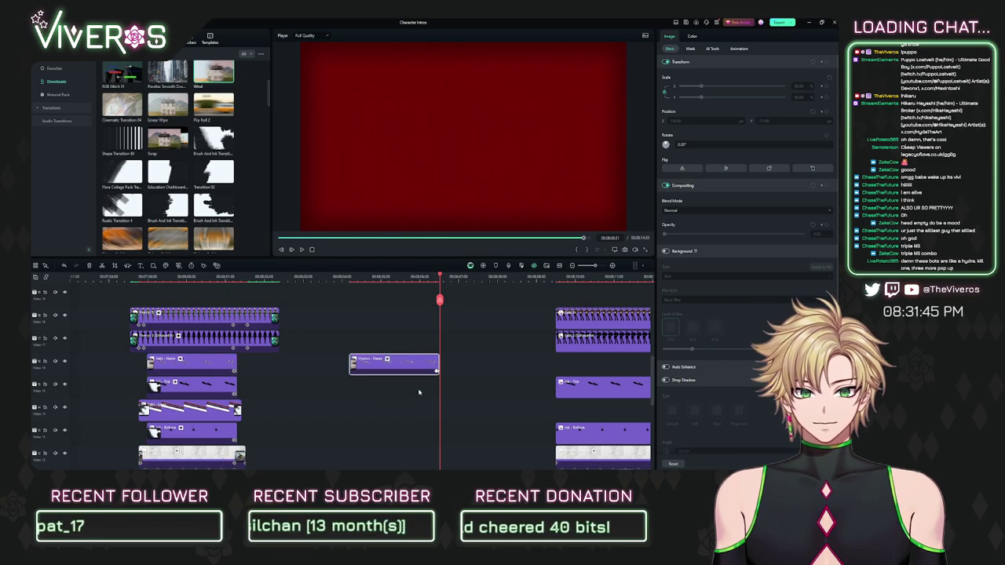
left_click(262, 295)
left_click_drag(156, 286, 189, 283)
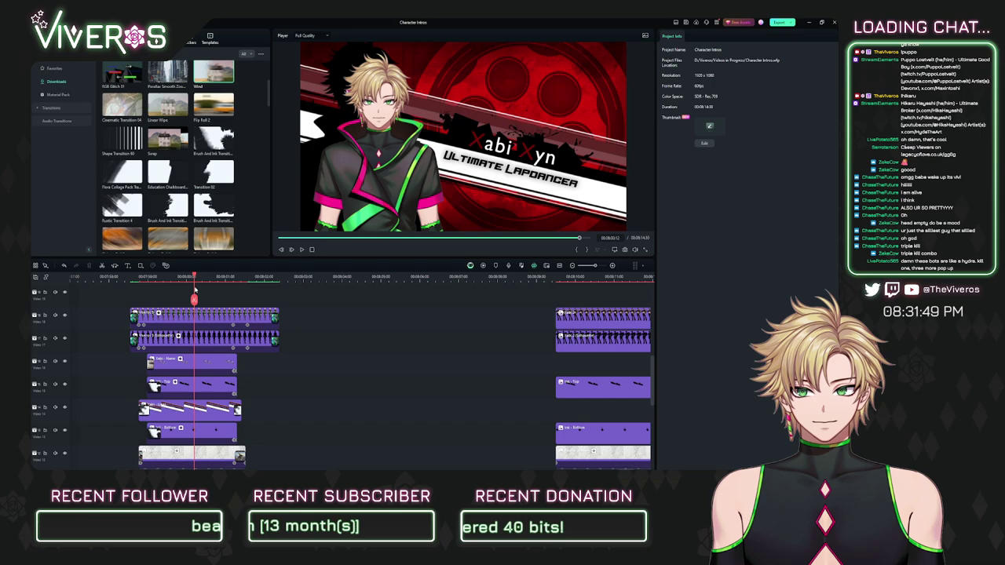
Step: Move the Lapdancer character and silhouette clips above the Bartender's character clips in the Lapdancer intro and trim them to the same length
scroll(322, 353, "up", 2)
scroll(312, 374, "right", 1)
left_click_drag(446, 341, 525, 380)
left_click_drag(528, 370, 302, 360)
scroll(285, 322, "left", 3)
left_click_drag(437, 362, 237, 318)
scroll(440, 352, "left", 2)
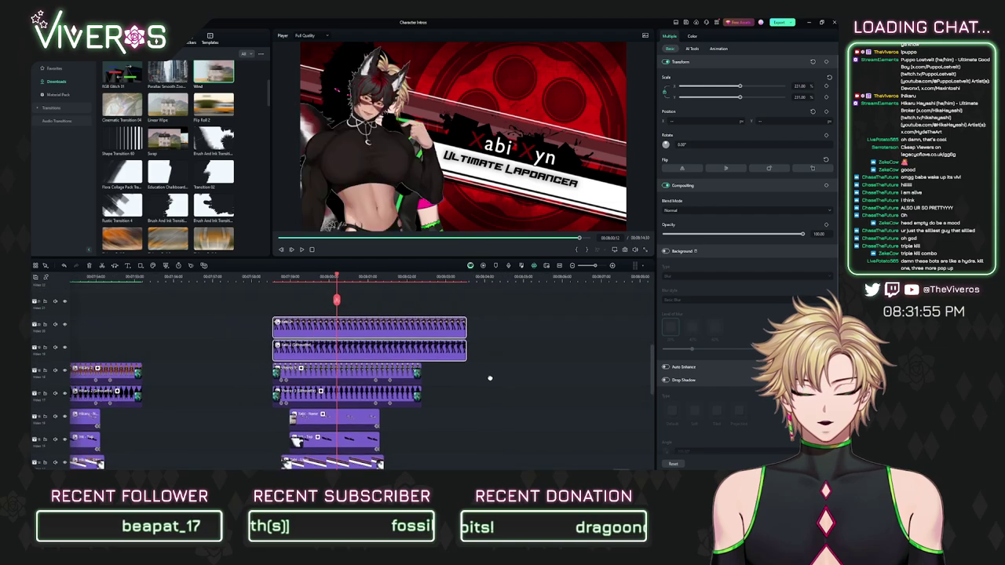
left_click_drag(473, 343, 429, 343)
scroll(393, 276, "up", 5)
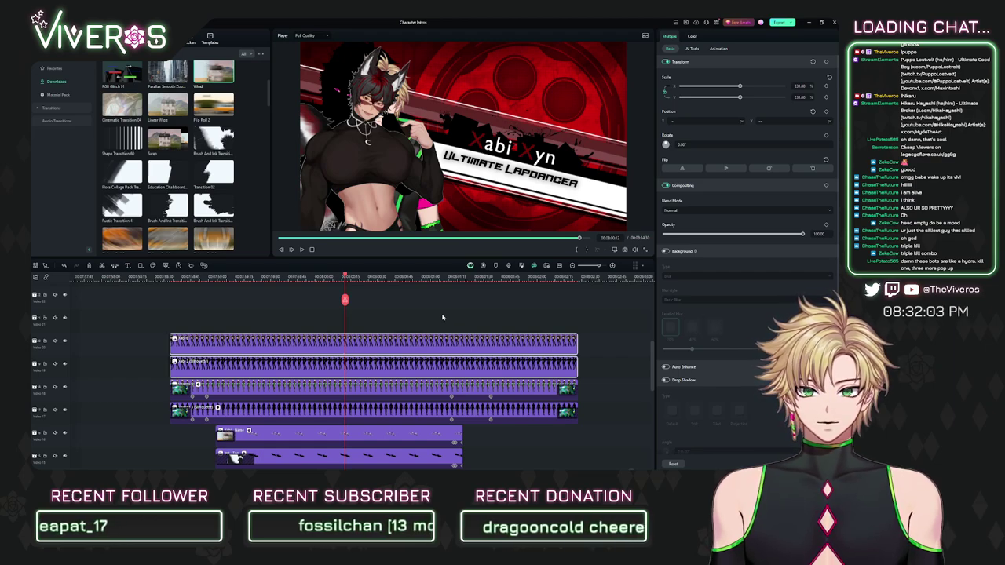
Step: Add scale and position keyframes to the Lapdancer character and silhouette clips at the Bartender character clips' first exit keyframe
left_click(441, 317)
left_click(400, 363)
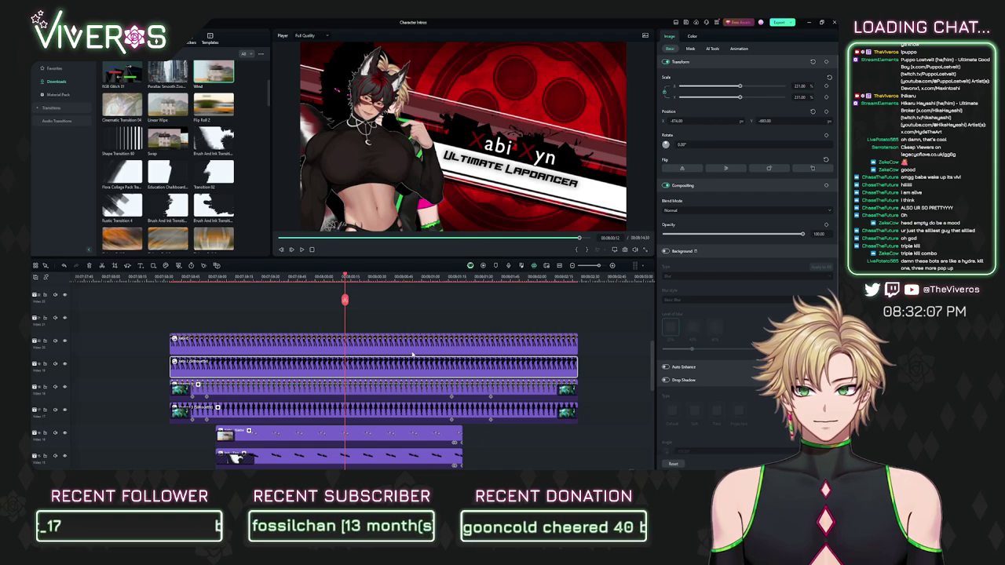
left_click(452, 296)
left_click_drag(507, 366, 509, 367)
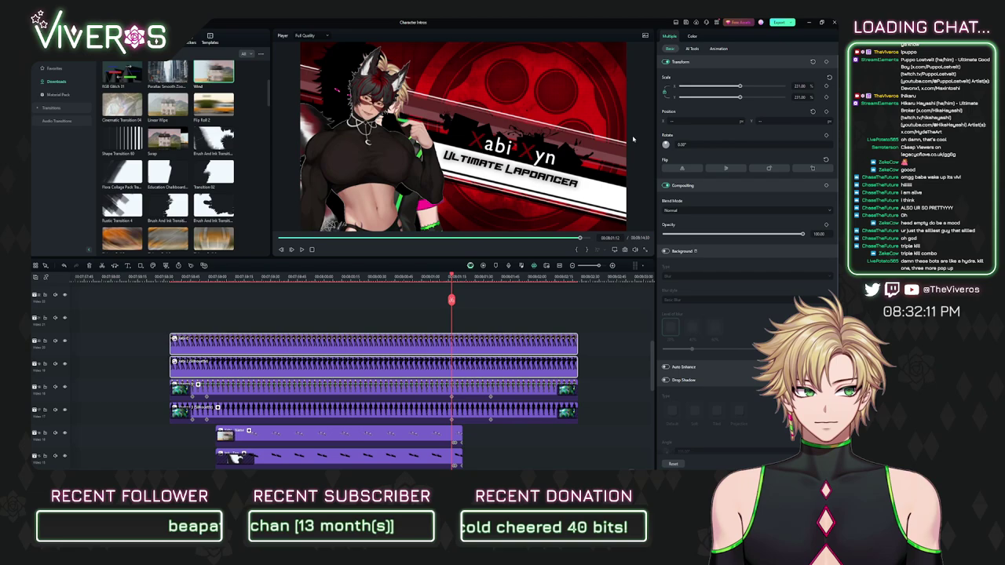
left_click(826, 87)
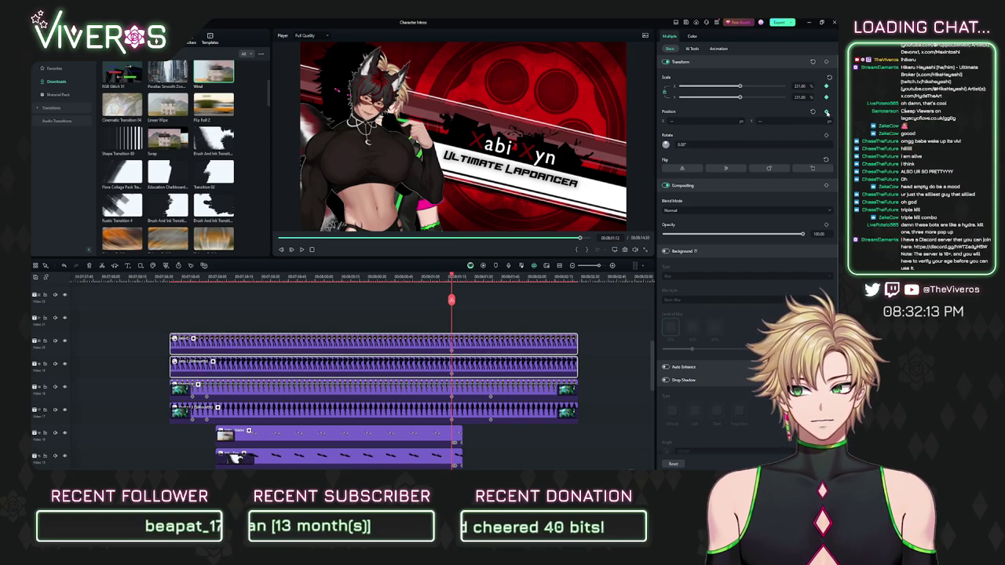
left_click(827, 112)
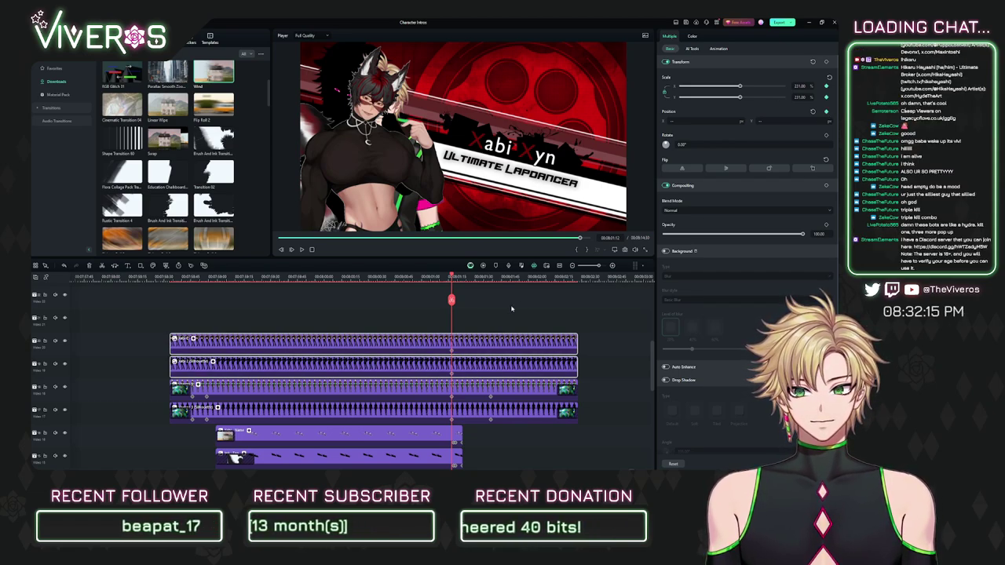
Step: Shift the Lapdancer silhouette's X position at the first exit keyframe
left_click(497, 362)
left_click(677, 120)
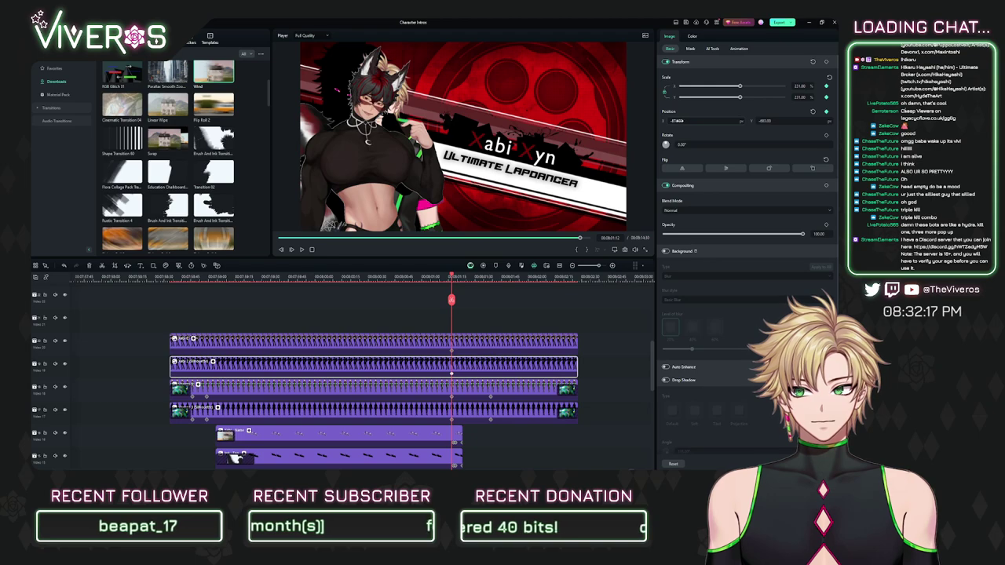
type("-848")
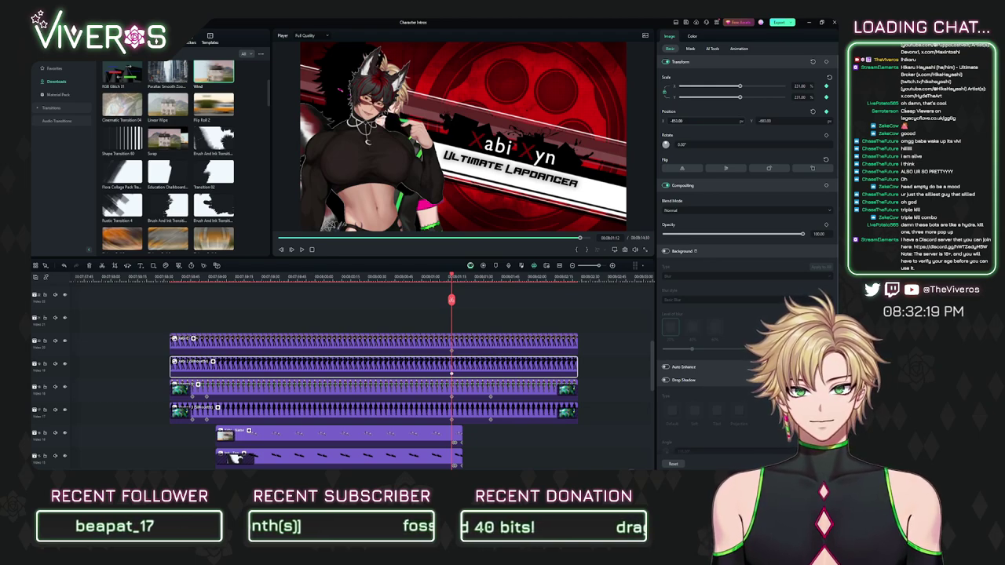
key("Return")
left_click(511, 314)
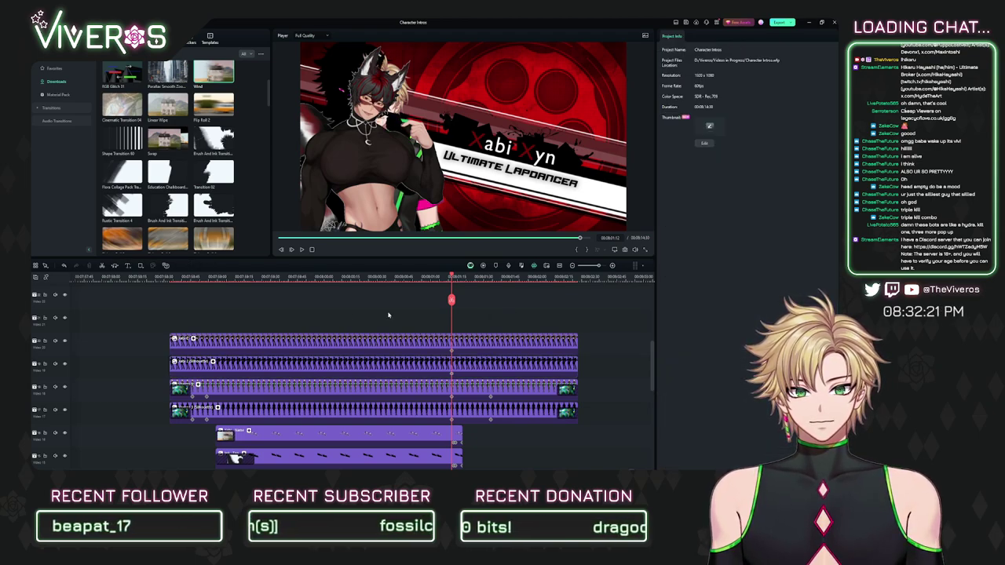
Step: Keyframe scale and position on both Lapdancer clips at the Bartender's second entry keyframe, with the character scaled to 225% and shifted right
left_click(207, 277)
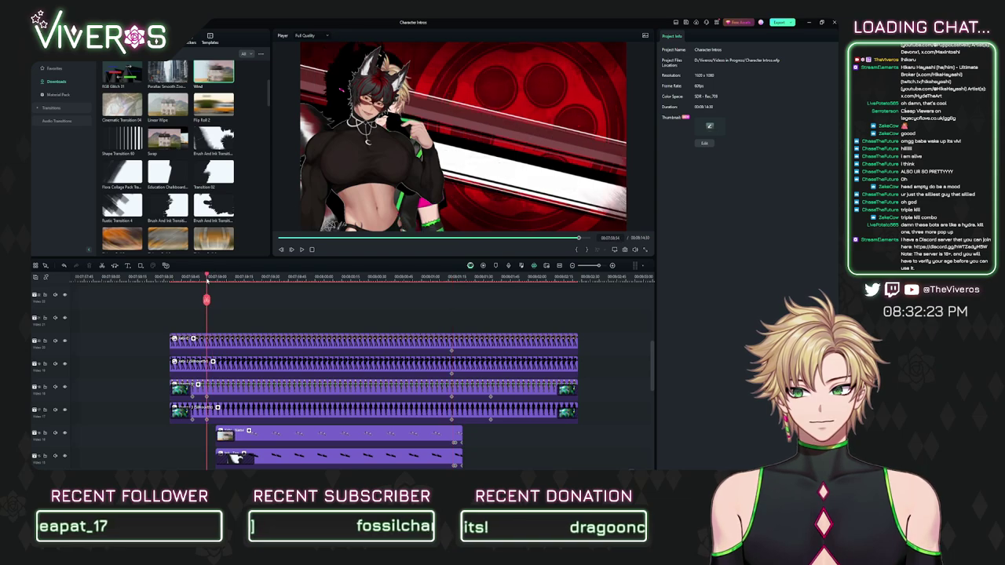
left_click_drag(243, 314, 281, 366)
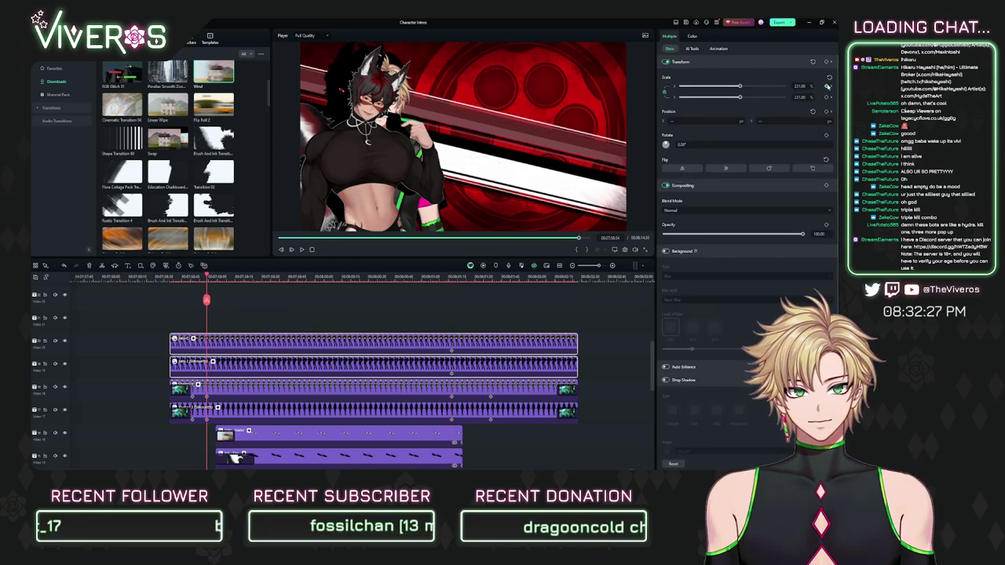
left_click(273, 341)
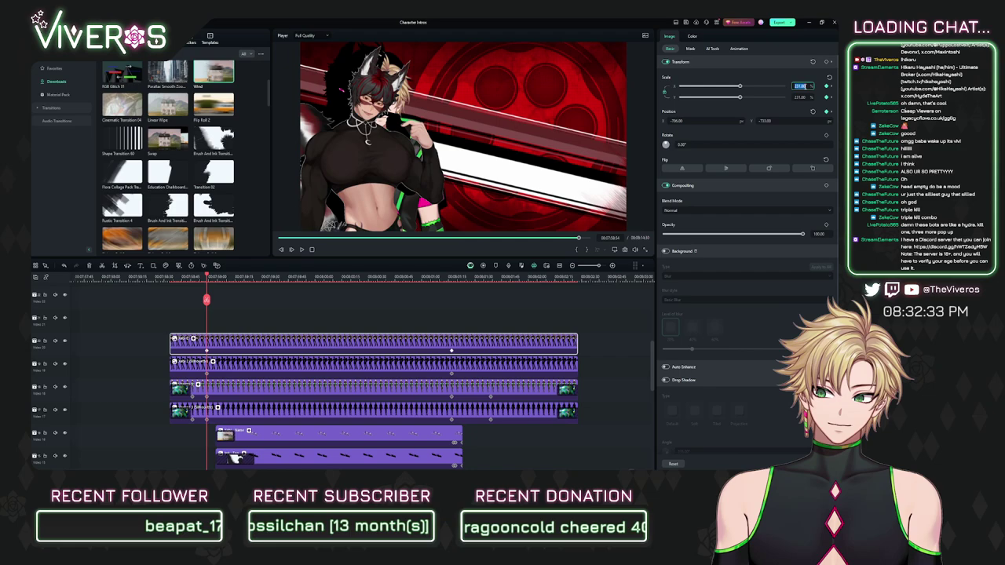
type("225")
key("Return")
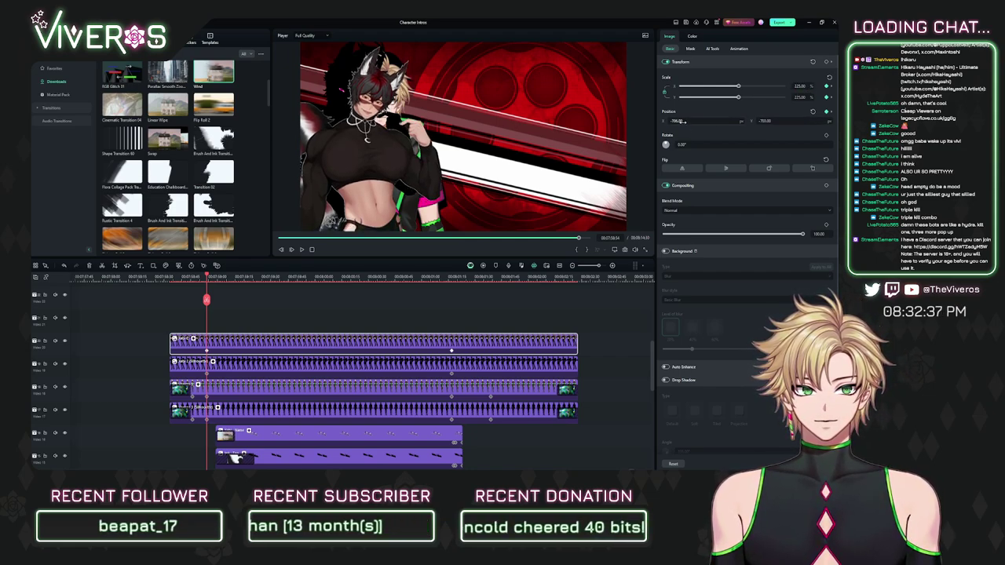
left_click_drag(680, 121, 705, 122)
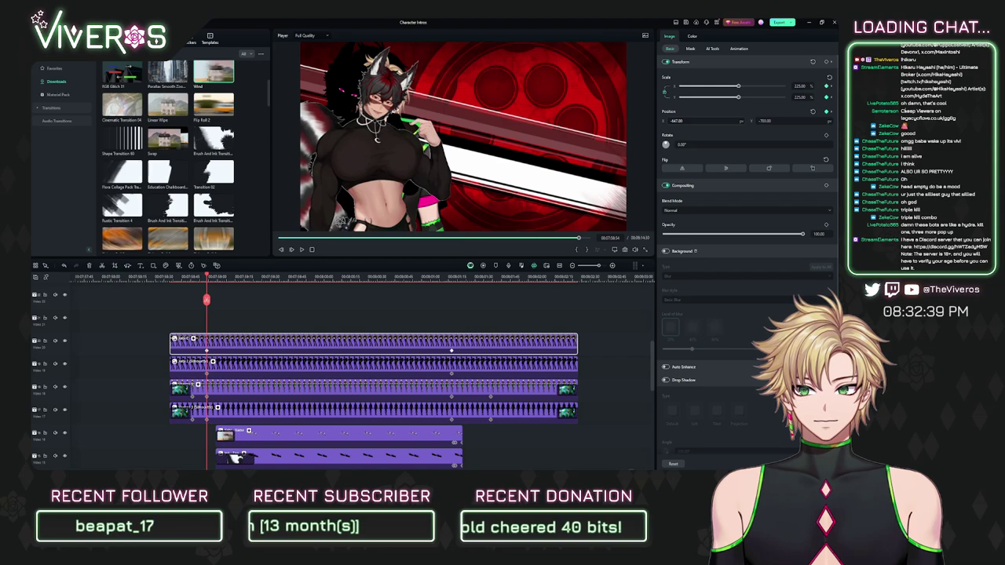
left_click(373, 317)
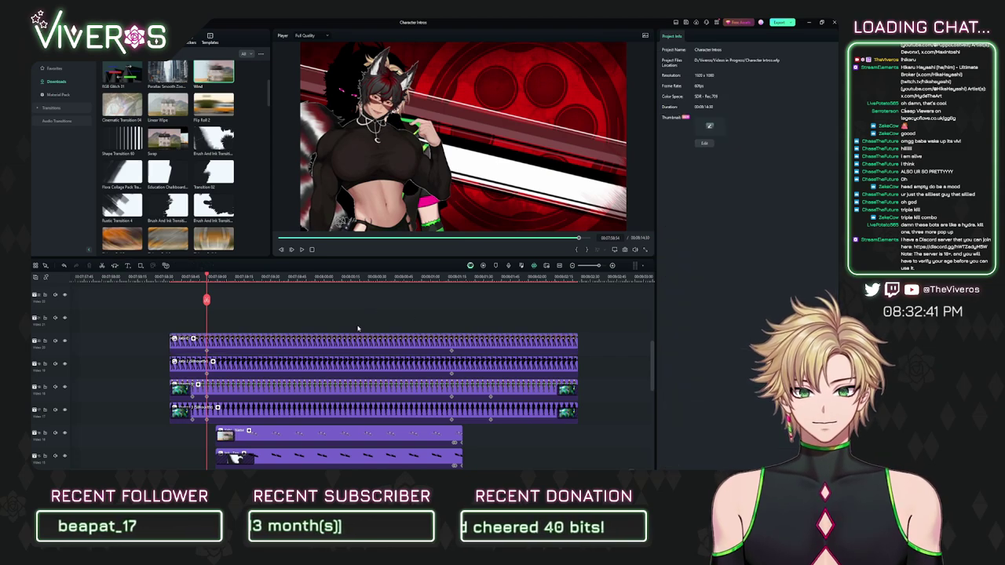
Step: Lower the Lapdancer silhouette clip's opacity to 65%
left_click(312, 368)
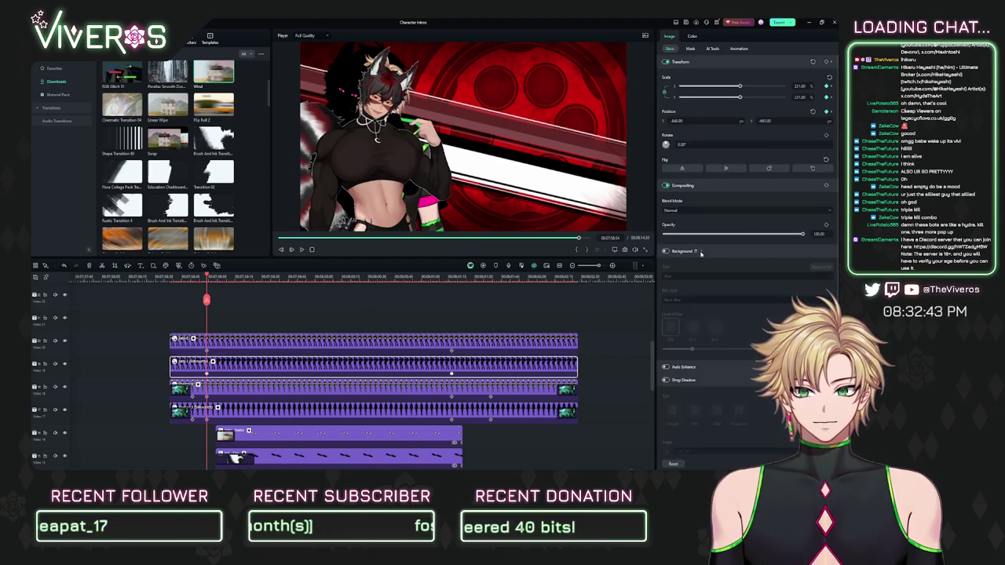
left_click(751, 234)
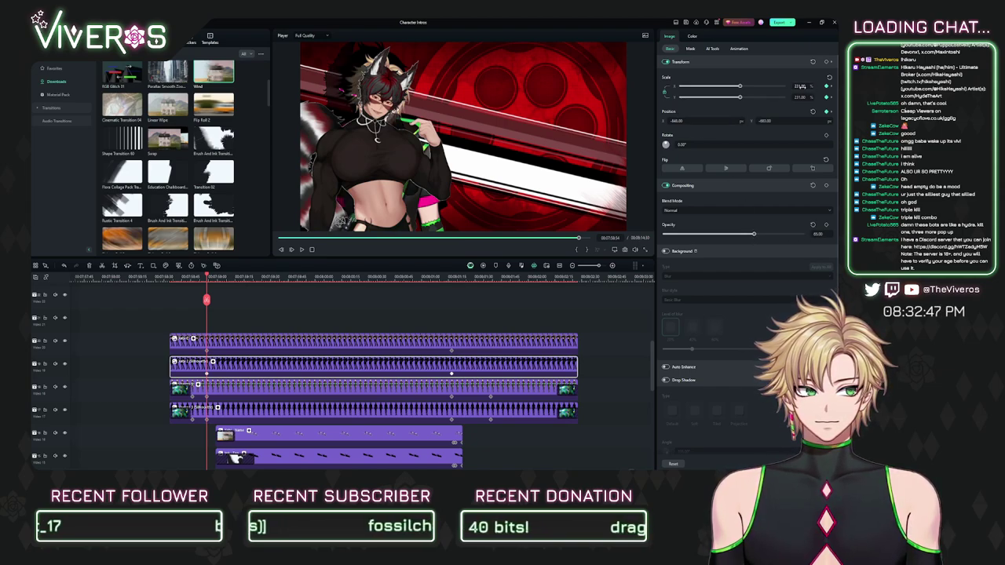
left_click(488, 344)
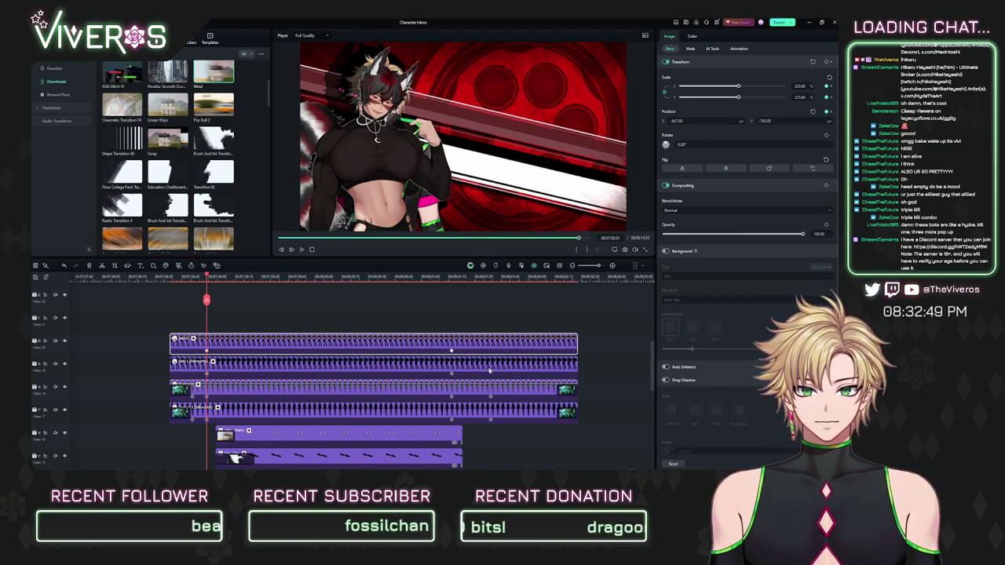
Step: Set the Lapdancer silhouette's scale to 250% at the first exit keyframe and shift its position down and left
left_click(490, 369)
left_click(451, 275)
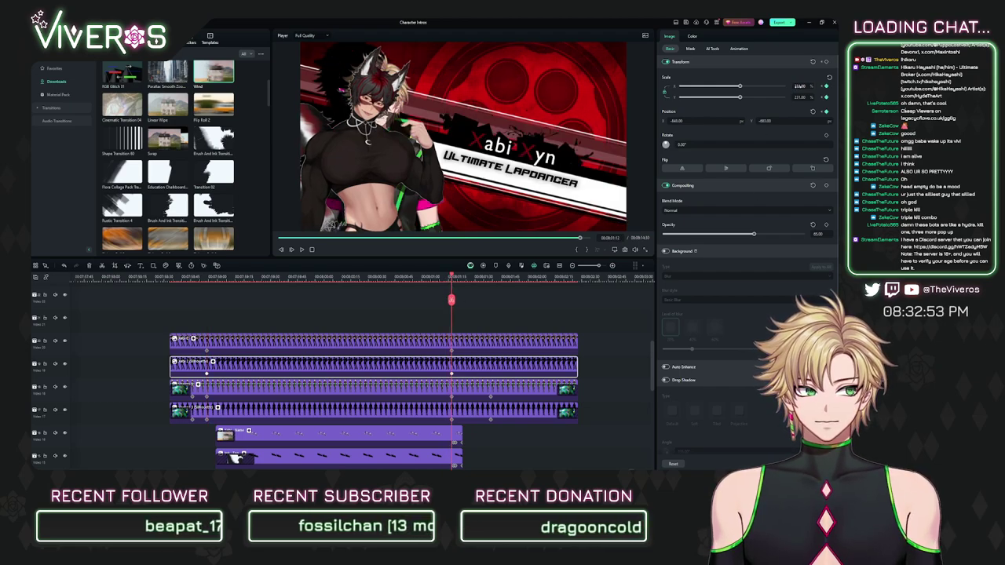
left_click(801, 86)
type("250")
key("Return")
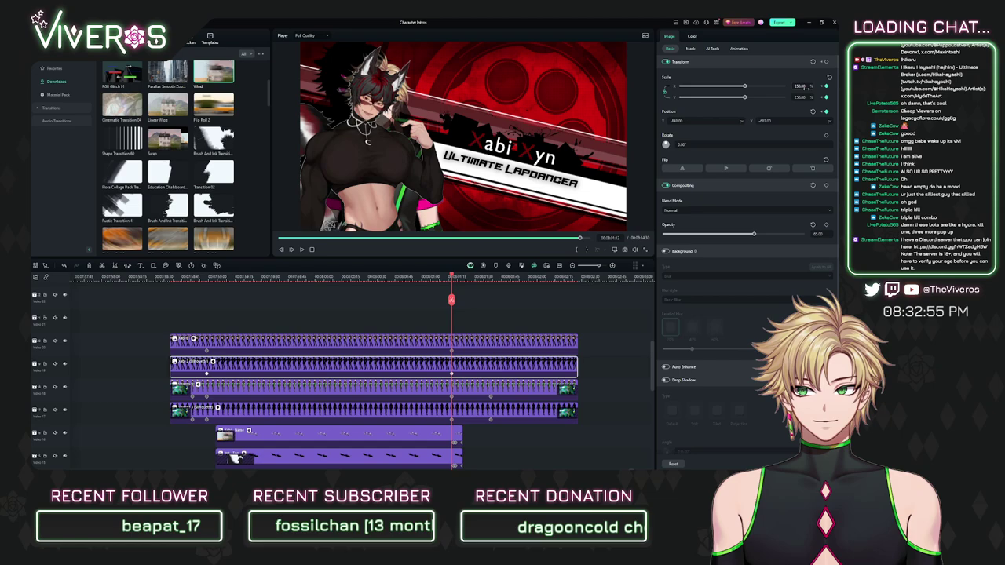
left_click(786, 121)
type("-740")
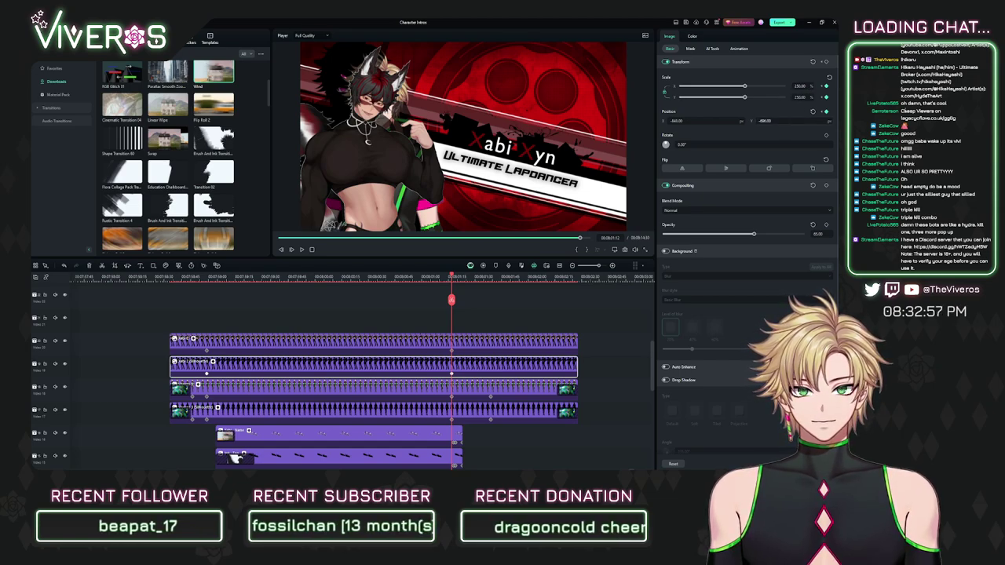
key("Return")
left_click_drag(765, 121, 746, 121)
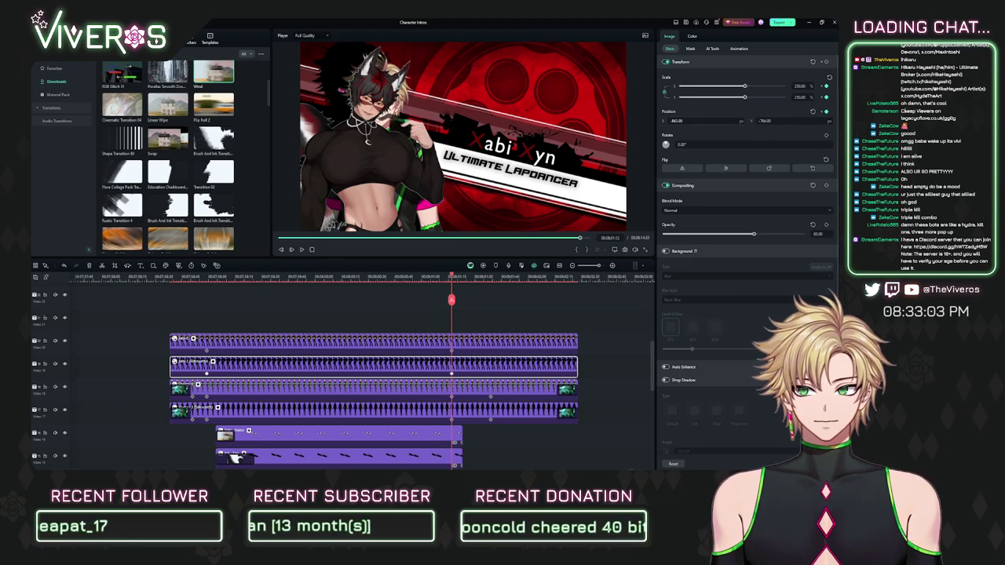
Step: Lower the Lapdancer character's opacity to 65% and hide the Bartender's character clip with 0% opacity for alignment
left_click(495, 341)
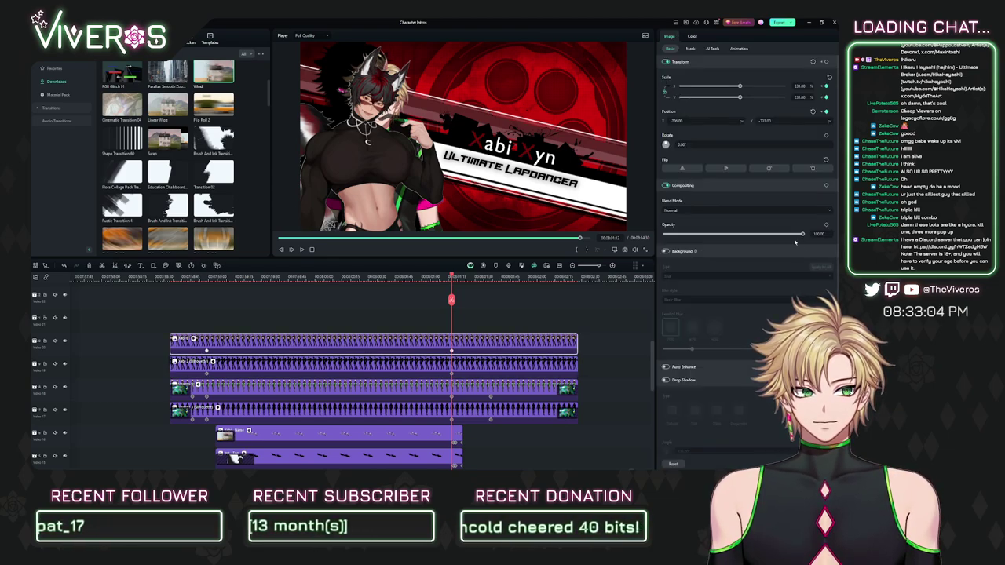
left_click_drag(801, 234, 757, 239)
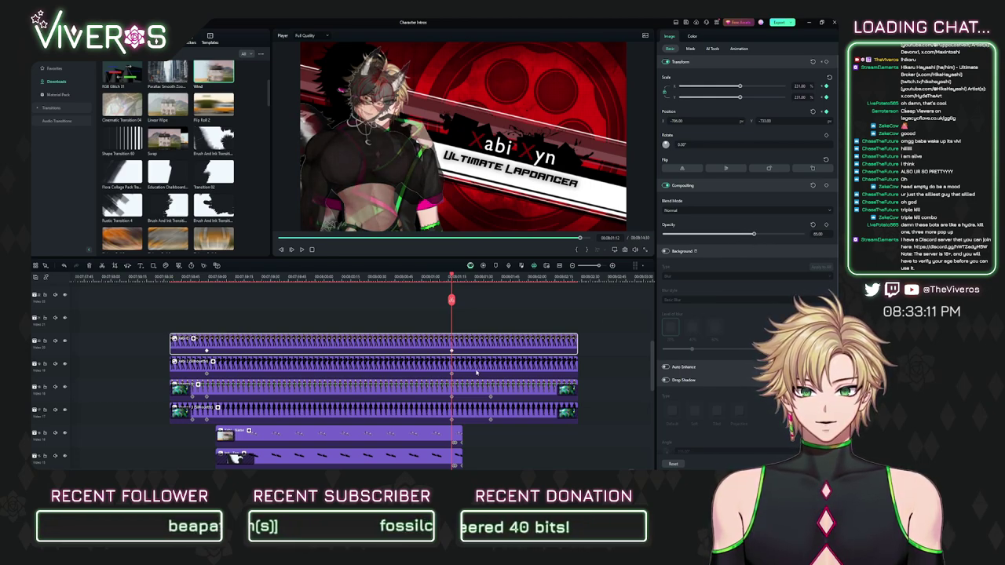
left_click(477, 370)
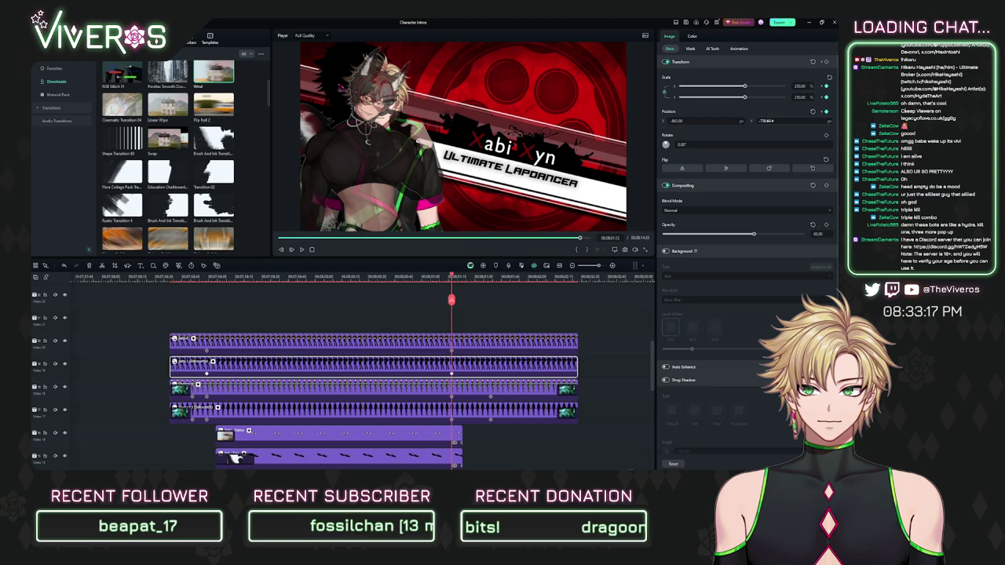
left_click(465, 389)
left_click_drag(801, 234, 661, 243)
Step: Scale the Lapdancer silhouette to 274% at the first exit keyframe and adjust its X position at the second entry keyframe
left_click(487, 364)
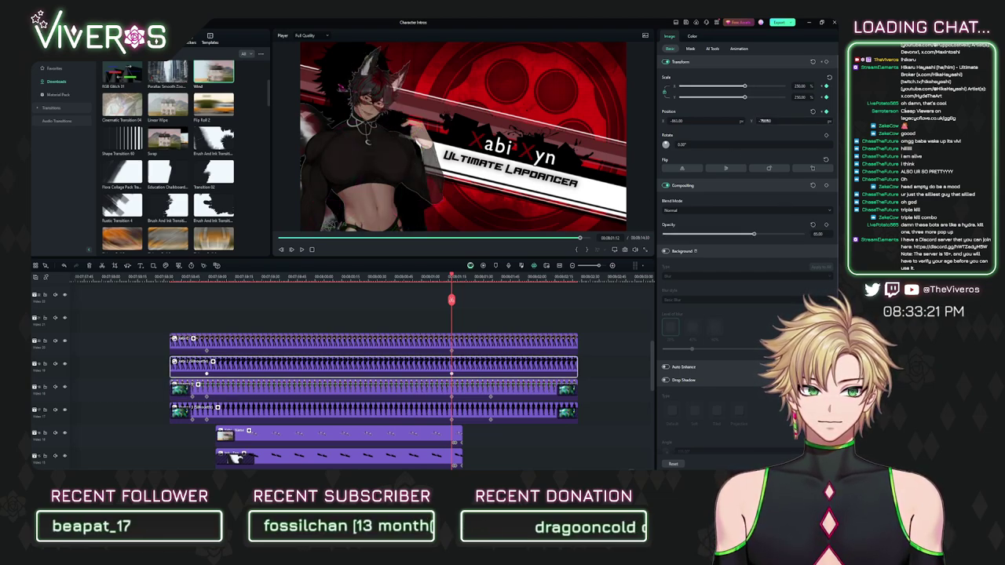
left_click_drag(800, 86, 815, 87)
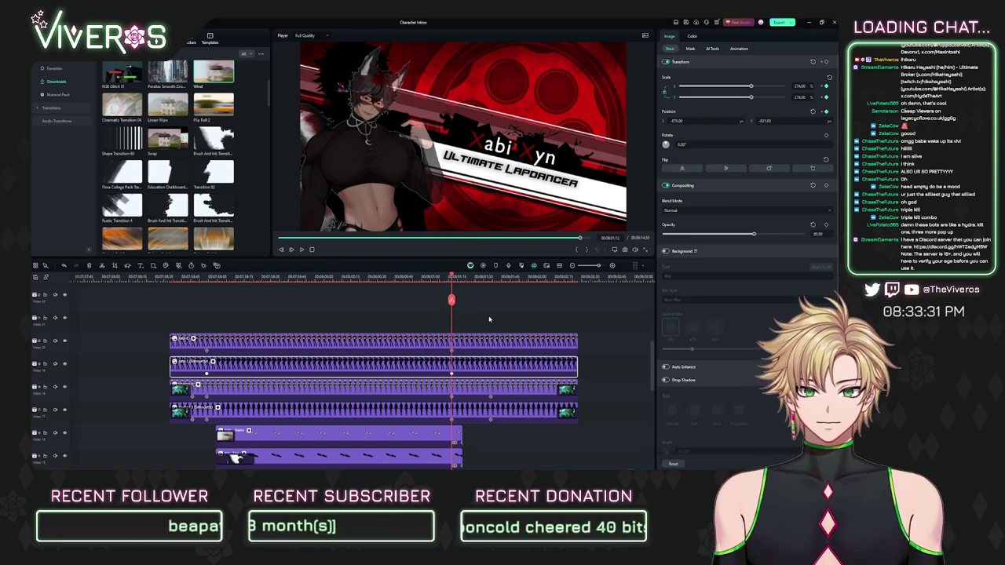
left_click_drag(212, 278, 208, 281)
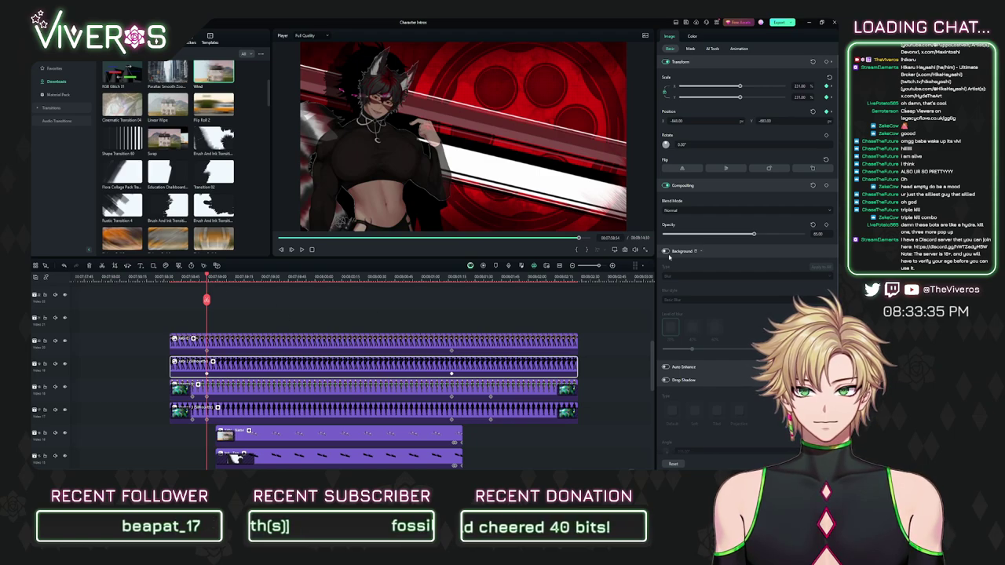
left_click_drag(678, 122, 722, 122)
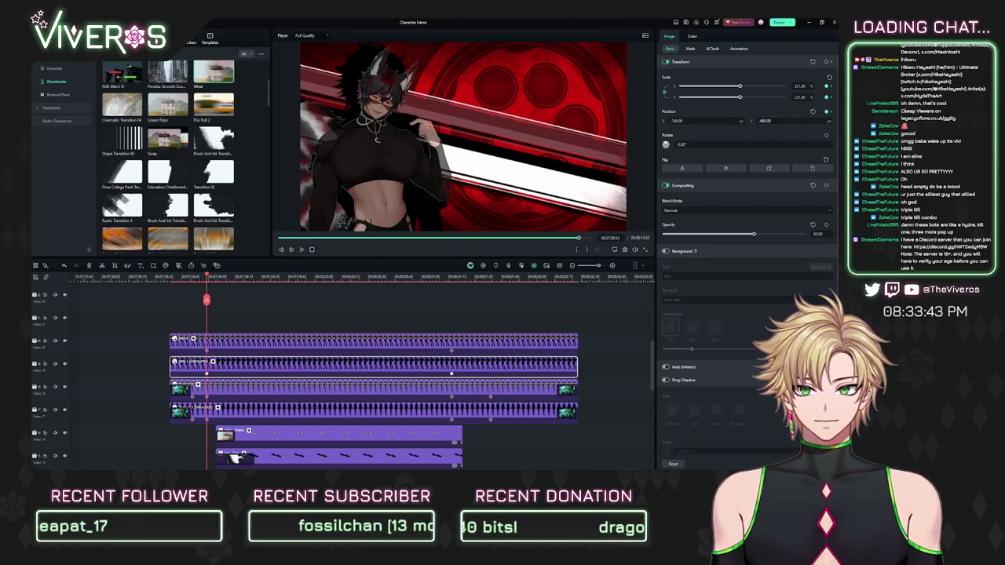
left_click_drag(206, 298, 379, 332)
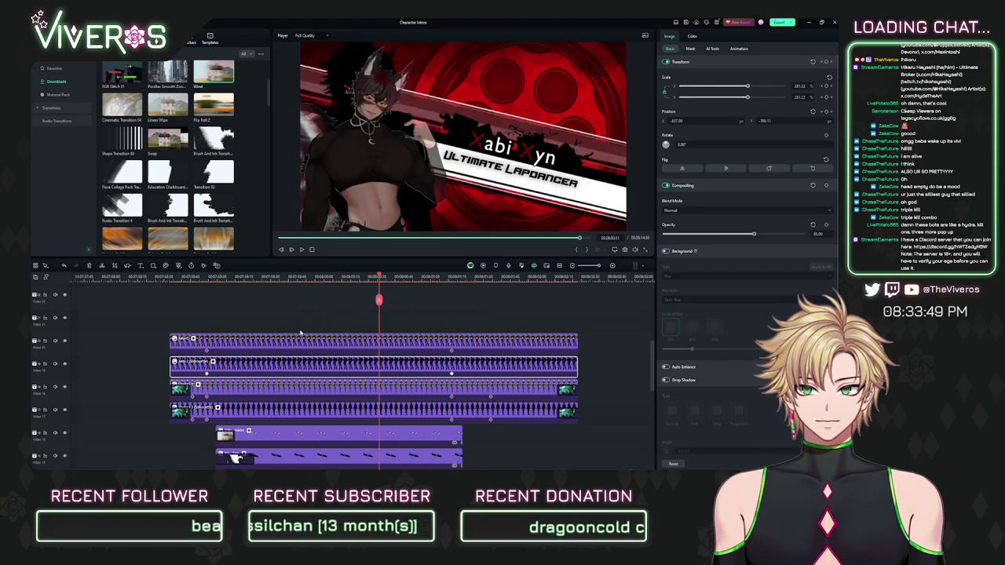
Step: Add scale and position keyframes to both Lapdancer clips at the Bartender's first entry keyframe and final exit keyframe
left_click_drag(228, 335, 269, 365)
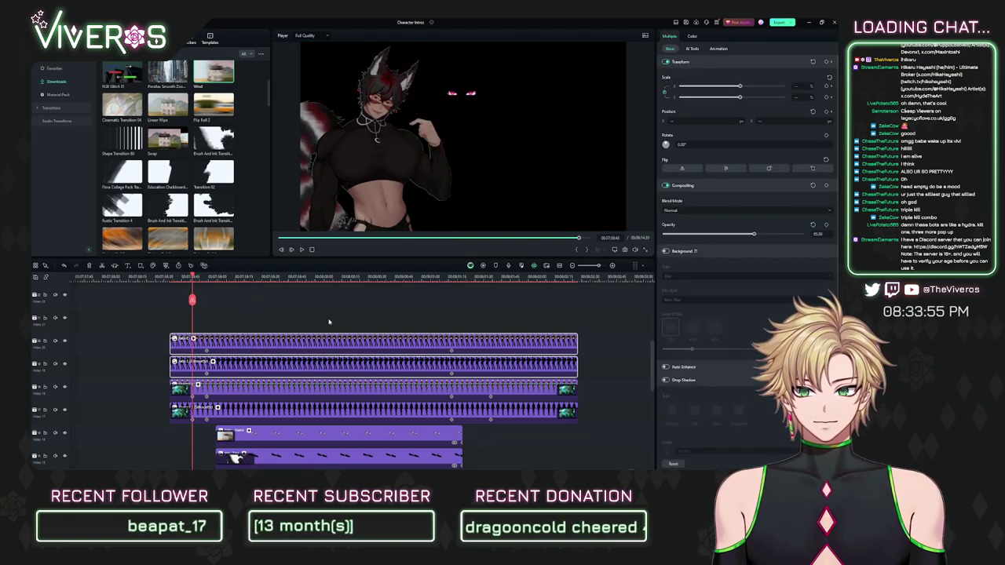
left_click(827, 86)
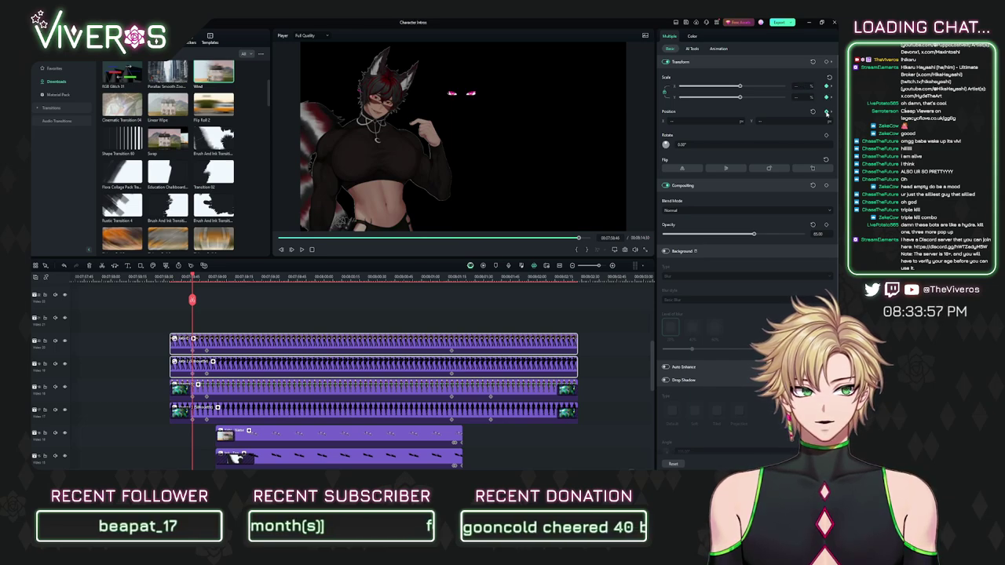
left_click(827, 112)
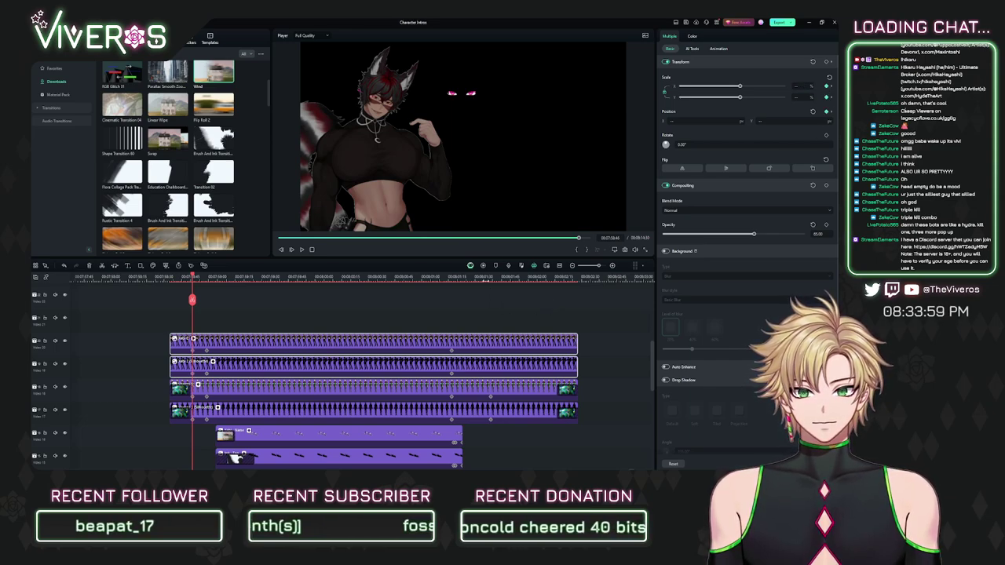
left_click(490, 278)
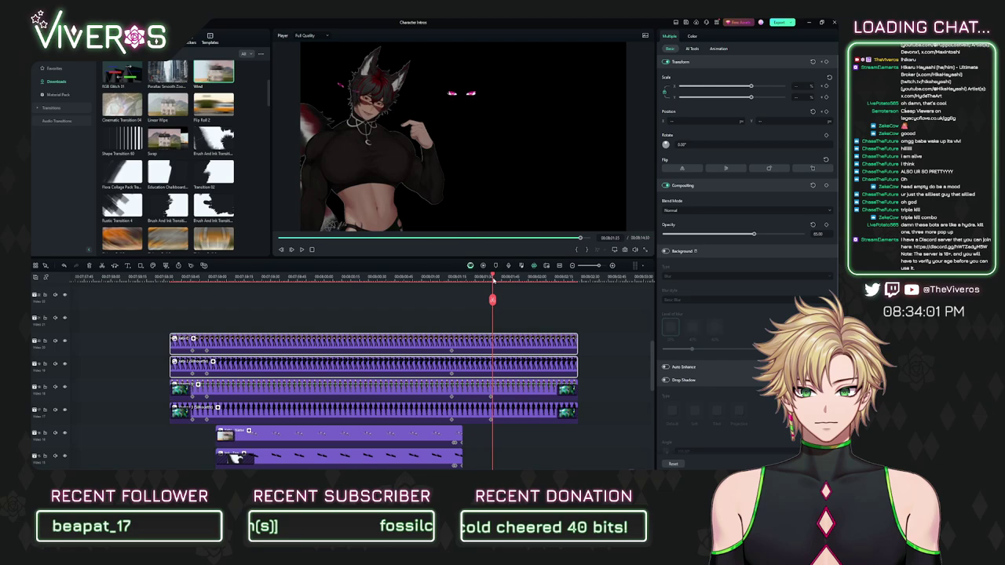
left_click_drag(494, 281, 493, 281)
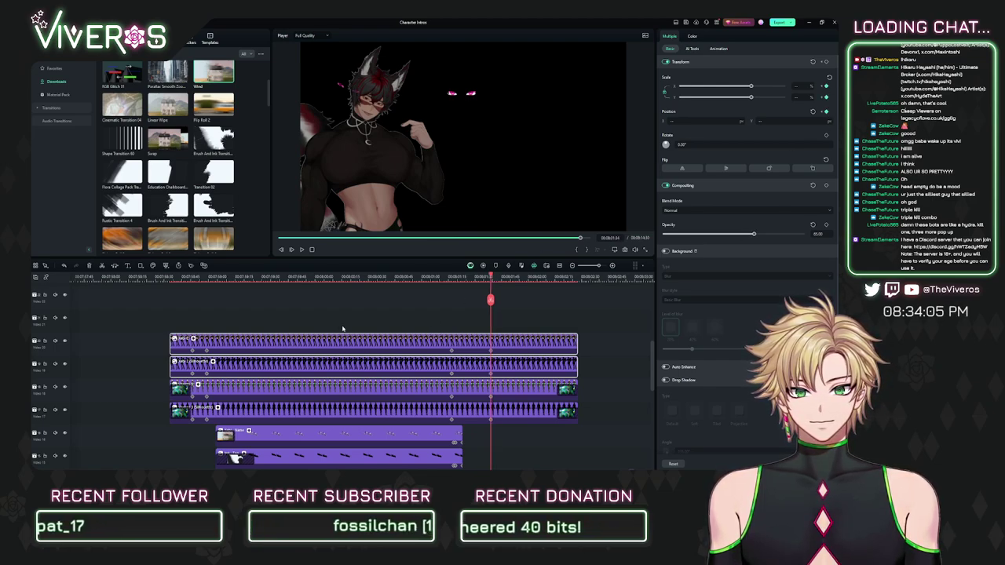
Step: Restore the Bartender character clip's opacity to 100% at the first entry keyframe
left_click(191, 277)
left_click_drag(193, 278, 194, 281)
left_click(280, 389)
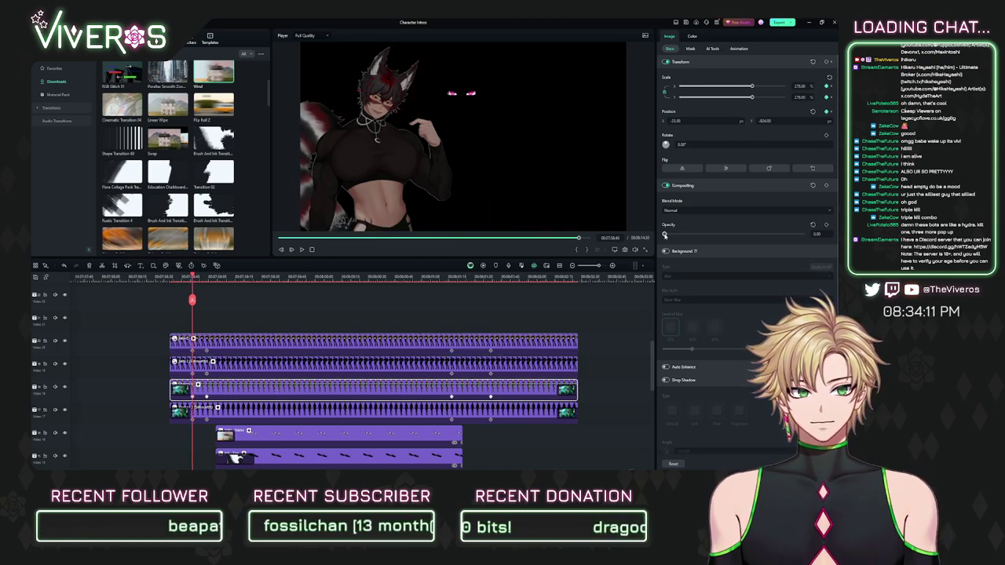
left_click_drag(665, 235, 802, 234)
Step: Reduce both Lapdancer clips to 216% scale at the first entry keyframe and move them right over the Bartender's character
left_click_drag(256, 325, 274, 371)
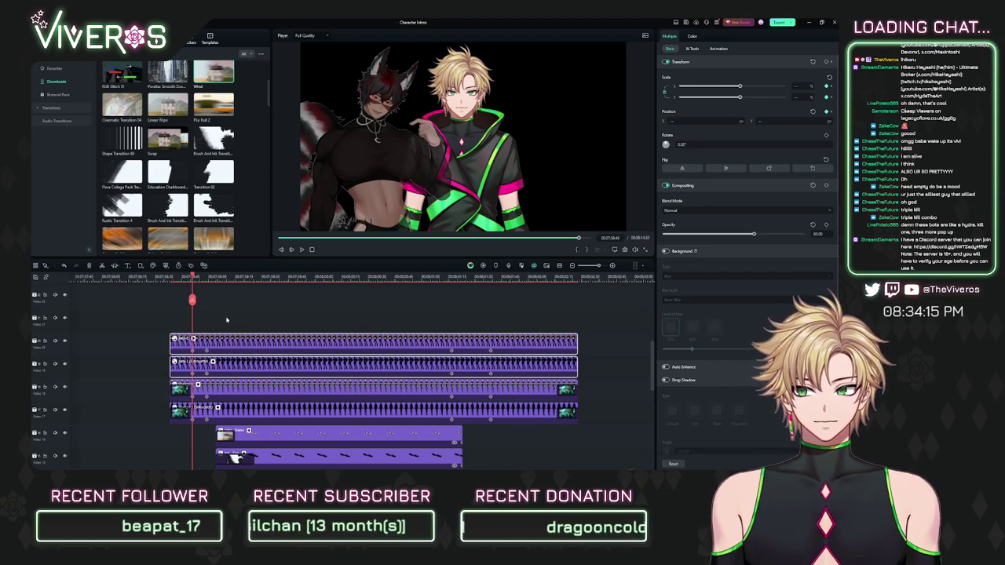
key("space")
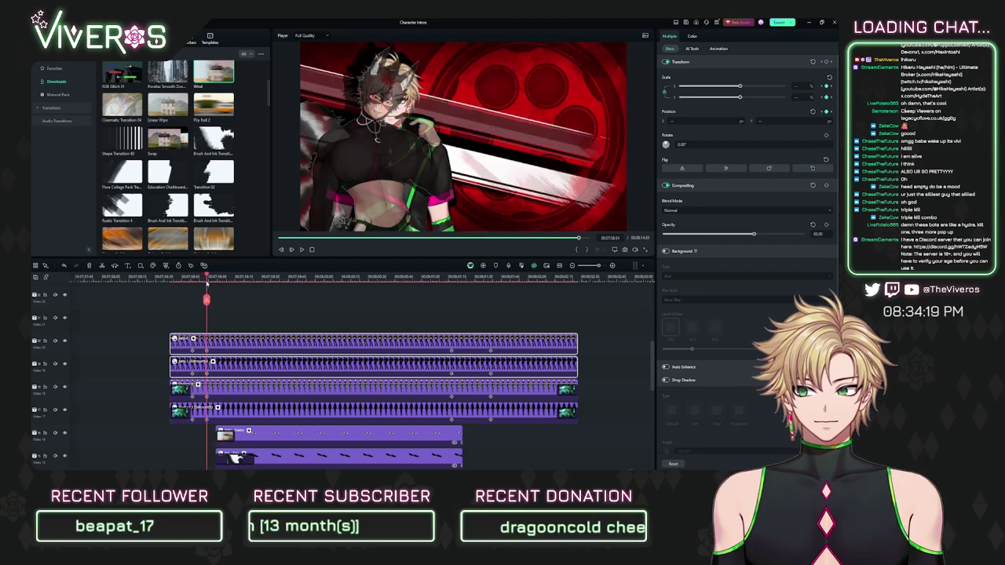
left_click_drag(209, 286, 191, 288)
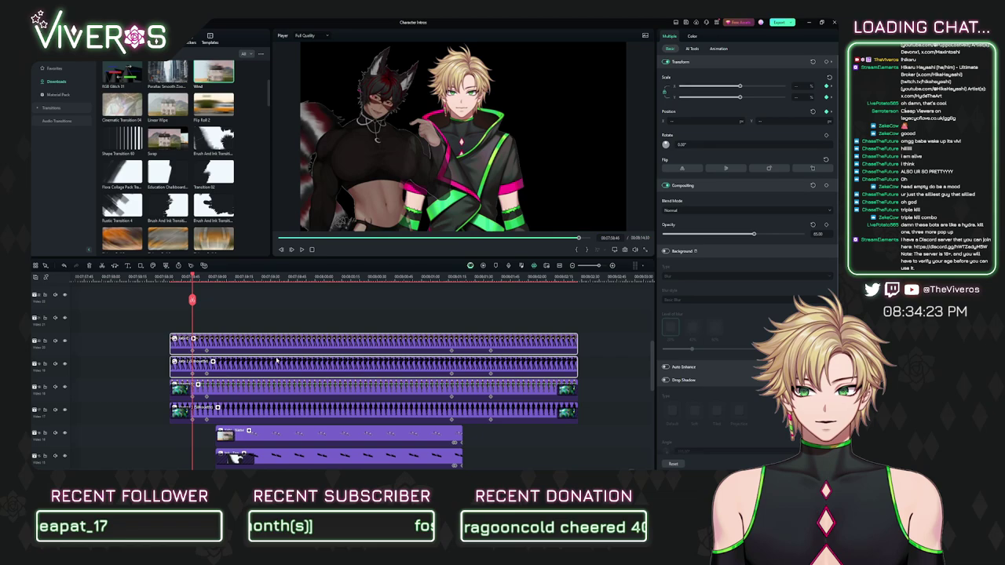
left_click_drag(683, 119, 729, 91)
scroll(798, 87, "down", 10)
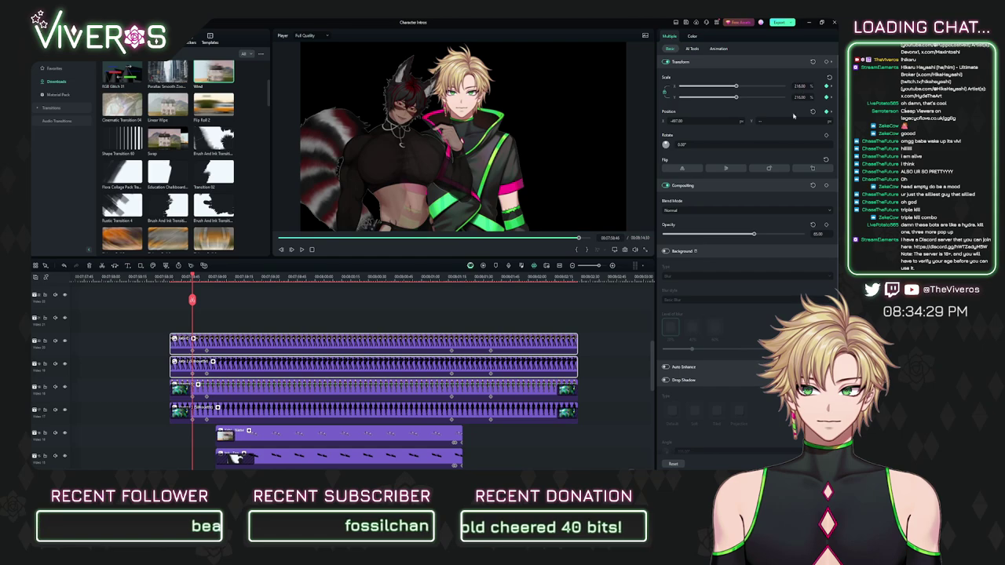
left_click_drag(764, 121, 762, 121)
left_click_drag(678, 121, 804, 121)
Step: Set both Lapdancer clips' scale to 200% at the first entry keyframe and raise them to line up with the Bartender
left_click(797, 87)
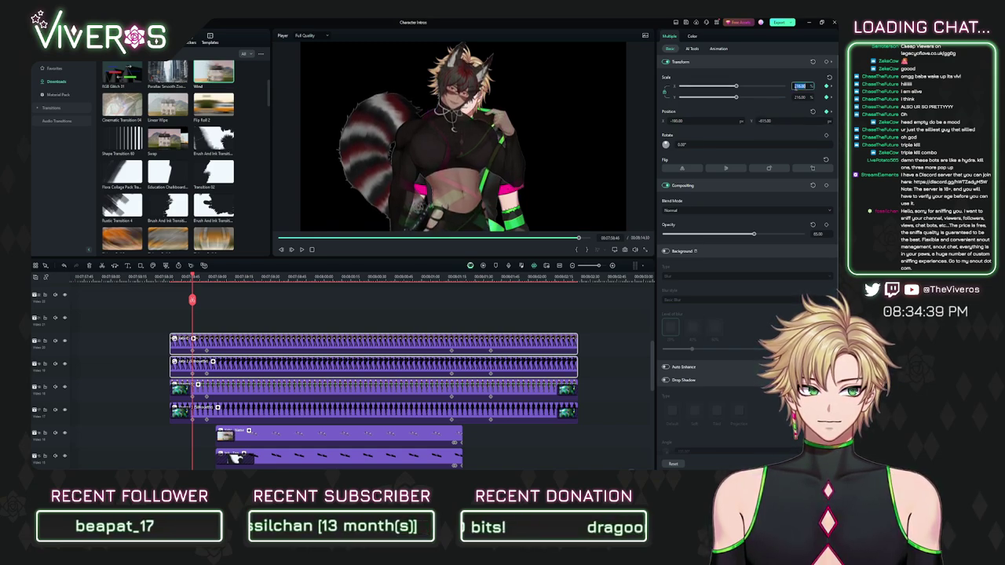
type("200")
key("Return")
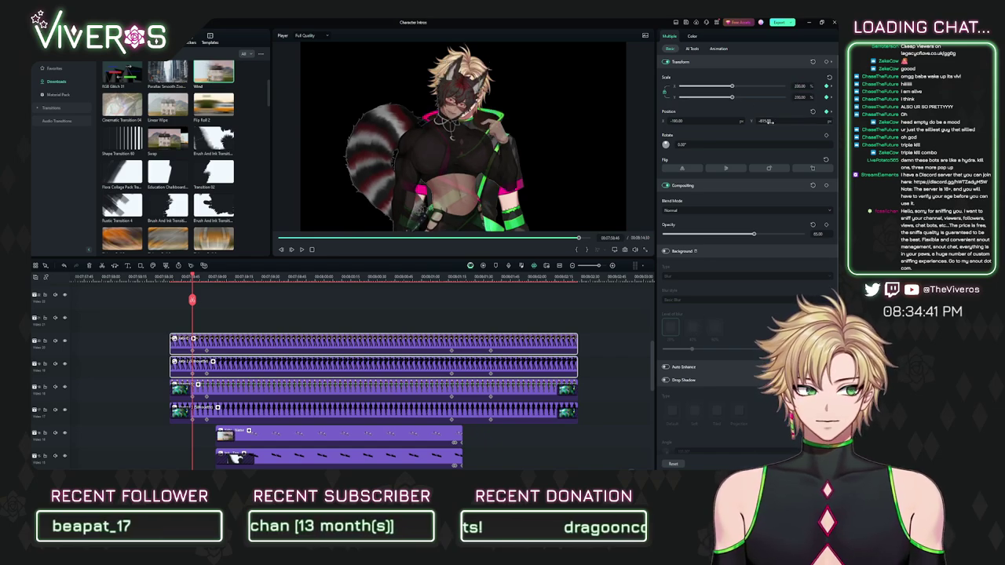
left_click_drag(771, 121, 797, 122)
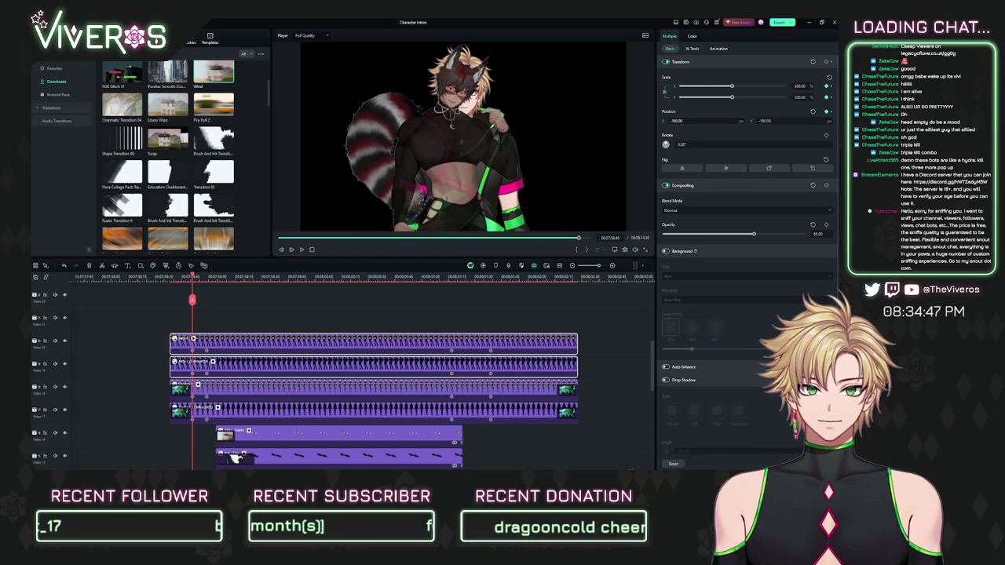
left_click_drag(680, 122, 679, 121)
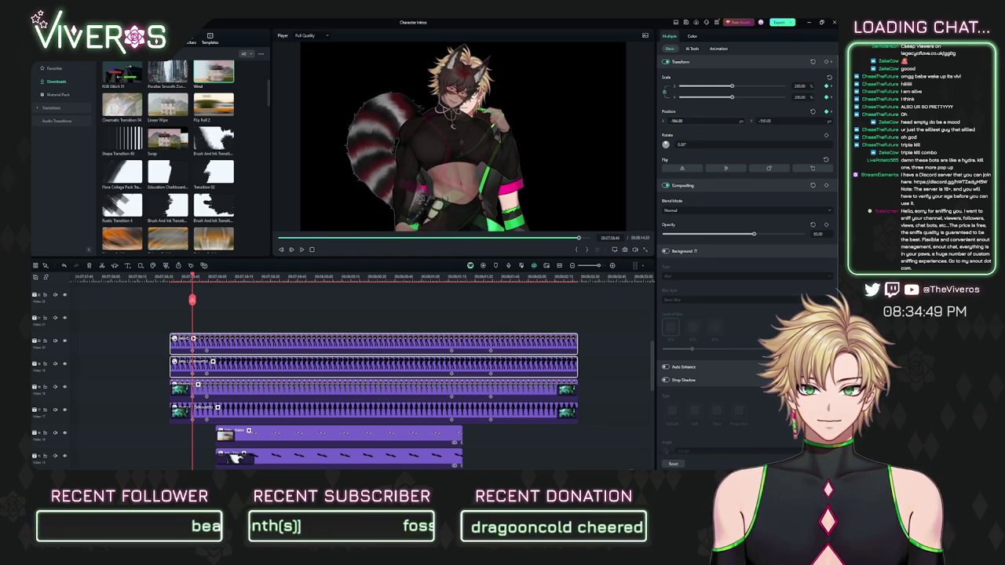
Step: Restore both Lapdancer clips' opacity to 100%
left_click(440, 330)
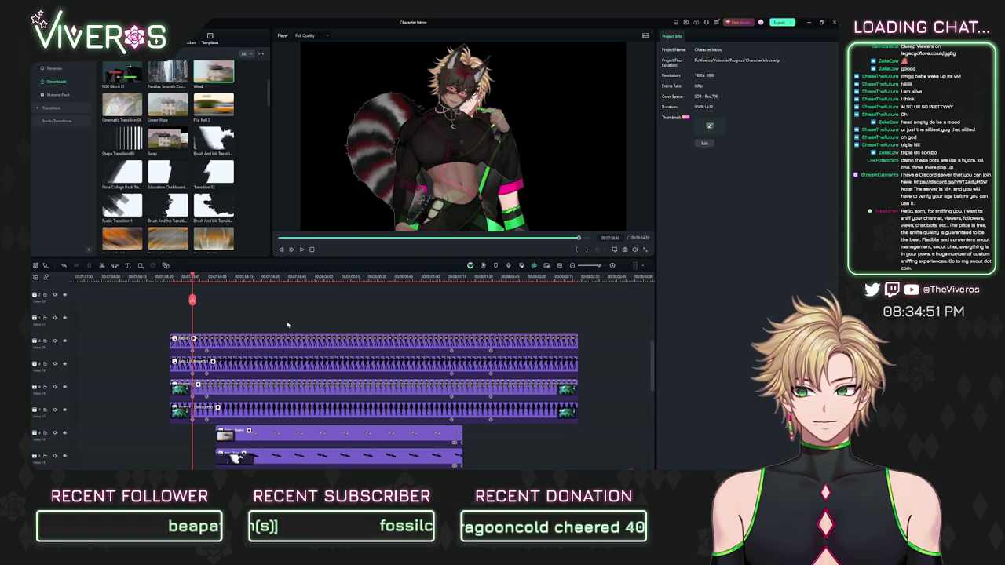
left_click_drag(288, 325, 317, 367)
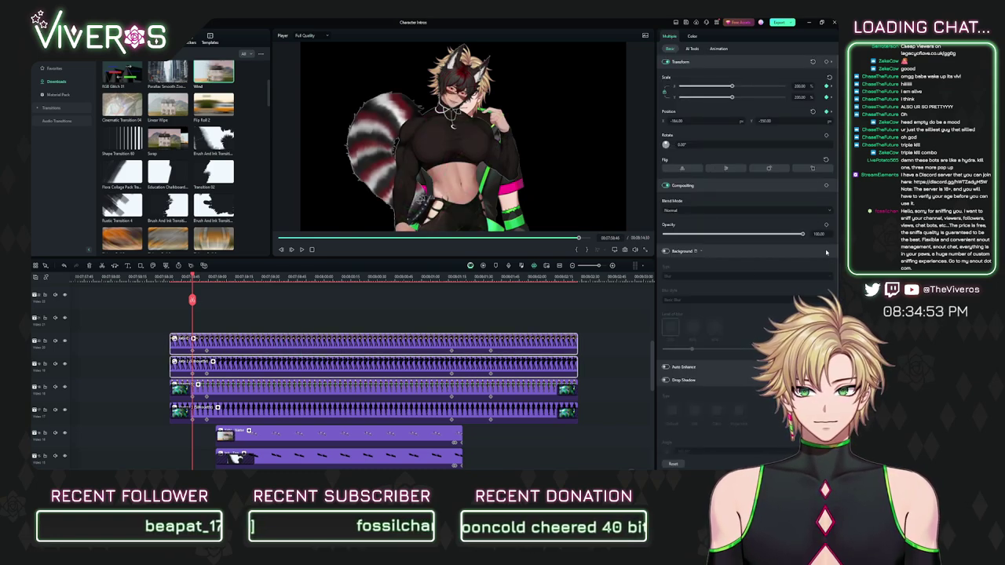
left_click(320, 290)
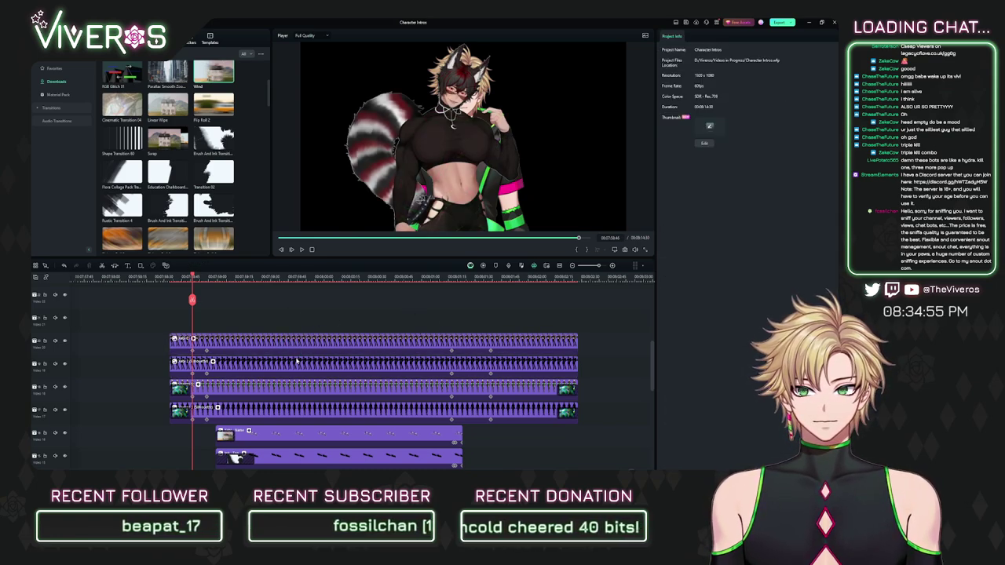
left_click_drag(240, 321, 279, 361)
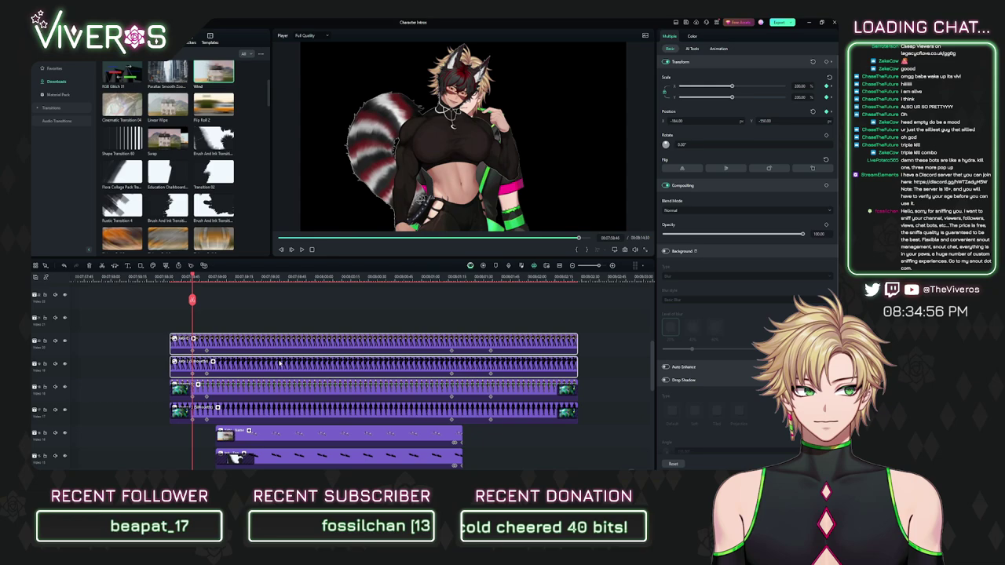
left_click(311, 329)
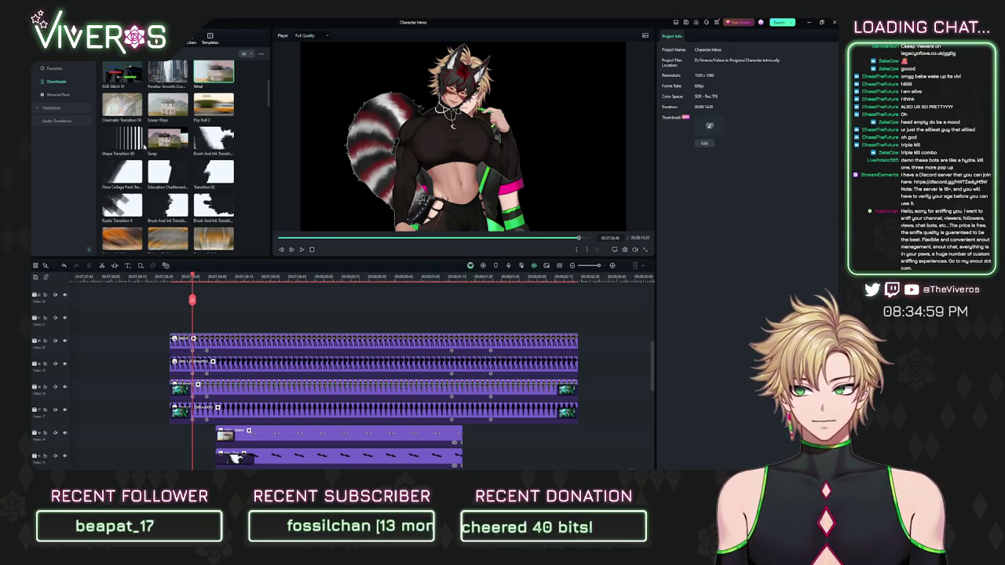
Step: Add the favorite Glitch Blocks transition to the start of both Lapdancer clips
scroll(144, 154, "down", 10)
left_click(53, 70)
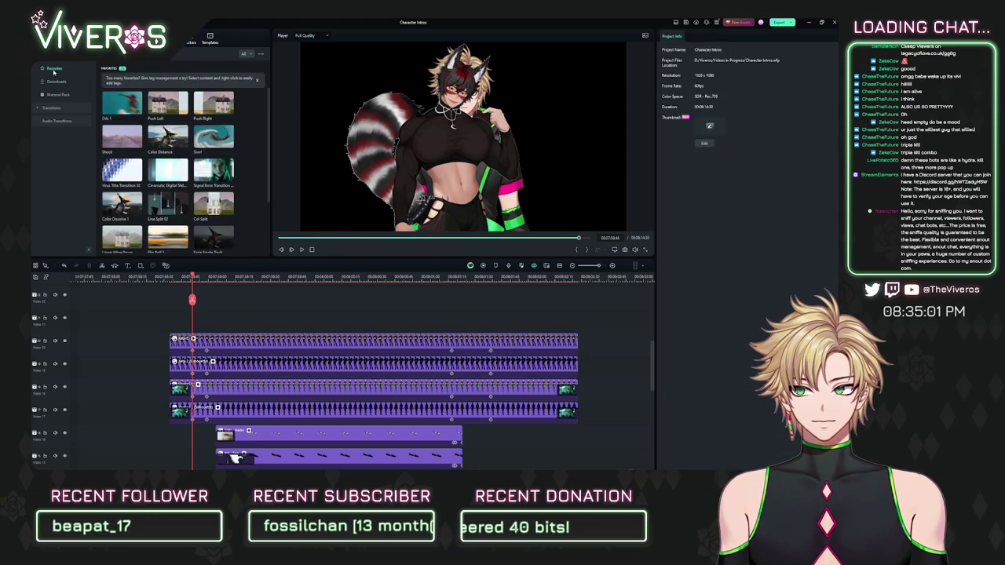
scroll(196, 169, "down", 2)
left_click_drag(121, 217, 207, 343)
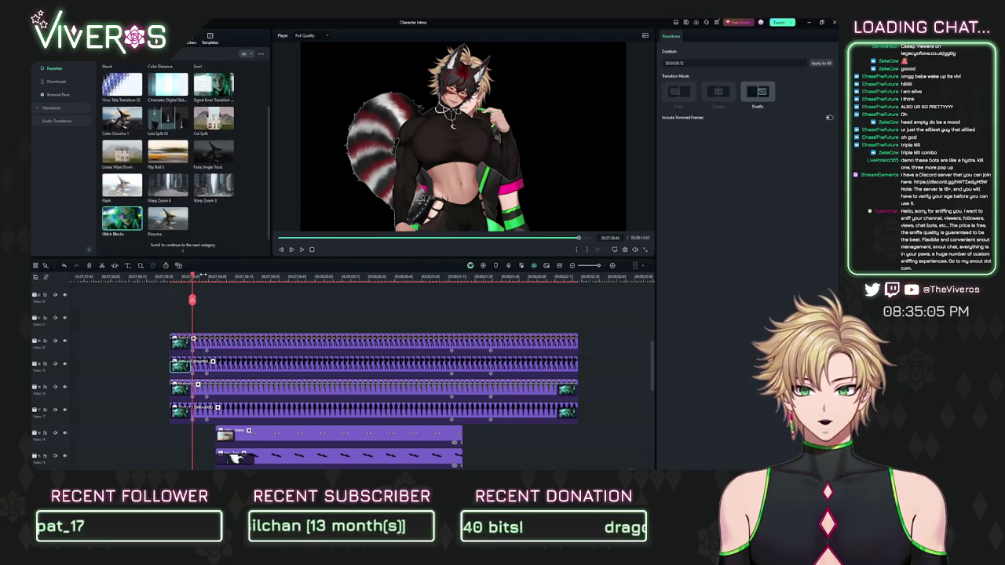
Step: Add the Glitch Blocks transition to the end of both Lapdancer clips
scroll(359, 328, "up", 3)
scroll(463, 460, "down", 3)
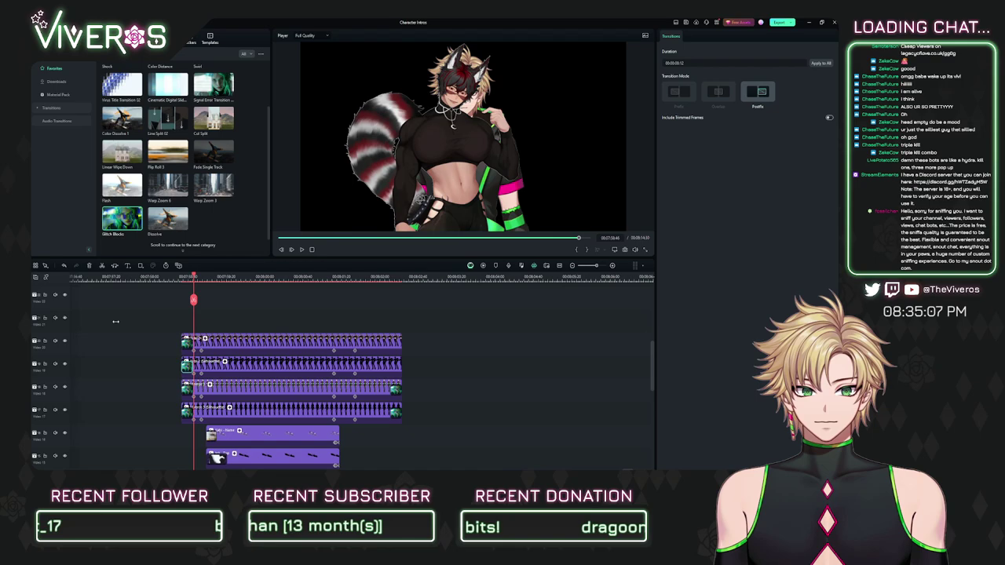
left_click_drag(187, 245, 354, 333)
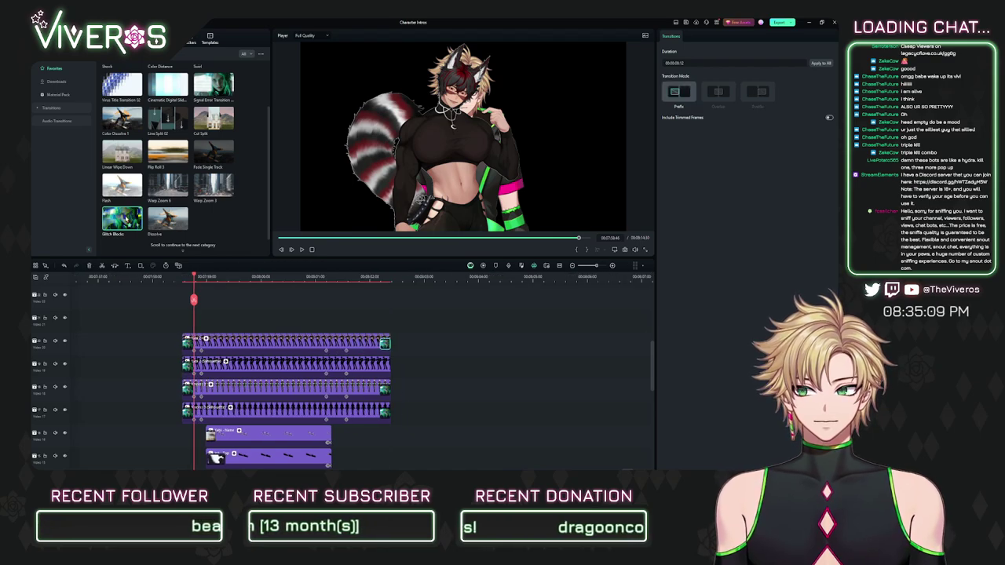
left_click_drag(126, 219, 384, 366)
left_click(380, 279)
scroll(518, 308, "up", 3)
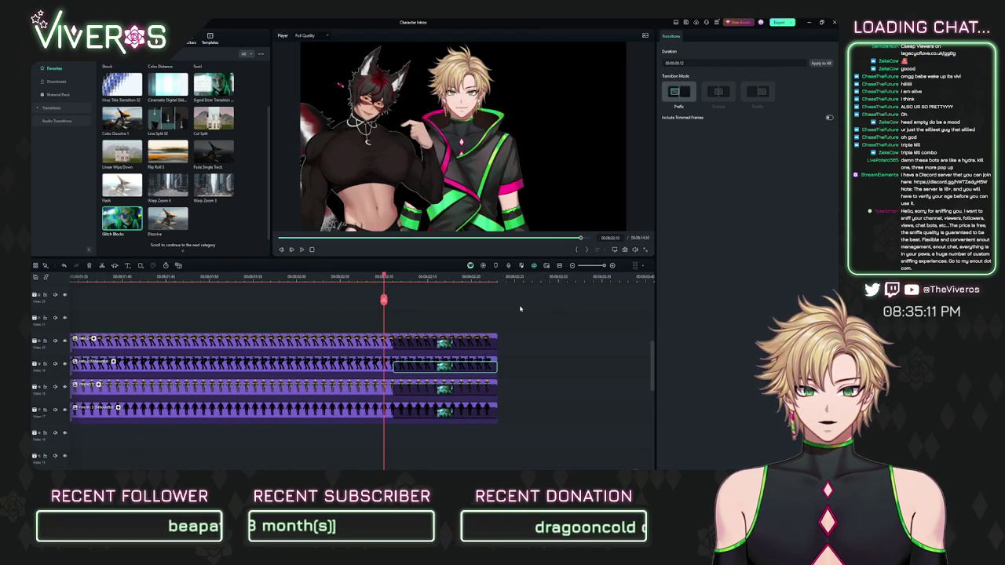
scroll(519, 305, "down", 3)
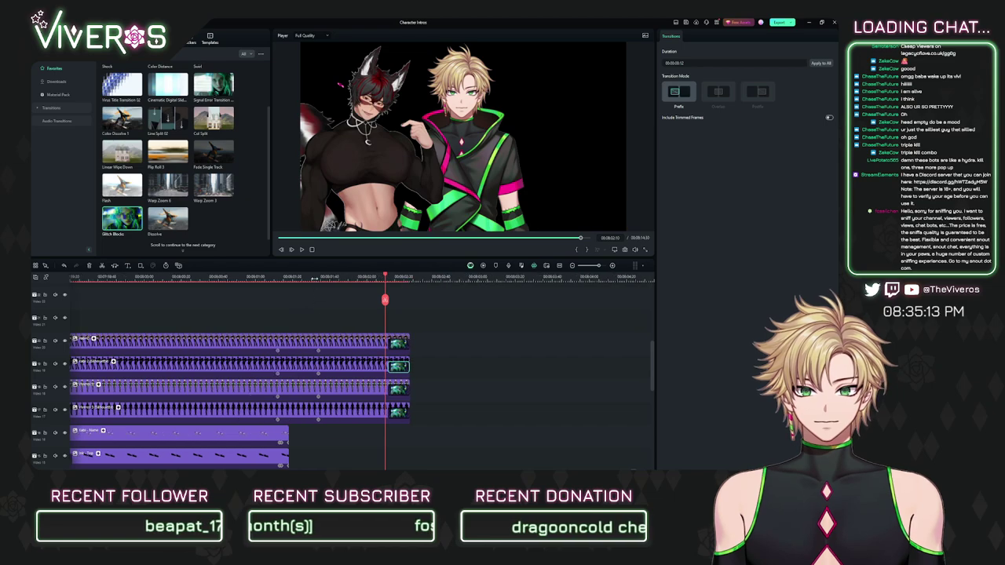
scroll(373, 296, "up", 3)
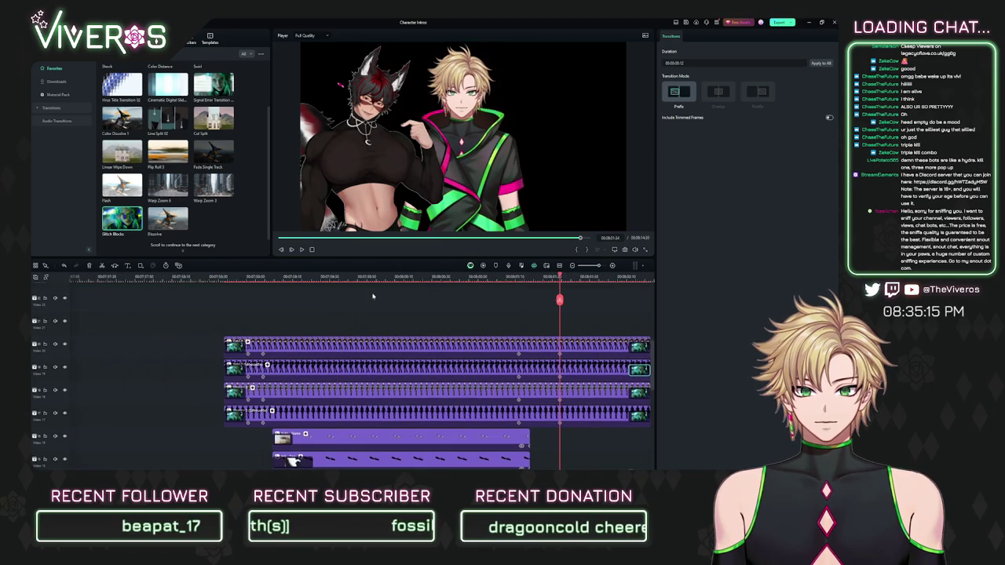
Step: Set both Lapdancer clips' position to X -184 and Y -550 at the final exit keyframe, matching their first entry keyframe
left_click(248, 299)
left_click_drag(285, 315, 338, 370)
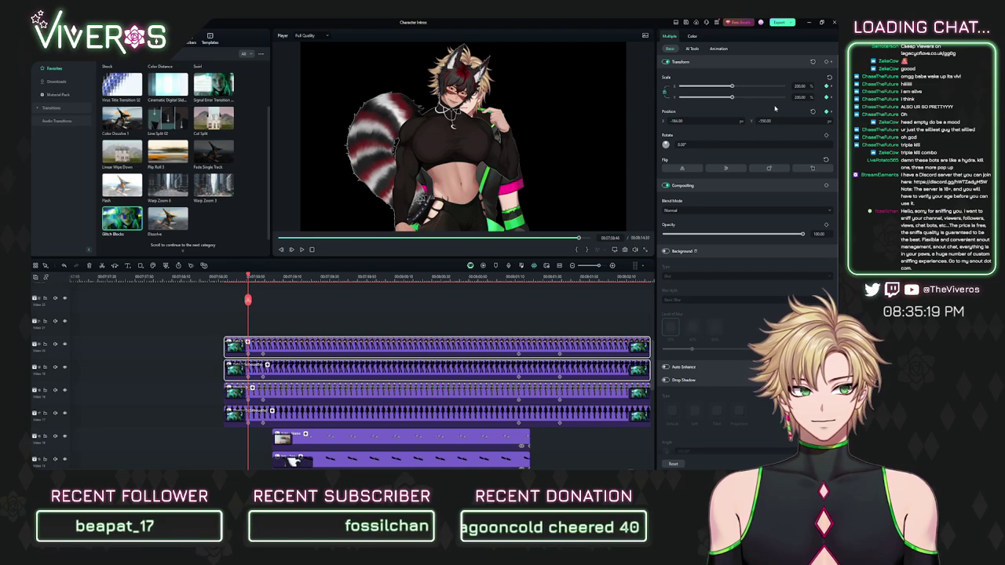
left_click(800, 86)
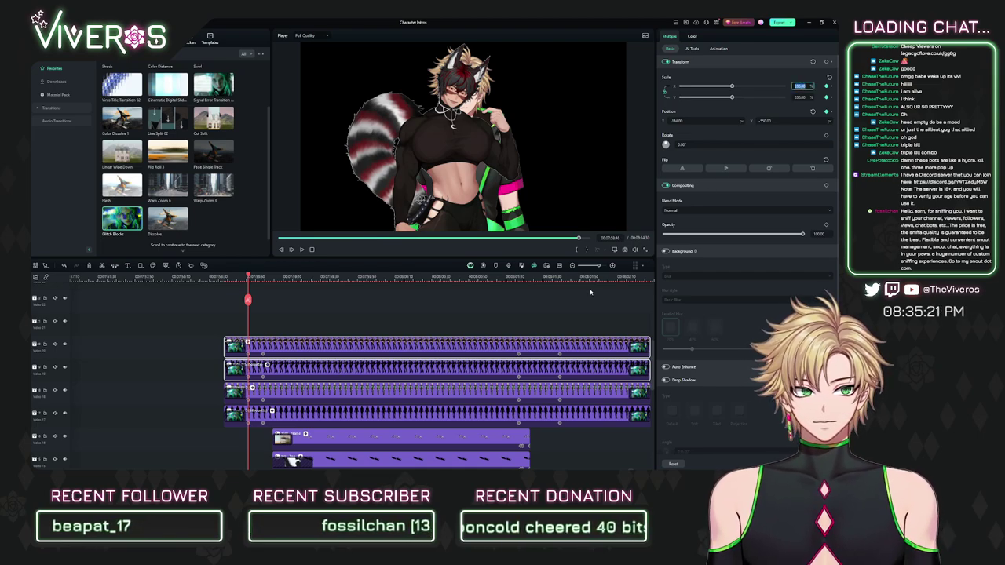
scroll(550, 296, "right", 3)
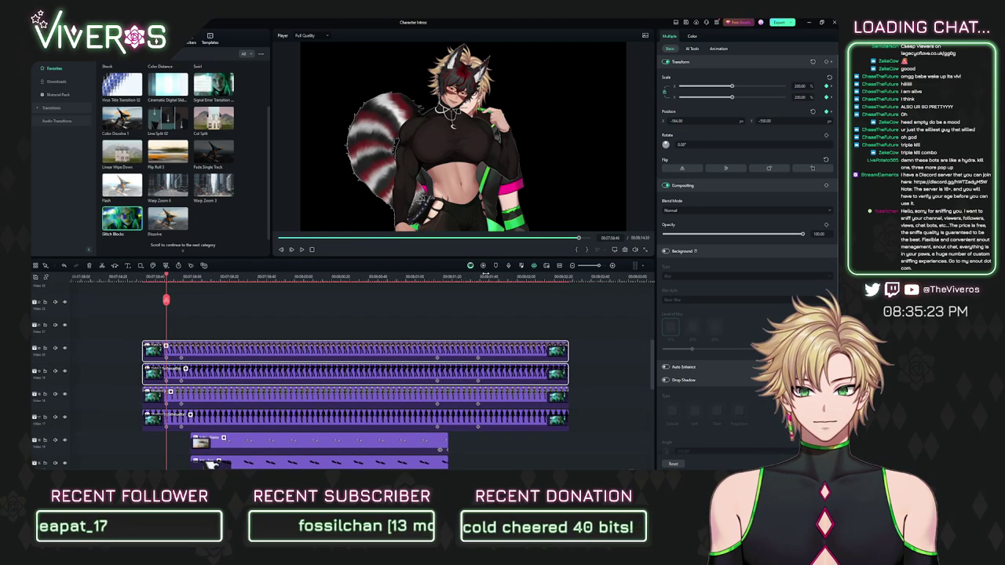
left_click(478, 277)
left_click_drag(491, 301, 531, 369)
left_click(708, 119)
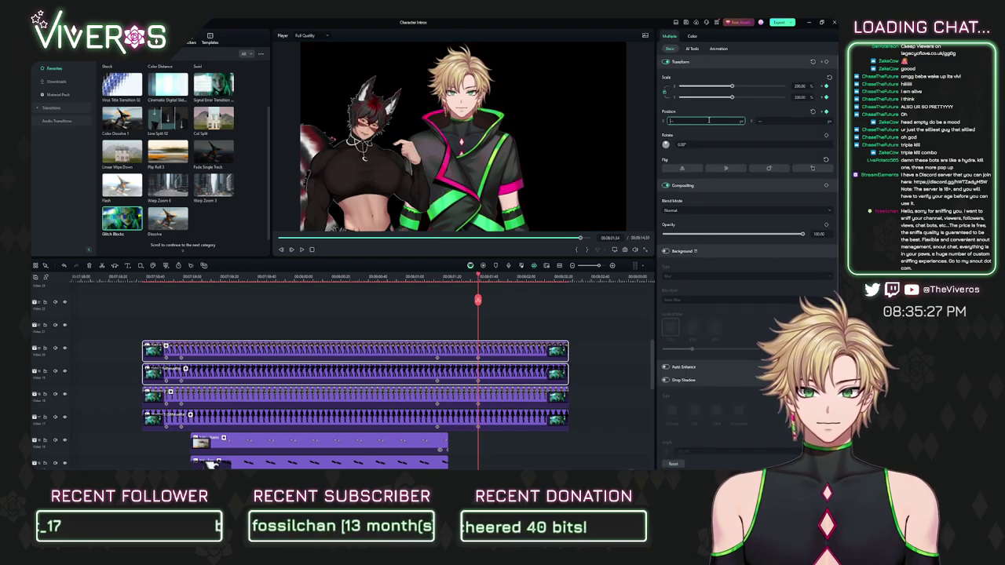
type("-184")
key("Tab")
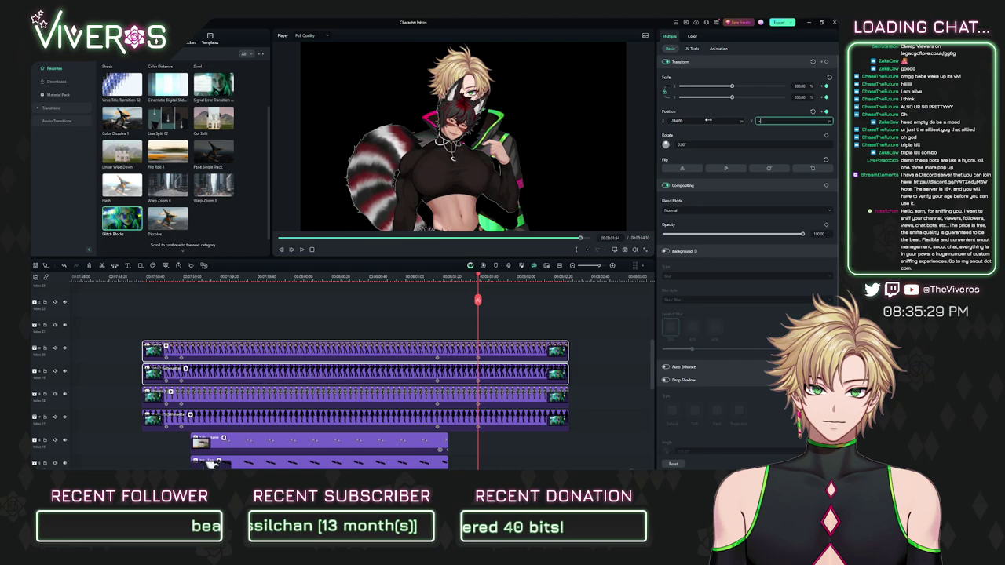
type("-550")
key("Return")
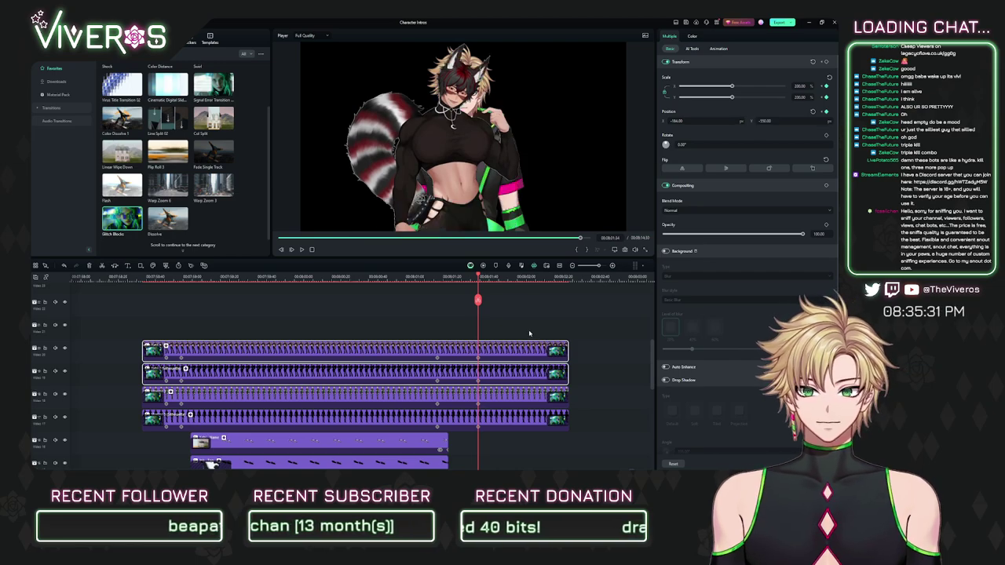
Step: Delete both Bartender character clips and move the two Lapdancer clips down onto the freed tracks
left_click(529, 333)
left_click_drag(589, 391, 554, 417)
key("Delete")
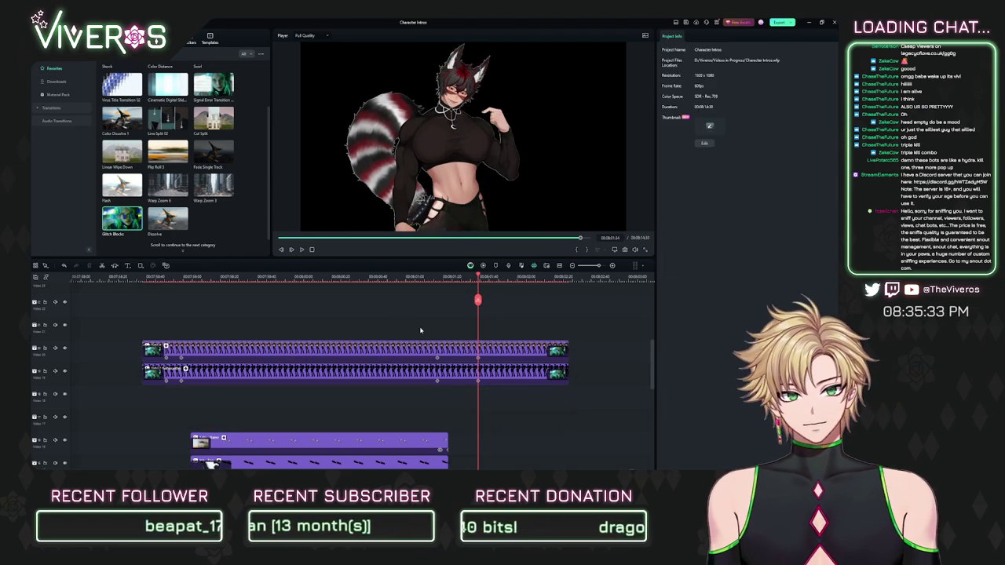
left_click_drag(399, 302, 354, 390)
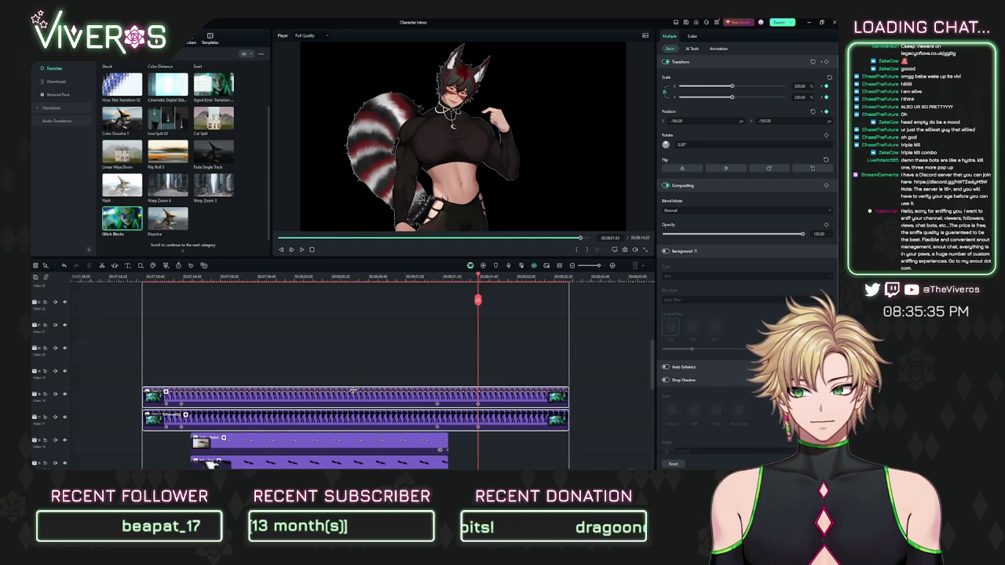
left_click(361, 341)
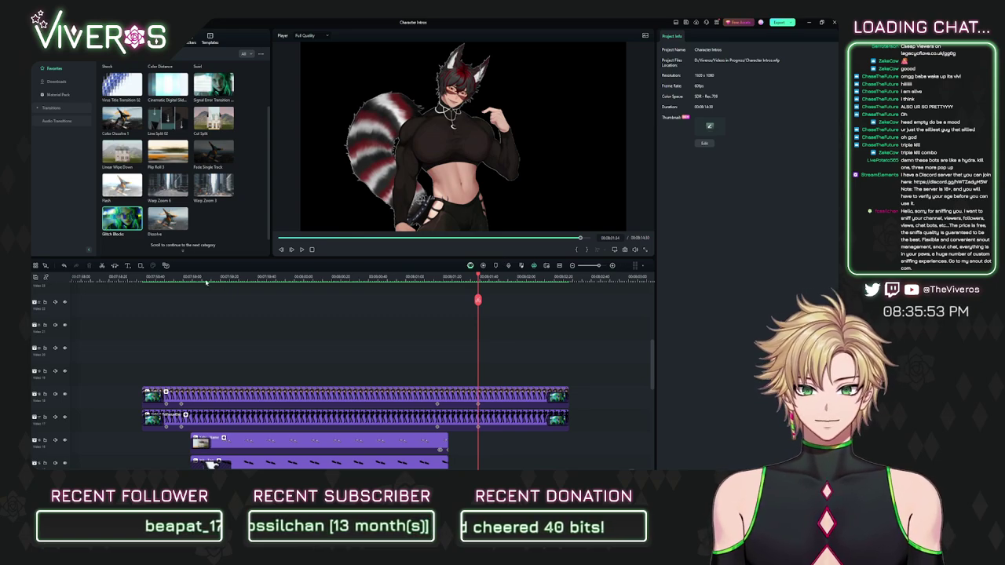
Step: Play the Lapdancer intro from its start to check the character animation and transitions
left_click(141, 279)
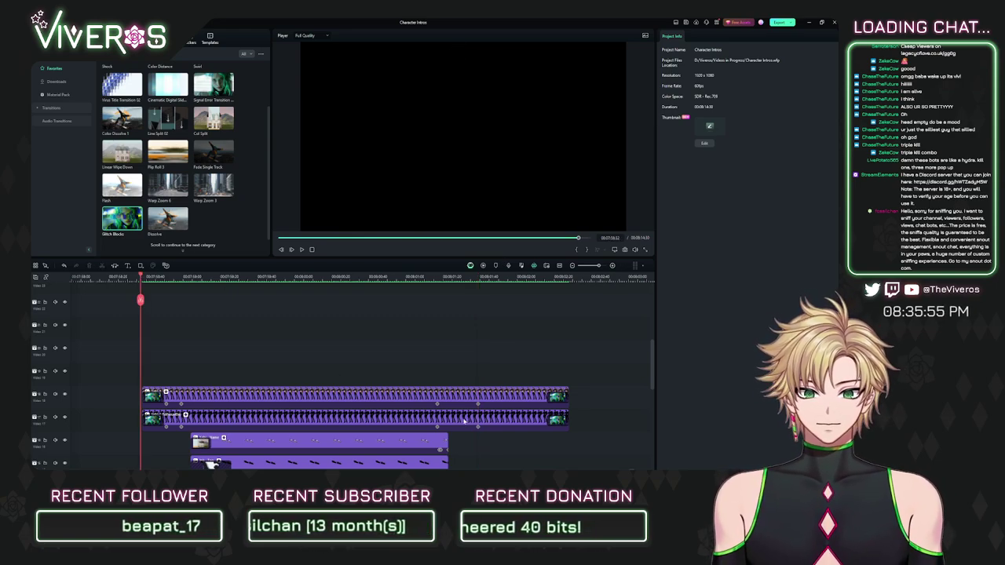
key("space")
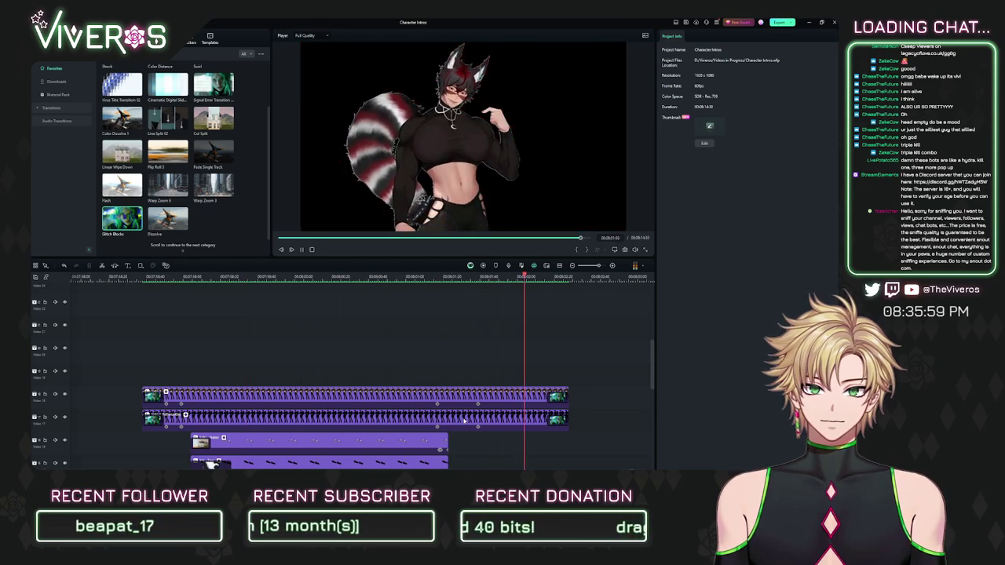
key("space")
left_click(122, 279)
key("space")
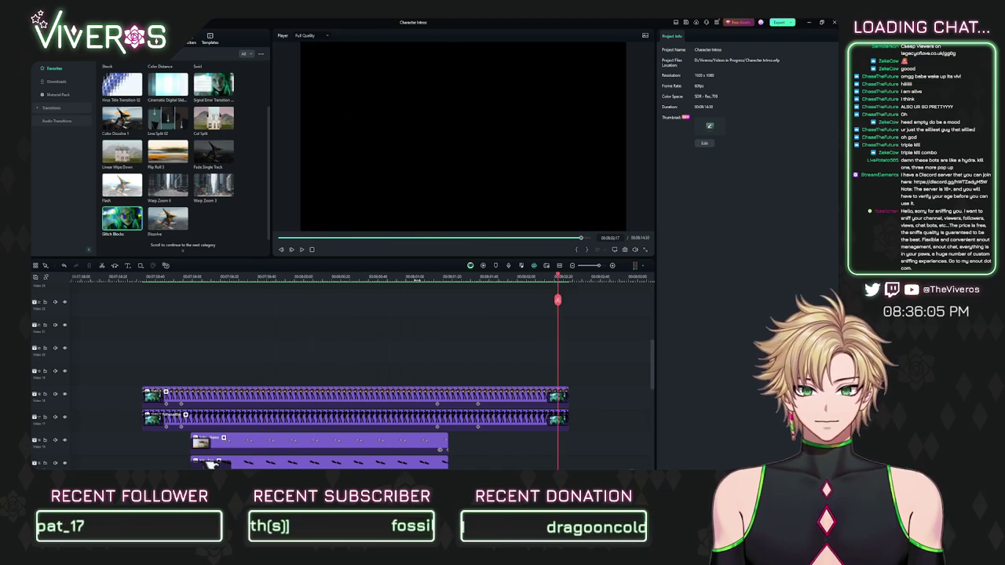
left_click_drag(417, 281, 469, 324)
scroll(401, 332, "right", 3)
left_click(347, 277)
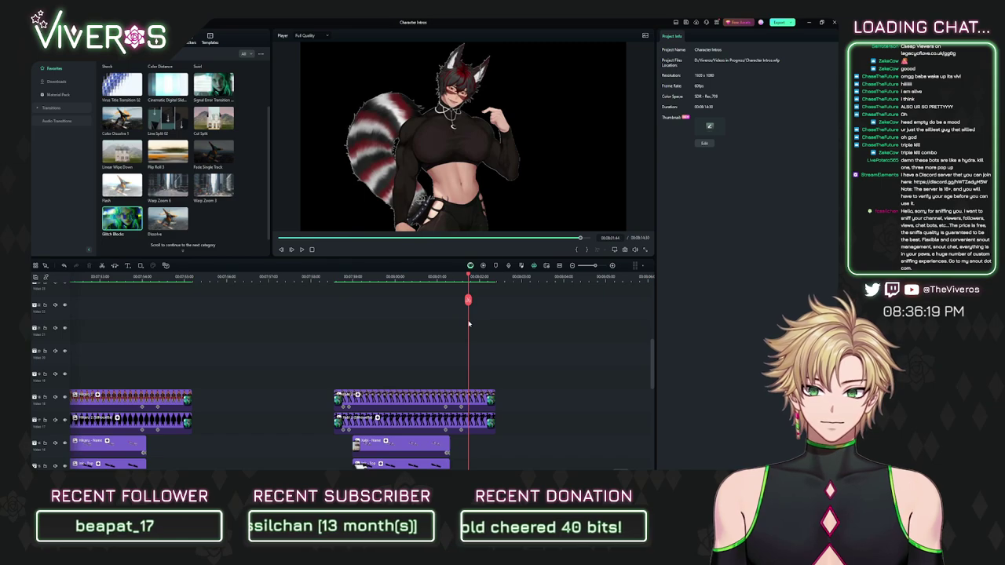
left_click(281, 280)
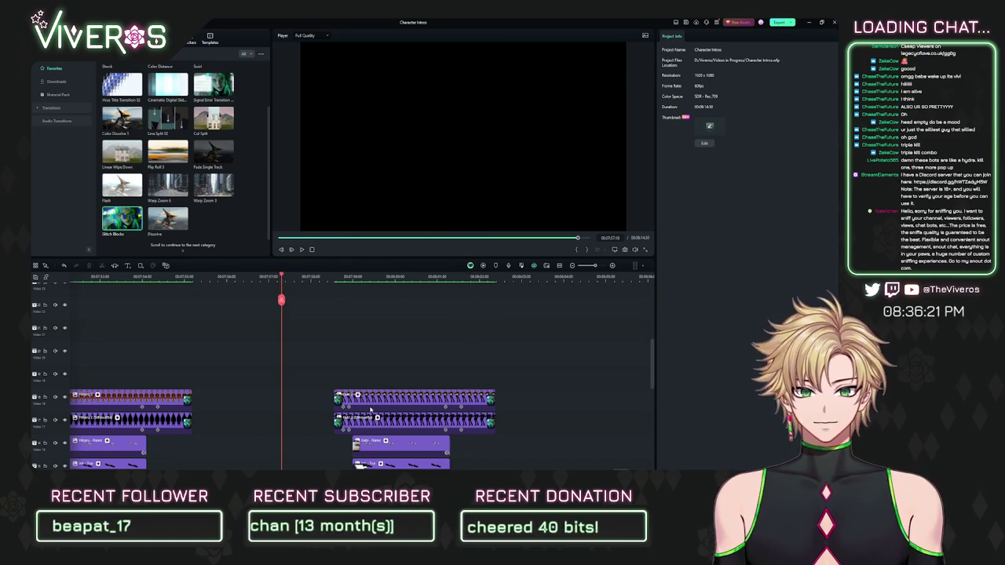
Step: Delete the leftover clips that come after the Lapdancer intro on the timeline
left_click(371, 410)
scroll(356, 322, "down", 3)
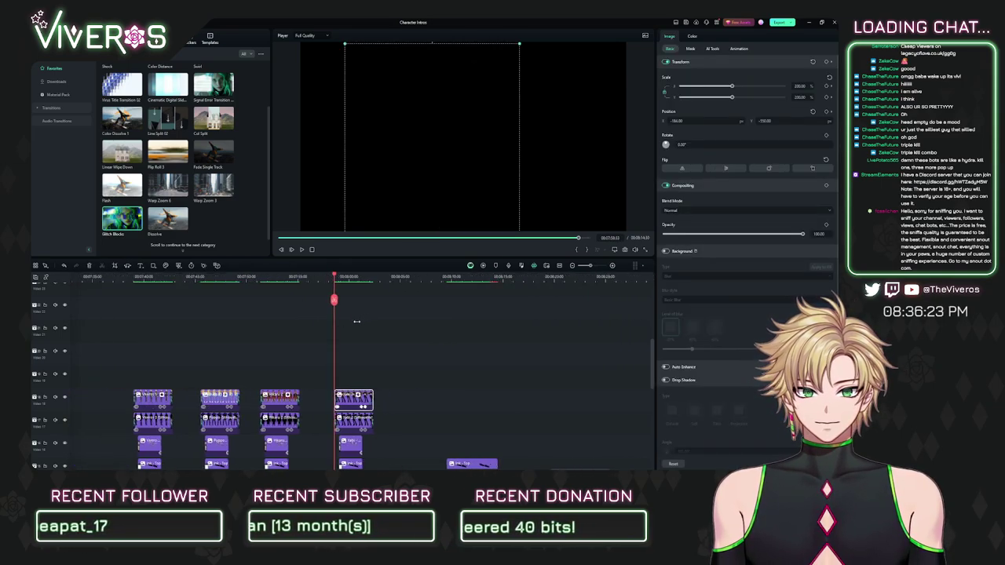
scroll(356, 321, "down", 2)
scroll(442, 302, "down", 2)
left_click_drag(402, 325, 480, 427)
key("Delete")
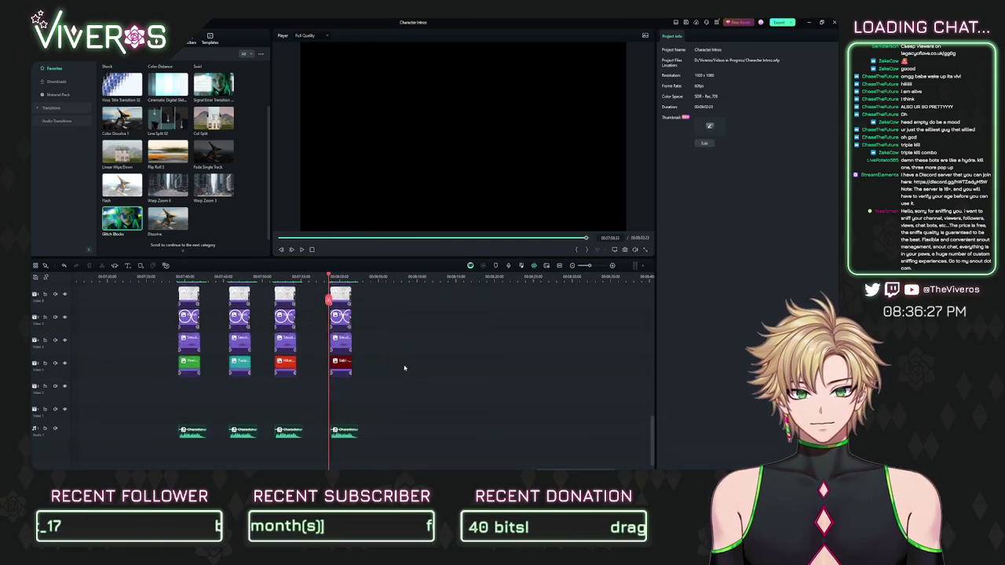
Step: Mark the Lapdancer intro as the export range from its first frame to the timeline's end and export it
key("i")
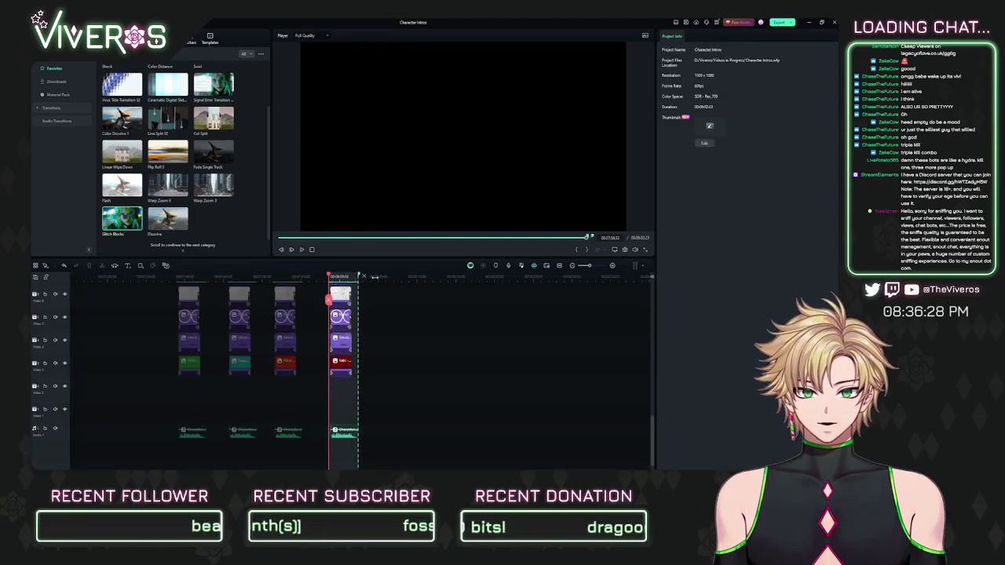
scroll(554, 350, "up", 4)
scroll(472, 381, "up", 8)
scroll(440, 365, "right", 5)
scroll(354, 292, "down", 2)
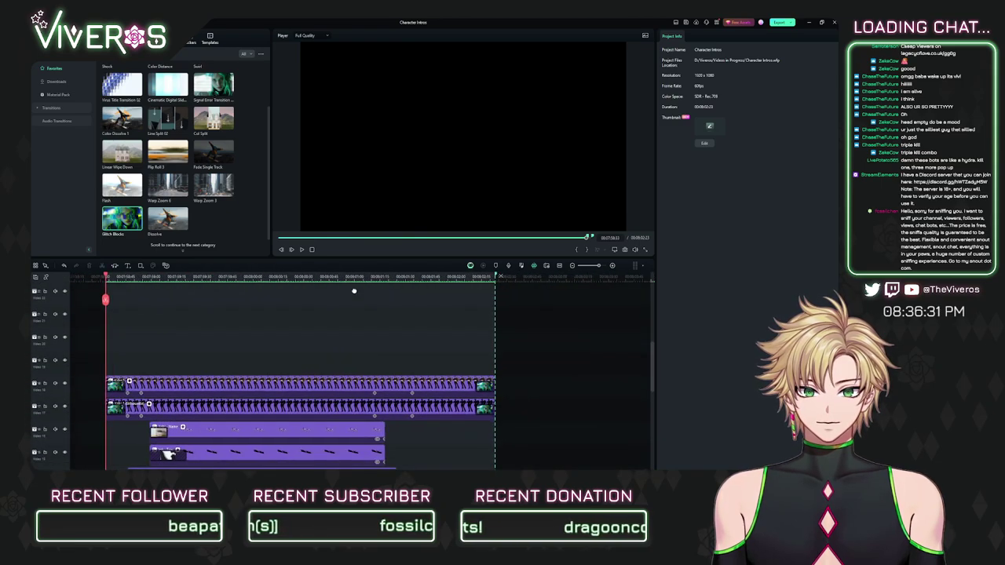
scroll(476, 345, "down", 3)
left_click(234, 277)
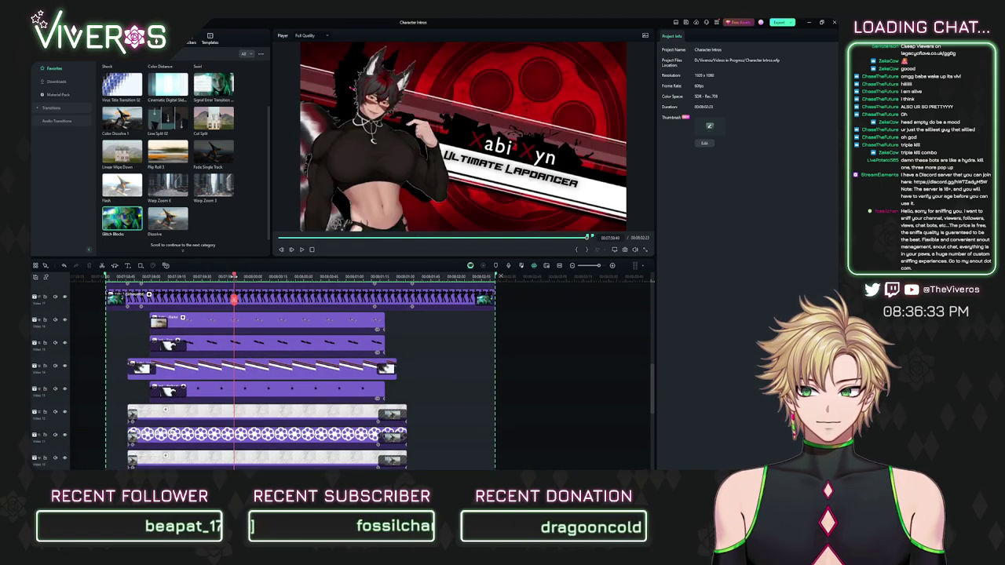
left_click(780, 22)
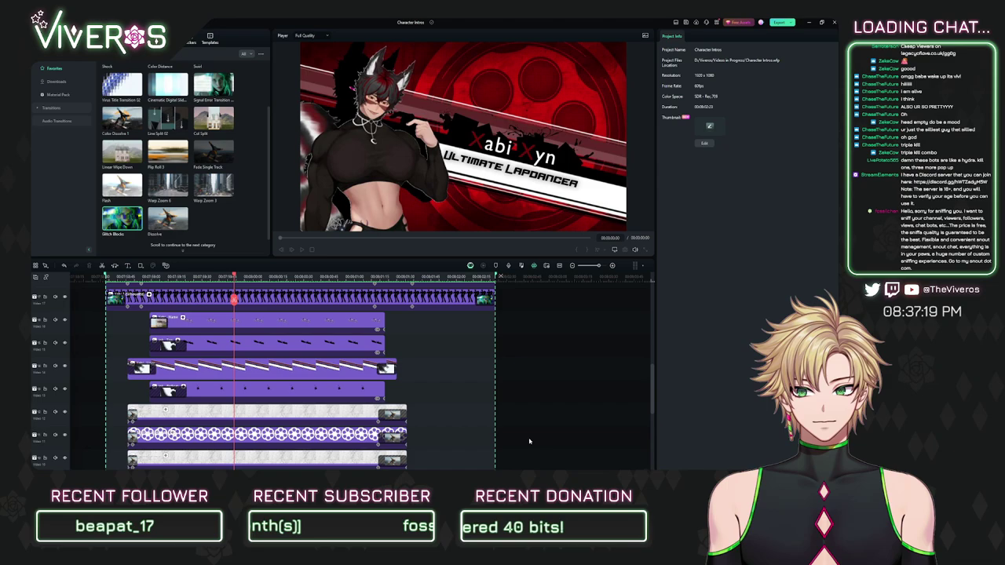
Step: Clear the marked export range, then close the project and the editor's start window
left_click(503, 277)
scroll(294, 303, "down", 6)
left_click_drag(269, 313, 386, 325)
left_click_drag(289, 277, 395, 299)
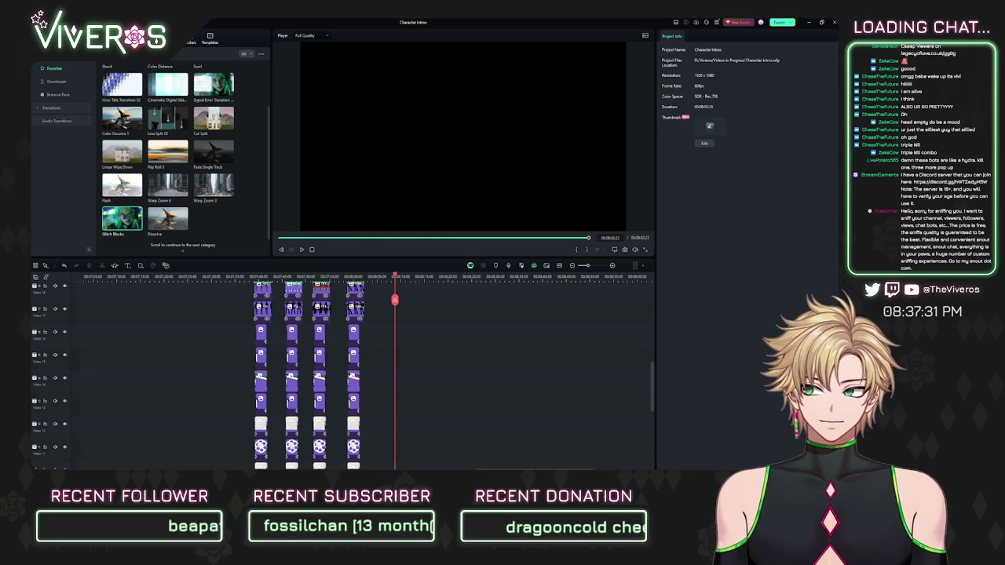
left_click(835, 23)
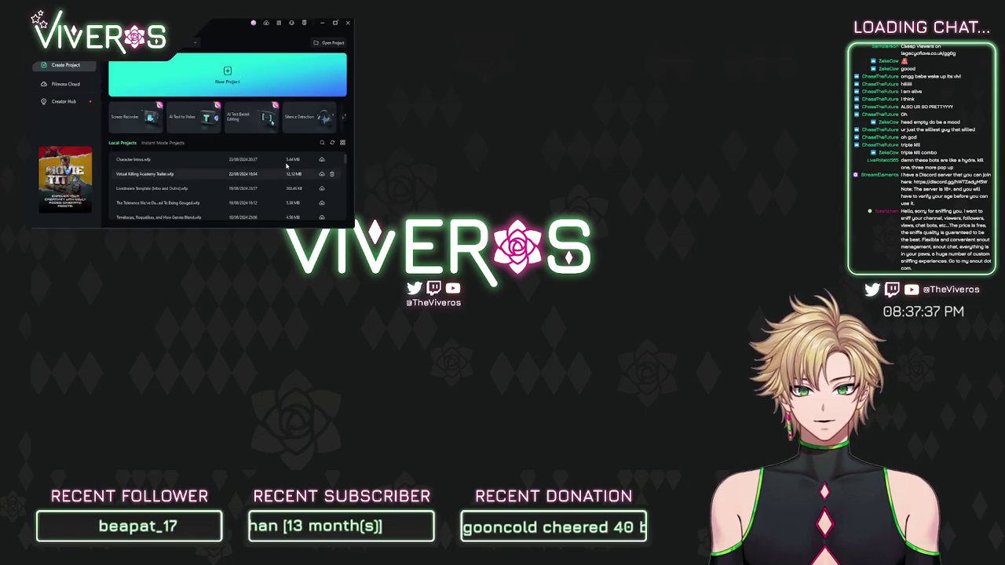
left_click(348, 24)
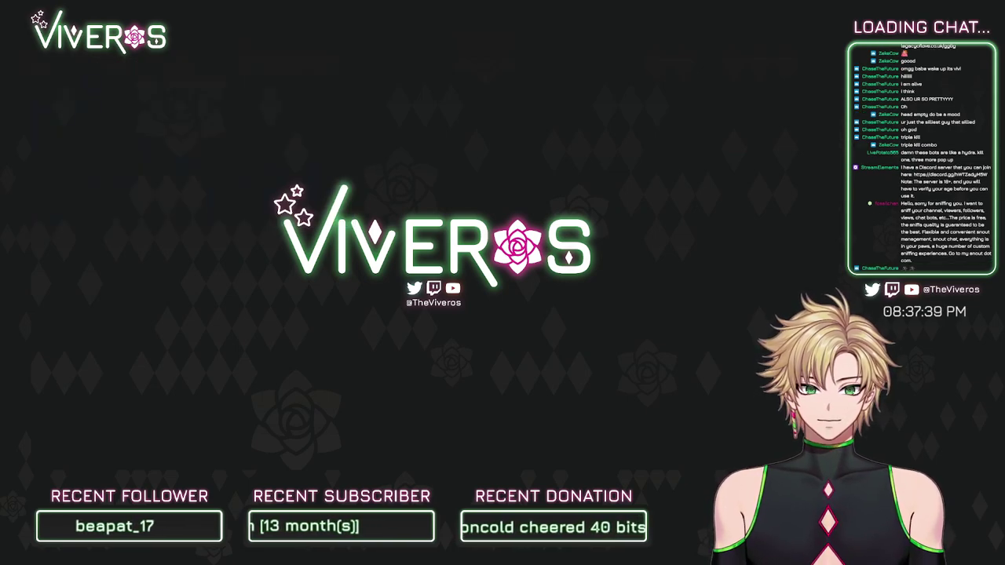
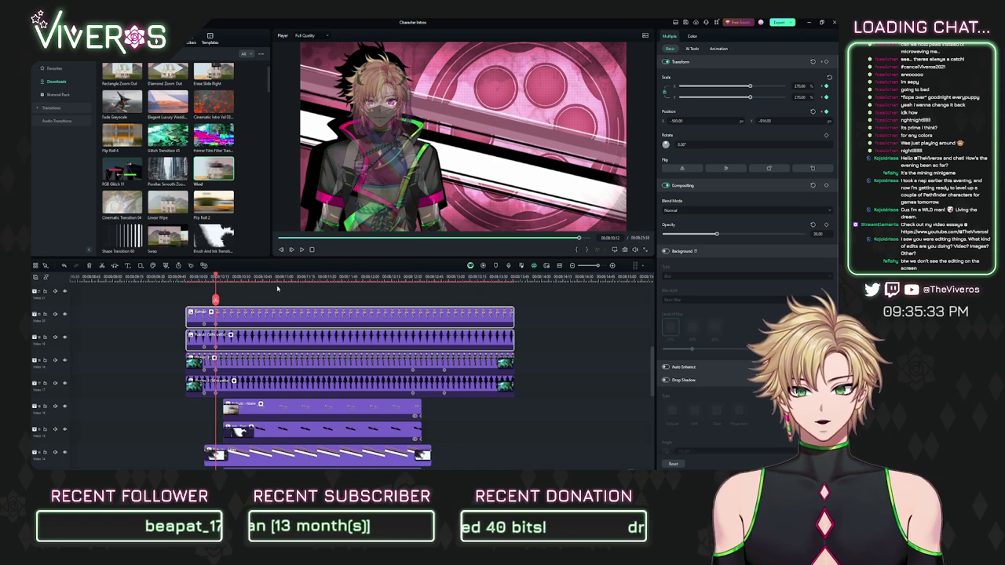
Step: At the 00:08:12:30 keyframe, set the Ultimate Ninja character and silhouette clips to scale 273%, X position -307 and Y position -831
left_click_drag(277, 289, 292, 303)
left_click_drag(247, 278, 445, 379)
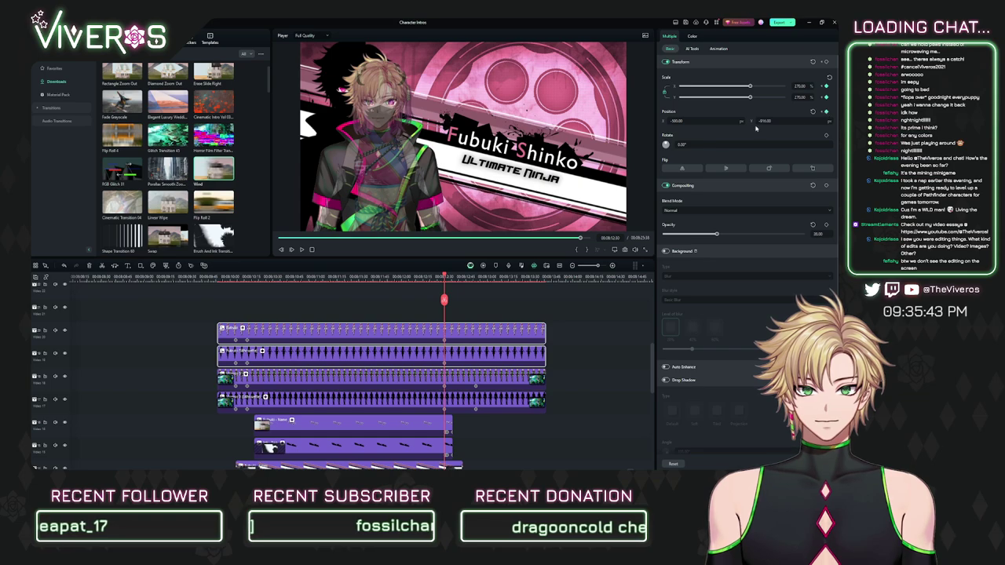
left_click_drag(689, 119, 678, 119)
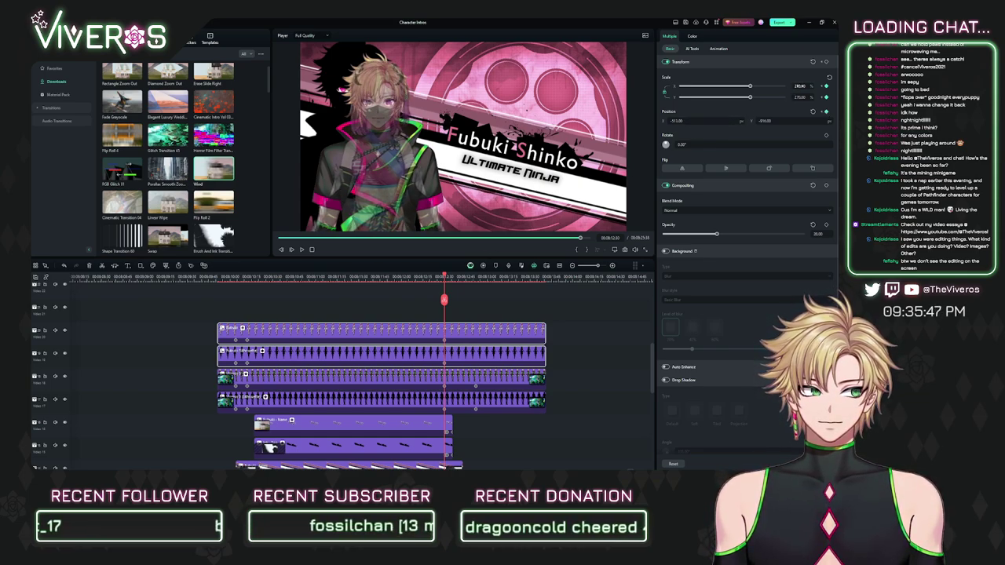
left_click_drag(799, 86, 802, 87)
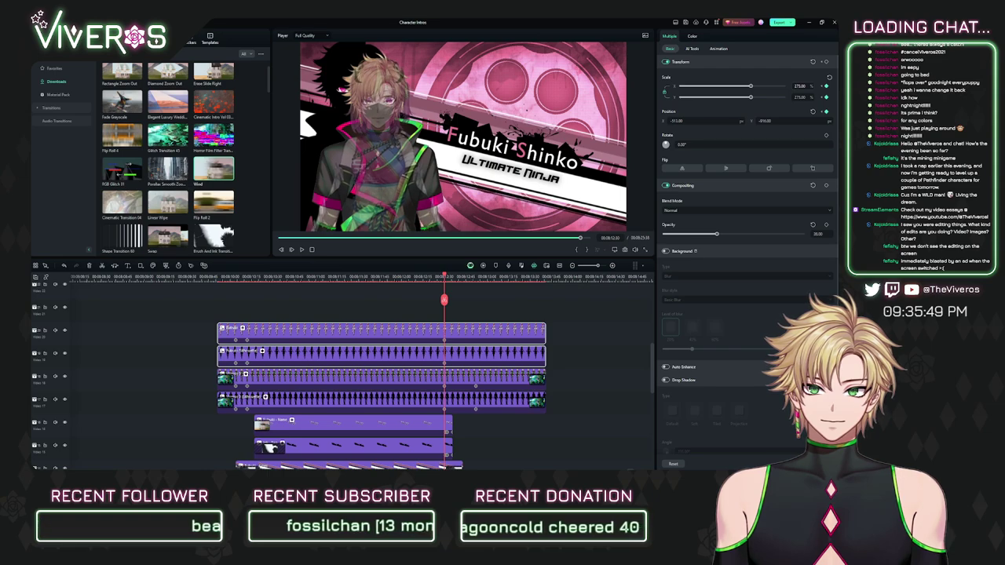
left_click_drag(778, 120, 783, 121)
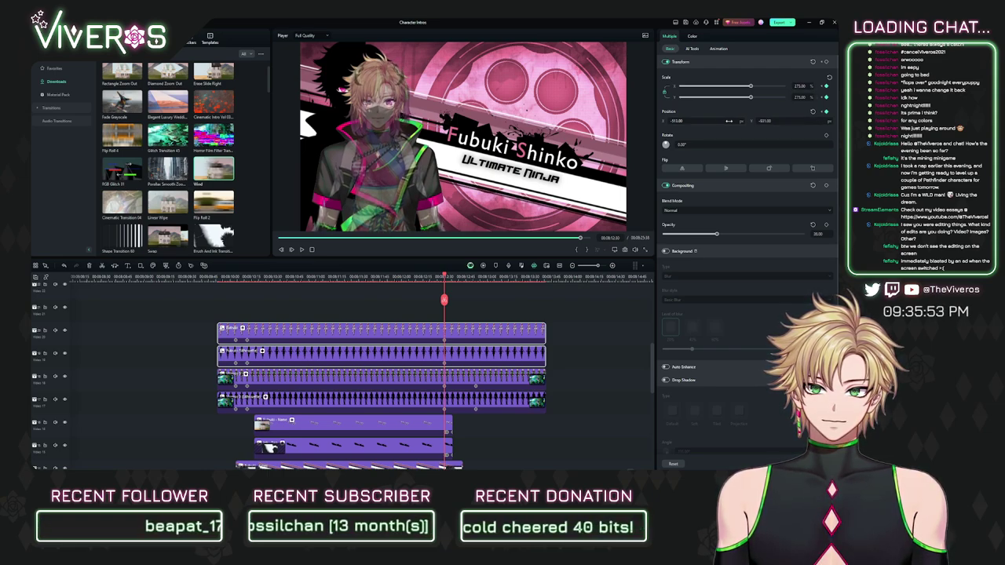
left_click_drag(695, 121, 699, 121)
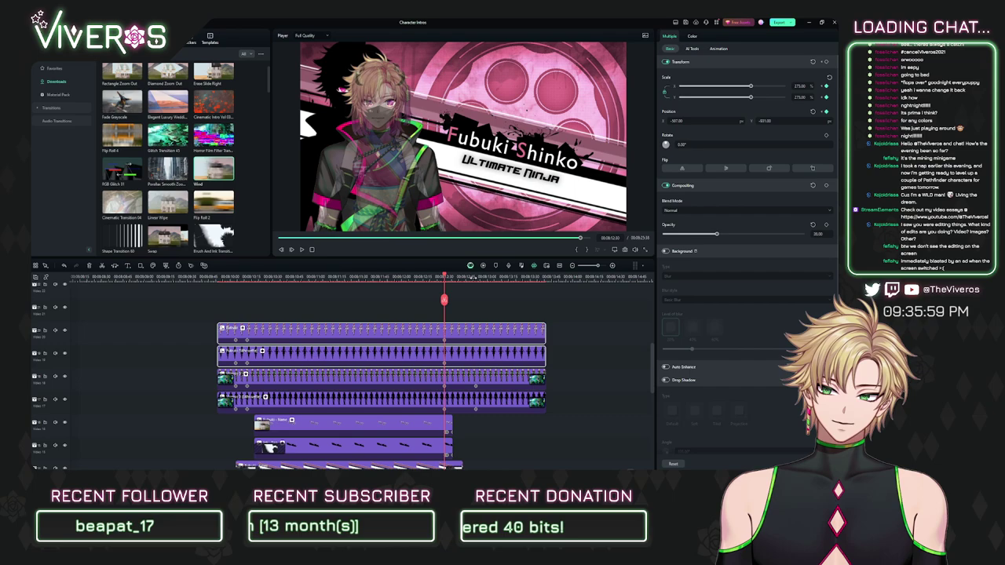
Step: Match both Ninja clips at the final 00:08:12:52 keyframe to their first keyframe's scale, with X position 0 and Y position -829
left_click(474, 278)
left_click_drag(491, 301, 521, 358)
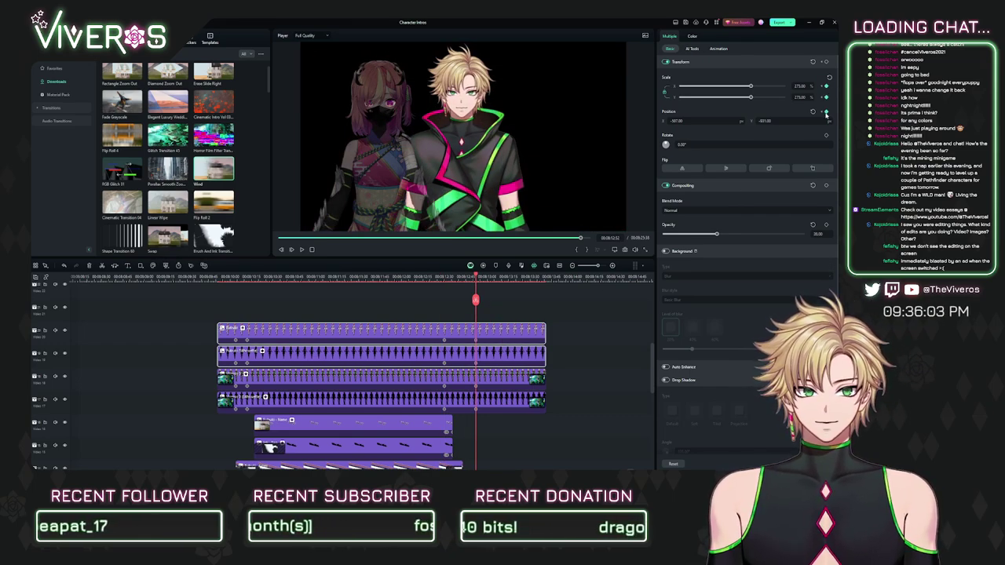
left_click(235, 276)
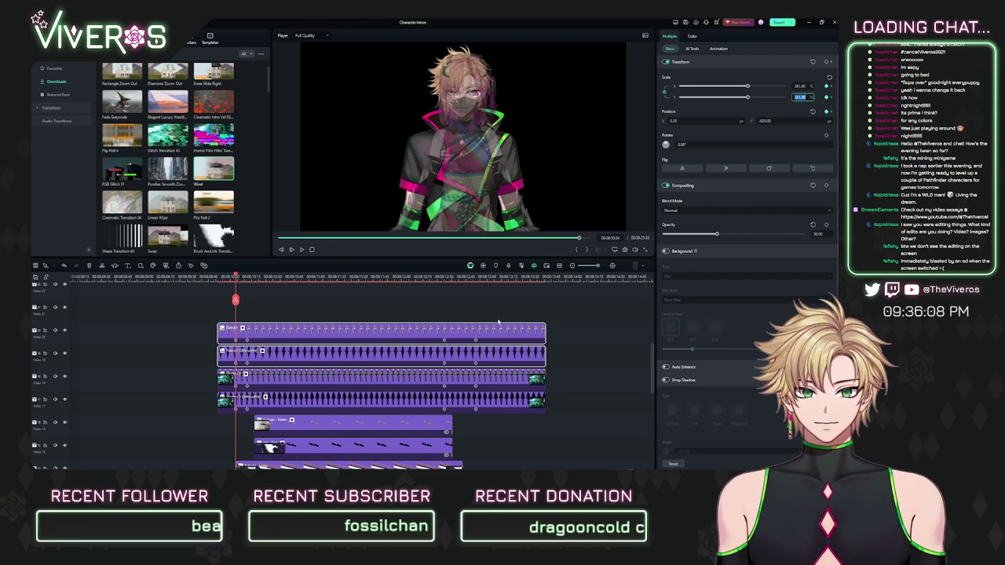
left_click(474, 277)
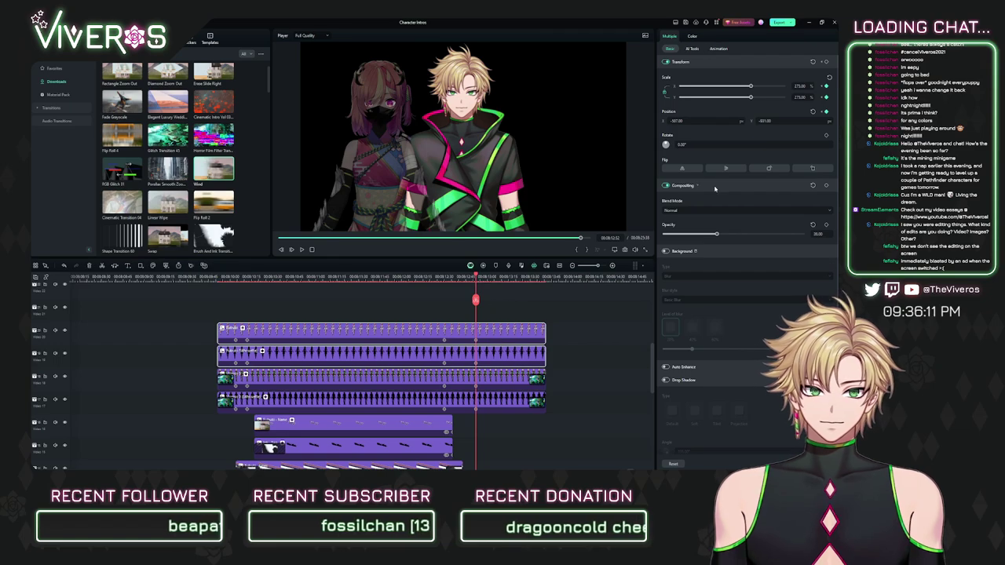
left_click(793, 122)
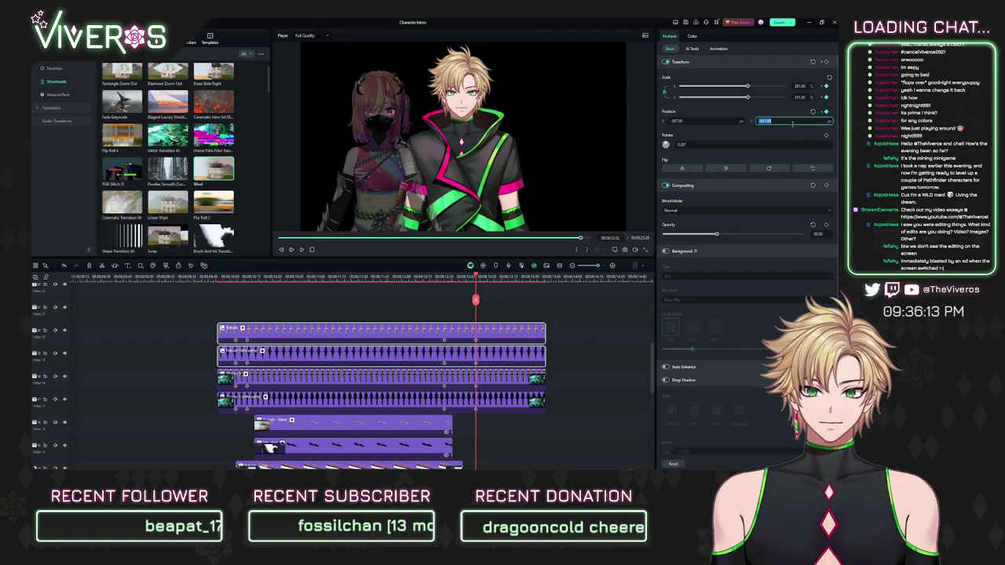
type("-829")
key("Return")
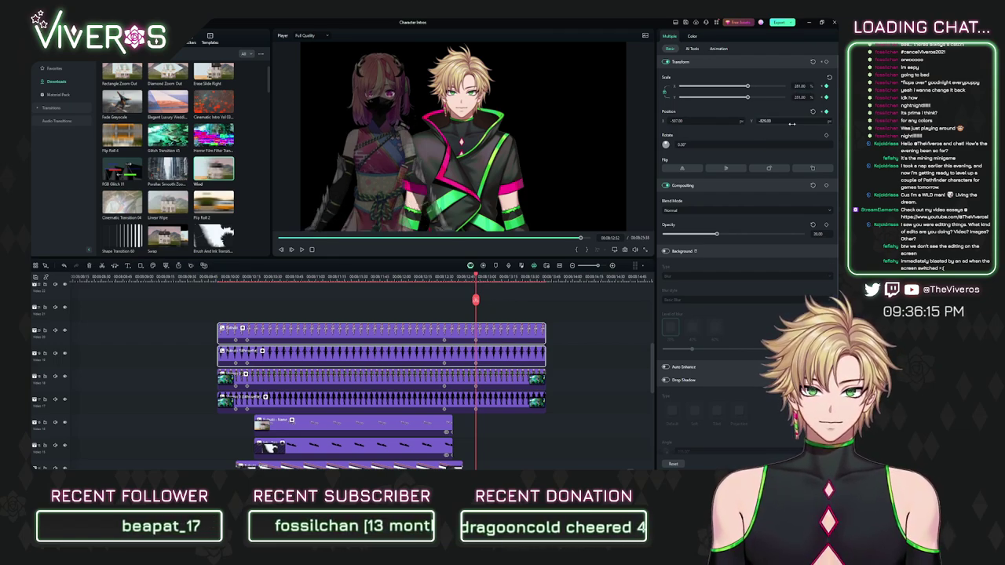
left_click(677, 120)
type("0")
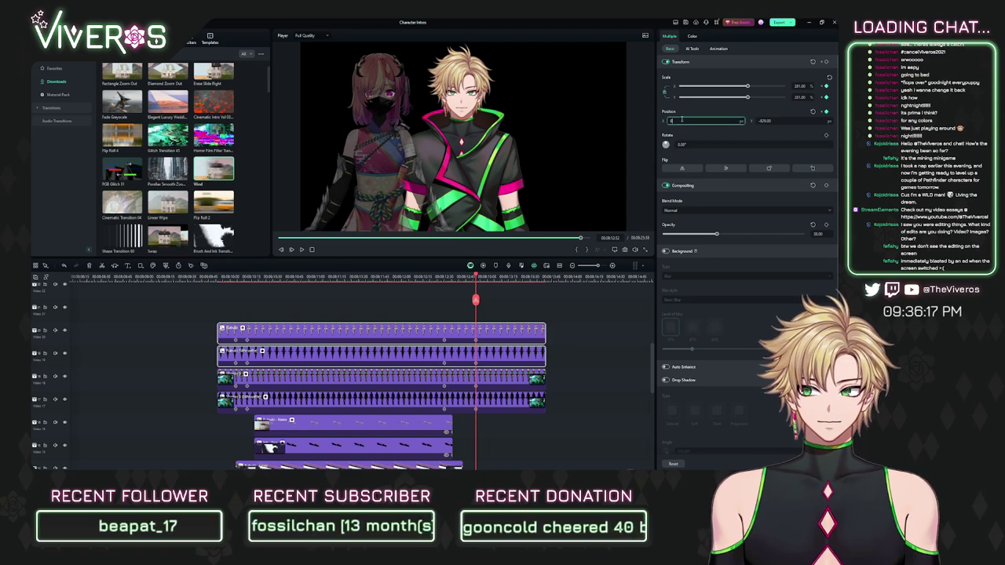
key("Return")
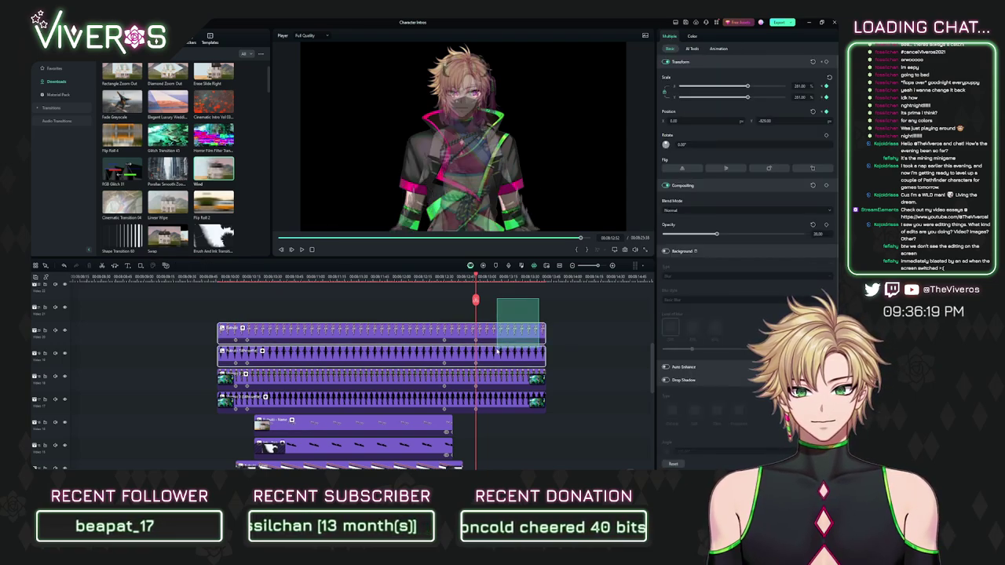
Step: Set the Ninja character and silhouette clips to opacity 100 and the two reference character clips beneath them to opacity 0
left_click_drag(717, 234, 806, 234)
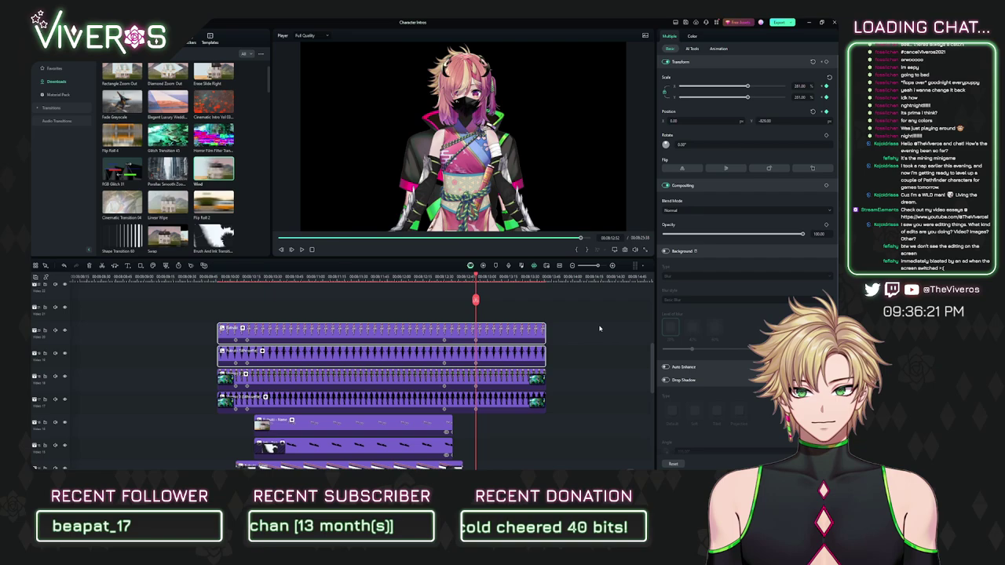
left_click_drag(559, 376, 516, 417)
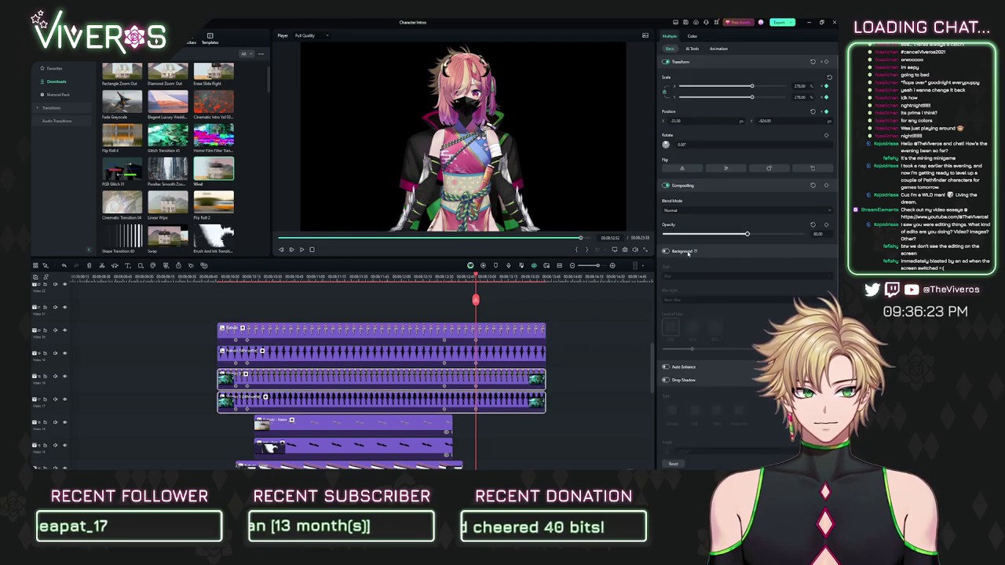
left_click(236, 292)
Step: Enlarge the Ninja silhouette clip to 294% at the 00:08:10:12 keyframe and offset it to X position -339, Y position -879
scroll(237, 292, "up", 1)
left_click(234, 278)
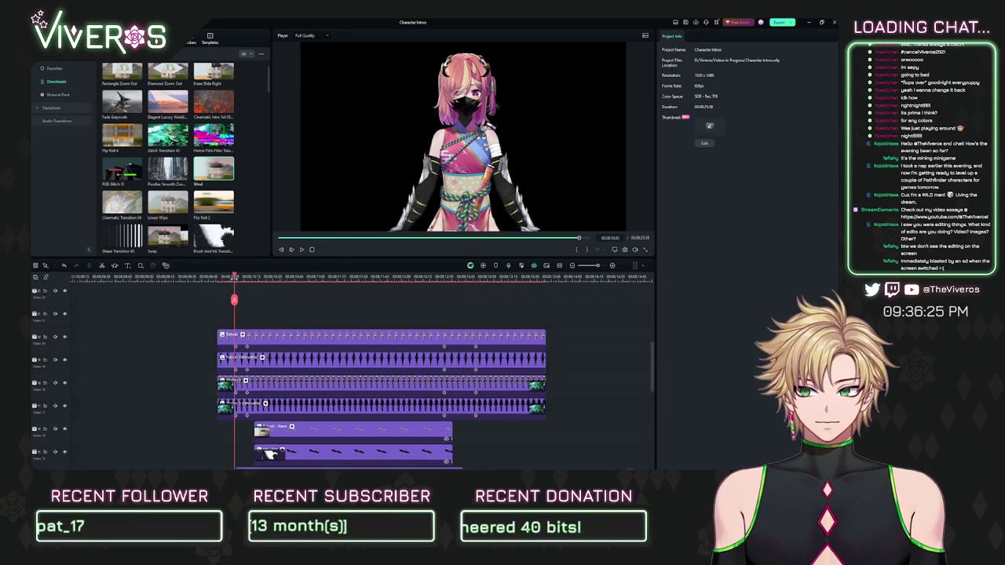
key("space")
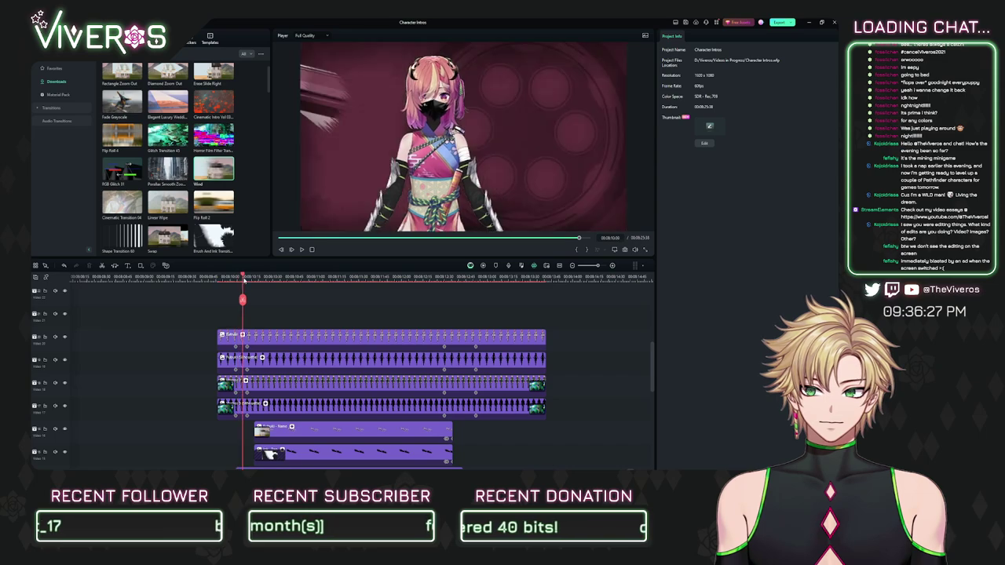
left_click(302, 359)
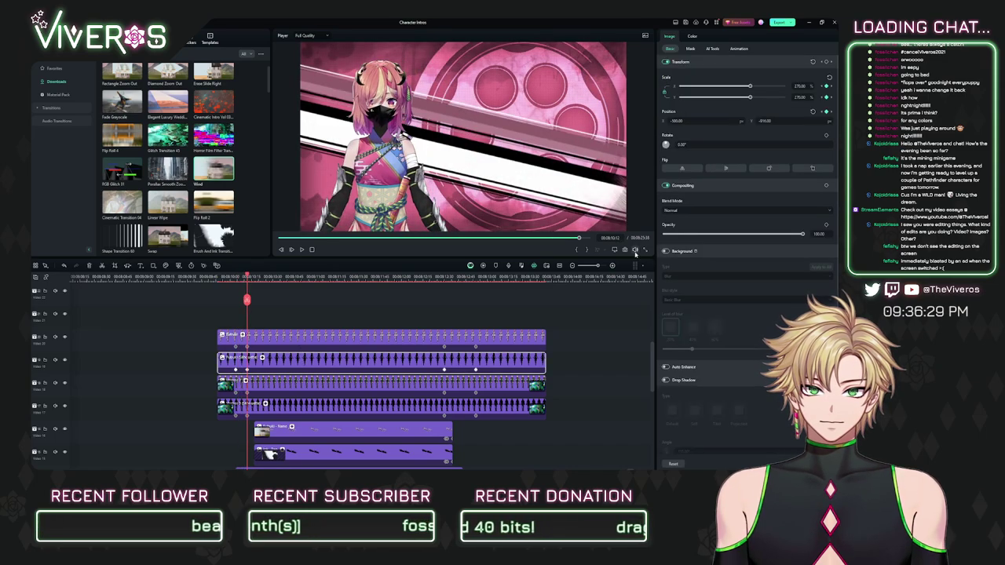
left_click_drag(800, 86, 819, 87)
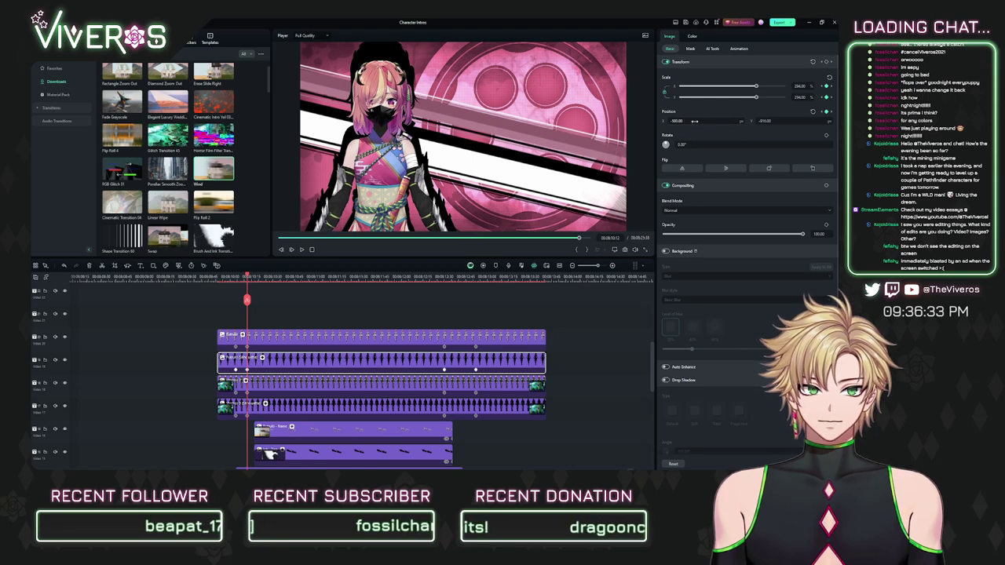
left_click_drag(678, 121, 647, 121)
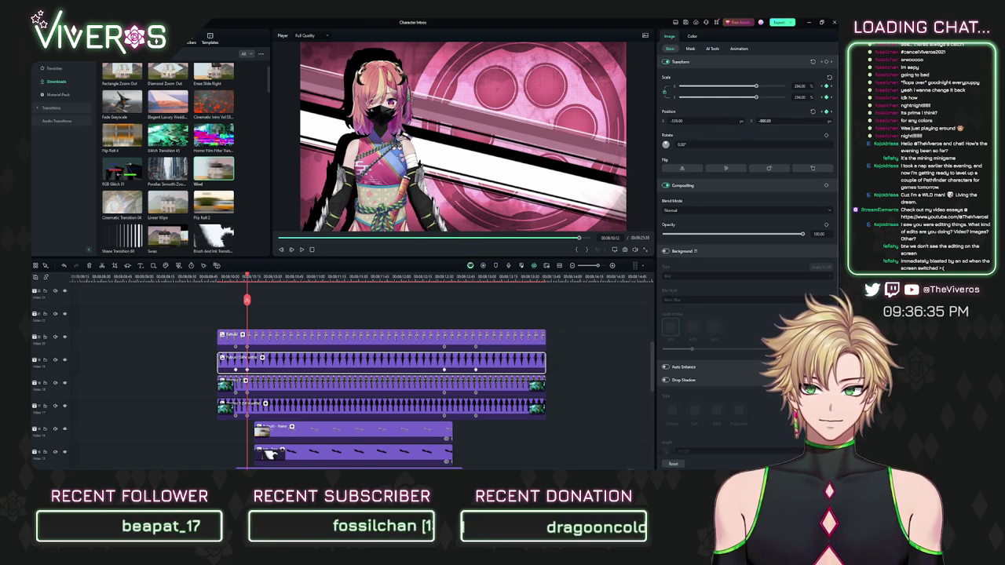
key("Return")
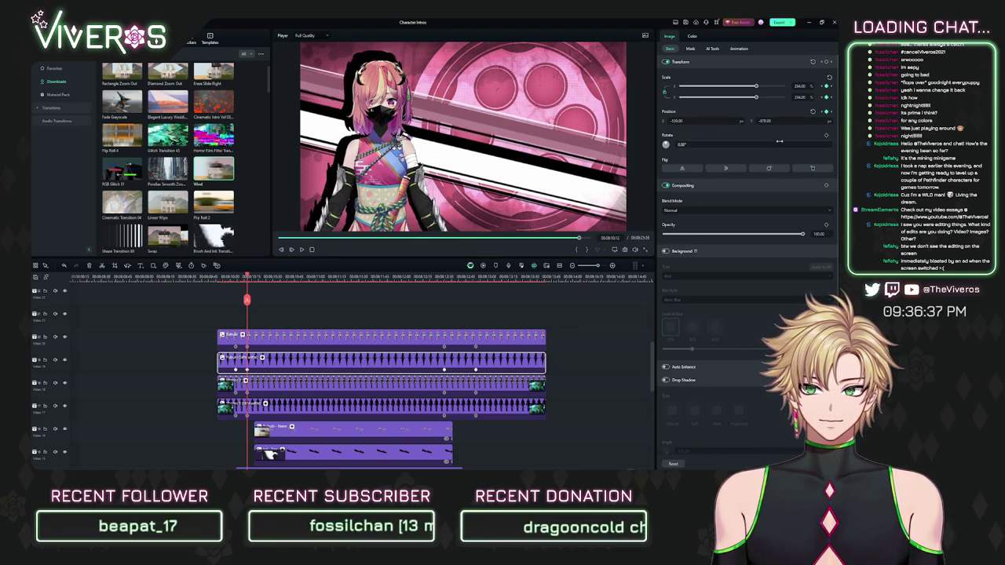
Step: At the 00:08:12:30 keyframe, enlarge the Ninja silhouette clip, set its X position to -442 and lower it behind the character
left_click(442, 275)
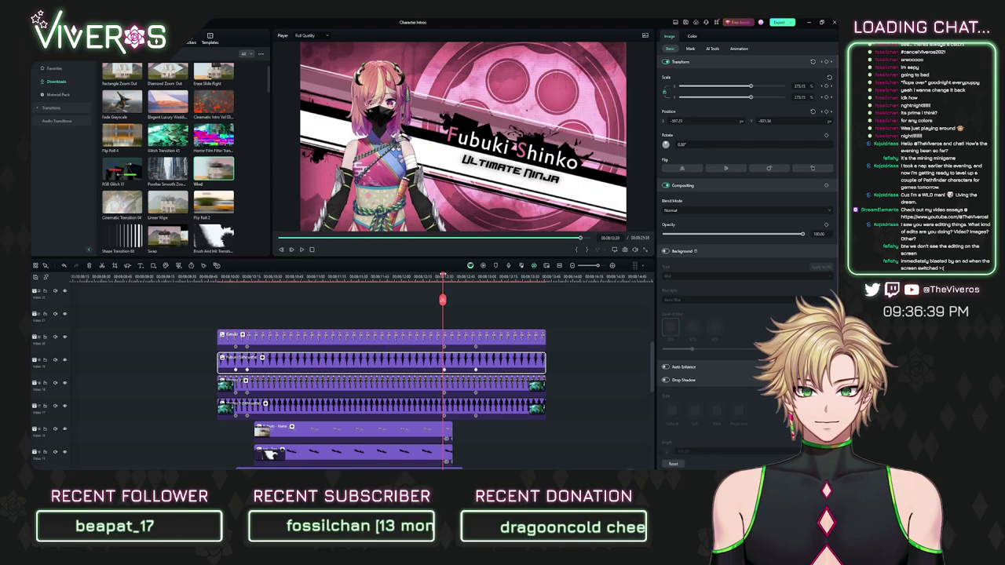
left_click_drag(708, 122, 660, 122)
left_click_drag(797, 86, 806, 86)
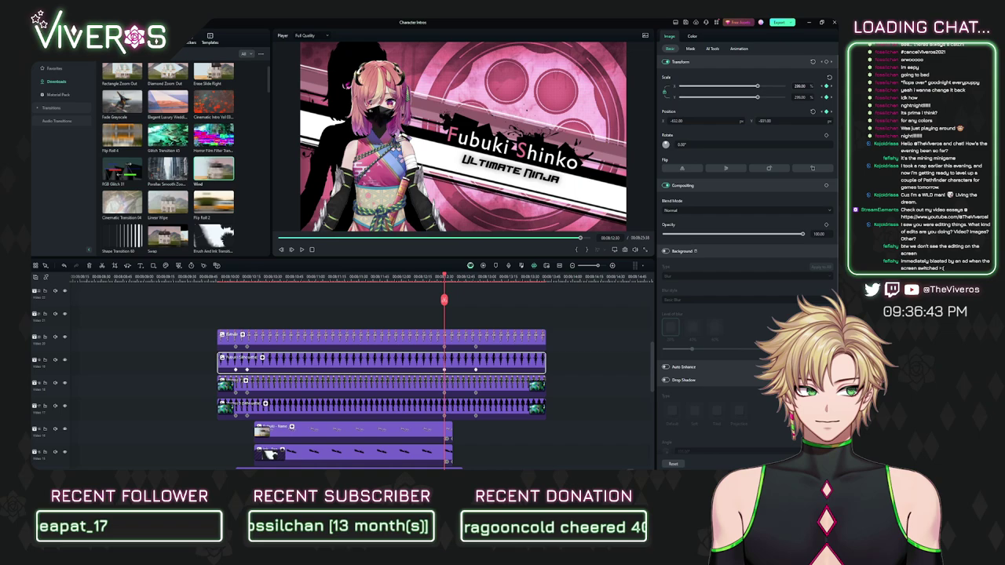
left_click_drag(769, 121, 742, 120)
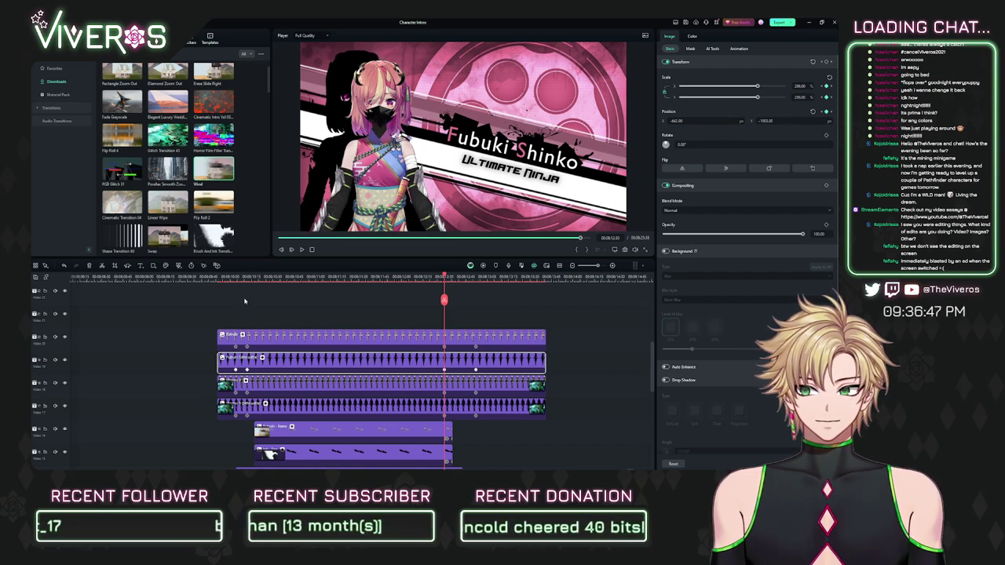
Step: Refine the silhouette's 00:08:10:12 keyframe to scale 285% and Y position -857, and scrub through to the end of the animation
left_click_drag(251, 281, 248, 328)
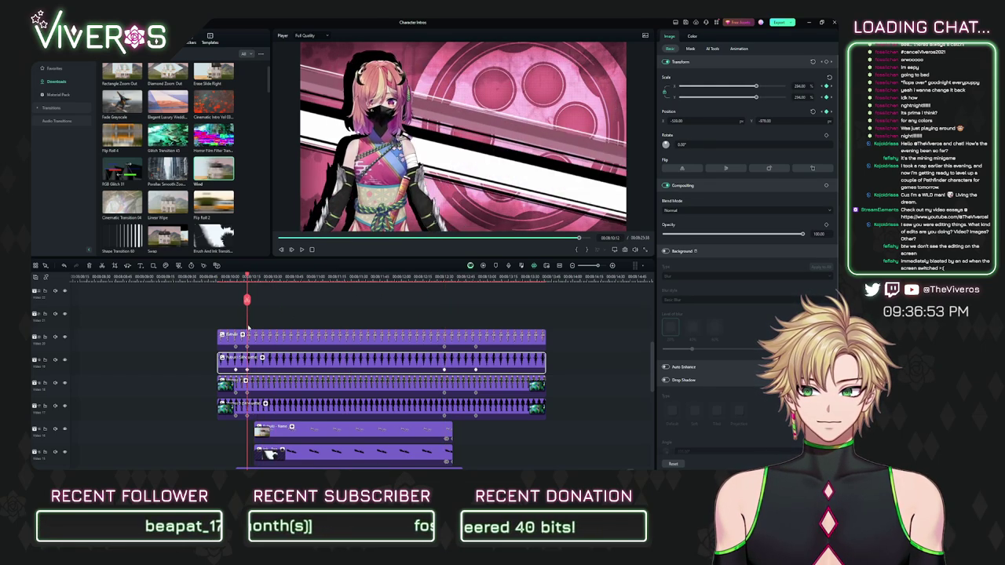
left_click(800, 86)
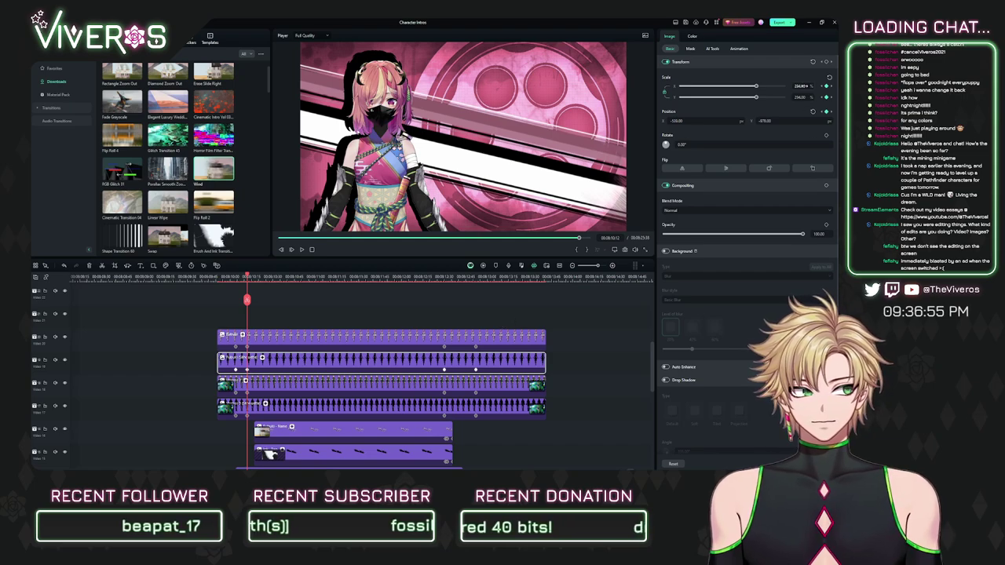
type("1")
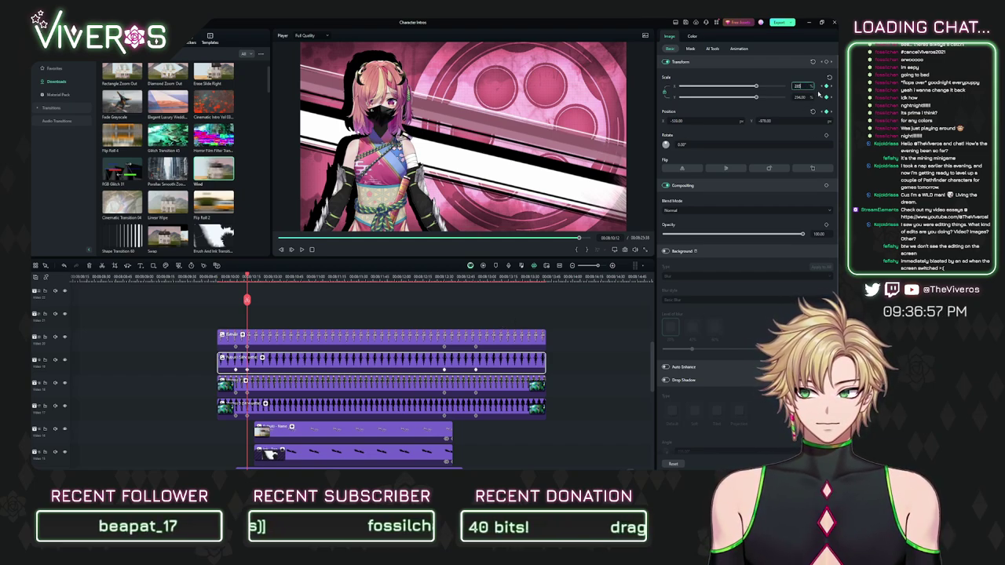
key("Return")
left_click_drag(768, 122, 784, 122)
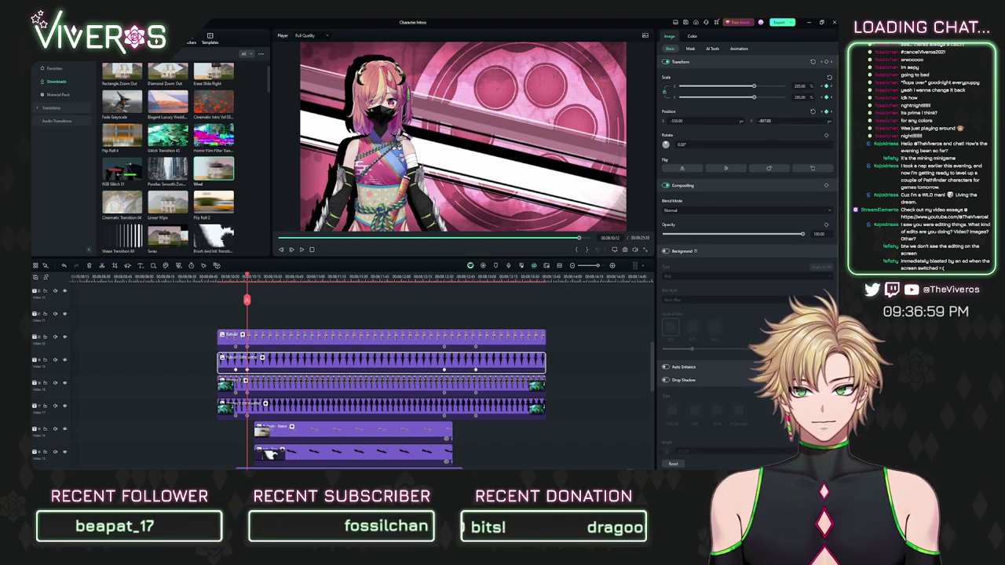
left_click_drag(248, 278, 492, 324)
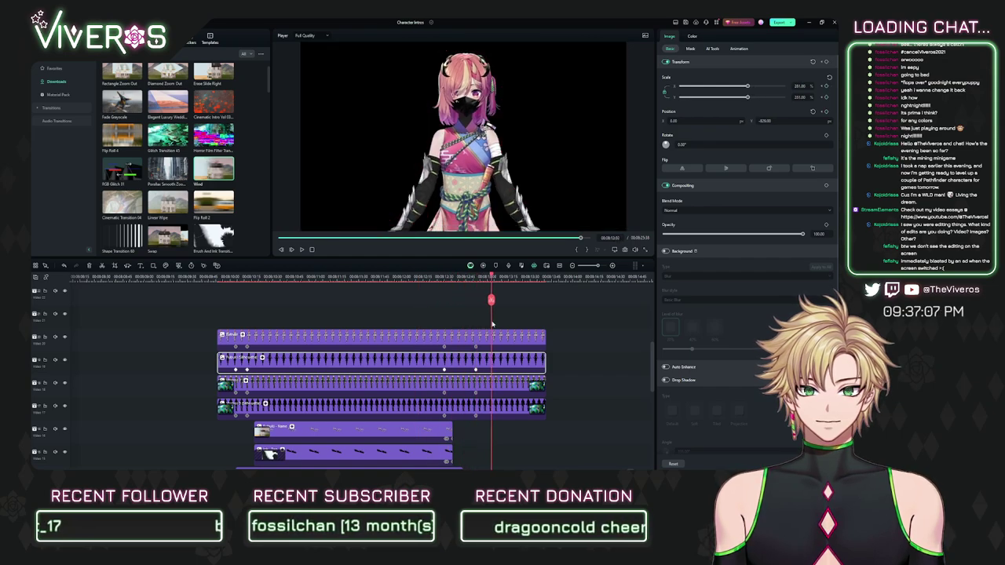
Step: Add the favourite glitch transition to the start and end of both the Ninja character clip and its silhouette clip
scroll(488, 289, "down", 4)
left_click_drag(532, 381, 469, 414)
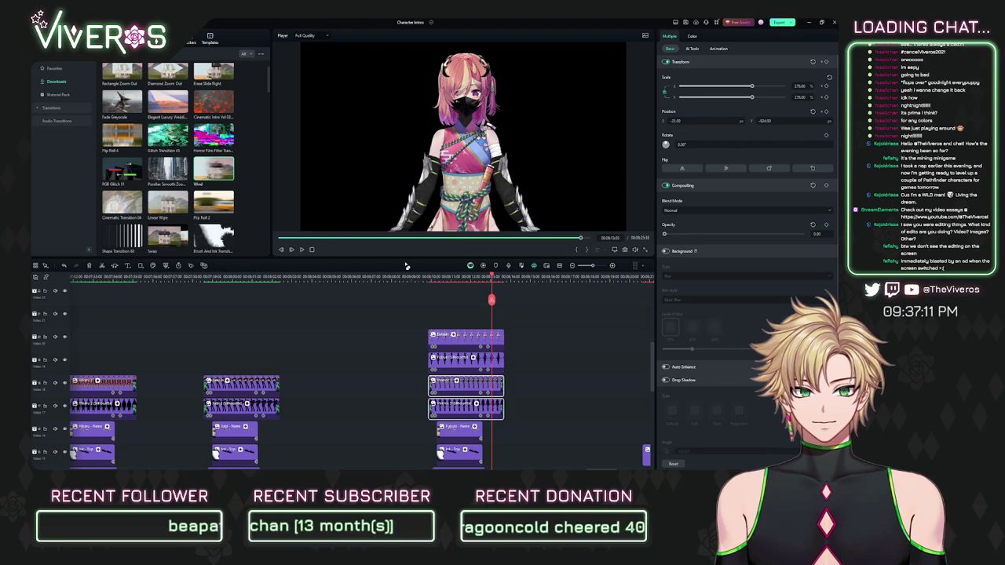
scroll(161, 202, "down", 5)
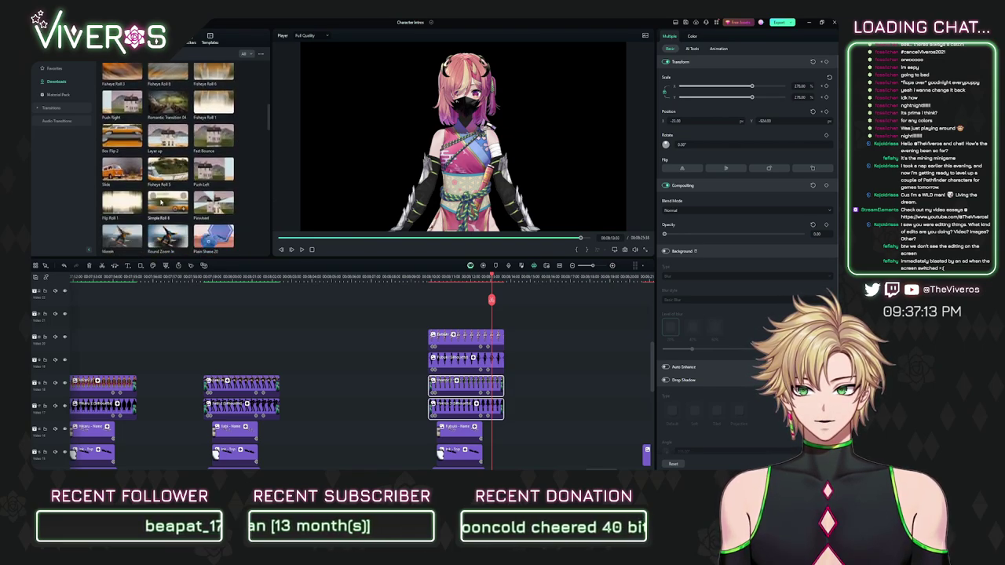
scroll(161, 202, "up", 10)
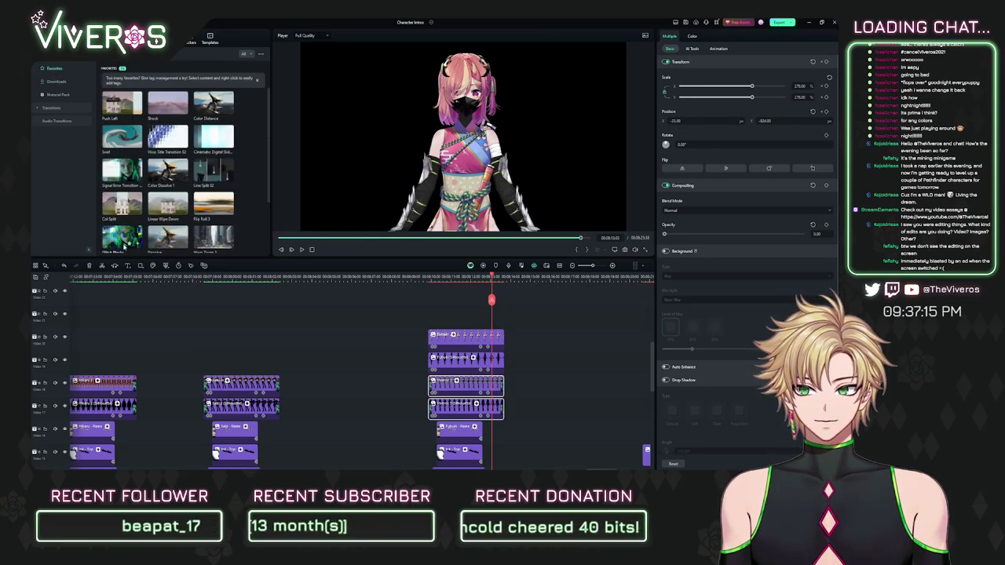
left_click_drag(124, 246, 435, 339)
left_click_drag(124, 242, 435, 382)
left_click_drag(125, 241, 497, 339)
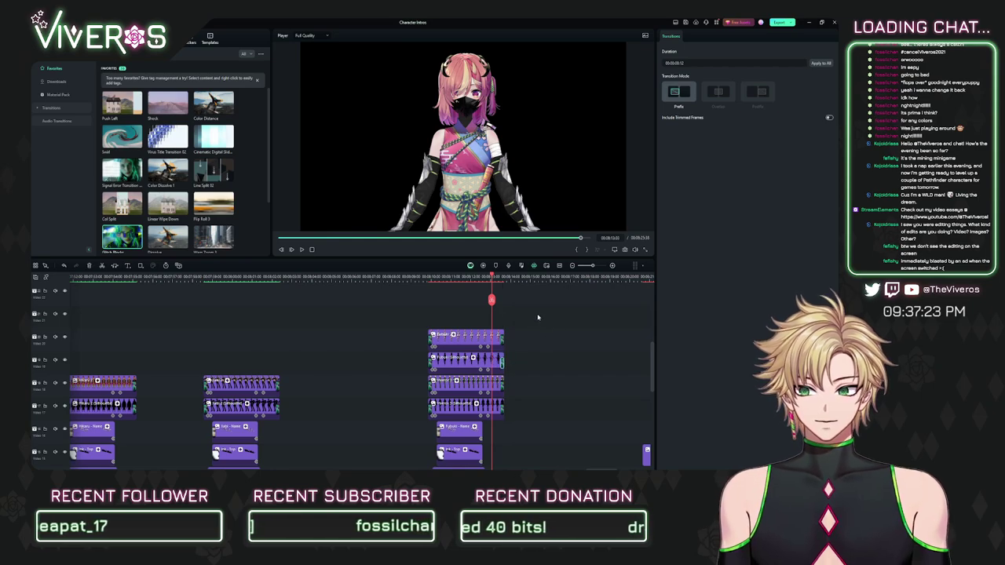
Step: Move the two old reference character clips clear of the Ninja clips on the timeline and delete them
scroll(608, 316, "up", 3)
scroll(559, 312, "right", 1)
scroll(559, 312, "down", 1)
left_click_drag(510, 348, 634, 382)
scroll(299, 381, "right", 5)
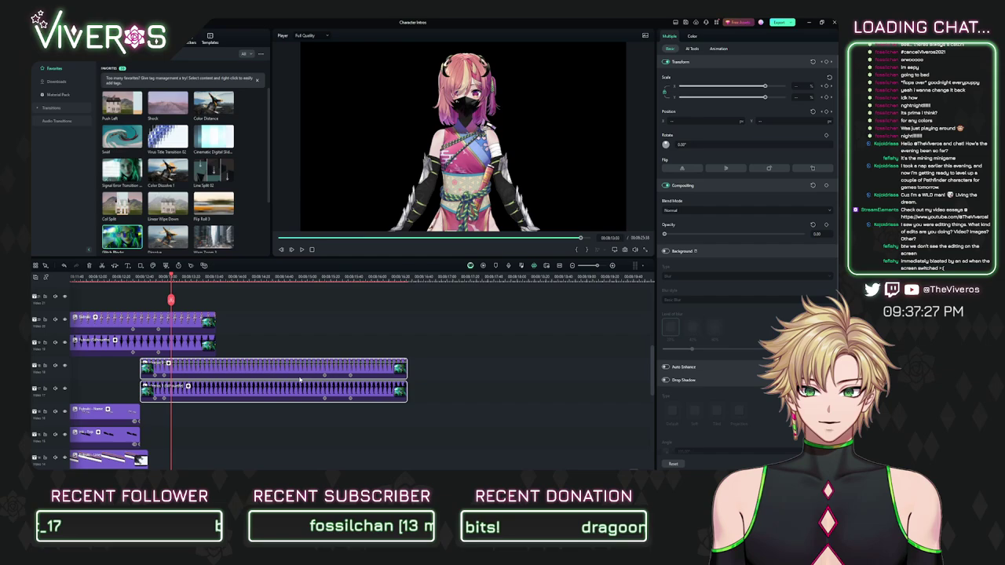
left_click_drag(300, 380, 429, 380)
key("Delete")
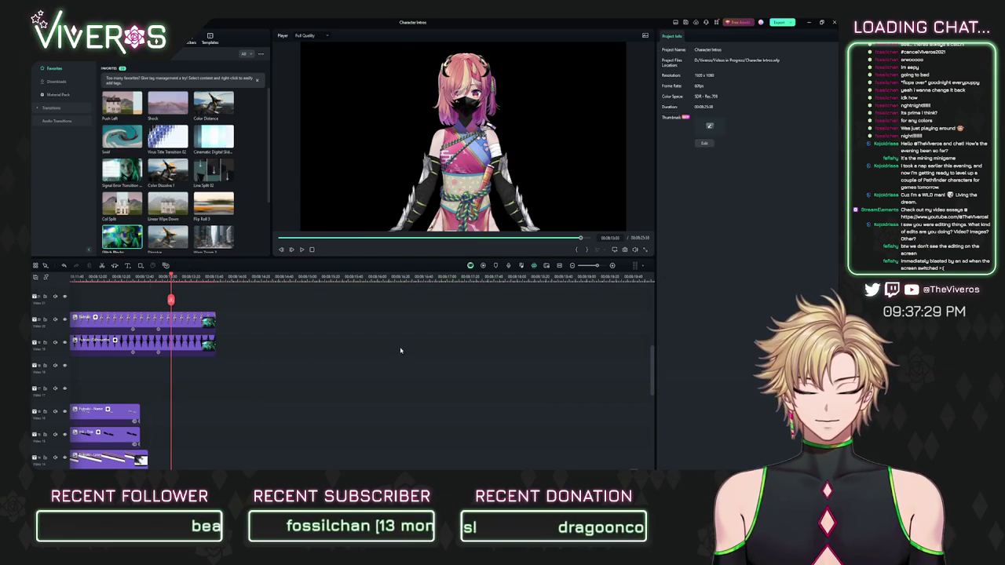
Step: Move the Ninja character and silhouette clips down to tracks 18 and 17, directly above the name clip
scroll(437, 366, "up", 3)
left_click_drag(329, 312, 307, 358)
left_click(302, 335)
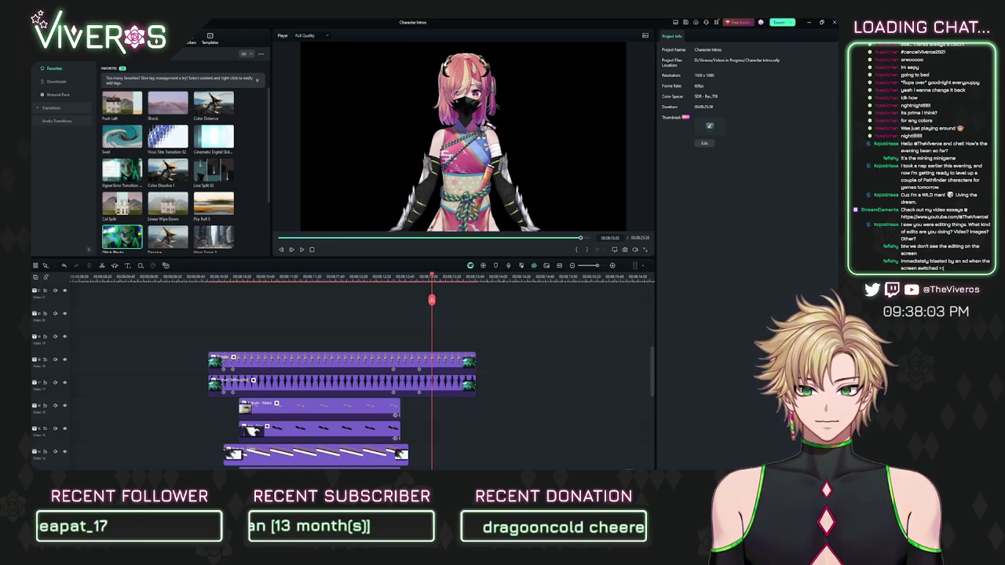
Step: Select all leftover clips on the timeline after the end of the Ninja intro and delete them
left_click_drag(390, 285, 348, 288)
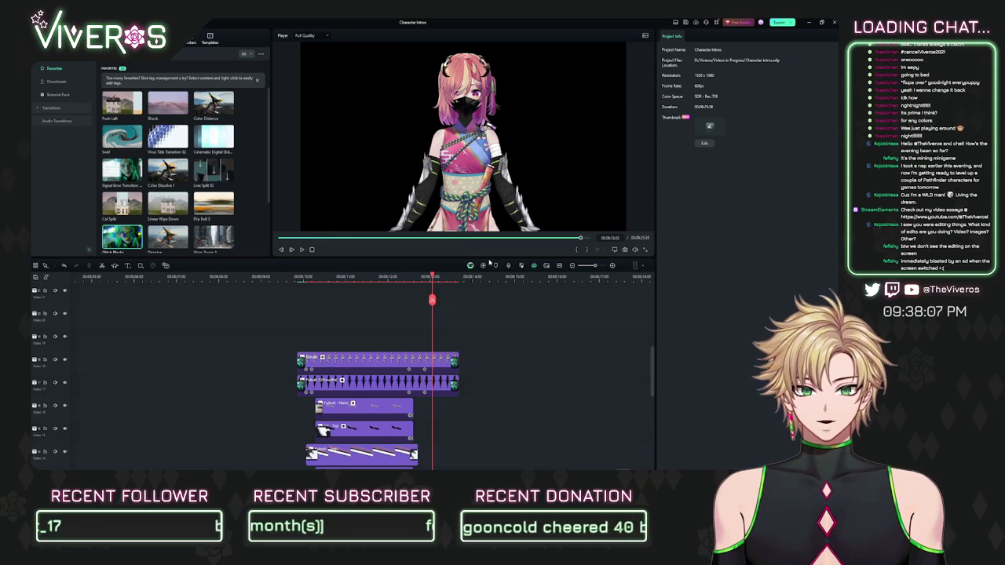
left_click_drag(512, 279, 386, 305)
left_click_drag(473, 340, 426, 269)
left_click_drag(441, 326, 573, 426)
key("Delete")
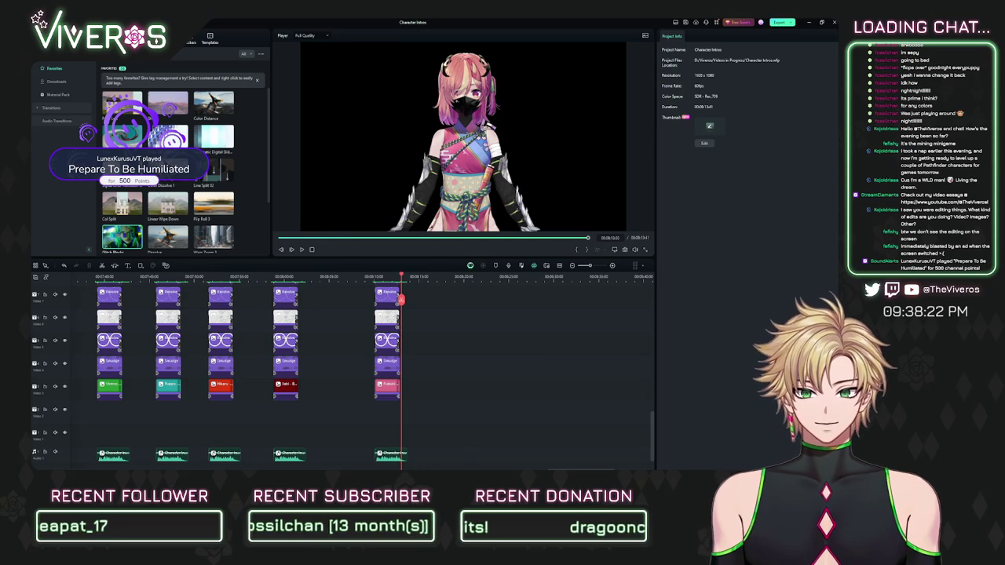
Step: Return to the Ninja intro's character and silhouette clips and play the intro back to check its ending
scroll(503, 424, "up", 5)
scroll(482, 415, "left", 3)
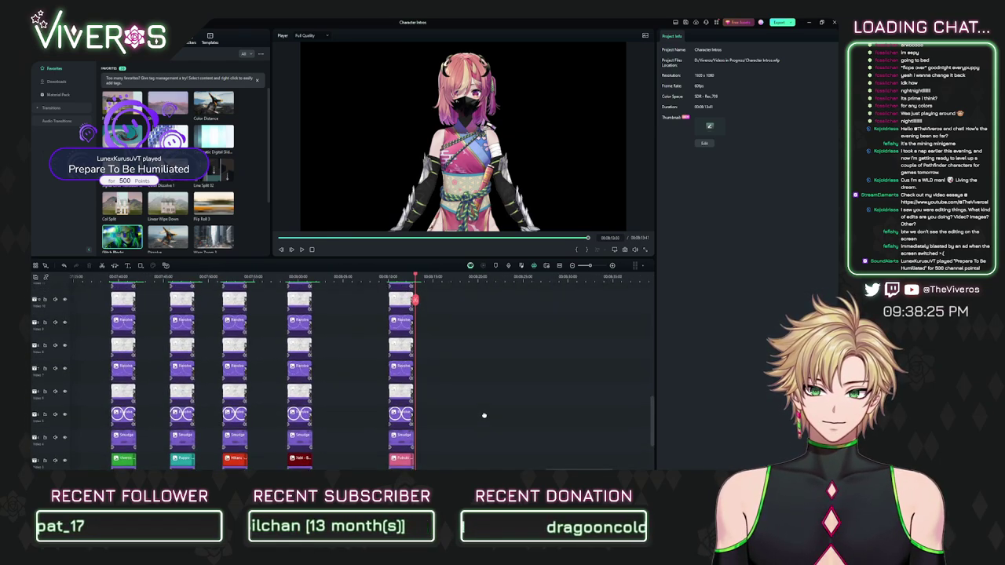
left_click(422, 281)
scroll(556, 319, "up", 4)
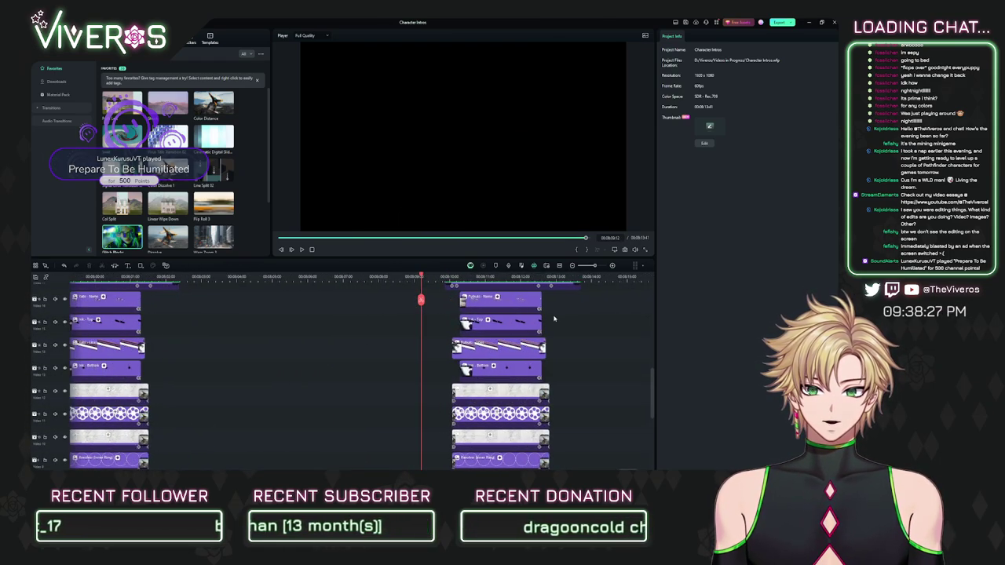
left_click_drag(556, 319, 533, 425)
scroll(566, 372, "up", 1)
scroll(554, 379, "right", 3)
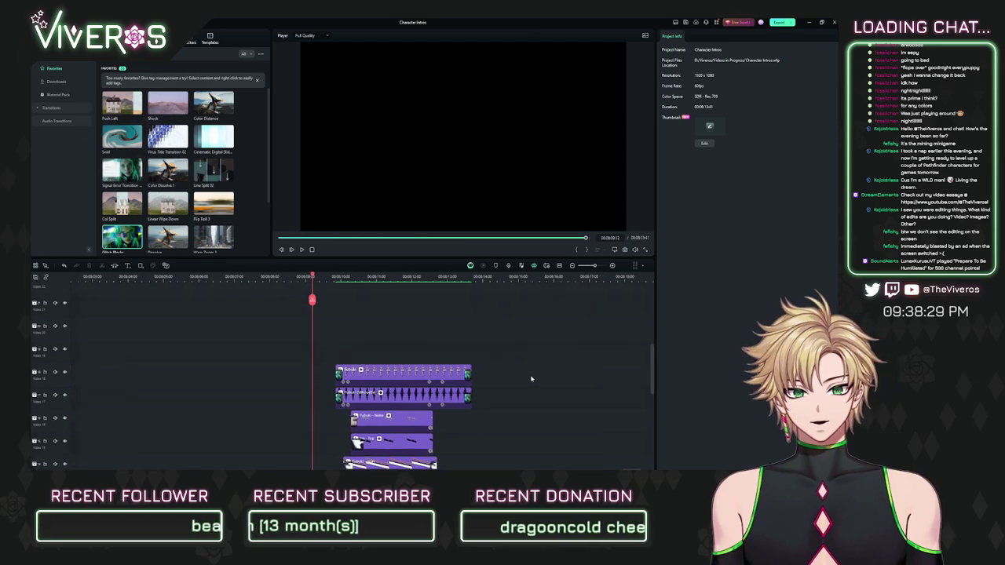
left_click_drag(482, 279, 523, 295)
key("space")
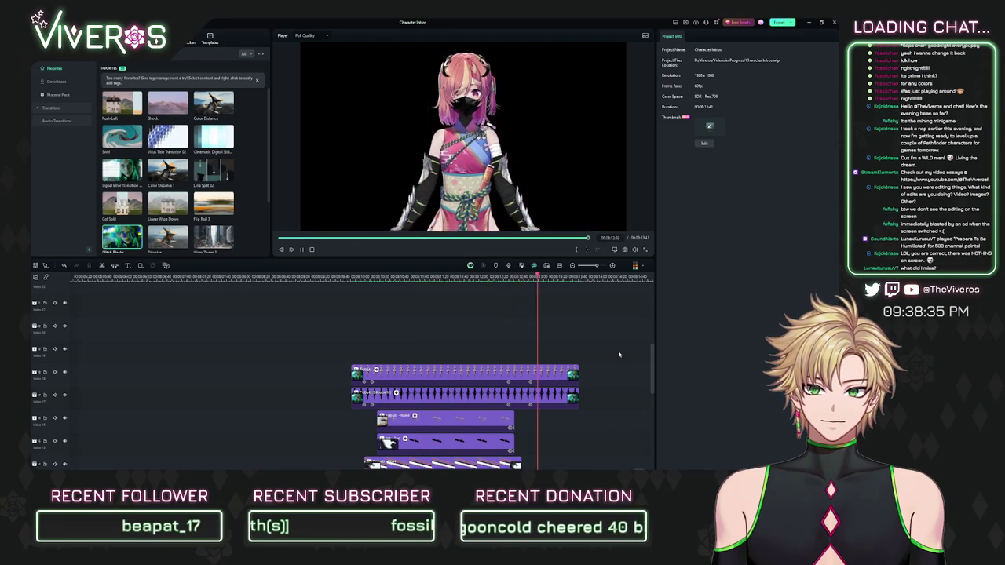
Step: Play back the last group of character intros in sequence, starting from the first of the five at the timeline's end
scroll(558, 323, "down", 3)
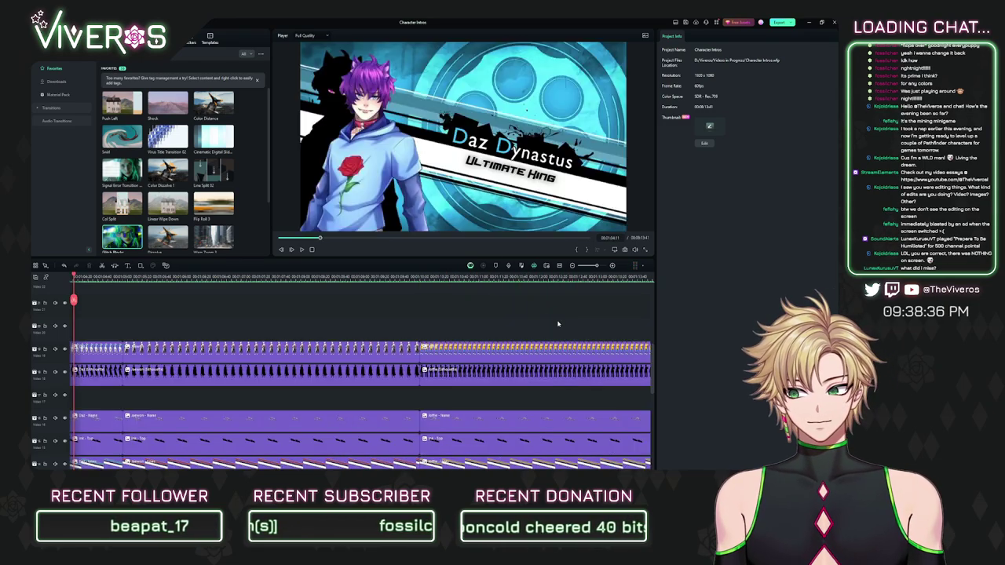
scroll(132, 312, "down", 3)
left_click(262, 278)
scroll(381, 344, "up", 4)
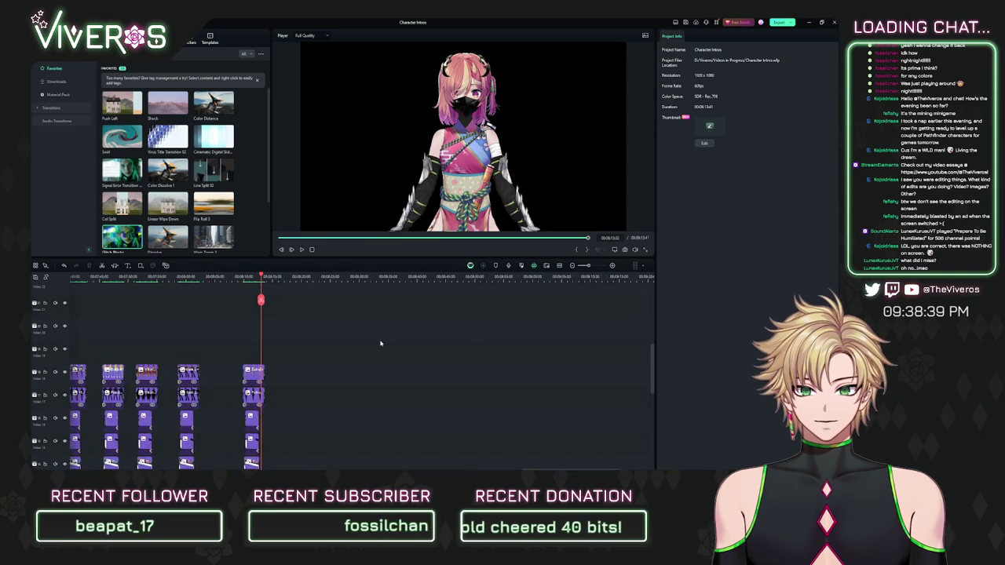
left_click_drag(382, 343, 483, 336)
left_click(231, 277)
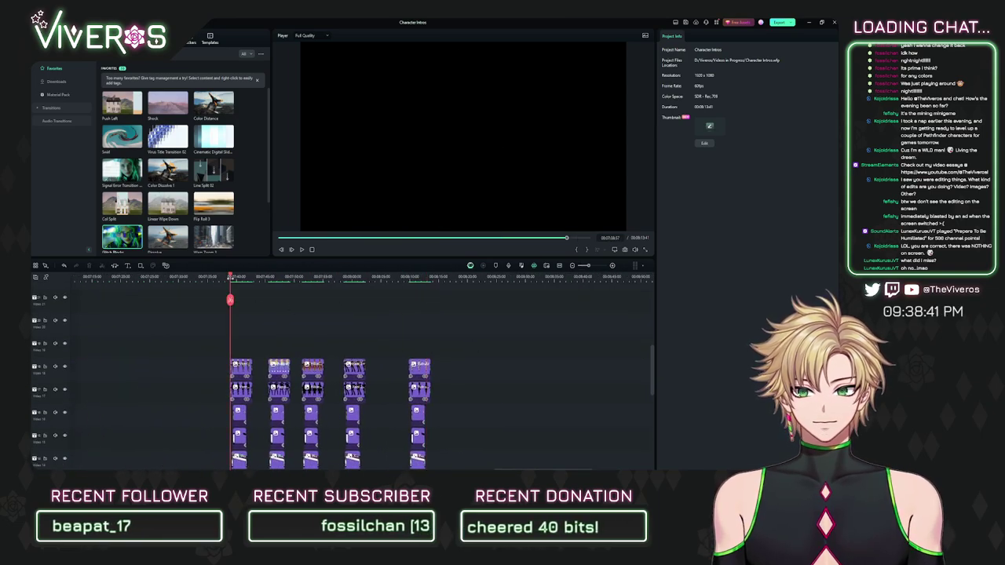
key("space")
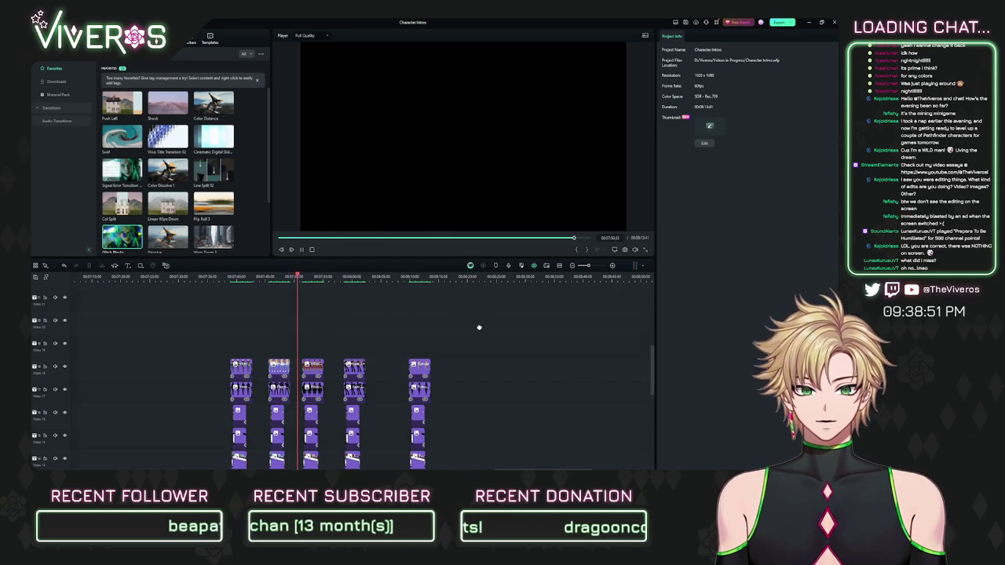
Step: Preview the Ultimate Ninja intro near the end of the timeline and inspect its character clip's transform keyframes
scroll(463, 325, "down", 1)
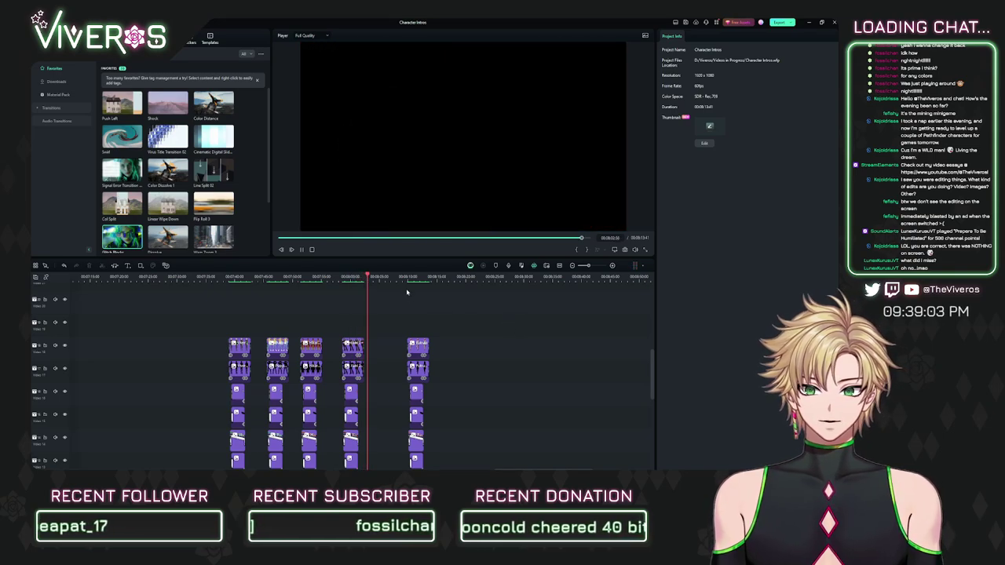
left_click(404, 279)
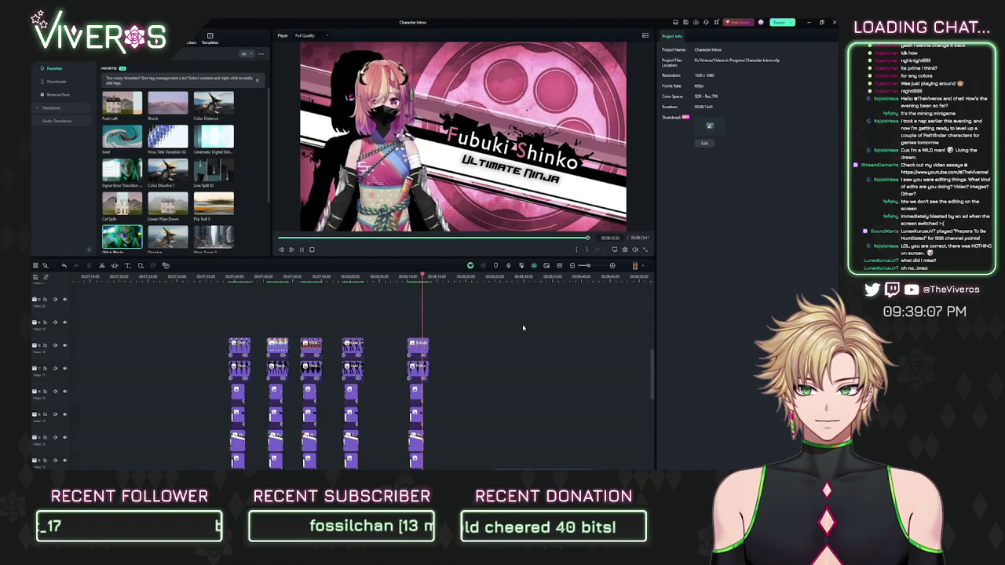
scroll(415, 281, "up", 4)
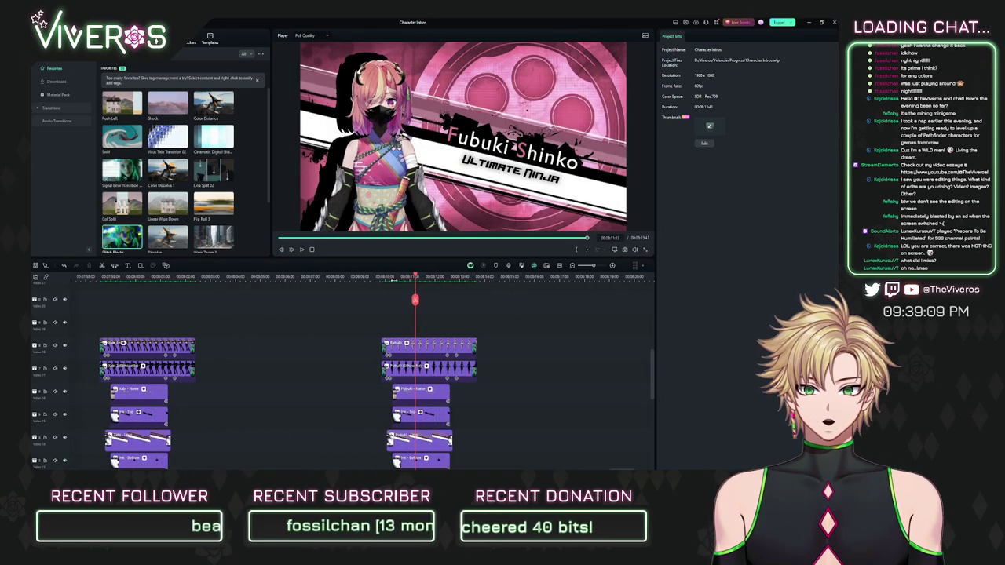
mouse_move(414, 280)
left_mouse_down()
mouse_move(390, 281)
mouse_move(406, 283)
left_mouse_up()
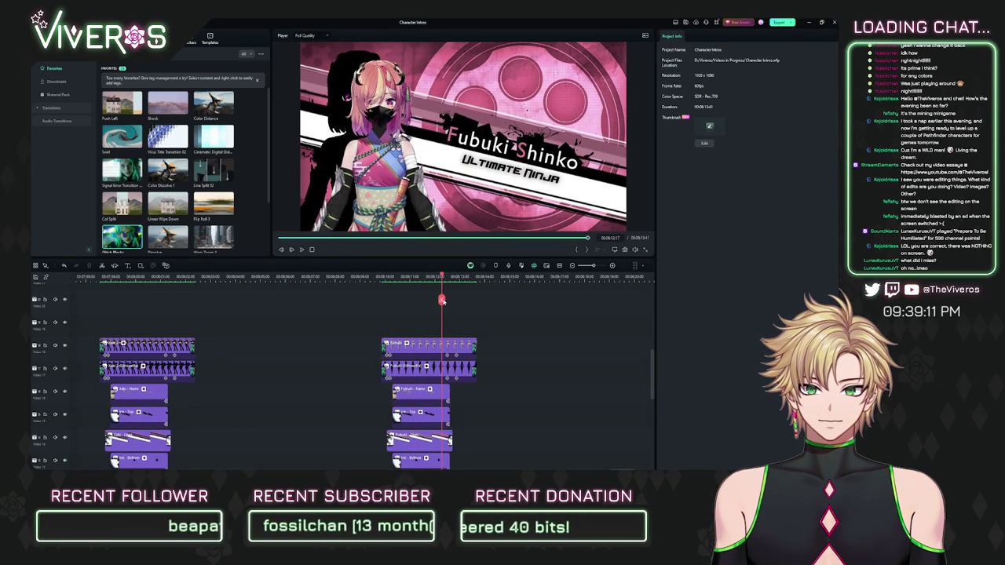
scroll(460, 291, "up", 4)
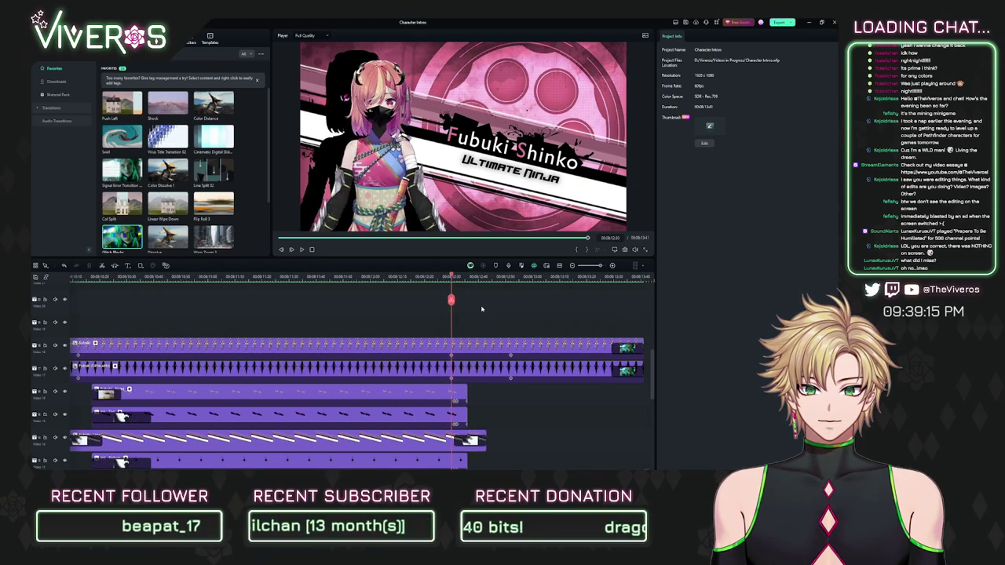
left_click(474, 346)
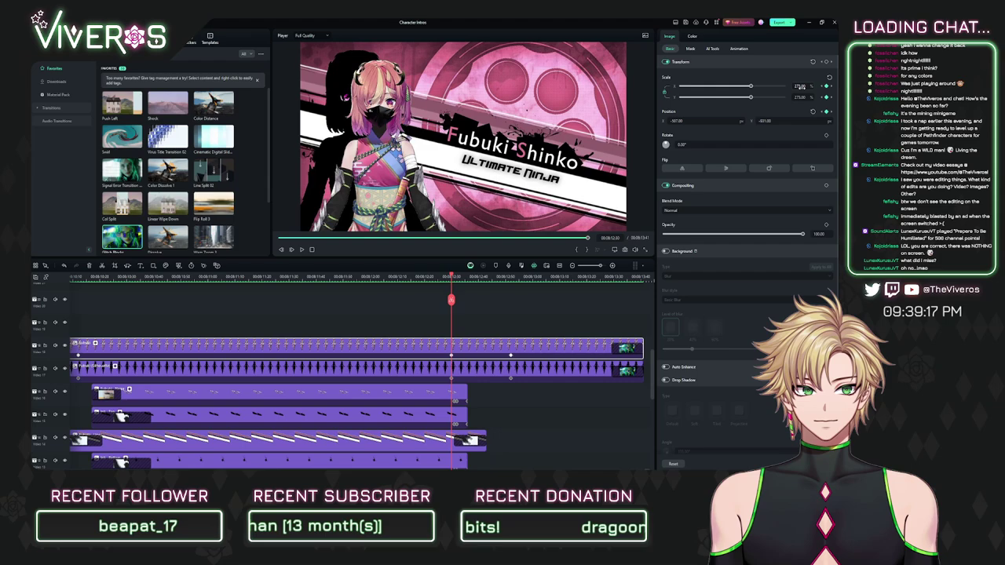
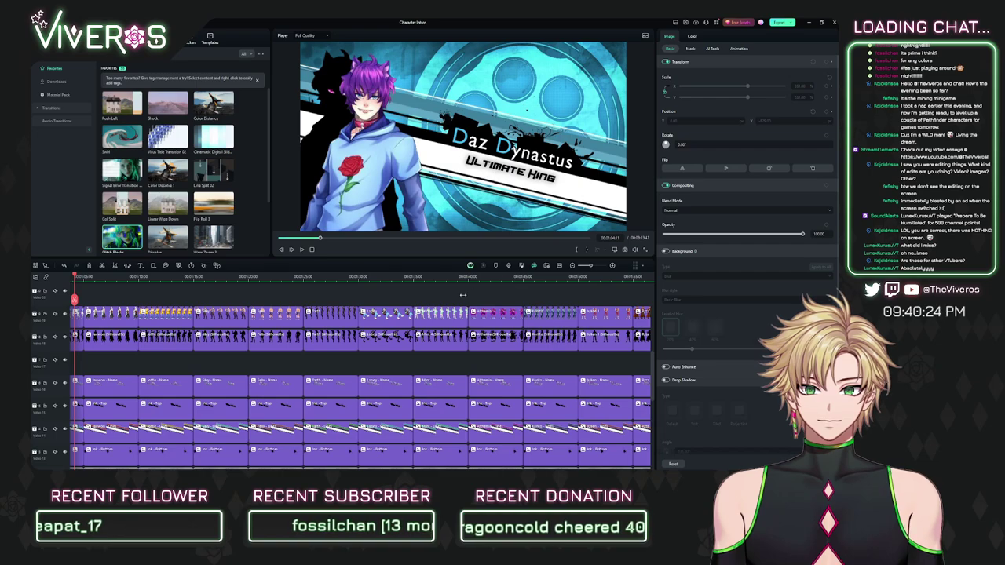
Step: Review the Ultimate Ninja intro from its start and check the transform settings of its character clip
scroll(509, 285, "down", 5)
left_click_drag(379, 334, 66, 322)
left_click(381, 280)
left_click_drag(381, 281, 593, 291)
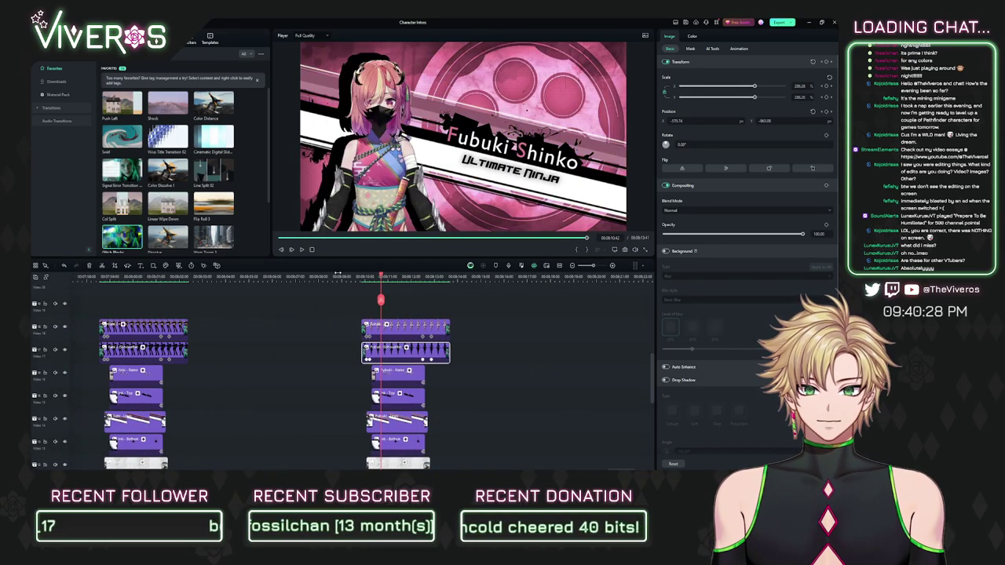
left_click(338, 279)
left_click(386, 326)
key("Down")
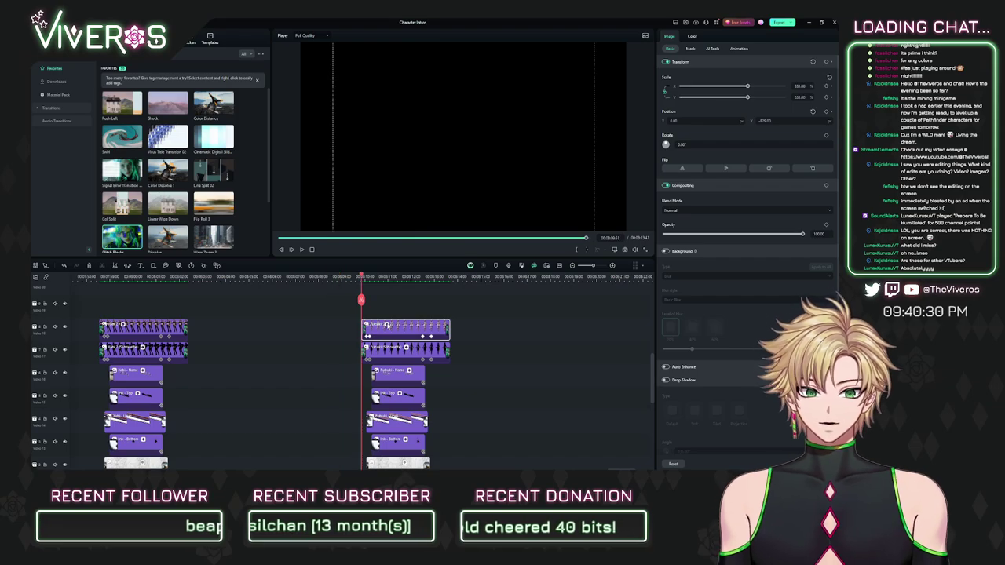
key("x")
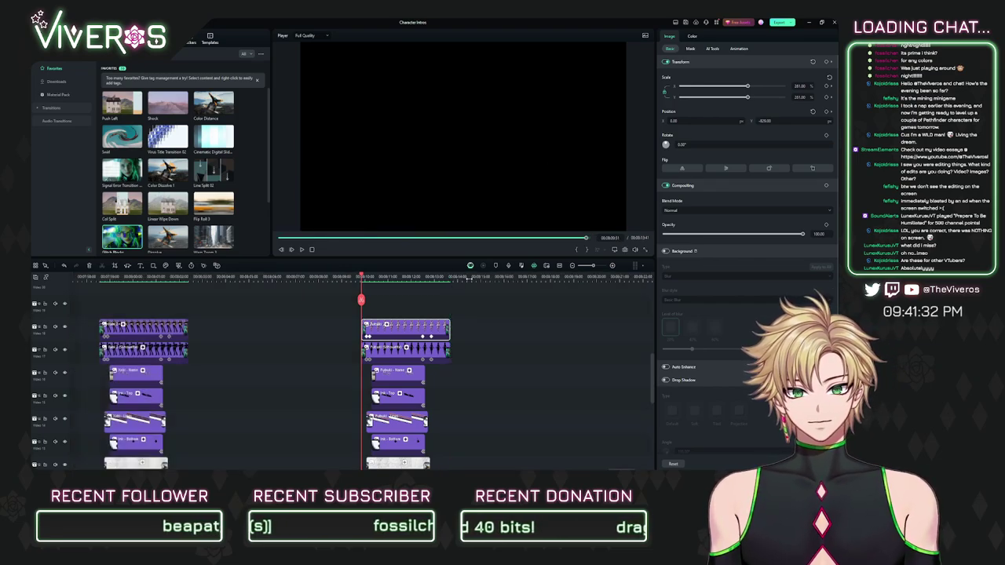
Step: Select every clip of the Ultimate Ninja intro, including its audio, and shift the group earlier to close the gap after the preceding intro
scroll(346, 312, "down", 5)
left_click_drag(388, 316, 471, 332)
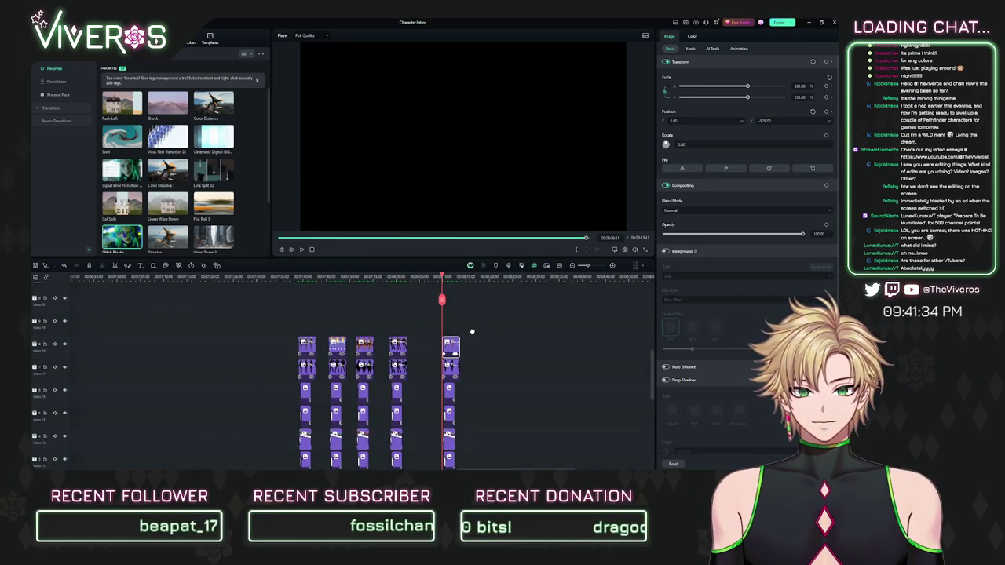
scroll(482, 280, "down", 2)
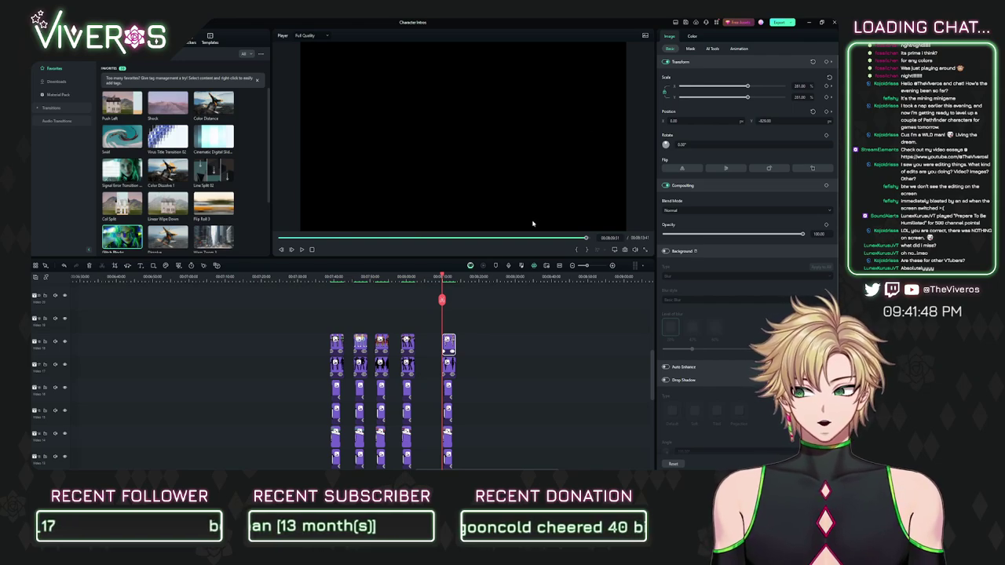
scroll(488, 344, "right", 2)
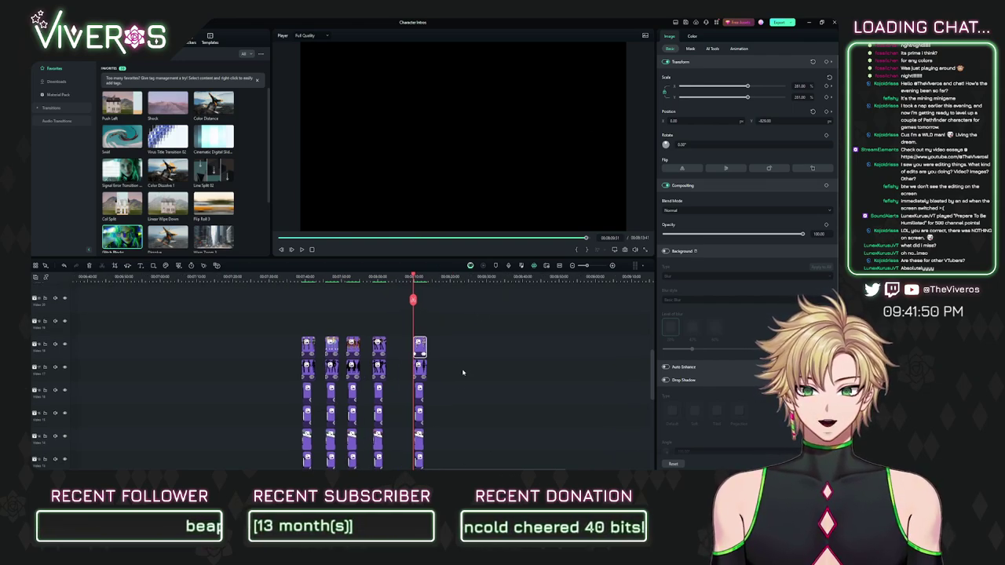
scroll(464, 373, "down", 2)
left_click_drag(431, 284, 380, 427)
scroll(385, 410, "down", 2)
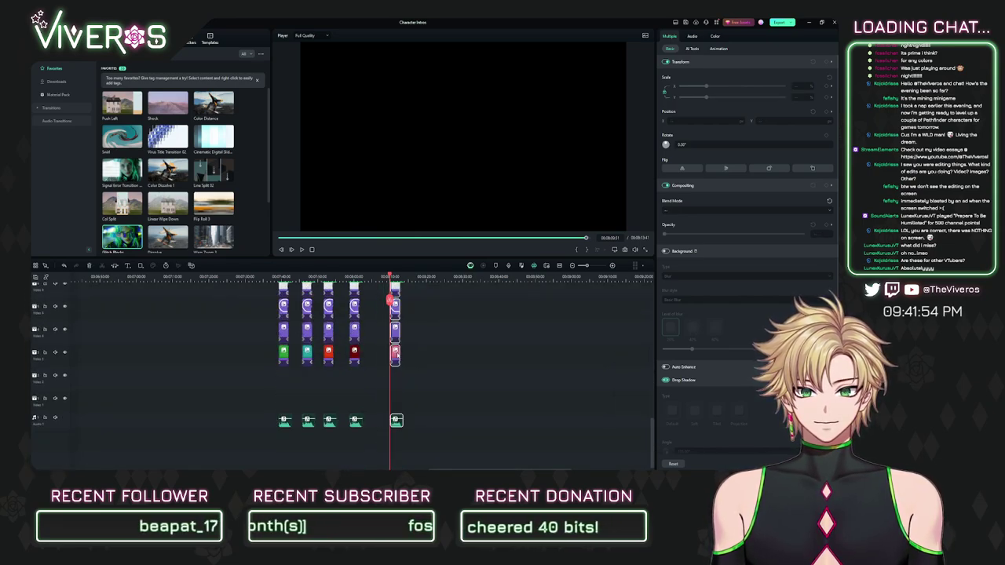
left_click_drag(398, 355, 383, 356)
scroll(414, 360, "up", 3)
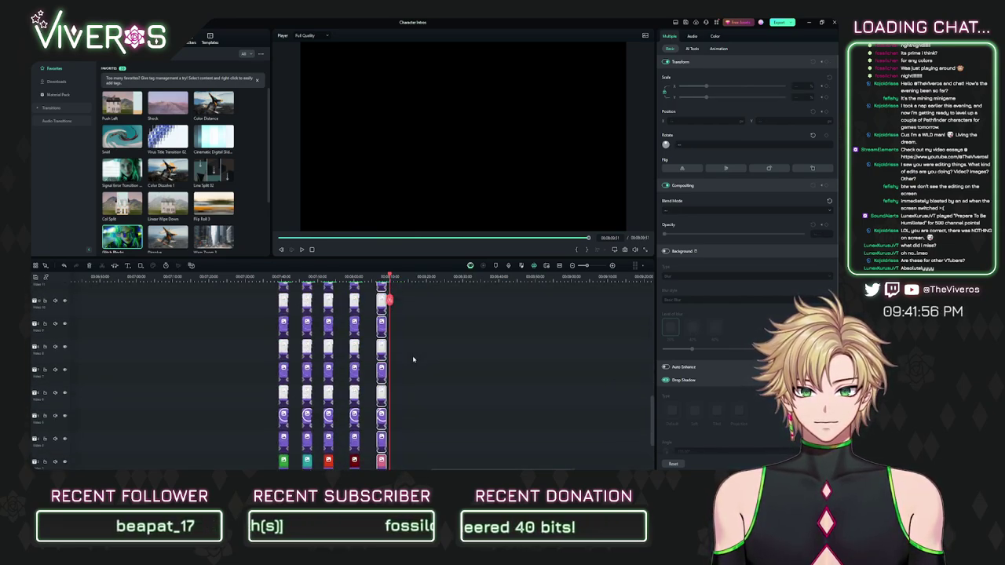
scroll(418, 369, "up", 4)
scroll(438, 344, "left", 3)
left_click(462, 343)
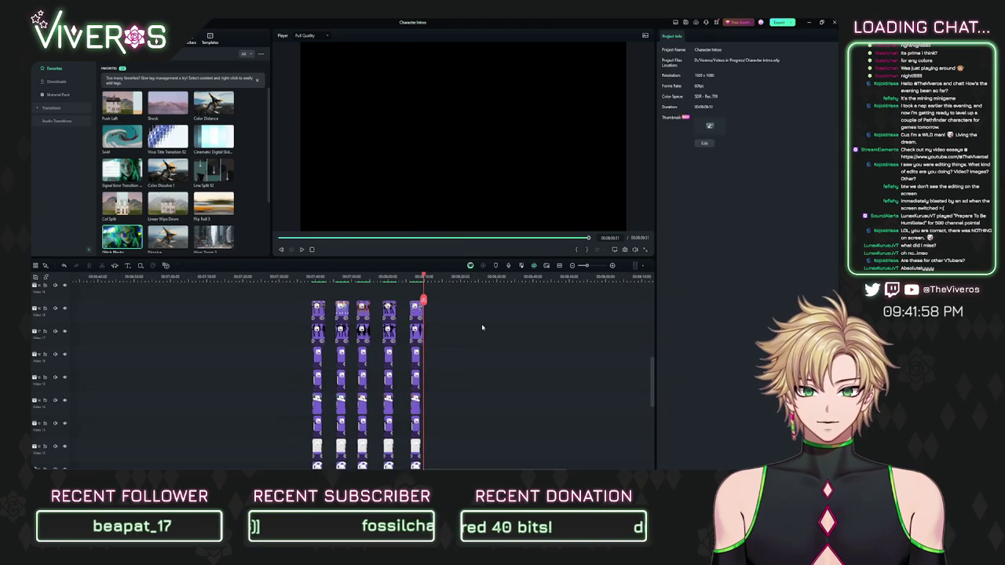
Step: Duplicate the complete green-background intro with its audio at the end of the timeline, after the Ultimate Ninja intro
left_click_drag(302, 288, 324, 431)
scroll(321, 419, "down", 4)
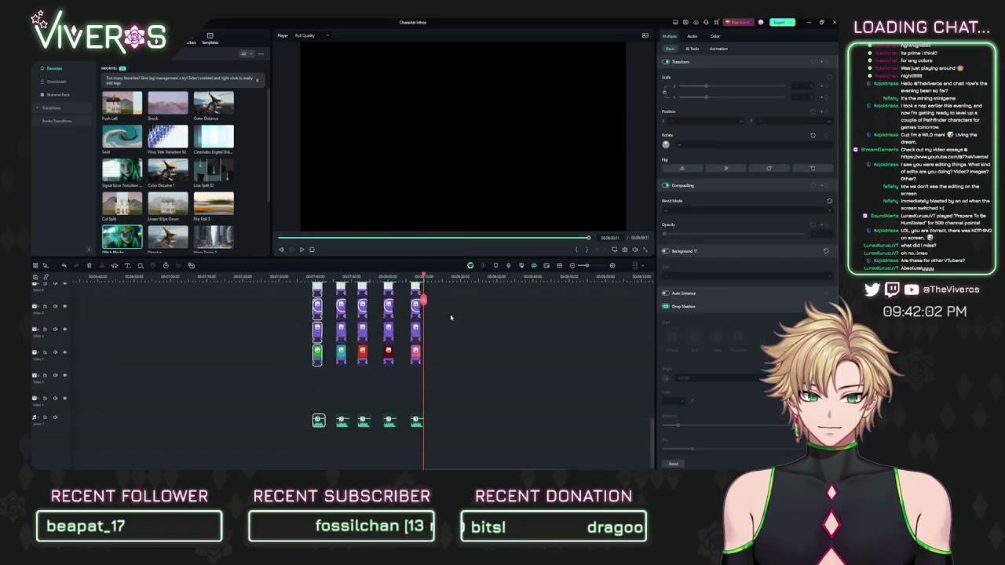
left_click(444, 278)
key("ctrl+v")
left_click_drag(400, 306, 774, 355)
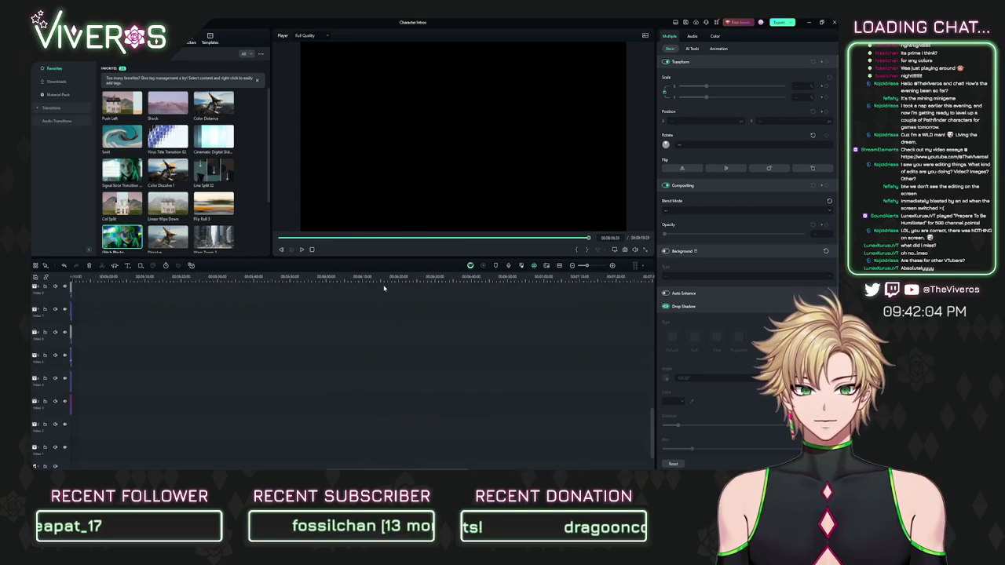
scroll(384, 289, "right", 10)
left_click(572, 277)
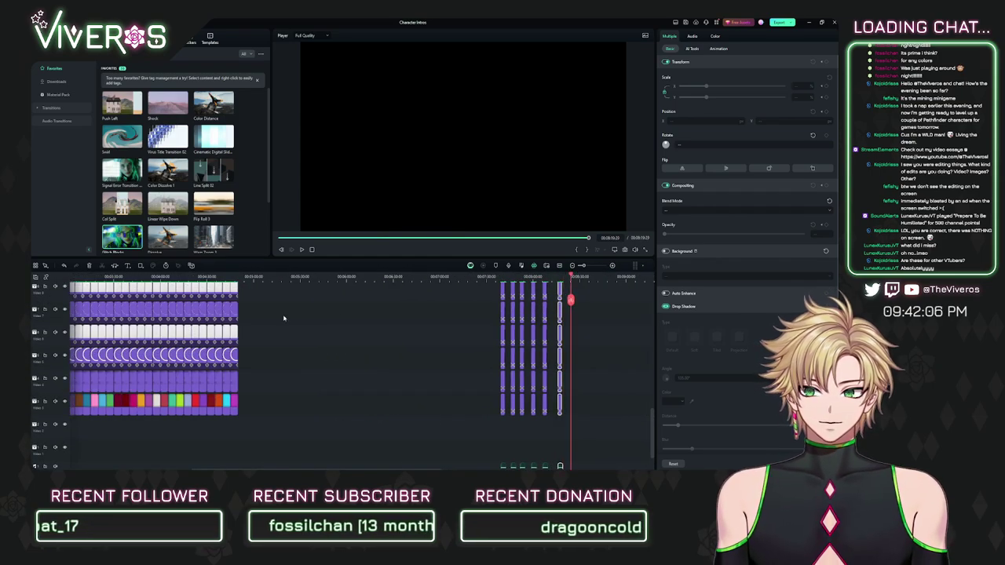
Step: Search the long block of earlier intros for the Ultimate Rebel Leader intro
left_click_drag(189, 303, 310, 323)
left_click(223, 277)
scroll(472, 340, "up", 1)
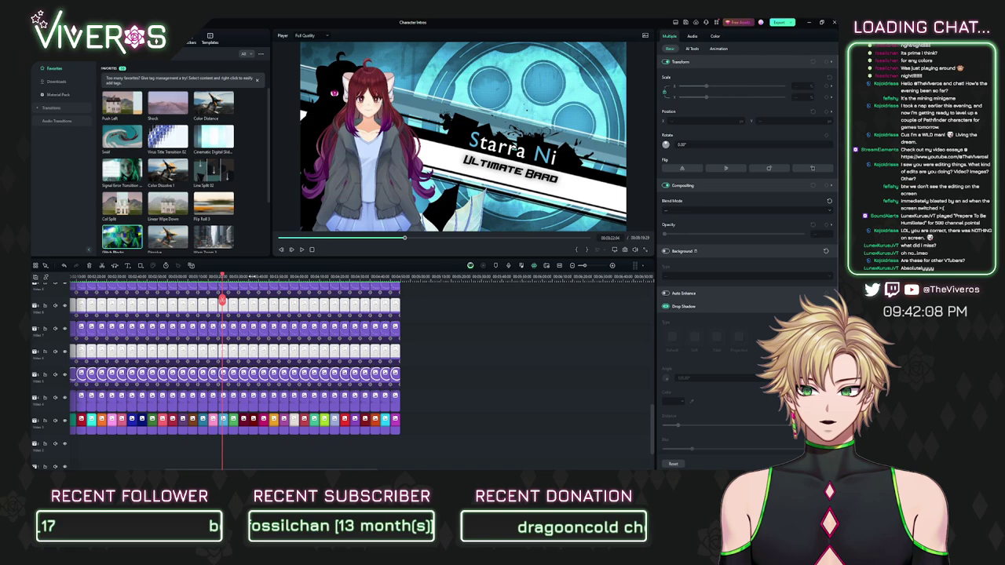
left_click_drag(476, 340, 568, 369)
scroll(341, 322, "up", 4)
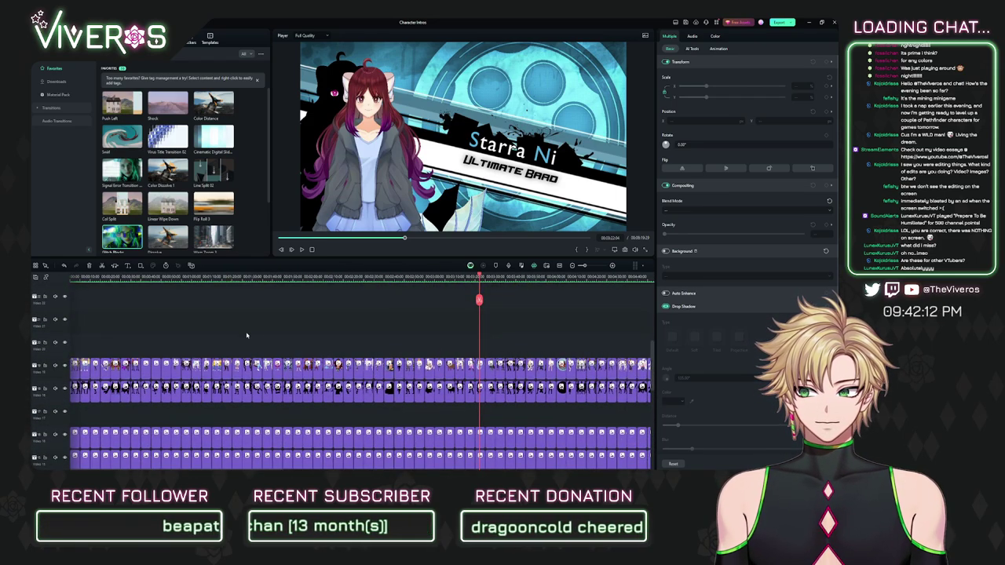
scroll(538, 300, "down", 2)
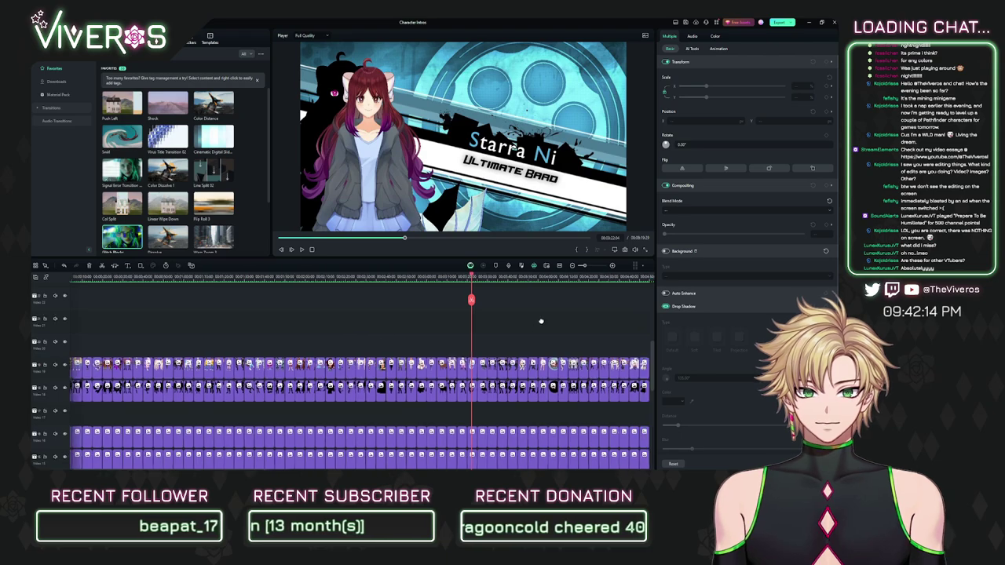
left_click(538, 301)
scroll(424, 322, "up", 3)
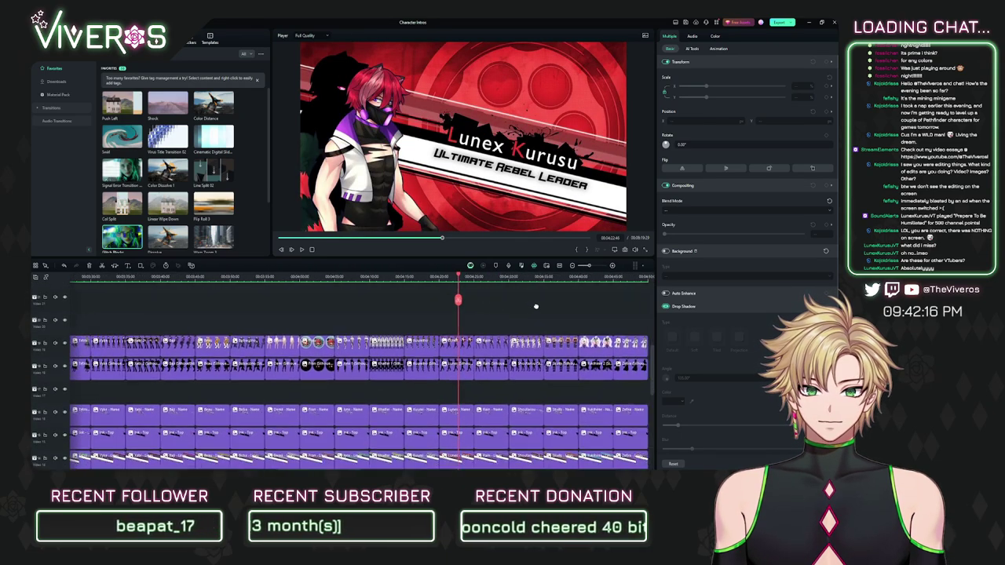
Step: Copy all layers of the Ultimate Rebel Leader intro and paste them after the duplicated green intro at the timeline's end
left_click_drag(425, 321, 443, 430)
scroll(446, 431, "down", 6)
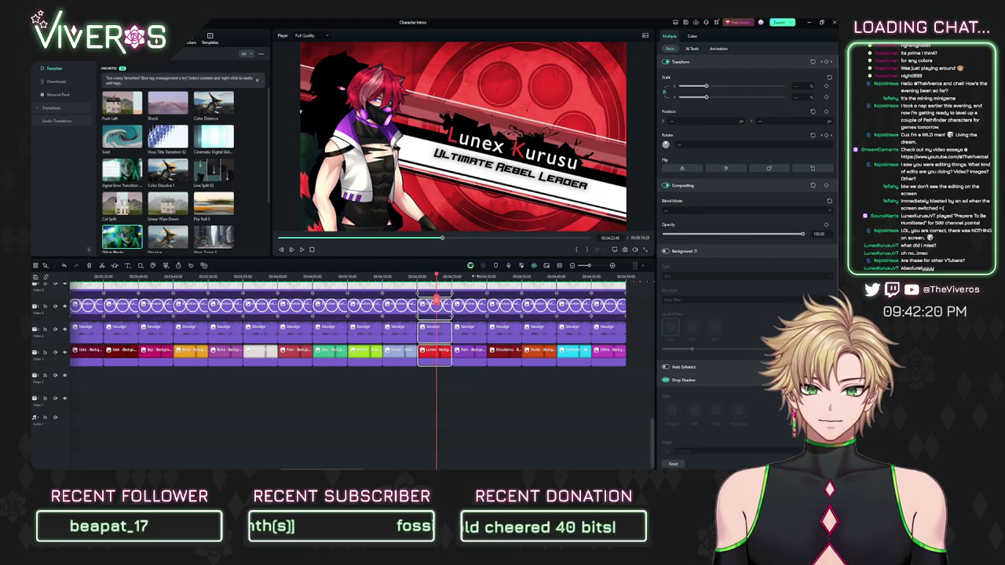
scroll(413, 344, "down", 8)
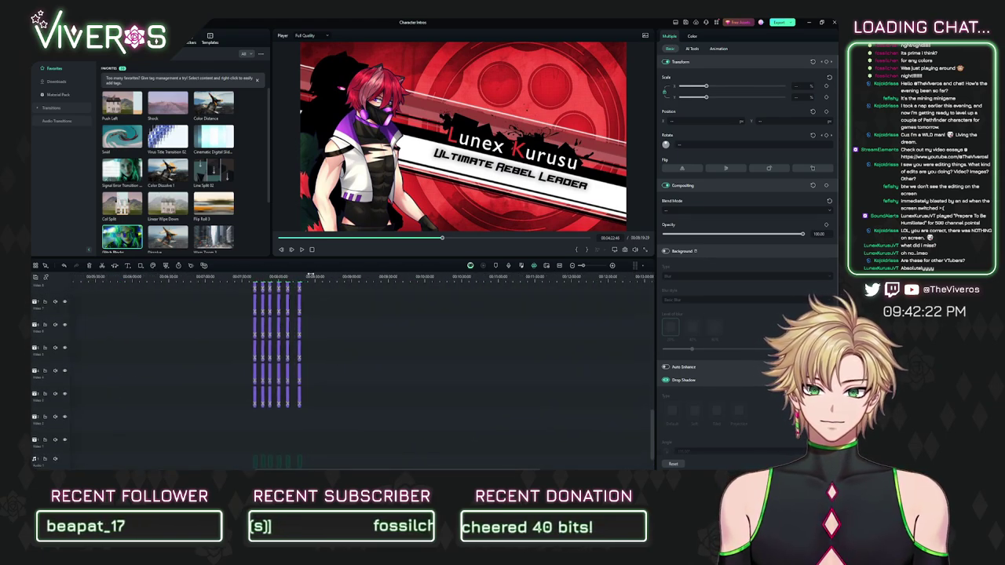
left_click(318, 308)
scroll(322, 306, "up", 6)
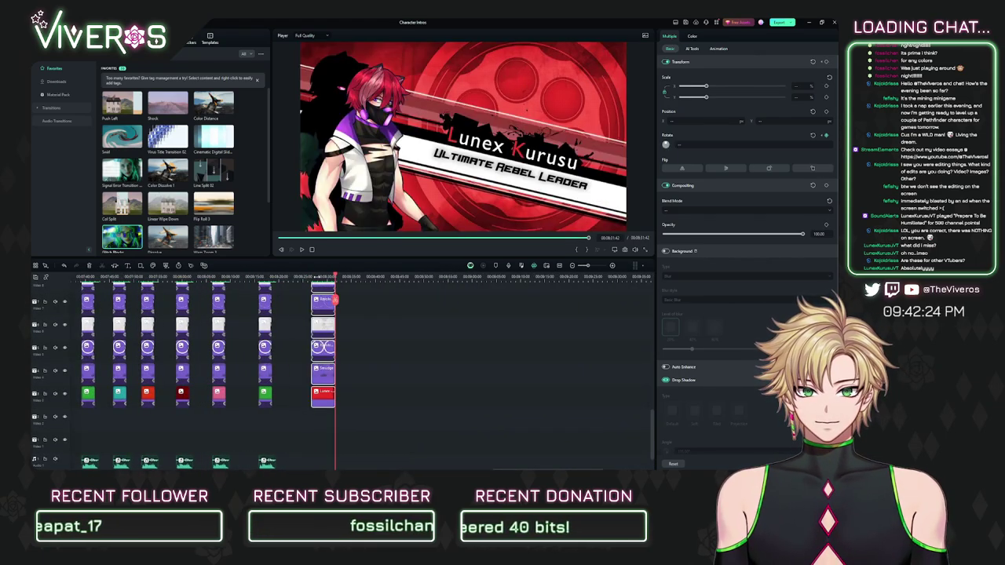
Step: Move the pasted Rebel Leader character and silhouette clips down one track to match the tracks of the neighbouring intros
scroll(382, 344, "up", 5)
scroll(379, 342, "up", 5)
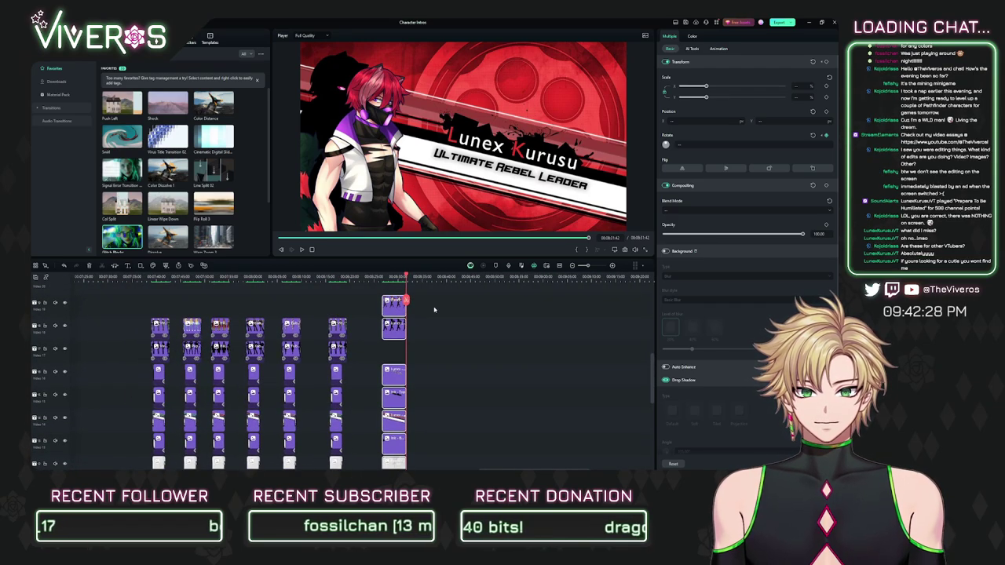
left_click_drag(434, 310, 395, 335)
left_click_drag(395, 326, 395, 342)
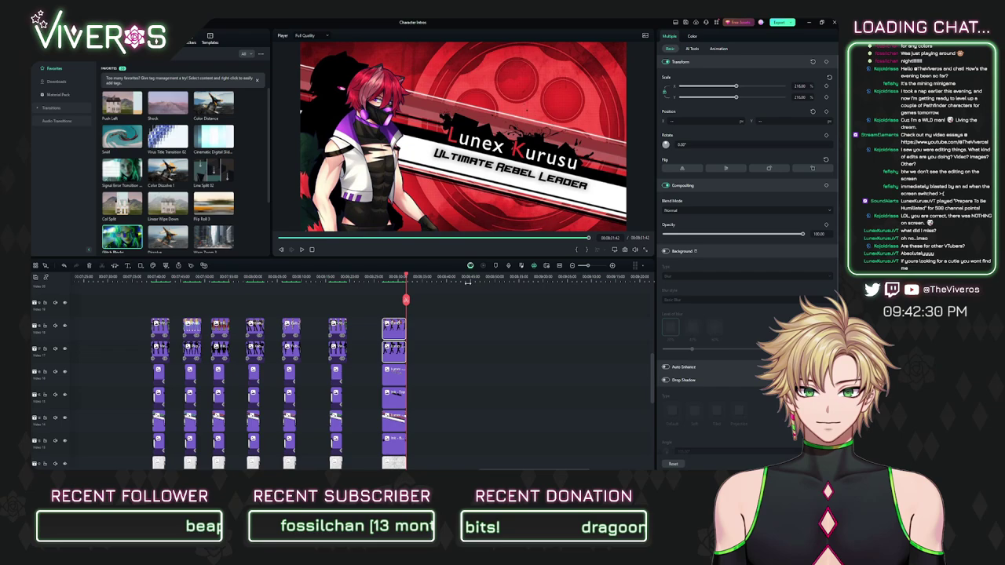
Step: Shift the whole pasted Rebel Leader intro later to widen the gap after the duplicated green intro
left_click_drag(468, 283, 437, 441)
left_click_drag(431, 352, 457, 351)
left_click_drag(326, 335, 423, 372)
left_click(432, 387)
left_click_drag(438, 278, 523, 288)
left_click_drag(569, 330, 460, 304)
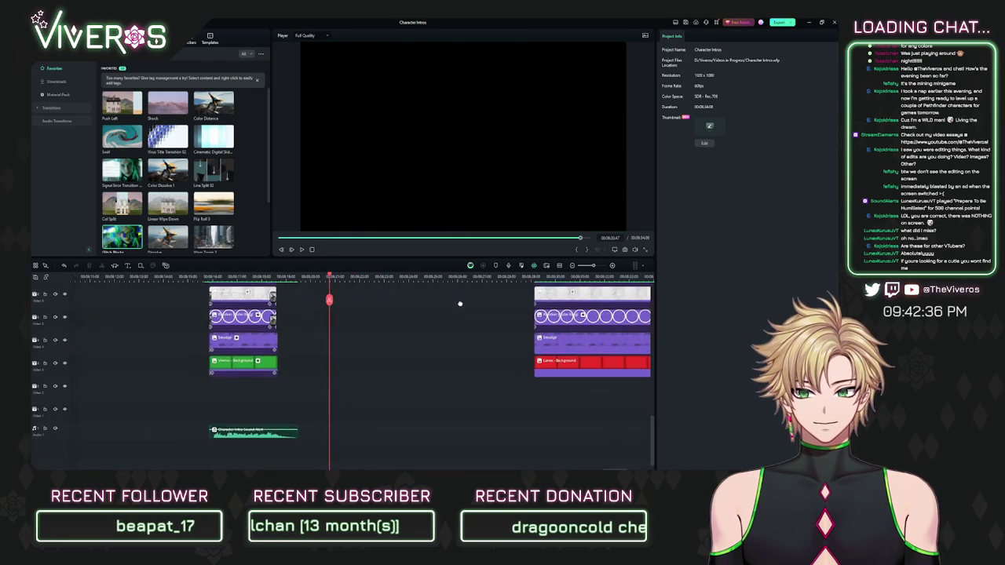
Step: Move the green background into the gap on Video 4 and the red background beneath it on Video 3, trimmed to the same length
left_click_drag(252, 362, 361, 336)
left_click_drag(648, 362, 390, 371)
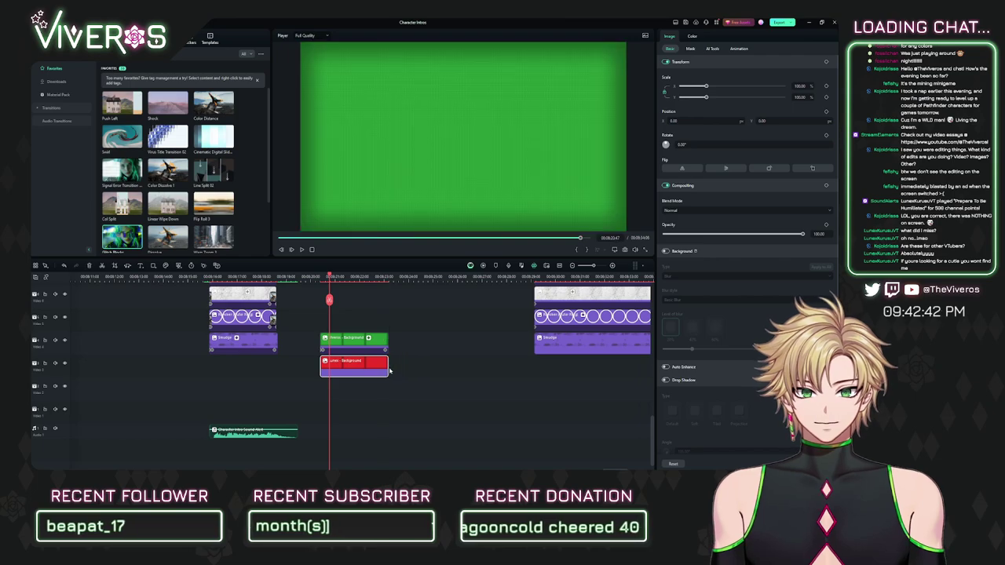
Step: Fade in the red background with opacity 0 at its start and a 100 opacity keyframe aligned with the green clip's first inner keyframe
mouse_move(353, 277)
left_mouse_down()
mouse_move(427, 308)
mouse_move(366, 279)
left_mouse_up()
scroll(426, 307, "left", 1)
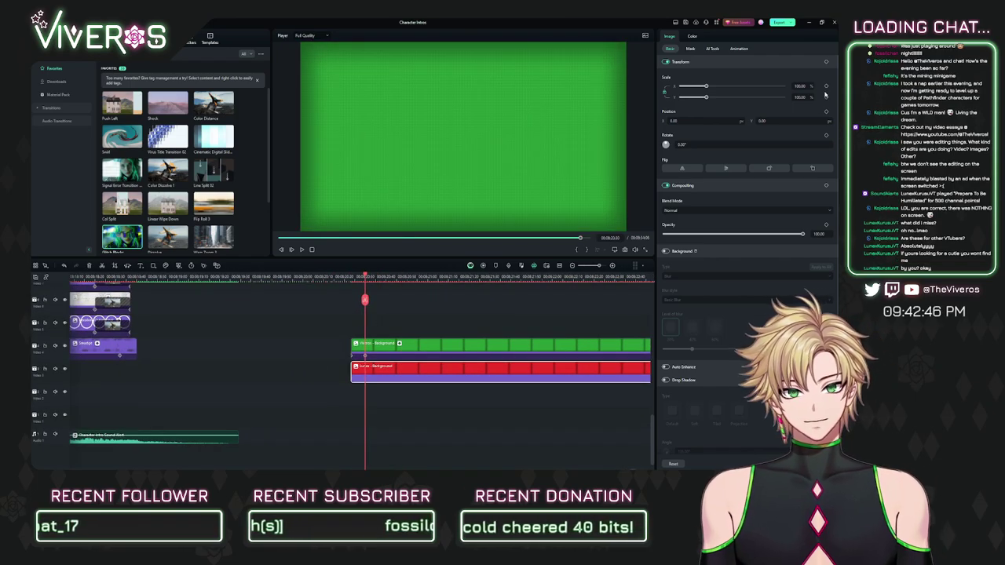
left_click(826, 225)
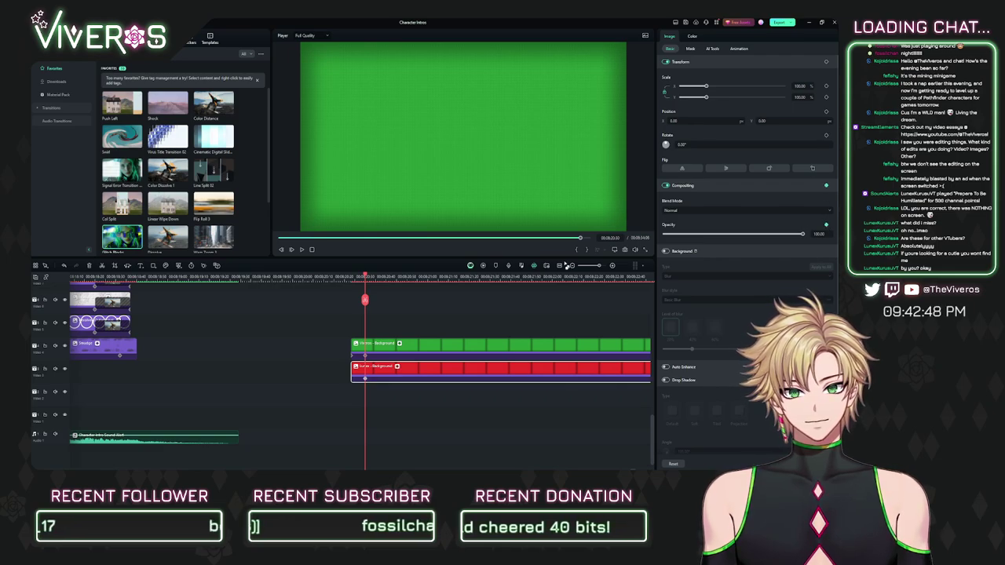
left_click_drag(367, 274, 351, 275)
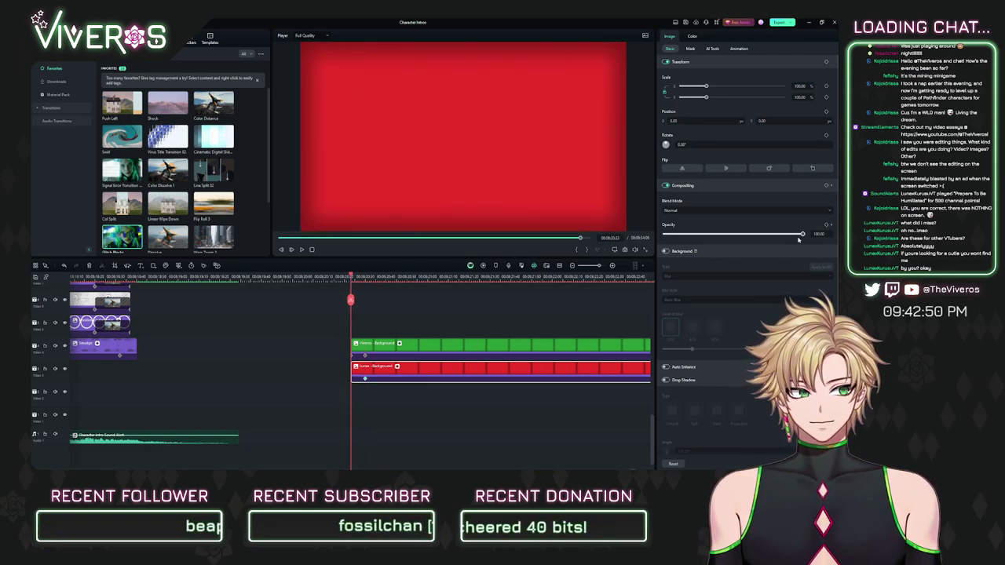
left_click_drag(802, 234, 665, 234)
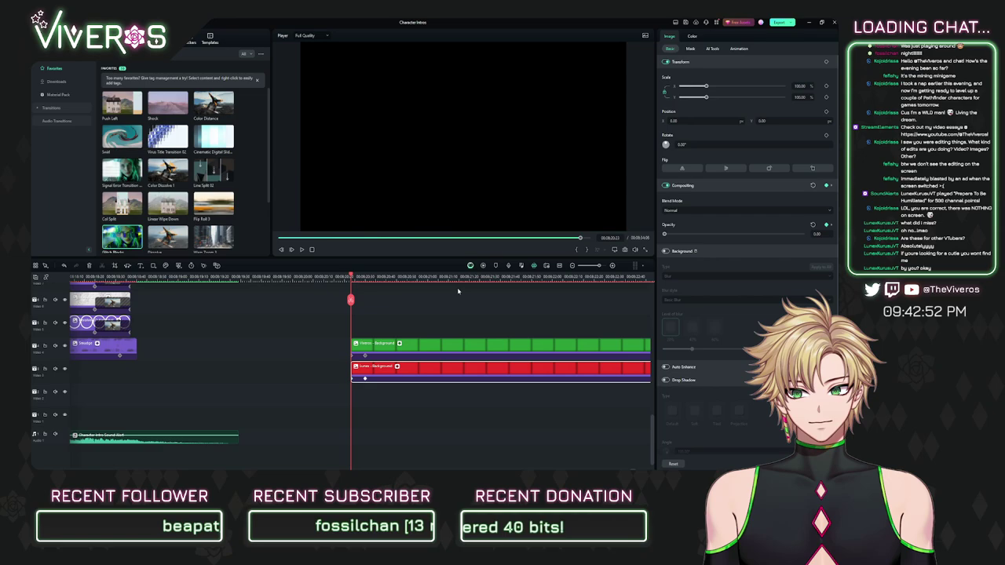
Step: Add a 100 opacity keyframe near the red background's end, aligned with the green clip's keyframe
scroll(361, 322, "right", 5)
scroll(360, 322, "down", 1)
left_click(368, 279)
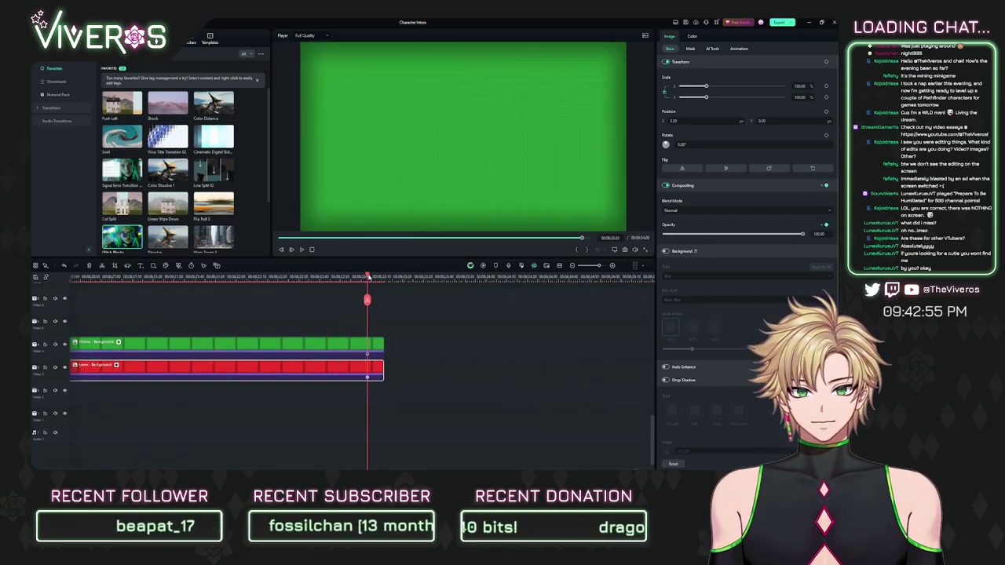
Step: Fade out the red background by setting its opacity to 0 at the end of the clip
left_click_drag(367, 279, 384, 281)
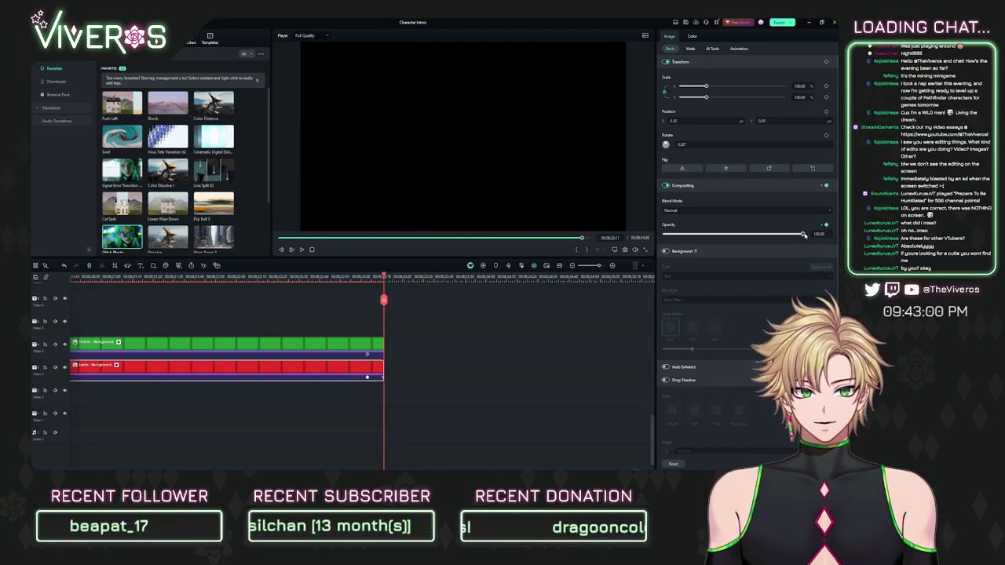
left_click_drag(804, 234, 419, 242)
left_click(409, 347)
Step: Delete the green background clip and move the red background on Video 3 beneath the duplicated intro's other layers
left_click(310, 343)
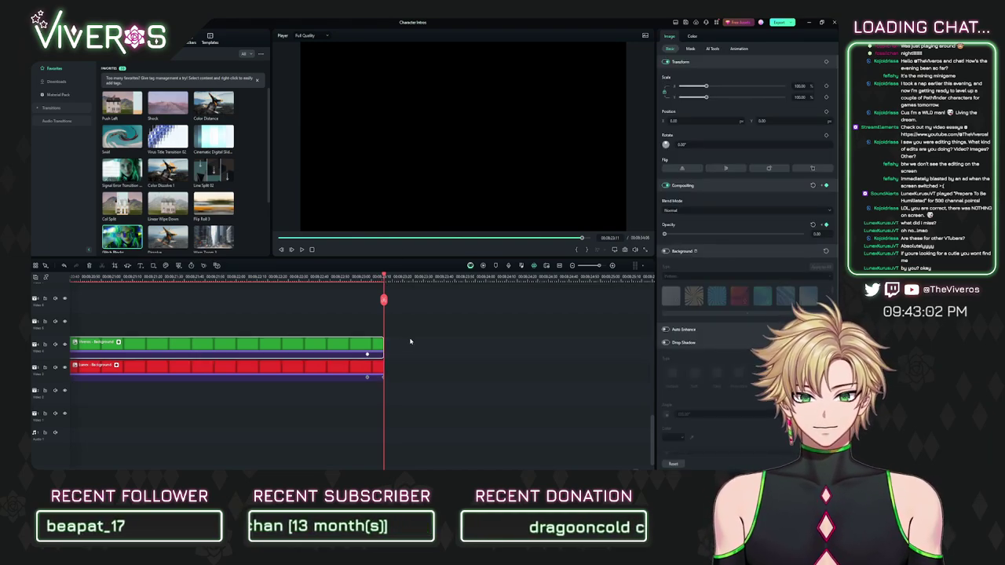
key("Delete")
scroll(226, 313, "down", 3)
scroll(226, 312, "up", 3)
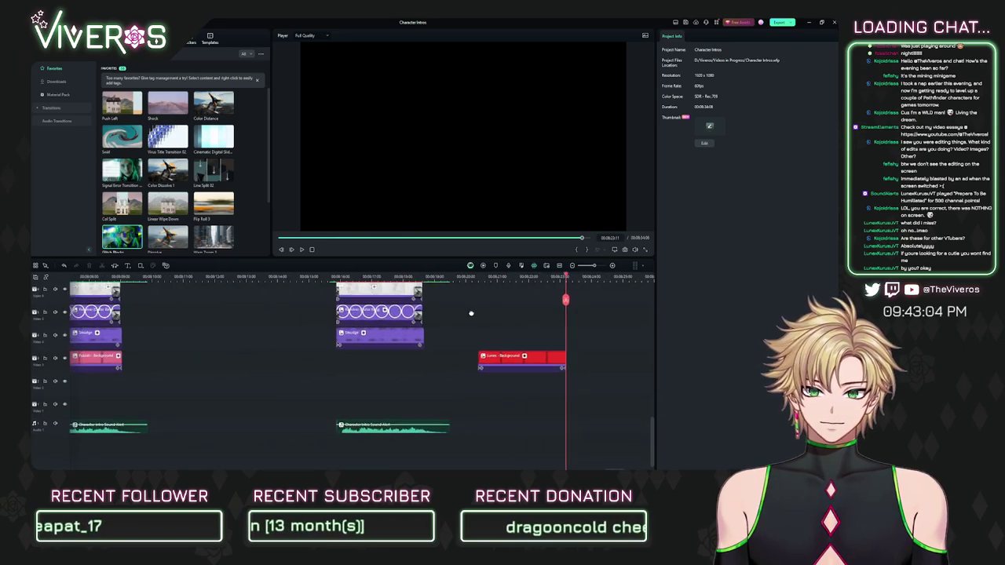
left_click_drag(514, 355, 373, 356)
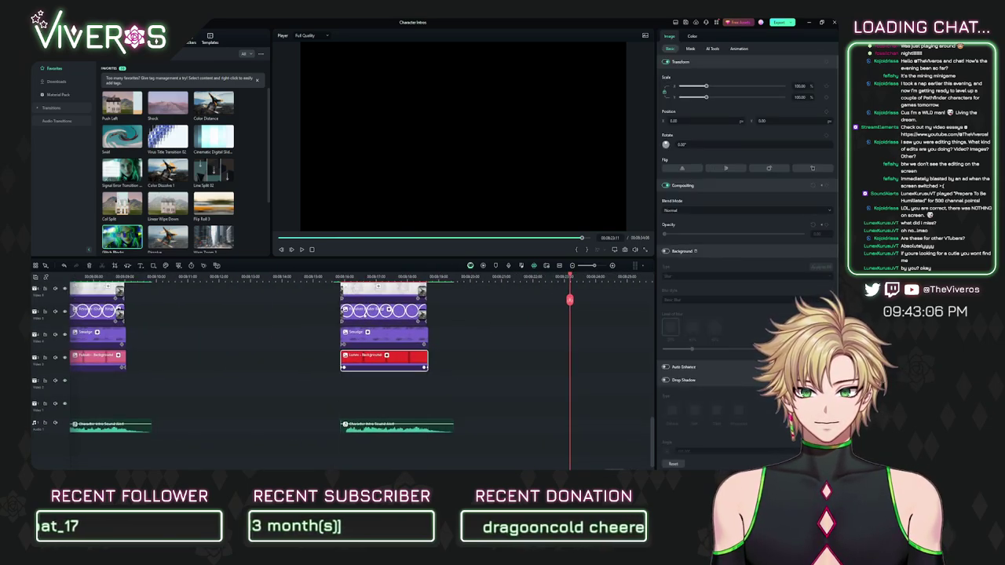
Step: Scrub through the opening of the duplicated intro to check the new red background
left_click(340, 280)
scroll(340, 280, "up", 3)
scroll(341, 280, "down", 1)
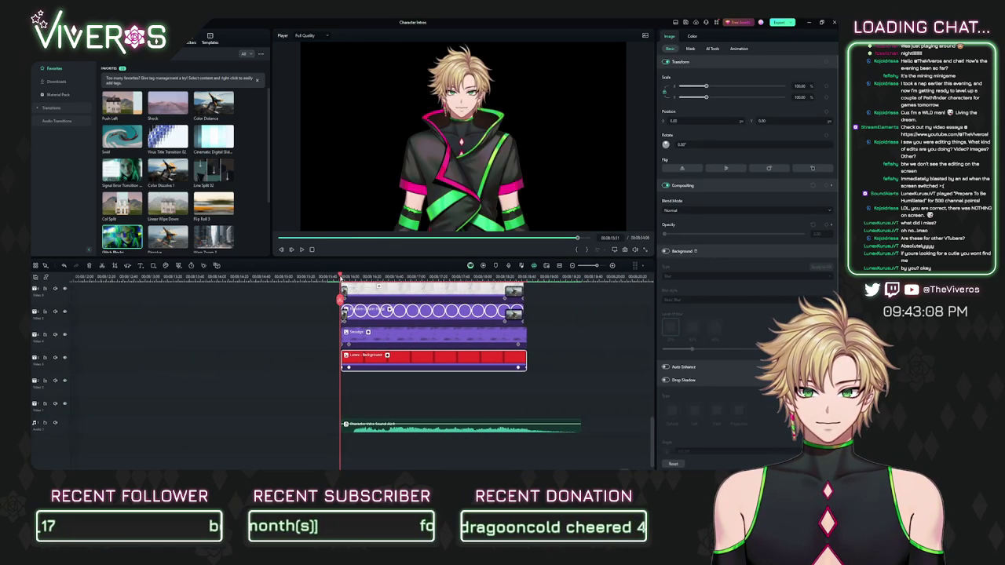
left_click_drag(341, 279, 391, 278)
scroll(557, 356, "up", 3)
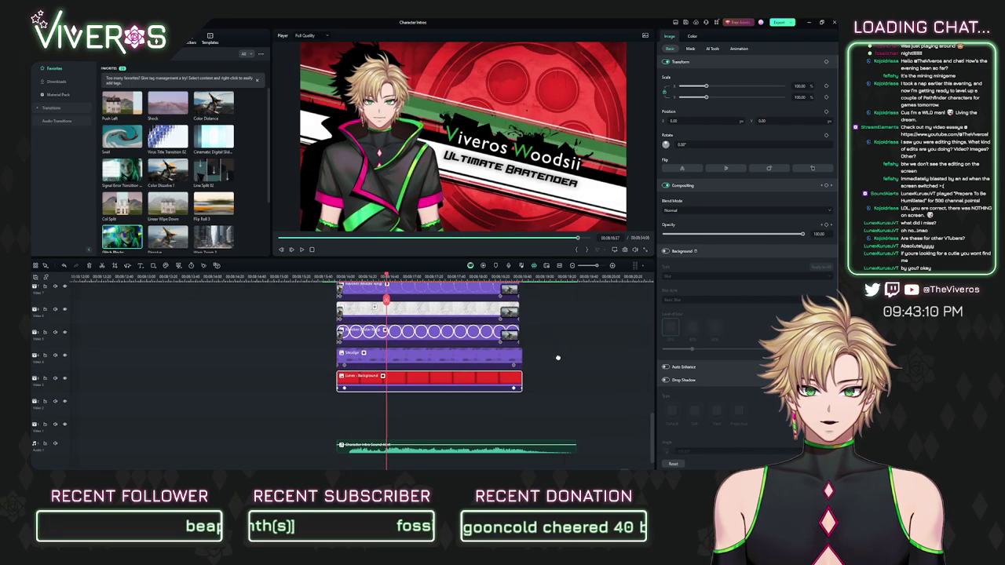
Step: Compare the duplicated intro's stacked layers with the earlier pink intro and examine its stripes, ink and name layers
scroll(542, 364, "right", 2)
scroll(517, 350, "down", 2)
scroll(516, 324, "left", 5)
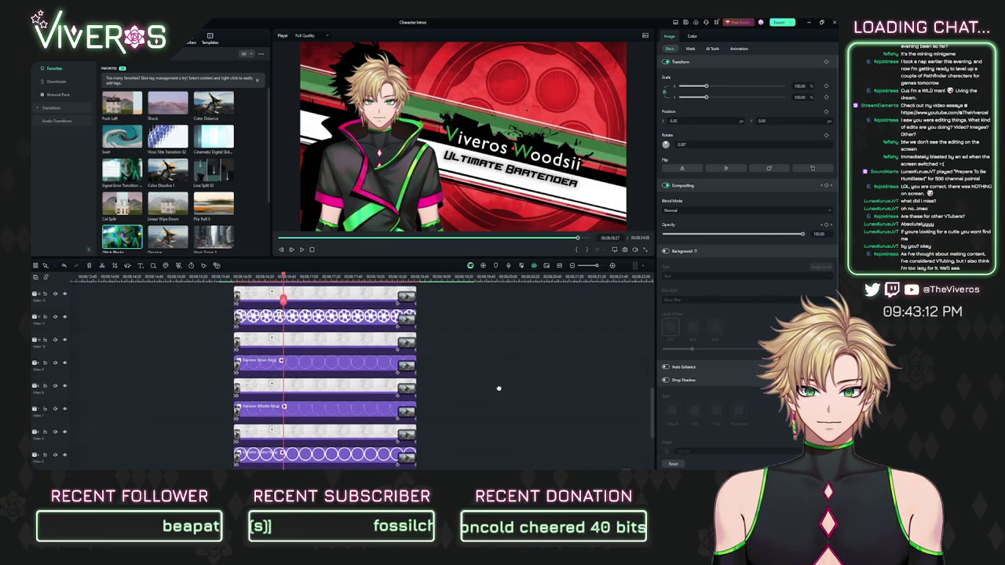
scroll(492, 323, "right", 5)
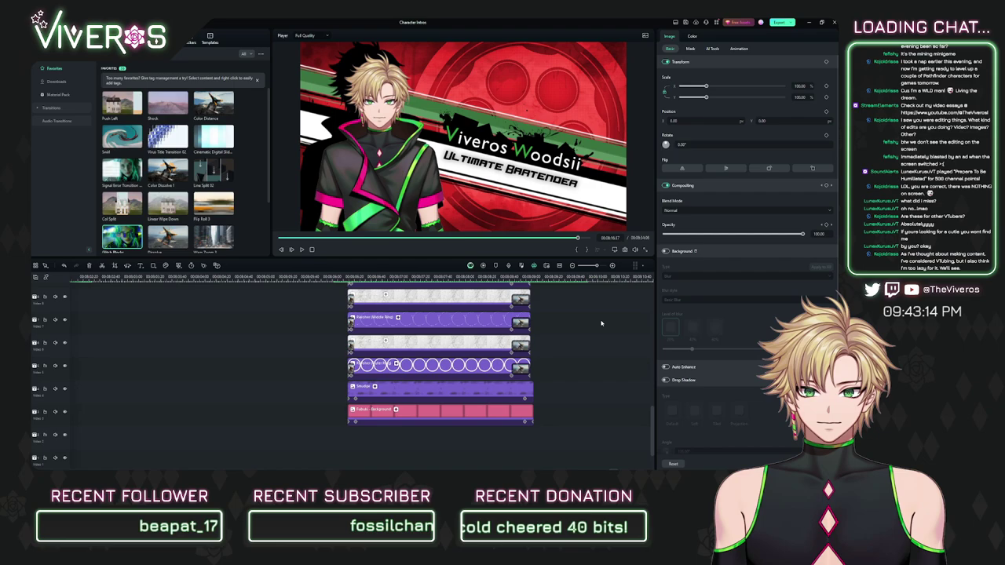
scroll(550, 322, "down", 2)
left_click_drag(578, 322, 544, 323)
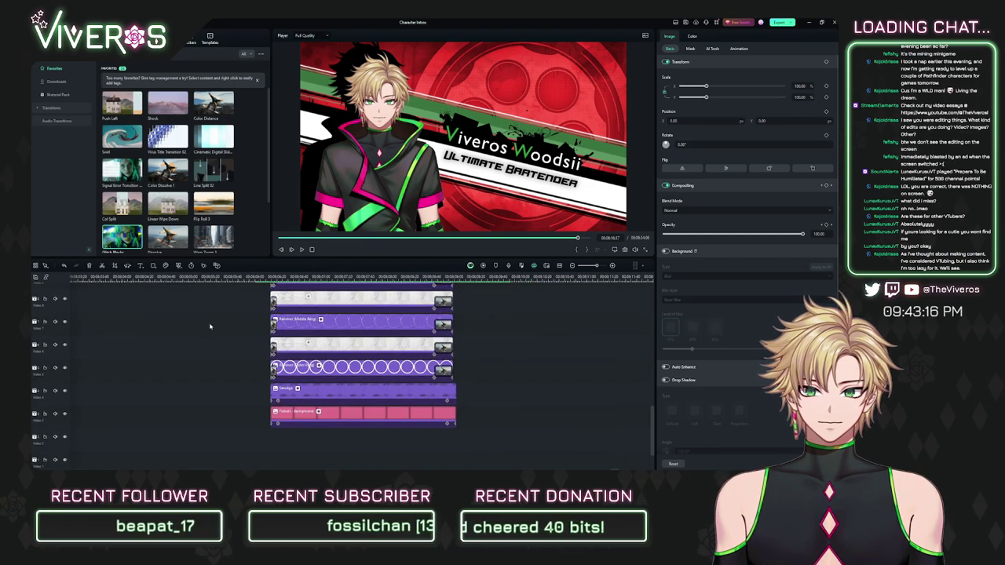
left_click_drag(210, 326, 316, 319)
left_click_drag(478, 313, 343, 334)
left_click_drag(637, 328, 197, 355)
left_click_drag(325, 351, 219, 377)
scroll(219, 377, "right", 3)
scroll(188, 336, "down", 2)
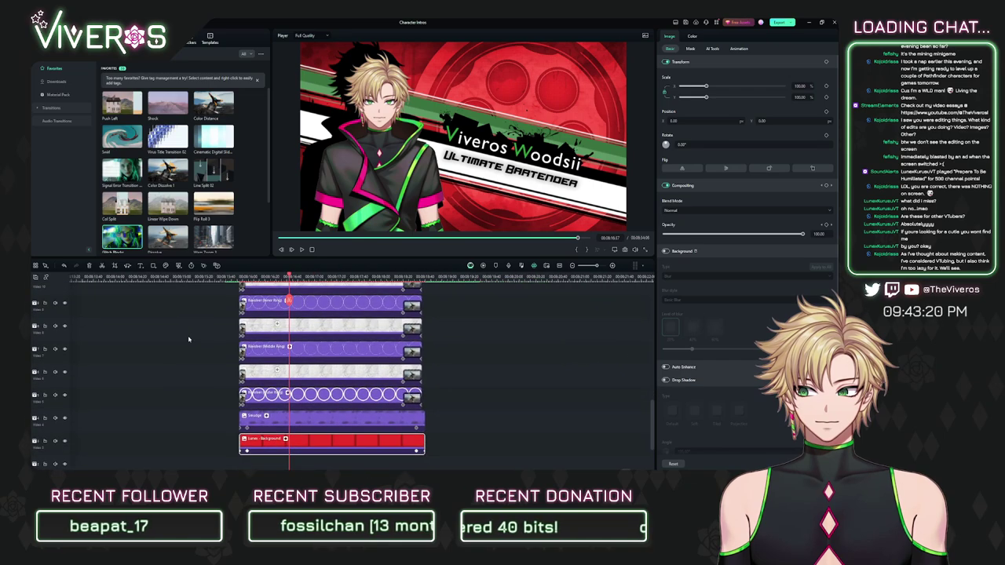
scroll(516, 366, "down", 1)
scroll(515, 366, "left", 2)
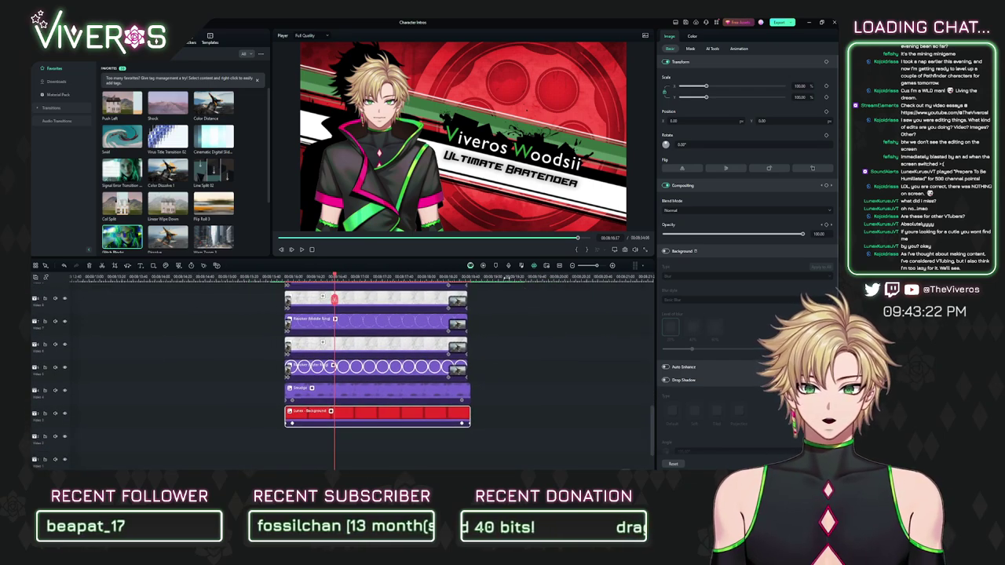
scroll(467, 301, "down", 2)
scroll(466, 302, "up", 5)
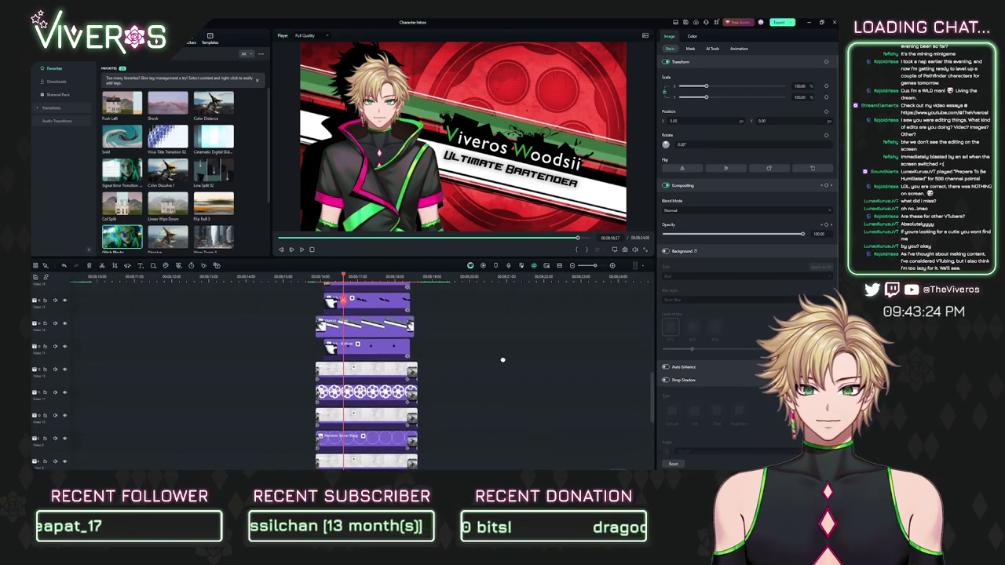
scroll(429, 341, "right", 1)
left_click(303, 276)
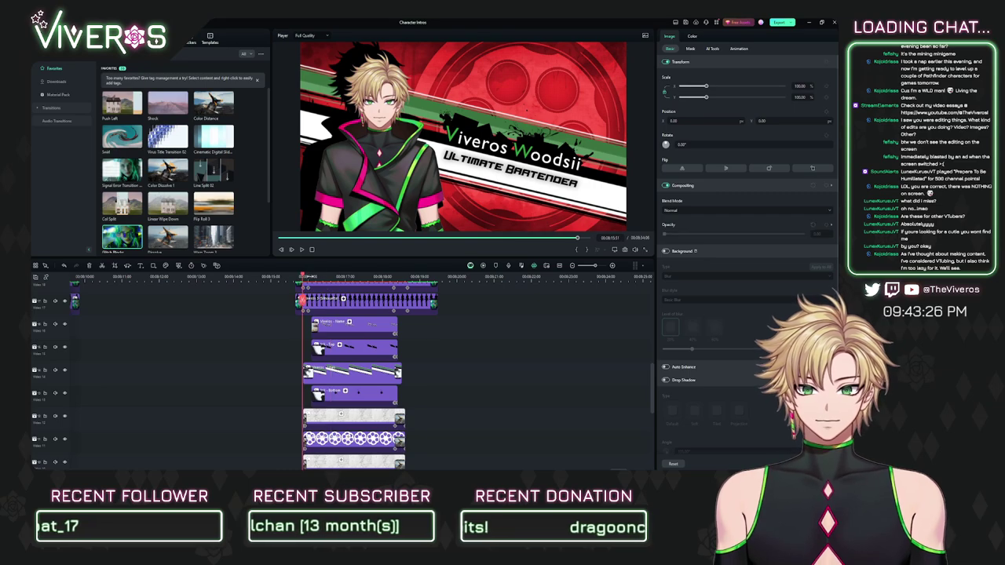
scroll(299, 338, "up", 5)
scroll(297, 339, "down", 5)
scroll(297, 339, "down", 2)
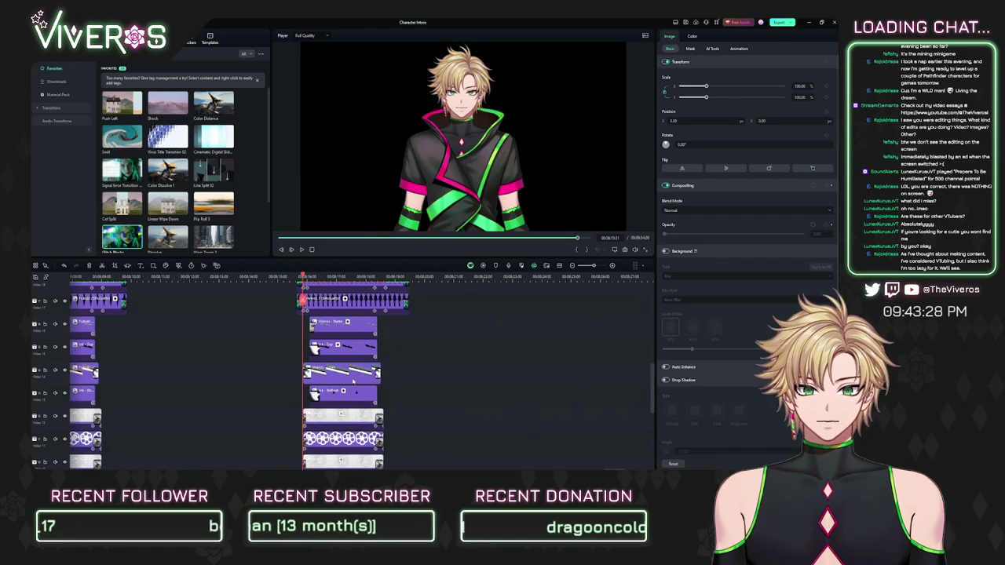
Step: Move the green stripes into the gap on Video 14 and the red stripes above them on Video 15, trimmed to the same length
left_click_drag(338, 373, 493, 372)
scroll(426, 346, "right", 5)
left_click_drag(636, 373, 335, 348)
left_click(290, 277)
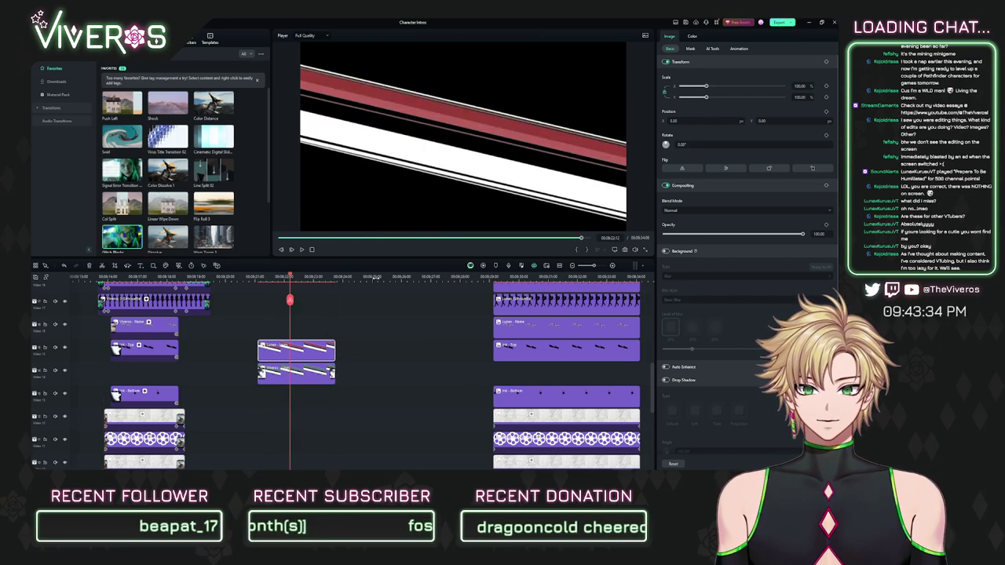
scroll(290, 276, "up", 3)
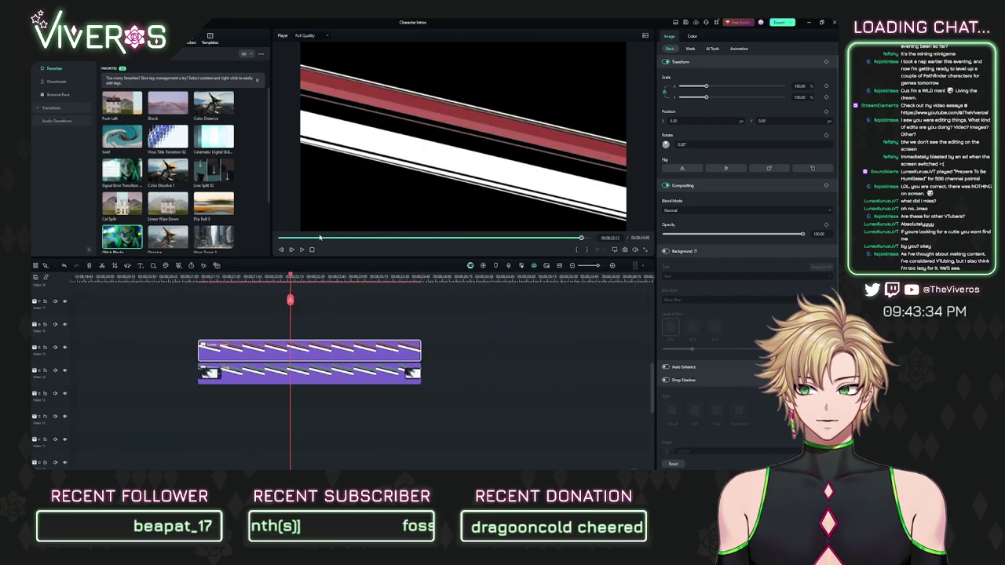
Step: Look through the downloaded and favorite transitions and examine the Rebel Leader intro's layers beside the stripe clips
left_click(57, 83)
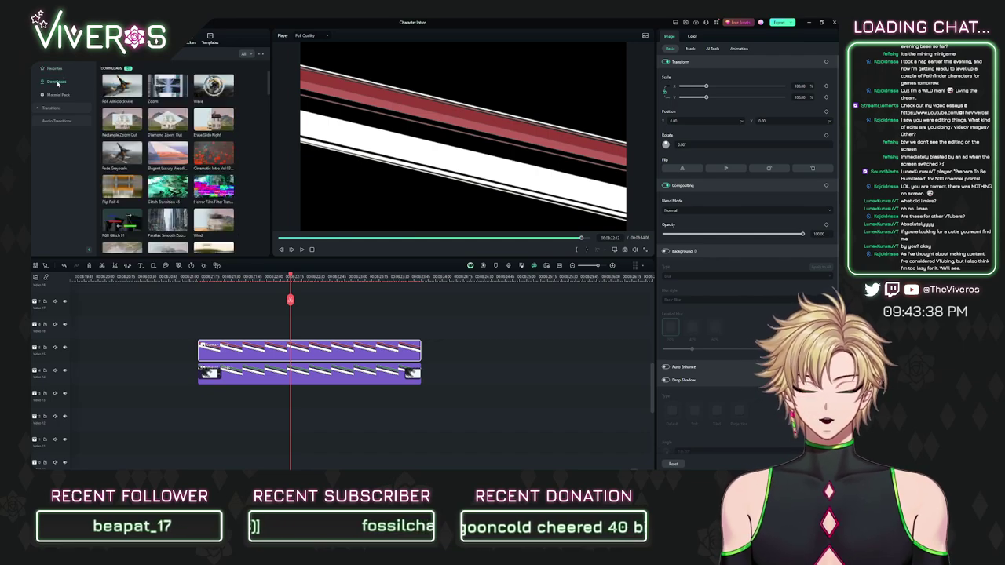
left_click(57, 69)
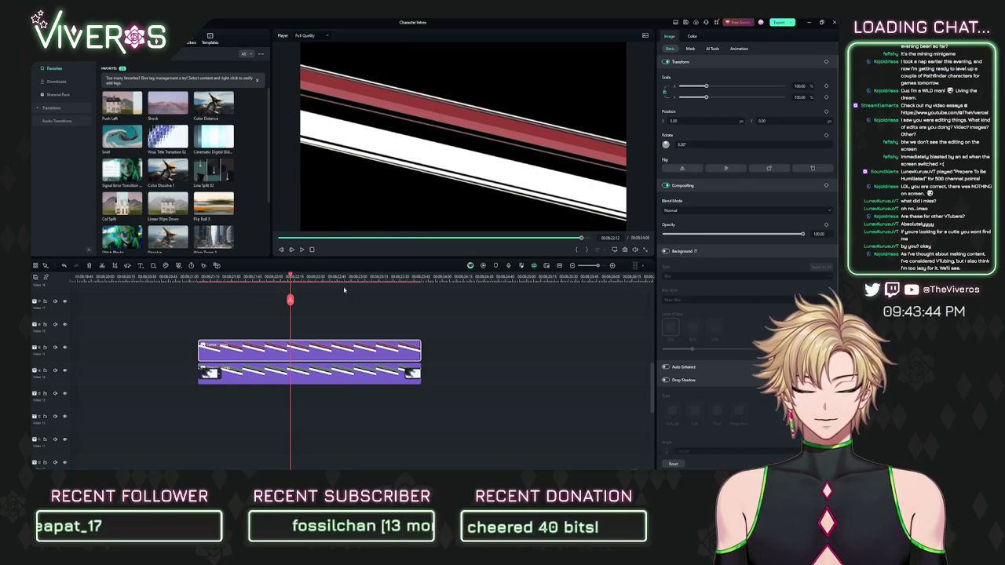
scroll(344, 290, "right", 10)
scroll(530, 289, "right", 5)
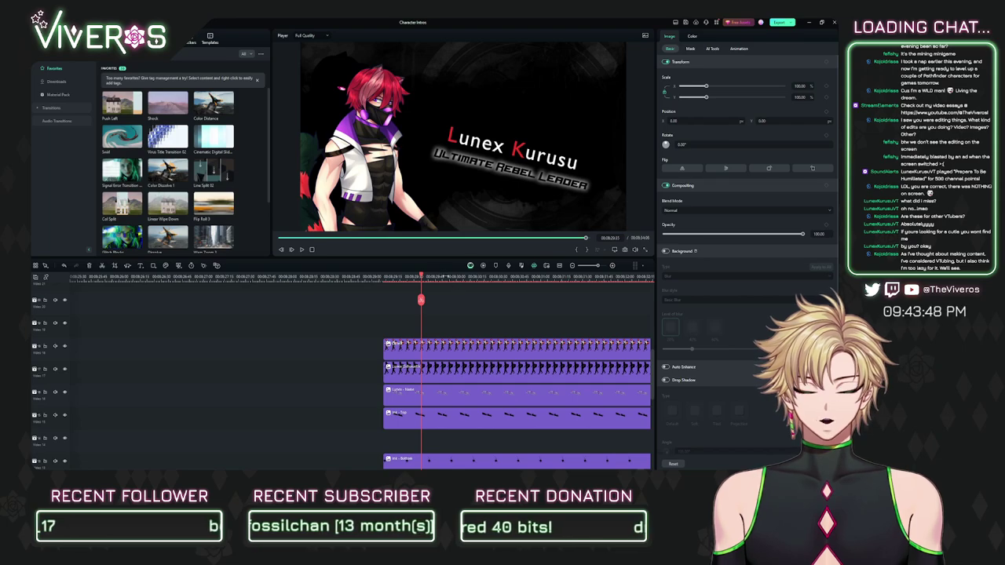
scroll(474, 291, "left", 1)
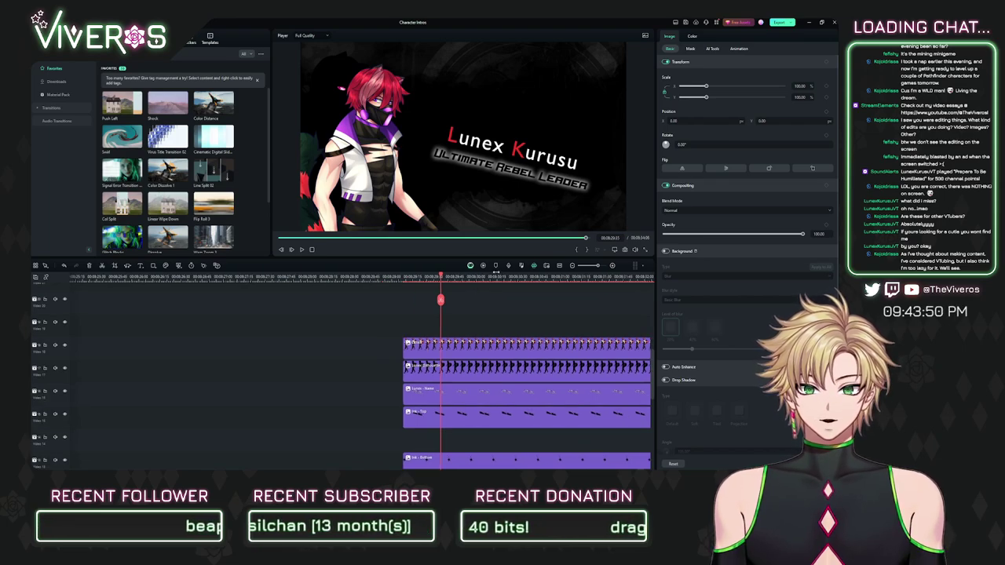
scroll(464, 285, "left", 15)
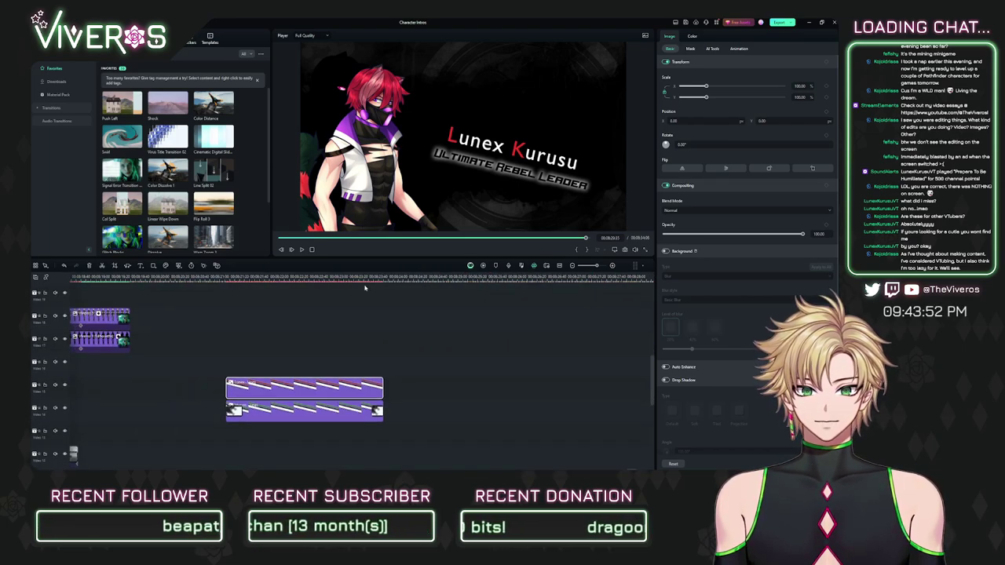
scroll(450, 315, "up", 2)
scroll(450, 314, "left", 8)
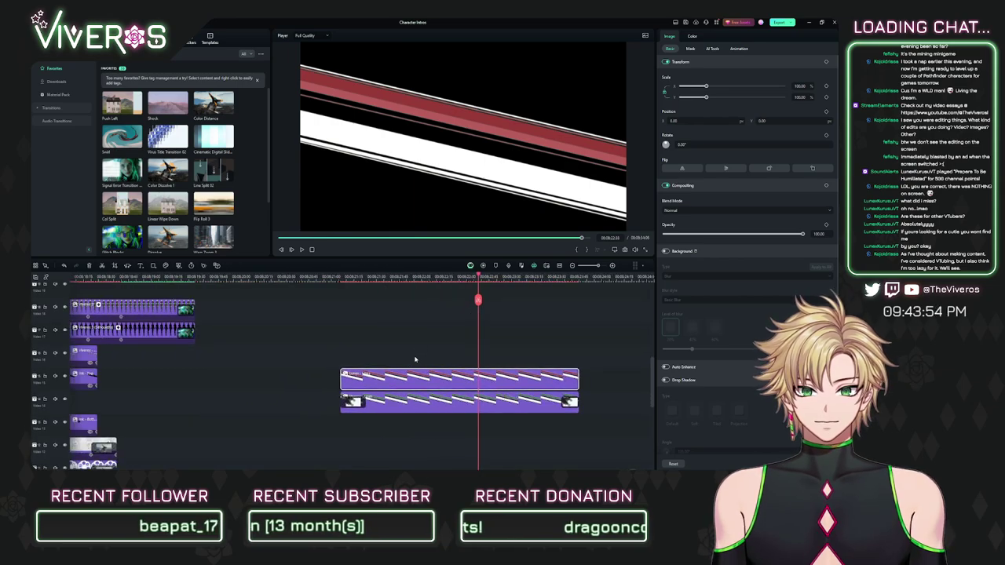
Step: Apply the downloaded Rustic Transition 4 to the end and start of the red stripes clip
left_click(69, 83)
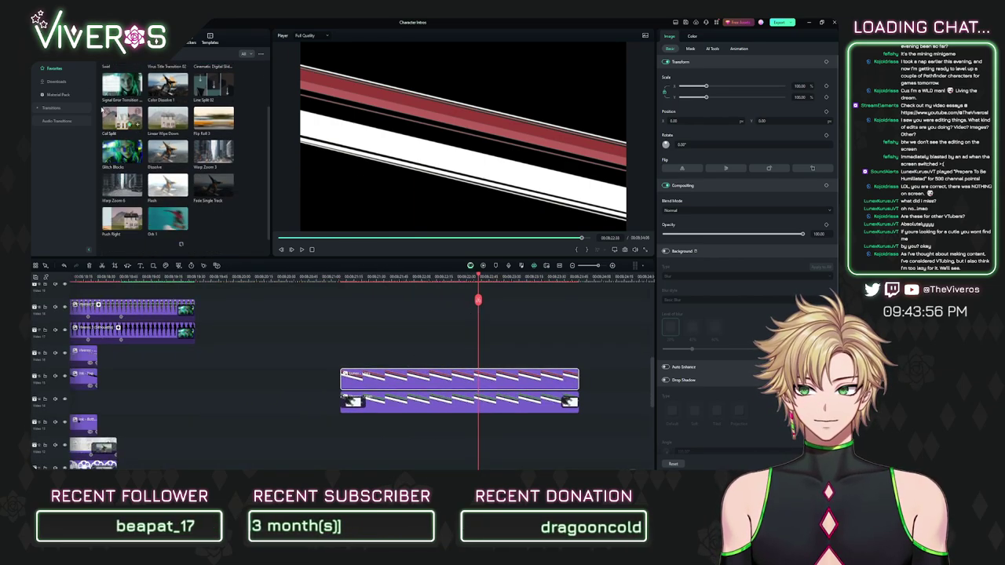
scroll(145, 141, "down", 4)
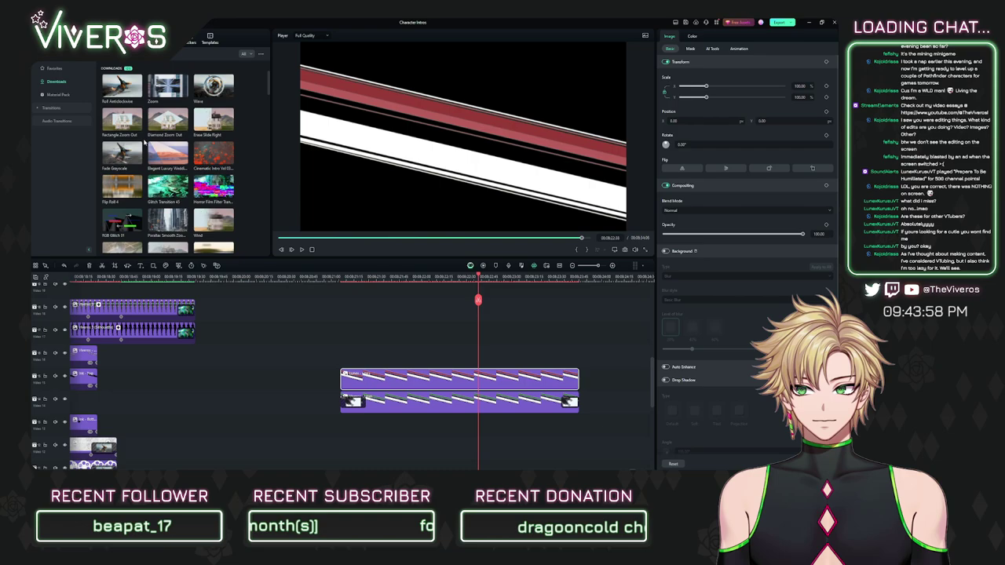
scroll(144, 142, "down", 5)
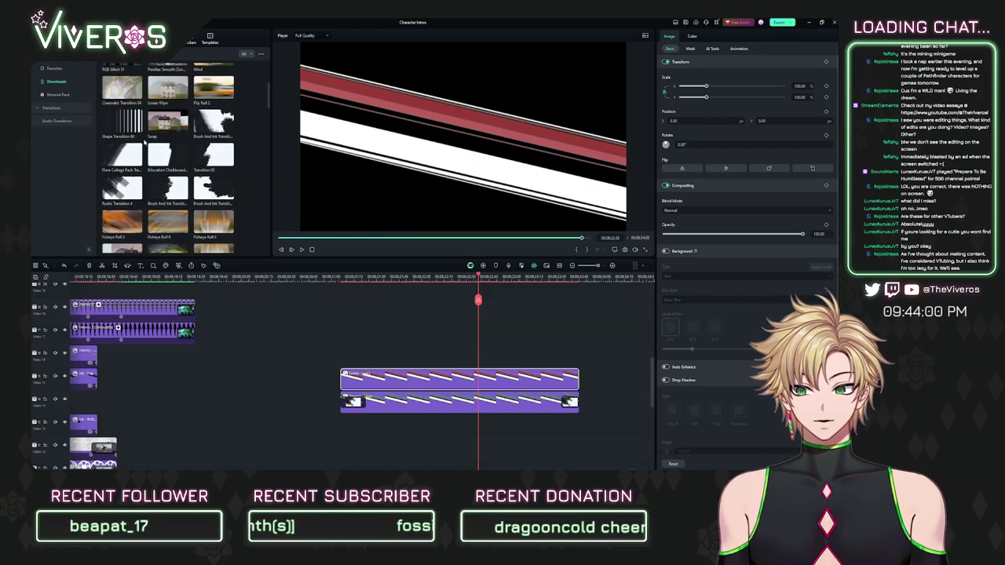
left_click_drag(122, 186, 567, 380)
left_click_drag(126, 187, 352, 377)
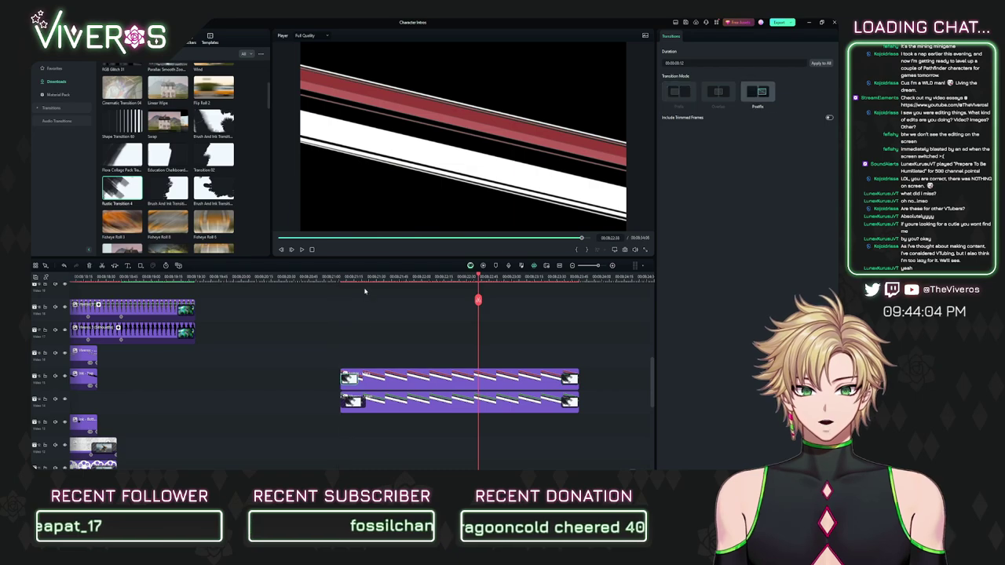
Step: Lengthen the red stripes' opening transition to 17 frames, matching the end of the green stripes' opening transition
left_click(361, 278)
scroll(369, 291, "up", 2)
left_click_drag(362, 289, 383, 289)
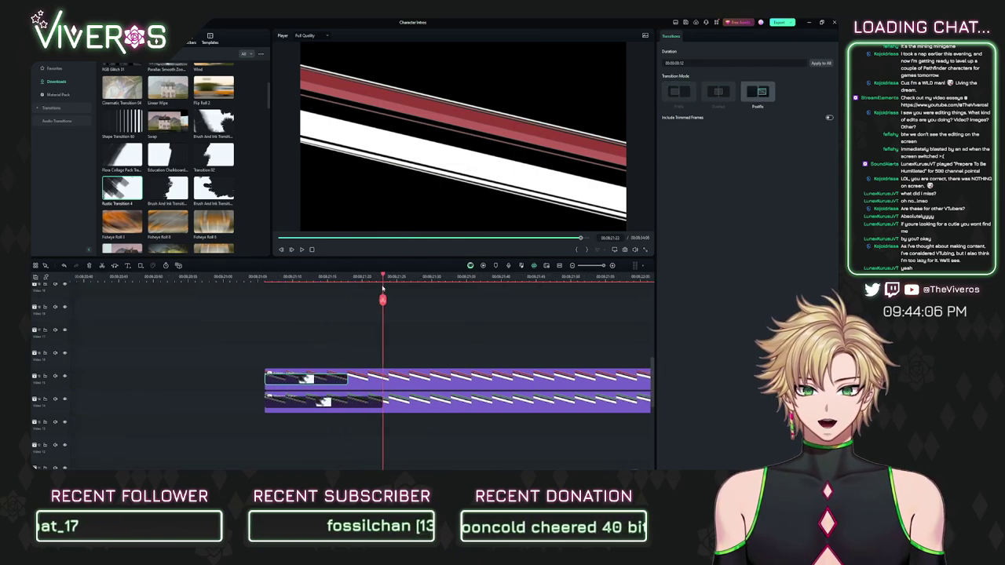
left_click_drag(346, 377, 383, 381)
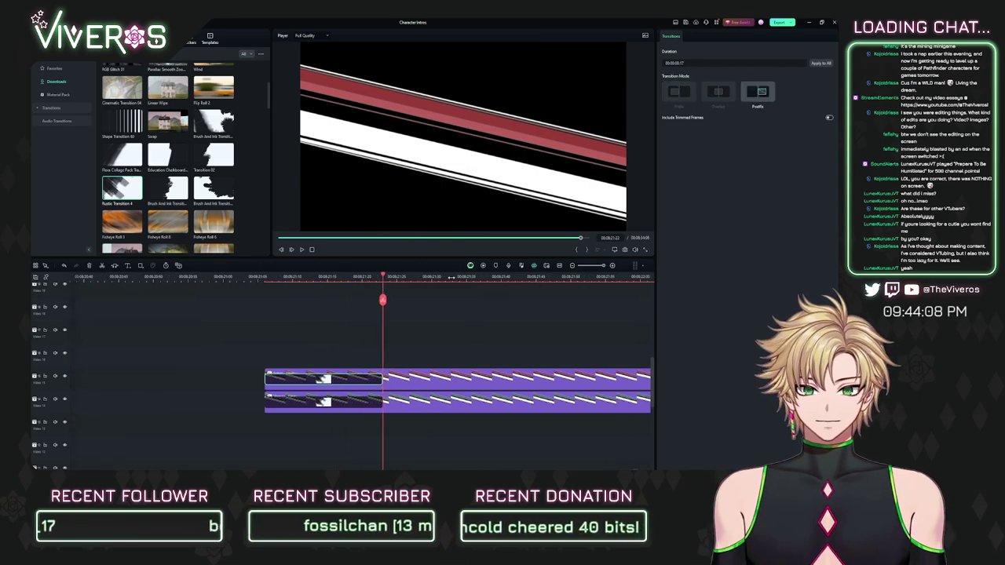
Step: Move the red stripes into the duplicated intro on Video 14 and scrub through the intro to check them
left_click_drag(451, 277, 283, 285)
left_click_drag(419, 376, 235, 398)
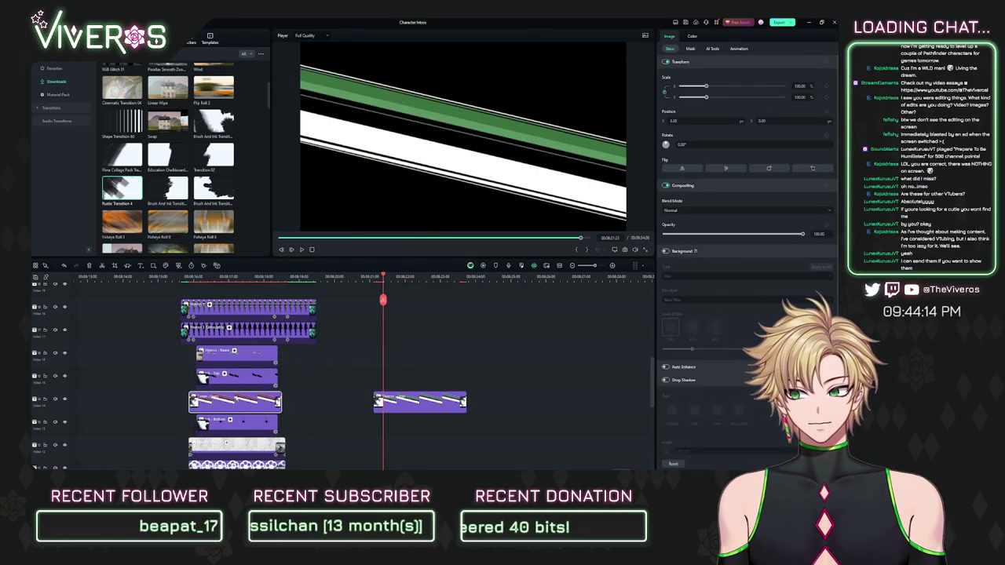
left_click(187, 275)
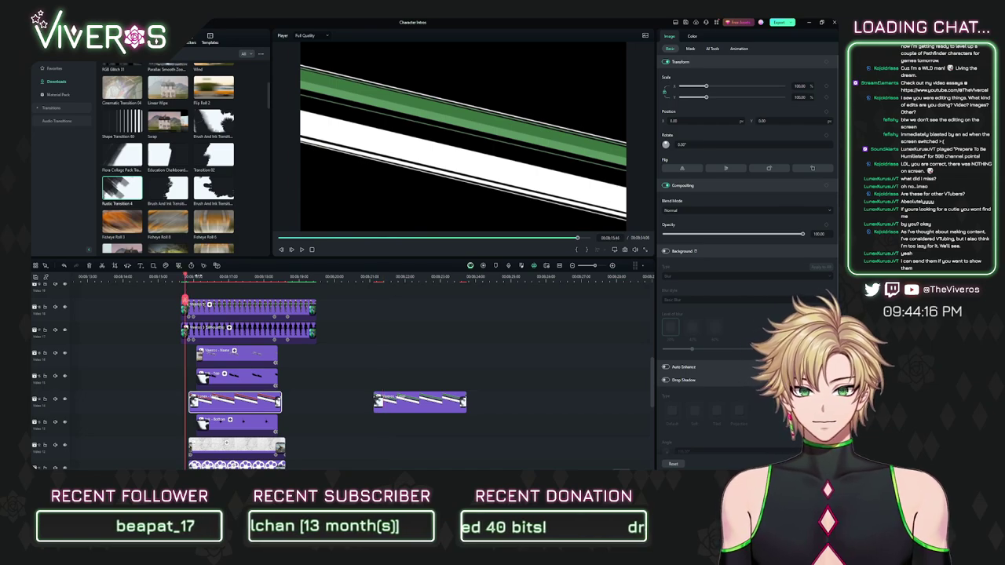
left_click_drag(187, 275, 280, 274)
left_click_drag(189, 277, 380, 358)
scroll(346, 322, "down", 5)
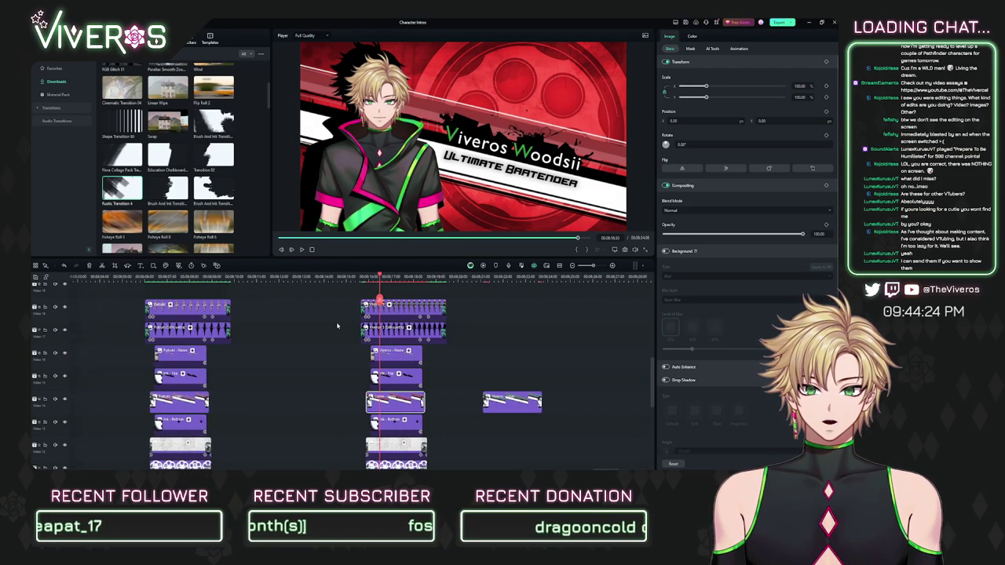
Step: Delete the leftover green stripes clip from the gap on Video 14
scroll(377, 333, "down", 1)
scroll(411, 339, "right", 2)
left_click(383, 380)
key("Delete")
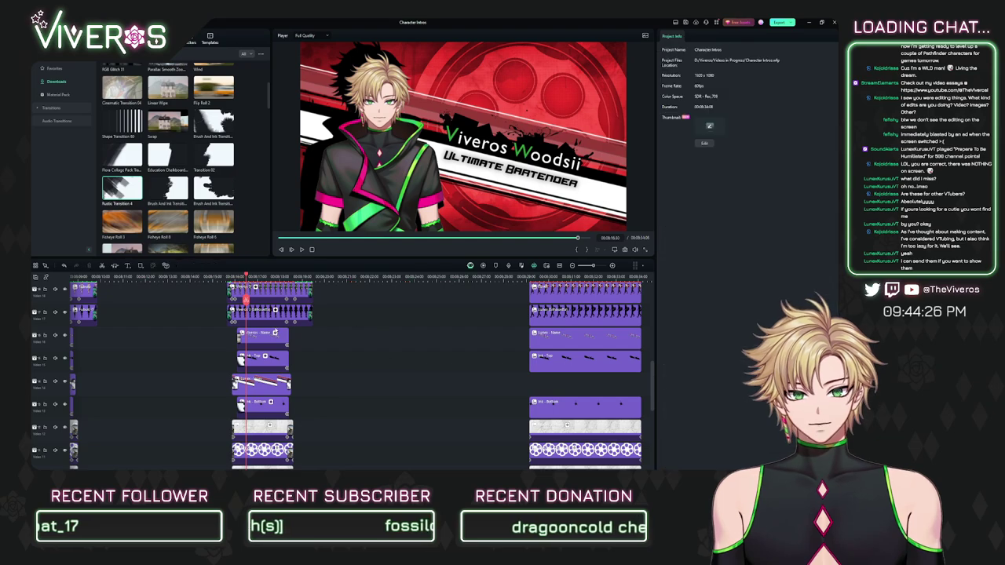
Step: Move the template name layer into the gap on Video 16 and the Rebel Leader name layer above it on Video 17, trimmed to match
left_click_drag(262, 338, 404, 339)
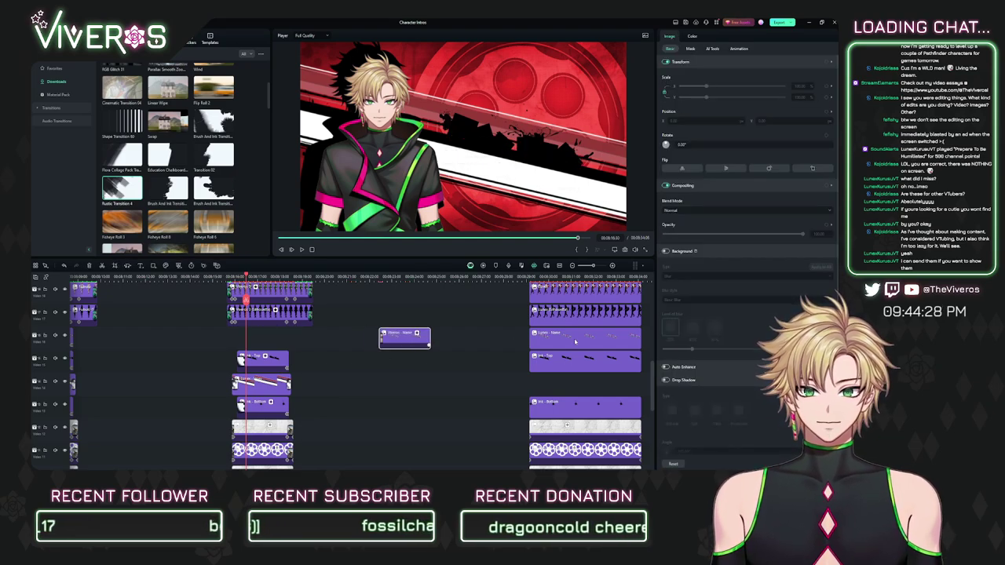
left_click_drag(568, 340, 417, 319)
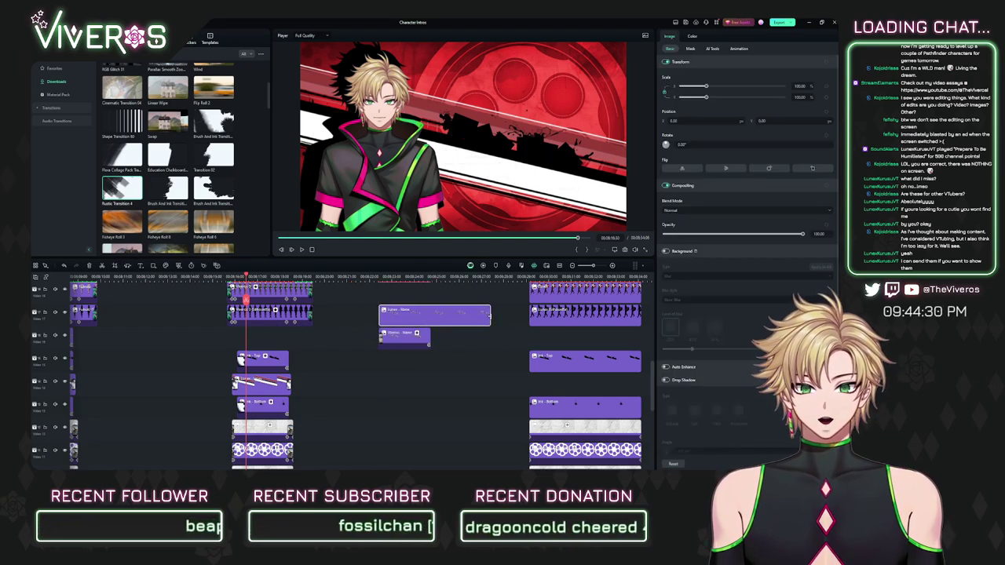
left_click_drag(491, 315, 430, 315)
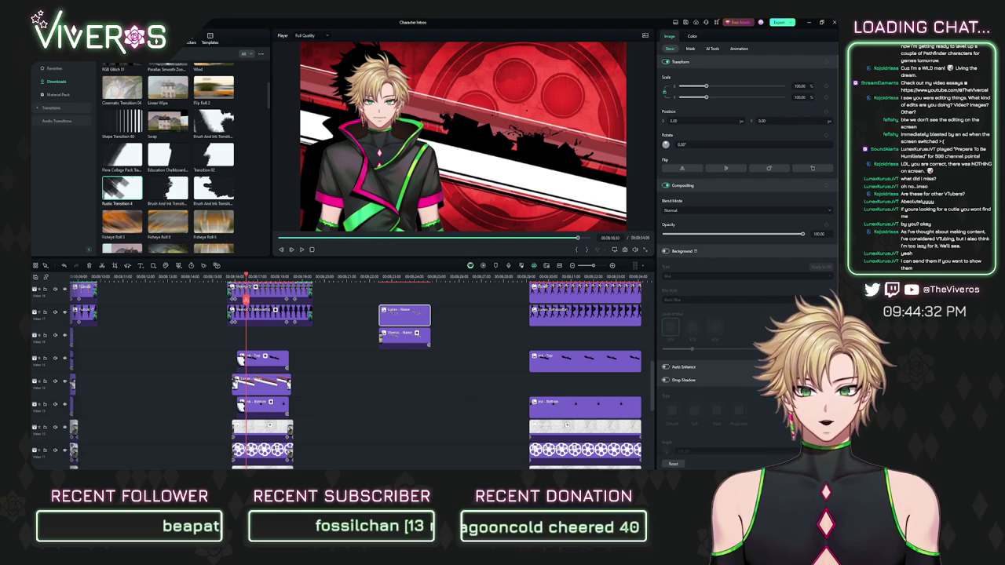
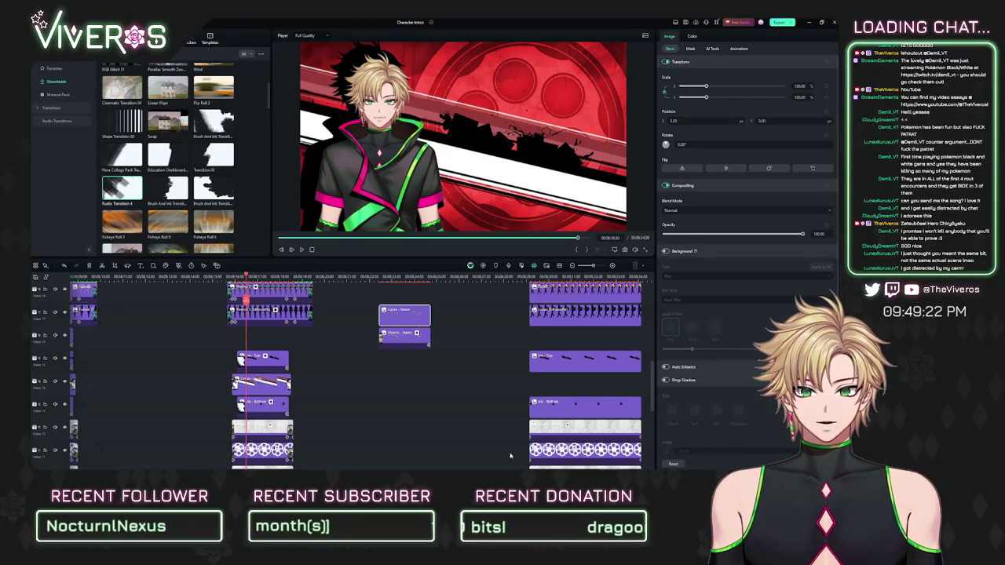
Step: Play through the finished character intros one after another to review how their layers and name cards animate
left_click_drag(356, 354, 441, 417)
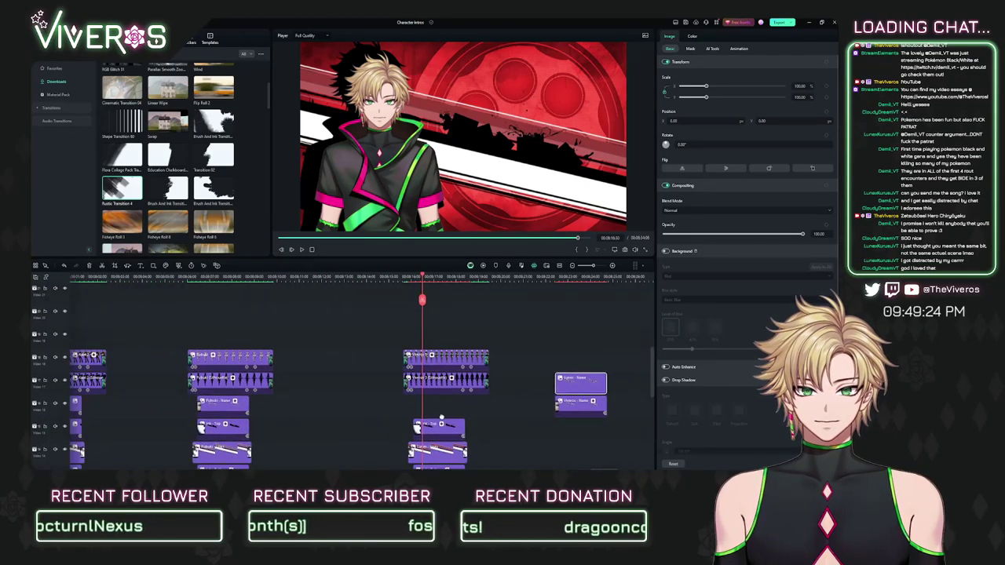
scroll(488, 432, "right", 5)
scroll(489, 346, "down", 2)
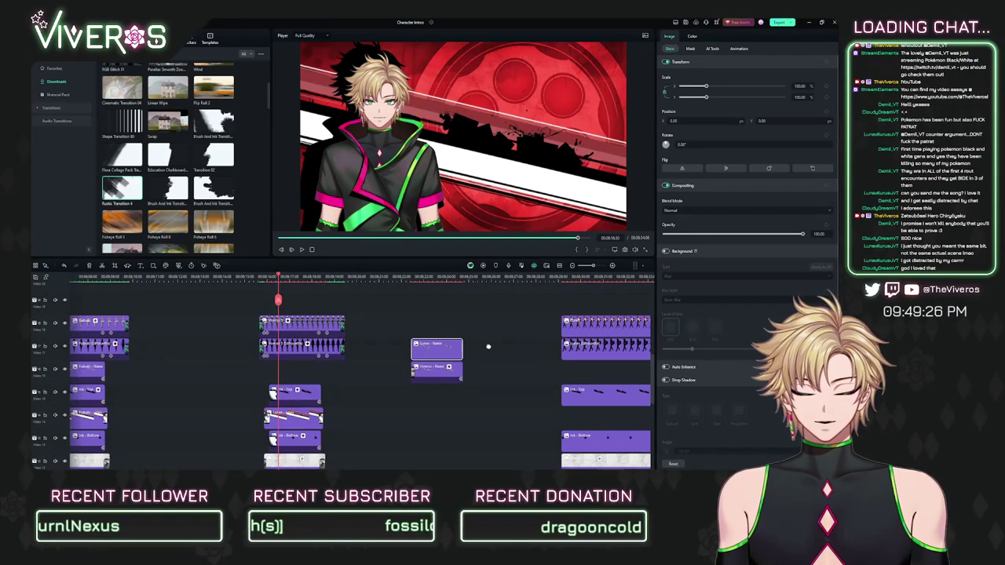
scroll(428, 301, "left", 7)
scroll(428, 301, "down", 1)
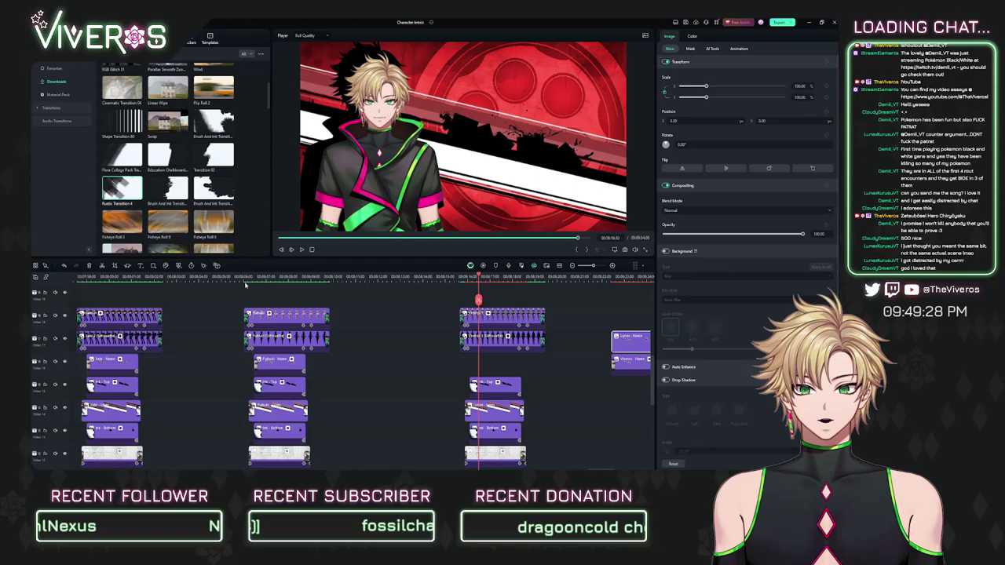
left_click(245, 285)
scroll(375, 324, "up", 5)
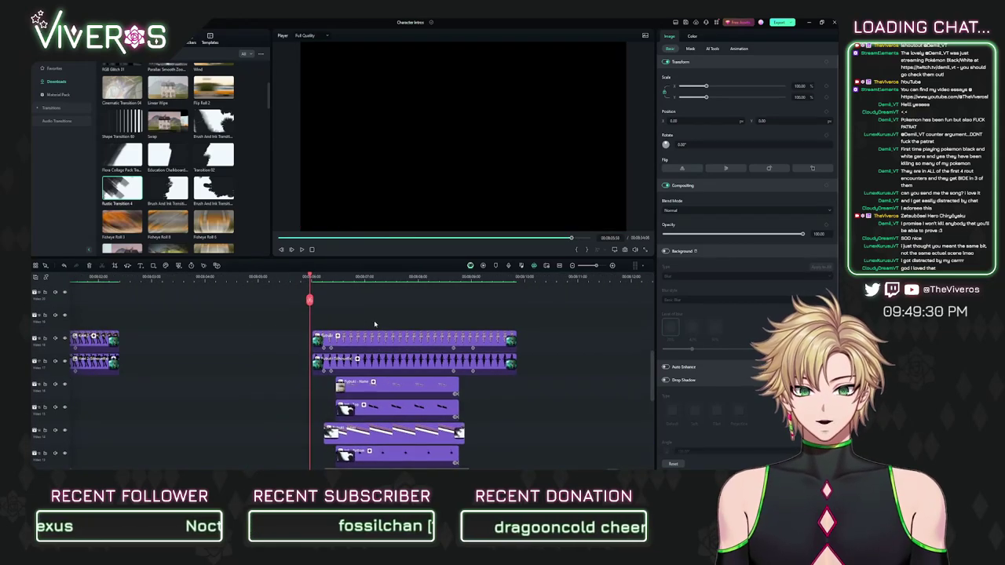
key("space")
scroll(428, 311, "down", 5)
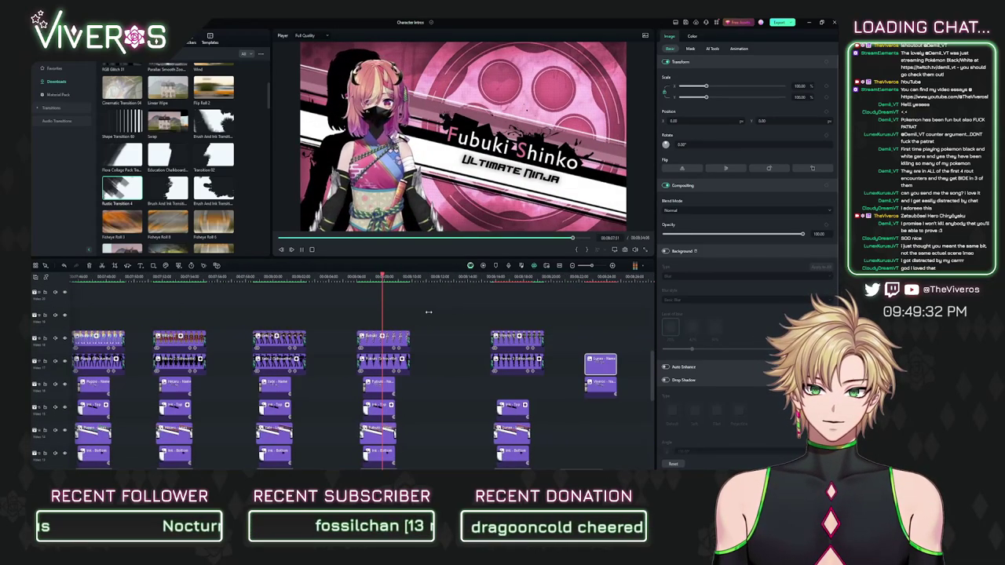
left_click_drag(428, 312, 452, 307)
left_click(255, 279)
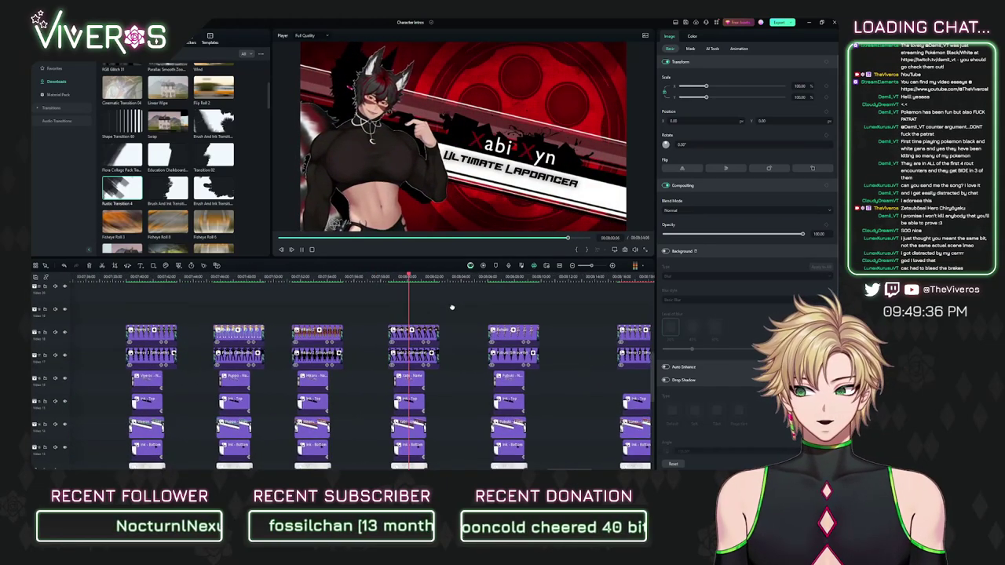
left_click(288, 277)
left_click_drag(343, 298, 442, 293)
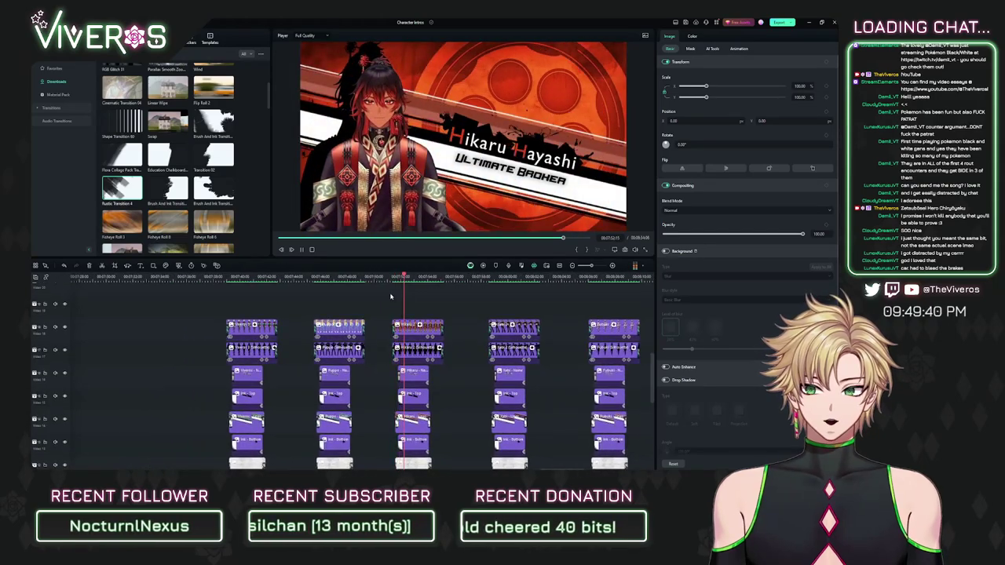
scroll(390, 296, "right", 2)
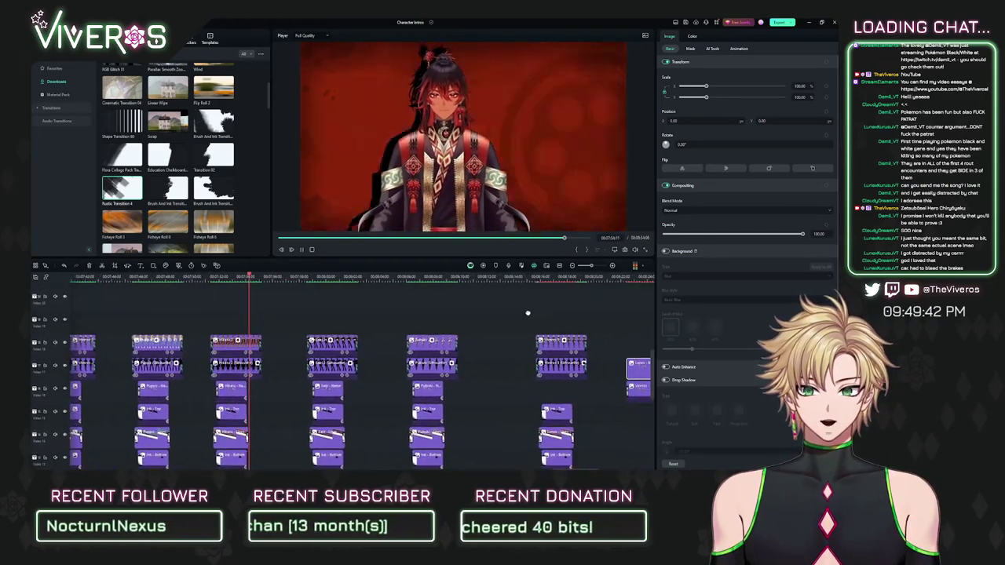
left_click_drag(528, 313, 592, 314)
left_click(191, 277)
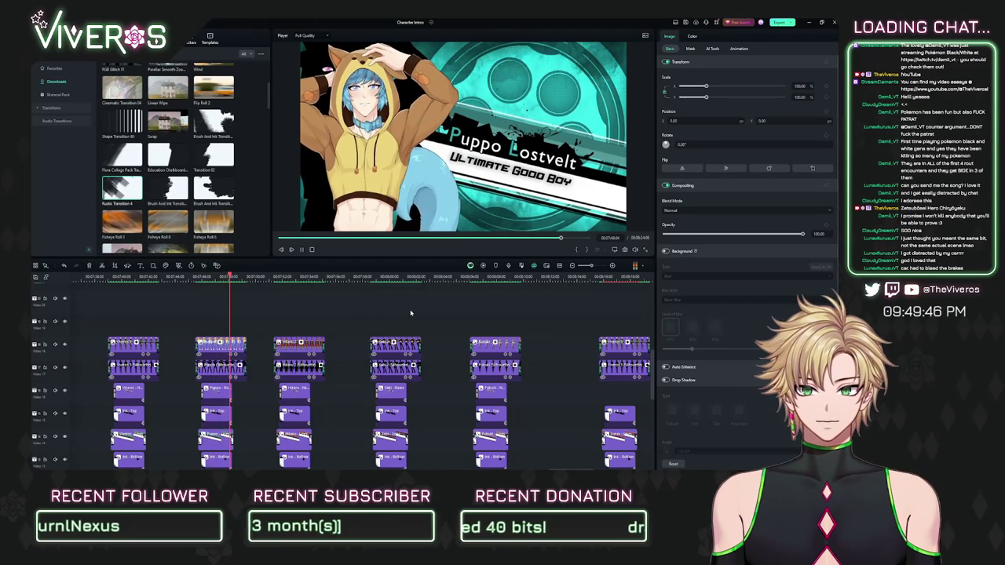
scroll(410, 314, "right", 3)
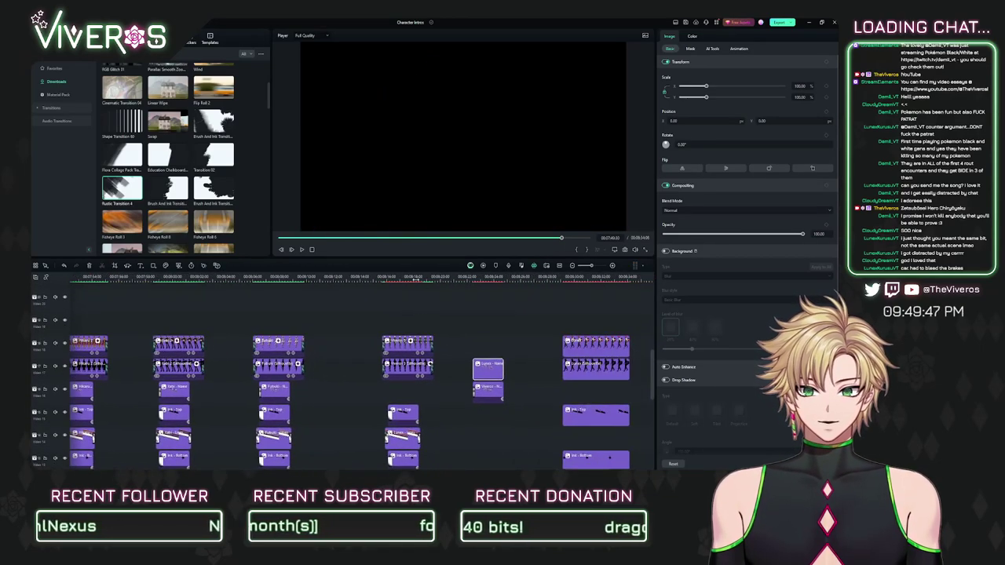
left_click(383, 278)
left_click_drag(385, 281, 482, 288)
left_click_drag(614, 300, 387, 306)
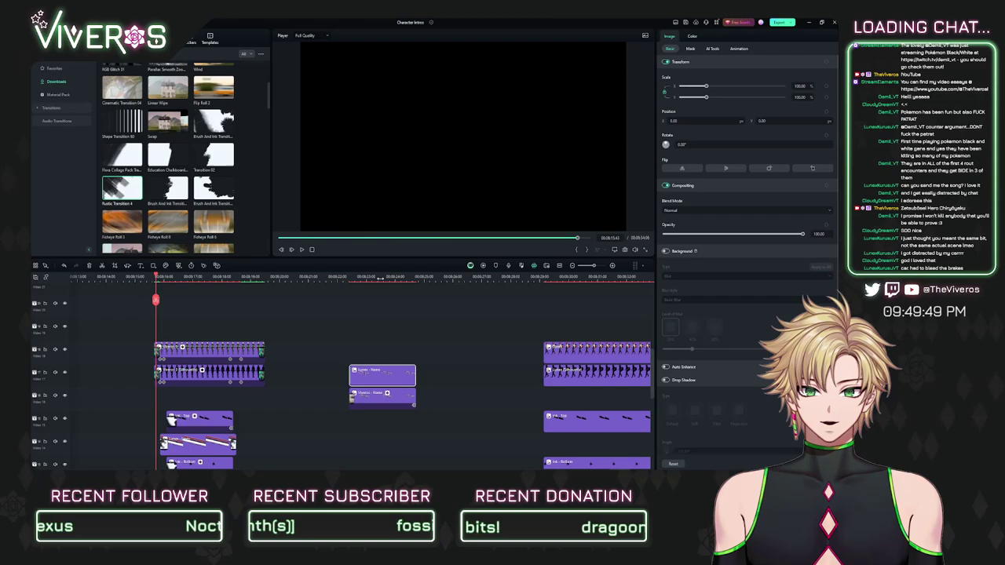
Step: Apply the Wind transition from the downloaded transitions to the start of the Rebel Leader name layer on Video 17
left_click(380, 278)
scroll(379, 279, "up", 2)
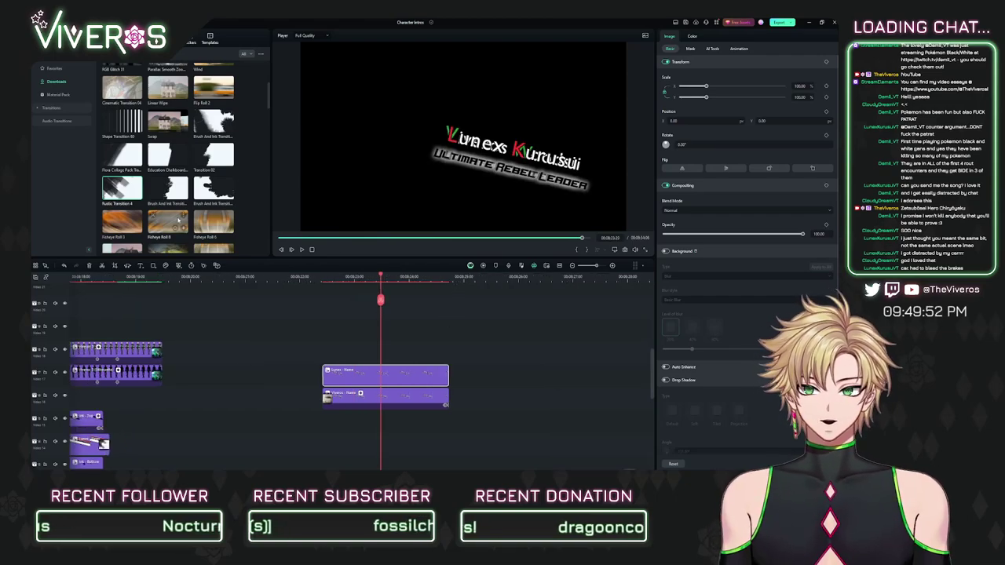
left_click(55, 69)
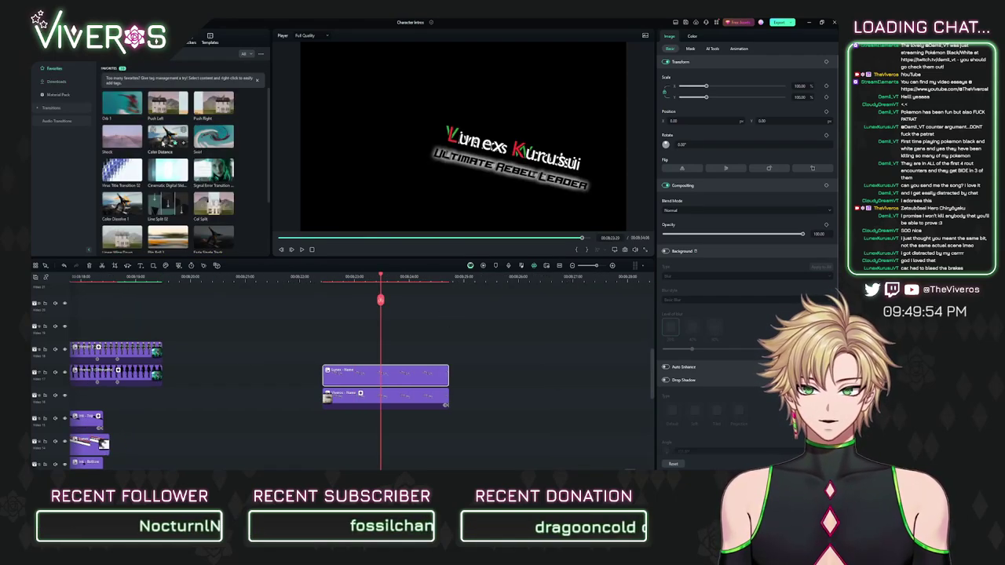
scroll(178, 210, "down", 2)
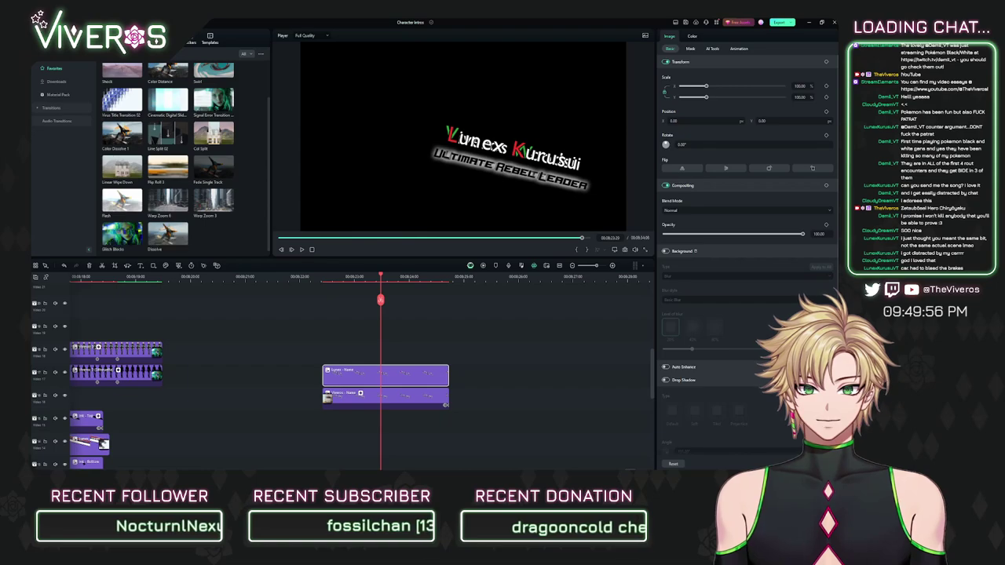
scroll(179, 196, "down", 8)
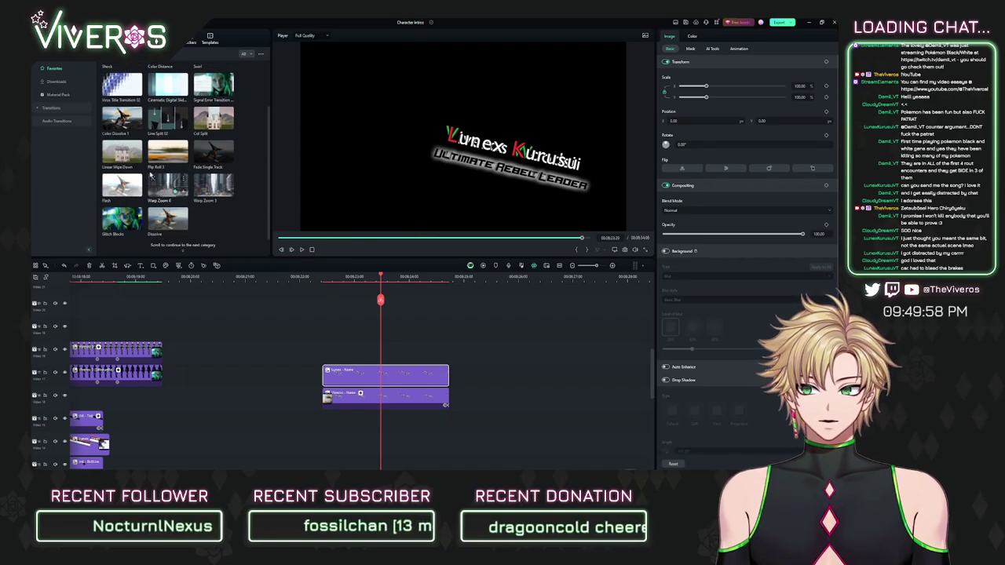
scroll(159, 207, "down", 4)
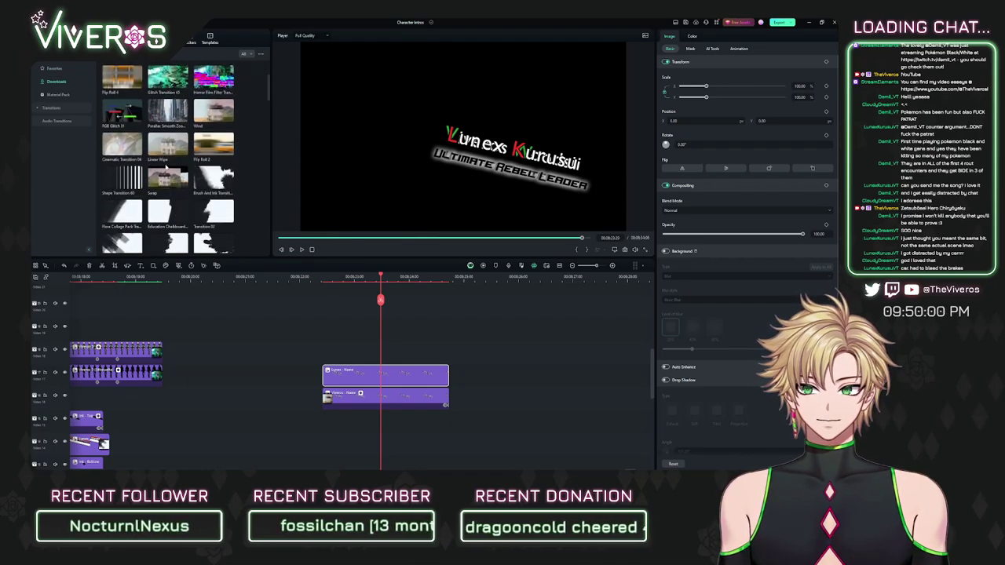
scroll(201, 133, "up", 4)
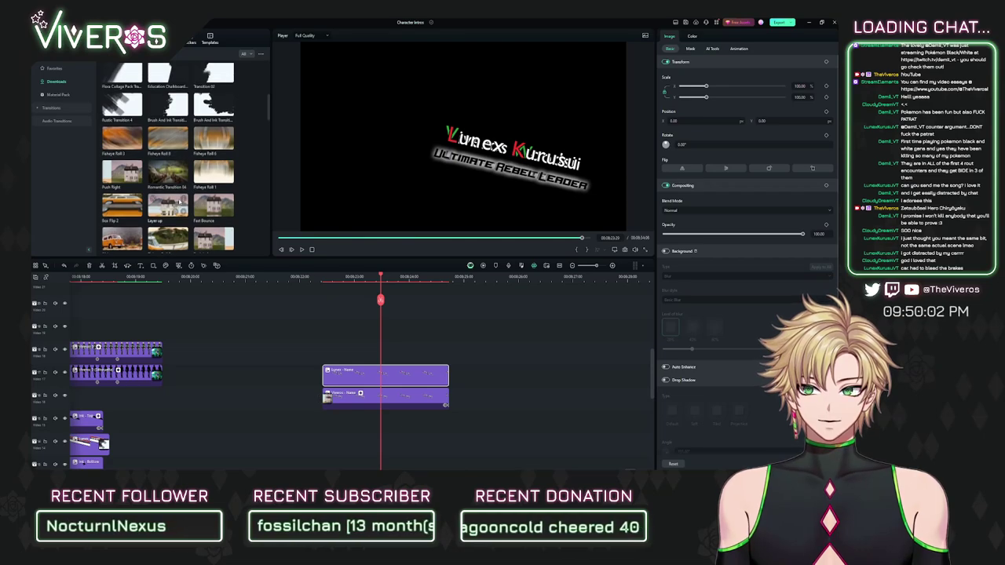
left_click_drag(214, 67, 328, 375)
Step: Shorten the name layer's opening transition to 11 frames, matching the end of the template name layer's transition
left_click(331, 275)
scroll(331, 277, "up", 3)
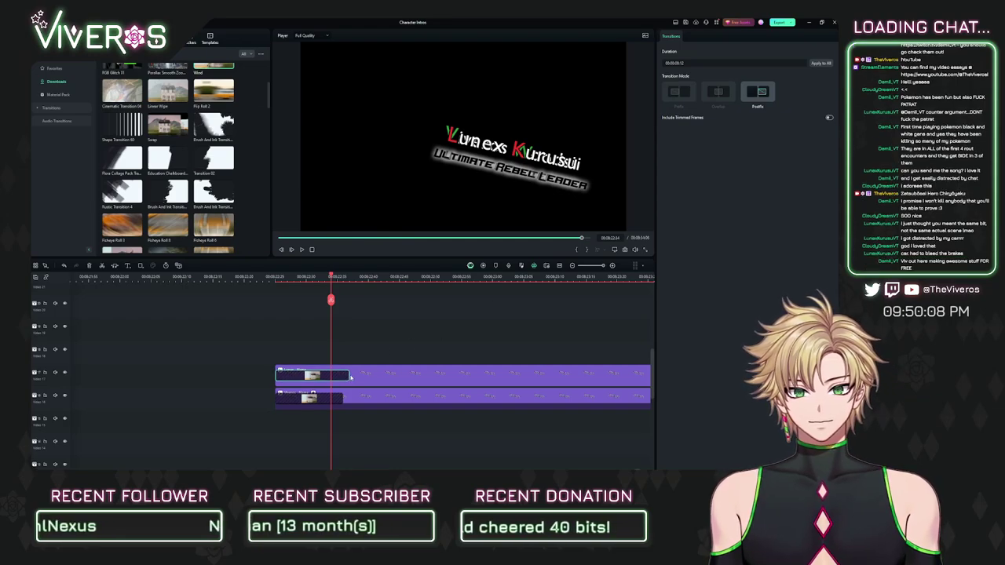
left_click_drag(349, 377, 343, 385)
Step: Add opacity keyframes to the Rebel Leader name layer at the template name layer's two closing keyframe positions
scroll(393, 330, "right", 10)
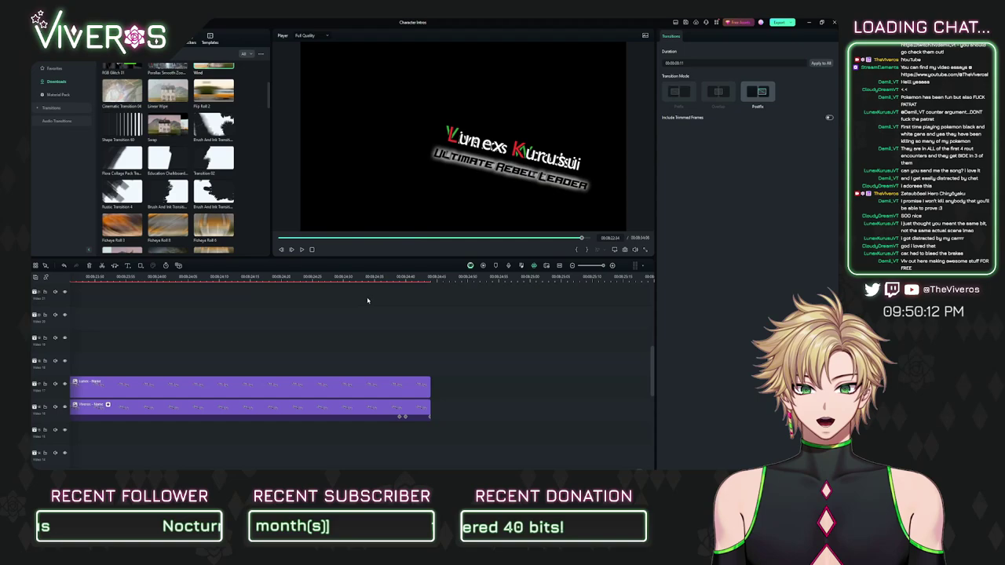
left_click(402, 281)
scroll(448, 318, "up", 1)
left_click_drag(448, 318, 426, 385)
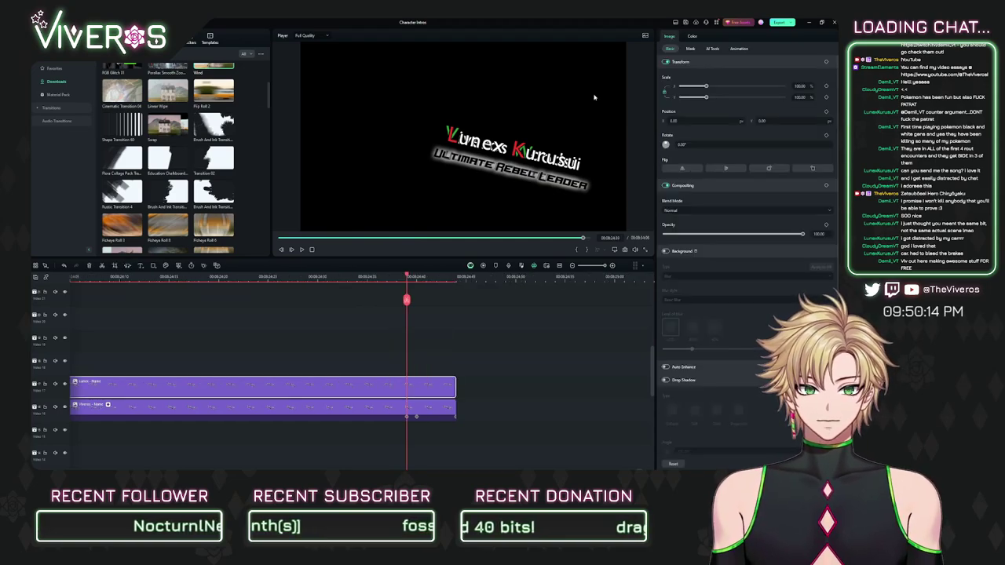
left_click(826, 226)
key("Right")
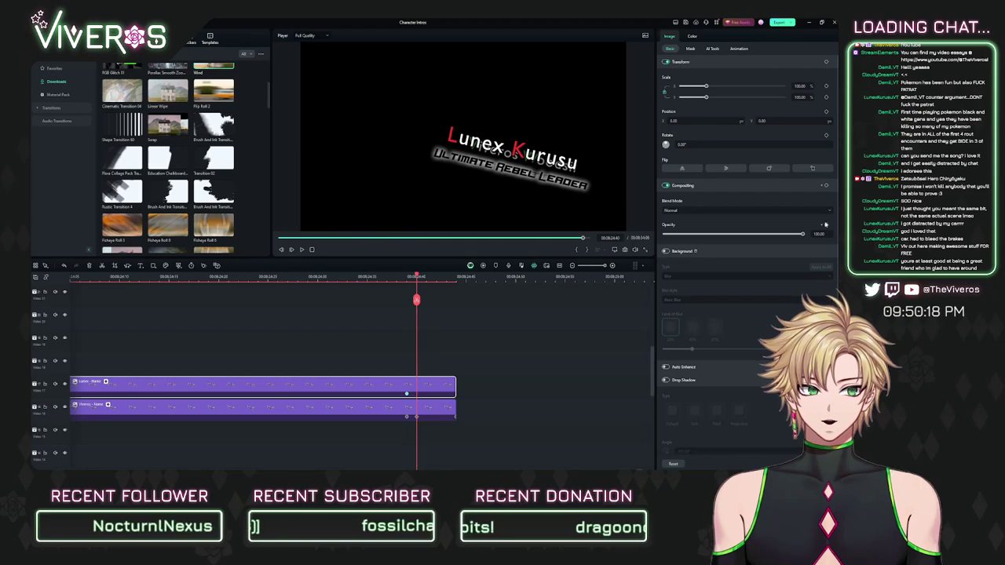
left_click(827, 225)
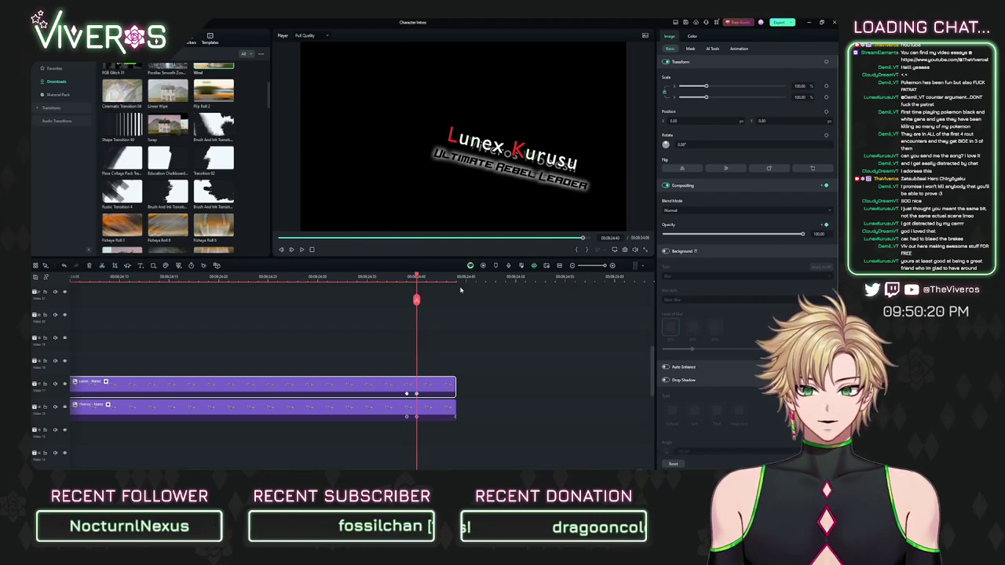
Step: Set the Rebel Leader name layer's opacity to 0 at the end of the clip
key("Down")
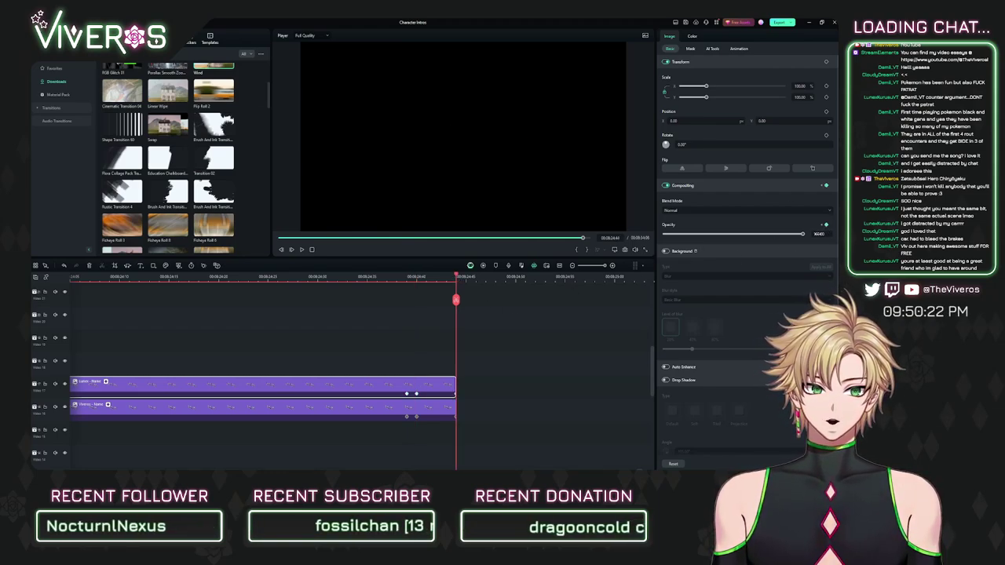
type("0")
key("Return")
Step: Set the Rebel Leader name layer's opacity to 80 at the second closing keyframe
left_click(416, 277)
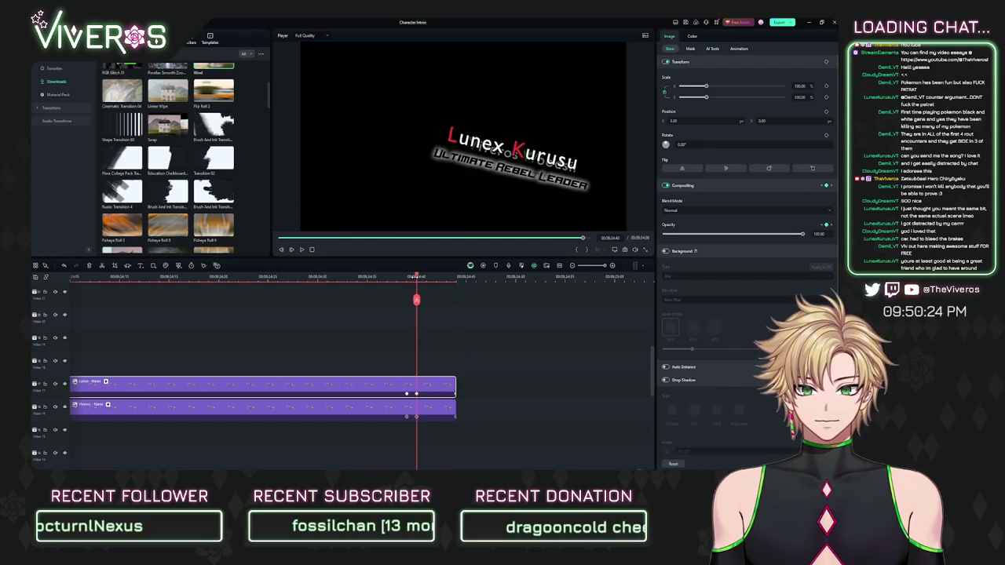
left_click(820, 234)
type("80")
key("Return")
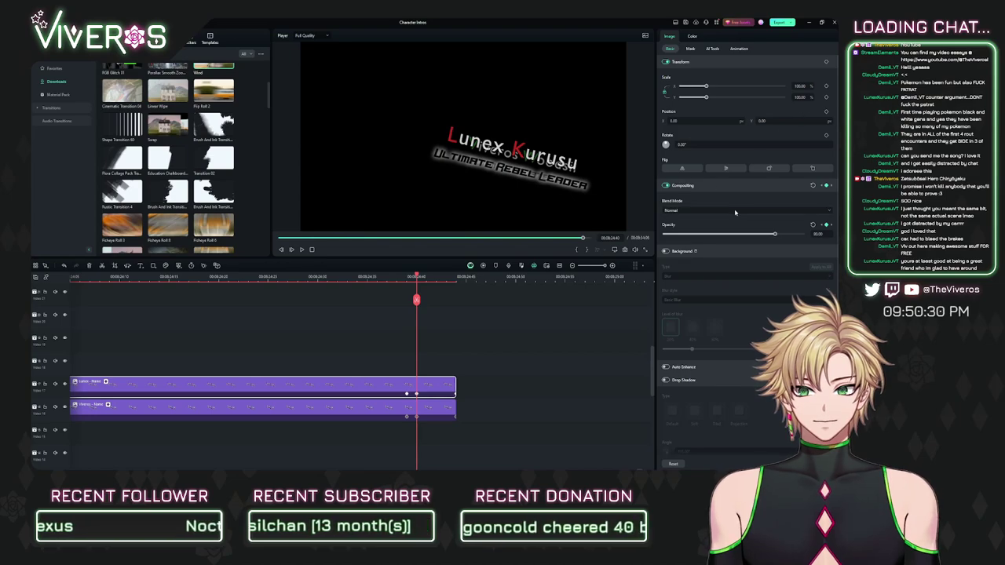
Step: Add scale and position keyframes, without rotation, to the Rebel Leader name layer at both closing keyframe positions
left_click(827, 62)
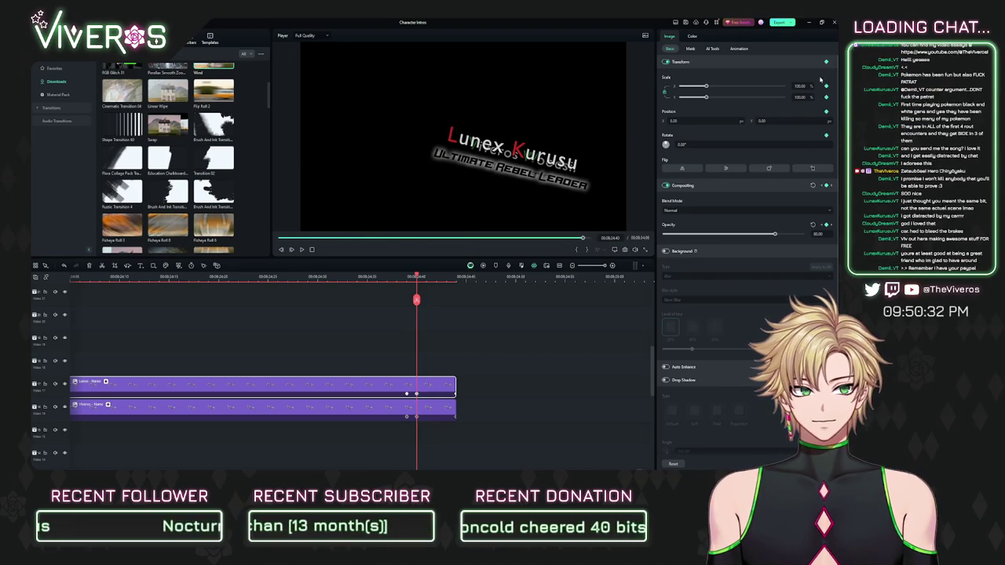
key("Left")
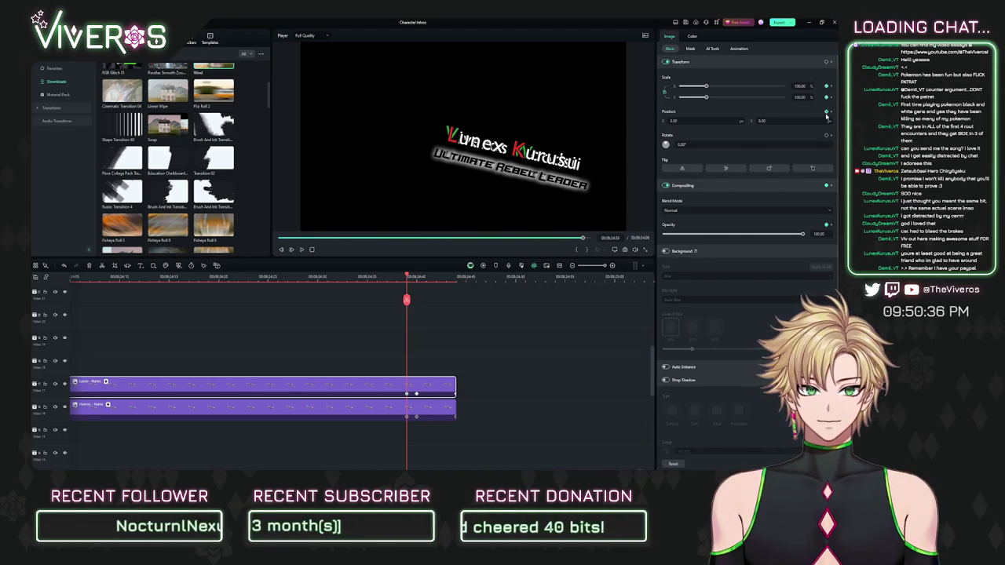
key("Right")
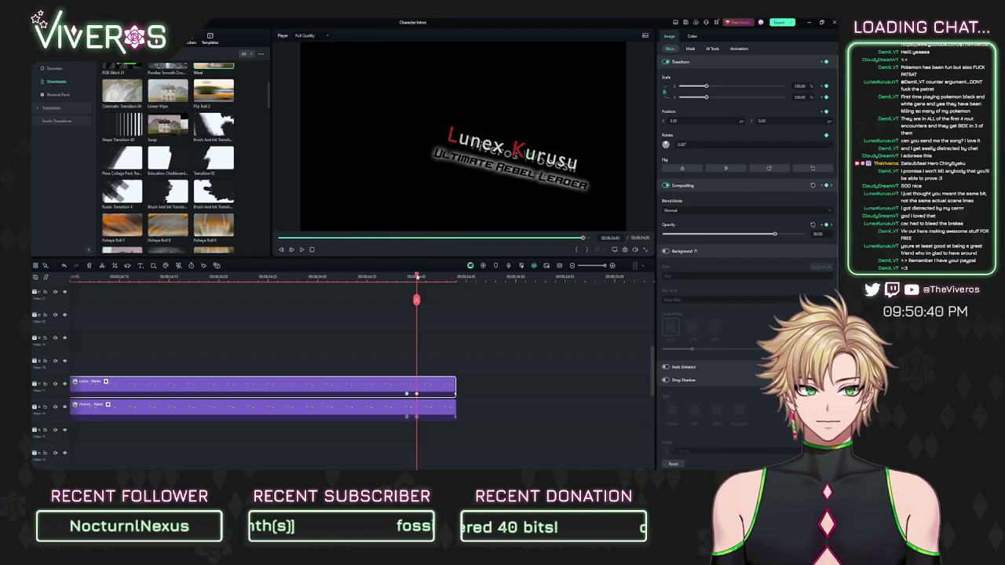
key("Left")
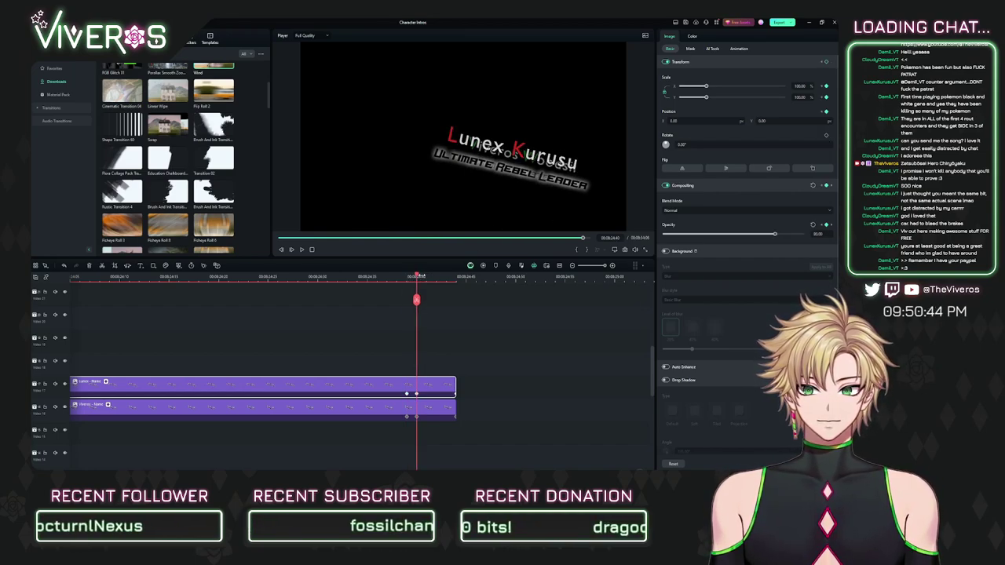
left_click_drag(416, 276, 409, 291)
left_click(417, 279)
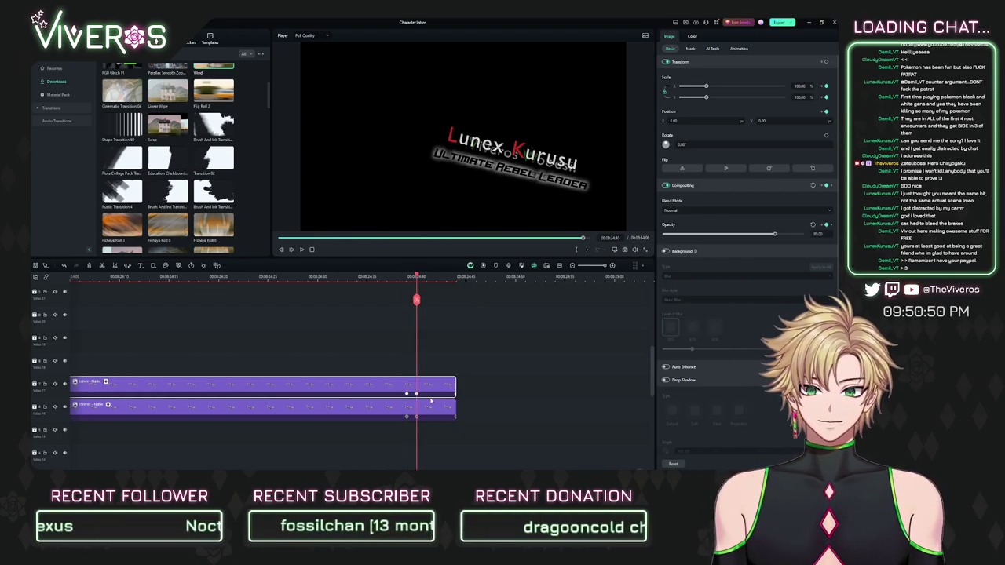
Step: Copy the template name layer's X position to the Rebel Leader name layer at the second closing keyframe and set Y to -51
left_click(432, 409)
left_click(677, 121)
key("ctrl+c")
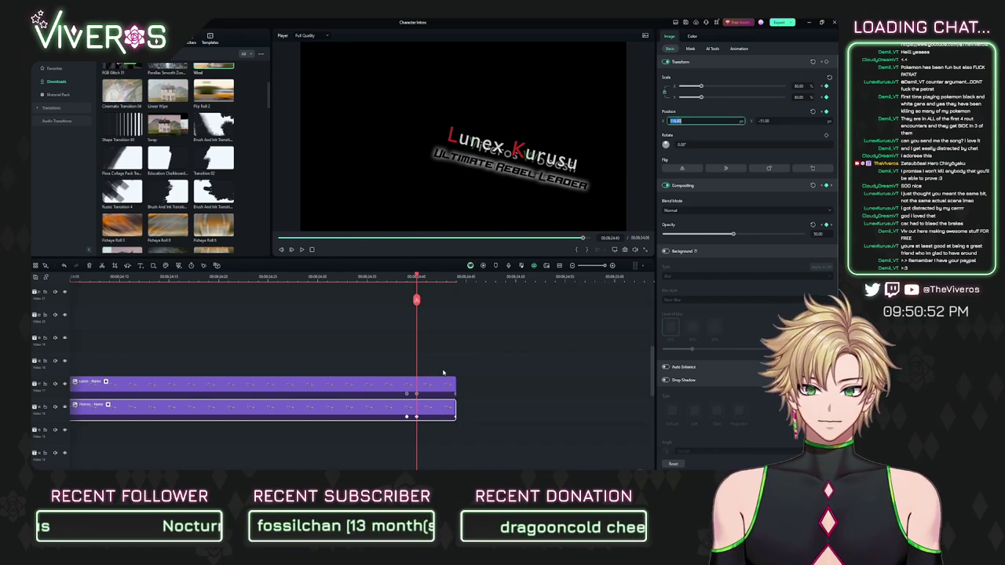
left_click(444, 384)
left_click(681, 122)
key("ctrl+v")
left_click(760, 122)
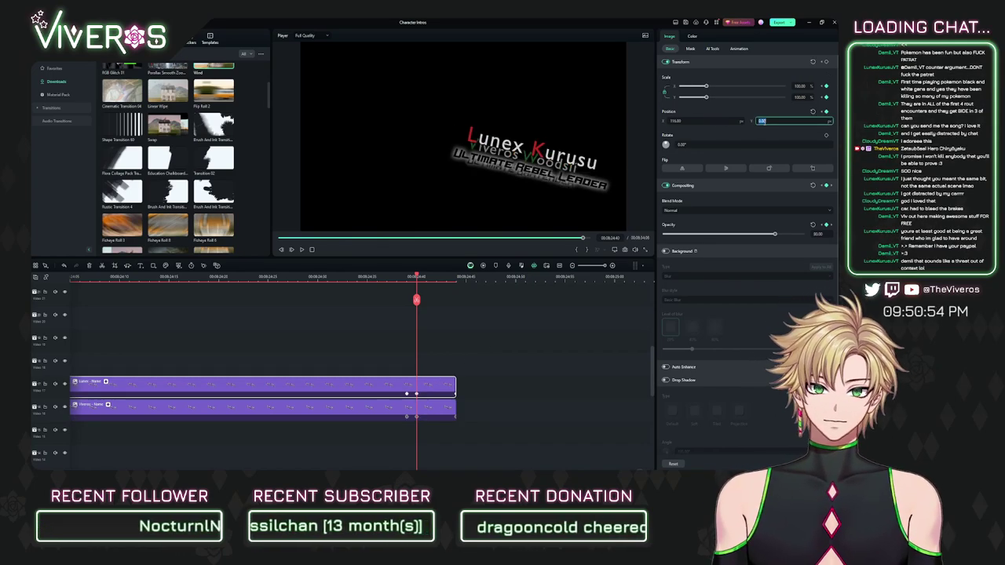
type("-51")
key("Return")
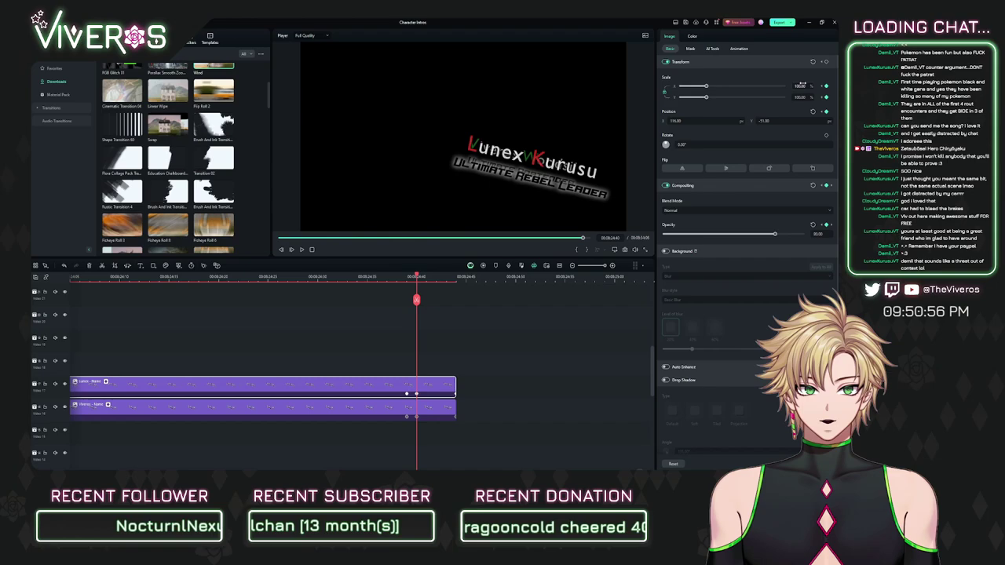
Step: Set the Rebel Leader name layer's scale to 80% at the second closing keyframe
left_click(803, 86)
type("80")
key("Return")
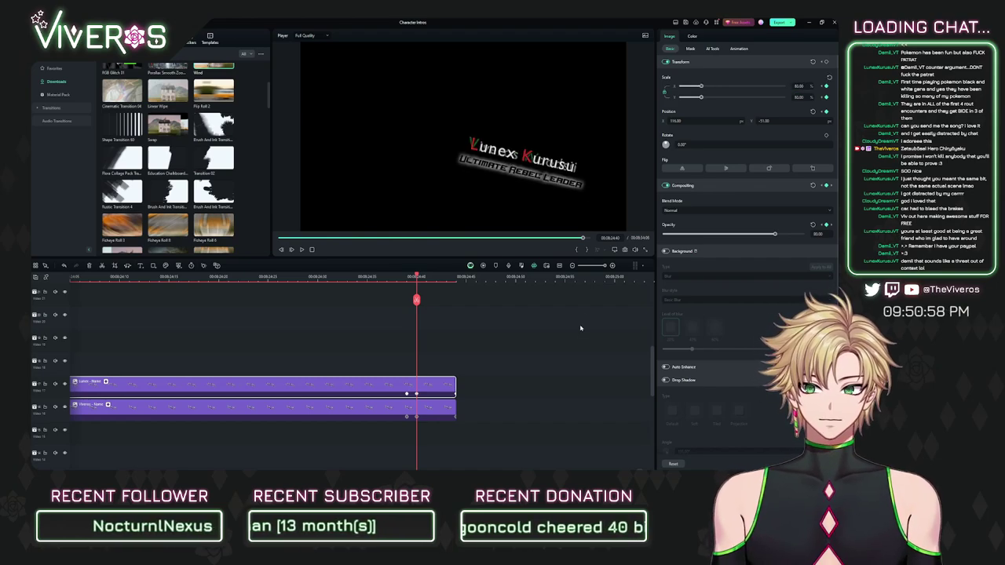
Step: Move the Rebel Leader name layer into the red intro's stack, directly above the ink top layer and aligned with its start
left_click(580, 329)
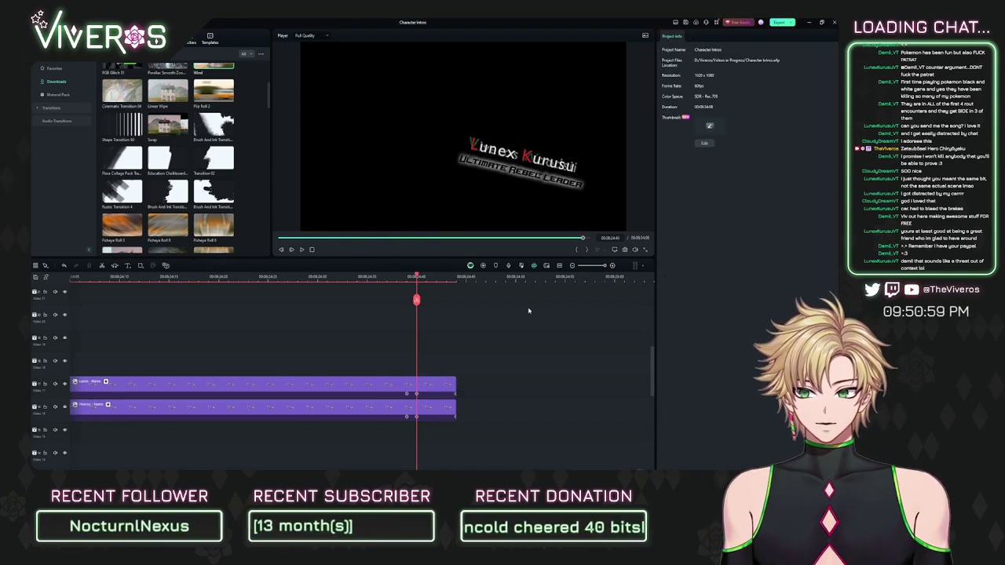
left_click_drag(508, 274, 315, 332)
left_click_drag(247, 340, 492, 316)
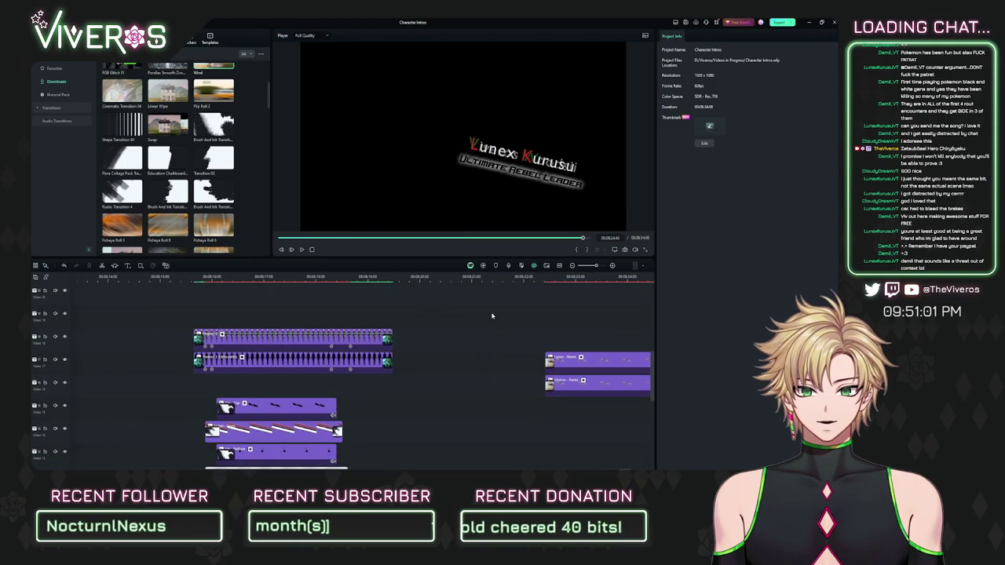
left_click_drag(567, 365, 201, 384)
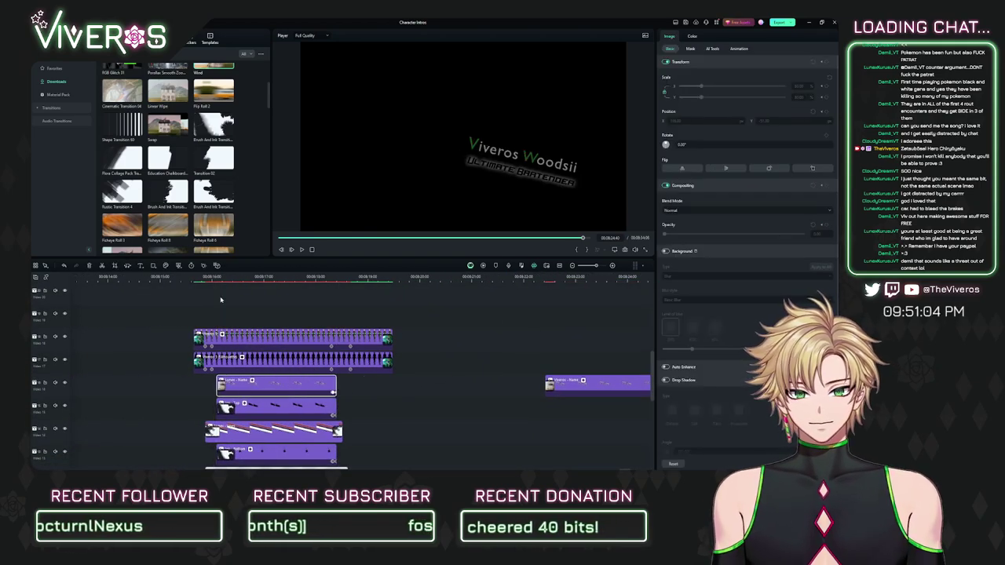
scroll(445, 298, "up", 4)
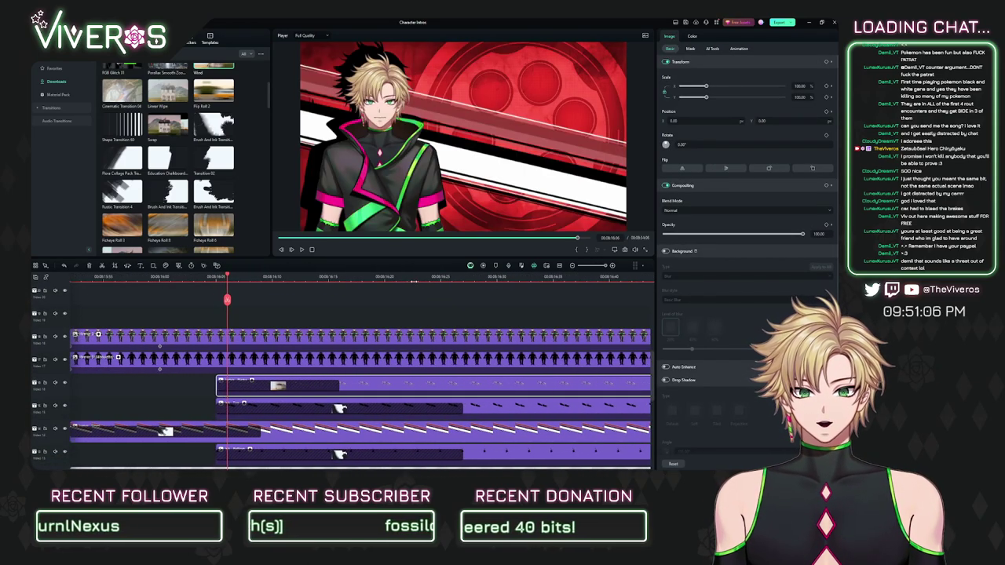
scroll(348, 325, "down", 4)
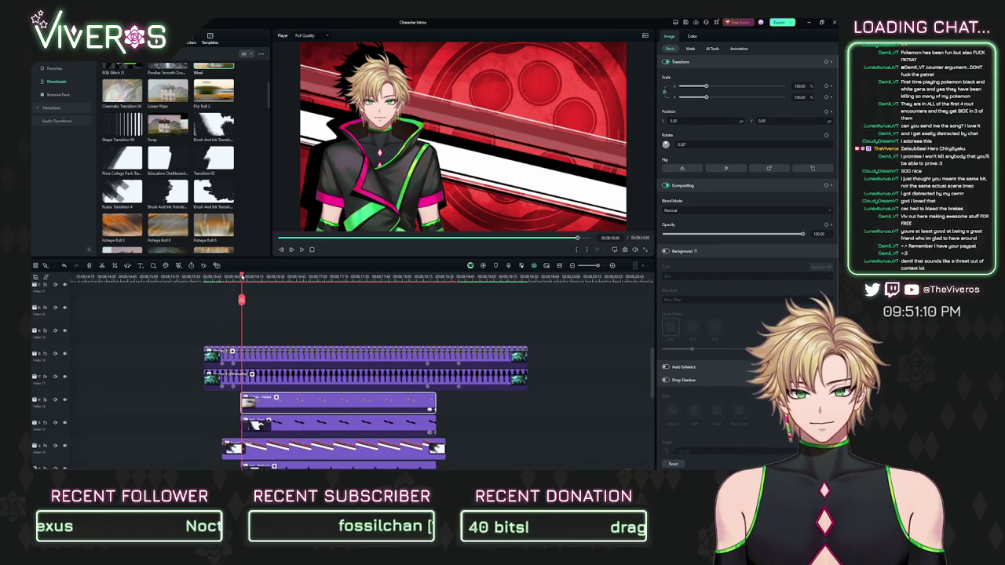
Step: Move the Rebel Leader character and silhouette clips above the template character clips, aligned with their start
left_click_drag(243, 278, 442, 331)
left_click_drag(514, 332, 300, 335)
scroll(300, 336, "right", 5)
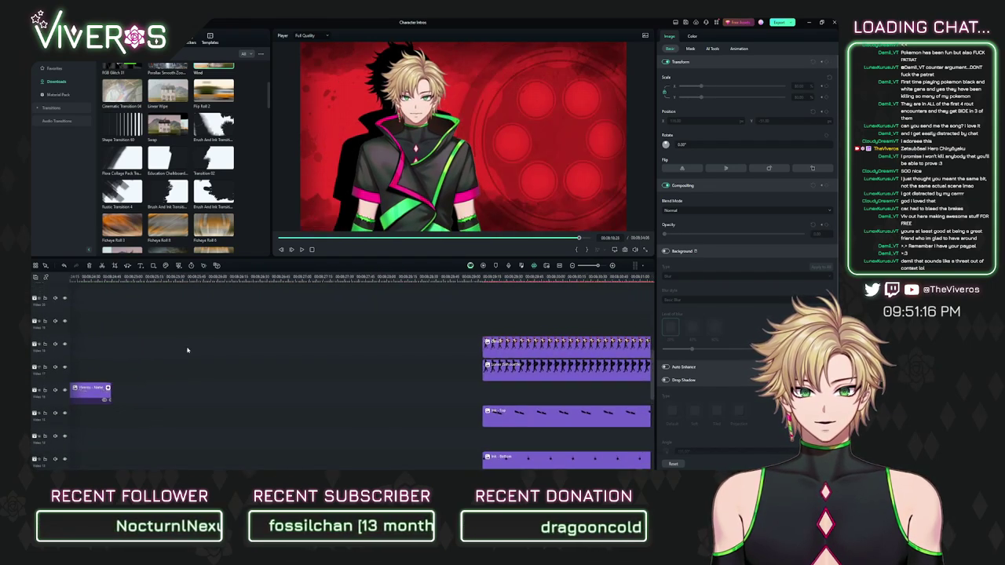
left_click(364, 302)
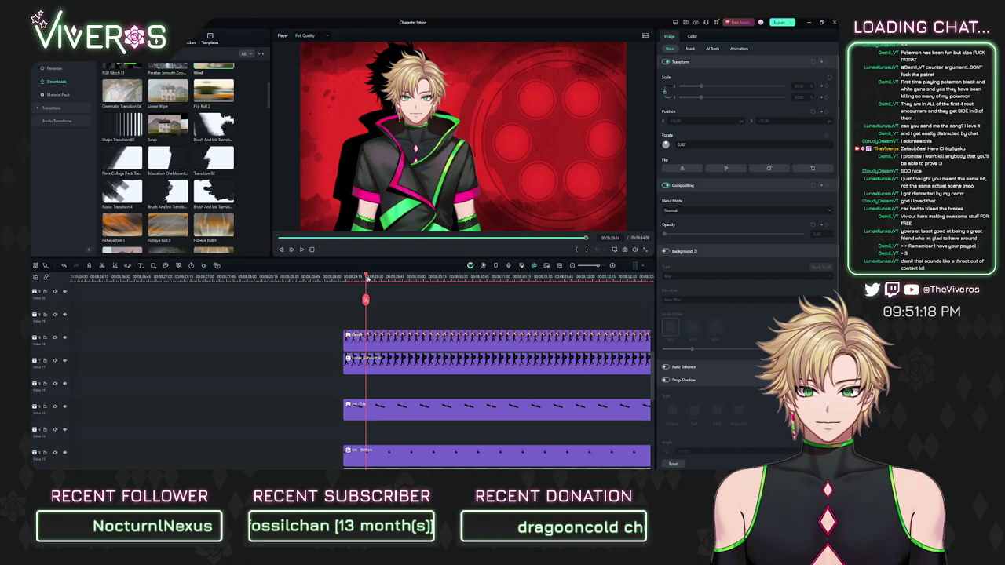
scroll(375, 284, "down", 4)
scroll(372, 287, "left", 4)
left_click_drag(558, 303, 586, 350)
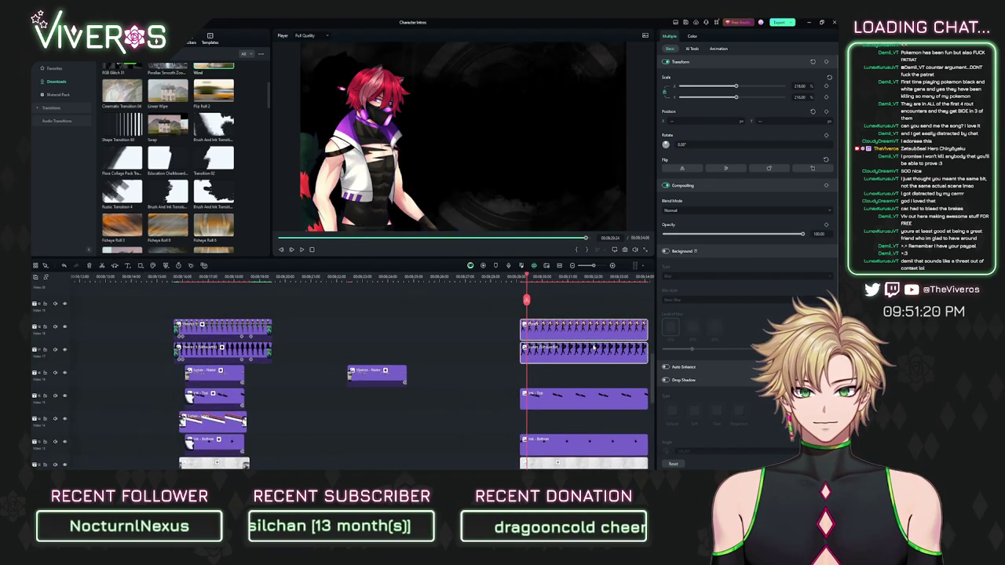
left_click_drag(534, 326, 314, 304)
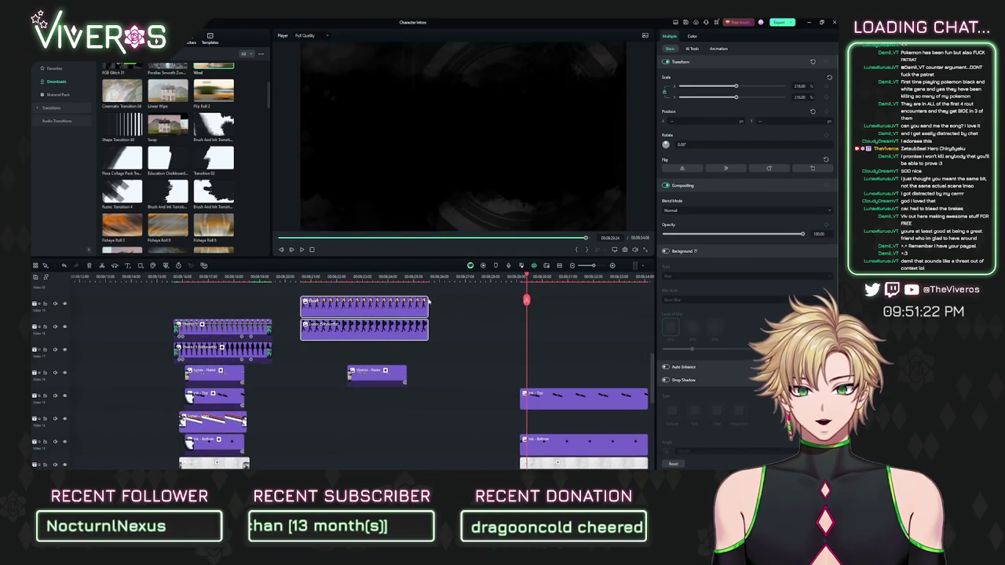
scroll(532, 343, "left", 2)
scroll(532, 343, "up", 1)
left_click_drag(443, 345, 315, 323)
Step: Try a horizontal flip on the Rebel Leader character and silhouette layers and return them to their original orientation
left_click(285, 280)
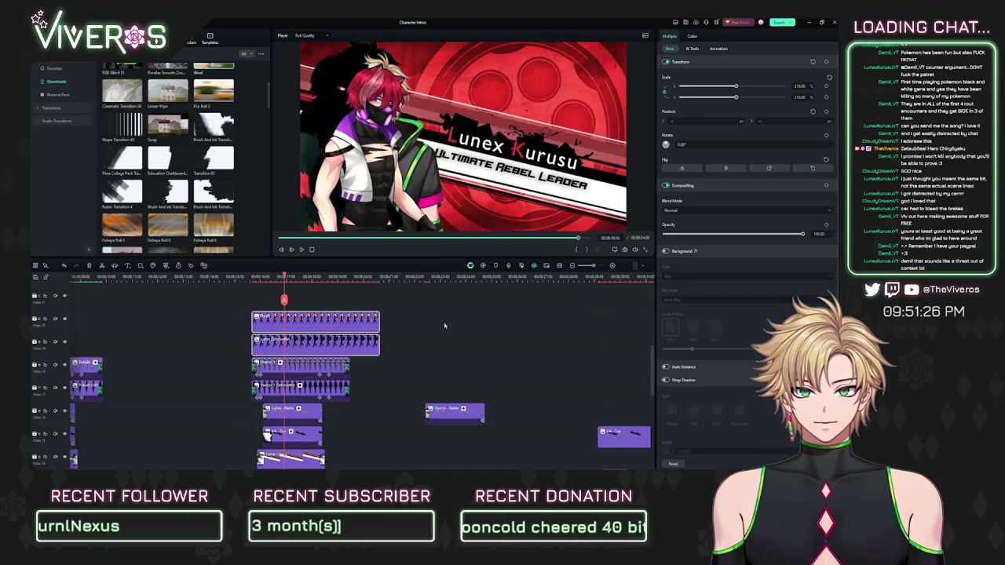
left_click(683, 169)
left_click(685, 172)
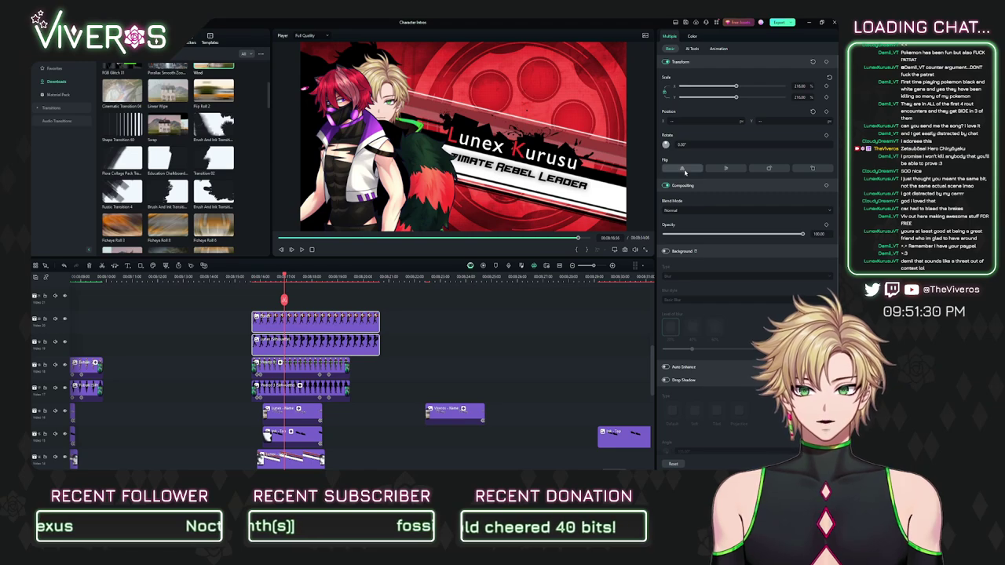
left_click_drag(436, 336, 450, 328)
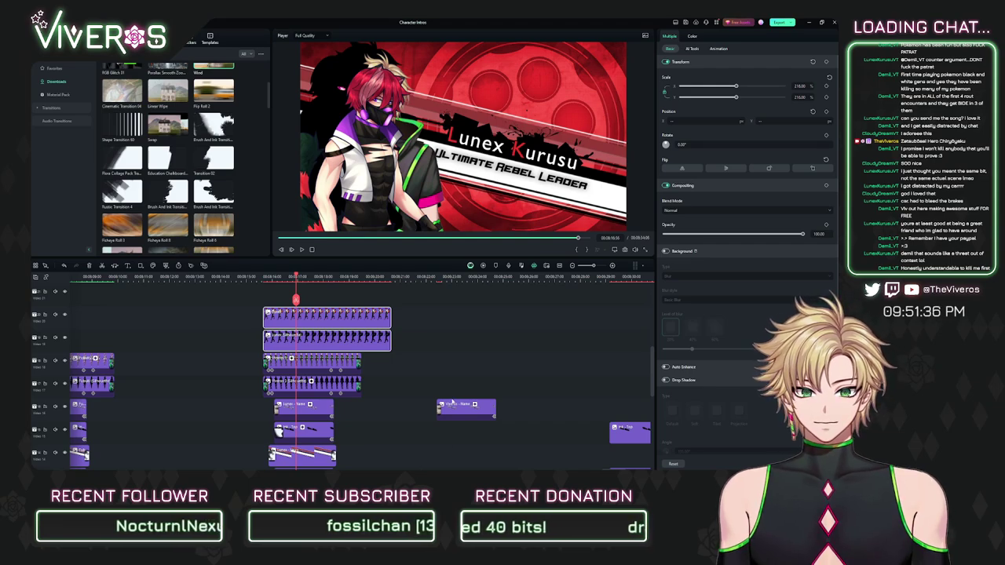
Step: Trim the ends of the Rebel Leader character and silhouette clips to match the template character clips
left_click(442, 326)
left_click_drag(417, 308, 386, 341)
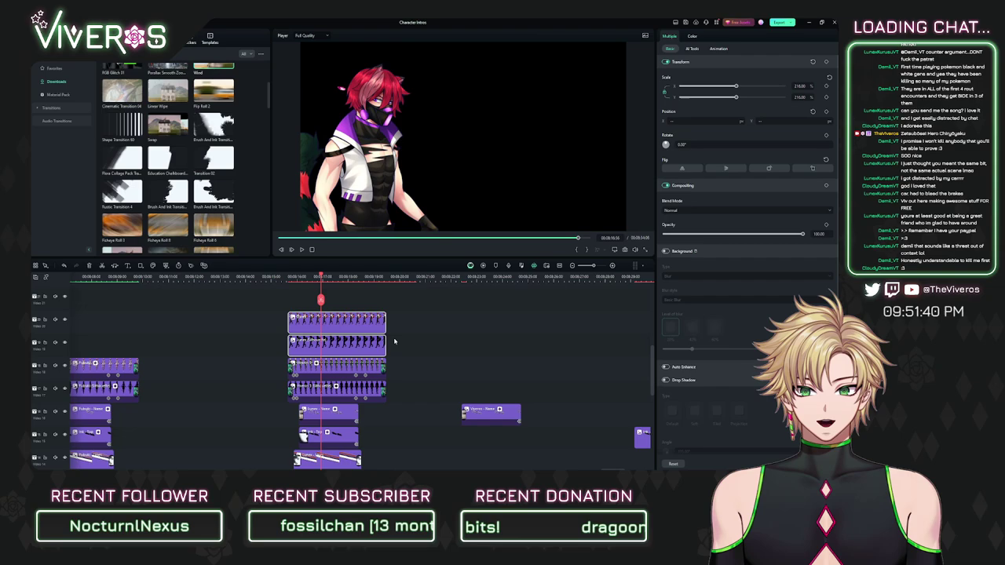
scroll(424, 314, "left", 2)
scroll(440, 301, "down", 1)
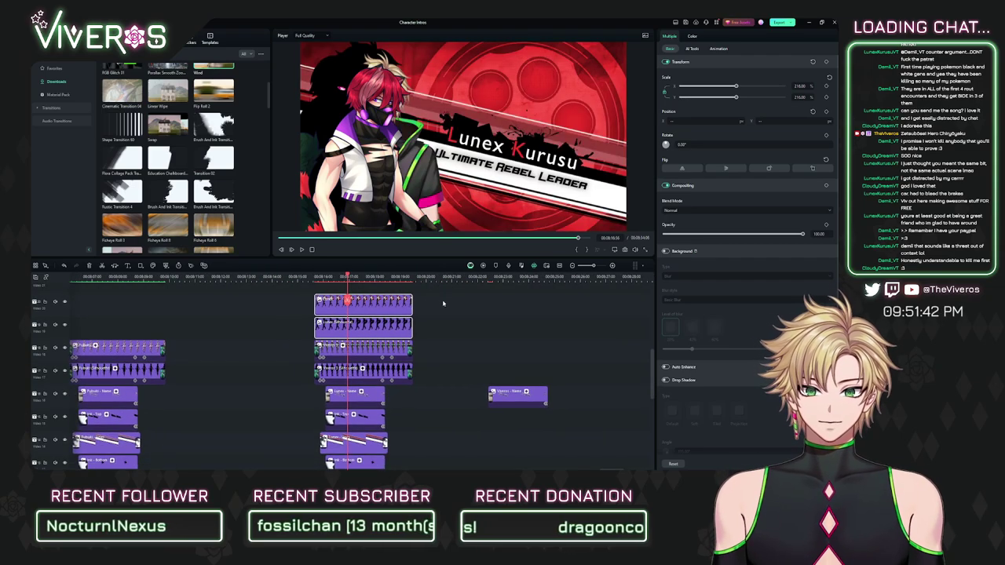
Step: Try the character and silhouette layers mirrored with an adjusted vertical position, and restore their original placement and direction
scroll(443, 303, "left", 2)
scroll(443, 303, "up", 1)
left_click_drag(400, 285, 424, 285)
left_click_drag(426, 300, 461, 334)
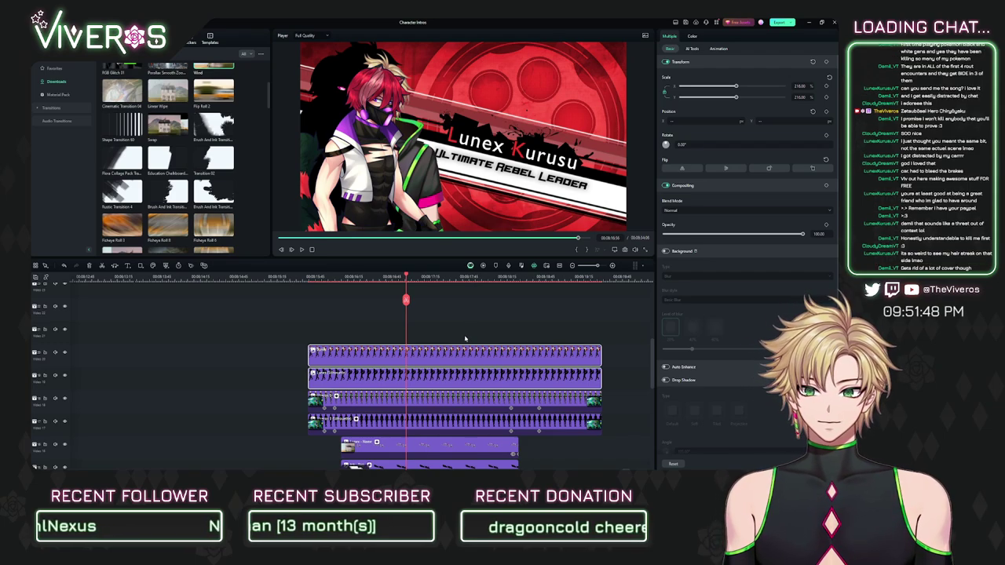
left_click_drag(443, 313, 414, 384)
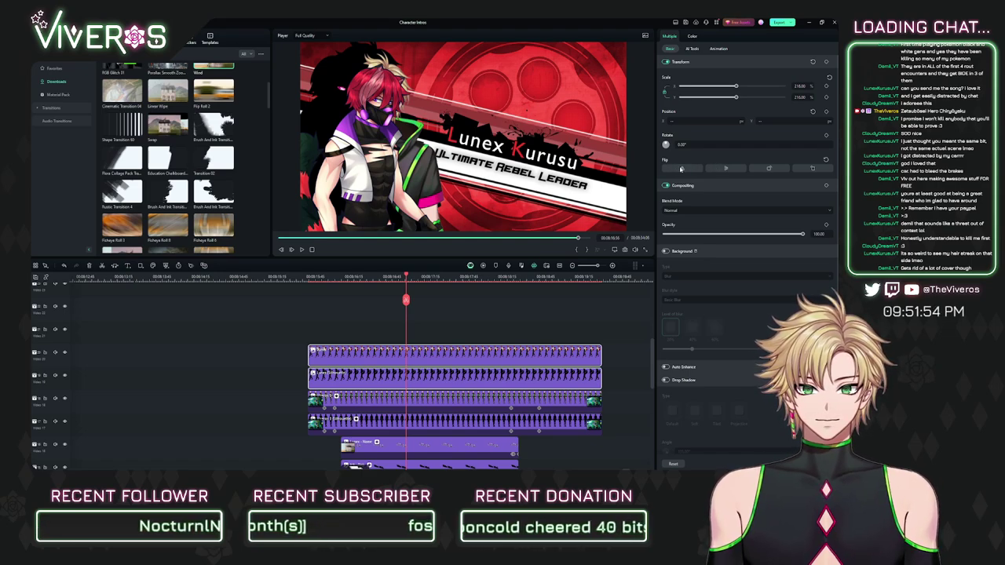
left_click(681, 168)
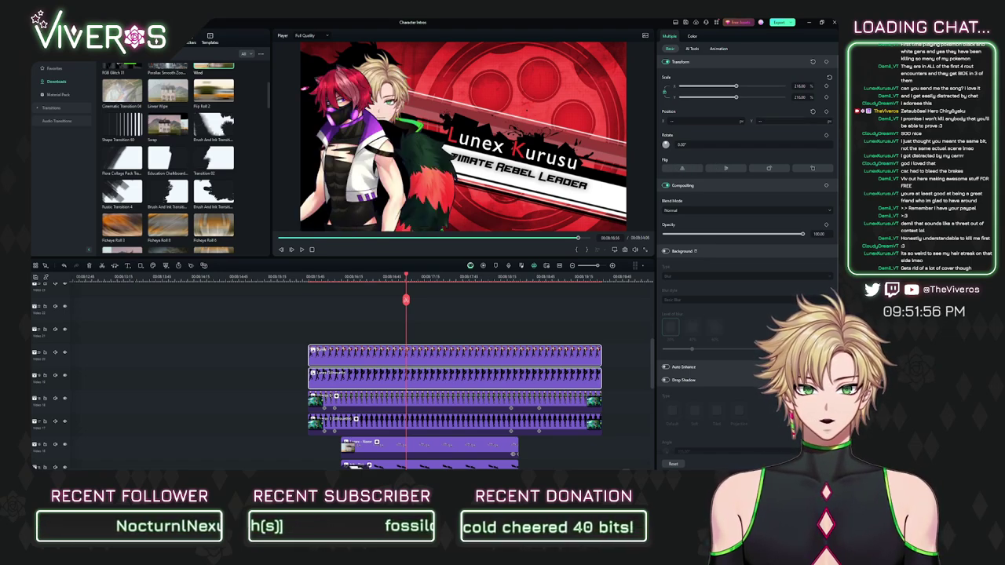
mouse_move(765, 121)
left_mouse_down()
mouse_move(713, 121)
mouse_move(769, 121)
left_mouse_up()
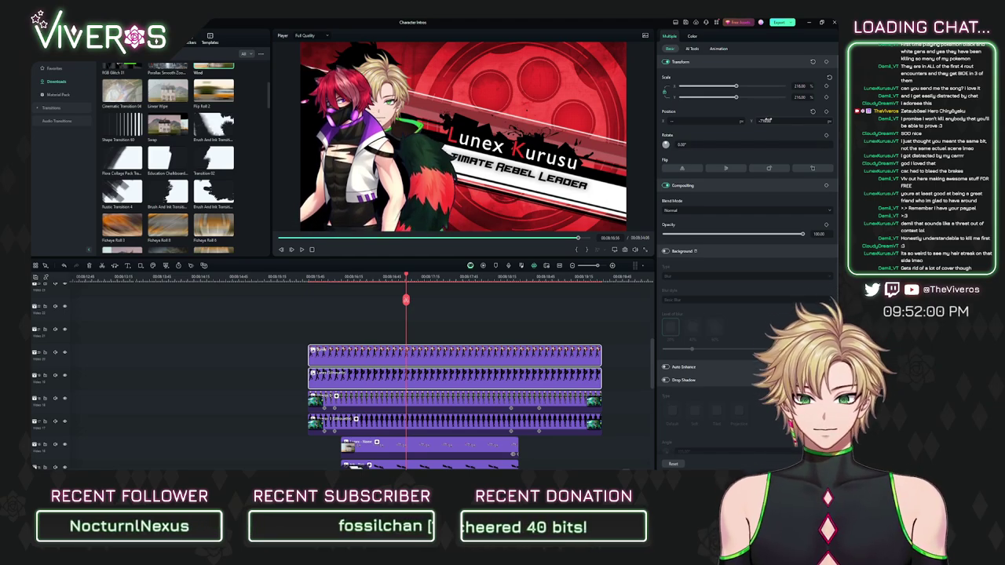
left_click(683, 168)
Step: Go back through the finished intros on the timeline and view the Ultimate Secret Agent intro for comparison
scroll(434, 299, "down", 6)
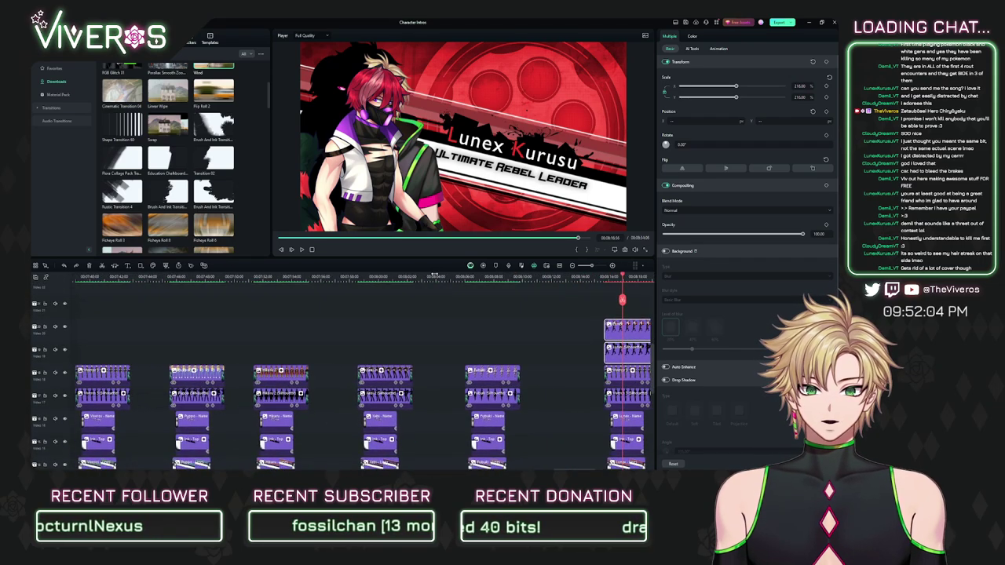
scroll(433, 299, "down", 8)
left_click_drag(361, 358, 564, 381)
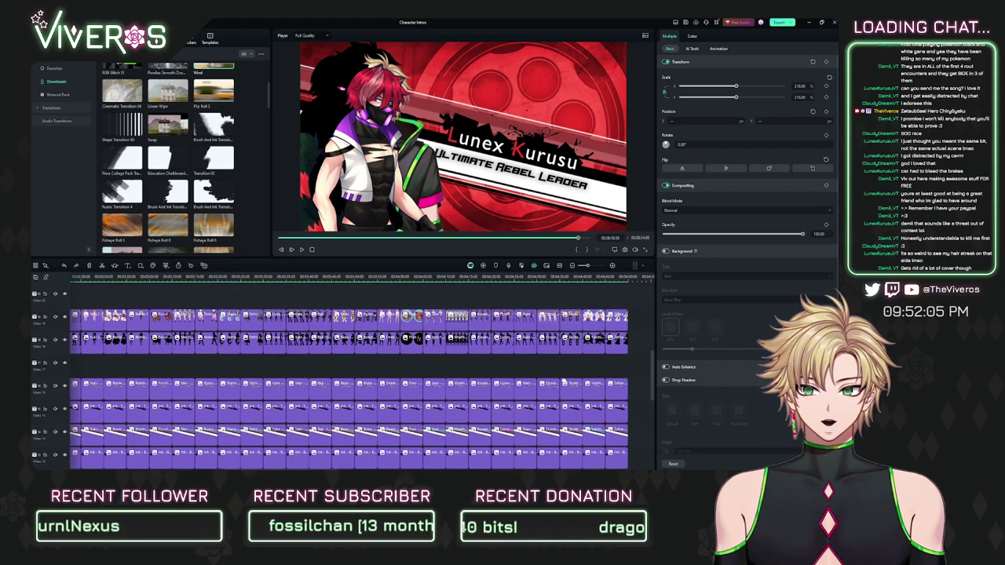
left_click_drag(188, 297, 778, 310)
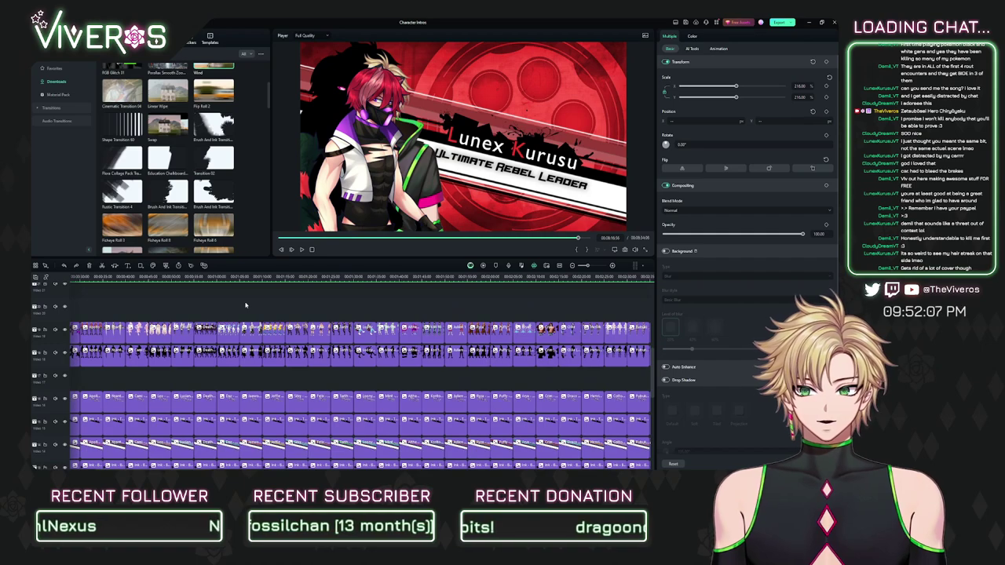
left_click_drag(244, 306, 421, 318)
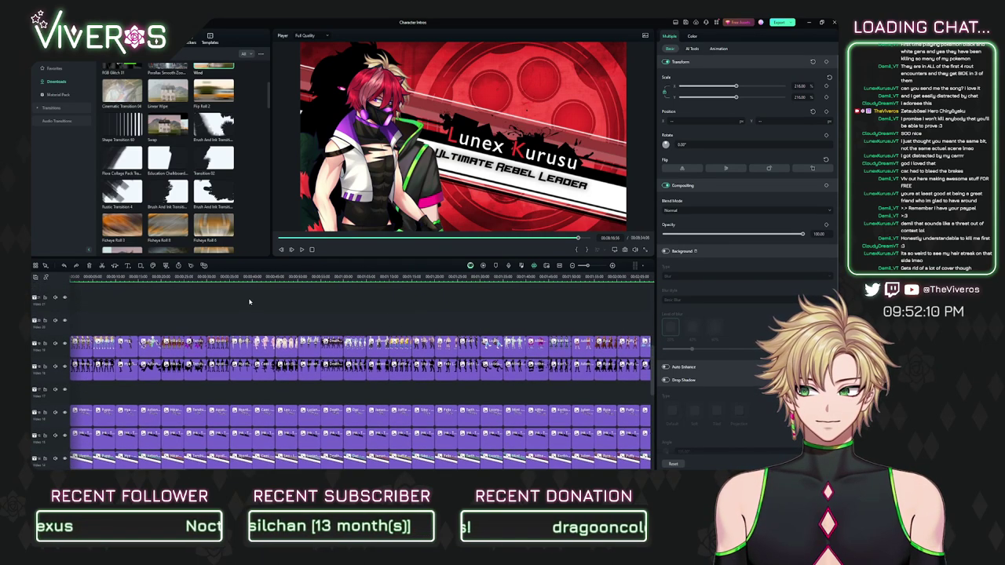
left_click(308, 303)
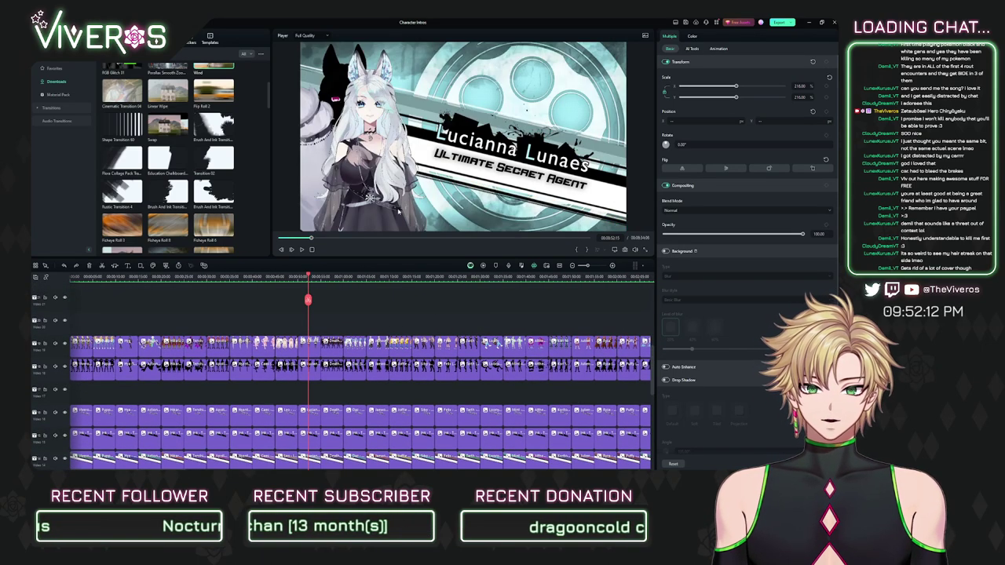
Step: Open the Ultimate Secret Agent character's folder in the project media and preview the full-body character image
left_click(45, 37)
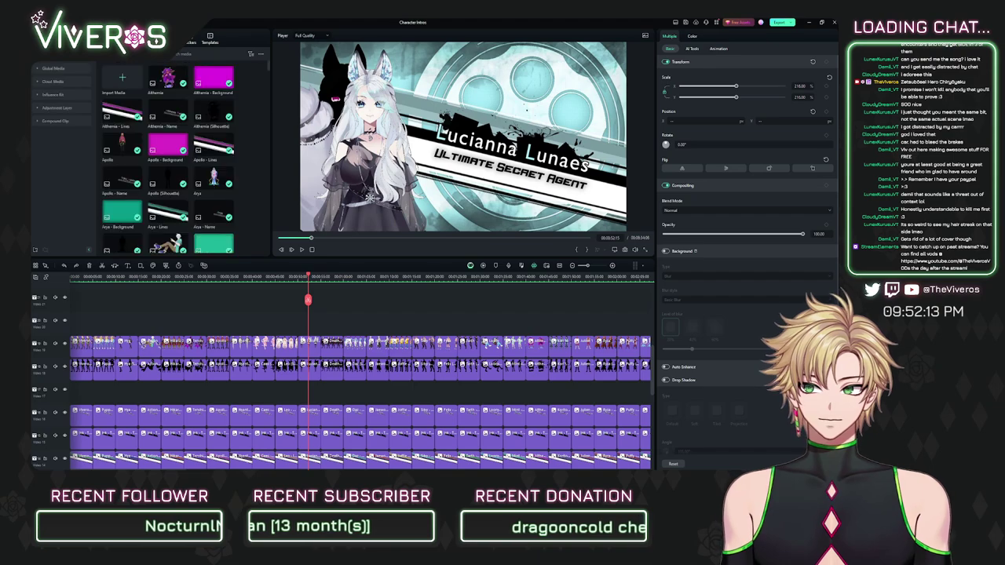
left_click(54, 69)
scroll(56, 122, "down", 3)
scroll(55, 130, "up", 3)
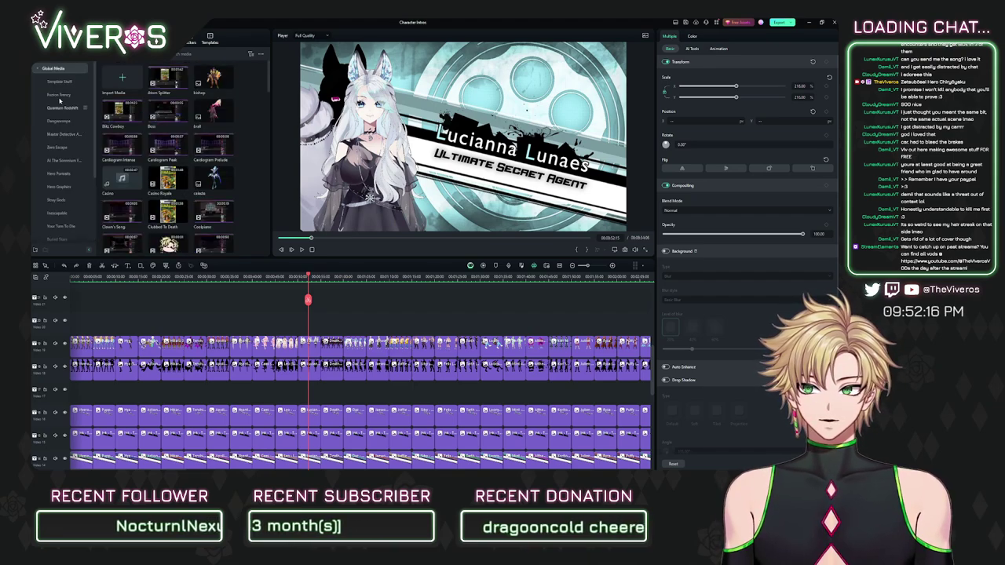
left_click(54, 59)
left_click(55, 81)
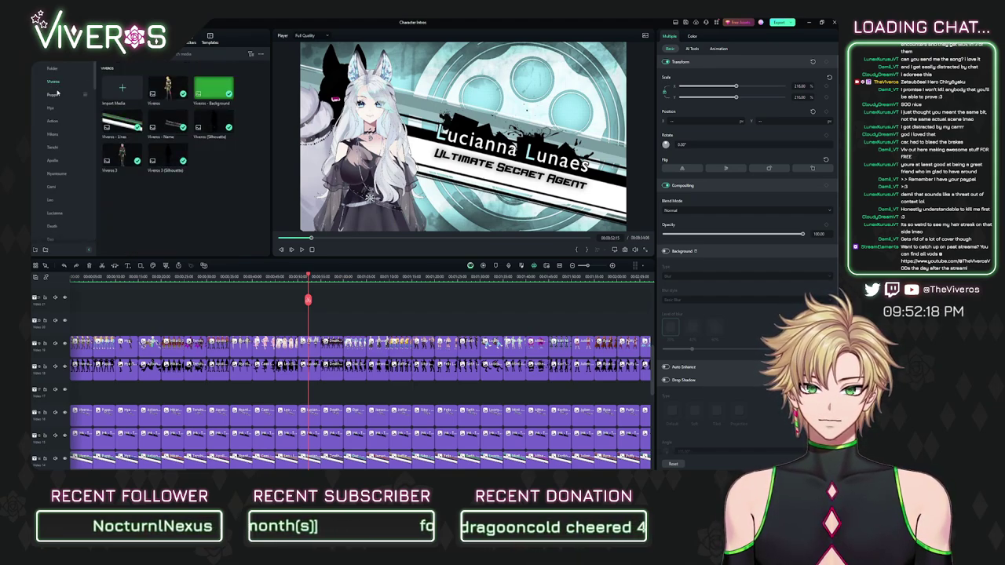
left_click(55, 213)
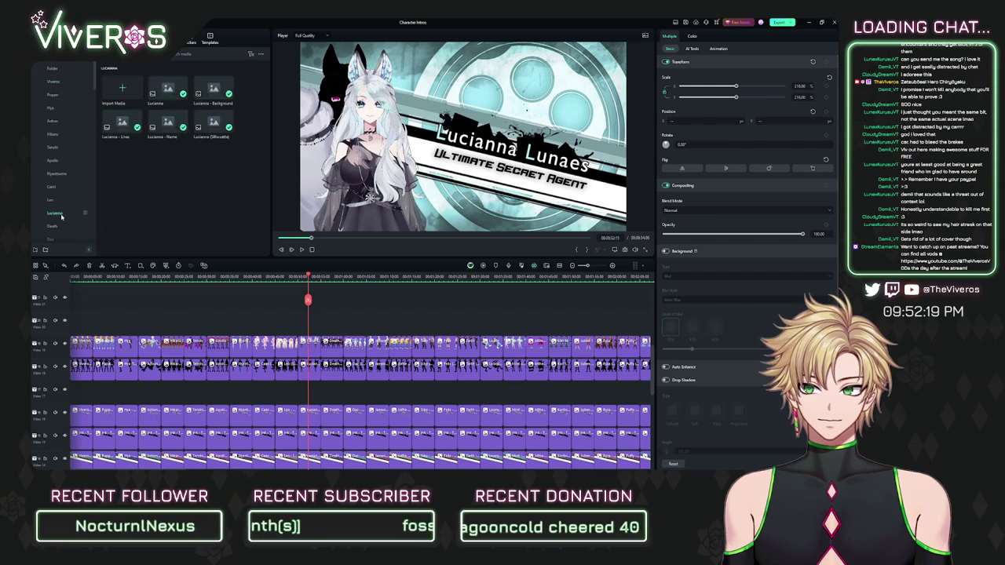
left_click(168, 88)
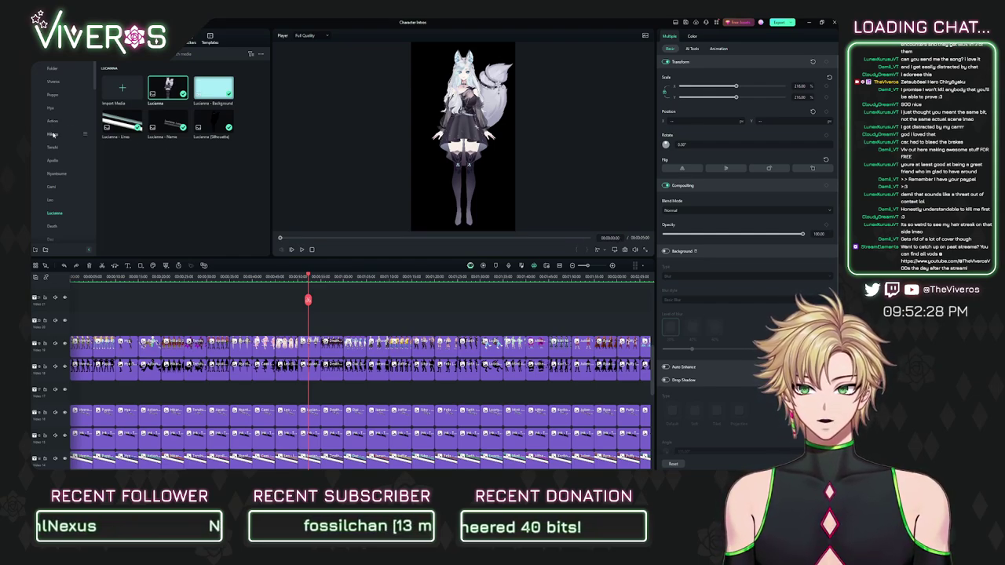
Step: Find the media folder of the white-haired character with the blue background and preview the full-body image
scroll(60, 153, "down", 3)
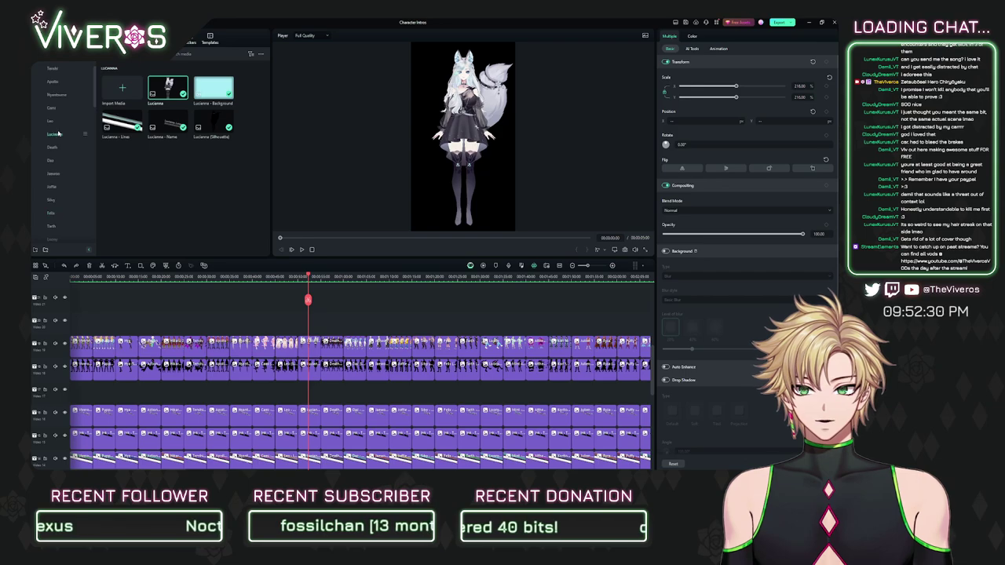
scroll(63, 225, "down", 3)
scroll(51, 172, "down", 3)
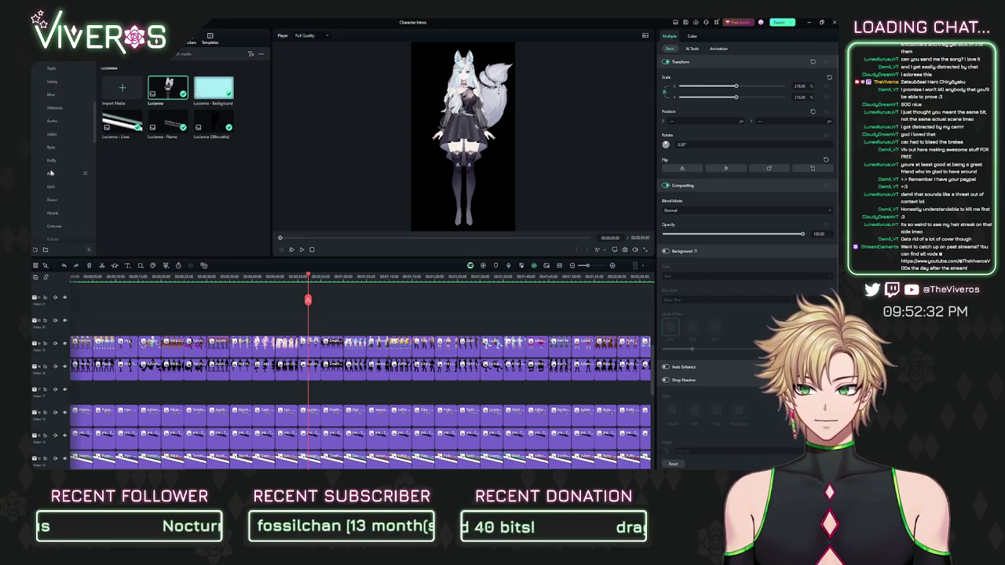
scroll(50, 174, "down", 5)
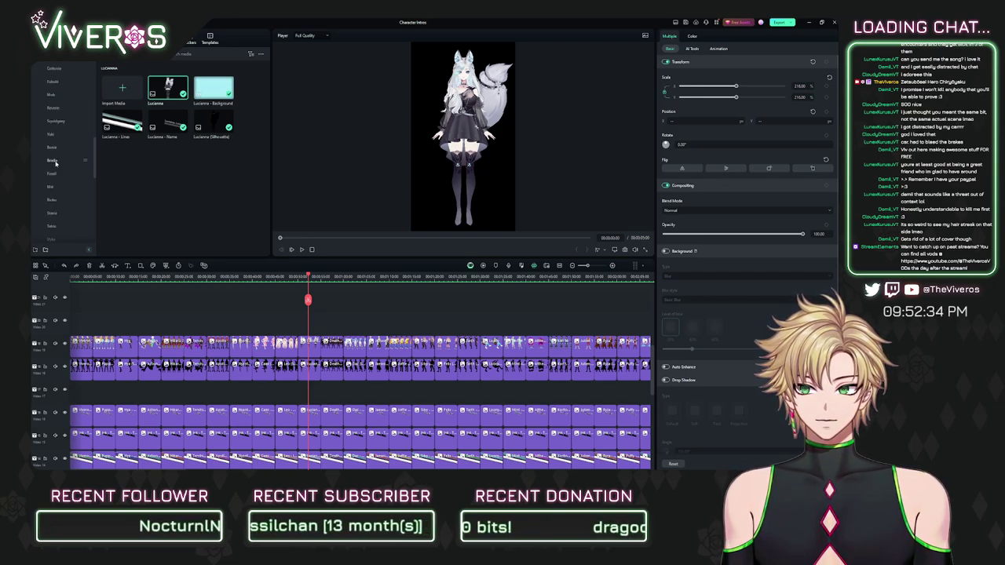
left_click(52, 187)
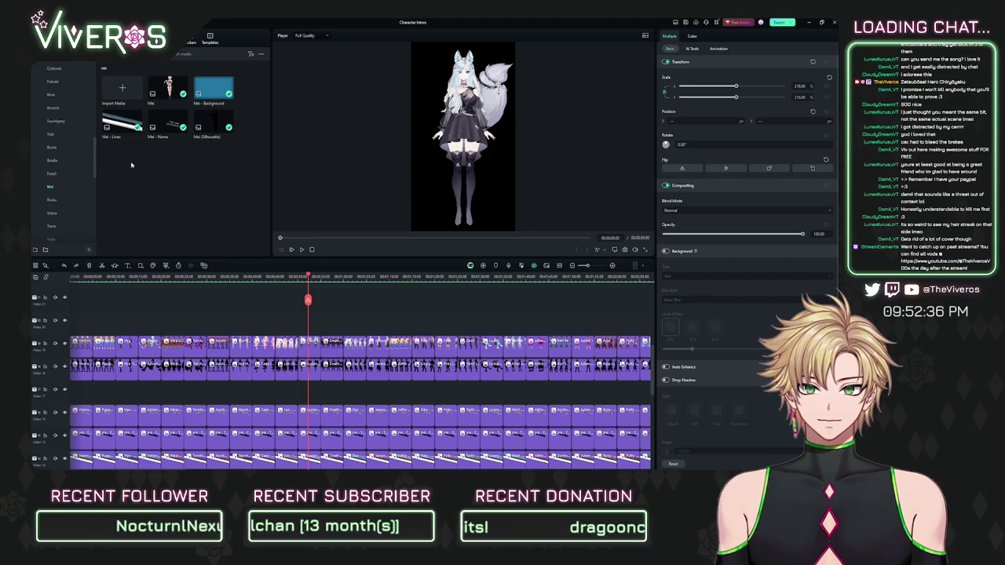
double_click(183, 94)
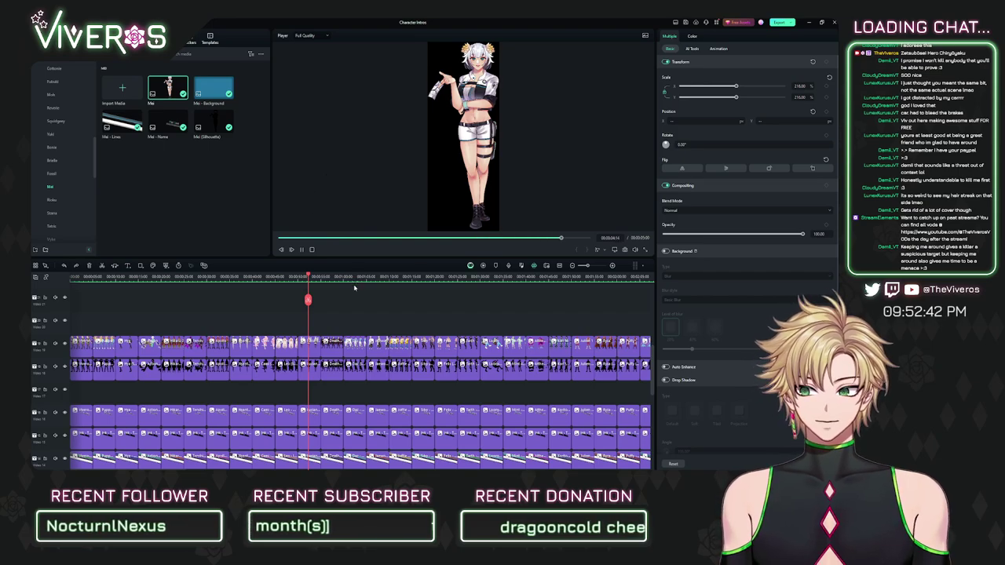
Step: Return to the Rebel Leader intro on the timeline and view a later frame of its stacked character layers
left_click_drag(374, 275, 168, 289)
left_click_drag(230, 280, 587, 317)
scroll(393, 303, "up", 1)
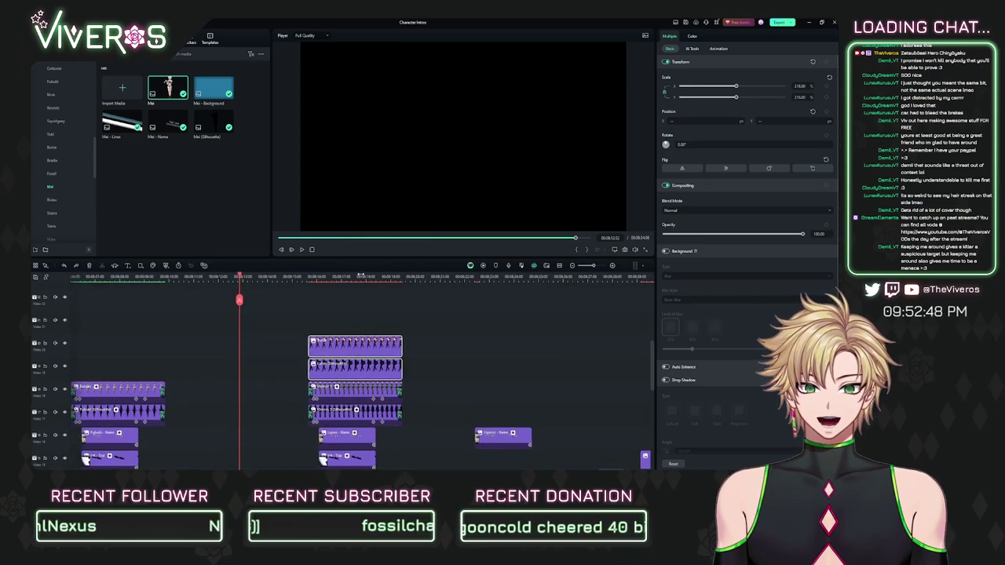
left_click(363, 278)
scroll(361, 299, "up", 2, "ctrl")
scroll(392, 307, "up", 1)
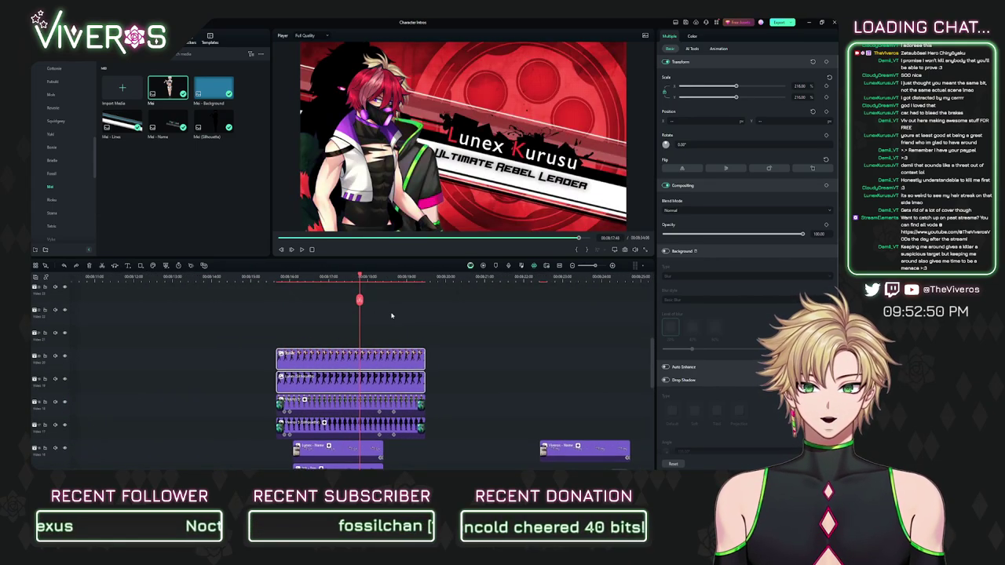
Step: At the old character layers' third keyframe, lower the red-haired character's opacity to 80% and its silhouette's to 65%
left_click_drag(359, 297, 380, 290)
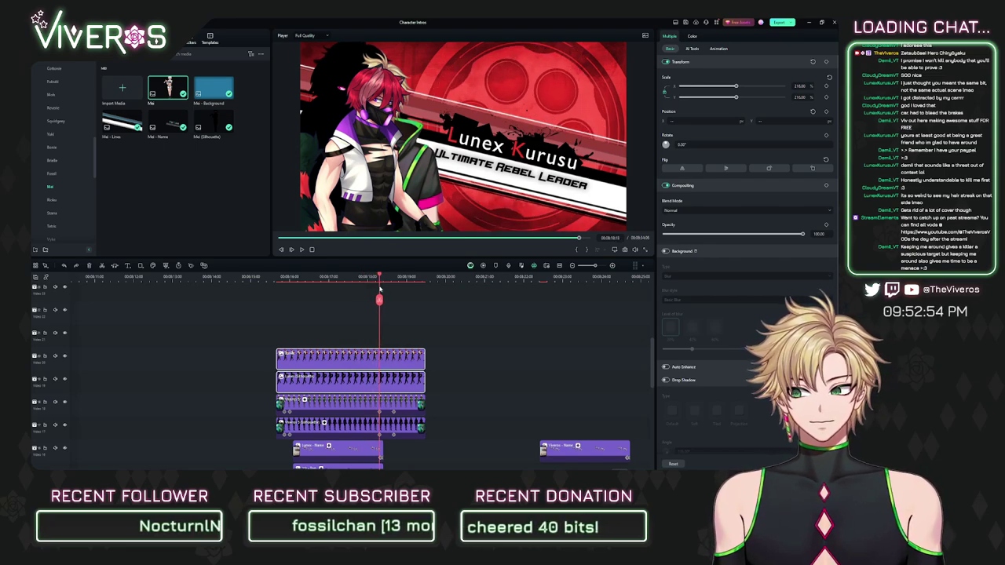
left_click_drag(411, 323, 390, 379)
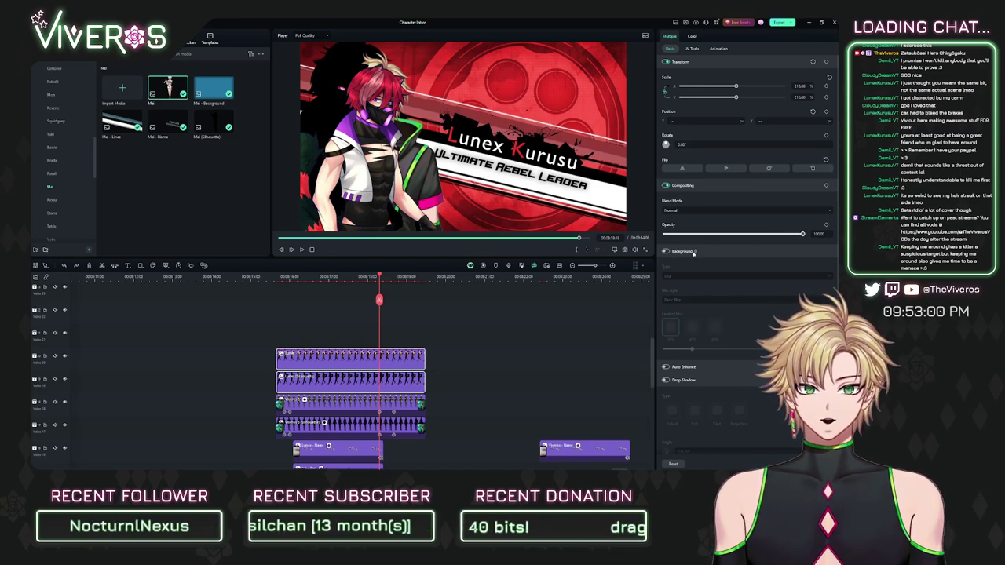
left_click_drag(801, 234, 754, 234)
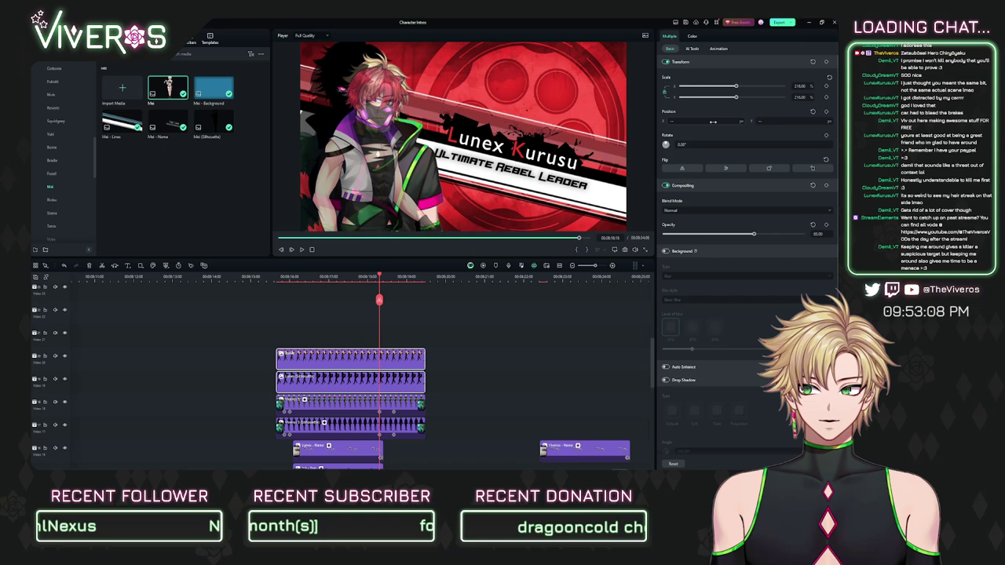
left_click(506, 346)
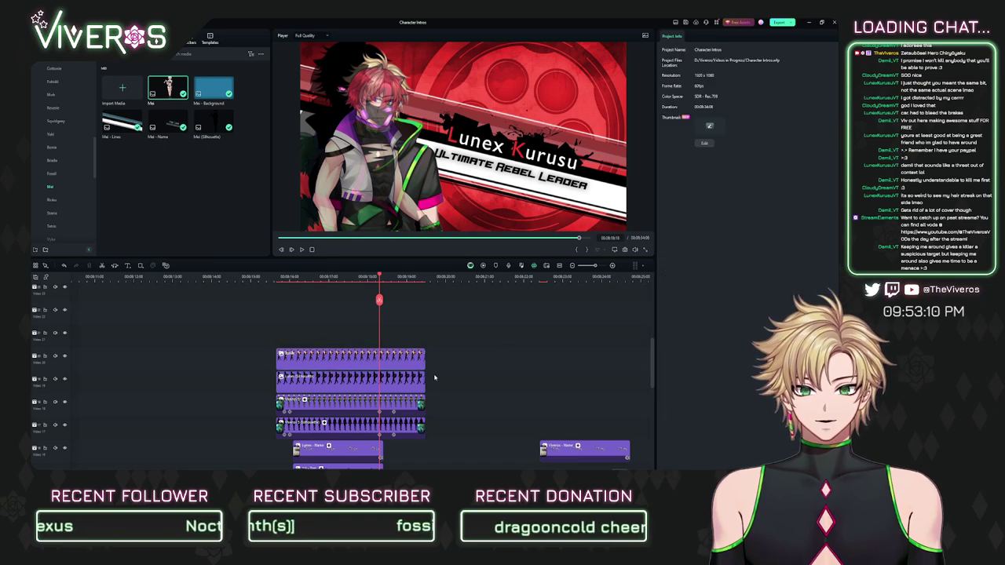
left_click(395, 377)
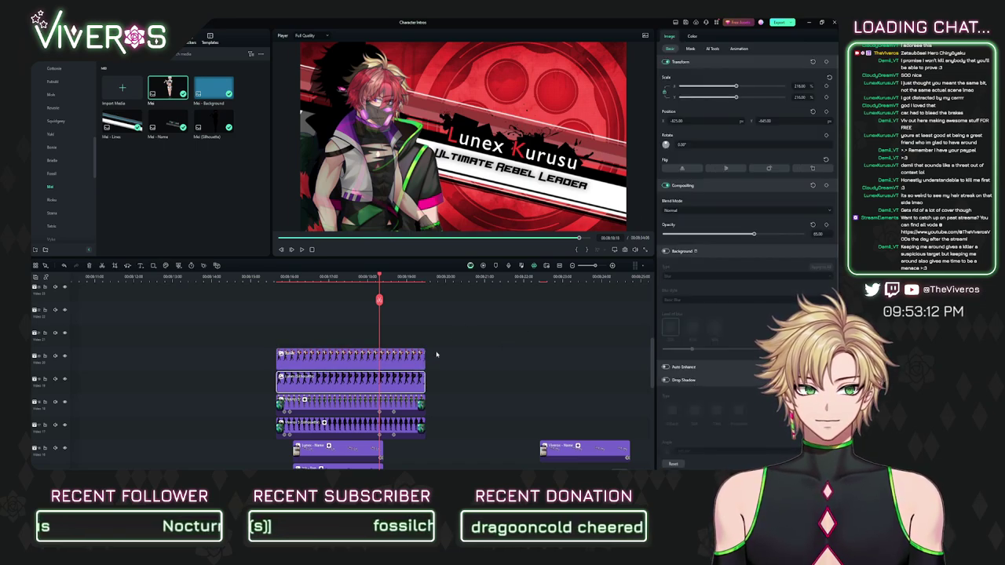
left_click(365, 424, "ctrl")
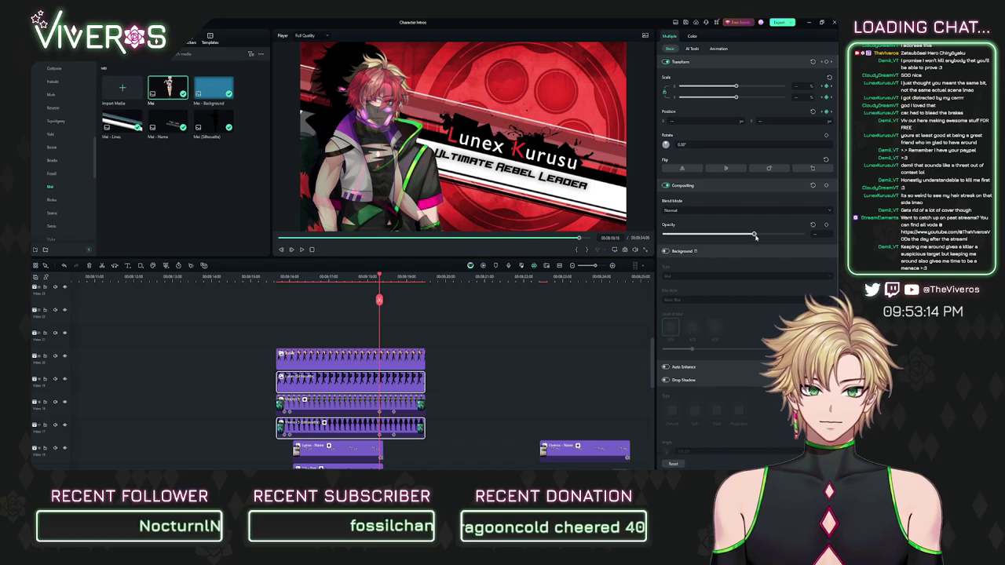
left_click(461, 316)
left_click(406, 404)
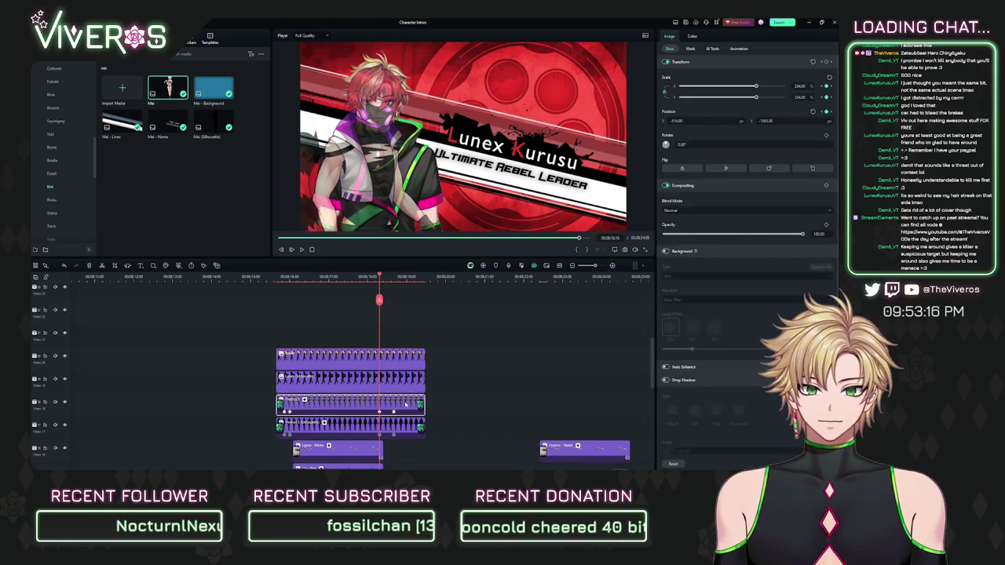
left_click(405, 359)
left_click_drag(760, 234, 776, 241)
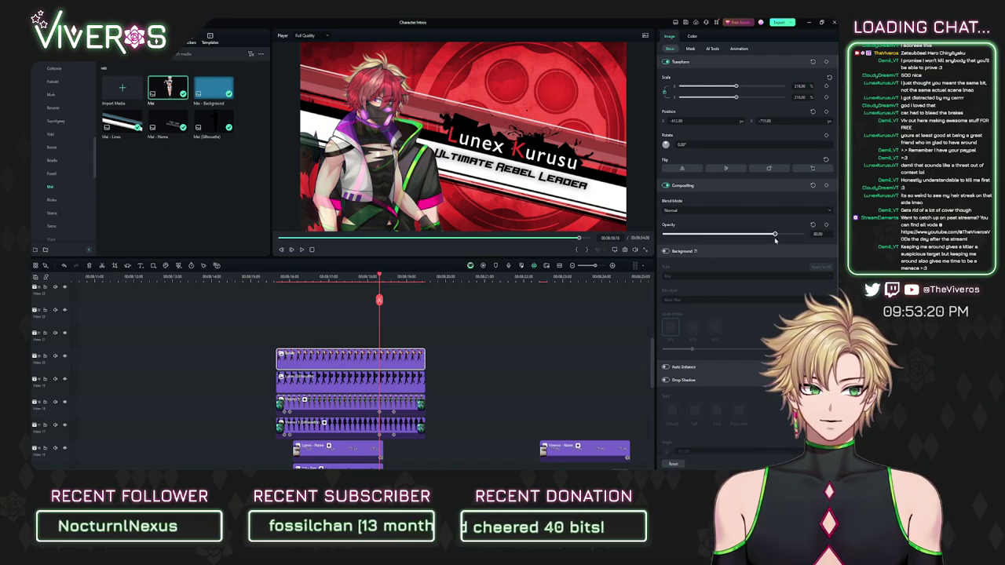
Step: Add scale and position keyframes to the red-haired character and its silhouette at the old layers' third keyframe
left_click(402, 380, "ctrl")
scroll(506, 290, "up", 2)
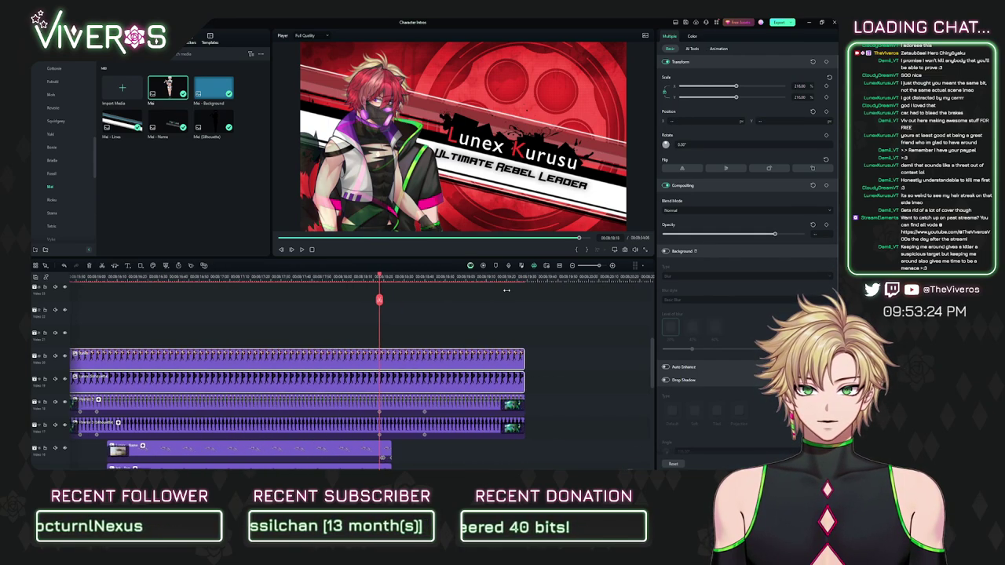
left_click_drag(99, 312, 557, 299)
left_click(826, 86)
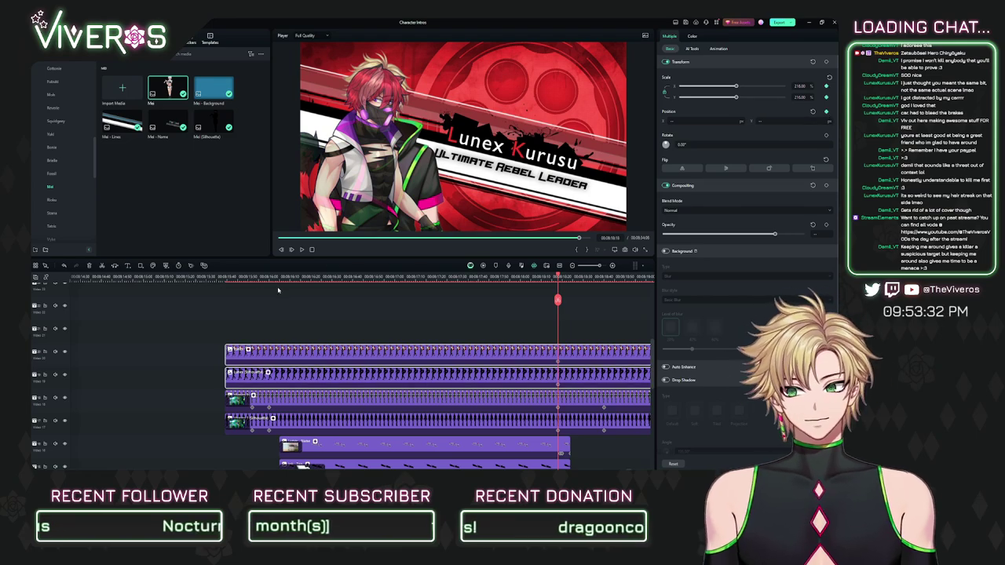
Step: Add scale and position keyframes to both new layers at 00:08:15:52 and set the new silhouette's opacity to 0%
left_click(252, 280)
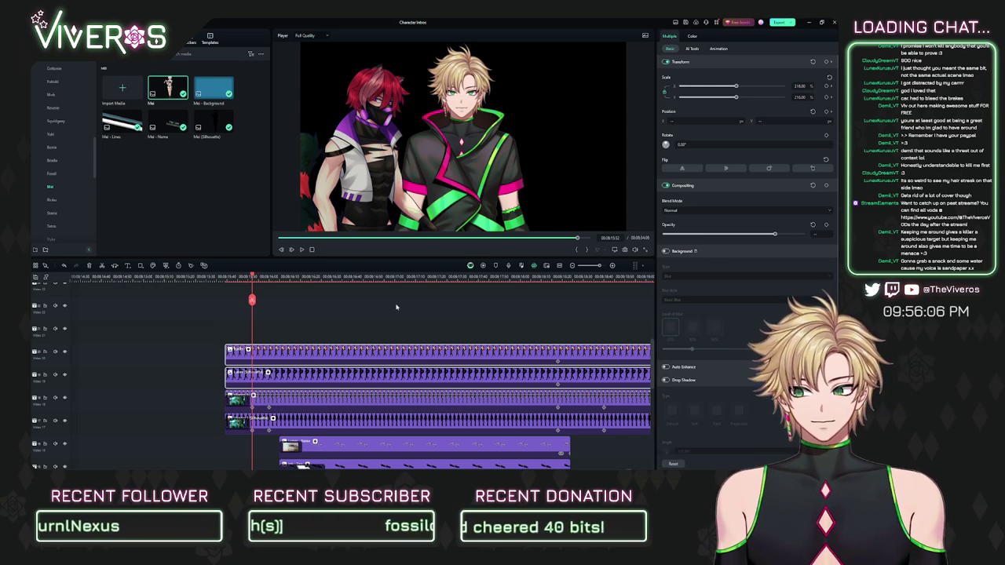
scroll(400, 324, "left", 1)
scroll(440, 369, "up", 1)
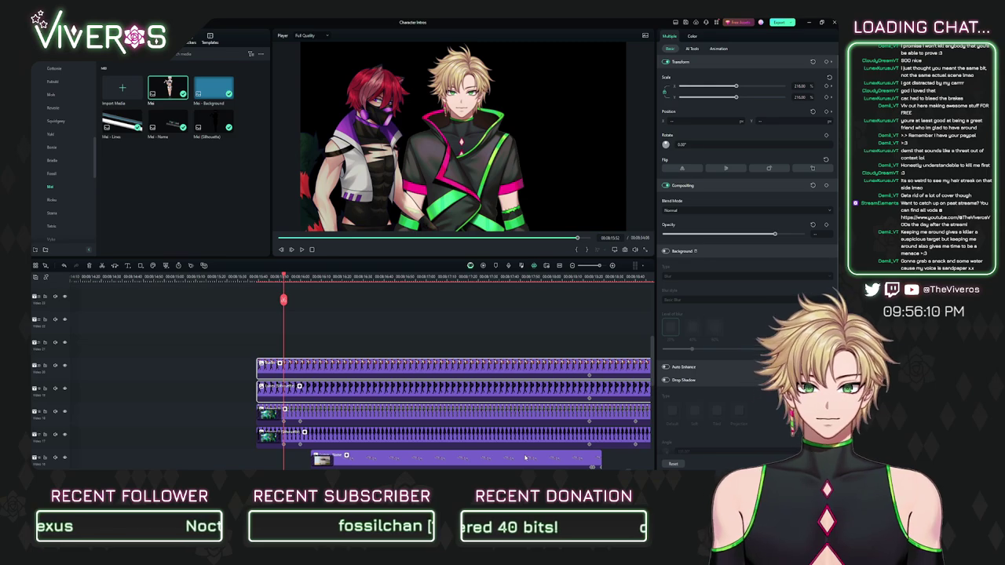
mouse_move(518, 326)
left_mouse_down()
mouse_move(467, 319)
mouse_move(508, 329)
left_mouse_up()
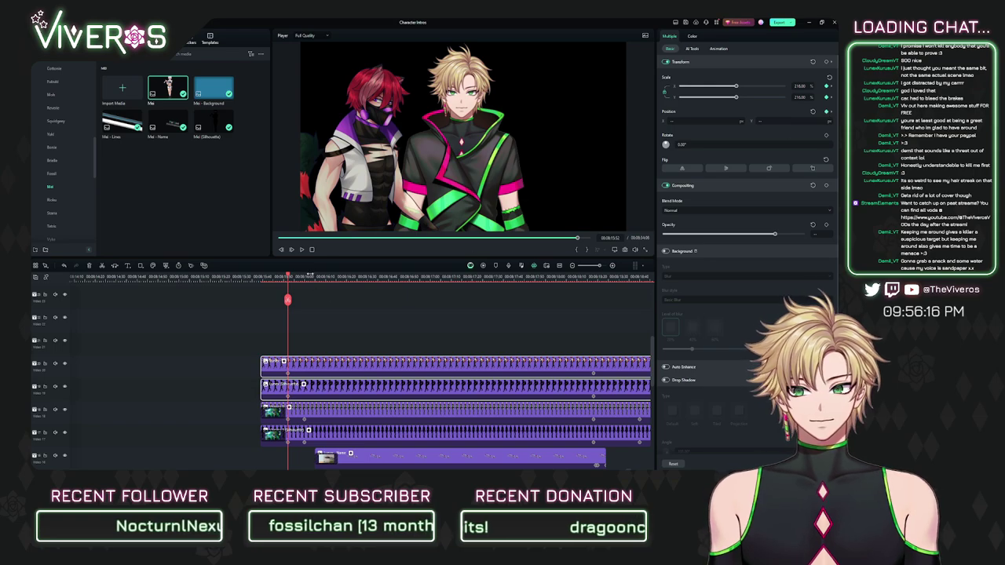
left_click_drag(312, 277, 288, 288)
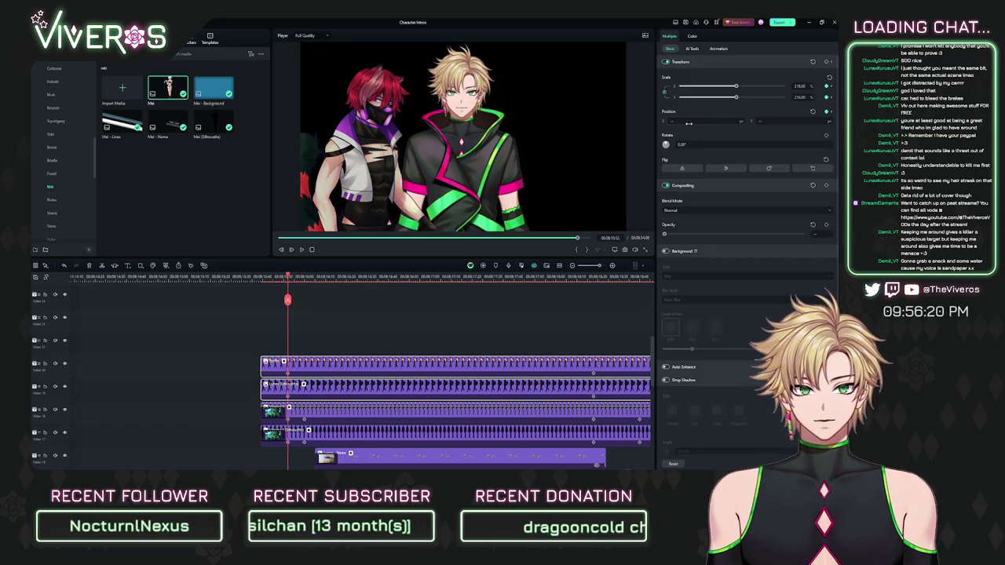
Step: At the first keyframe, scale both new layers to 238% and align them with the old character at about X -75, Y -760
mouse_move(704, 121)
left_mouse_down()
mouse_move(809, 121)
mouse_move(709, 121)
left_mouse_up()
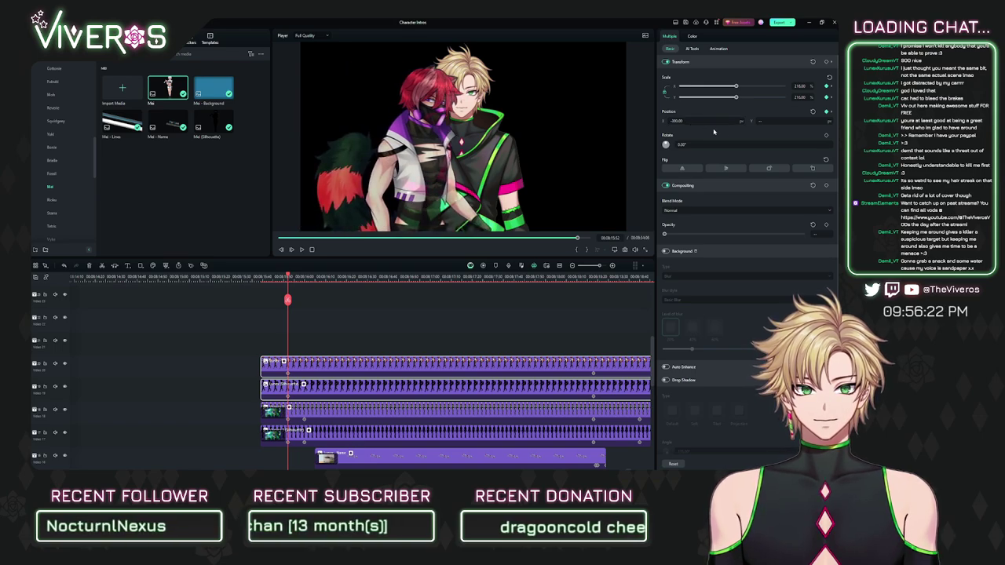
left_click_drag(773, 121, 817, 121)
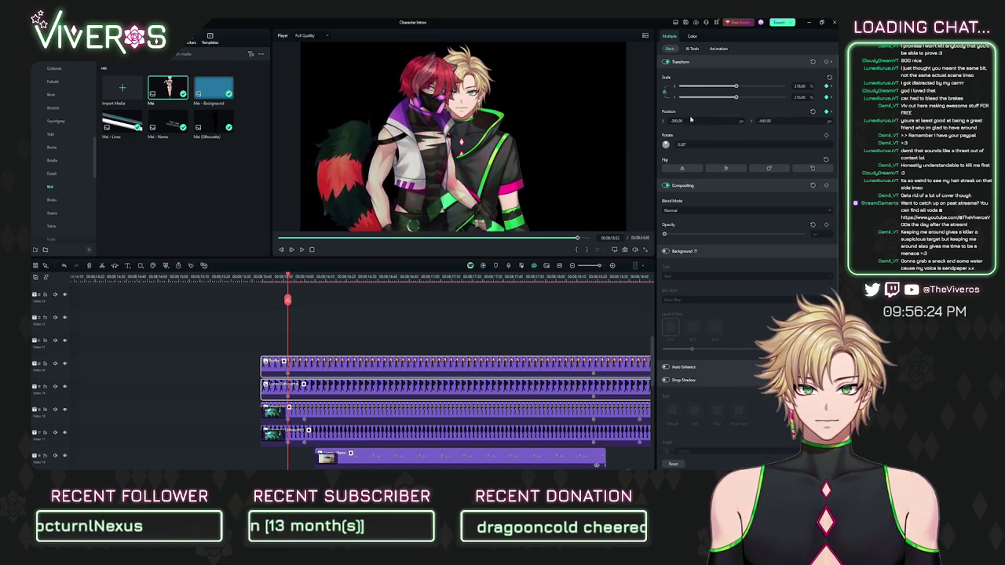
left_click_drag(688, 121, 786, 121)
left_click_drag(801, 86, 816, 86)
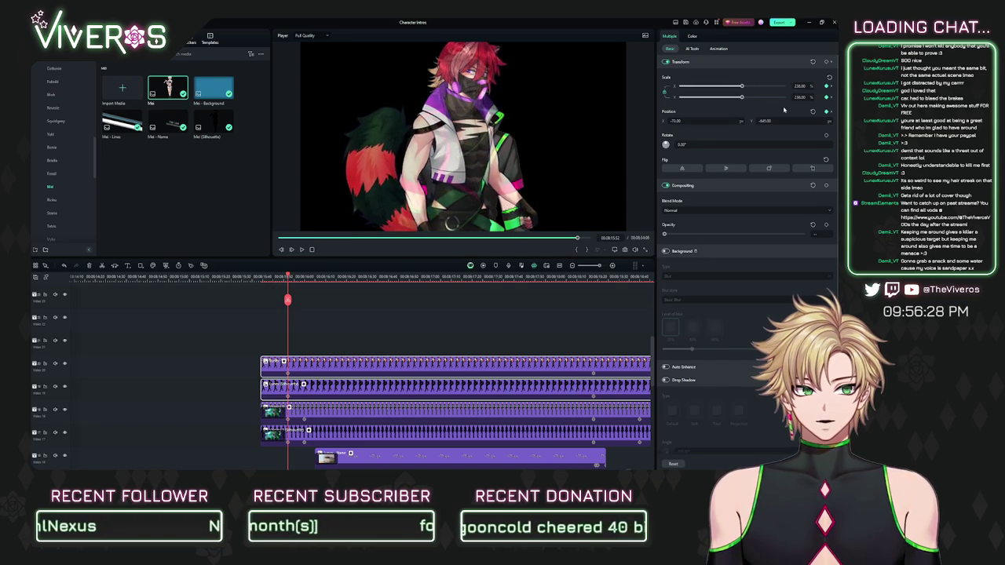
left_click_drag(772, 121, 723, 121)
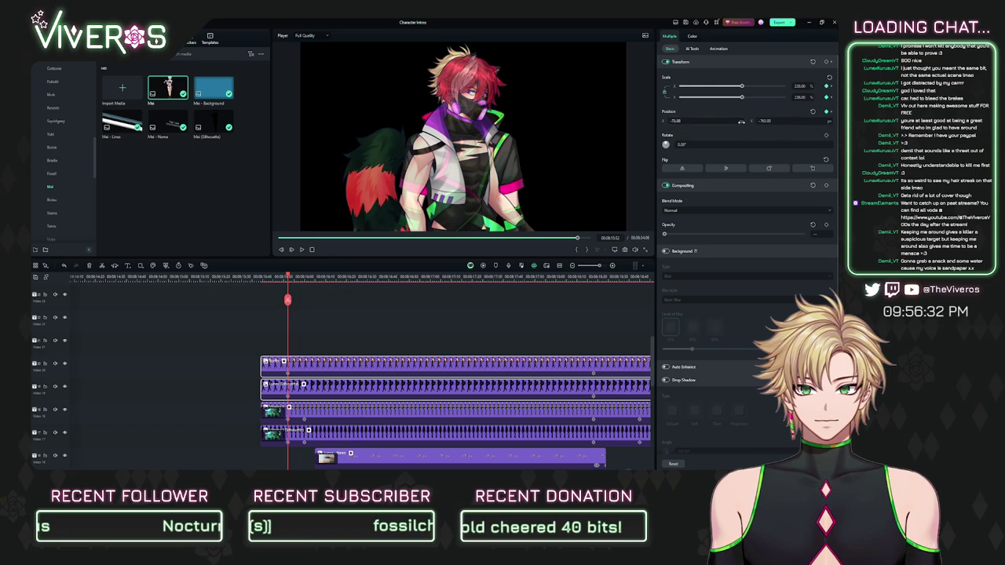
left_click(694, 122)
type("0")
key("Return")
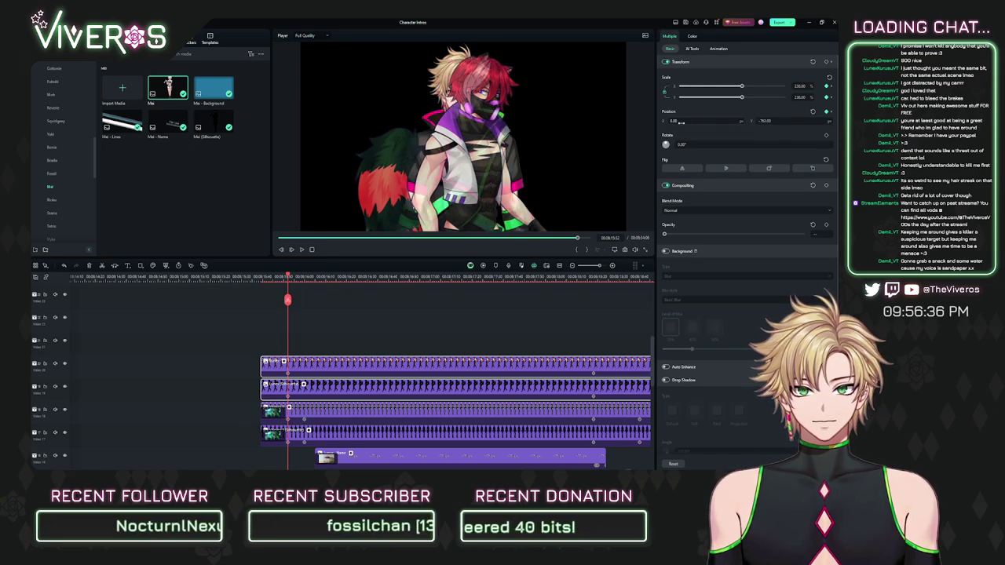
left_click_drag(682, 122, 650, 123)
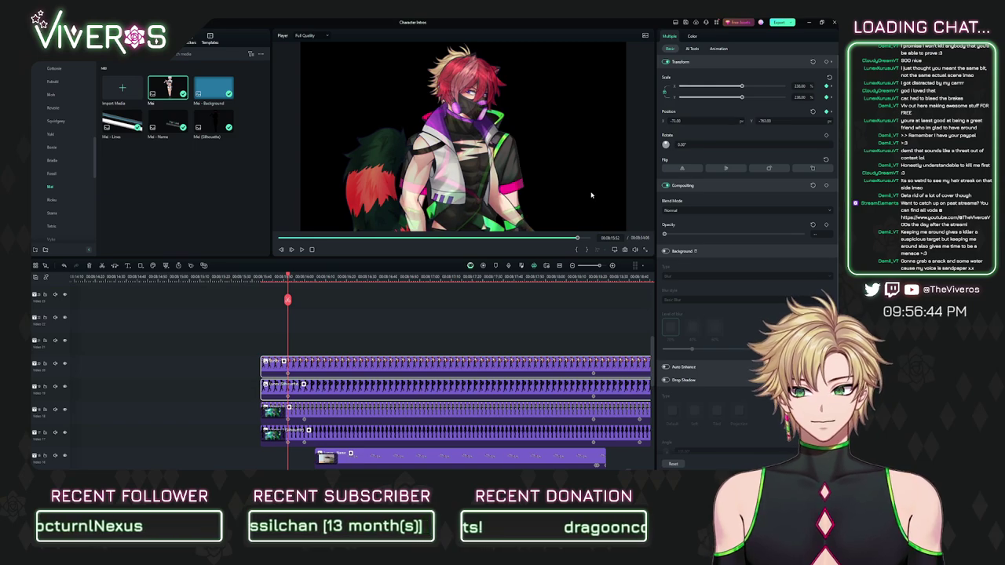
Step: At the second keyframe, 00:08:16:00, move both new layers to about X -446, Y -814 and compare with the first keyframe
left_click_drag(299, 277, 305, 278)
left_click_drag(355, 335, 407, 391)
mouse_move(683, 121)
left_mouse_down()
mouse_move(660, 121)
mouse_move(577, 230)
left_mouse_up()
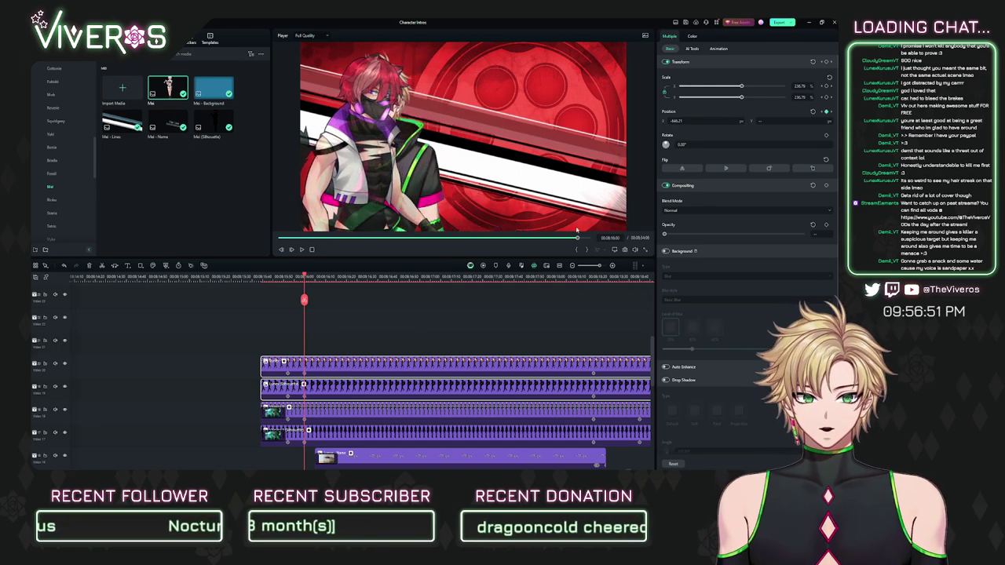
left_click(288, 280)
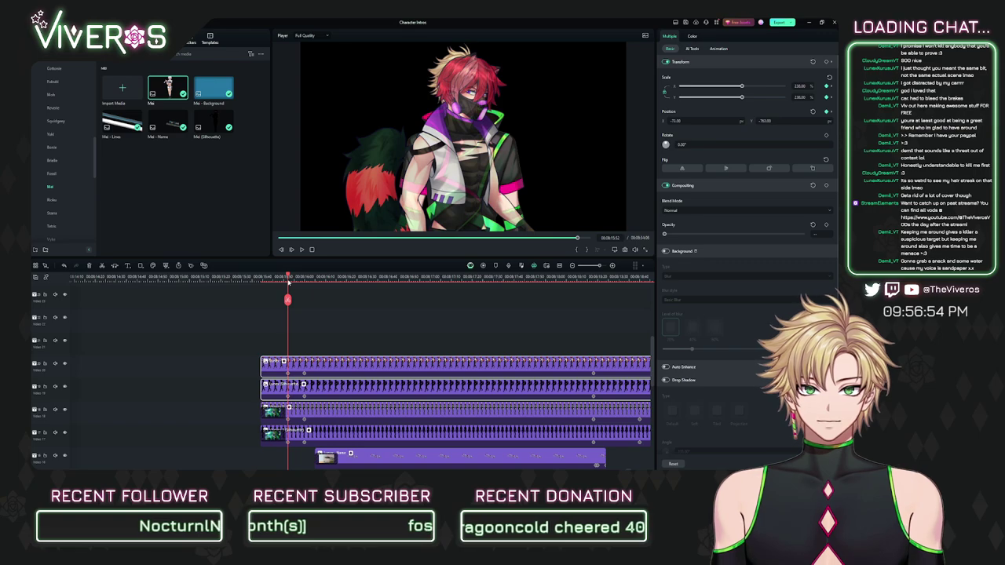
left_click_drag(288, 284, 305, 290)
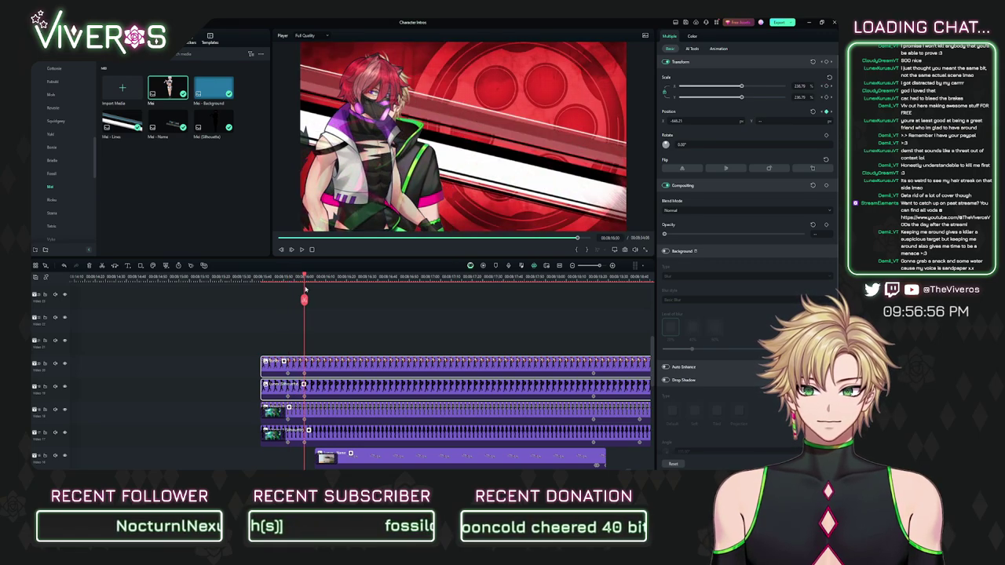
left_click_drag(777, 120, 762, 120)
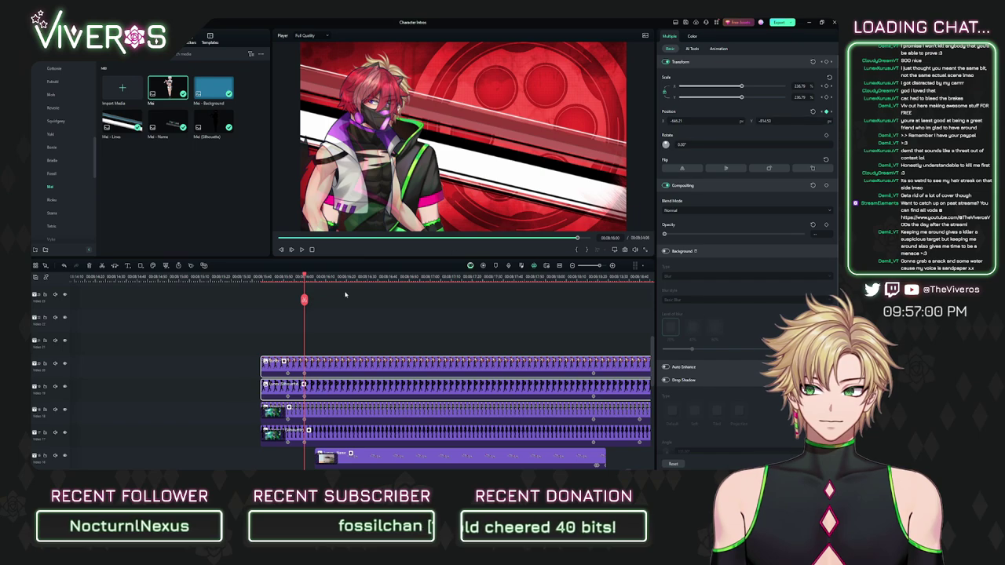
Step: Recheck the first keyframe, and at the second scale both new layers to 252.79% and position them at about X -350, Y -885
left_click(286, 285)
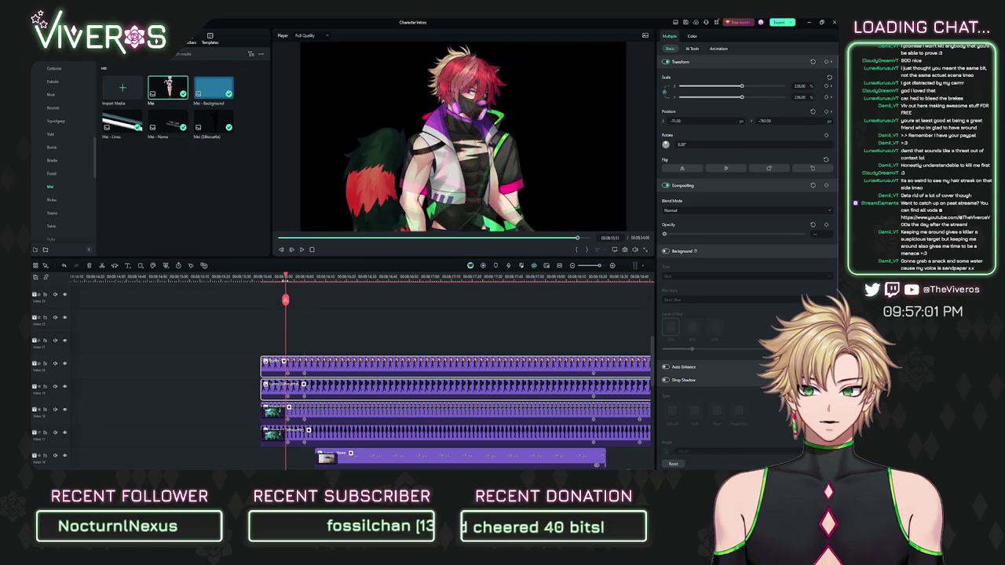
left_click(304, 286)
left_click(305, 285)
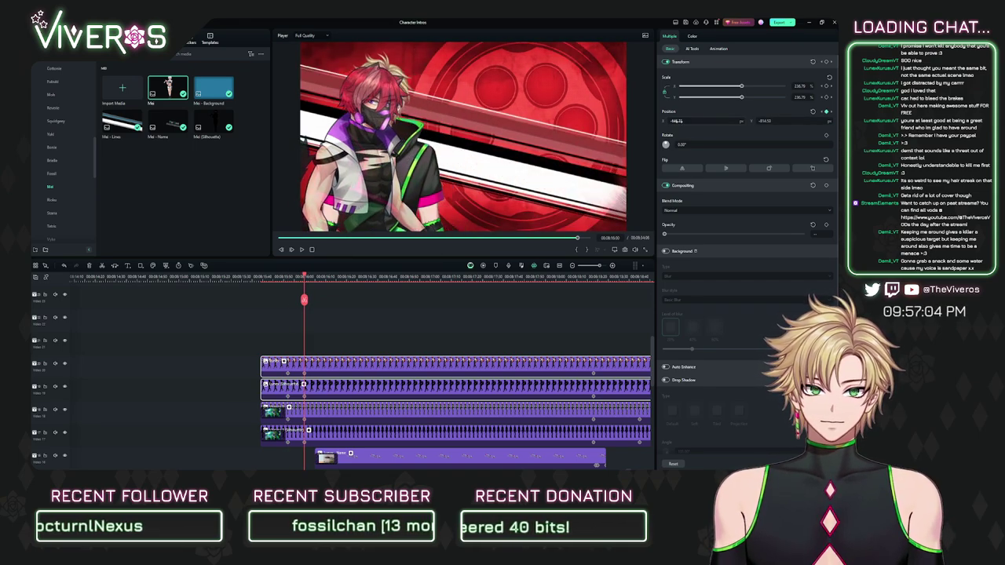
left_click_drag(678, 122, 721, 122)
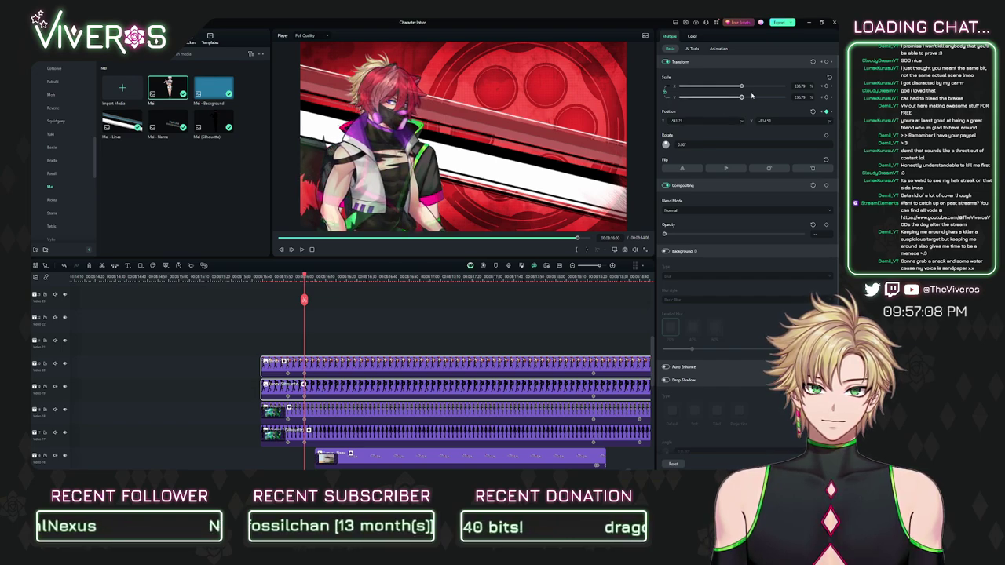
left_click_drag(795, 87, 801, 87)
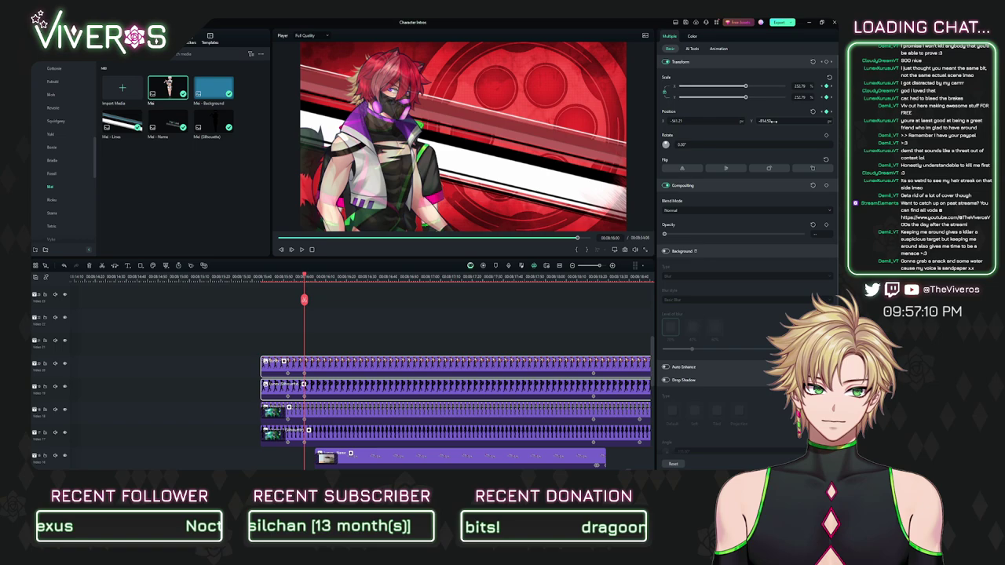
left_click_drag(766, 121, 735, 120)
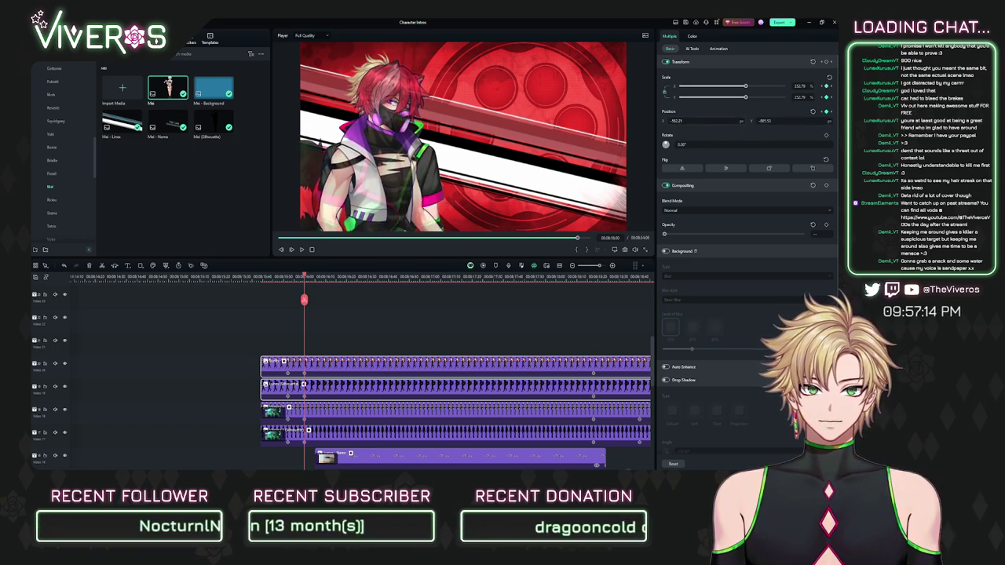
left_click_drag(679, 121, 675, 120)
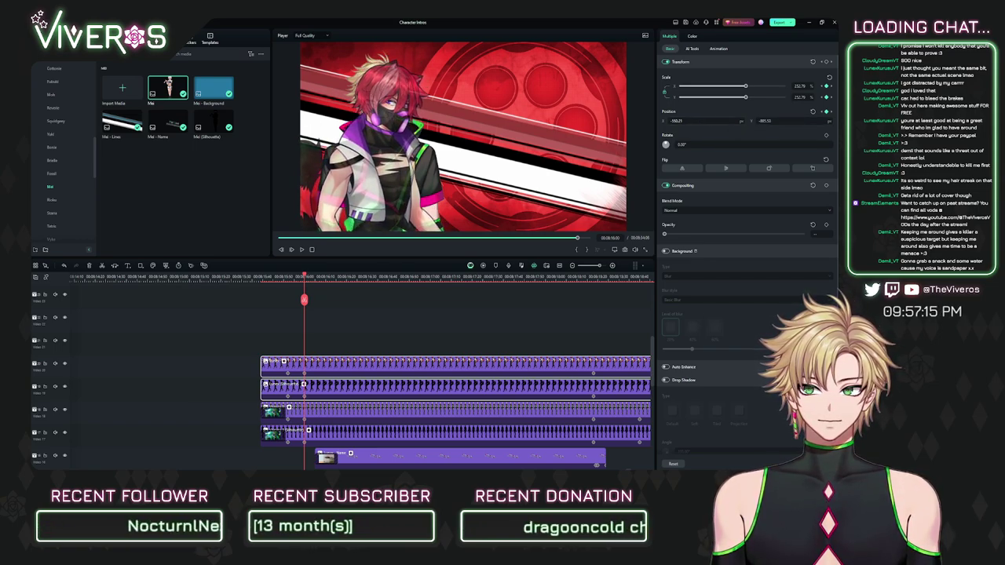
Step: Set the opacity of the red-haired character's silhouette layer to 50%
left_click(546, 335)
left_click(383, 385)
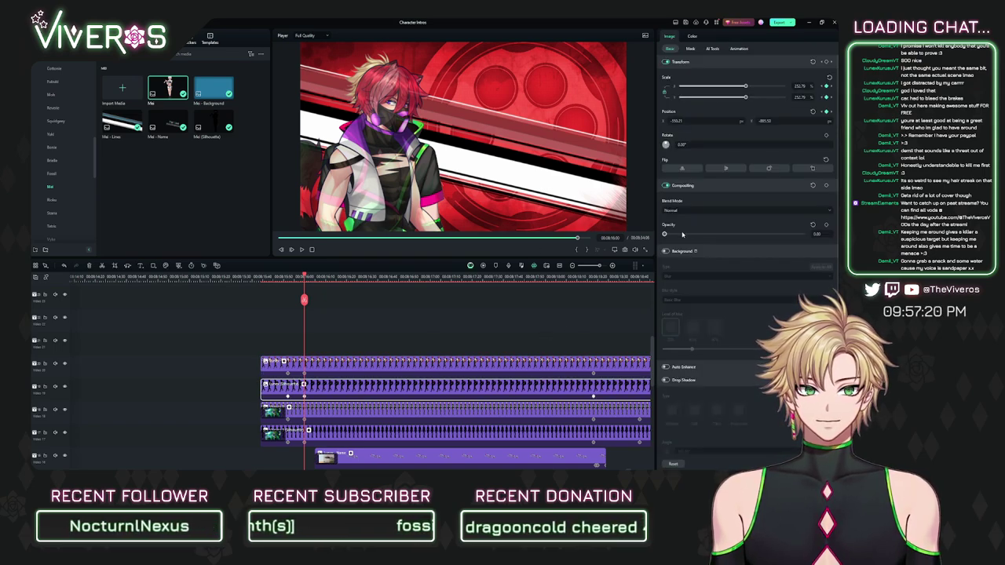
left_click_drag(664, 234, 720, 235)
left_click_drag(729, 242, 734, 242)
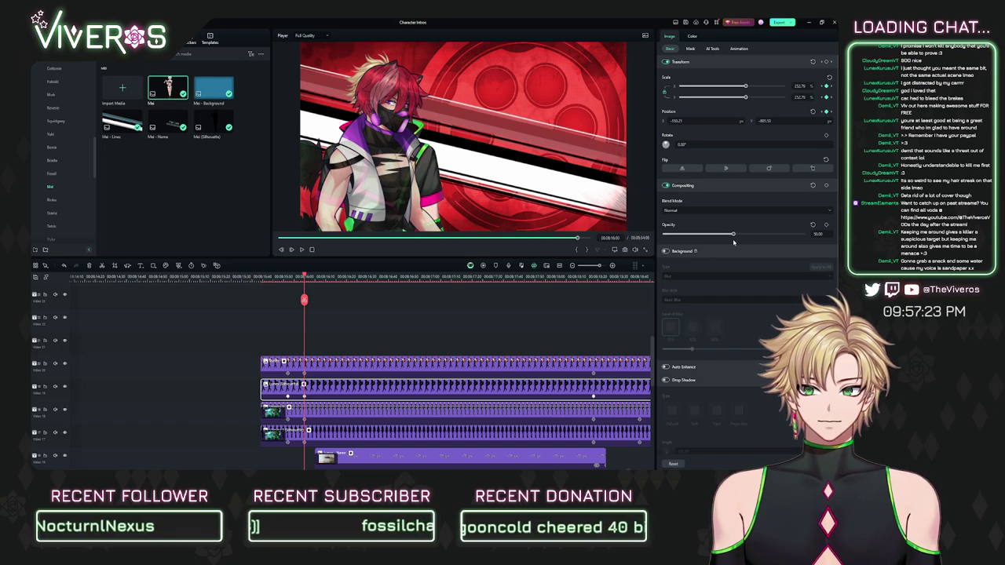
left_click(487, 317)
Step: Reposition the new silhouette at the second keyframe and set the old silhouette layer's opacity to 54% for comparison
left_click(443, 390)
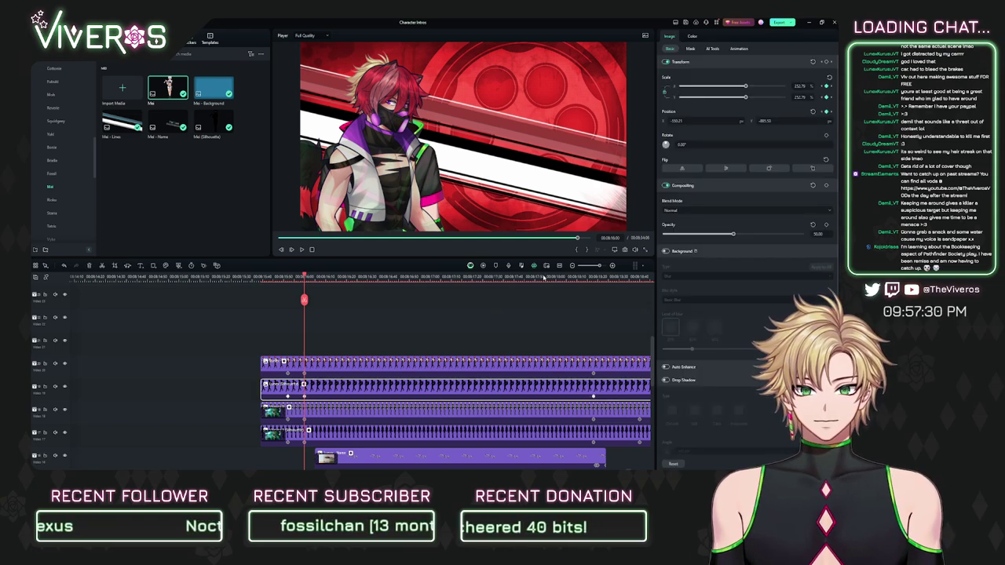
left_click_drag(715, 120, 675, 121)
left_click_drag(766, 121, 782, 121)
left_click(475, 431)
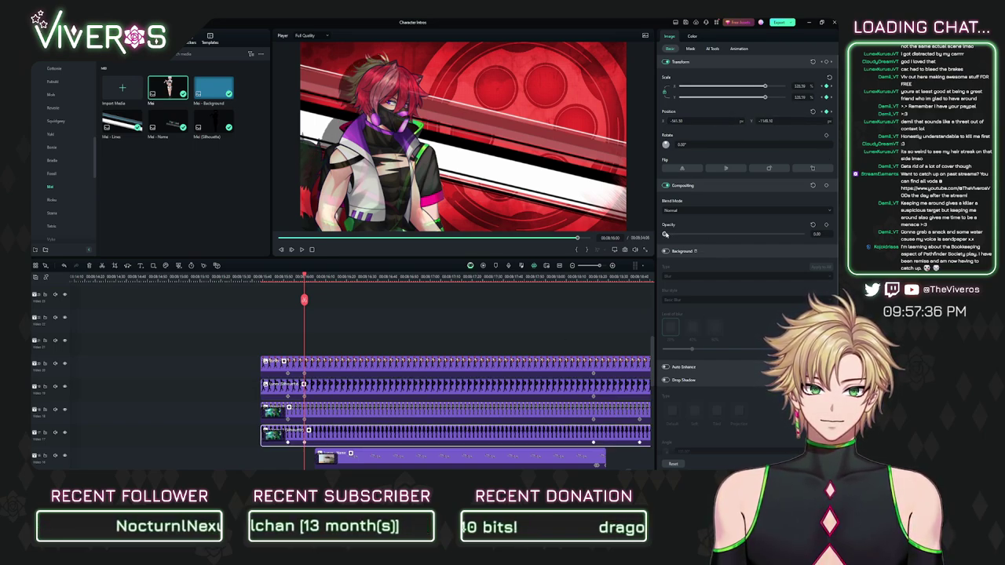
left_click_drag(688, 235, 739, 243)
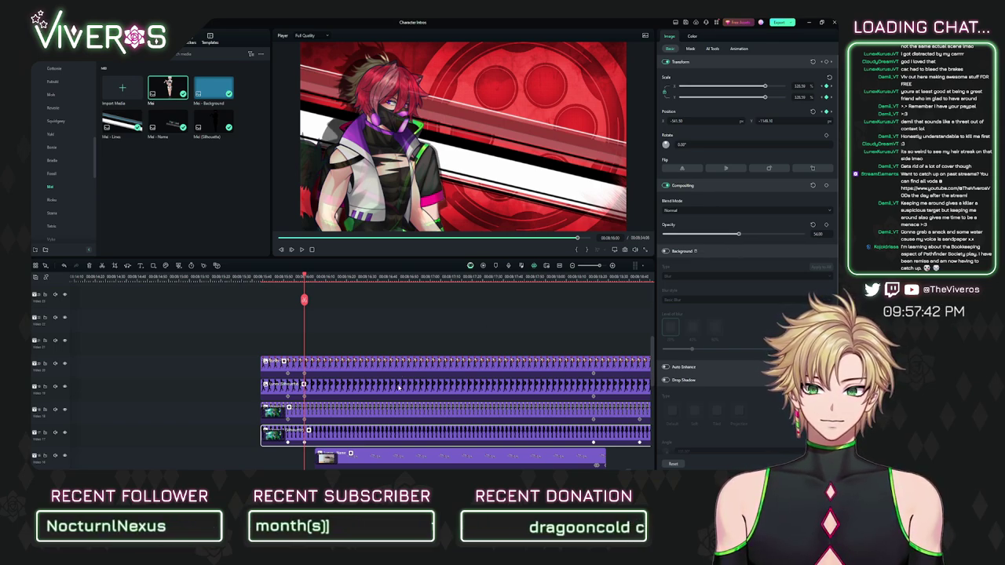
Step: At the second keyframe, increase the new silhouette layer's scale to about 269% and lower its vertical position
left_click(474, 385)
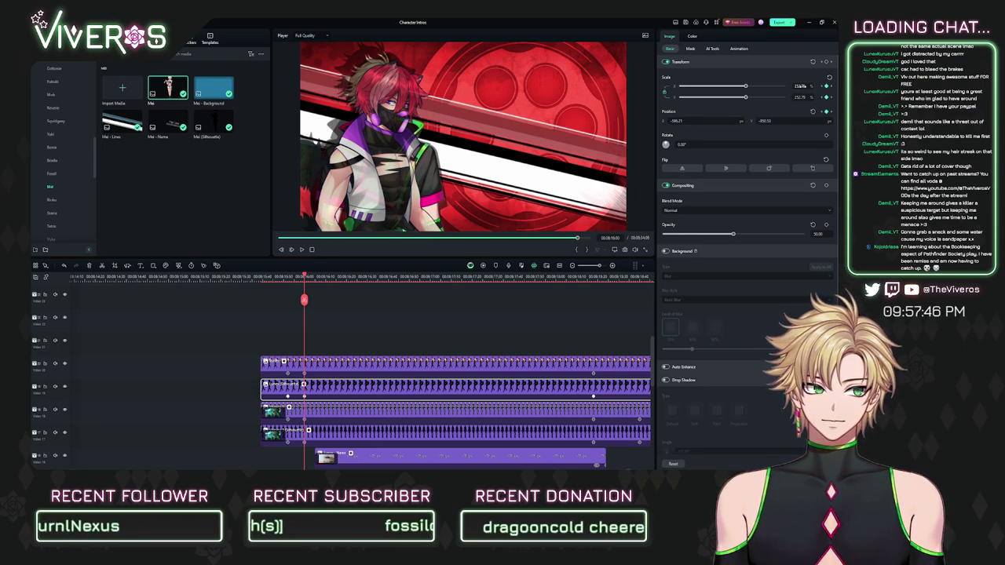
left_click_drag(800, 86, 809, 85)
left_click_drag(765, 121, 734, 121)
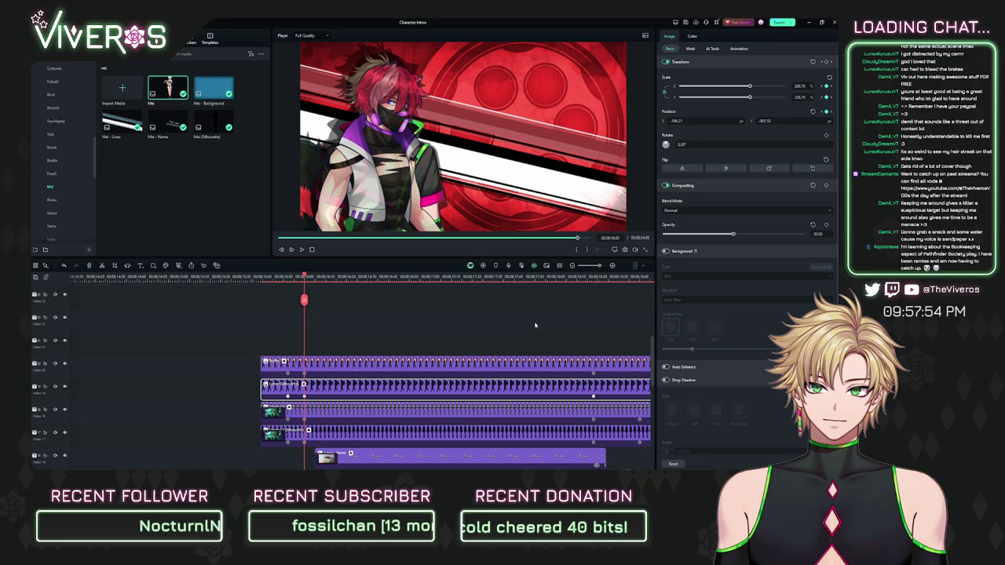
left_click(351, 344)
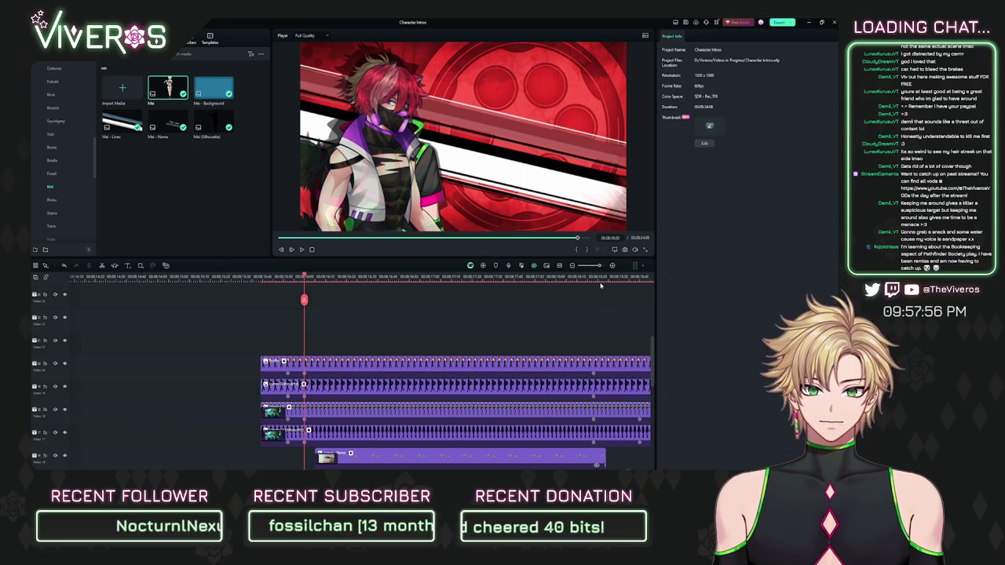
Step: At the third keyframe, scale the new character layer to 240%, set its Y position to about -802 and compare with the second keyframe
left_click(595, 279)
scroll(570, 301, "right", 2)
left_click_drag(545, 317, 572, 370)
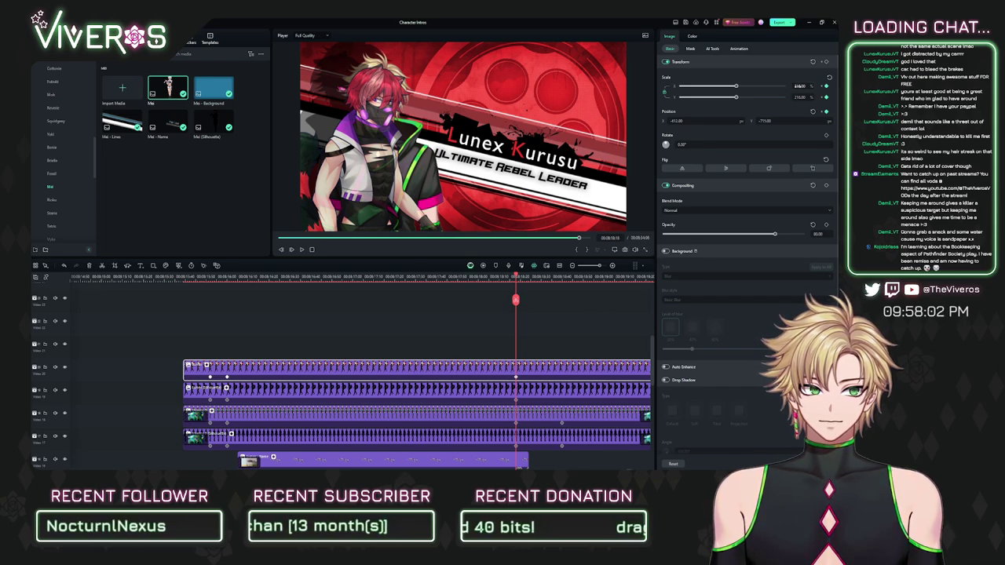
left_click_drag(800, 87, 818, 86)
left_click_drag(773, 120, 738, 120)
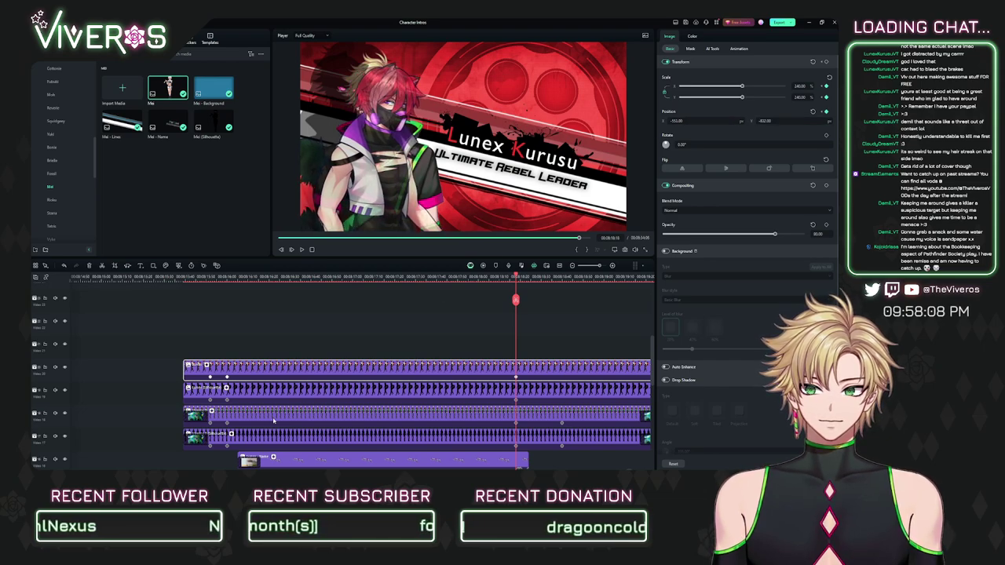
left_click(226, 277)
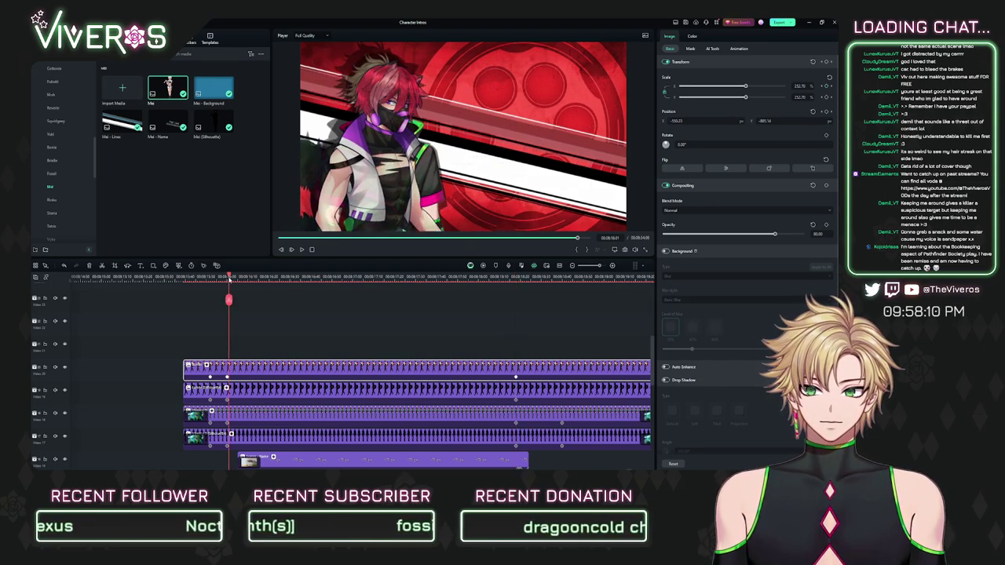
left_click_drag(227, 279, 516, 312)
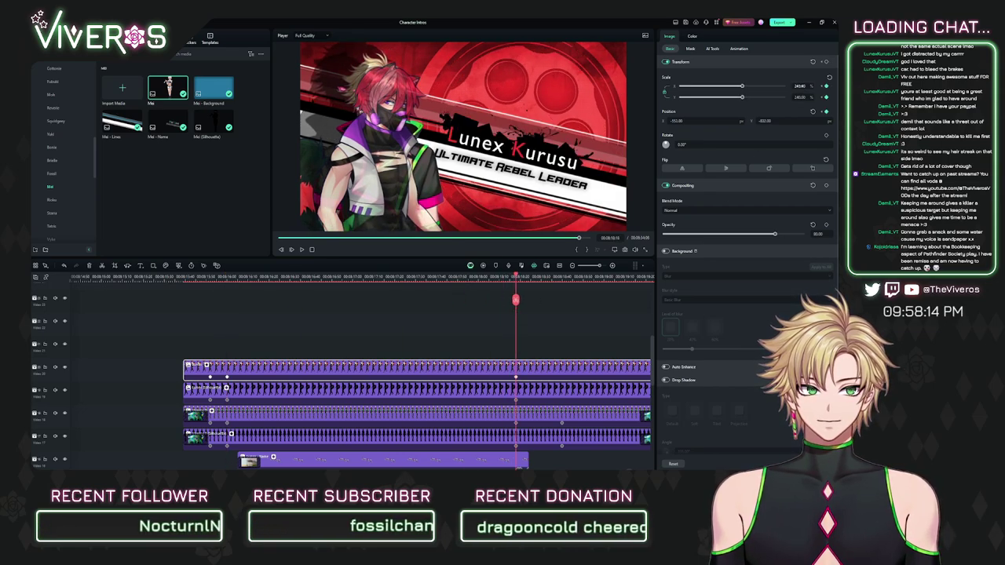
Step: At the third keyframe, increase the new character layer's scale to about 266% and lower its position to match the old character
left_click_drag(800, 87, 817, 86)
left_click_drag(767, 121, 697, 121)
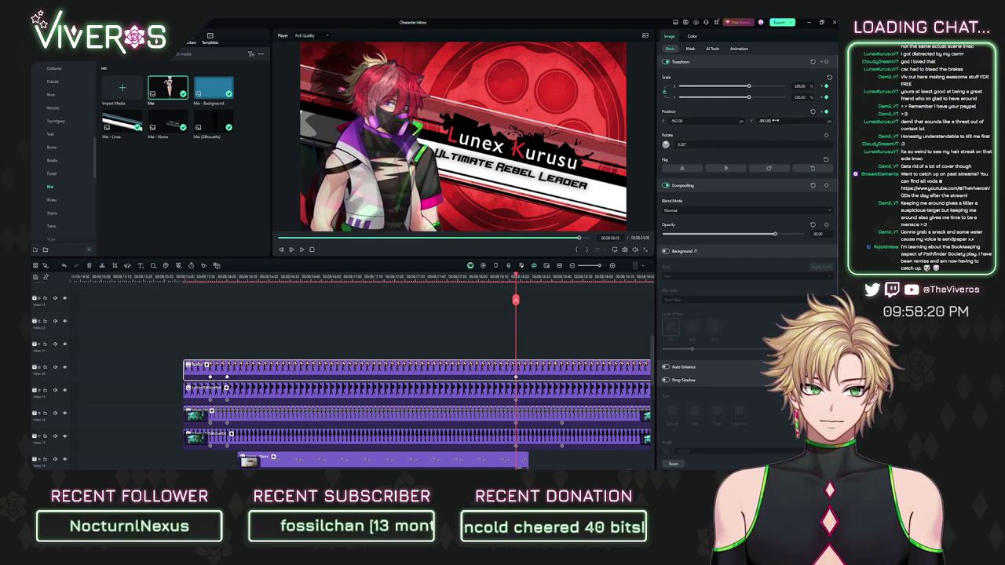
left_click_drag(772, 121, 776, 121)
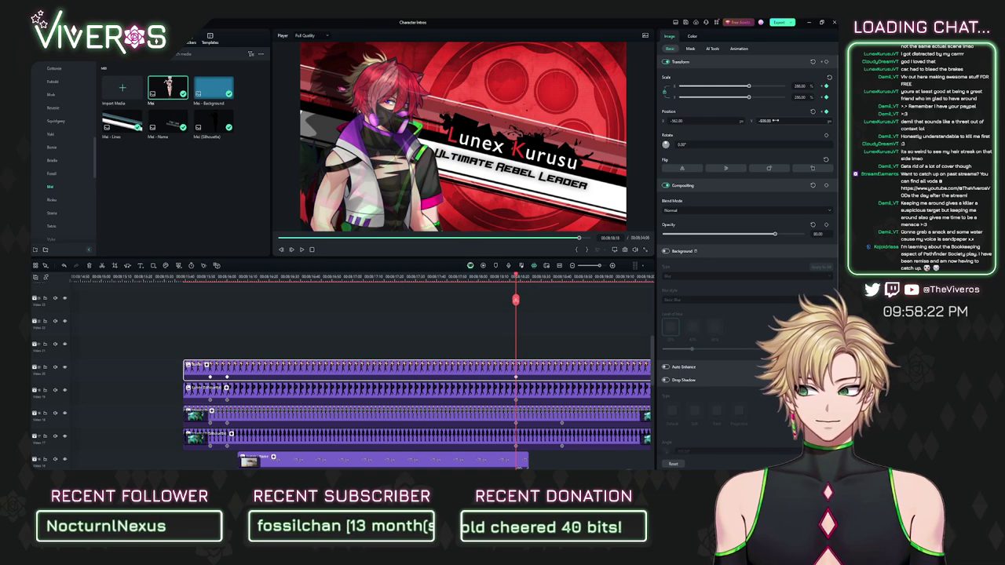
left_click(445, 330)
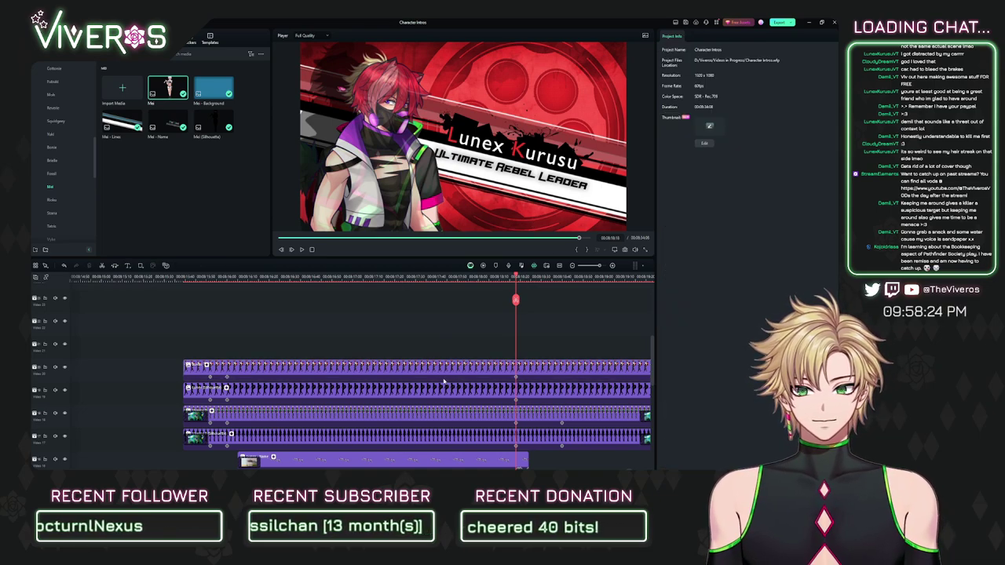
Step: At the third keyframe, scale the new silhouette layer to 300% and lower its Y position to about -1006
left_click(442, 390)
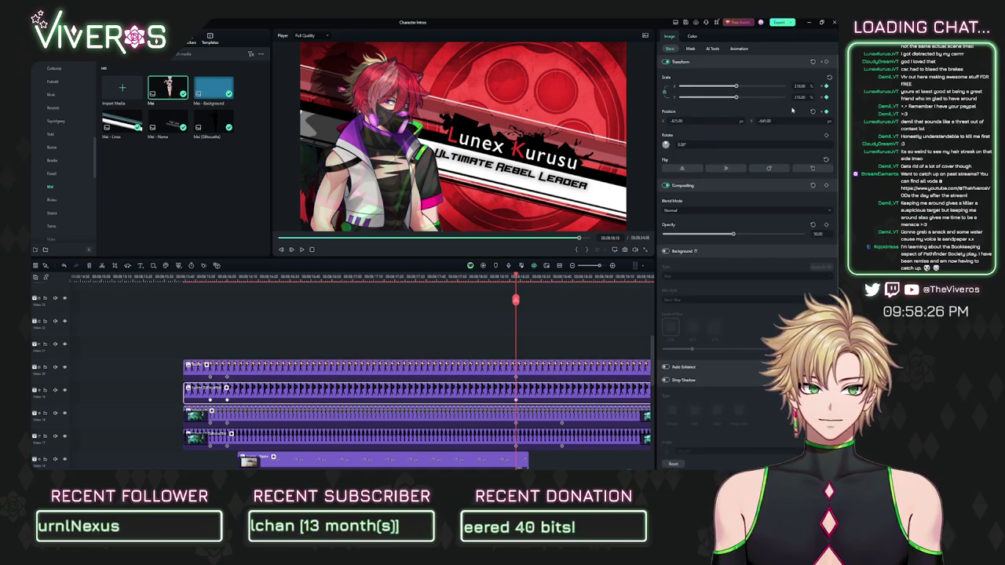
left_click(483, 369)
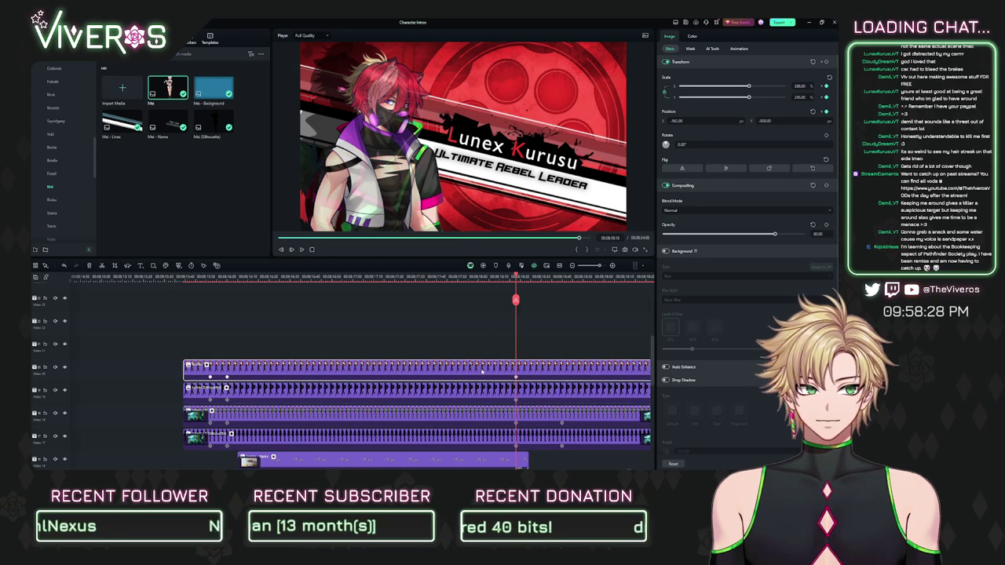
left_click(800, 86)
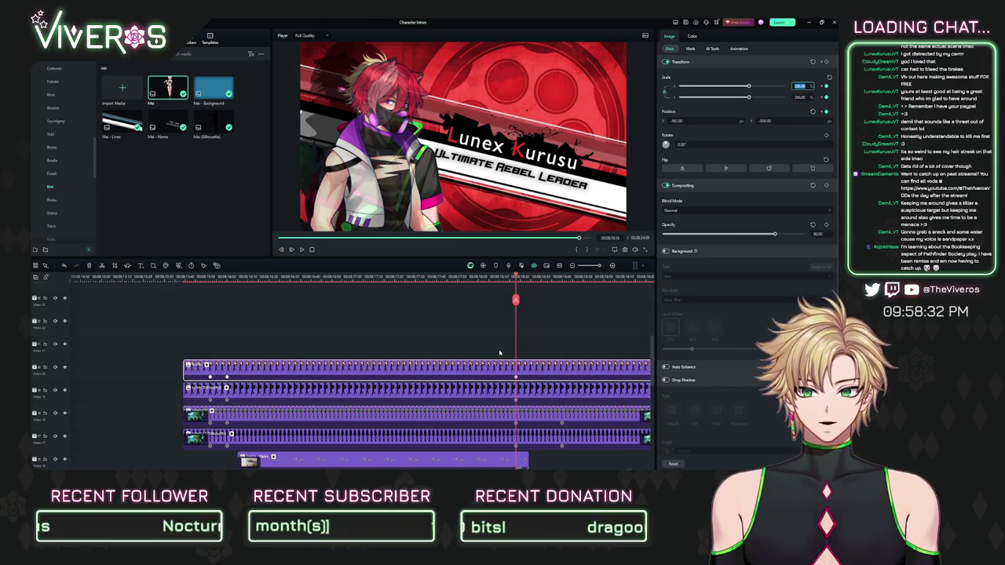
left_click(495, 391)
left_click(799, 87)
type("300")
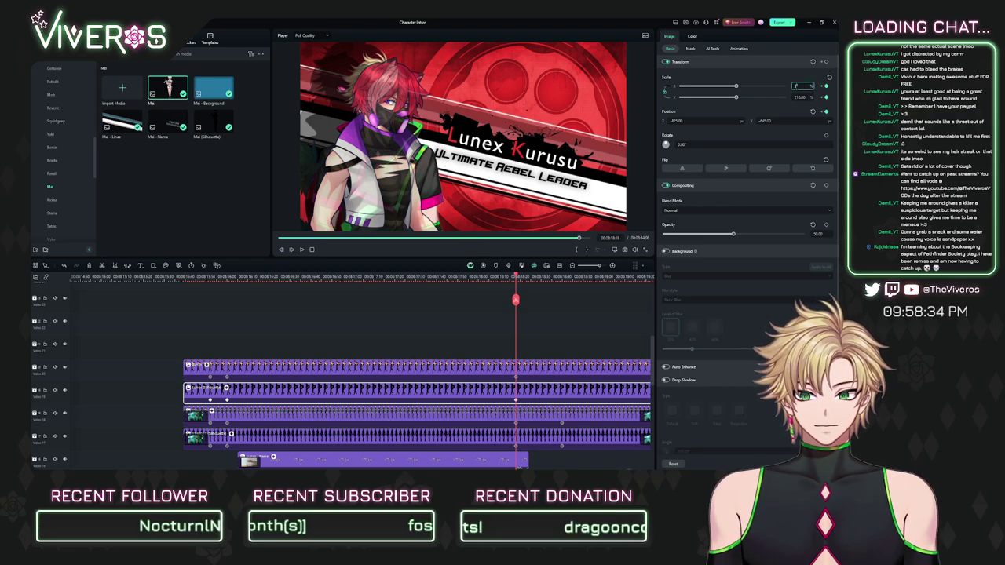
key("Return")
left_click_drag(765, 121, 680, 121)
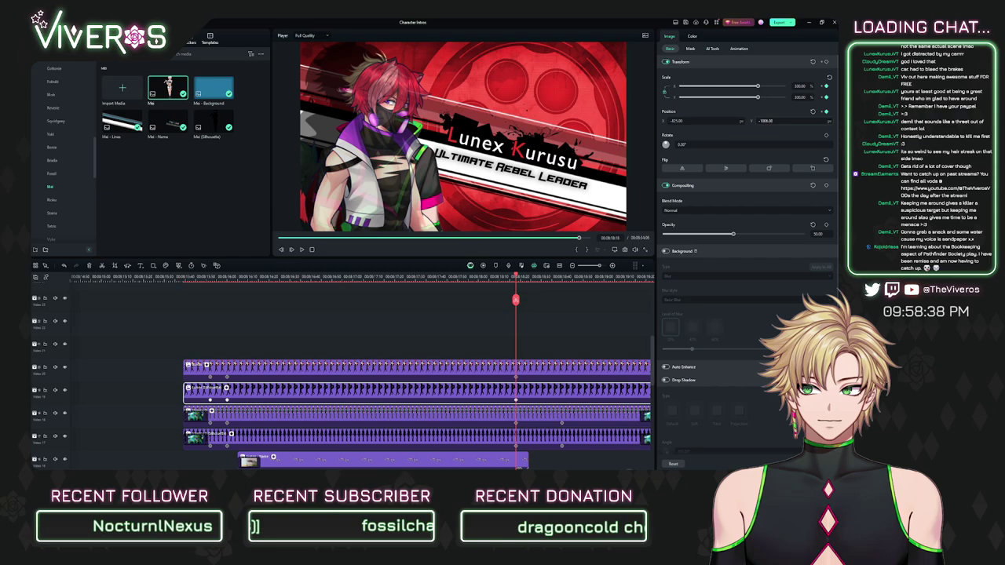
Step: Set the opacity of both the old green character and the new red-haired character to 0% to expose the silhouettes
left_click(541, 409)
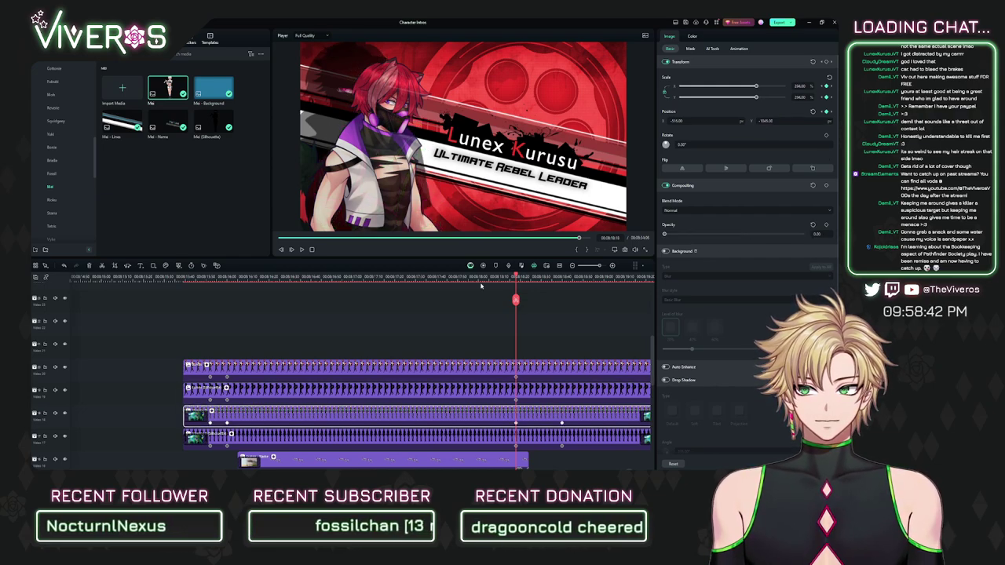
left_click(567, 366)
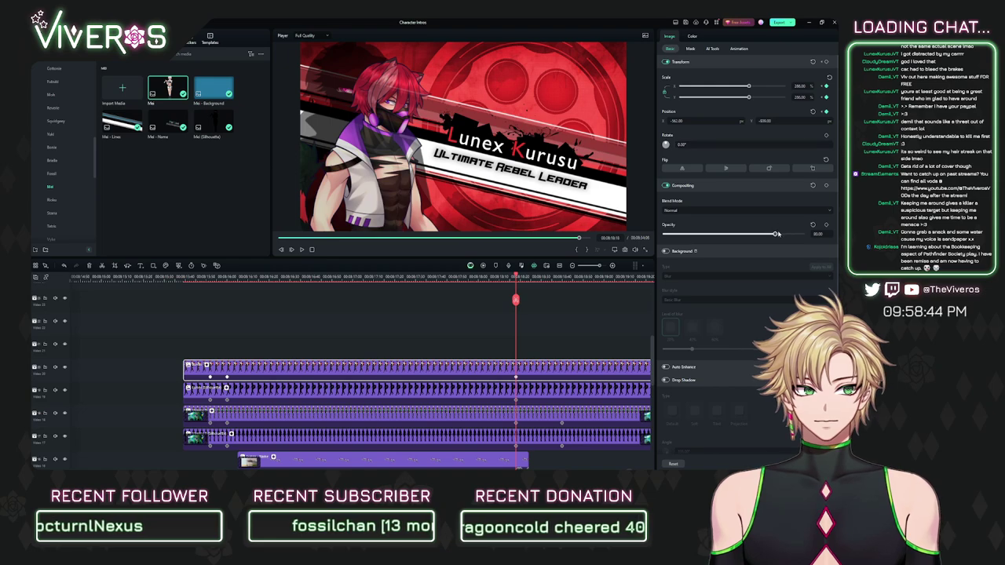
left_click_drag(775, 234, 663, 235)
Step: Try the new silhouette at 290% scale with its position at about X -324, Y -957 on the third keyframe
left_click(544, 387)
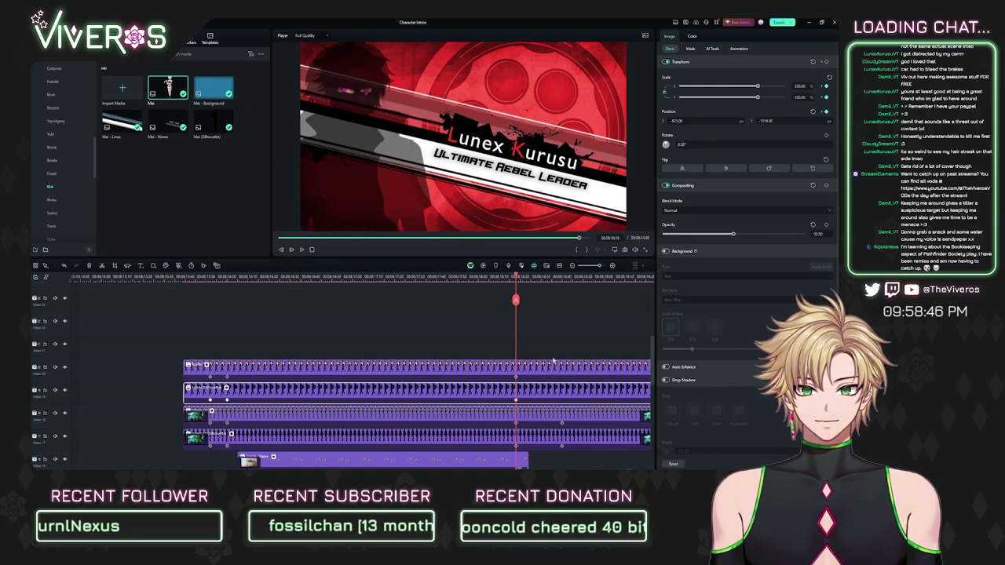
left_click_drag(687, 121, 781, 121)
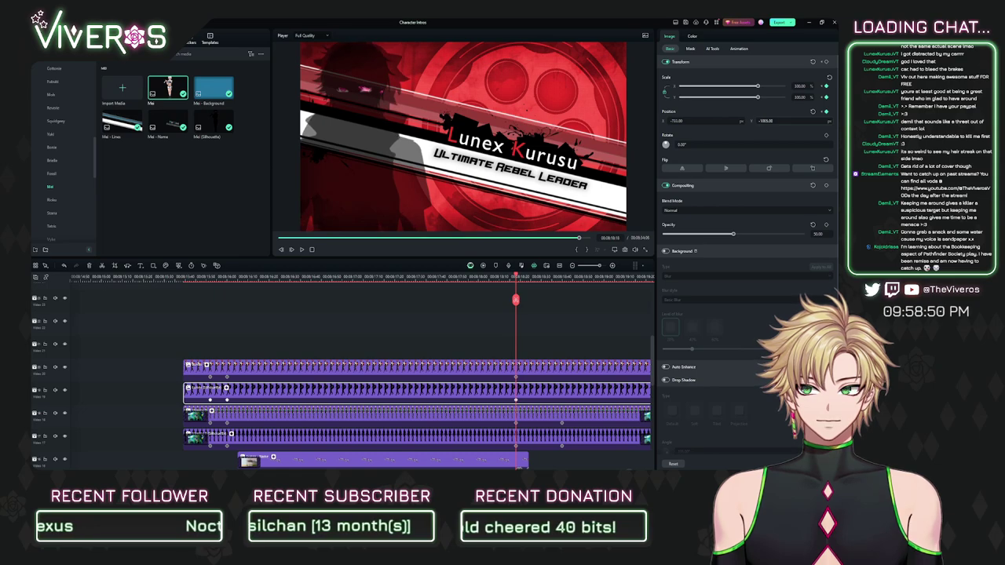
left_click_drag(708, 123, 707, 123)
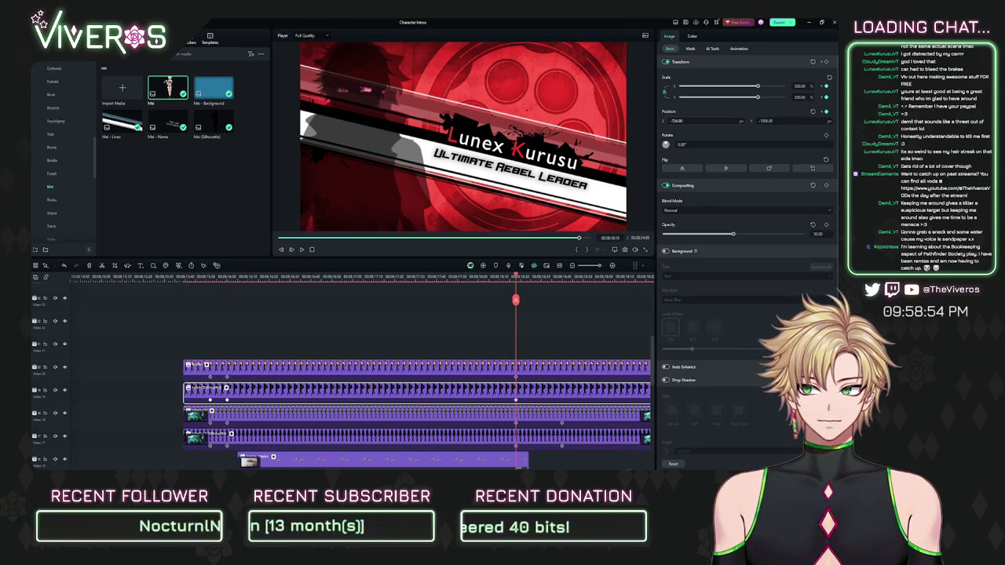
left_click(798, 88)
type("29")
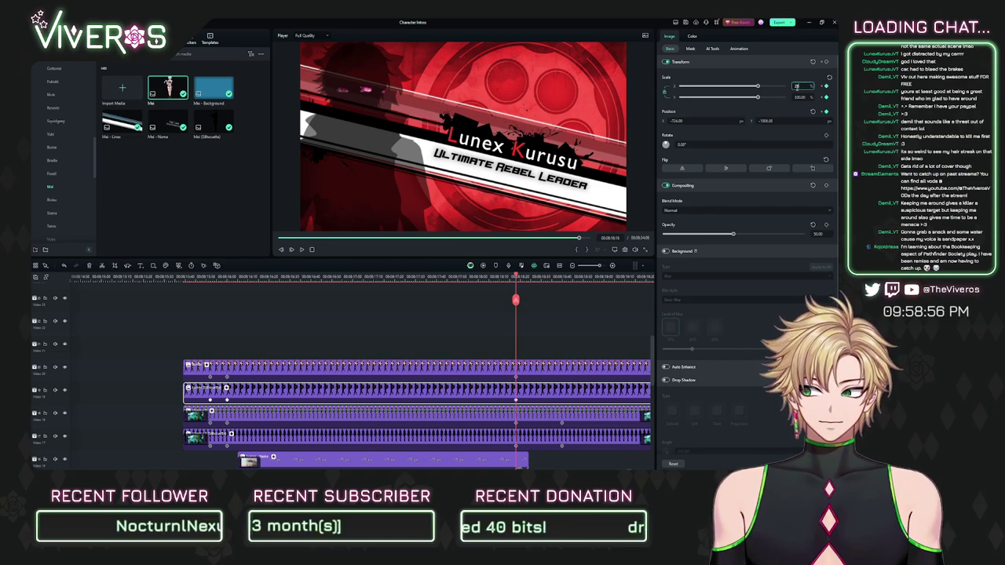
type("0")
key("Return")
left_click_drag(767, 123, 788, 123)
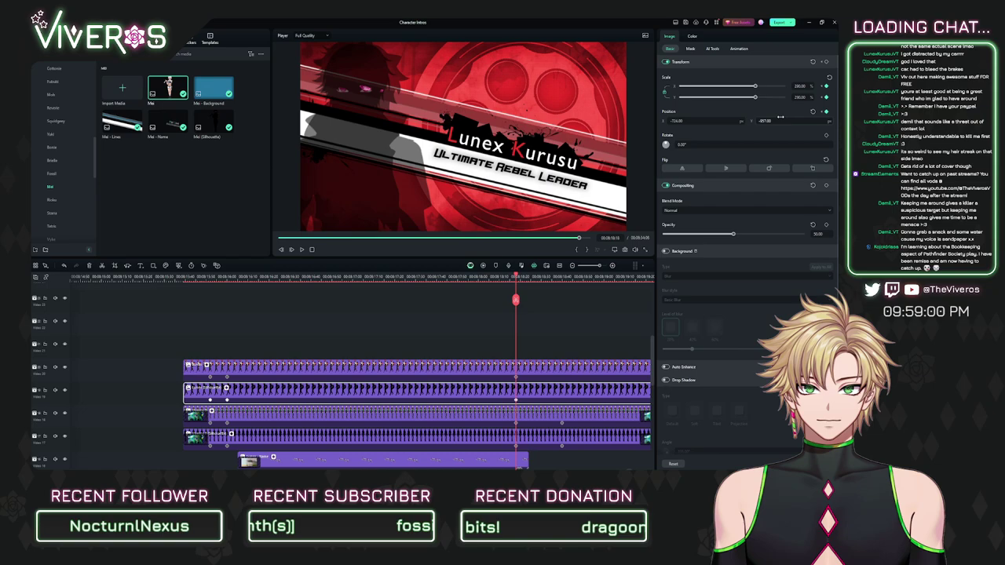
Step: Scale the new silhouette to 295% and position it at about X -440, Y -980 on the third keyframe
left_click(800, 87)
type("295")
key("Return")
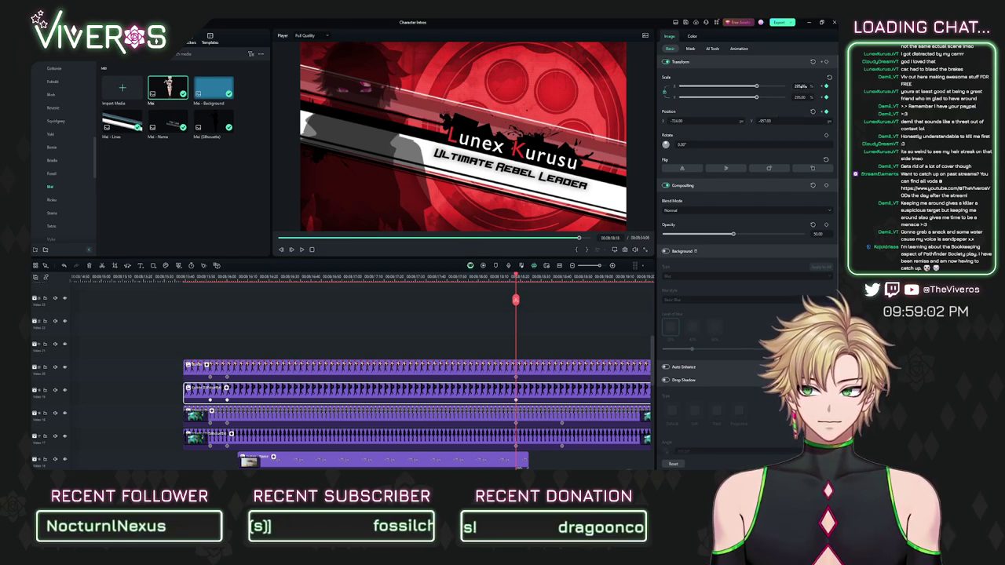
left_click_drag(713, 123, 674, 123)
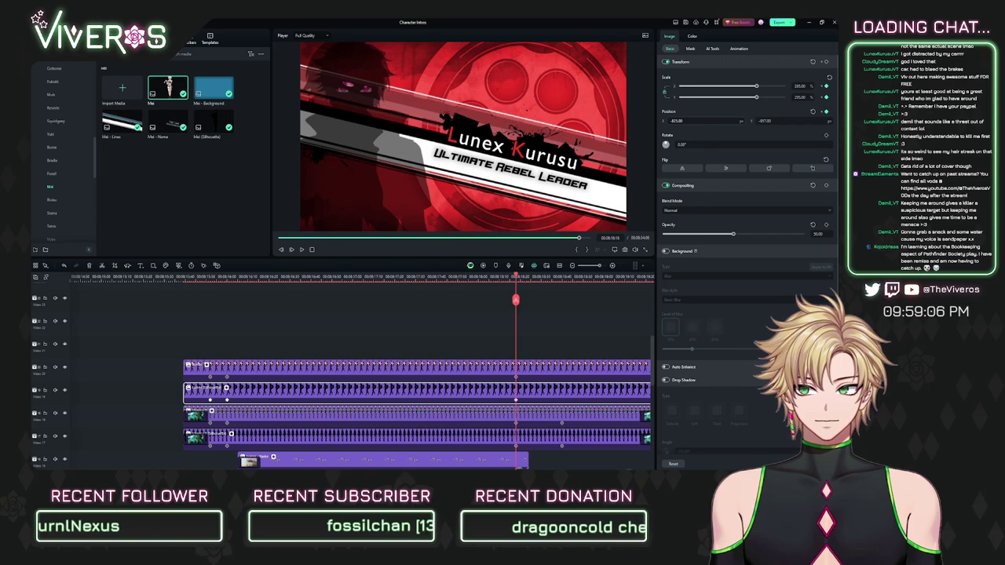
left_click_drag(787, 122, 769, 123)
left_click_drag(684, 123, 678, 122)
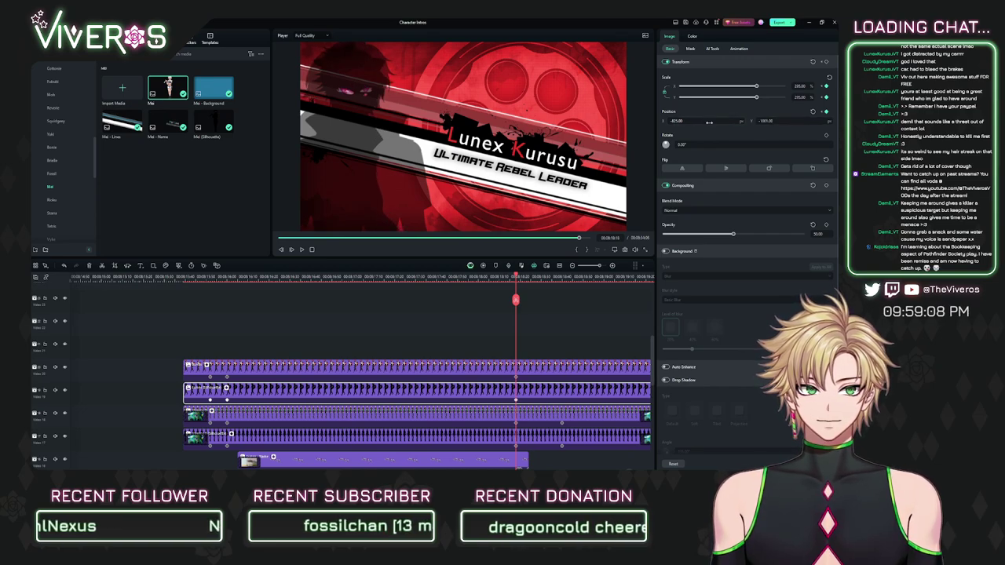
left_click_drag(768, 123, 774, 123)
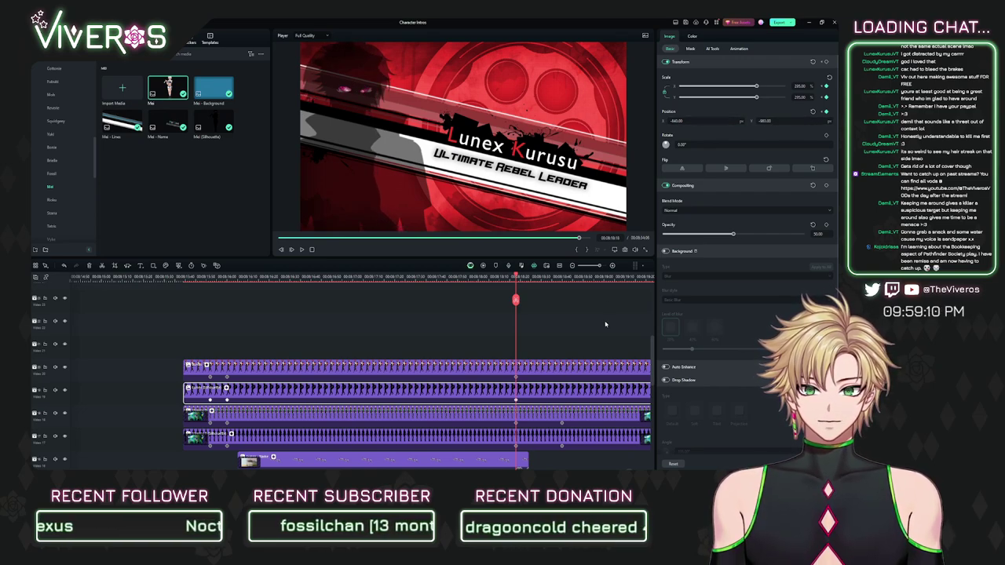
Step: Restore the red-haired character to 100% opacity and set its silhouette's scale to 290% at the third keyframe
left_click(600, 368)
left_click_drag(665, 234, 806, 236)
left_click(614, 389)
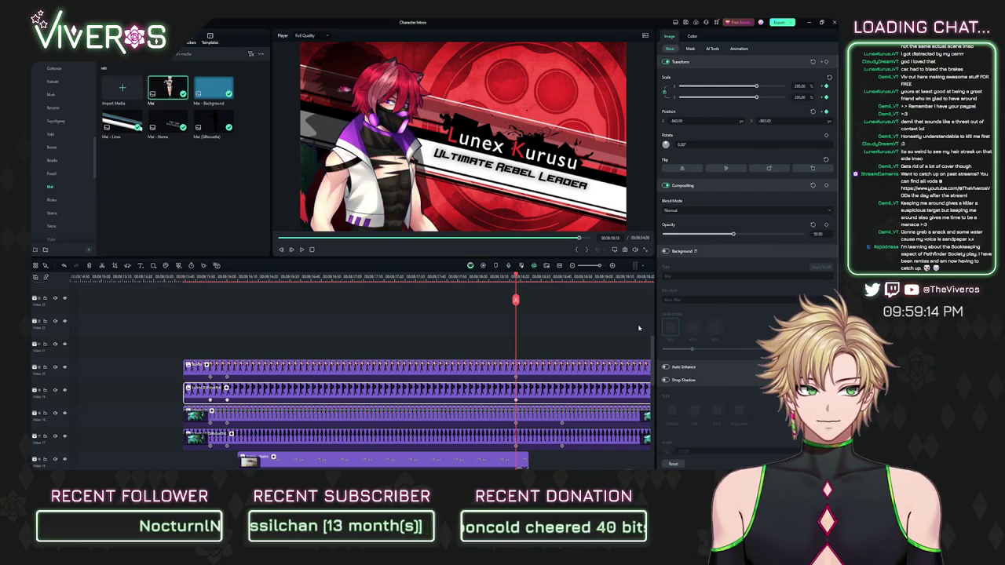
left_click(799, 85)
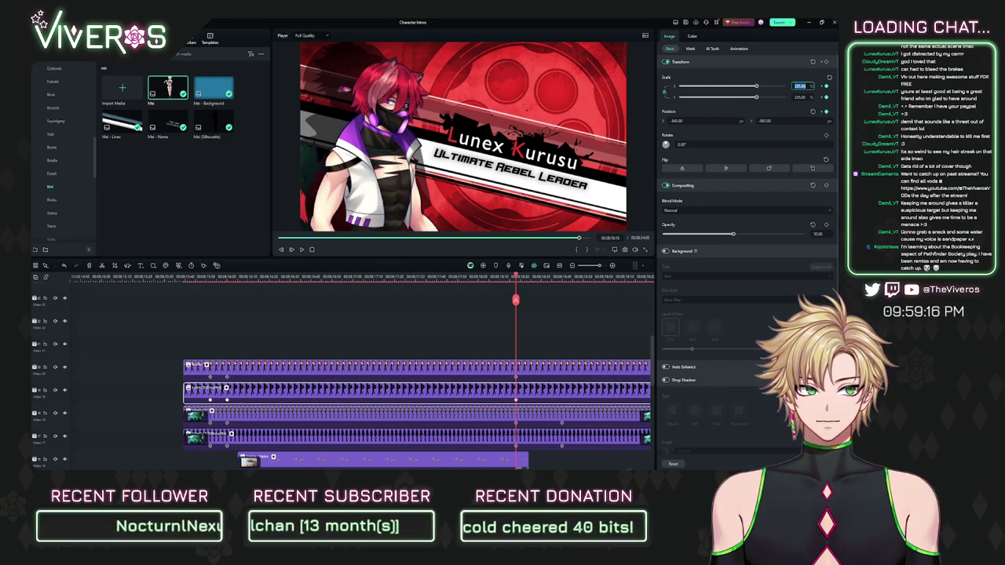
type("290")
key("Return")
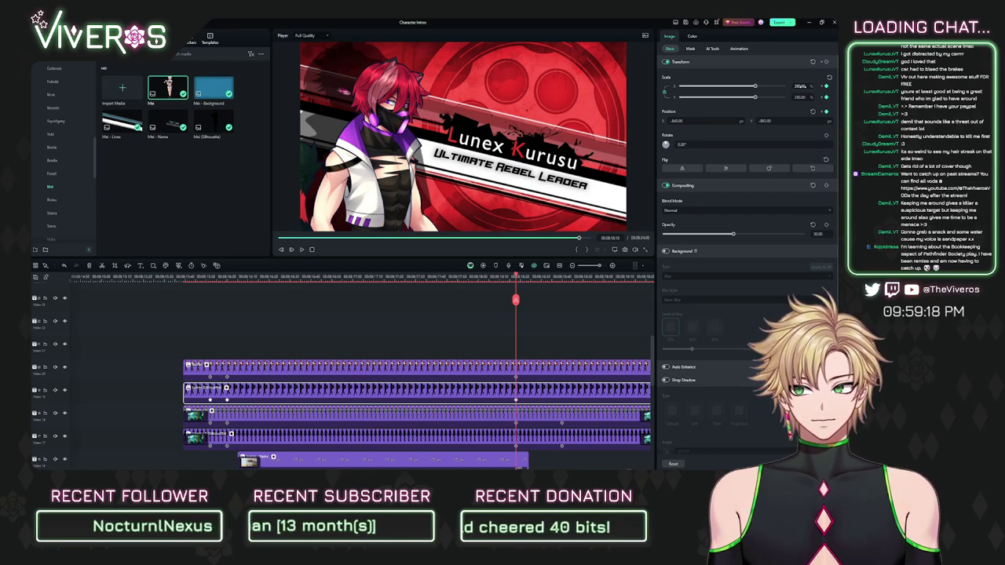
Step: Check the old silhouette layer's settings and fine-tune the new silhouette's position at the third keyframe
left_click(496, 434)
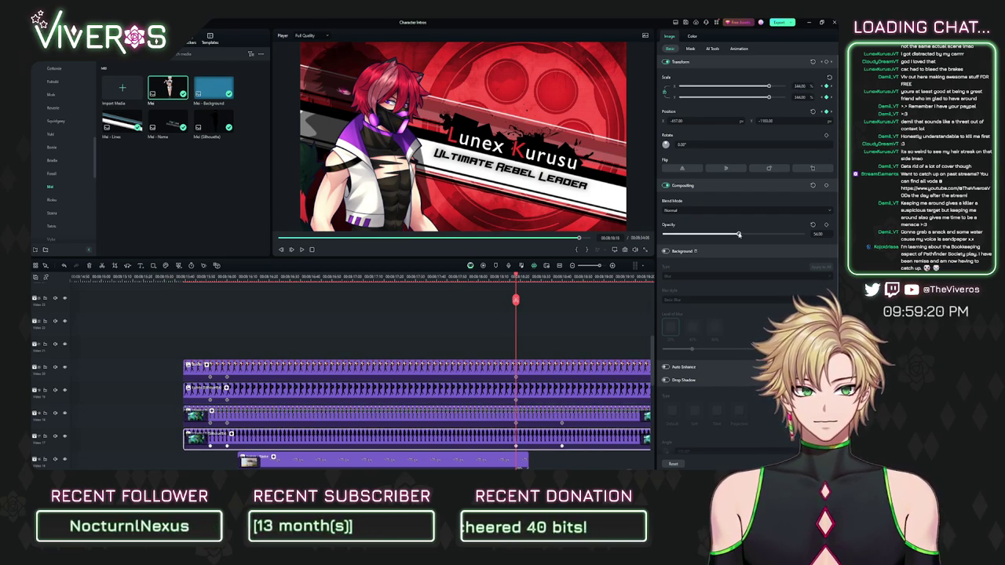
left_click(542, 395)
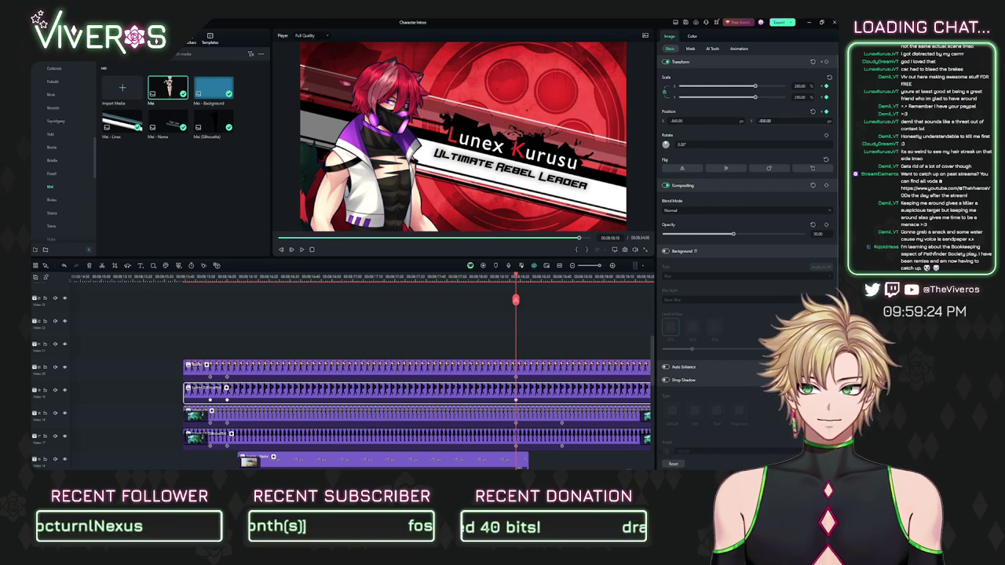
left_click_drag(680, 122, 686, 122)
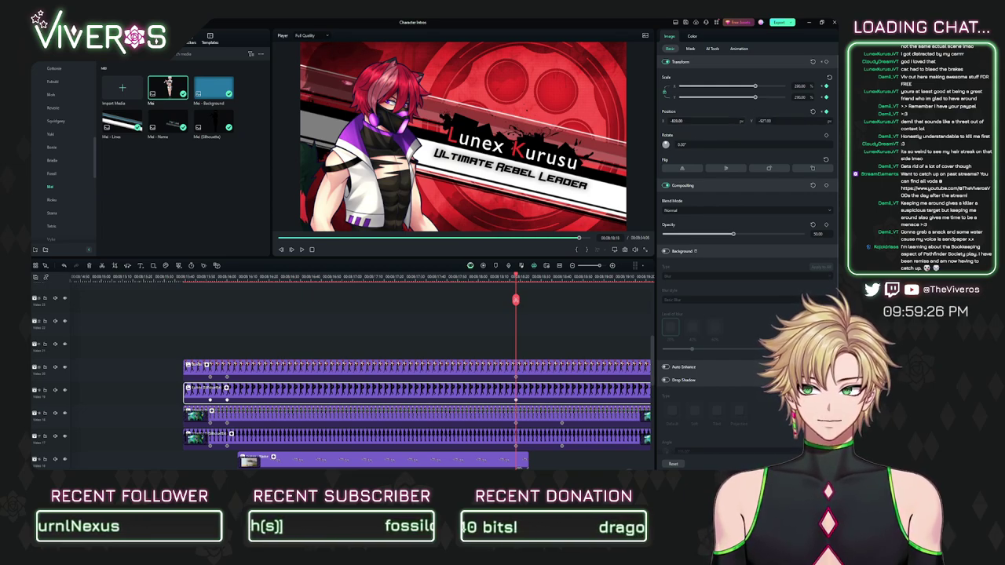
left_click(582, 364)
left_click(587, 343)
Step: Add a keyframe to both the new character and silhouette clips at the old layers' final keyframe
scroll(502, 322, "right", 4)
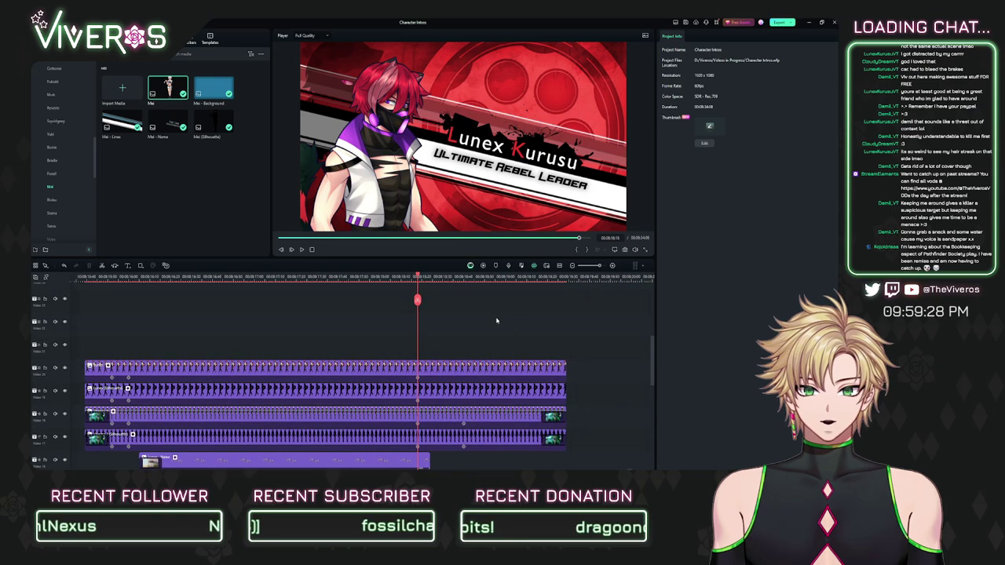
left_click(464, 281)
left_click_drag(478, 315, 507, 392)
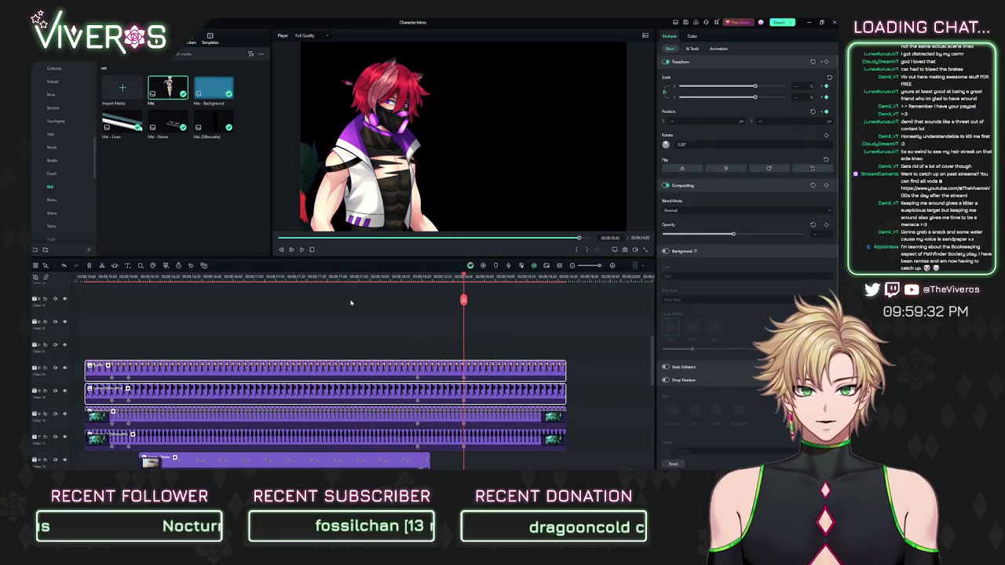
Step: Set the character and silhouette to 230% scale at the final keyframe, copying the X and Y position from their first keyframe
scroll(348, 314, "left", 3)
left_click(194, 280)
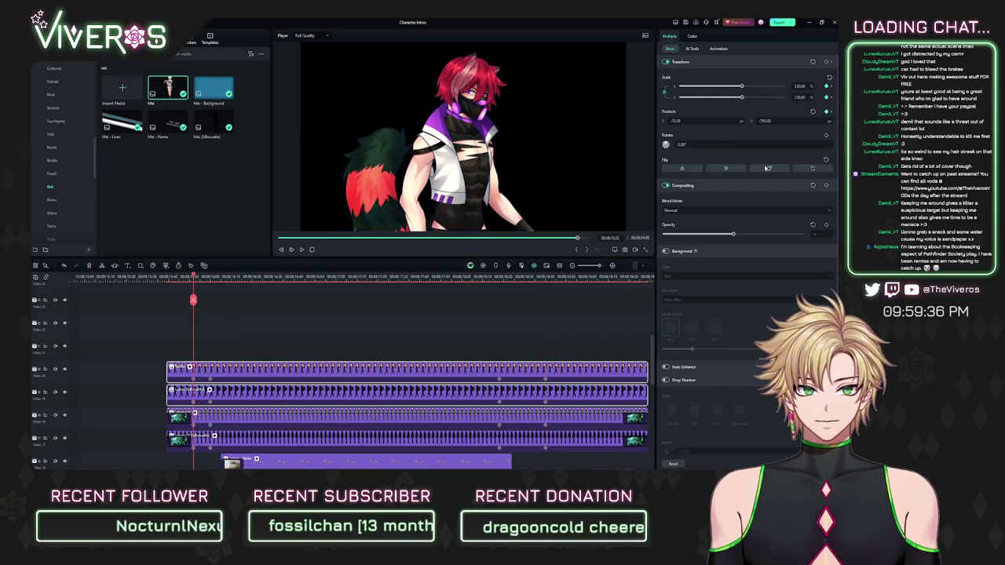
left_click(771, 120)
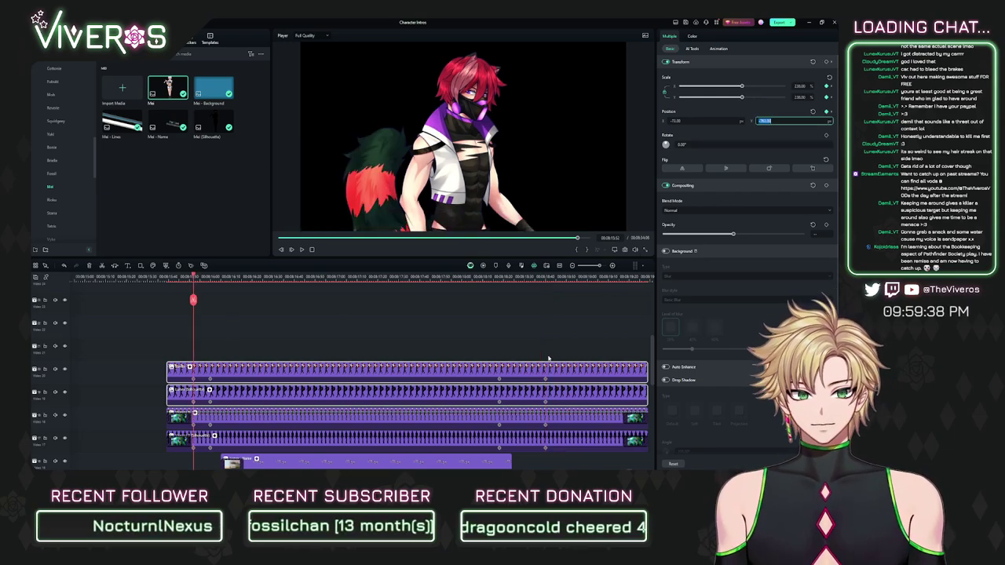
left_click(546, 277)
left_click(798, 99)
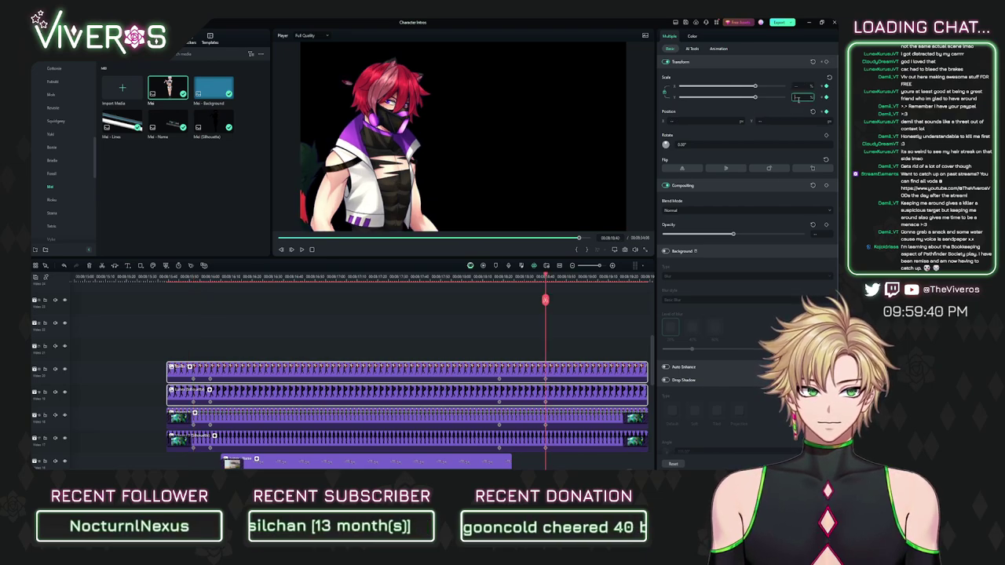
type("230")
key("Return")
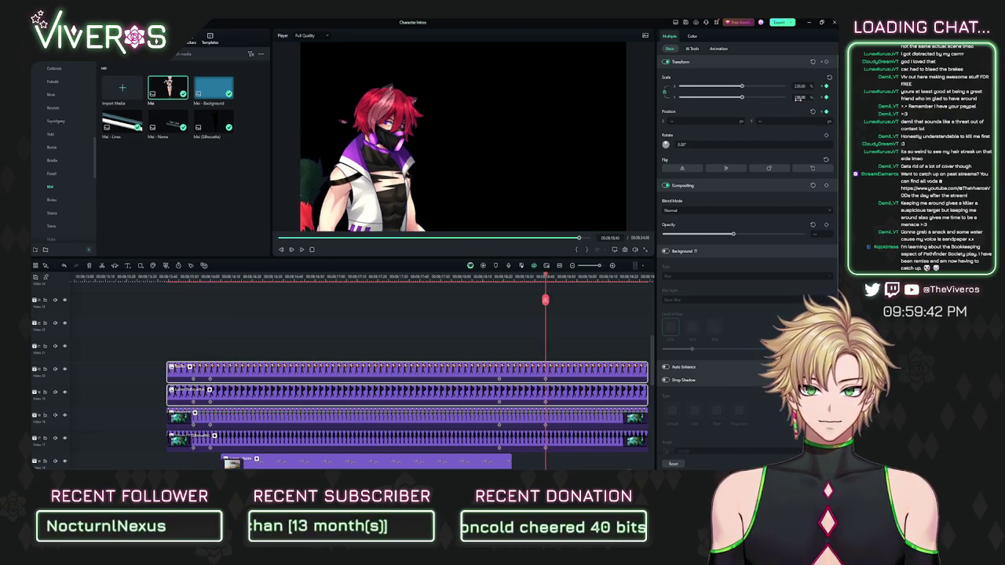
key("Tab")
type("-56")
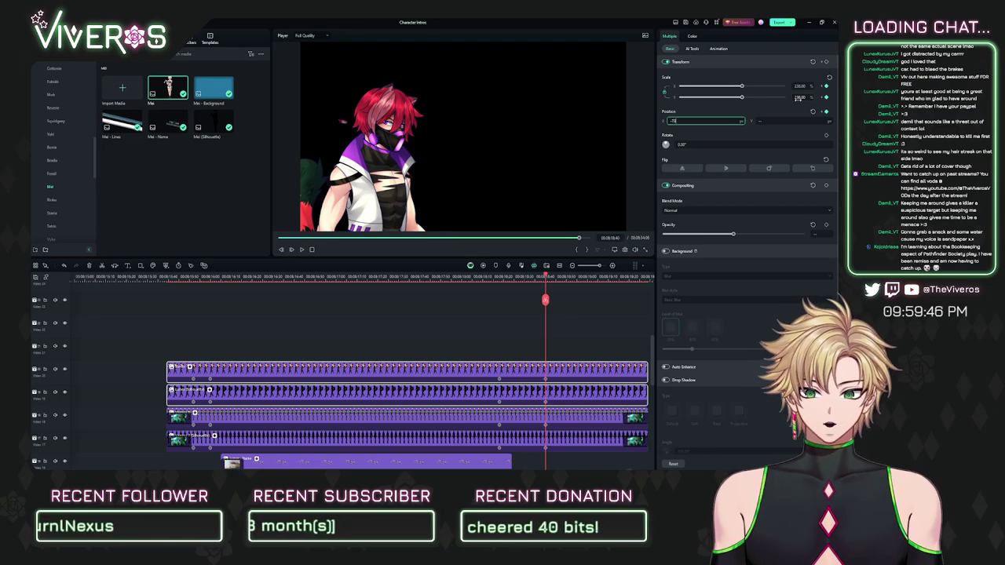
key("Tab")
key("Return")
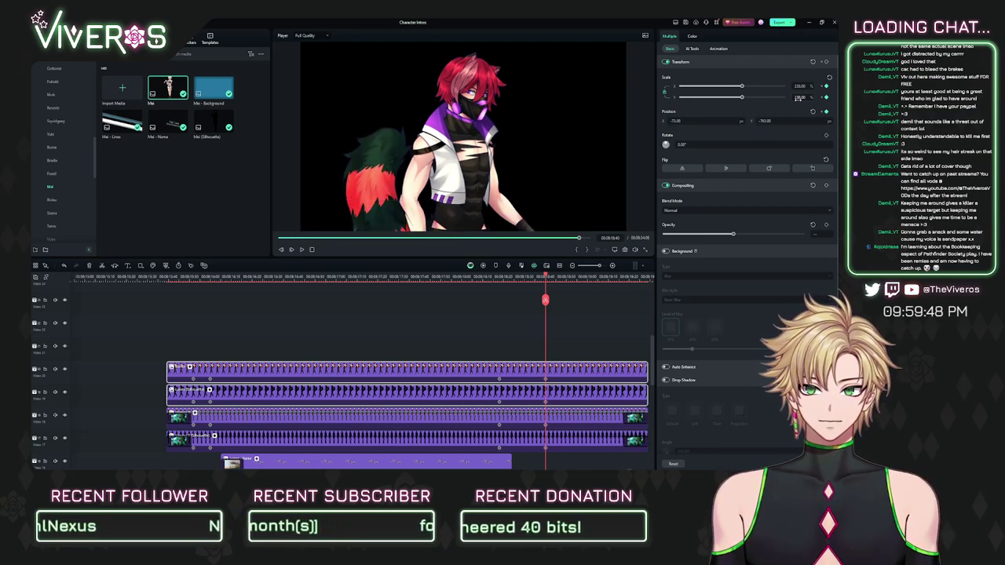
Step: Apply the favourite Glitch Blocks transition to both ends of the new character and silhouette clips
left_click(564, 318)
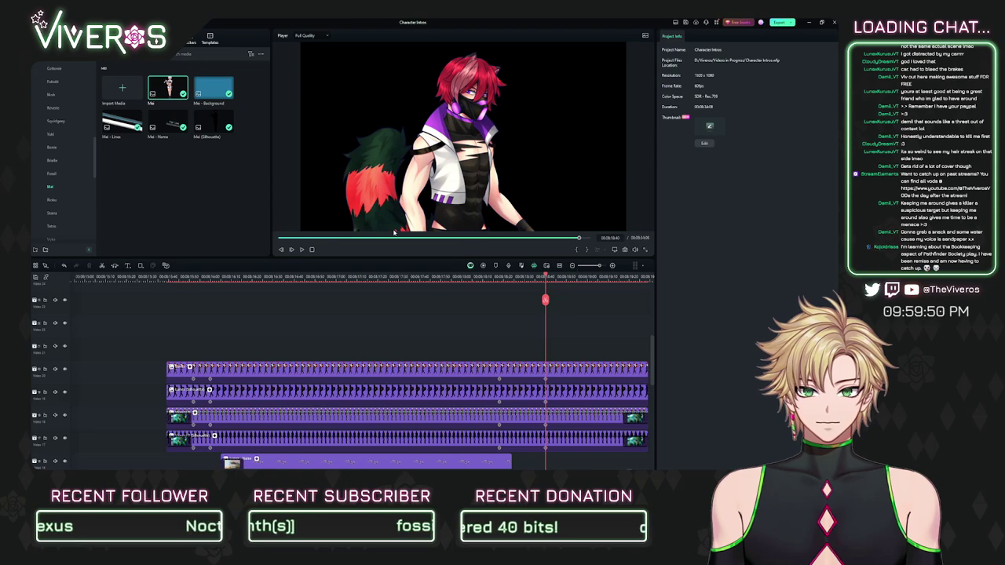
left_click(128, 37)
left_click(55, 69)
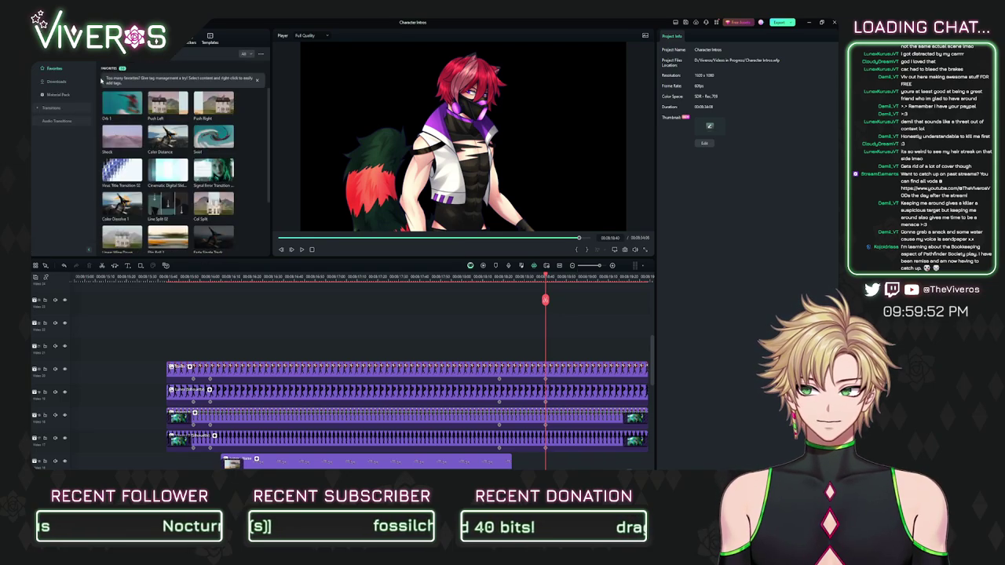
scroll(211, 183, "down", 3)
left_click_drag(126, 219, 630, 371)
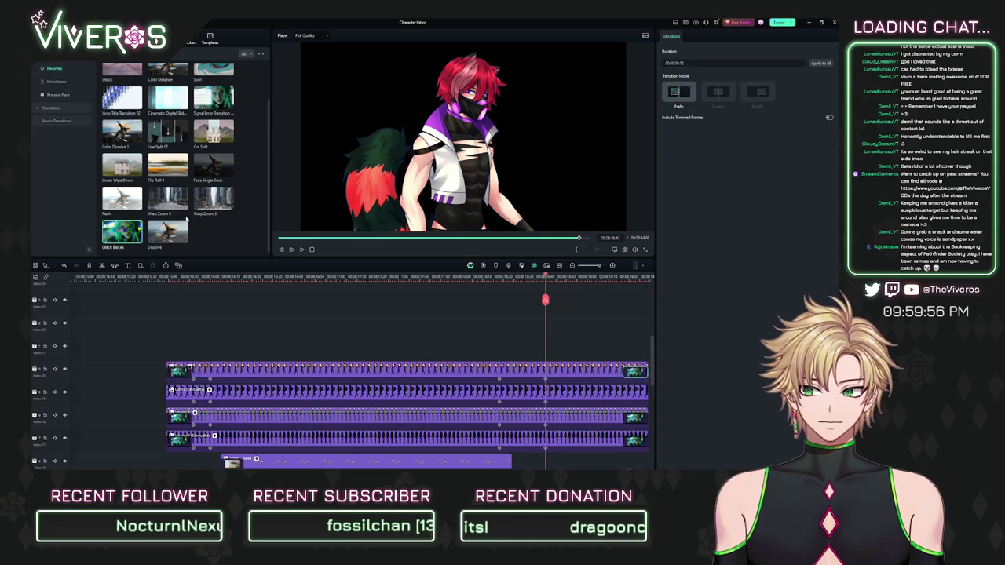
left_click_drag(113, 238, 633, 394)
Step: Delete the old character and silhouette clips beneath the new ones
scroll(532, 303, "right", 2)
scroll(532, 303, "down", 1)
left_click_drag(563, 391, 511, 422)
key("Delete")
Step: Move the new character and silhouette clips down onto the two empty tracks directly above the name layer
scroll(353, 377, "left", 3)
left_click(360, 366)
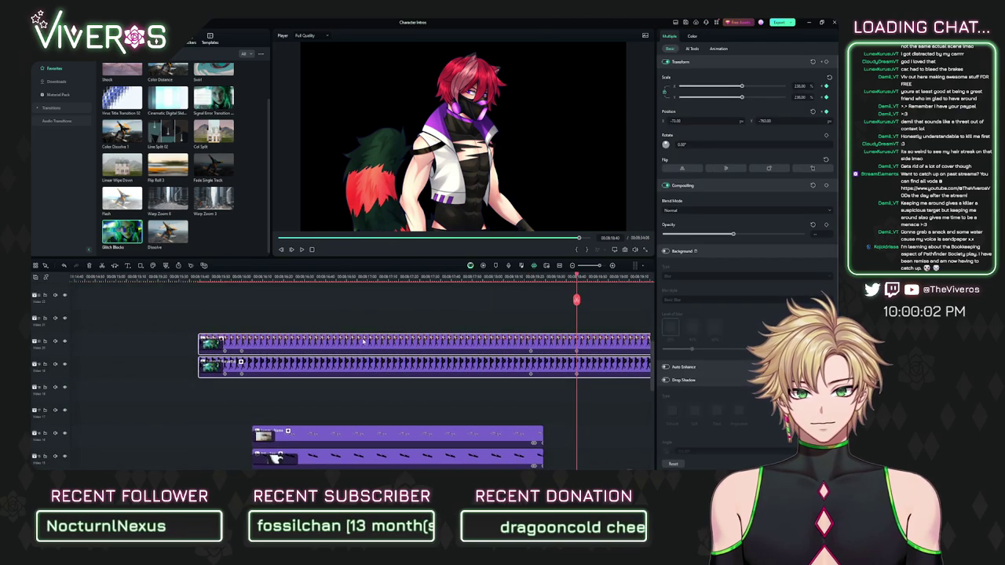
left_click_drag(360, 367, 361, 388)
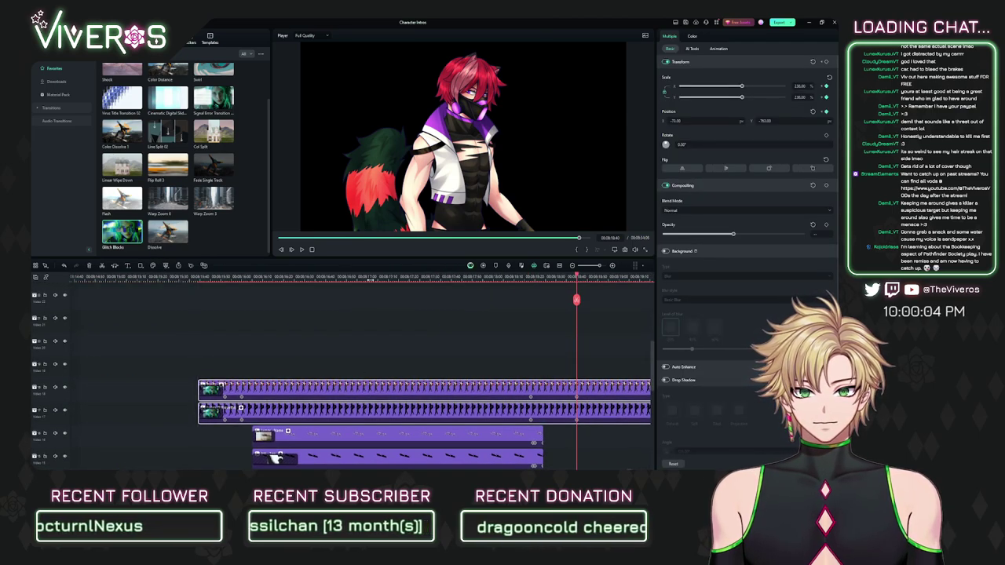
Step: Preview the Ultimate Rebel Leader intro with its new character and silhouette in place
scroll(288, 292, "down", 3)
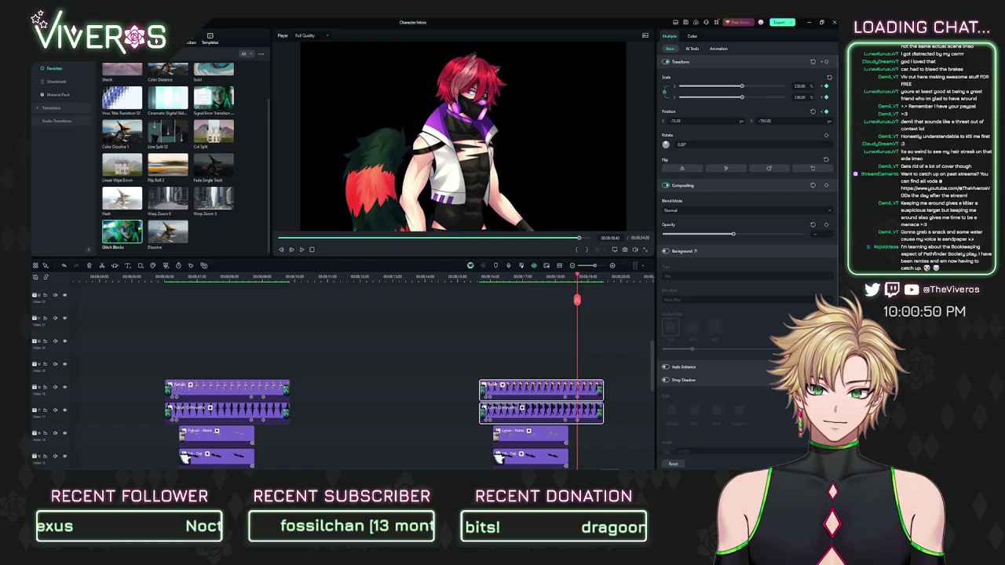
scroll(516, 336, "right", 3)
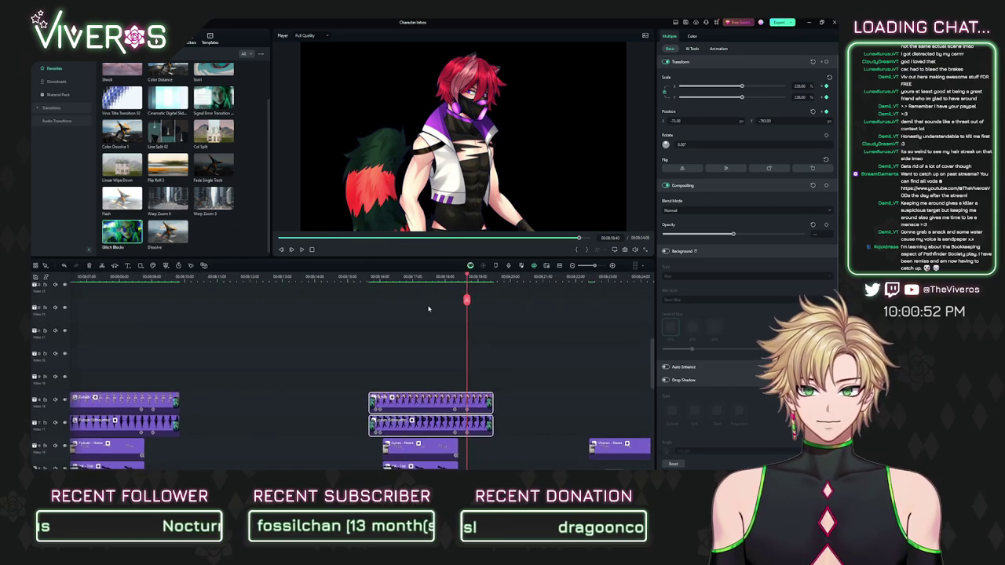
left_click(355, 276)
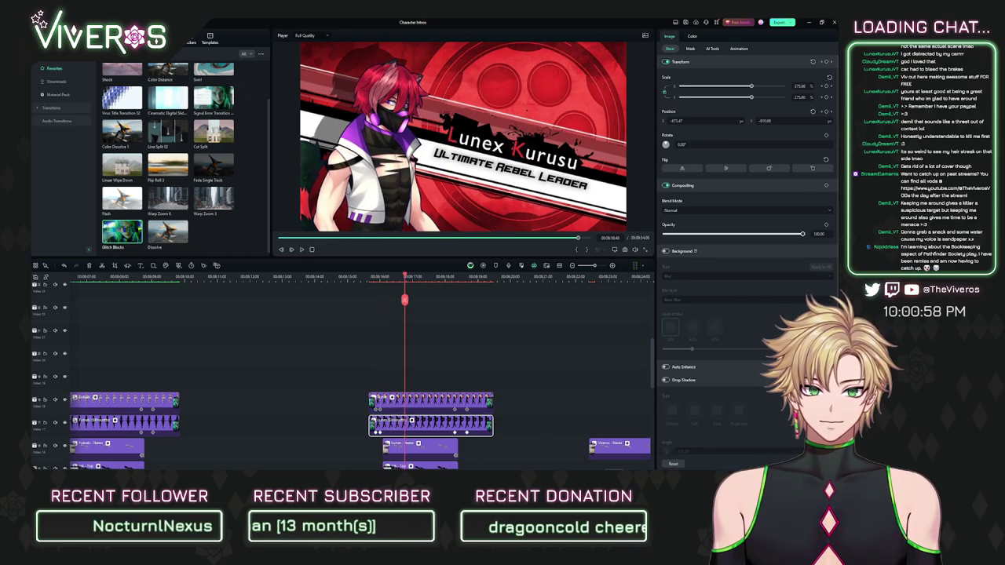
left_click(525, 362)
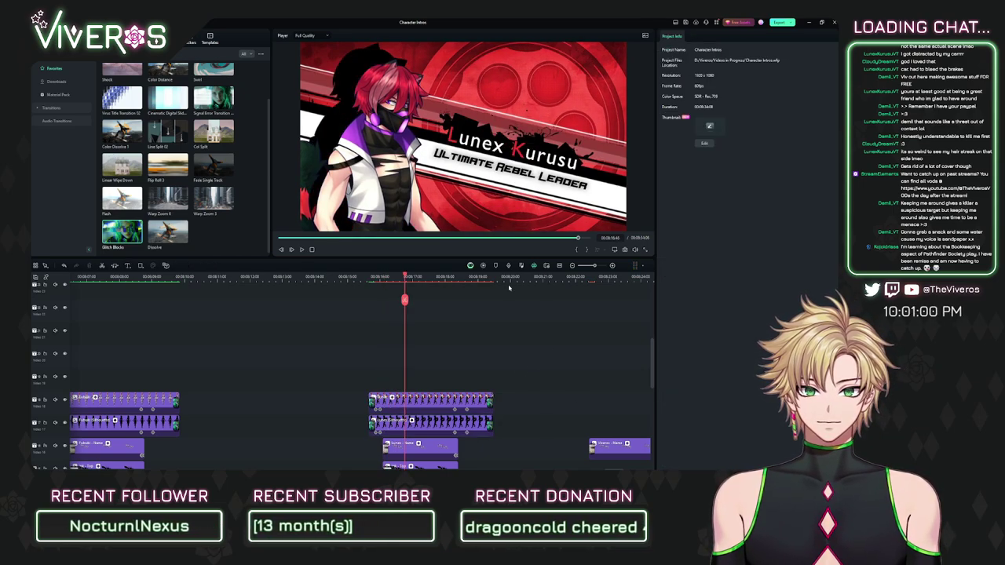
Step: Delete all the leftover template clips that follow the Ultimate Rebel Leader intro on the timeline
left_click_drag(564, 284, 489, 287)
scroll(467, 312, "down", 3)
scroll(467, 312, "right", 3)
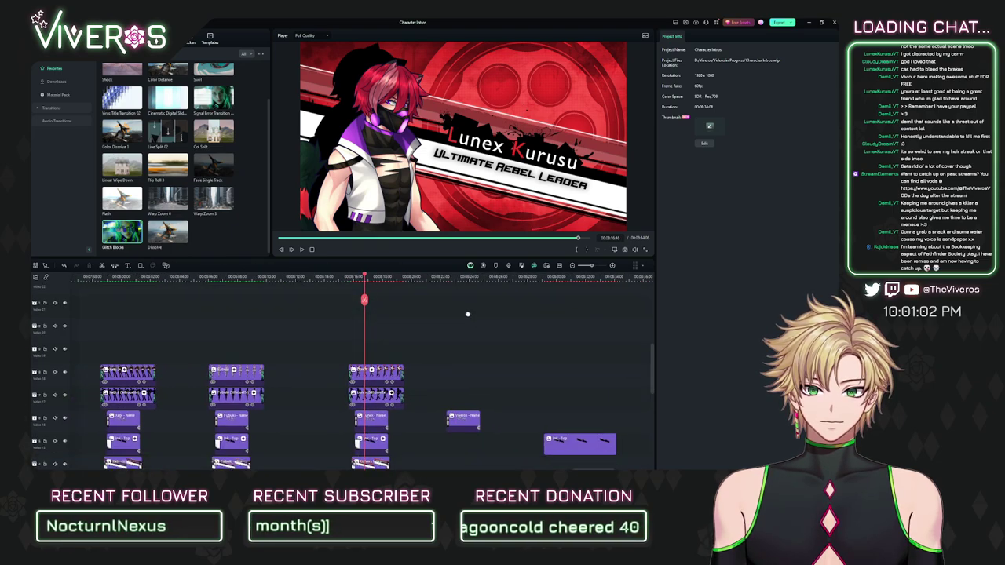
left_click_drag(377, 338, 555, 422)
scroll(556, 421, "down", 5)
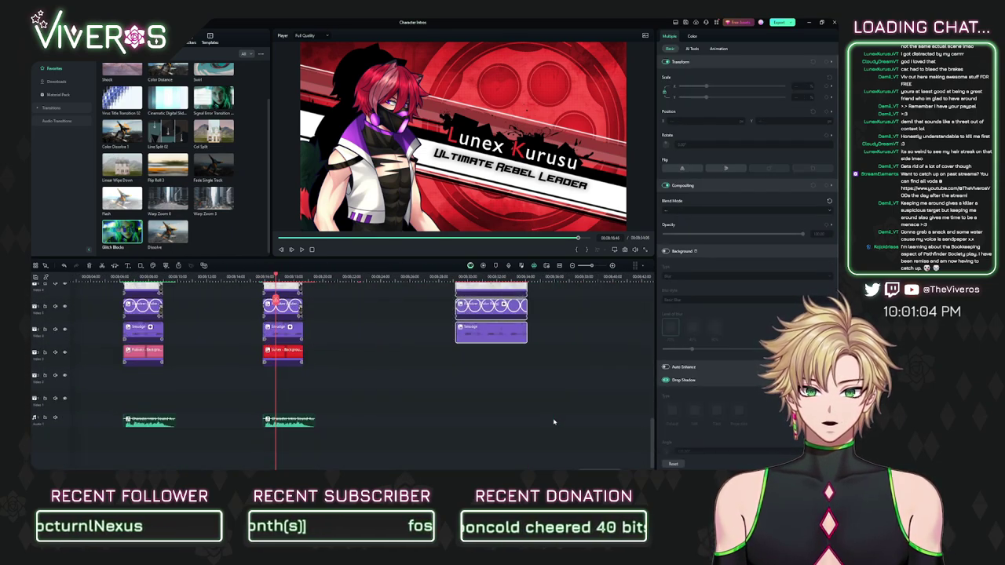
key("Delete")
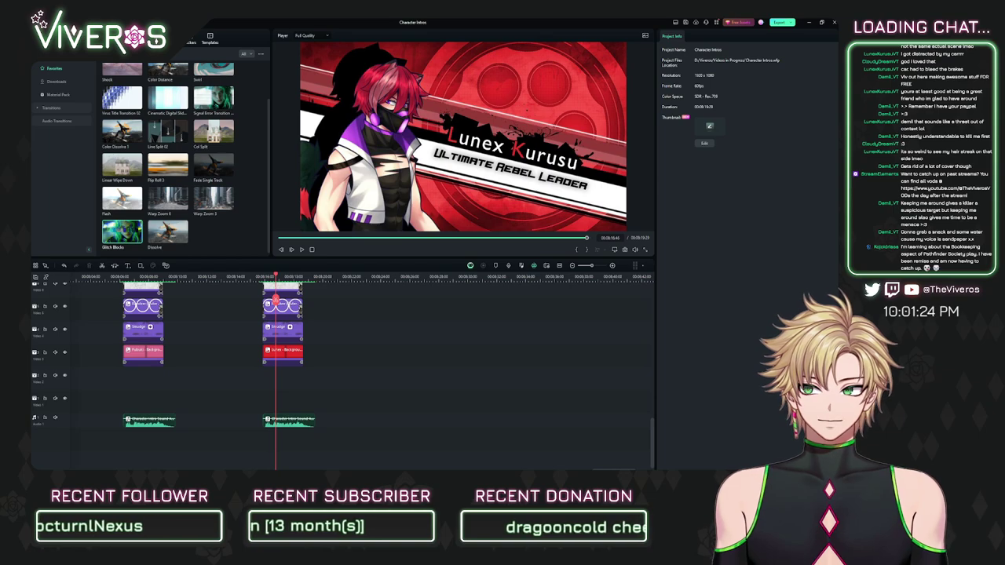
Step: Examine the red Ultimate Shaman intro and the neighbouring intros' layers to compare them with the new intro
scroll(346, 319, "up", 2)
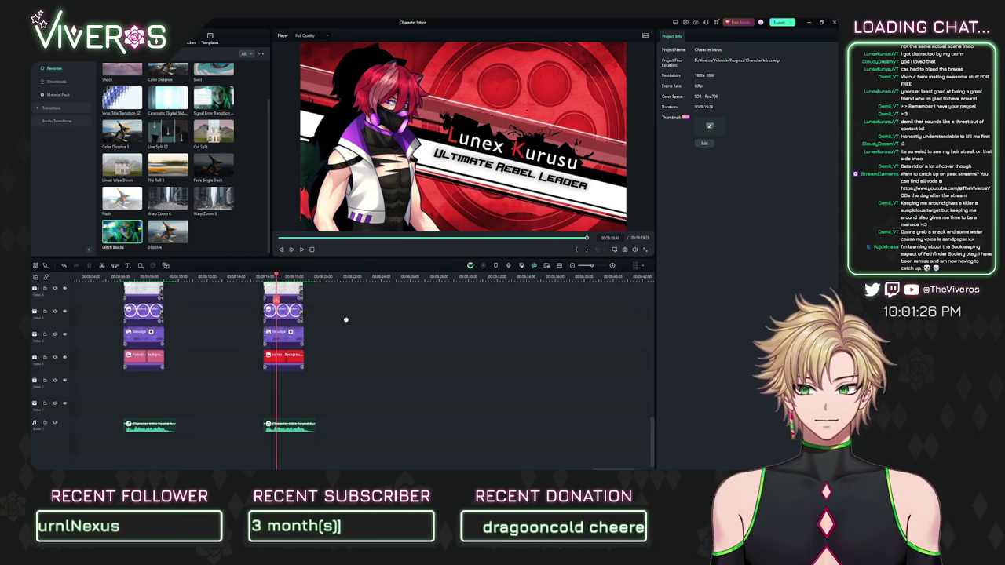
left_click_drag(370, 282, 378, 288)
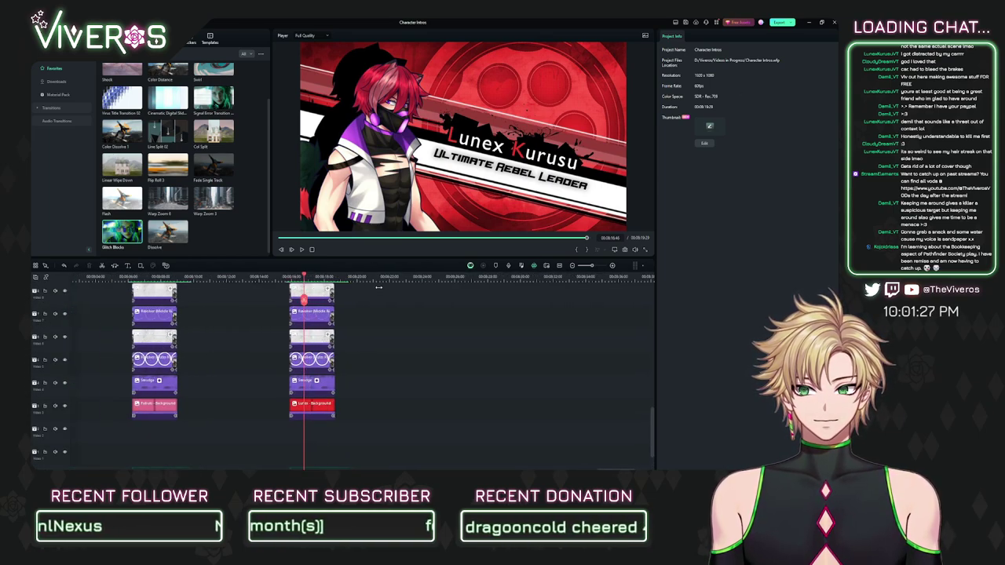
left_click(271, 277)
key("space")
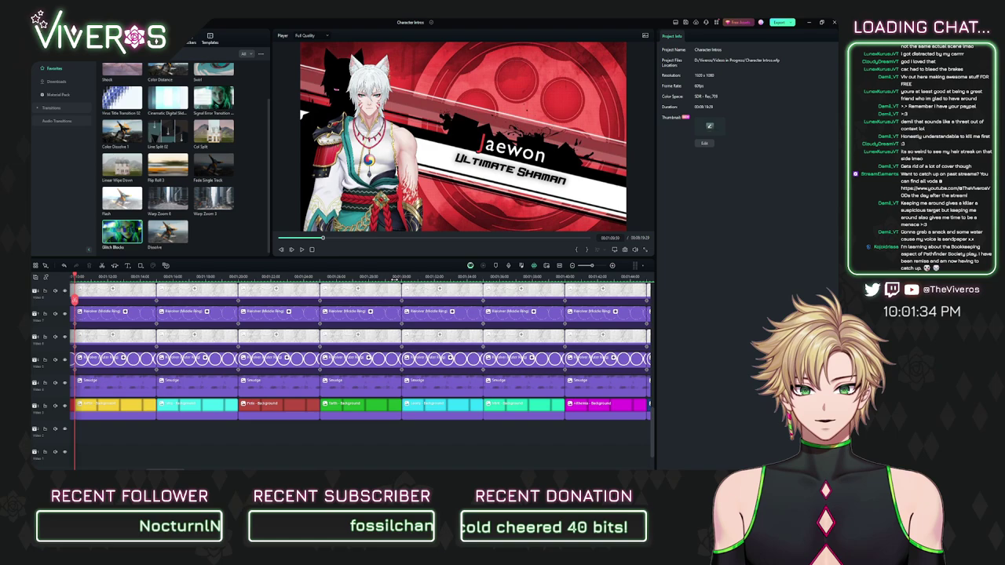
scroll(400, 329, "down", 5)
scroll(194, 314, "down", 1)
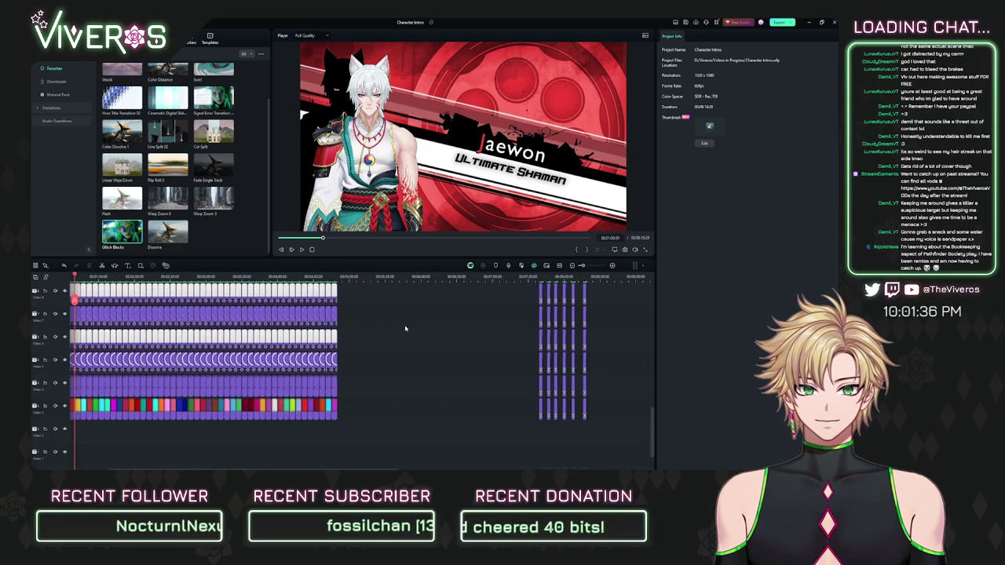
left_click_drag(406, 328, 528, 361)
left_click_drag(220, 324, 263, 441)
left_click_drag(181, 294, 211, 387)
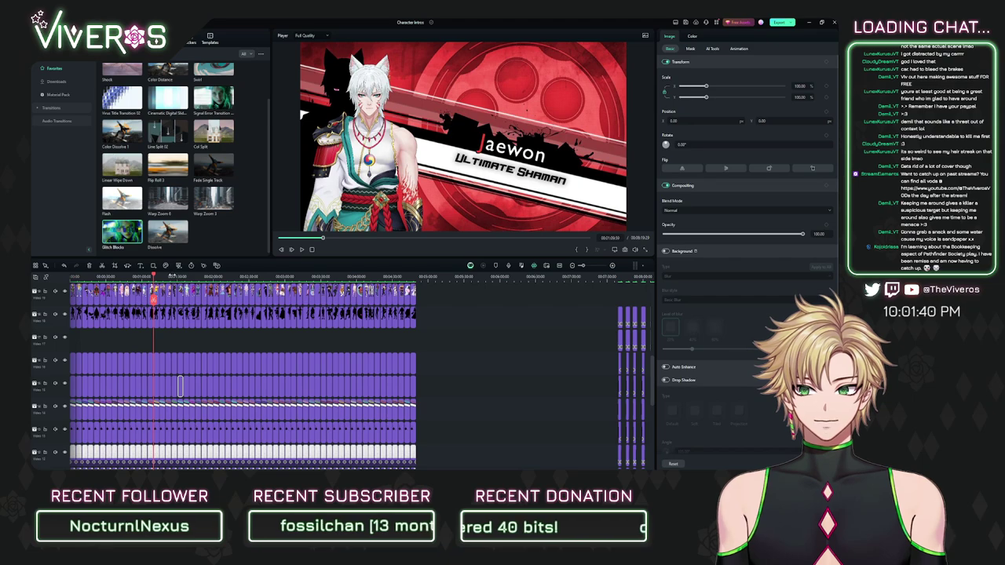
scroll(311, 303, "up", 5)
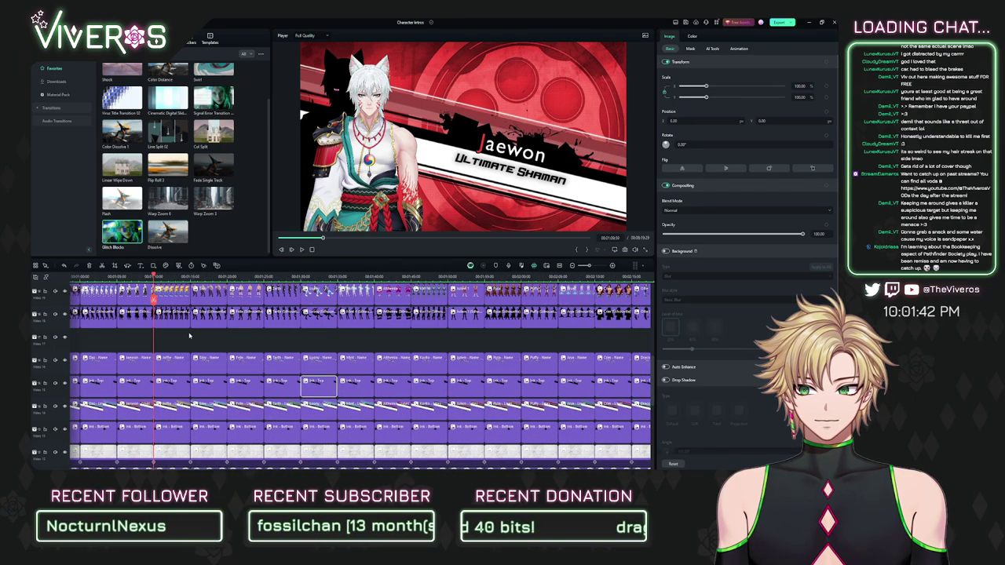
scroll(310, 303, "up", 5)
left_click_drag(256, 344, 248, 344)
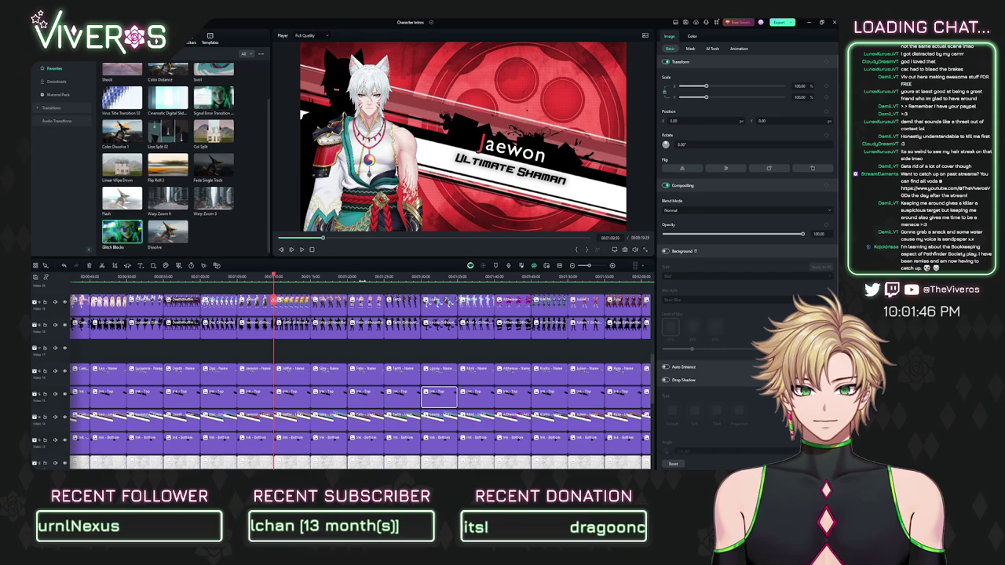
scroll(141, 301, "down", 8)
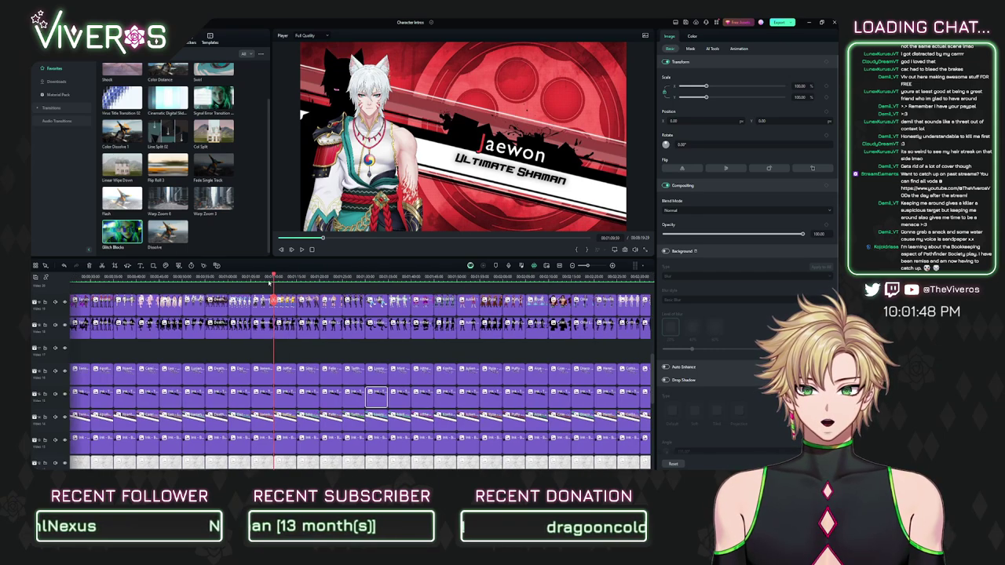
Step: Play the Ultimate Rebel Leader intro from its start to the end
left_click(429, 303)
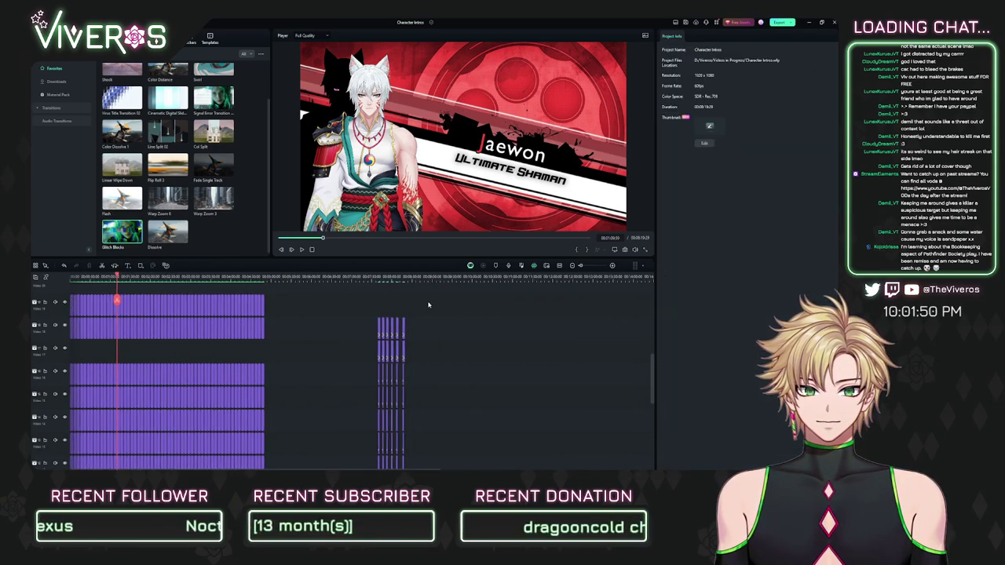
left_click(402, 278)
scroll(619, 303, "up", 6)
scroll(476, 288, "up", 4)
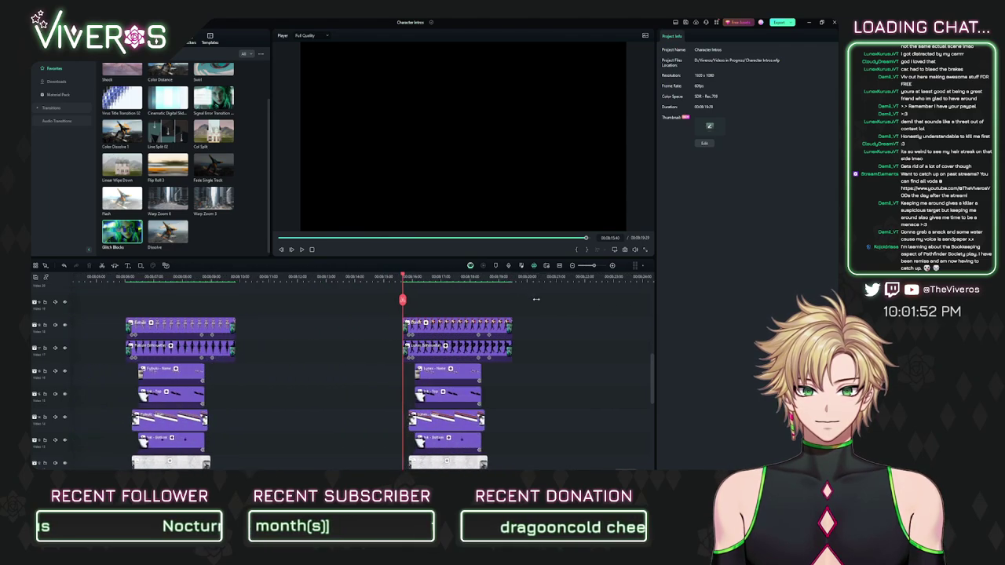
key("space")
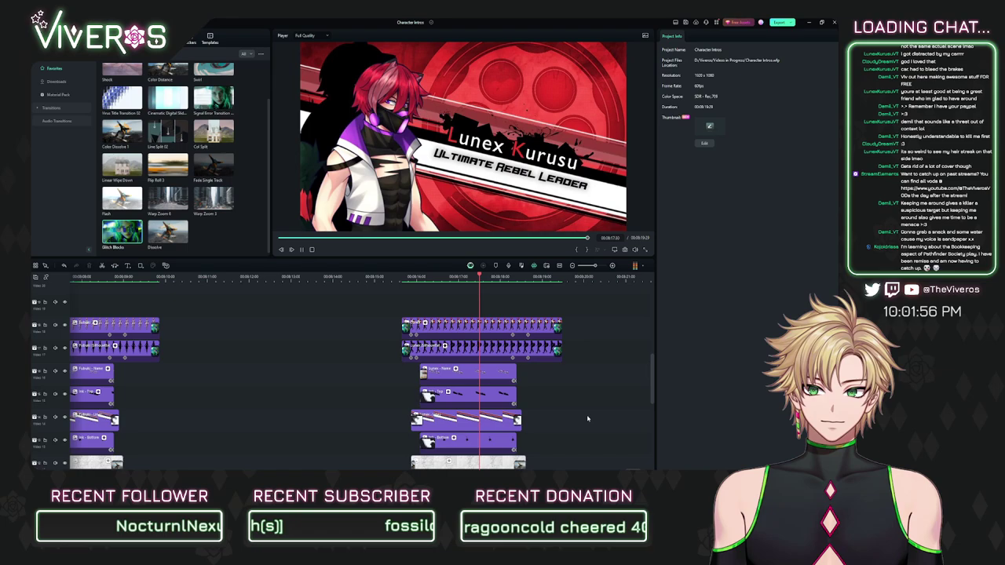
left_click_drag(626, 418, 531, 411)
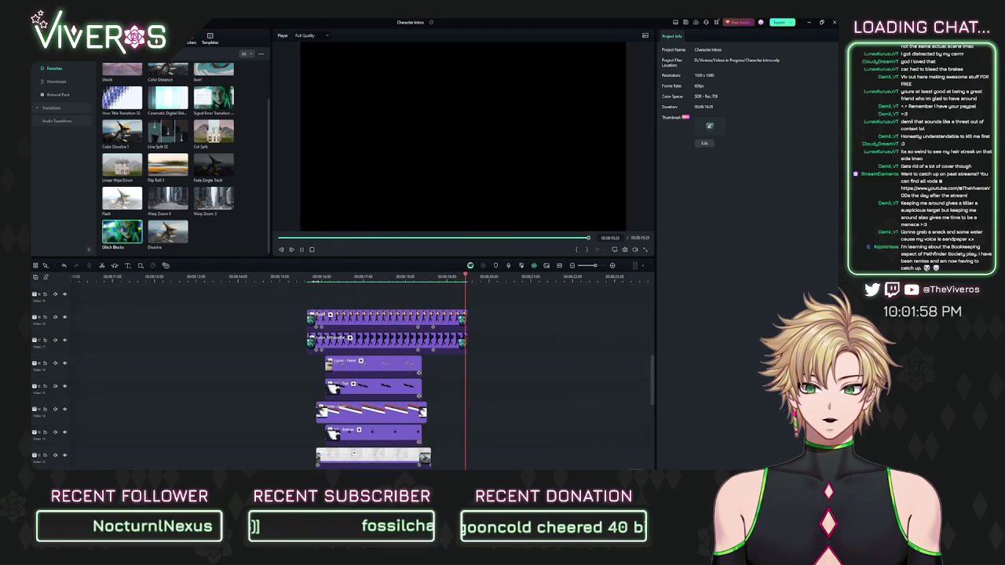
Step: Look at the Ultimate Himbo intro and restart playback just before the Ultimate Rebel Leader intro
left_click(327, 238)
scroll(164, 307, "down", 4)
scroll(165, 307, "down", 1)
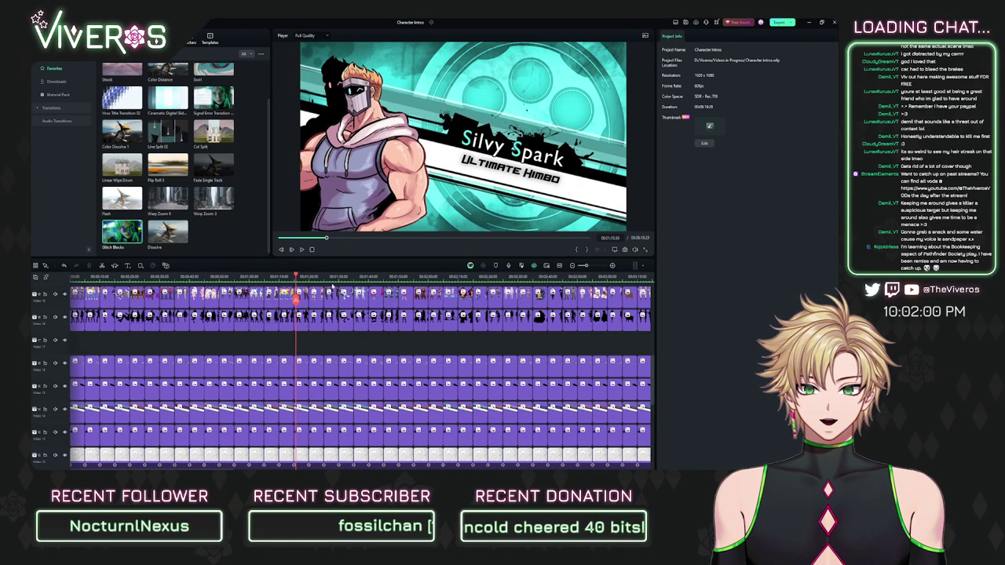
scroll(221, 304, "down", 3)
left_click(401, 278)
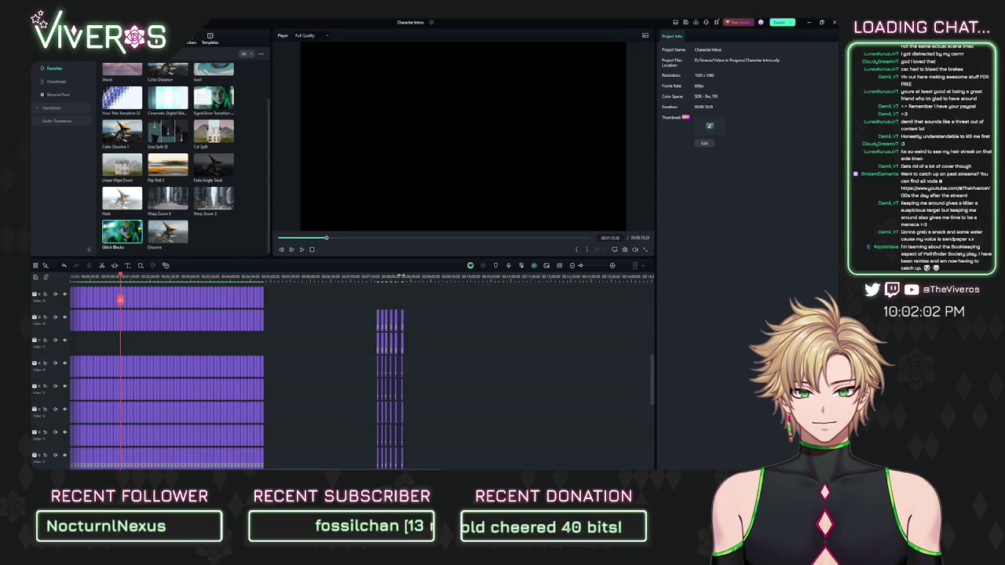
left_click_drag(401, 279, 605, 285)
left_click(394, 279)
key("space")
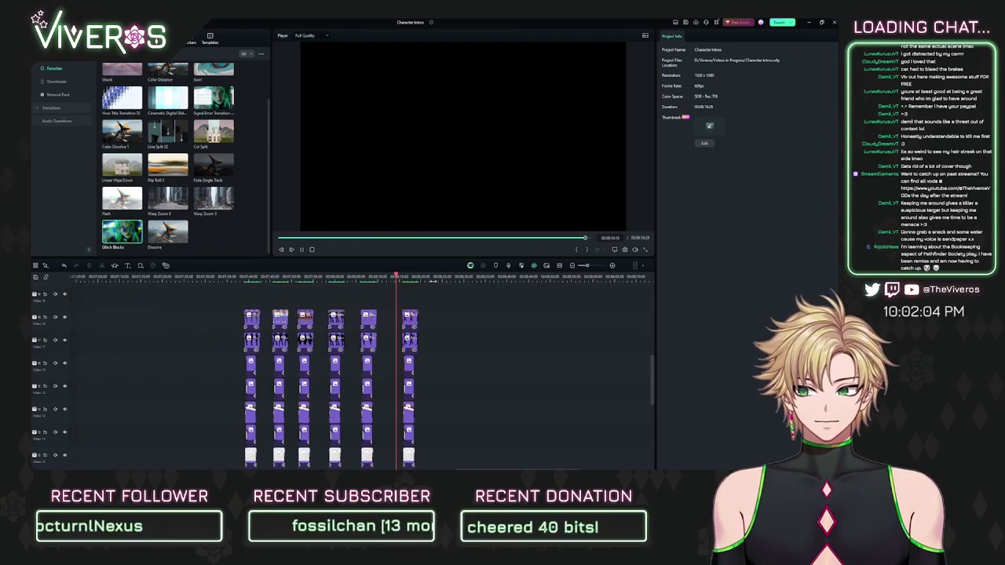
Step: Play the Ultimate Rebel Leader intro from its start and inspect the frames near the character's exit
scroll(489, 333, "up", 3)
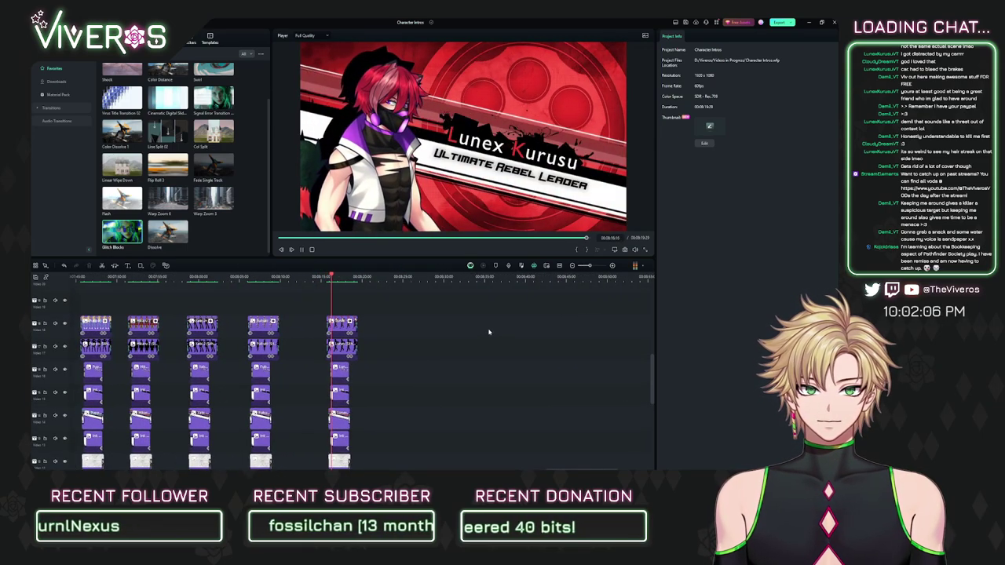
key("space")
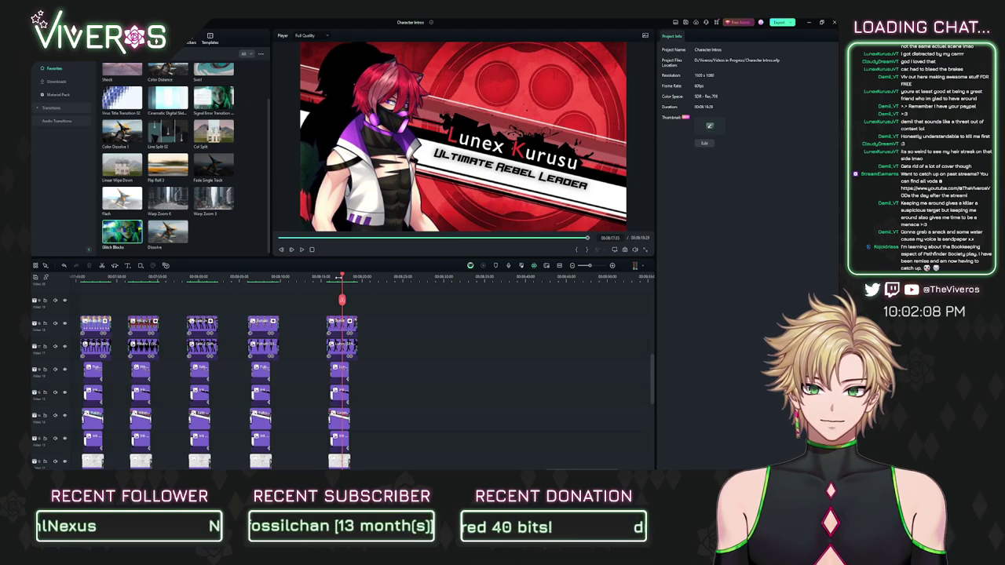
left_click_drag(343, 281, 331, 285)
scroll(335, 286, "up", 3)
key("space")
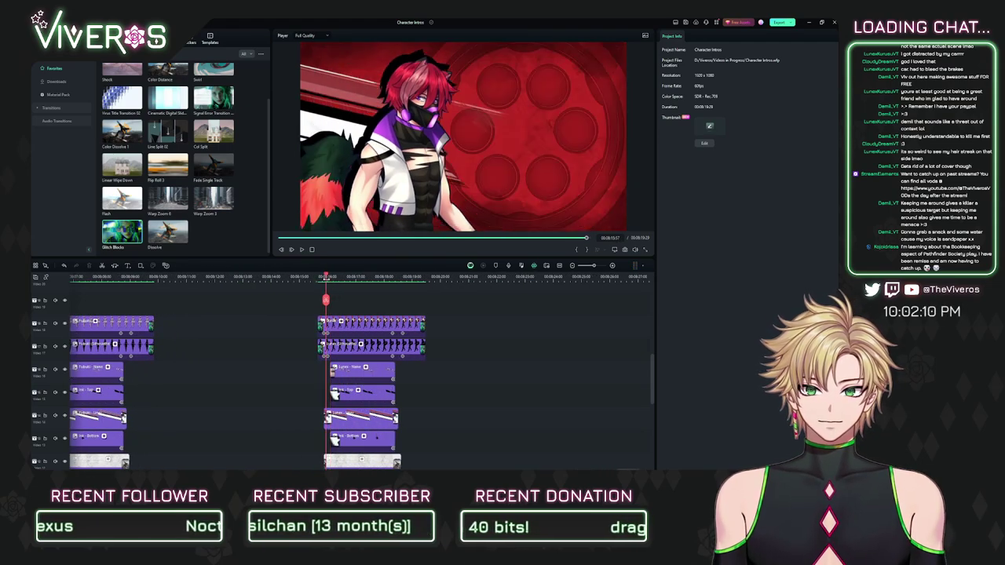
key("space")
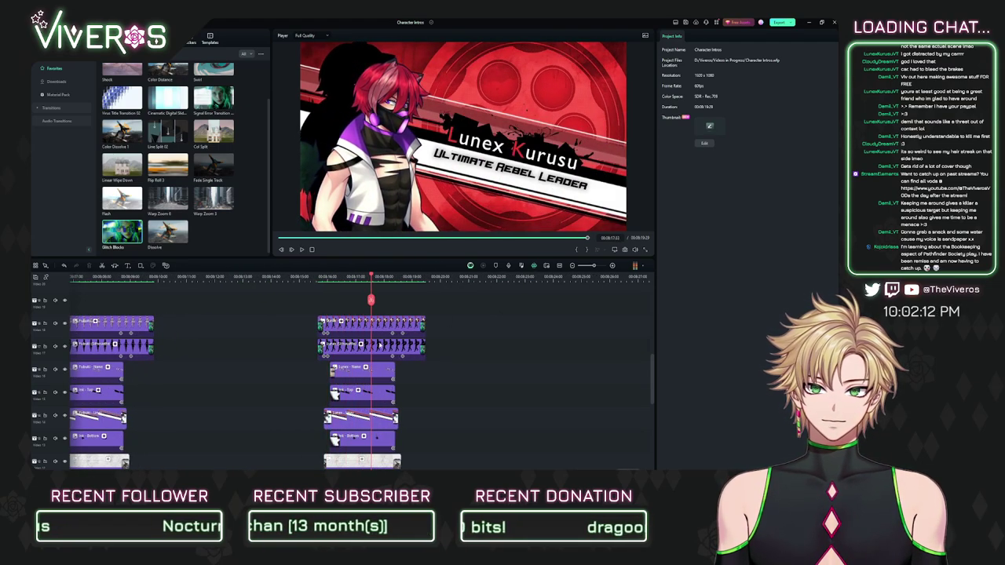
left_click(388, 288)
scroll(388, 287, "up", 2)
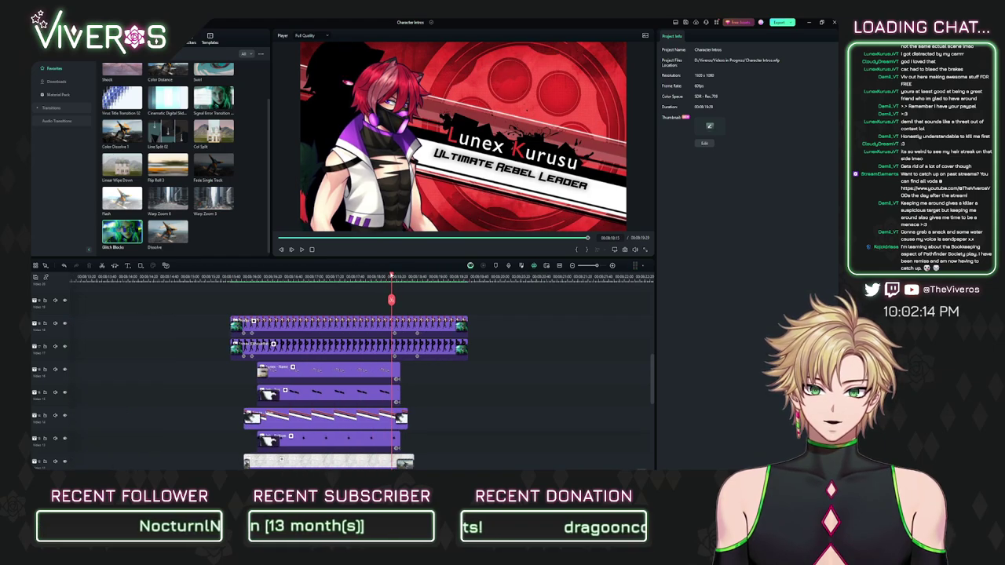
Step: Shift the Ultimate Rebel Leader character further left and down at the position keyframe just before its exit
left_click(408, 324)
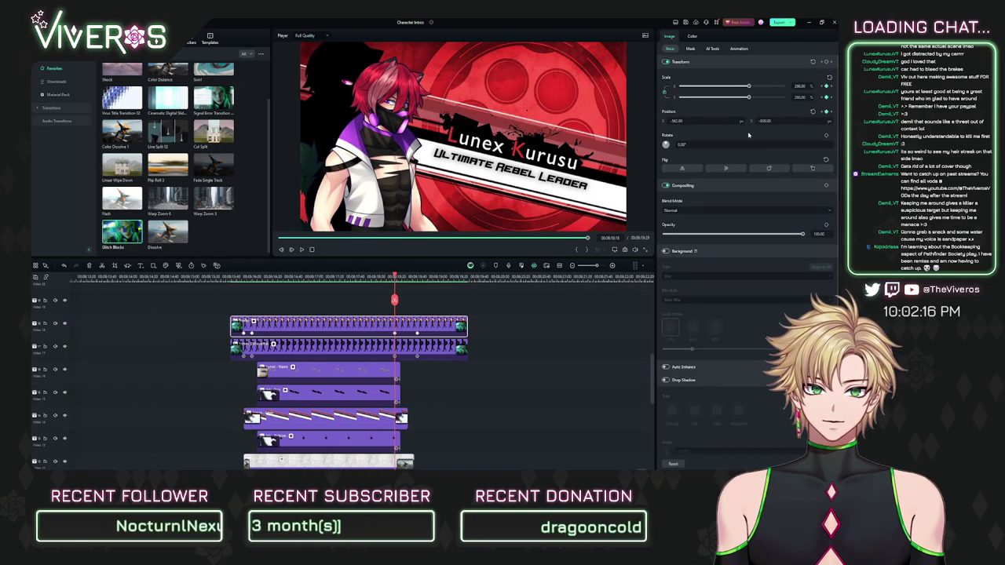
mouse_move(394, 297)
left_mouse_down()
mouse_move(251, 295)
mouse_move(417, 294)
mouse_move(395, 292)
left_mouse_up()
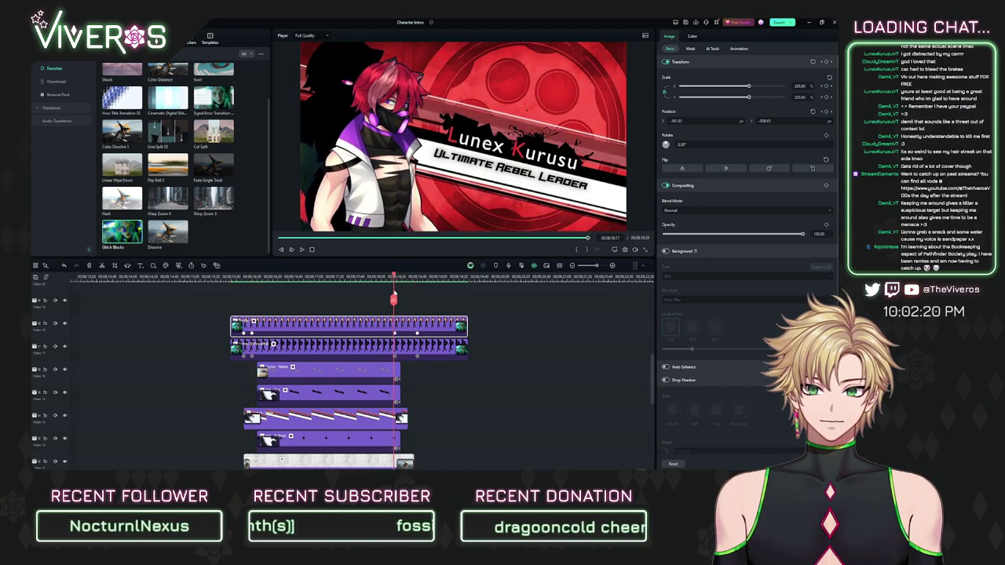
left_click_drag(783, 123, 763, 123)
left_click_drag(701, 121, 682, 121)
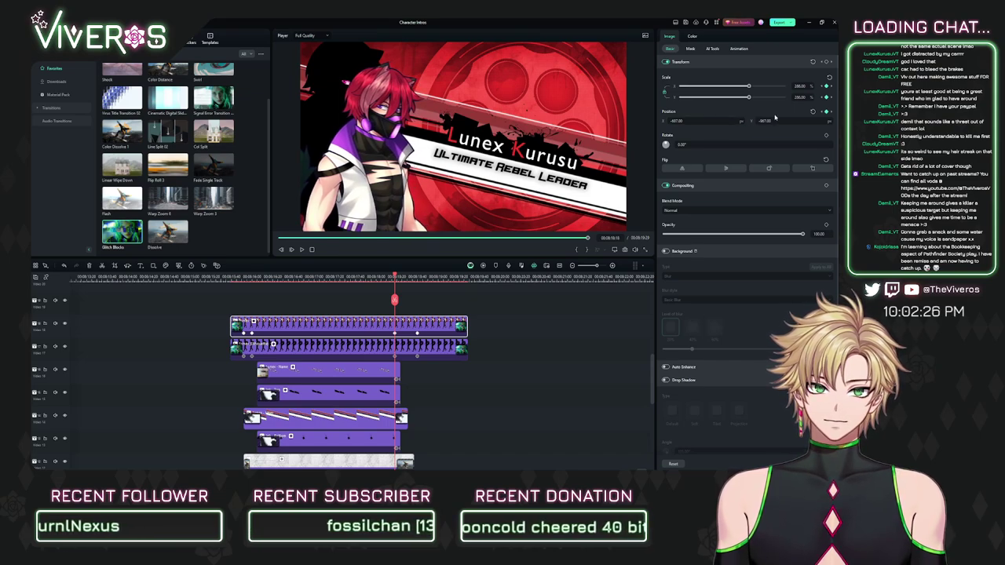
left_click(565, 314)
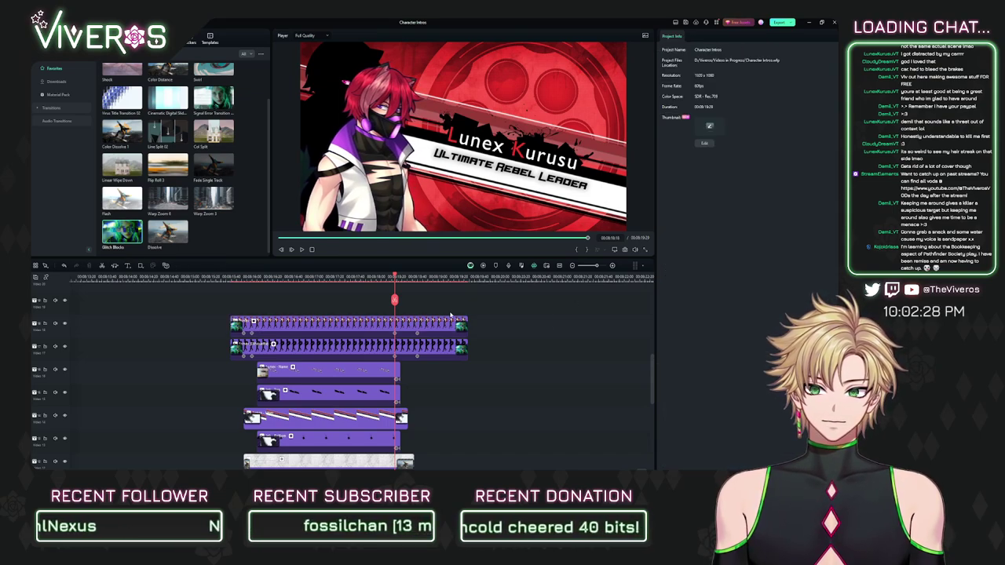
Step: Raise the Ultimate Rebel Leader character slightly at the same pre-exit position keyframe
left_click_drag(254, 285, 394, 312)
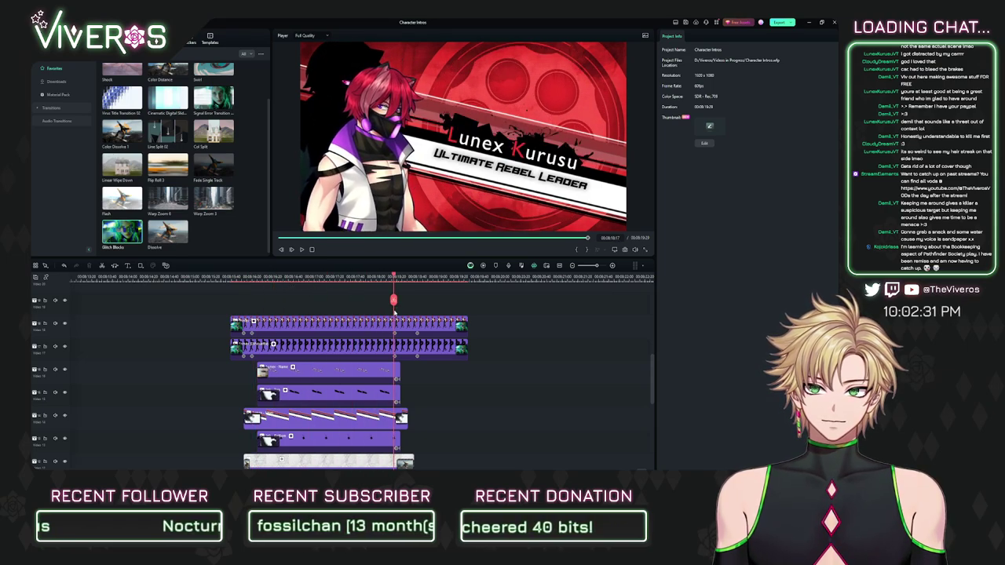
left_click(395, 322)
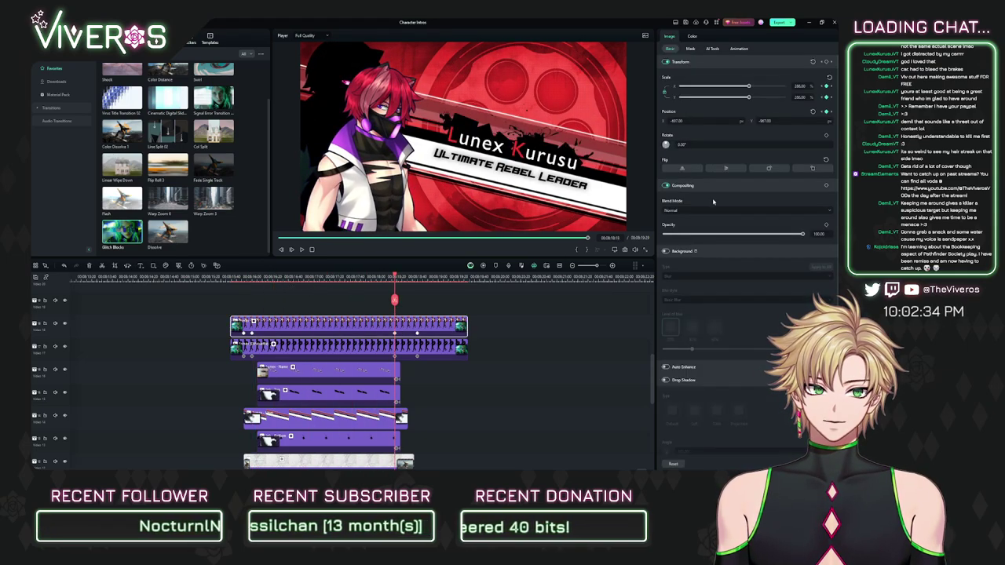
left_click_drag(789, 120, 795, 120)
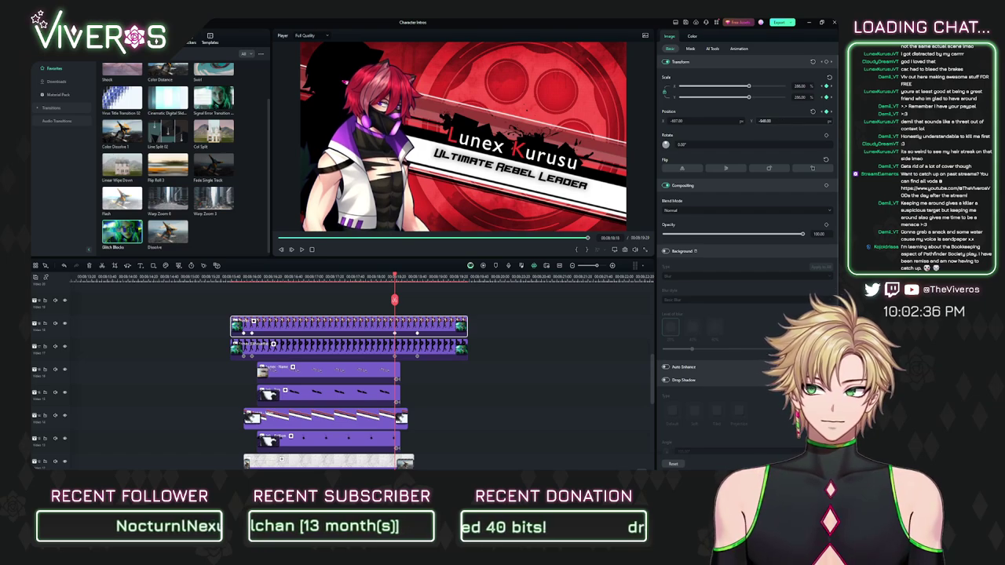
left_click(543, 374)
Step: Go back to the start of the orange-red intro with the long-haired character in red and black robes for comparison
left_click_drag(257, 276, 165, 302)
scroll(233, 306, "down", 2)
scroll(232, 307, "down", 1)
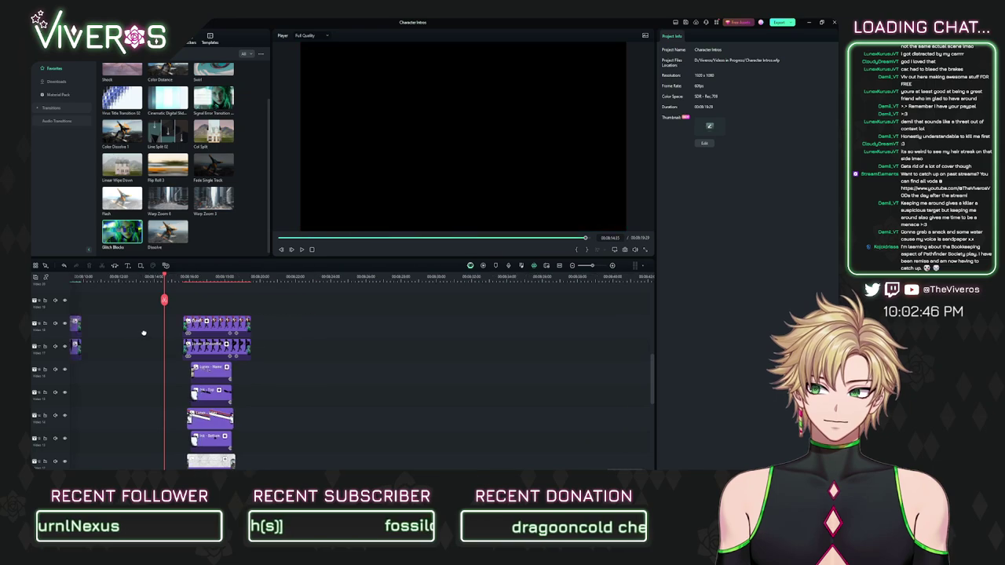
scroll(143, 333, "left", 5)
left_click(361, 279)
left_click_drag(361, 280, 106, 299)
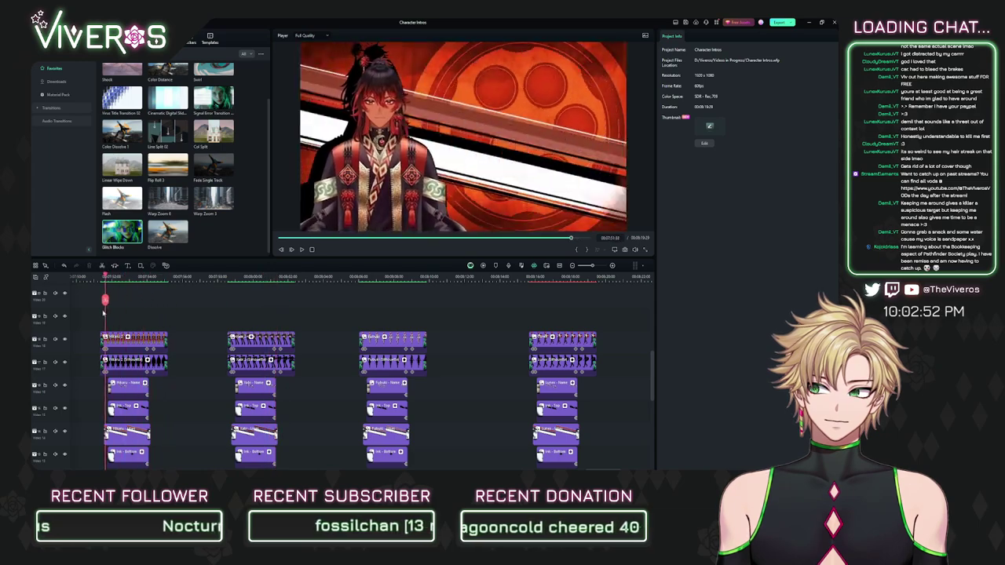
Step: Play the corrected Ultimate Rebel Leader intro from just before its first frame through the character's exit
scroll(351, 308, "up", 3)
left_click_drag(475, 299, 354, 325)
left_click_drag(464, 300, 352, 275)
left_click(351, 276)
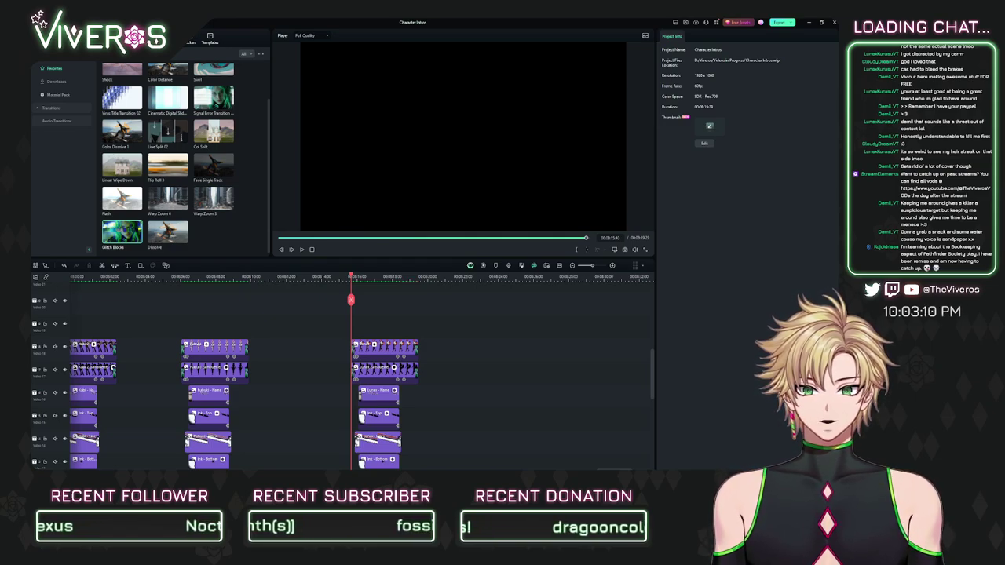
left_click_drag(352, 284, 343, 282)
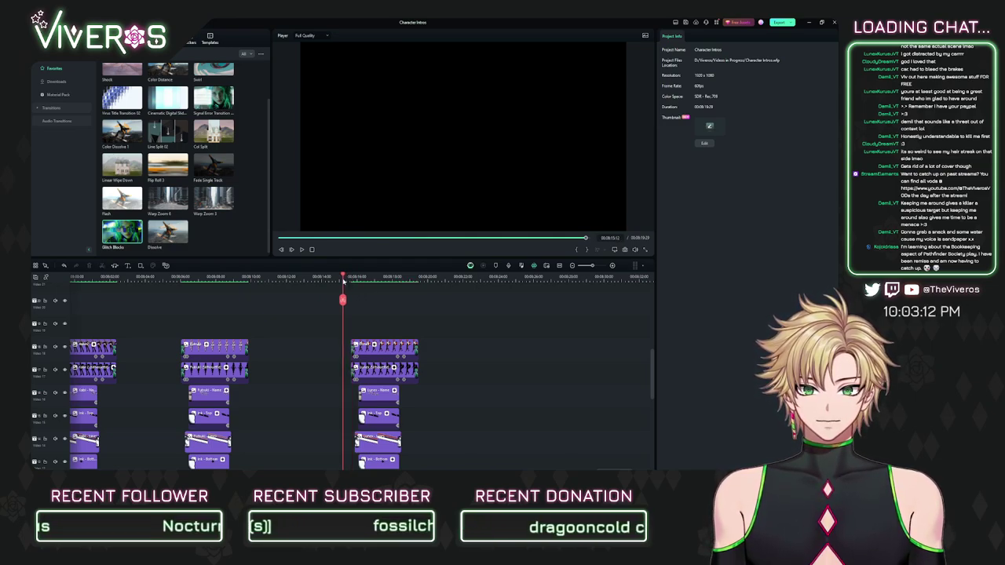
key("space")
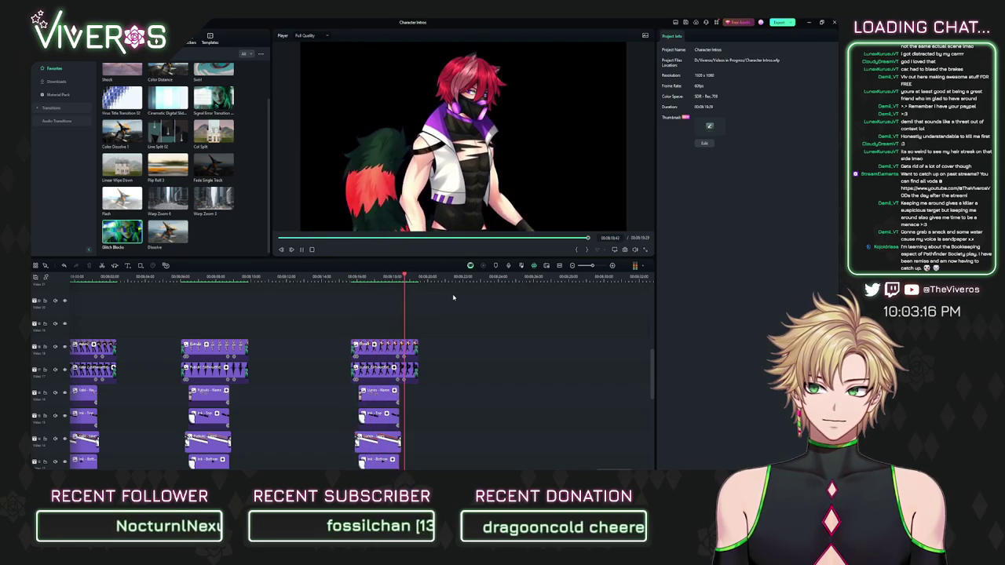
left_click_drag(387, 280, 337, 292)
left_click(301, 277)
Step: Mark the full length of the Ultimate Rebel Leader character clip as the in/out range and start exporting it
scroll(303, 298, "up", 5)
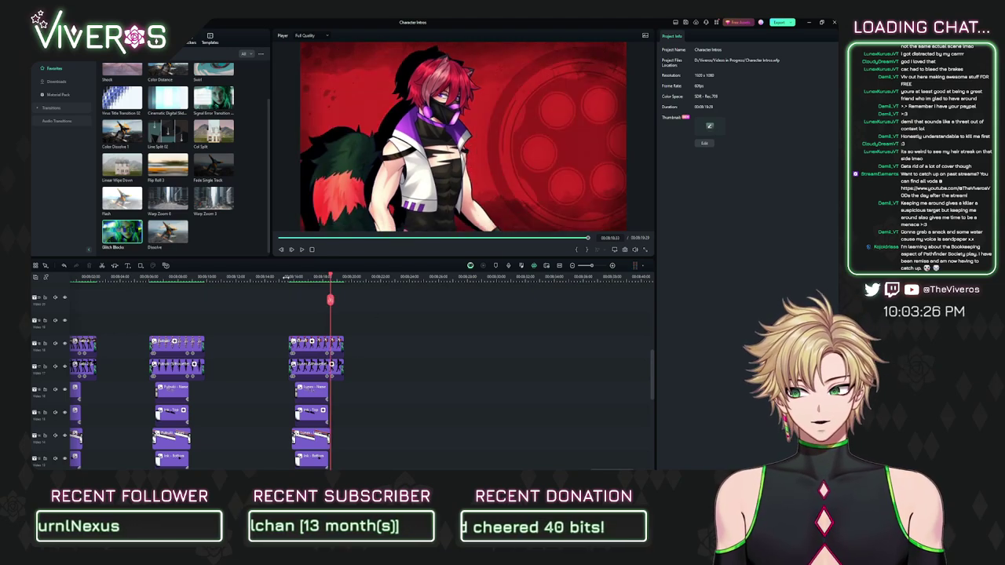
left_click(285, 276)
scroll(298, 330, "up", 5)
left_click(448, 350)
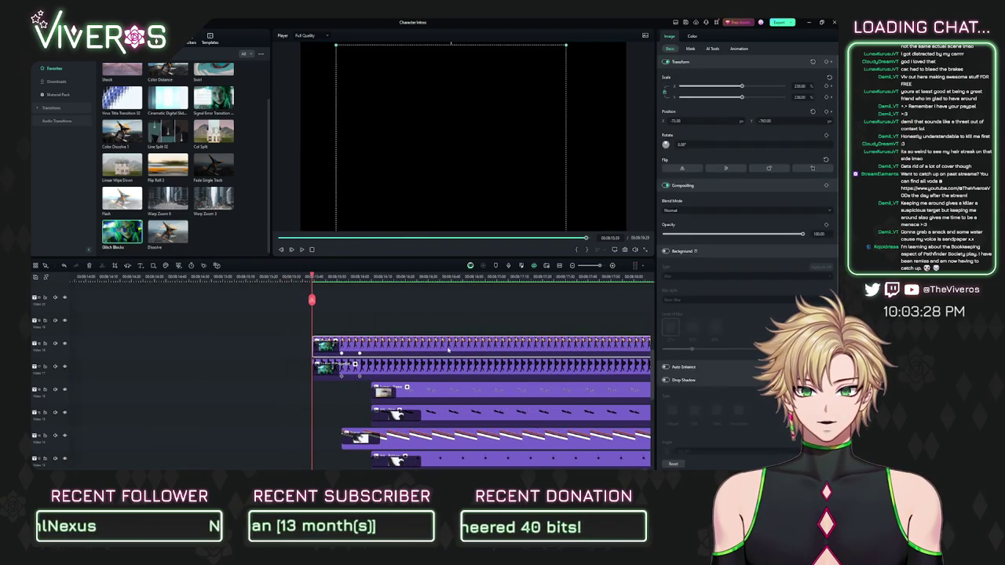
key("x")
scroll(478, 307, "right", 5)
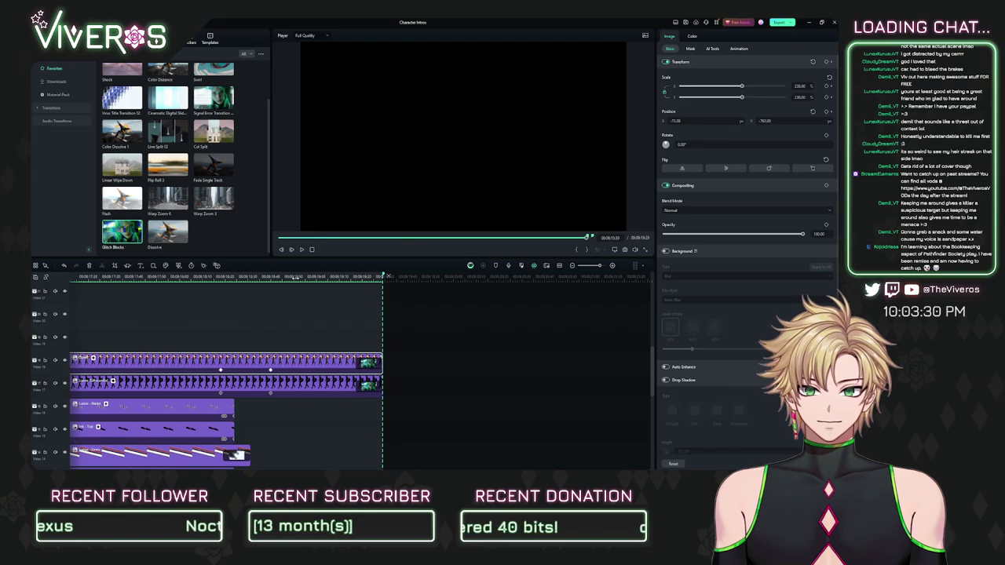
left_click_drag(304, 274, 154, 298)
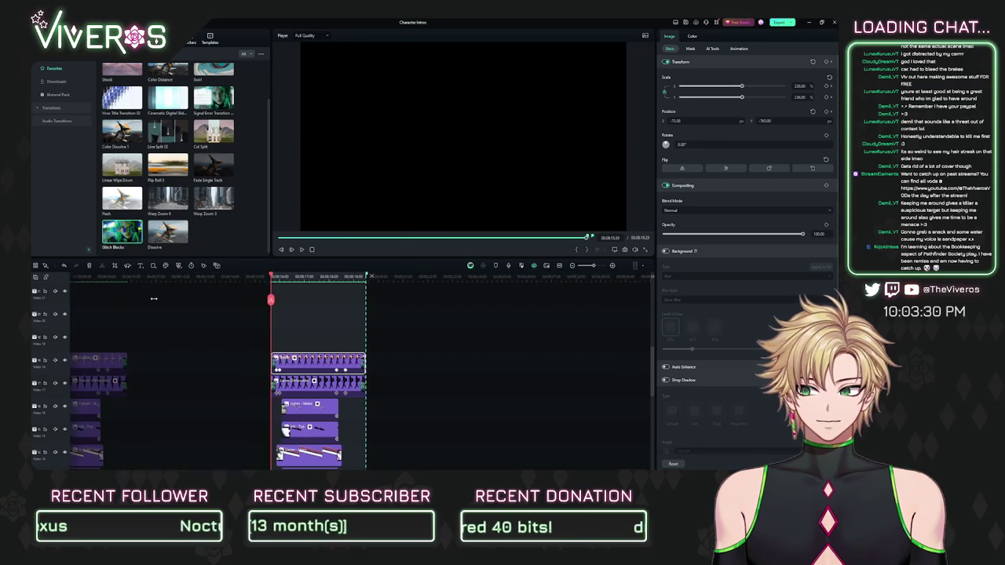
left_click(785, 25)
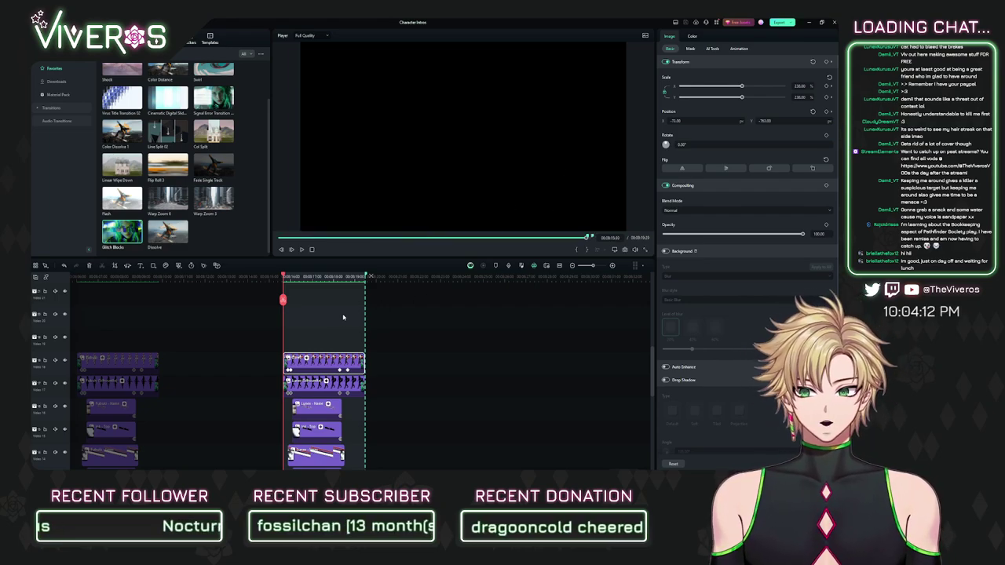
Step: Clear the marked in/out range and play the Ultimate Rebel Leader intro through once more
left_click(371, 276)
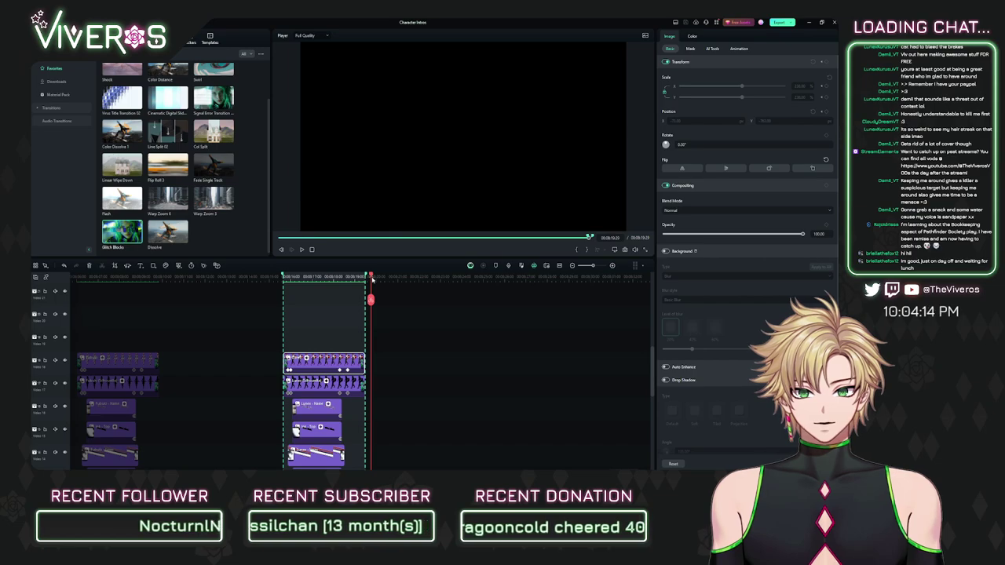
scroll(373, 280, "down", 6)
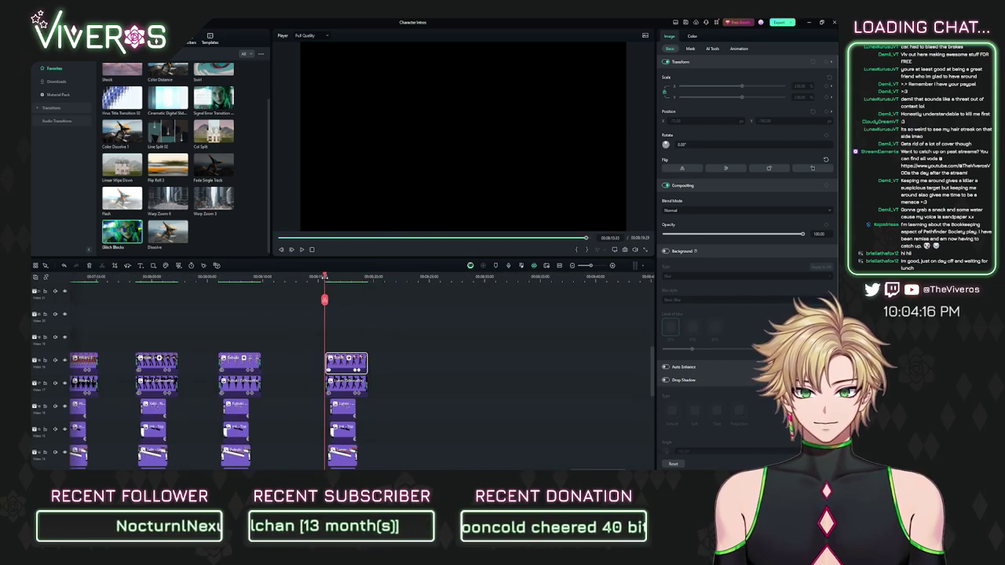
key("space")
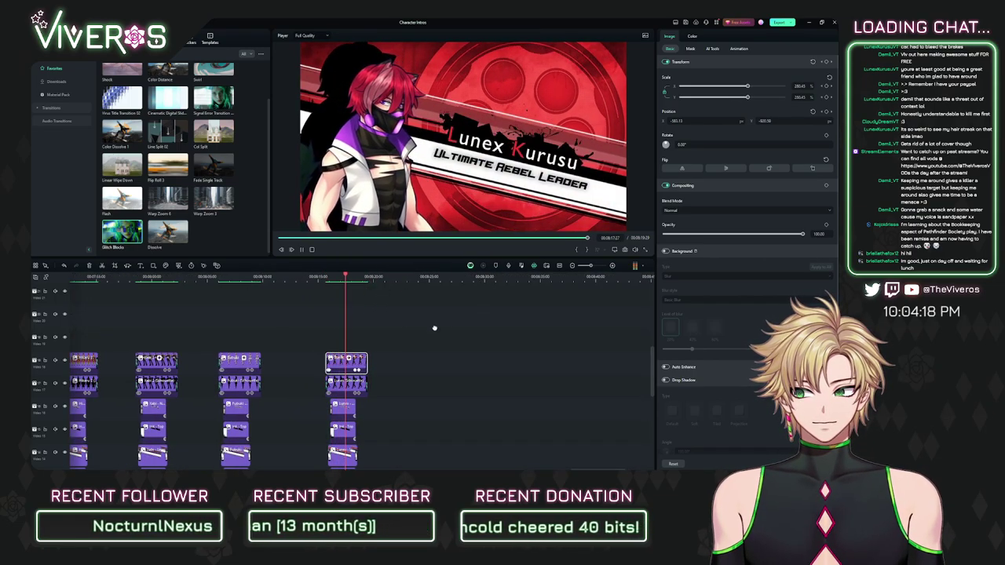
left_click_drag(434, 329, 476, 314)
left_click_drag(534, 332, 518, 321)
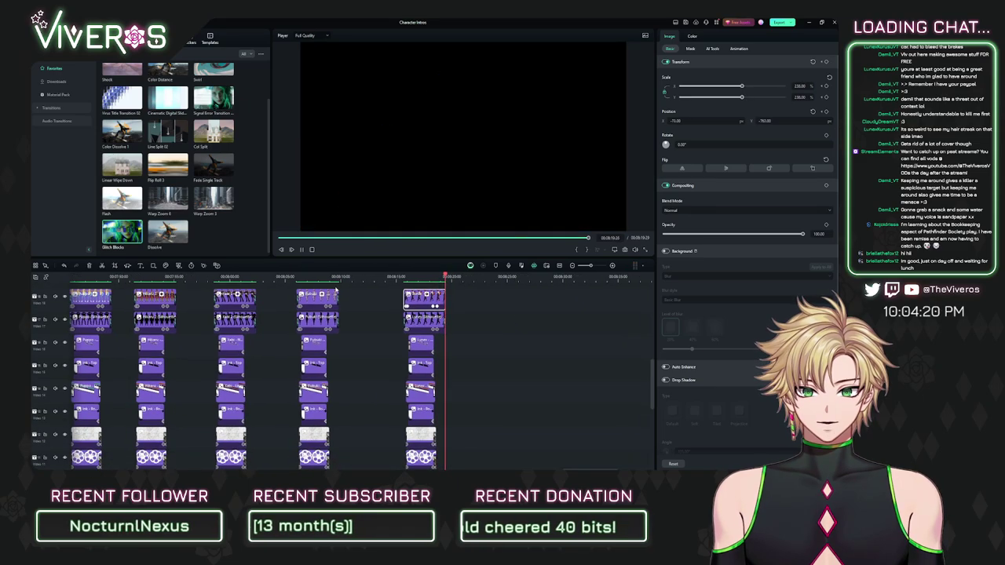
key("space")
Step: Find the earlier intro with the long-haired character in red and black robes and play it through
scroll(361, 369, "down", 6)
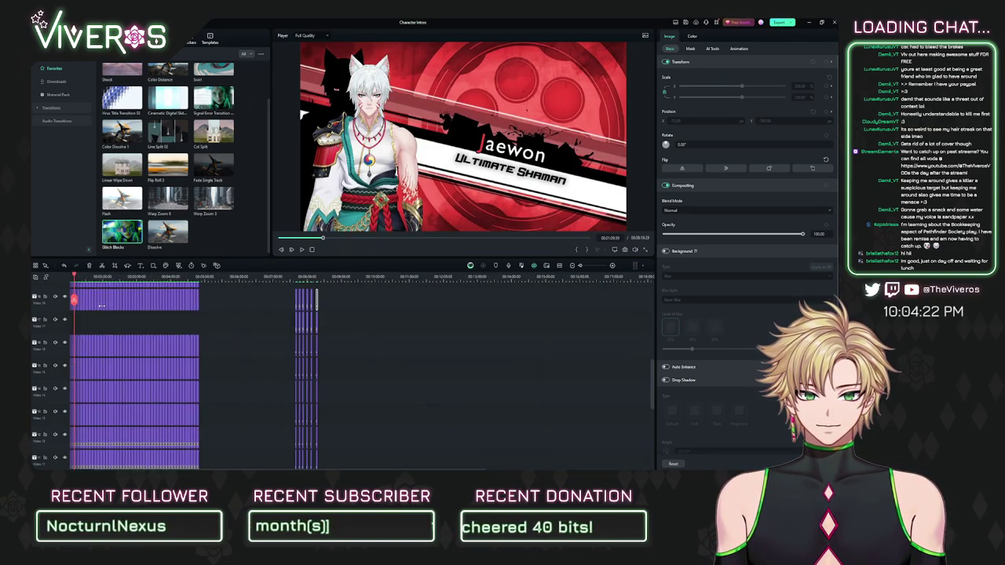
left_click(295, 277)
key("ctrl+plus")
key("ctrl+plus")
key("ctrl+plus")
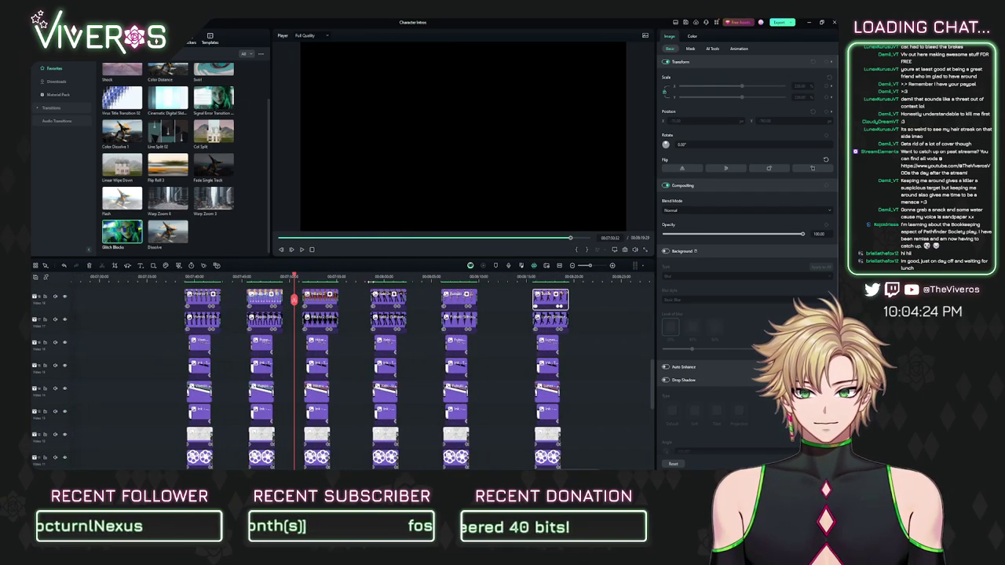
key("ctrl+plus")
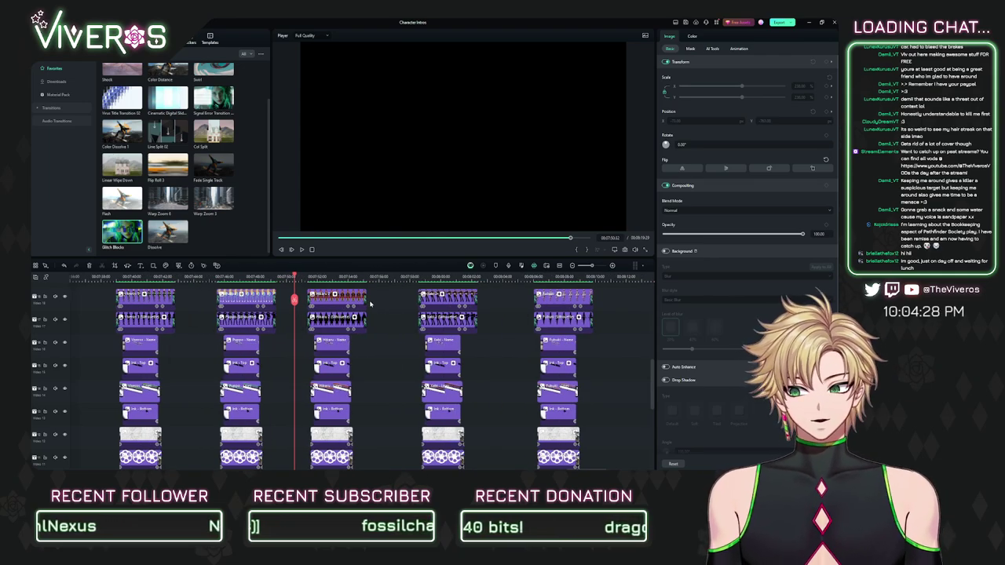
key("space")
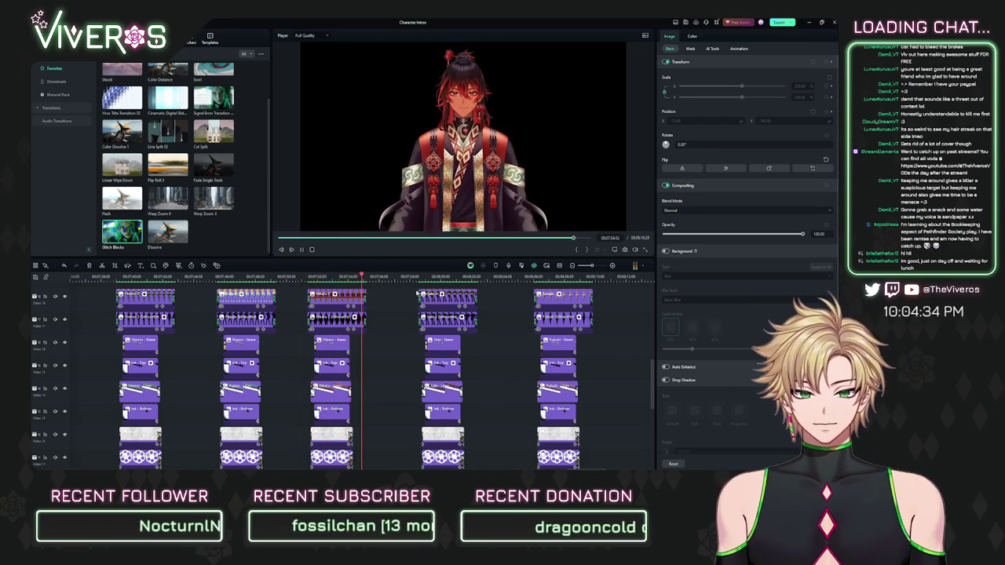
Step: Select the video layers of the Ultimate Rebel Leader intro and move them earlier, closer to the preceding intro
key("ctrl+minus")
scroll(512, 339, "right", 2)
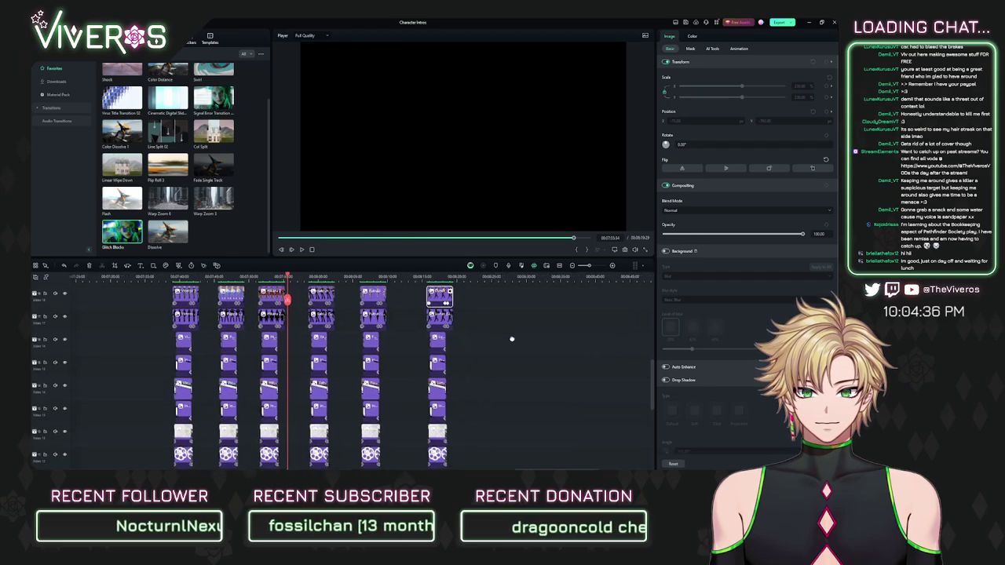
left_click_drag(473, 296, 408, 419)
scroll(421, 433, "down", 4)
scroll(432, 419, "up", 5)
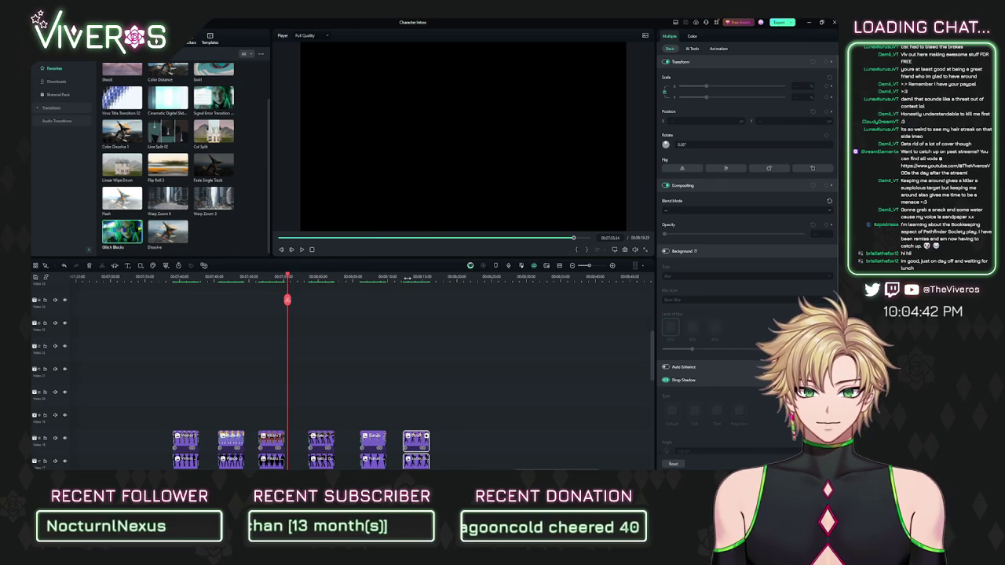
Step: Copy all layers and the audio of the green intro, first of the six finished ones, and paste them after the Ultimate Rebel Leader intro
scroll(368, 352, "down", 3)
scroll(368, 353, "down", 3)
scroll(385, 326, "left", 3)
left_click_drag(397, 303, 437, 418)
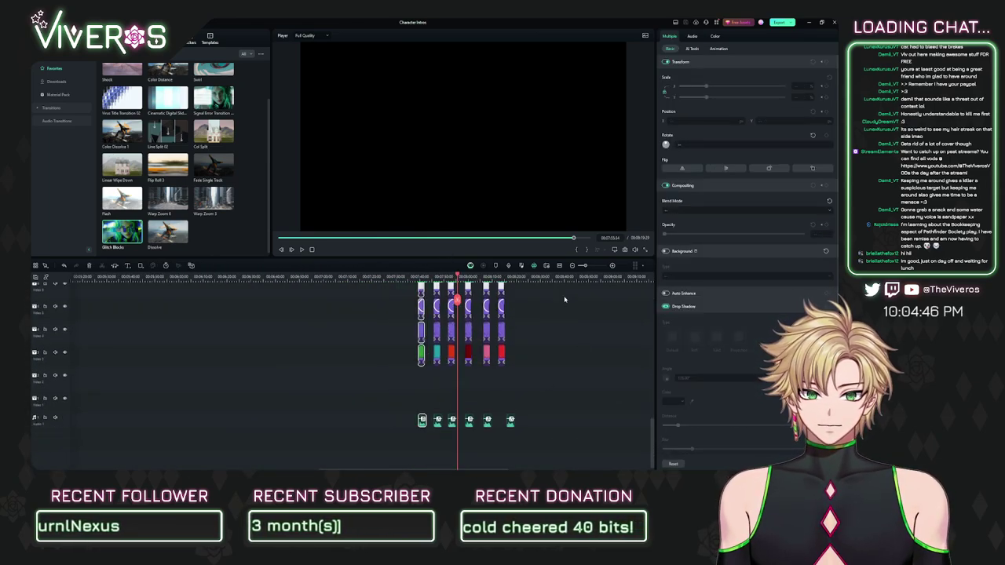
left_click(533, 277)
key("ctrl+v")
Step: Find the Ultimate Dancer intro, copy all its video layers and paste them after the new copy of the green intro
scroll(328, 341, "left", 5)
scroll(328, 341, "up", 1)
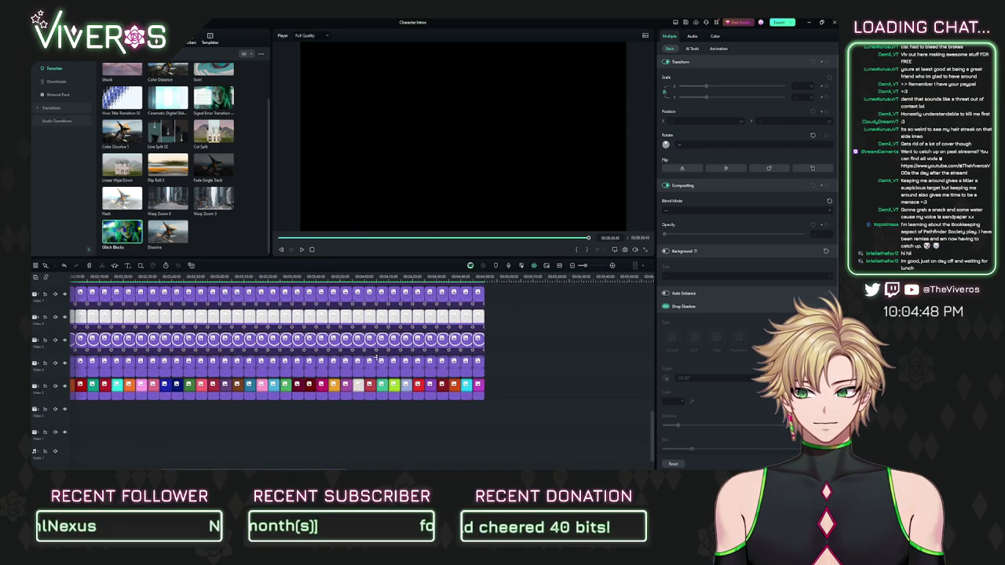
scroll(265, 445, "left", 4)
scroll(265, 445, "up", 2)
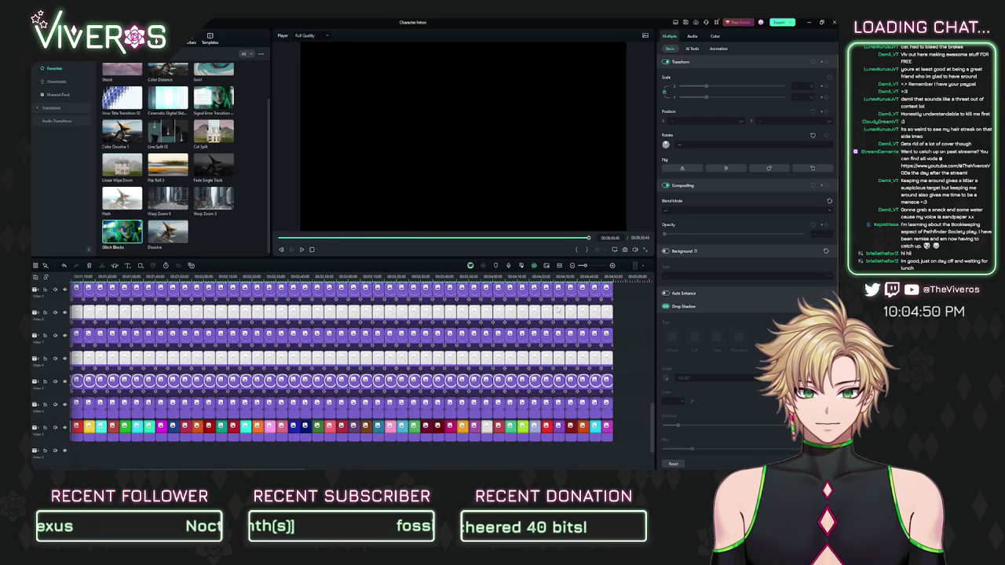
left_click(487, 277)
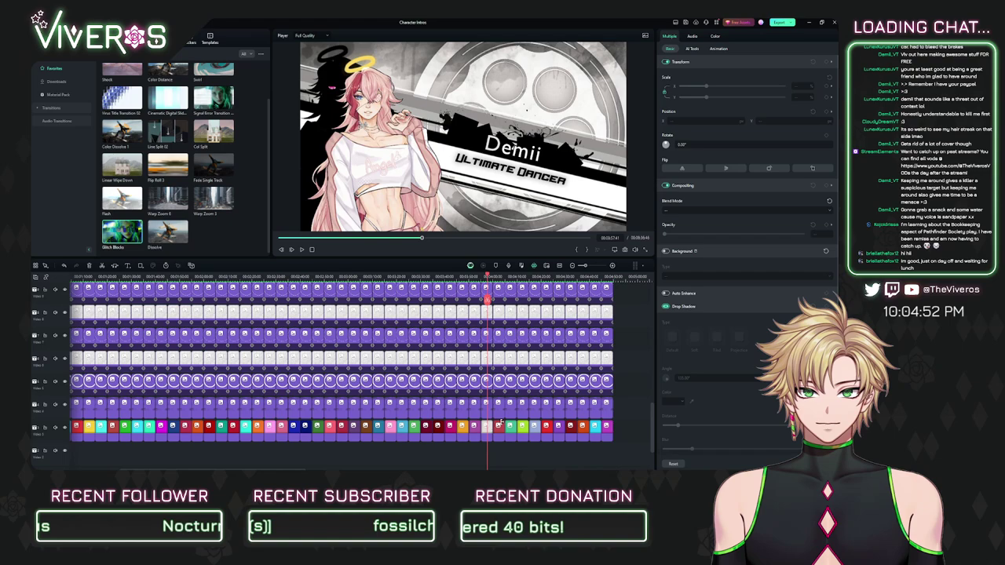
scroll(487, 392, "down", 5)
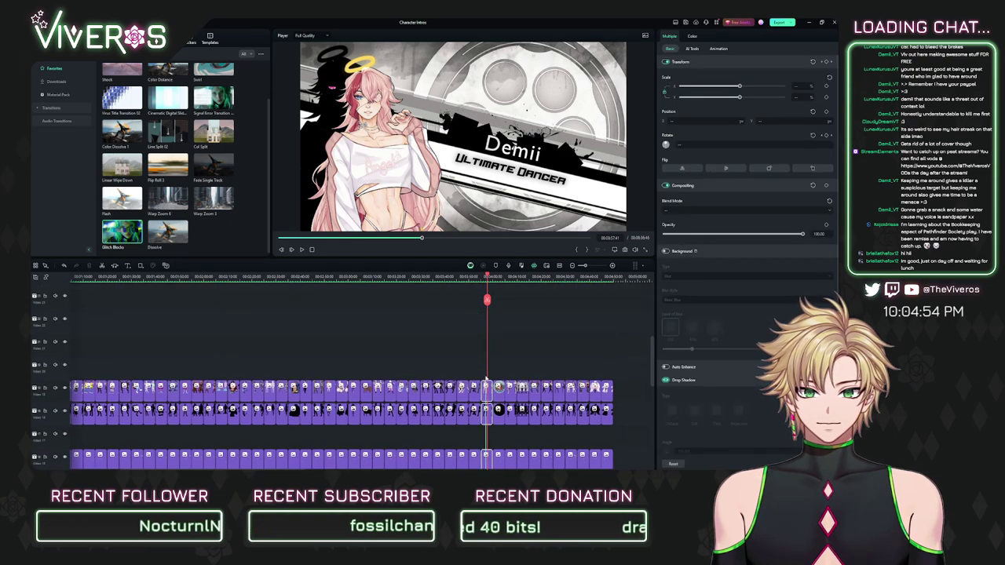
scroll(590, 361, "right", 5)
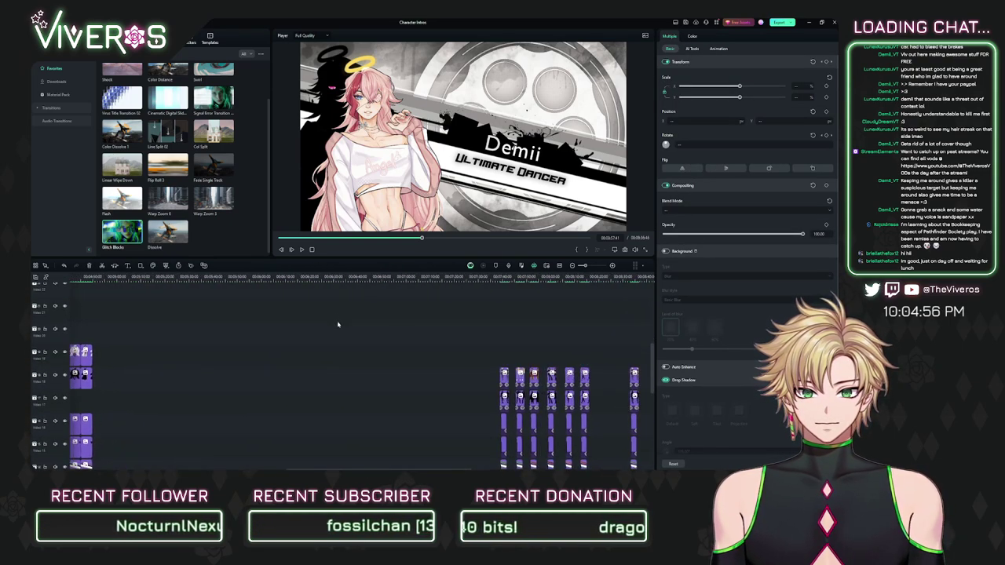
left_click(392, 277)
key("ctrl+v")
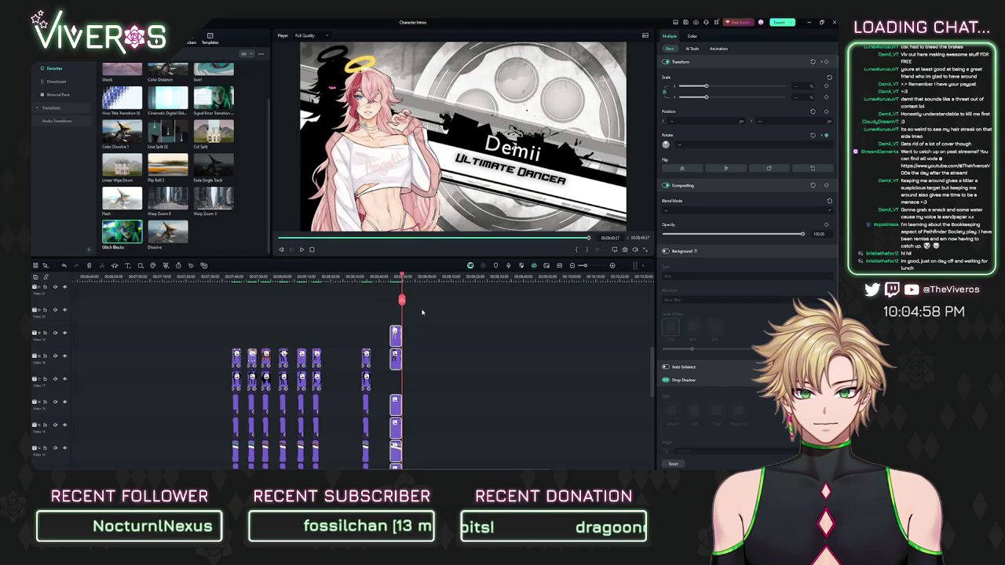
Step: Move the pasted Ultimate Dancer silhouette layer down one track so it matches the green intro's layer order
left_click_drag(431, 272, 589, 293)
scroll(518, 321, "left", 2)
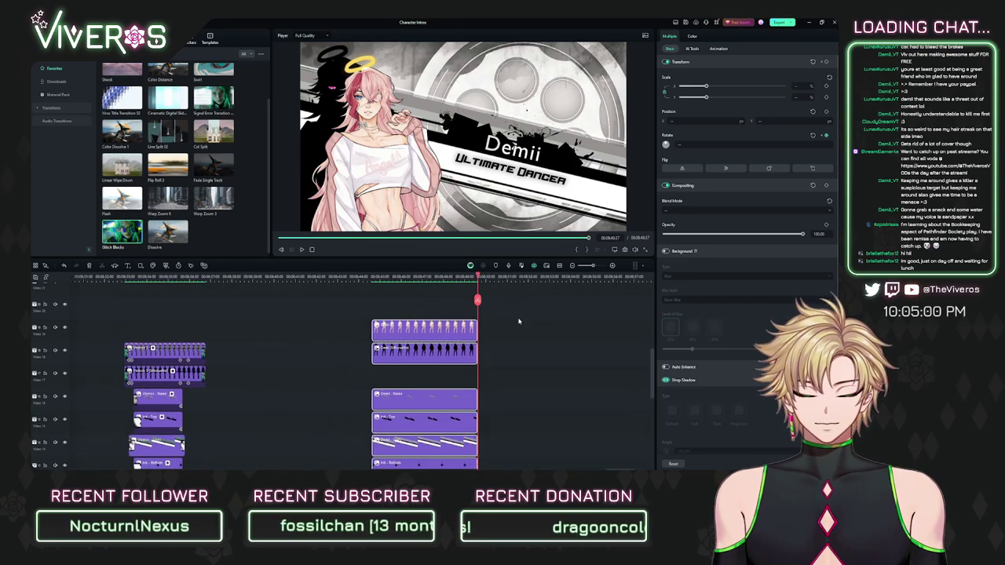
left_click(510, 325)
scroll(542, 317, "left", 1)
scroll(563, 312, "down", 1)
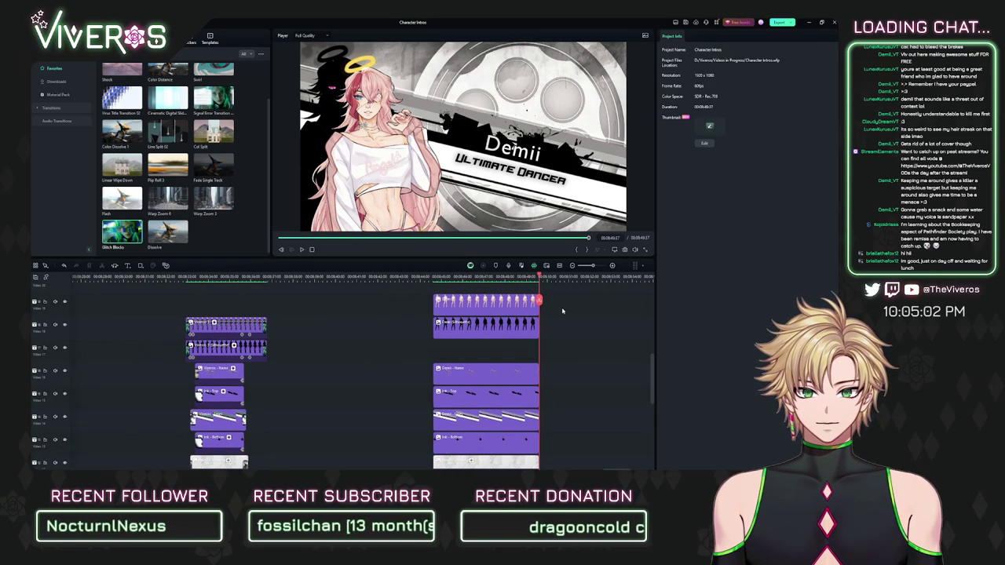
left_click_drag(563, 309, 502, 333)
scroll(384, 311, "left", 1)
scroll(384, 312, "down", 1)
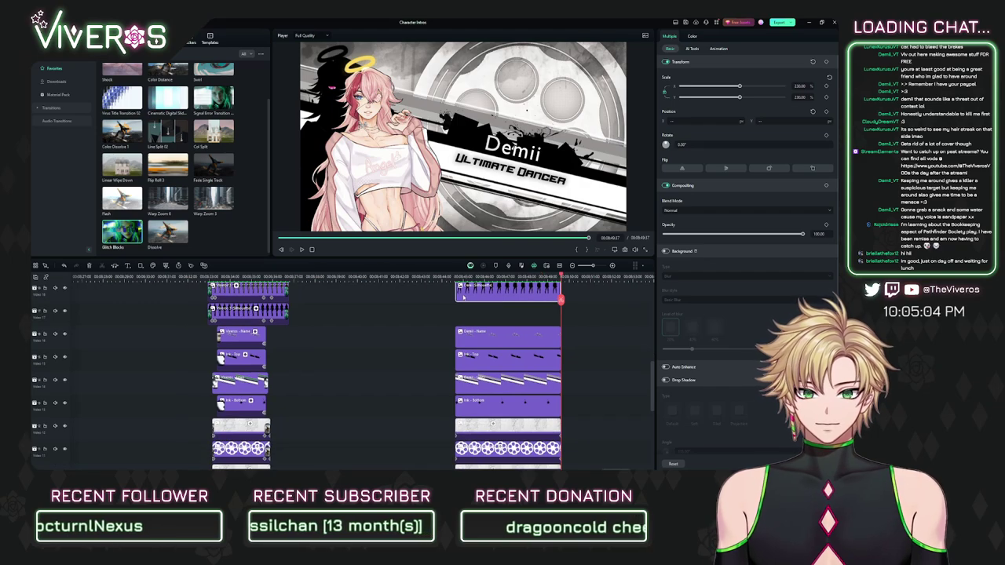
left_click_drag(476, 290, 477, 311)
scroll(397, 314, "right", 1)
scroll(579, 388, "down", 5)
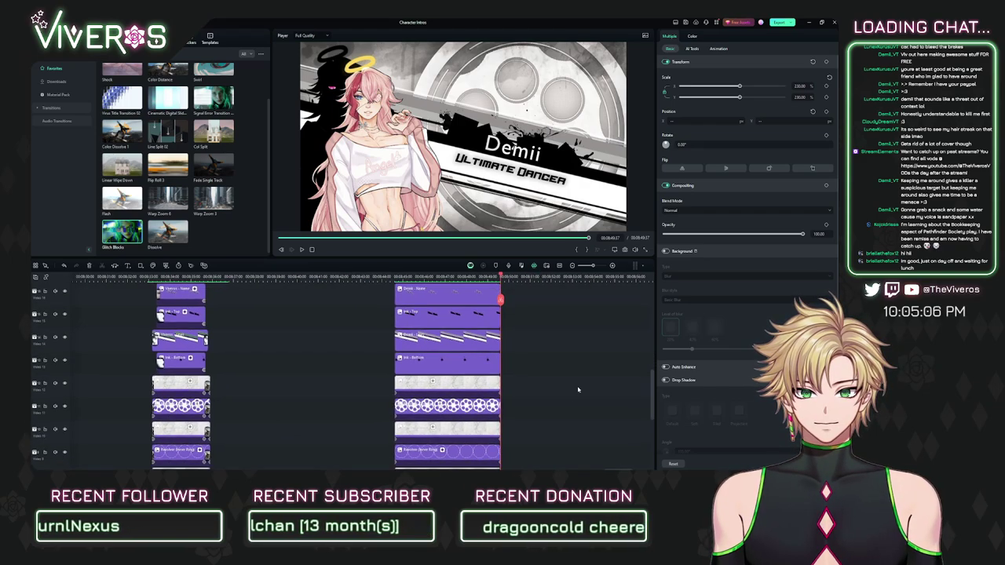
Step: Move the copied green background out of its intro and line up the pasted white background with its start, one track above
scroll(610, 384, "left", 2)
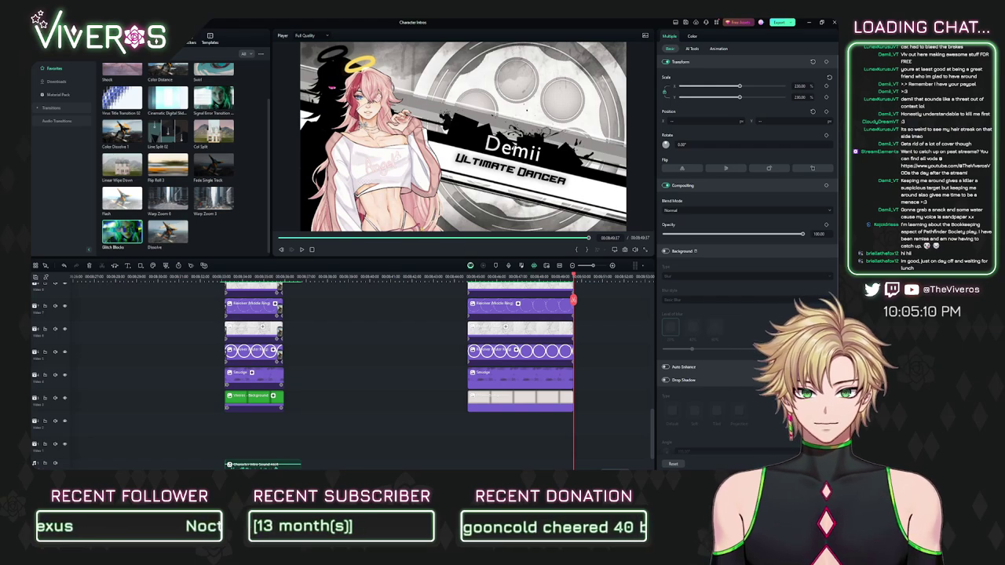
left_click(592, 385)
scroll(601, 342, "down", 1)
scroll(602, 343, "left", 1)
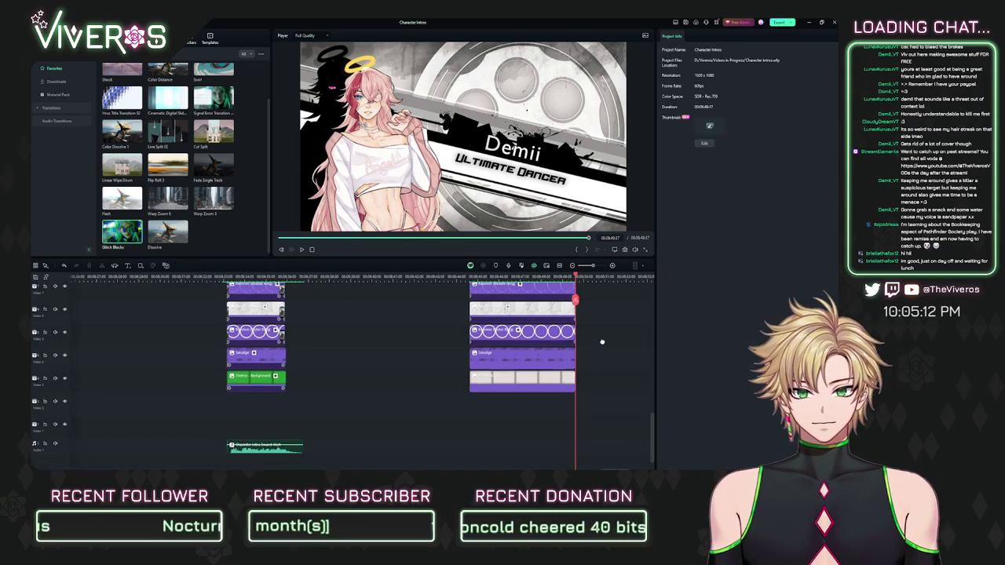
left_click_drag(604, 336, 363, 346)
left_click_drag(277, 367, 352, 367)
left_click_drag(313, 282, 478, 287)
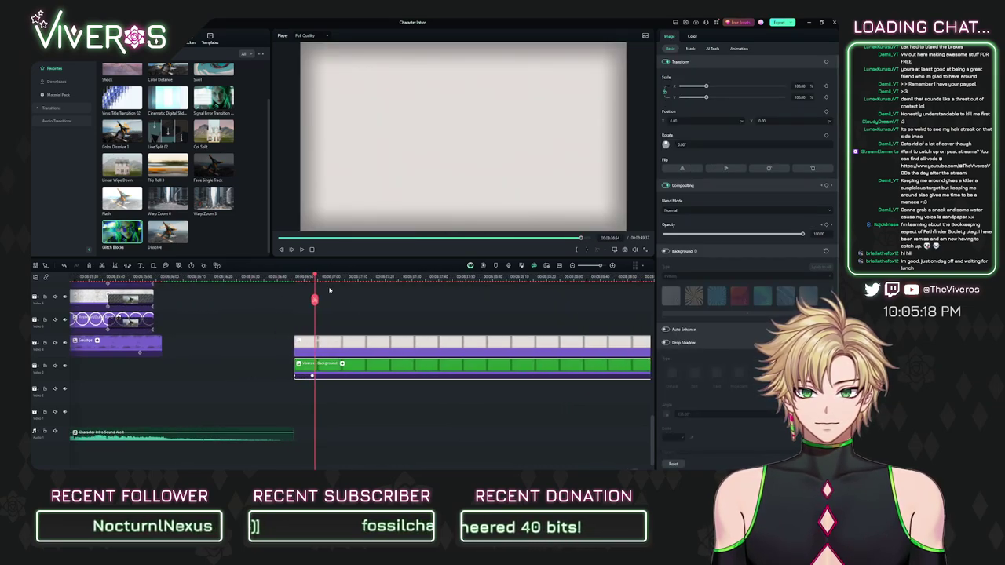
Step: Give the white background a fade-in with opacity keyframes of 0 at its start and 100 at the green background's second keyframe
key("Left")
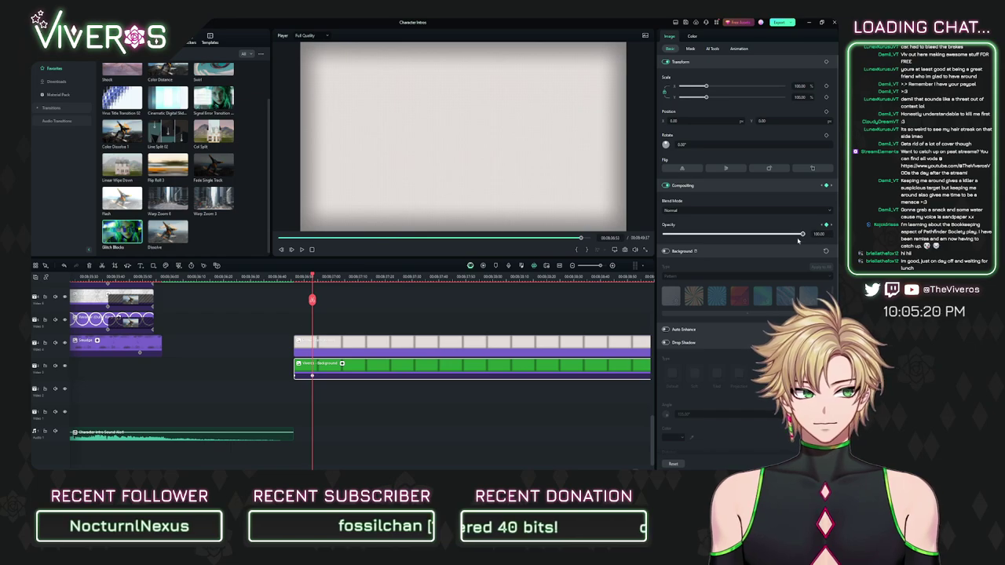
left_click(827, 224)
left_click(827, 225)
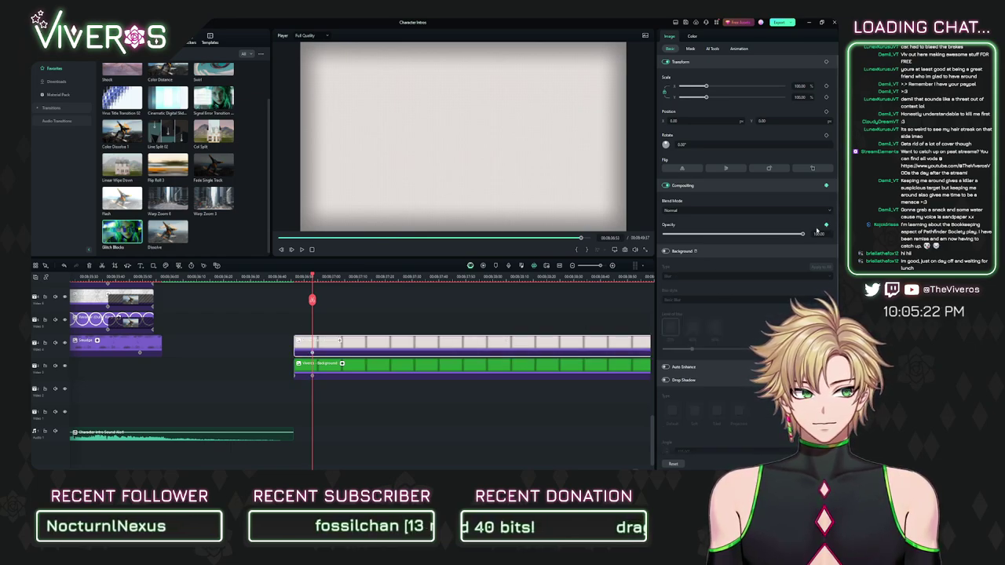
left_click_drag(313, 277, 295, 280)
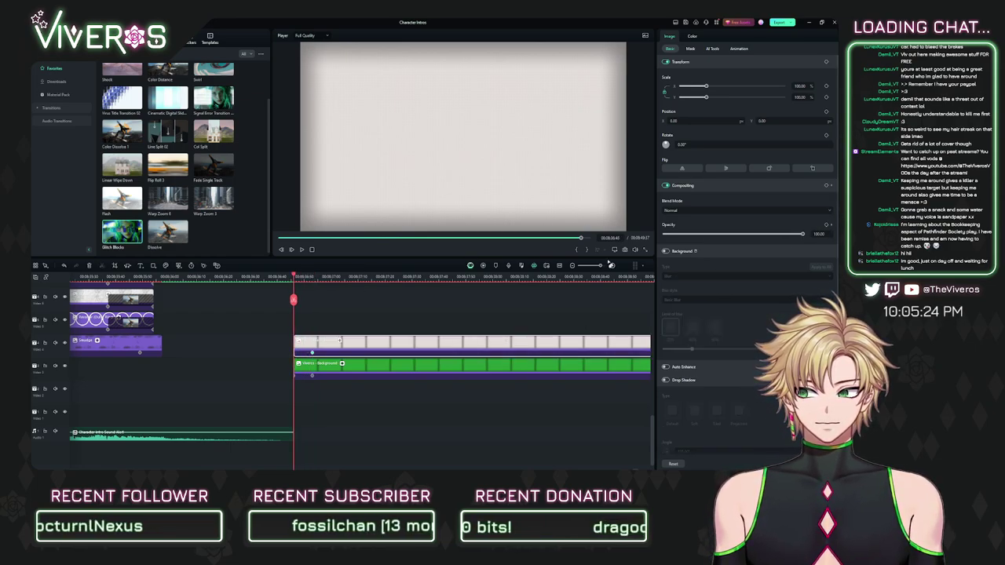
left_click(819, 232)
key("Return")
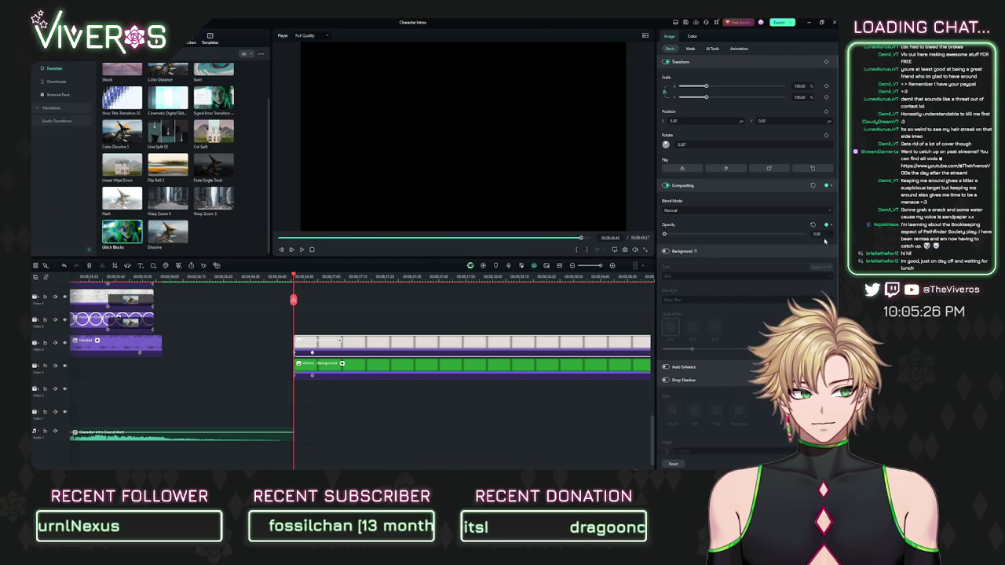
Step: Cut the white background at the end of the green background and delete the excess part
scroll(609, 315, "right", 5)
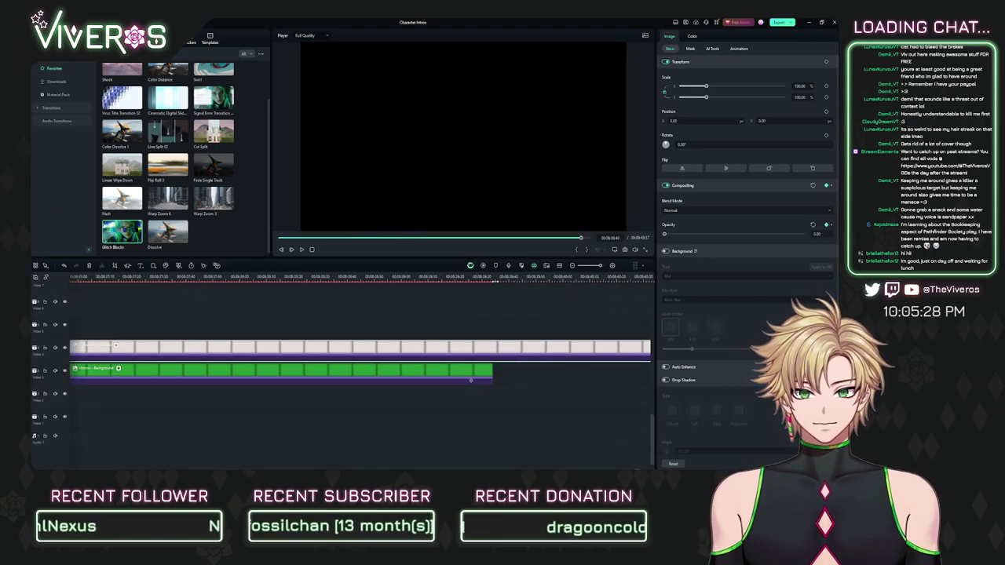
left_click(493, 280)
key("ctrl+b")
key("Delete")
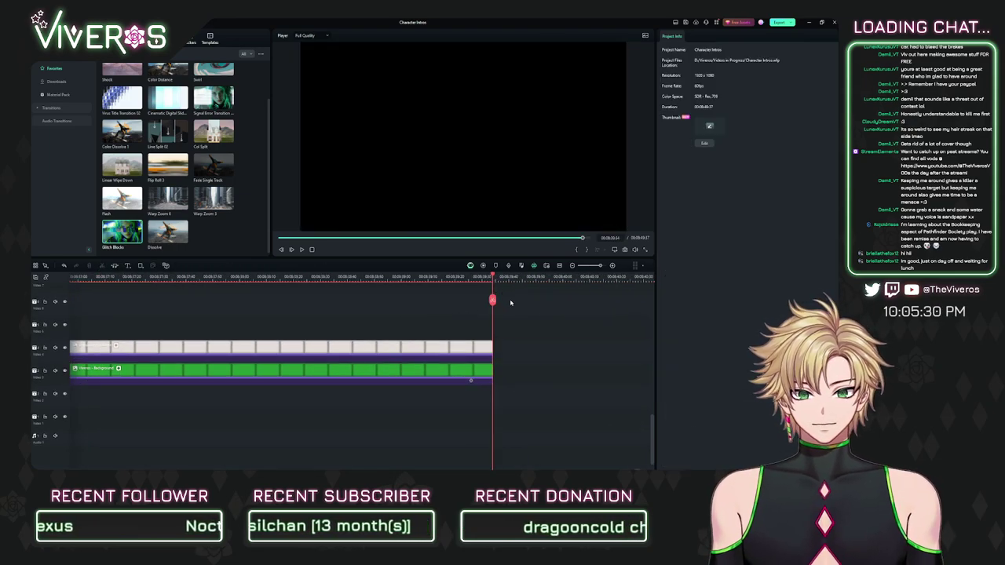
Step: Give the white background a fade-out with opacity 100 at the green background's last inner keyframe and 0 at the clip's end
left_click(472, 354)
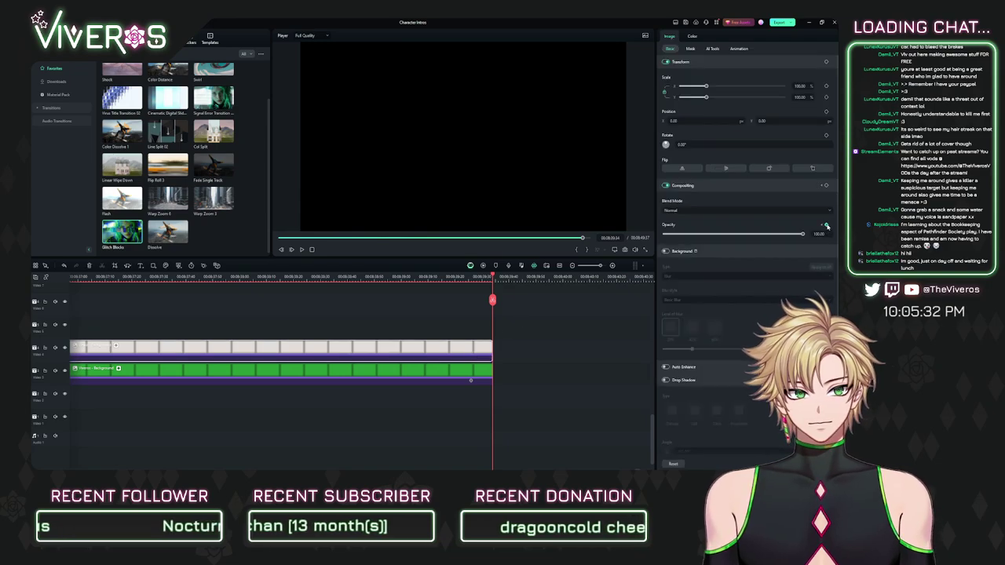
type("0")
key("Return")
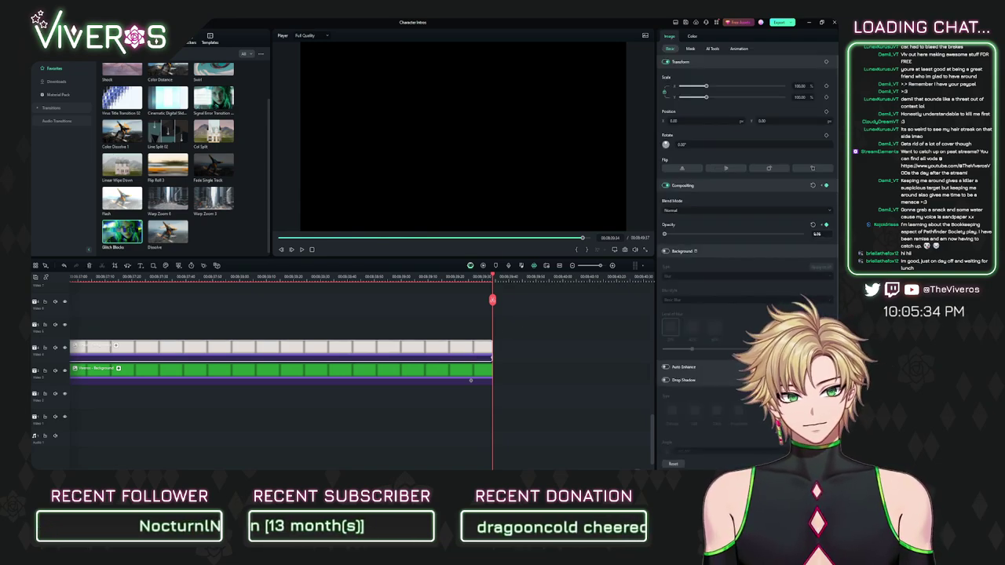
left_click_drag(492, 299, 472, 300)
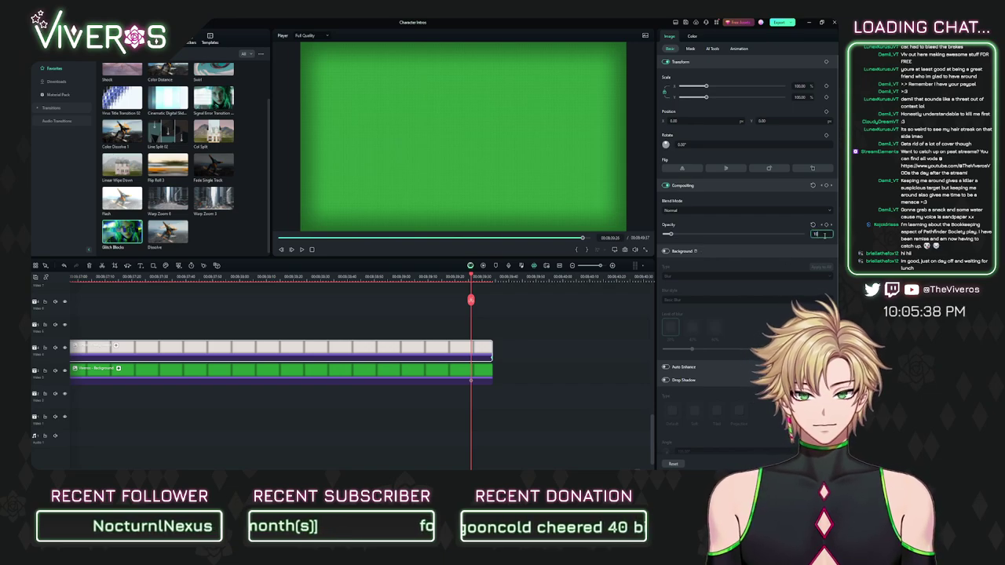
type("100")
key("Return")
Step: Put the white background into the copied intro in place of the green one, delete the green clip and play the intro's beginning
left_click_drag(487, 279, 444, 280)
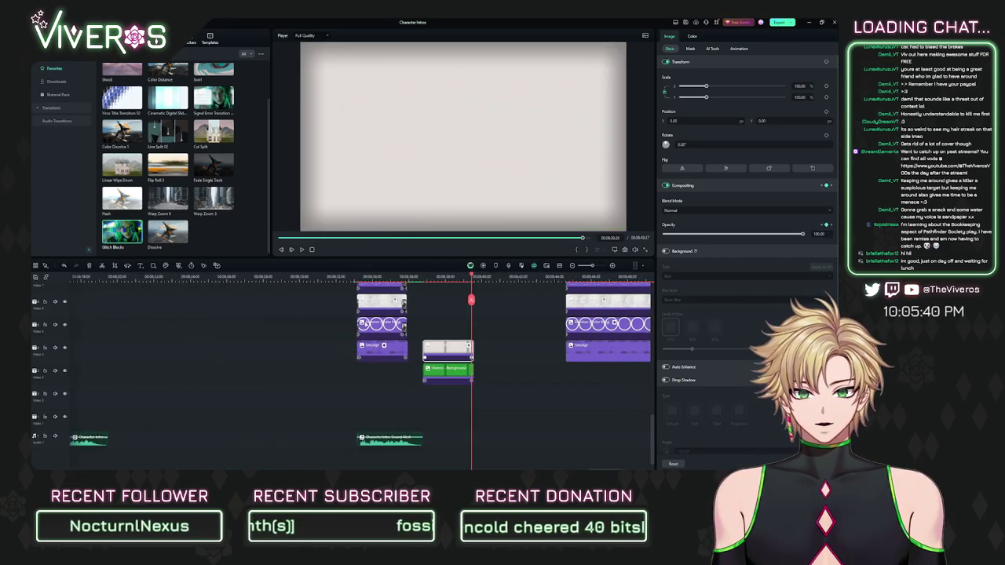
left_click(512, 395)
left_click_drag(447, 350, 462, 398)
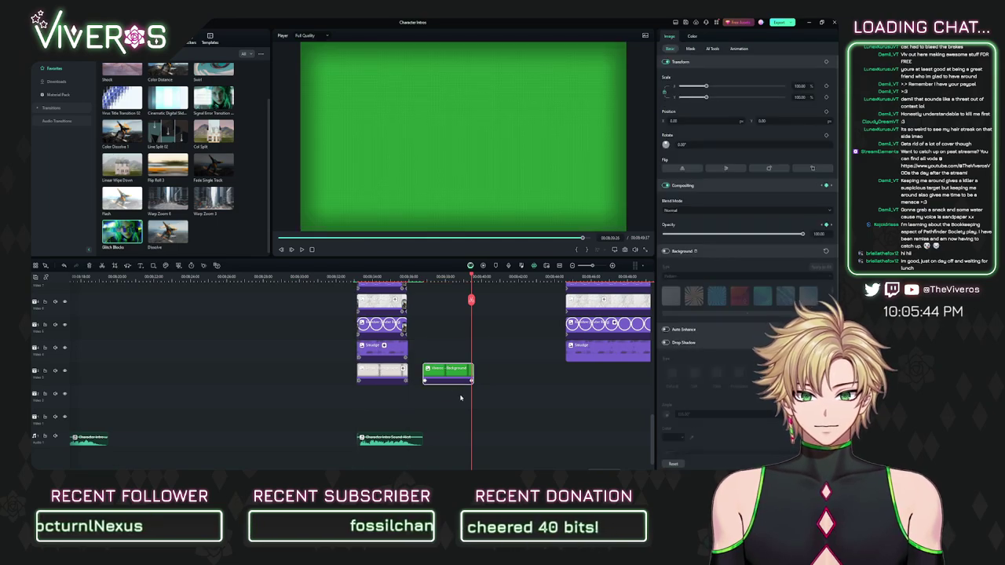
key("Delete")
left_click(355, 278)
left_click_drag(357, 280, 559, 290)
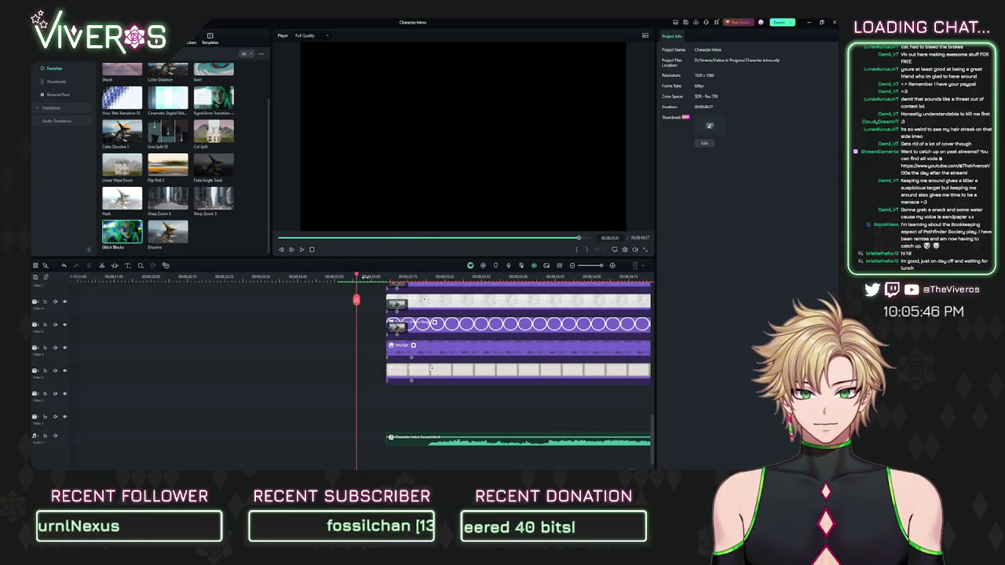
key("space")
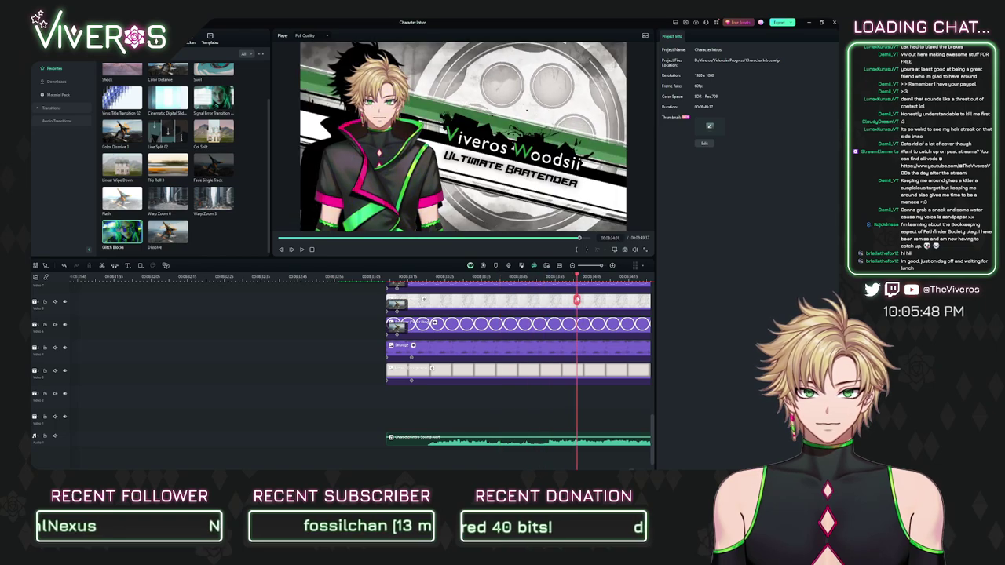
Step: Move the green stripe layer out of the copied intro, line up the Ultimate Dancer stripe layer above it and trim it to equal length
left_click_drag(527, 316, 248, 417)
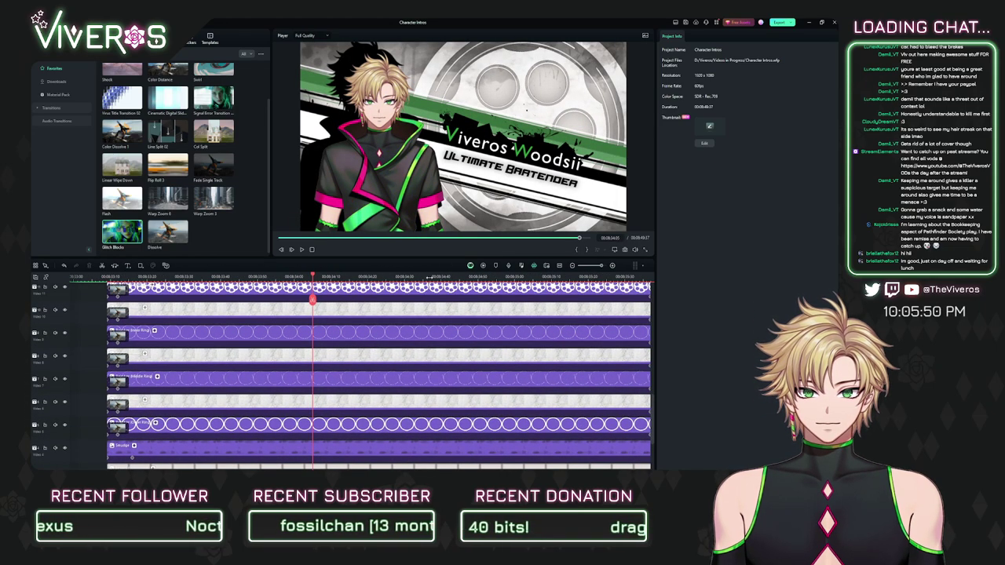
left_click_drag(446, 275, 368, 361)
scroll(367, 361, "up", 5)
left_click_drag(512, 368, 49, 375)
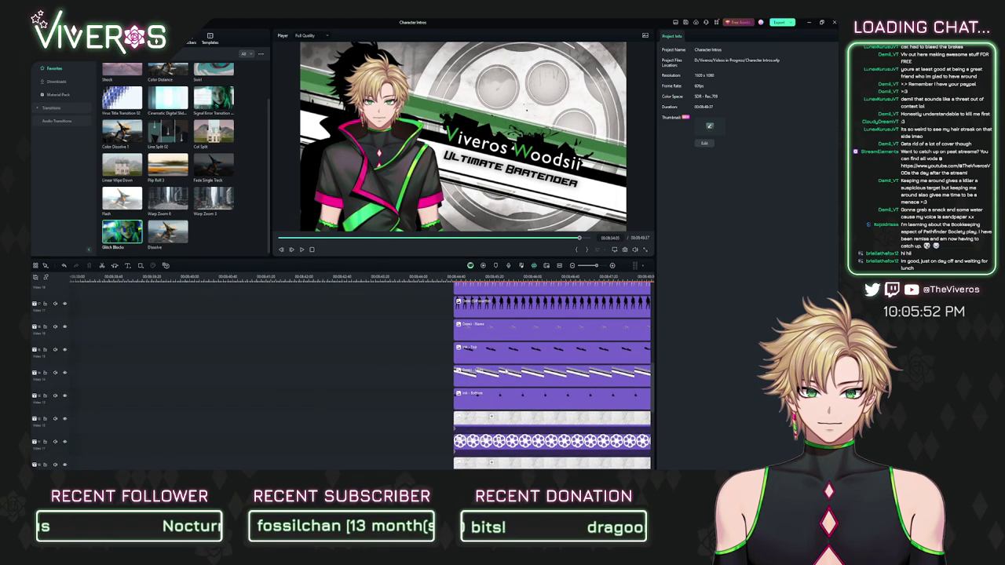
left_click_drag(472, 374, 145, 359)
left_click_drag(238, 417, 432, 419)
left_click_drag(337, 379, 560, 378)
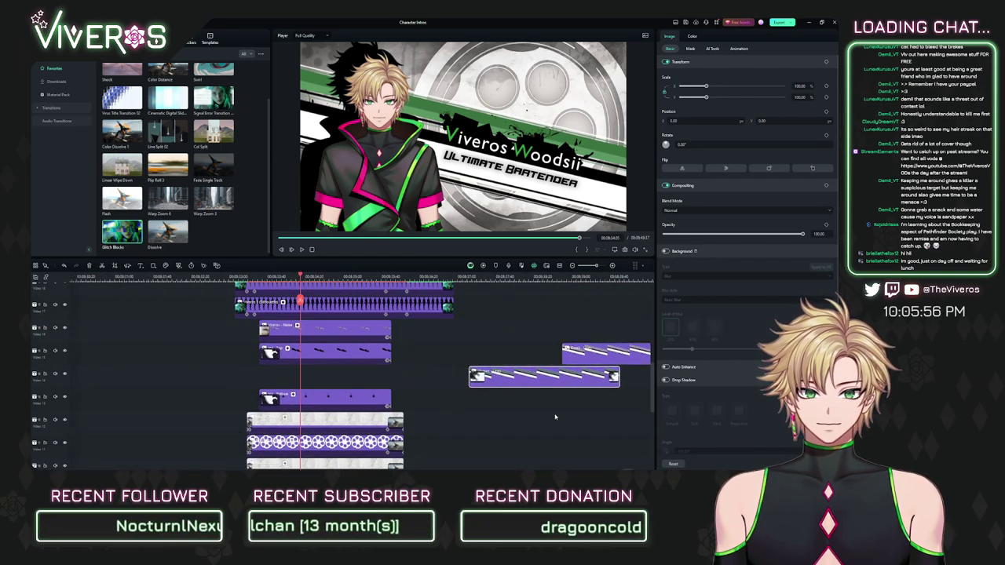
left_click_drag(556, 415, 423, 419)
left_click_drag(612, 359, 520, 354)
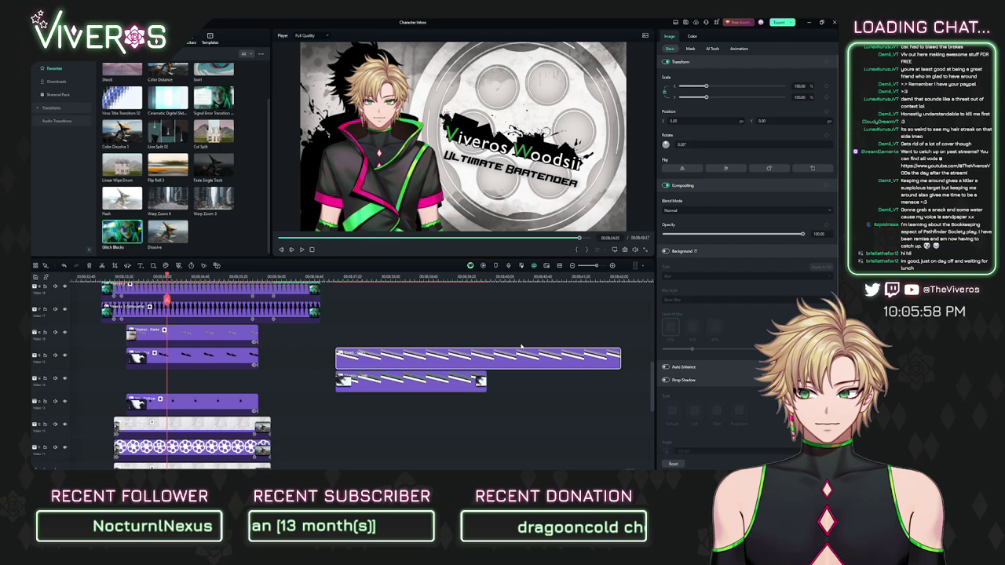
left_click_drag(620, 357, 486, 358)
Step: Add the Rustic Transition 4 to the start of the Ultimate Dancer stripe layer and match its length to the transition below
left_click_drag(367, 278, 473, 280)
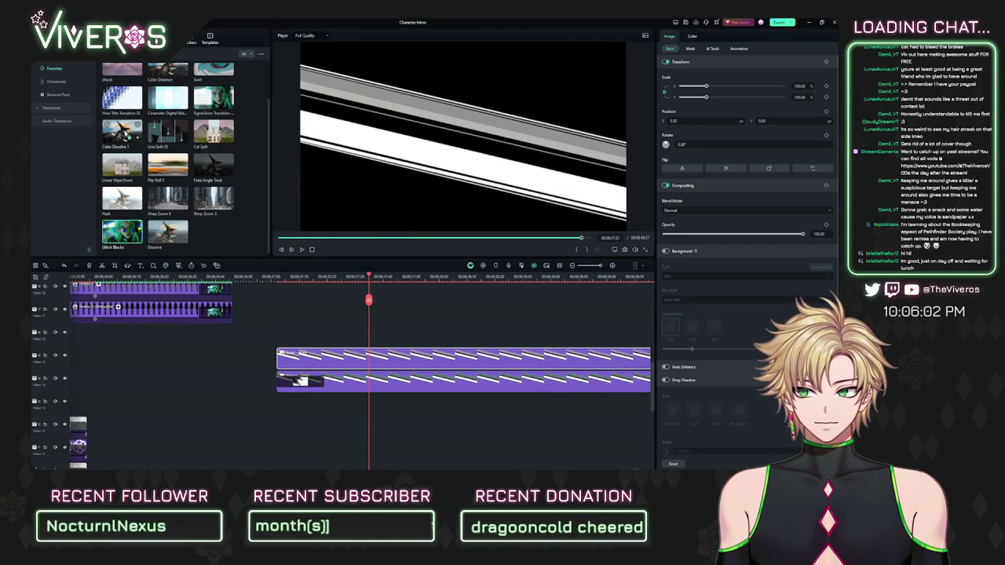
left_click(60, 84)
scroll(135, 125, "down", 3)
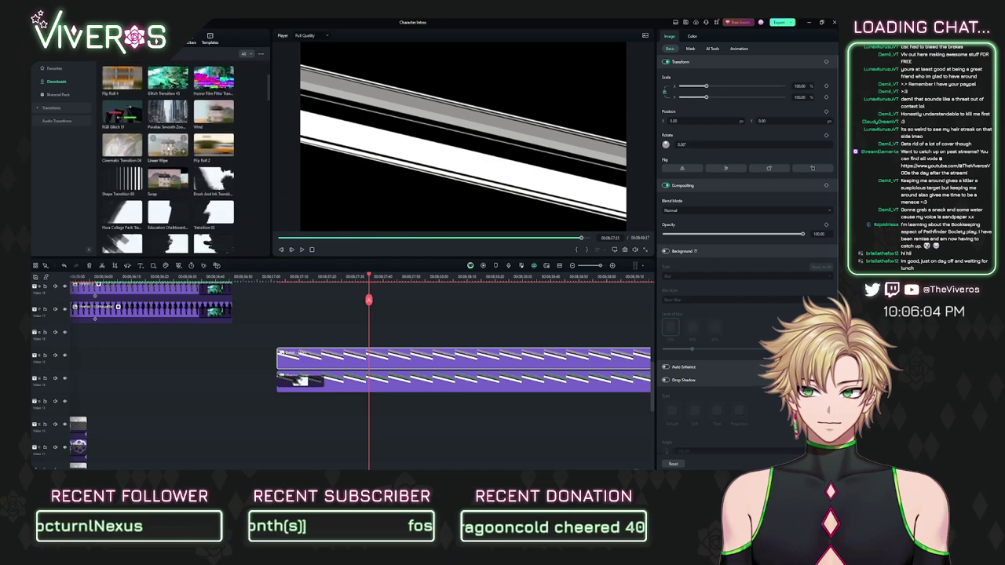
scroll(169, 157, "down", 2)
left_click_drag(121, 153, 295, 357)
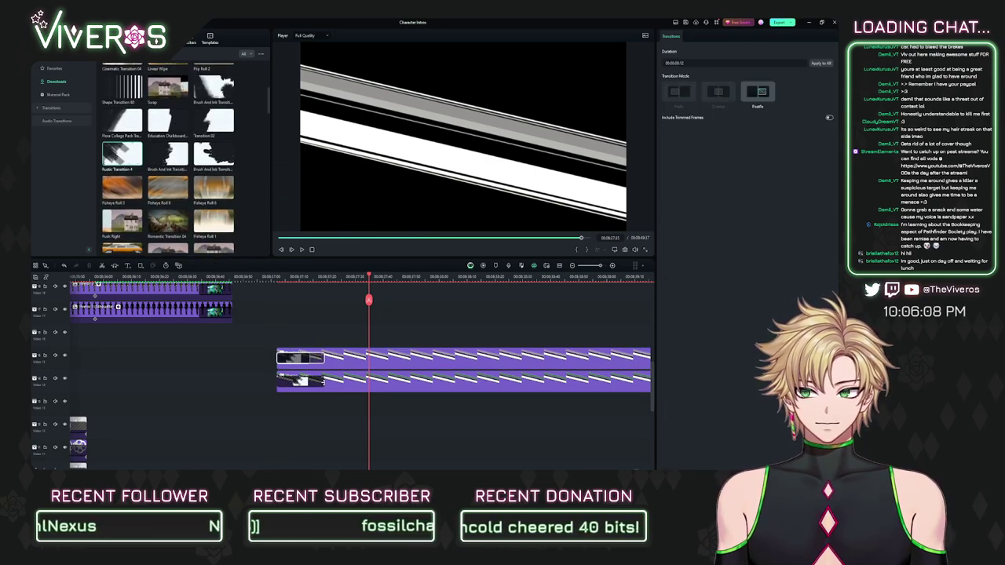
left_click(325, 277)
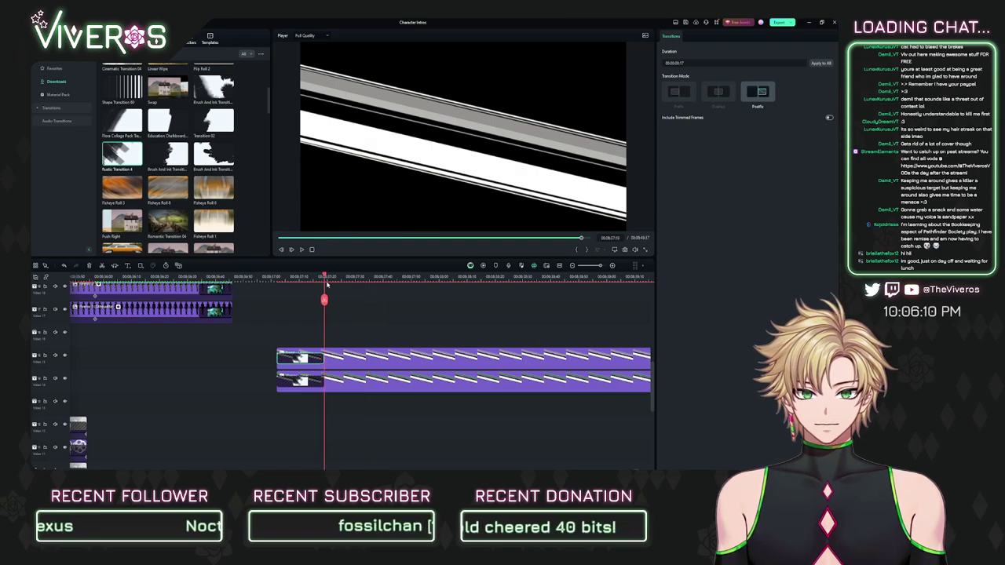
Step: Add the same rustic transition to the end of the Ultimate Dancer stripe layer, matching the length of the one below
scroll(231, 294, "right", 5)
left_click_drag(259, 278, 254, 278)
left_click_drag(126, 157, 272, 352)
scroll(428, 305, "left", 5)
left_click(416, 285)
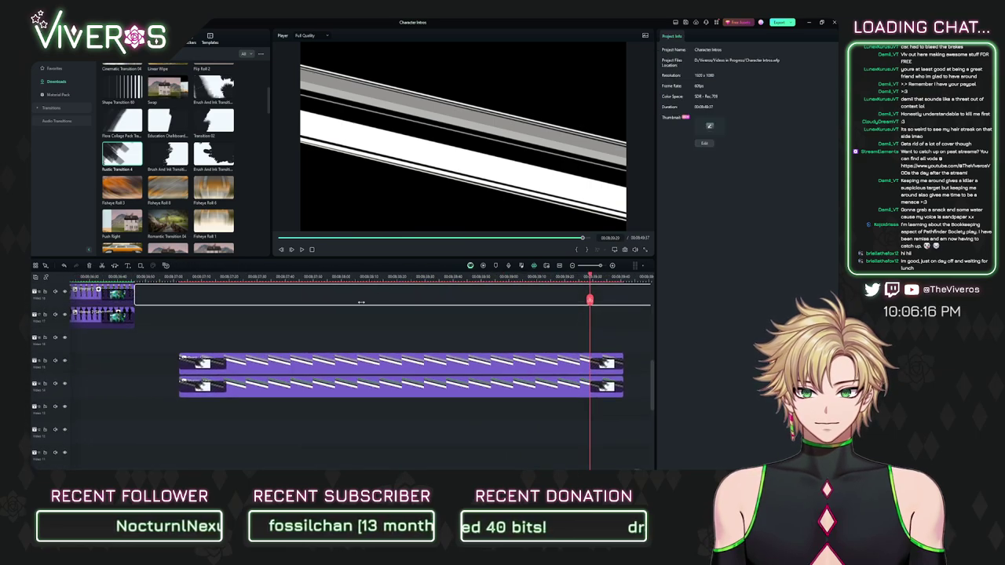
Step: Put the Ultimate Dancer stripe layer into the copied intro in place of the green one, delete the green stripe and preview the intro
scroll(361, 302, "down", 3)
left_click(286, 382)
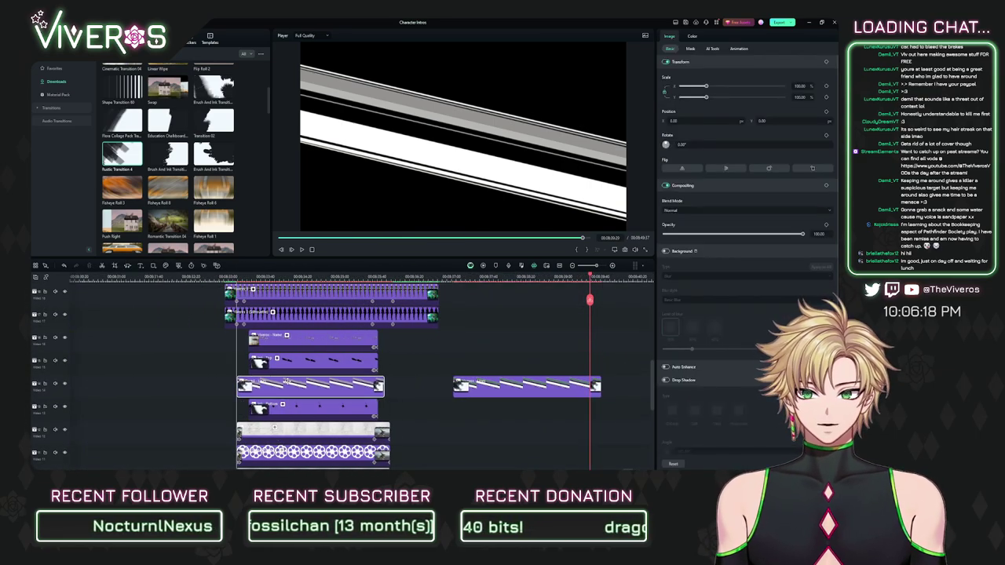
left_click(234, 276)
scroll(235, 277, "up", 3)
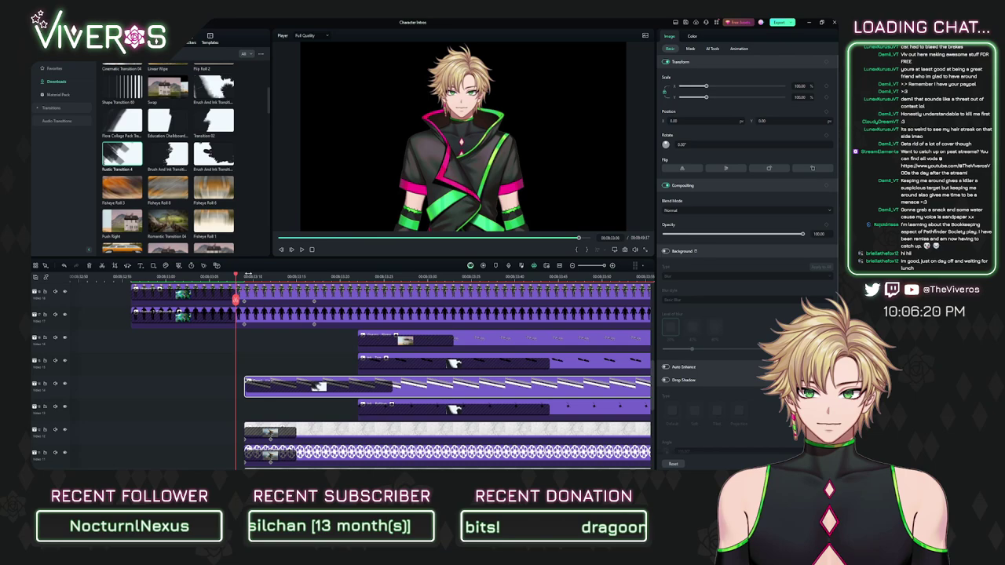
left_click_drag(236, 277, 245, 276)
scroll(201, 343, "down", 4)
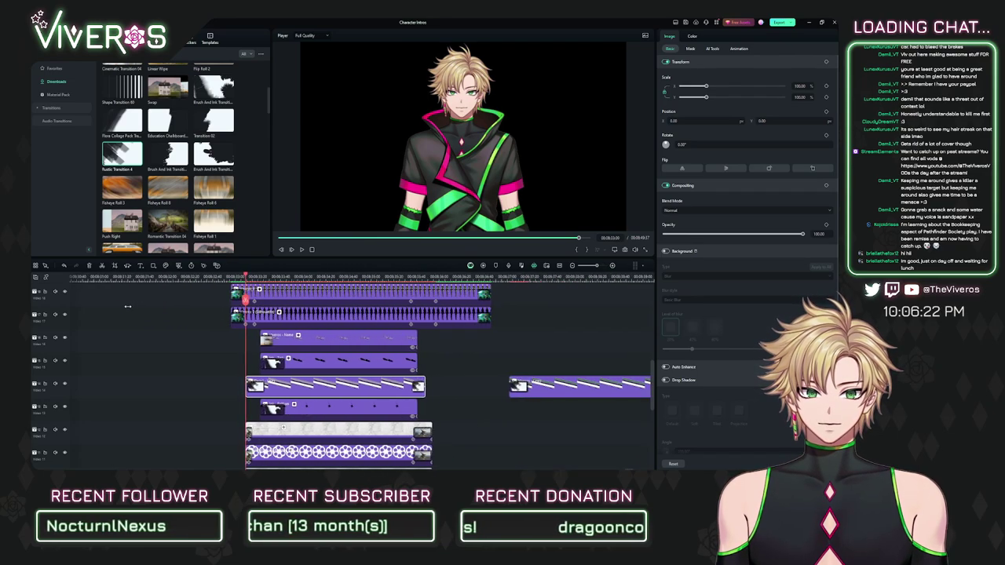
key("Delete")
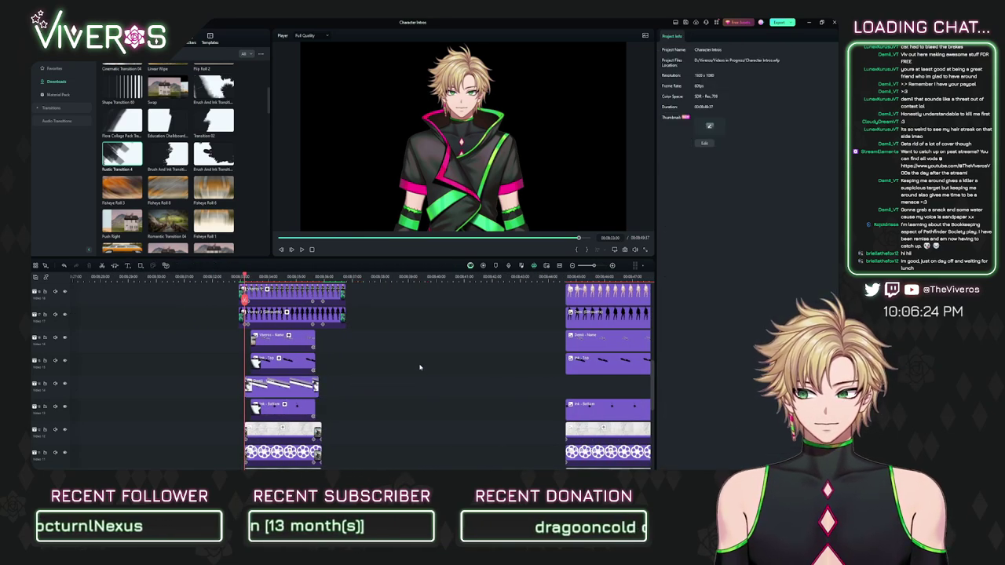
left_click_drag(497, 351, 441, 303)
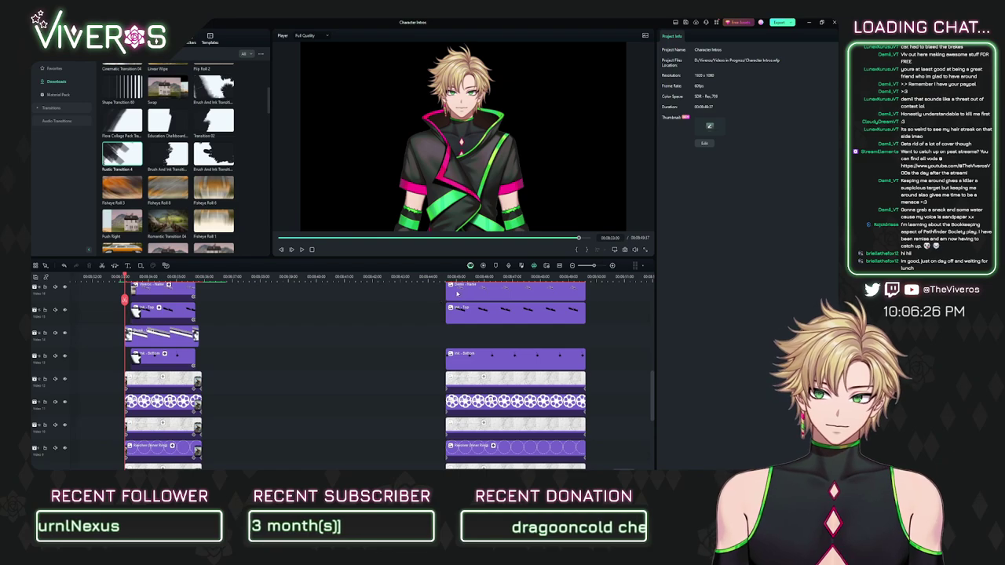
scroll(457, 293, "up", 1)
scroll(438, 306, "left", 3)
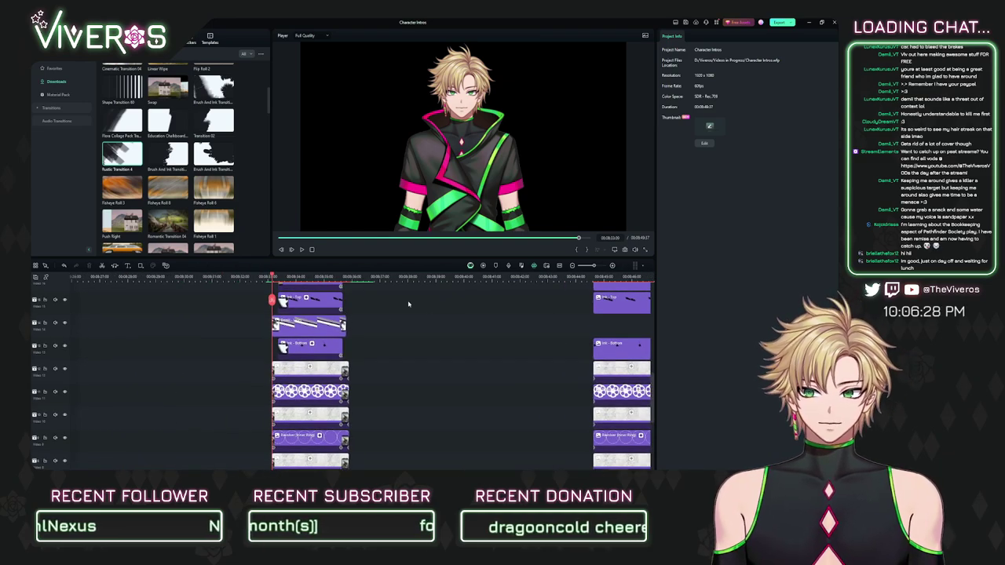
left_click_drag(418, 303, 380, 346)
left_click(264, 278)
left_click_drag(367, 307, 381, 357)
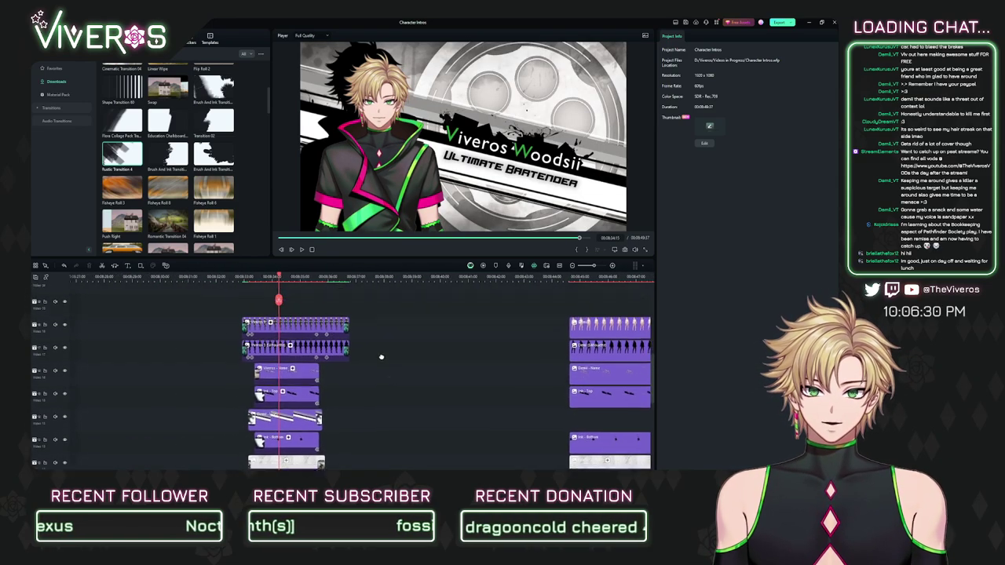
Step: Move the old name layer out of the copied intro, line up the Ultimate Dancer name layer above it and trim it to equal length
scroll(408, 353, "down", 1)
scroll(409, 354, "right", 2)
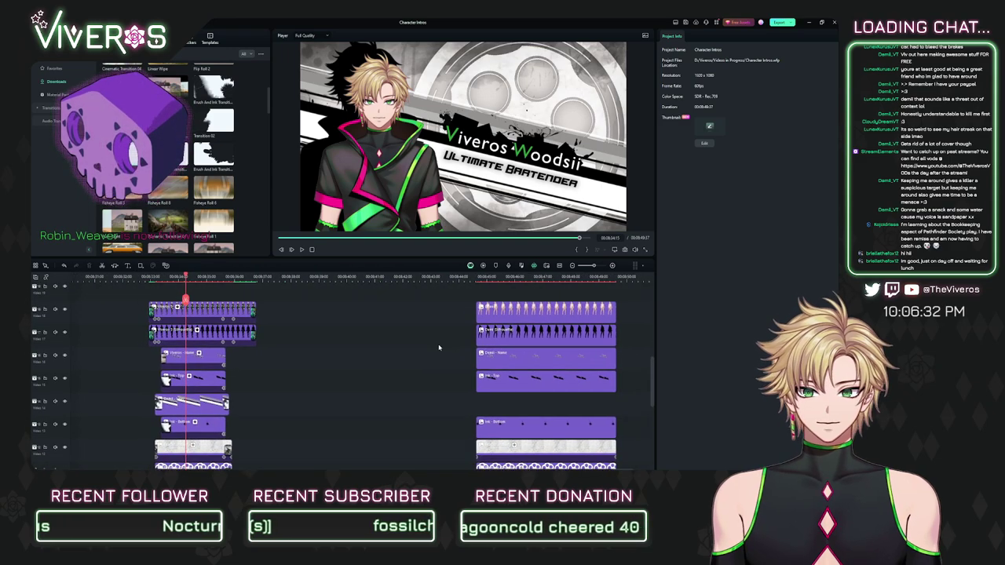
scroll(427, 337, "down", 1)
scroll(416, 330, "right", 2)
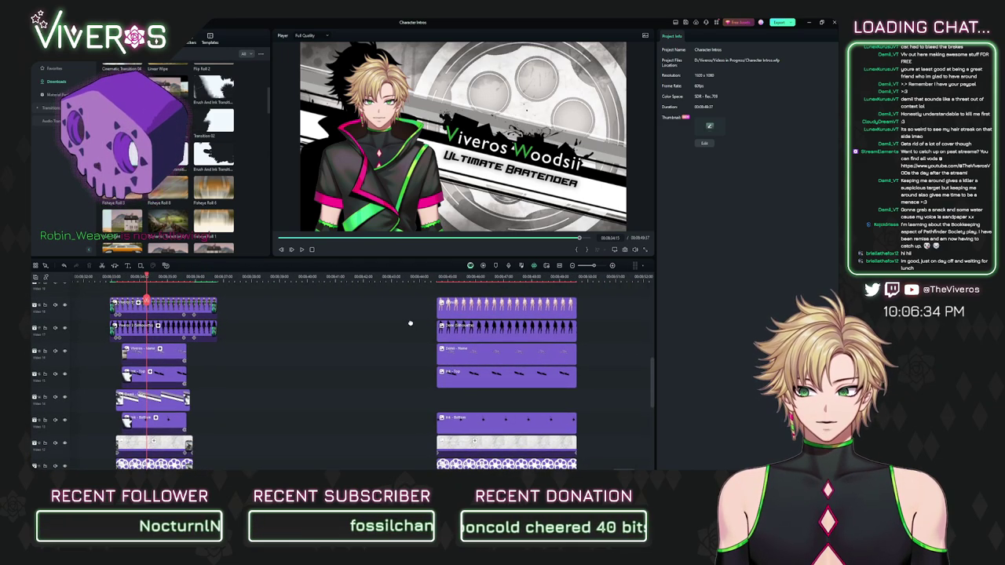
left_click_drag(375, 295, 391, 310)
left_click_drag(459, 370, 255, 345)
left_click_drag(179, 369, 292, 372)
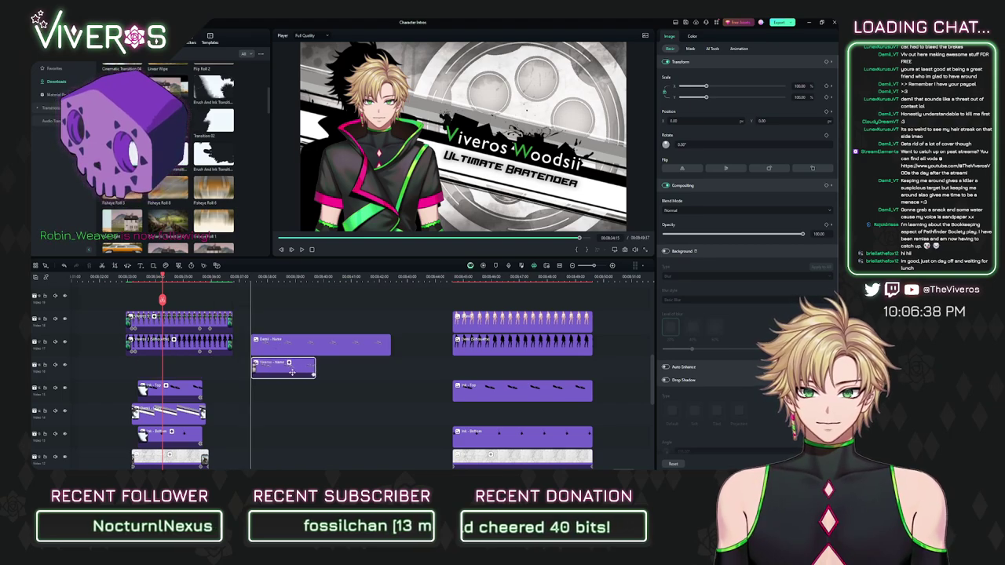
left_click_drag(389, 347, 315, 355)
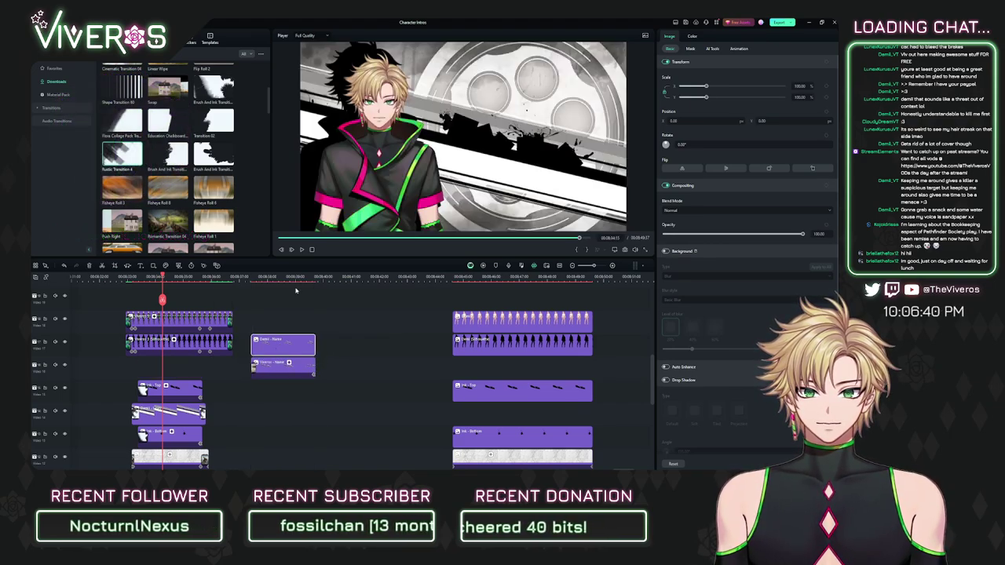
Step: Add the Wind transition to the start of the Ultimate Dancer name layer and match its length to the transition below
left_click(276, 279)
scroll(390, 309, "up", 4)
left_click_drag(390, 309, 580, 324)
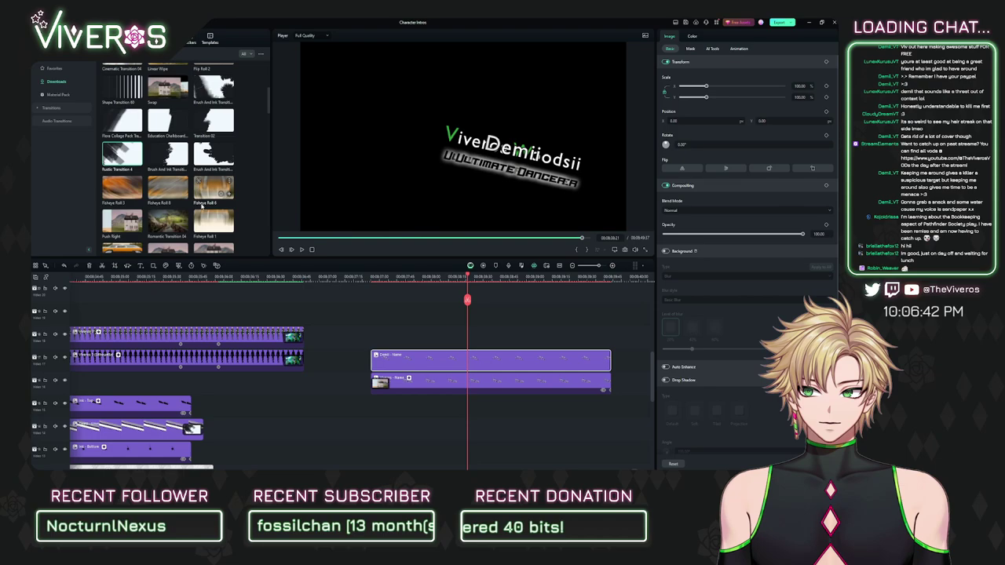
scroll(203, 218, "up", 3)
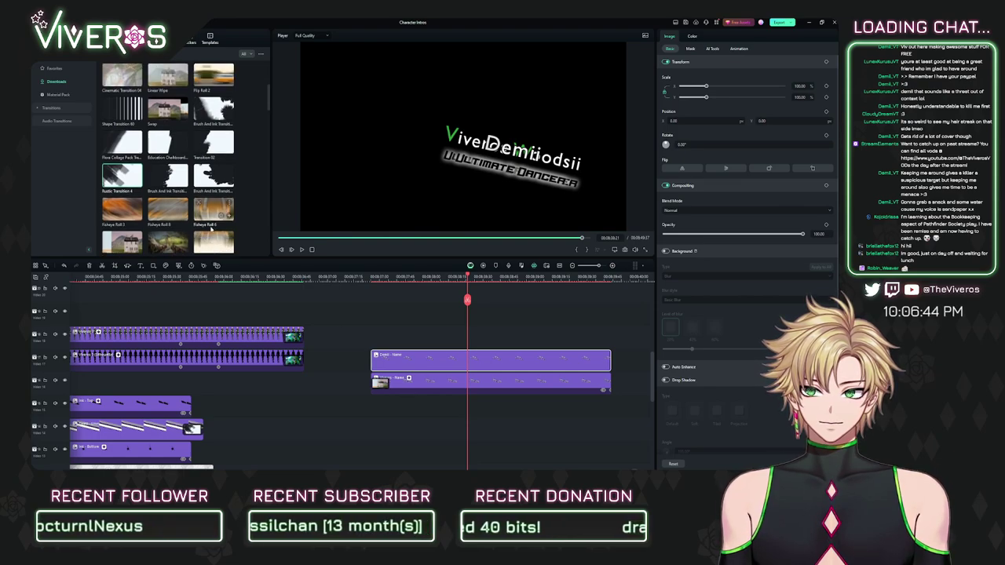
left_click(388, 276)
scroll(486, 302, "up", 4)
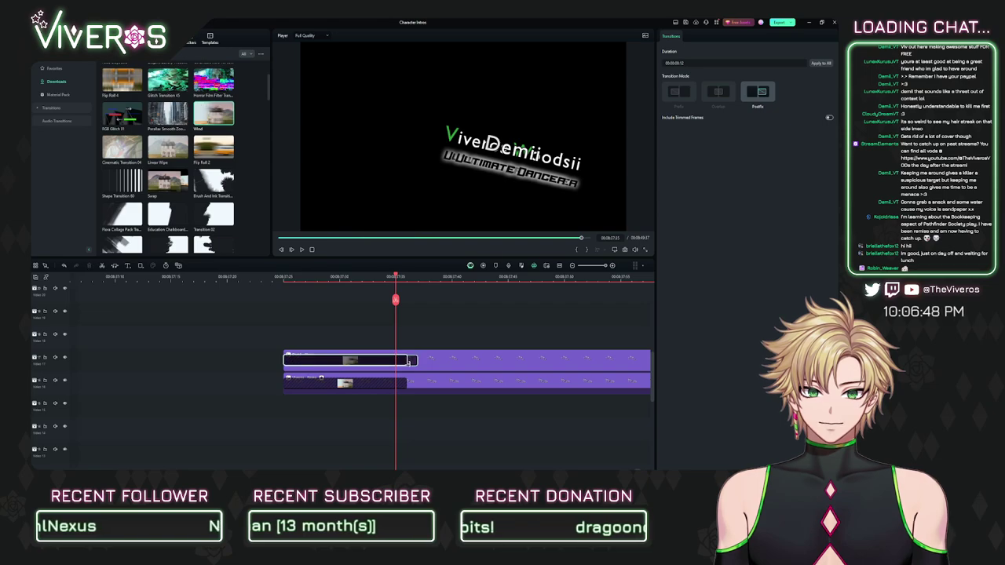